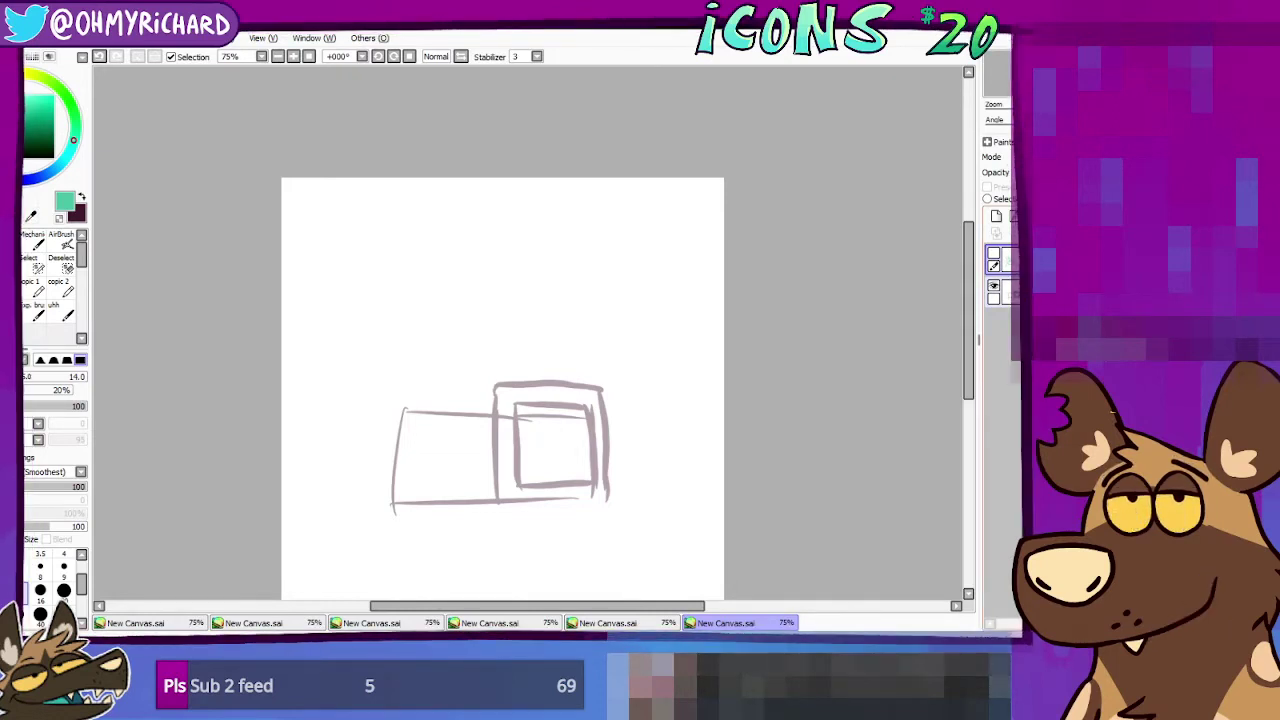
Step: Enlarge the rough sketch to about twice its size and shift it so the double square fits in the canvas's lower half
left_click(1003, 292)
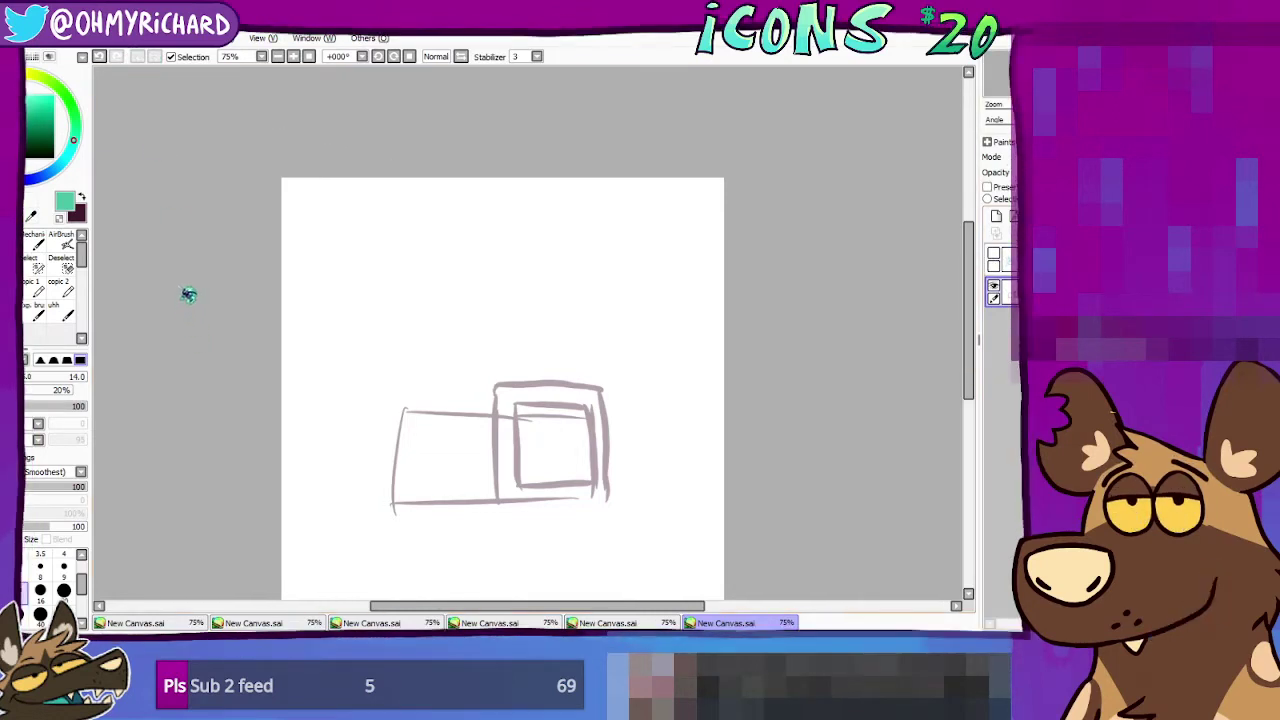
key("ctrl+t")
key("Page_Down")
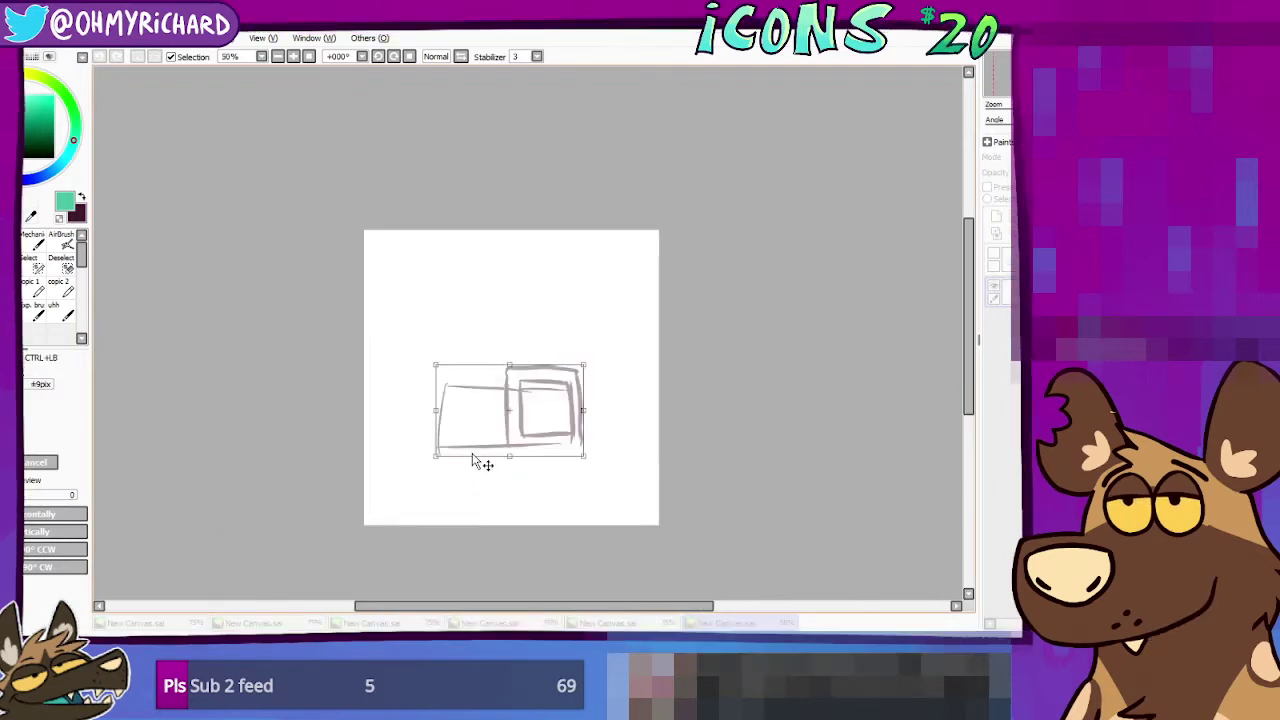
mouse_move(498, 434)
left_mouse_down()
mouse_move(435, 466)
mouse_move(437, 491)
left_mouse_up()
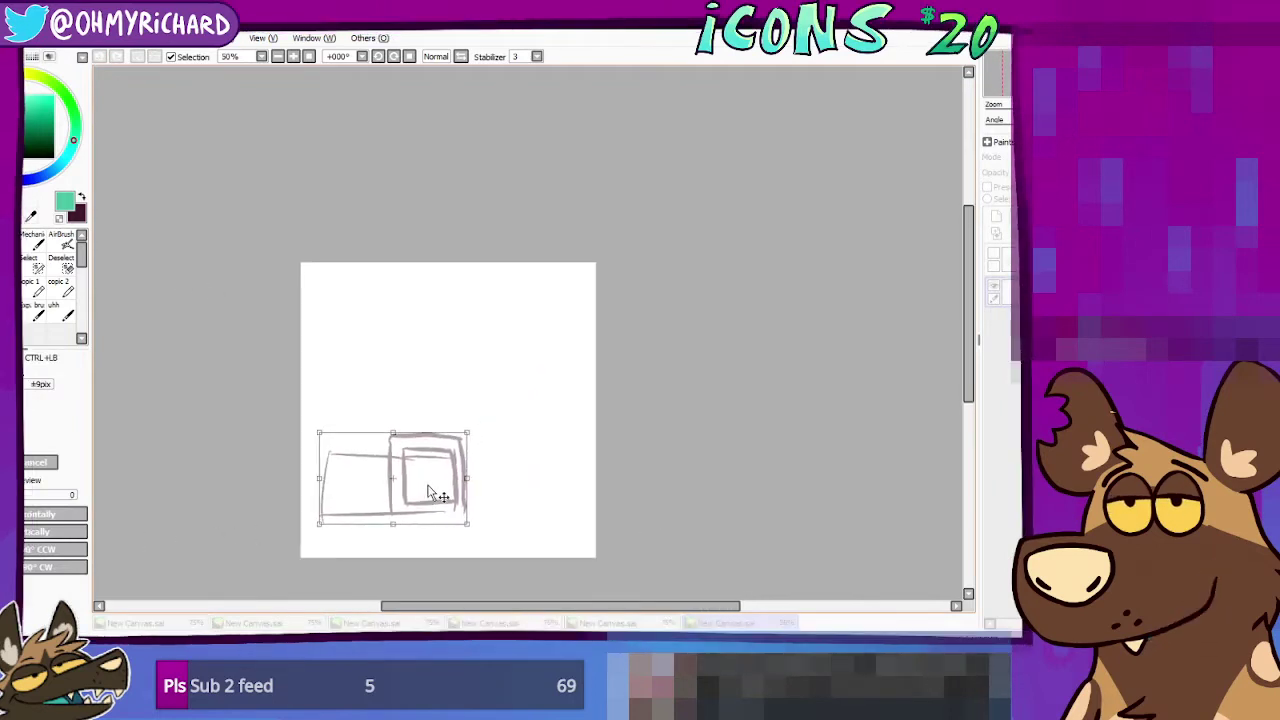
left_click_drag(467, 434, 603, 306)
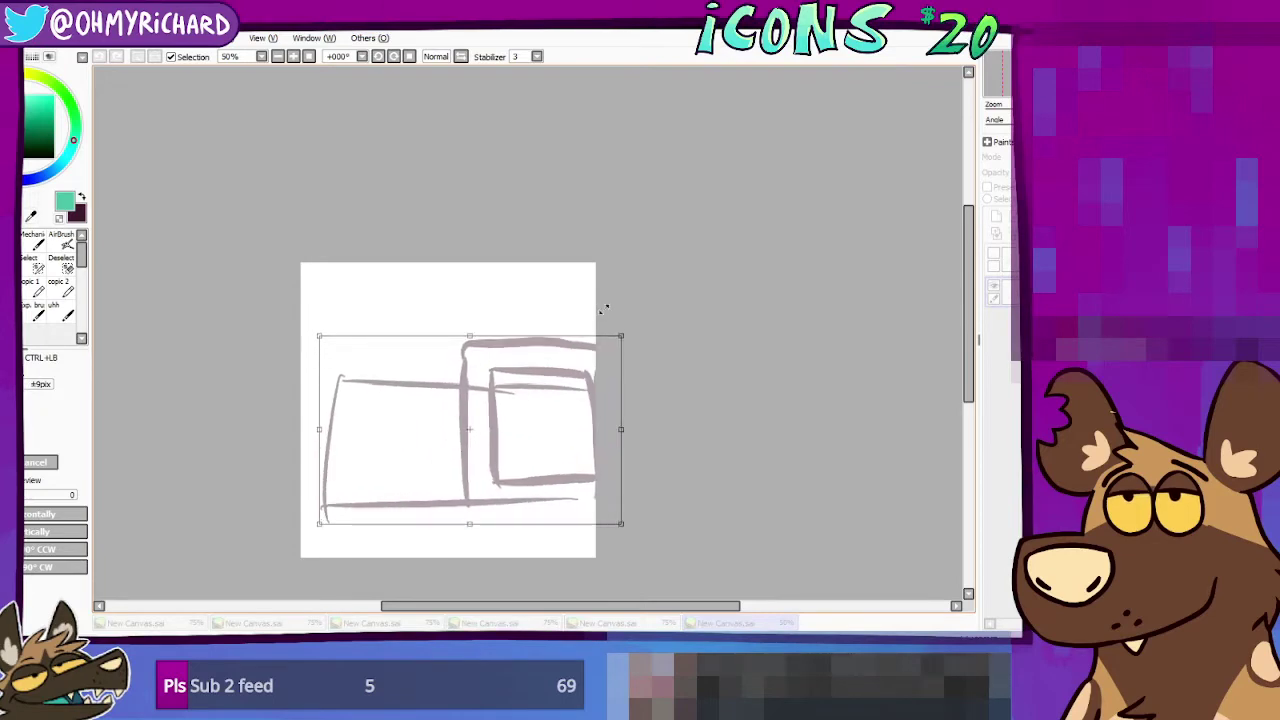
left_click_drag(522, 434, 450, 431)
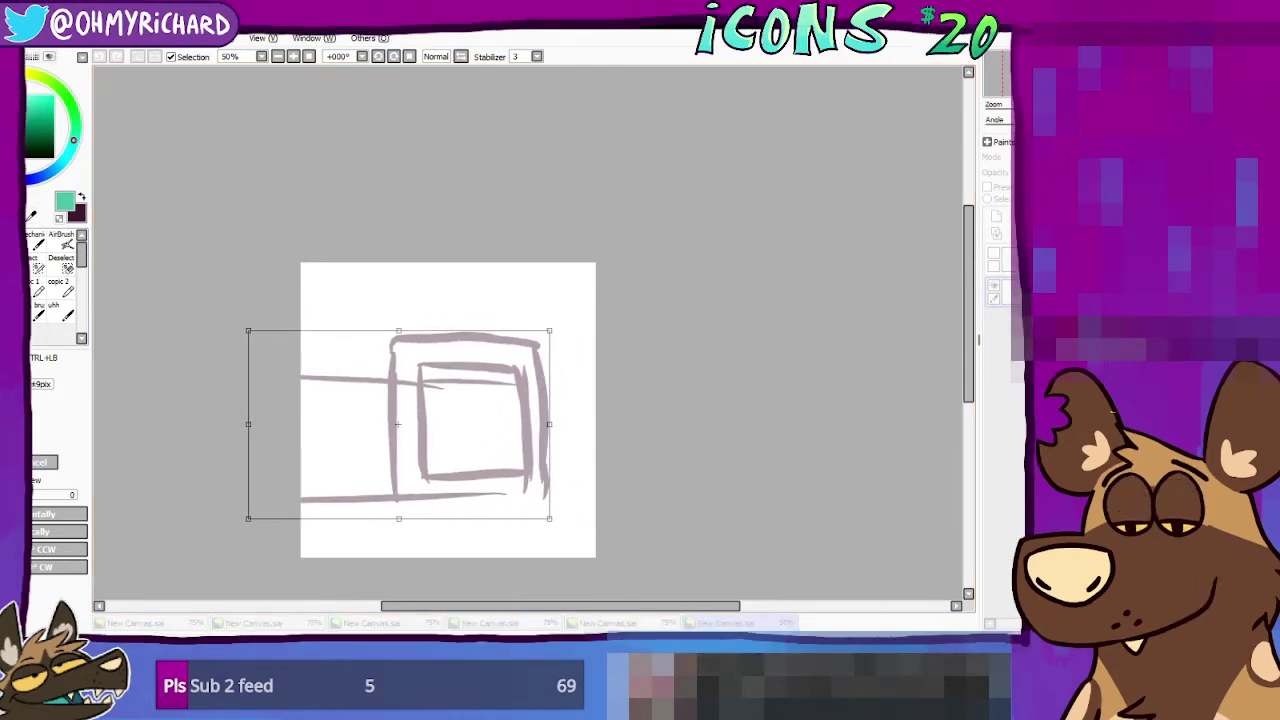
left_click(67, 457)
Step: On new layers above the sketch, ink the outer rectangle and the top and sides of the inner square in dark maroon
left_click(996, 216)
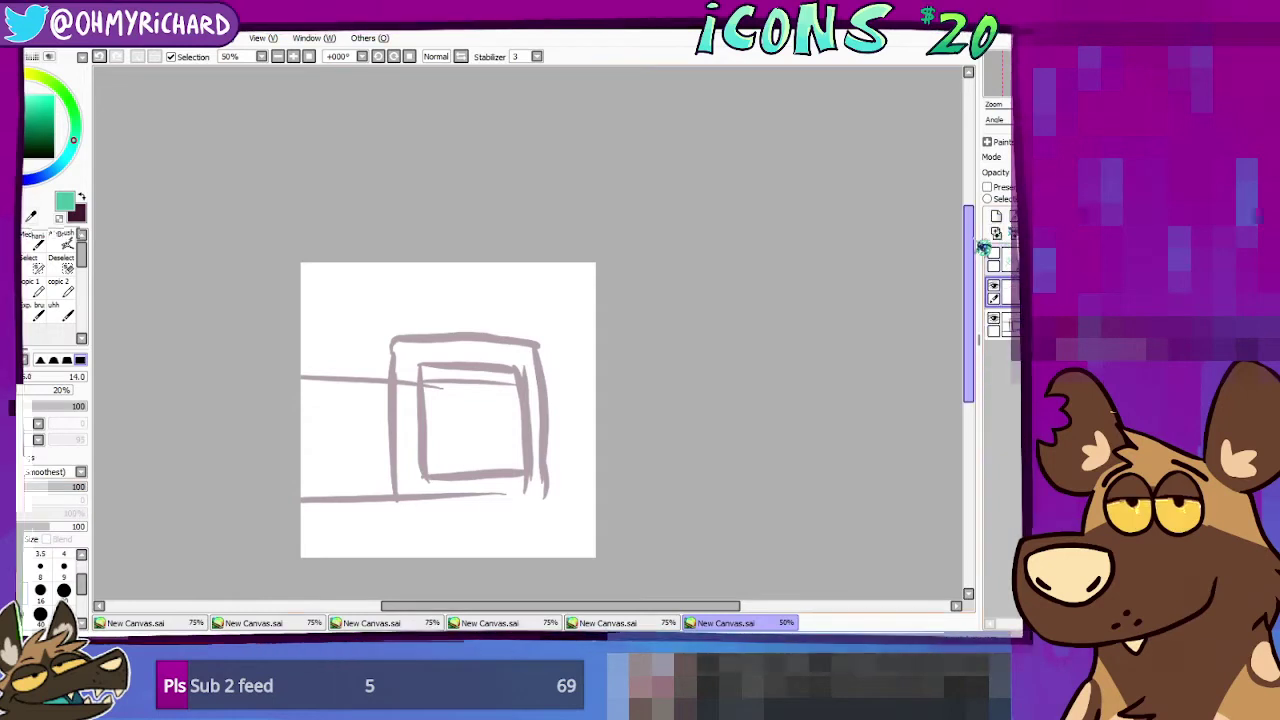
left_click(83, 203)
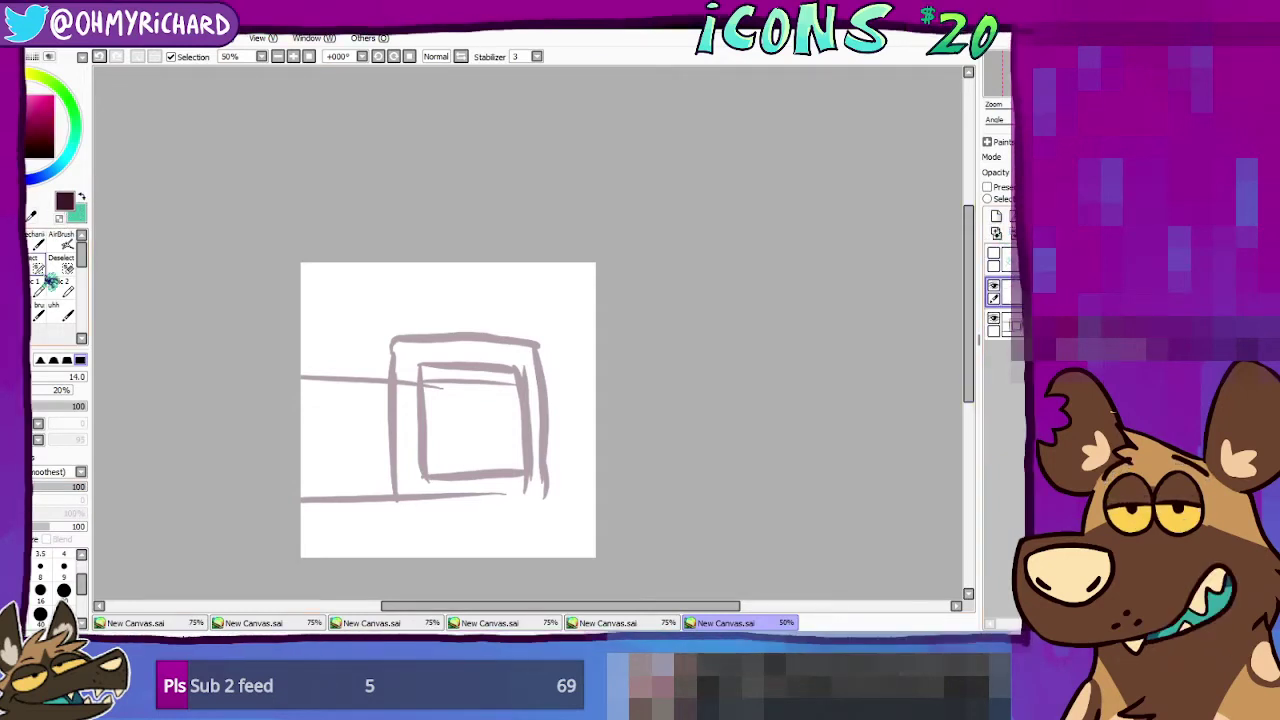
scroll(523, 378, "up", 1)
left_click_drag(400, 300, 461, 203)
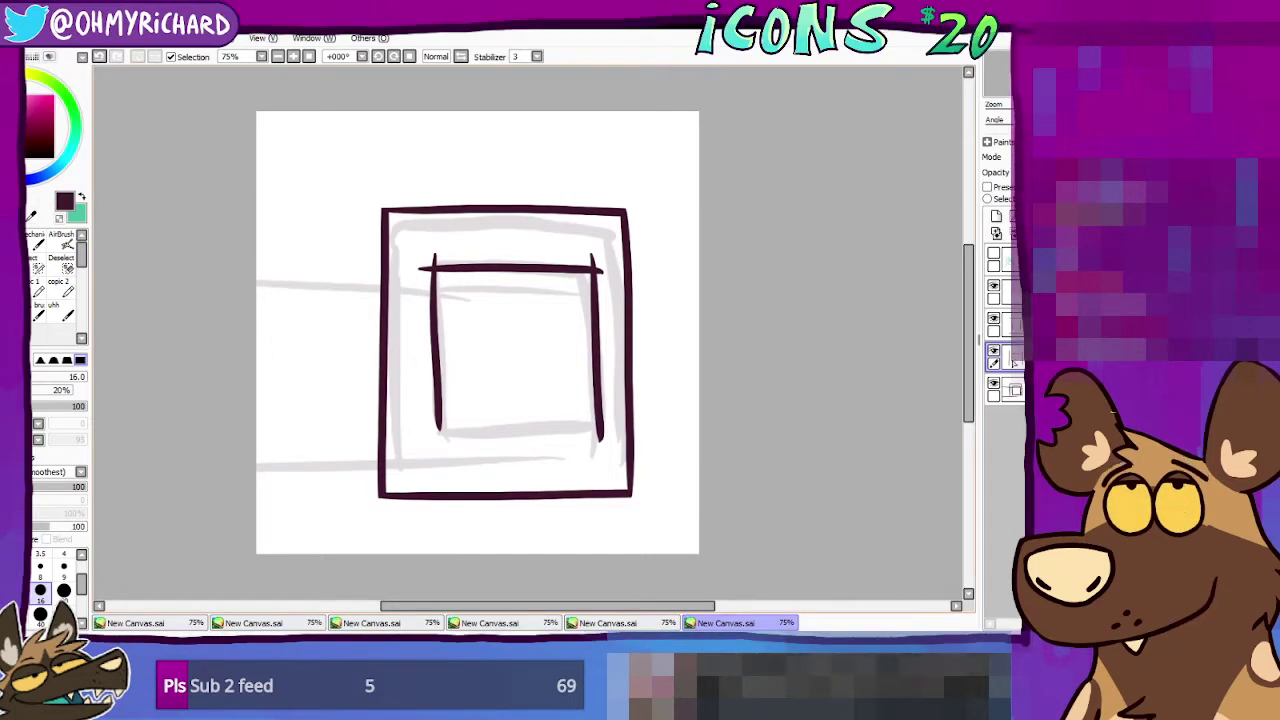
Step: Ink the inner square's bottom edge as a straight stroke with the size 16 brush, redoing it until it sits level
left_click(1011, 363)
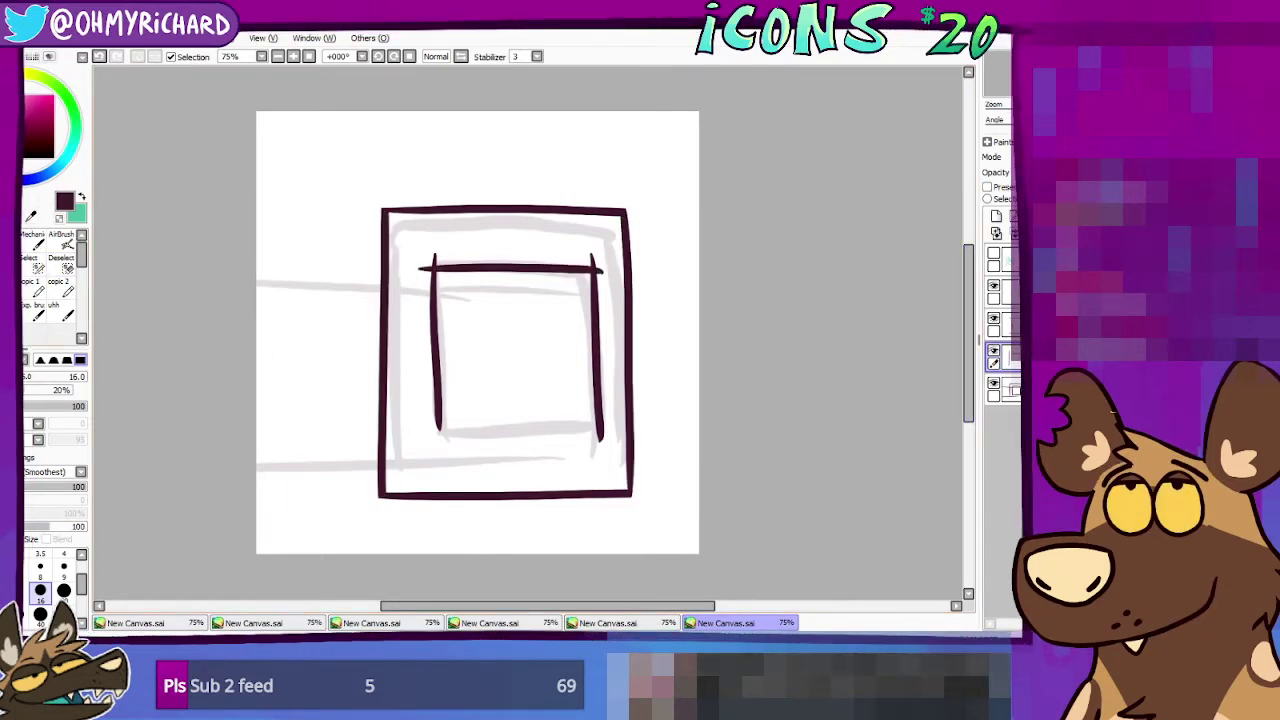
left_click_drag(461, 434, 598, 431)
key("ctrl+z")
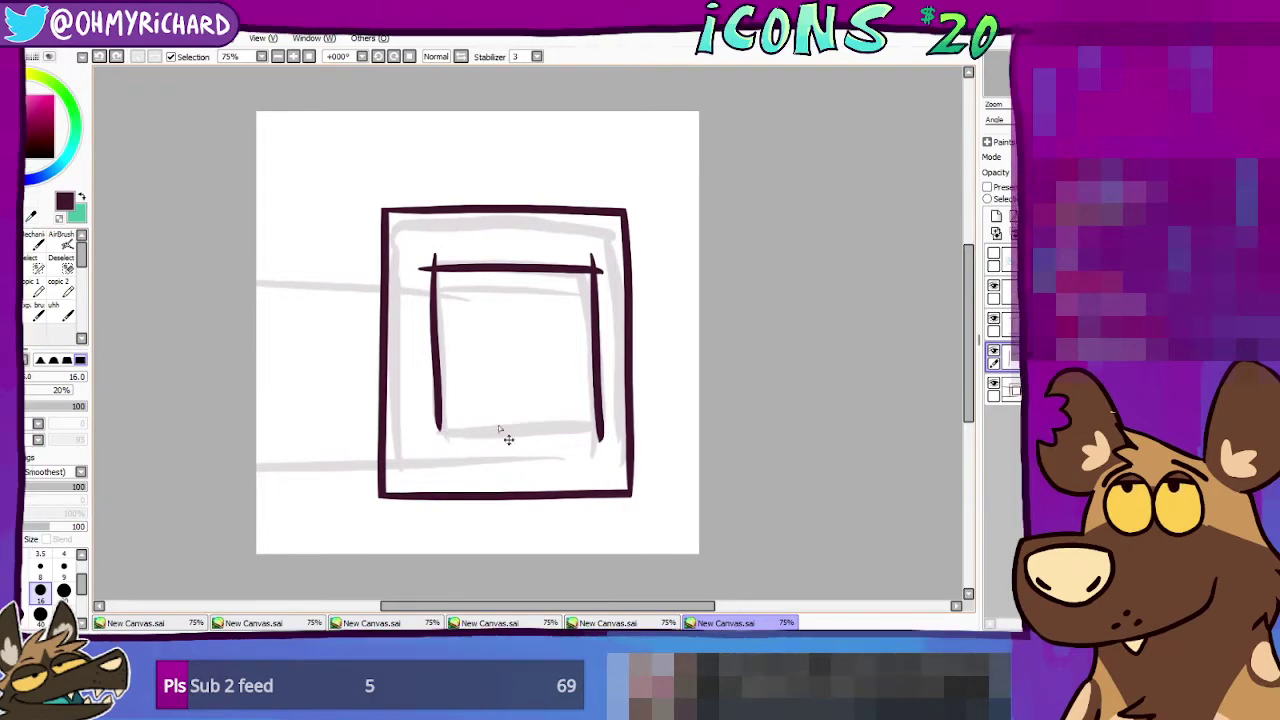
left_click_drag(426, 429, 614, 435)
key("ctrl+z")
left_click_drag(429, 429, 625, 430)
left_click(31, 270)
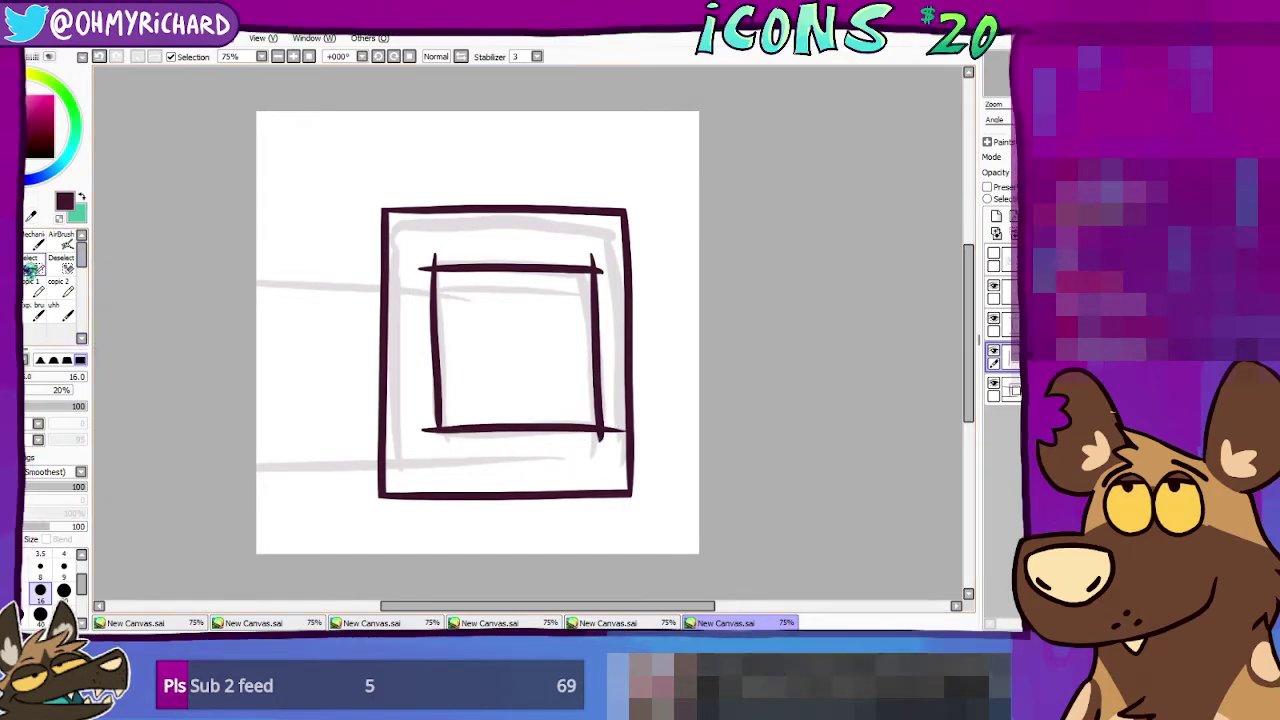
key("ctrl+z")
left_click_drag(421, 425, 619, 423)
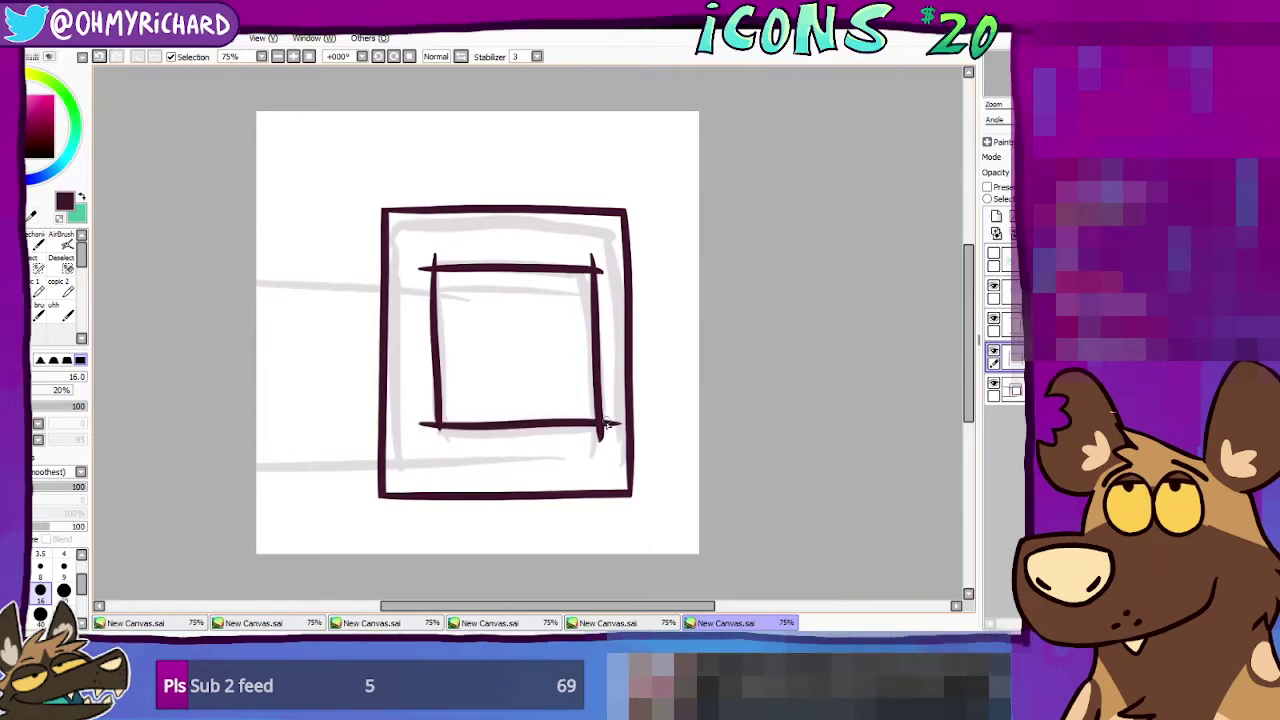
Step: Erase the overshooting line ends at the inner square's corners with the size 50 eraser, working on each line's own layer
left_click(63, 297)
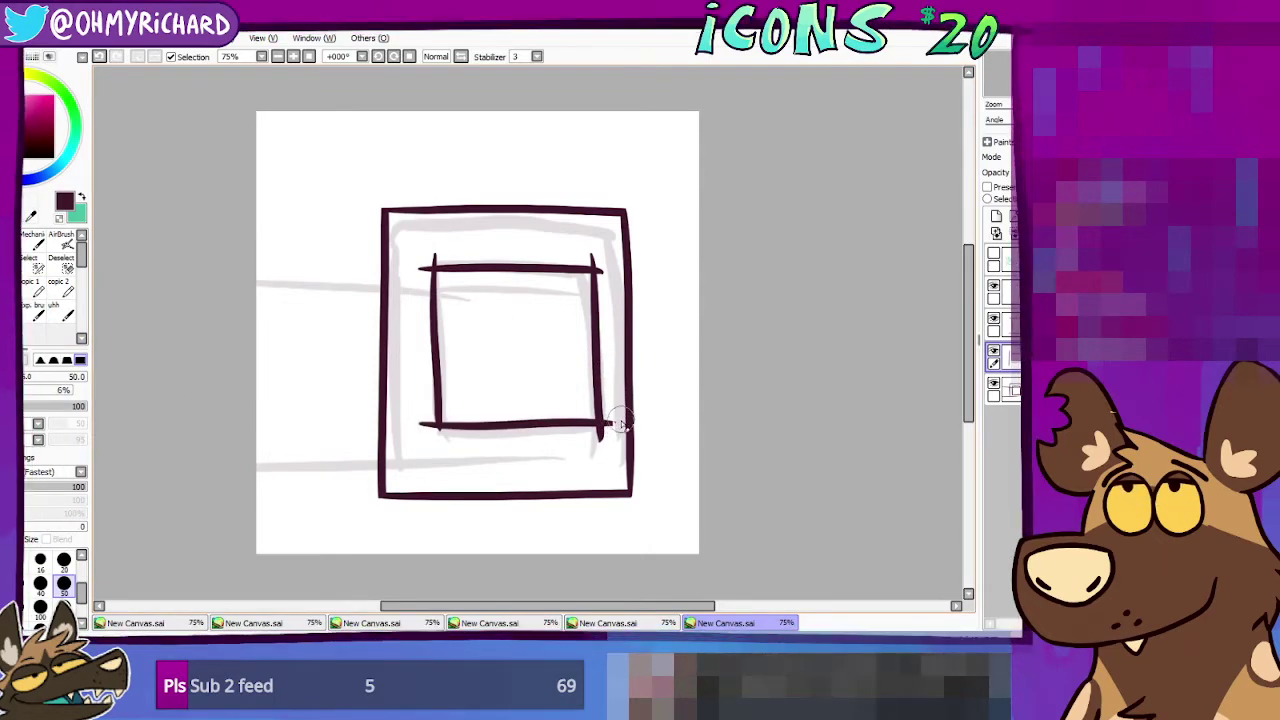
left_click_drag(621, 421, 610, 417)
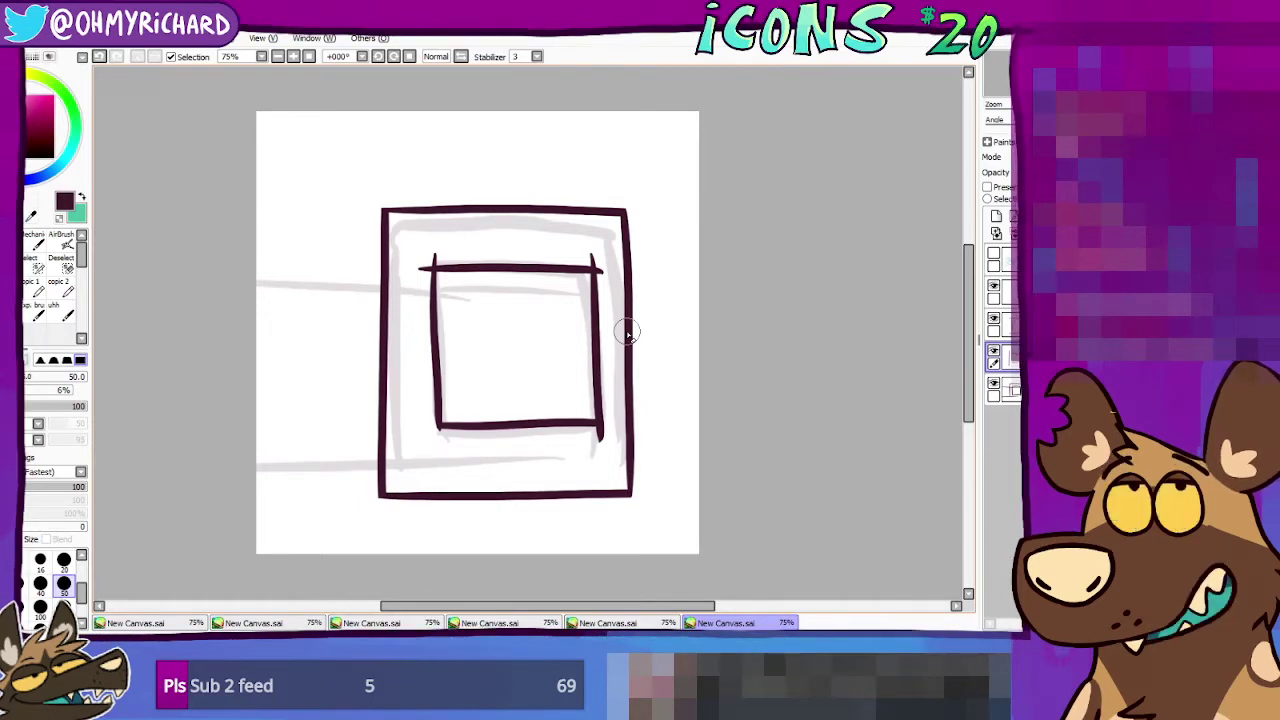
left_click(596, 267, "ctrl+shift")
left_click_drag(594, 267, 590, 263)
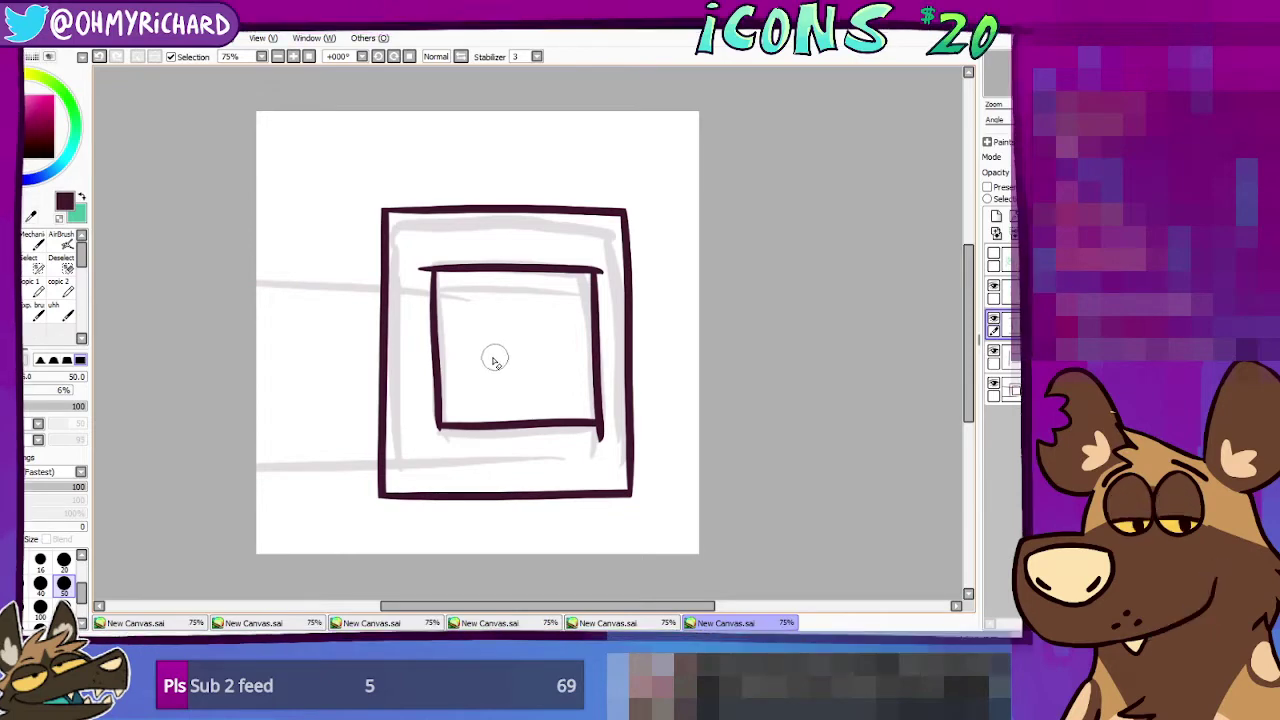
left_click(432, 275, "ctrl")
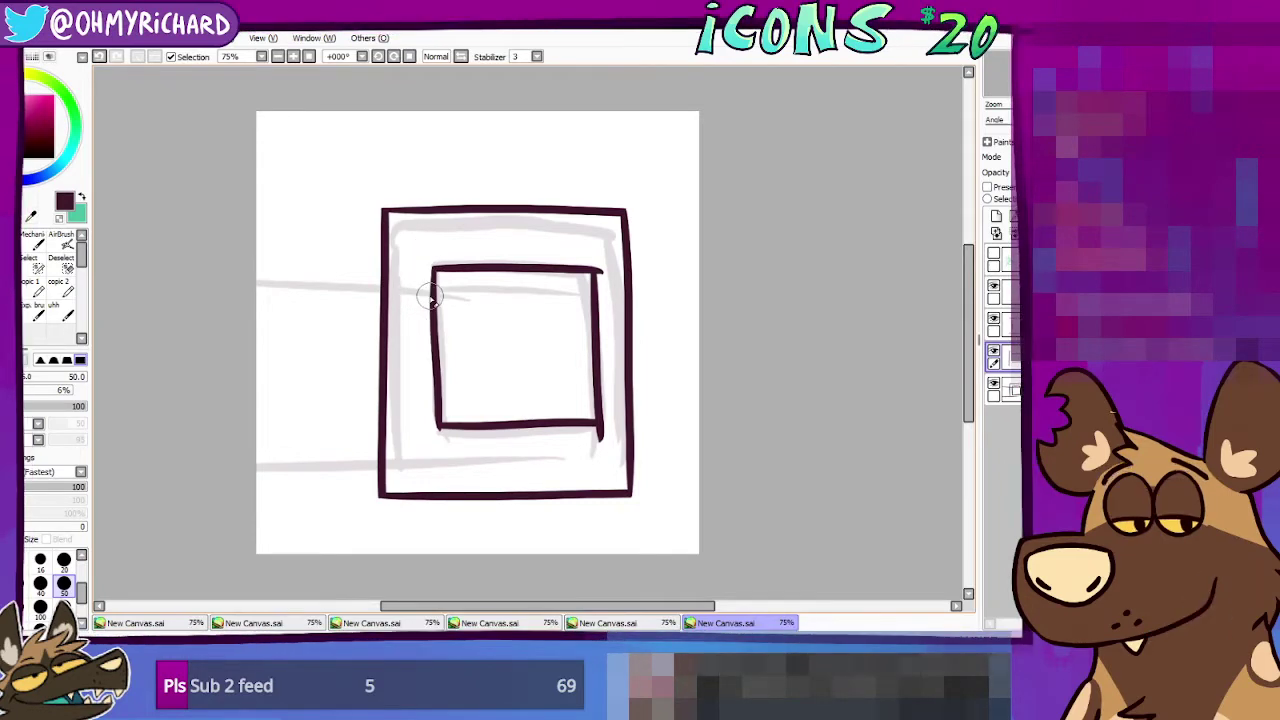
left_click(601, 437, "ctrl+shift")
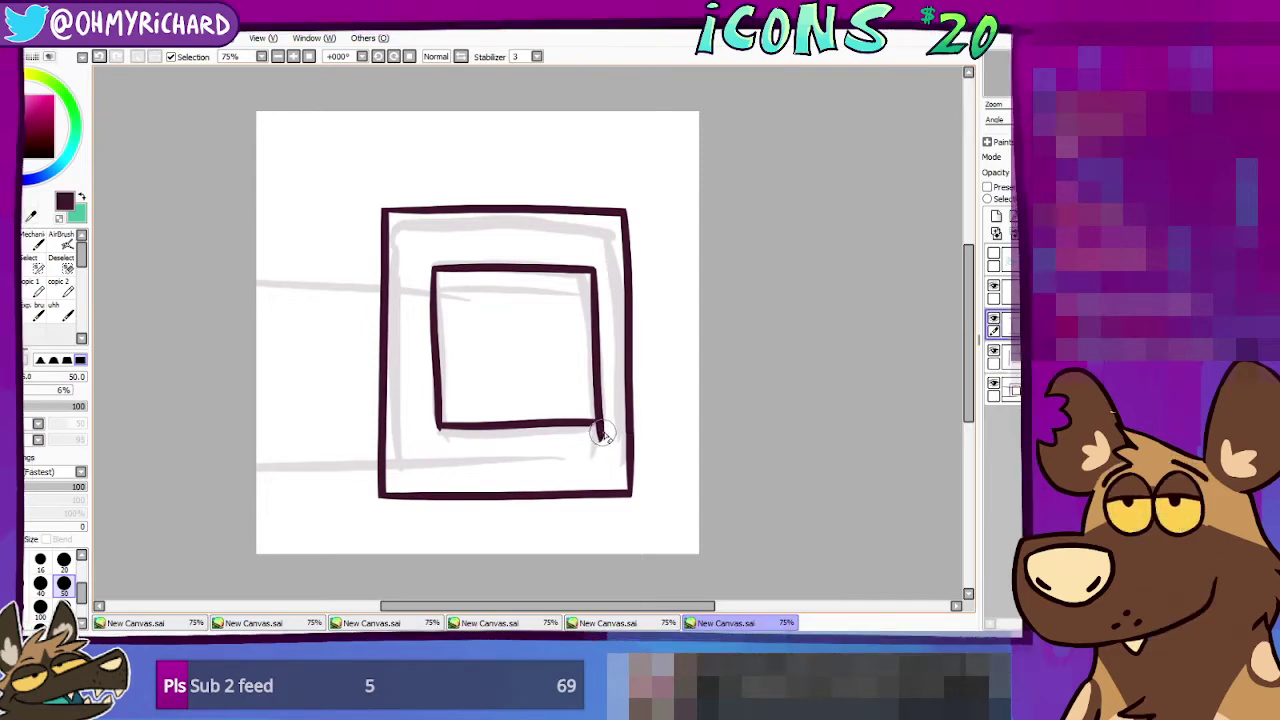
key("ctrl+z")
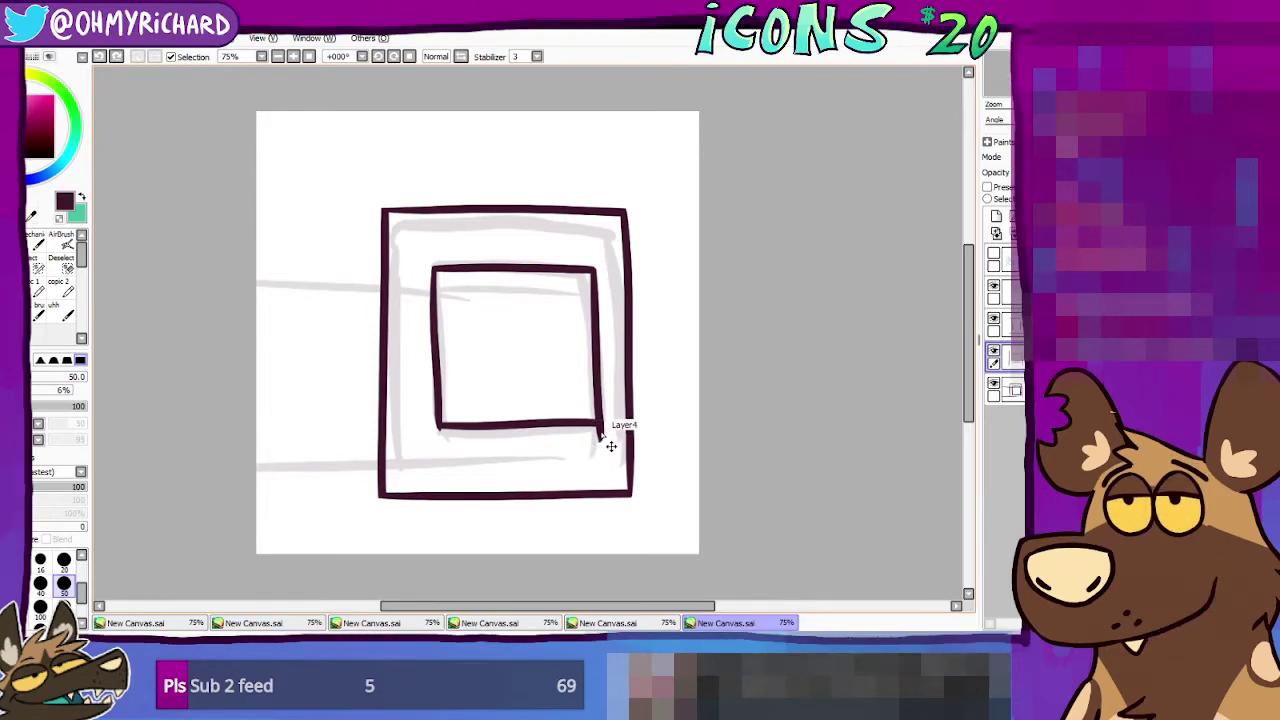
left_click(603, 437, "ctrl")
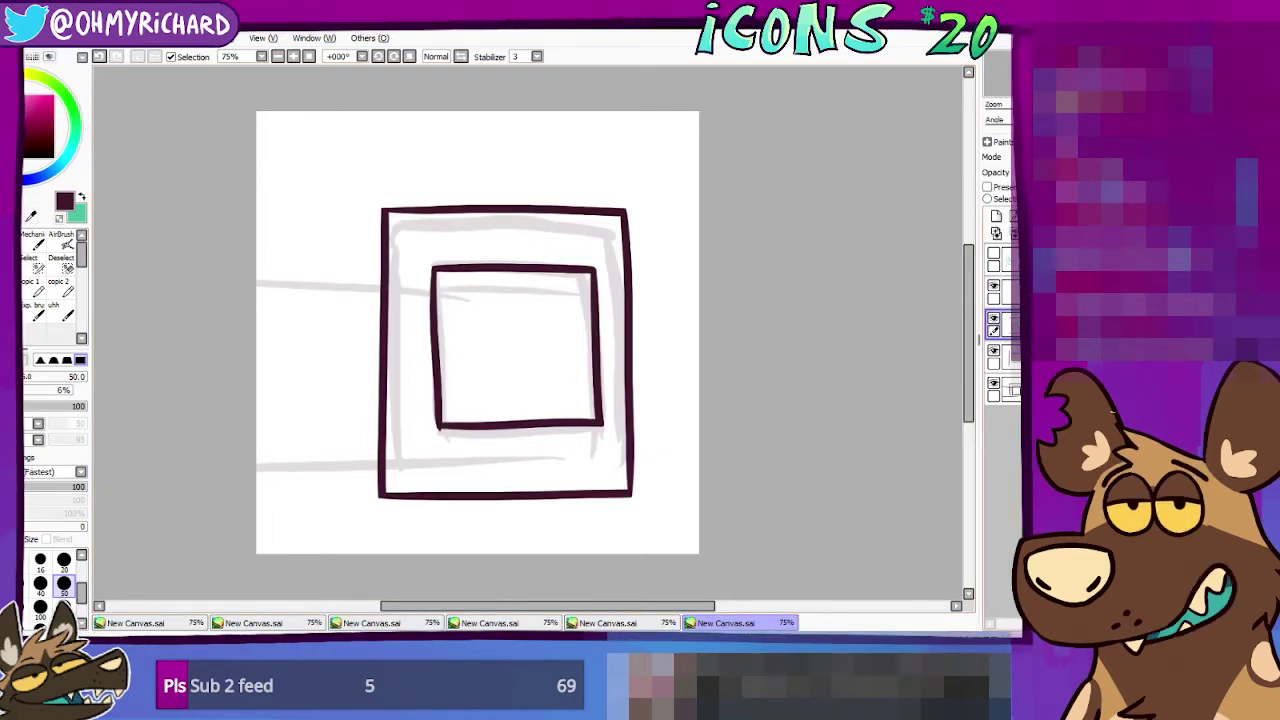
Step: Ink the band's lower edge from the canvas border to just inside the outer rectangle with the size 16 brush, redoing unsatisfactory strokes
left_click(38, 314)
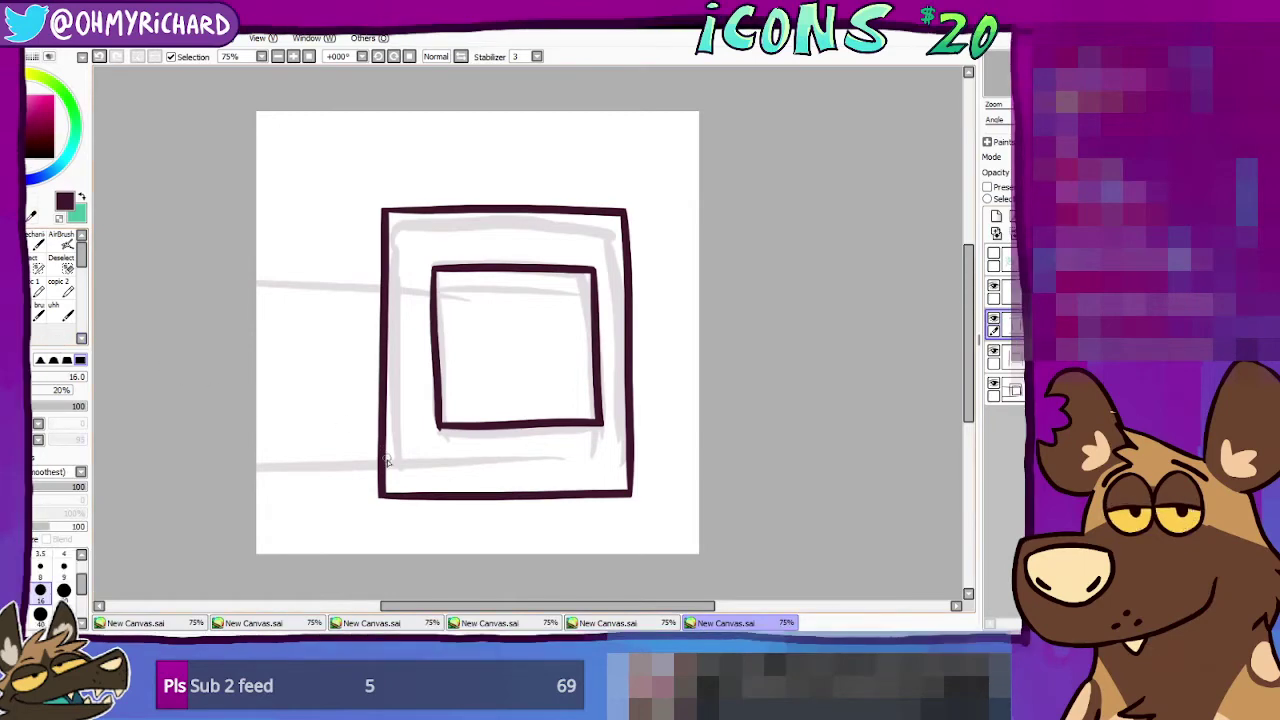
mouse_move(343, 485)
left_mouse_down()
mouse_move(277, 487)
mouse_move(441, 476)
left_mouse_up()
key("ctrl+z")
key("ctrl+z")
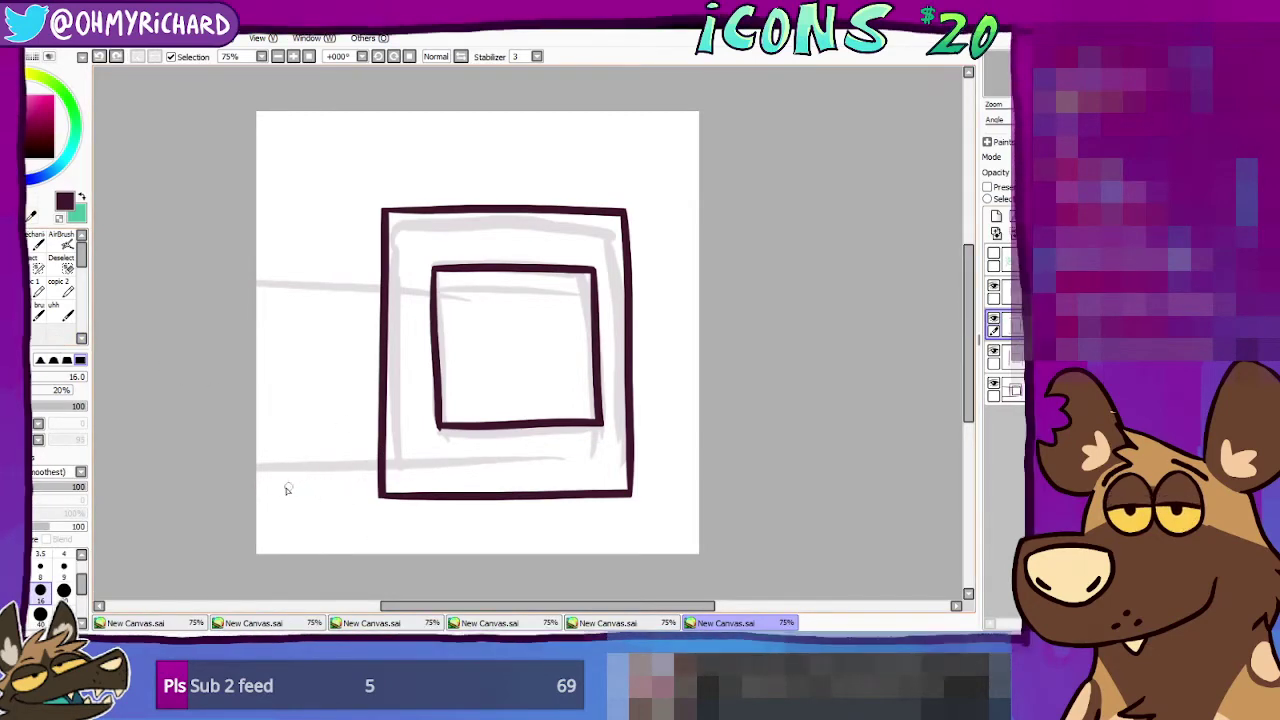
left_click_drag(250, 483, 428, 485)
key("ctrl+z")
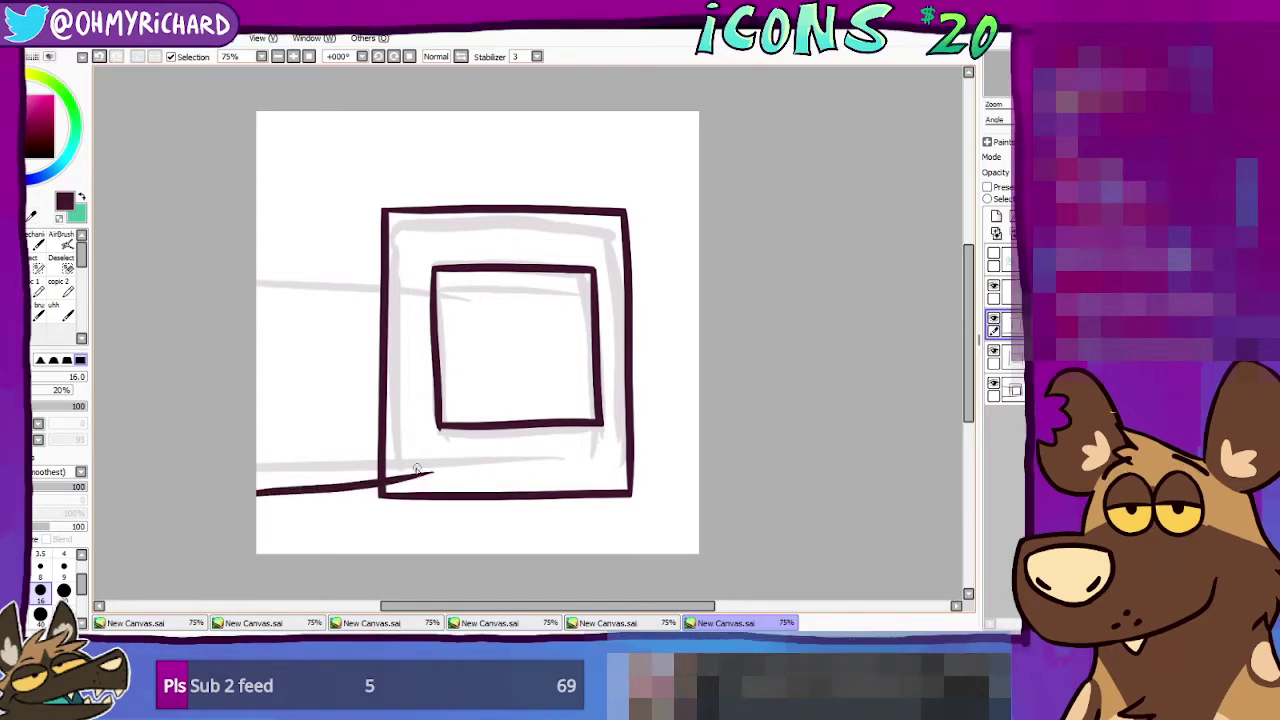
key("ctrl+z")
left_click_drag(257, 491, 430, 473)
key("ctrl+z")
left_click_drag(258, 478, 430, 482)
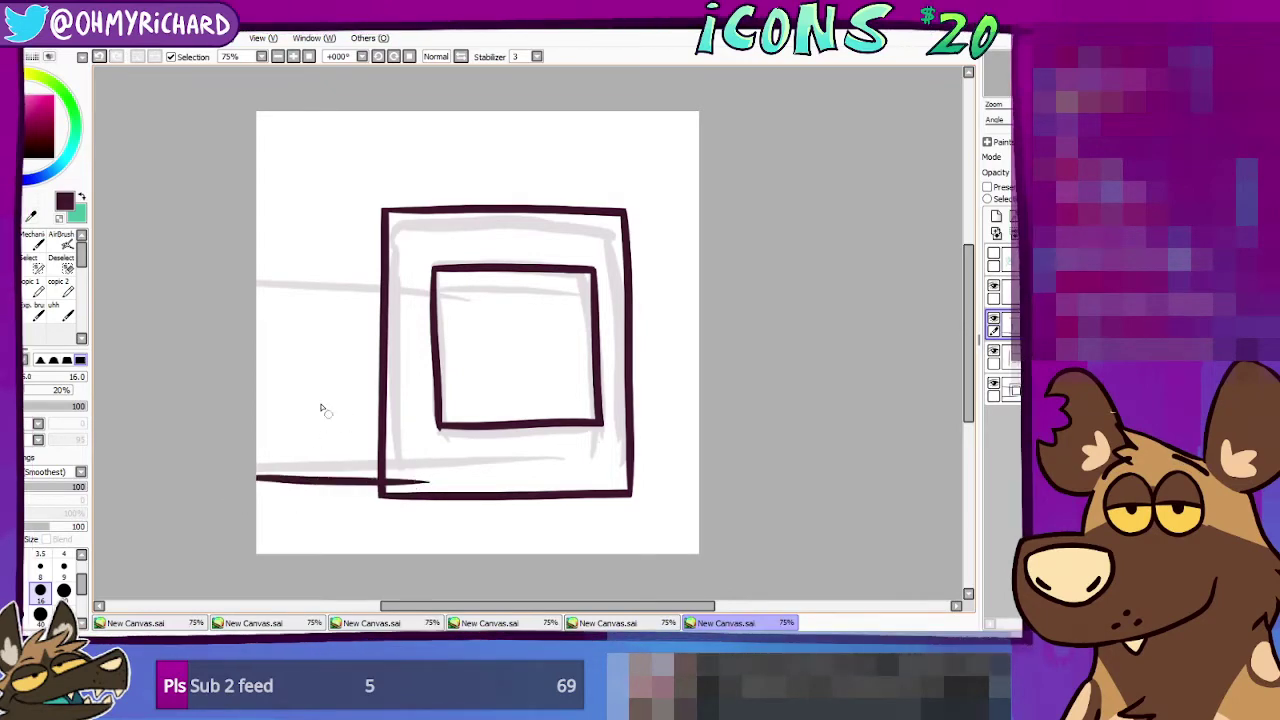
key("ctrl+z")
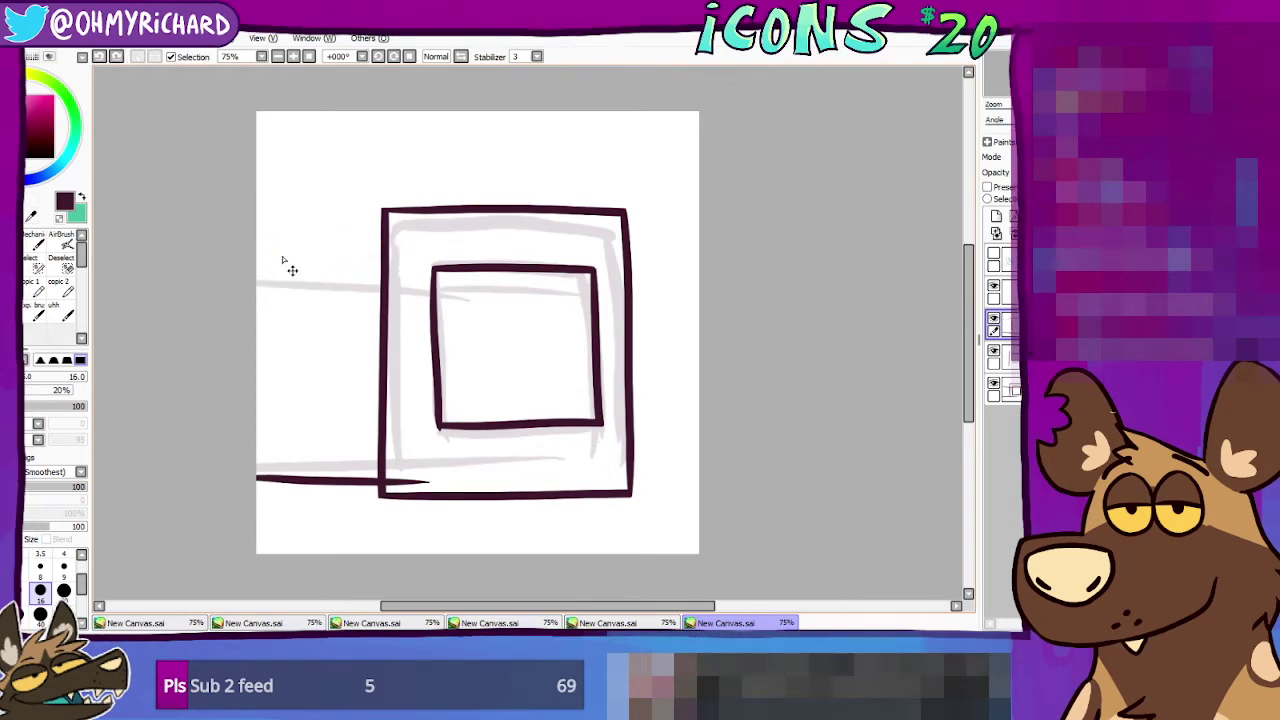
Step: Ink the band's upper edge from the canvas border to just inside the outer rectangle, redoing the stroke until it runs nearly level
left_click_drag(245, 240, 386, 241)
key("ctrl+z")
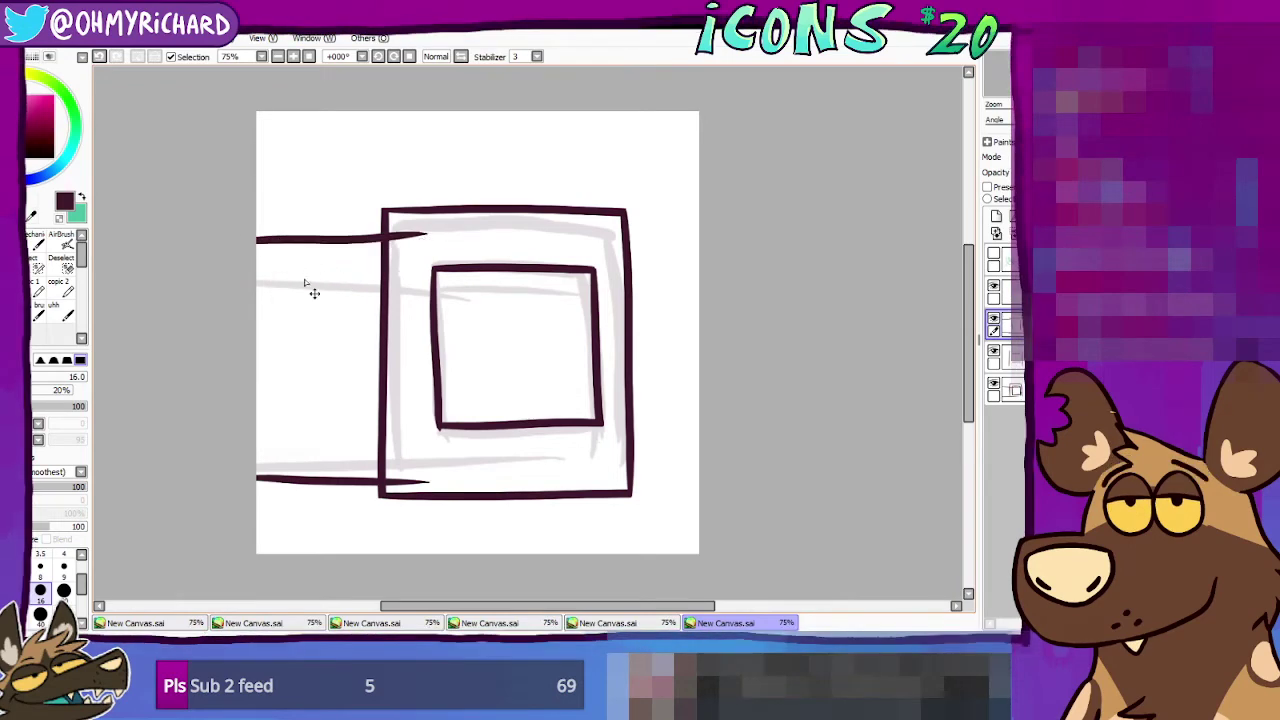
key("ctrl+z")
left_click_drag(236, 240, 386, 241)
key("ctrl+z")
left_click_drag(242, 241, 412, 241)
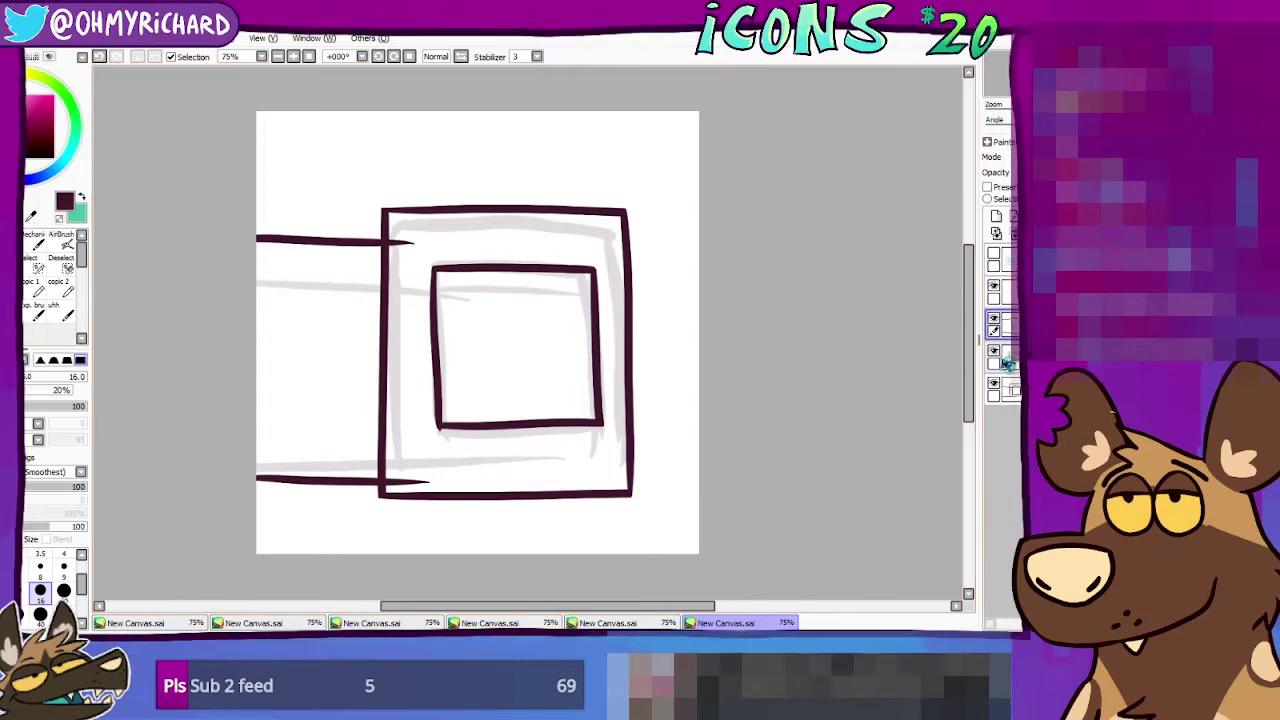
Step: On the layer below the band's edges, ink two curved vertical lines across the band, bulging toward the outer rectangle
left_click(993, 351)
left_click(993, 351)
left_click(1006, 356)
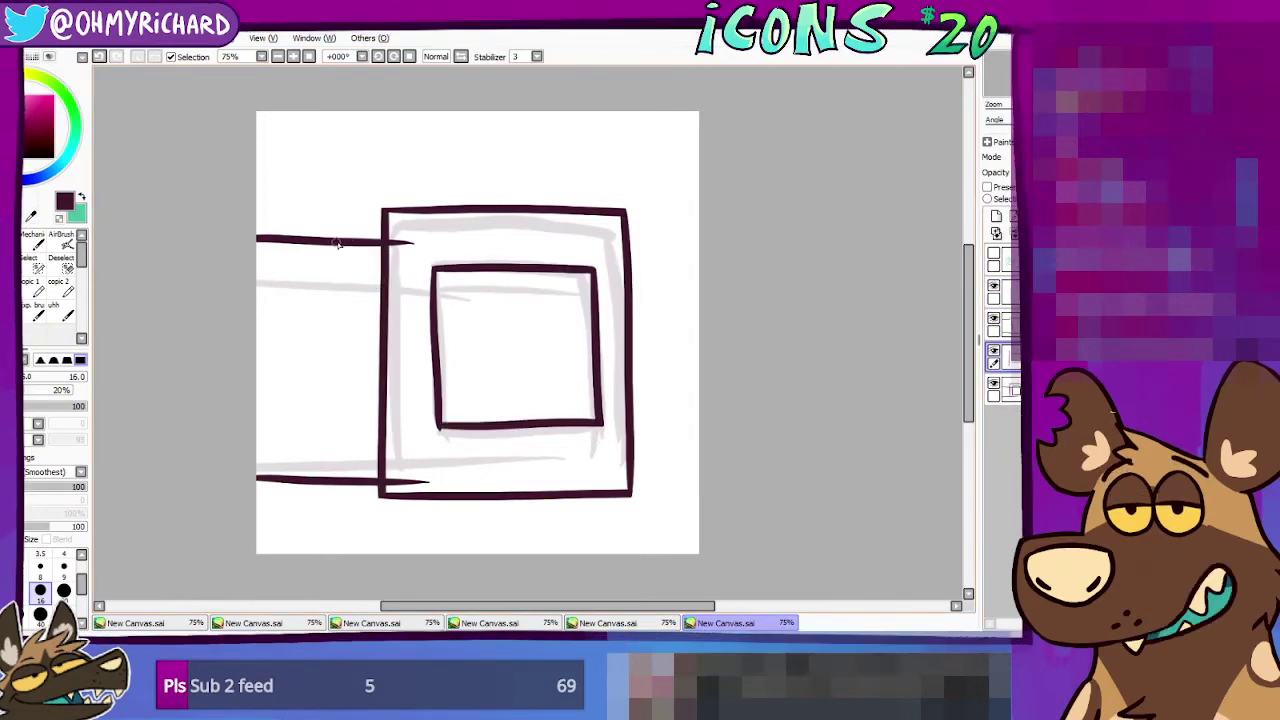
left_click_drag(337, 246, 346, 517)
key("ctrl+z")
mouse_move(342, 245)
left_mouse_down()
mouse_move(341, 560)
mouse_move(328, 224)
left_mouse_up()
key("ctrl+z")
key("ctrl+z")
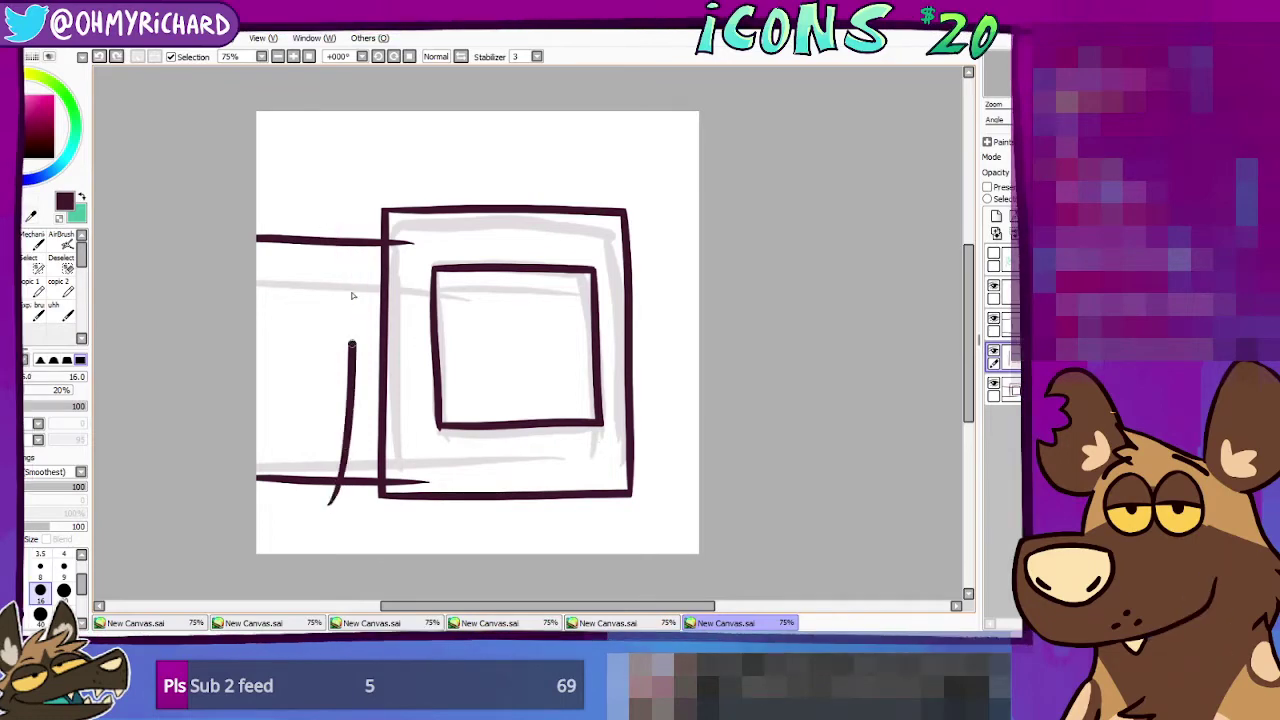
left_click_drag(352, 295, 332, 214)
left_click_drag(265, 490, 277, 206)
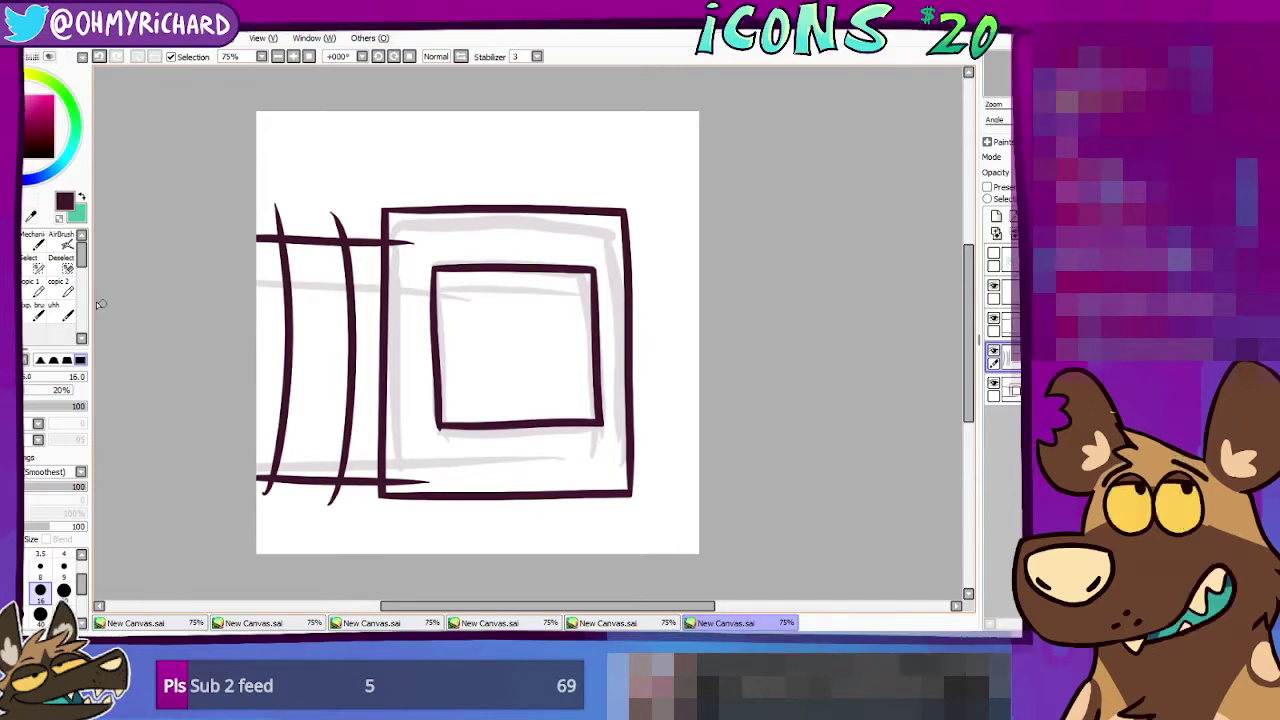
Step: Erase the ends of the two curved lines that stick out above and below the band
left_click(20, 262)
mouse_move(358, 483)
left_mouse_down()
mouse_move(306, 506)
mouse_move(258, 506)
left_mouse_up()
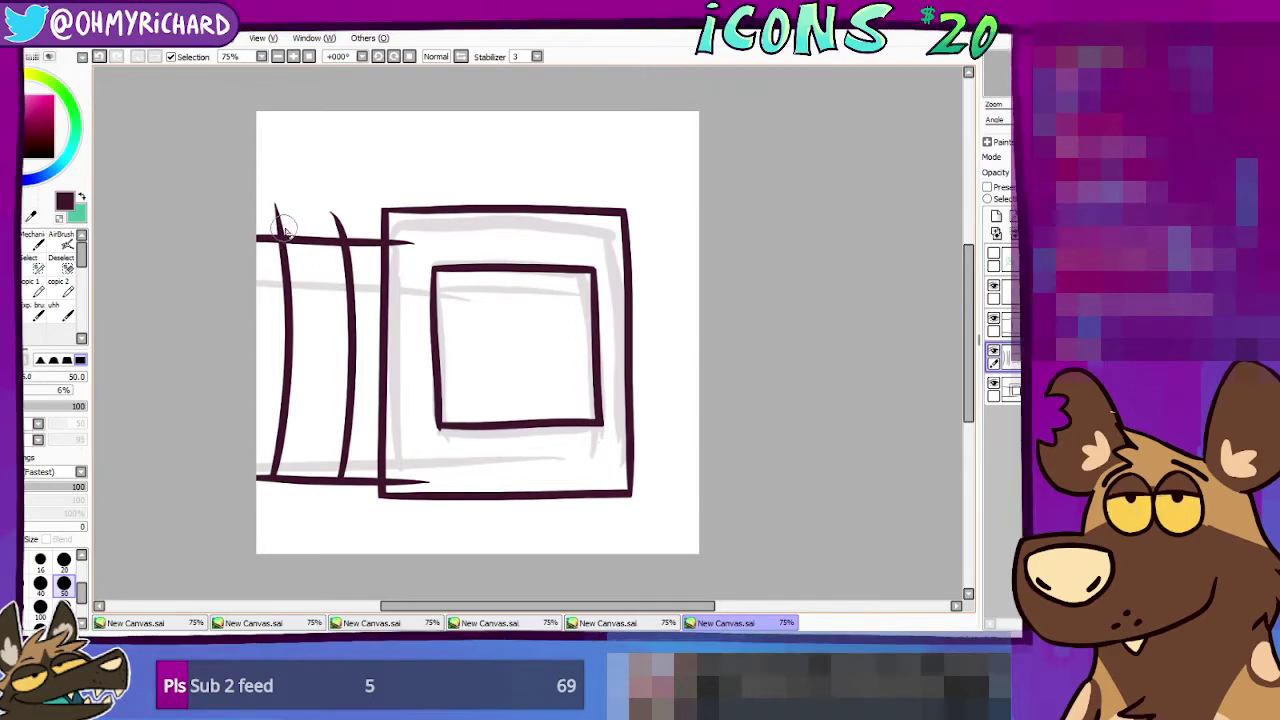
left_click_drag(287, 232, 283, 205)
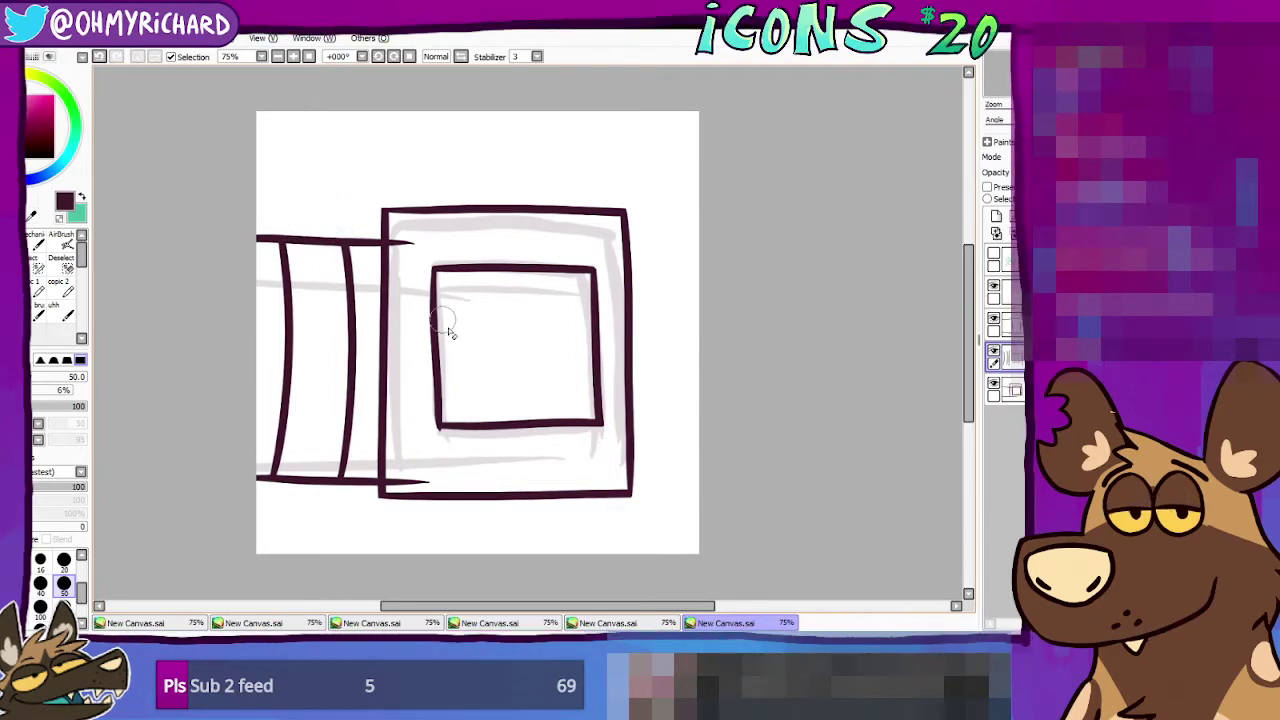
Step: On the band edges' layer, erase the parts of both edges that run inside the outer rectangle
left_click(362, 484, "ctrl+shift")
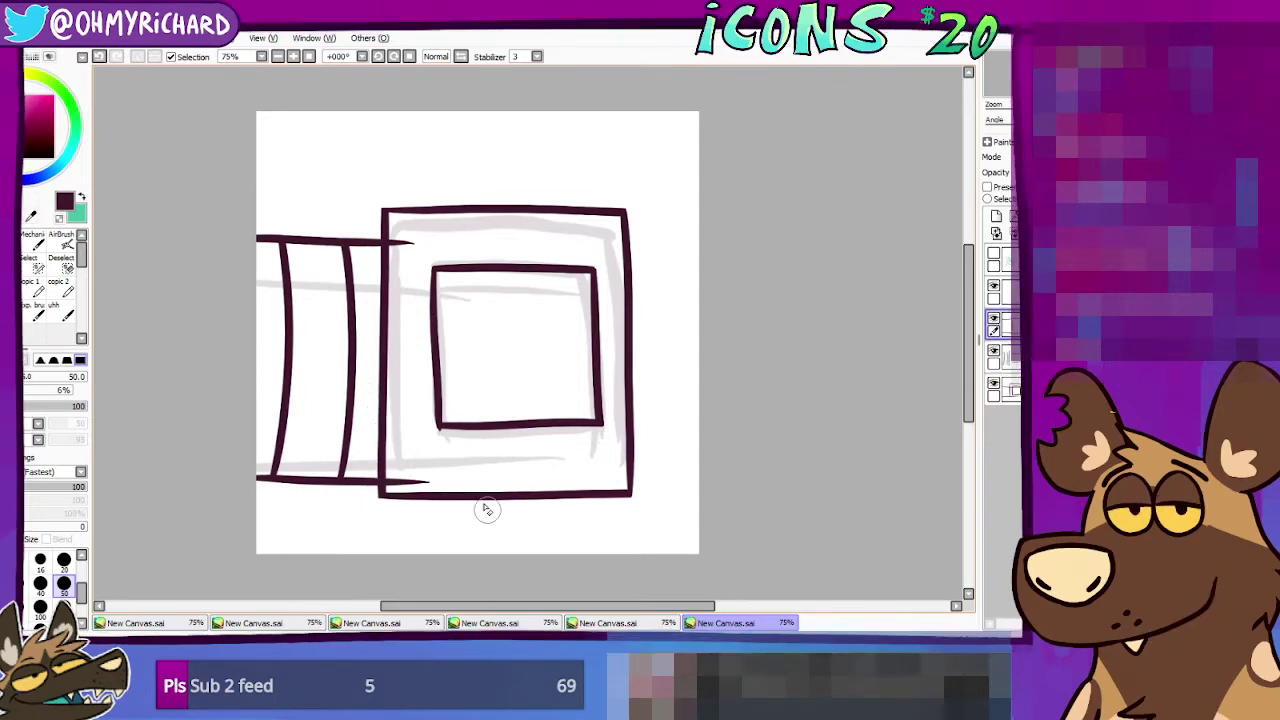
left_click_drag(388, 486, 416, 486)
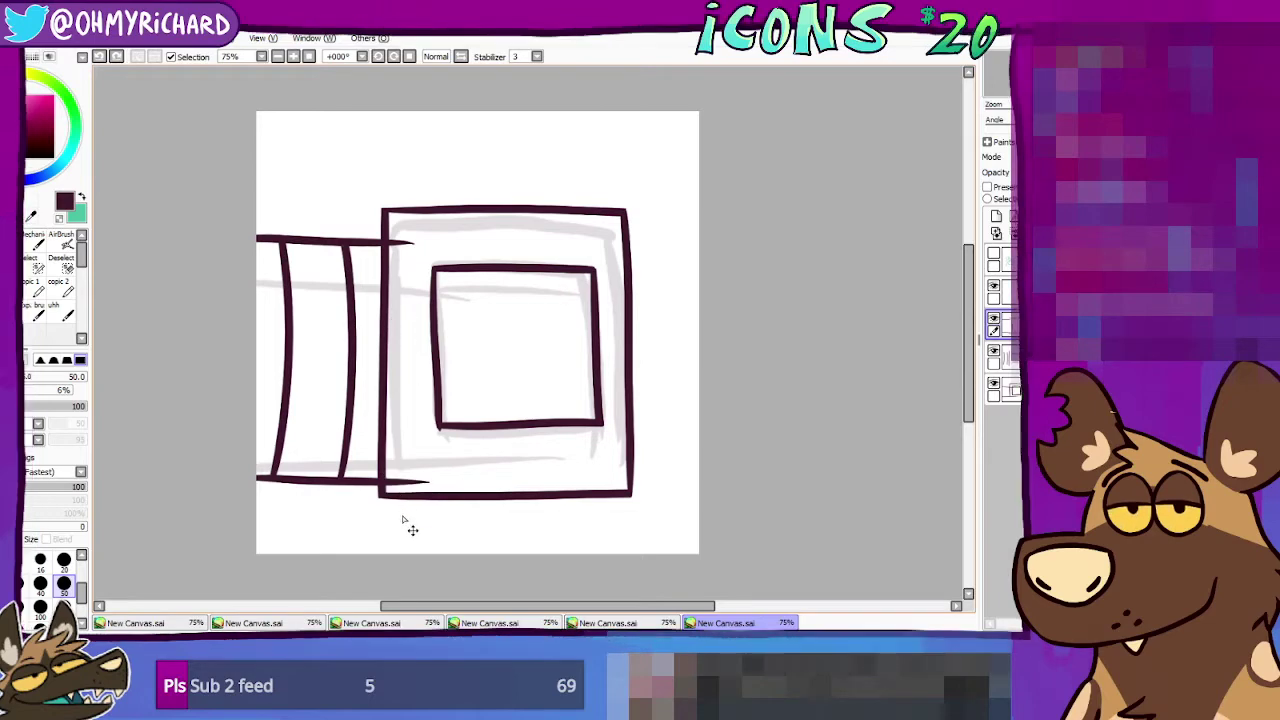
key("ctrl+z")
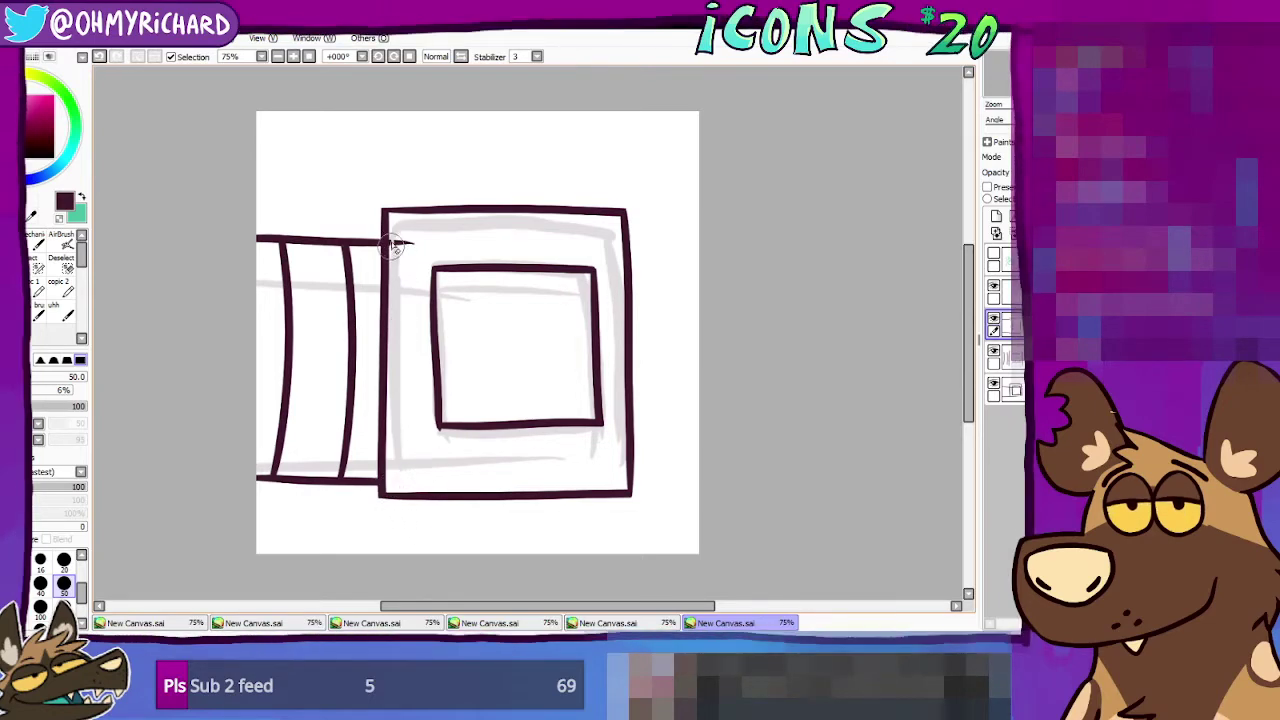
mouse_move(398, 244)
left_mouse_down()
mouse_move(417, 246)
mouse_move(396, 254)
left_mouse_up()
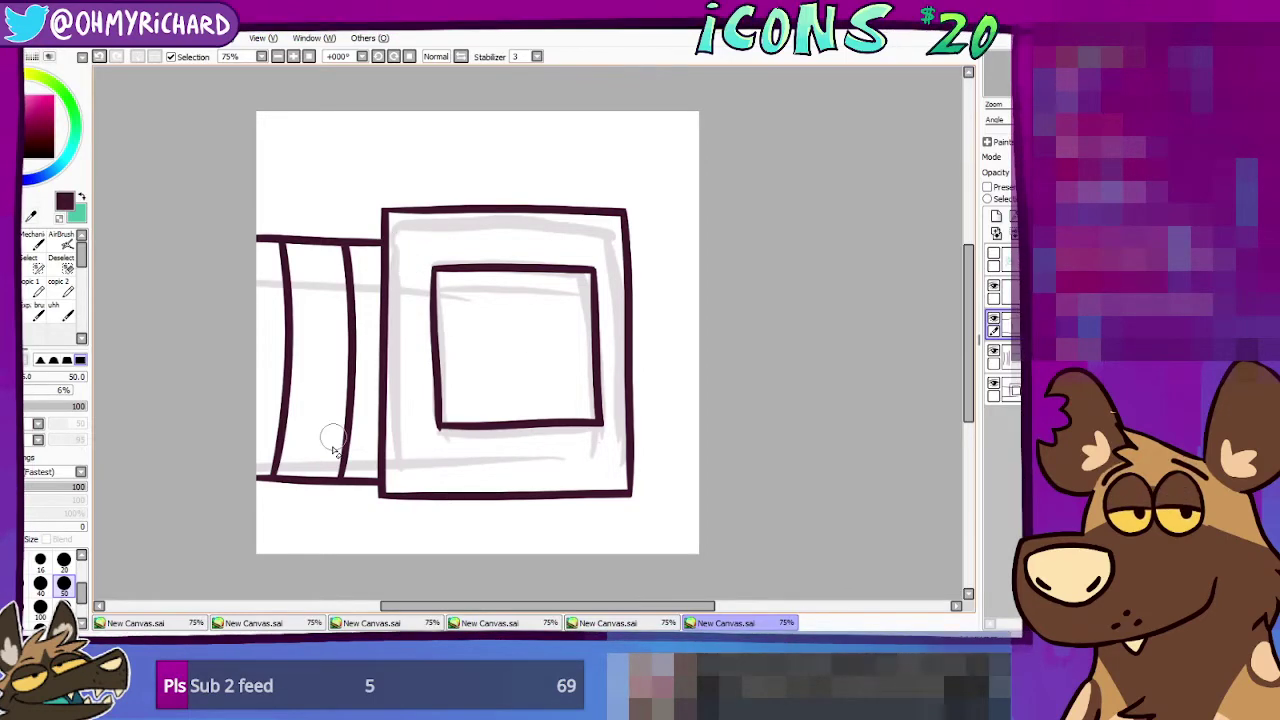
Step: Add a new layer and move it beneath the line art layers, directly above the rough sketch layer
key("n")
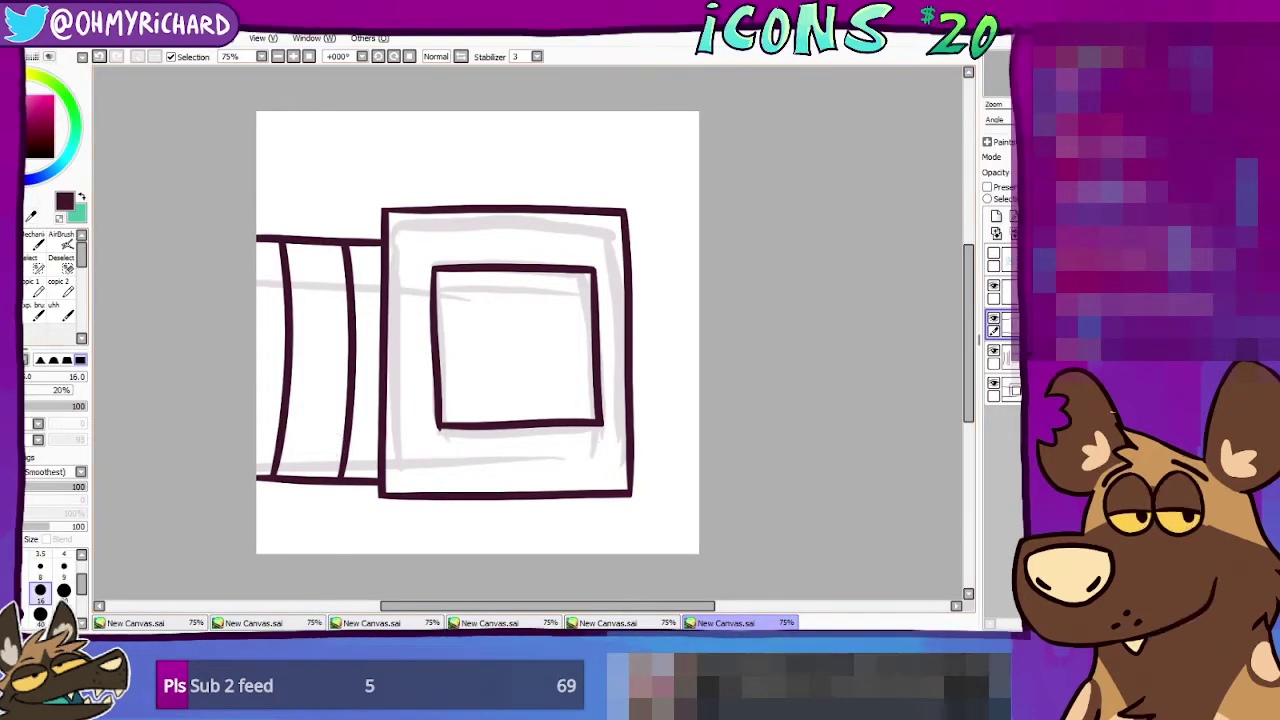
left_click(996, 216)
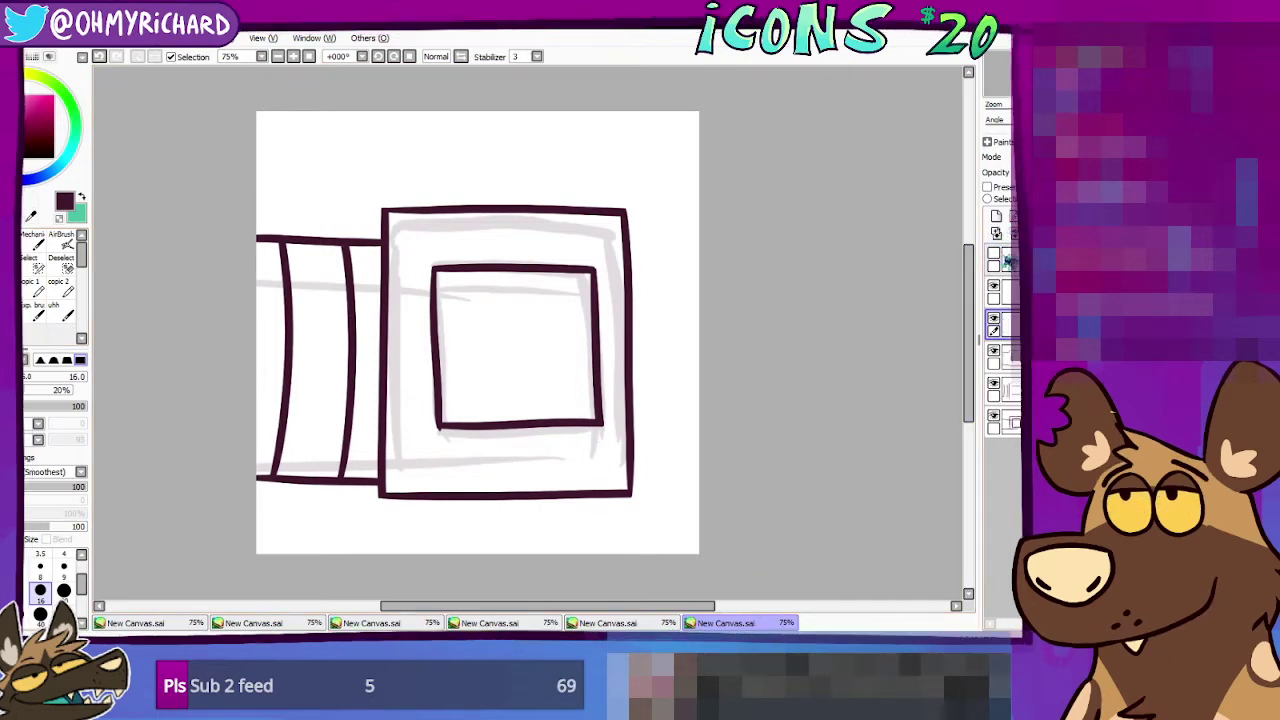
left_click_drag(1005, 324, 1005, 402)
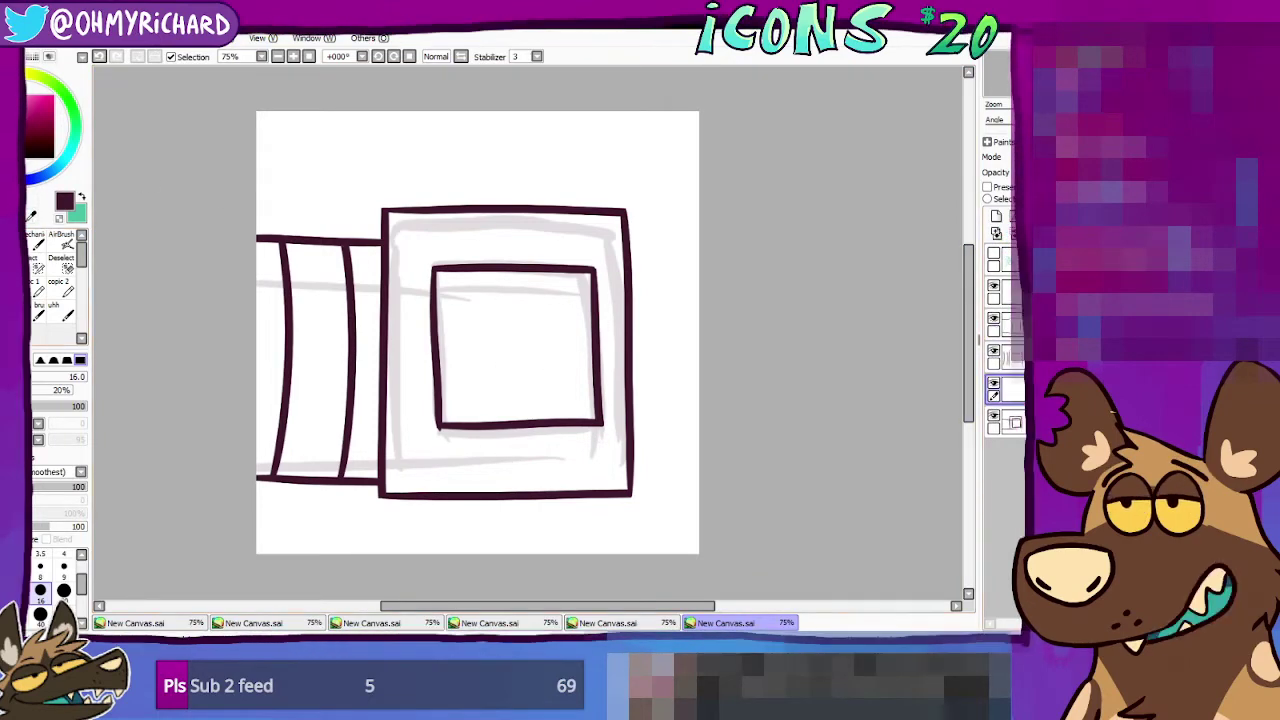
Step: Recolour all the line art on its layers to near-black, preserving each layer's opacity
key("w")
left_click(82, 196)
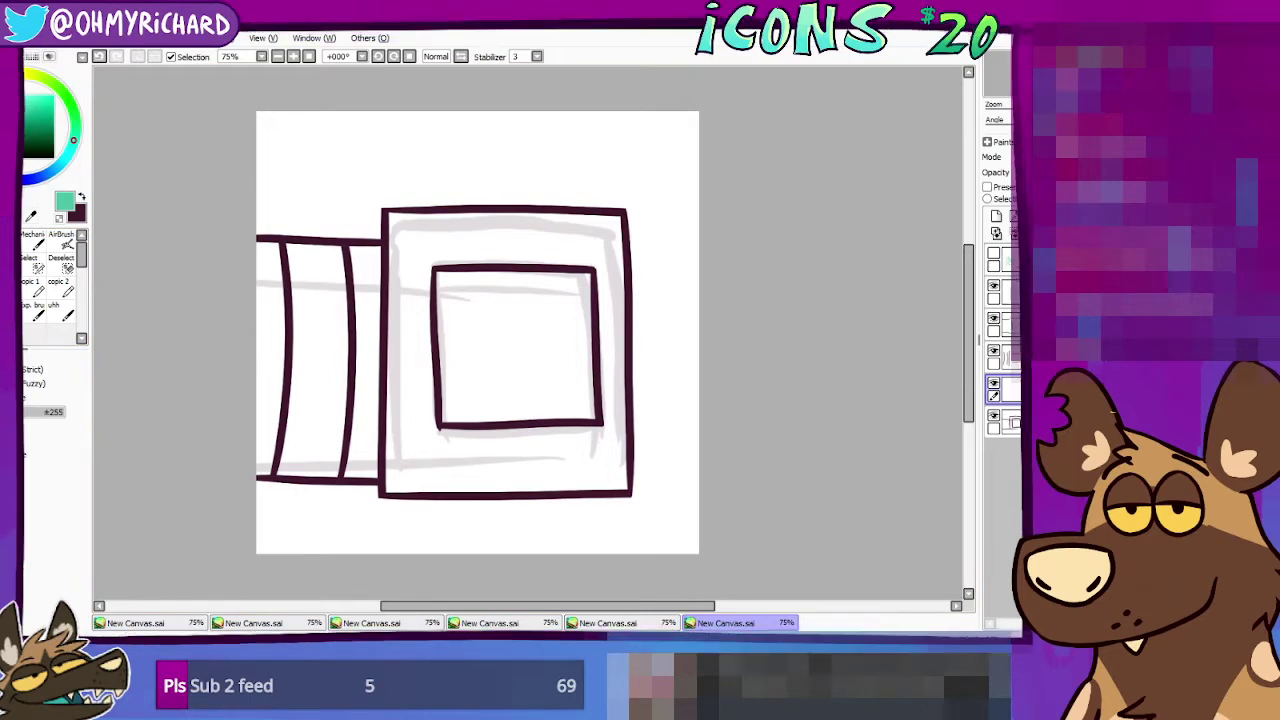
left_click(33, 217)
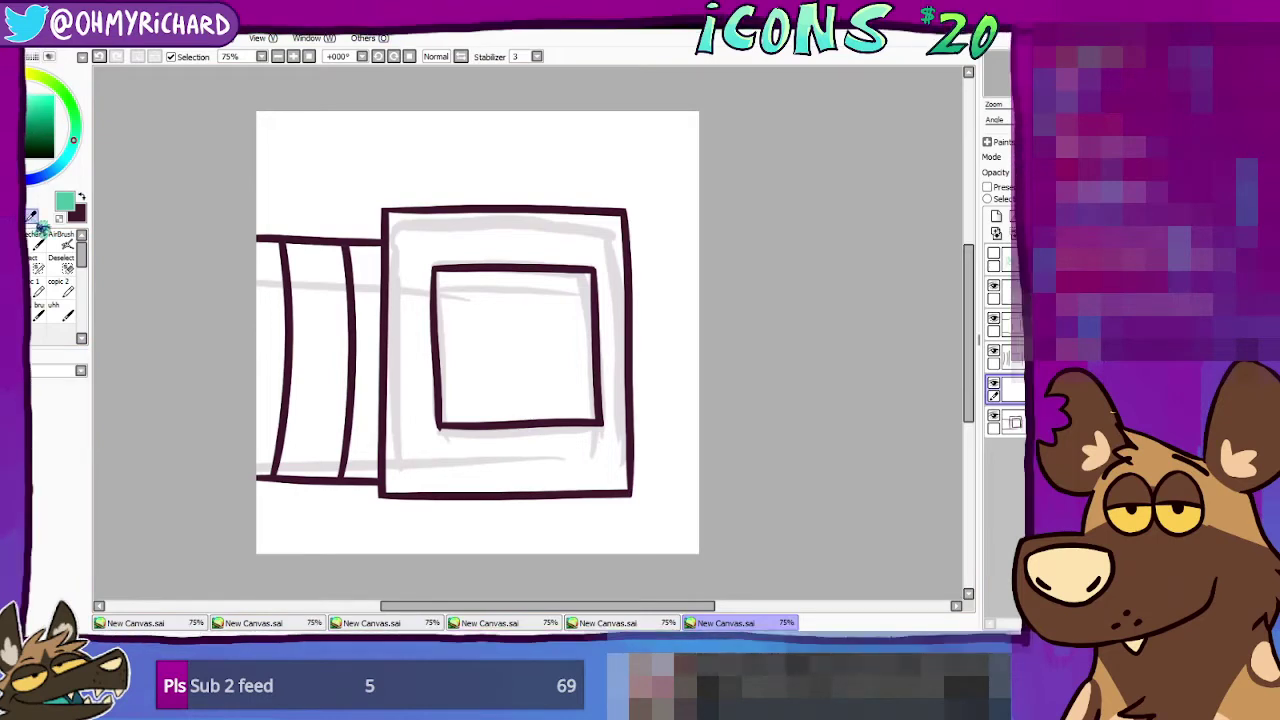
left_click(269, 238)
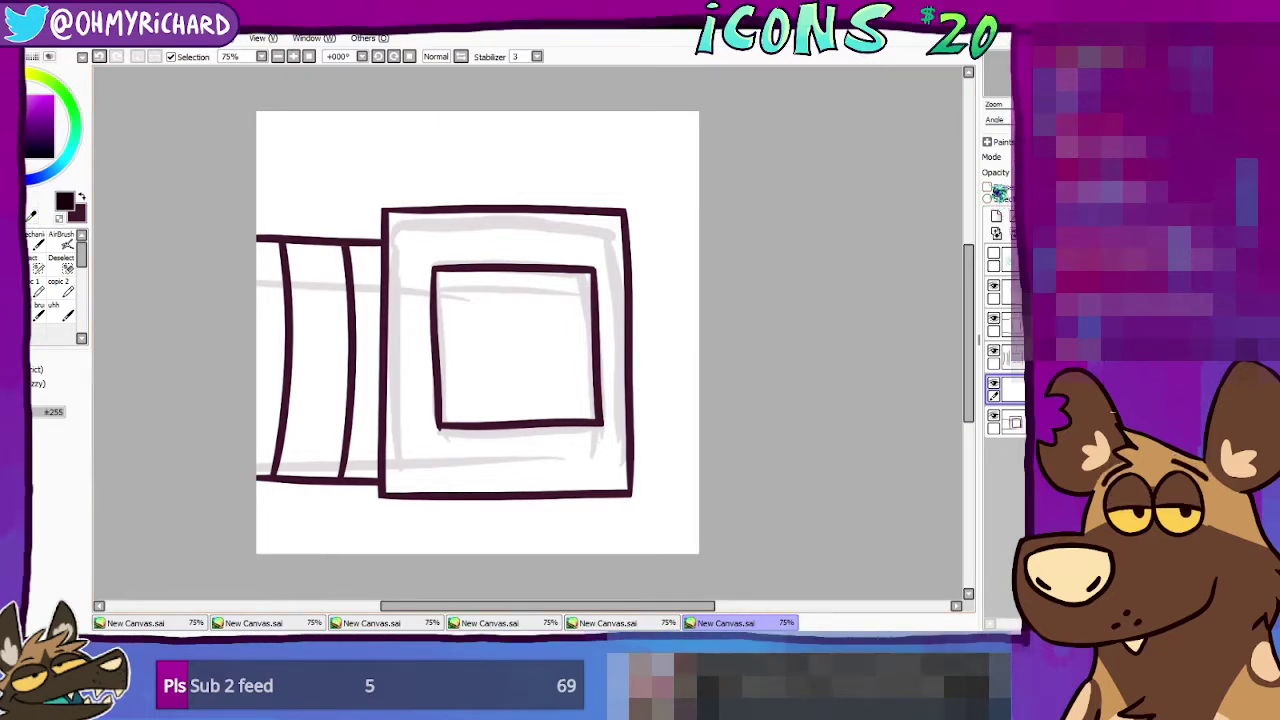
left_click(987, 187)
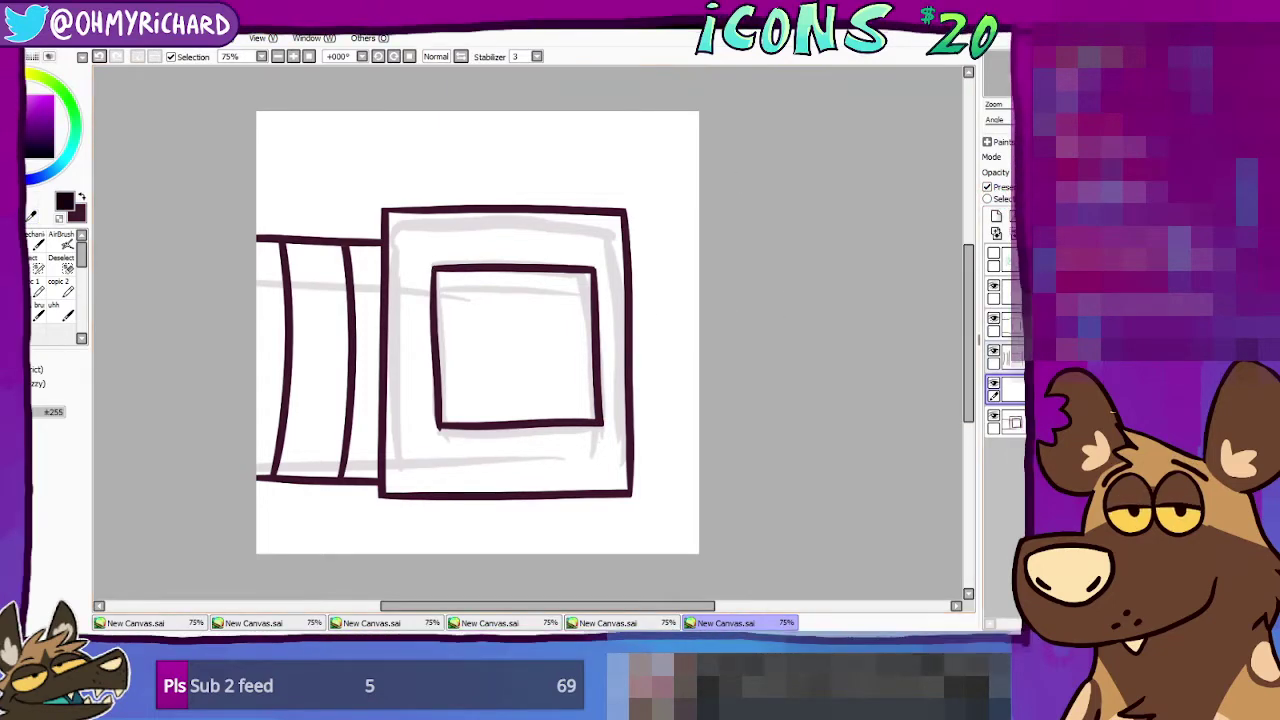
left_click(1003, 357)
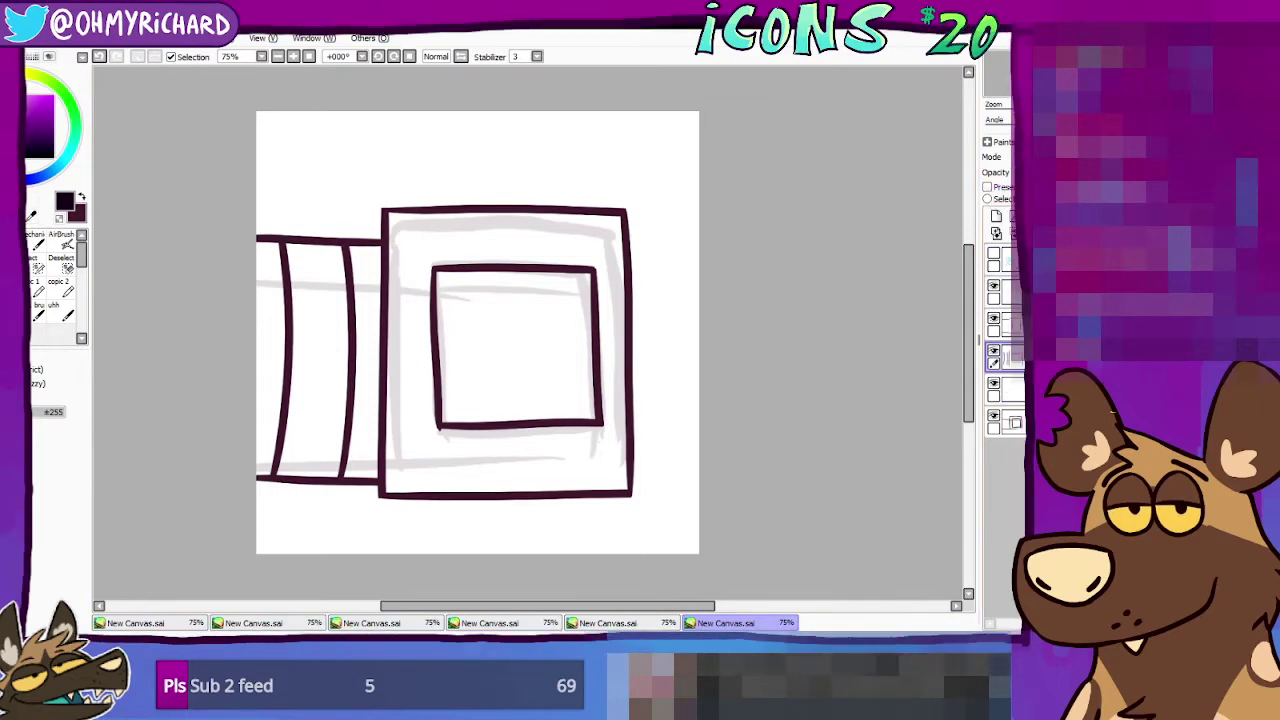
key("ctrl+f")
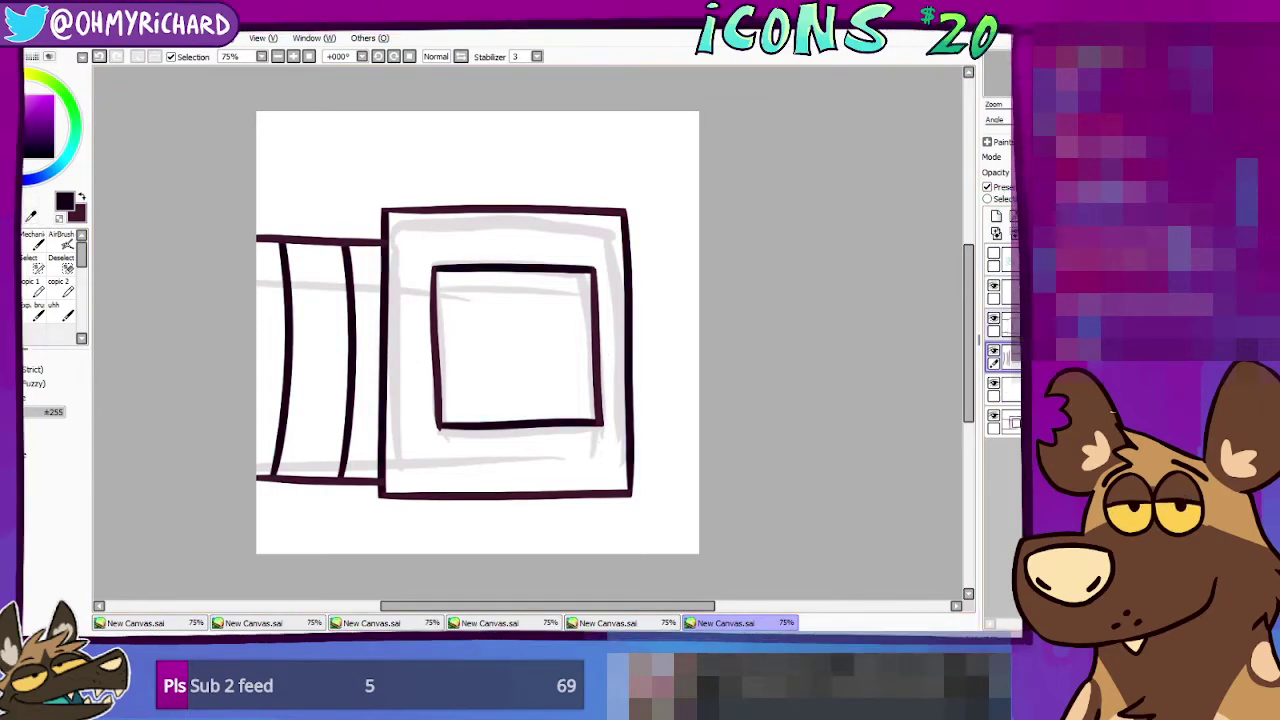
left_click(1003, 324)
left_click(991, 187)
key("alt+bracketleft")
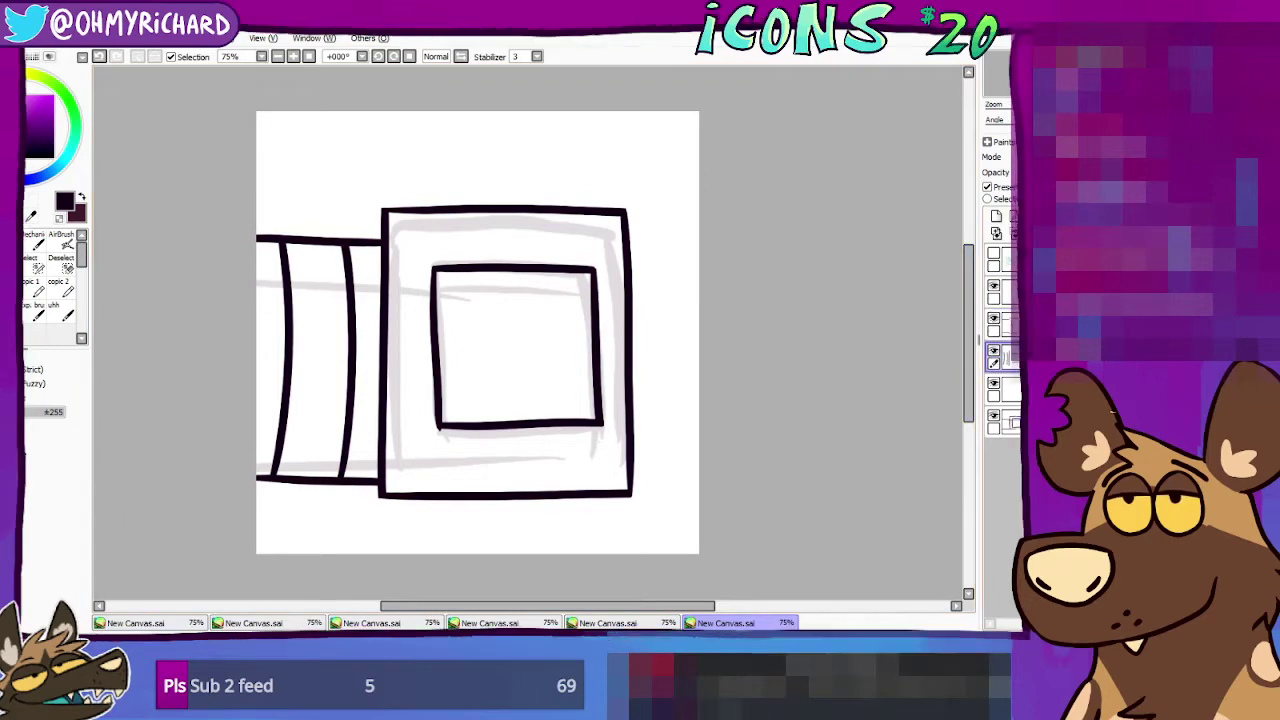
Step: Add another layer directly beneath the line art layers and choose a muted purple for the brush
left_click(997, 217)
left_click_drag(1003, 355, 1003, 398)
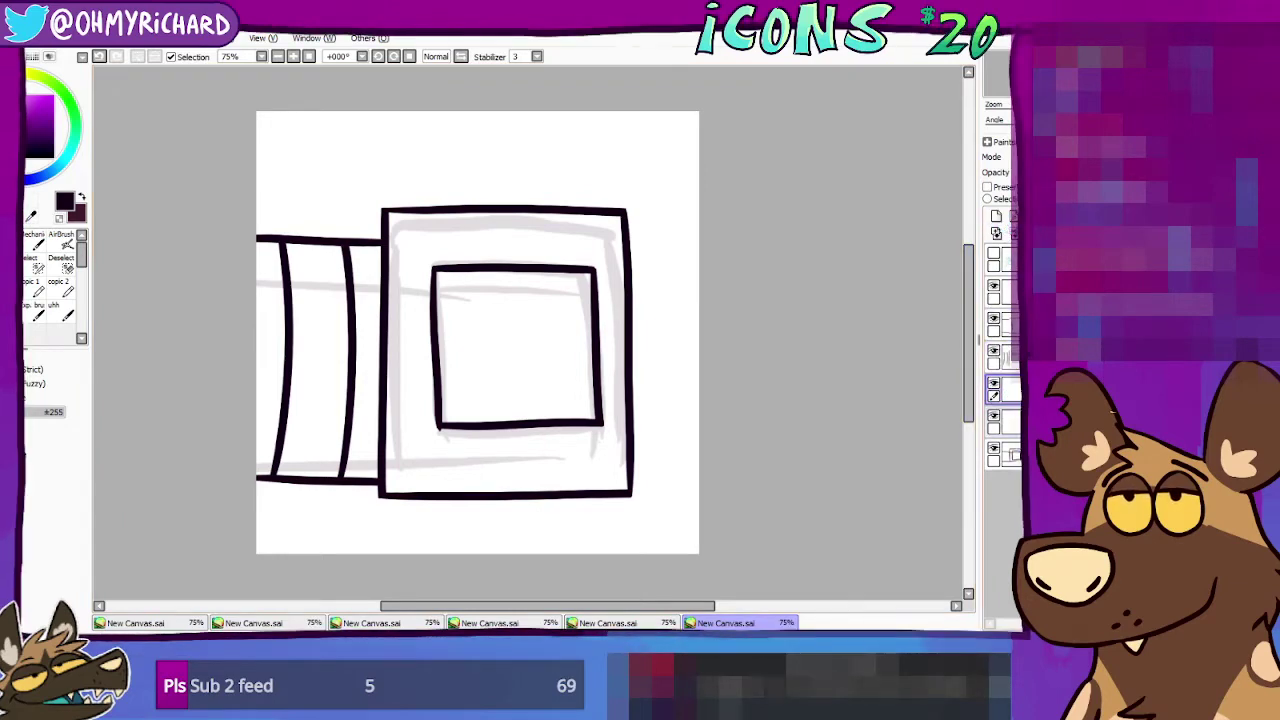
left_click(82, 197)
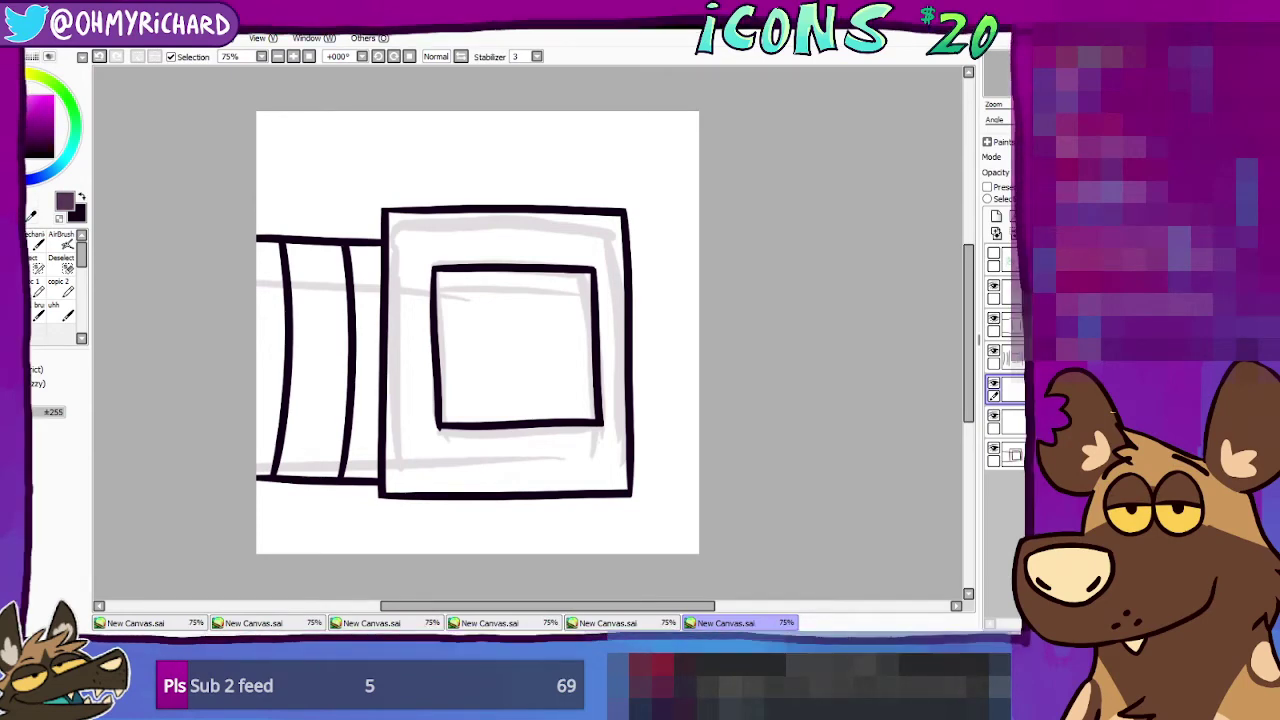
key("n")
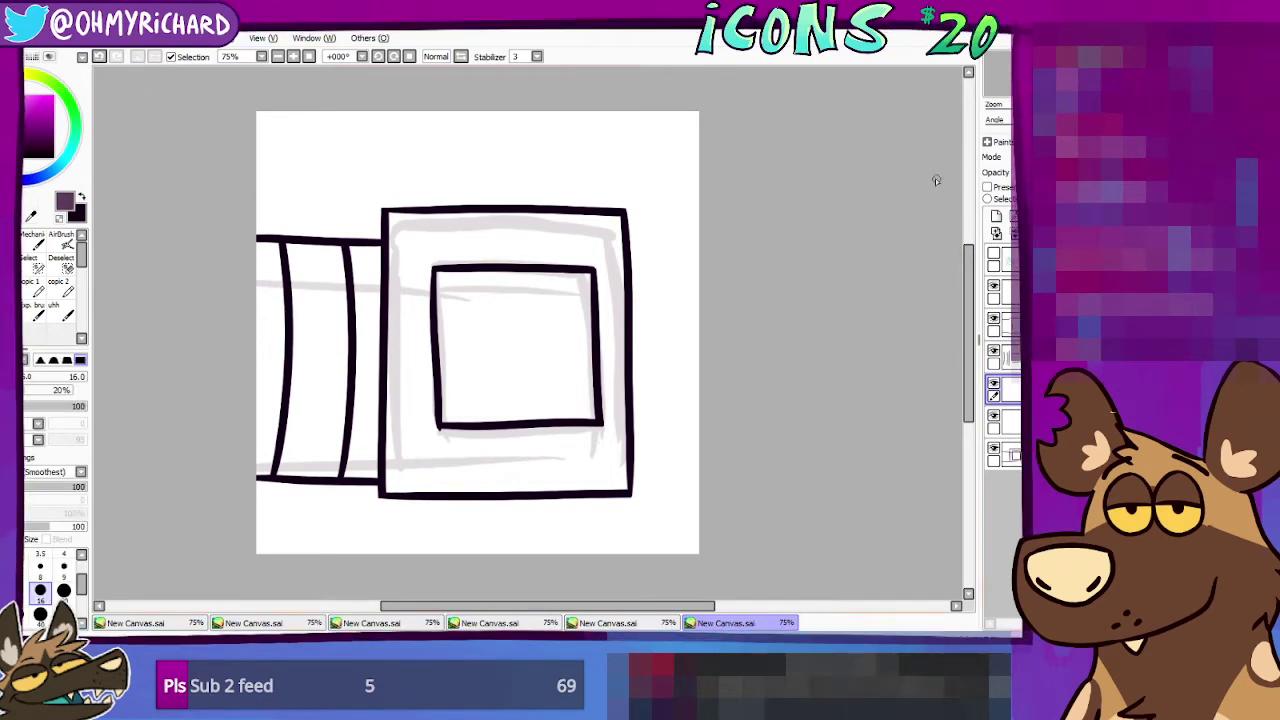
Step: Paint muted purple along the inside of the outer square with a size 20 brush and fill the rest of the square
left_click_drag(433, 358, 427, 395)
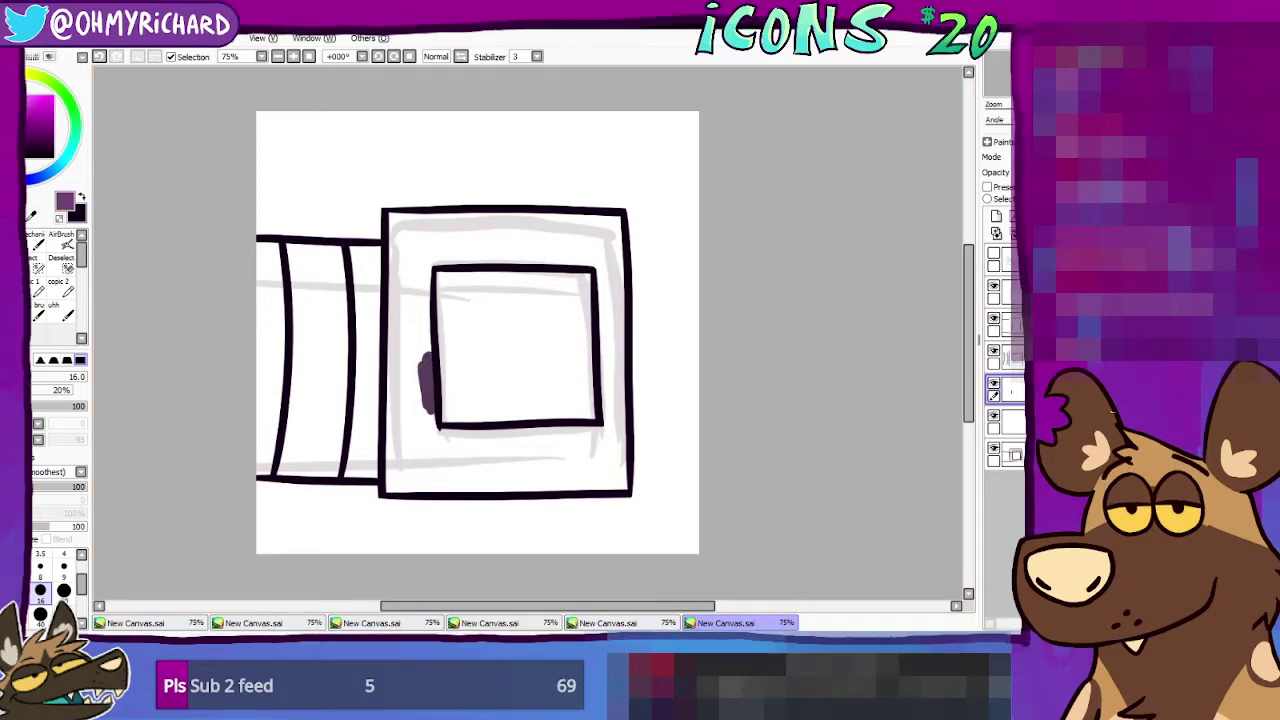
left_click(64, 590)
left_click_drag(425, 392, 420, 364)
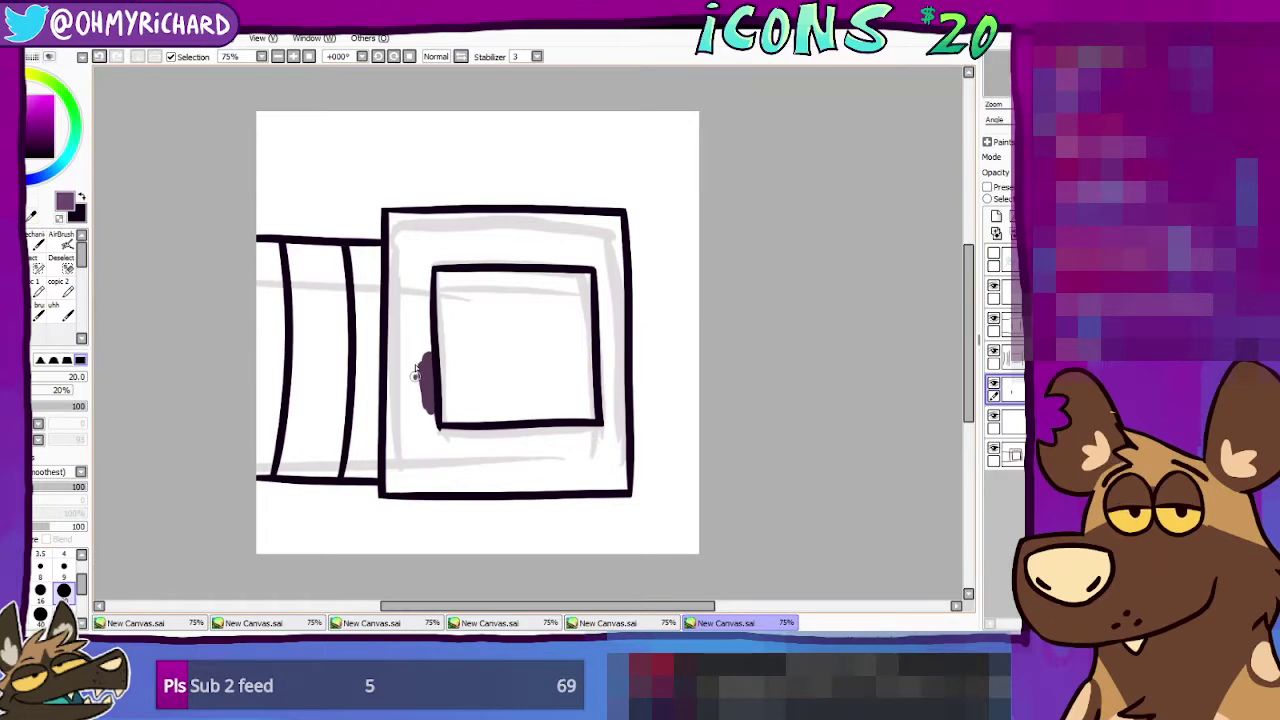
mouse_move(418, 304)
left_mouse_down()
mouse_move(423, 358)
mouse_move(423, 275)
mouse_move(405, 316)
mouse_move(404, 252)
mouse_move(392, 278)
left_mouse_up()
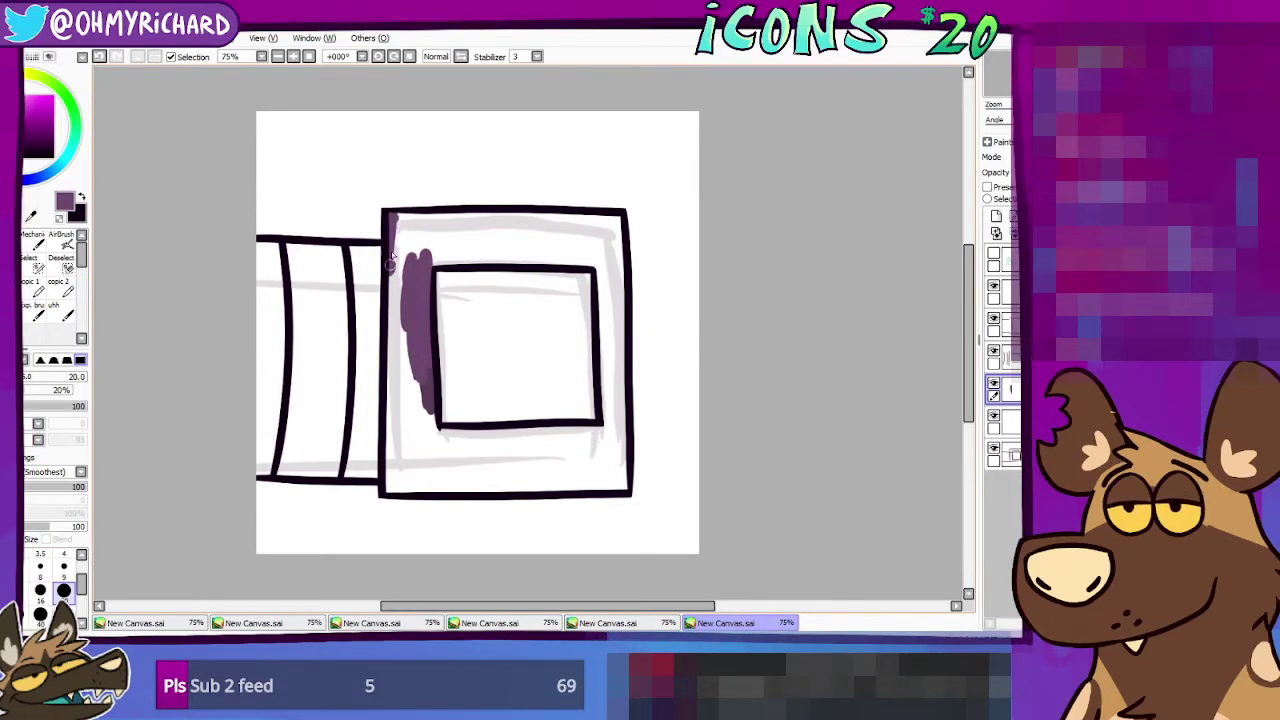
mouse_move(395, 234)
left_mouse_down()
mouse_move(393, 300)
mouse_move(413, 221)
mouse_move(621, 222)
mouse_move(620, 335)
mouse_move(606, 362)
left_mouse_up()
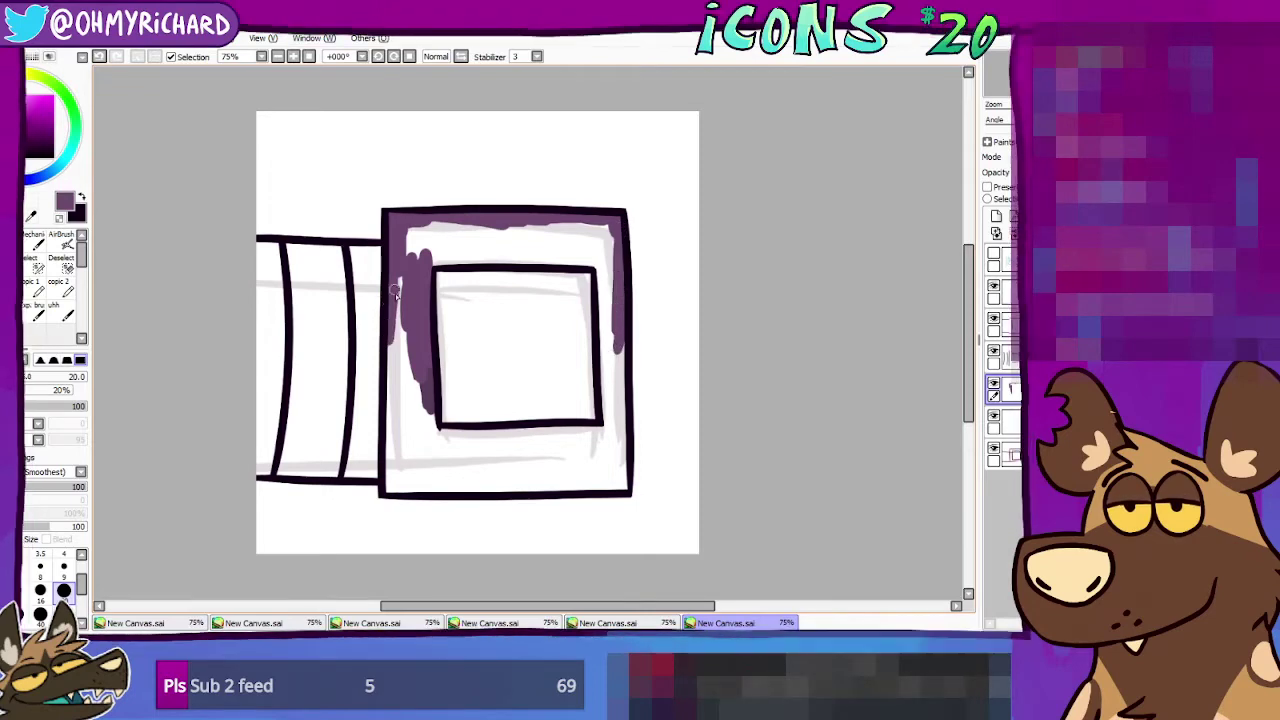
mouse_move(404, 280)
left_mouse_down()
mouse_move(390, 456)
mouse_move(405, 490)
mouse_move(624, 480)
mouse_move(620, 342)
mouse_move(622, 388)
left_mouse_up()
left_click(20, 266)
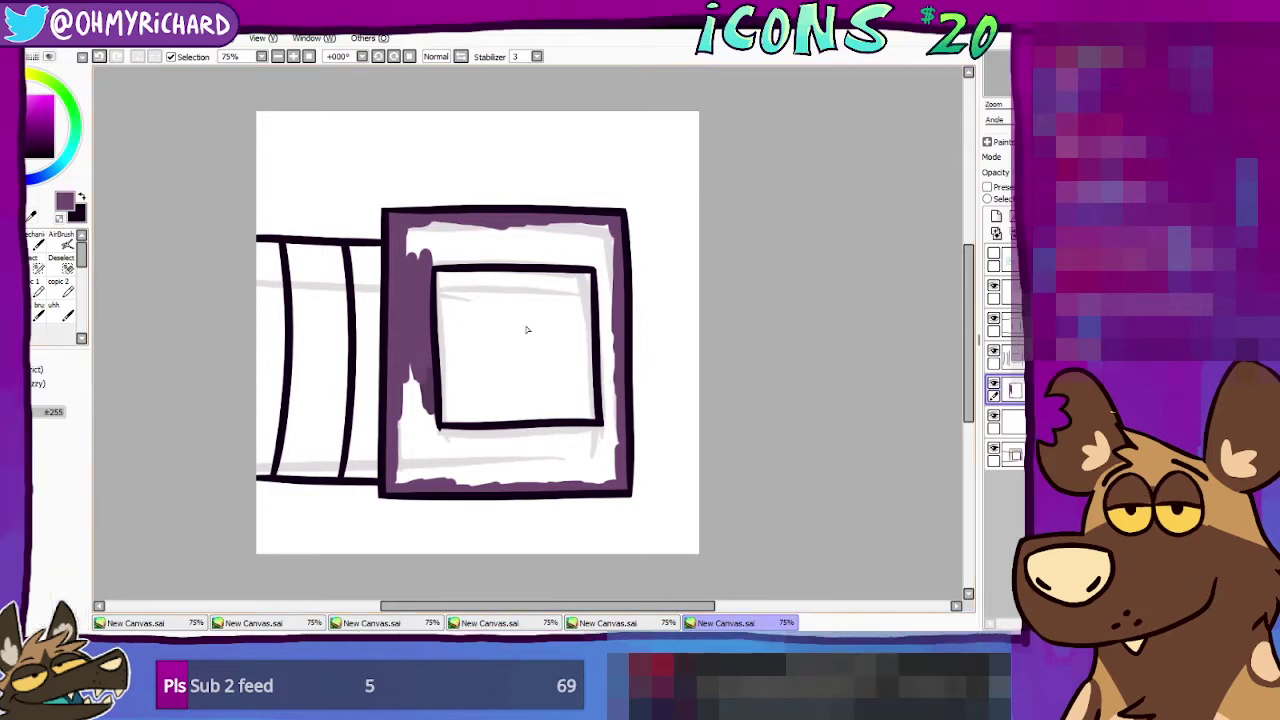
left_click(532, 248)
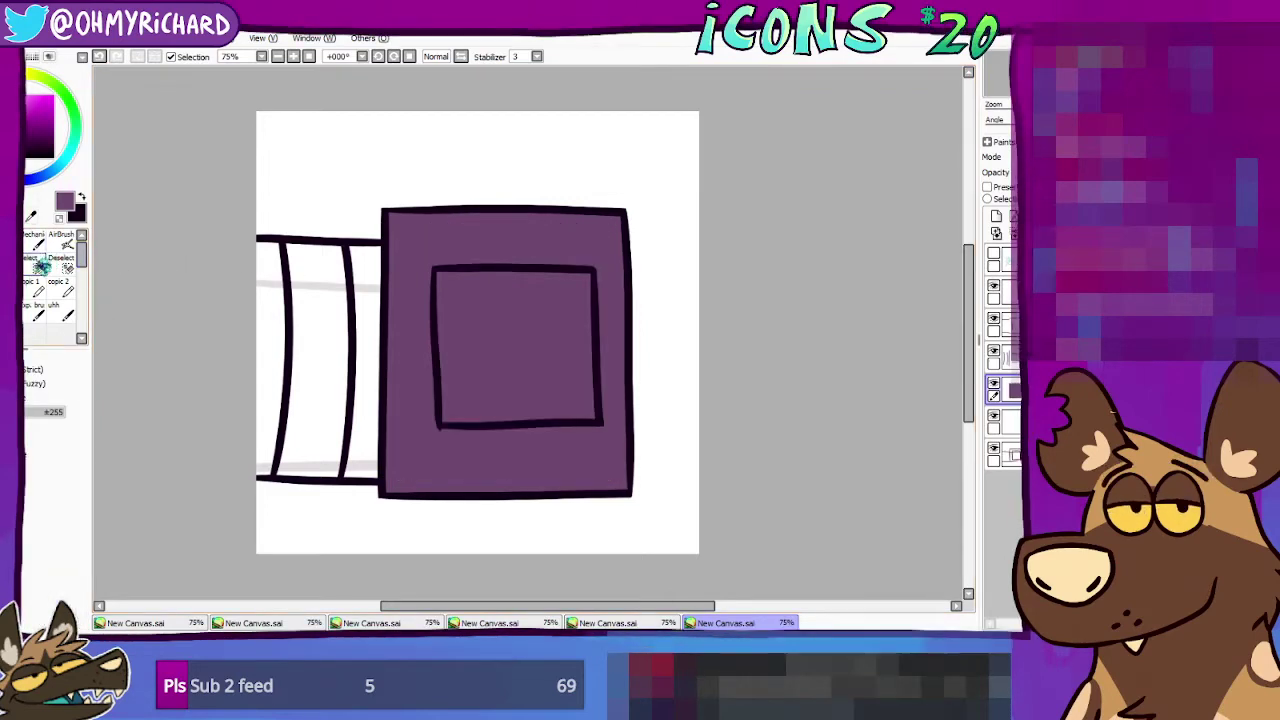
Step: Erase the purple inside the inner square with a size 50 eraser, keeping the surrounding frame filled
left_click(26, 412)
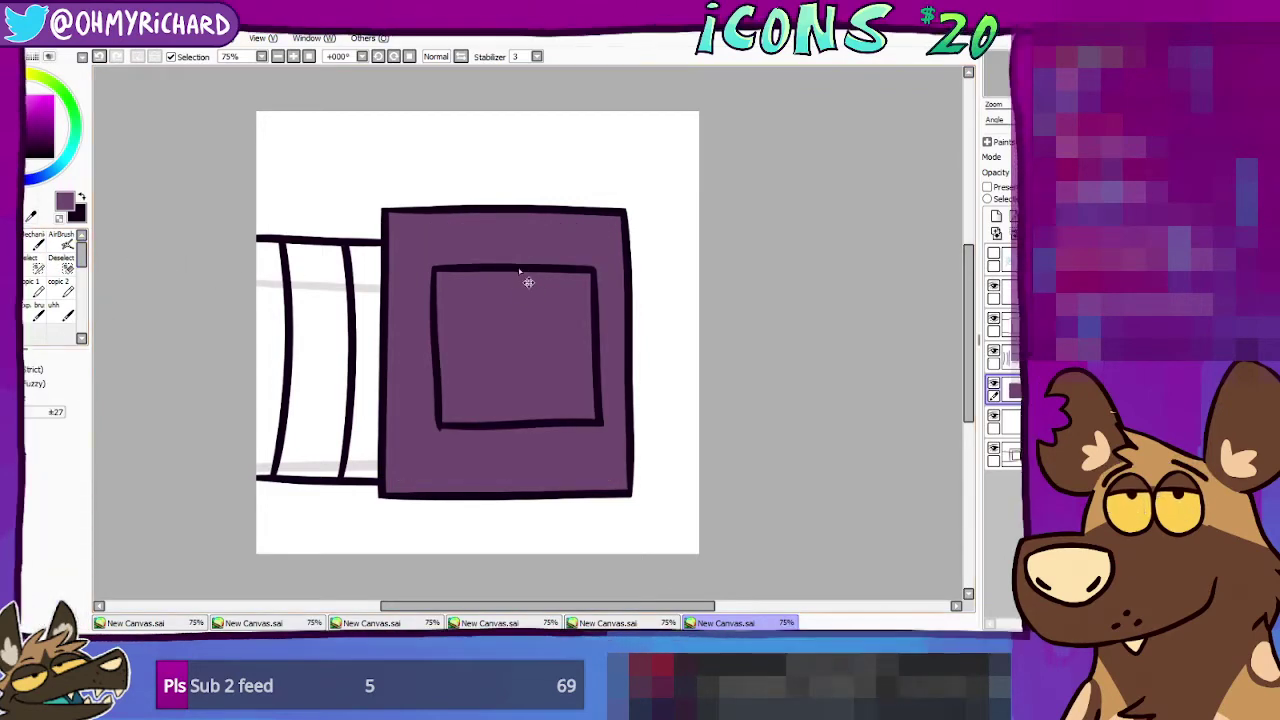
key("n")
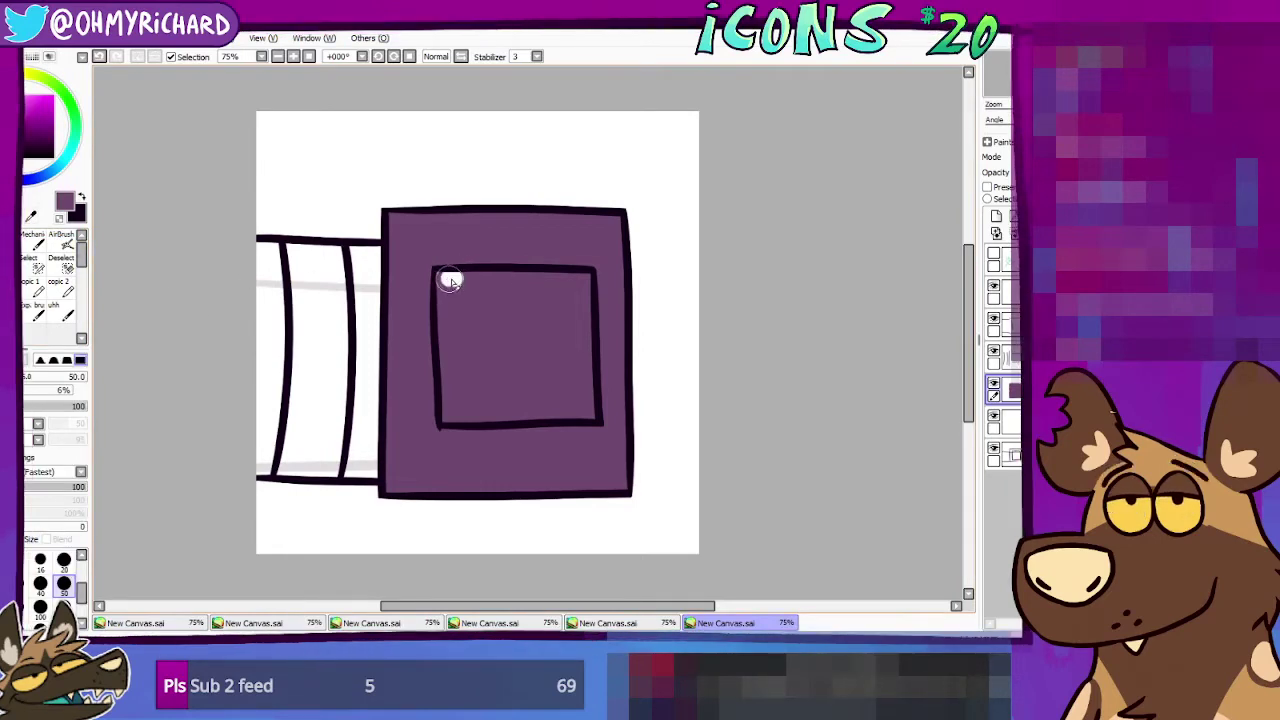
mouse_move(450, 280)
left_mouse_down()
mouse_move(444, 419)
mouse_move(446, 395)
mouse_move(460, 417)
mouse_move(556, 410)
left_mouse_up()
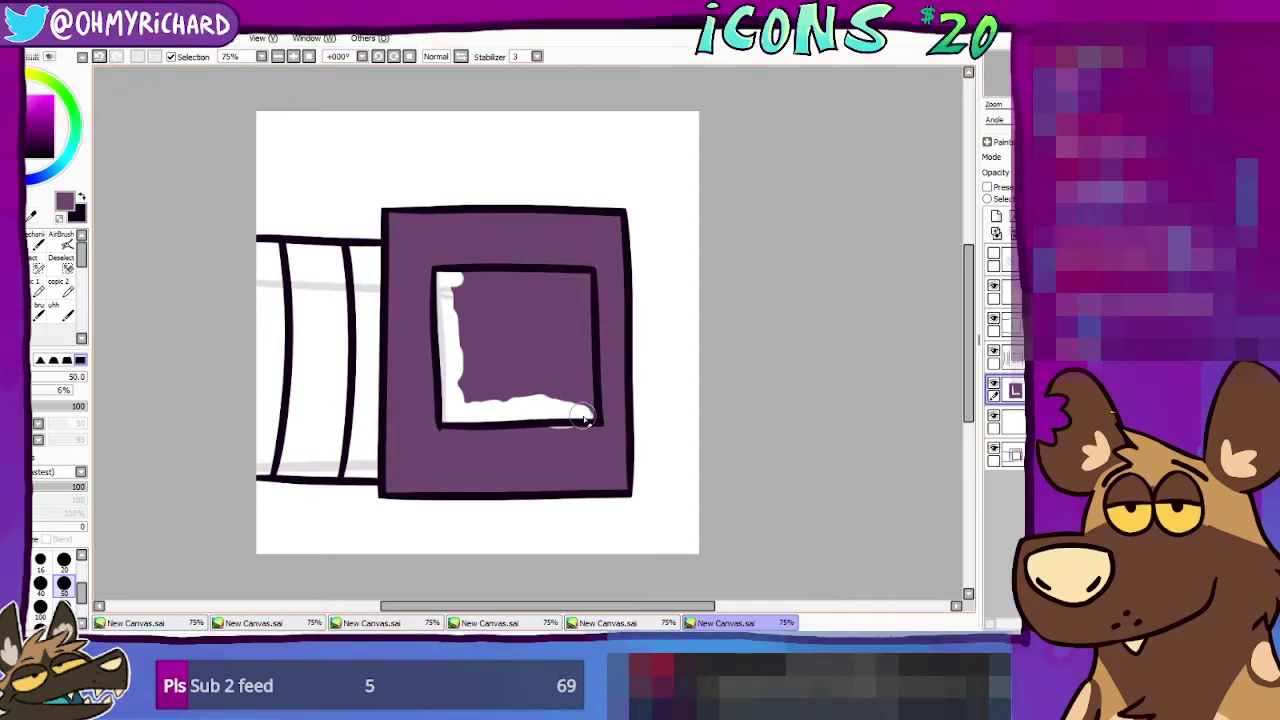
left_click_drag(592, 418, 575, 418)
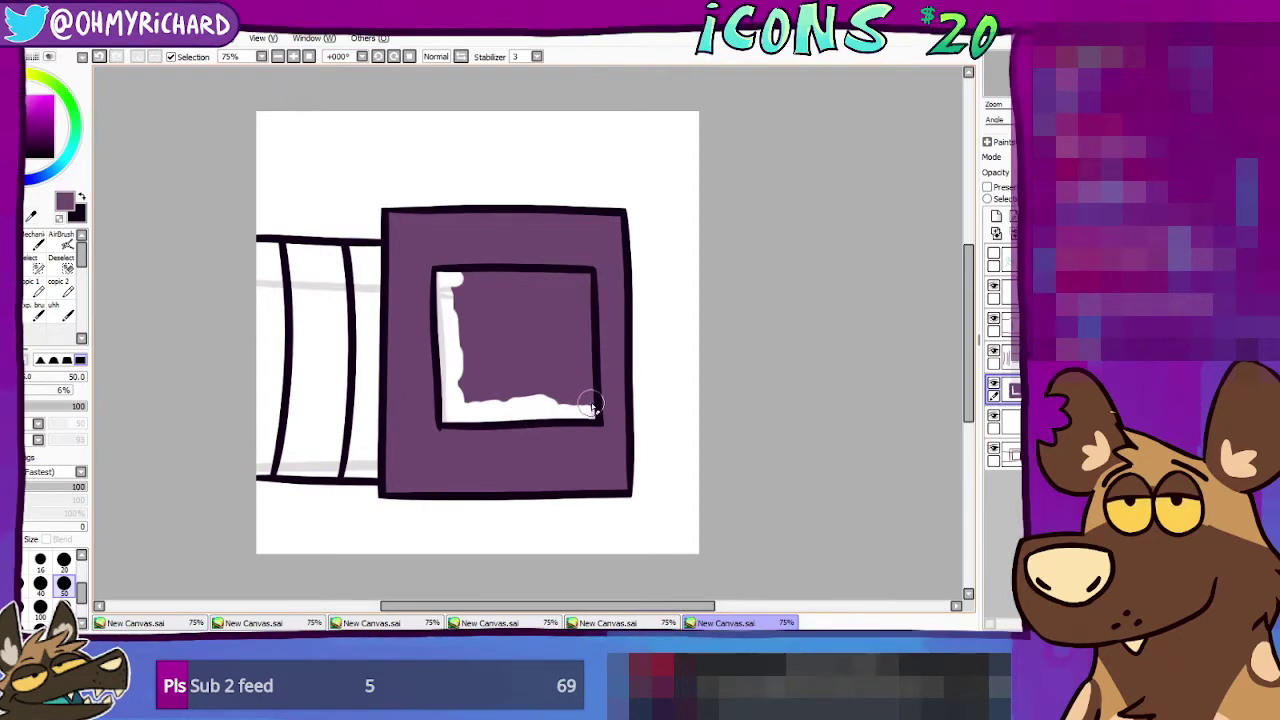
left_click_drag(594, 406, 588, 355)
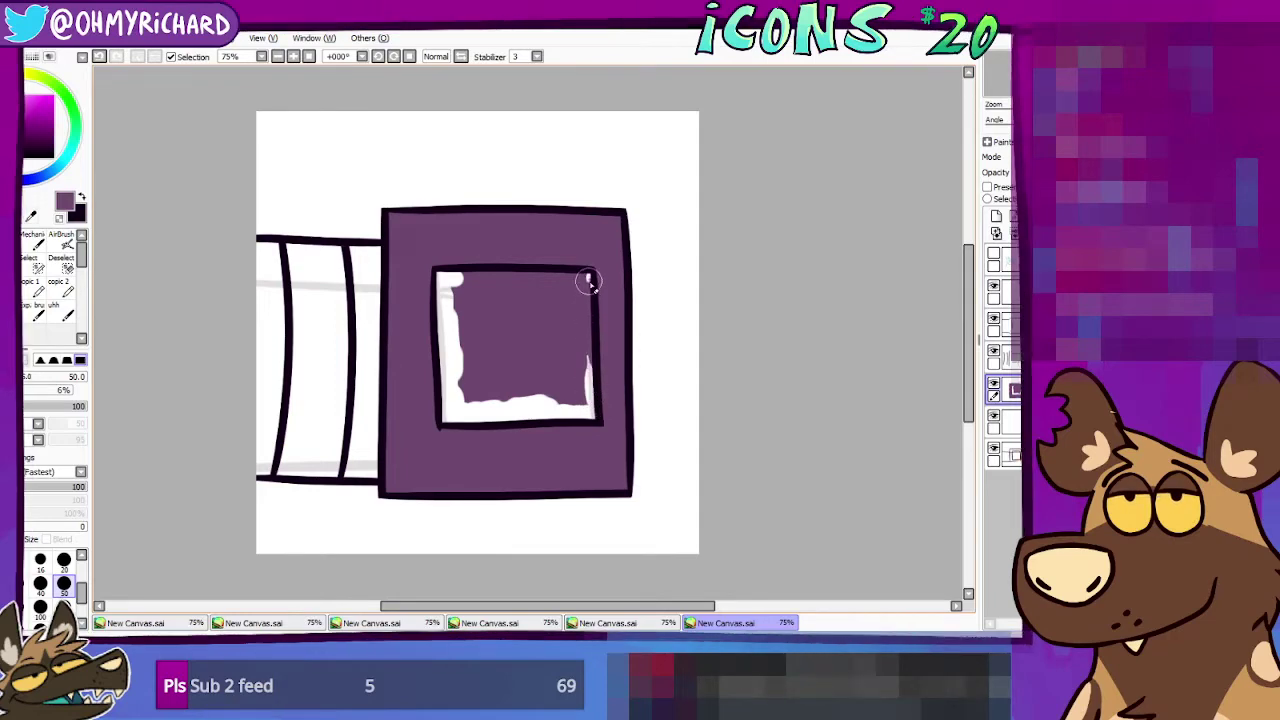
left_click_drag(588, 282, 588, 388)
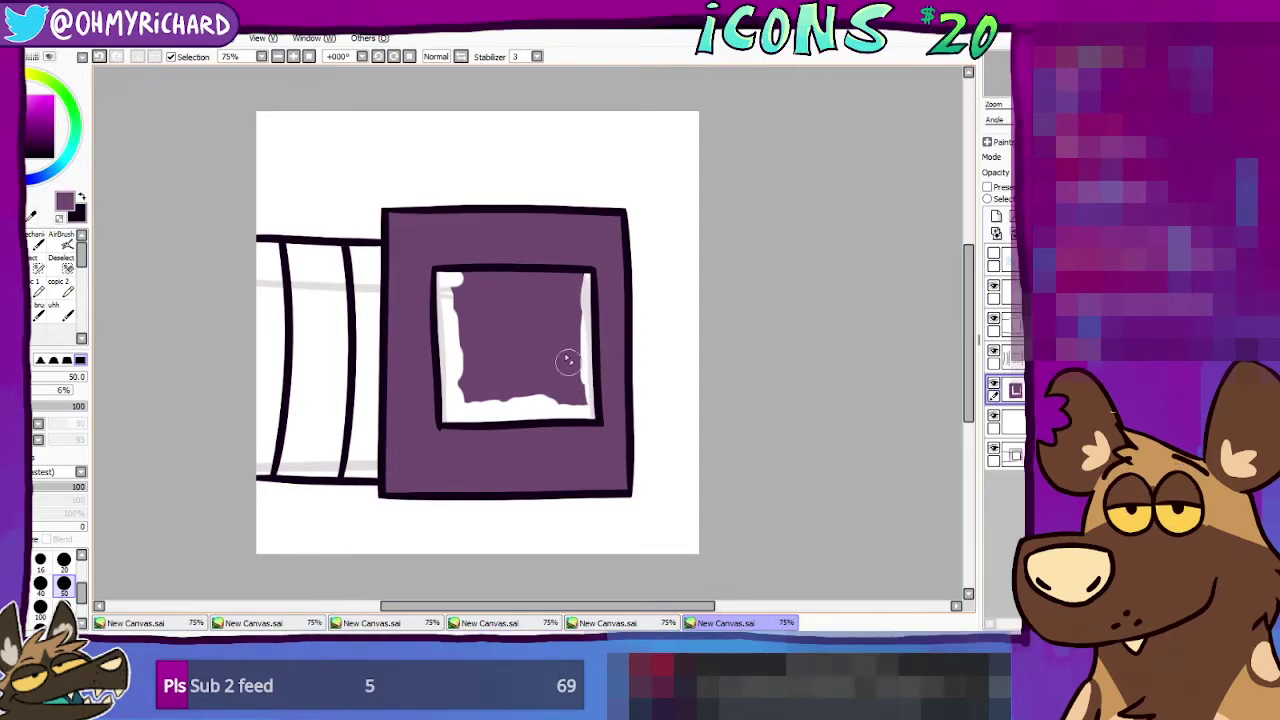
left_click_drag(442, 280, 516, 278)
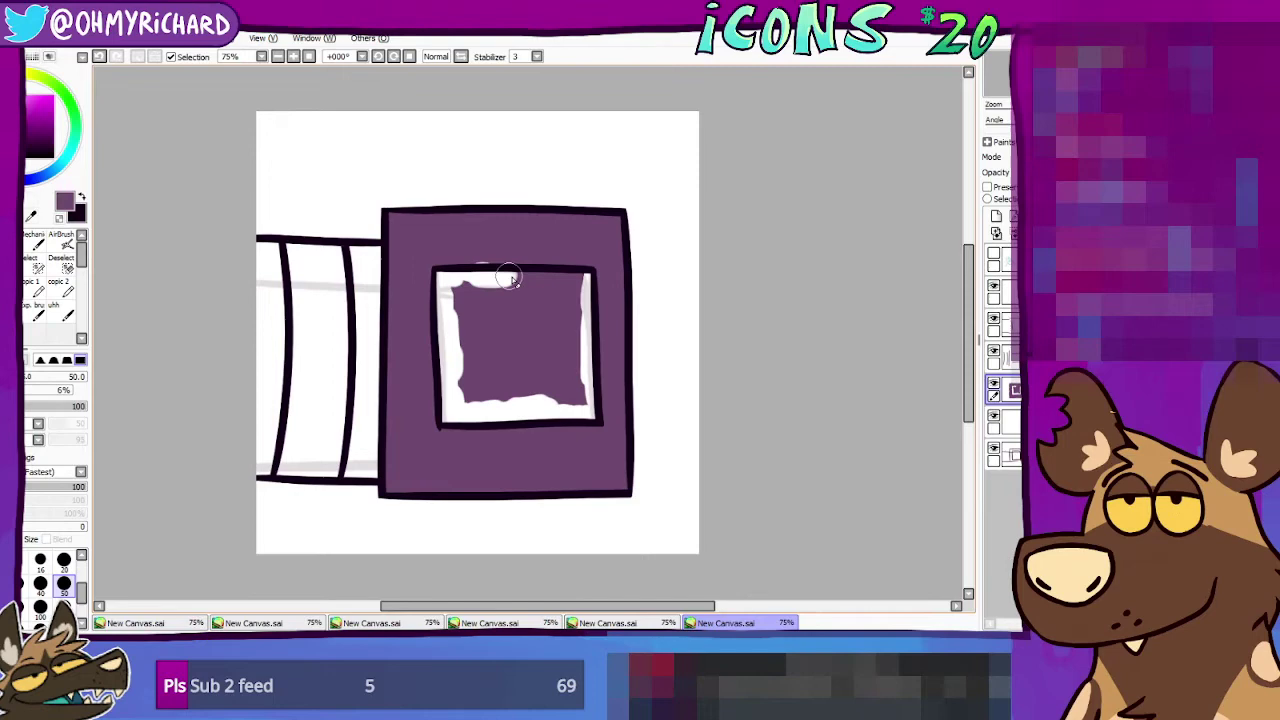
key("ctrl+z")
left_click(580, 279)
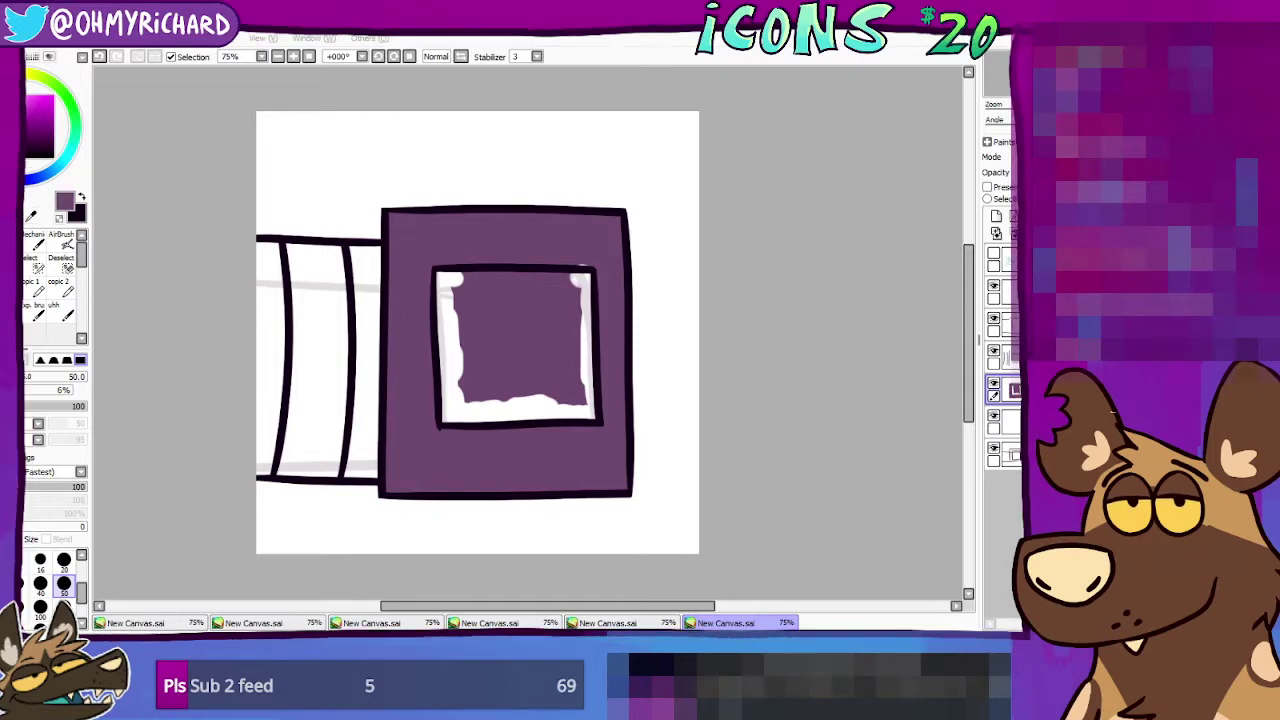
left_click(567, 284)
mouse_move(470, 284)
left_mouse_down()
mouse_move(559, 290)
mouse_move(580, 404)
mouse_move(577, 392)
mouse_move(548, 398)
mouse_move(552, 360)
mouse_move(539, 362)
mouse_move(522, 299)
mouse_move(488, 310)
mouse_move(468, 374)
left_mouse_up()
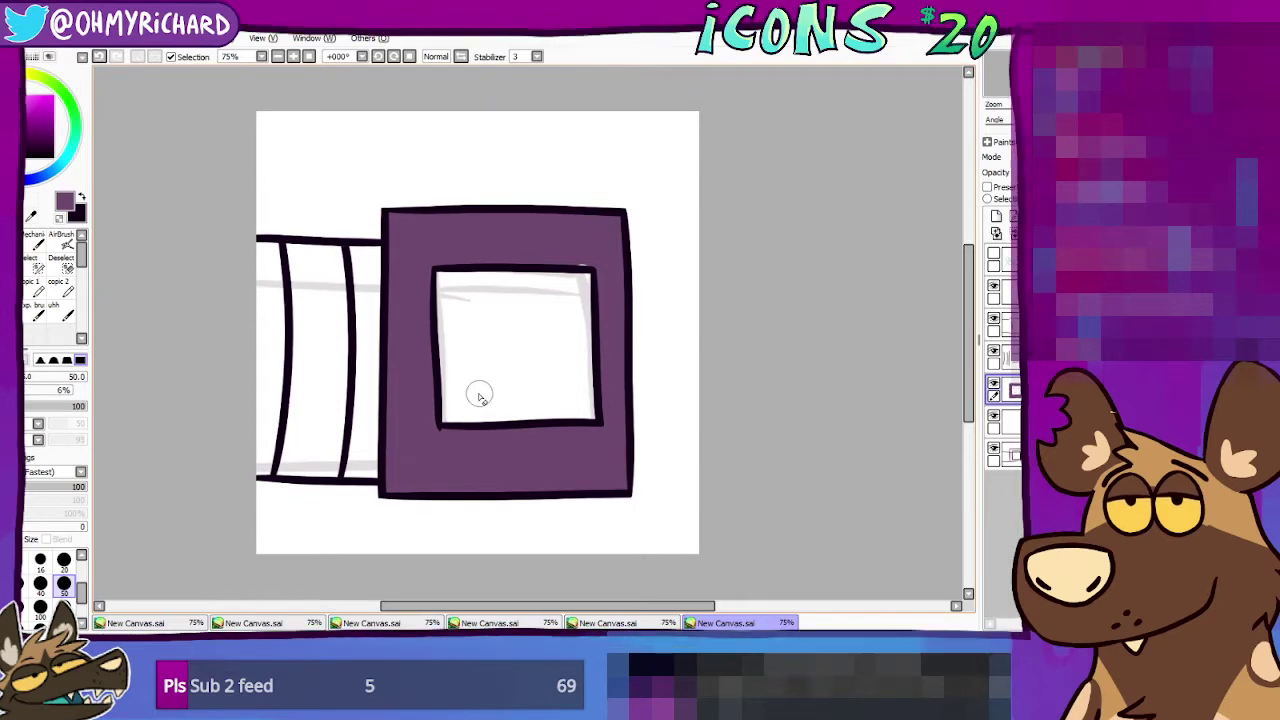
Step: On a new layer above the purple frame fill, outline the band's interior in greyish purple and fill the whole band
left_click(14, 242)
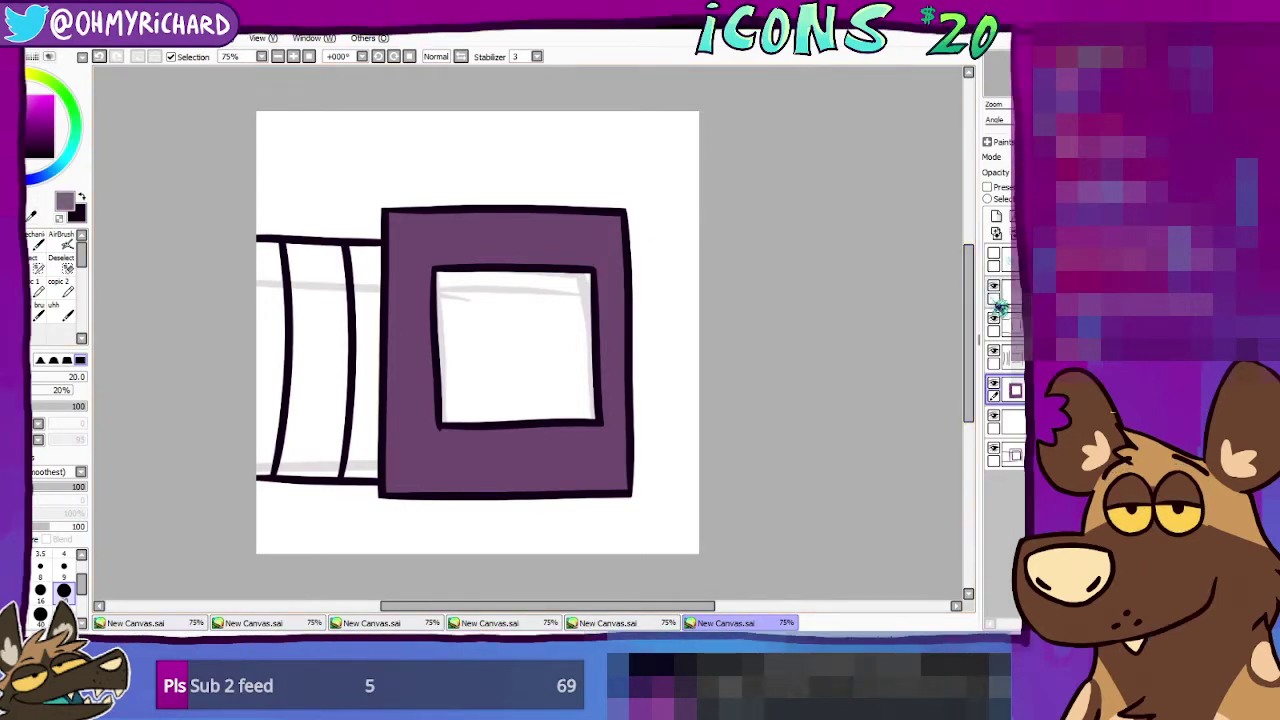
left_click(998, 219)
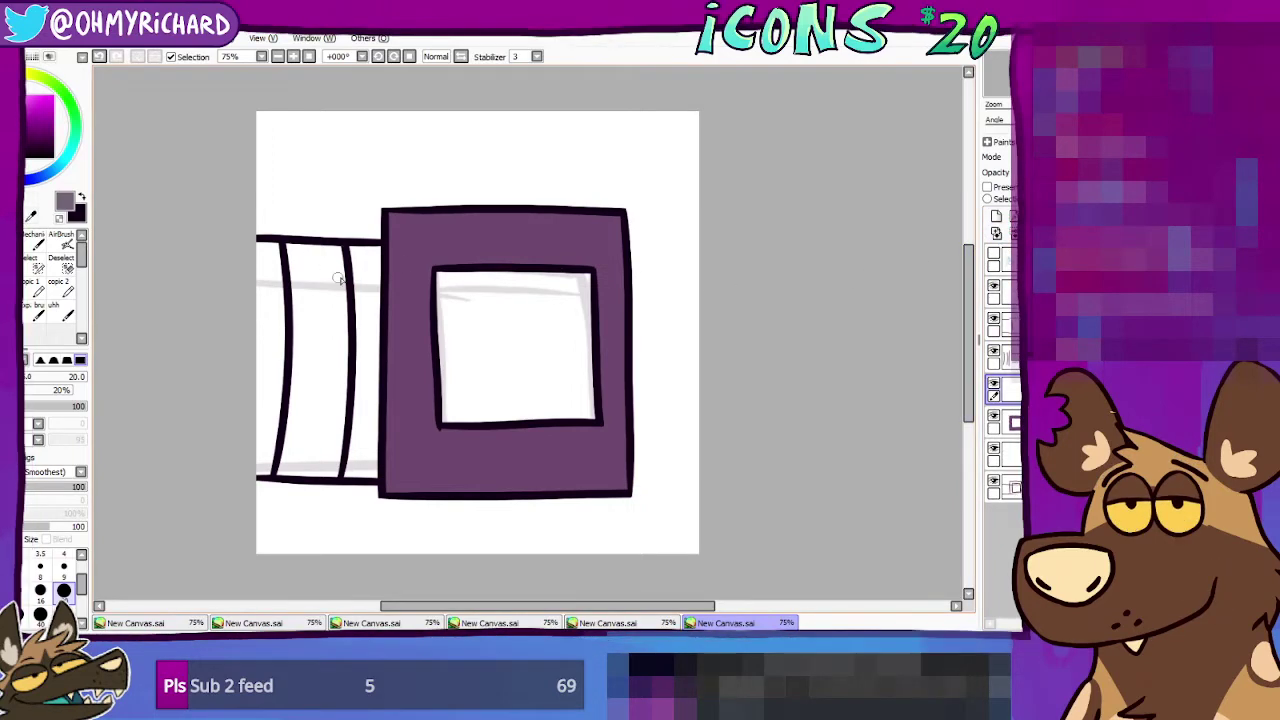
mouse_move(346, 262)
left_mouse_down()
mouse_move(377, 251)
mouse_move(273, 245)
mouse_move(312, 246)
mouse_move(268, 260)
mouse_move(258, 290)
left_mouse_up()
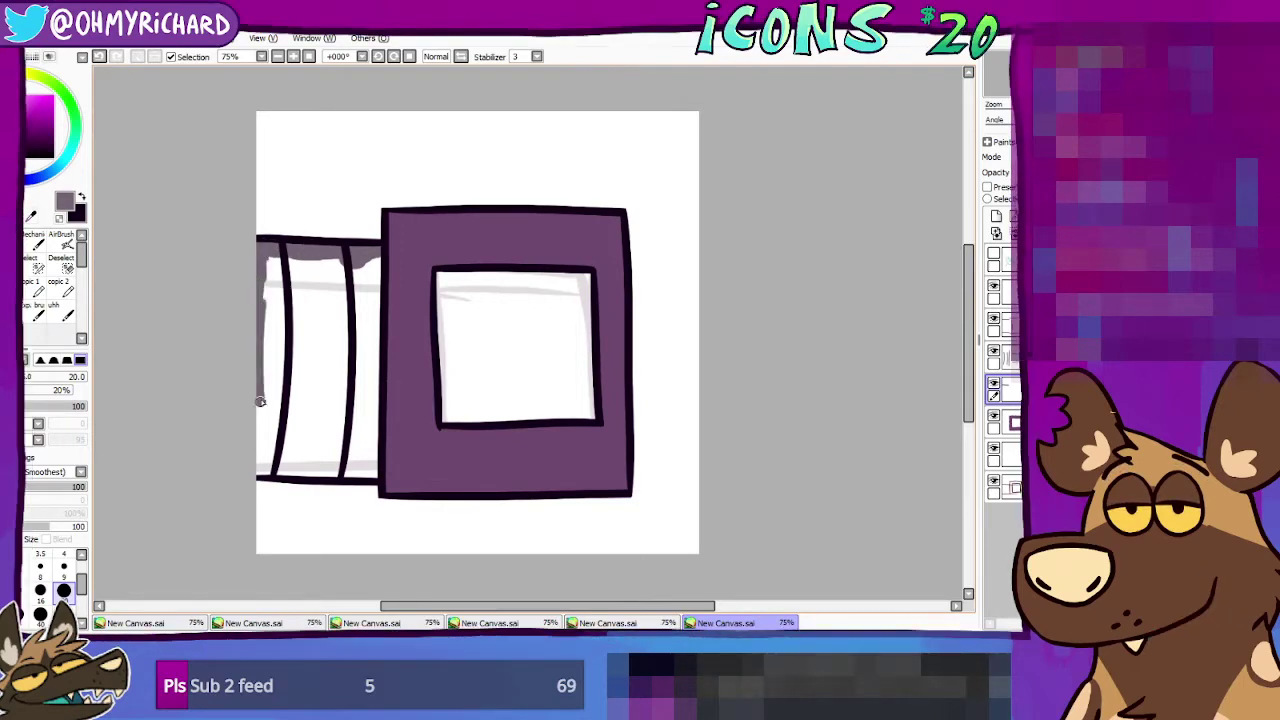
mouse_move(260, 401)
left_mouse_down()
mouse_move(257, 475)
mouse_move(376, 472)
left_mouse_up()
left_click_drag(373, 408, 376, 303)
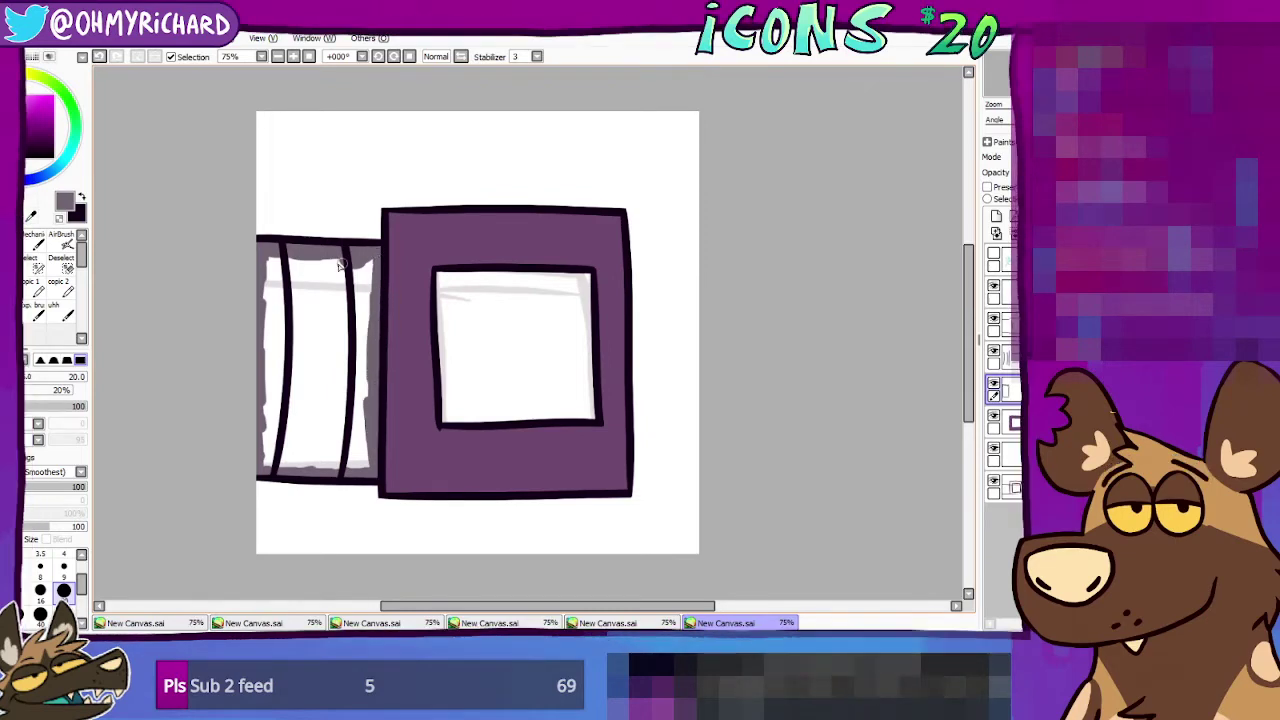
left_click(30, 268)
left_click(352, 410)
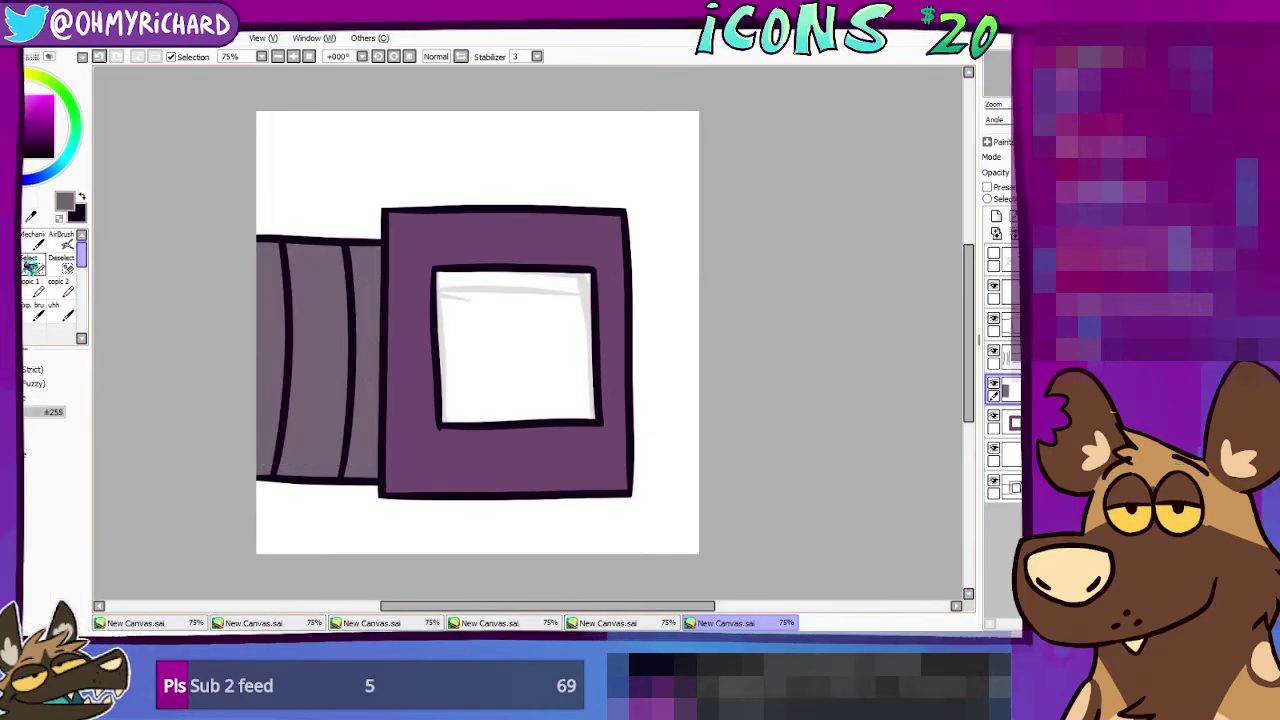
Step: Add a new layer and move it directly beneath the purple frame's colour layer
left_click(36, 312)
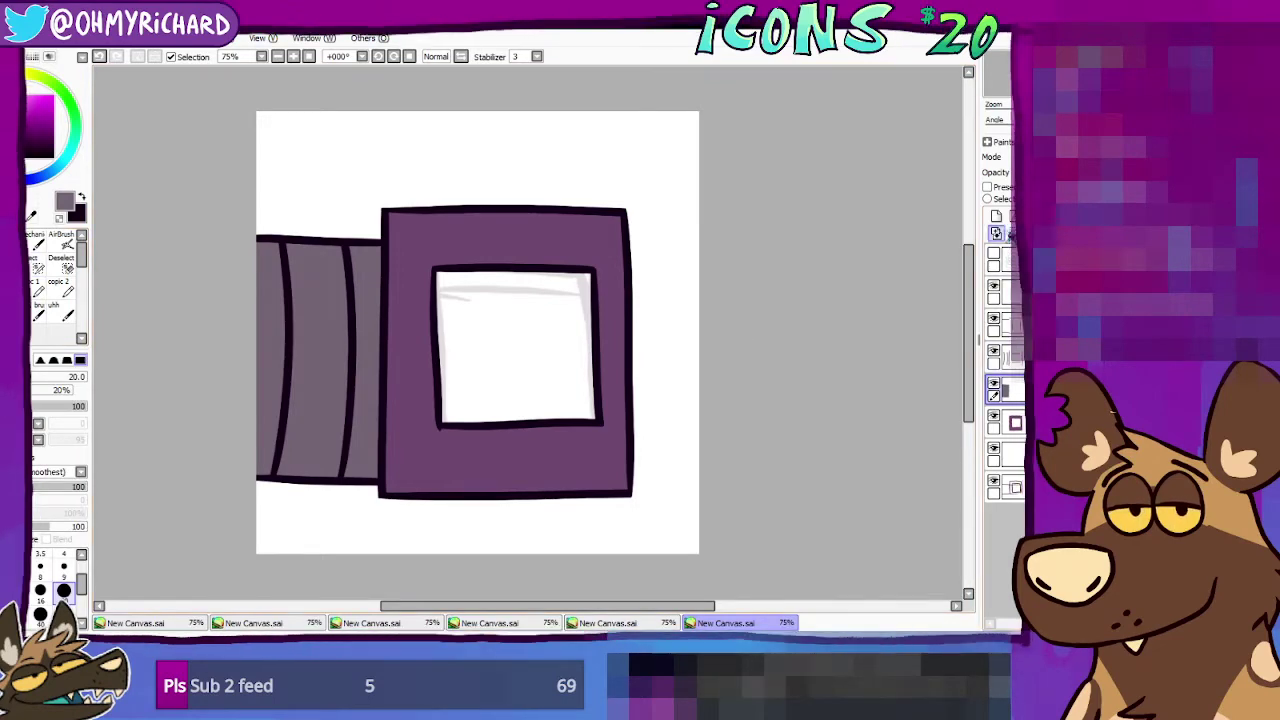
left_click(996, 217)
left_click_drag(1006, 390, 1004, 456)
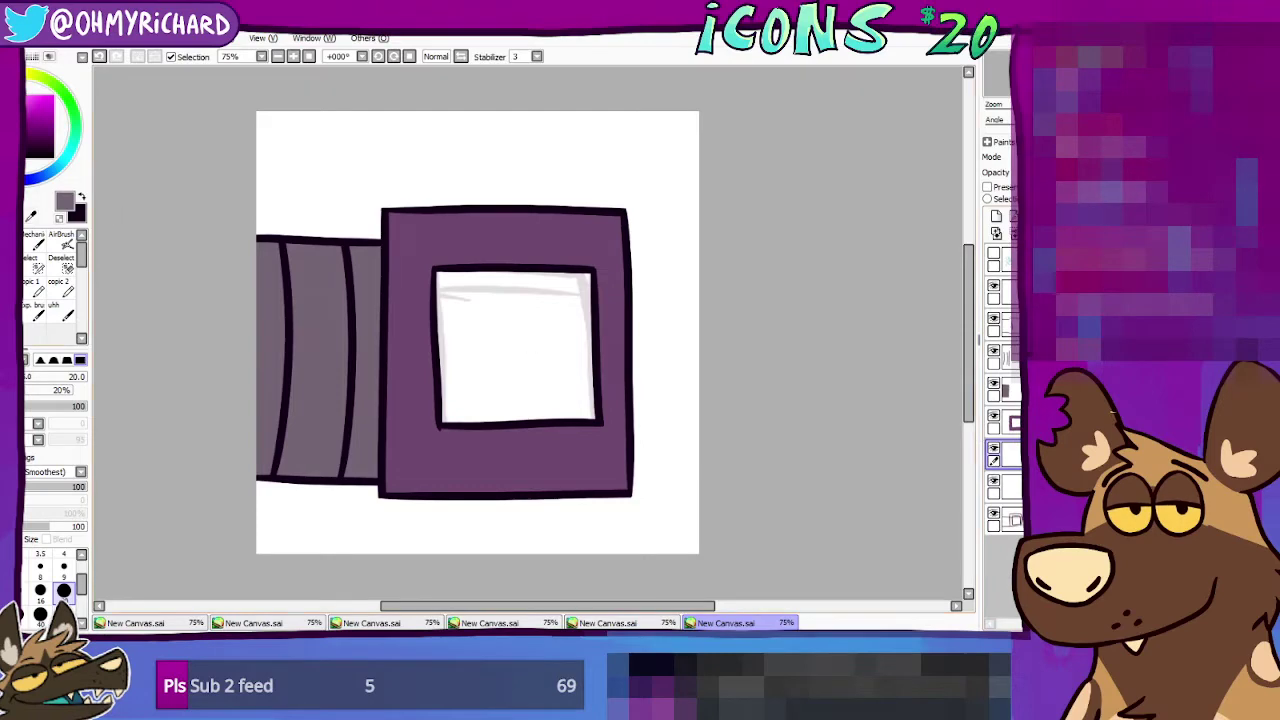
Step: Select a rectangle around the inner square, fill the inner square with pale pink, and deselect
key("g")
left_click(65, 158)
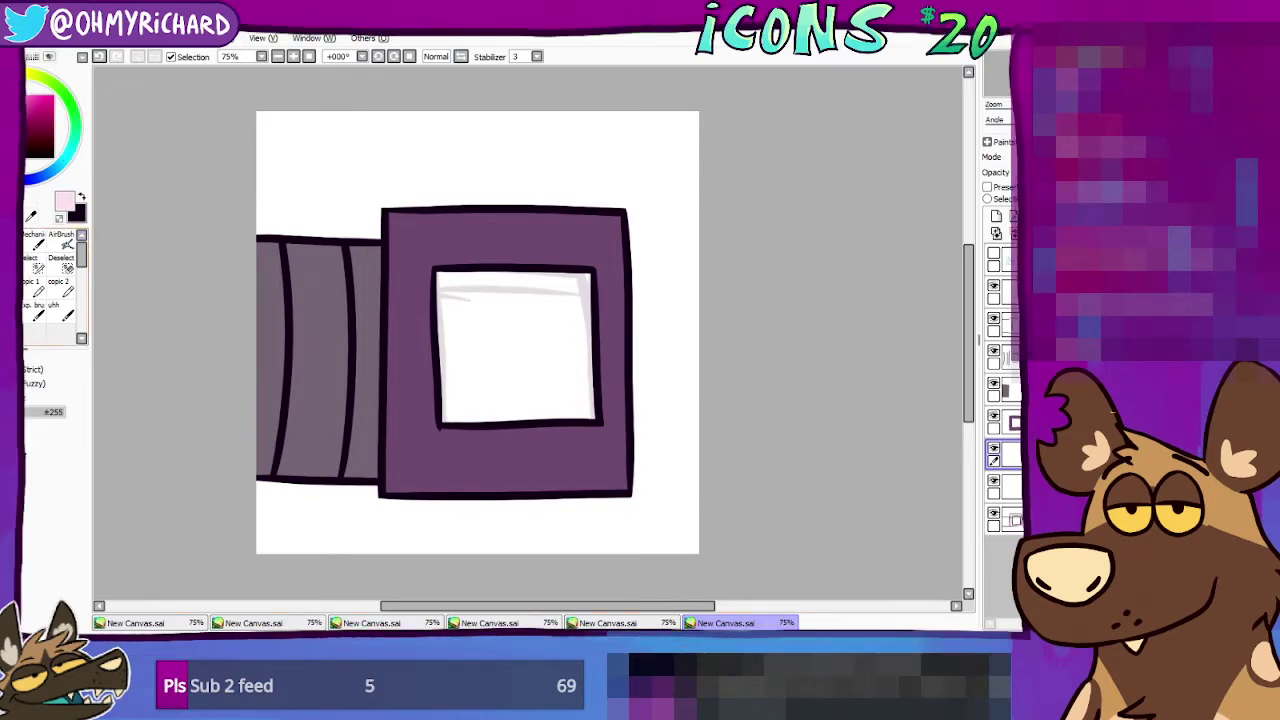
key("ctrl")
left_click_drag(413, 244, 616, 440)
key("g")
left_click(517, 340)
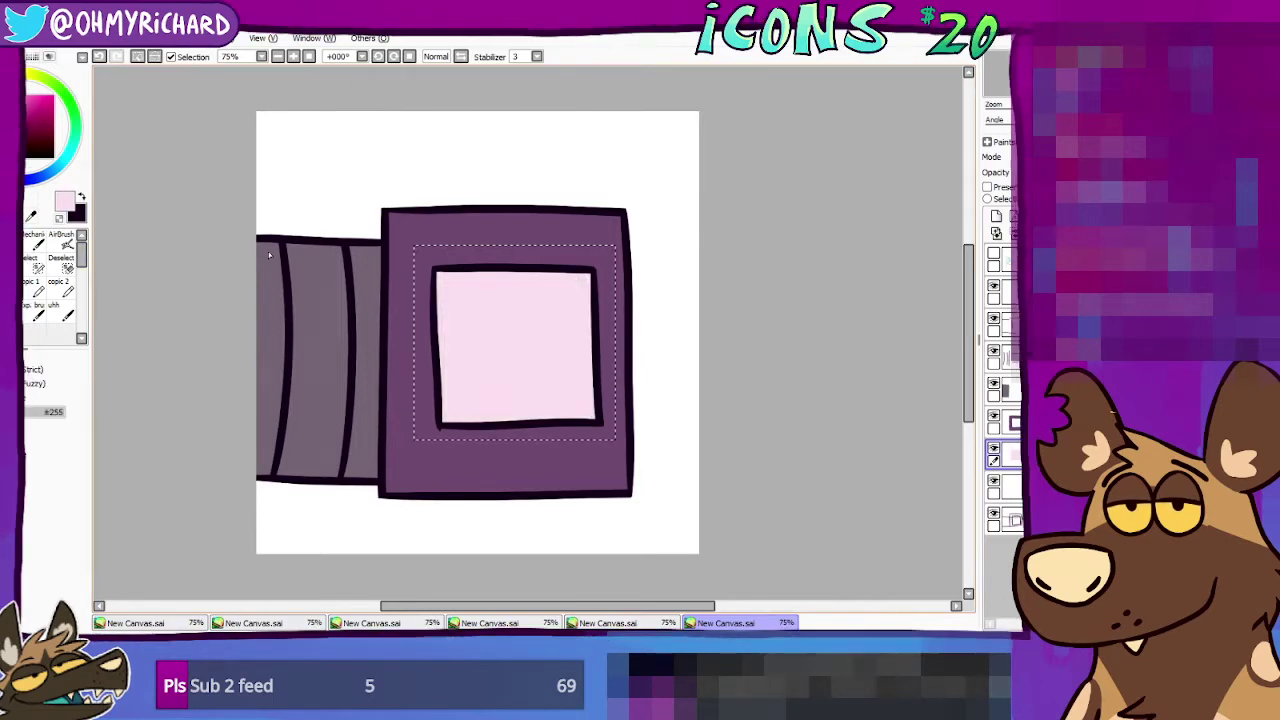
key("m")
key("ctrl+d")
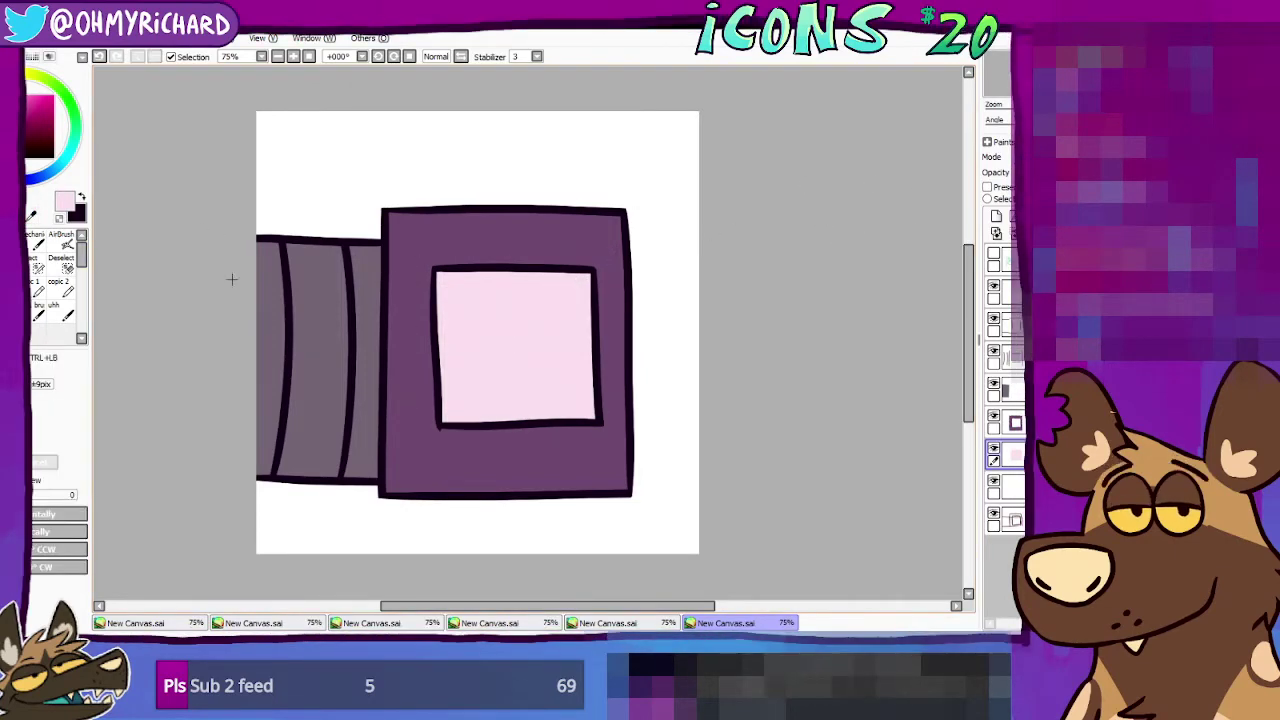
Step: With opacity preserved, refill the inner square with stronger pink, lower its layer's opacity, and hide the rough sketch layer underneath
key("g")
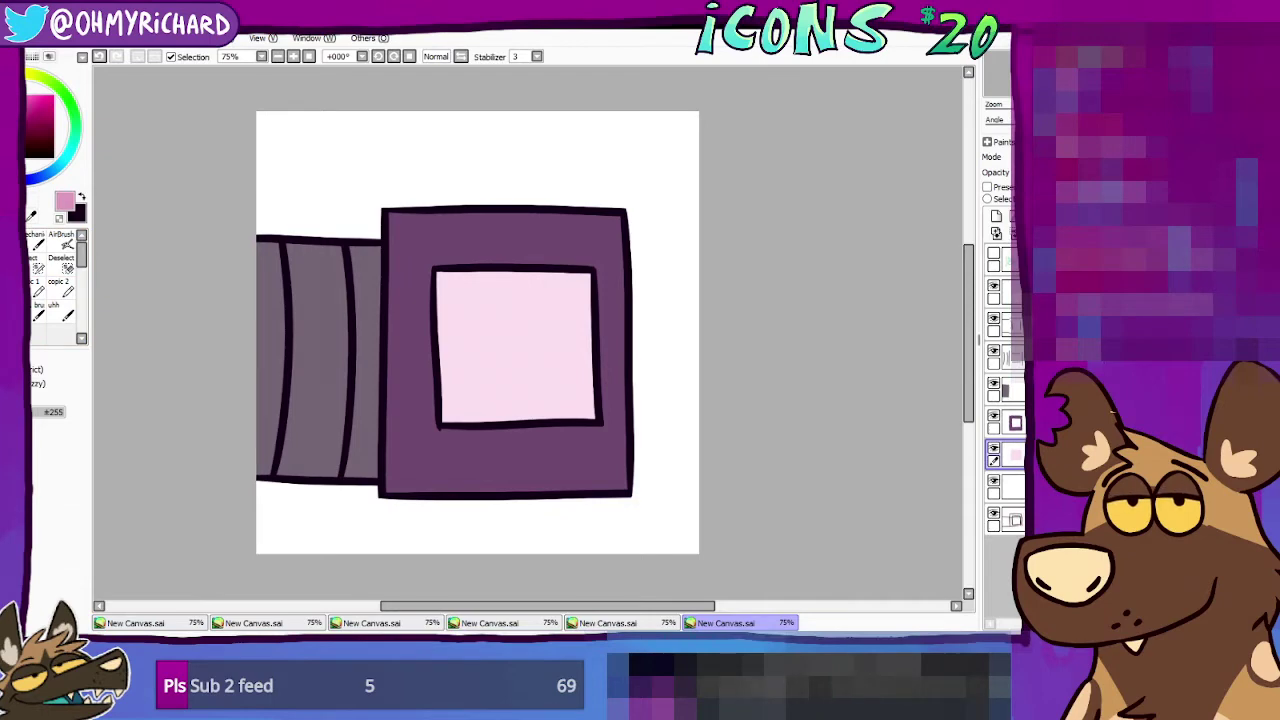
left_click(1001, 188)
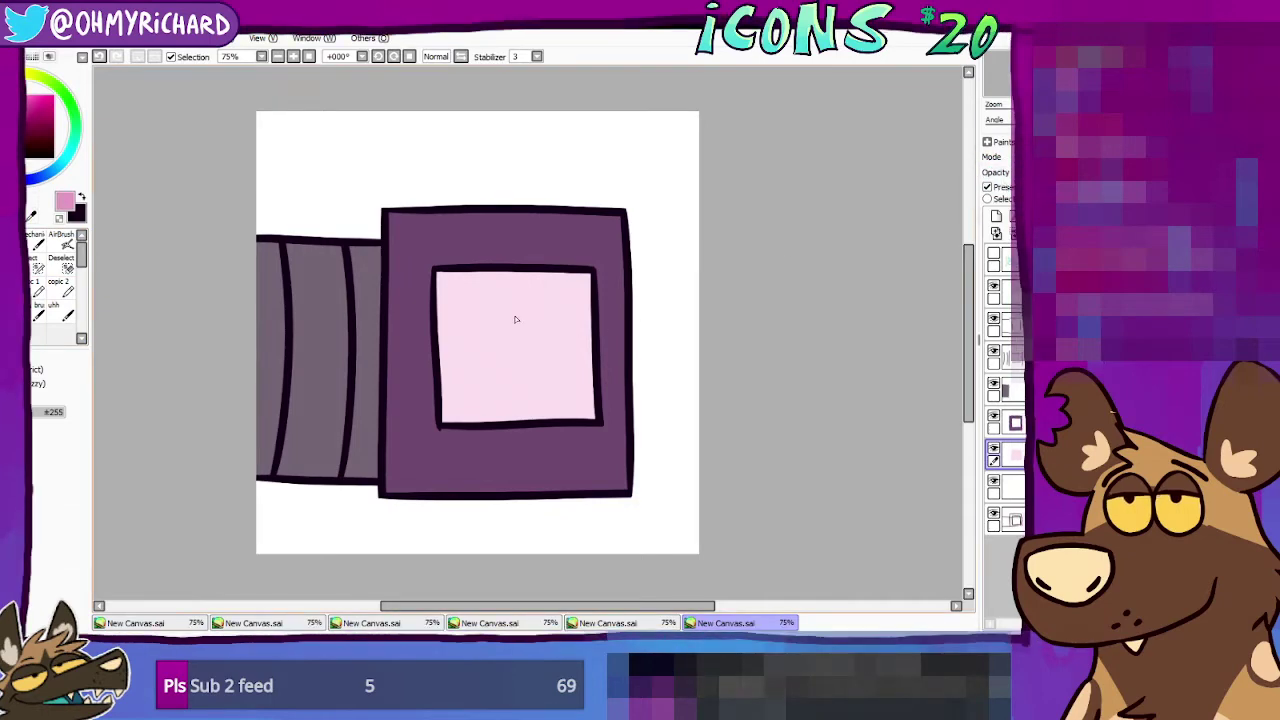
left_click(517, 320)
left_click_drag(1020, 172, 1004, 172)
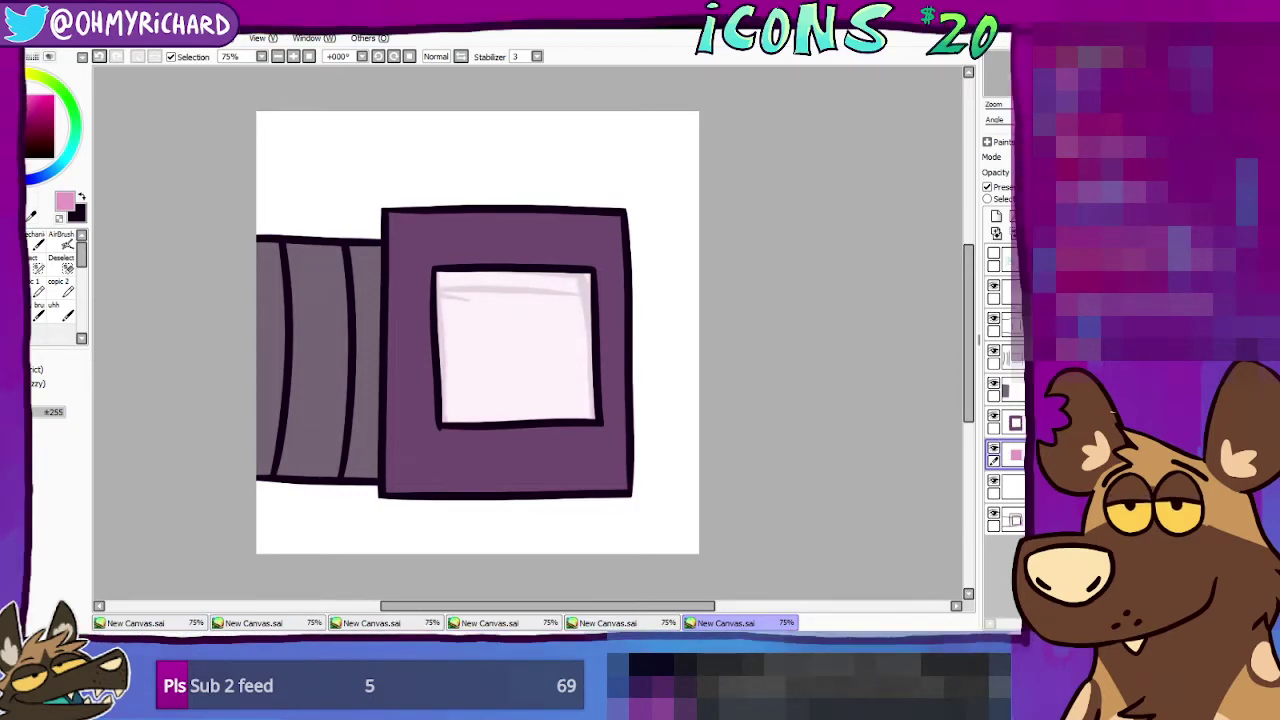
left_click(994, 514)
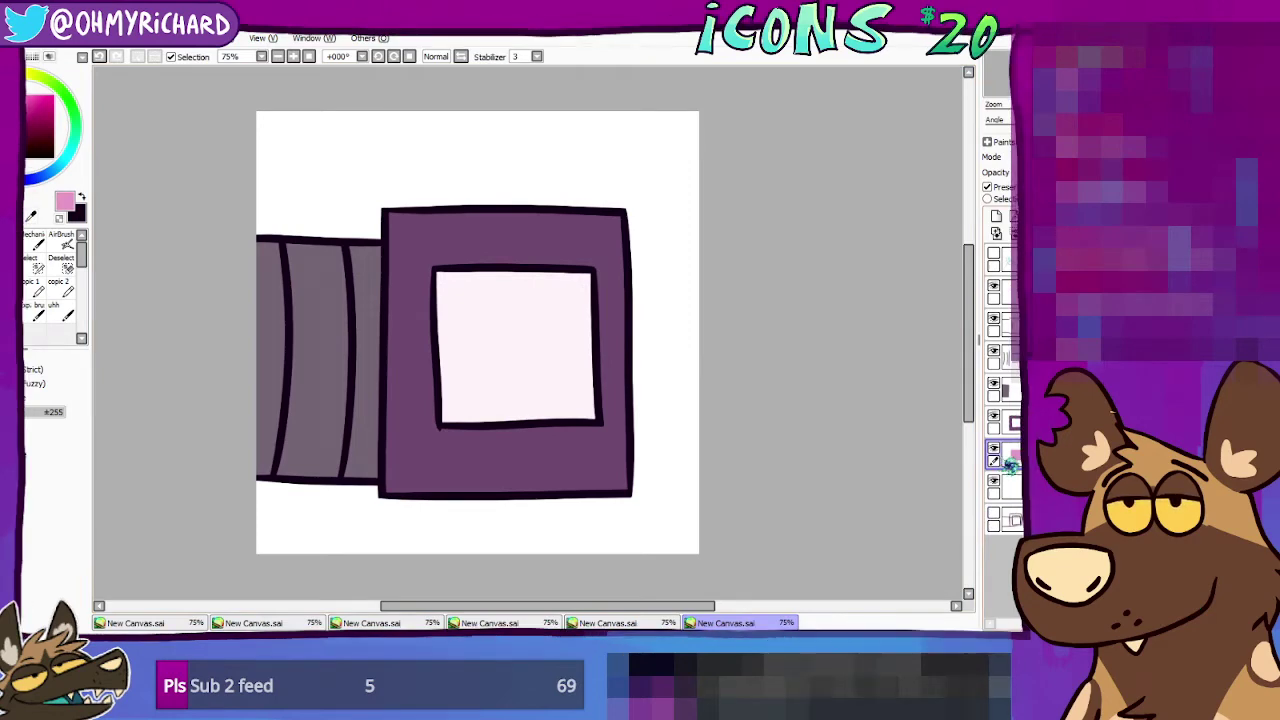
left_click(1008, 422)
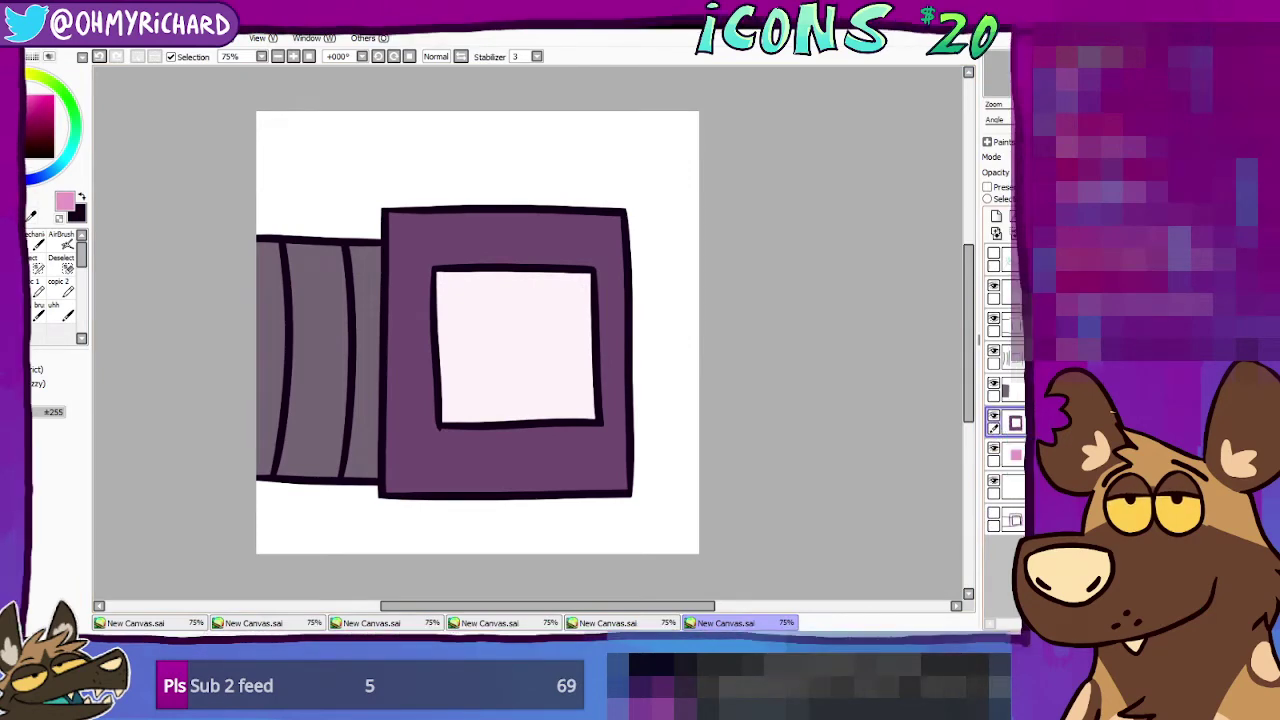
left_click(244, 61)
left_click_drag(198, 98, 136, 114)
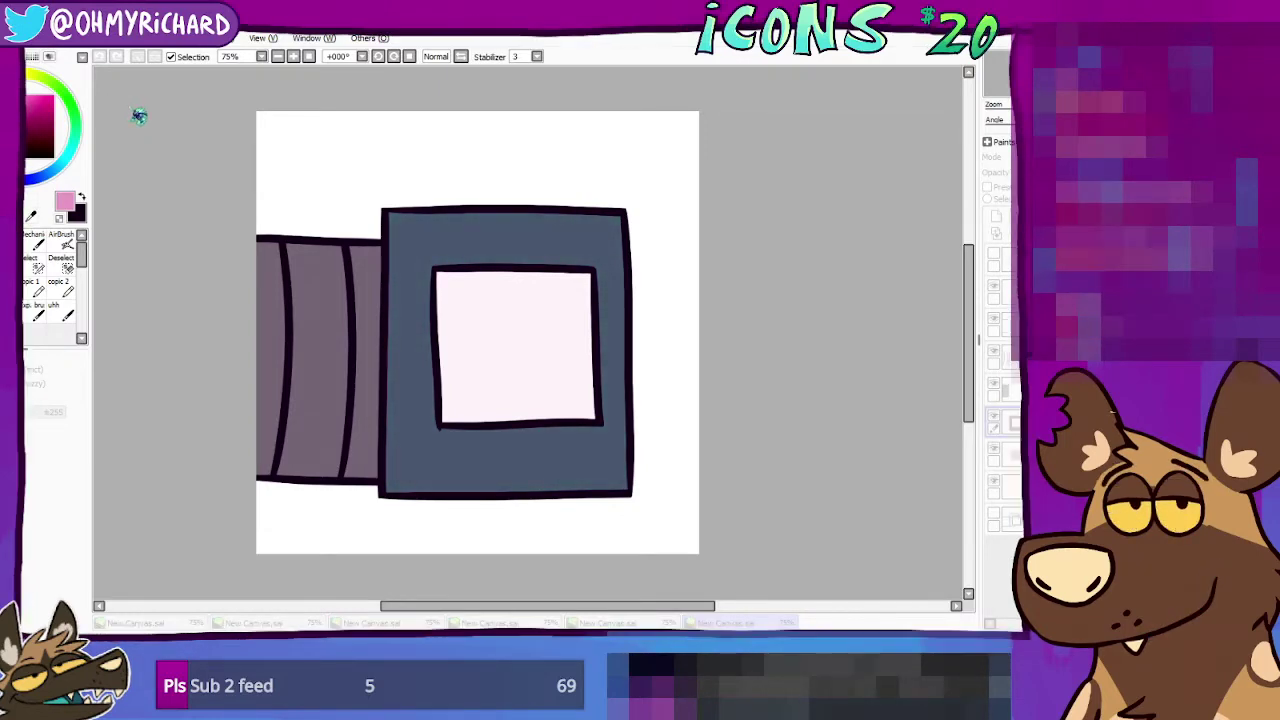
left_click(275, 160)
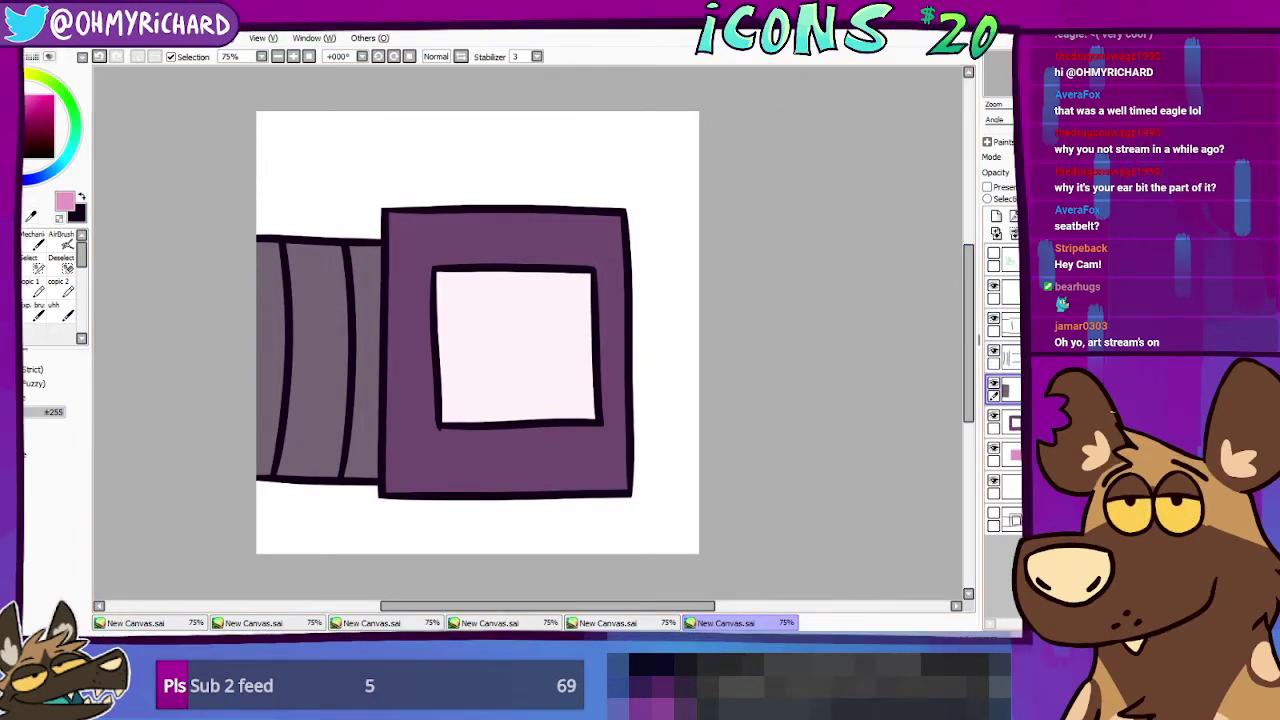
Step: Create a layer folder and place the band's and the frame's colour layers inside it
left_click(1031, 216)
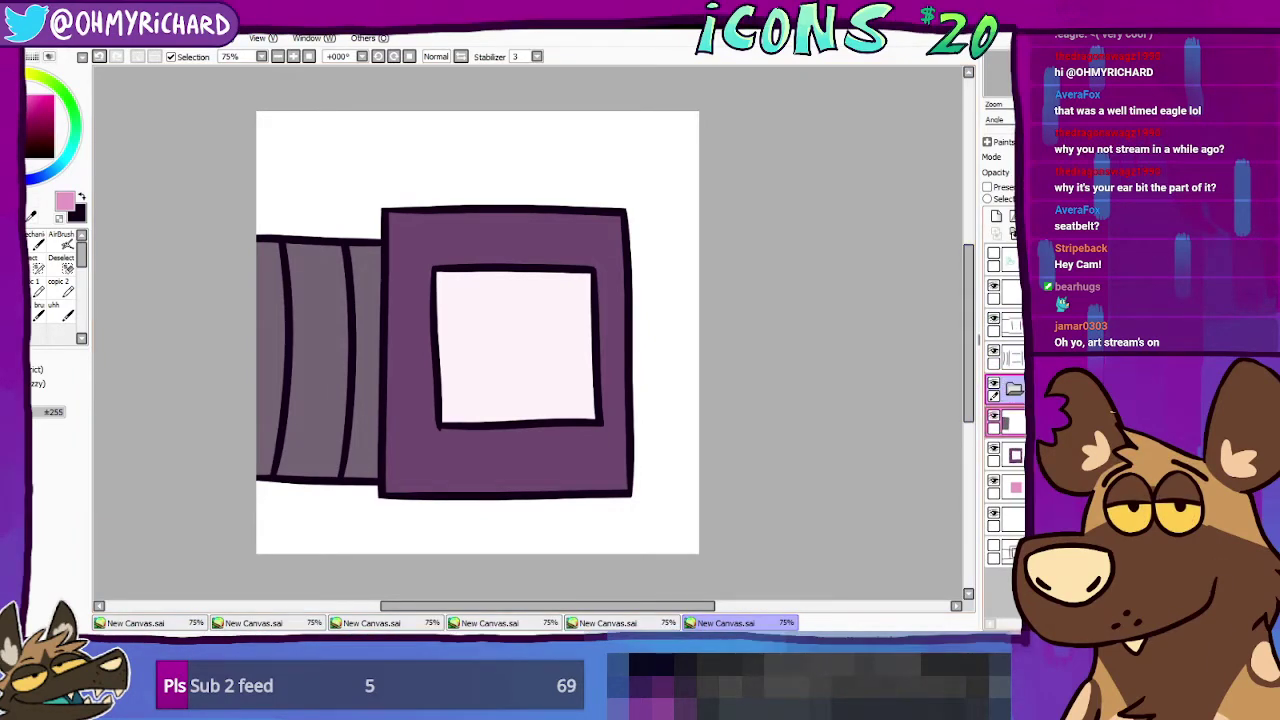
left_click_drag(1010, 422, 1010, 389)
left_click_drag(1010, 455, 1010, 430)
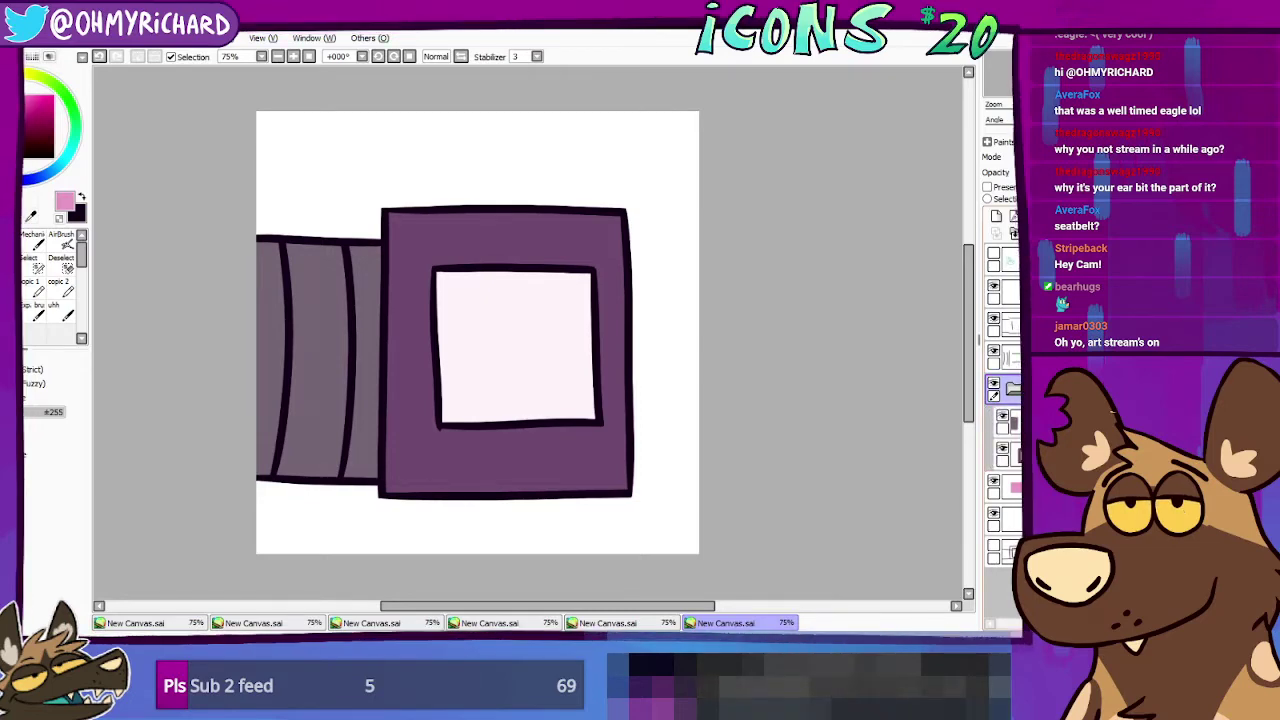
Step: Shift the hue of the whole folder so the frame turns slate blue and the band turns bluish grey
left_click(227, 60)
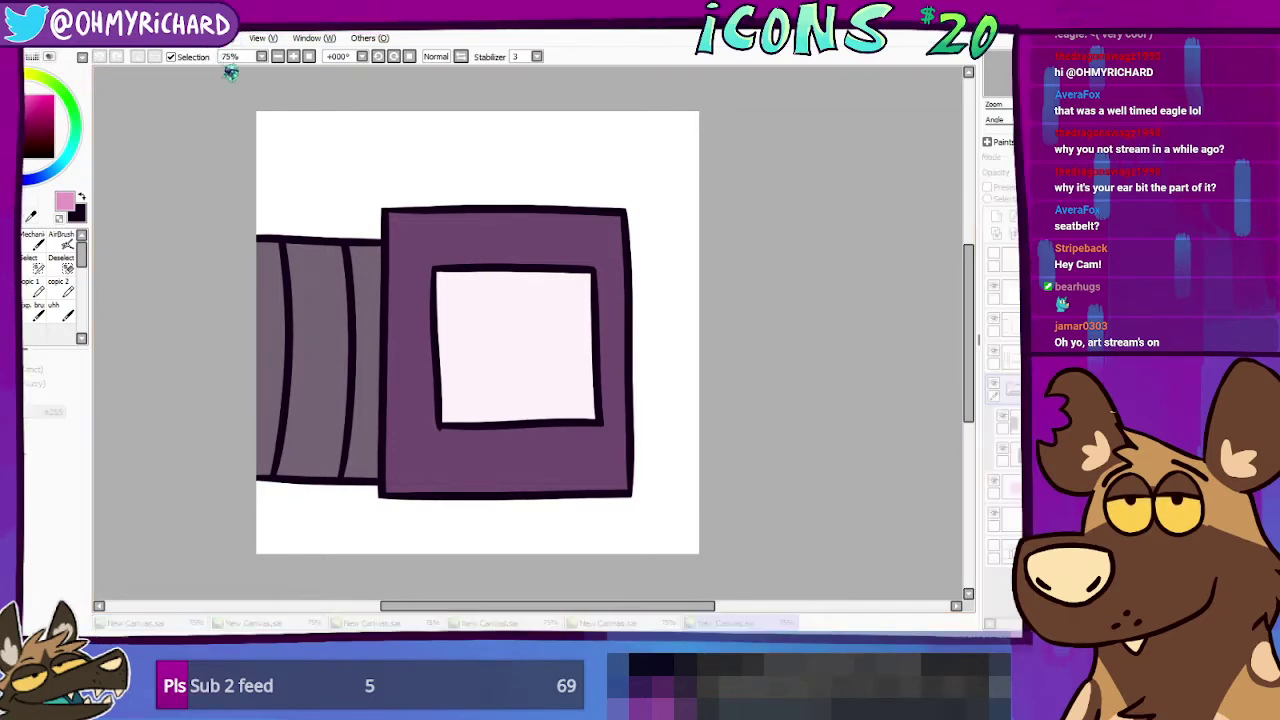
left_click_drag(160, 95, 119, 100)
key("ctrl+y")
key("ctrl+y")
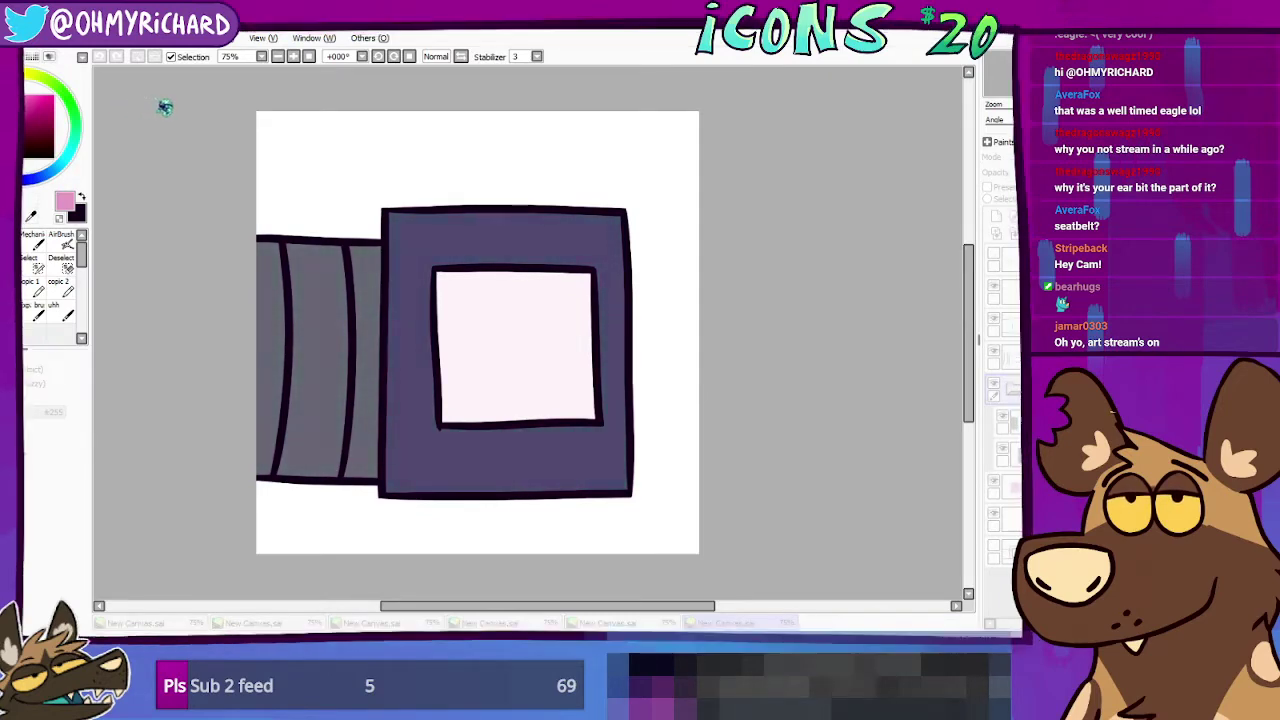
key("ctrl+z")
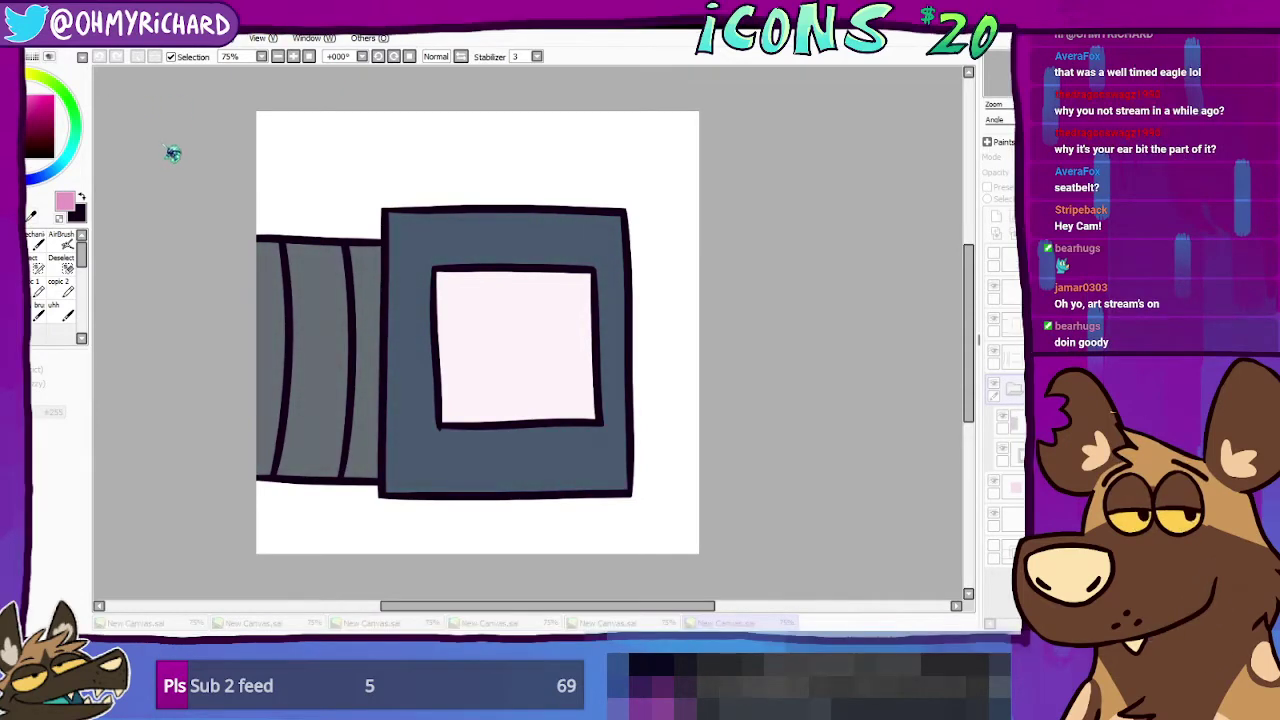
Step: With opacity preserved, refill the frame with a more saturated medium blue and recolour the inner square very pale mint green
left_click(506, 257, "alt")
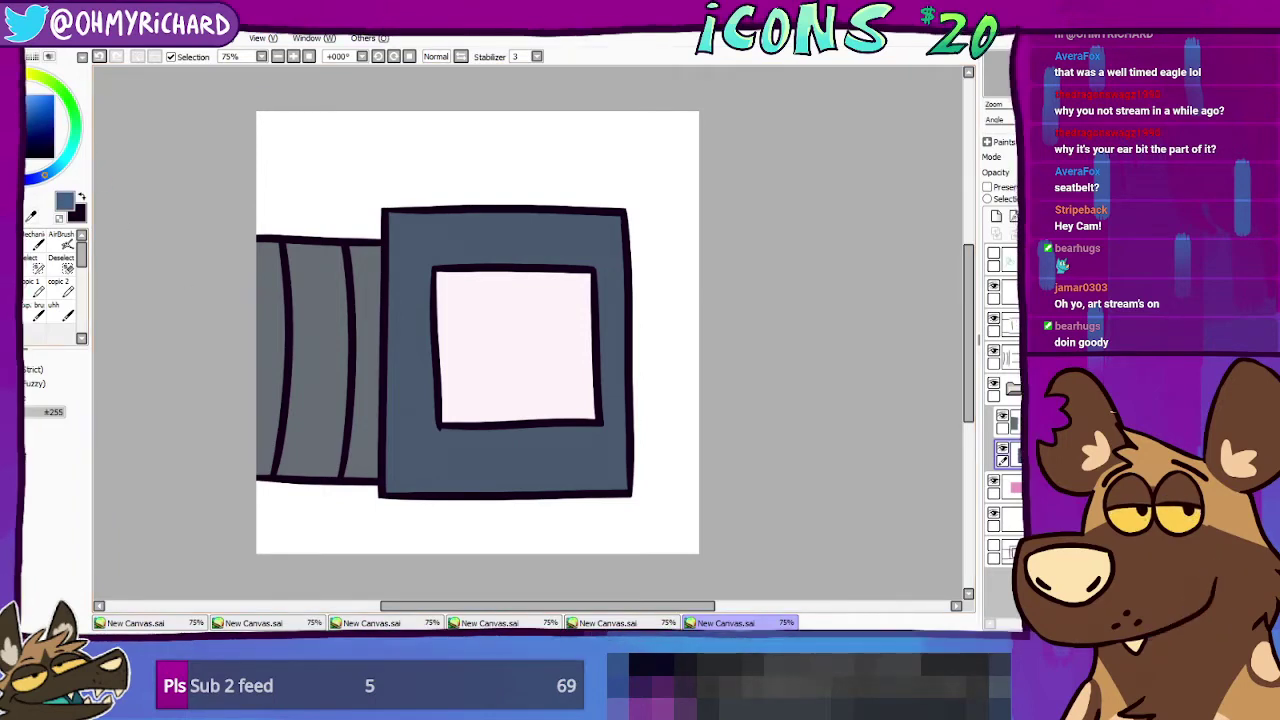
left_click(990, 187)
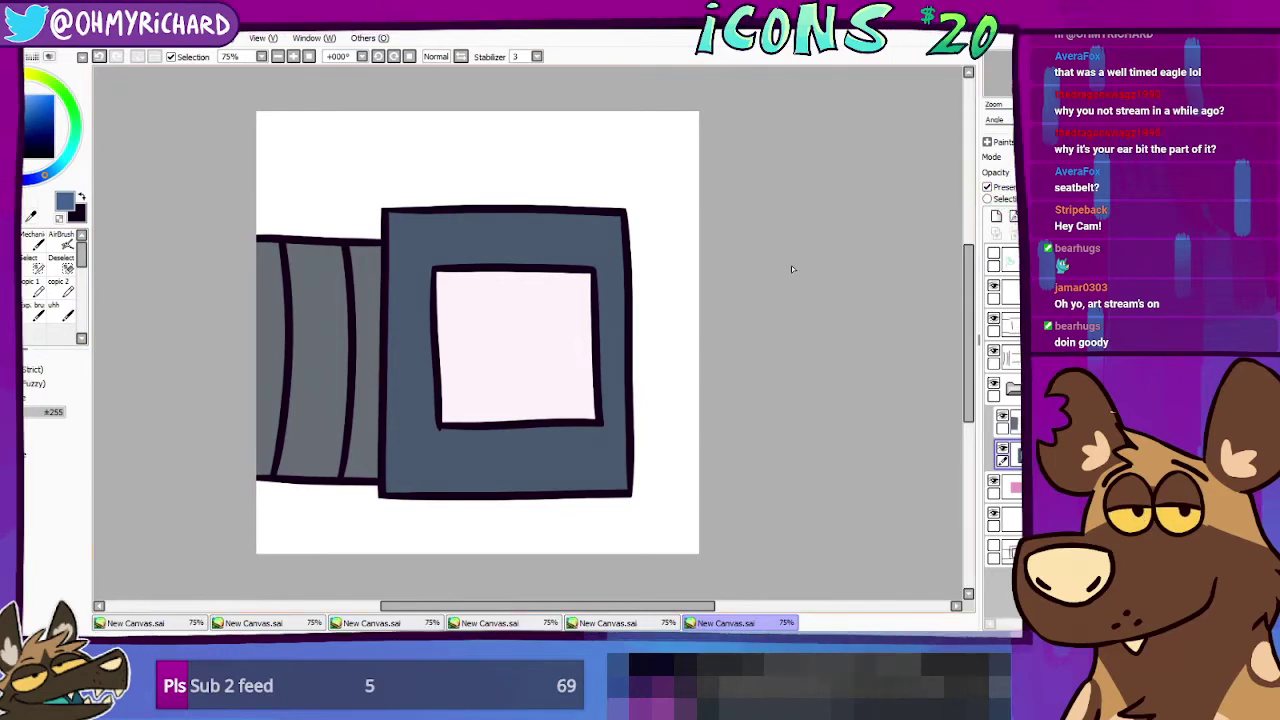
left_click(612, 300)
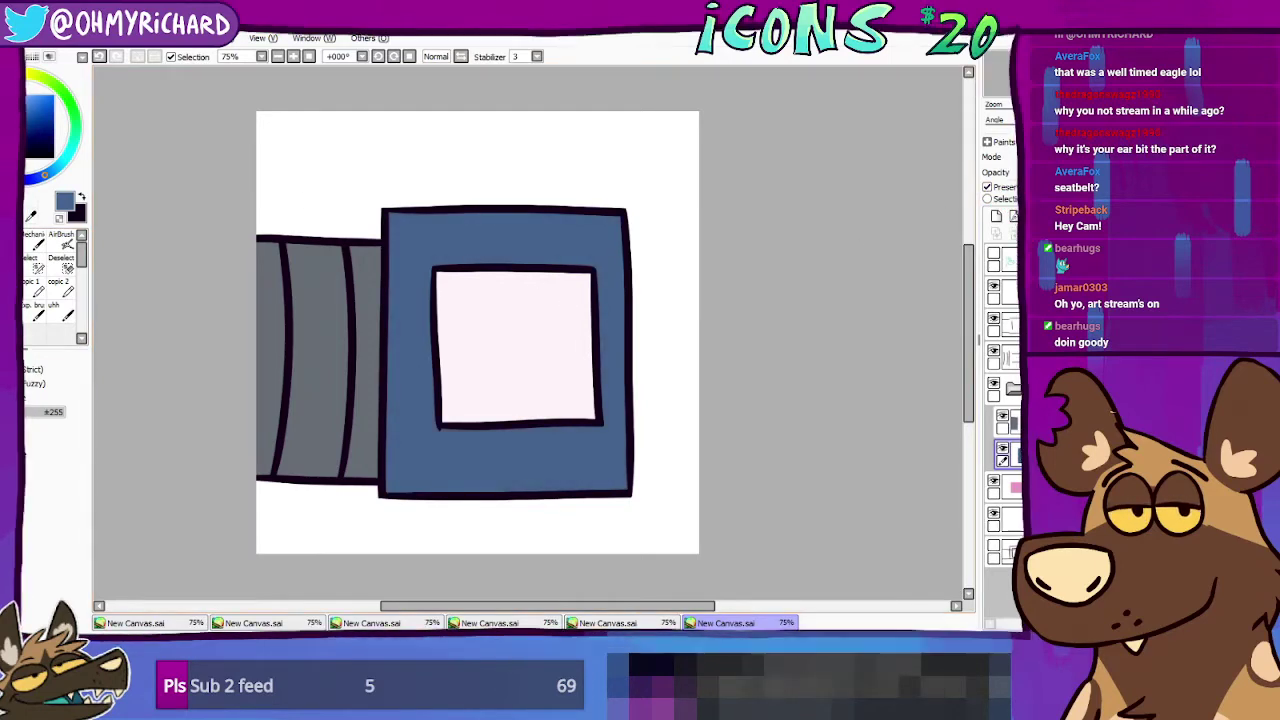
left_click_drag(40, 128, 43, 133)
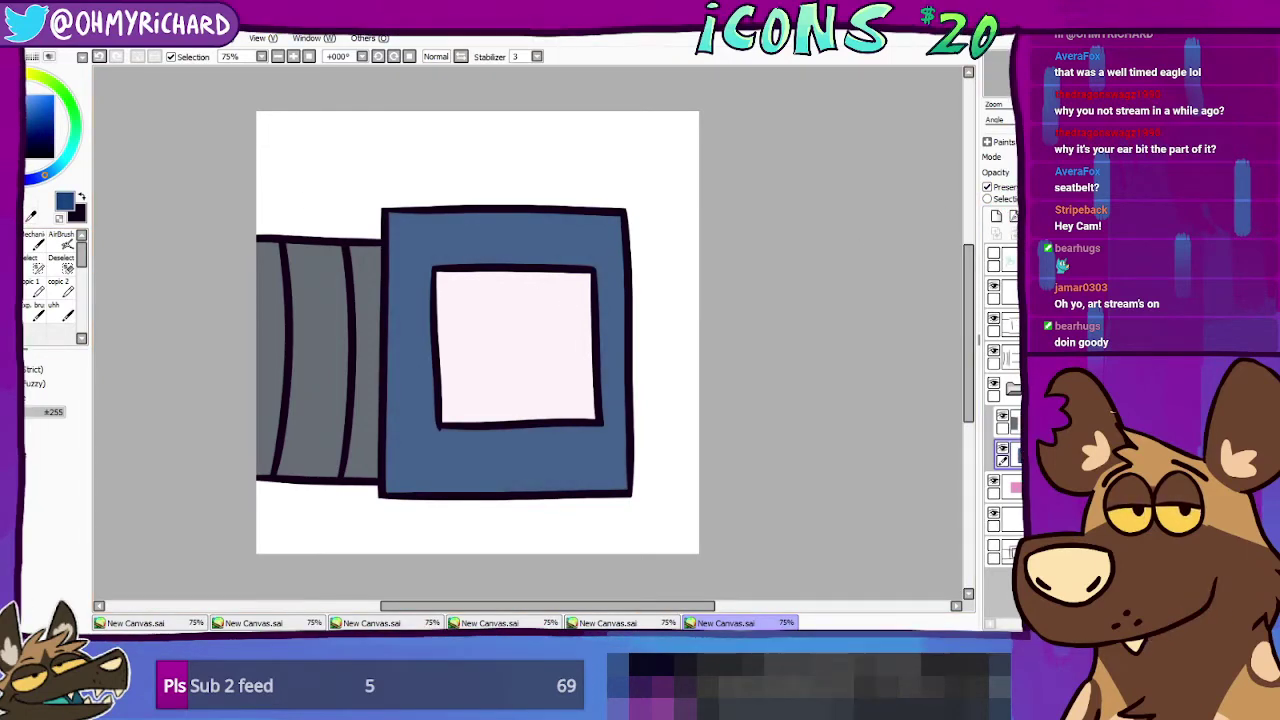
left_click(598, 452)
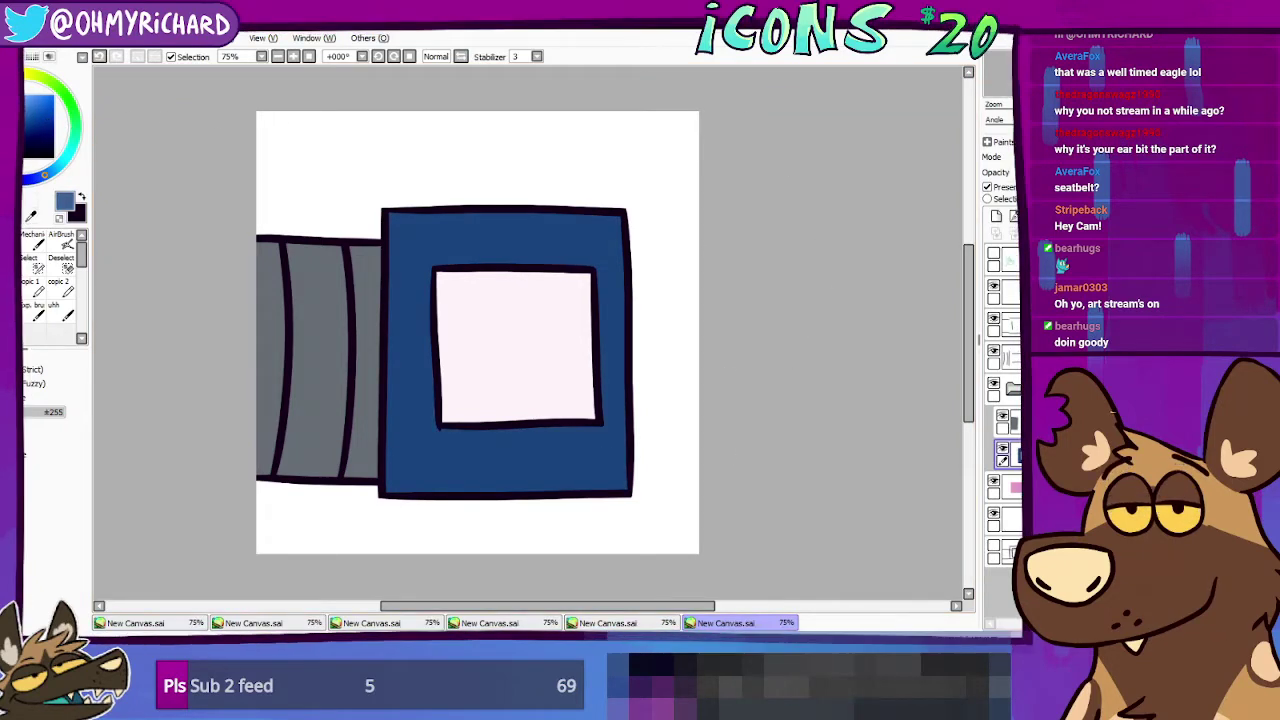
left_click(514, 251)
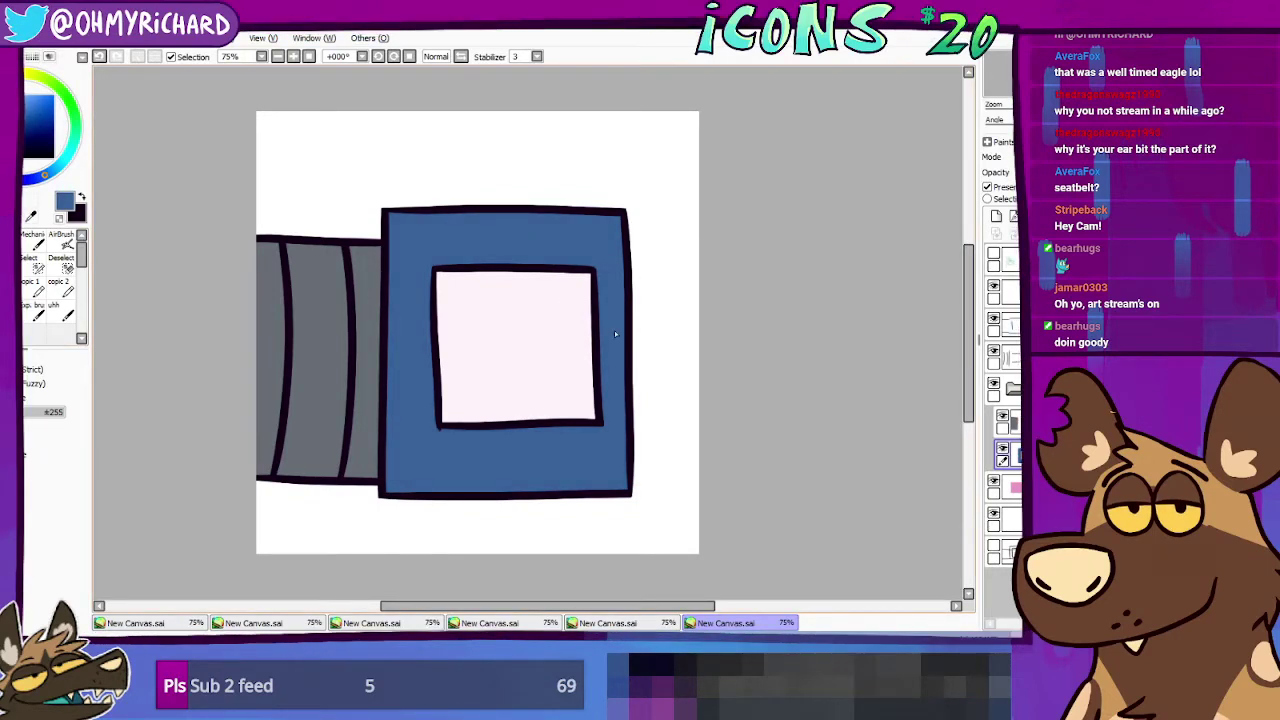
left_click(1008, 487)
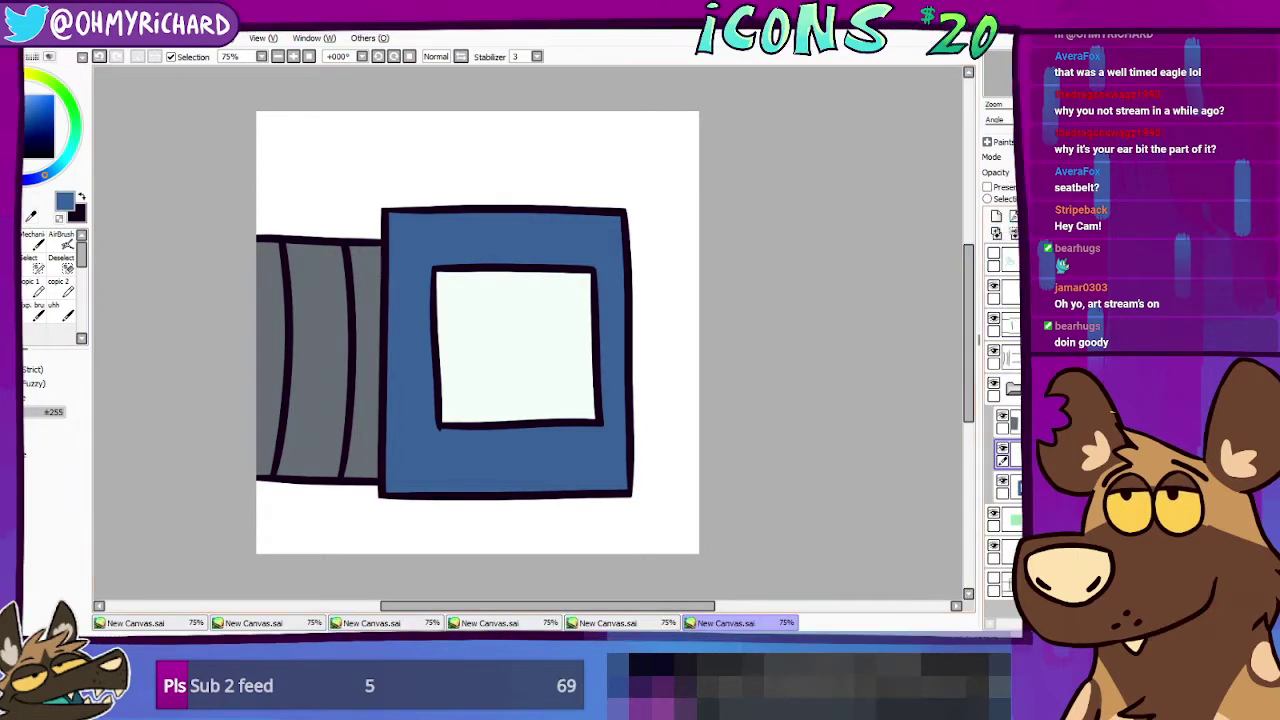
Step: On a new layer at the top of the folder, draw near-black circles at size 20: two in the frame's upper-left corner, one in its upper-right
left_click(91, 205)
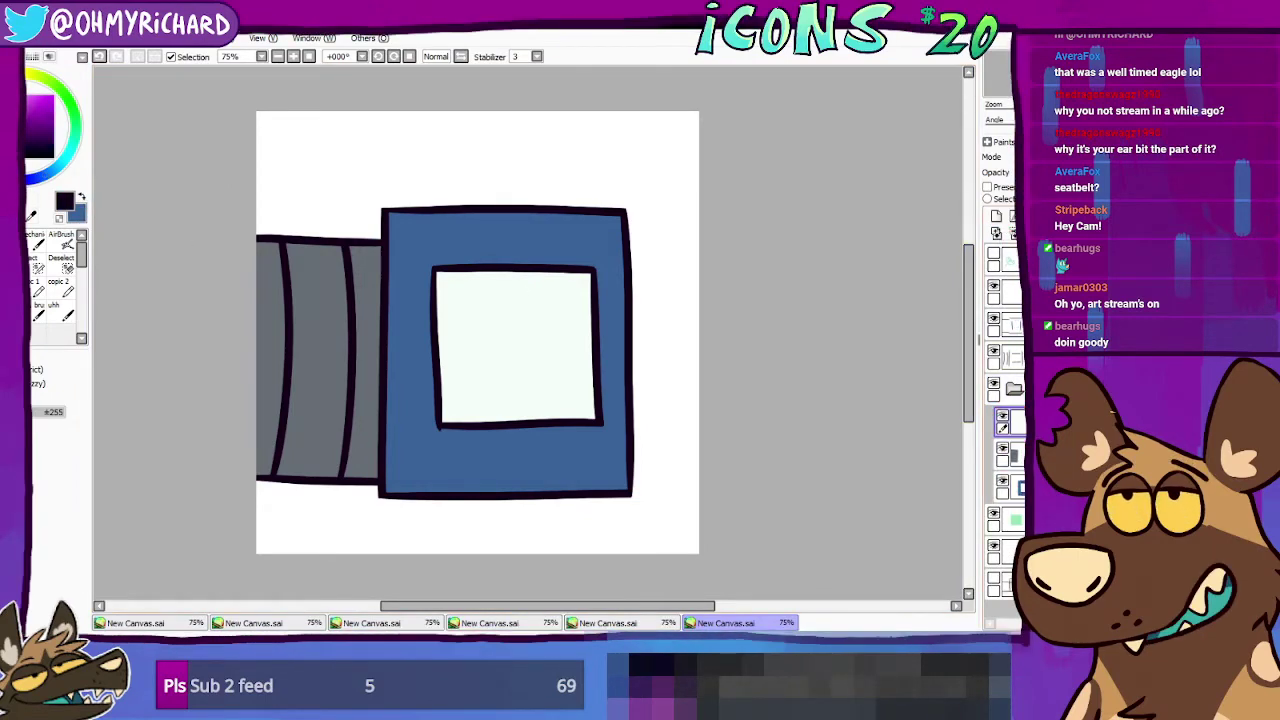
left_click(24, 242)
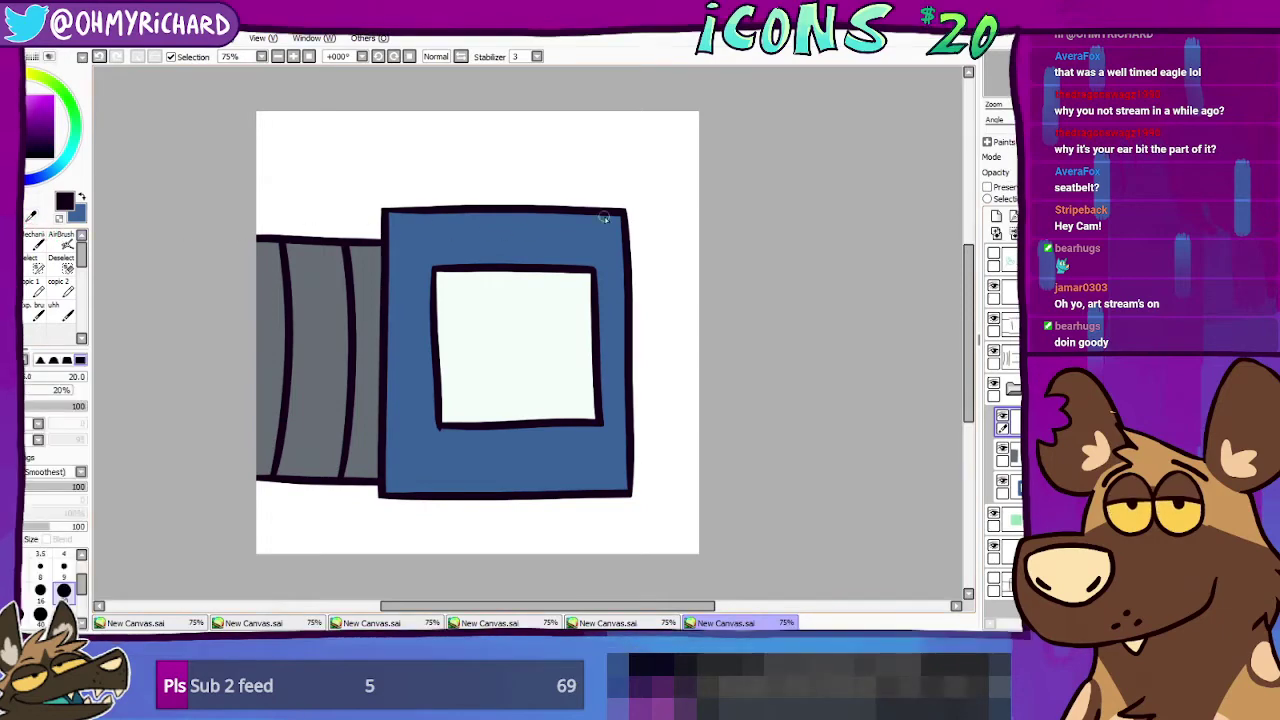
mouse_move(563, 242)
left_mouse_down()
mouse_move(566, 229)
mouse_move(583, 232)
left_mouse_up()
key("ctrl+z")
key("ctrl+z")
key("ctrl+z")
mouse_move(404, 233)
left_mouse_down()
mouse_move(409, 249)
mouse_move(438, 253)
mouse_move(446, 228)
left_mouse_up()
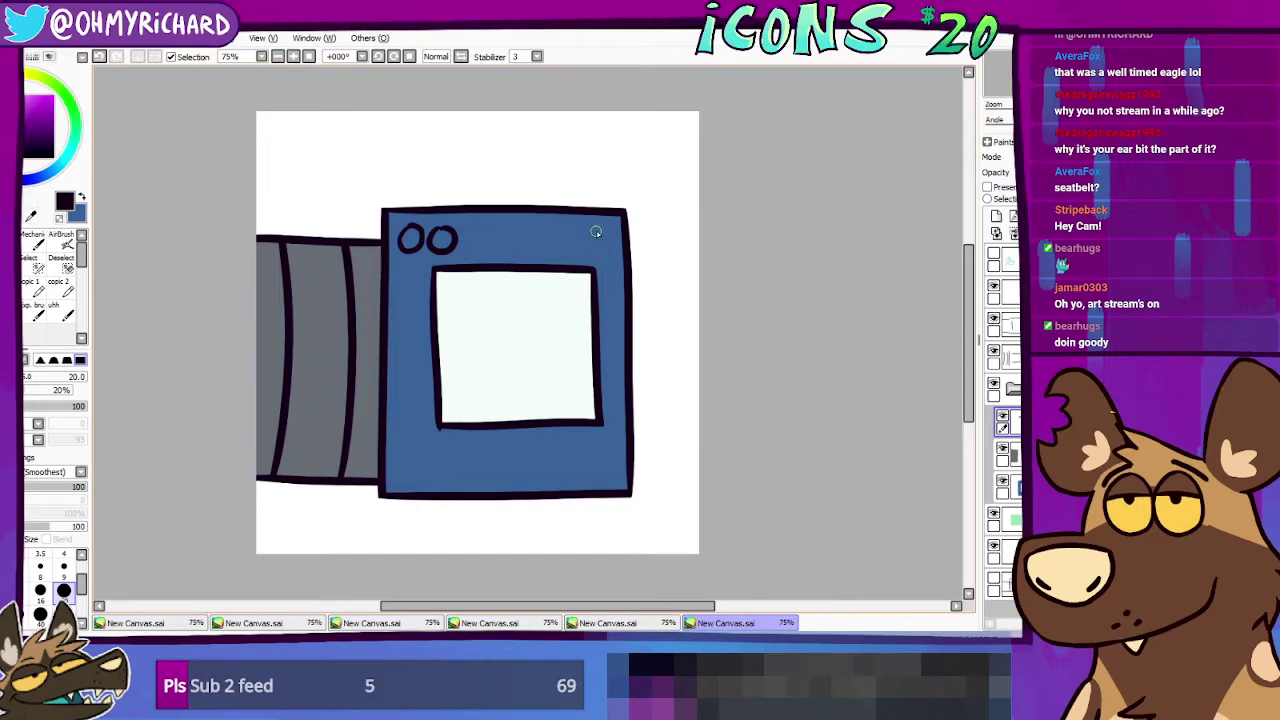
mouse_move(595, 232)
left_mouse_down()
mouse_move(581, 244)
mouse_move(596, 229)
left_mouse_up()
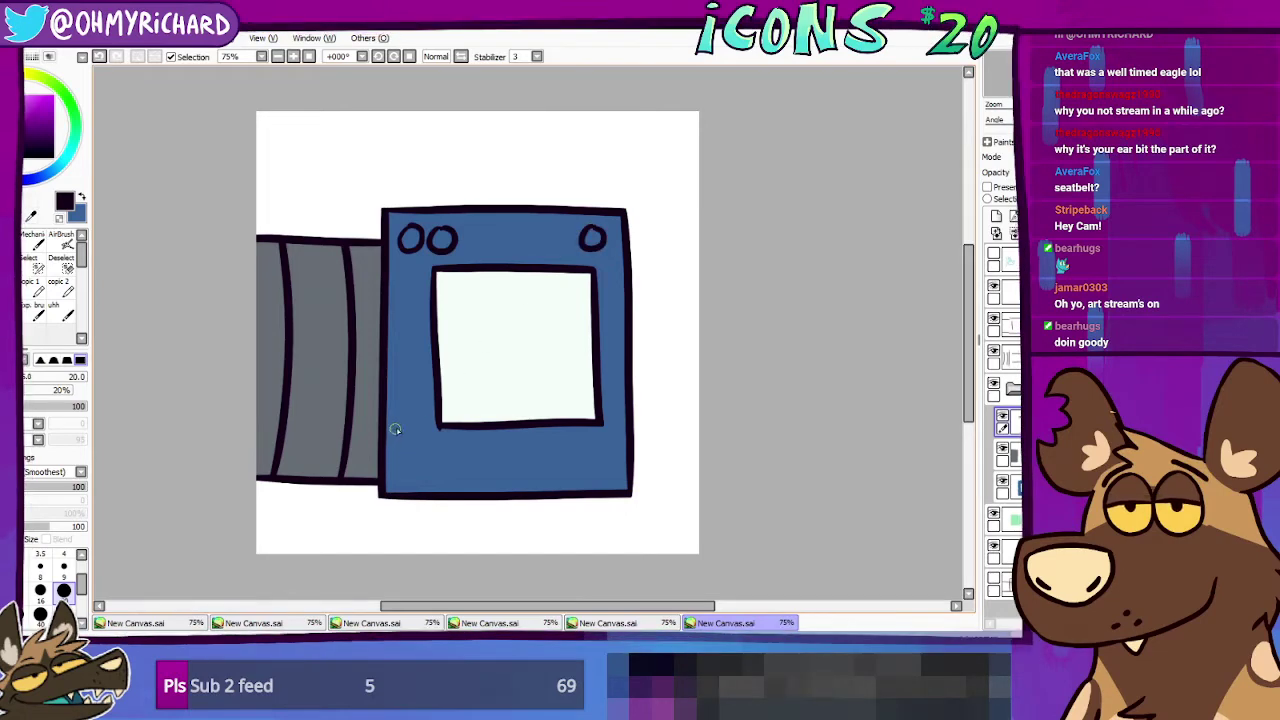
Step: Draw a small near-black grid of two columns and three rows near the frame's lower-left corner
mouse_move(395, 428)
left_mouse_down()
mouse_move(420, 470)
mouse_move(420, 418)
mouse_move(396, 452)
mouse_move(423, 456)
mouse_move(426, 416)
mouse_move(410, 413)
mouse_move(426, 412)
mouse_move(428, 452)
mouse_move(402, 458)
mouse_move(395, 423)
mouse_move(425, 416)
mouse_move(423, 453)
mouse_move(395, 449)
mouse_move(395, 416)
mouse_move(424, 427)
left_mouse_up()
key("ctrl+z")
key("ctrl+z")
key("ctrl+z")
mouse_move(409, 414)
left_mouse_down()
mouse_move(409, 453)
mouse_move(393, 440)
mouse_move(424, 440)
left_mouse_up()
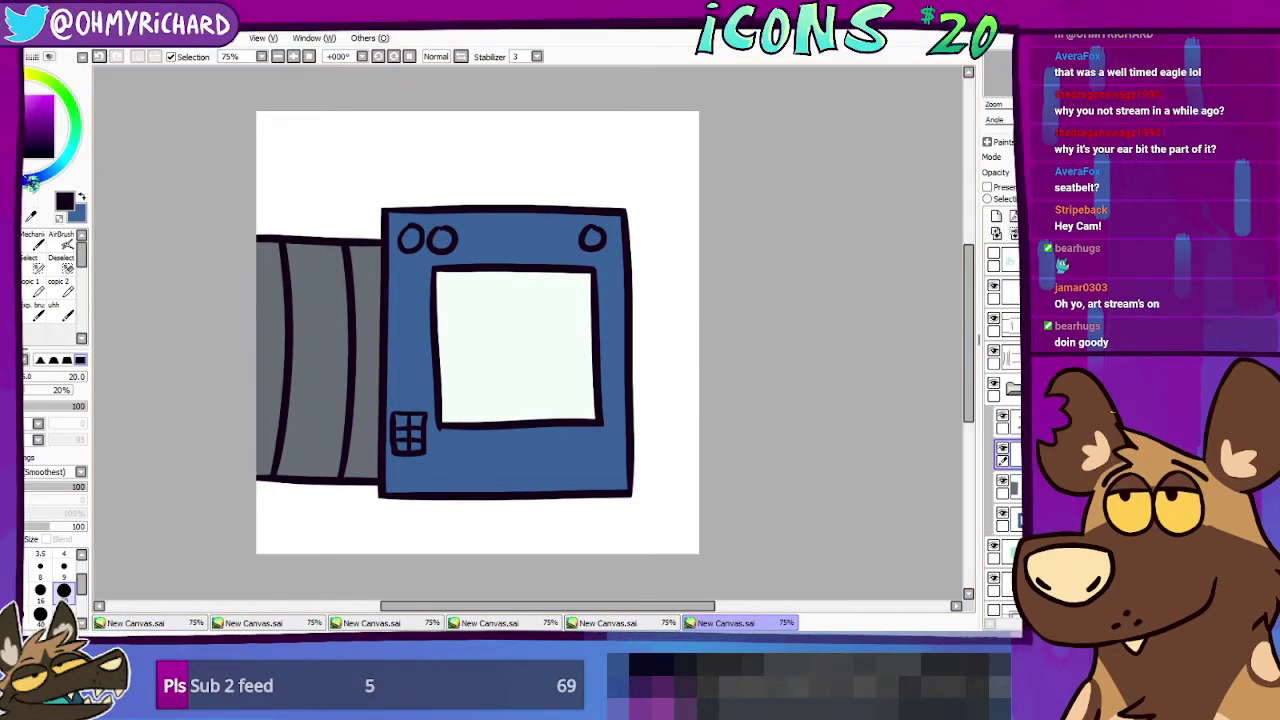
Step: On a new layer beneath the button outlines, paint the small grid pale lilac and the pair of circles bright green
left_click(26, 101)
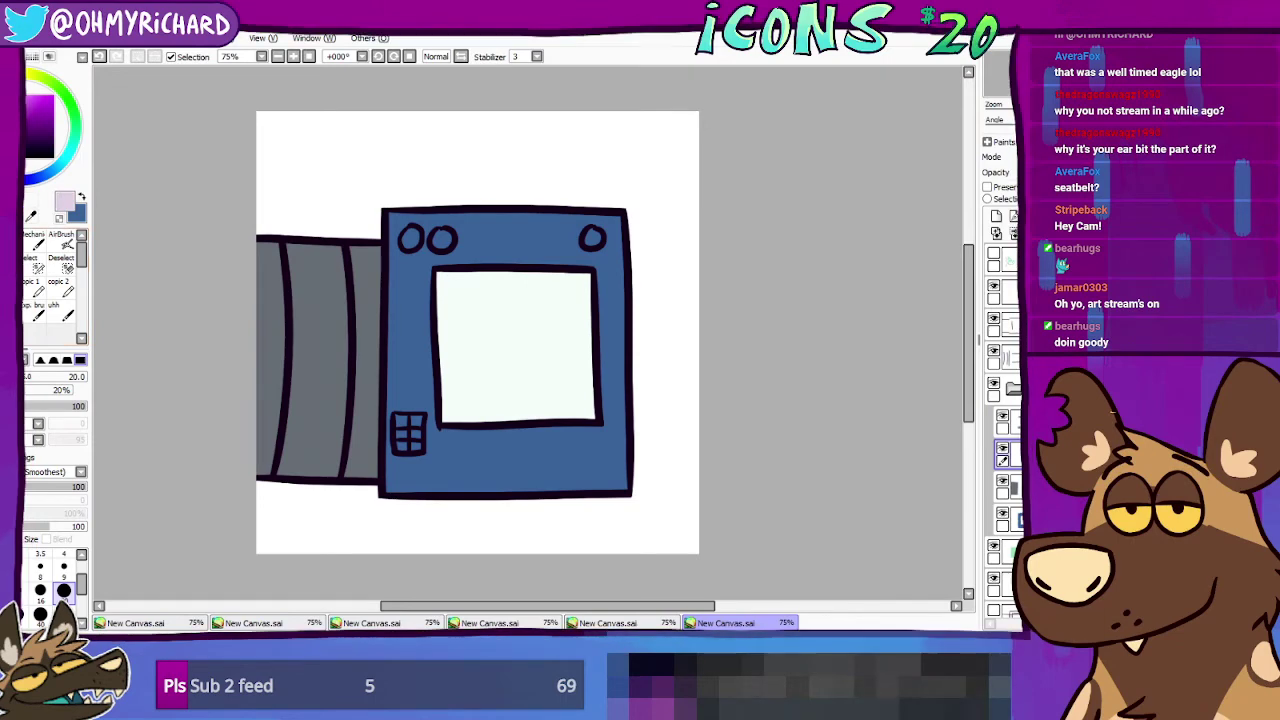
mouse_move(413, 440)
left_mouse_down()
mouse_move(417, 420)
mouse_move(400, 421)
mouse_move(414, 446)
left_mouse_up()
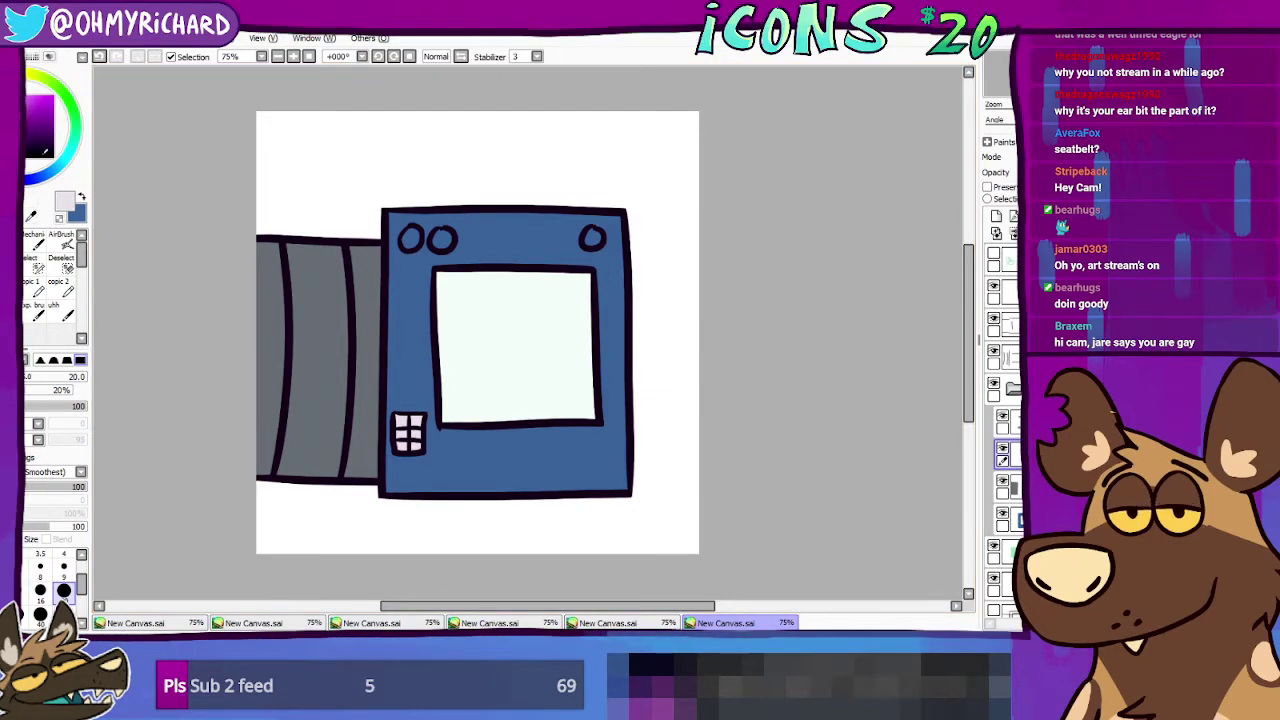
left_click(65, 159)
left_click(29, 100)
left_click(75, 128)
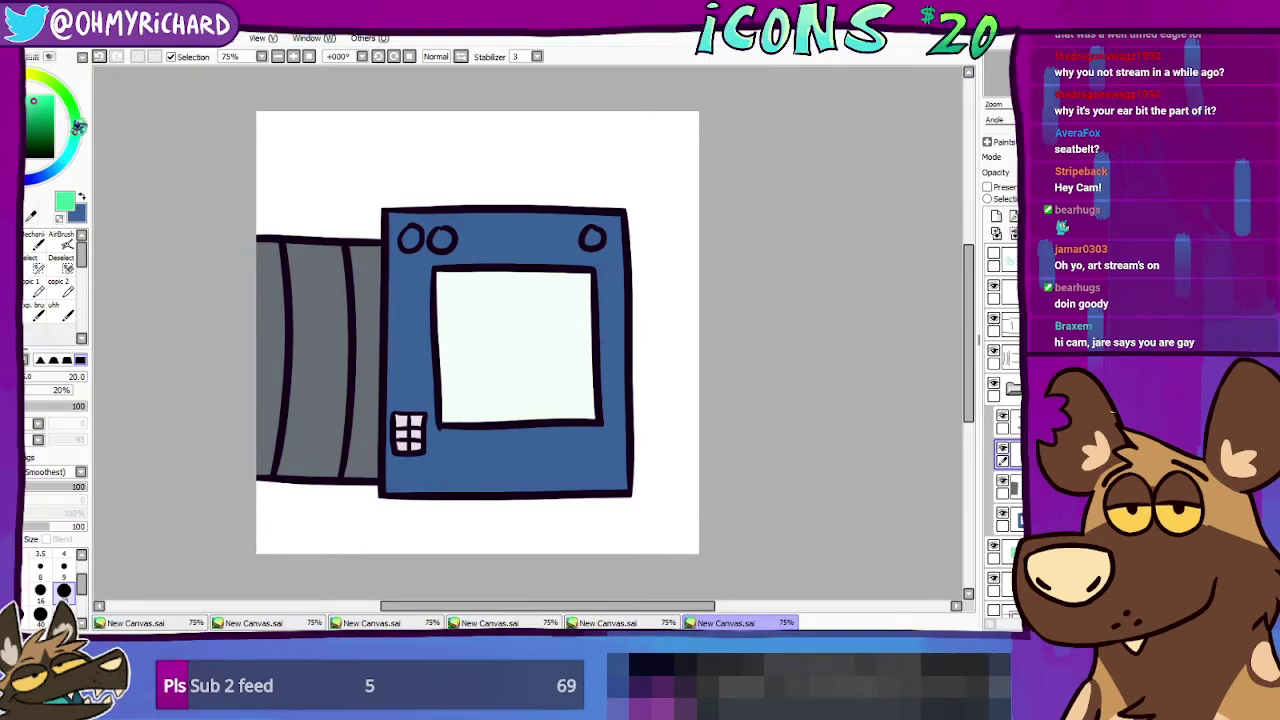
left_click(410, 239)
left_click(443, 240)
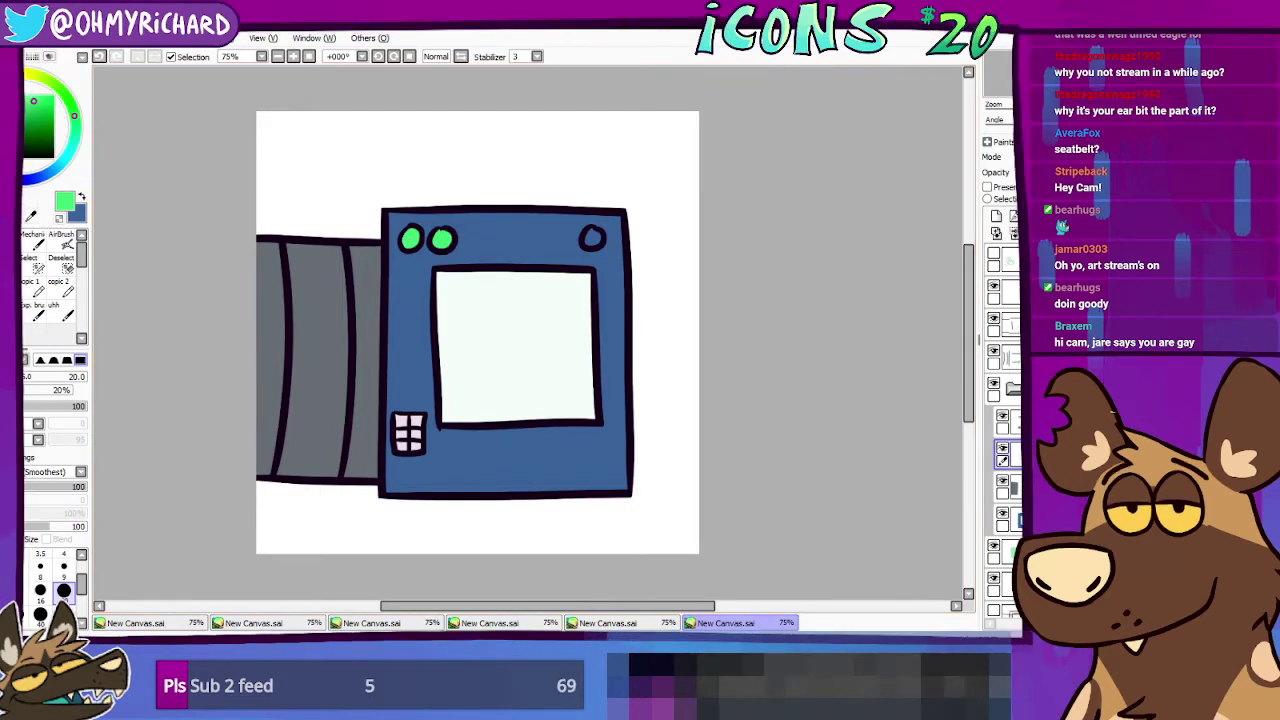
Step: Paint the single circle in the frame's upper-right corner orange-red
left_click(18, 78)
left_click(14, 84)
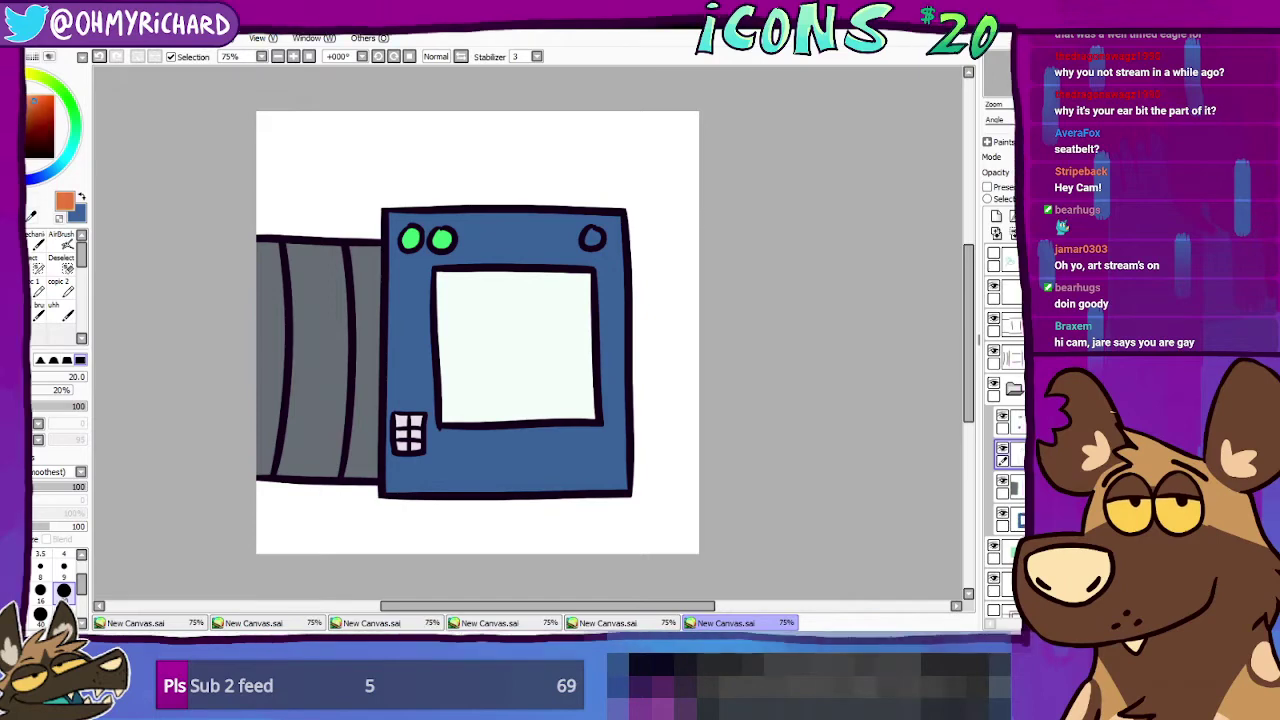
left_click(592, 238)
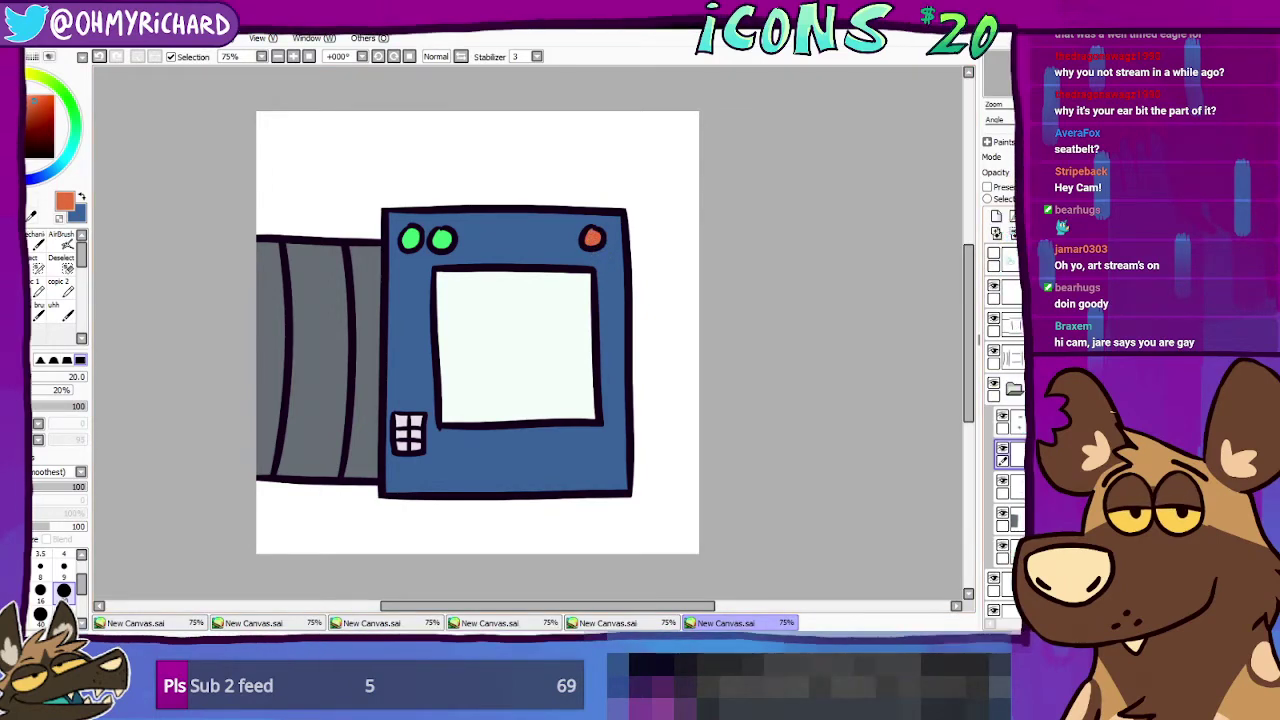
Step: On the layer above the button outlines, airbrush a soft orange-red glow at size 50 over the single upper-right button
left_click_drag(1006, 455, 1000, 418)
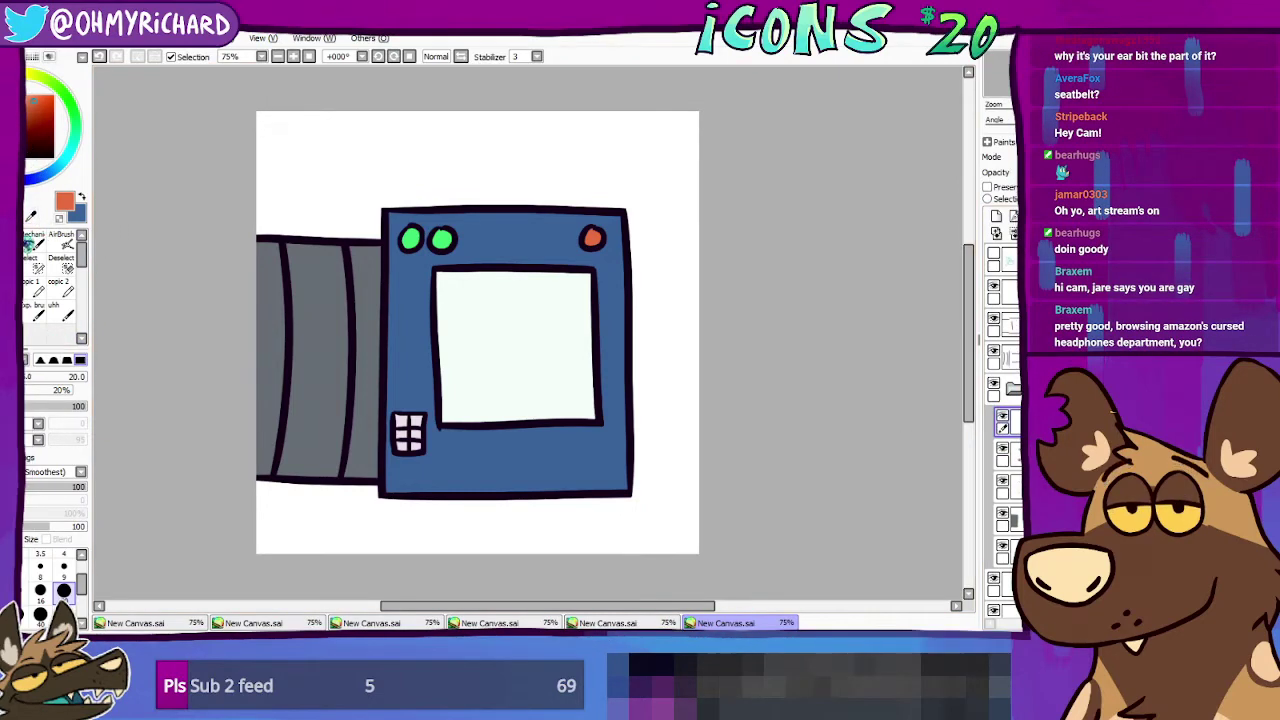
left_click(63, 243)
left_click(594, 234)
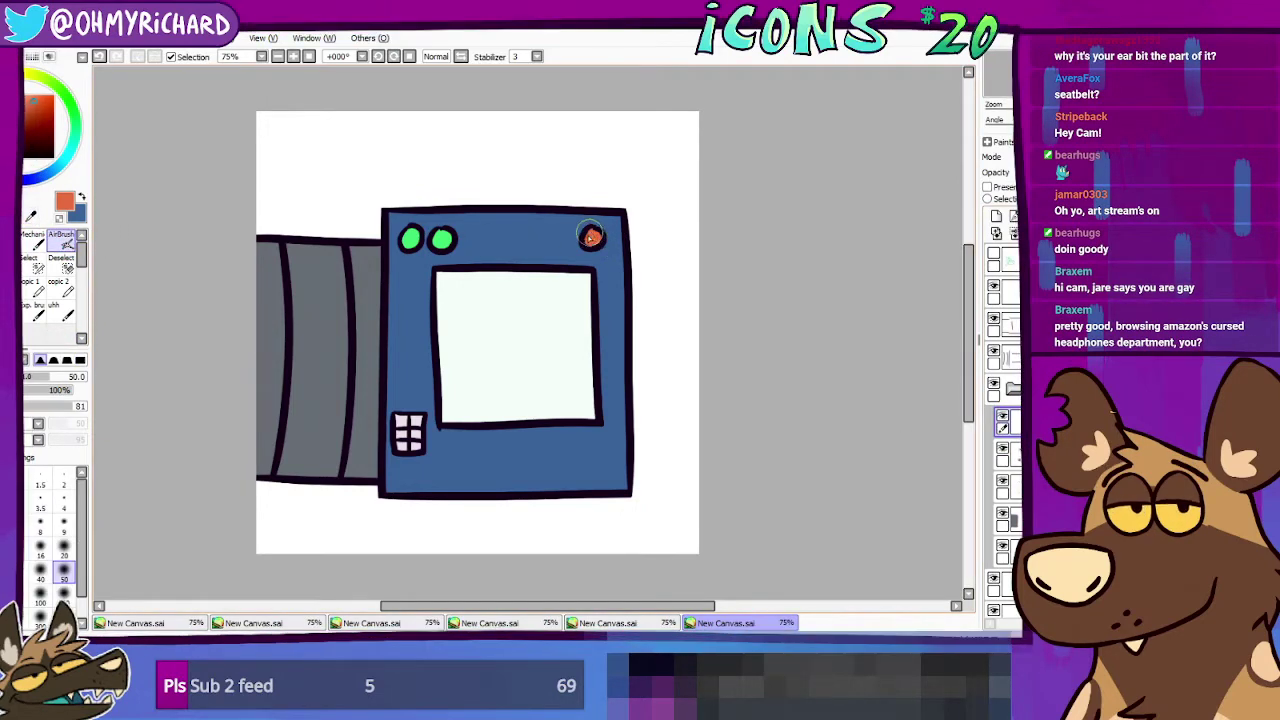
left_click(598, 236)
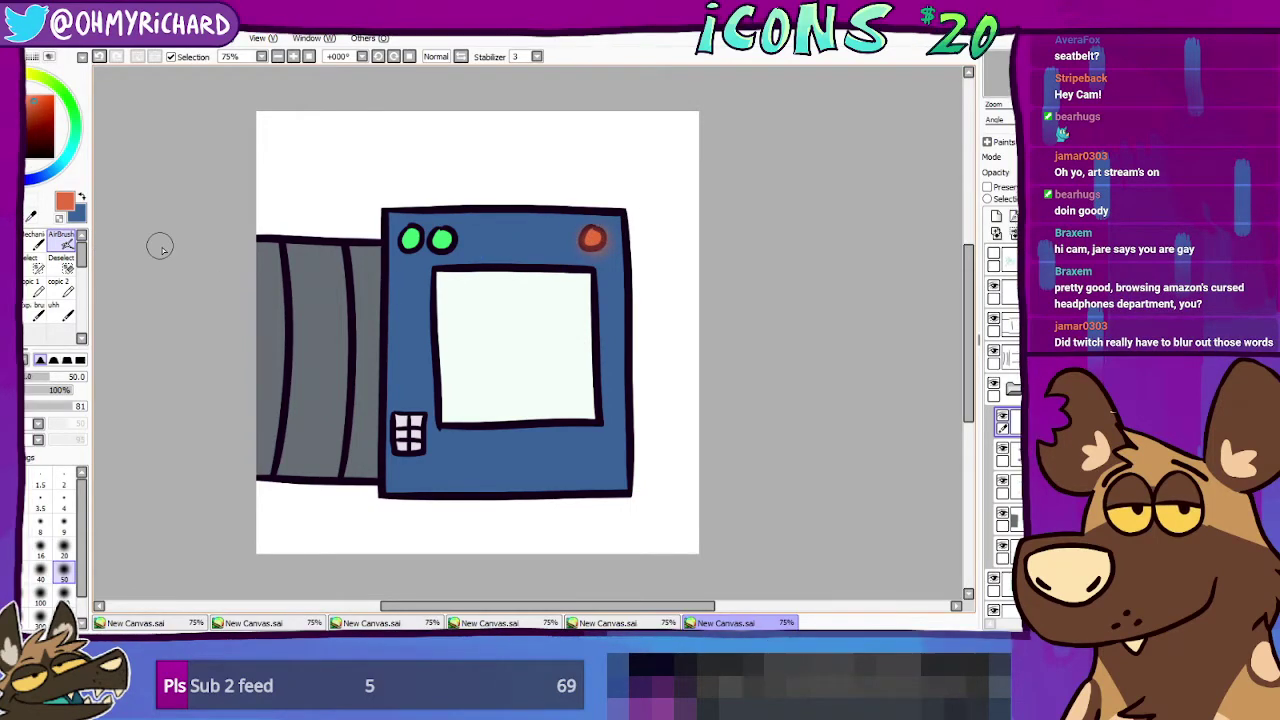
left_click(597, 232)
left_click(594, 240)
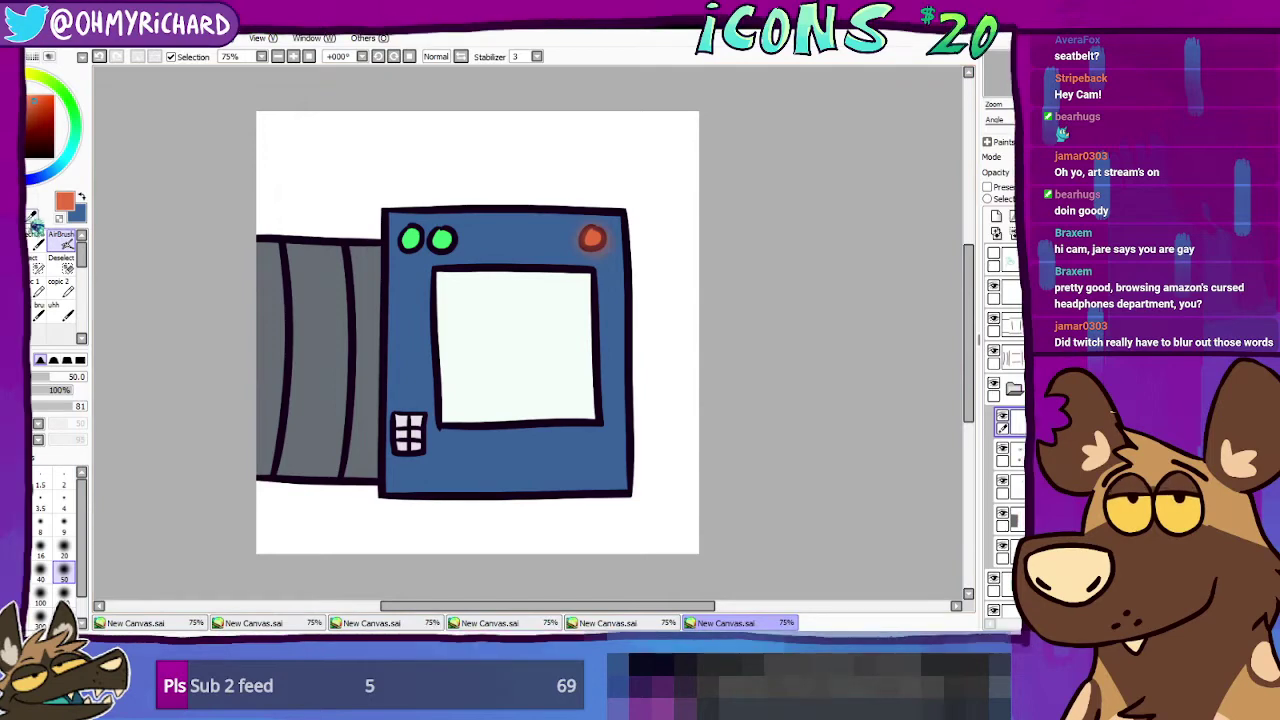
left_click(443, 237, "alt")
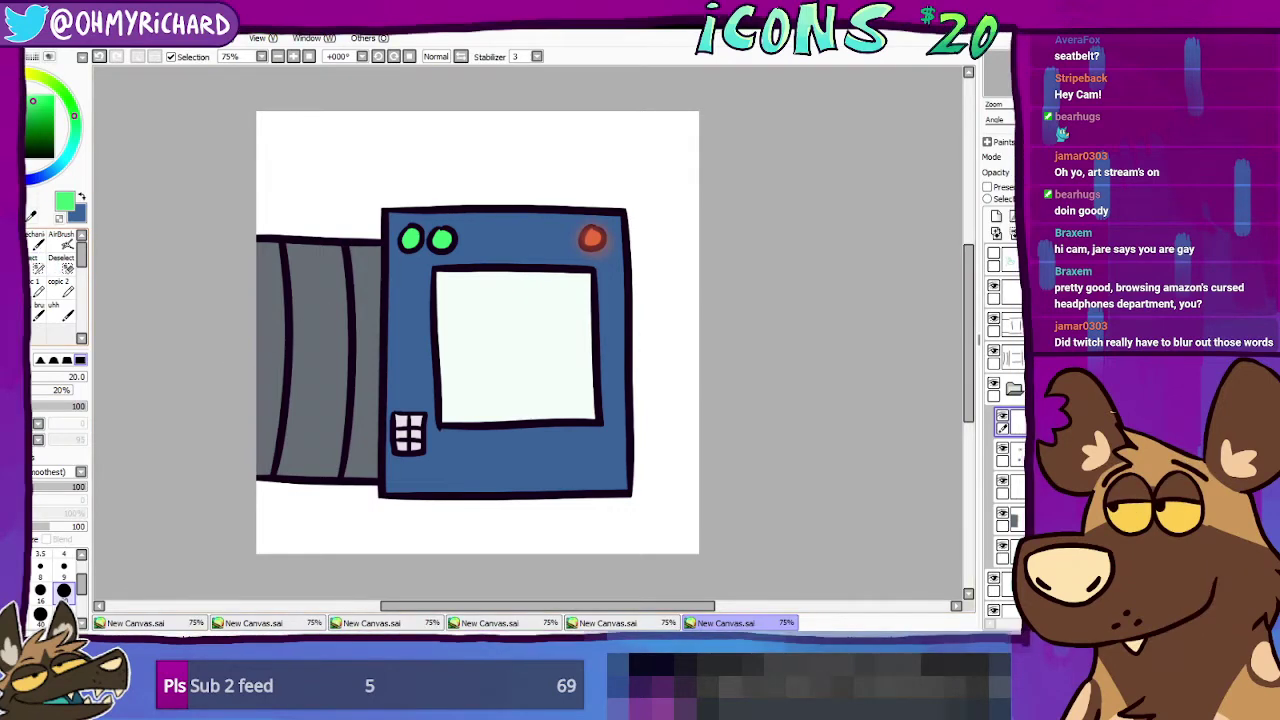
left_click(31, 216)
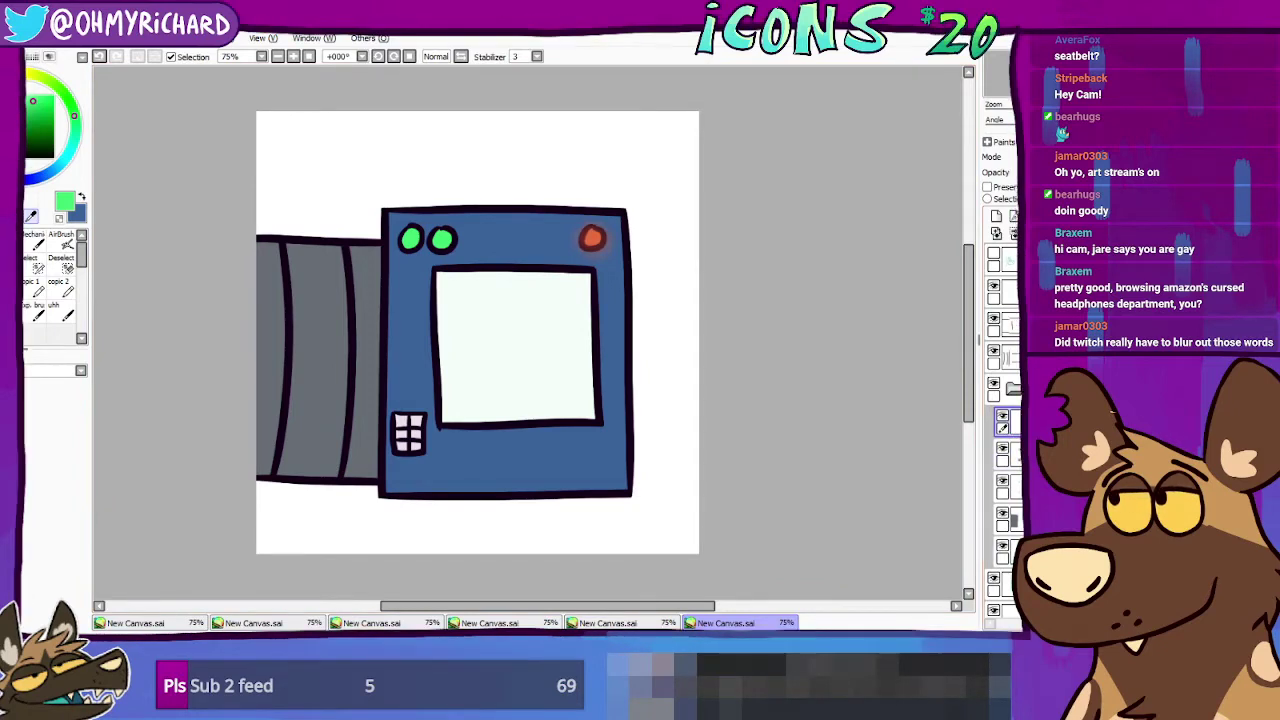
left_click(1008, 551)
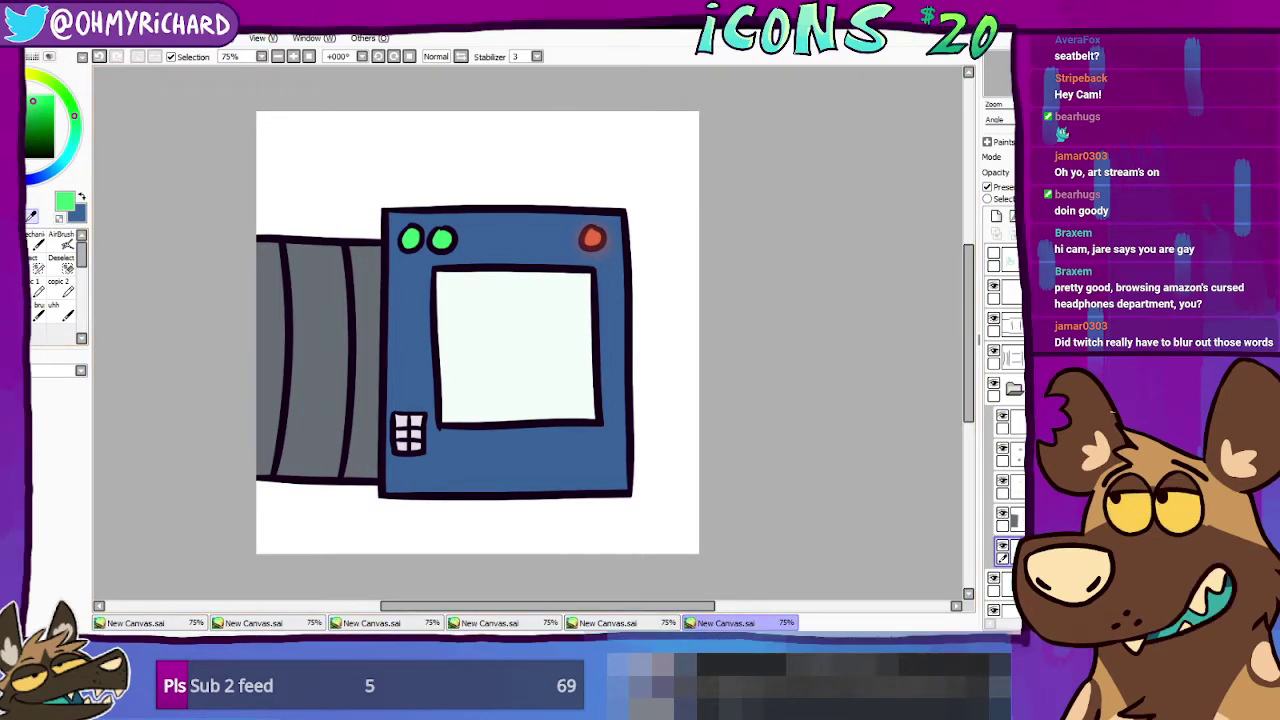
left_click(12, 200)
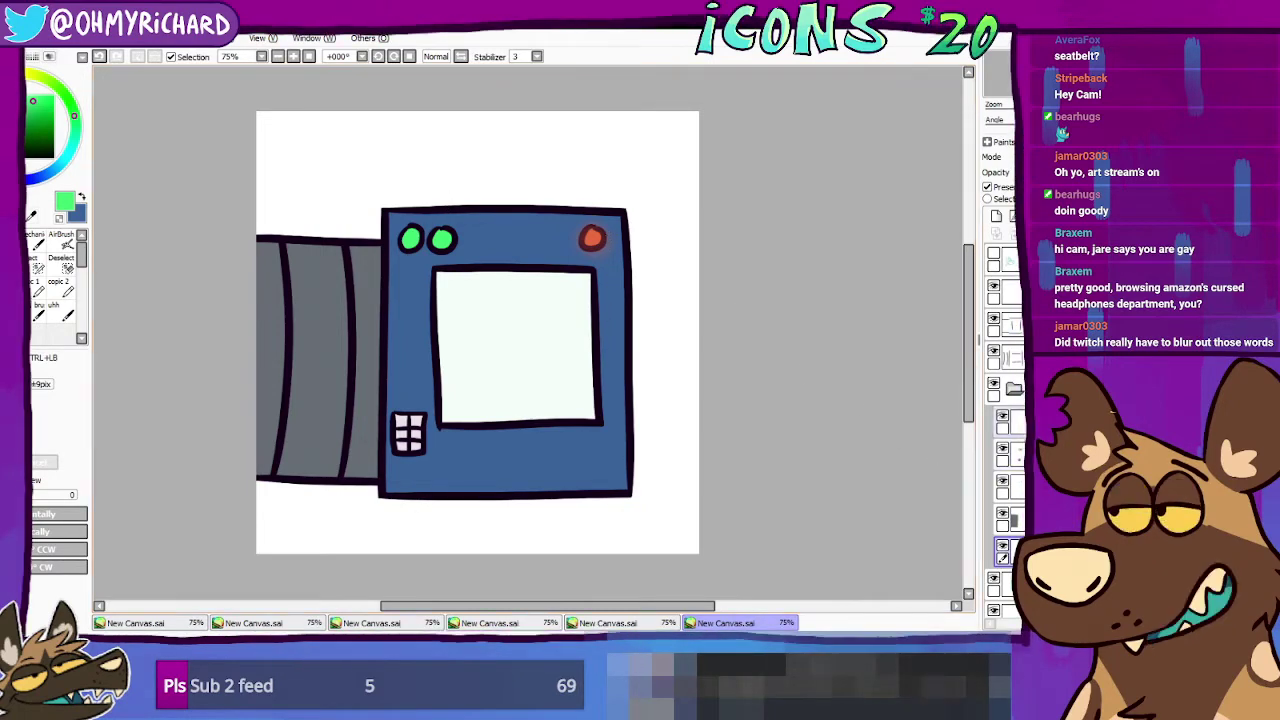
Step: Identify the button fill layer by toggling layer visibility, then shift its hue so the paired buttons turn magenta and the single one cyan
left_click(1010, 423)
left_click(1010, 455)
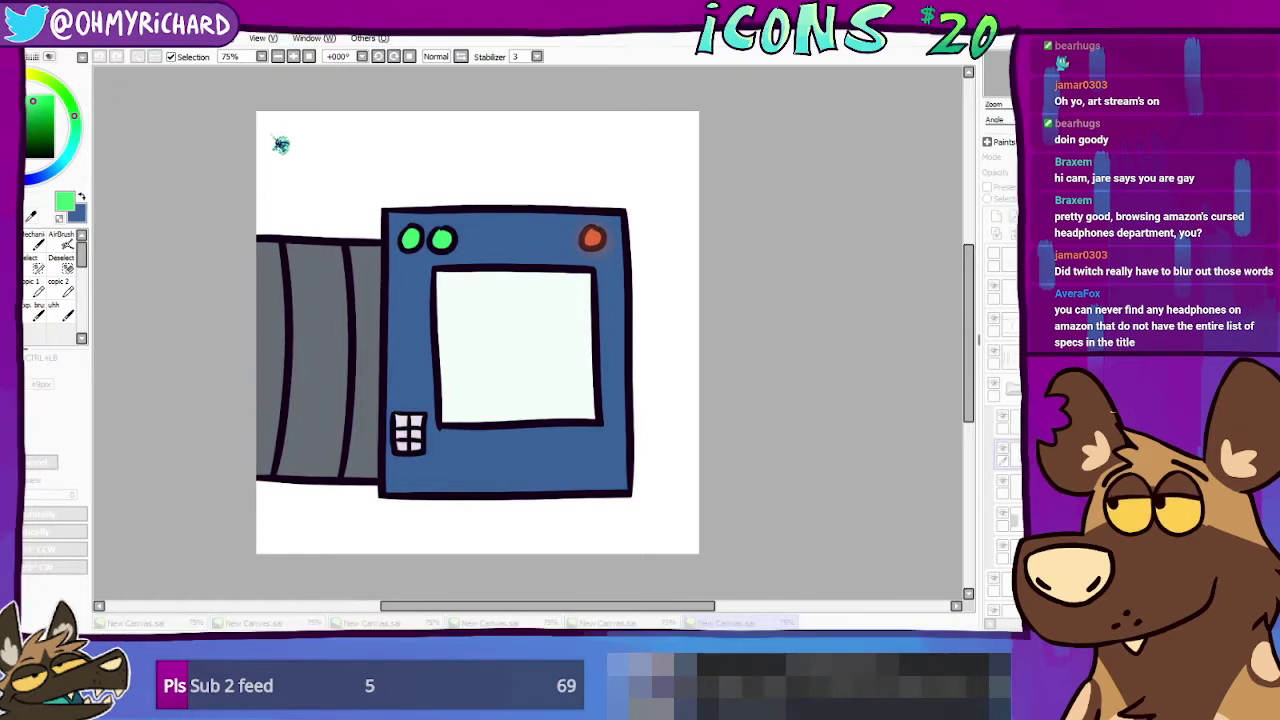
left_click(1002, 449)
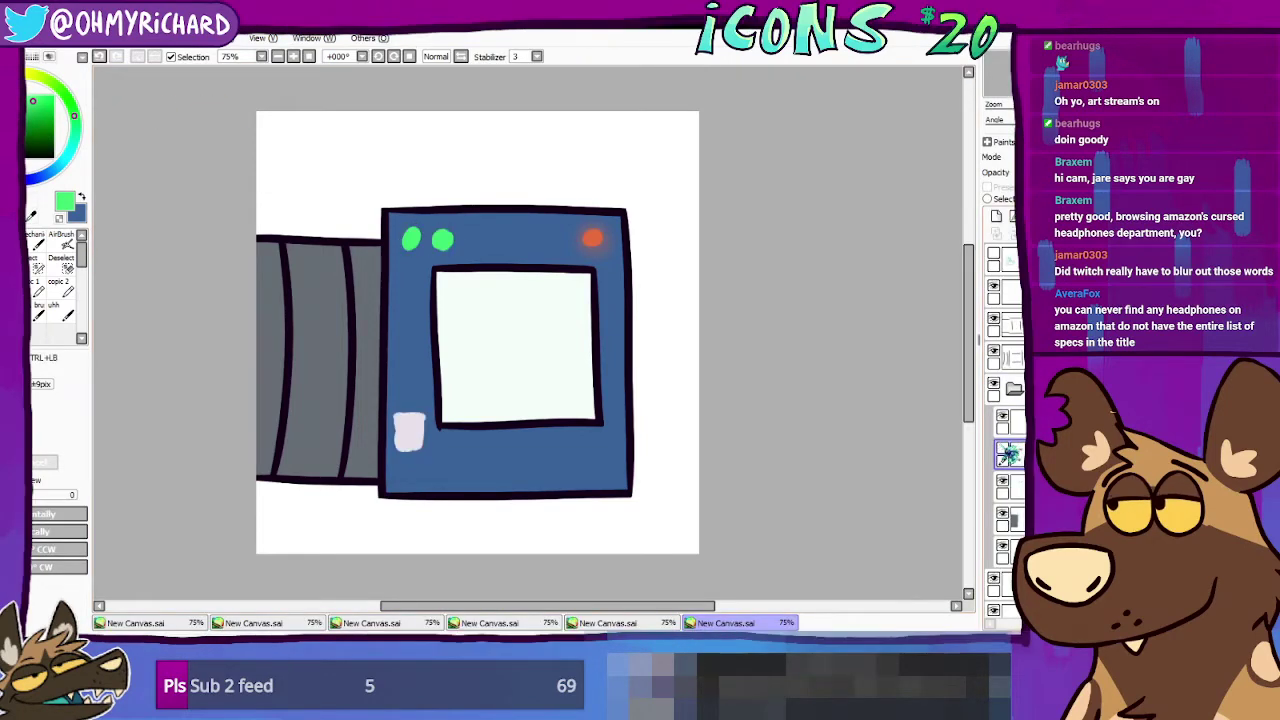
left_click(1002, 449)
left_click(1002, 449)
left_click(1003, 452)
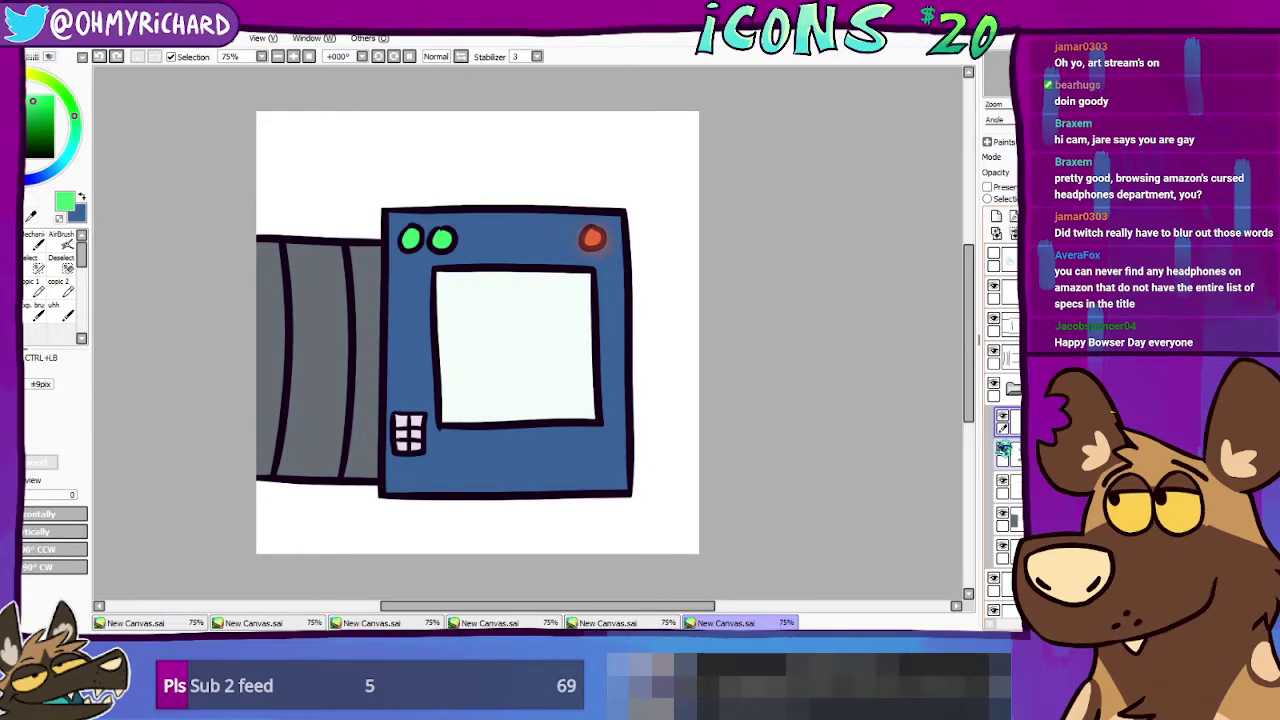
left_click(1003, 452)
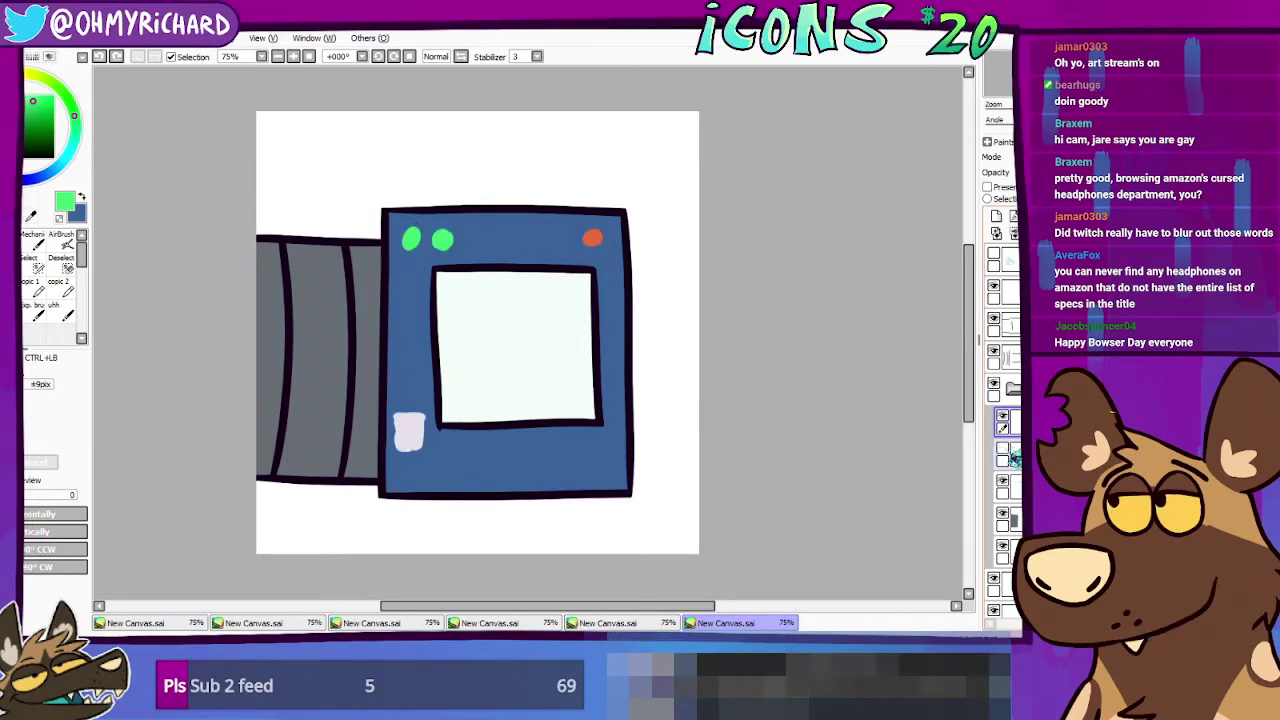
left_click(1003, 452)
left_click(1003, 482)
left_click(1003, 482)
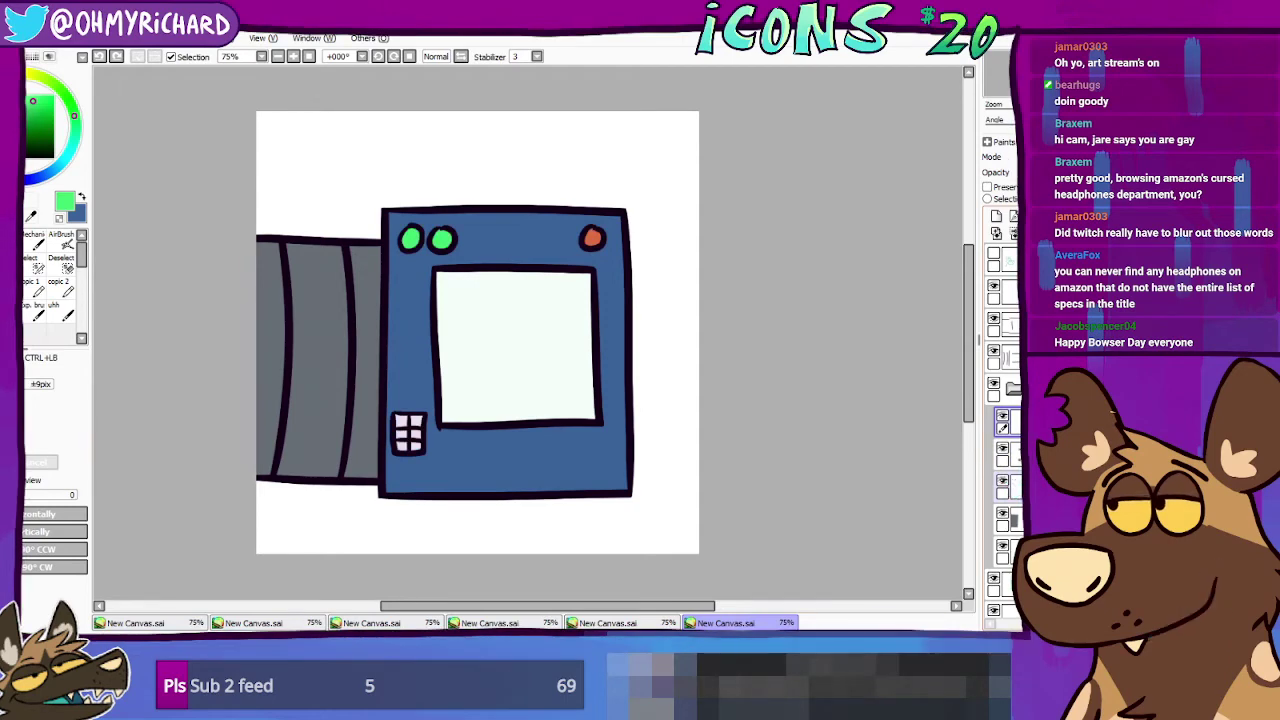
left_click(1012, 487)
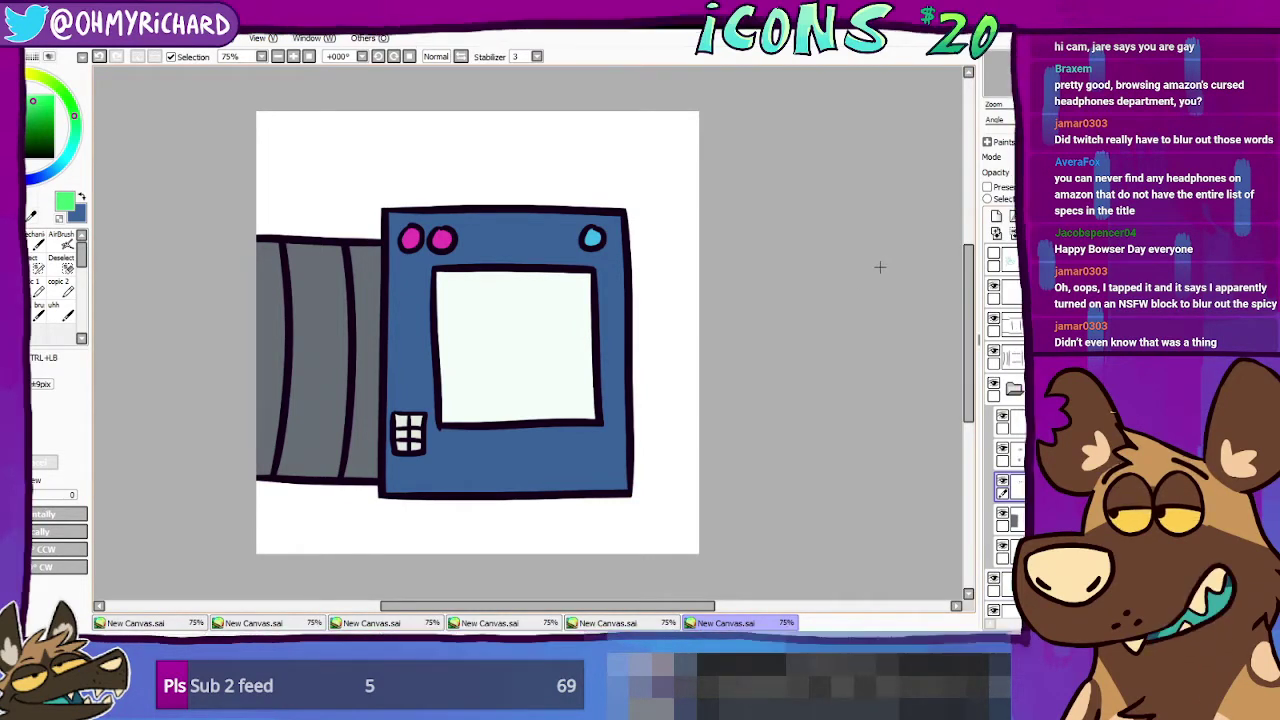
Step: Try airbrushing a medium-blue glow at size 50 over the single upper-right button on the topmost folder layer
left_click(83, 203)
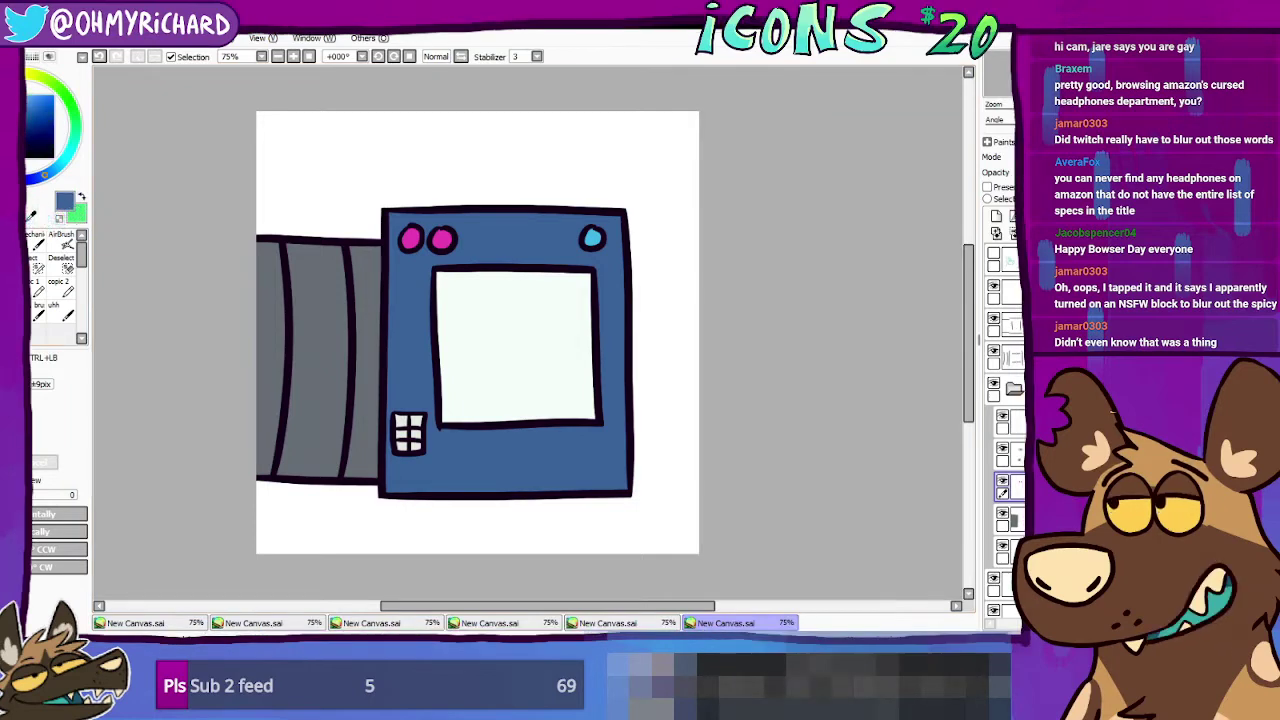
key("n")
left_click(29, 101)
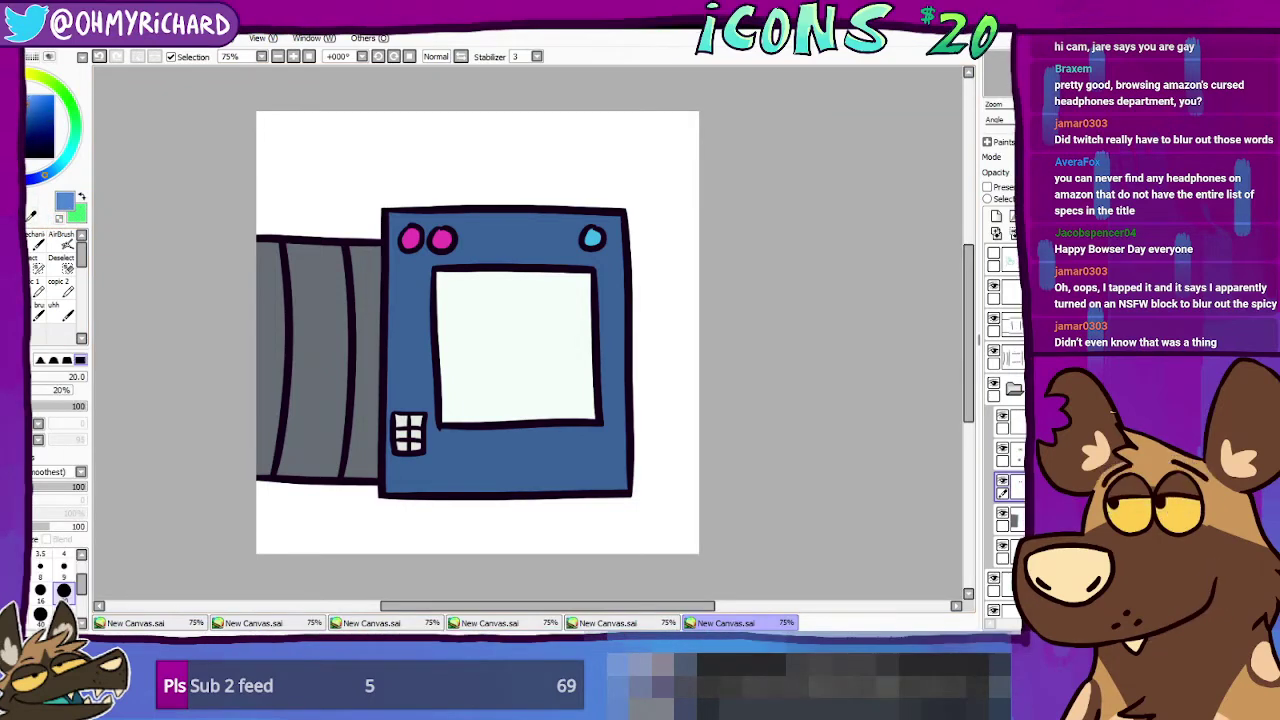
left_click(62, 241)
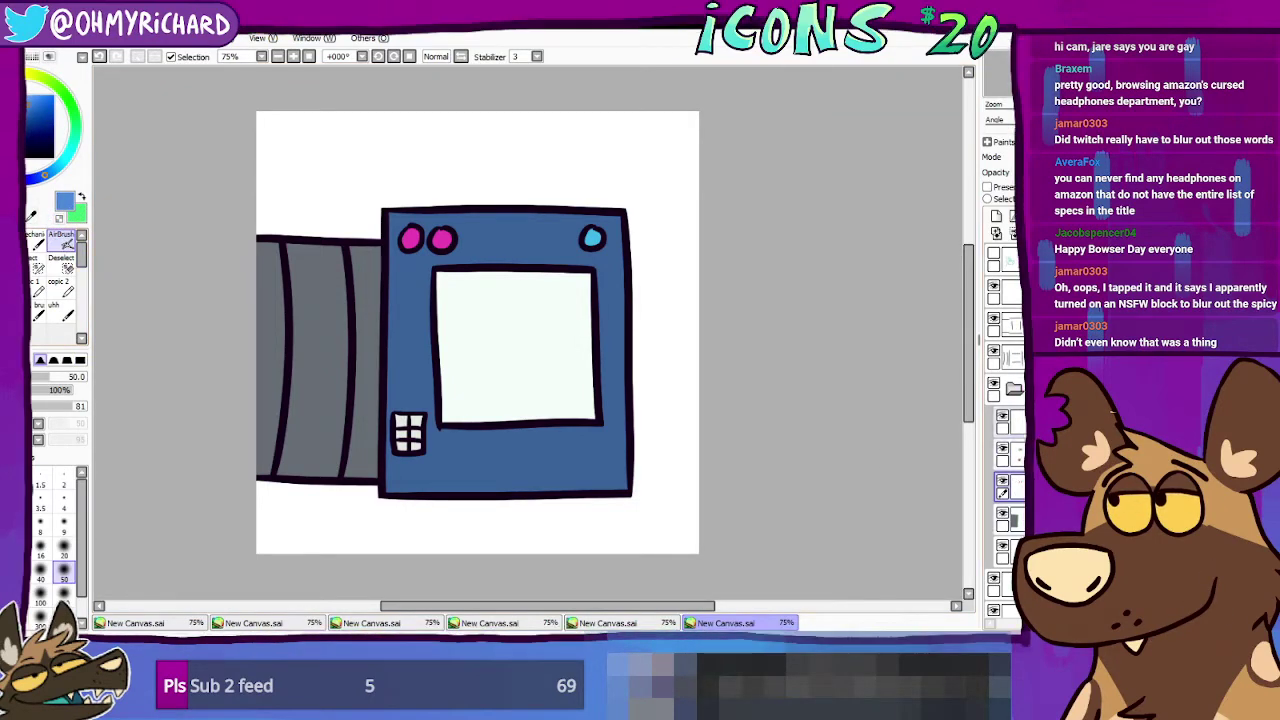
left_click(1010, 422)
left_click_drag(572, 228, 592, 232)
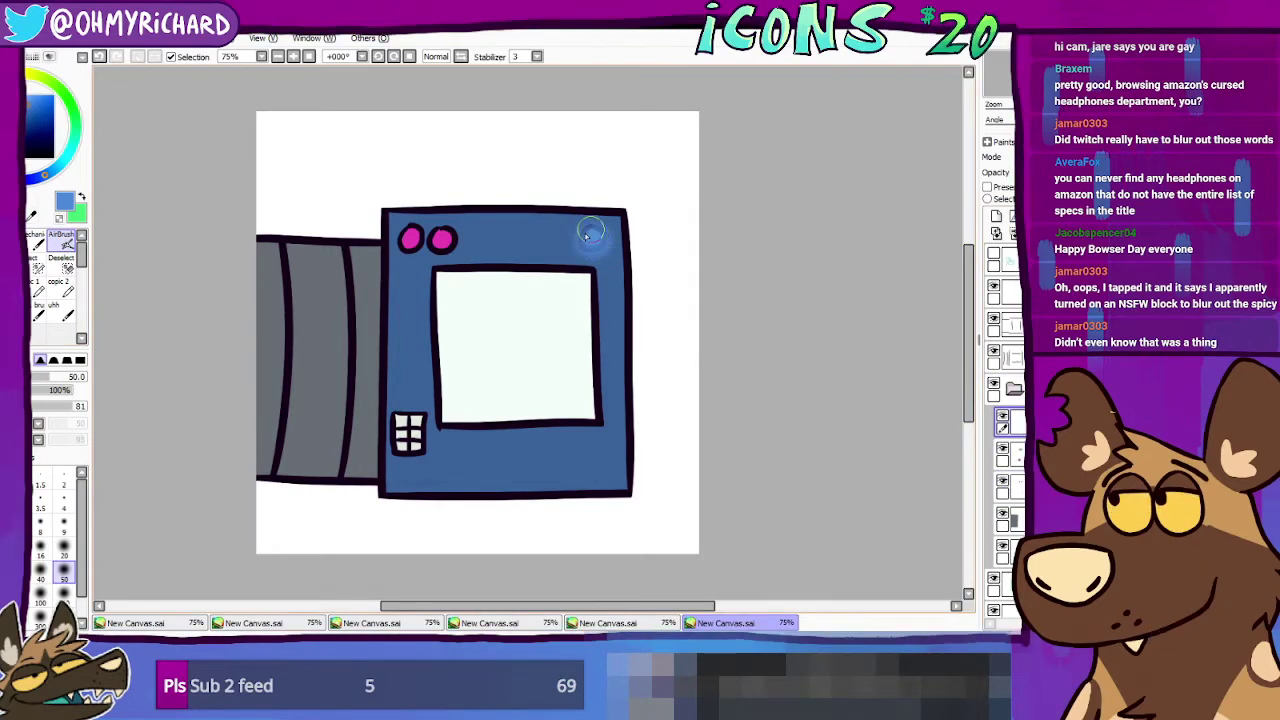
left_click(103, 58)
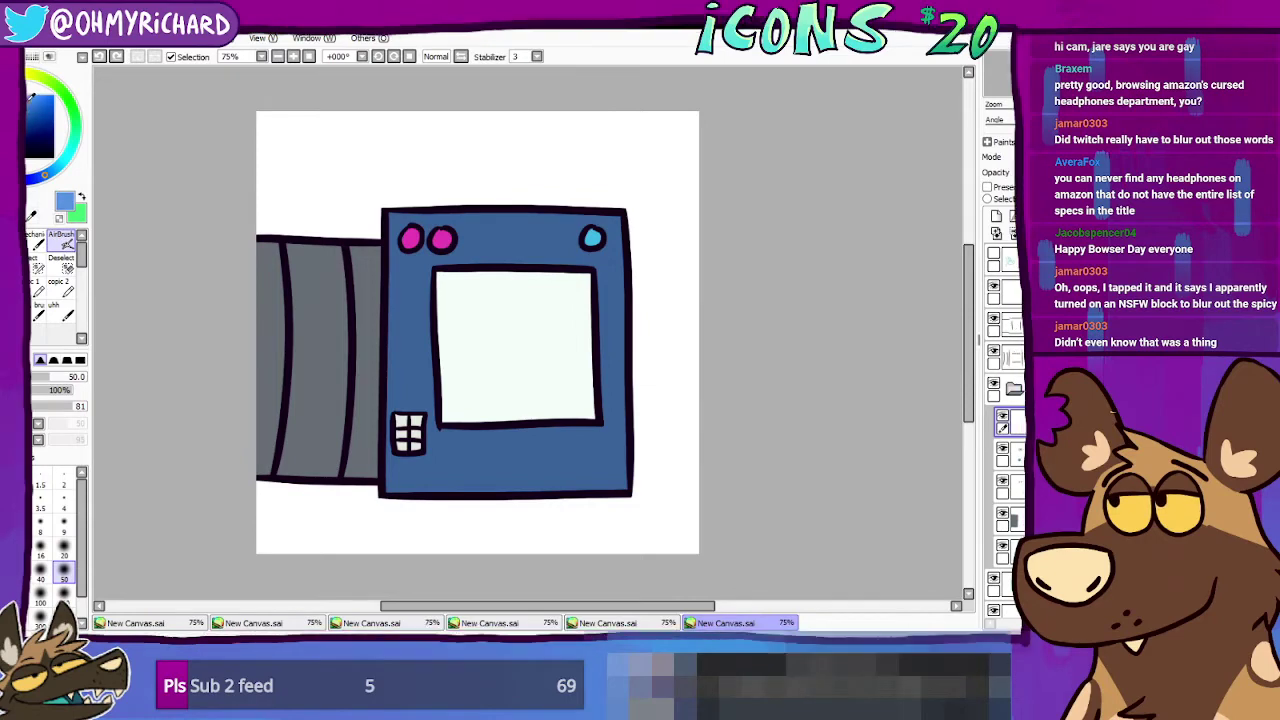
Step: Airbrush a faint cyan glow at size 50 around the single upper-right button, undoing the overly strong strokes
left_click(55, 170)
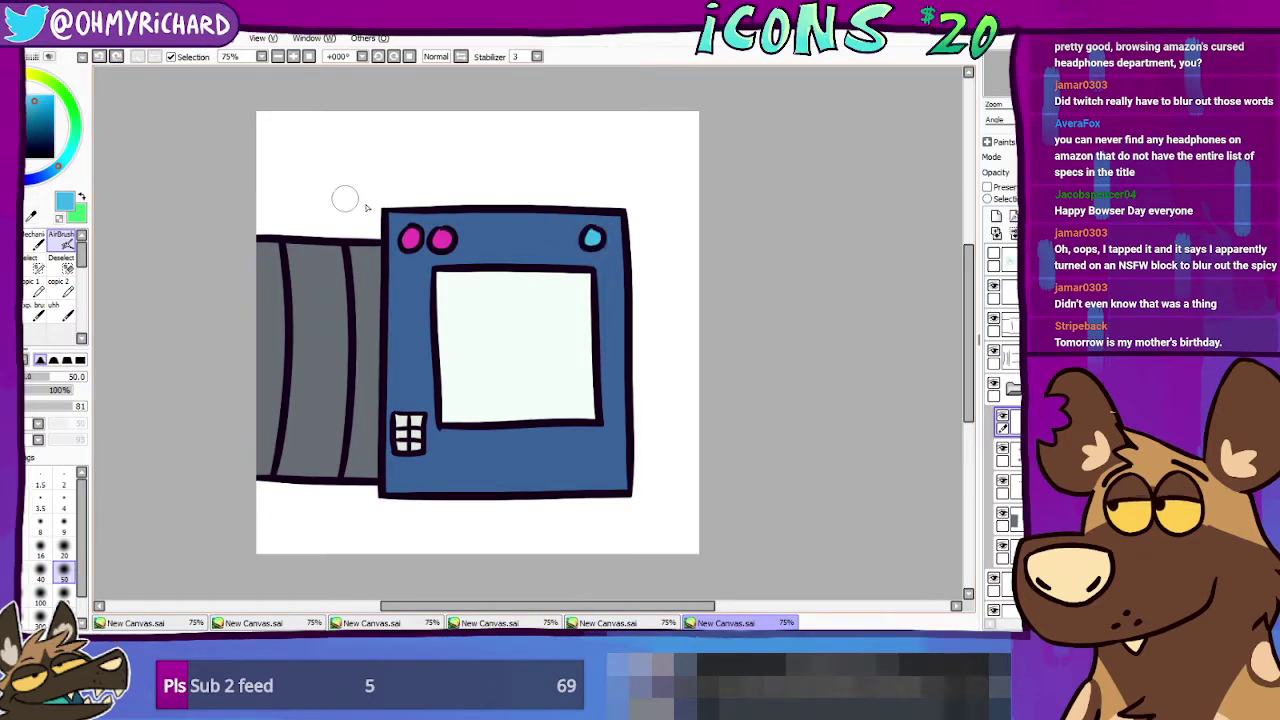
left_click_drag(598, 238, 596, 240)
left_click(594, 238)
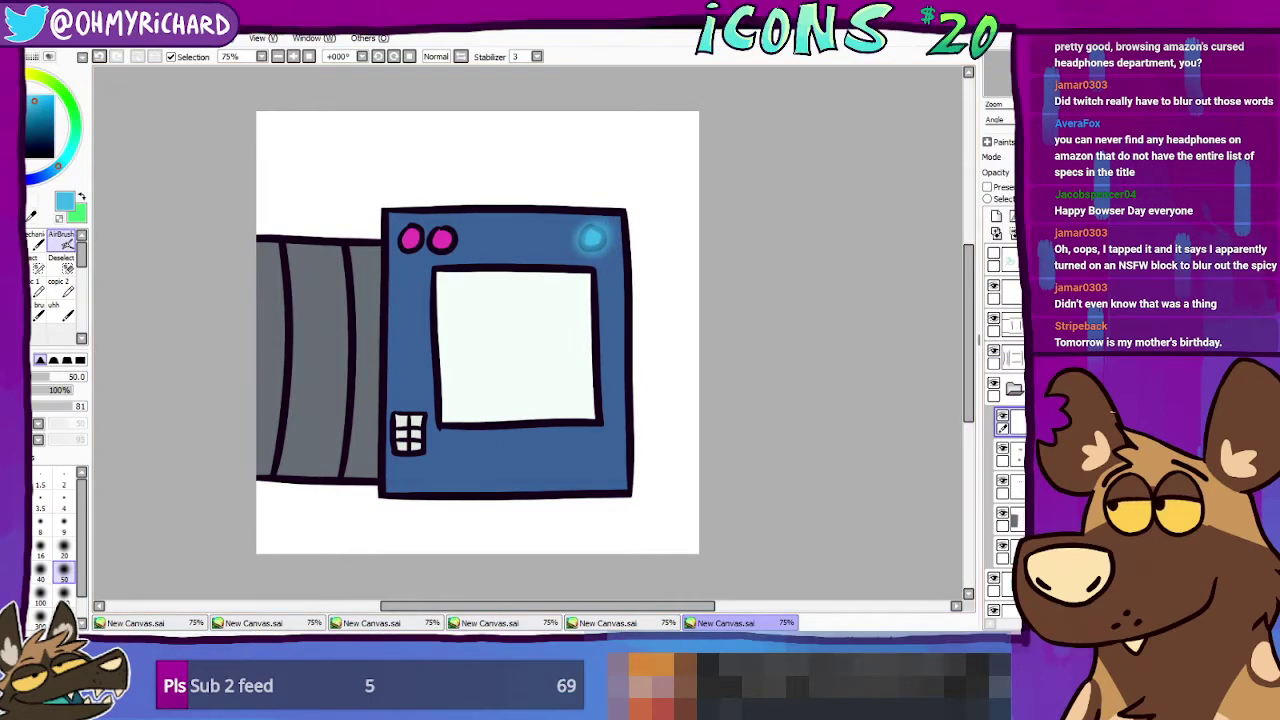
key("ctrl+z")
key("ctrl+z")
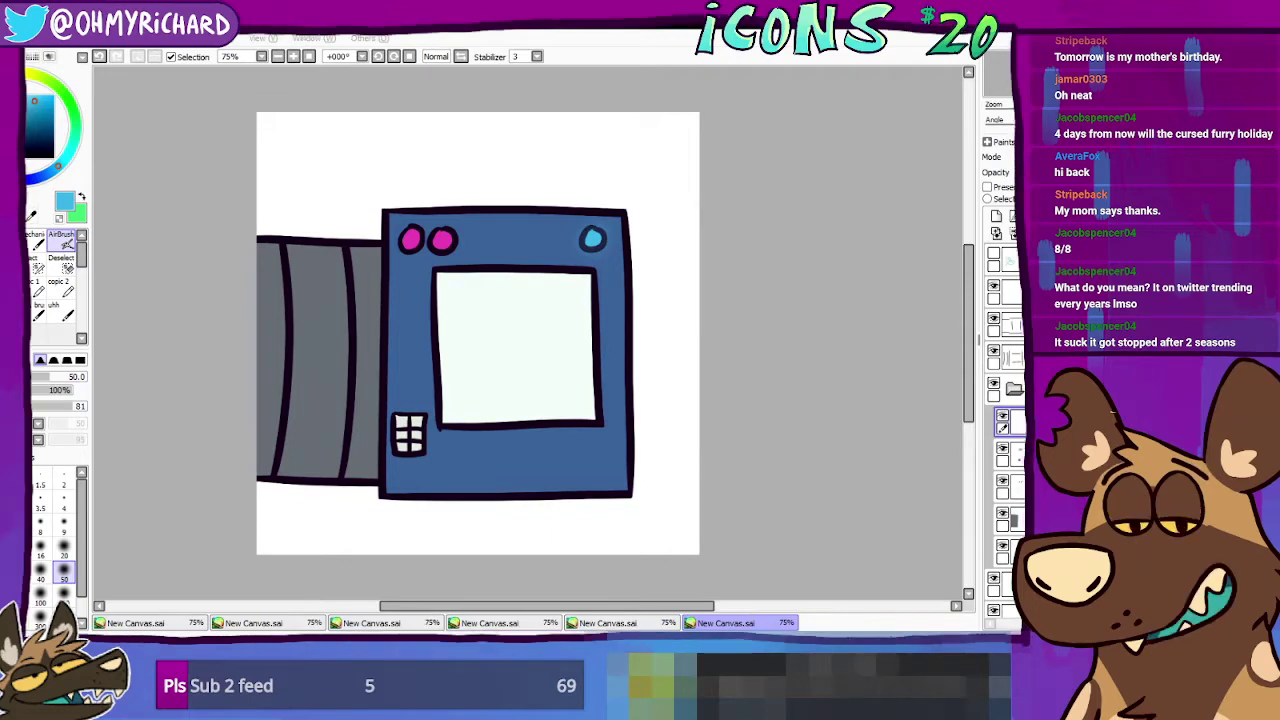
Step: Save the drawing as infernal machine.sai and tint the screen's fill layer a stronger pale green
key("Return")
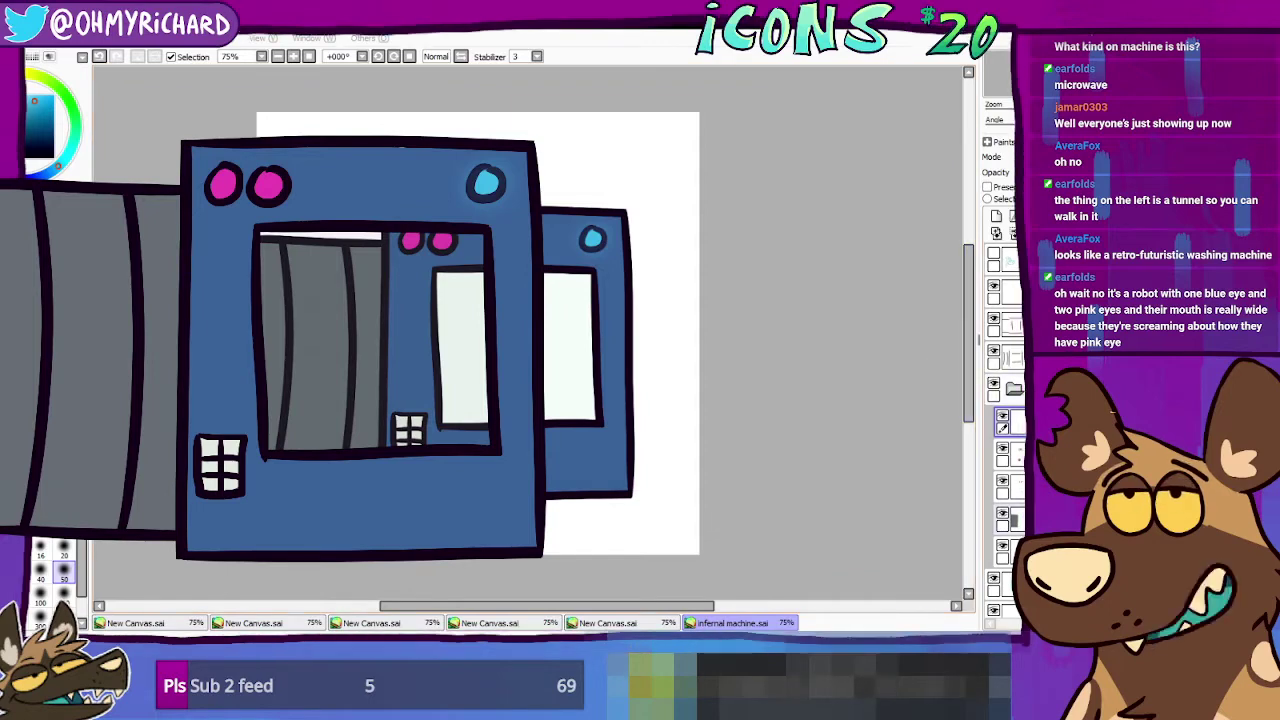
scroll(1003, 568, "down", 2)
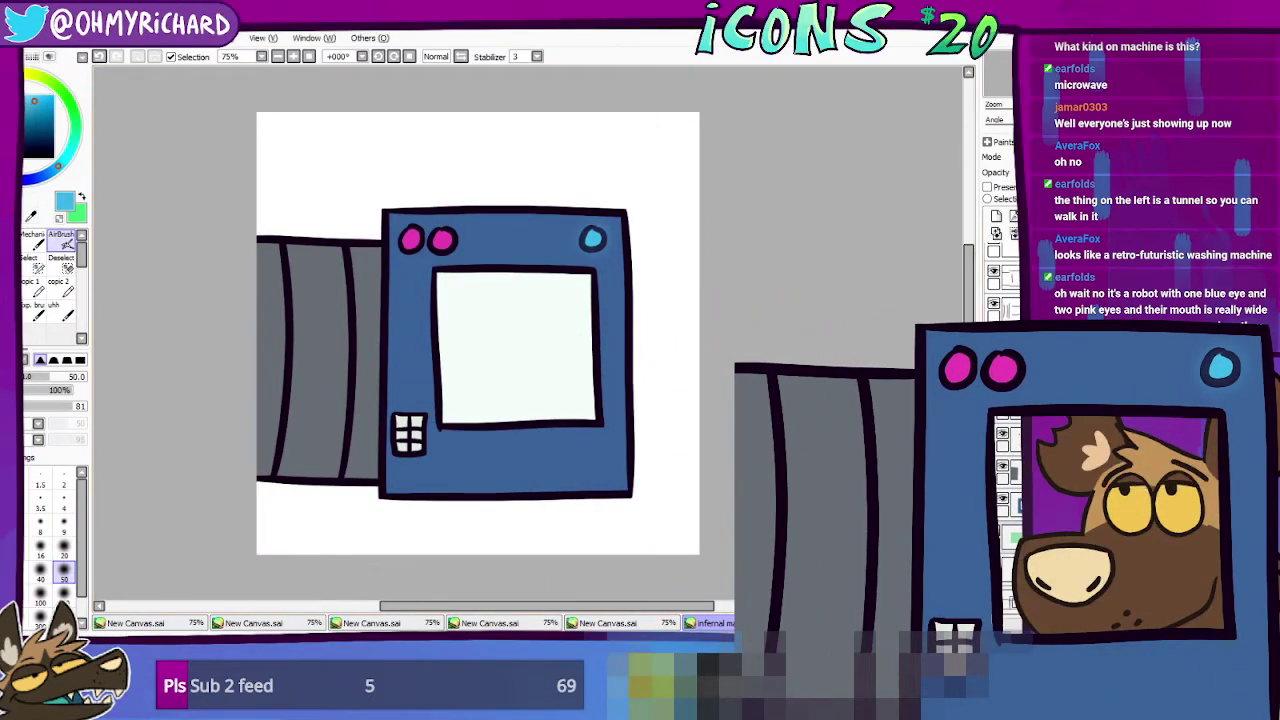
left_click(1010, 537)
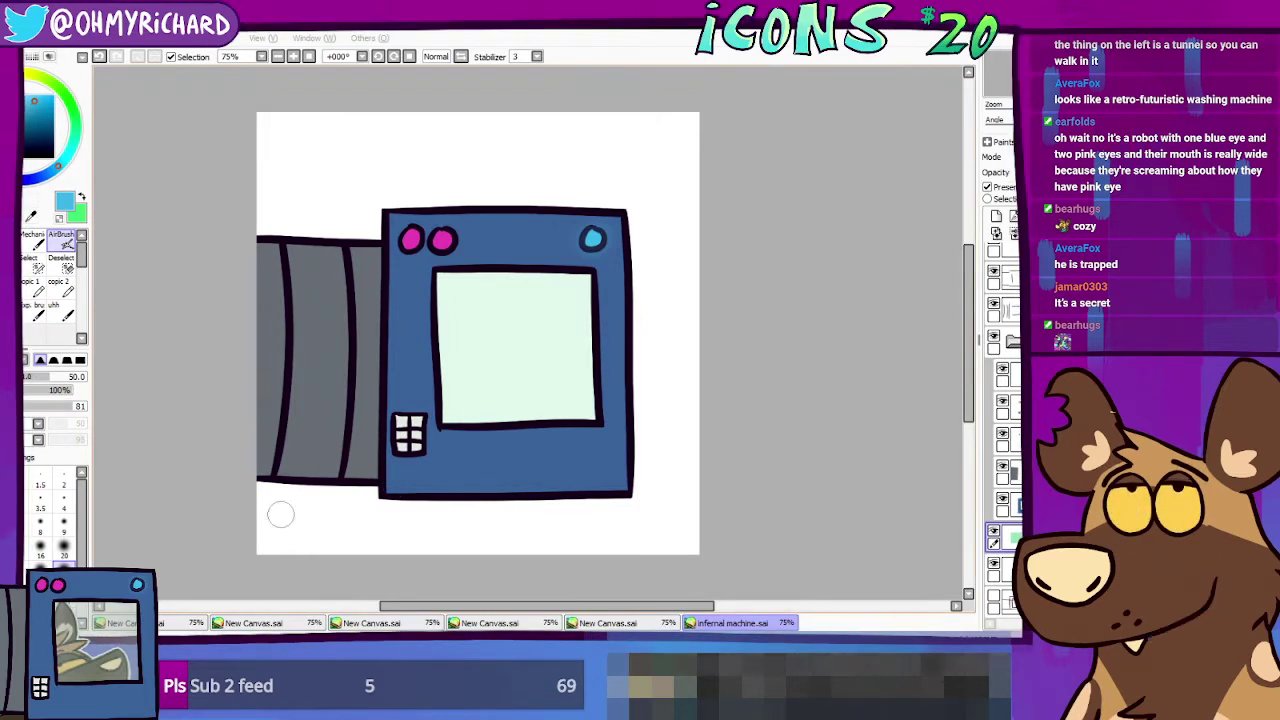
Step: Look through the open character sketch canvases and return to infernal machine.sai
left_click(489, 623)
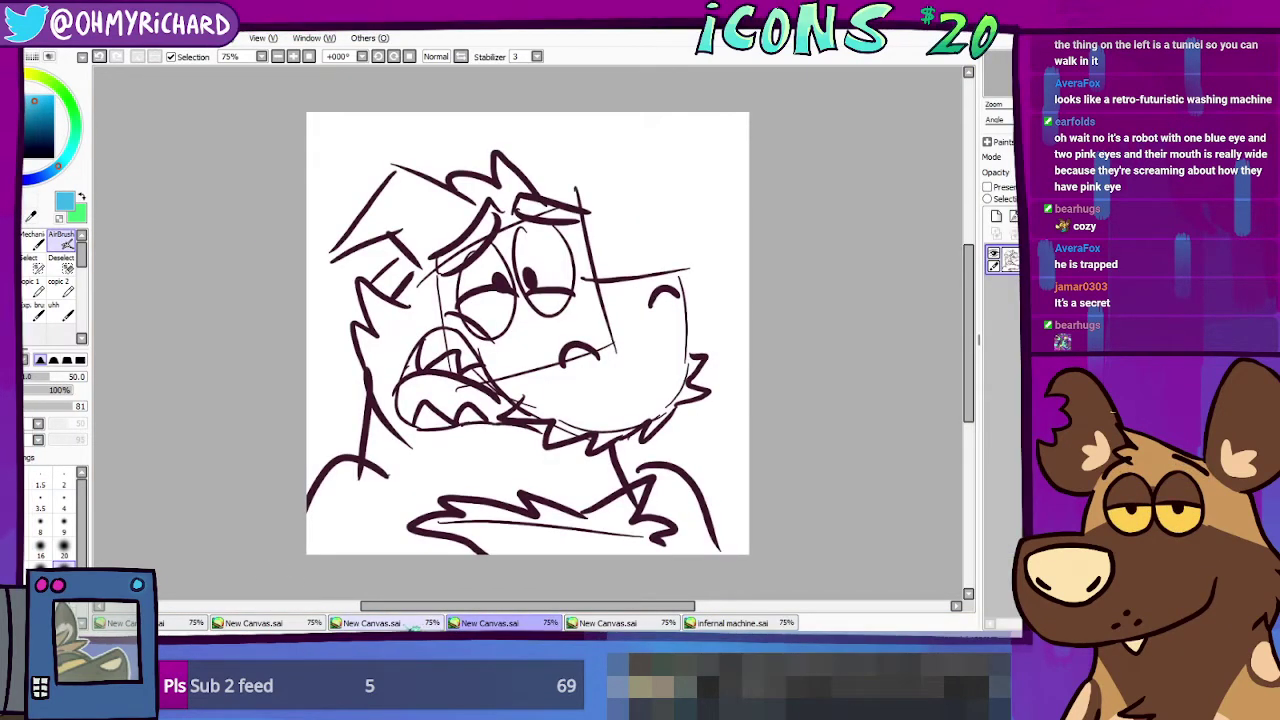
left_click(408, 625)
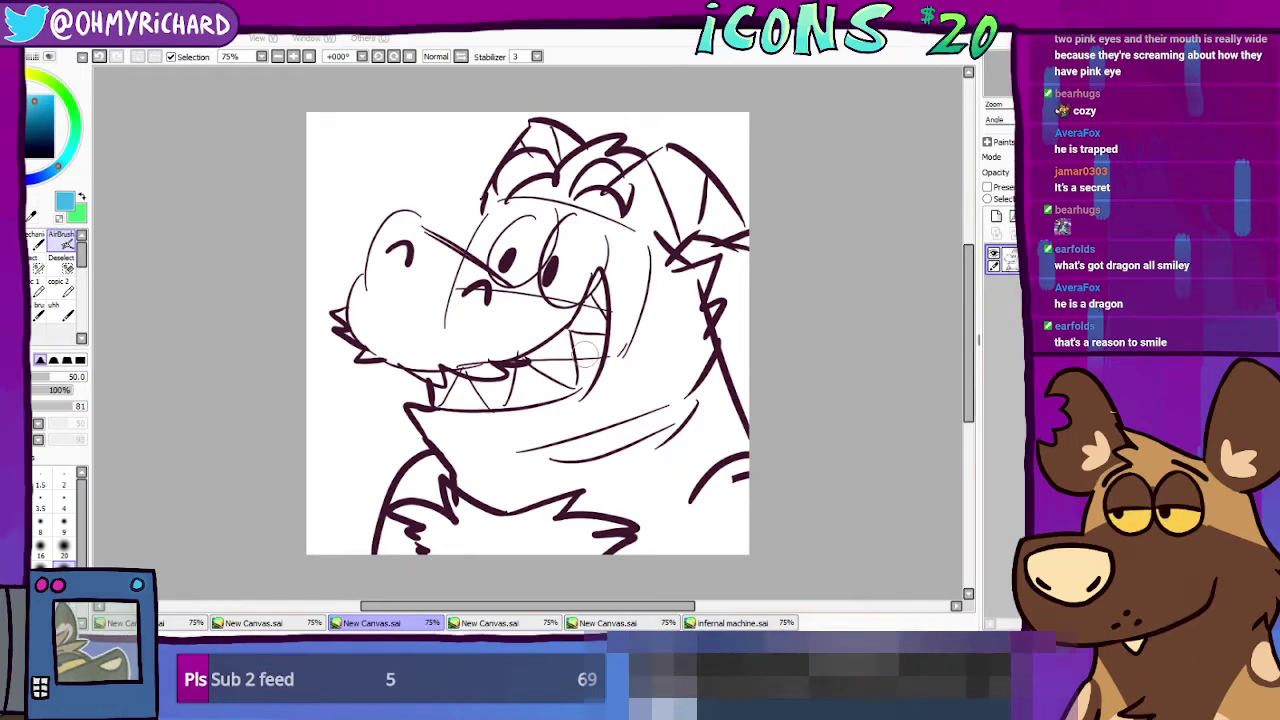
left_click(520, 622)
left_click(660, 622)
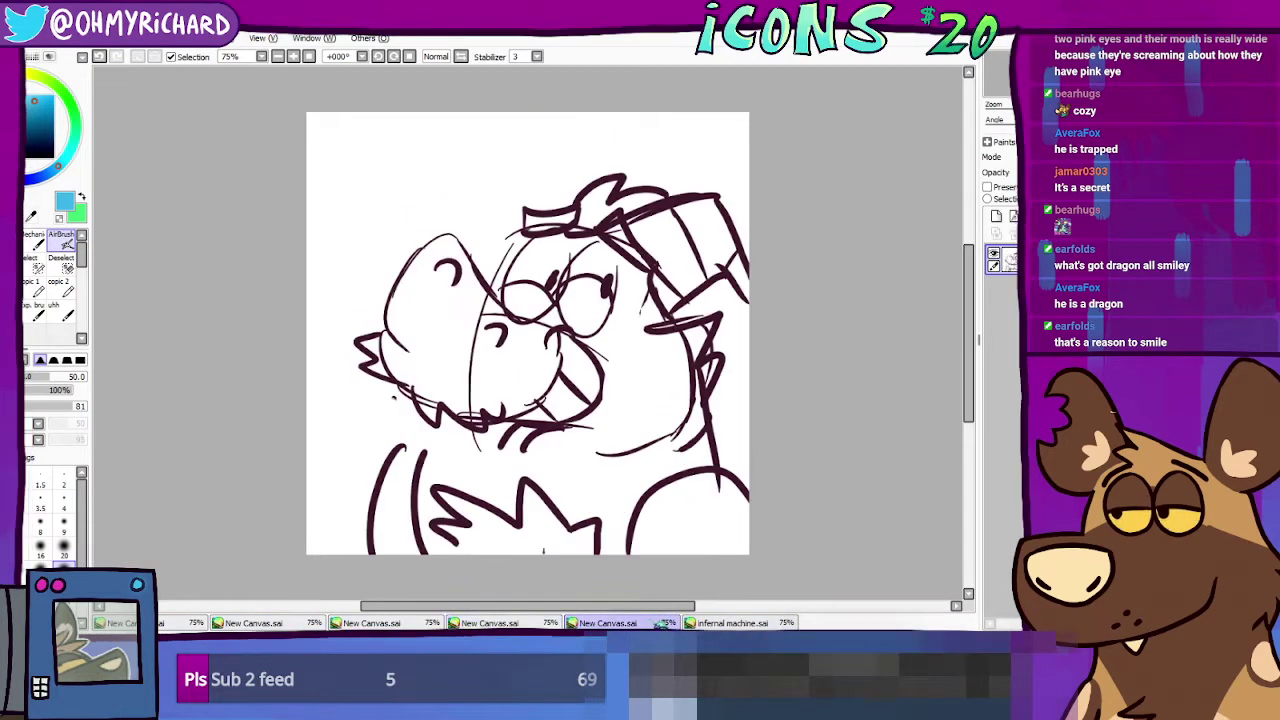
left_click(760, 623)
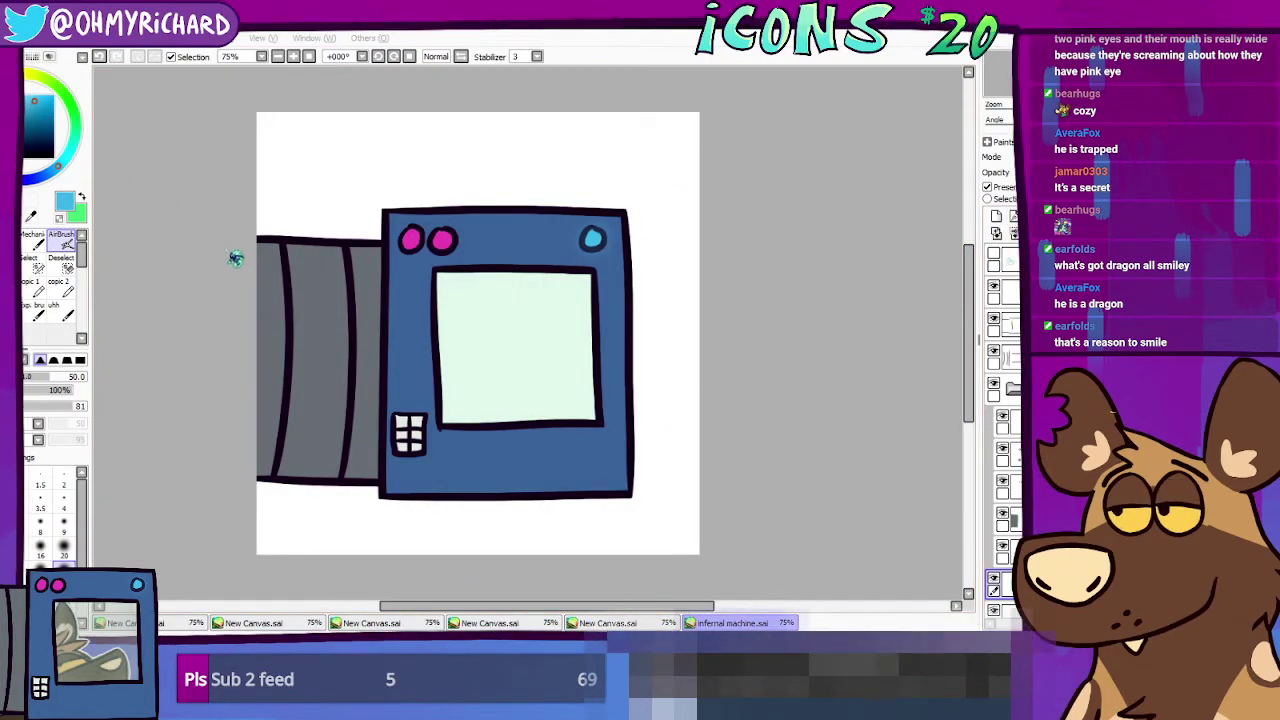
Step: Create a new blank canvas and prepare a hard-edged brush at size 16 in purple
key("ctrl+n")
key("Return")
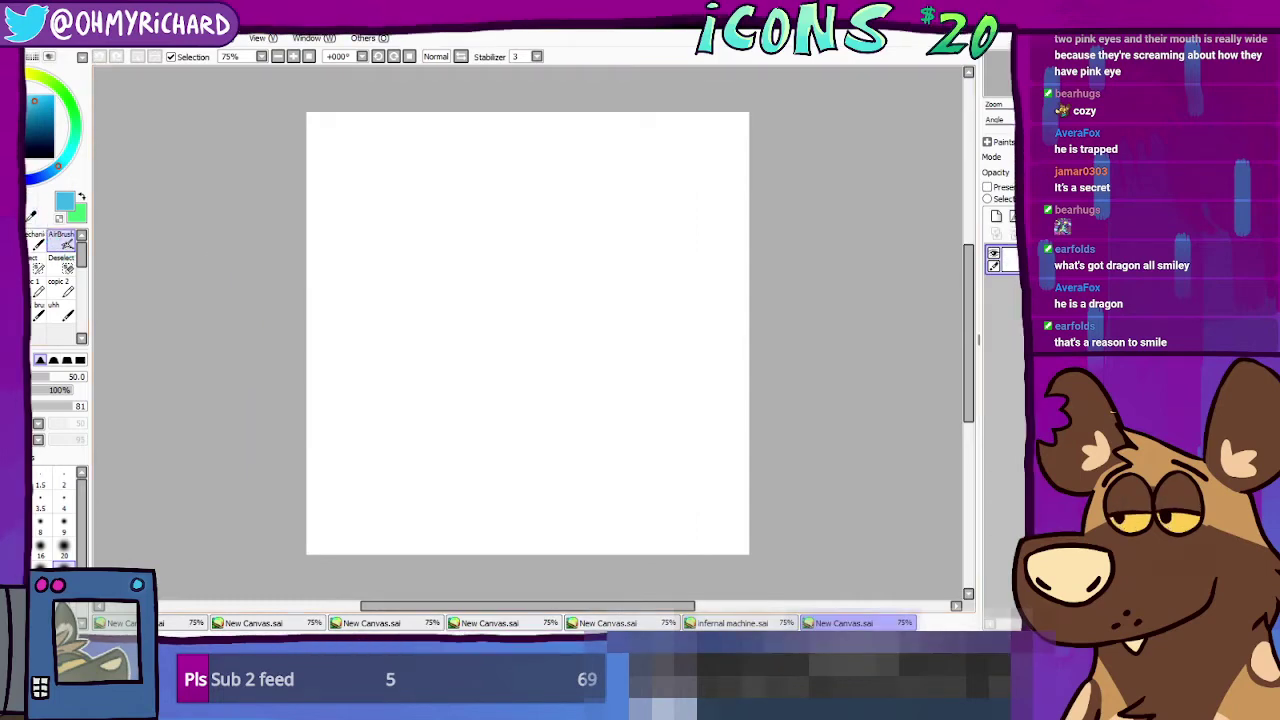
left_click(4, 164)
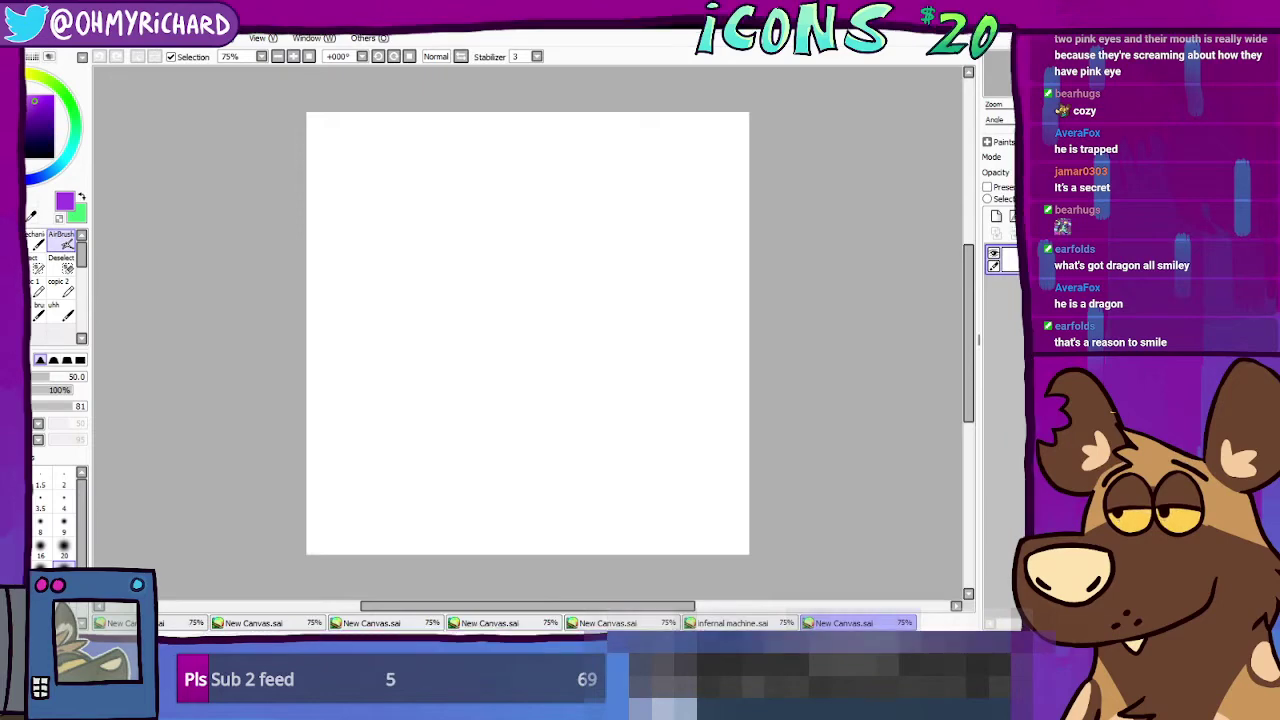
left_click(37, 241)
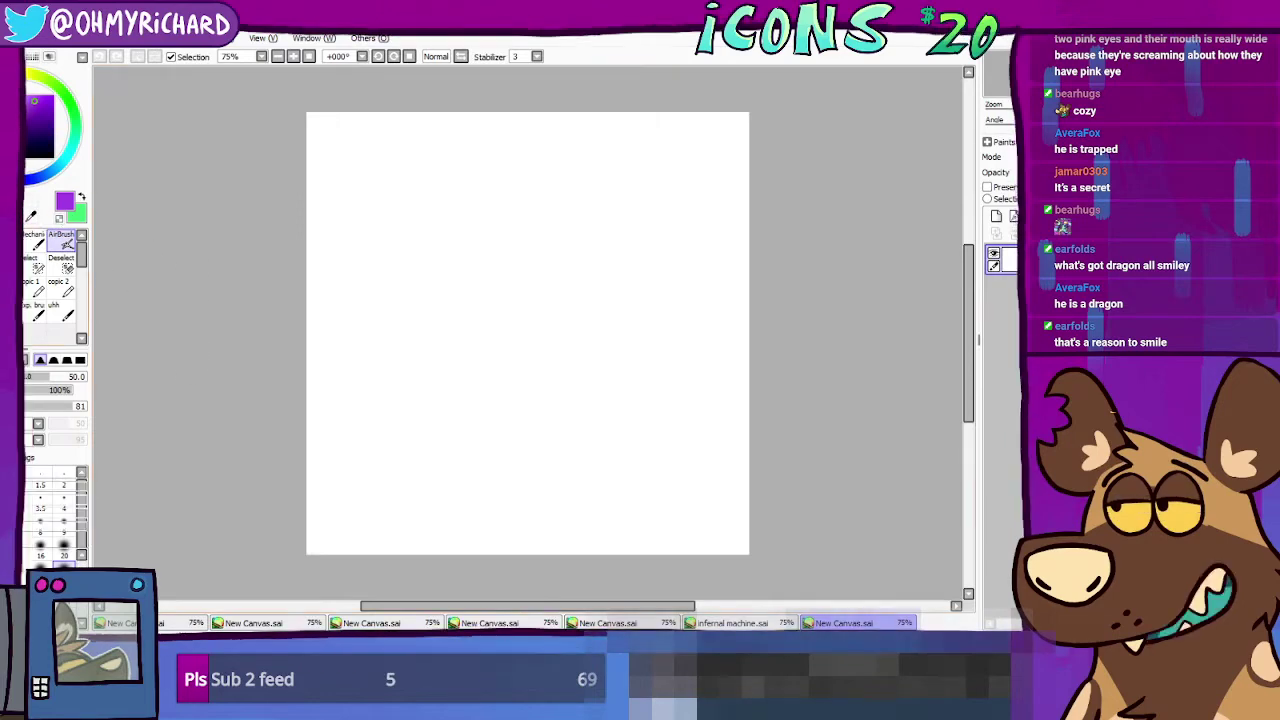
key("[")
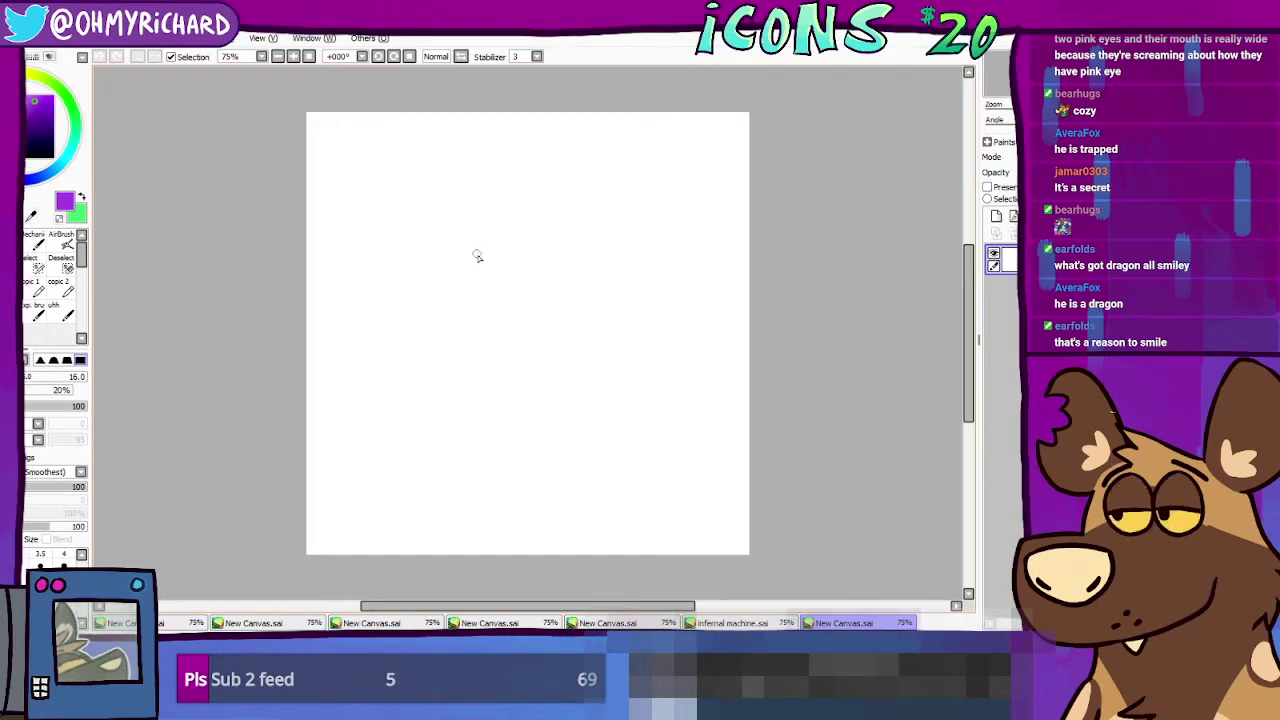
Step: Try drawing a tall purple oval slightly above and left of the canvas centre, and undo it
mouse_move(463, 242)
left_mouse_down()
mouse_move(443, 270)
mouse_move(489, 288)
left_mouse_up()
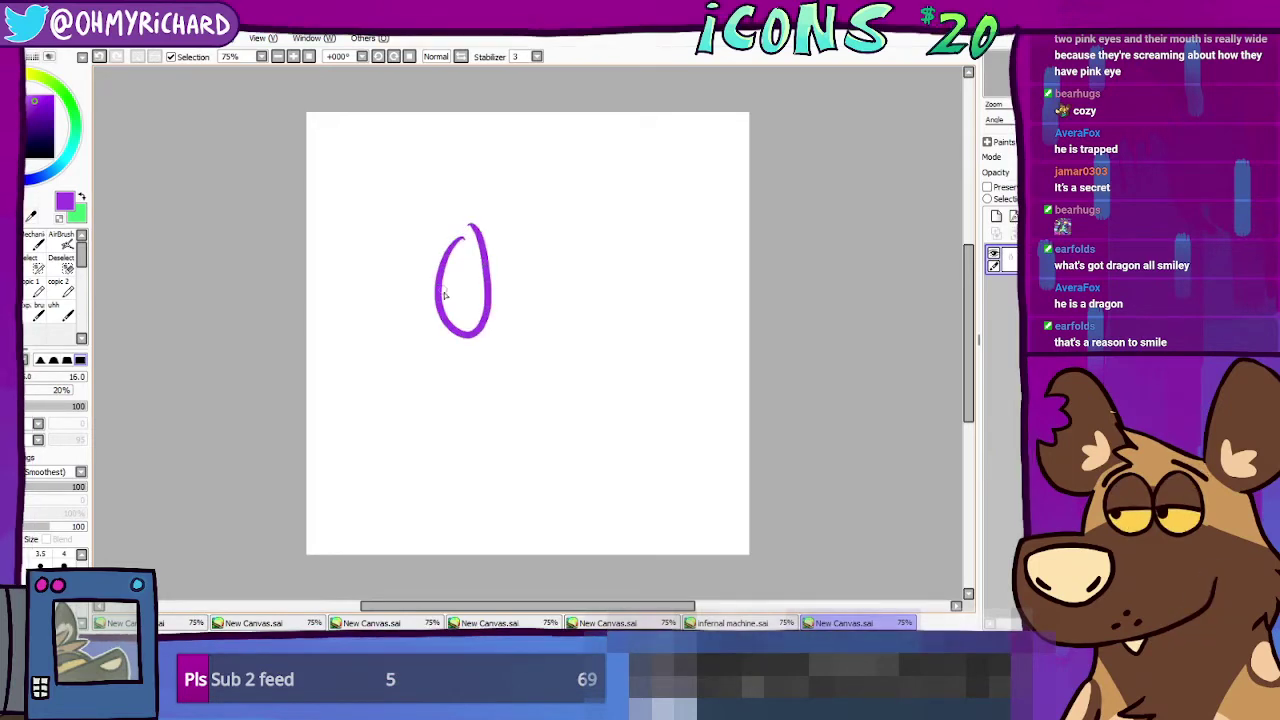
key("ctrl+z")
key("ctrl+z")
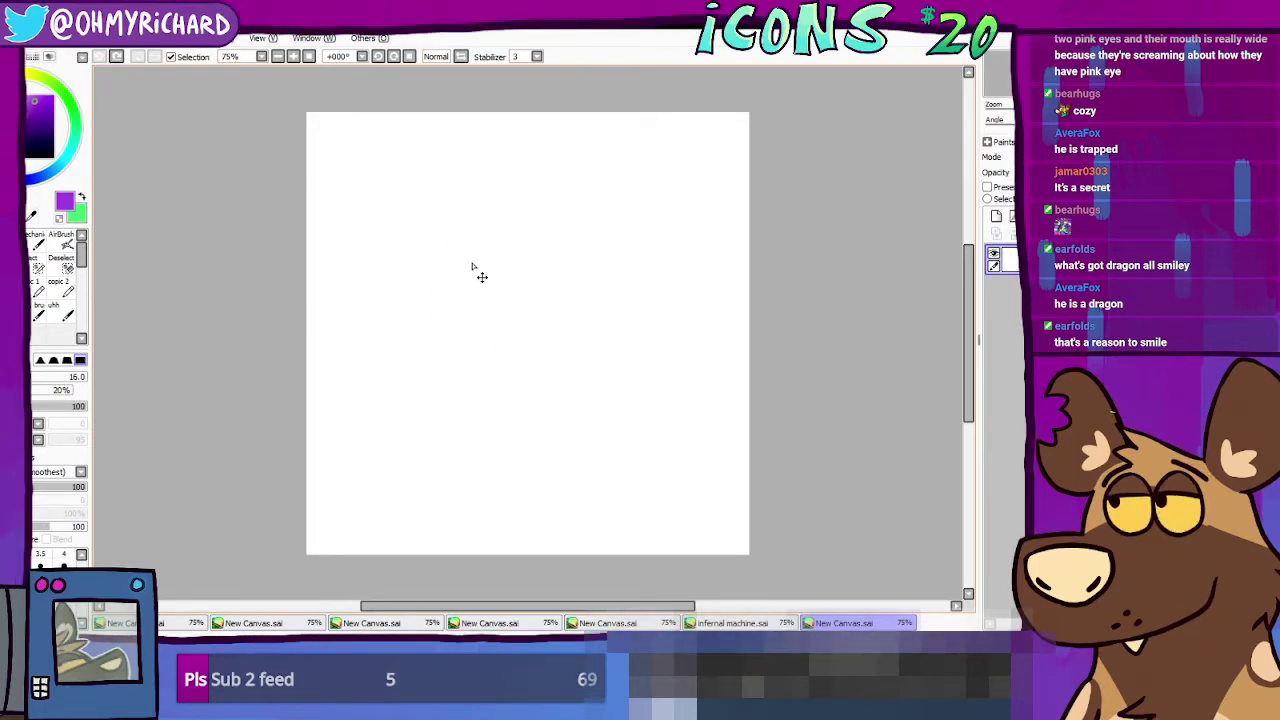
Step: Draw a tall purple oval eye slightly above and left of the canvas centre
left_click_drag(471, 232, 447, 320)
mouse_move(468, 228)
left_mouse_down()
mouse_move(483, 325)
mouse_move(483, 241)
mouse_move(496, 248)
mouse_move(449, 306)
mouse_move(505, 264)
mouse_move(495, 252)
mouse_move(456, 302)
left_mouse_up()
key("ctrl+z")
key("ctrl+z")
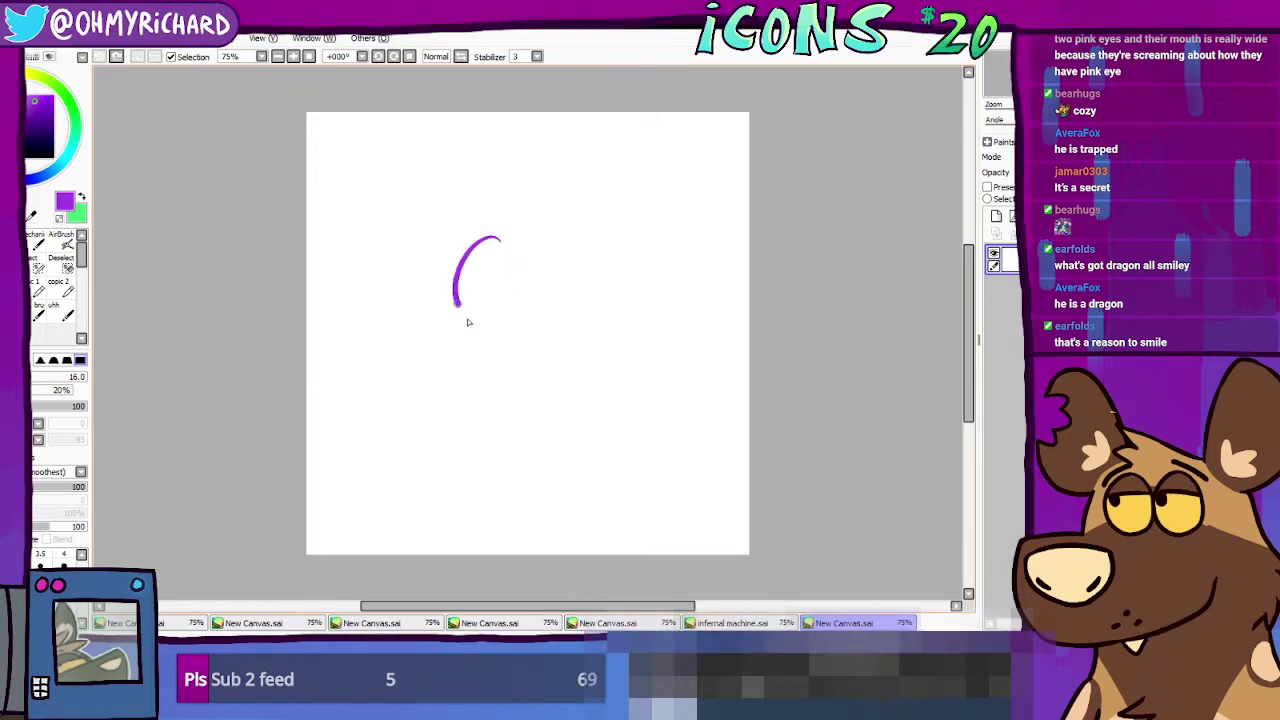
Step: Draw a second, narrower oval eye touching the first one's inner side and add small upright pupils to both eyes
left_click_drag(524, 242, 511, 305)
key("ctrl+z")
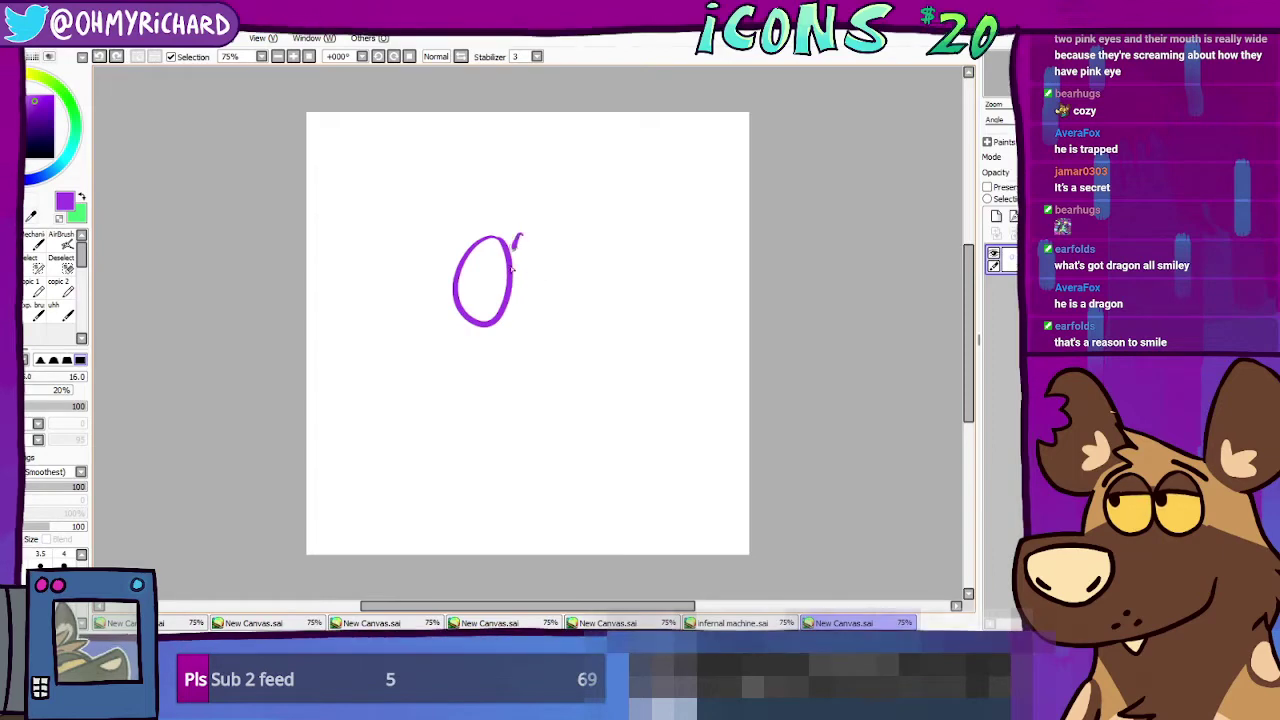
key("ctrl+z")
left_click_drag(525, 238, 526, 242)
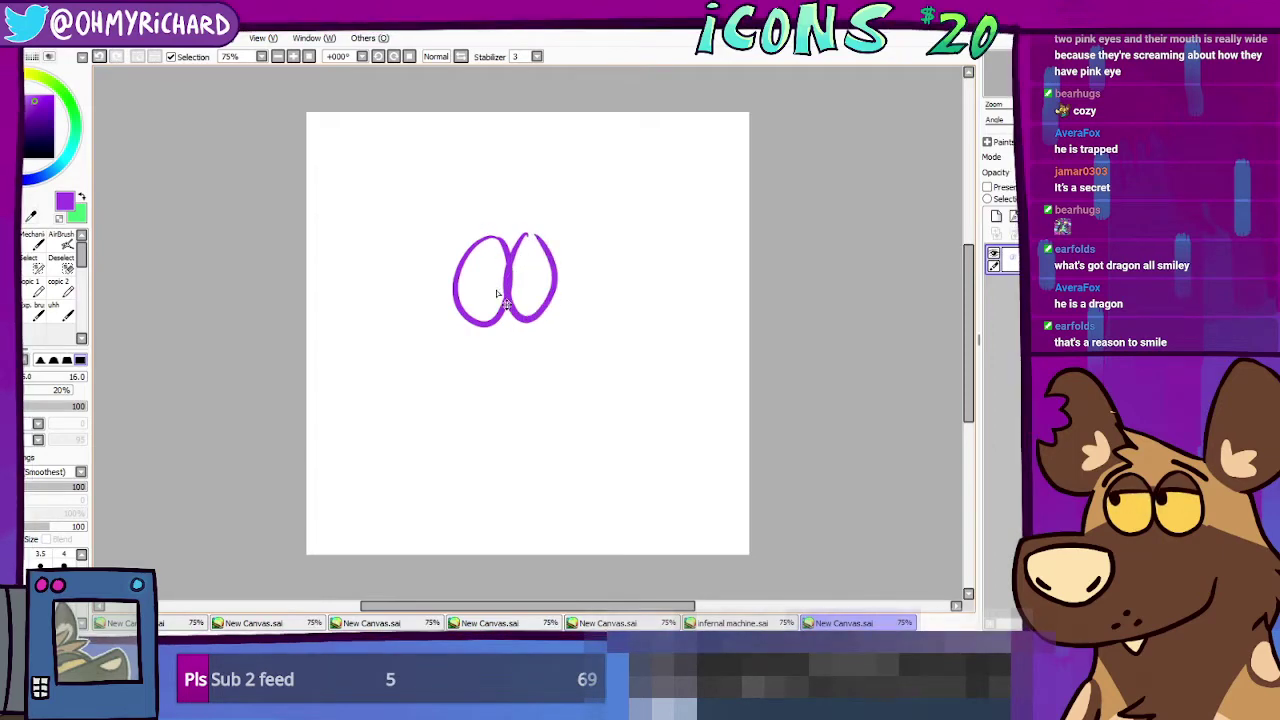
key("ctrl+z")
left_click_drag(512, 240, 546, 307)
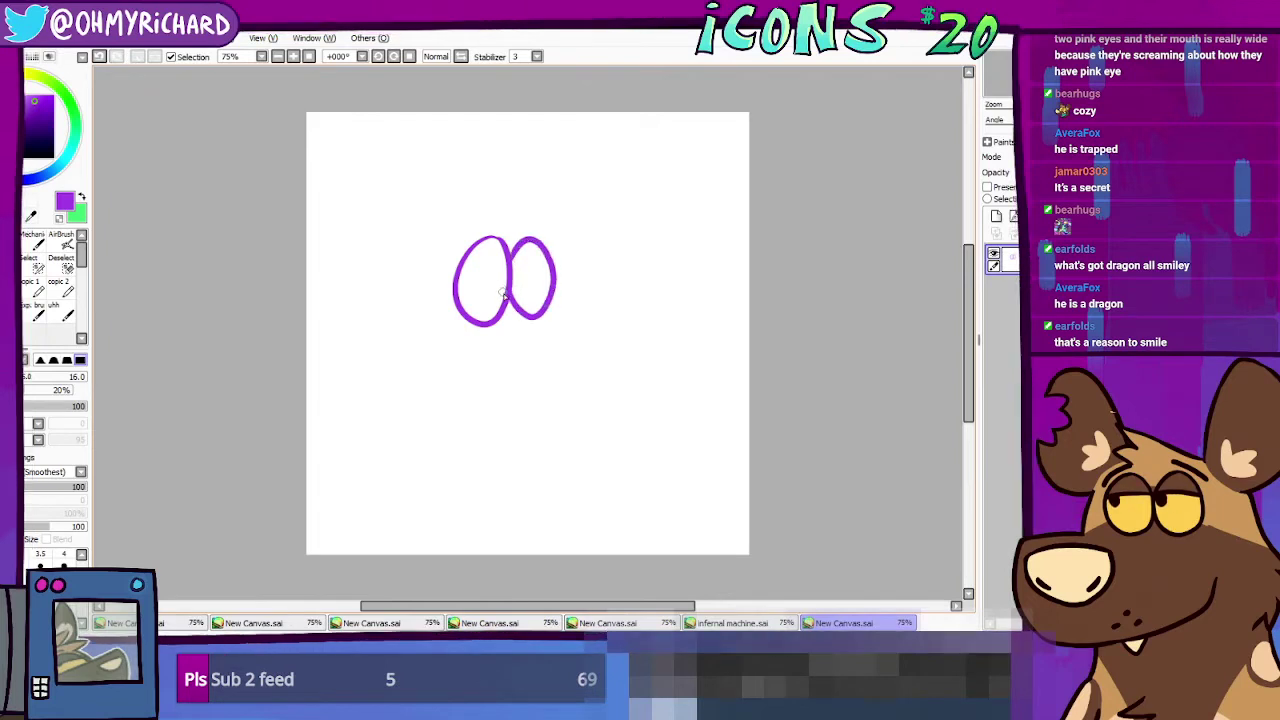
key("ctrl+z")
mouse_move(552, 291)
left_mouse_down()
mouse_move(526, 246)
mouse_move(494, 290)
mouse_move(498, 268)
mouse_move(533, 288)
left_mouse_up()
key("ctrl+z")
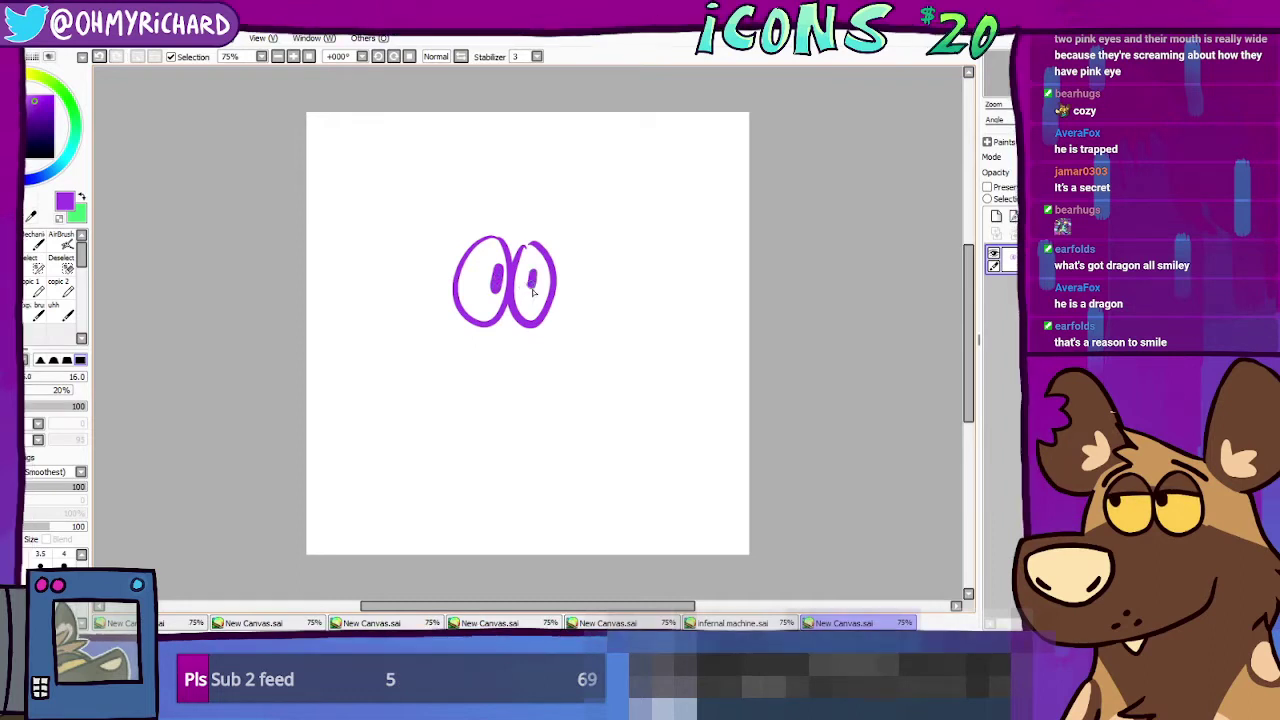
Step: Draw a short single-stroke eyebrow above each eye
mouse_move(472, 238)
left_mouse_down()
mouse_move(506, 224)
mouse_move(475, 220)
left_mouse_up()
key("ctrl+z")
key("ctrl+z")
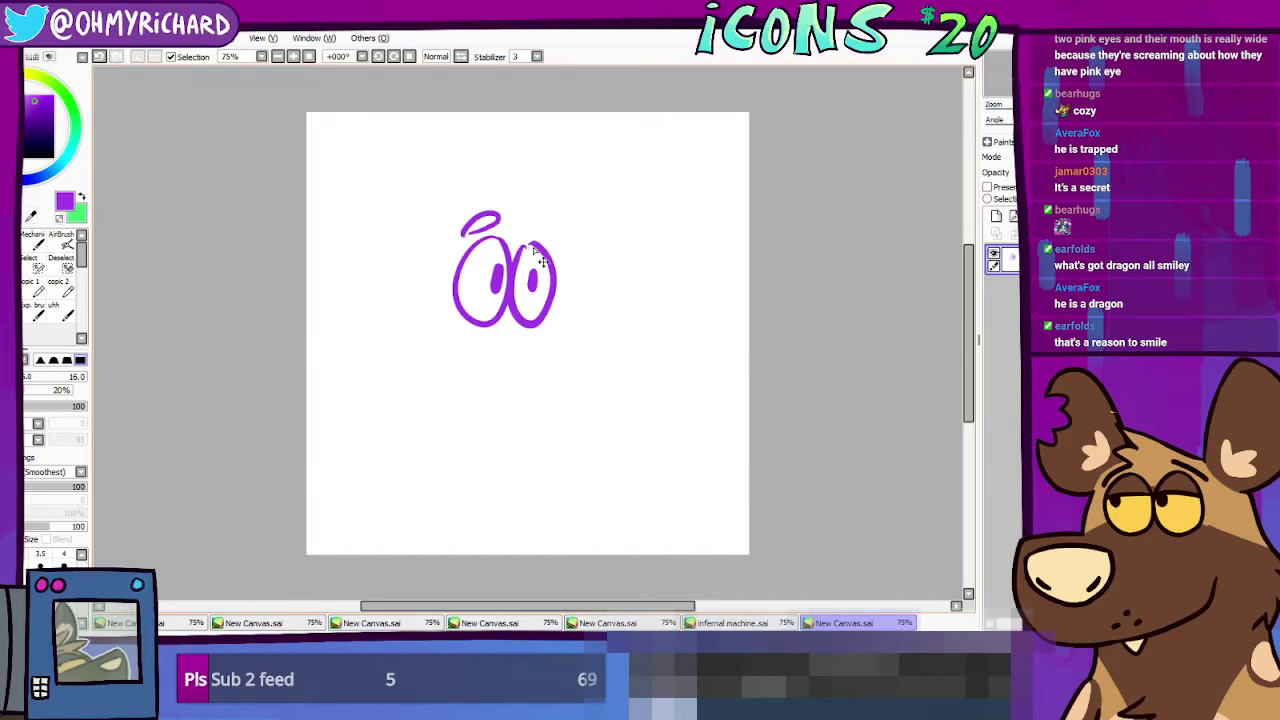
key("ctrl+z")
left_click(478, 224)
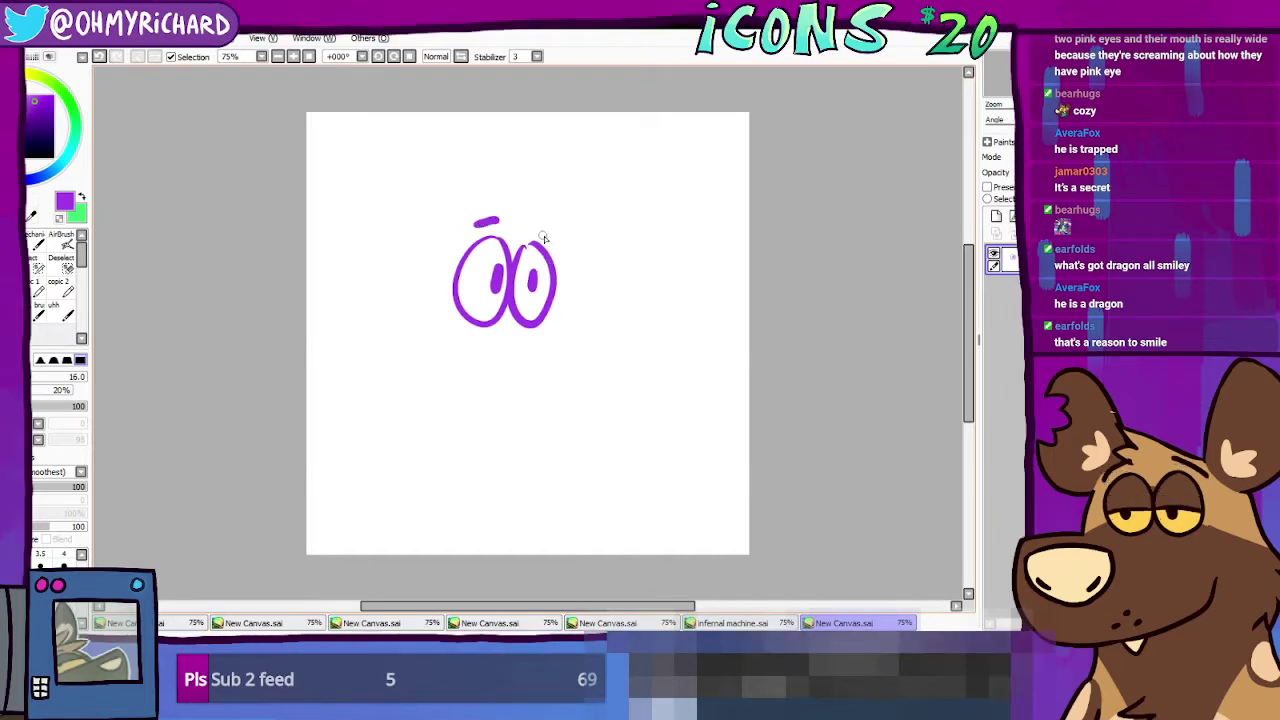
left_click_drag(531, 229, 555, 235)
Step: Draw a long rounded muzzle below the eyes with a slanted oval nose, a smiling mouth corner and pointed teeth along it
left_click_drag(549, 308, 624, 295)
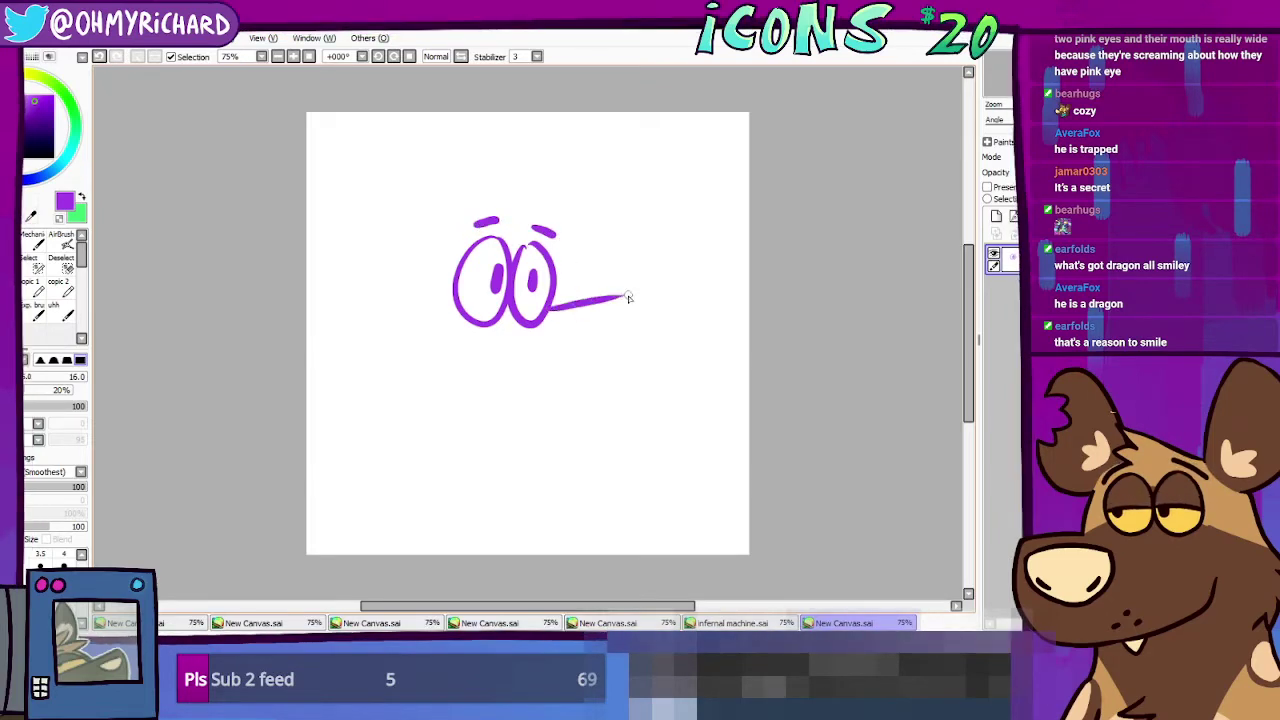
left_click_drag(552, 313, 626, 322)
key("ctrl+z")
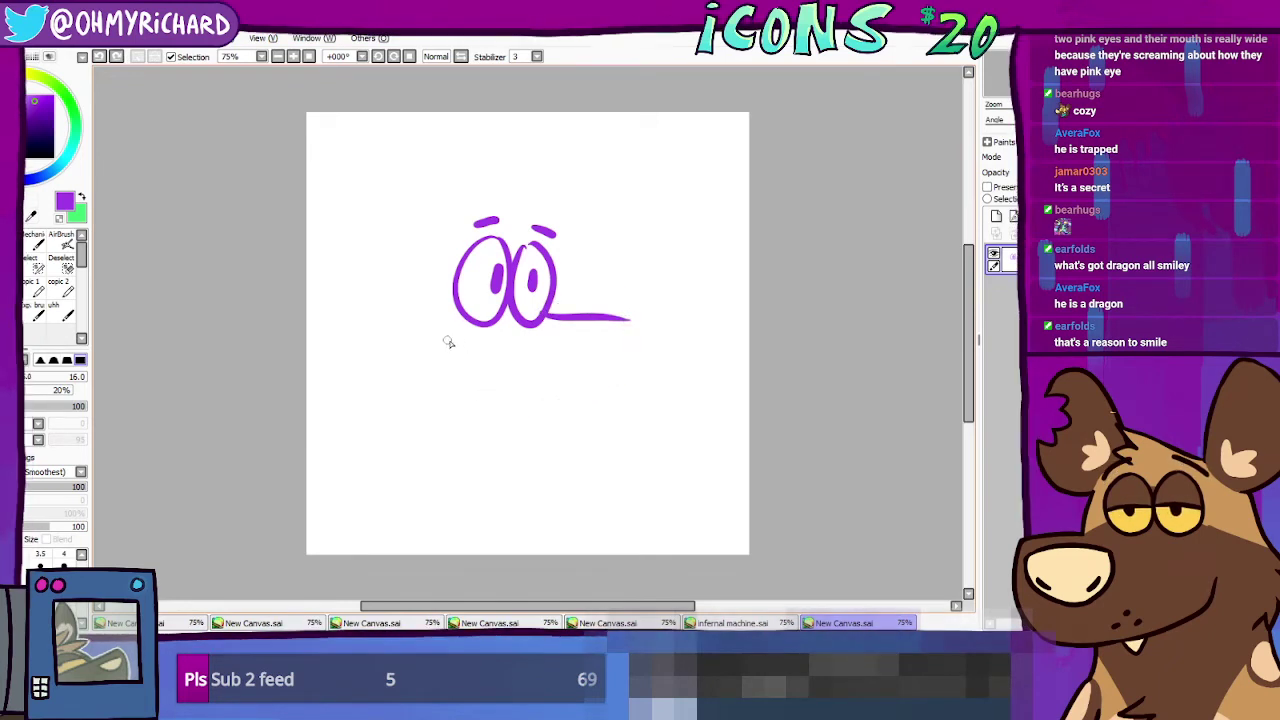
key("ctrl+z")
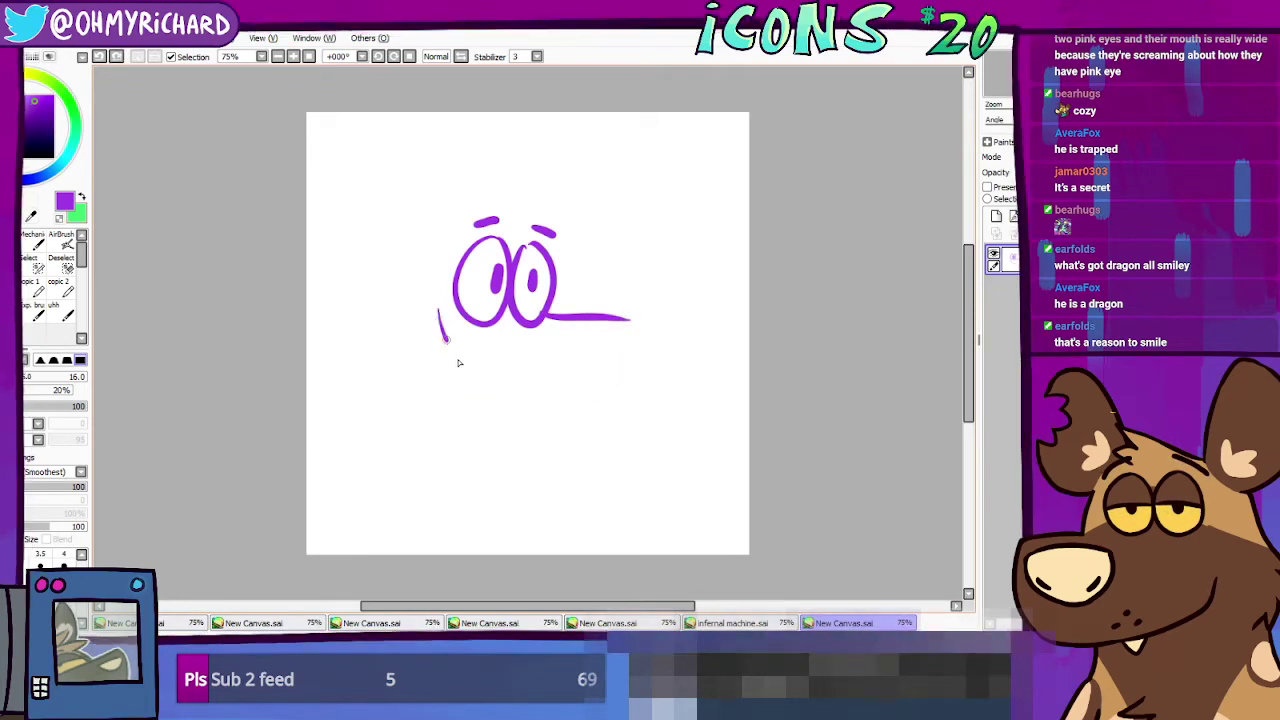
mouse_move(440, 316)
left_mouse_down()
mouse_move(624, 356)
mouse_move(597, 331)
mouse_move(557, 348)
left_mouse_up()
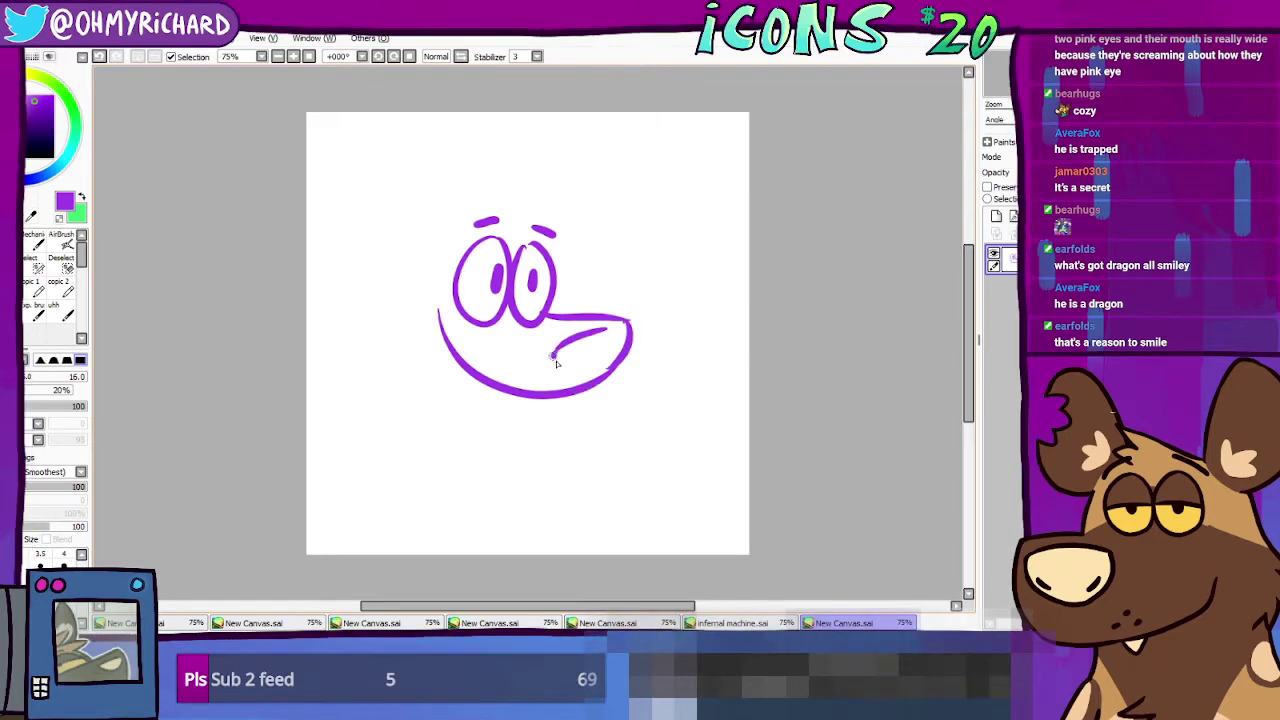
key("ctrl+z")
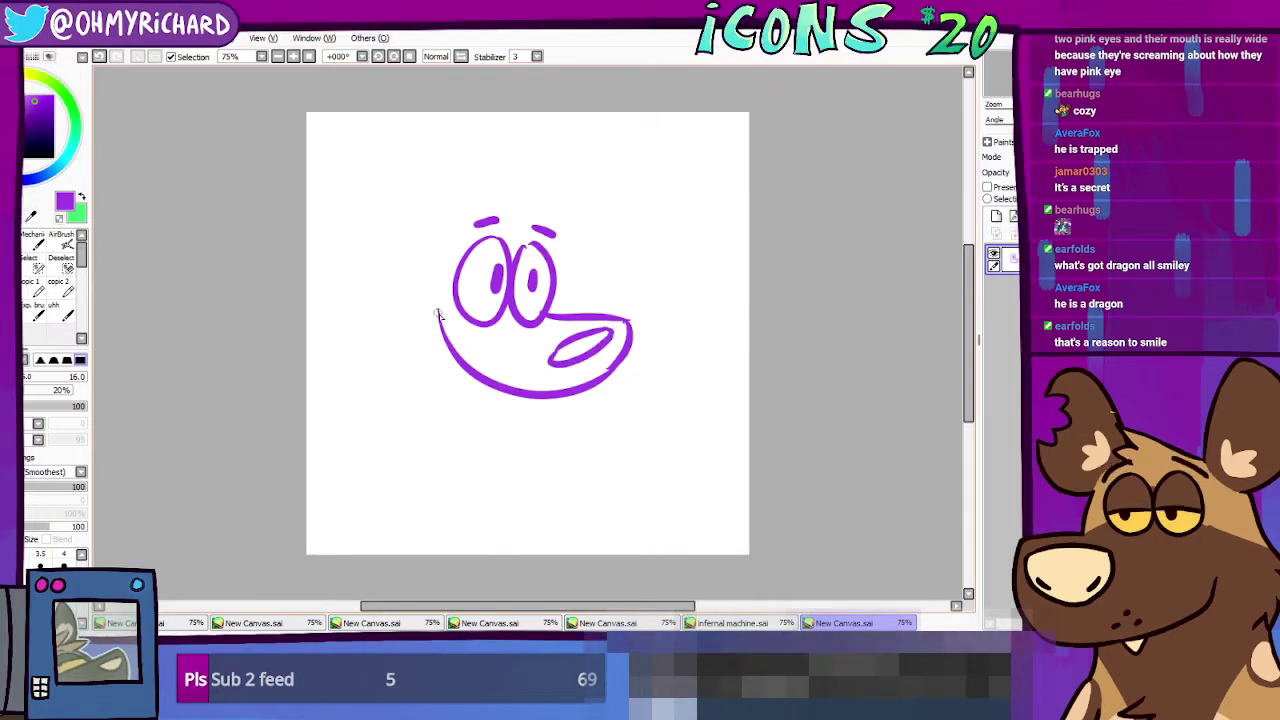
mouse_move(440, 312)
left_mouse_down()
mouse_move(430, 307)
mouse_move(441, 358)
left_mouse_up()
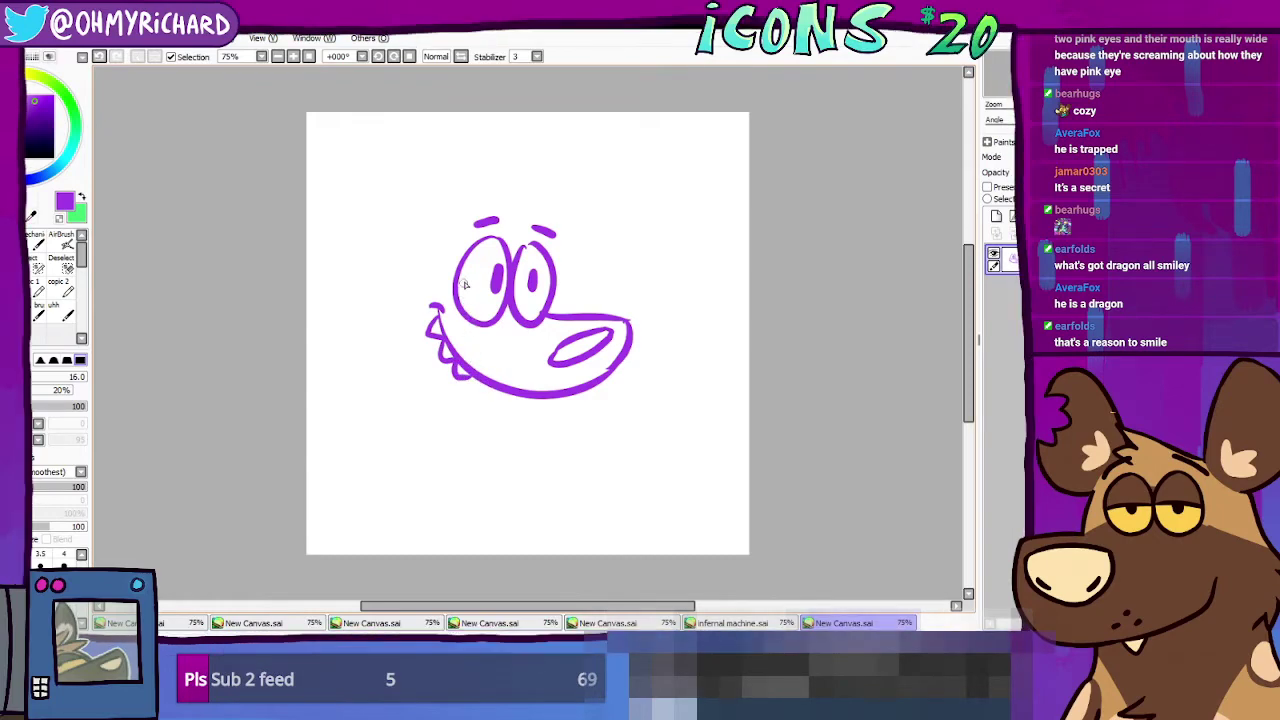
Step: Draw jagged cheek fur running into the back of the neck and a curved throat line below the muzzle
mouse_move(420, 278)
left_mouse_down()
mouse_move(394, 284)
mouse_move(396, 338)
left_mouse_up()
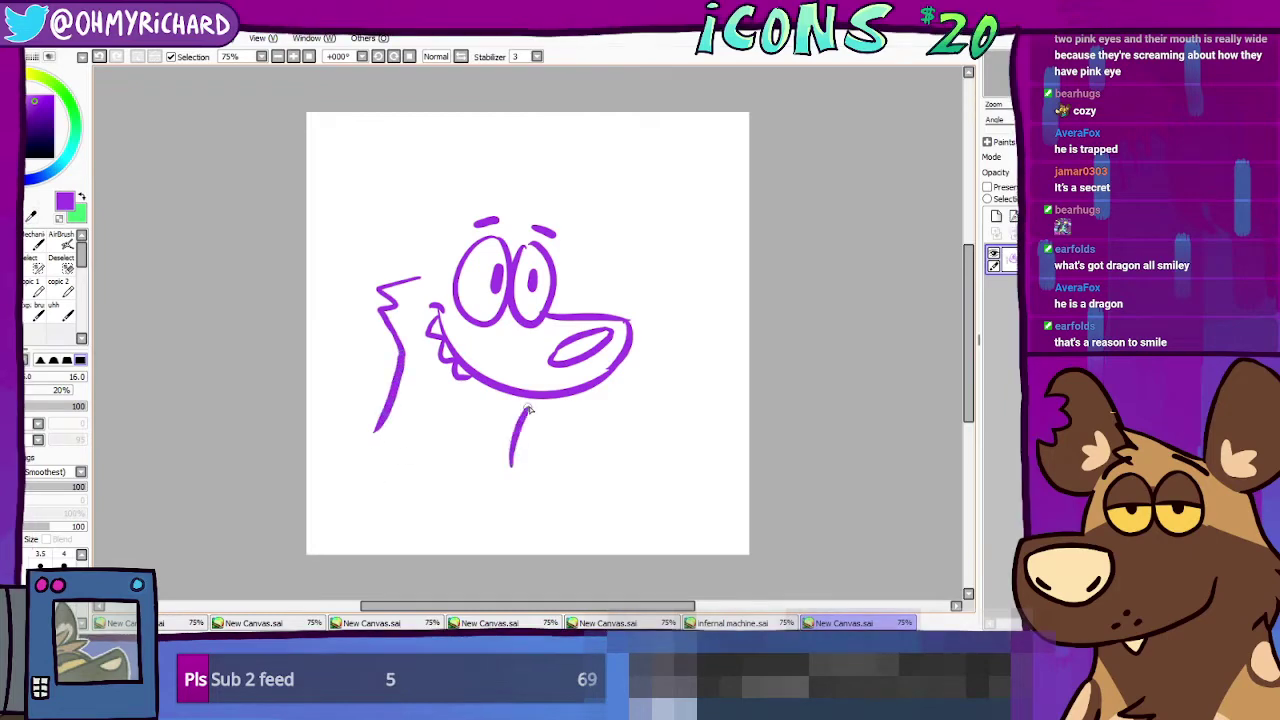
key("ctrl+z")
mouse_move(522, 402)
left_mouse_down()
mouse_move(491, 443)
mouse_move(480, 487)
mouse_move(499, 460)
left_mouse_up()
key("ctrl+z")
key("ctrl+z")
key("ctrl+z")
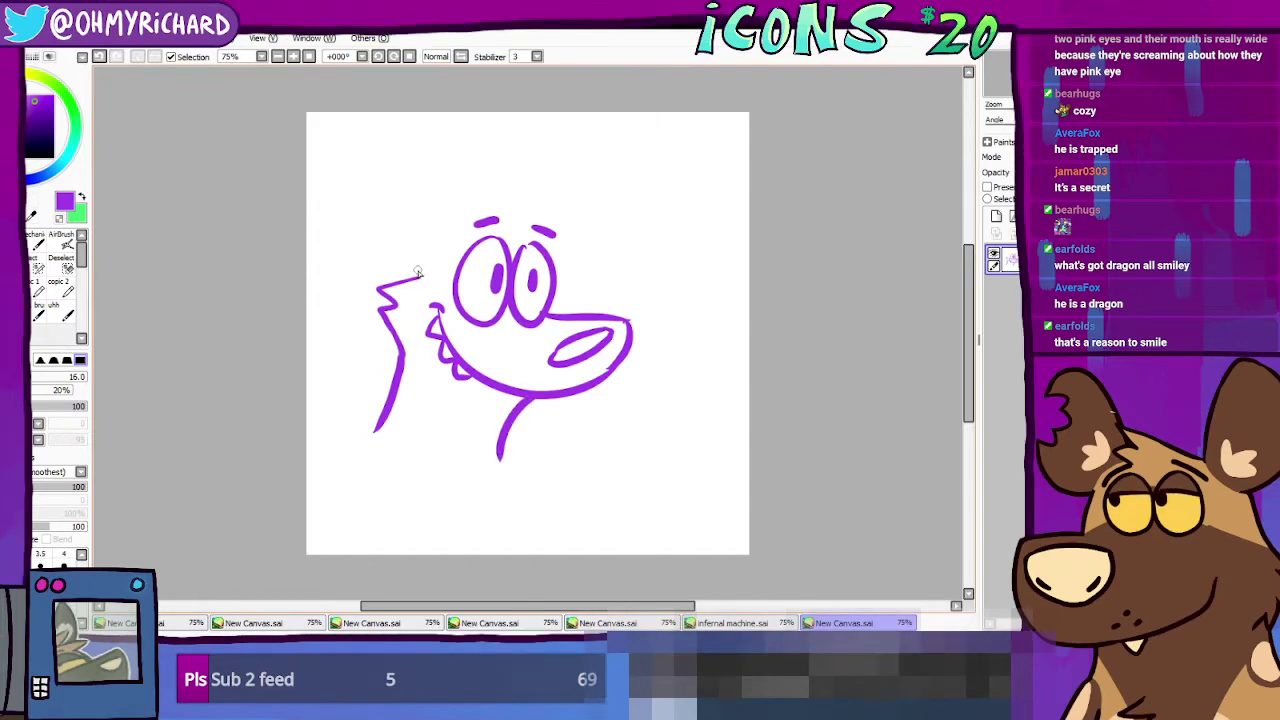
Step: Try drawing a pointed ear above the eyes, and undo it
left_click_drag(418, 277, 427, 250)
key("ctrl+z")
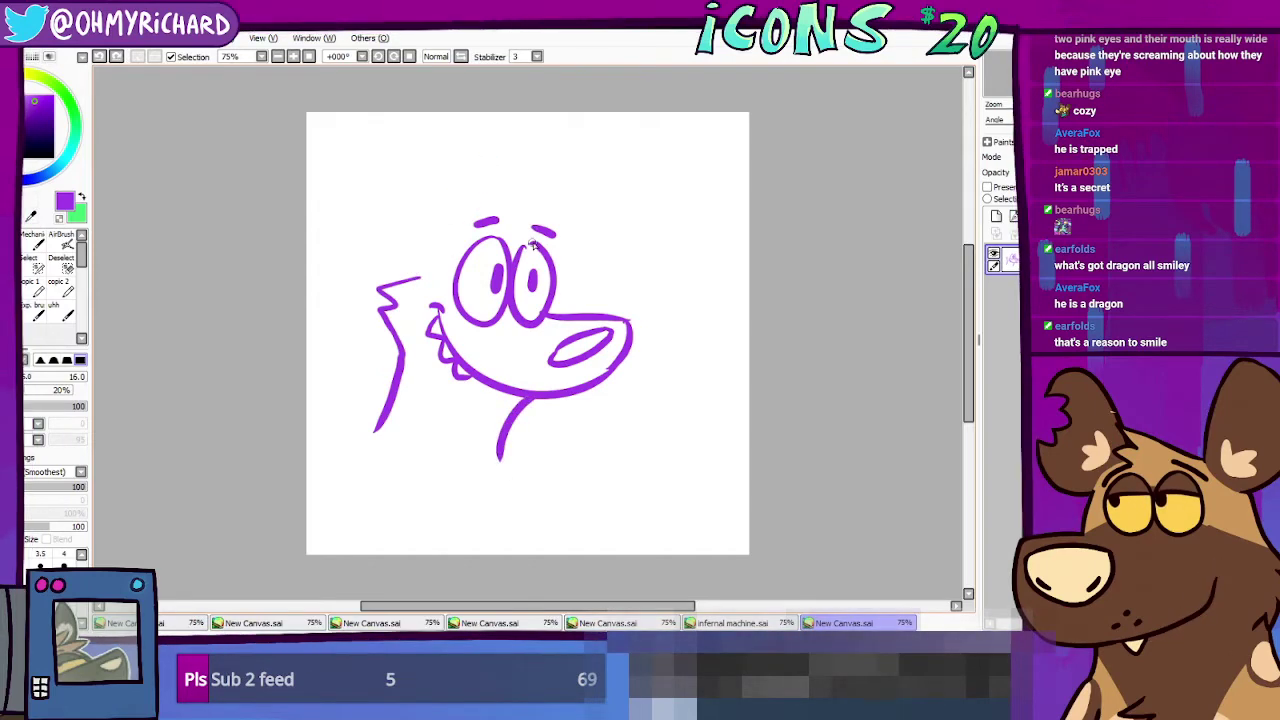
mouse_move(548, 236)
left_mouse_down()
mouse_move(491, 191)
mouse_move(442, 183)
mouse_move(455, 236)
left_mouse_up()
key("ctrl+z")
left_click_drag(535, 240, 438, 173)
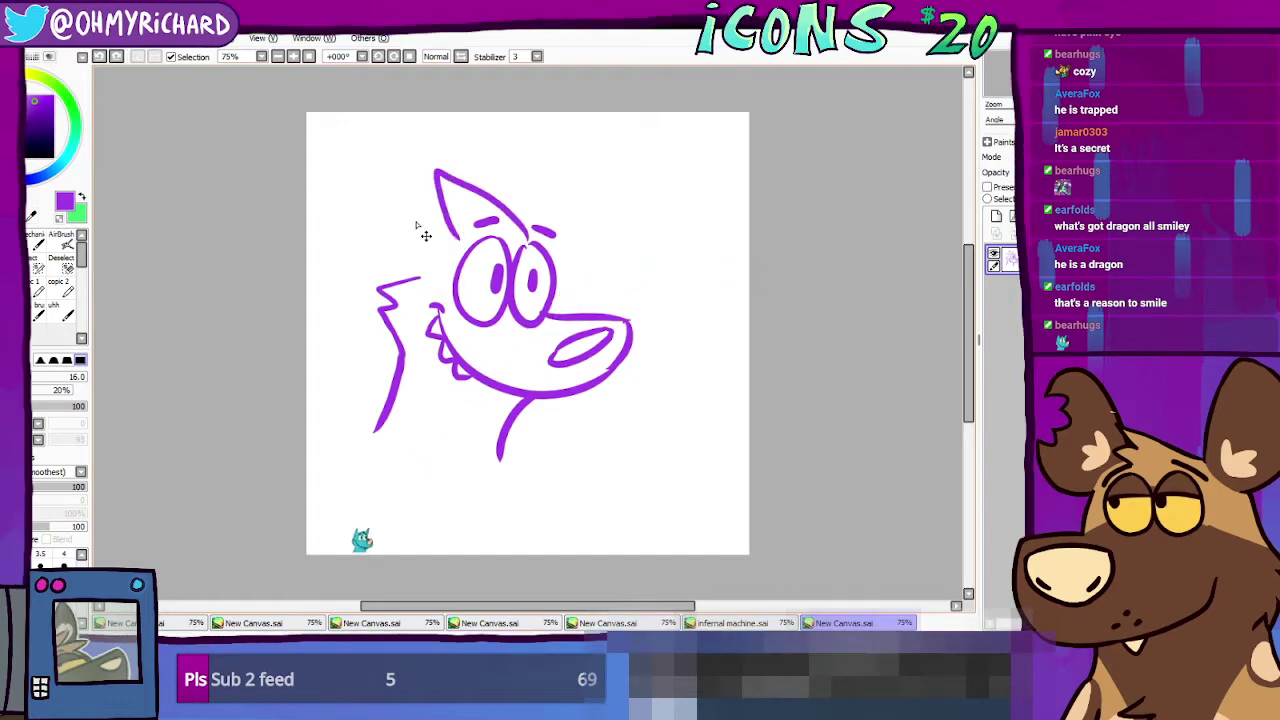
key("ctrl+z")
Step: Draw a pointed ear at the back of the head, joining it to the top of the cheek fur
mouse_move(443, 233)
left_mouse_down()
mouse_move(370, 204)
mouse_move(418, 276)
mouse_move(396, 204)
mouse_move(398, 250)
left_mouse_up()
key("ctrl+z")
key("ctrl+z")
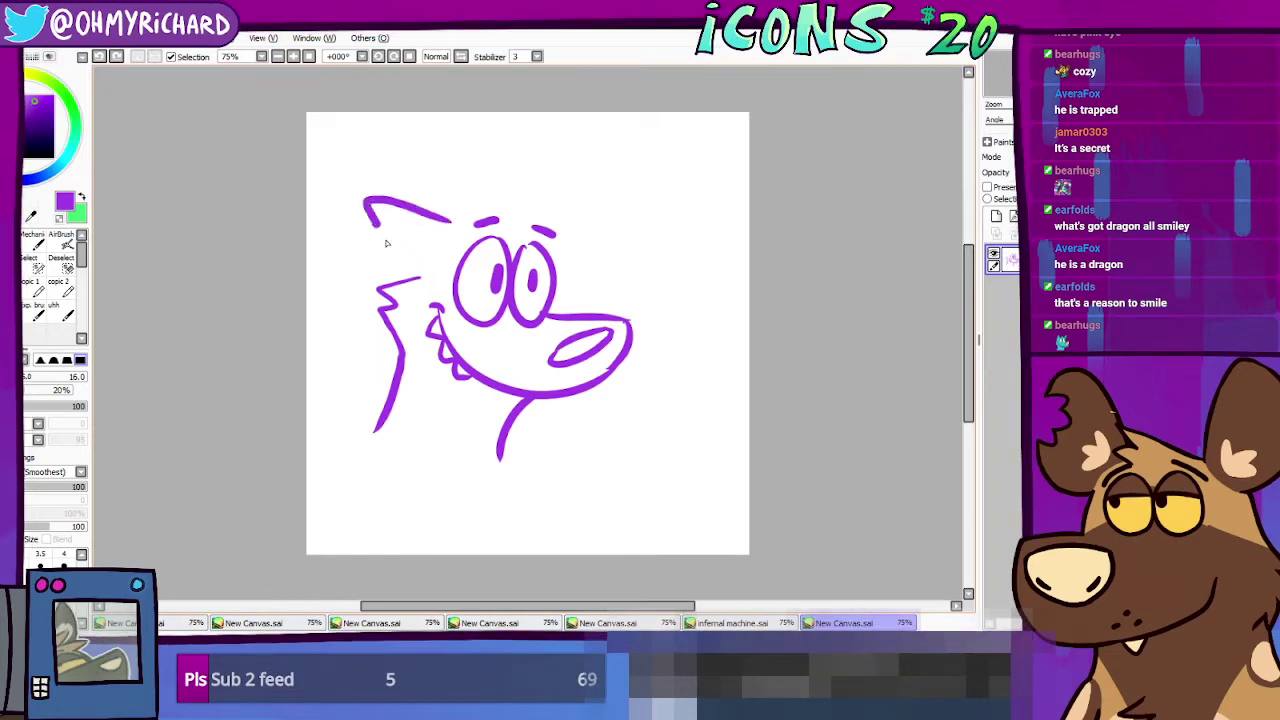
left_click_drag(368, 202, 420, 283)
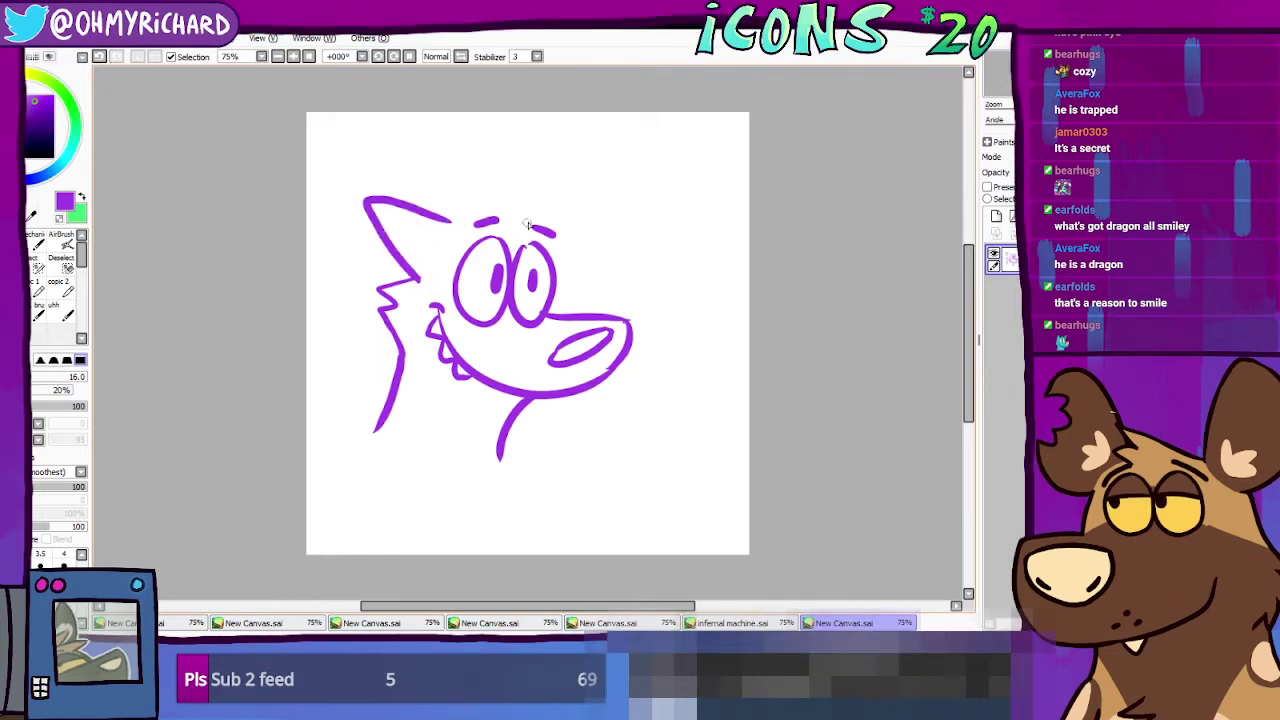
Step: Try a second pointed ear with a jagged forehead tuft above the eyes, and undo the ear
mouse_move(528, 224)
left_mouse_down()
mouse_move(428, 170)
mouse_move(452, 222)
left_mouse_up()
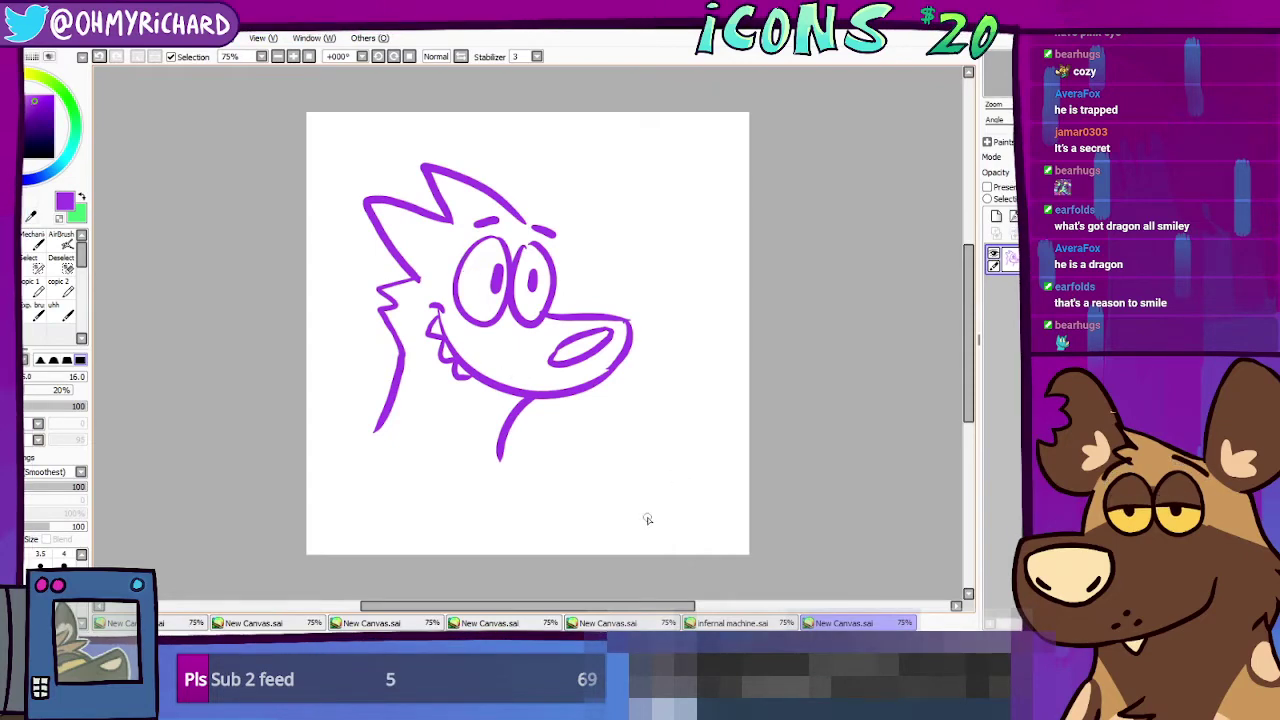
key("ctrl+z")
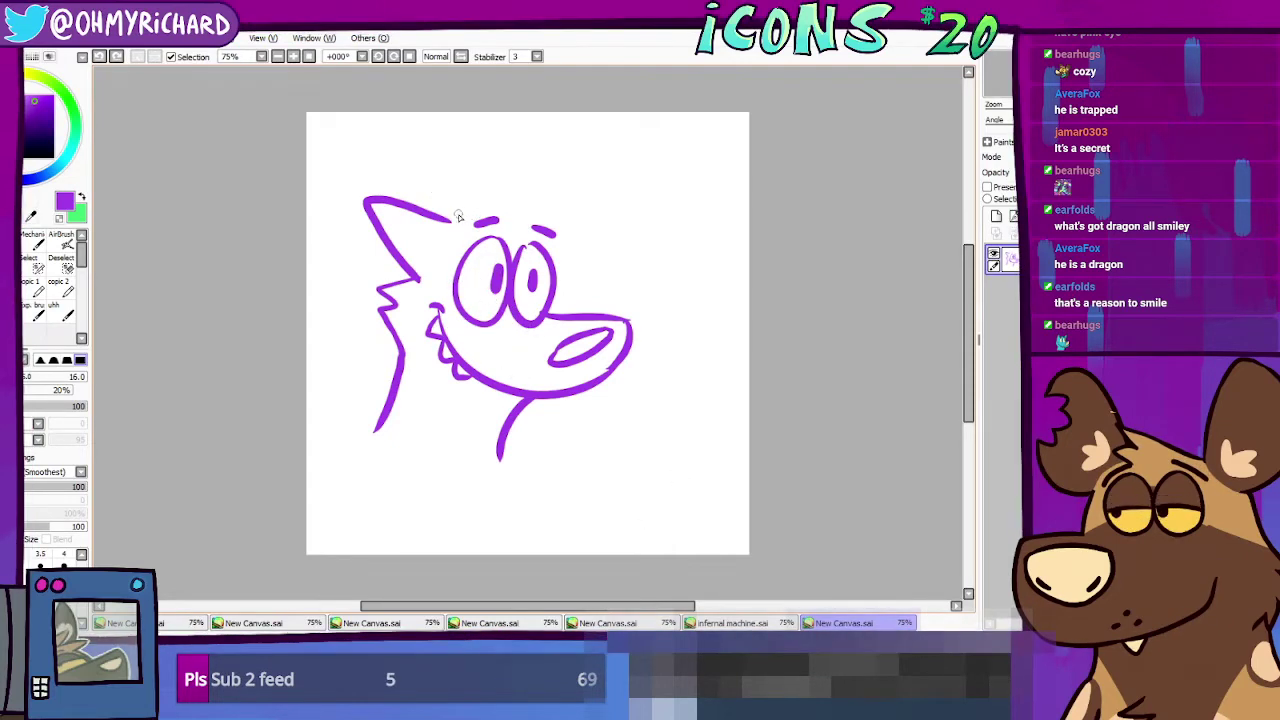
mouse_move(452, 220)
left_mouse_down()
mouse_move(484, 208)
mouse_move(521, 218)
mouse_move(469, 216)
mouse_move(458, 159)
mouse_move(465, 208)
left_mouse_up()
key("ctrl+z")
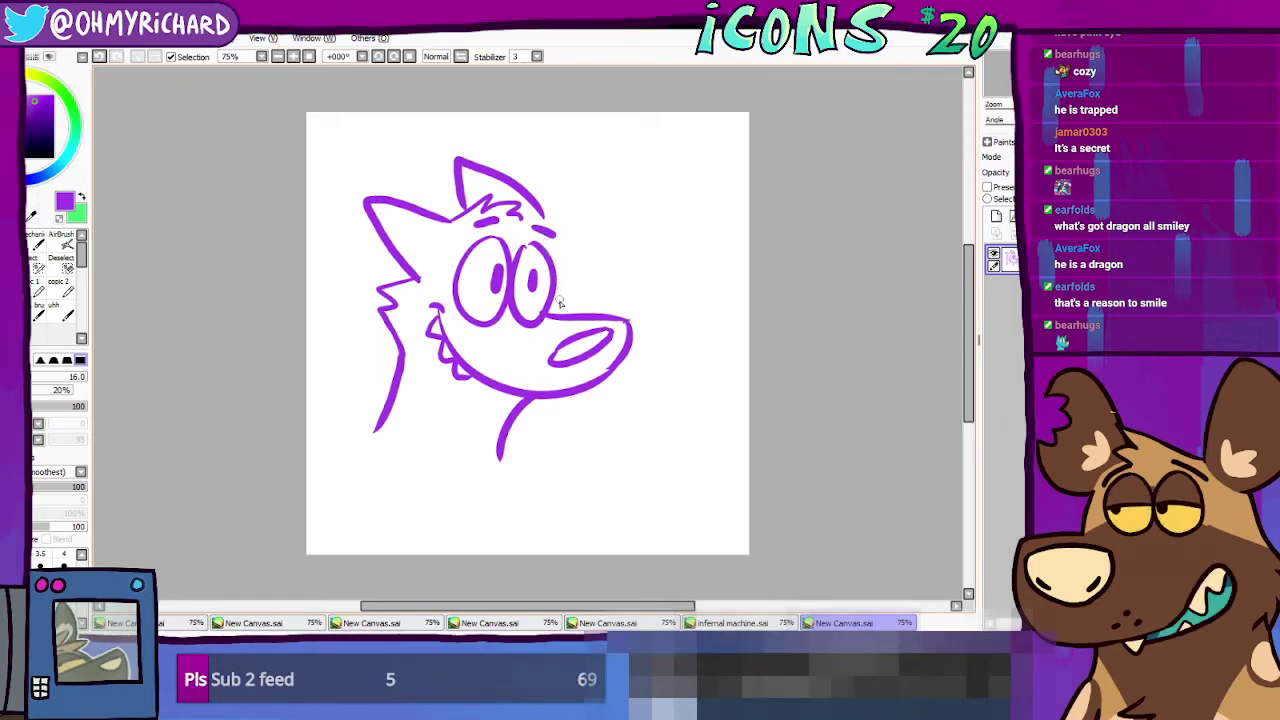
key("ctrl+z")
Step: Erase the front of the muzzle and the nose, and redraw a slightly upturned snout with a slanted oval nose
key("e")
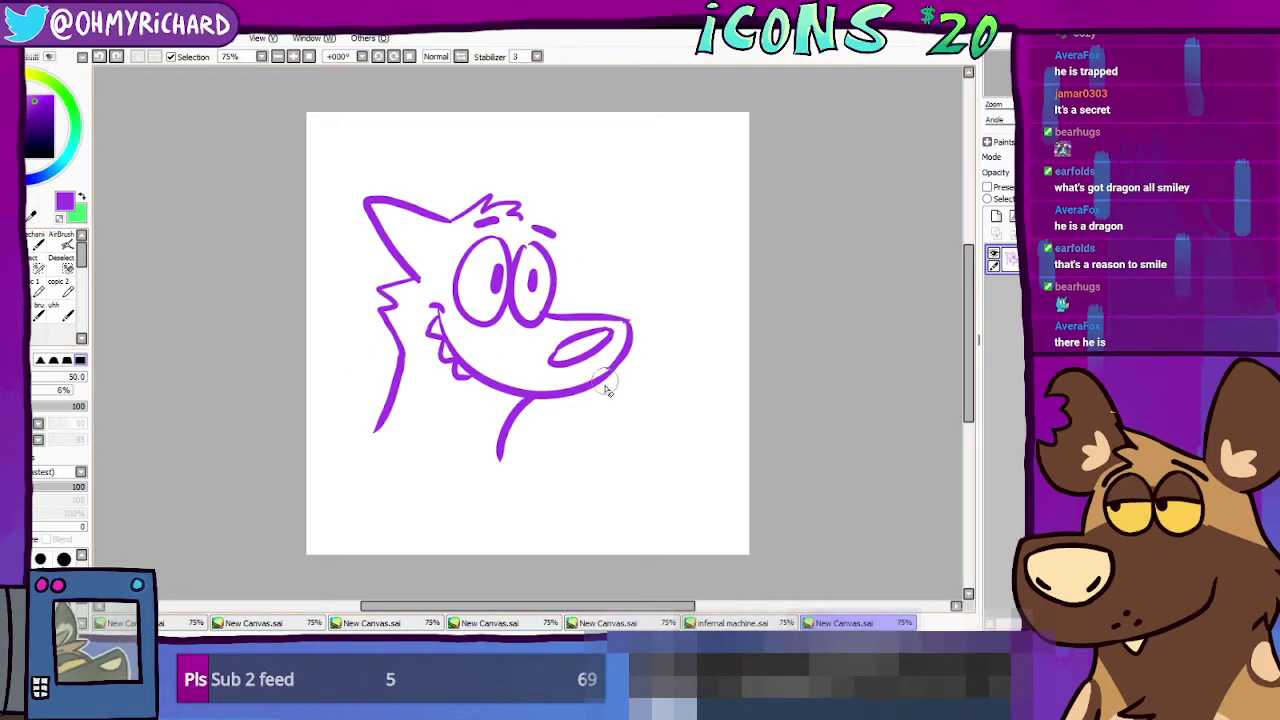
left_click_drag(612, 322, 589, 348)
mouse_move(563, 414)
left_mouse_down()
mouse_move(559, 374)
mouse_move(541, 379)
mouse_move(562, 321)
mouse_move(617, 307)
mouse_move(632, 322)
mouse_move(547, 410)
left_mouse_up()
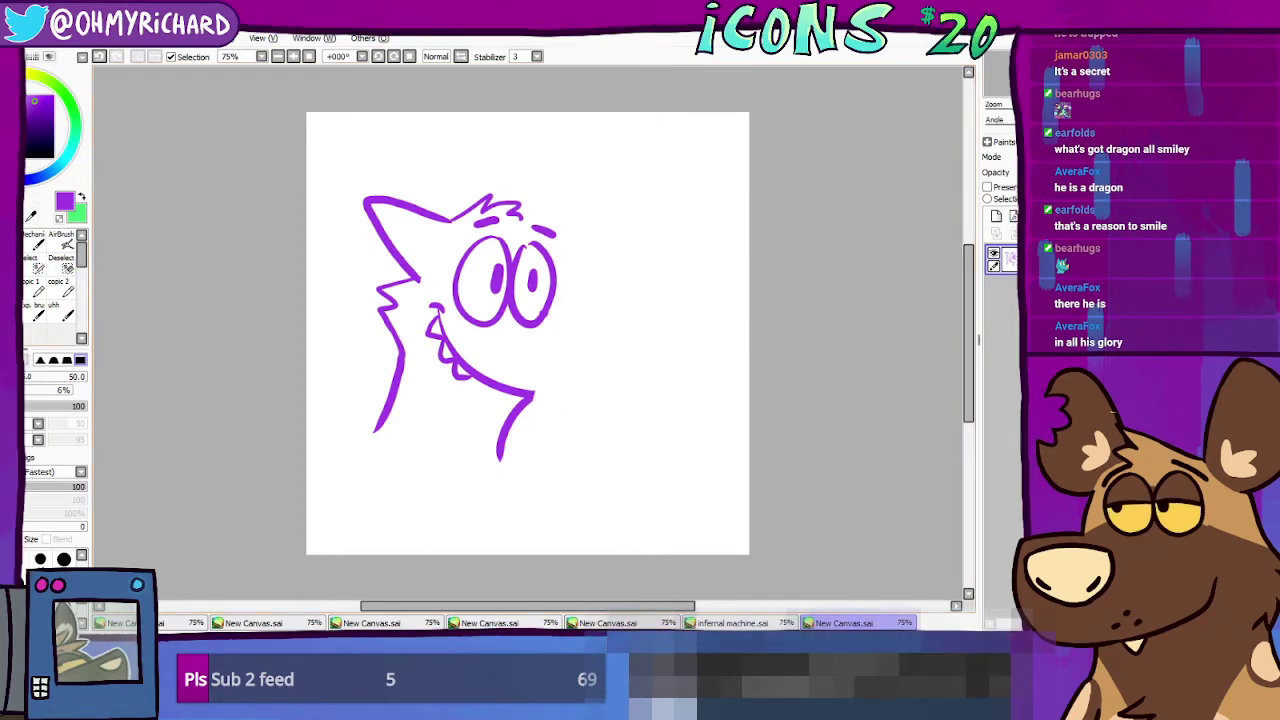
key("n")
mouse_move(545, 306)
left_mouse_down()
mouse_move(622, 320)
mouse_move(538, 385)
mouse_move(543, 396)
left_mouse_up()
key("ctrl+z")
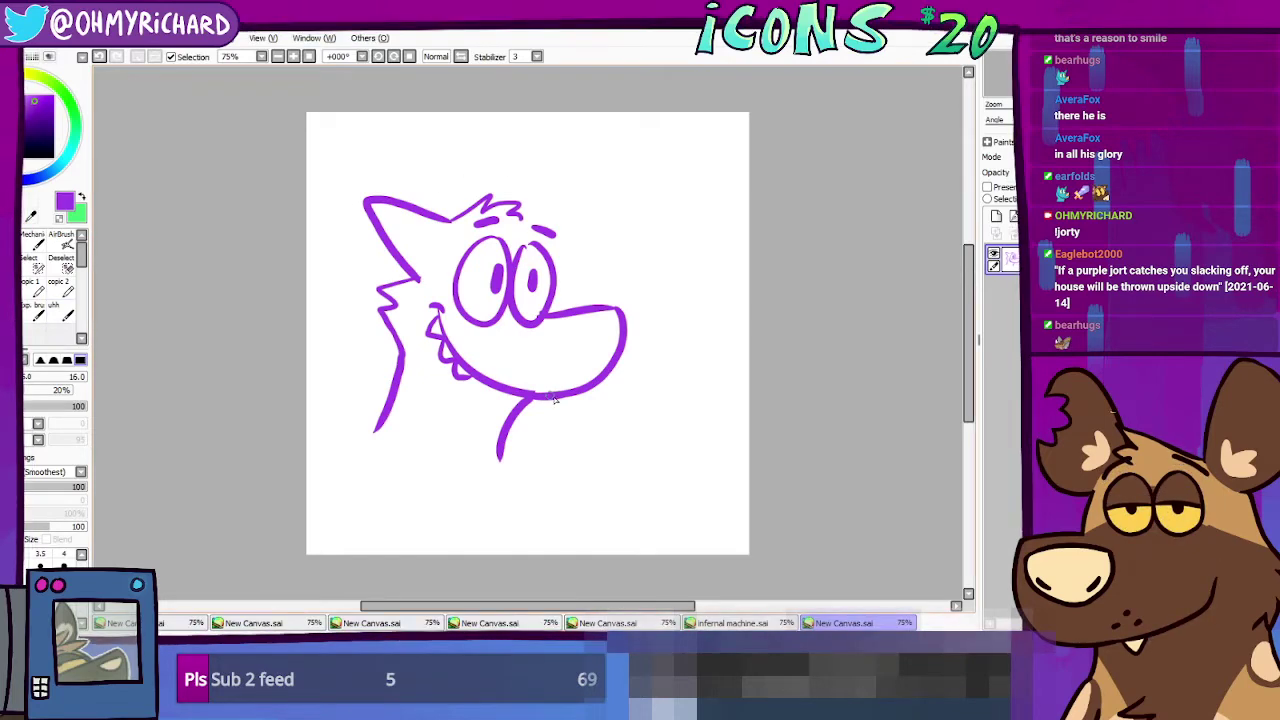
left_click_drag(543, 352, 610, 328)
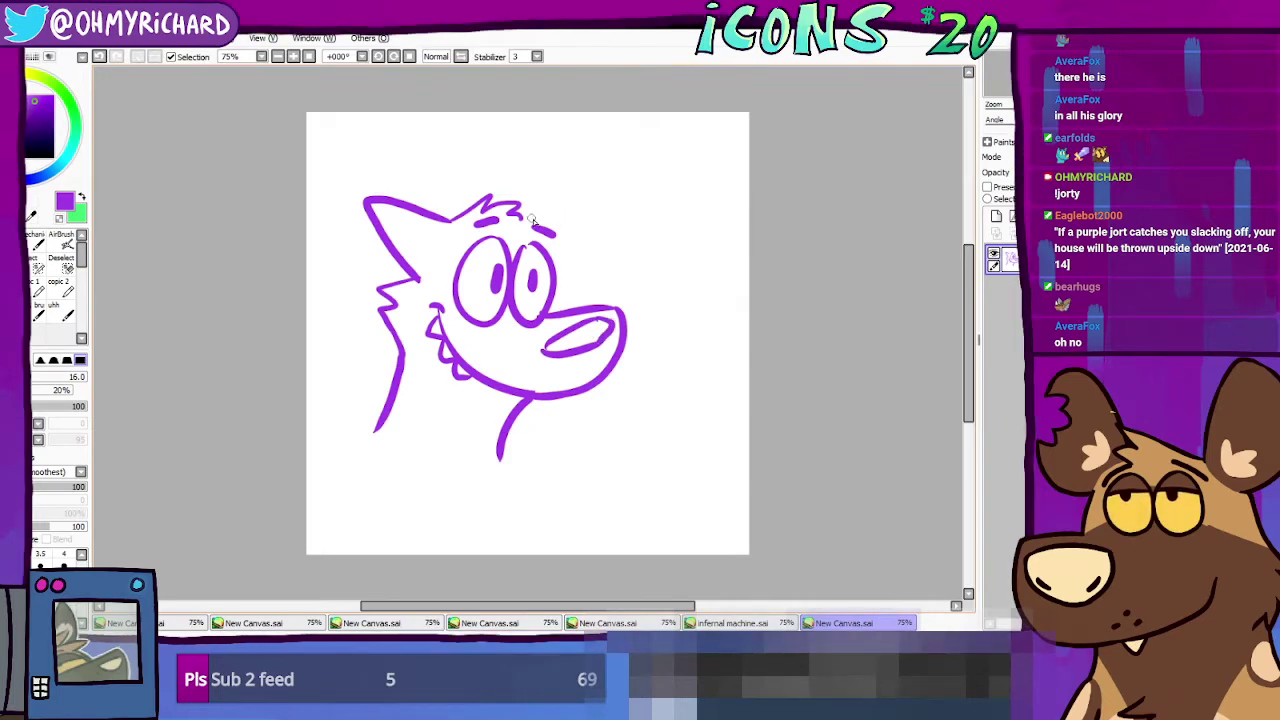
Step: Erase the forehead tuft and both eyebrows
key("e")
mouse_move(520, 206)
left_mouse_down()
mouse_move(494, 213)
mouse_move(534, 223)
mouse_move(490, 212)
left_mouse_up()
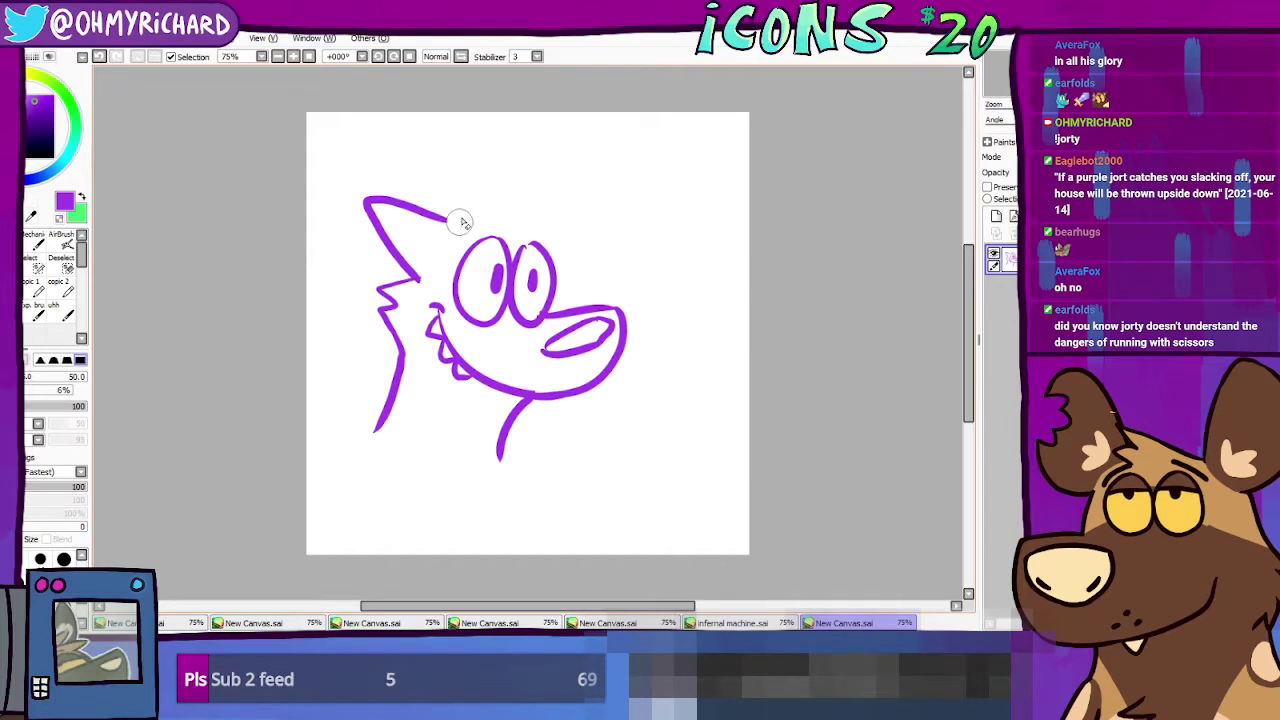
Step: Try drawing a pointed second ear above the eyes, and erase it
key("n")
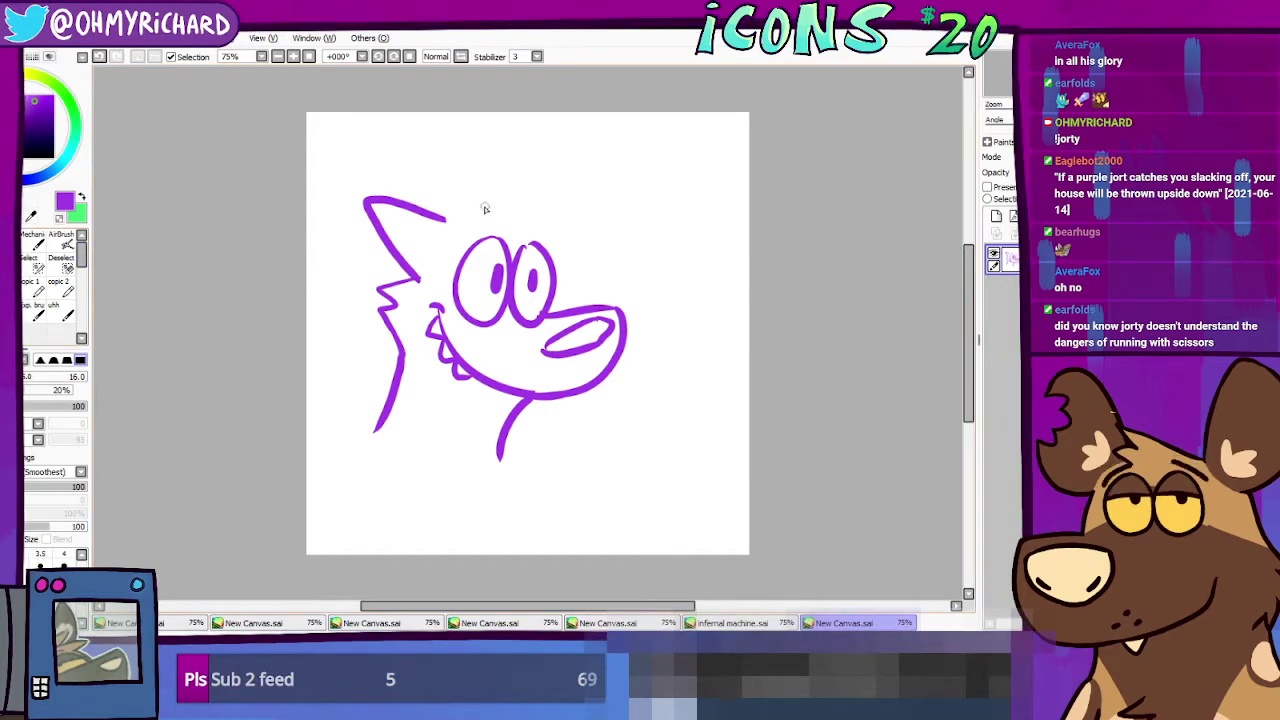
mouse_move(536, 226)
left_mouse_down()
mouse_move(441, 177)
mouse_move(474, 220)
left_mouse_up()
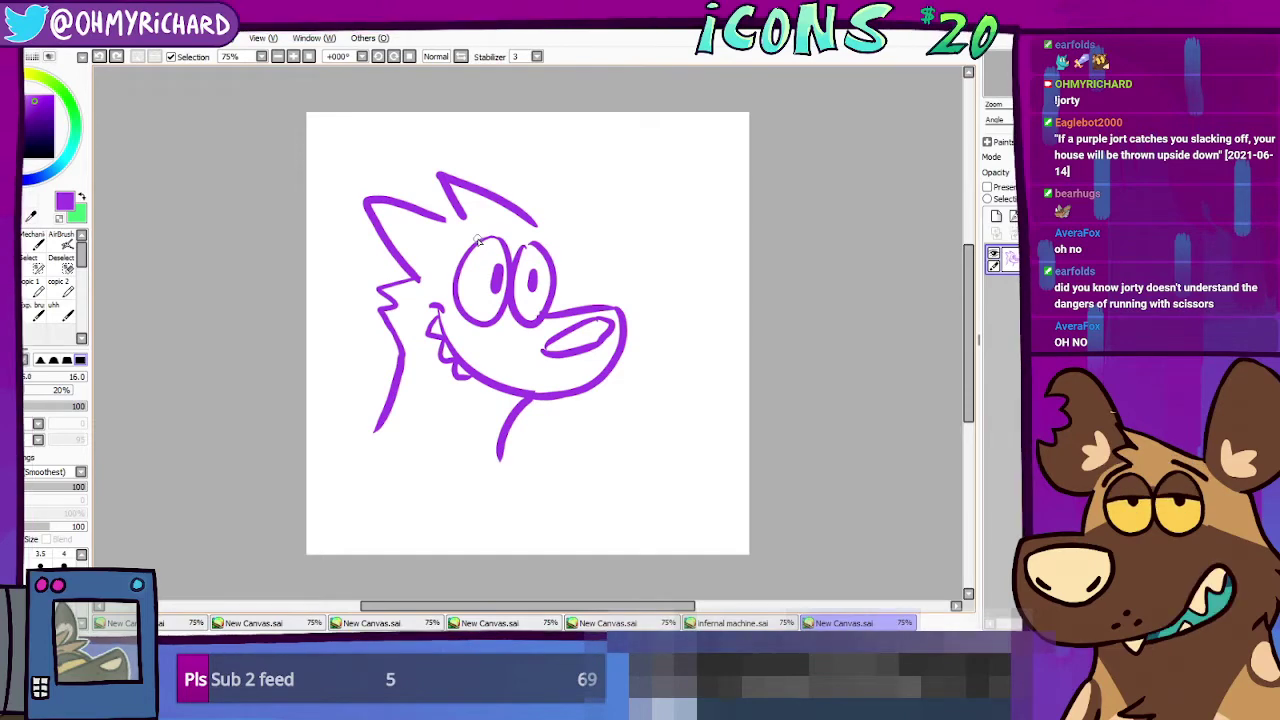
left_click(39, 286)
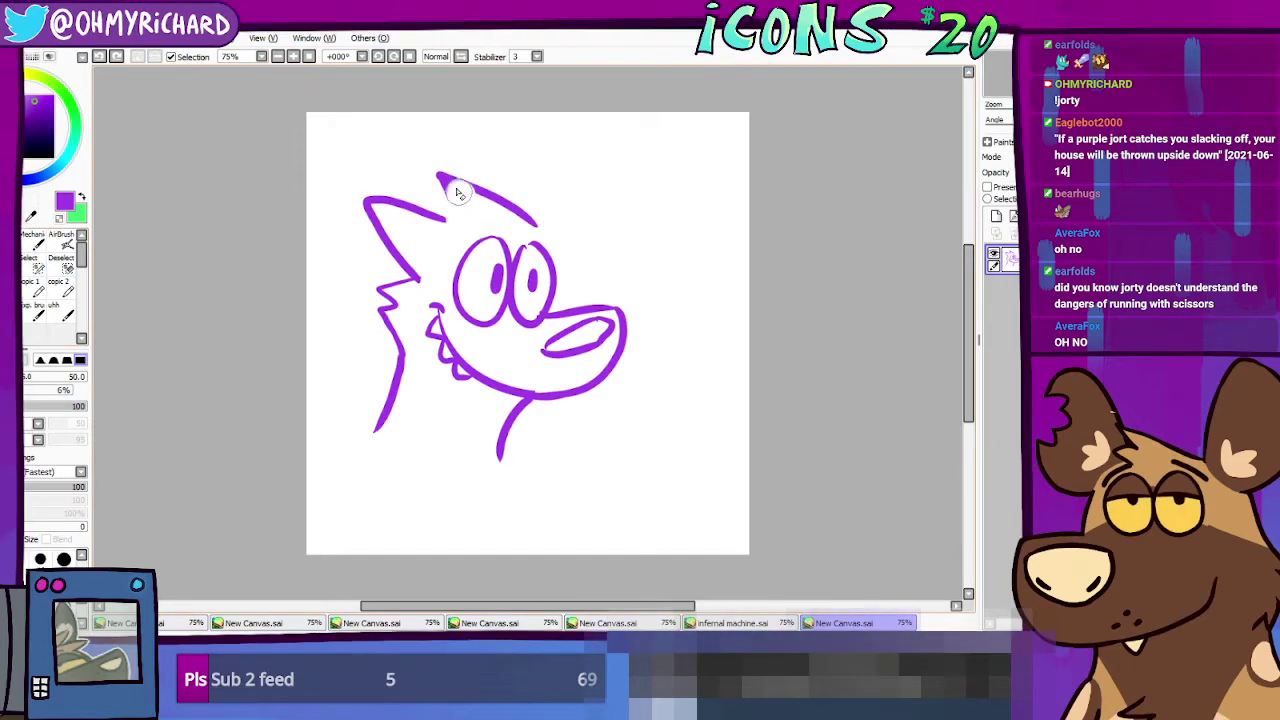
left_click_drag(440, 175, 537, 220)
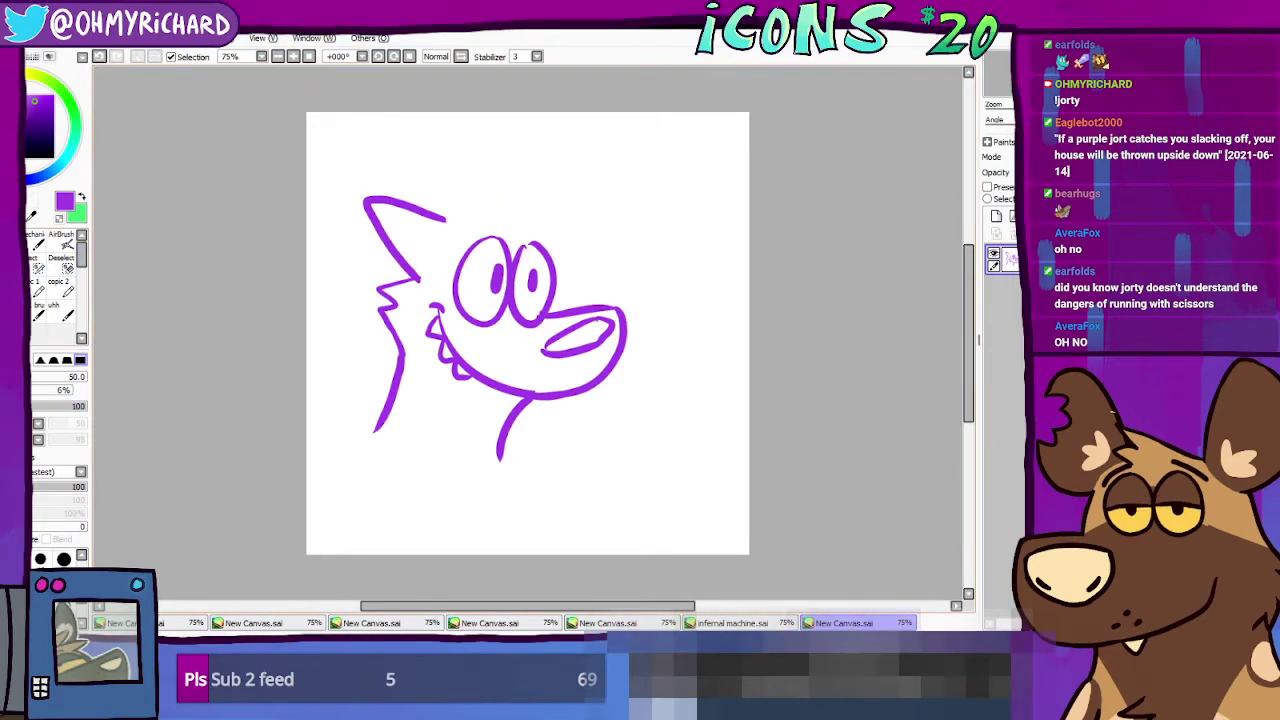
Step: Draw thick outlined eyebrows above both eyes, extend the back ear's line to them, and add a tall pointed second ear
key("n")
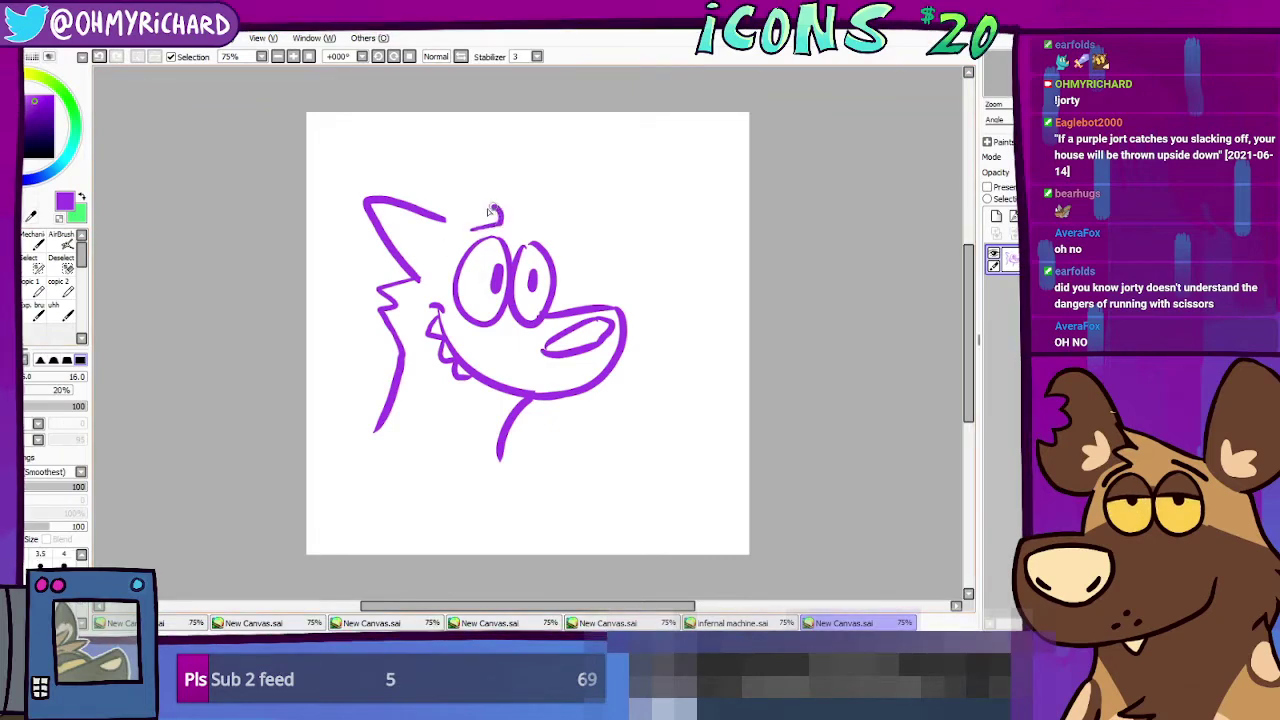
left_click_drag(490, 211, 549, 227)
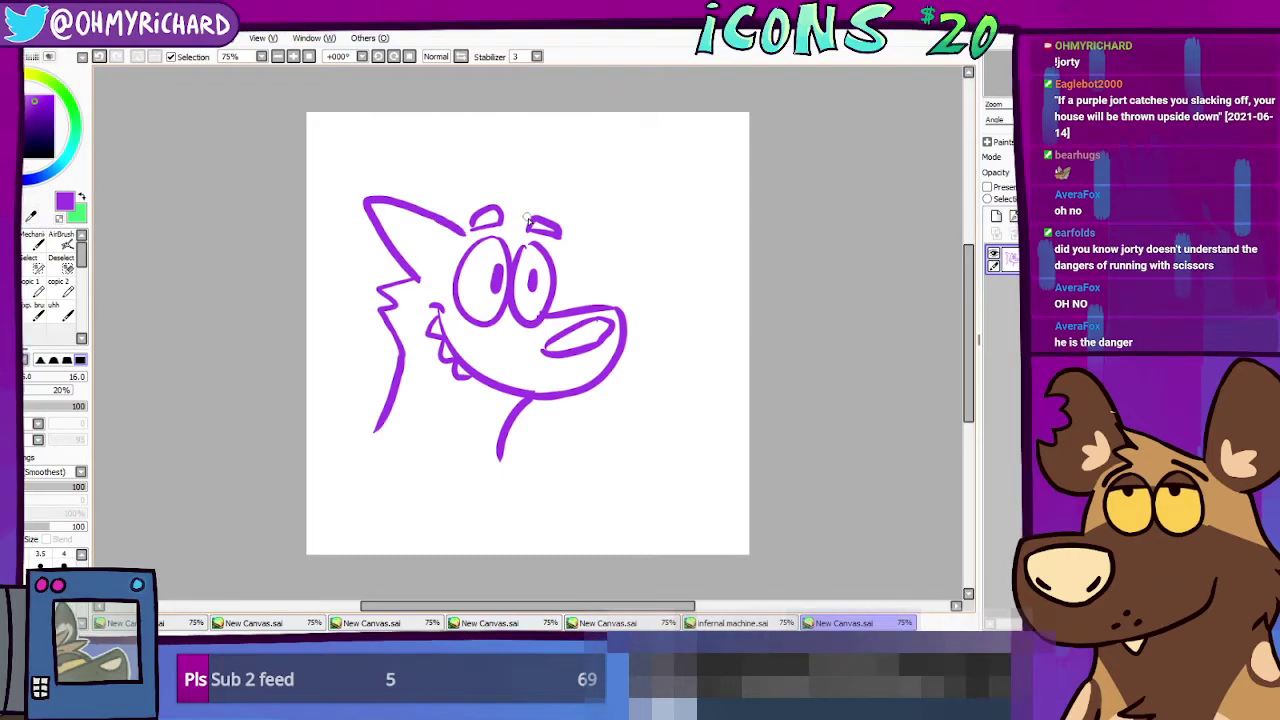
left_click_drag(530, 218, 453, 164)
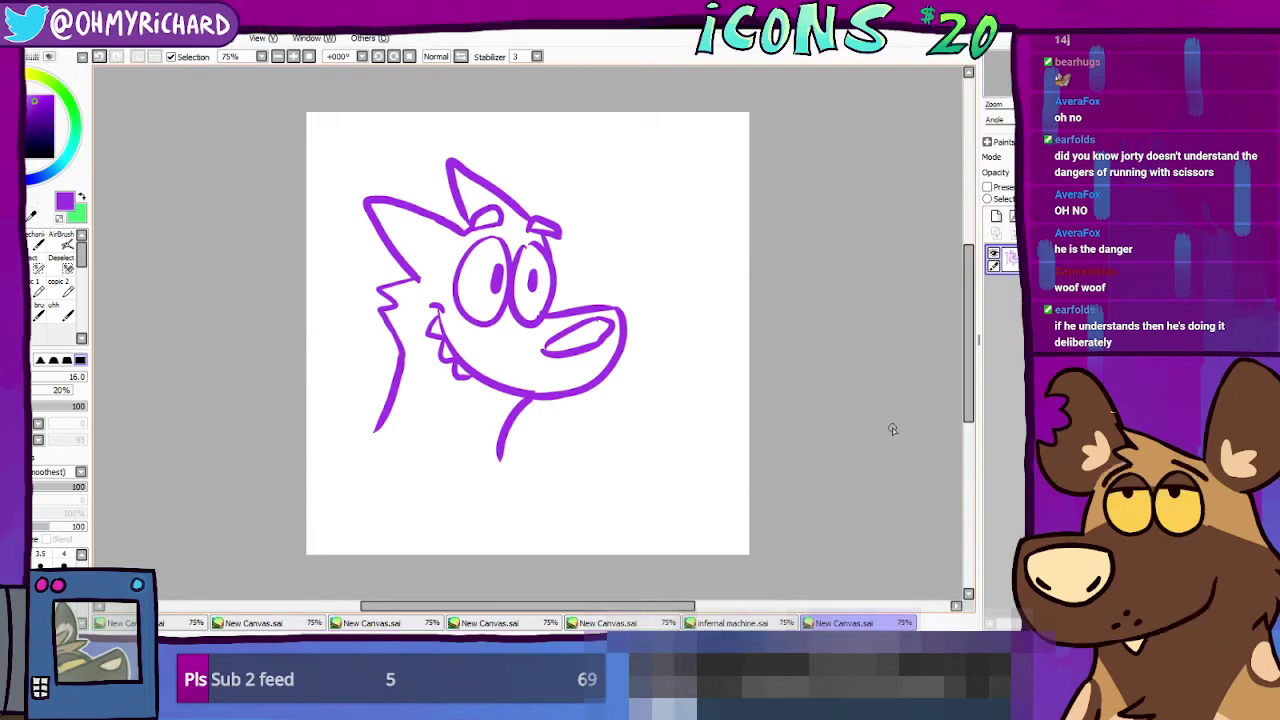
Step: Add a new layer above the purple sketch
left_click(998, 216)
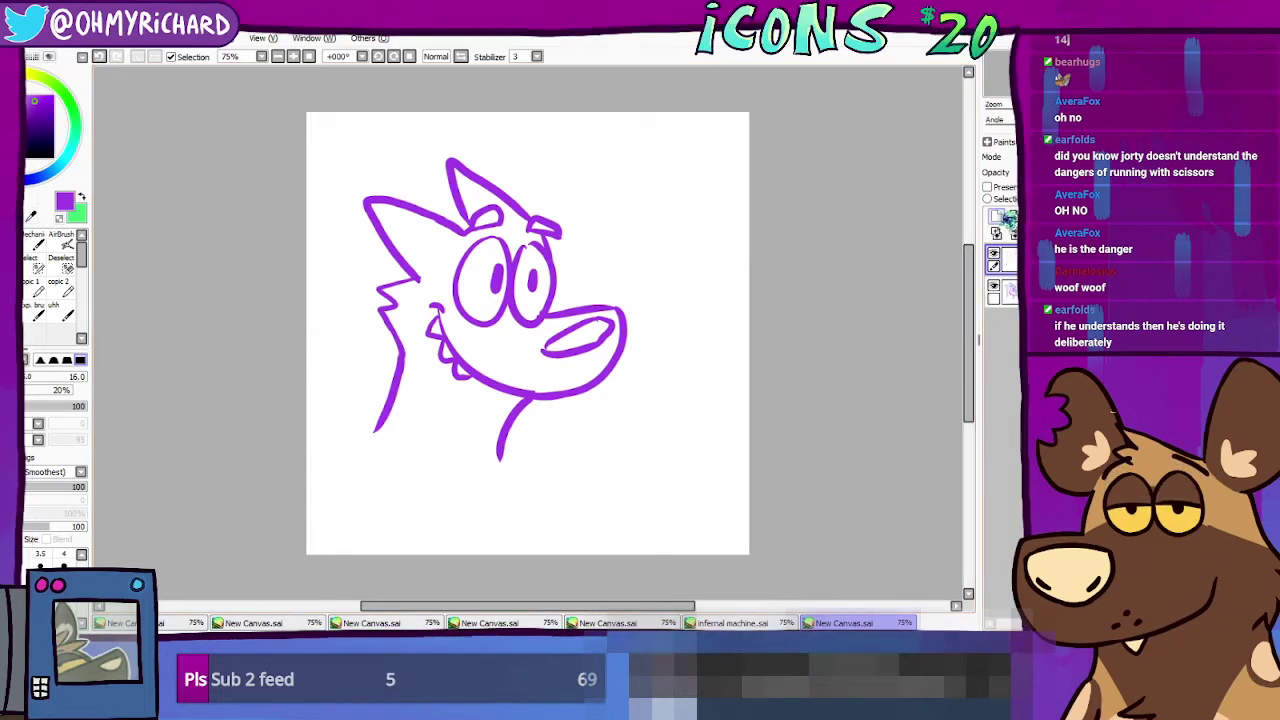
Step: Move the new layer beneath the line art and trace inside the neck in light purple, closing its open base
left_click_drag(1005, 258, 1005, 298)
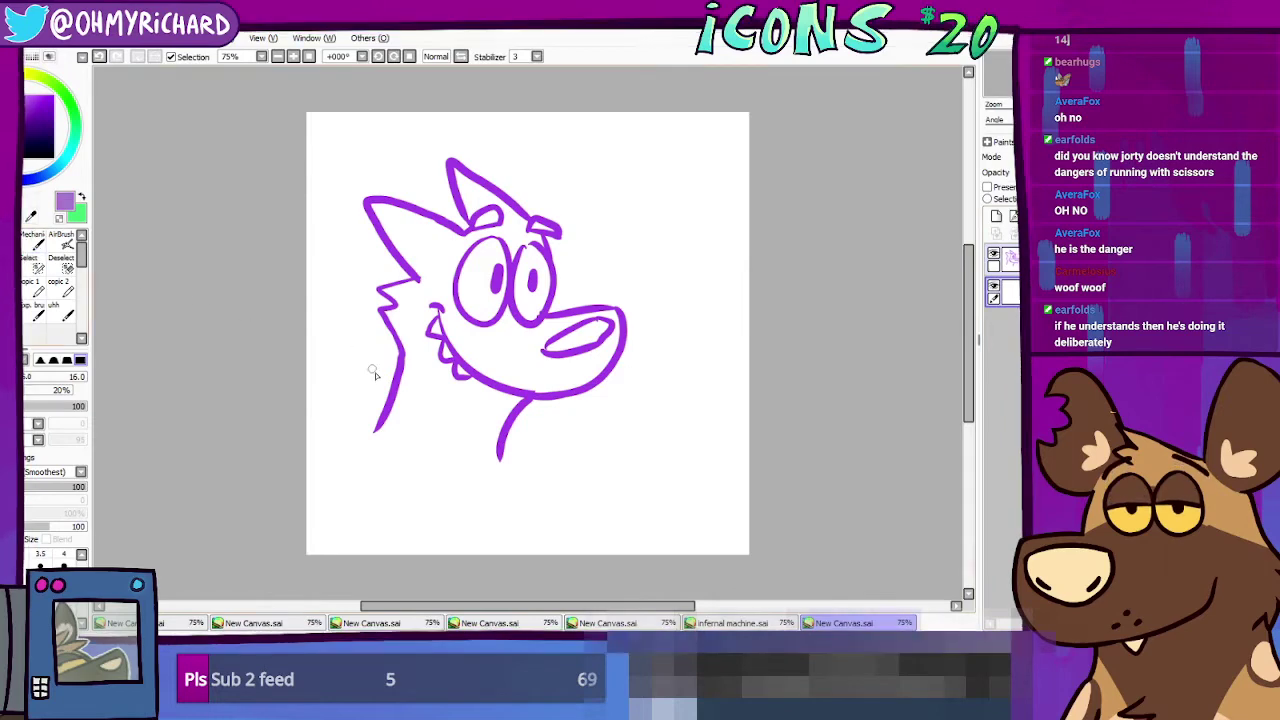
left_click_drag(400, 408, 392, 430)
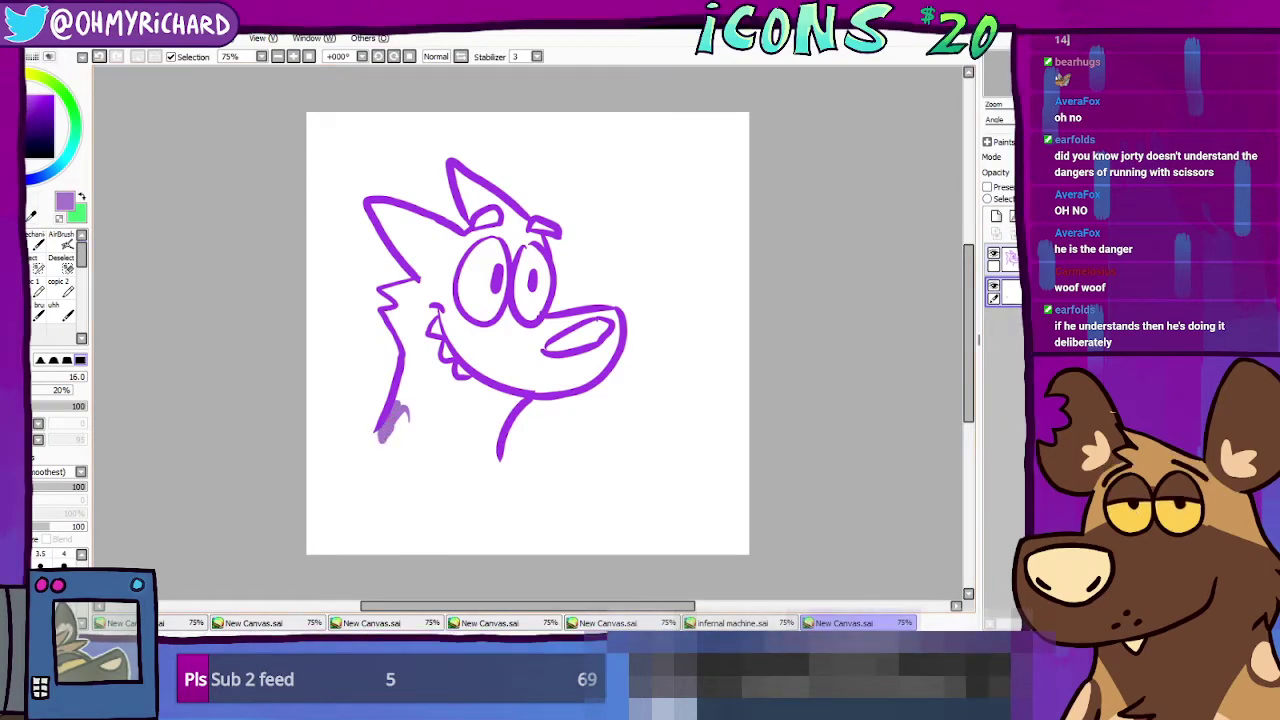
right_click(400, 409)
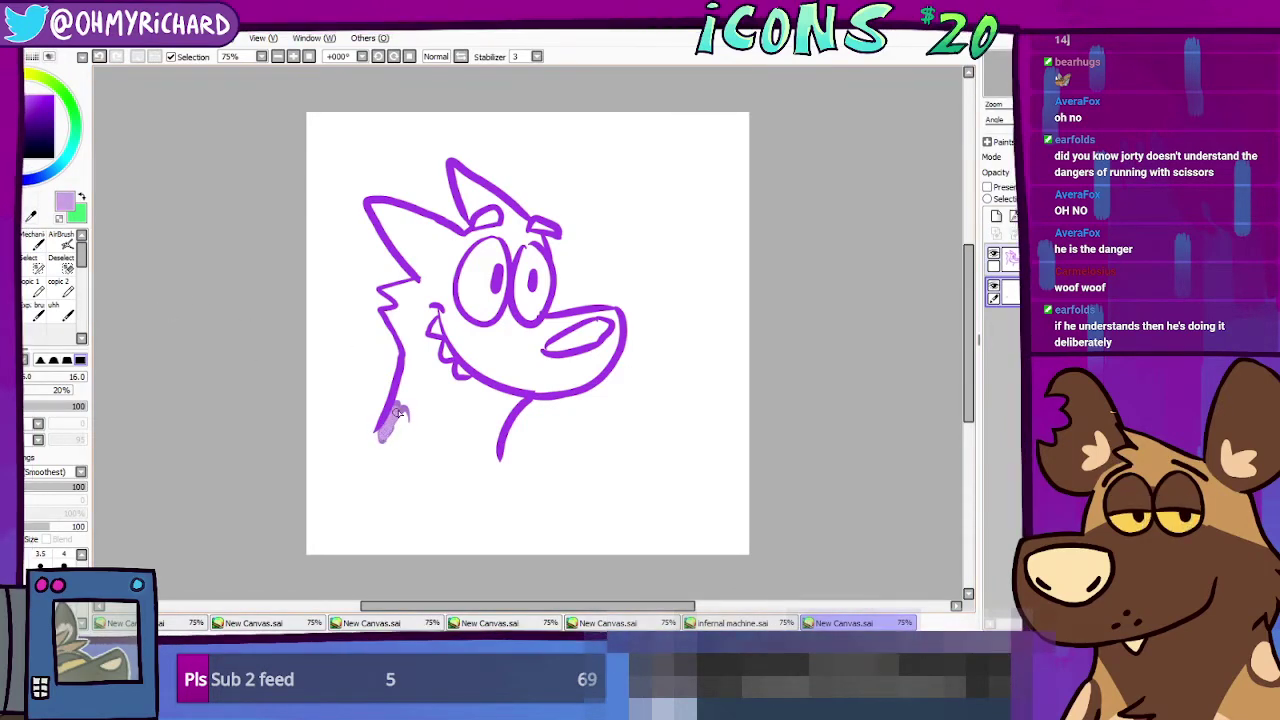
mouse_move(392, 411)
left_mouse_down()
mouse_move(382, 434)
mouse_move(402, 452)
mouse_move(480, 463)
mouse_move(520, 396)
left_mouse_up()
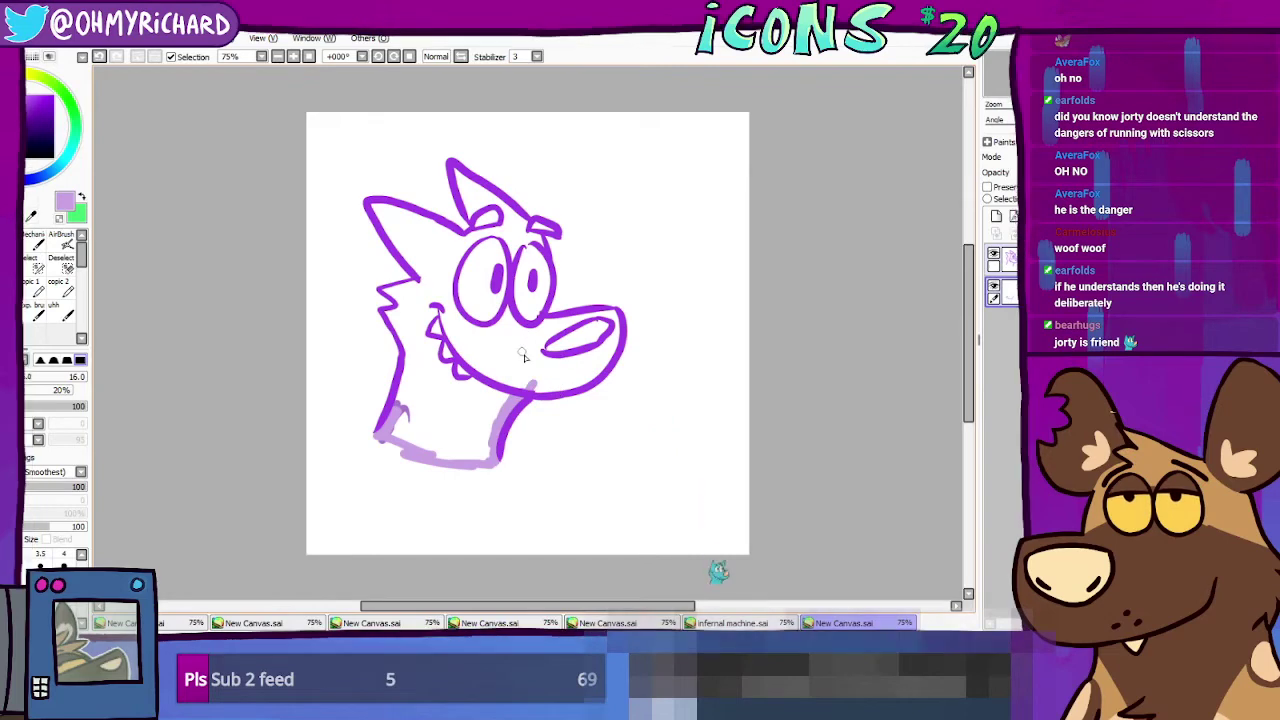
Step: Trace inside the muzzle, forehead, ears and cheek in light purple, and fill the whole head shape with it
left_click_drag(527, 386, 601, 378)
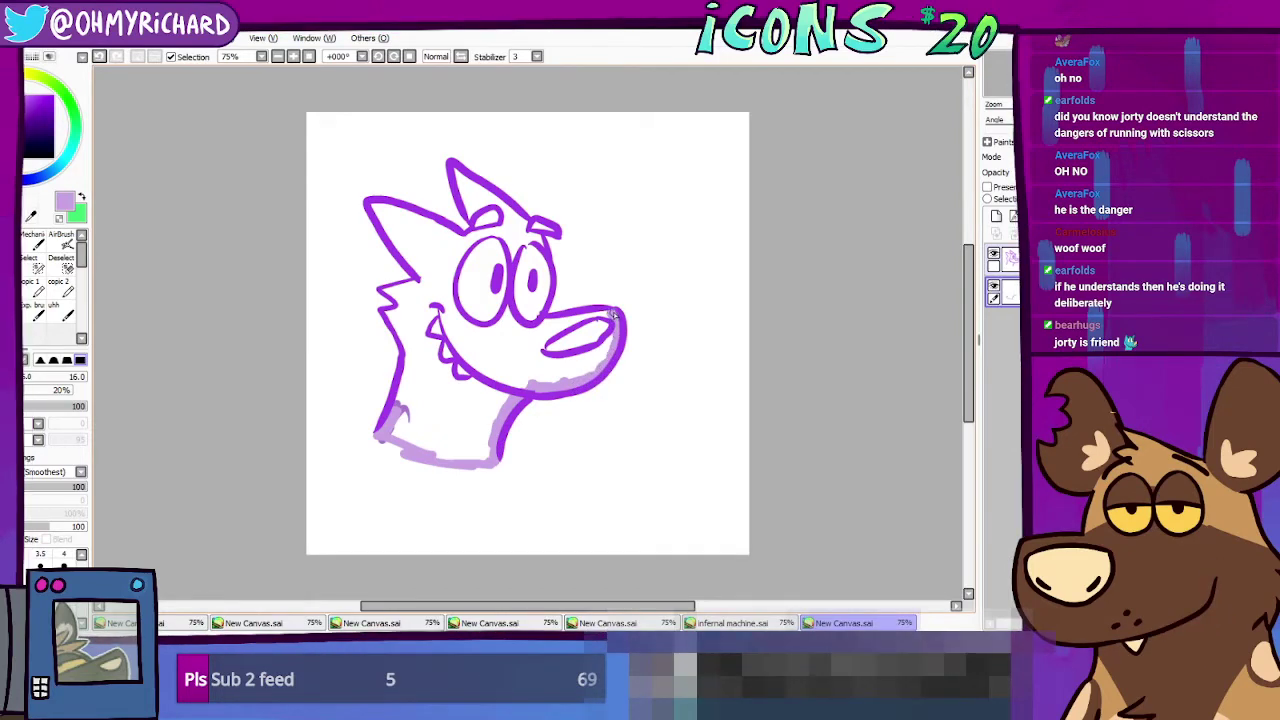
left_click_drag(614, 314, 555, 326)
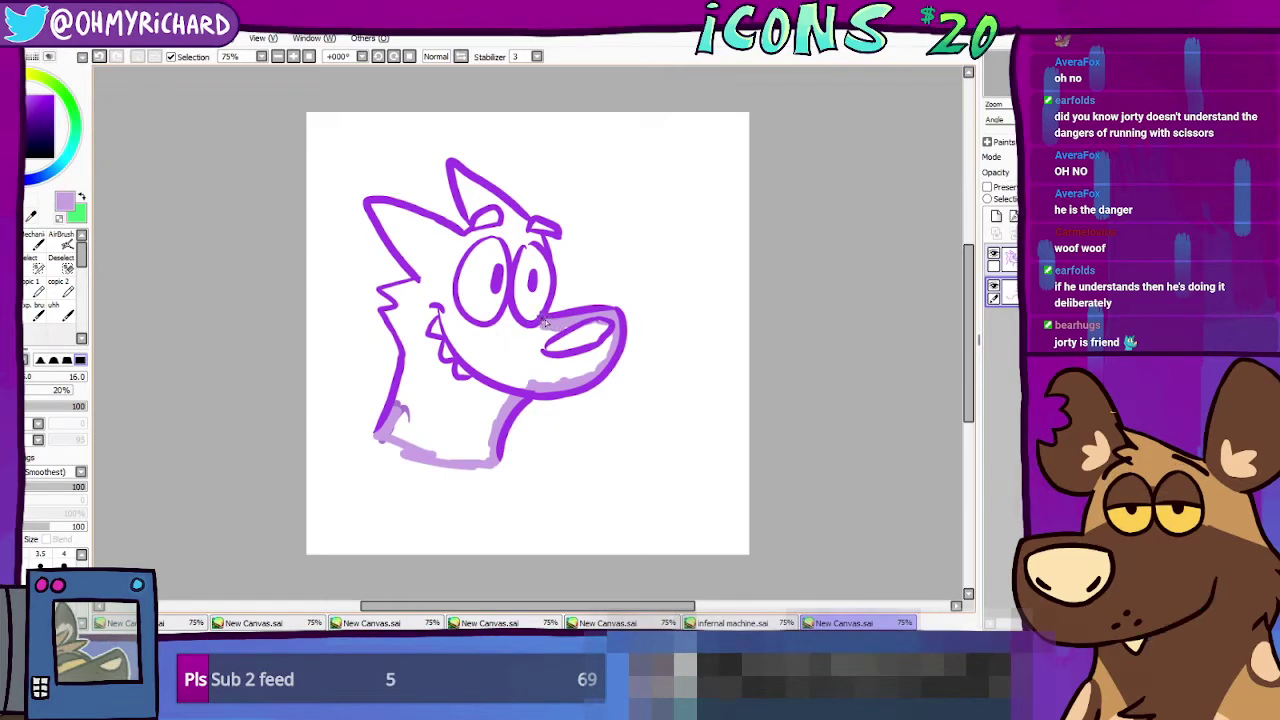
mouse_move(540, 313)
left_mouse_down()
mouse_move(556, 230)
mouse_move(537, 236)
left_mouse_up()
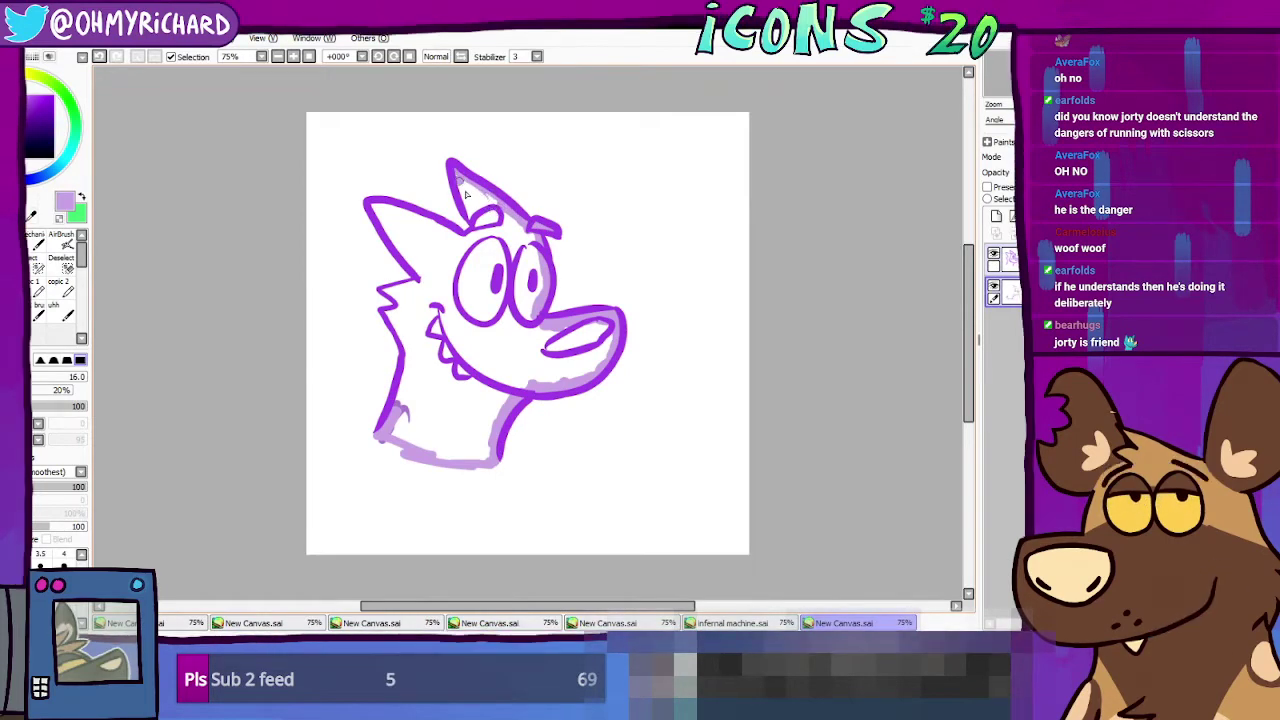
left_click_drag(465, 195, 480, 222)
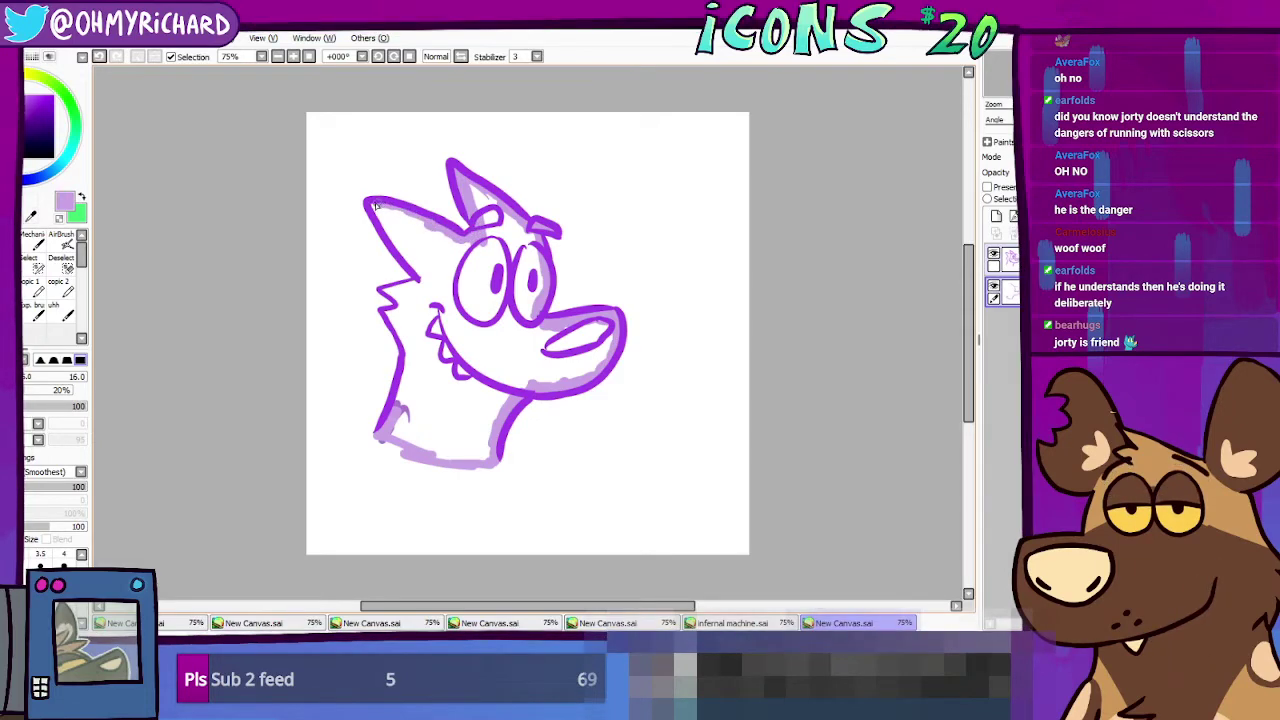
mouse_move(415, 264)
left_mouse_down()
mouse_move(400, 246)
mouse_move(422, 283)
left_mouse_up()
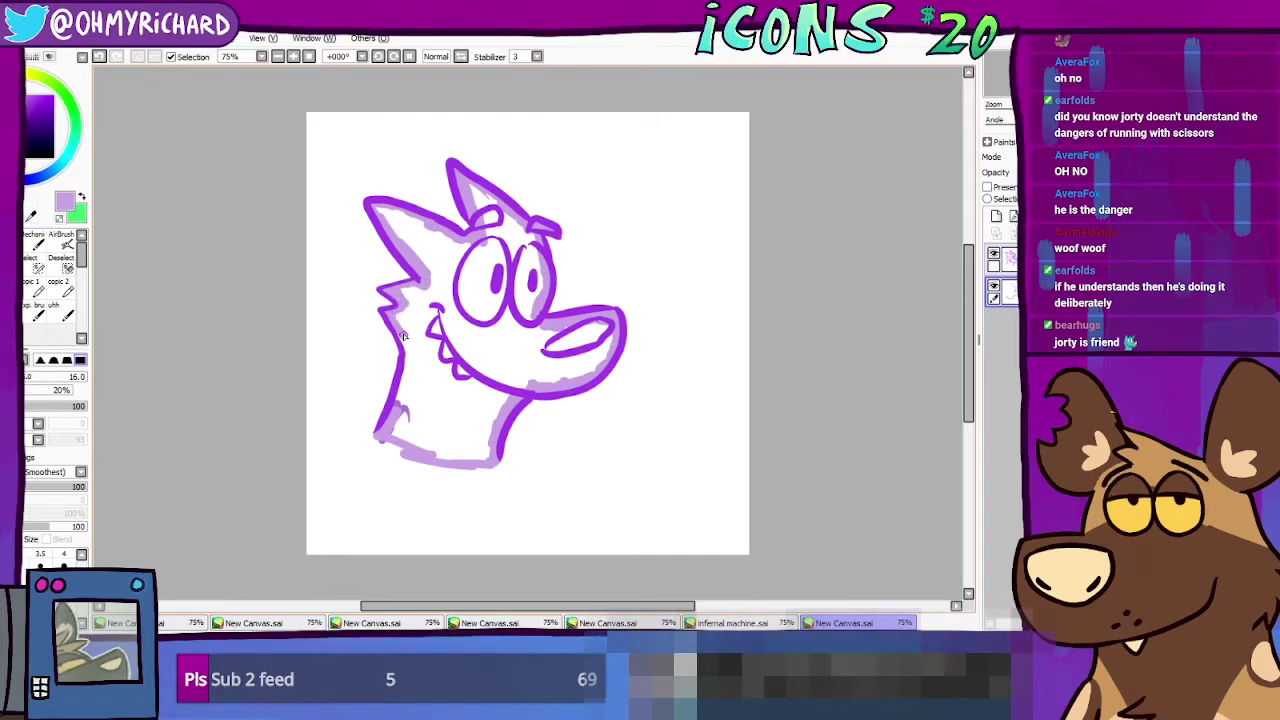
left_click_drag(410, 368, 394, 412)
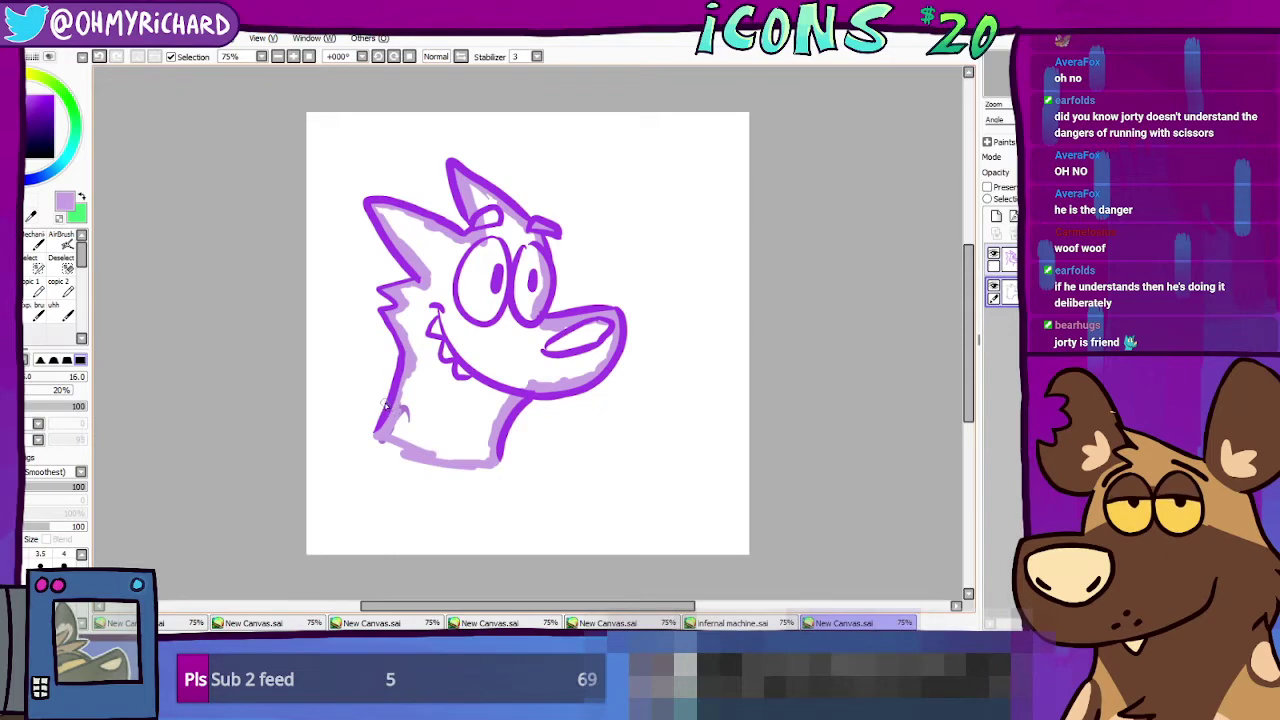
left_click(452, 431)
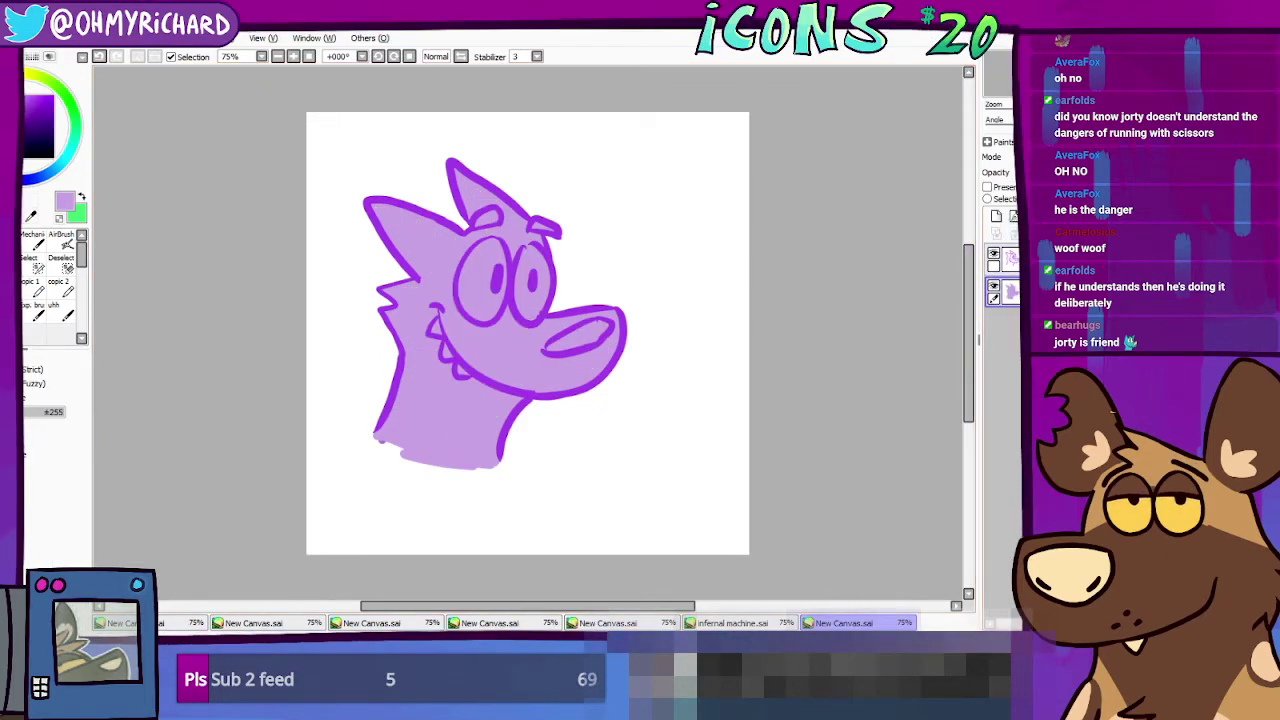
Step: Preserve opacity on the line art layer and recolour all the lines dark purple
left_click(1005, 262)
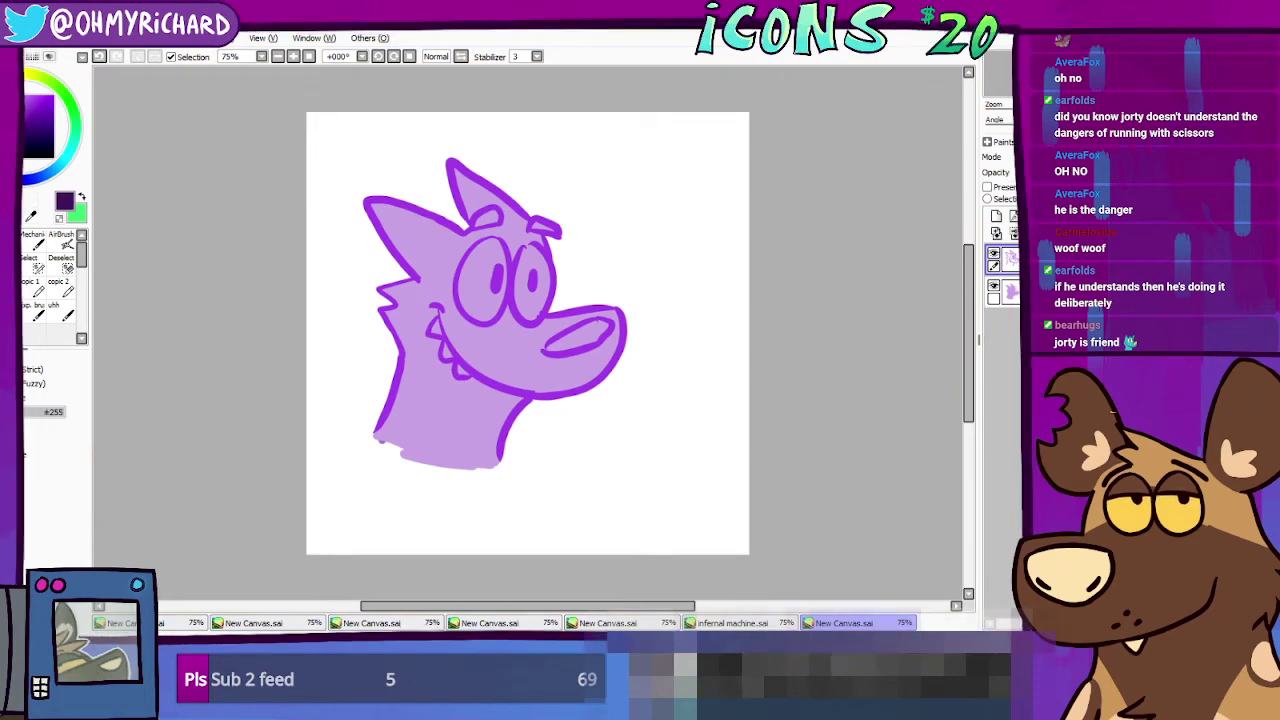
left_click(987, 187)
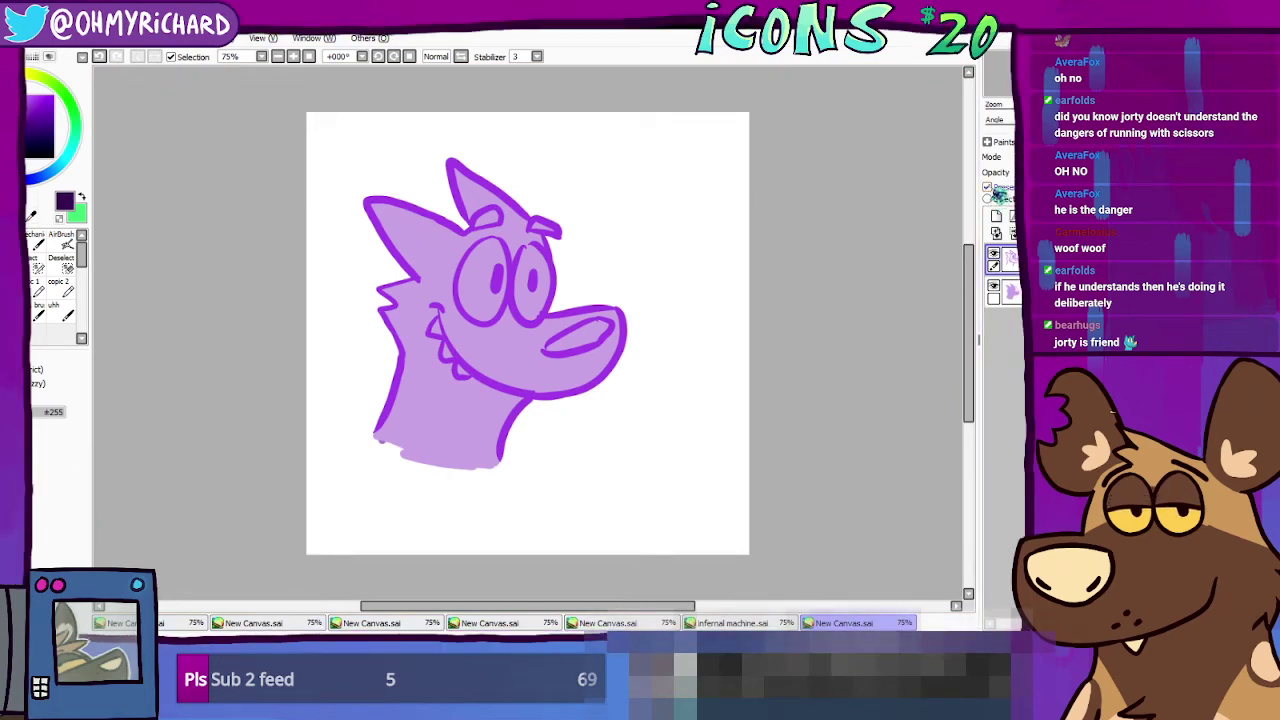
left_click(530, 377)
Step: Preserve opacity on the colour layer and recolour the head's fill turquoise
left_click(1004, 292)
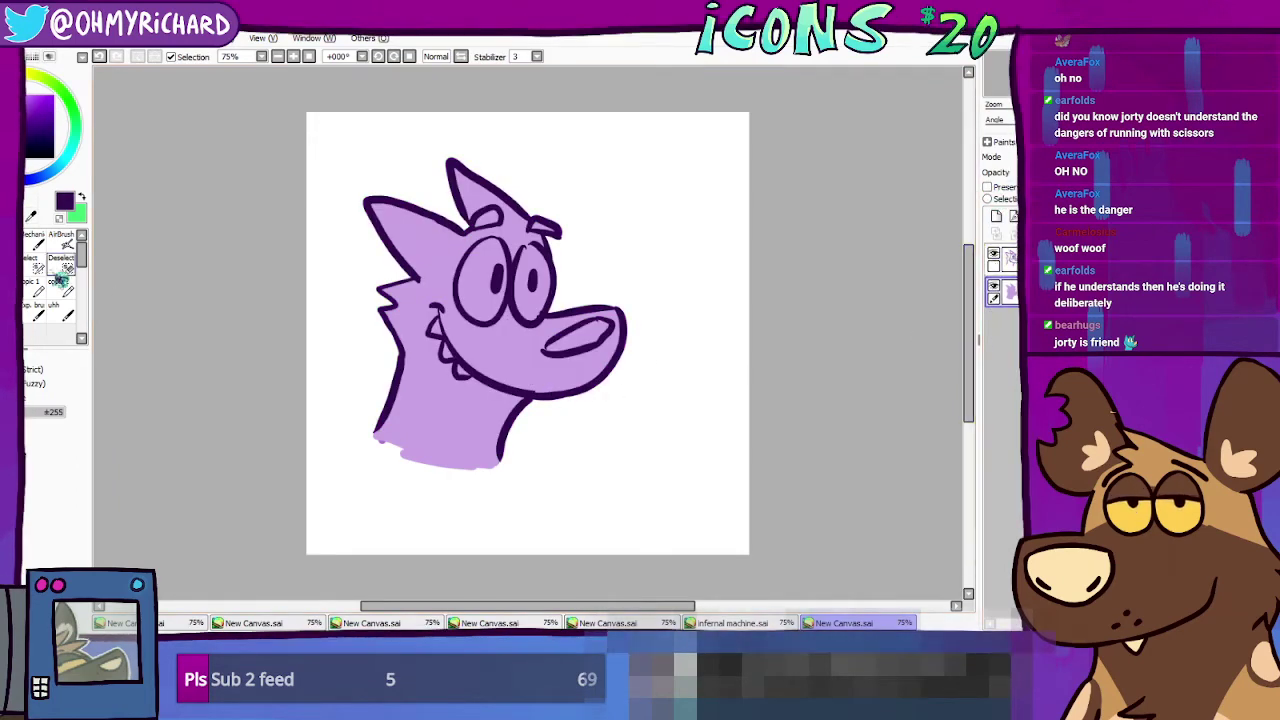
left_click(62, 162)
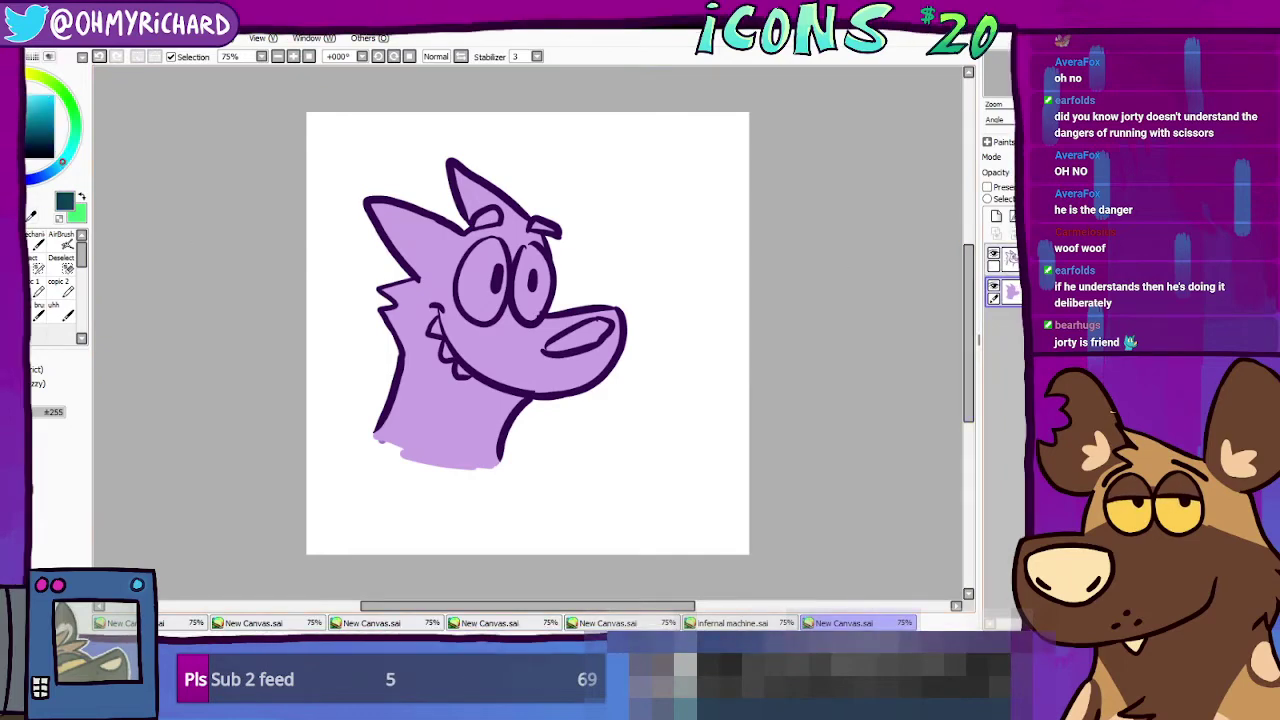
left_click(987, 187)
left_click(506, 343)
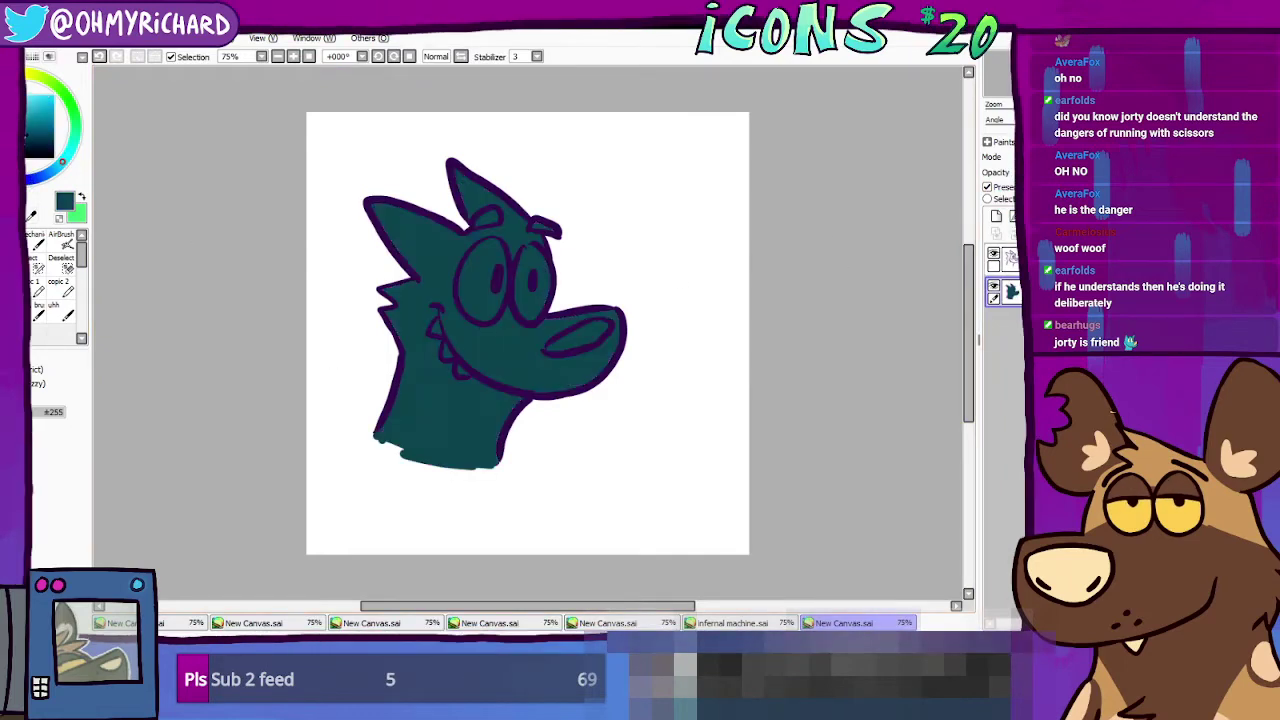
left_click(30, 107)
left_click(474, 386)
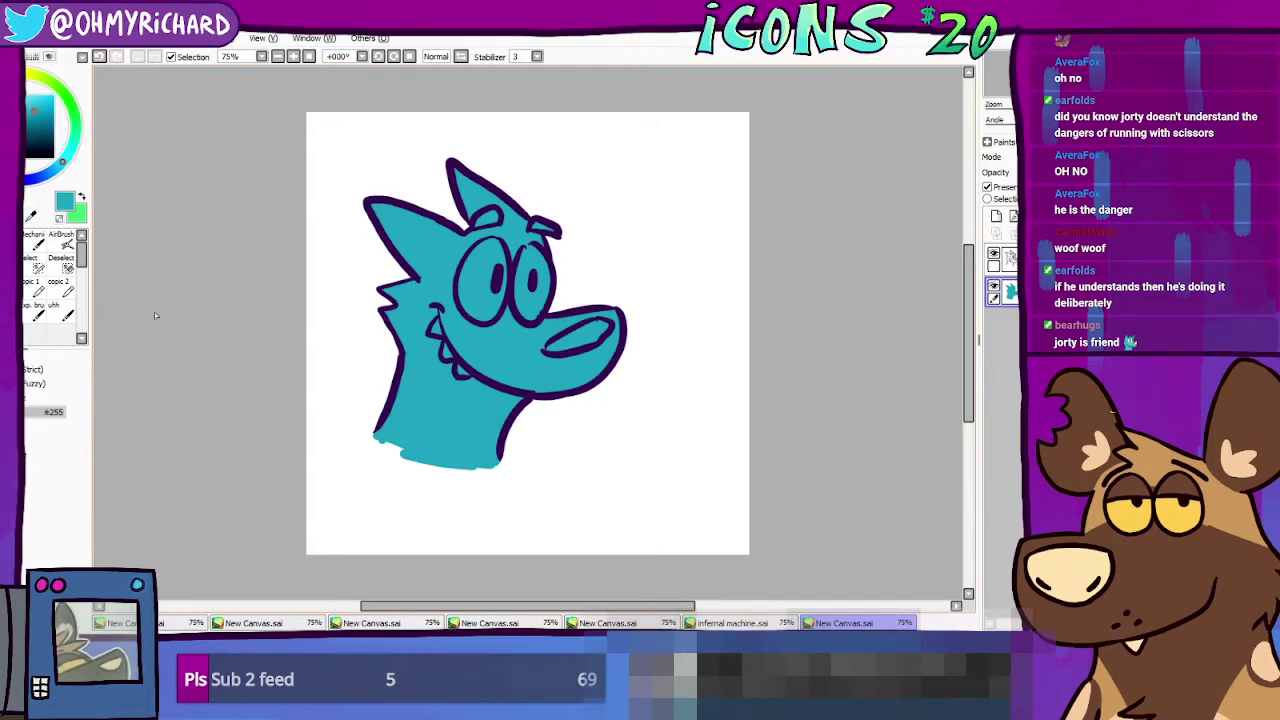
Step: Mix a golden yellow and paint the inside of the nose with a small brush
left_click(26, 79)
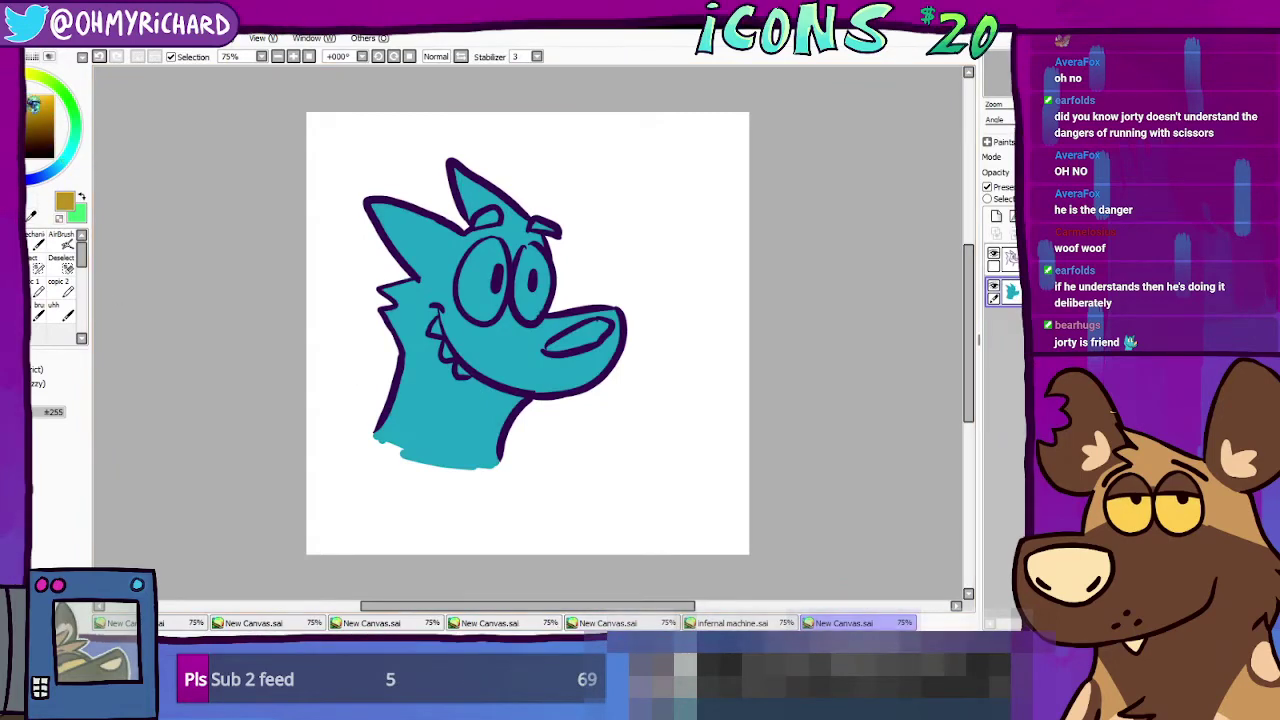
left_click(27, 98)
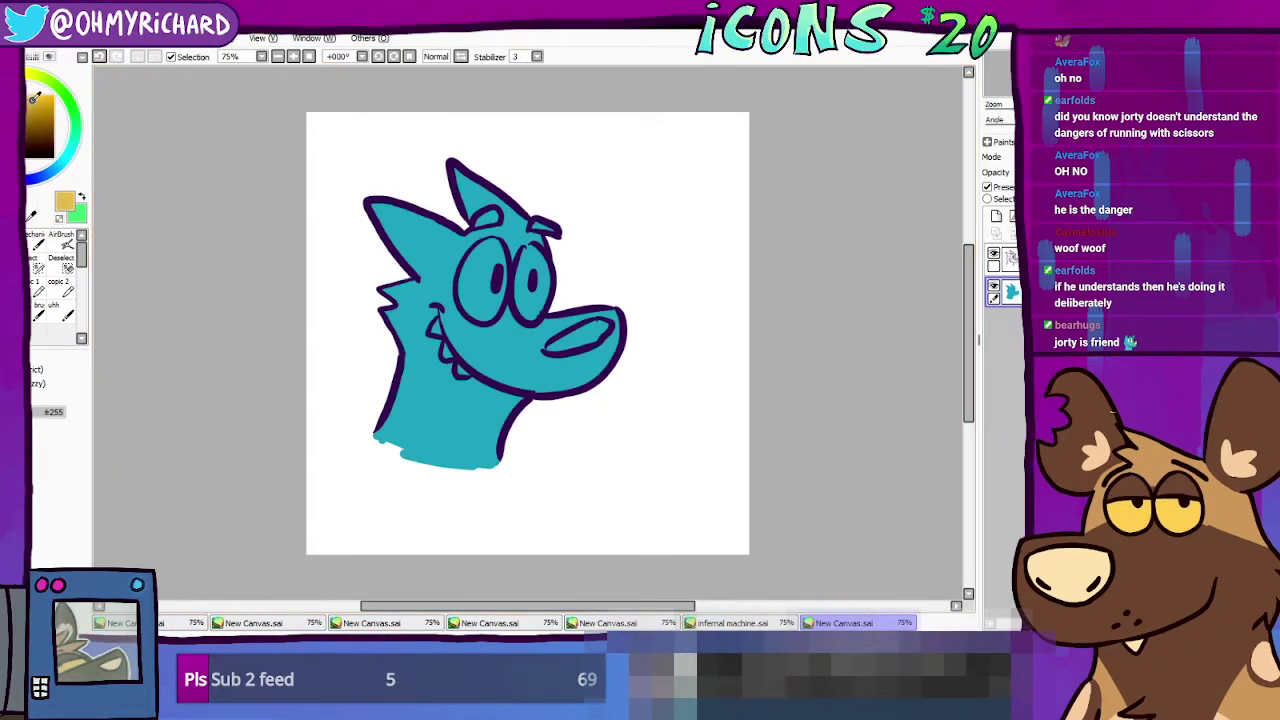
key("n")
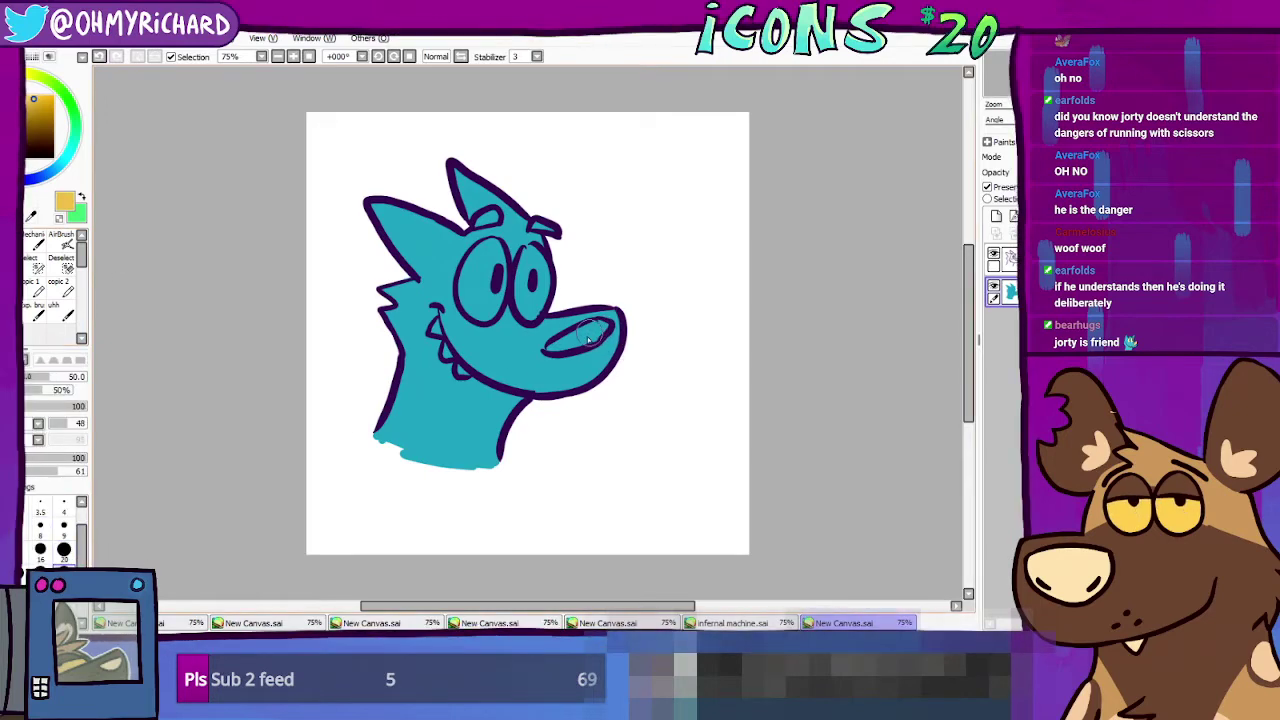
left_click(22, 249)
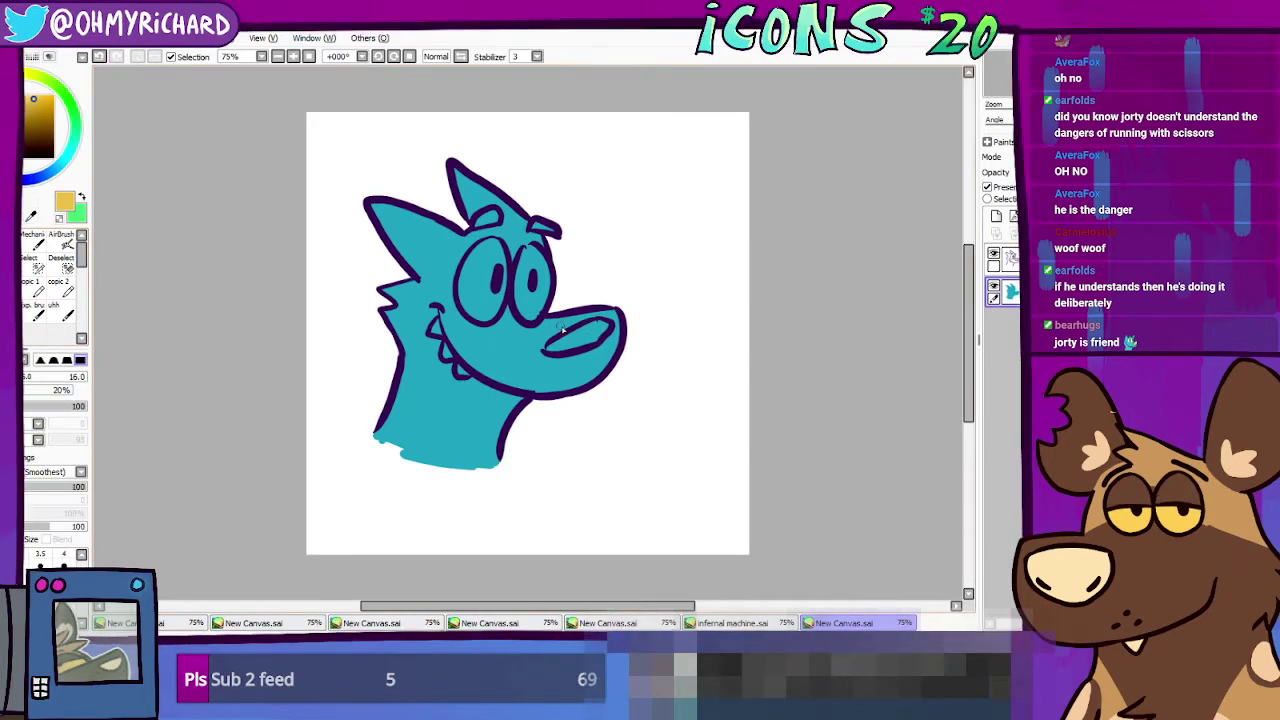
mouse_move(592, 335)
left_mouse_down()
mouse_move(582, 338)
mouse_move(600, 328)
mouse_move(562, 346)
mouse_move(582, 345)
left_mouse_up()
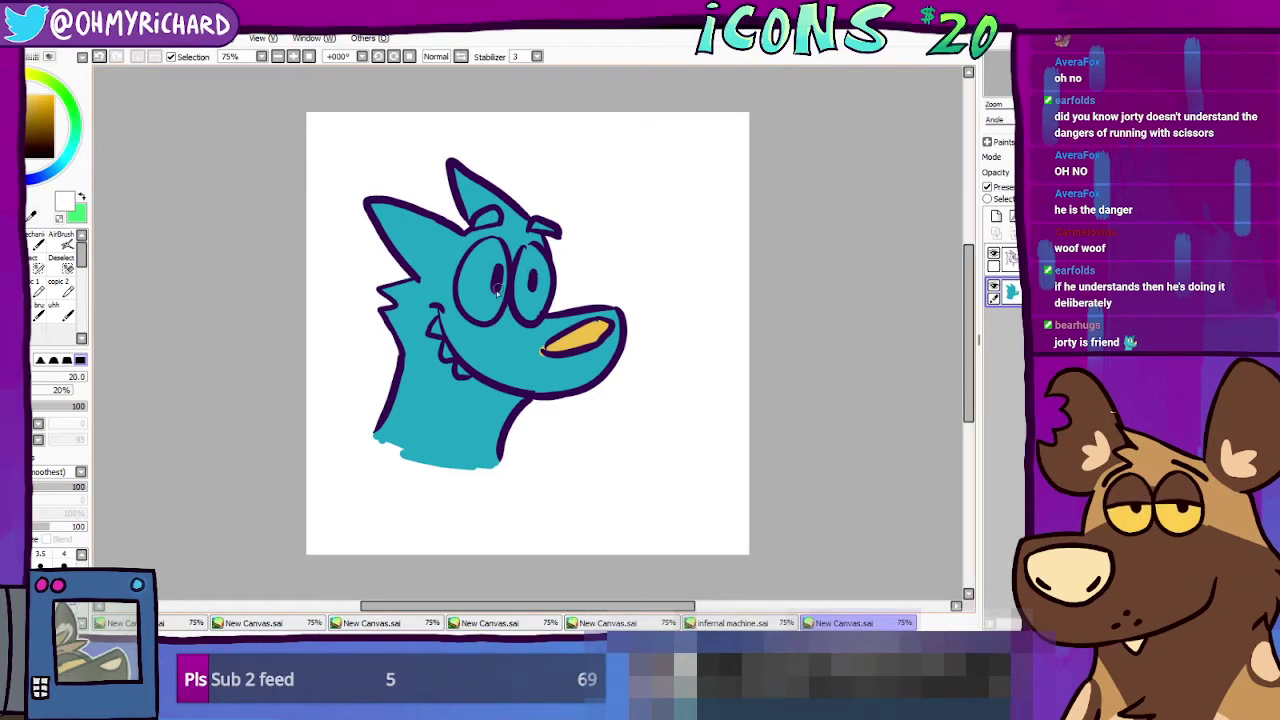
Step: Paint the insides of both eyes white around the pupils
mouse_move(494, 290)
left_mouse_down()
mouse_move(492, 245)
mouse_move(472, 297)
left_mouse_up()
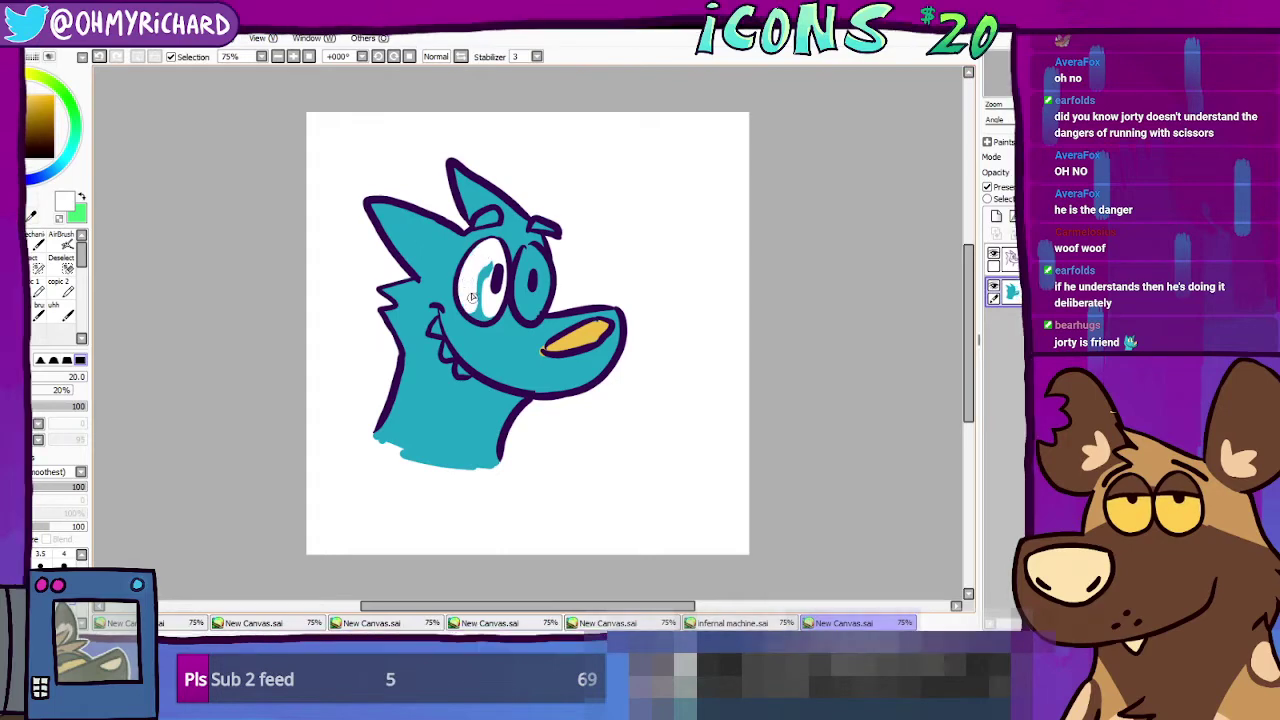
key("ctrl+z")
key("ctrl+z")
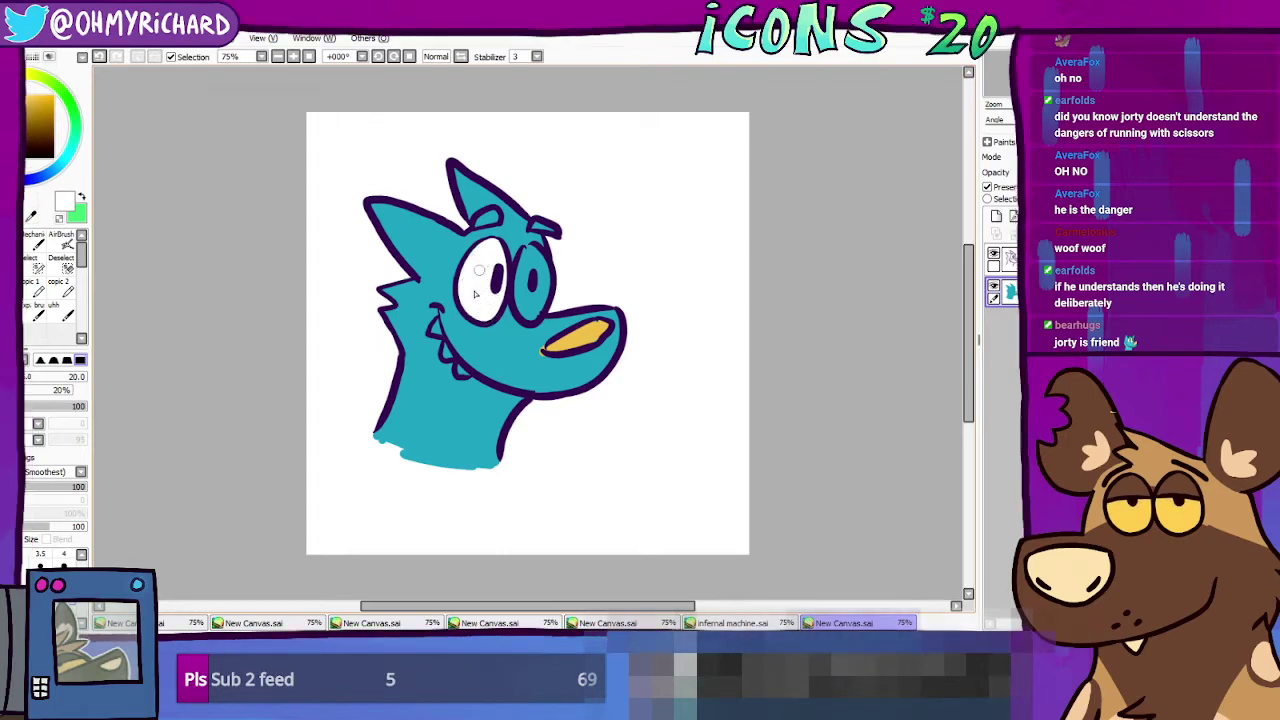
left_click_drag(530, 297, 526, 268)
left_click_drag(522, 324, 533, 316)
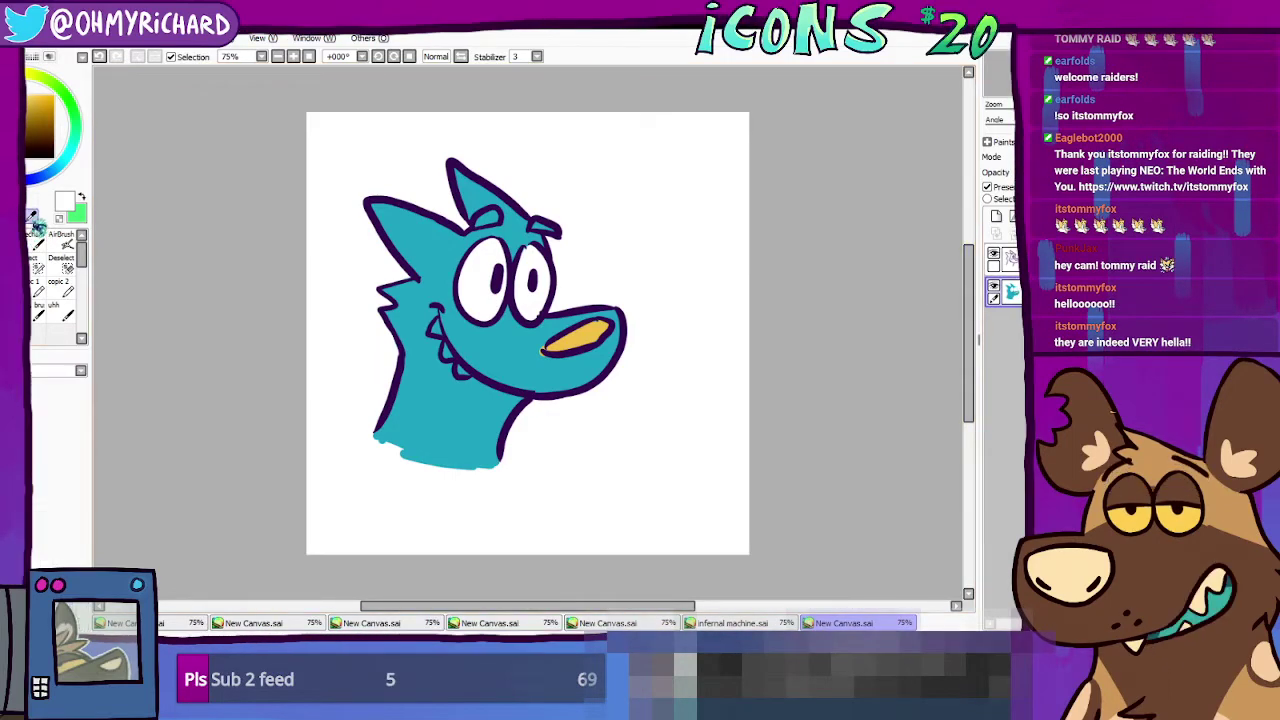
Step: Sample the head's turquoise, cover the yellow spill beside the nose, and even out the neck's ragged lower edge
right_click(457, 427)
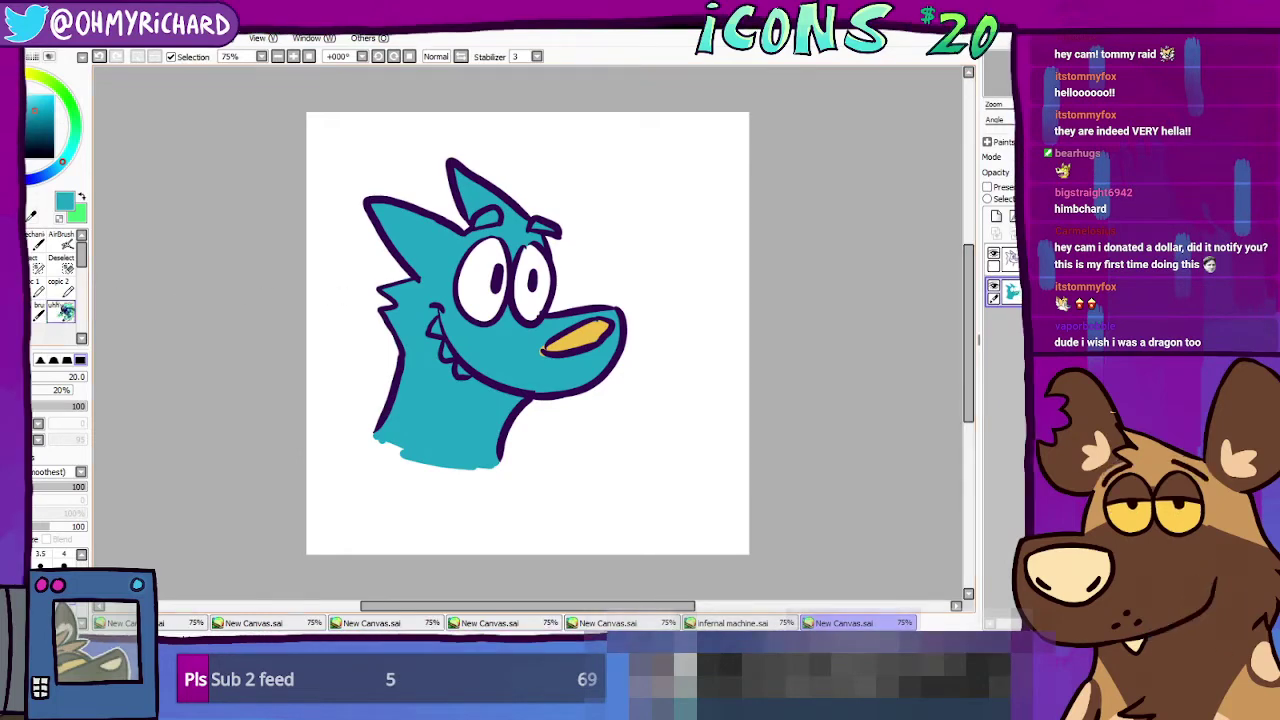
left_click(32, 217)
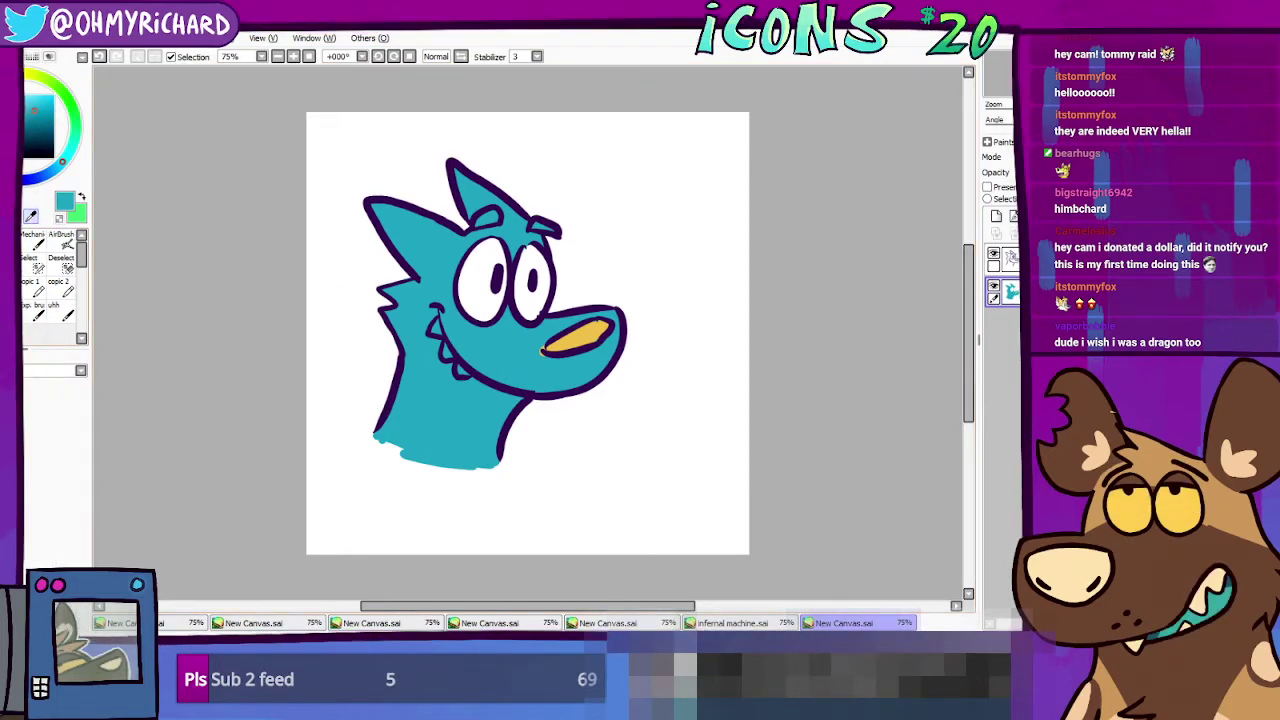
key("n")
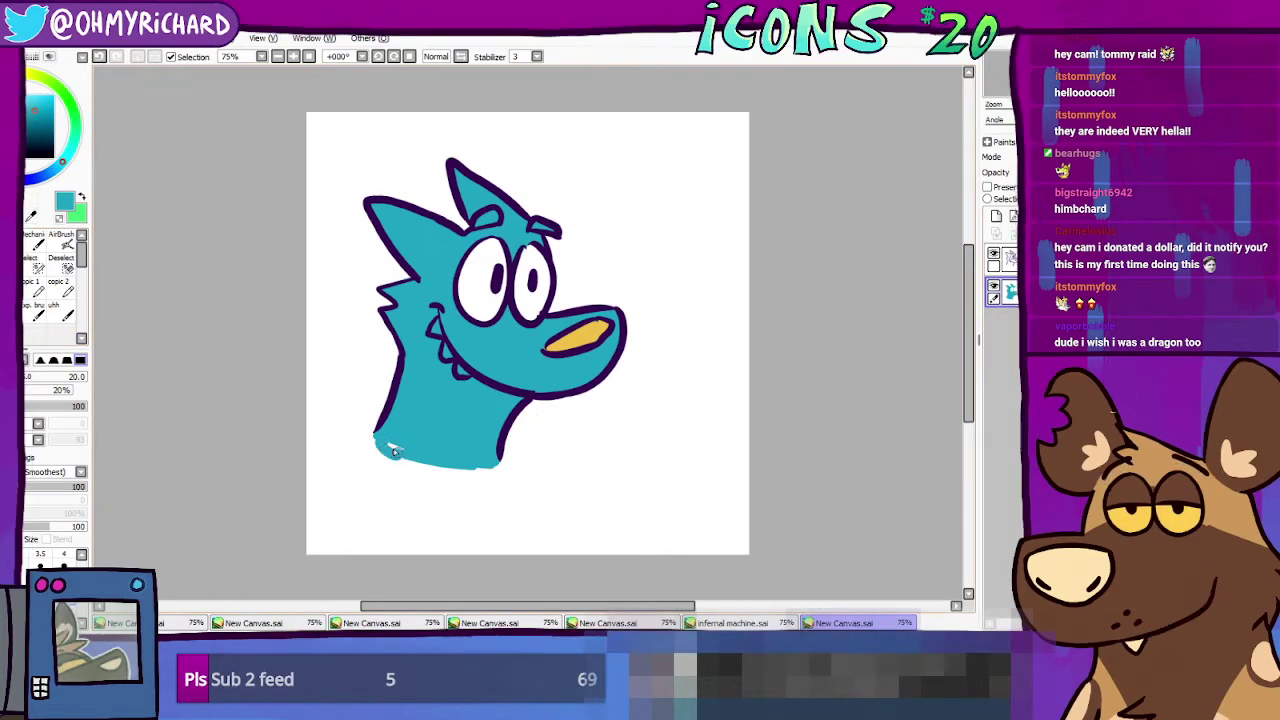
left_click_drag(383, 444, 498, 468)
left_click_drag(376, 437, 371, 448)
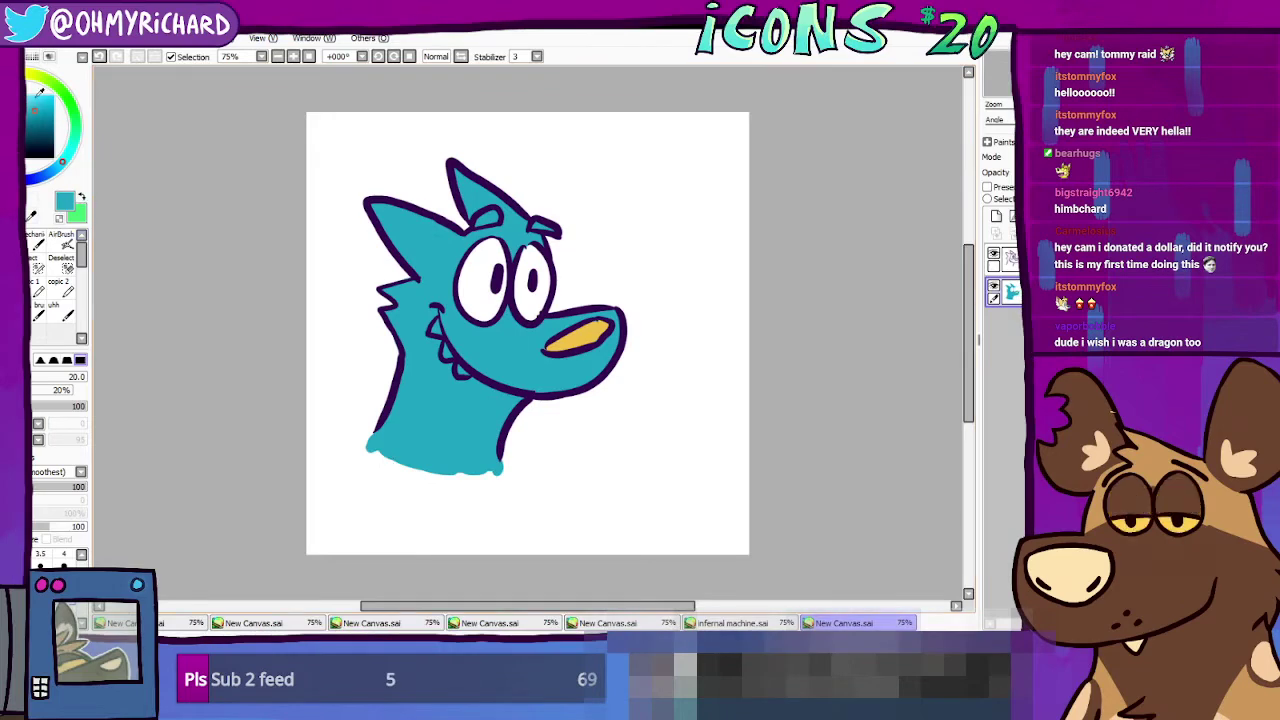
Step: Paint the teeth along the smile pale cream and sample the head's turquoise again
left_click(30, 78)
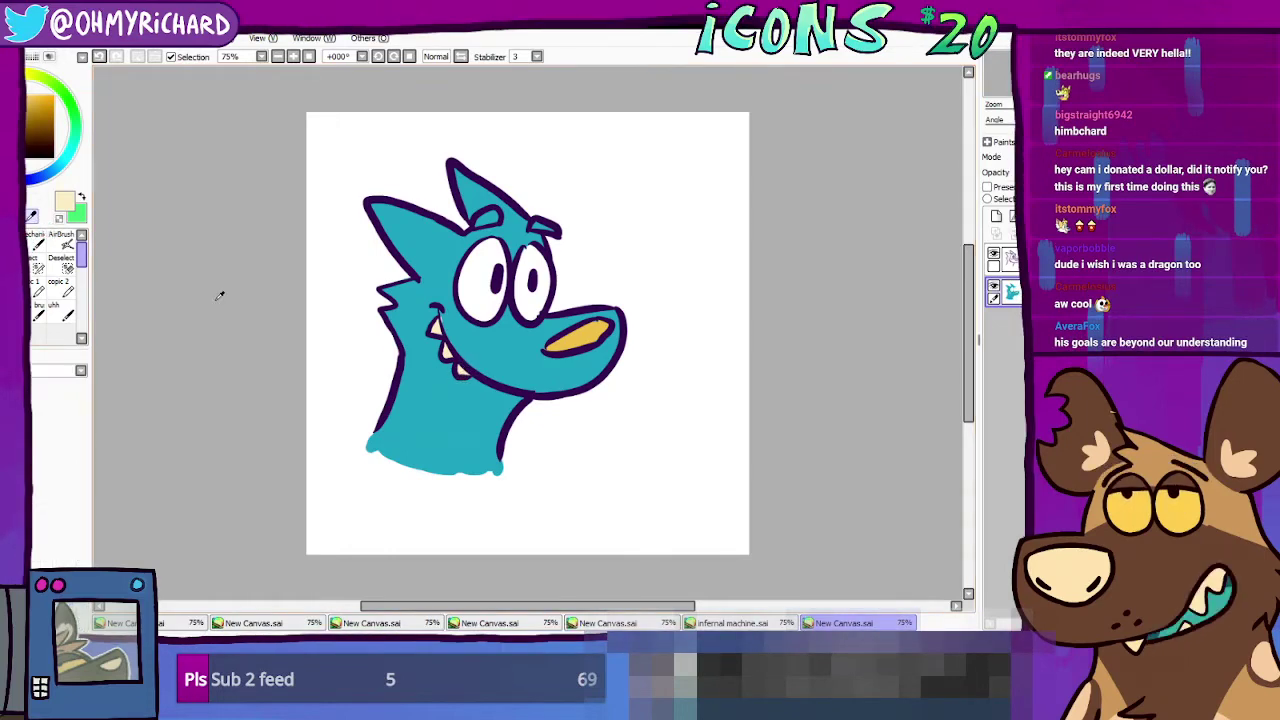
right_click(420, 302)
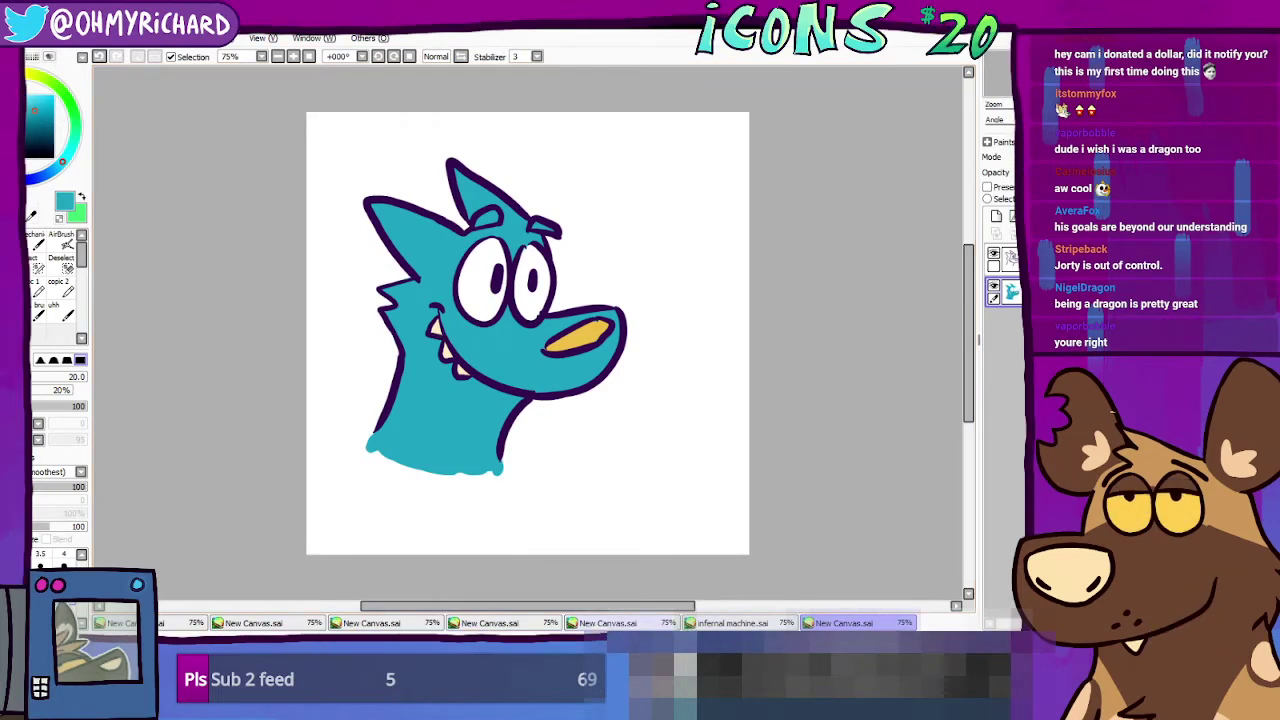
Step: Compare the two rough dragon head sketches in the other open canvases
left_click(489, 623)
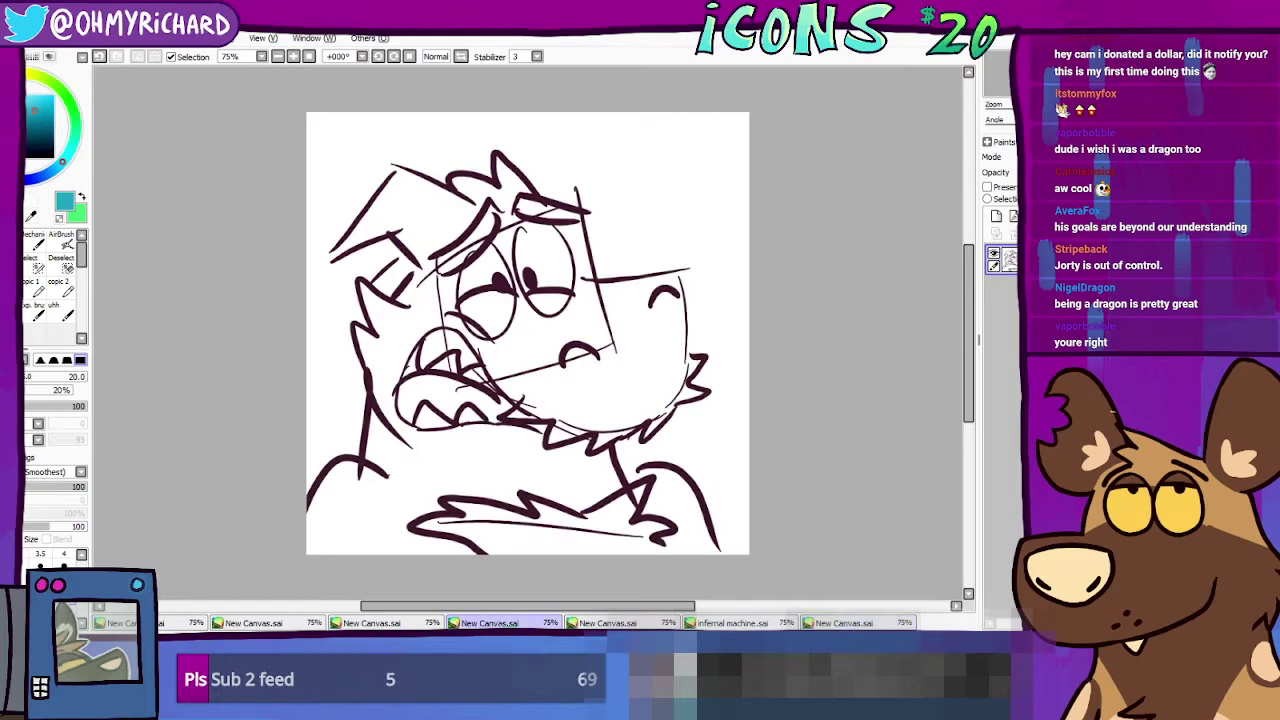
left_click(386, 624)
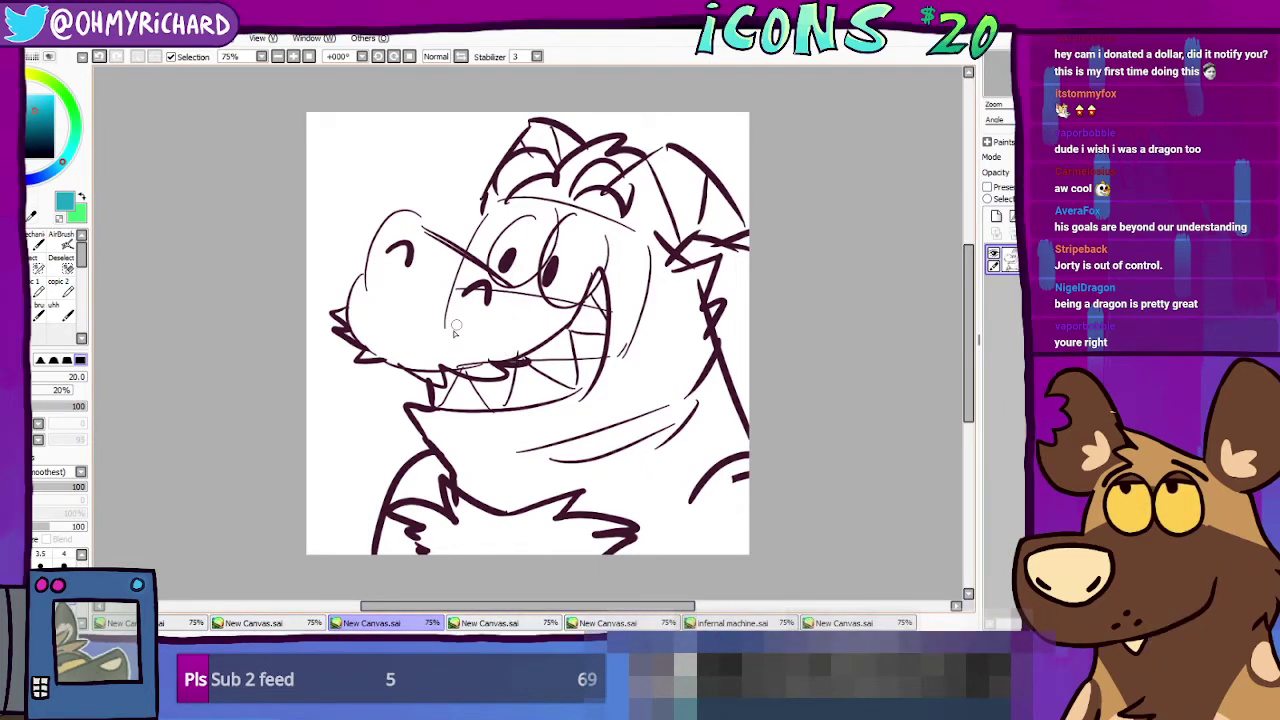
left_click(490, 623)
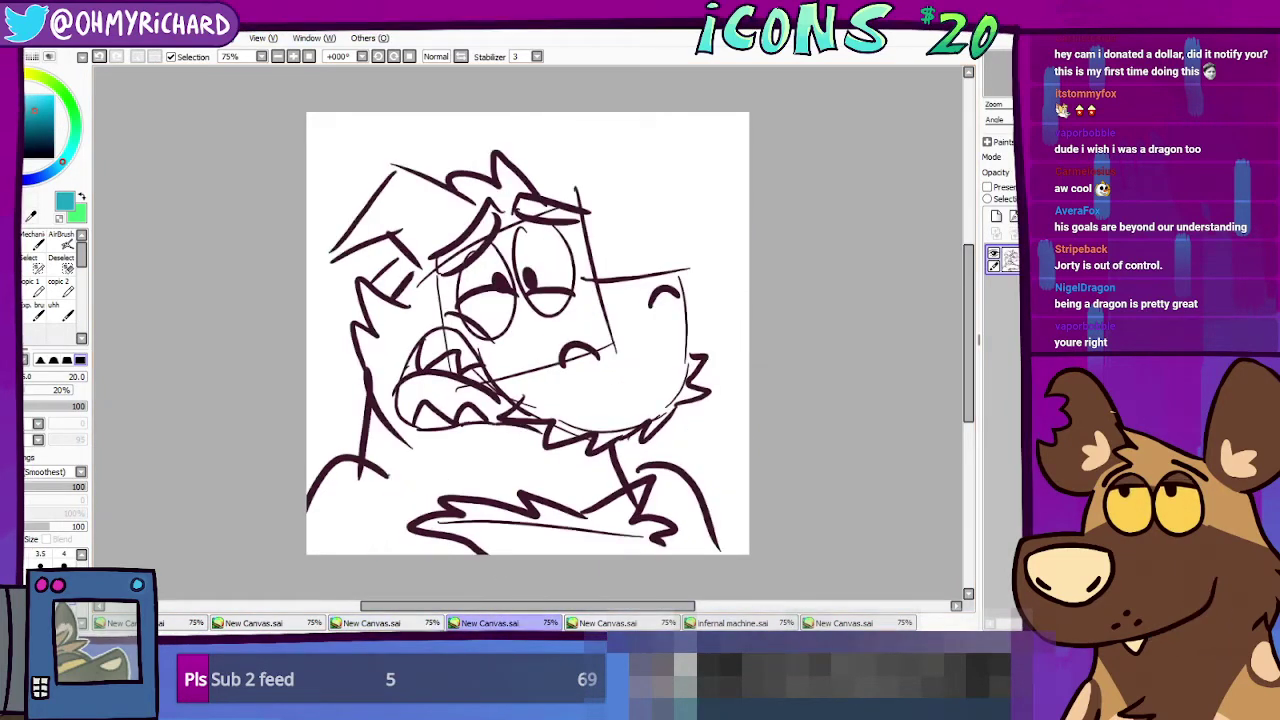
left_click(608, 623)
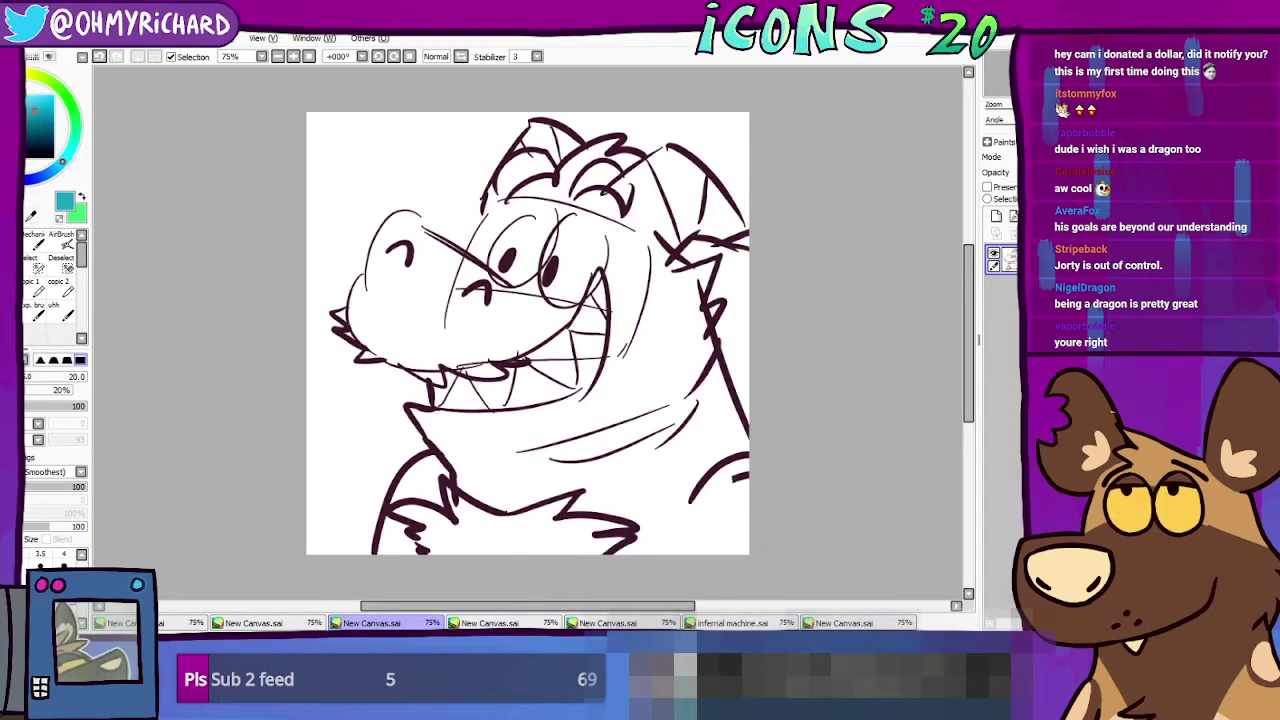
Step: Return to the turquoise canine head's canvas and paint both eyebrows dark slate blue
left_click(372, 623)
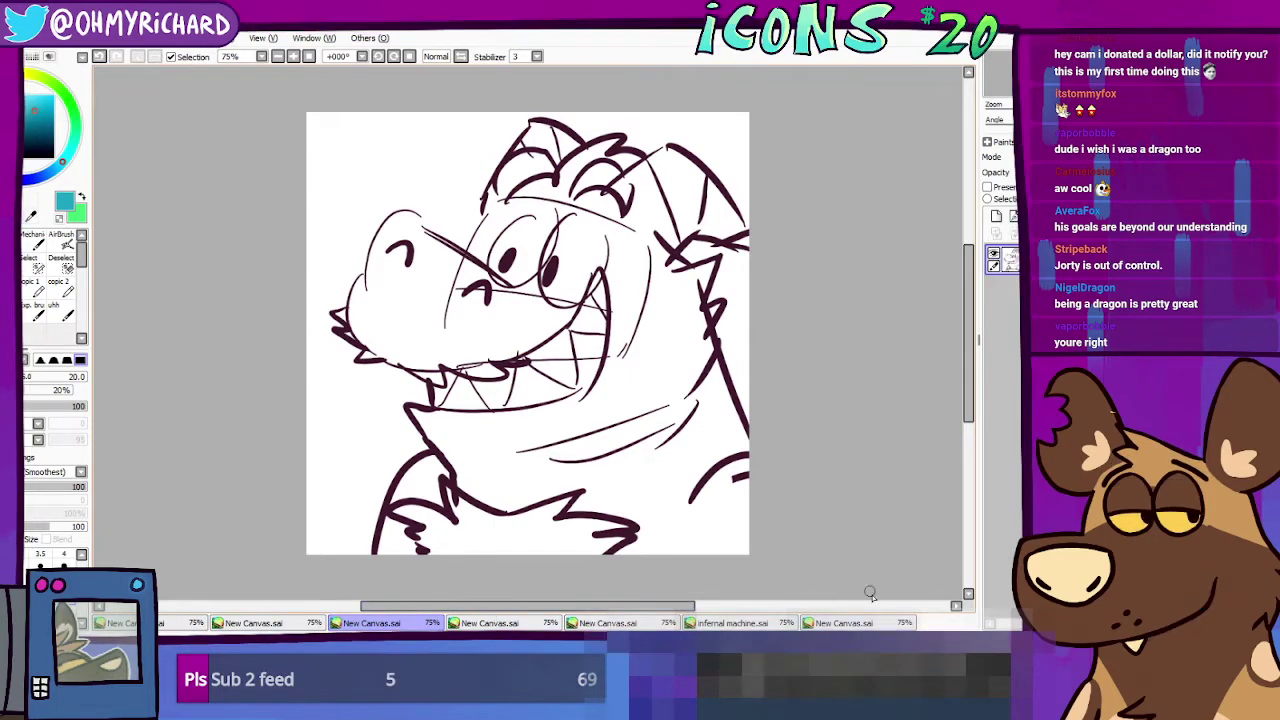
left_click(848, 622)
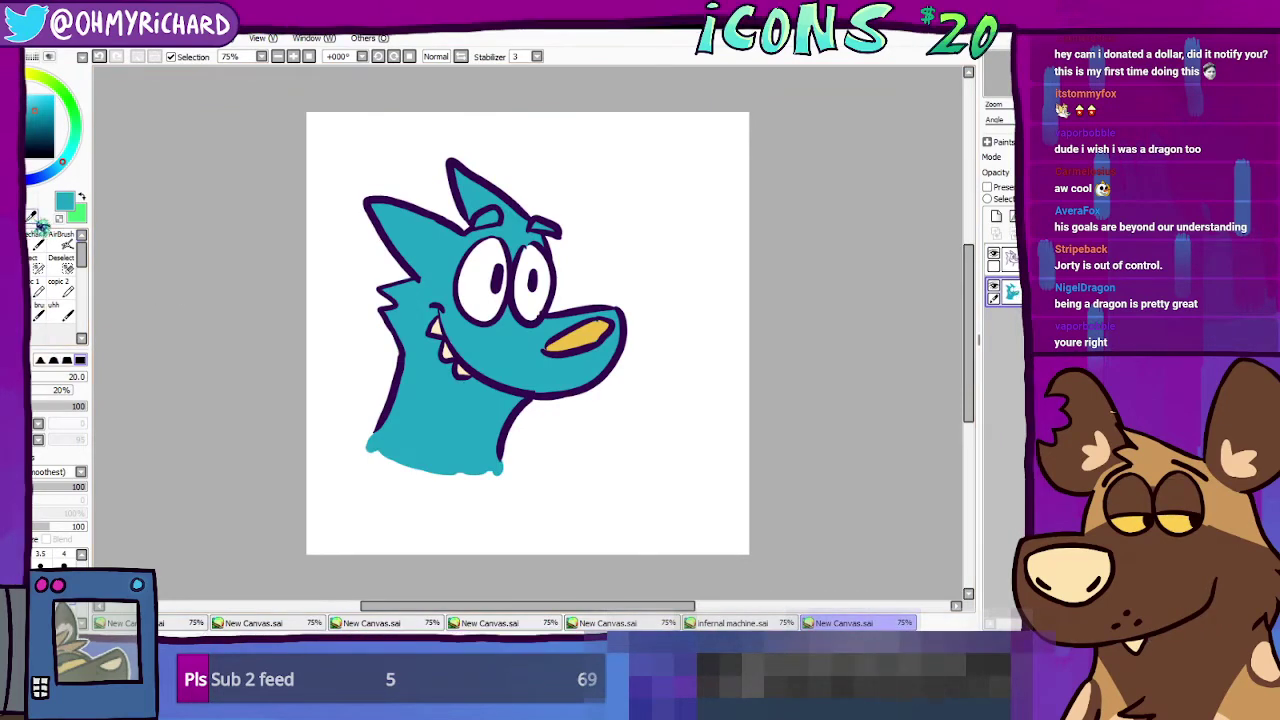
left_click(32, 216)
key("n")
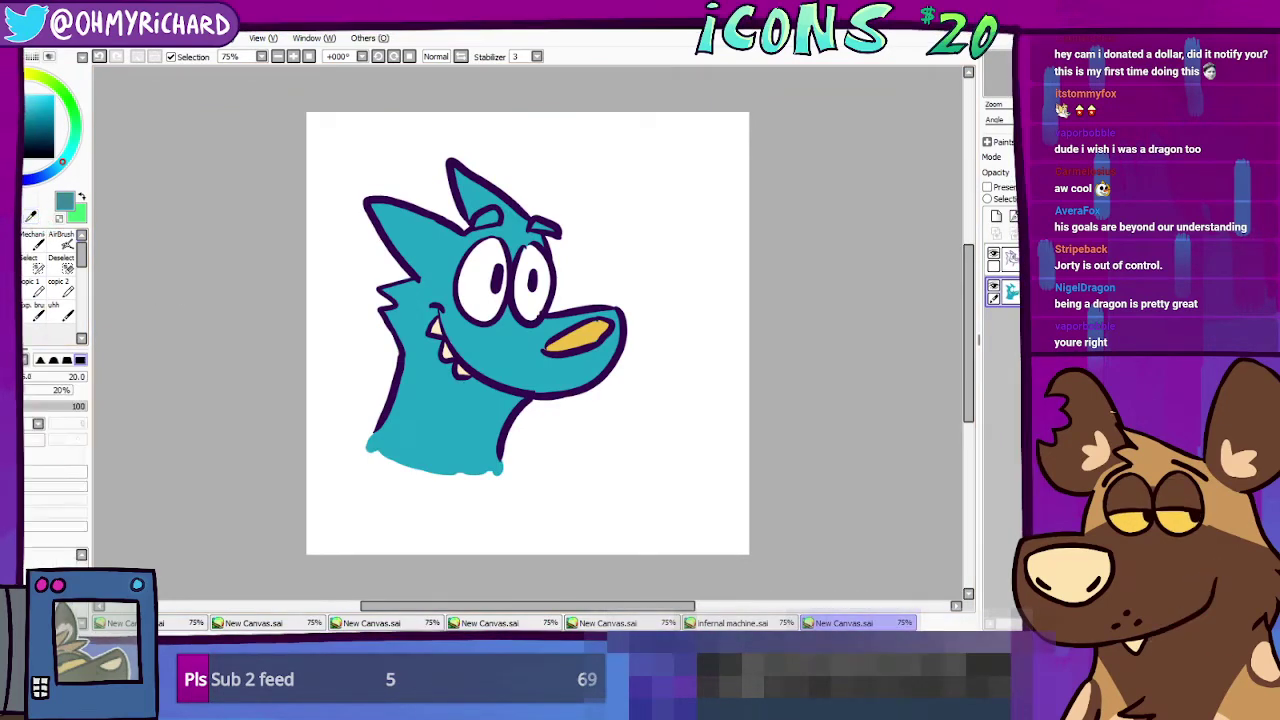
mouse_move(483, 228)
left_mouse_down()
mouse_move(492, 214)
mouse_move(486, 225)
left_mouse_up()
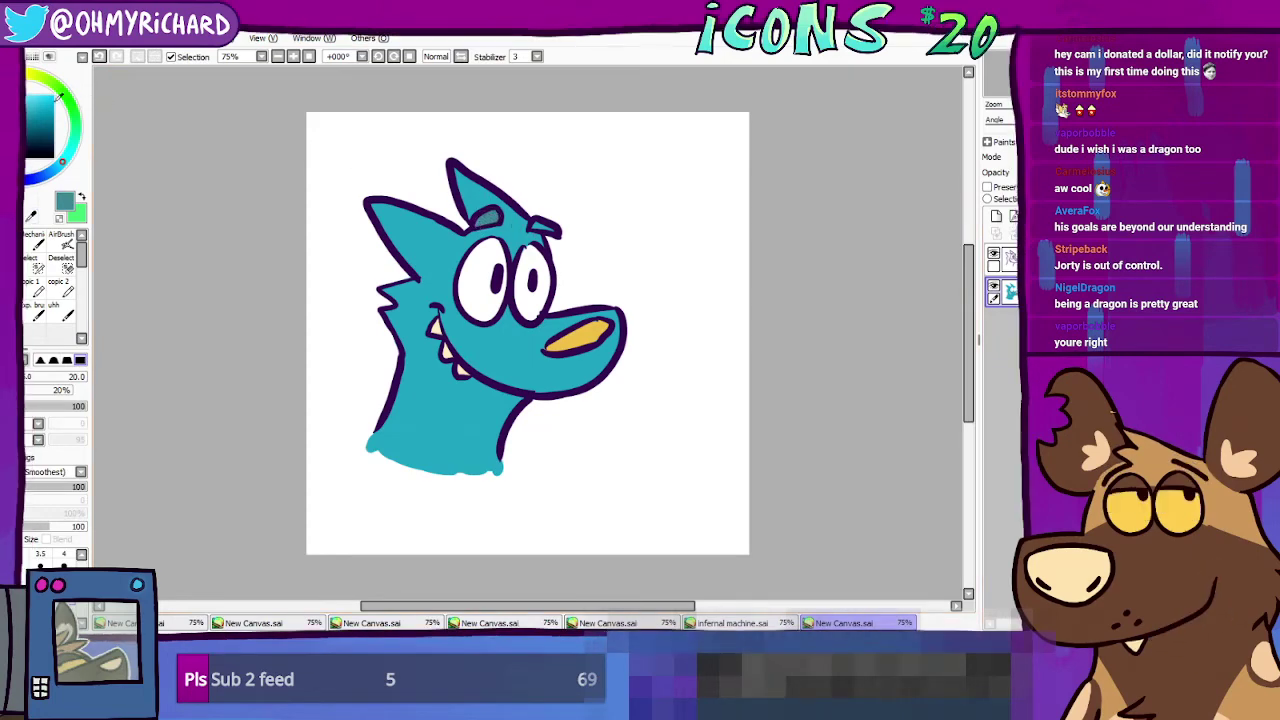
left_click(46, 112)
left_click_drag(496, 216, 488, 222)
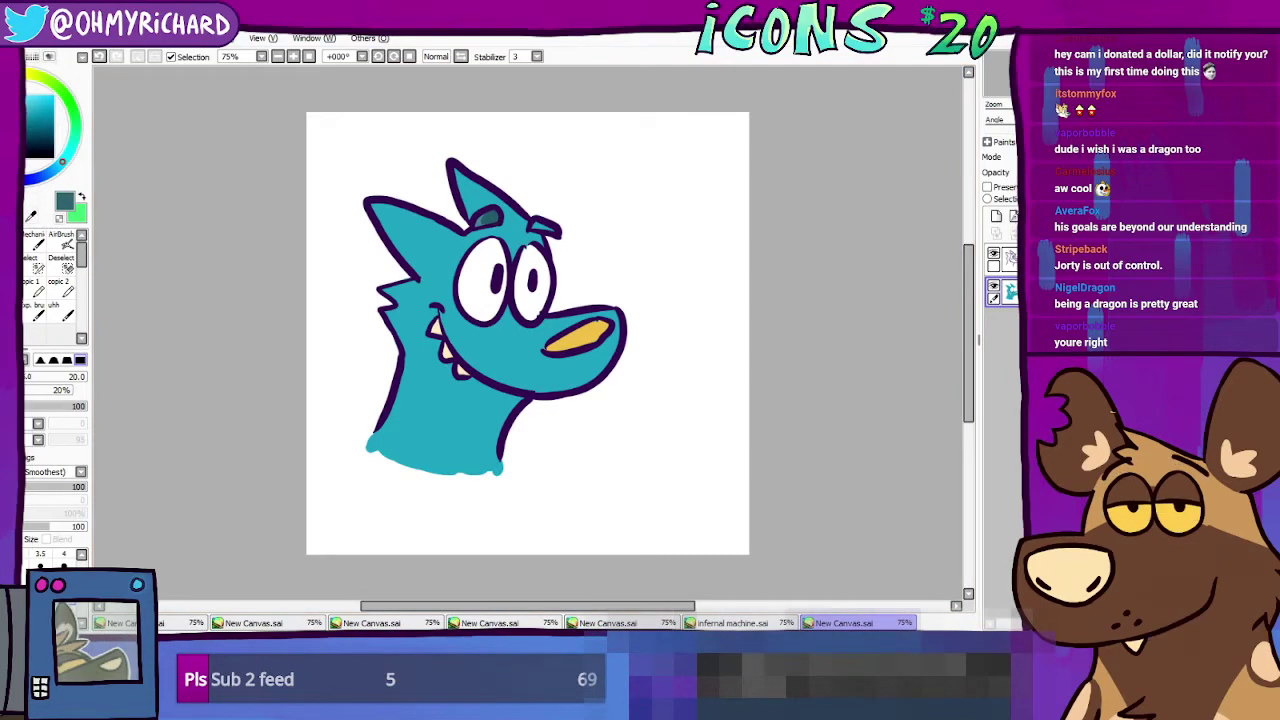
left_click(57, 174)
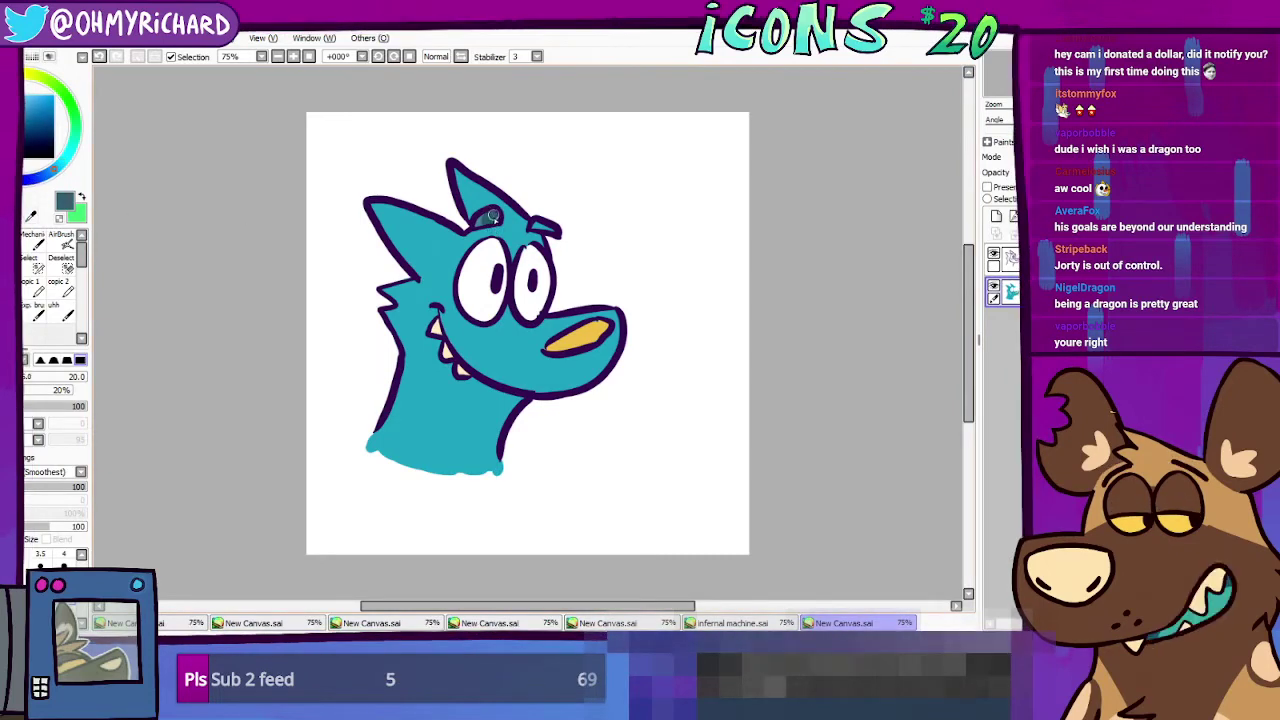
left_click_drag(493, 216, 483, 221)
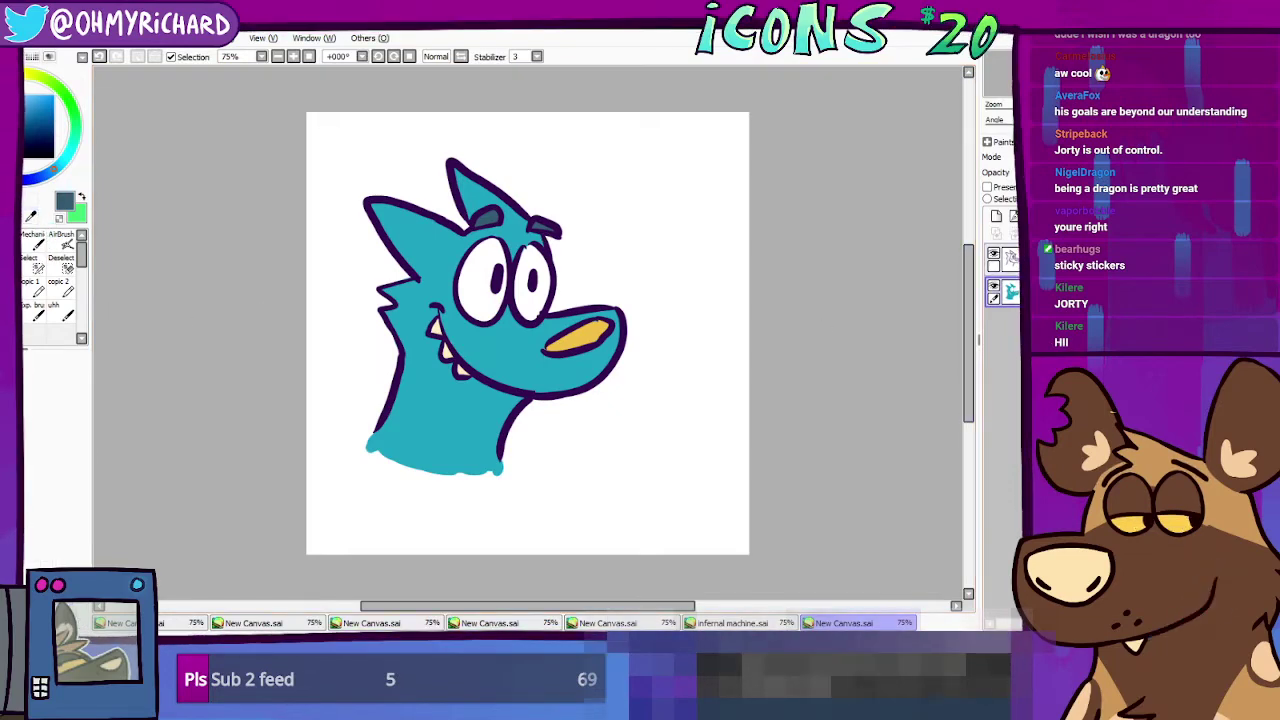
Step: Preserve opacity on the line art layer and crop the canvas to a rectangle around the whole head
left_click(1005, 258)
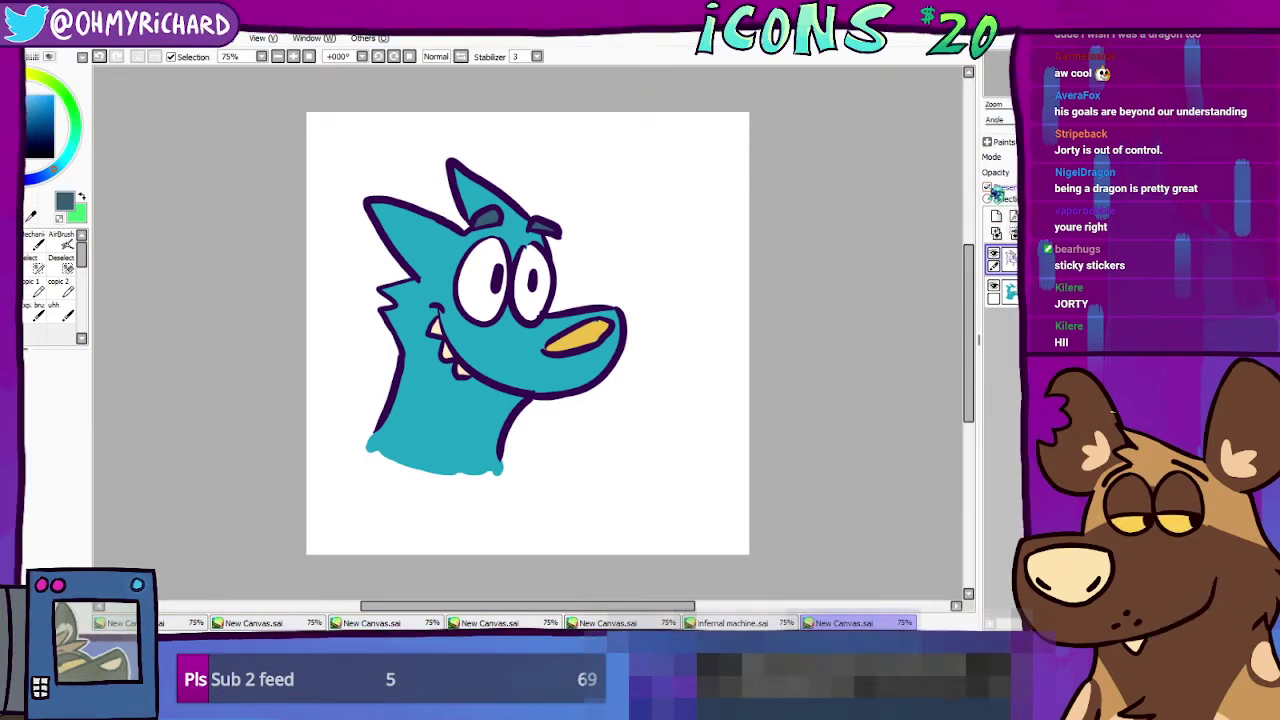
left_click(988, 188)
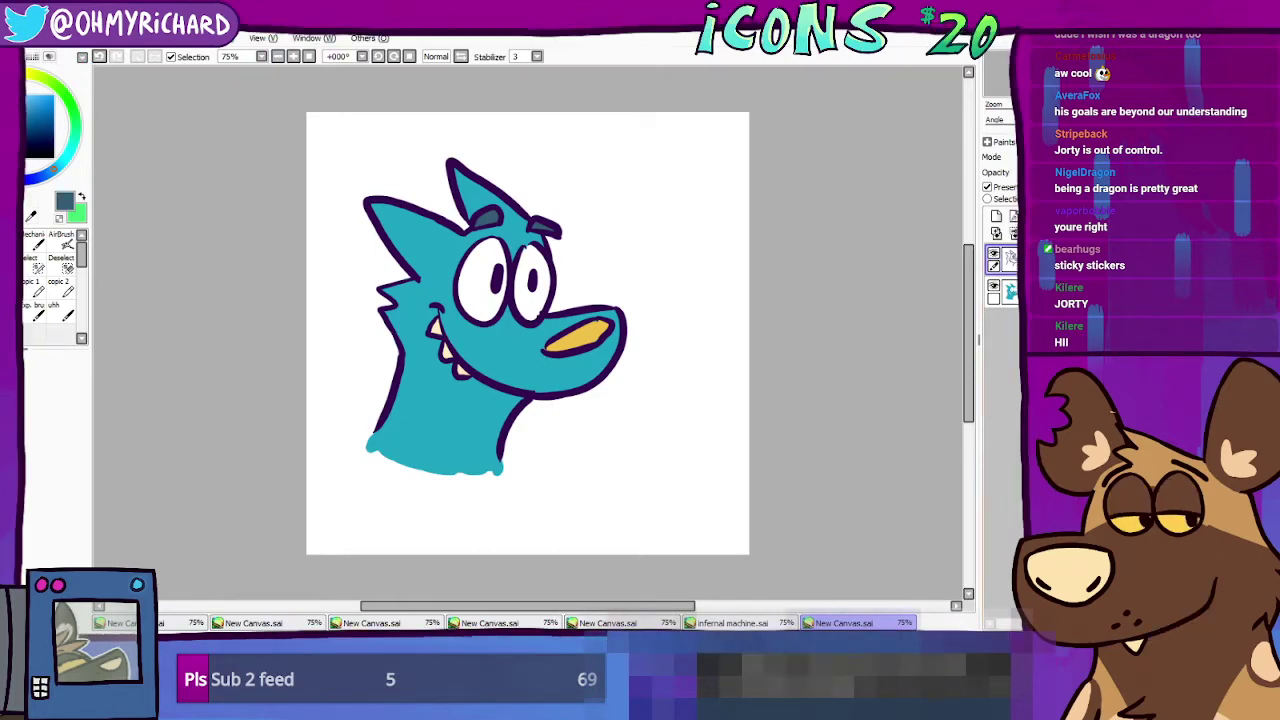
left_click(45, 246)
key("ctrl")
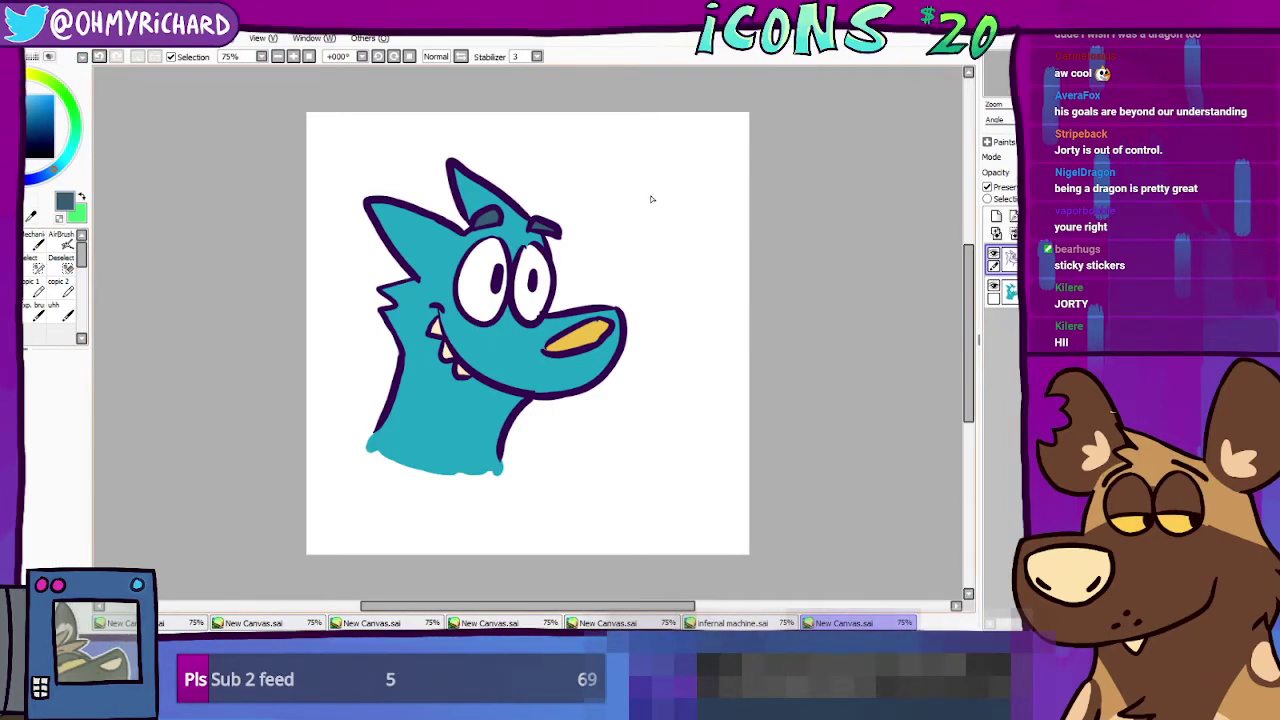
mouse_move(487, 107)
left_mouse_down()
mouse_move(306, 314)
mouse_move(316, 450)
left_mouse_up()
key("ctrl+d")
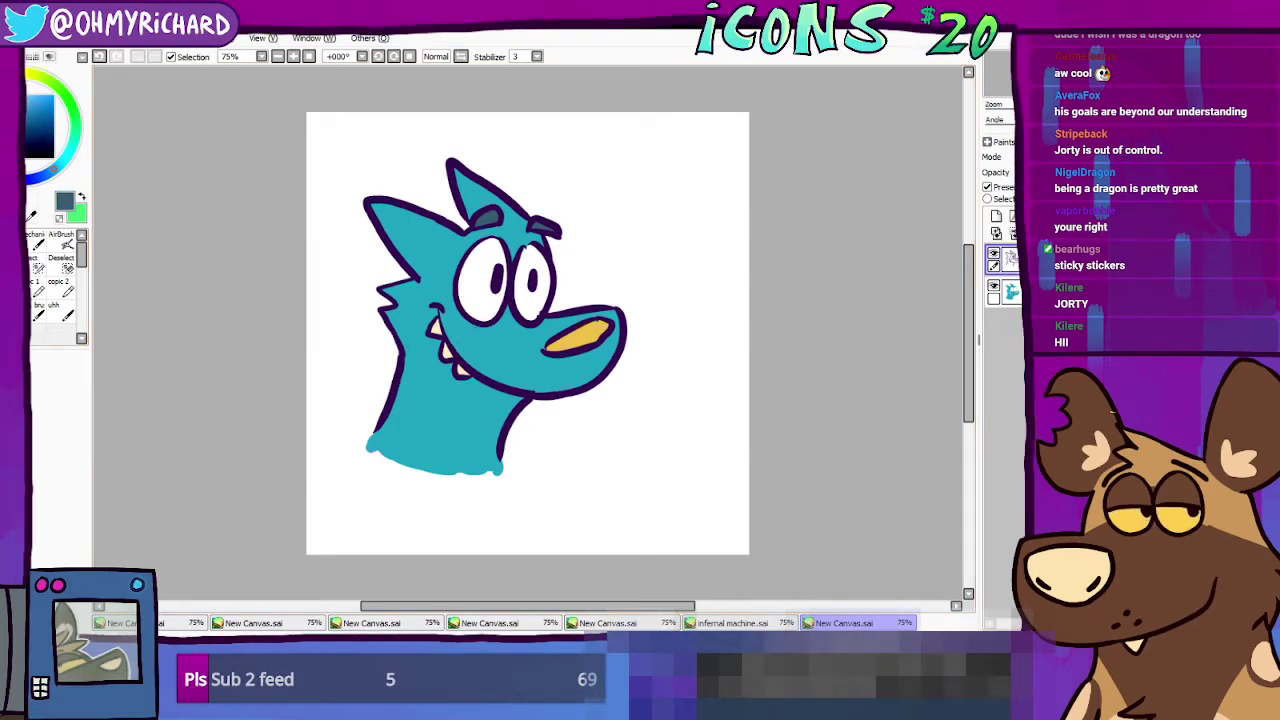
left_click_drag(318, 128, 697, 513)
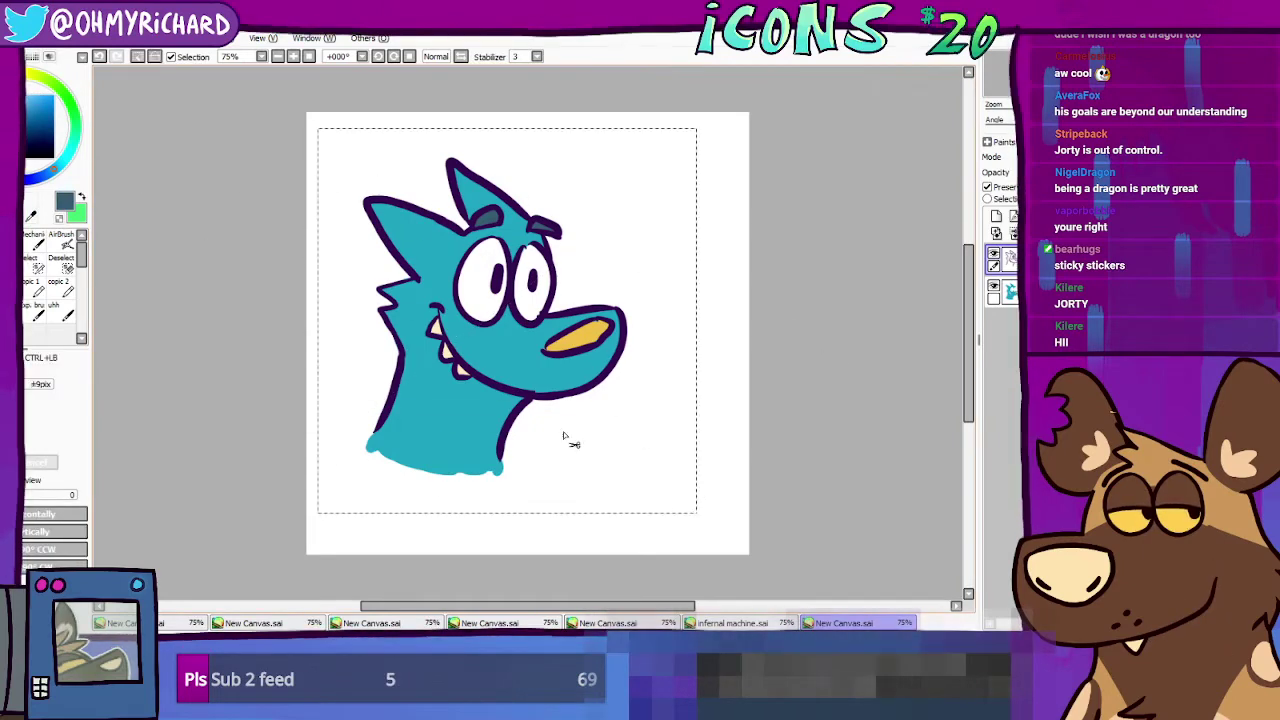
left_click(56, 40)
left_click(62, 86)
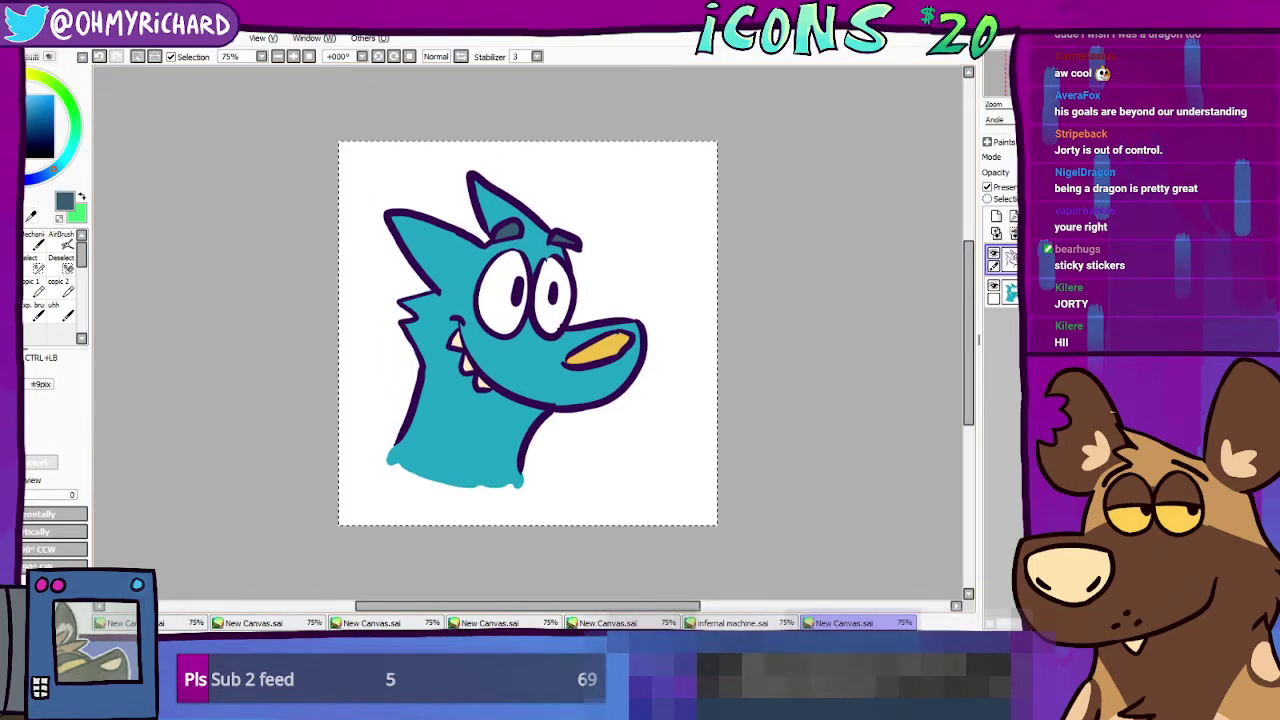
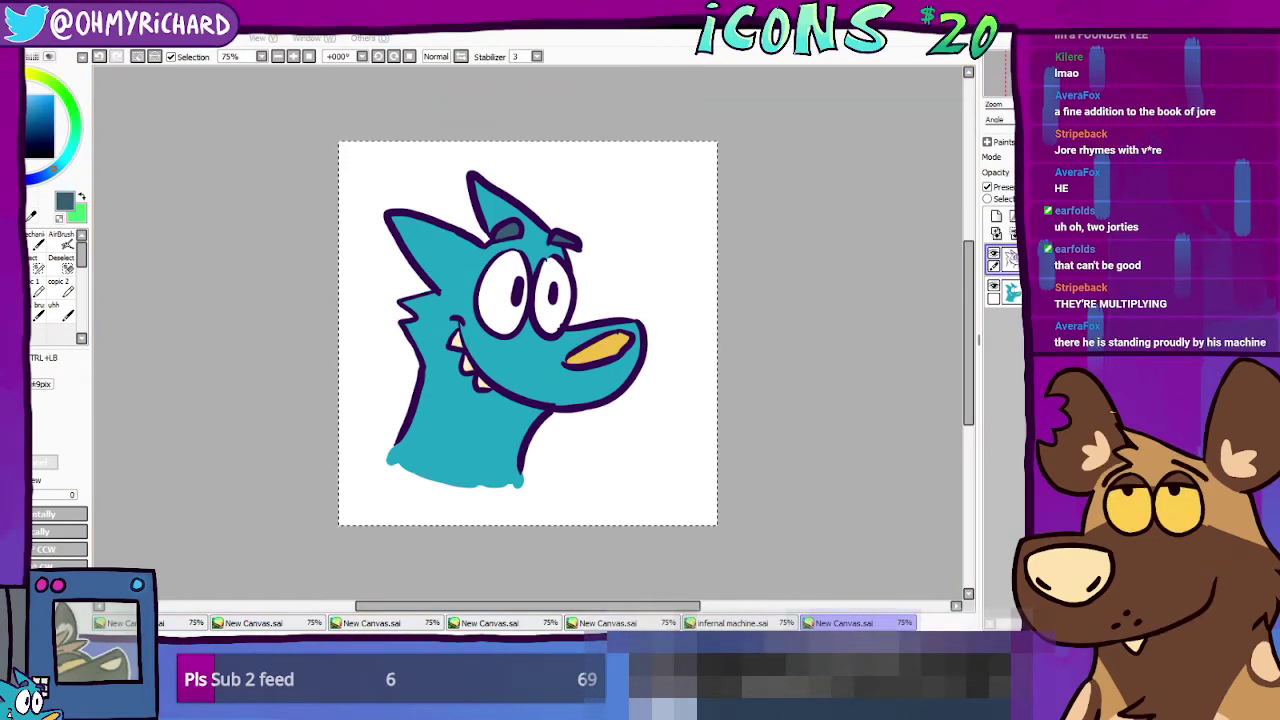
Step: Look over the finished canine head at full size and close its canvas
left_click_drag(528, 333, 191, 284)
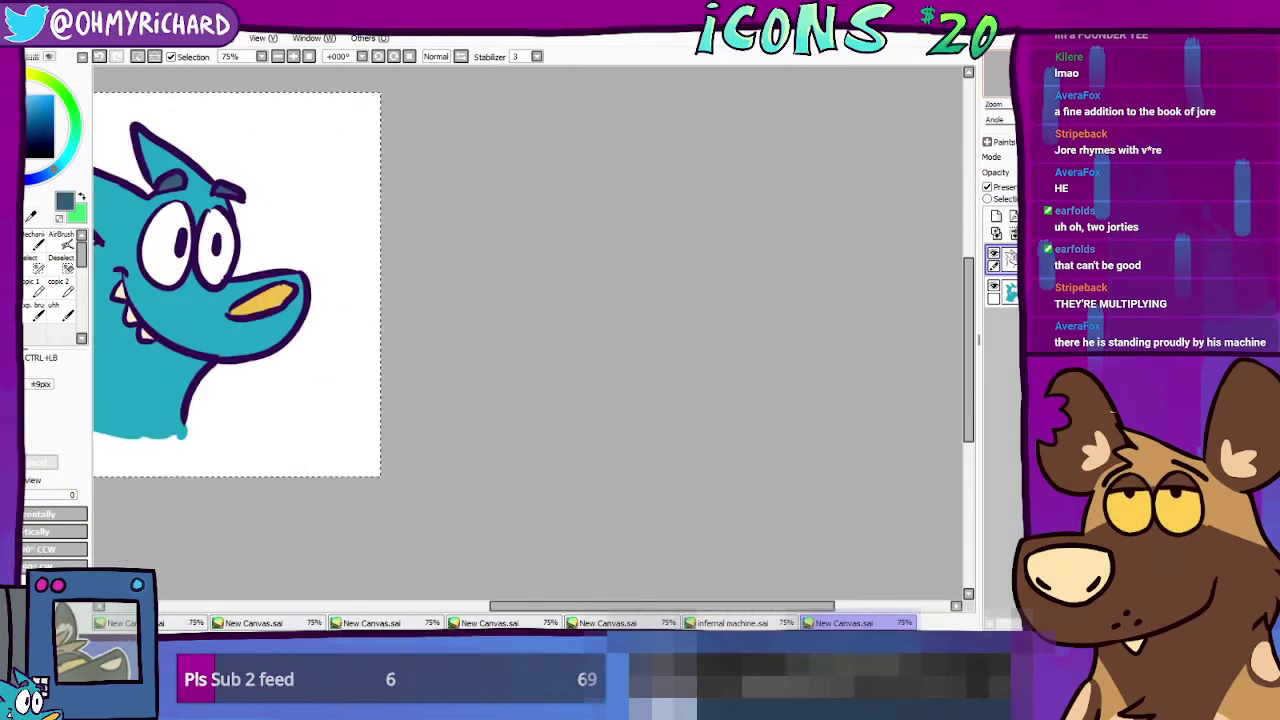
left_click_drag(260, 263, 928, 173)
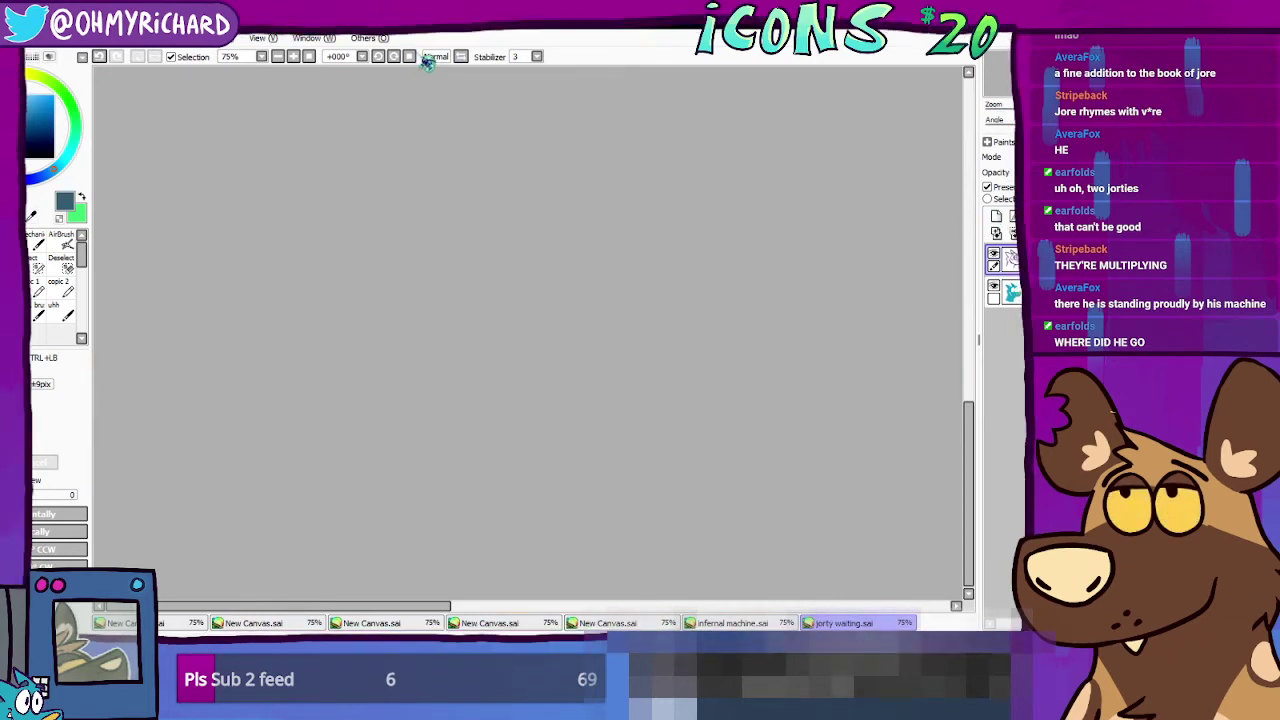
left_click(310, 57)
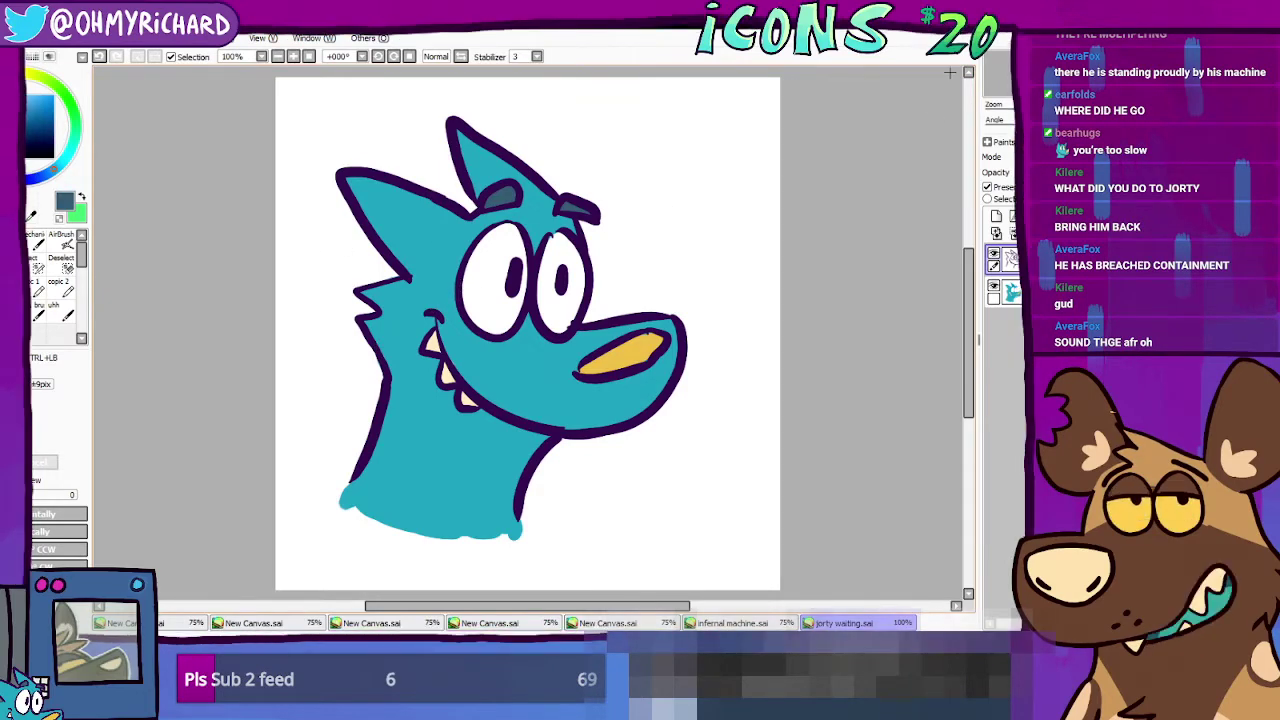
key("ctrl+w")
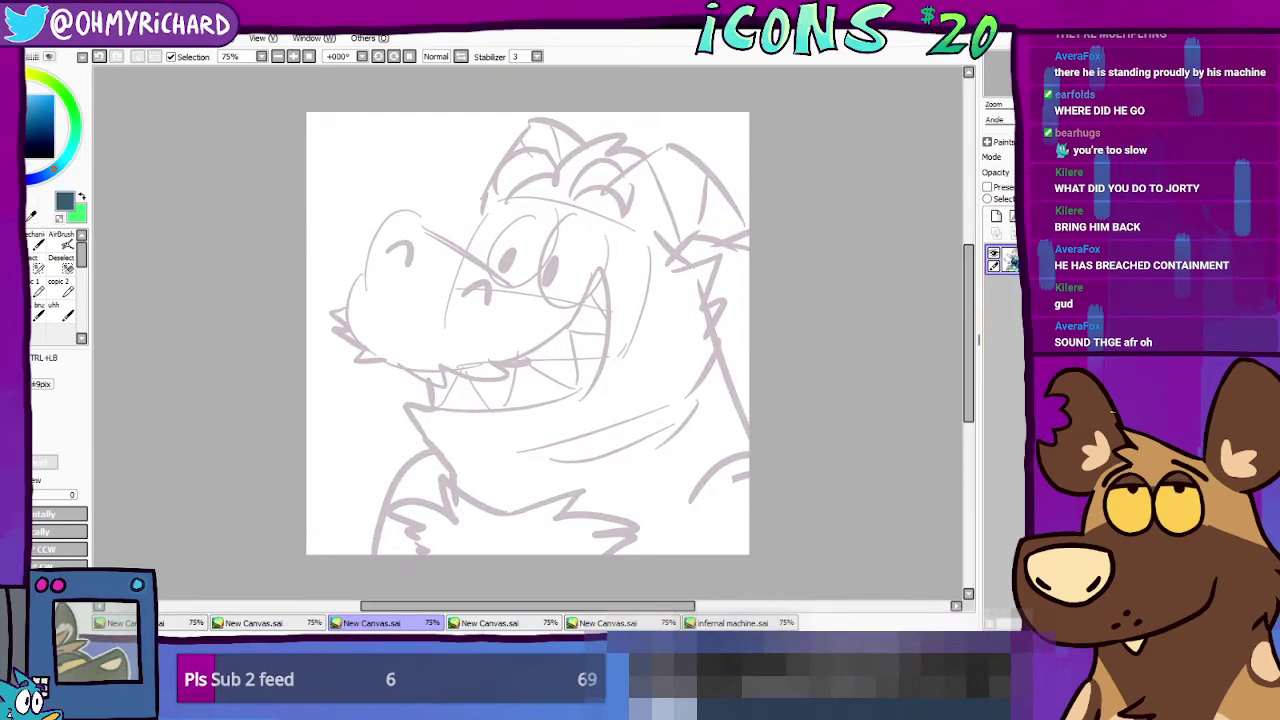
Step: Add a new layer over the faded dragon sketch and ink the nearer eye's oval outline in dark navy at brush size 16
key("ctrl+shift+n")
key("n")
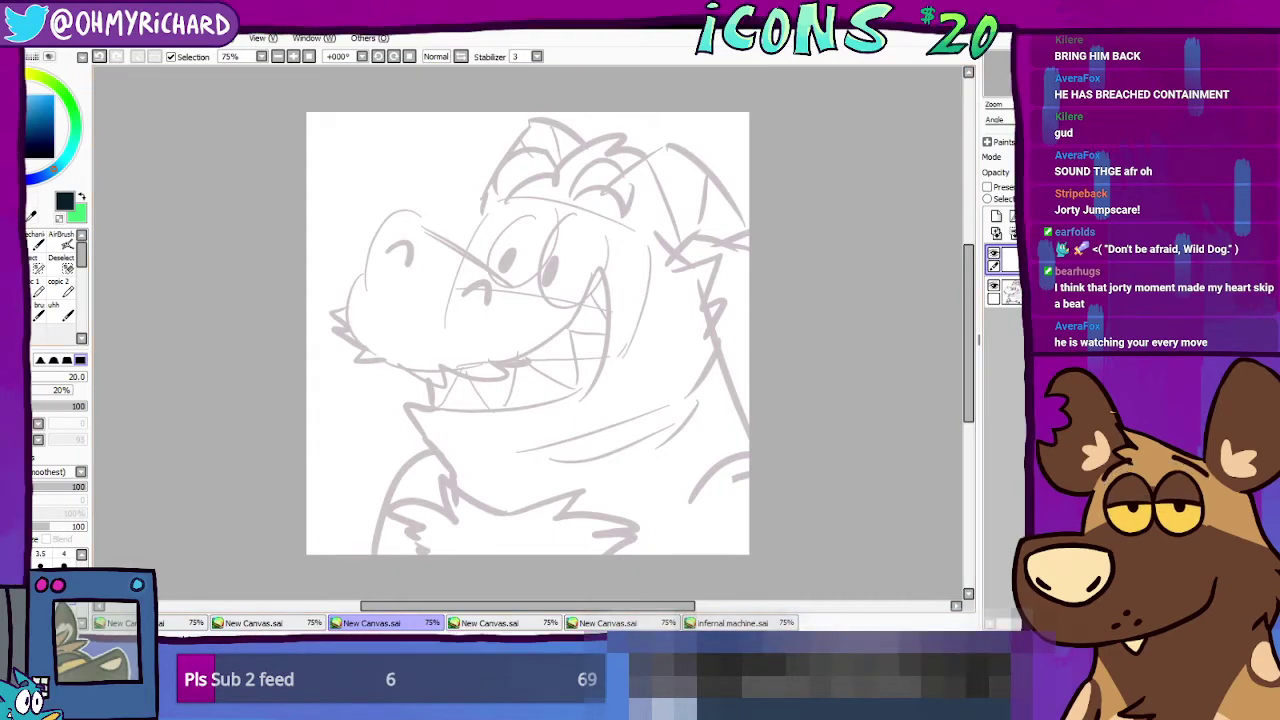
left_click_drag(527, 272, 594, 213)
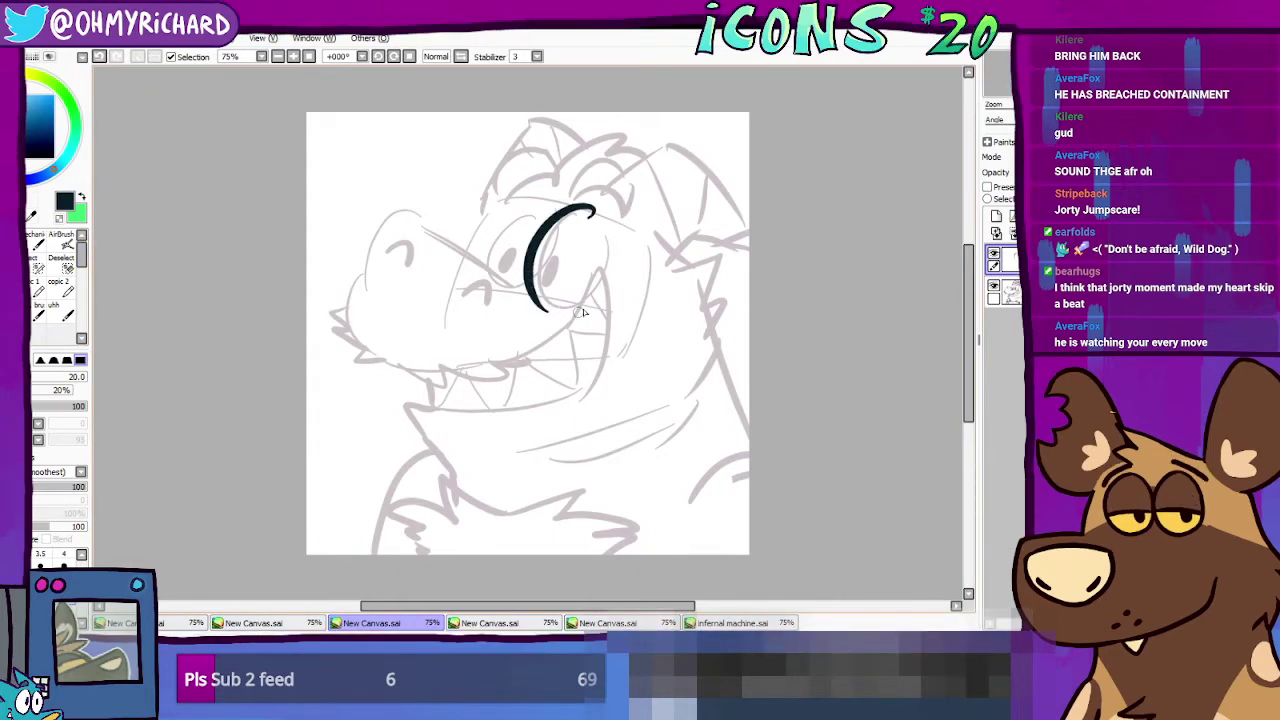
key("[")
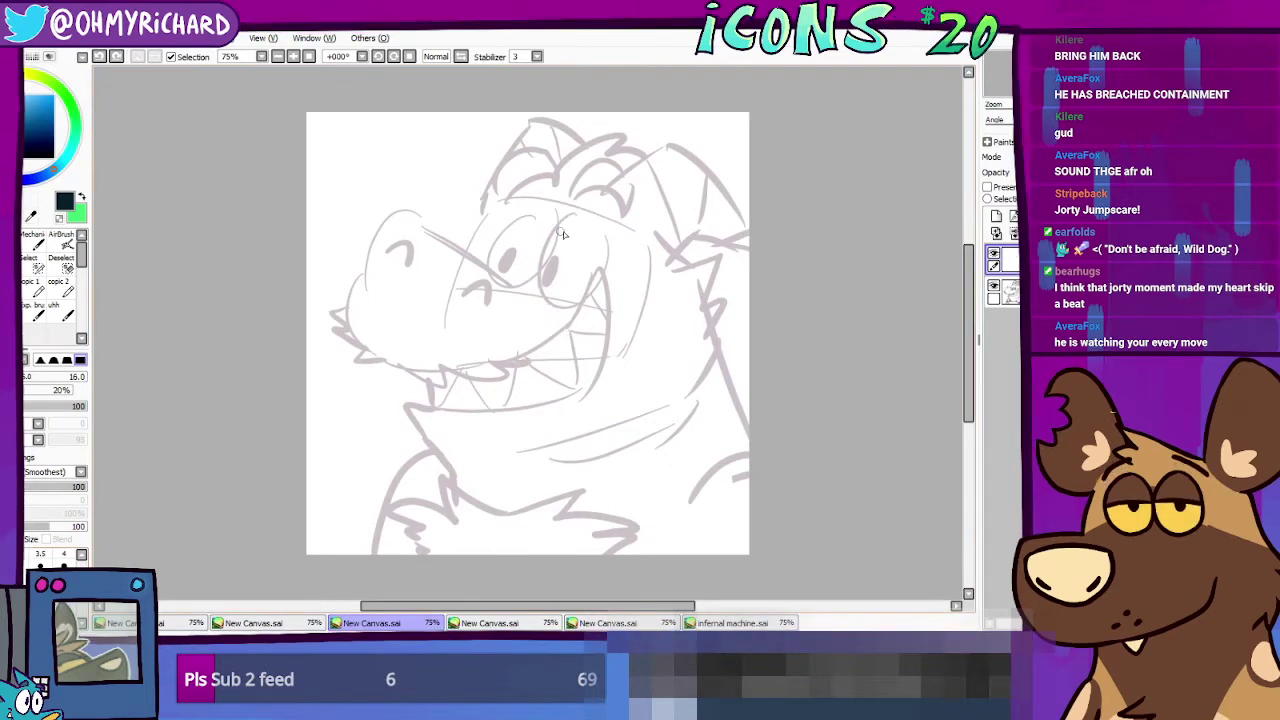
mouse_move(598, 212)
left_mouse_down()
mouse_move(534, 262)
mouse_move(597, 249)
mouse_move(531, 275)
left_mouse_up()
key("ctrl+z")
mouse_move(600, 214)
left_mouse_down()
mouse_move(588, 206)
mouse_move(605, 238)
mouse_move(540, 300)
left_mouse_up()
key("ctrl+z")
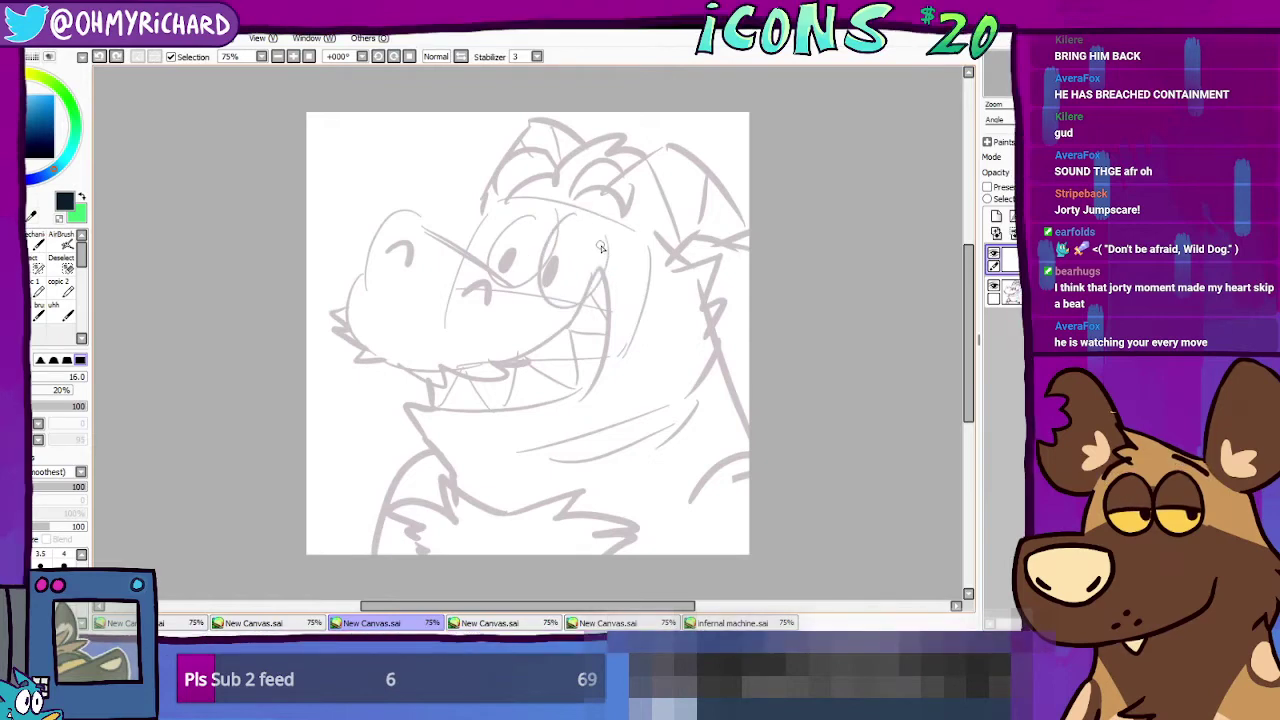
left_click_drag(595, 200, 608, 244)
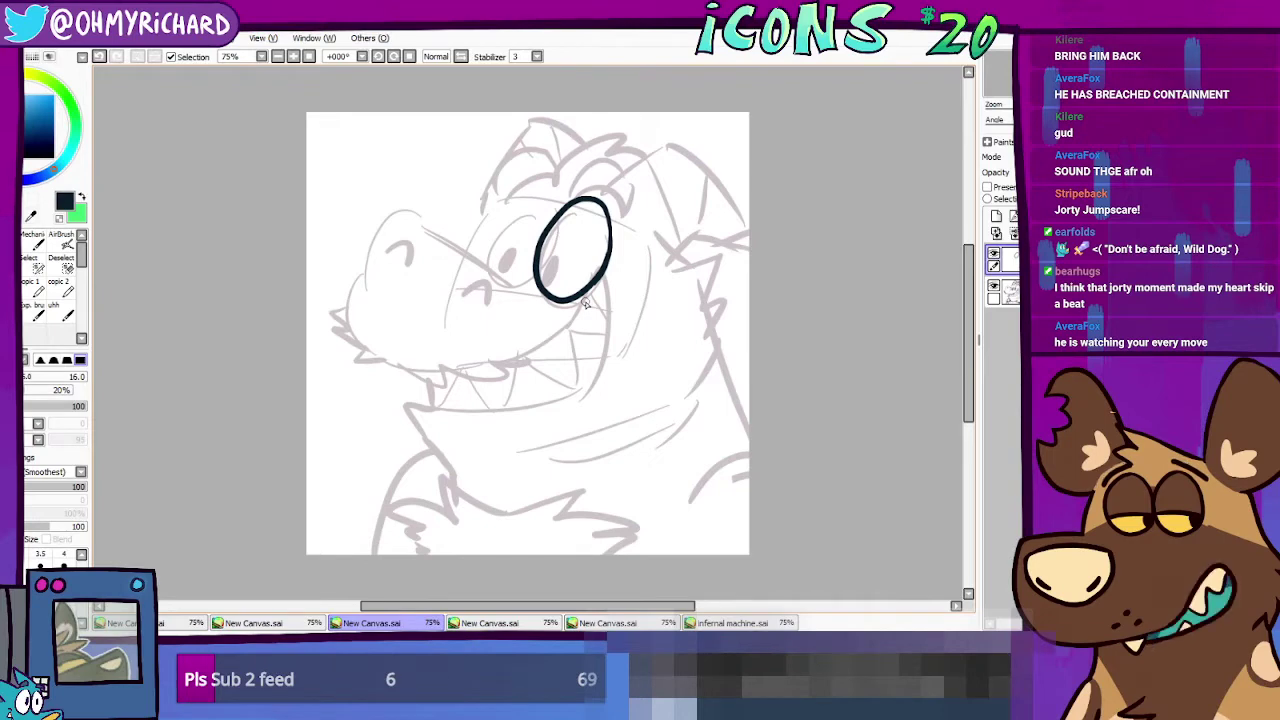
Step: Move the inked eye outline slightly down to sit better on the sketched face
key("ctrl")
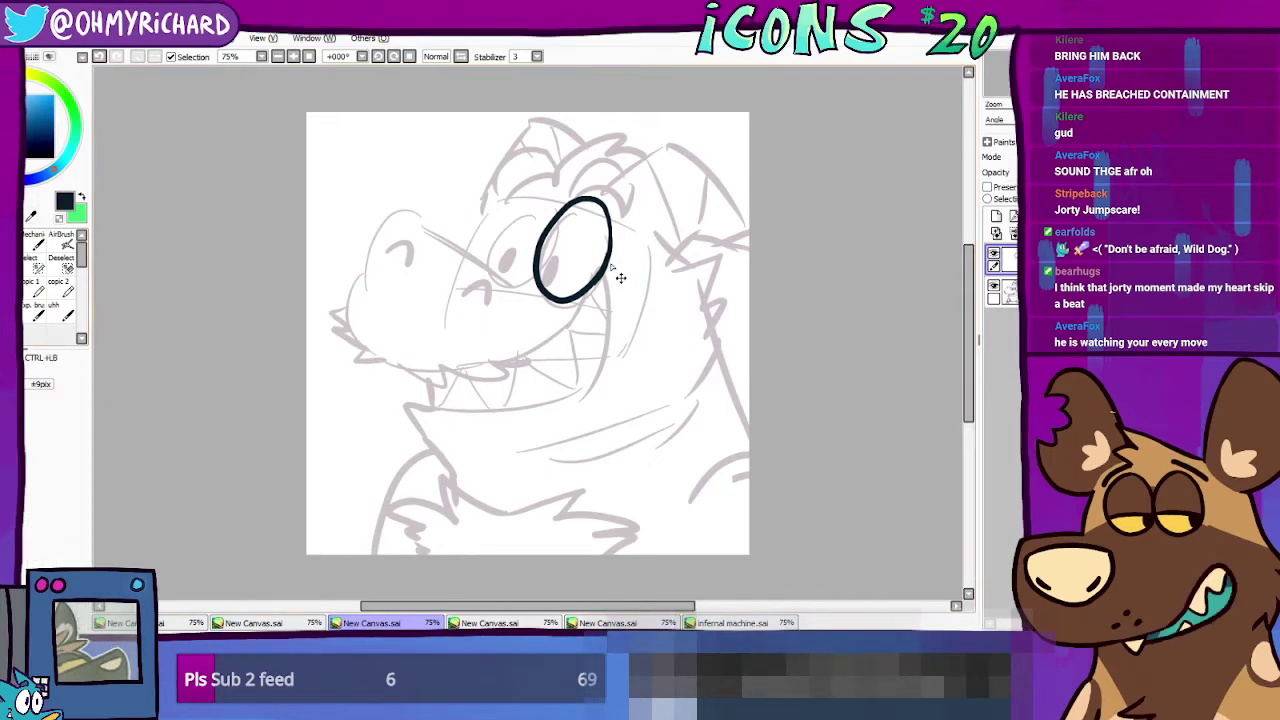
left_click_drag(591, 253, 601, 264)
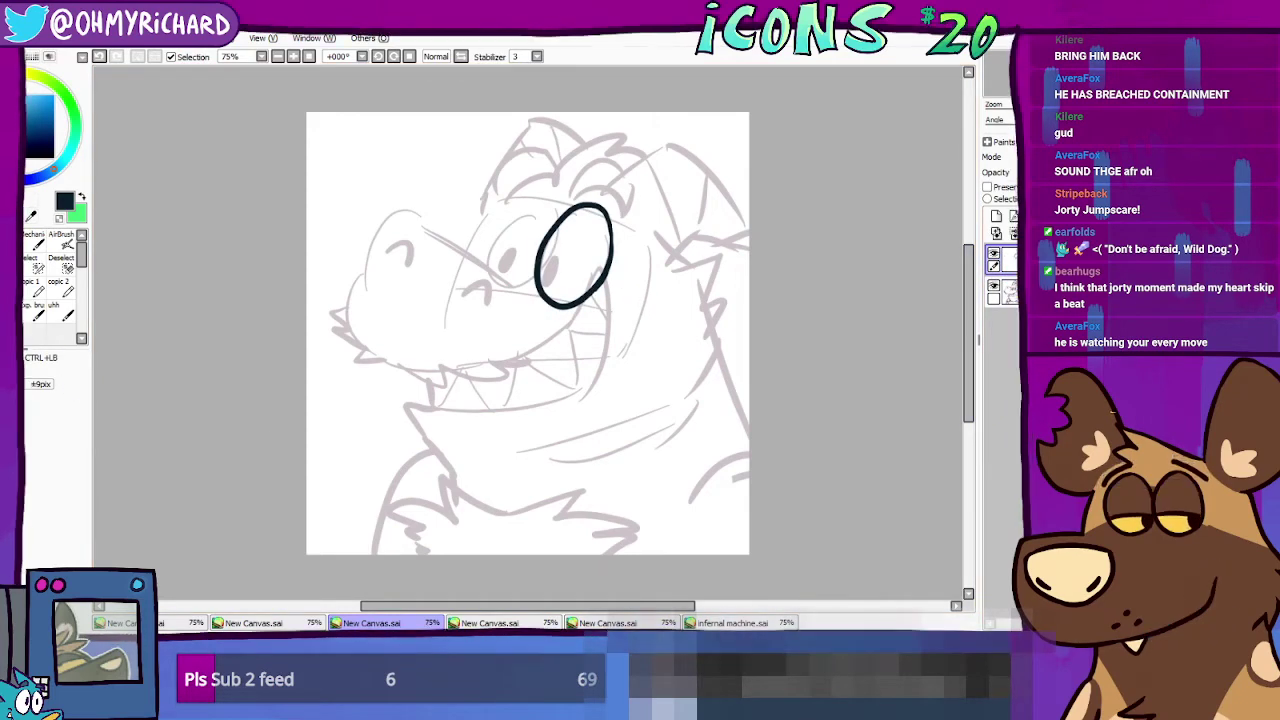
key("n")
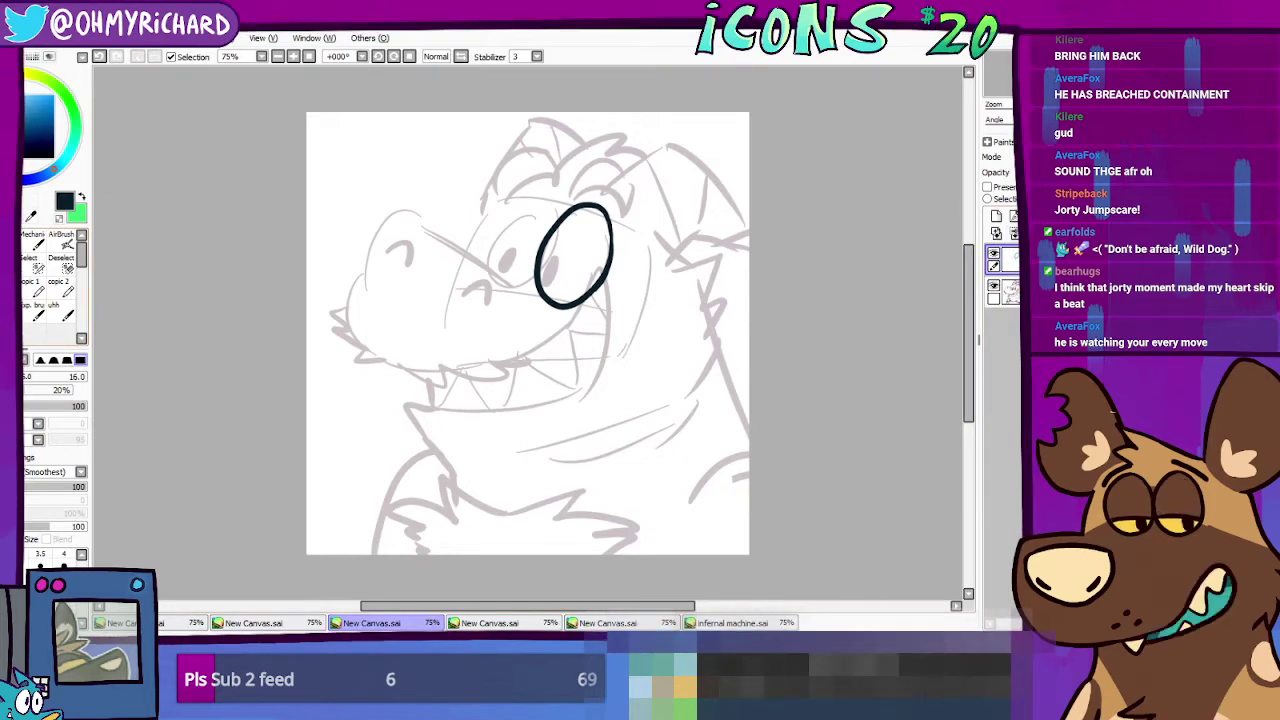
Step: Add two new layers above the inked eye's layer and try an outline for the second eye
left_click(1000, 220)
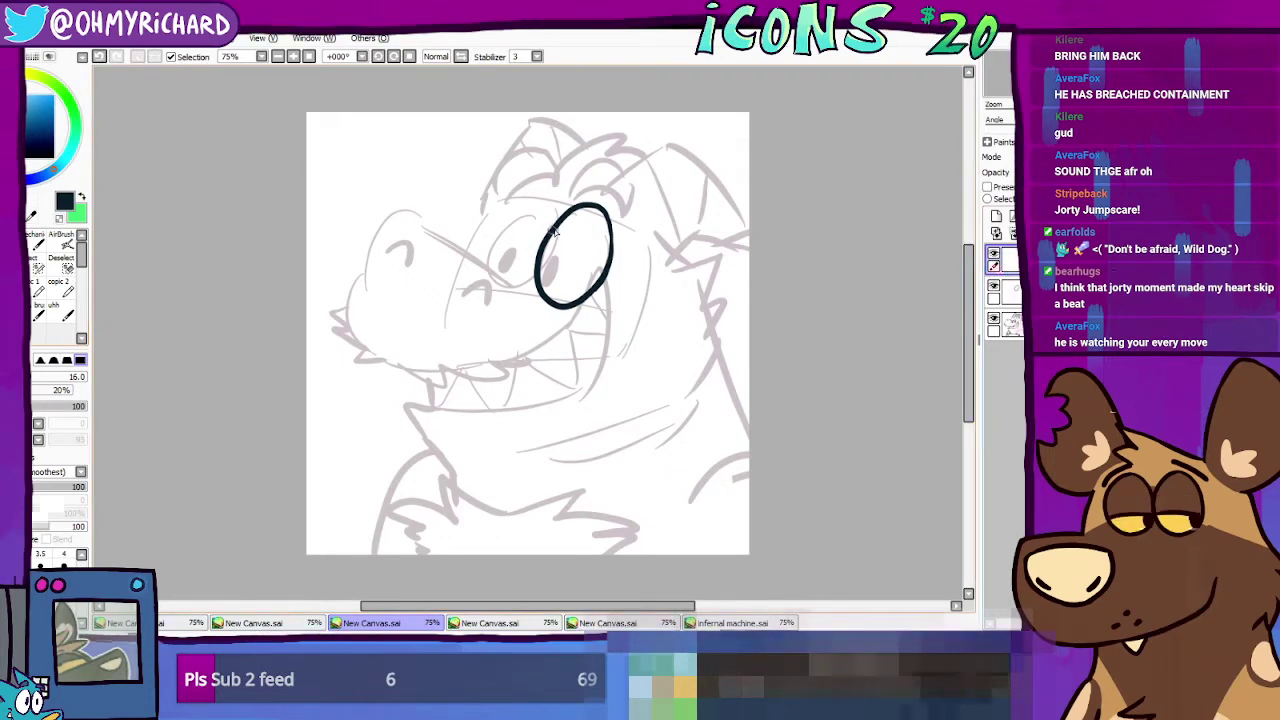
left_click_drag(548, 195, 487, 270)
key("ctrl+z")
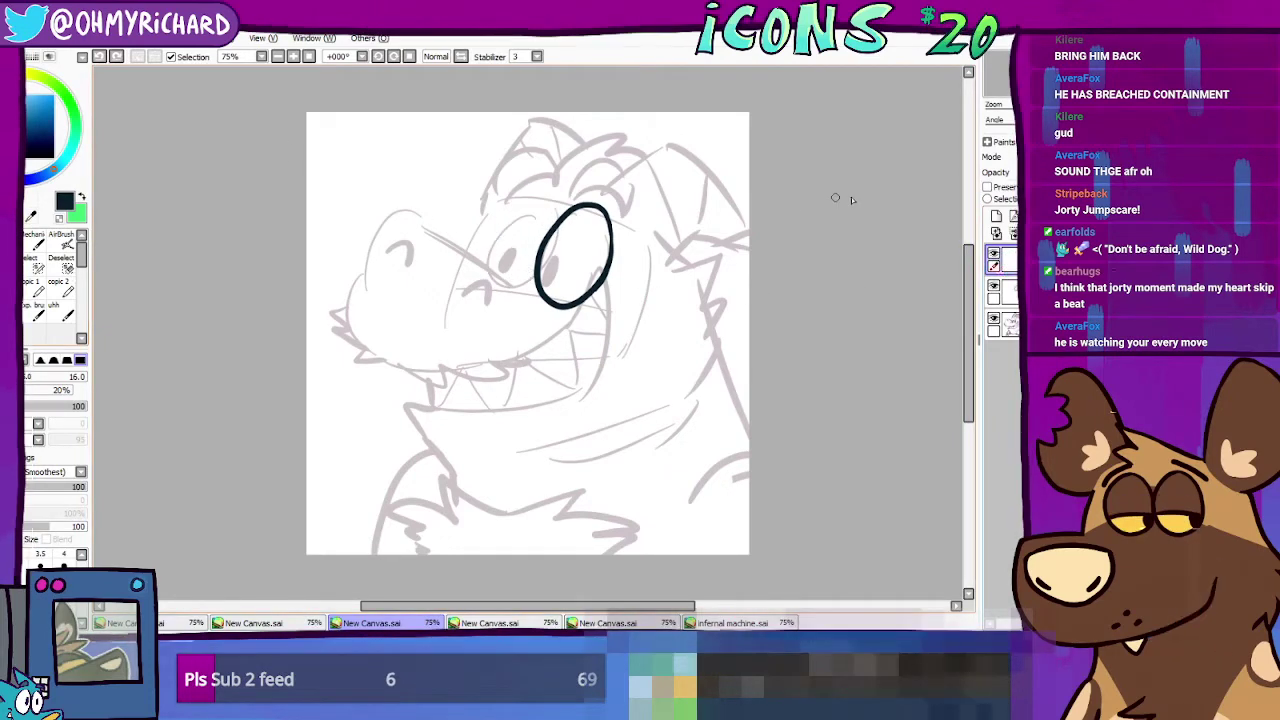
left_click(1005, 258)
left_click(997, 216)
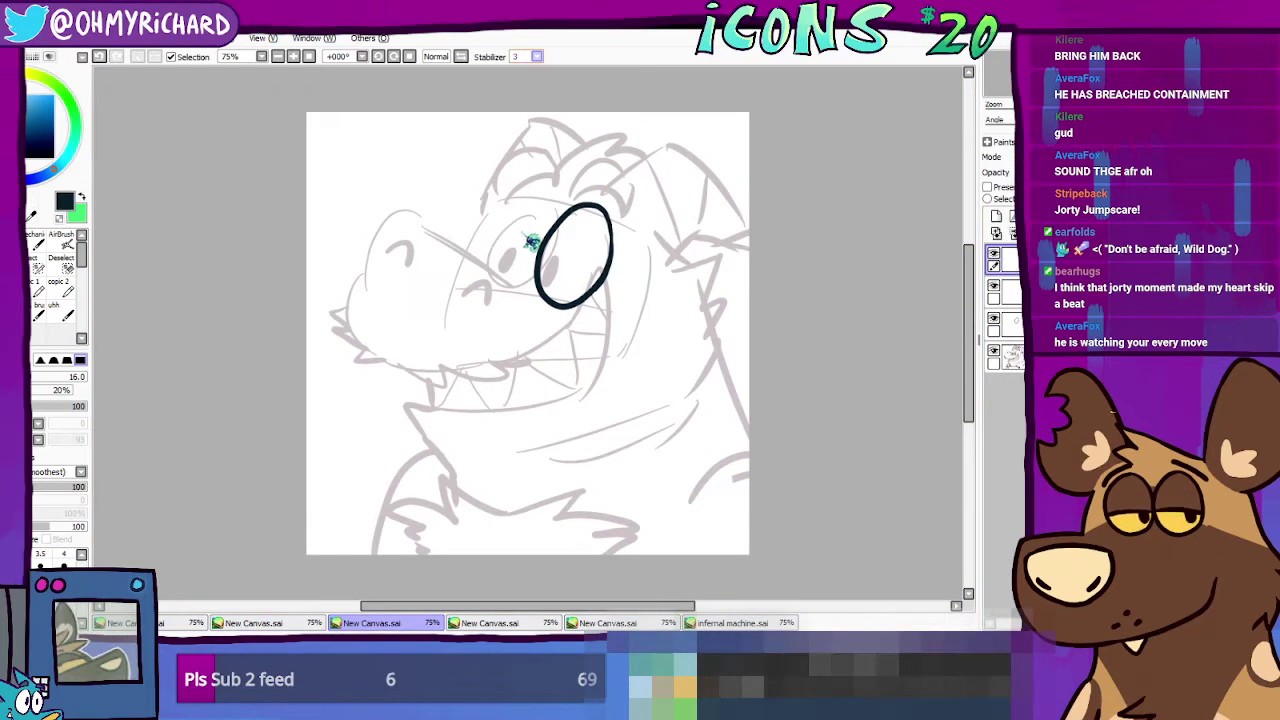
Step: Set the stabilizer to 15 and ink the farther eye's oval outline so it meets the nearer eye
key("ctrl+z")
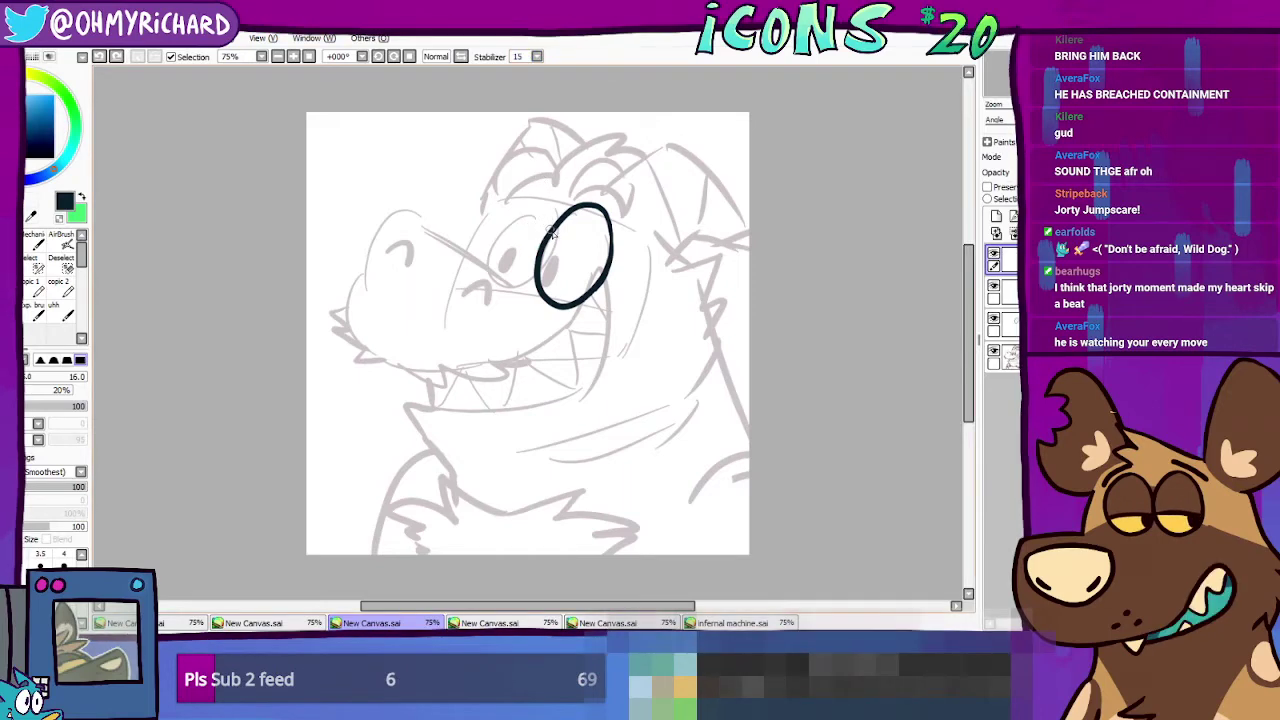
left_click_drag(554, 202, 468, 256)
key("ctrl+z")
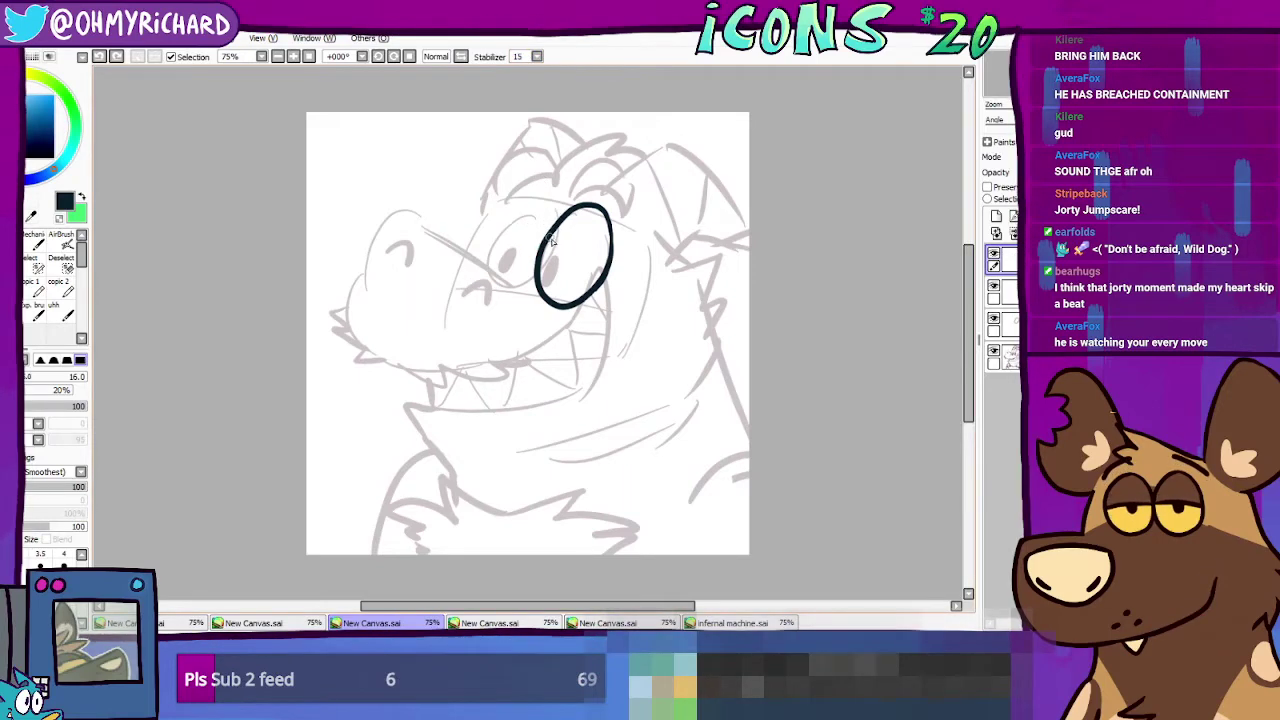
left_click_drag(552, 205, 488, 252)
key("ctrl+z")
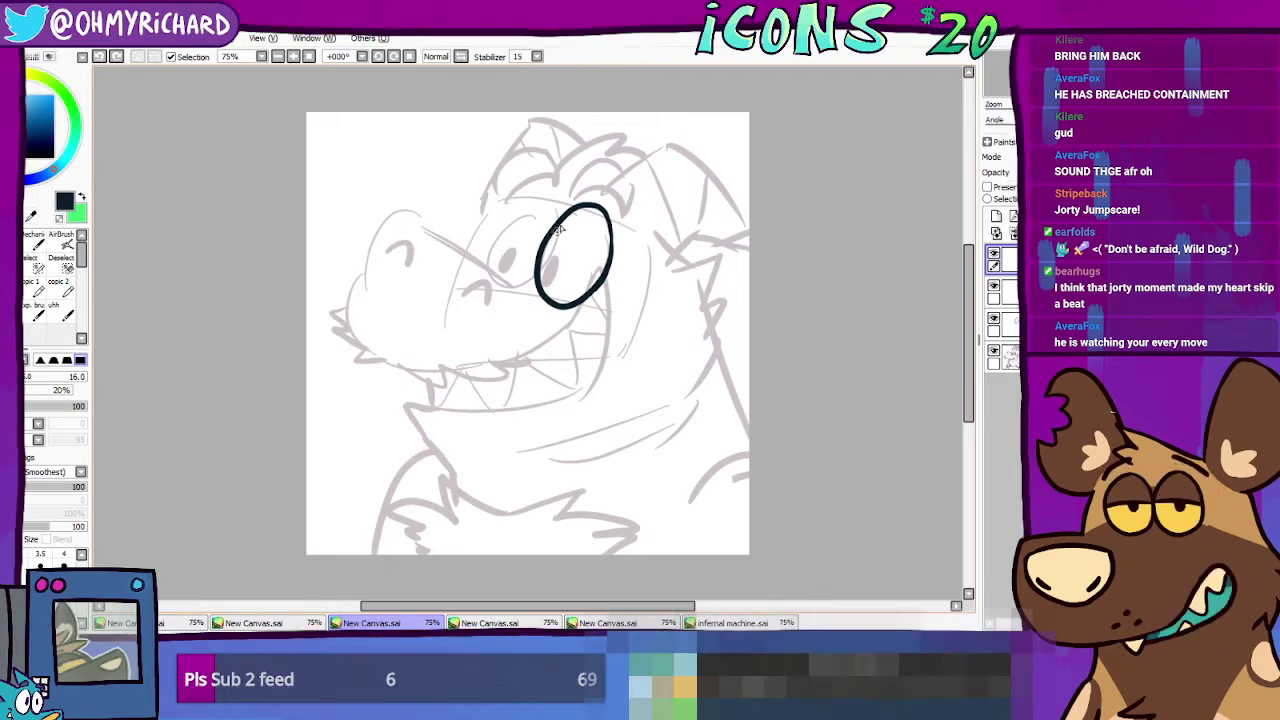
mouse_move(556, 216)
left_mouse_down()
mouse_move(487, 235)
mouse_move(482, 288)
mouse_move(527, 281)
mouse_move(533, 195)
mouse_move(482, 248)
mouse_move(530, 282)
left_mouse_up()
key("ctrl+z")
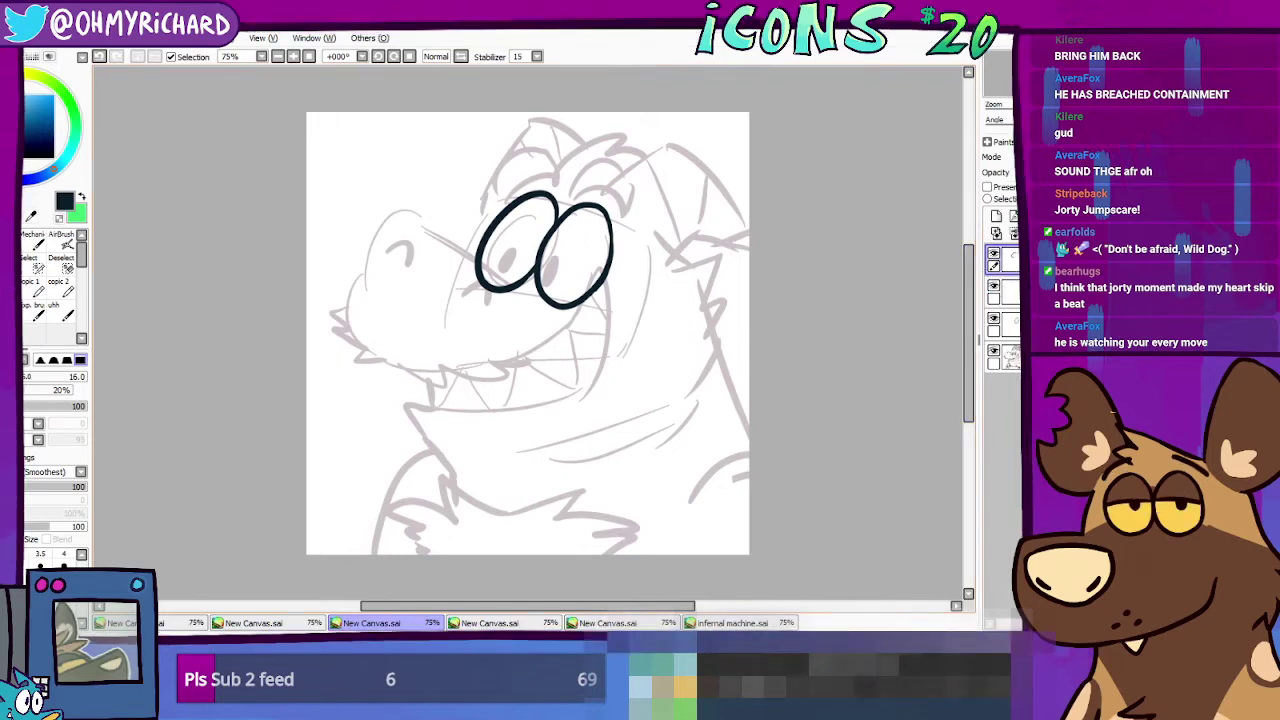
Step: With the stabilizer at 3, ink solid oval pupils in both eyes and two thick eyebrow outlines above them
left_click(523, 110)
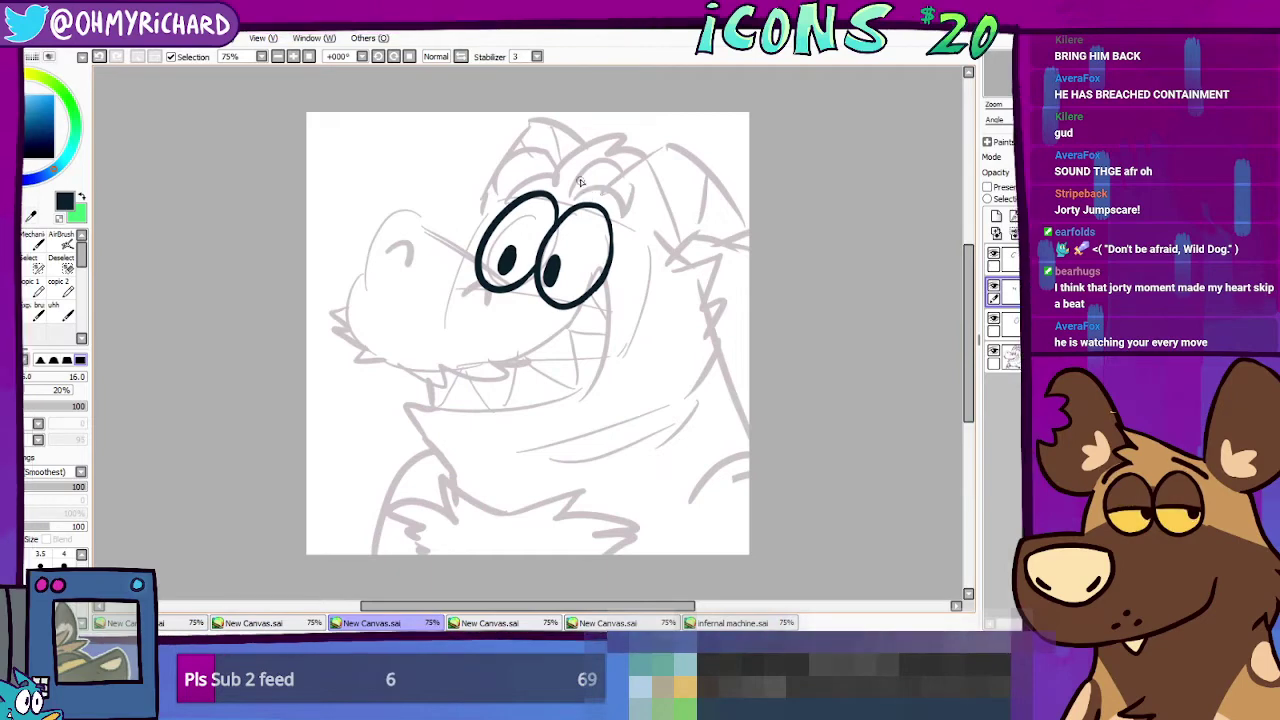
left_click_drag(582, 182, 626, 221)
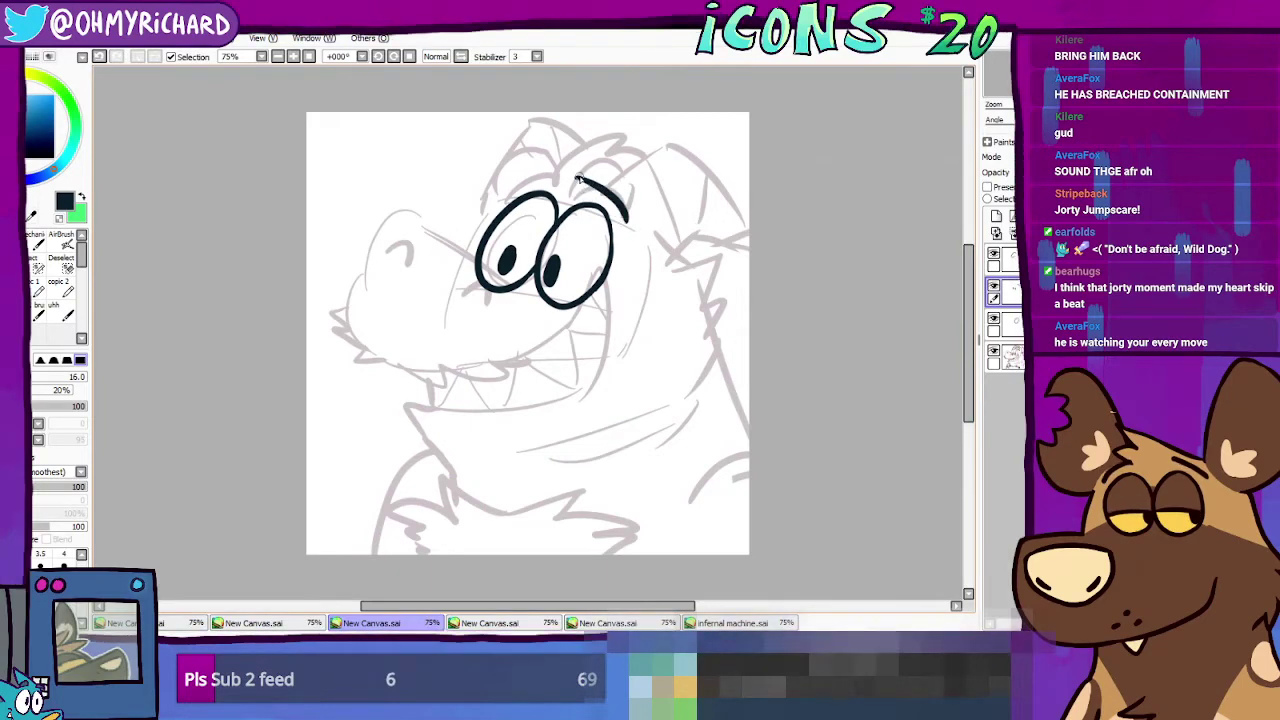
left_click_drag(606, 160, 633, 211)
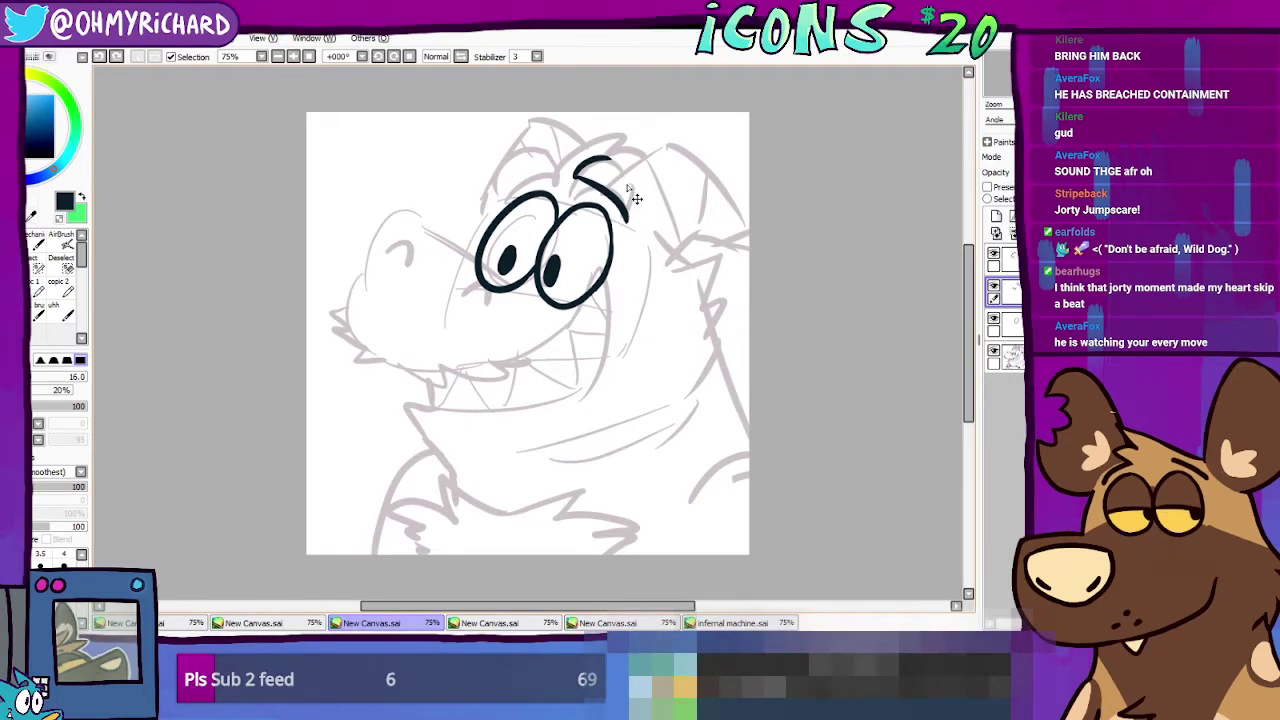
mouse_move(607, 159)
left_mouse_down()
mouse_move(635, 192)
mouse_move(628, 220)
left_mouse_up()
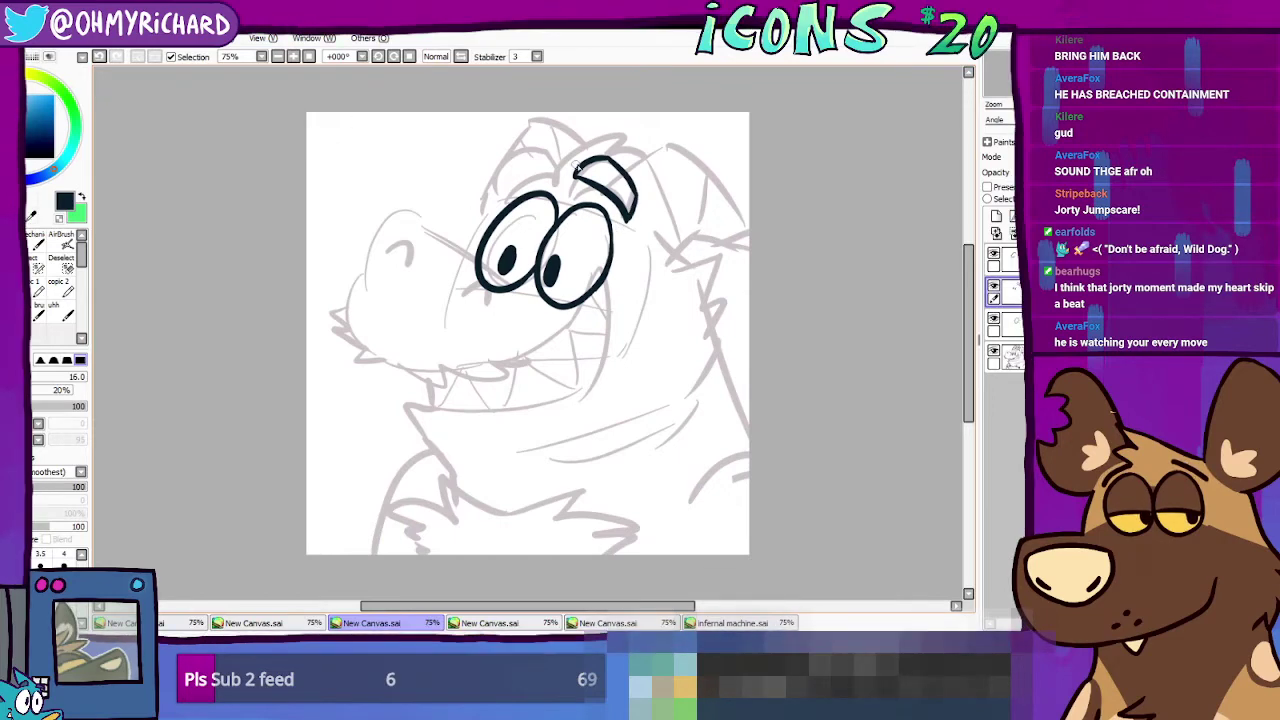
mouse_move(507, 182)
left_mouse_down()
mouse_move(564, 171)
mouse_move(558, 158)
mouse_move(506, 184)
left_mouse_up()
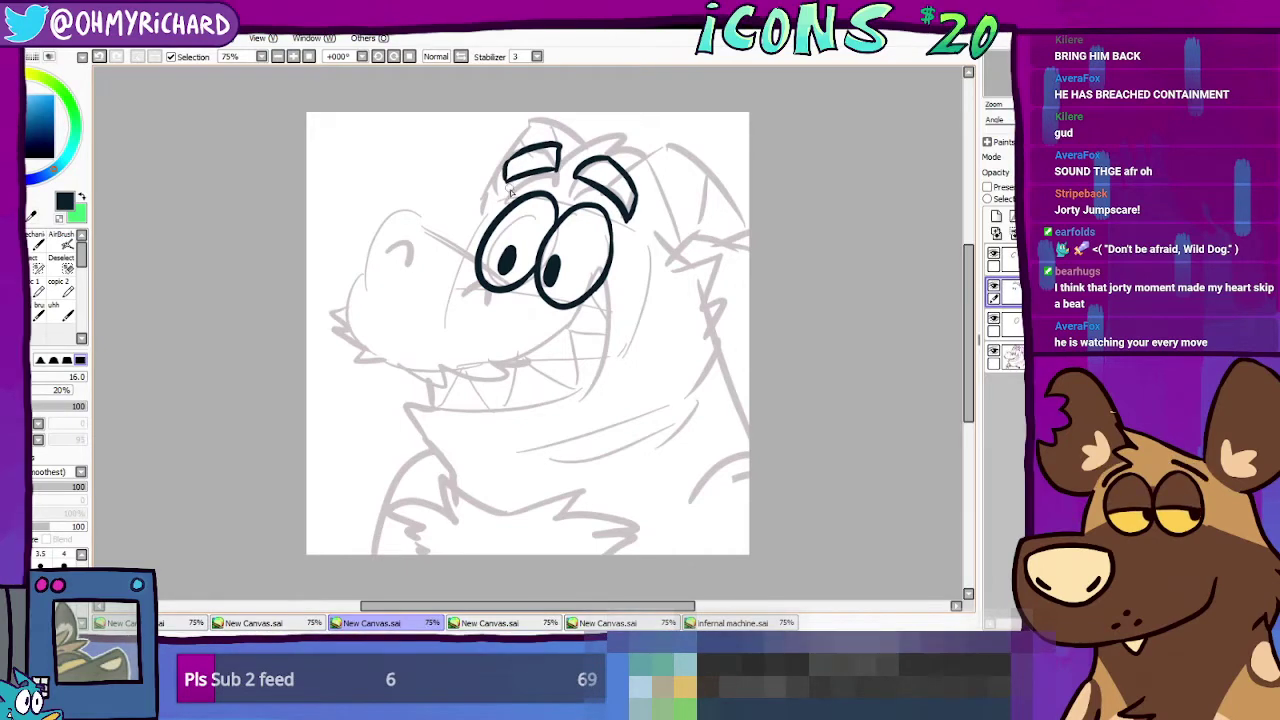
Step: Add a new layer at the top of the layer stack, above the inked eyes and eyebrows
mouse_move(657, 385)
left_mouse_down()
mouse_move(653, 331)
mouse_move(652, 360)
left_mouse_up()
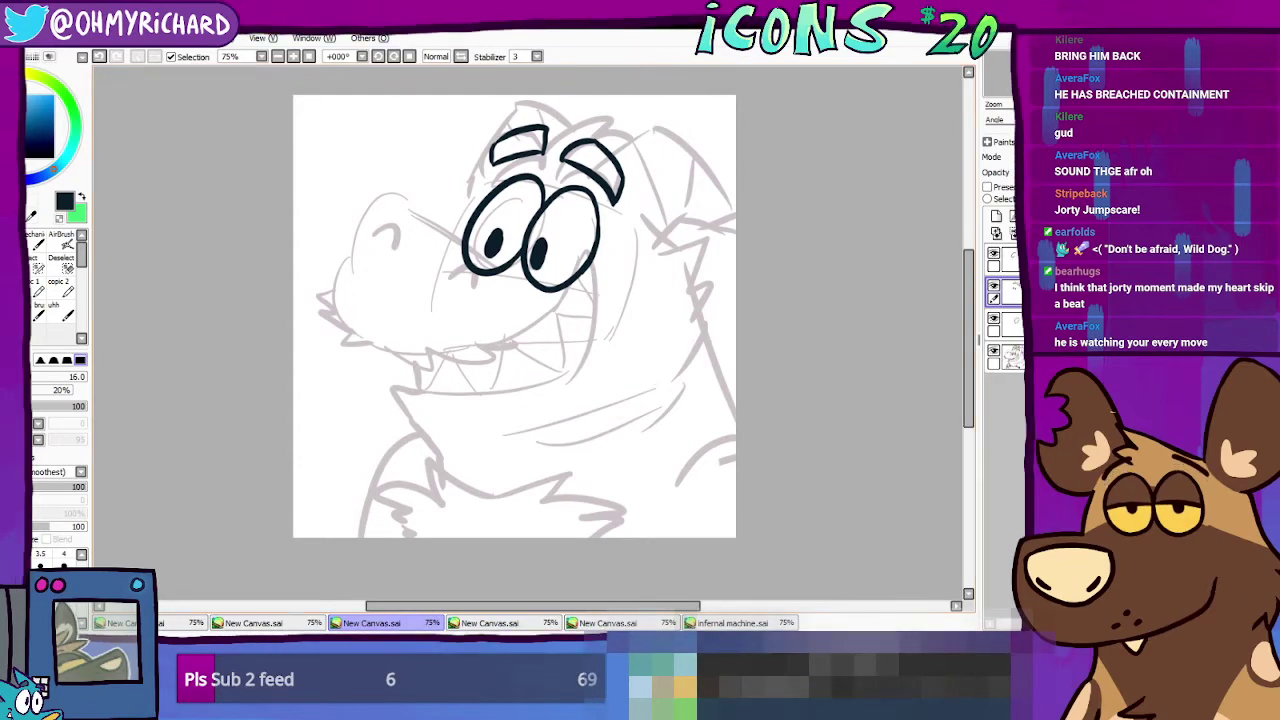
left_click(1008, 262)
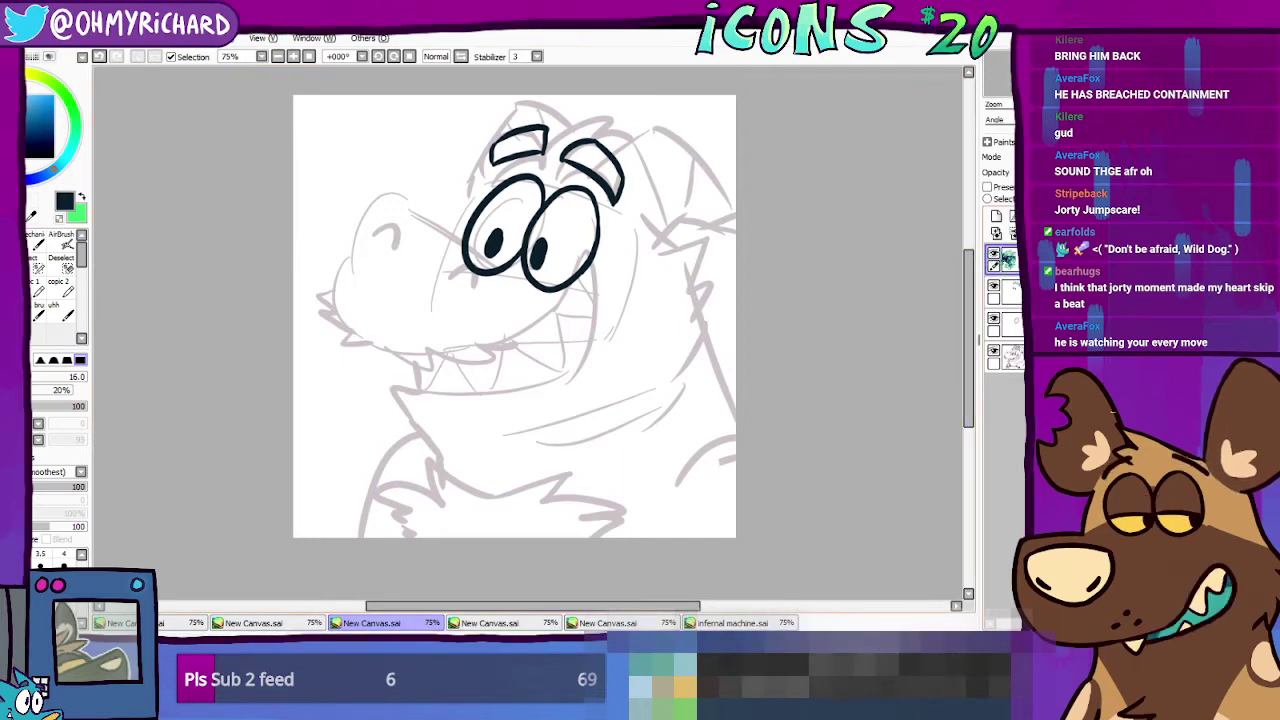
key("ctrl+z")
key("ctrl+y")
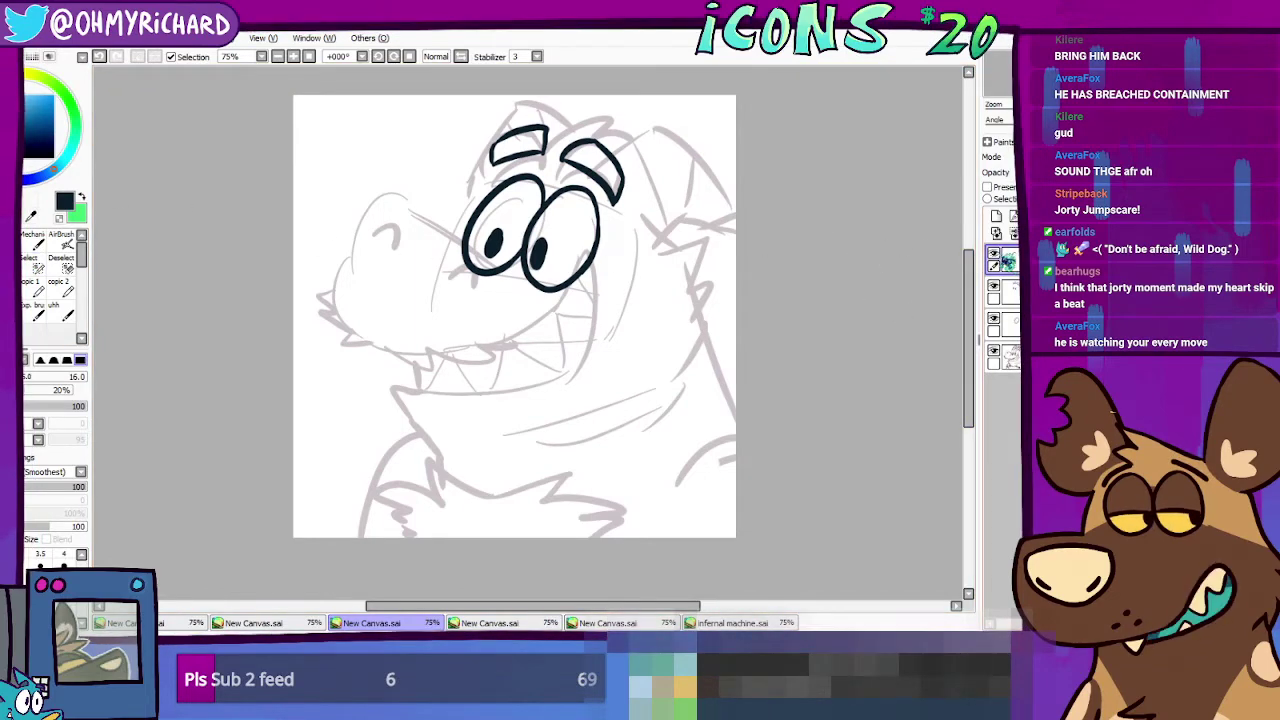
left_click(998, 219)
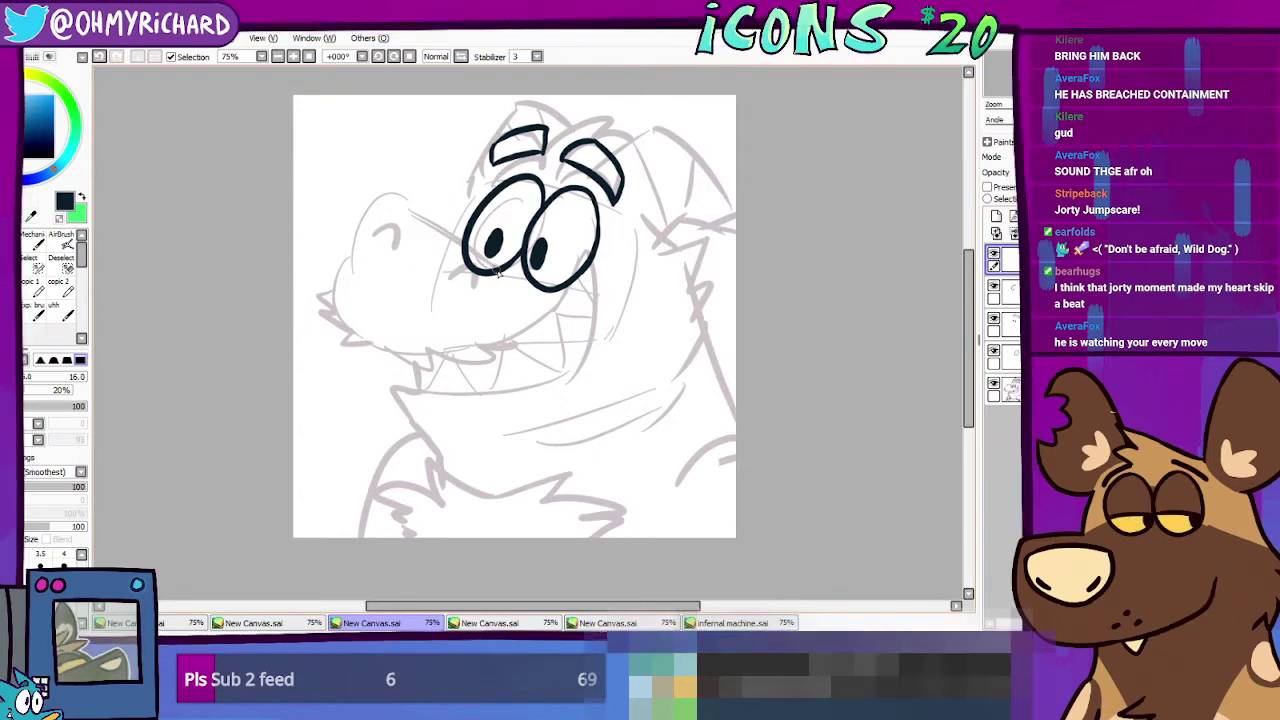
left_click_drag(497, 267, 388, 188)
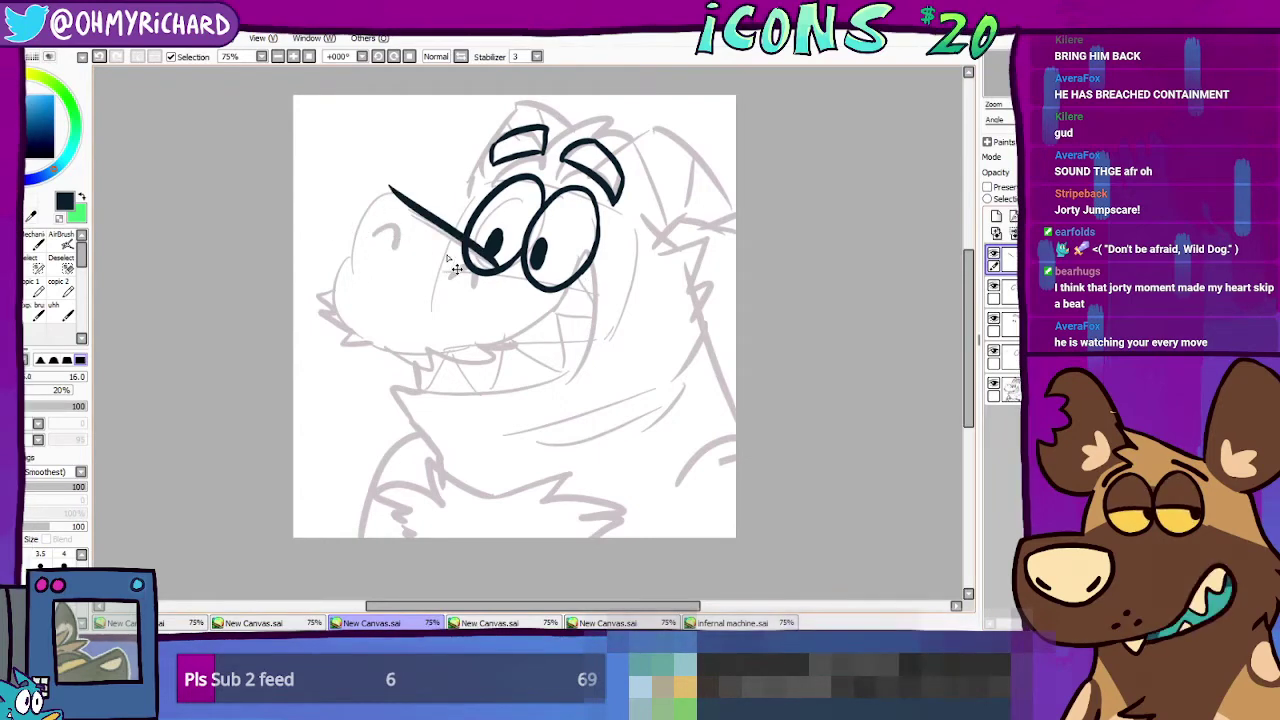
key("ctrl+z")
left_click_drag(494, 270, 405, 221)
key("ctrl+z")
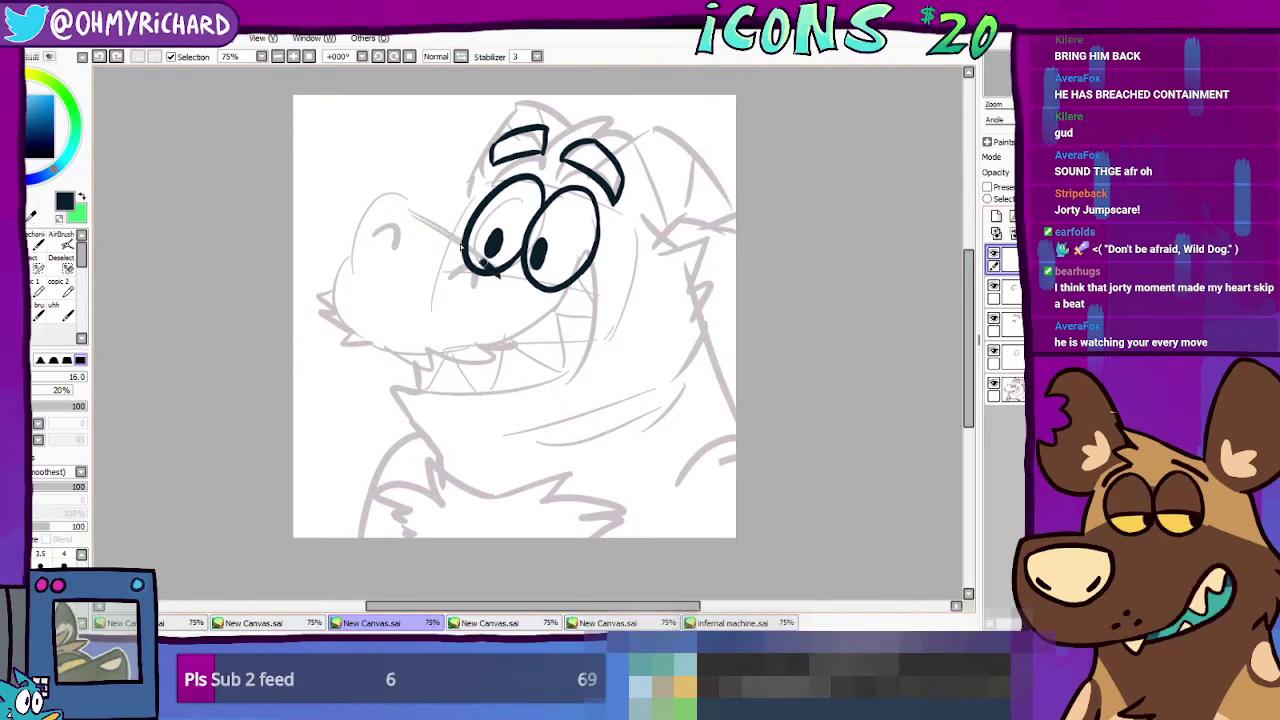
left_click_drag(474, 260, 398, 198)
key("ctrl+z")
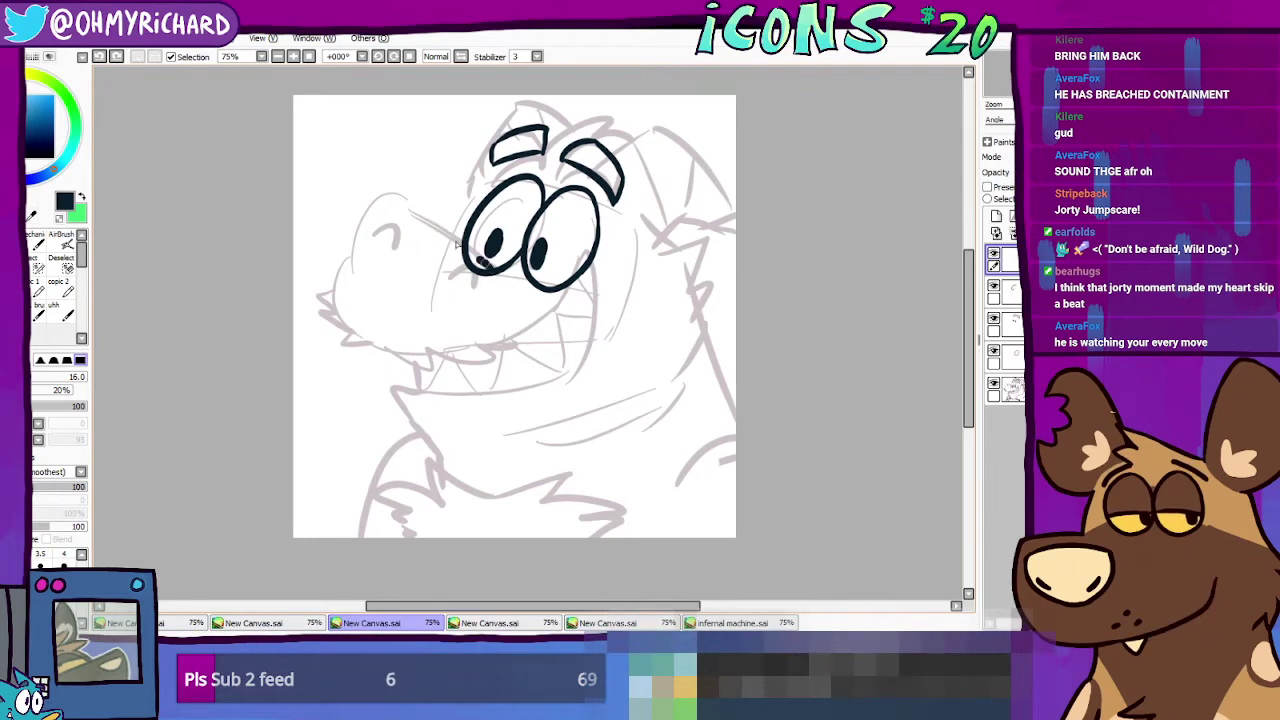
left_click_drag(495, 272, 380, 190)
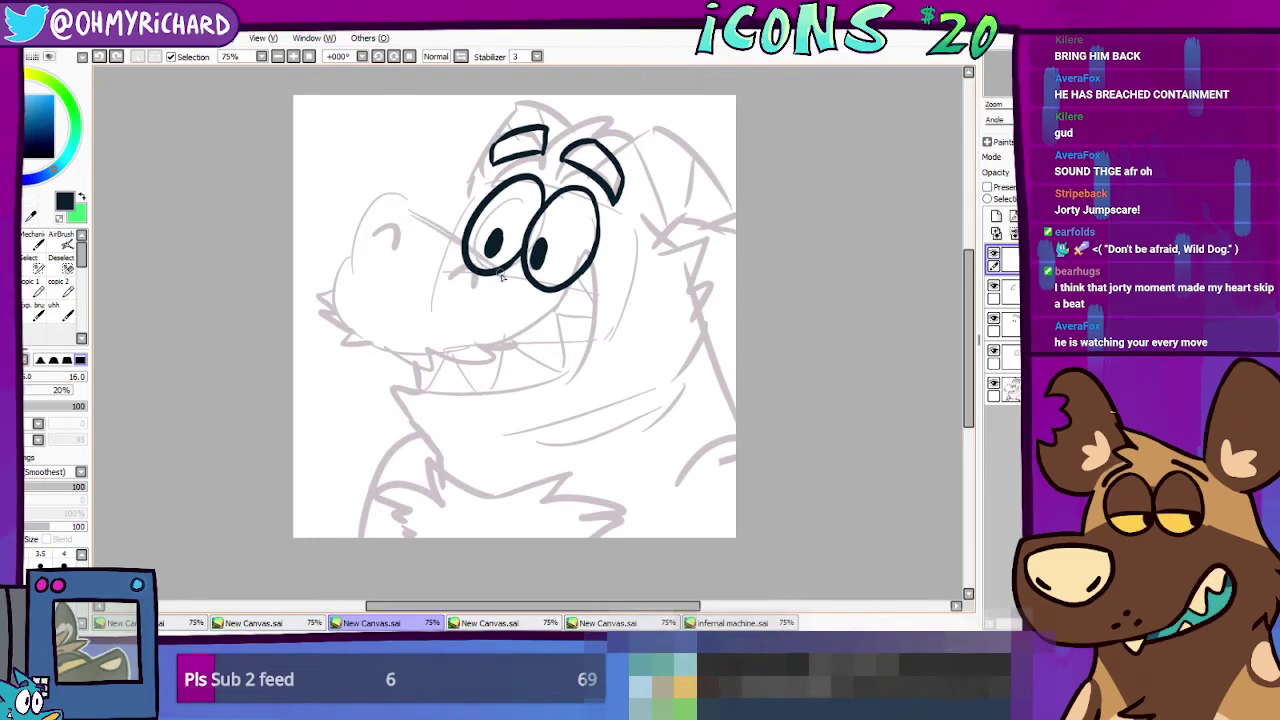
Step: Ink the snout's straight bridge from below the nearer pupil to its tip, and curve the rounded front down along the sketch
left_click_drag(501, 276, 384, 186)
key("ctrl+z")
mouse_move(498, 278)
left_mouse_down()
mouse_move(388, 199)
mouse_move(392, 210)
mouse_move(393, 196)
mouse_move(335, 322)
left_mouse_up()
key("ctrl+z")
left_click_drag(388, 192, 333, 325)
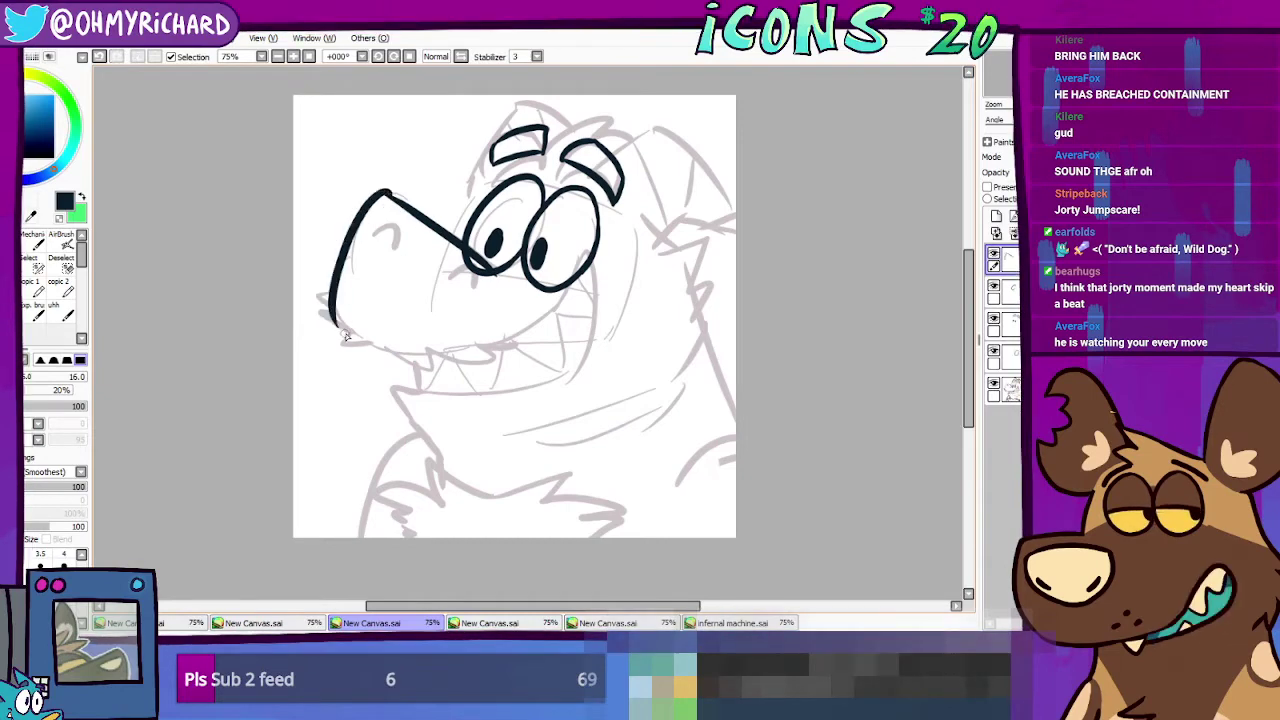
left_click_drag(403, 204, 334, 284)
key("ctrl+z")
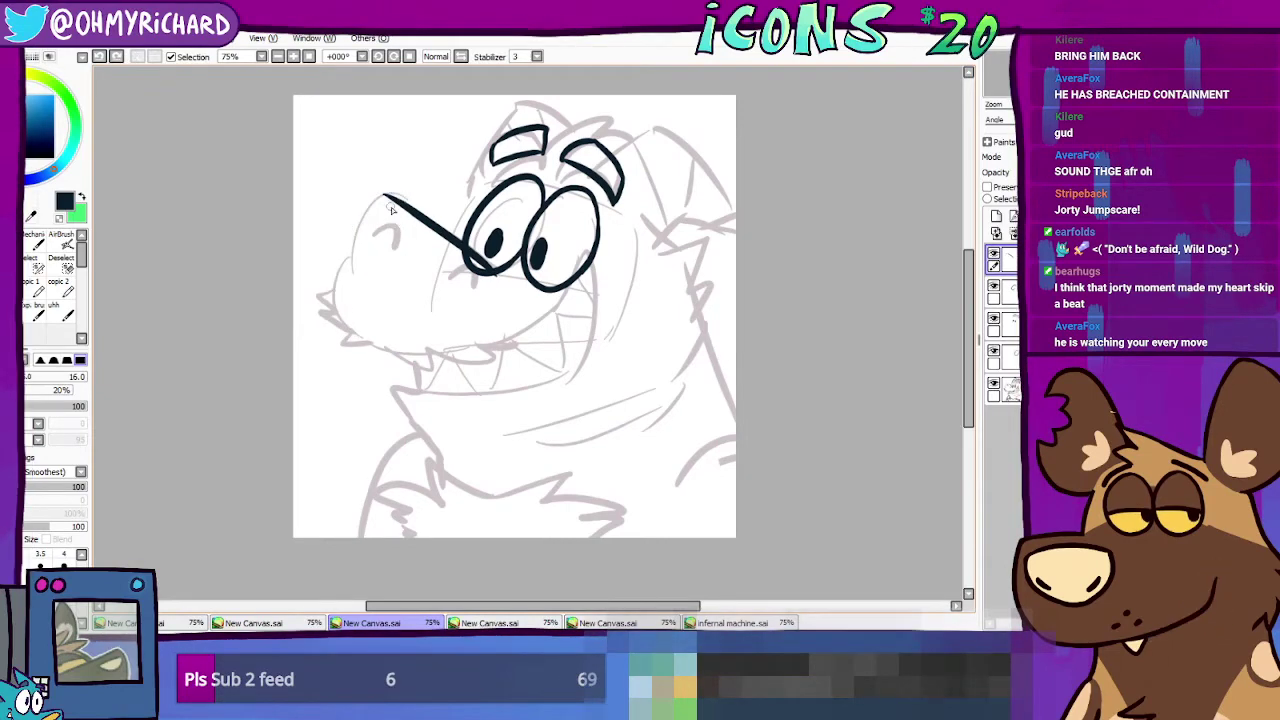
key("ctrl+z")
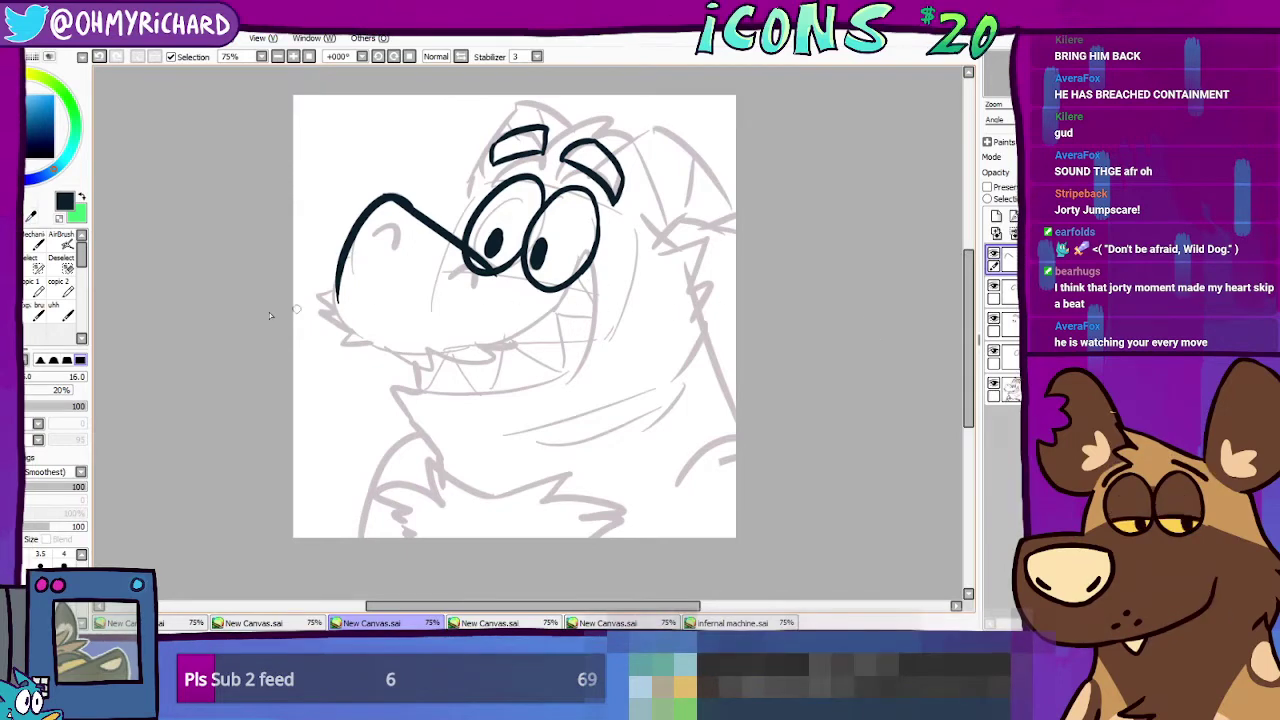
key("e")
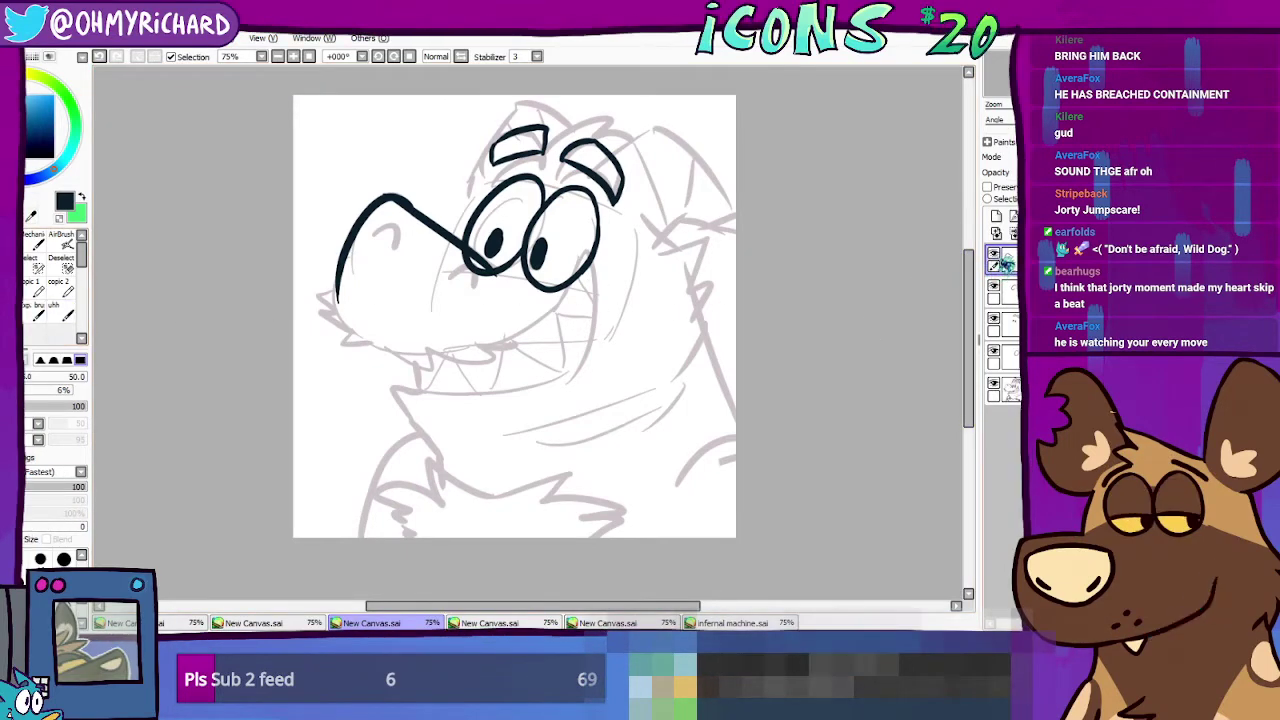
key("n")
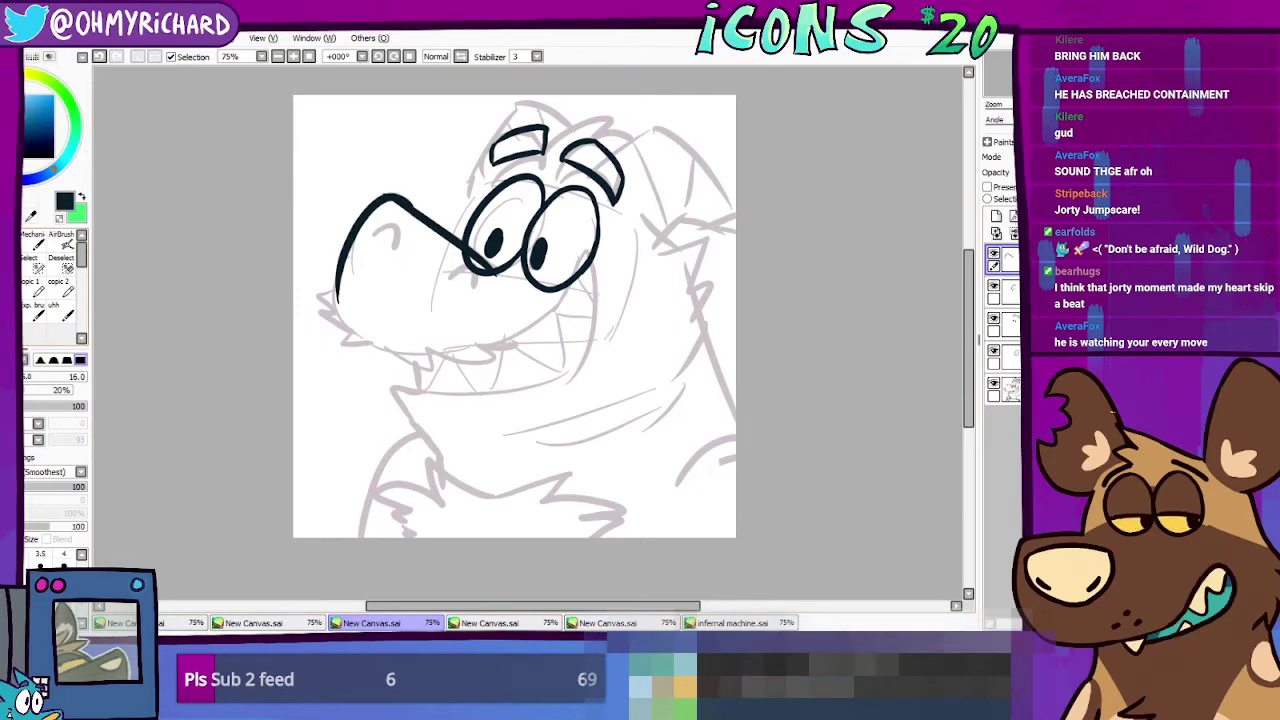
mouse_move(335, 293)
left_mouse_down()
mouse_move(312, 300)
mouse_move(365, 346)
mouse_move(322, 294)
mouse_move(330, 331)
mouse_move(348, 338)
mouse_move(478, 364)
mouse_move(516, 346)
left_mouse_up()
key("ctrl+z")
key("ctrl+z")
key("ctrl+z")
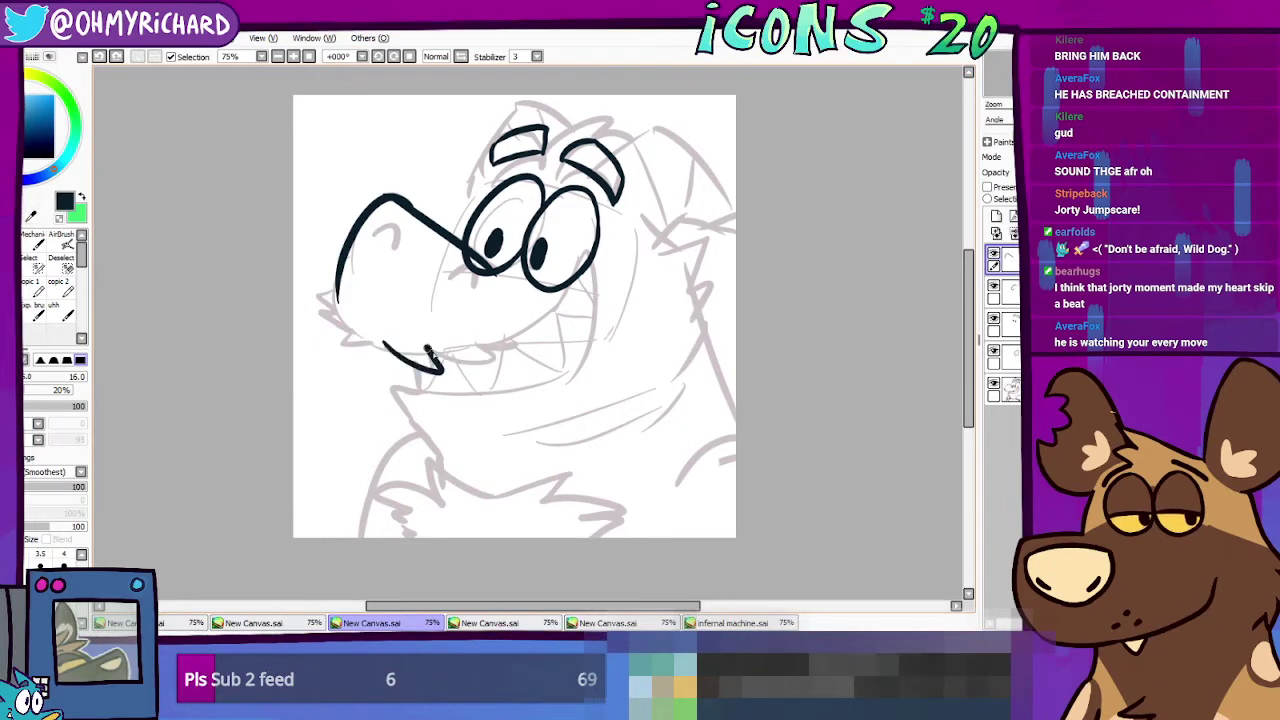
mouse_move(430, 353)
left_mouse_down()
mouse_move(494, 368)
mouse_move(479, 342)
mouse_move(506, 352)
mouse_move(414, 358)
mouse_move(456, 370)
mouse_move(522, 336)
left_mouse_up()
key("ctrl+z")
key("ctrl+z")
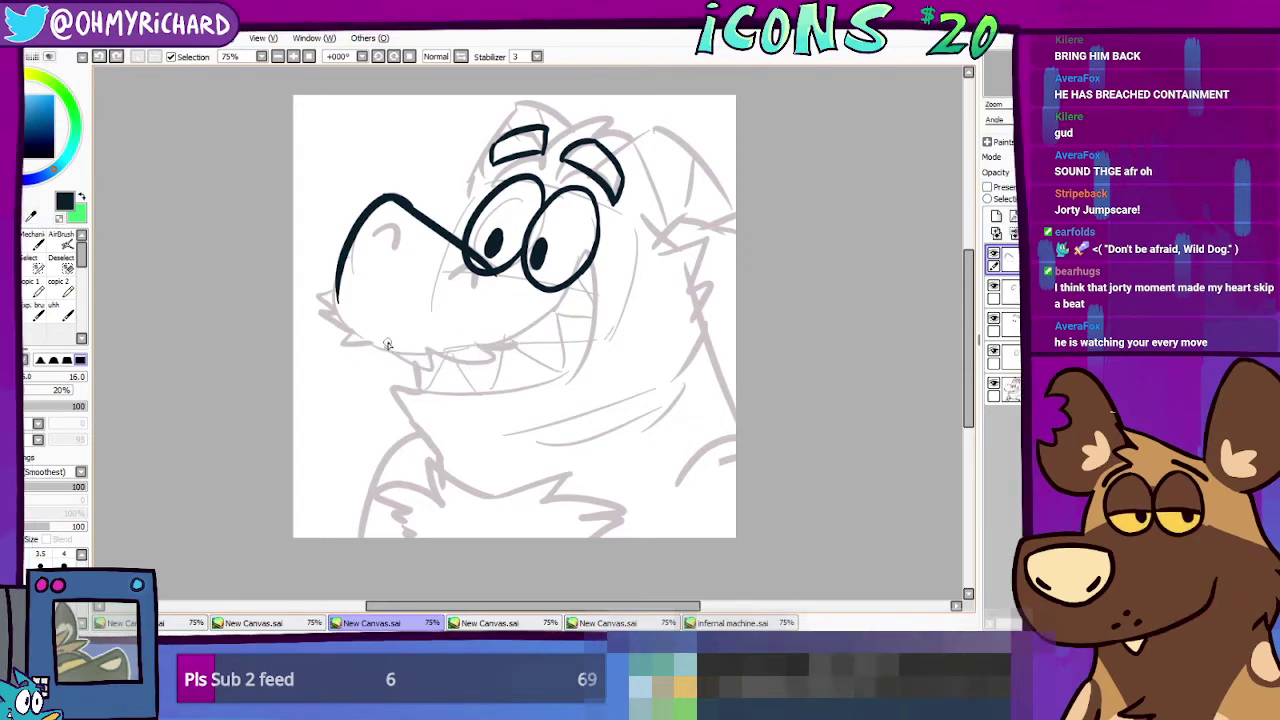
Step: Ink the jagged fur edge along the upper lip and join it to a spiky tuft at the snout's lower front
mouse_move(388, 345)
left_mouse_down()
mouse_move(431, 367)
mouse_move(510, 352)
left_mouse_up()
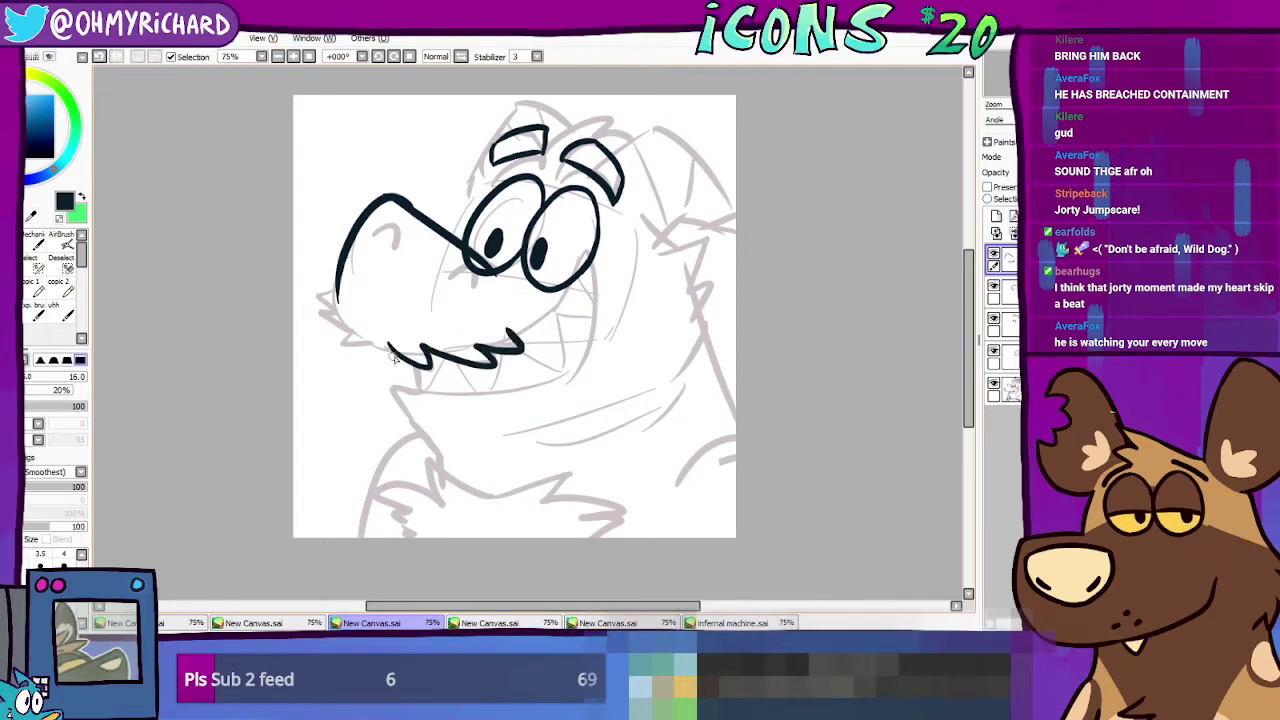
mouse_move(335, 298)
left_mouse_down()
mouse_move(339, 344)
mouse_move(371, 344)
mouse_move(320, 314)
mouse_move(374, 347)
mouse_move(321, 304)
mouse_move(372, 345)
left_mouse_up()
key("ctrl+z")
key("ctrl+z")
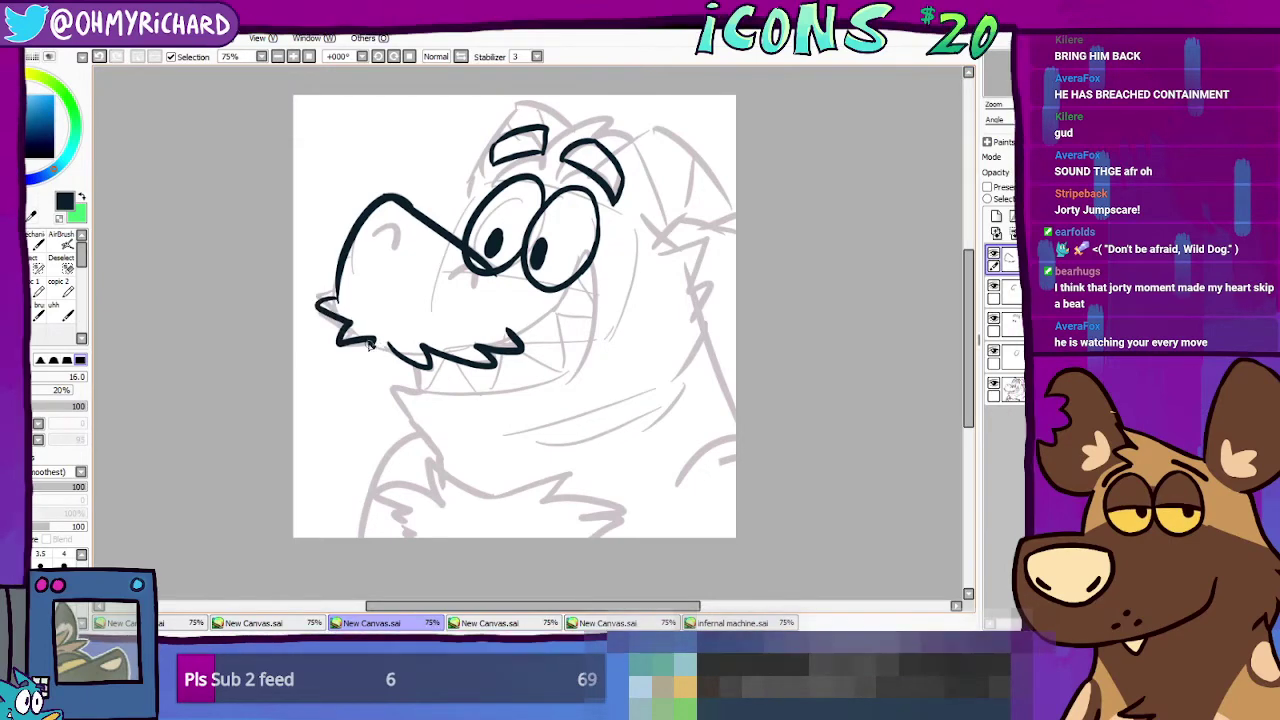
mouse_move(338, 300)
left_mouse_down()
mouse_move(334, 340)
mouse_move(366, 346)
left_mouse_up()
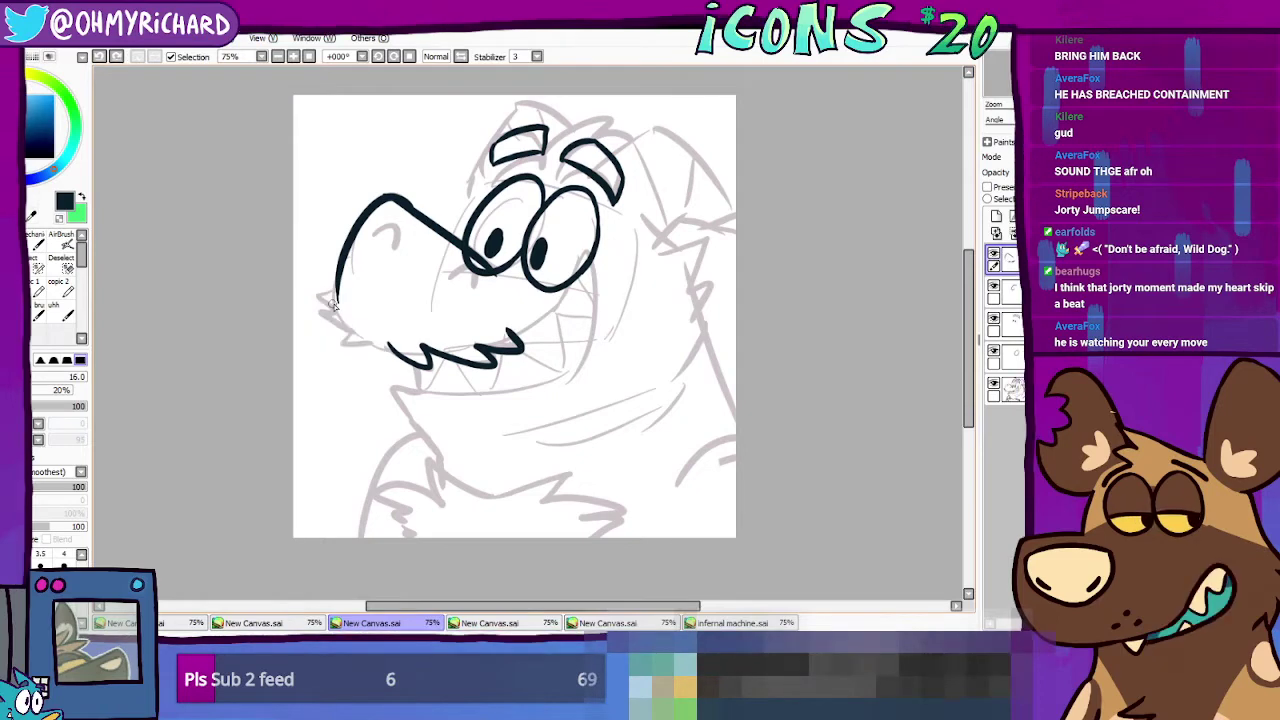
mouse_move(335, 305)
left_mouse_down()
mouse_move(368, 356)
mouse_move(398, 350)
left_mouse_up()
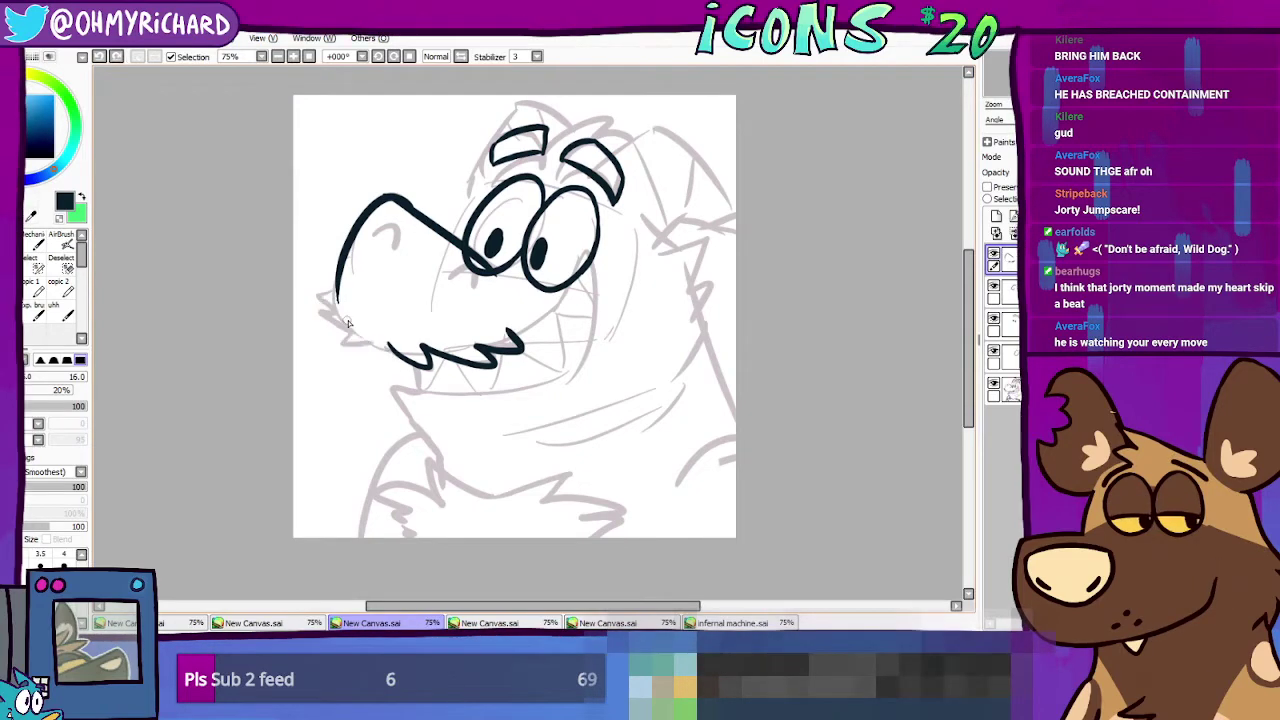
left_click_drag(336, 300, 342, 336)
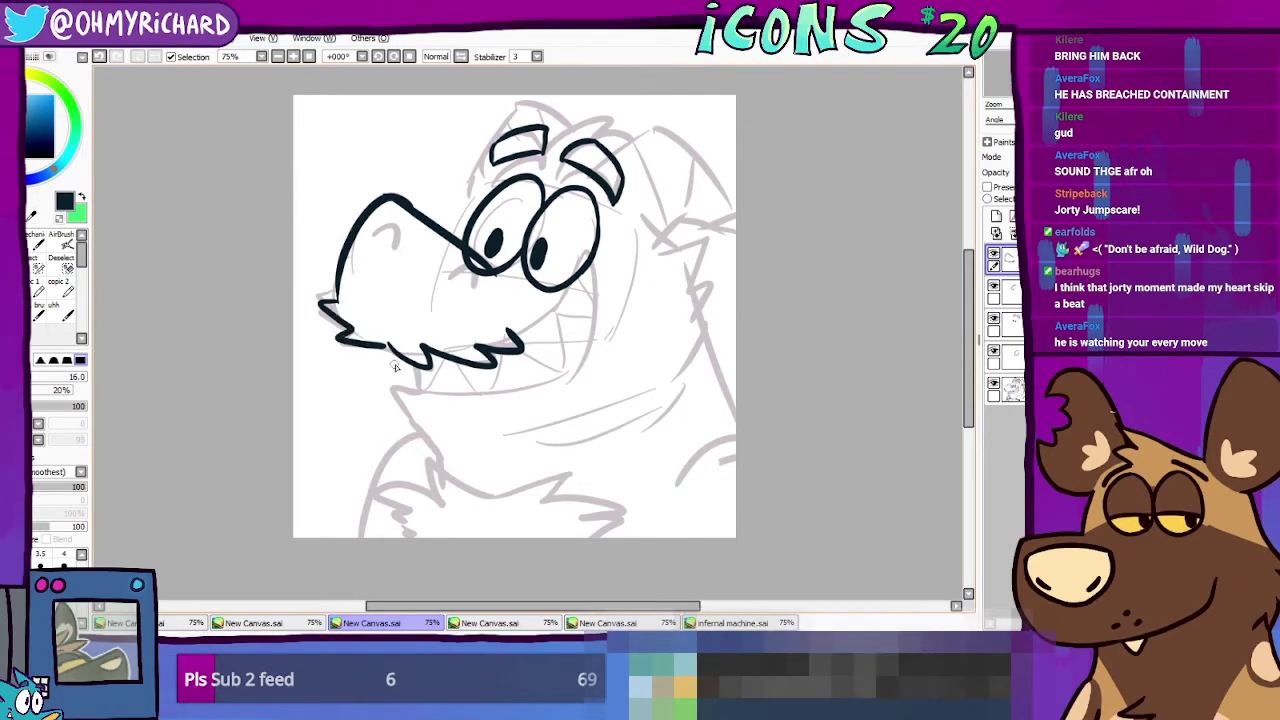
Step: Erase the part of the eye outline that overlaps the snout's bridge, on the eye outline's own layer
mouse_move(445, 288)
left_mouse_down()
mouse_move(458, 279)
mouse_move(470, 297)
left_mouse_up()
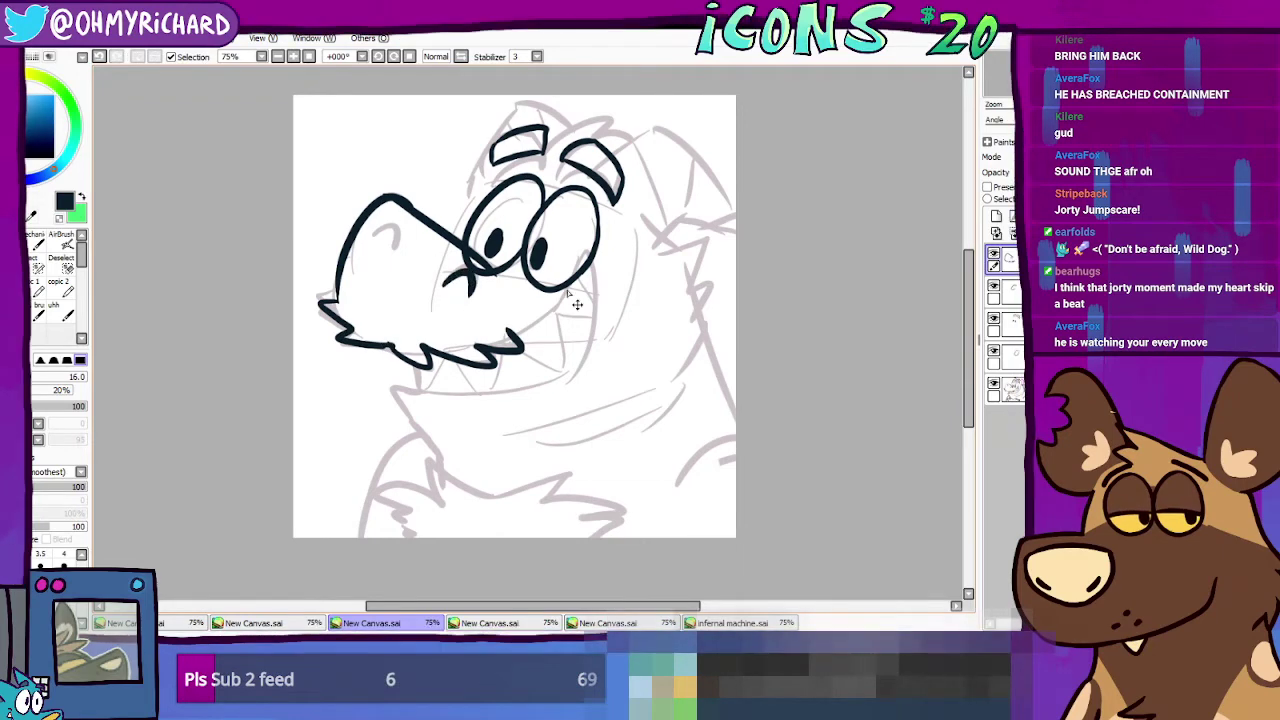
left_click(483, 272, "ctrl+shift")
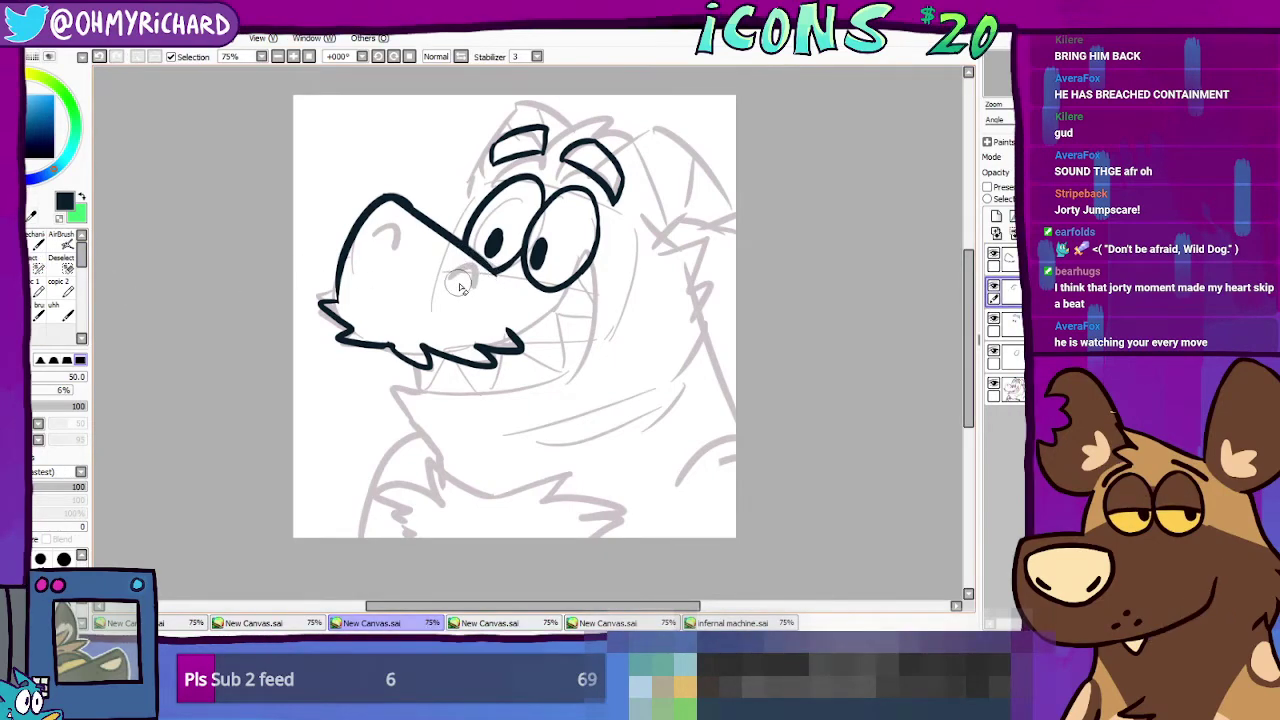
left_click(71, 282)
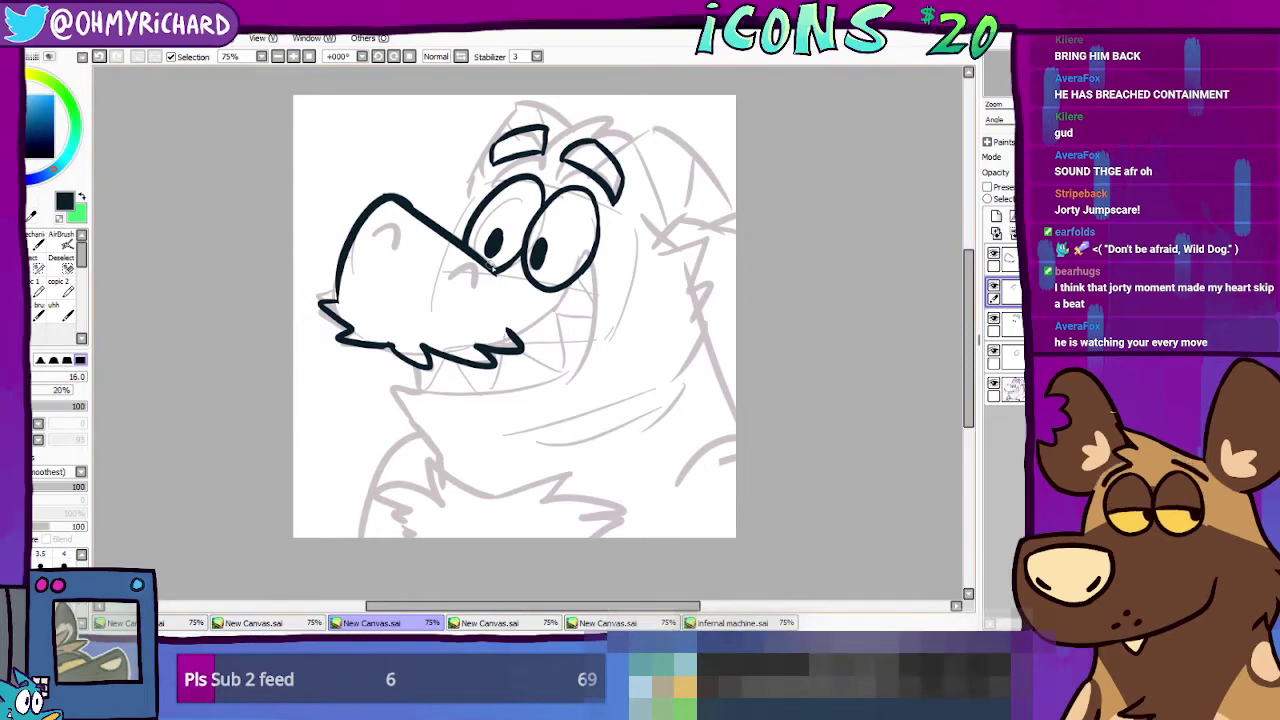
Step: Ink a small hooked crease below the eye and a hooked nostril near the tip of the snout
left_click_drag(472, 272, 456, 279)
left_click_drag(452, 272, 472, 296)
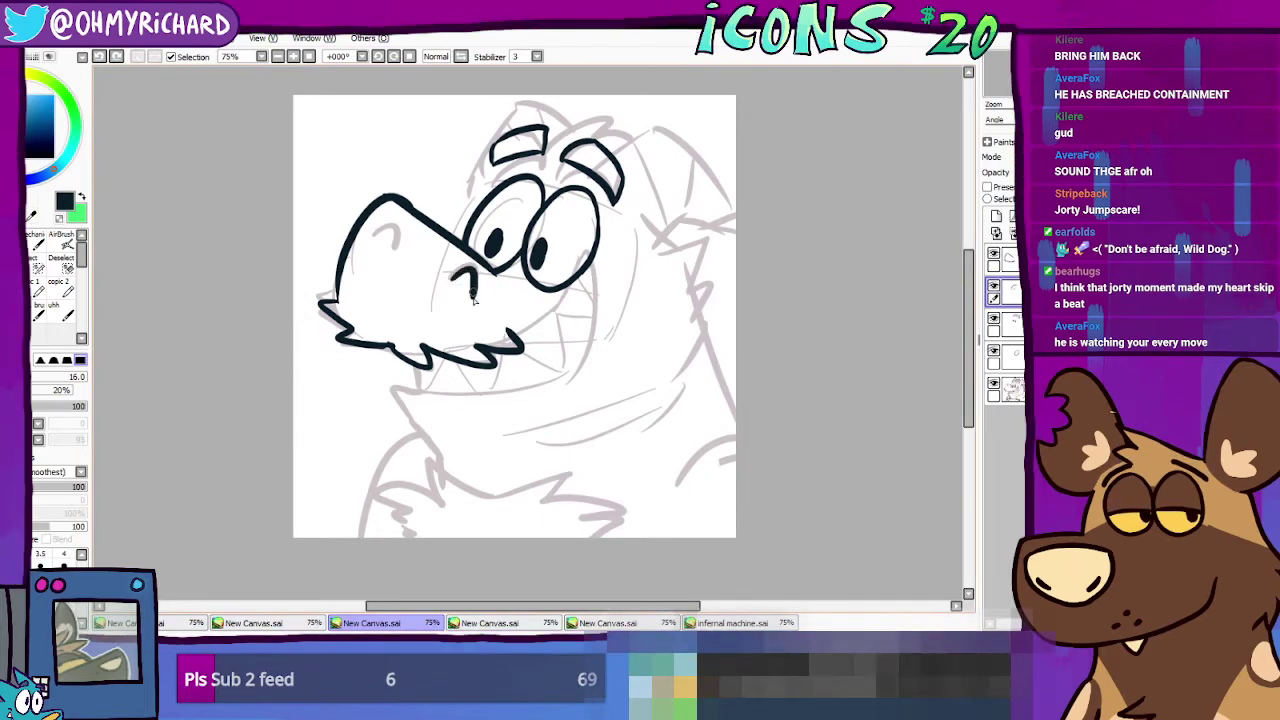
left_click_drag(374, 236, 386, 228)
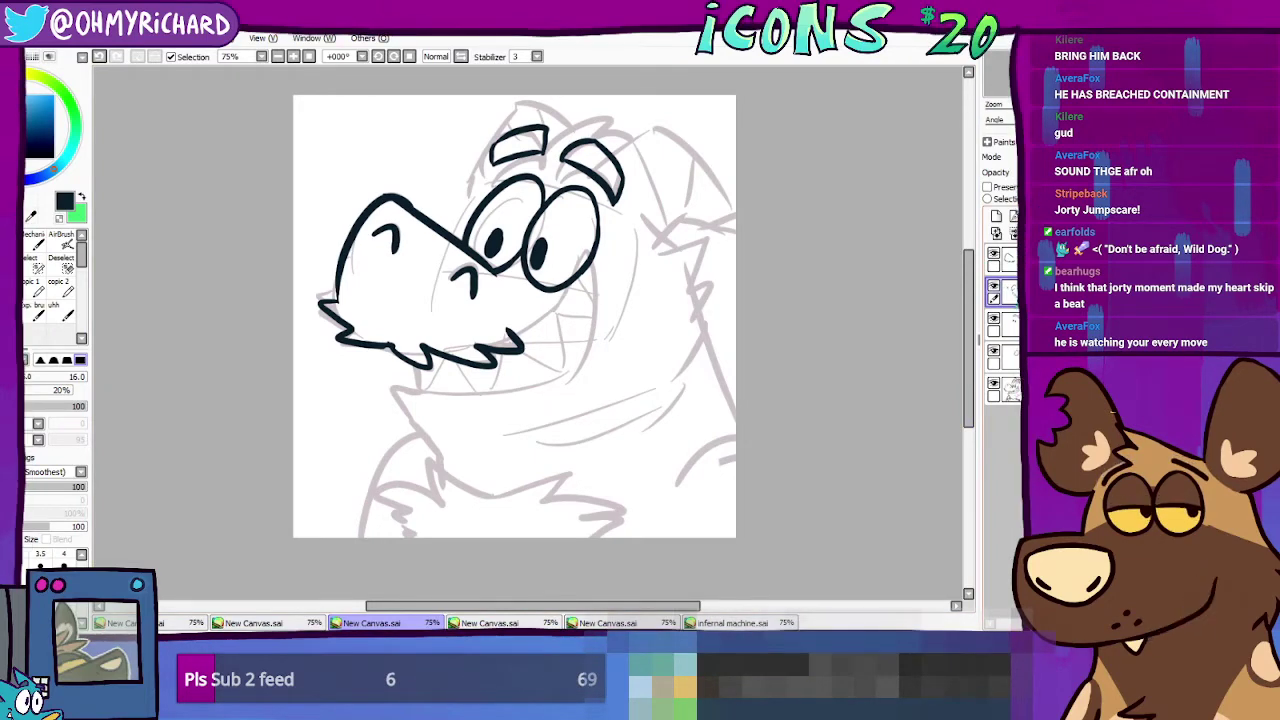
Step: Swap the drawing colour to green and add a blank layer directly beneath the snout outline's layer
left_click_drag(708, 356, 730, 356)
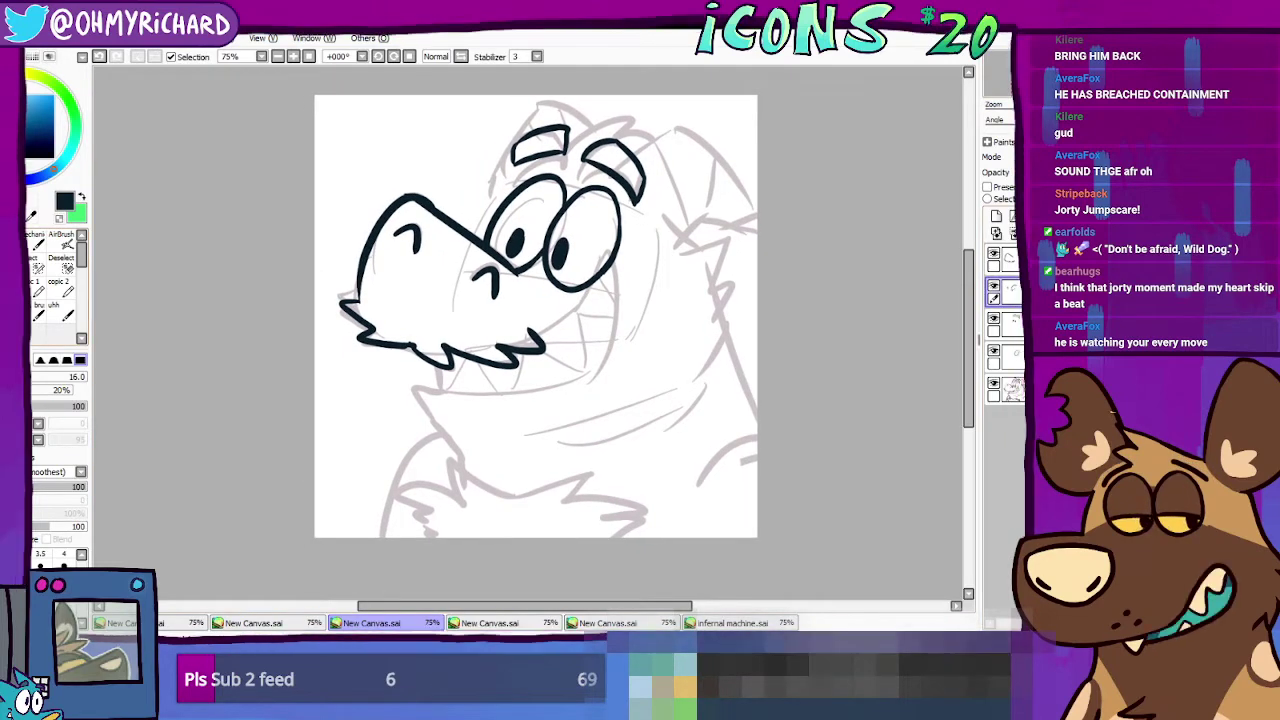
left_click_drag(730, 356, 695, 313)
left_click(994, 254)
left_click(994, 254)
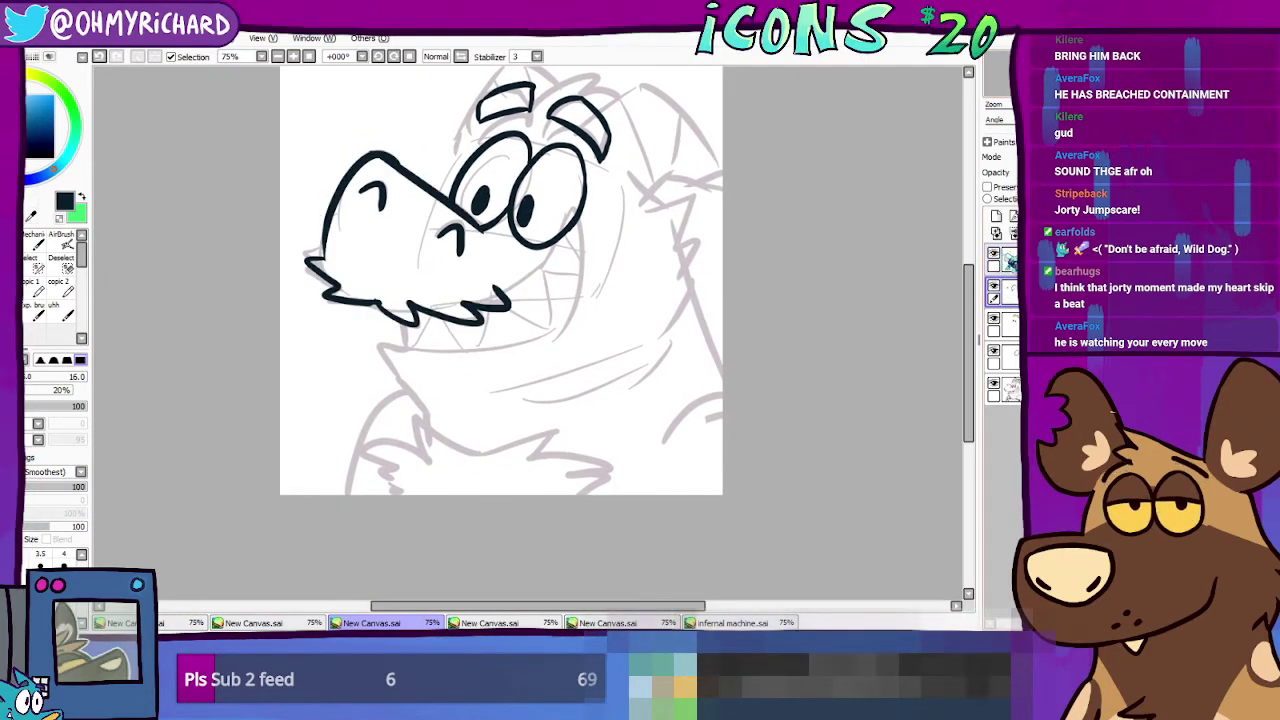
left_click(994, 254)
left_click(994, 254)
left_click(1006, 260)
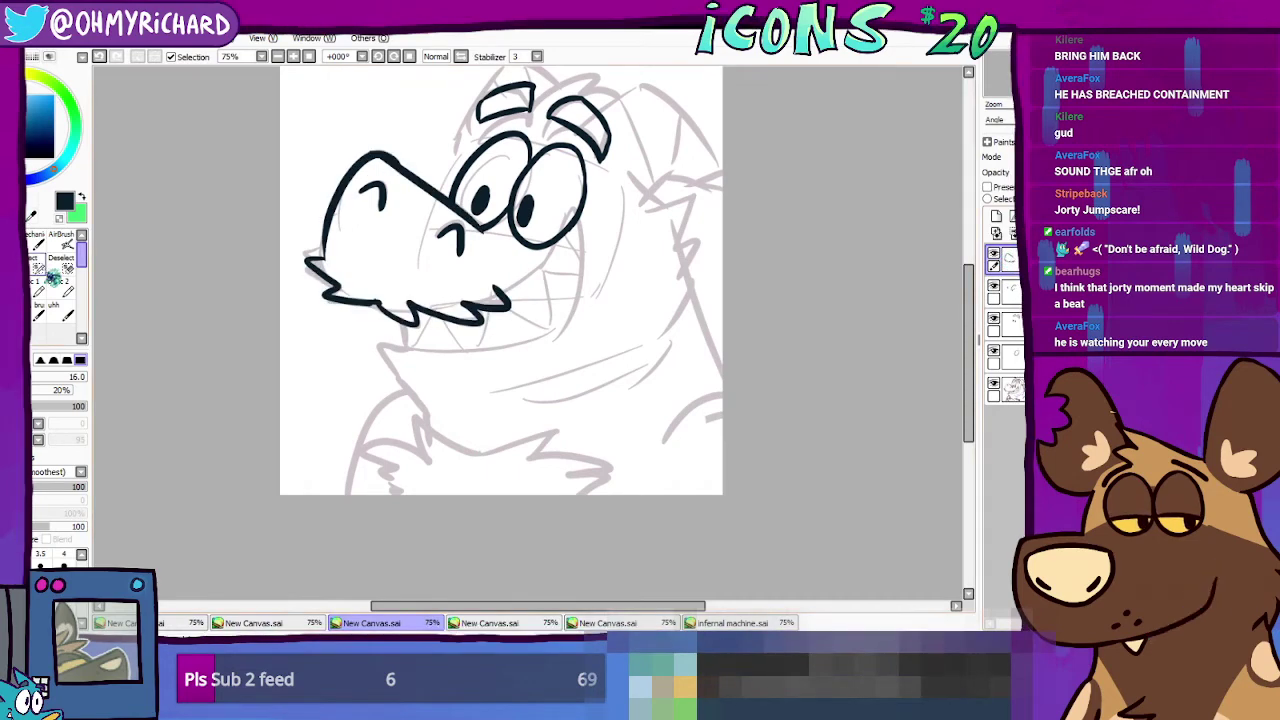
key("x")
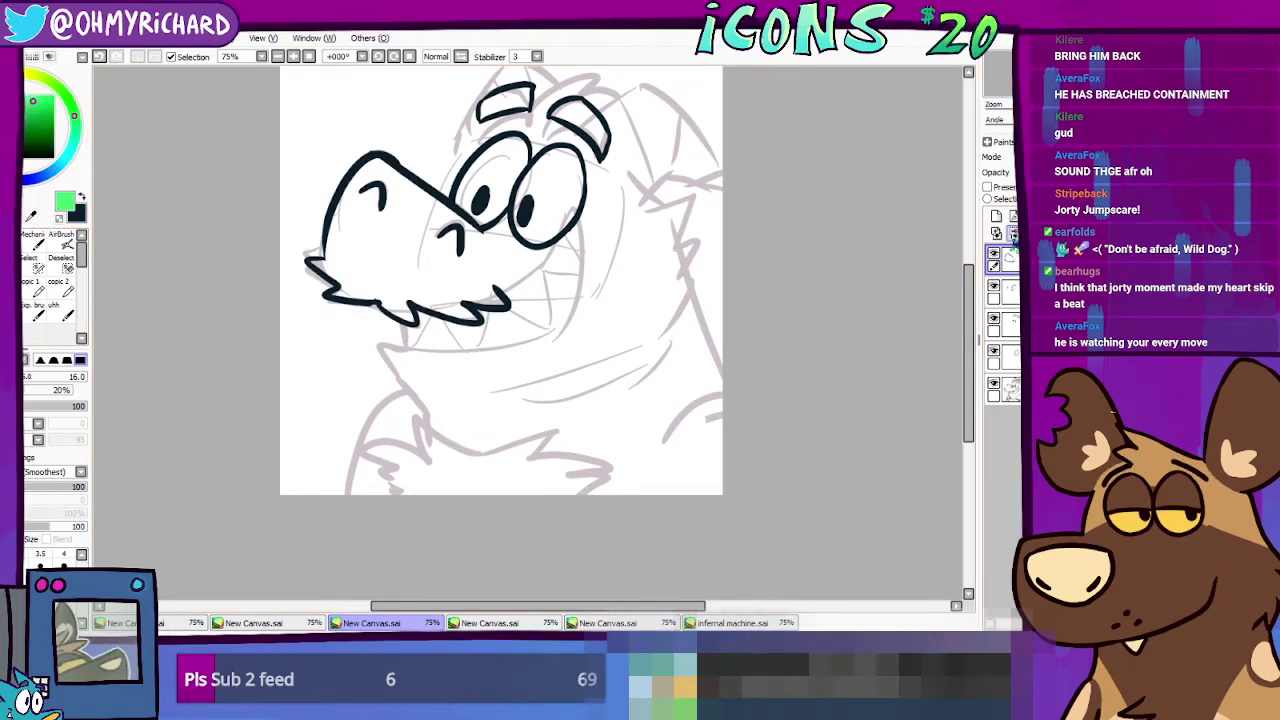
left_click(1005, 290)
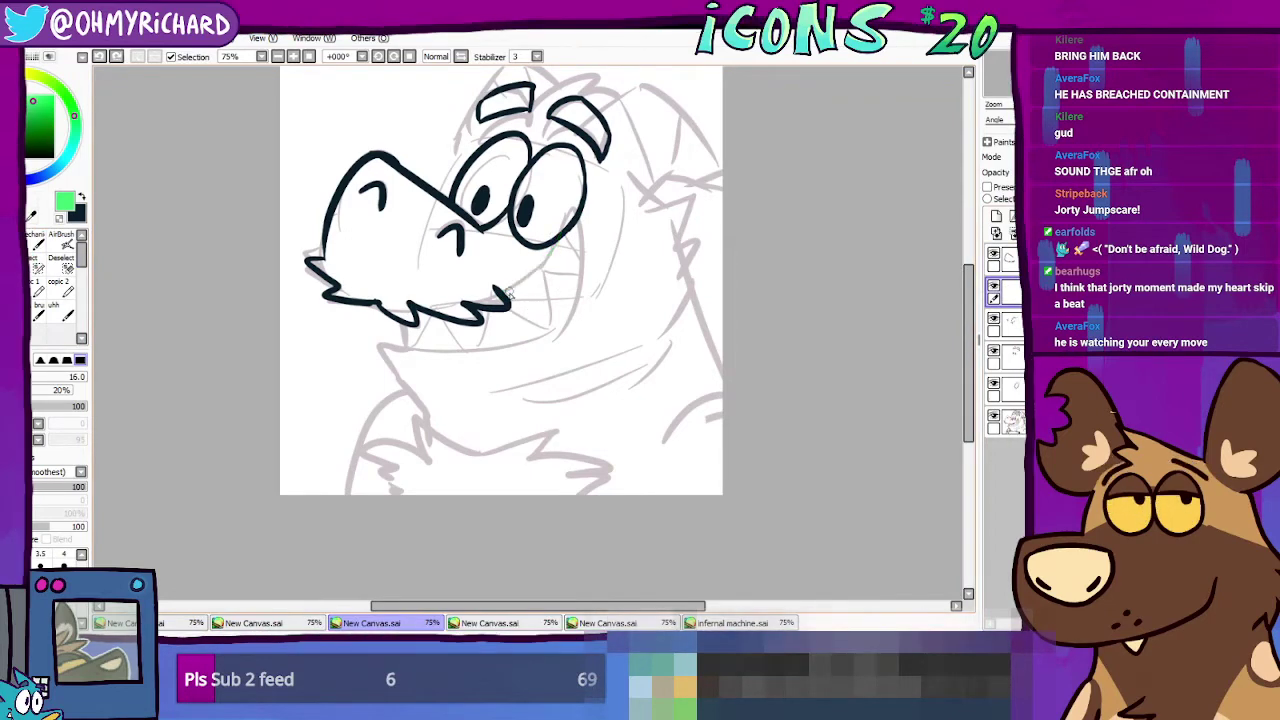
Step: Change the drawing colour to magenta and ink the grin's pointed corner, curving from the lip fur up to the eye and down the cheek
left_click_drag(508, 293, 565, 249)
key("ctrl+z")
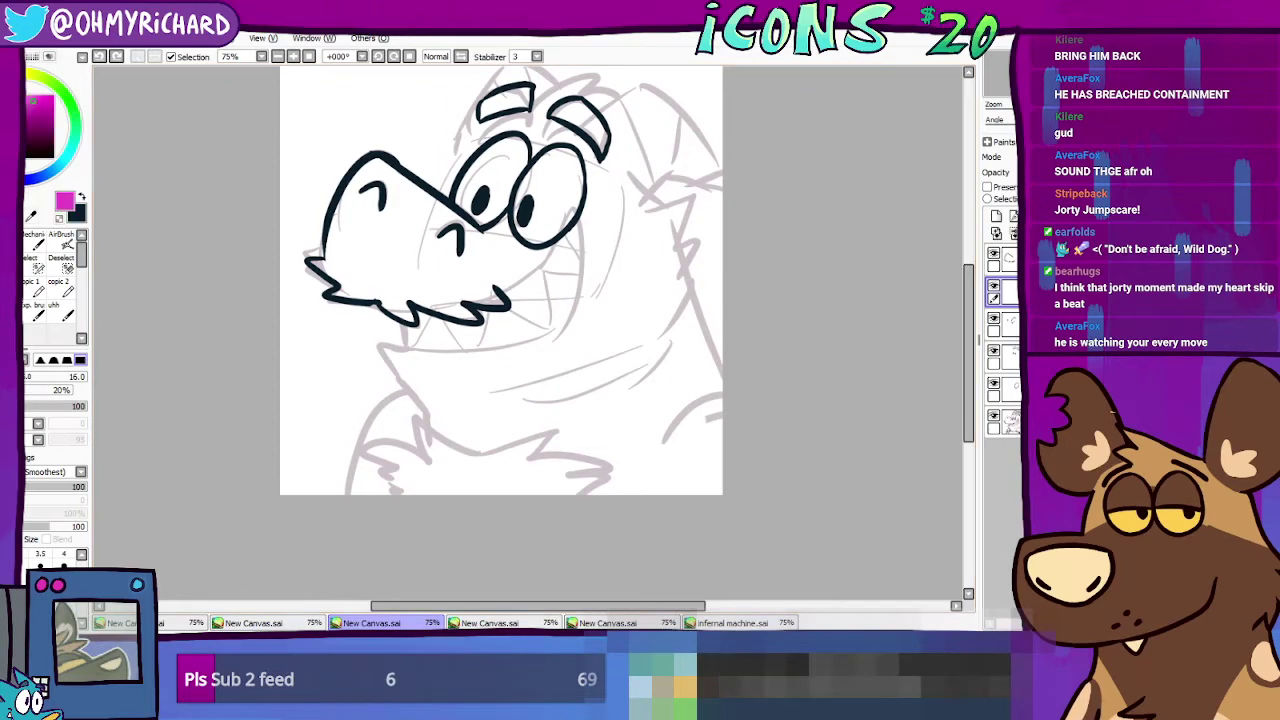
key("ctrl+z")
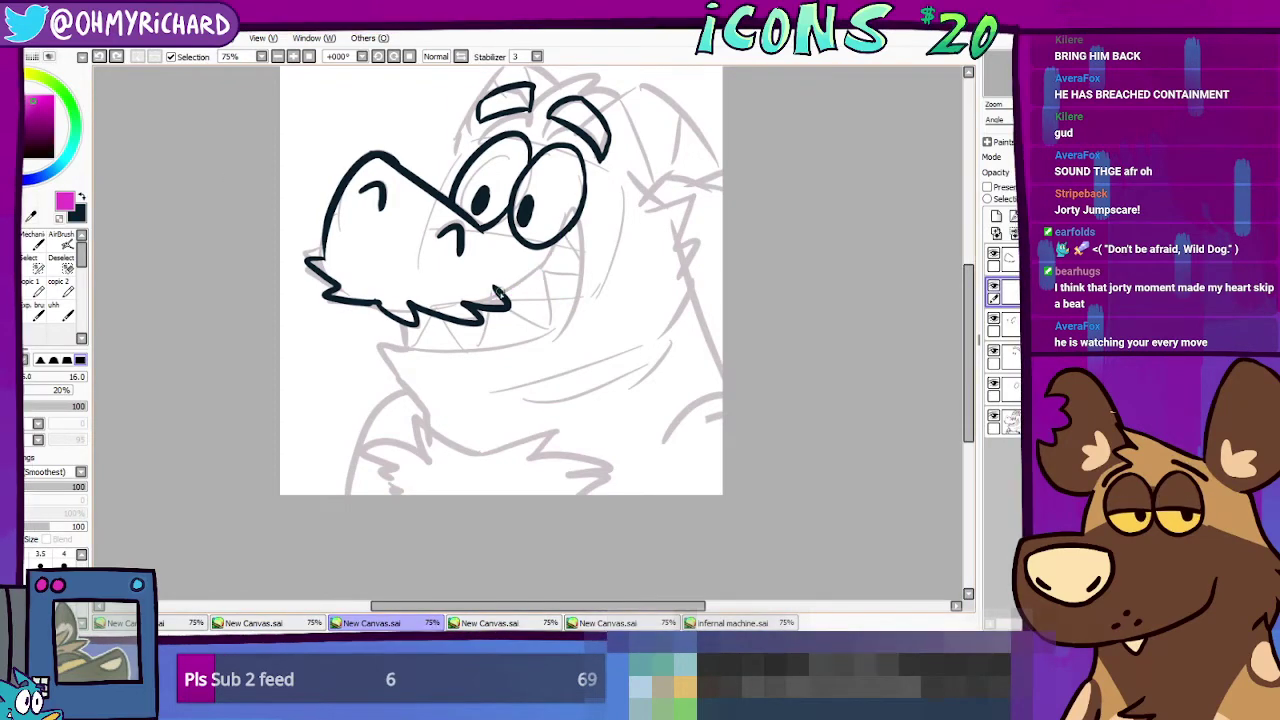
key("ctrl+y")
key("ctrl+z")
left_click_drag(487, 297, 562, 230)
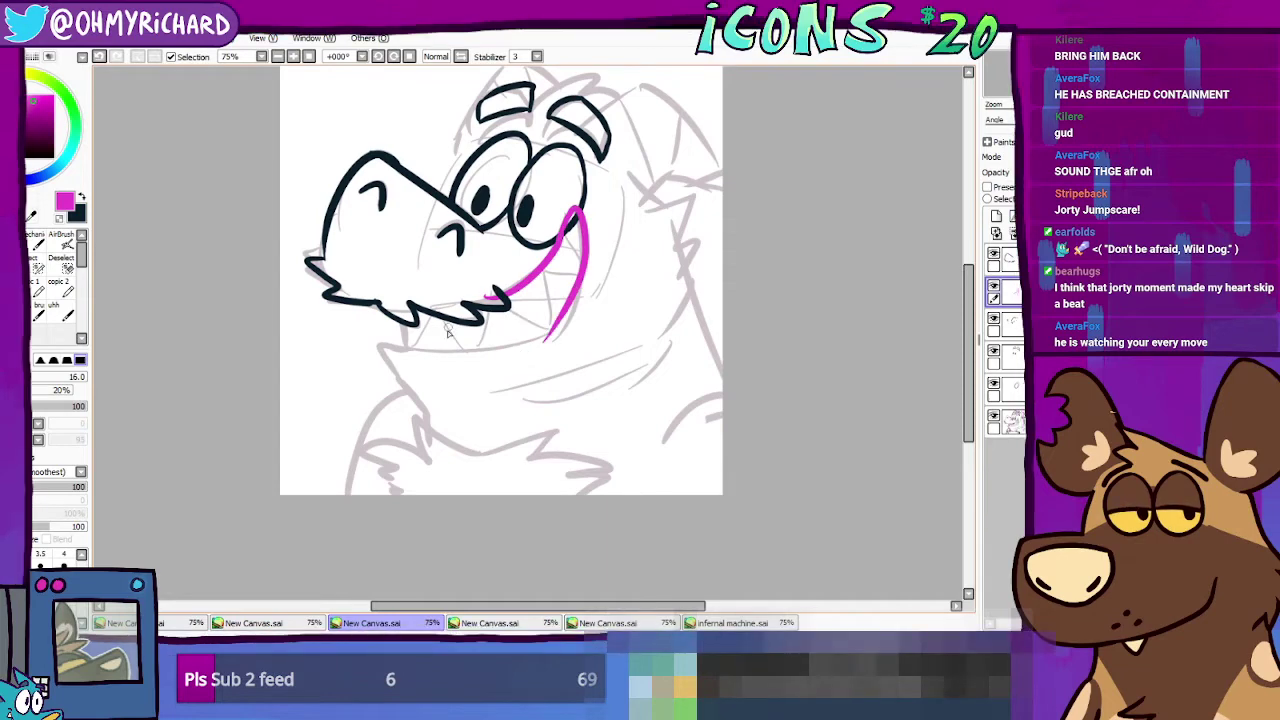
Step: Ink the mouth's lower edge in magenta as a shallow curve from the front of the jaw to the grin's cheek line
key("ctrl+z")
left_click_drag(370, 341, 545, 340)
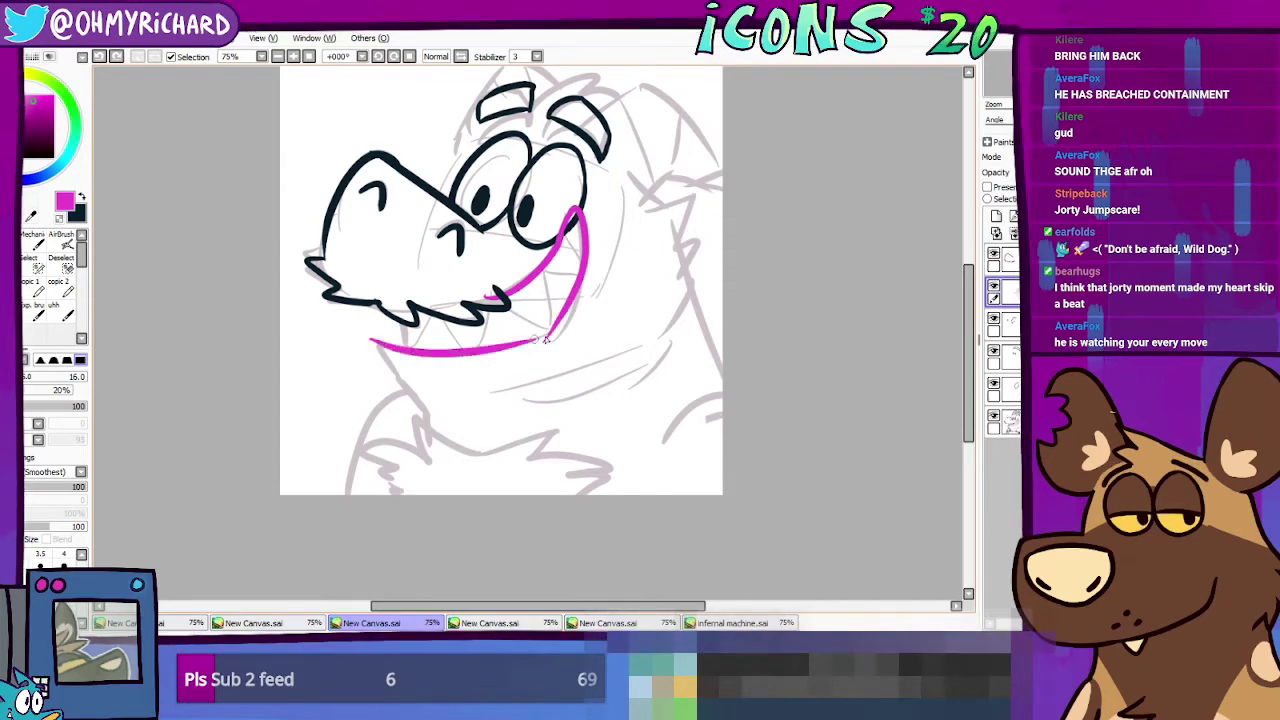
key("ctrl+z")
left_click_drag(383, 343, 545, 331)
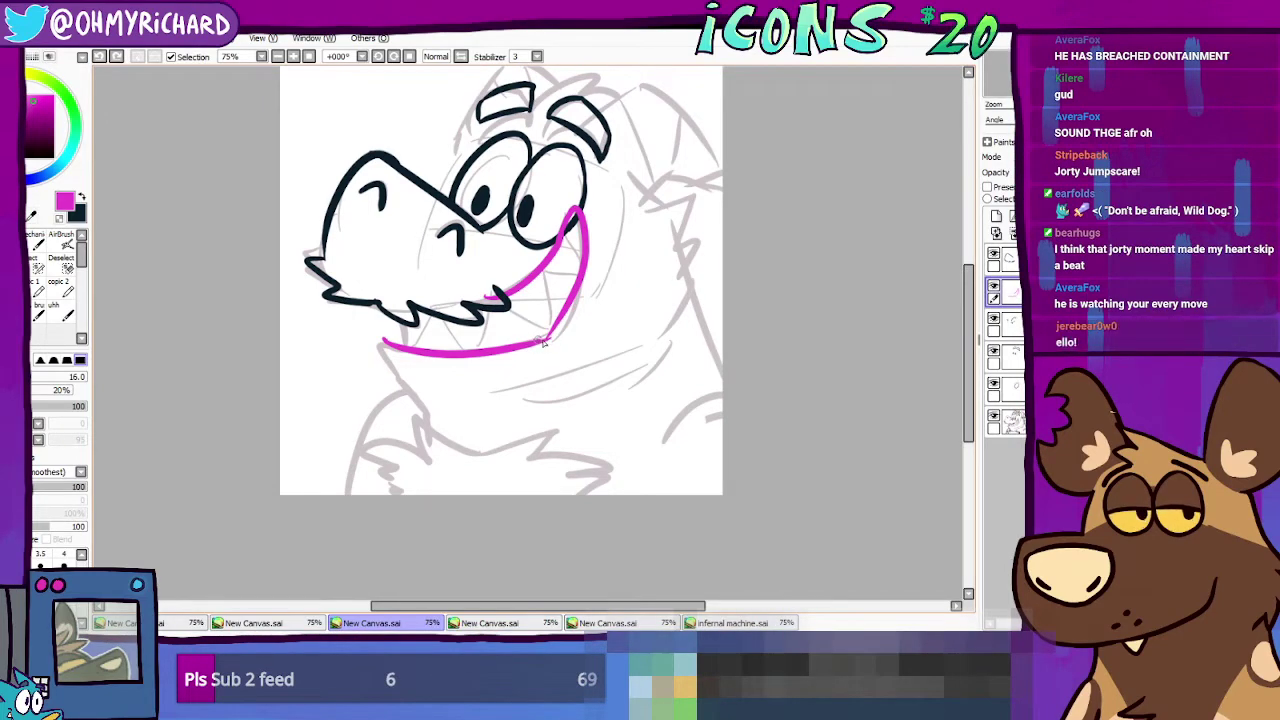
Step: Erase the part of the eye outline that overlaps the grin's pointed corner, on the eye outline's own layer
key("e")
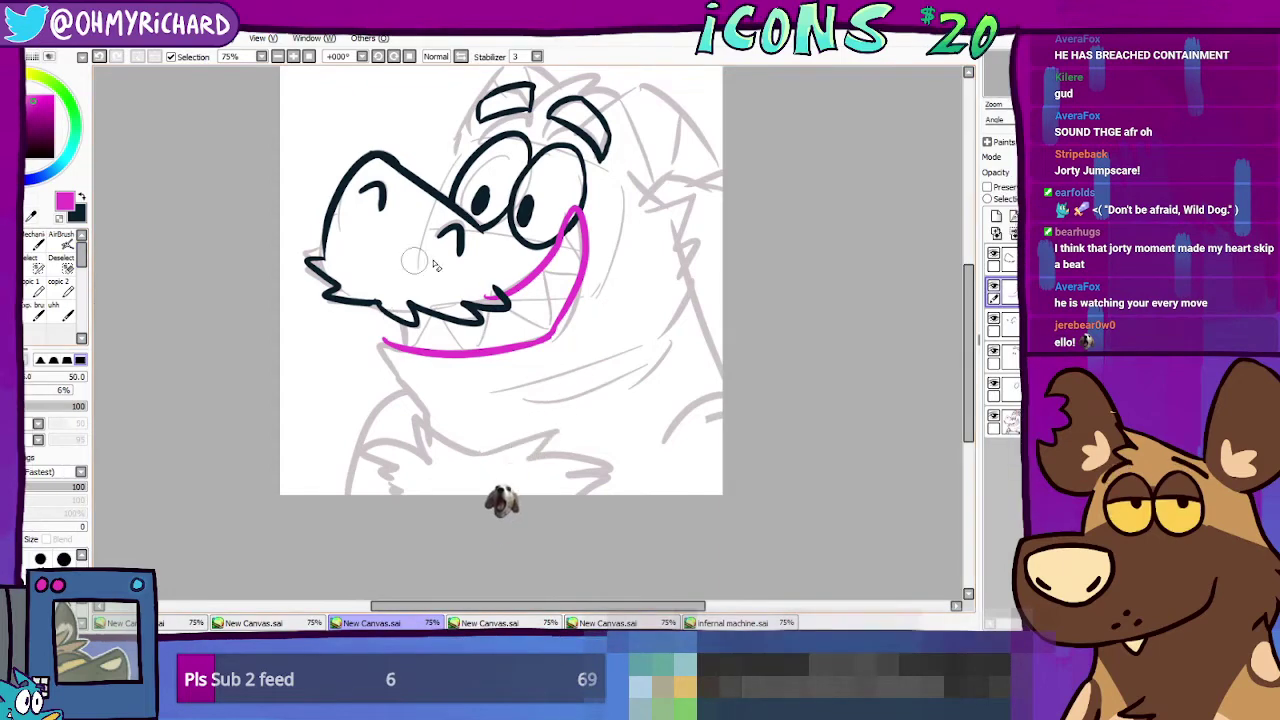
left_click(567, 229, "ctrl+shift")
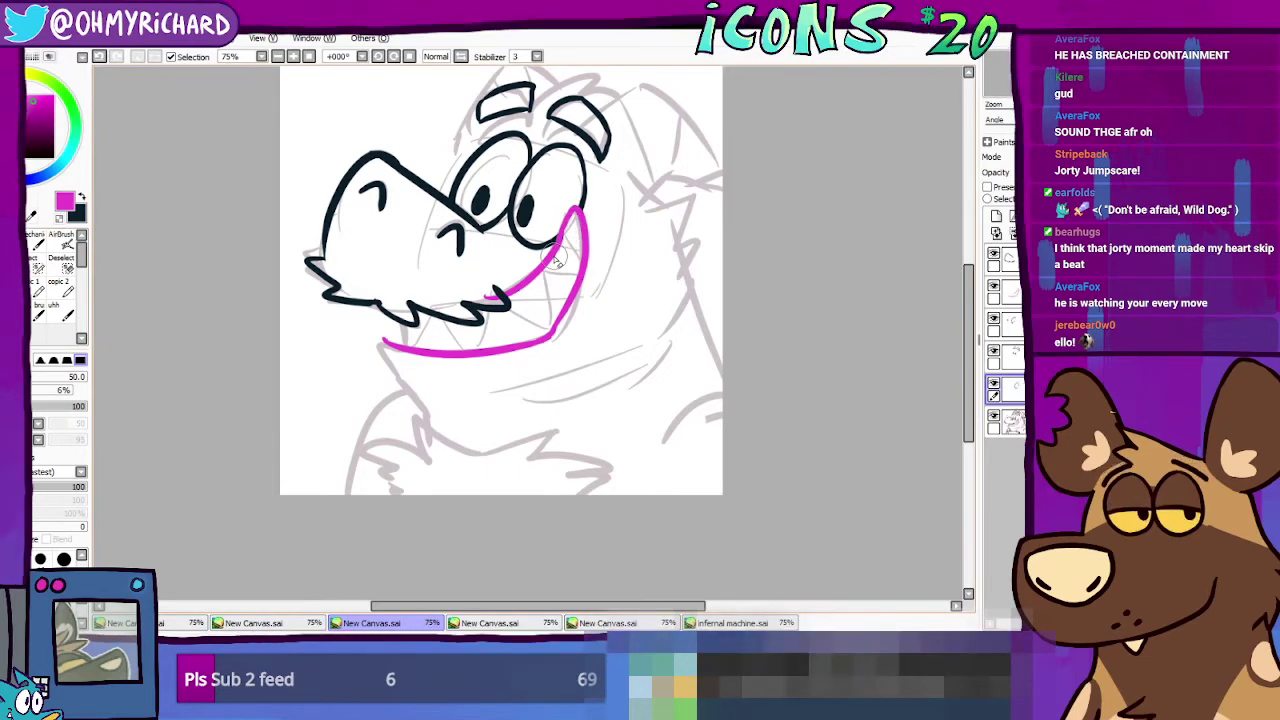
Step: Recolour the magenta mouth outline on its layer with the dark line colour
left_click(498, 301, "ctrl+shift")
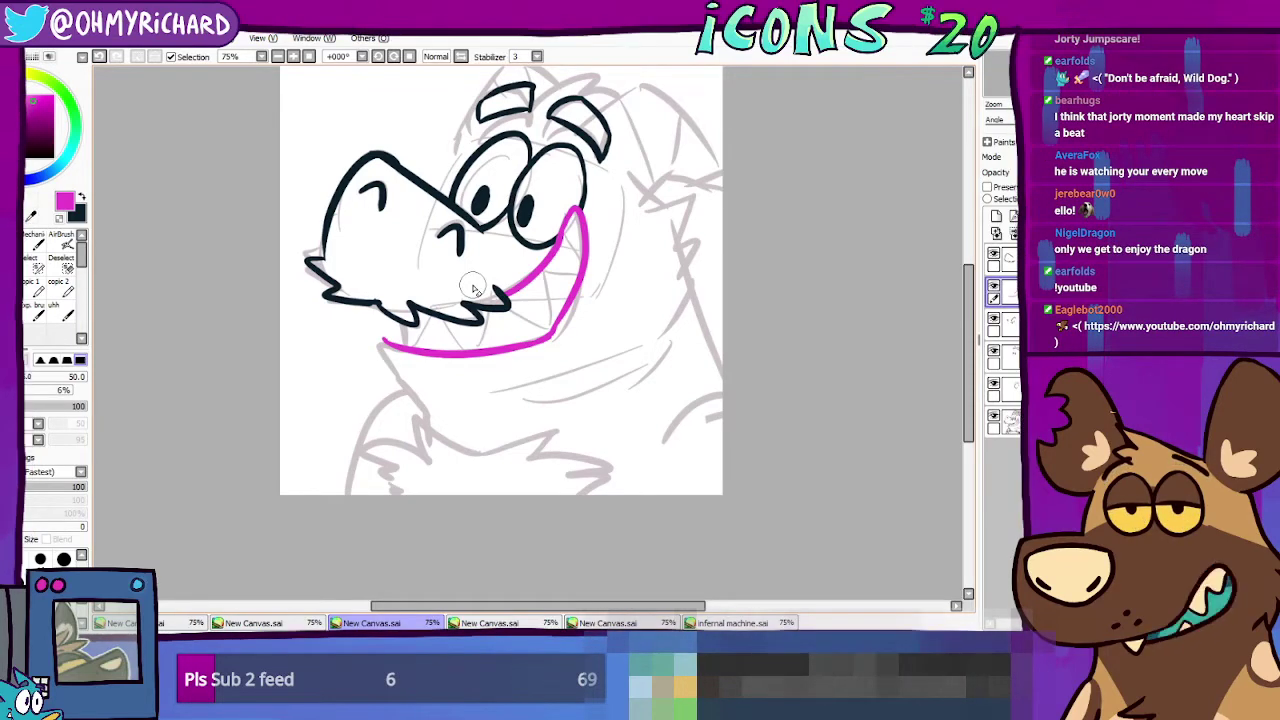
key("w")
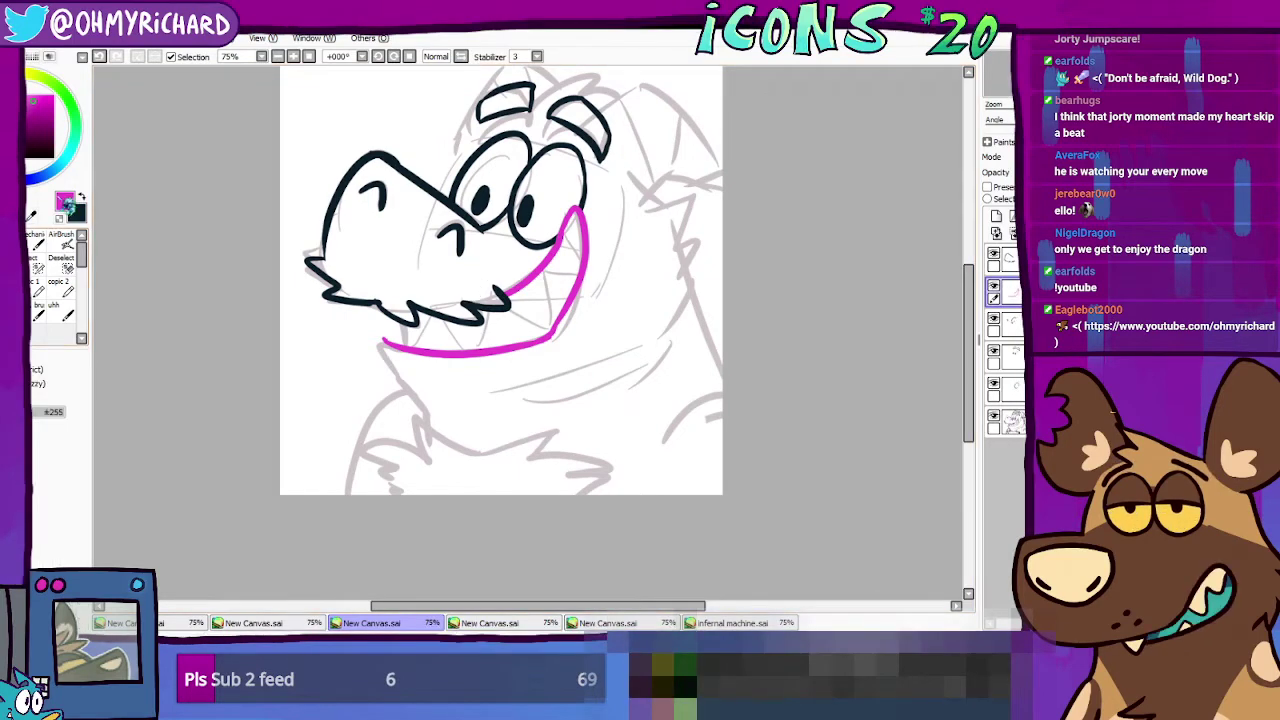
key("x")
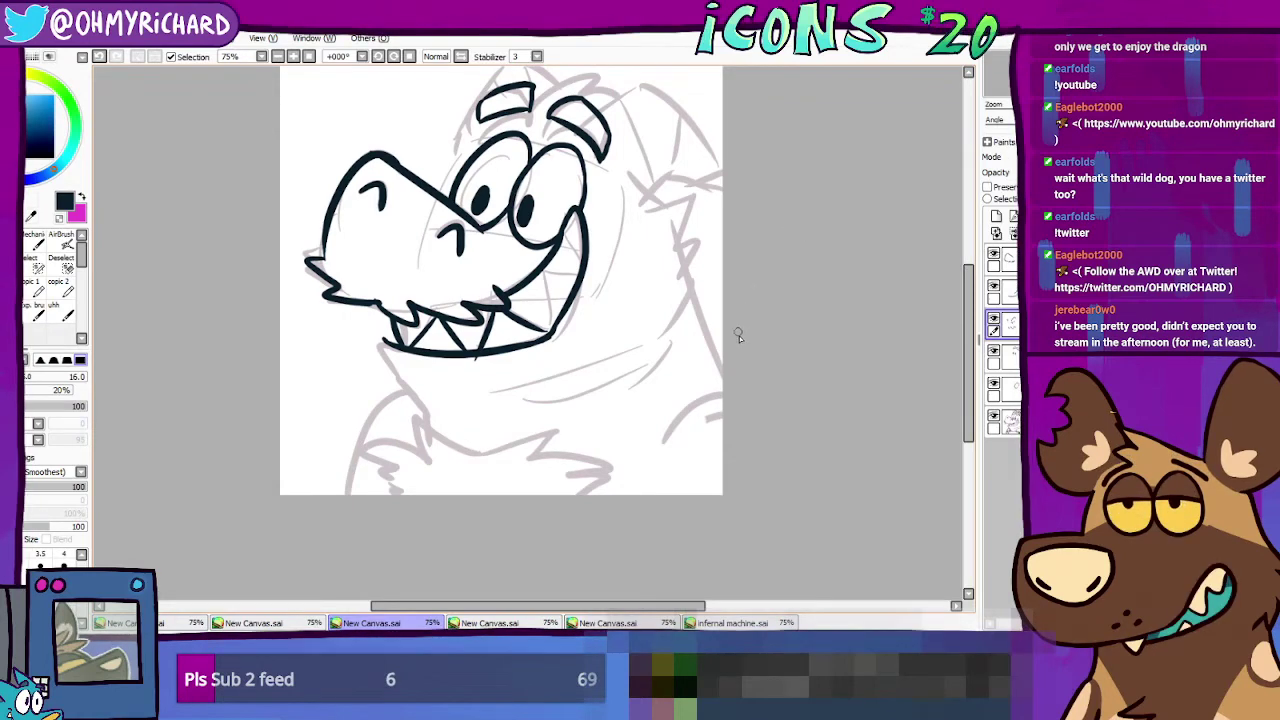
Step: Erase the slanted line of the rearmost lower tooth and redraw it running from the cheek fur down to the jaw line
left_click(994, 319)
left_click(994, 319)
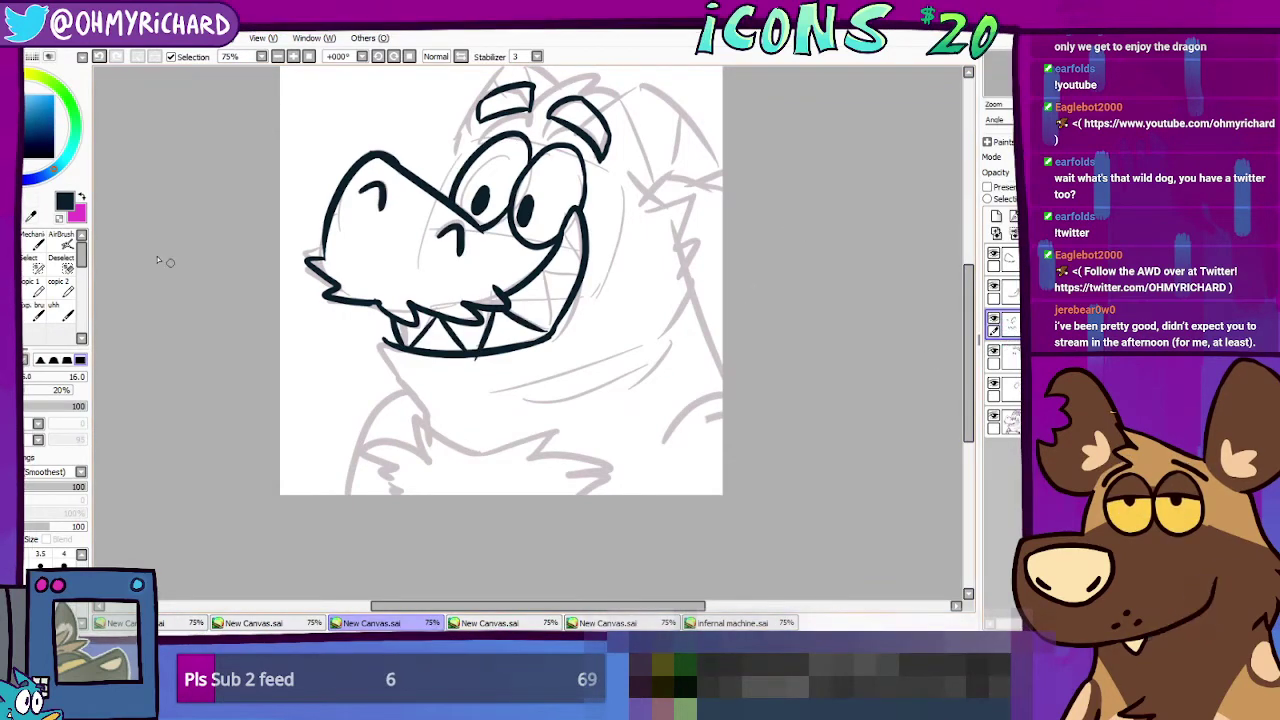
left_click(14, 268)
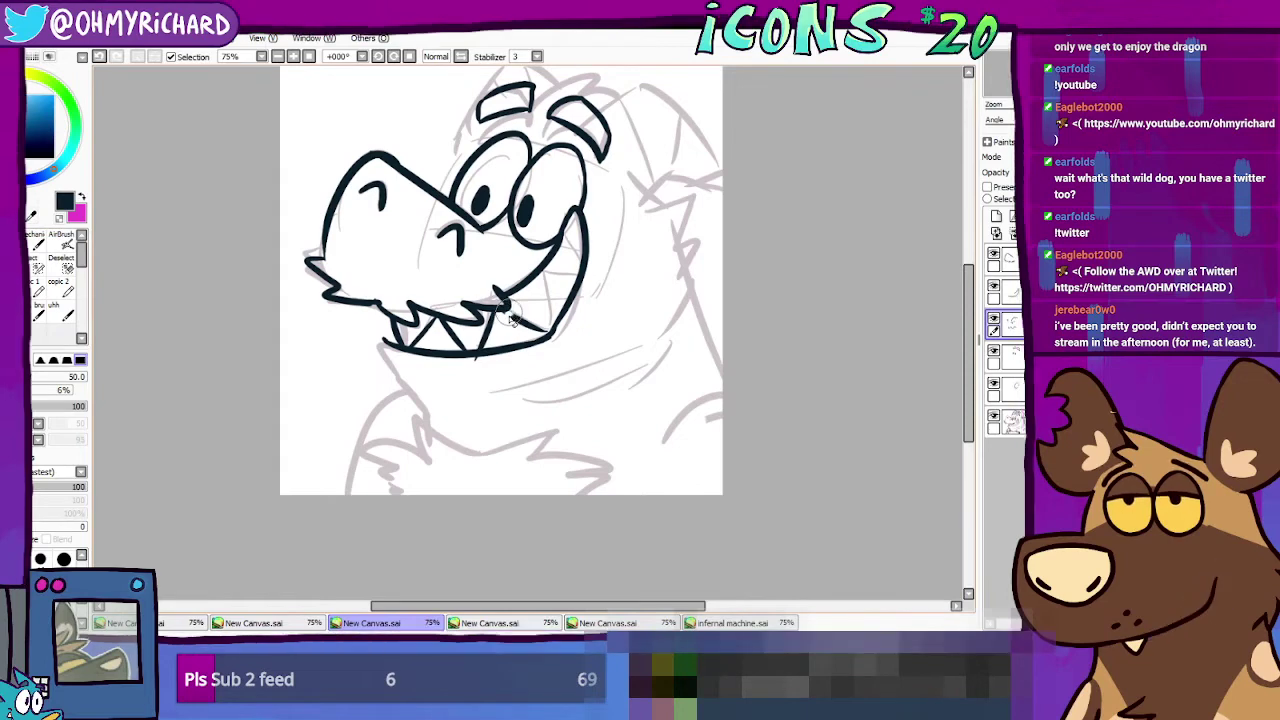
mouse_move(510, 322)
left_mouse_down()
mouse_move(518, 308)
mouse_move(550, 336)
left_mouse_up()
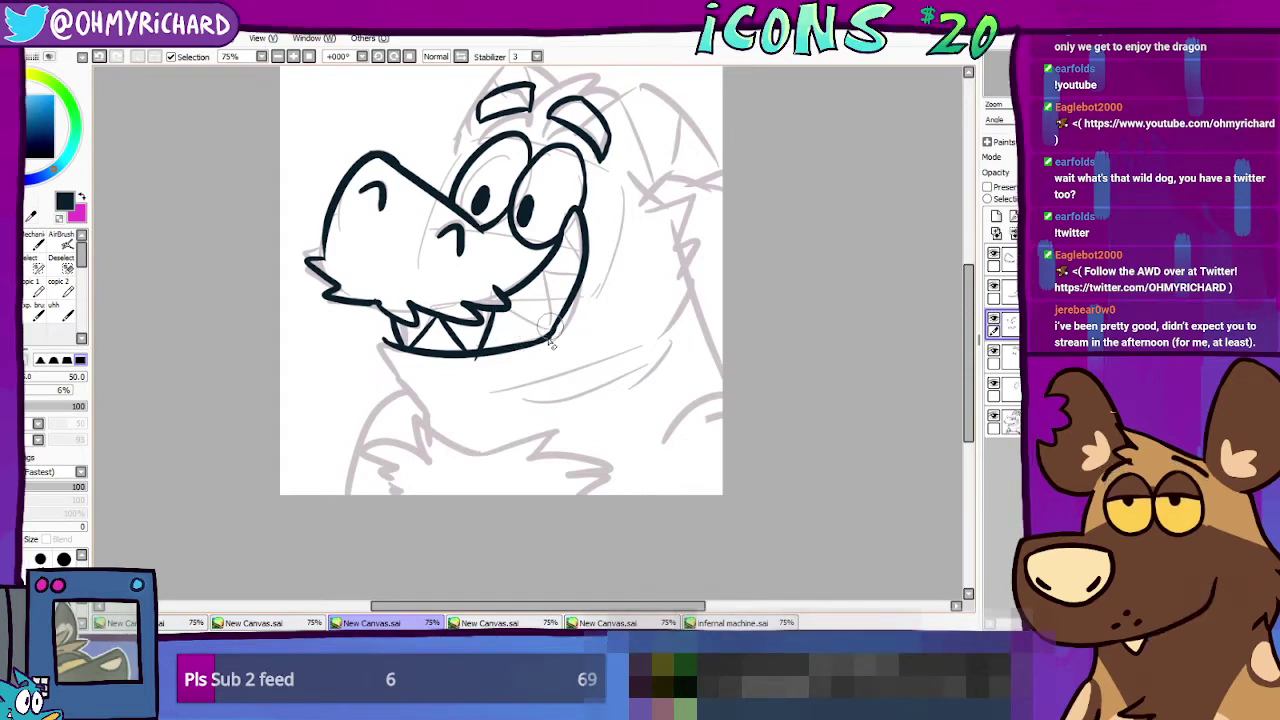
key("e")
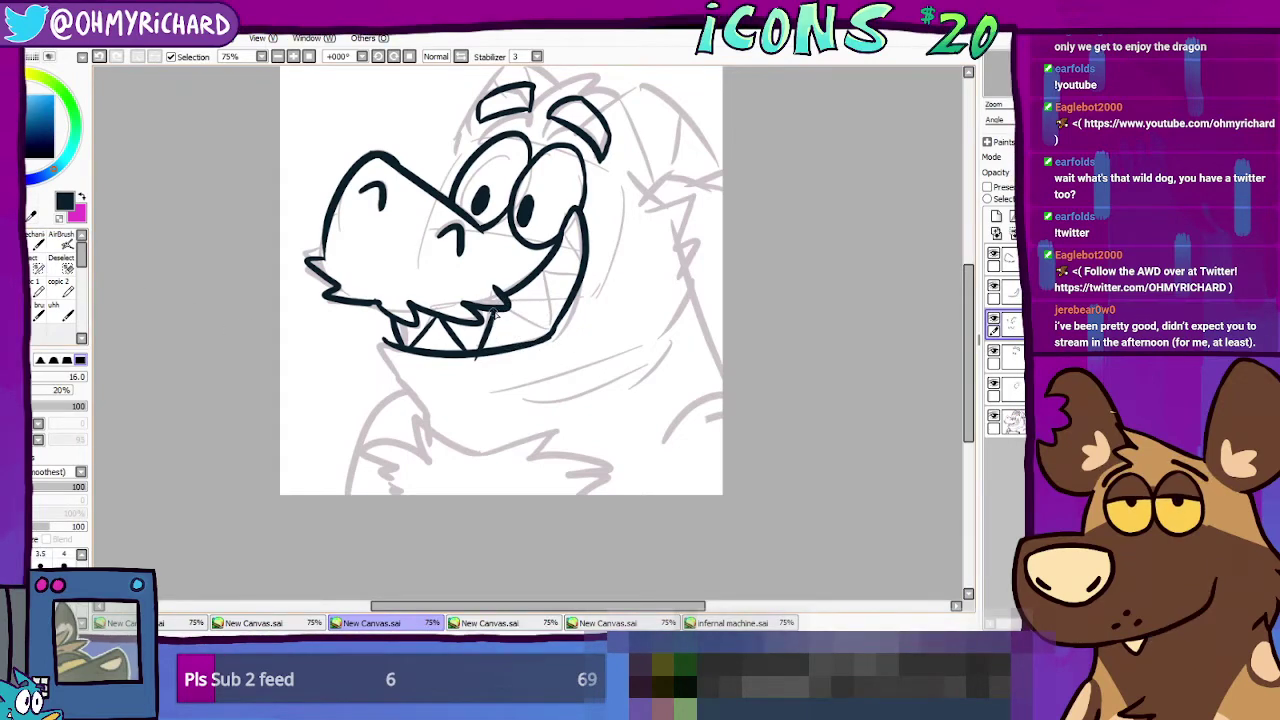
mouse_move(510, 316)
left_mouse_down()
mouse_move(535, 338)
mouse_move(545, 270)
left_mouse_up()
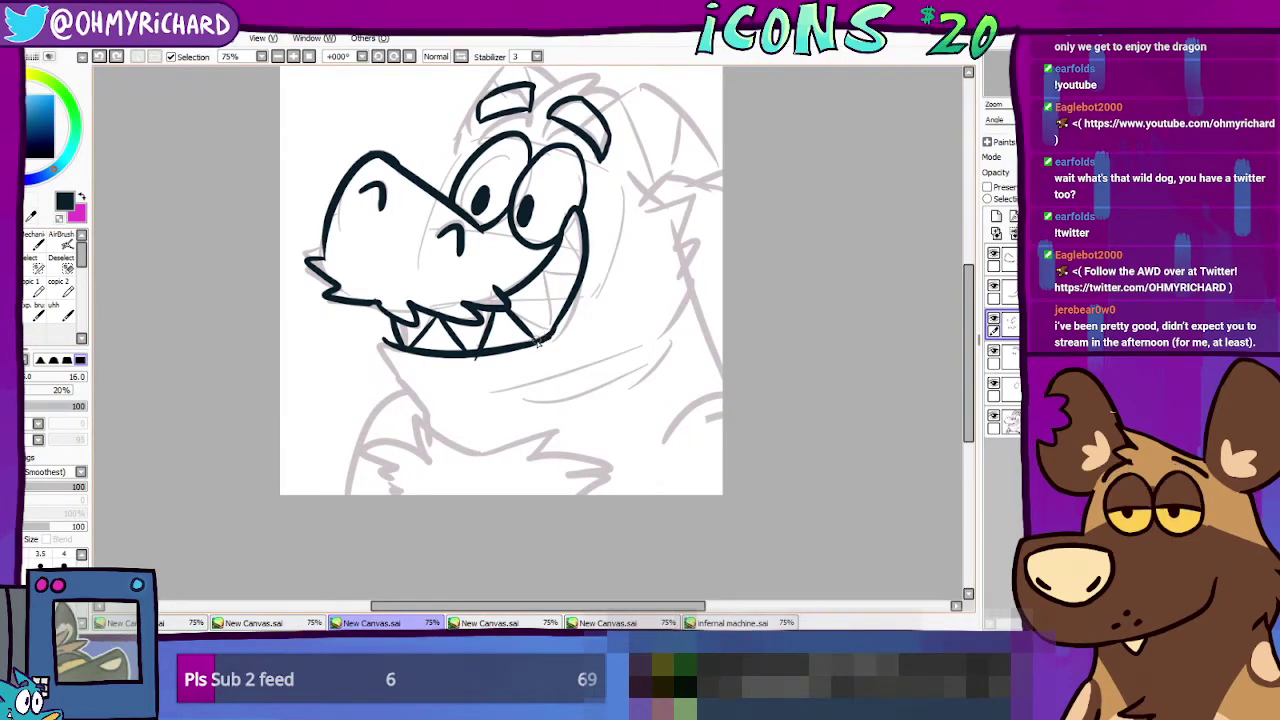
left_click_drag(543, 344, 546, 260)
left_click_drag(537, 340, 546, 264)
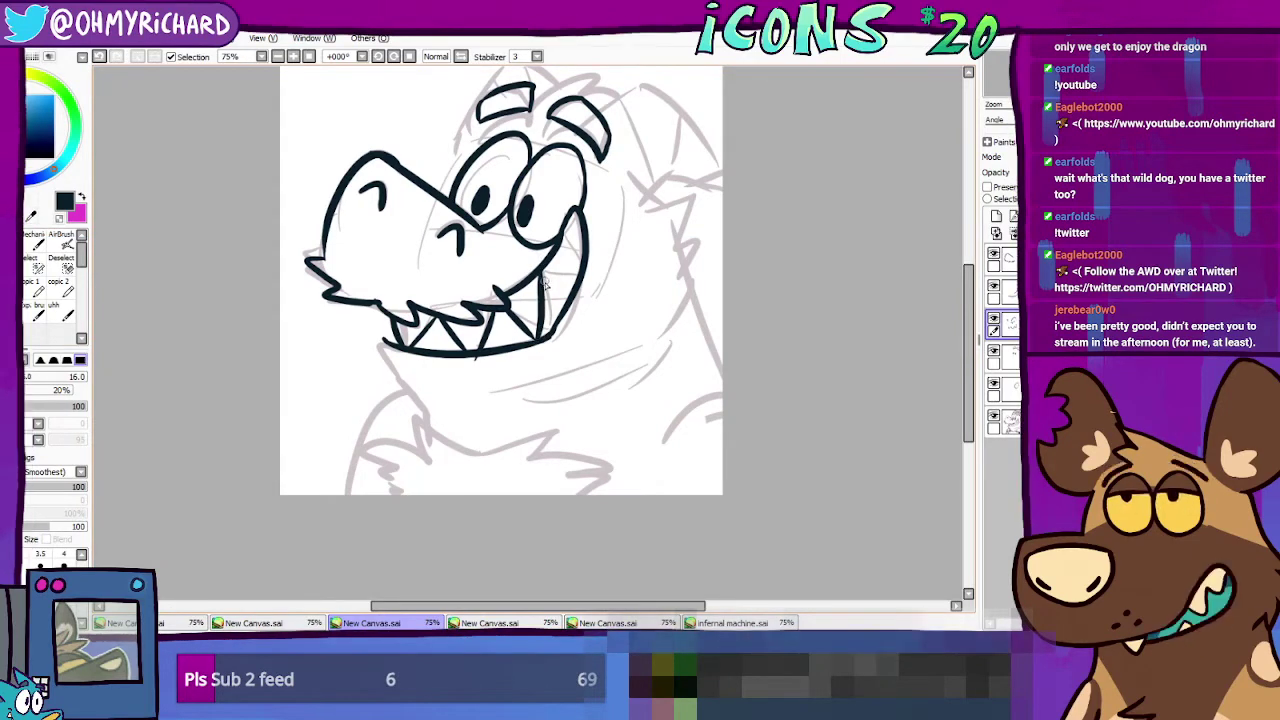
key("ctrl+z")
key("ctrl+z")
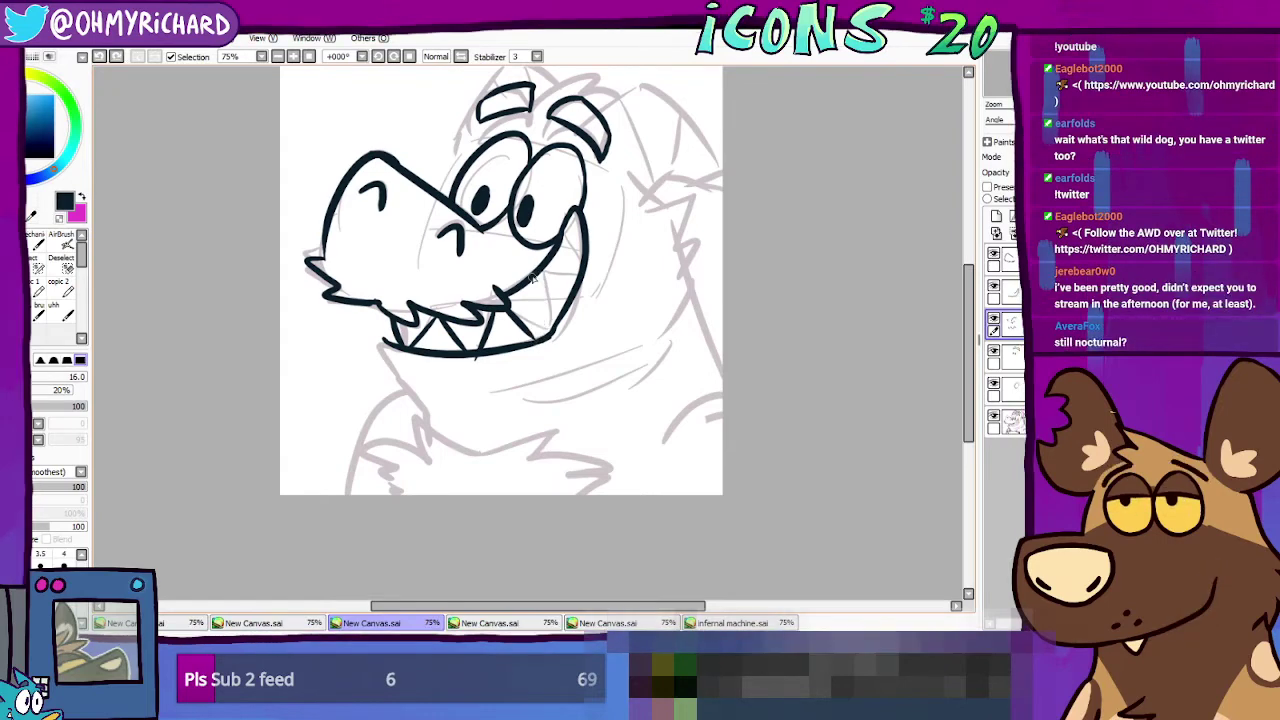
mouse_move(536, 340)
left_mouse_down()
mouse_move(540, 276)
mouse_move(550, 335)
mouse_move(541, 273)
mouse_move(549, 332)
left_mouse_up()
key("ctrl+z")
key("ctrl+z")
key("ctrl+z")
key("ctrl+z")
key("ctrl+z")
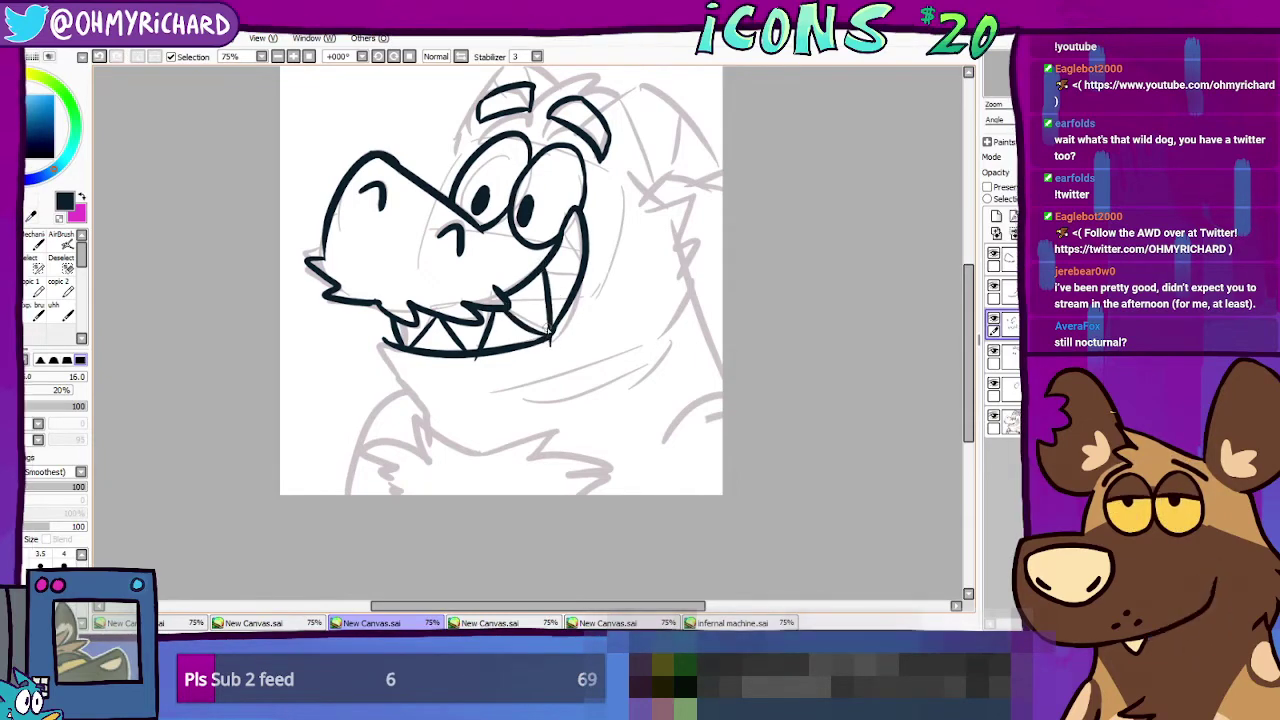
key("ctrl+z")
Step: Draw the remaining tooth lines up to the corner of the mouth: a near-vertical line, a short crossing line and a slanted one
left_click_drag(541, 269, 547, 328)
left_click_drag(542, 270, 577, 279)
key("ctrl+z")
key("ctrl+z")
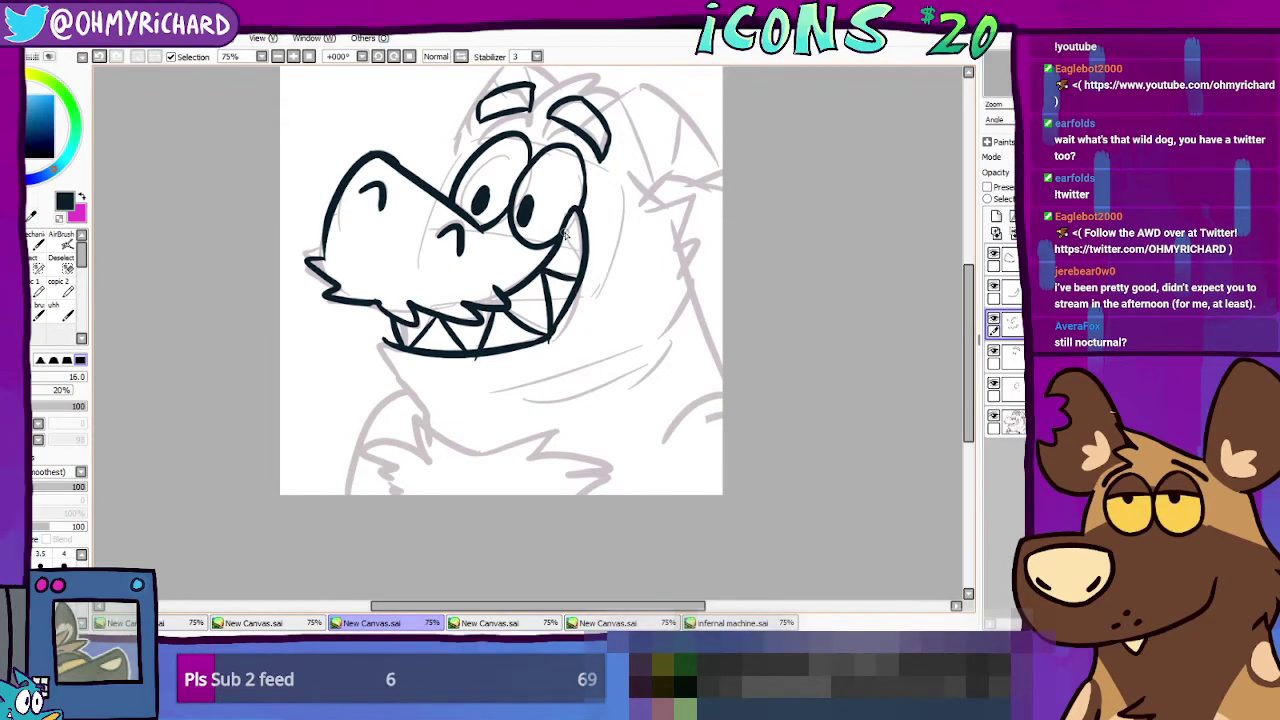
key("ctrl+y")
left_click_drag(564, 234, 578, 275)
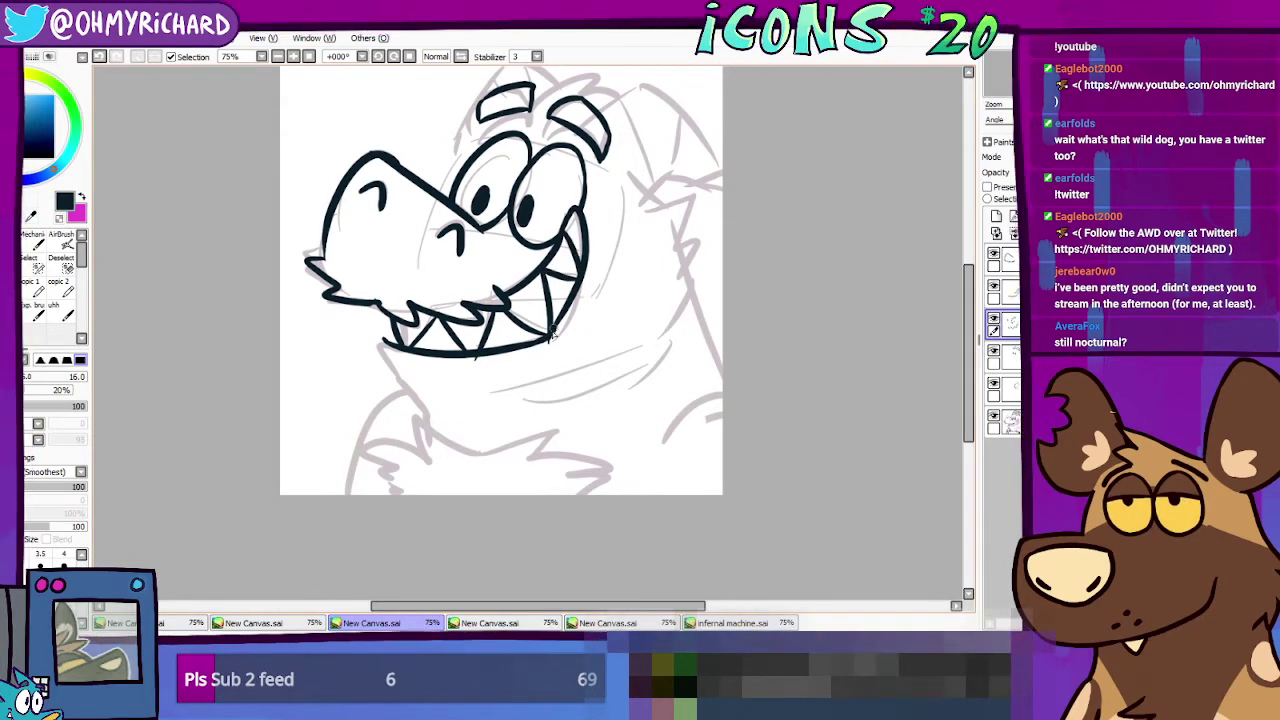
key("ctrl+z")
key("ctrl+y")
key("ctrl+z")
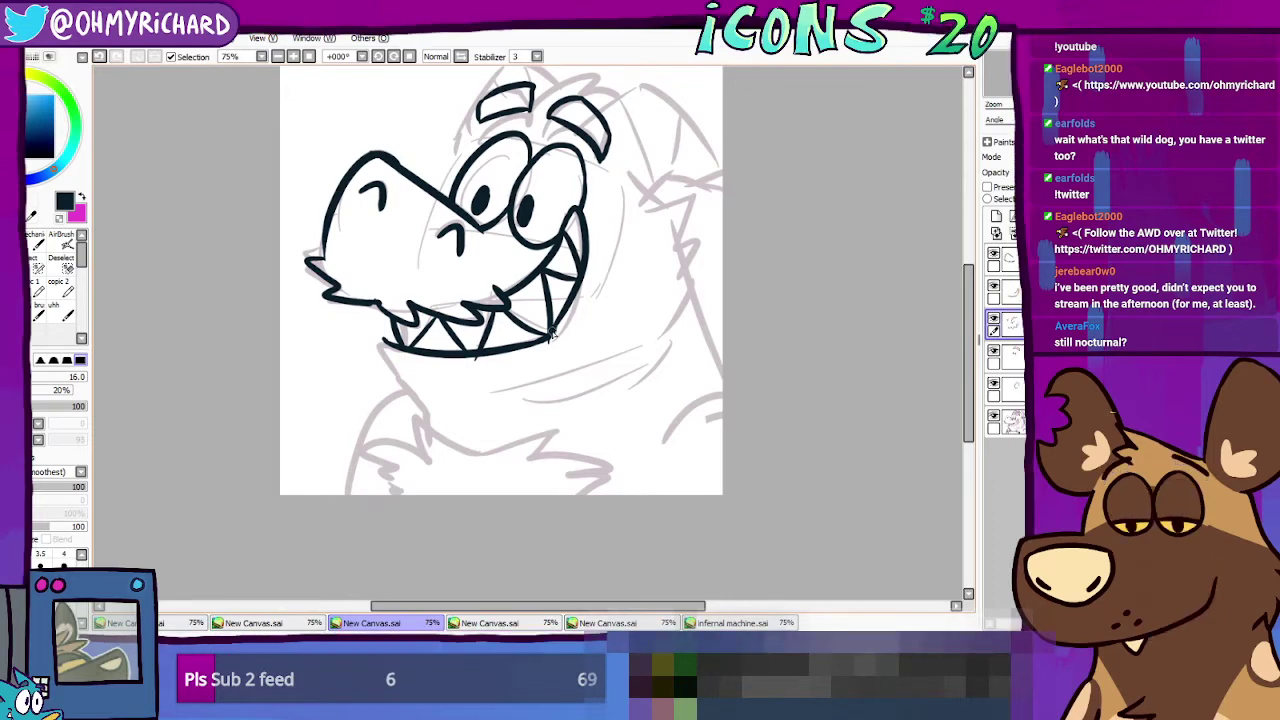
key("ctrl+y")
key("ctrl+z")
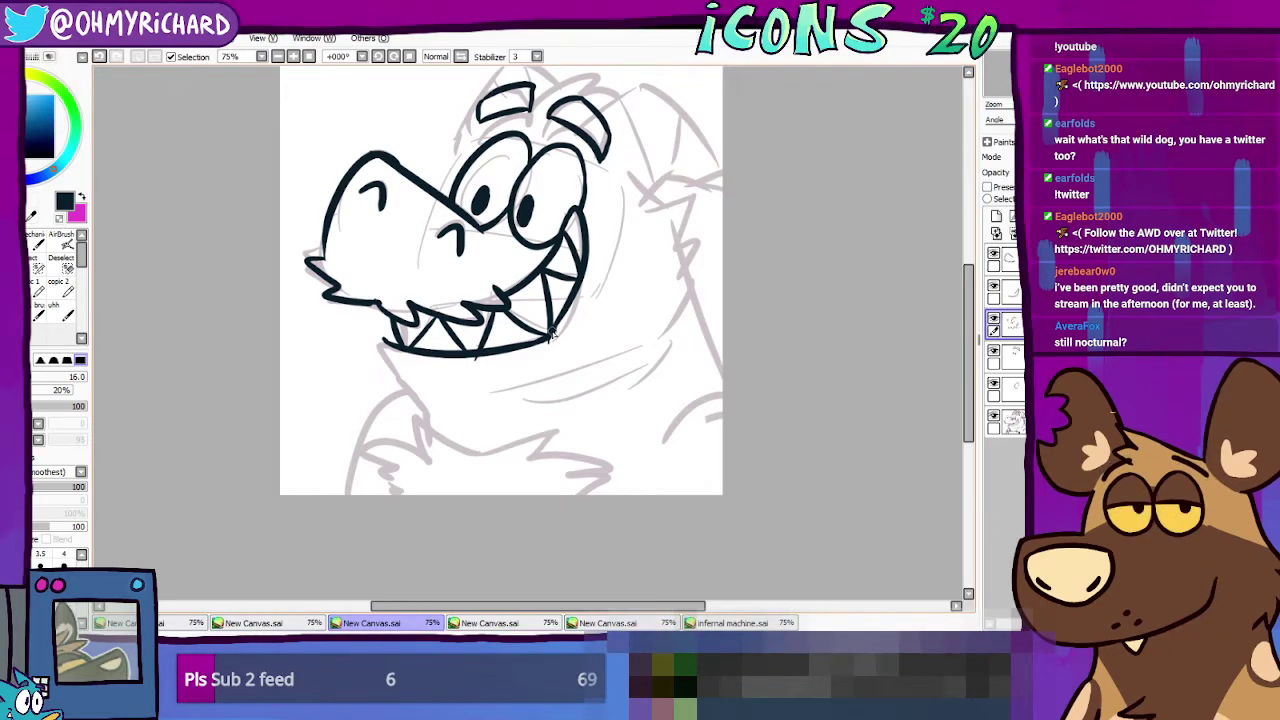
key("ctrl+y")
key("ctrl+z")
key("ctrl+y")
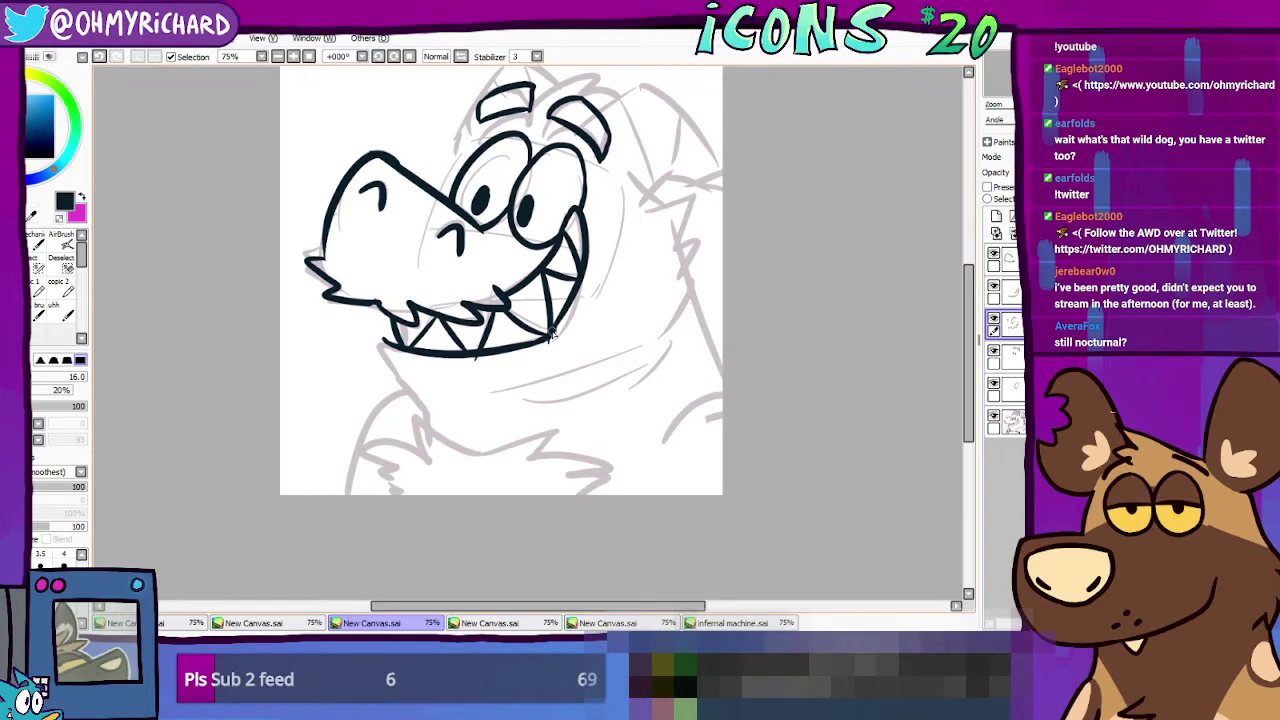
key("ctrl+z")
key("ctrl+y")
key("ctrl+z")
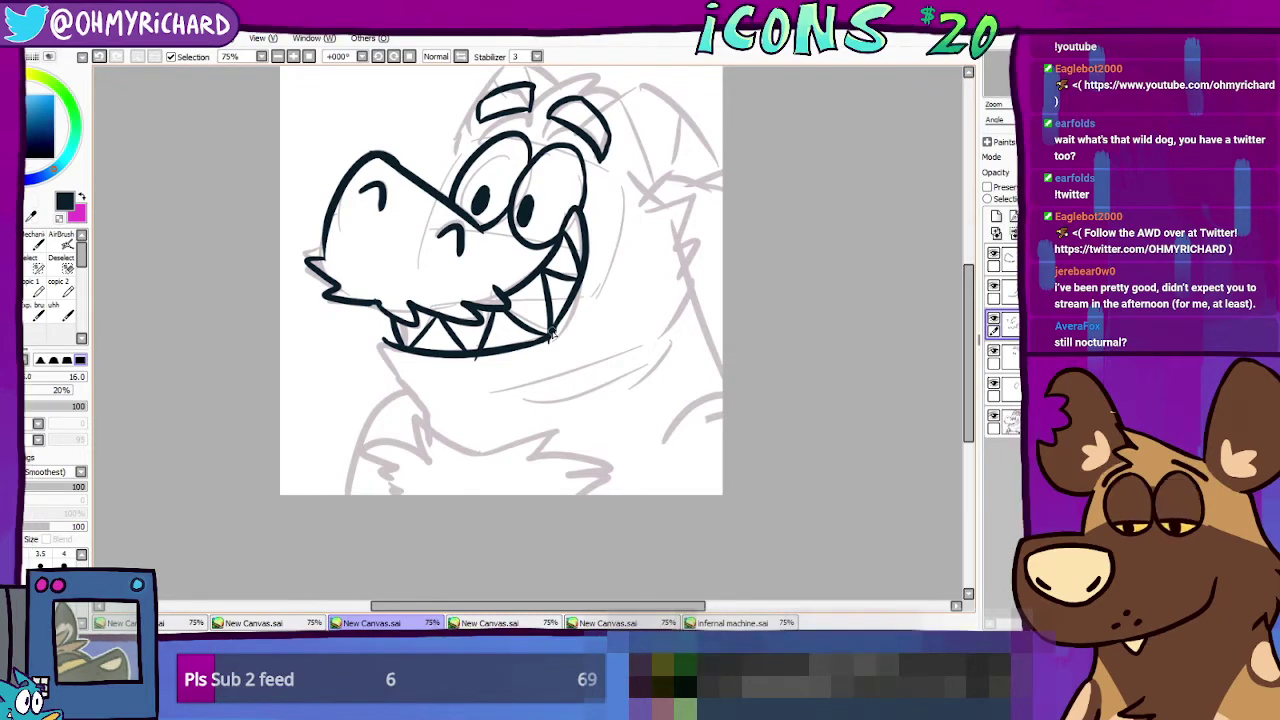
key("ctrl+y")
key("ctrl+z")
key("ctrl+y")
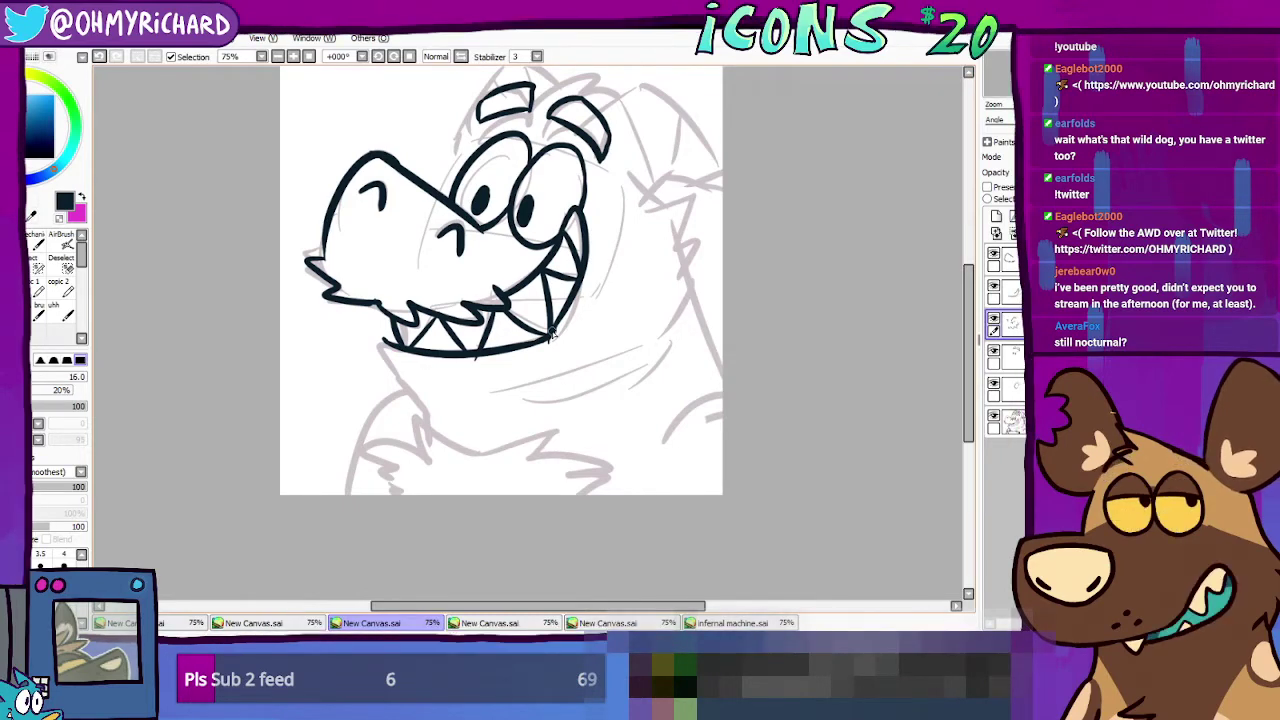
key("ctrl+z")
key("ctrl+y")
key("ctrl+z")
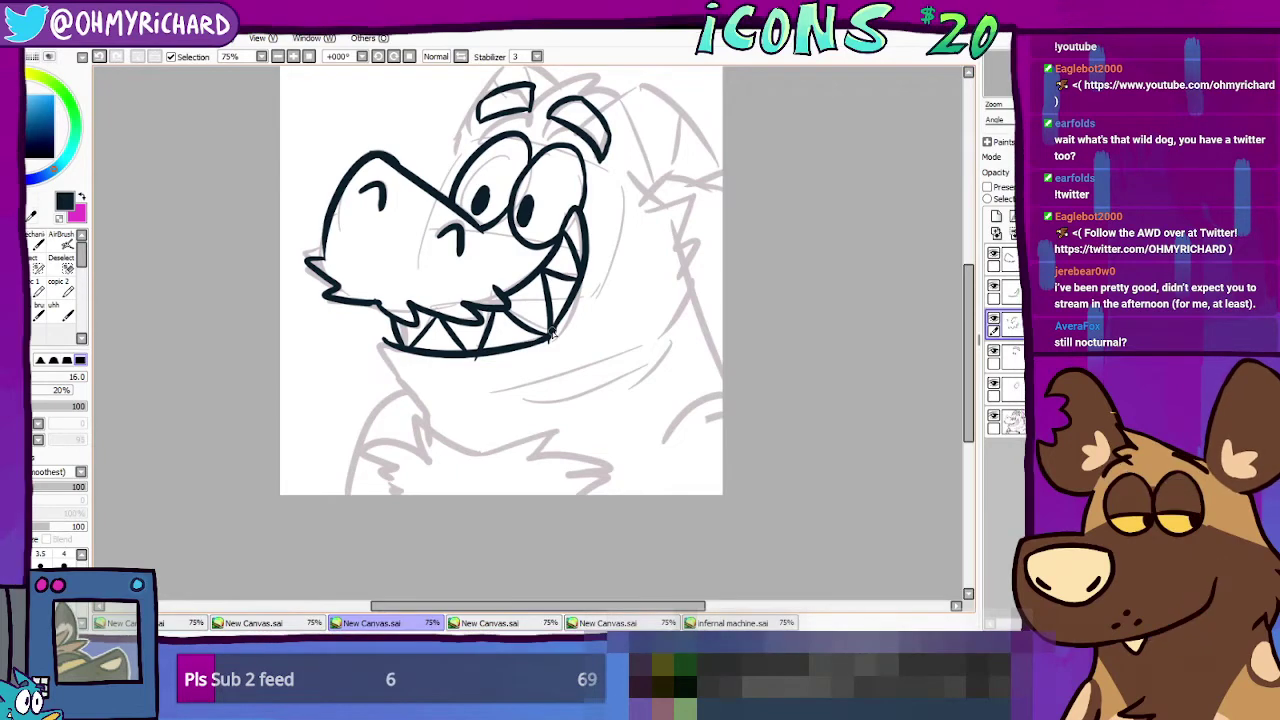
key("ctrl+y")
key("ctrl+z")
key("ctrl+y")
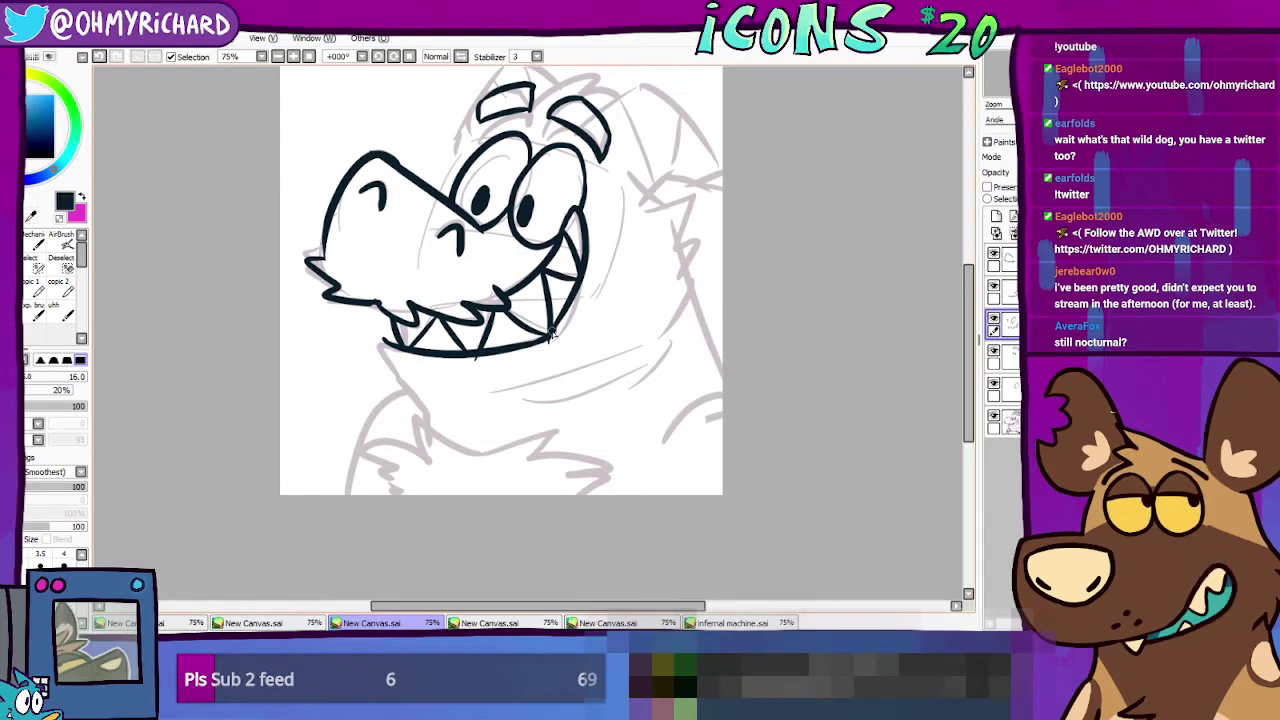
key("ctrl+z")
key("ctrl+y")
key("ctrl+z")
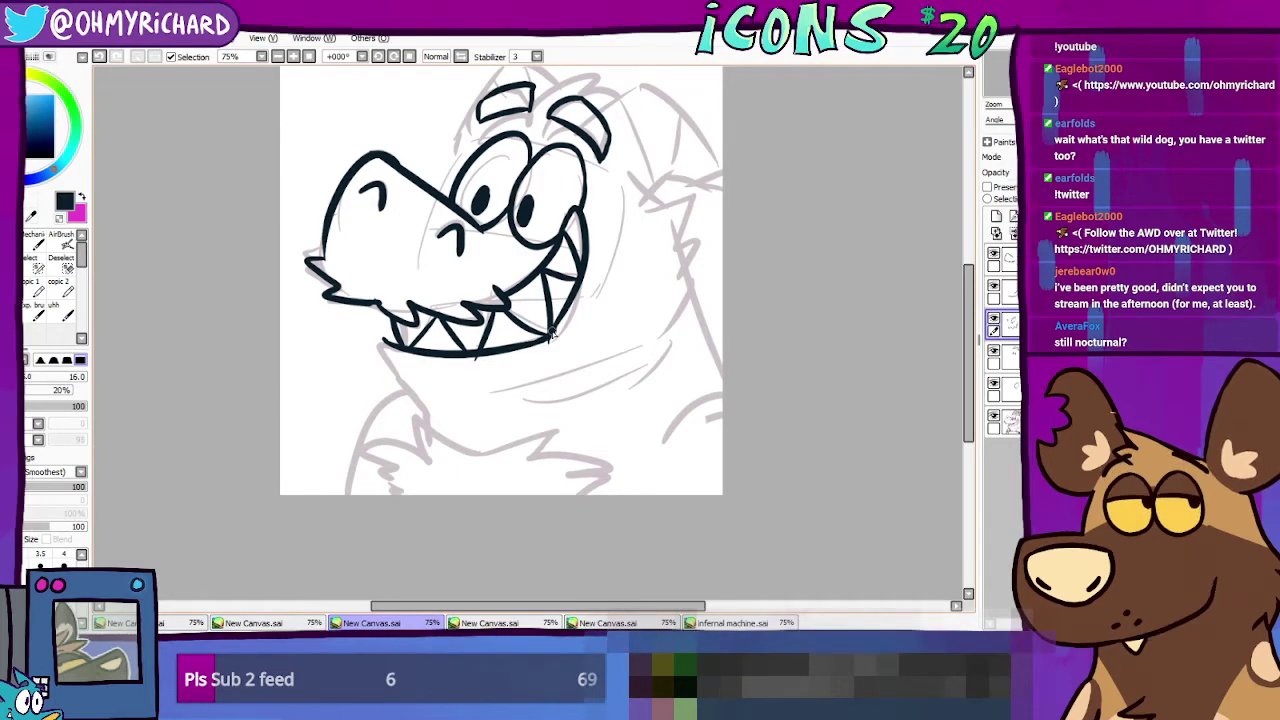
key("ctrl+y")
key("ctrl+z")
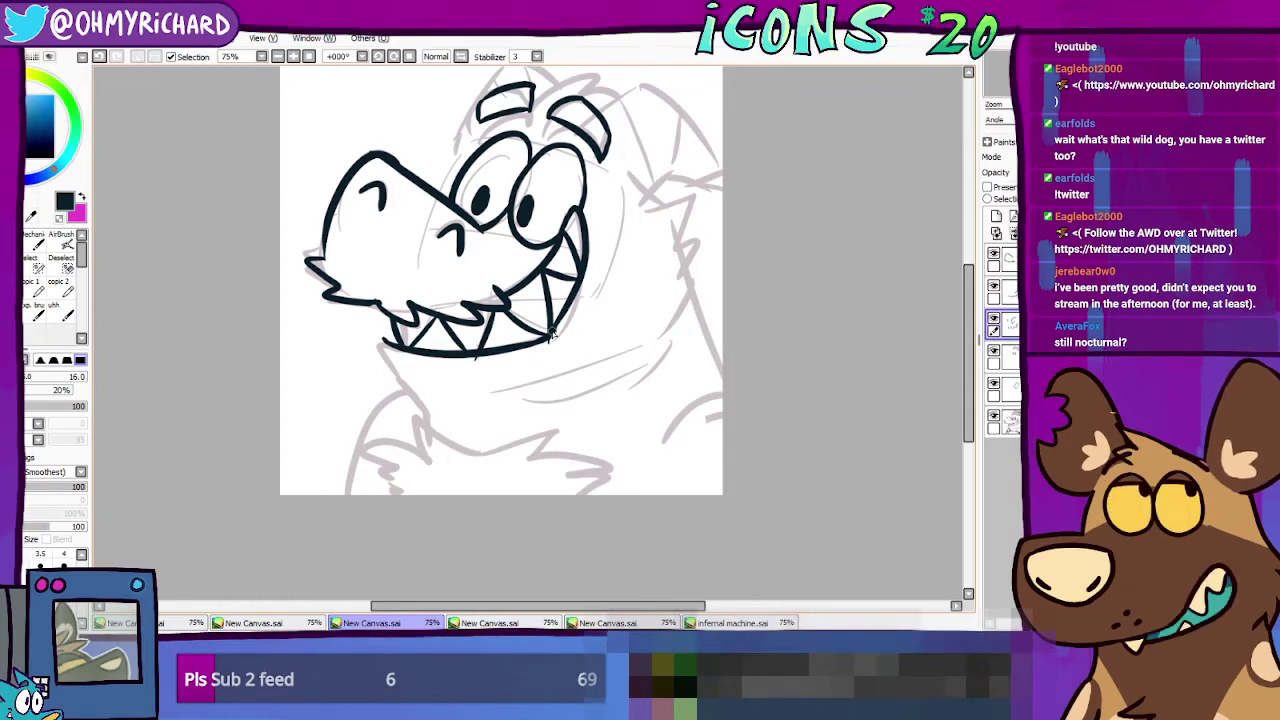
key("ctrl+y")
key("ctrl+z")
key("ctrl+y")
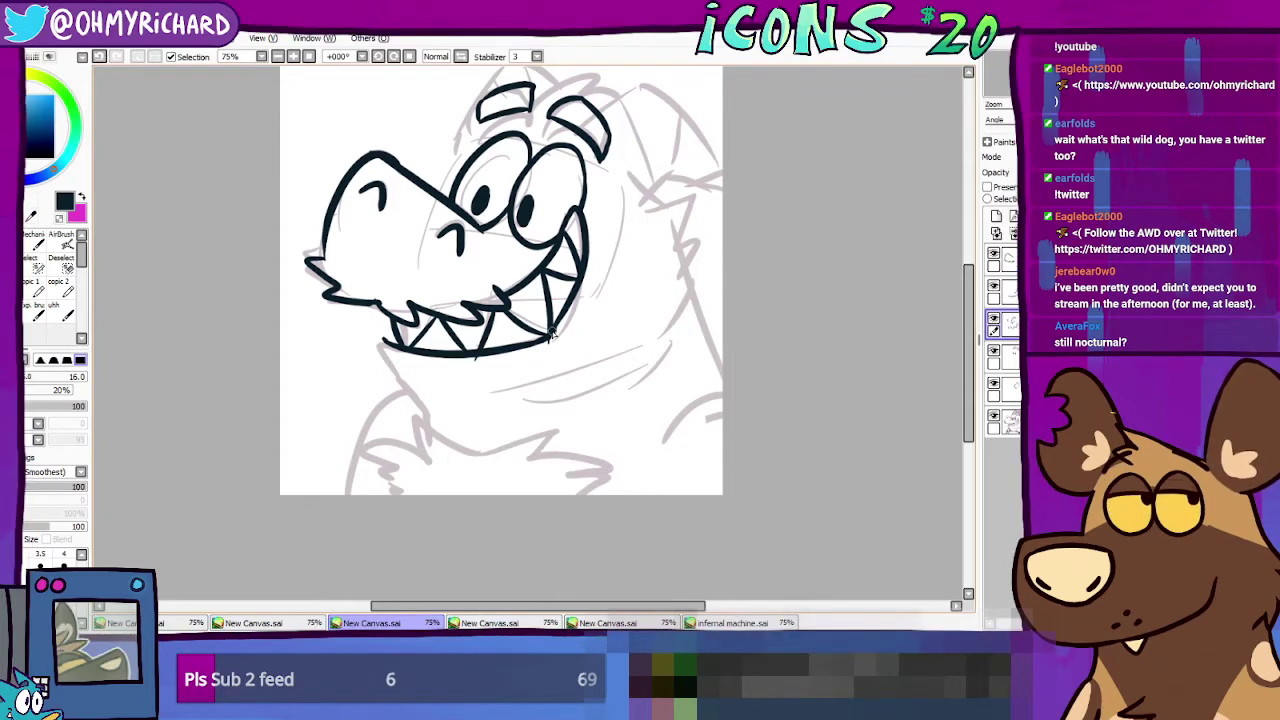
key("ctrl+z")
key("ctrl+y")
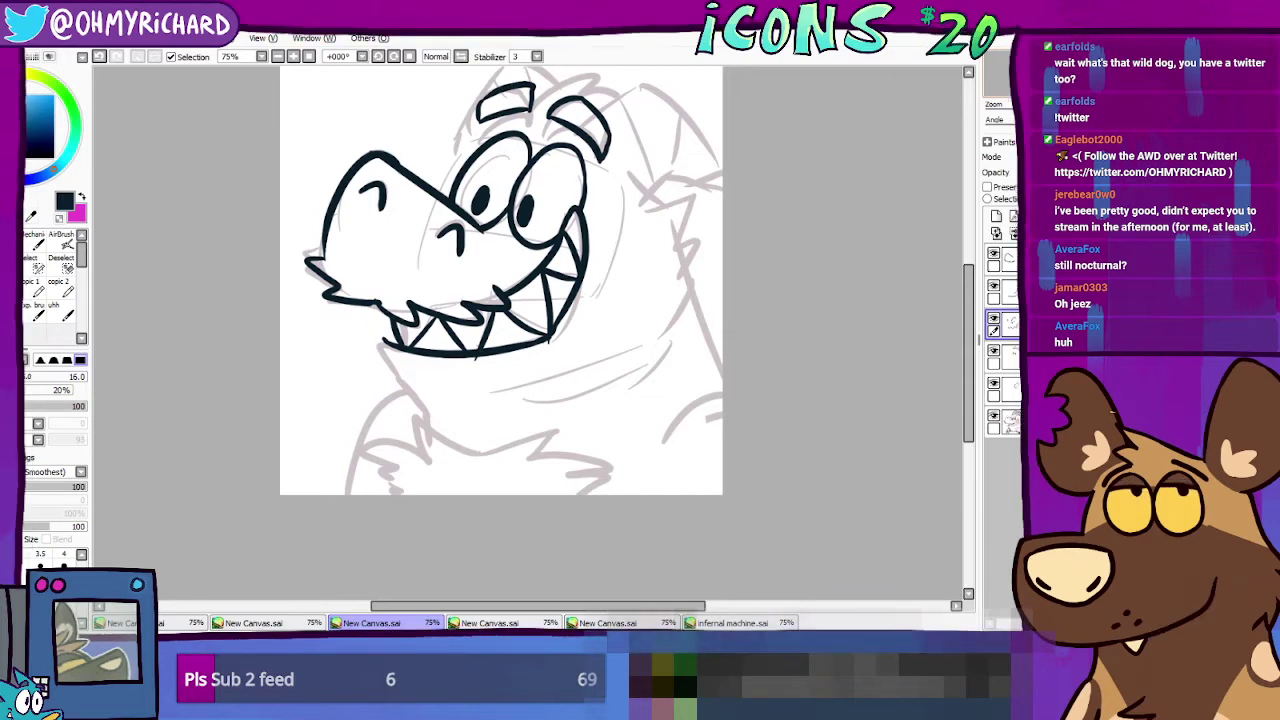
left_click_drag(922, 86, 929, 93)
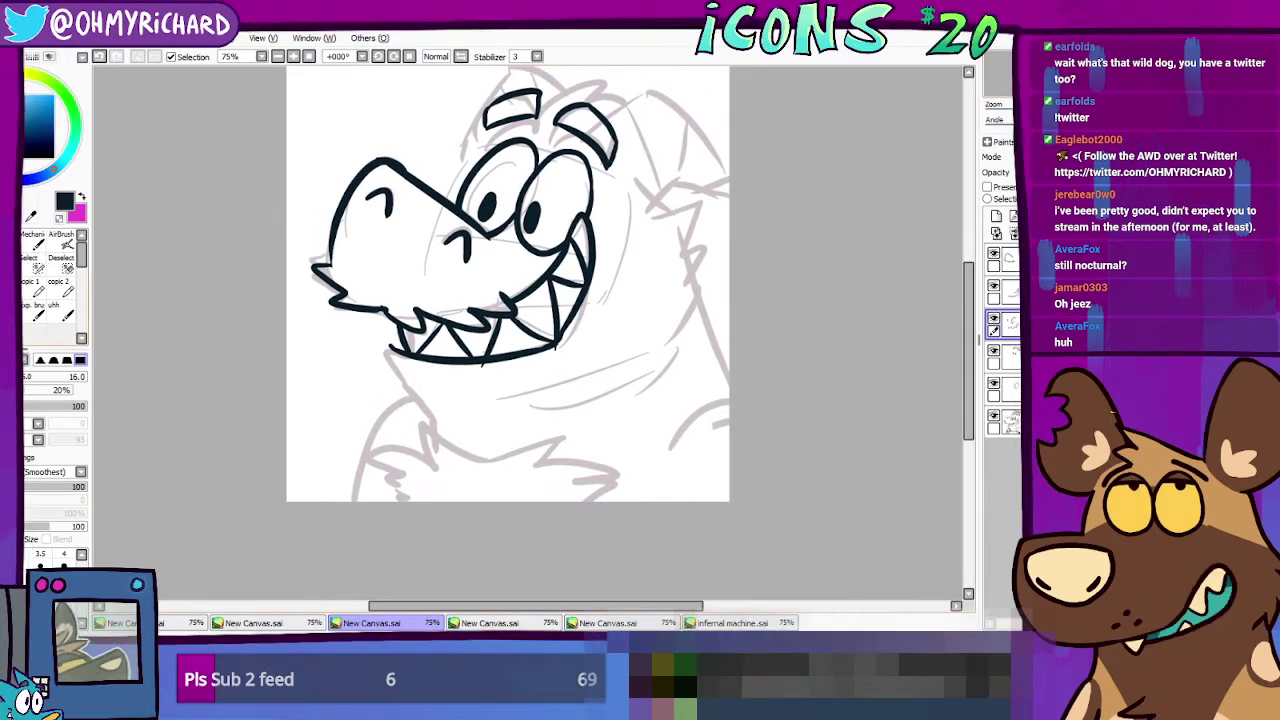
left_click_drag(508, 283, 515, 319)
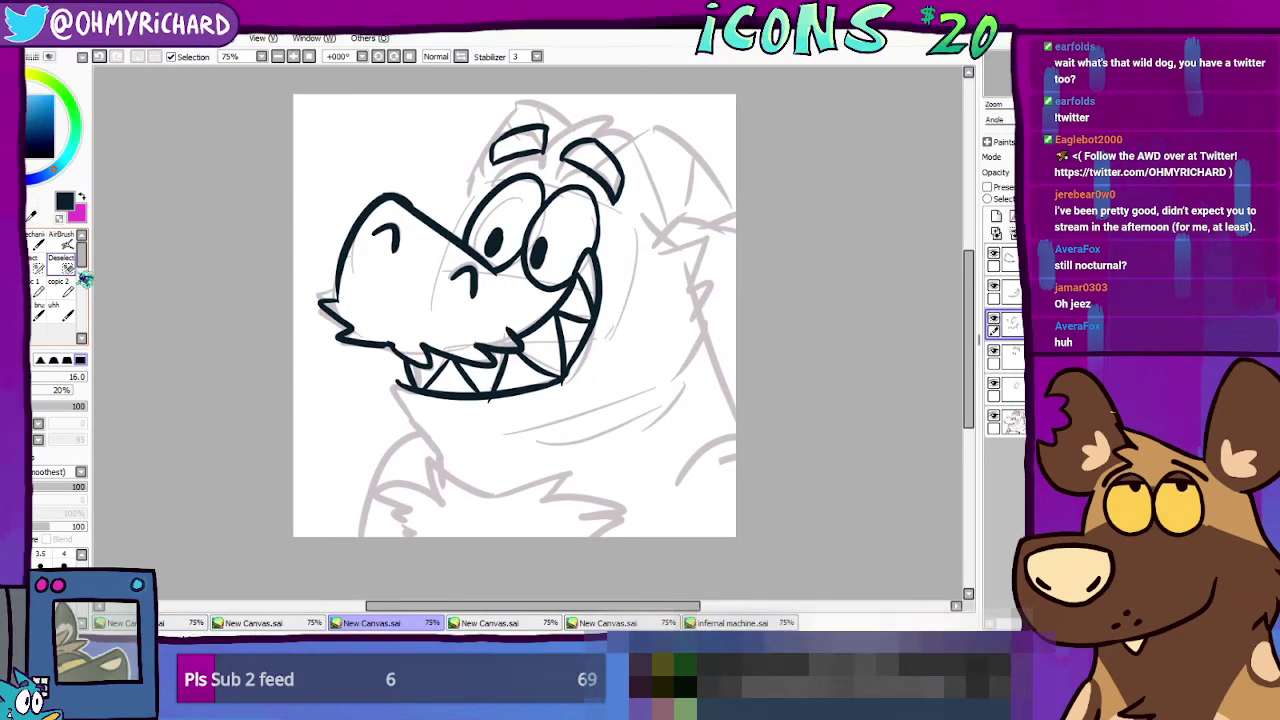
left_click_drag(514, 315, 471, 272)
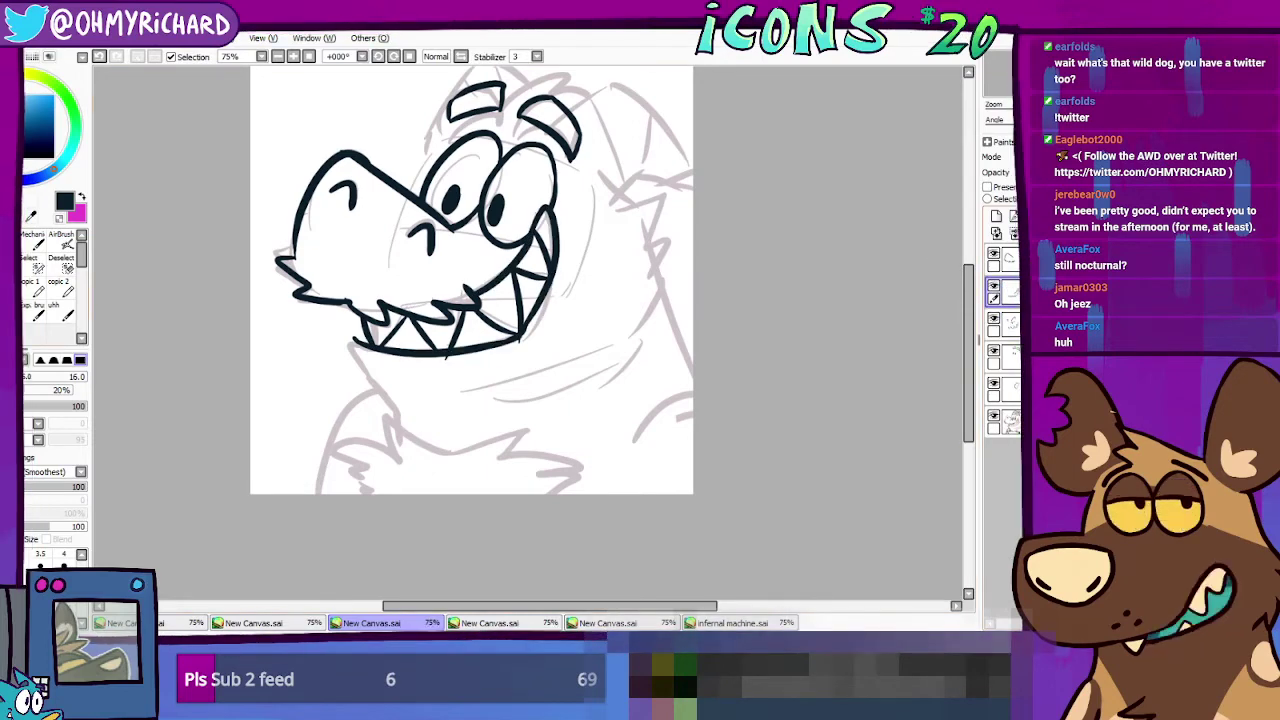
left_click(34, 291)
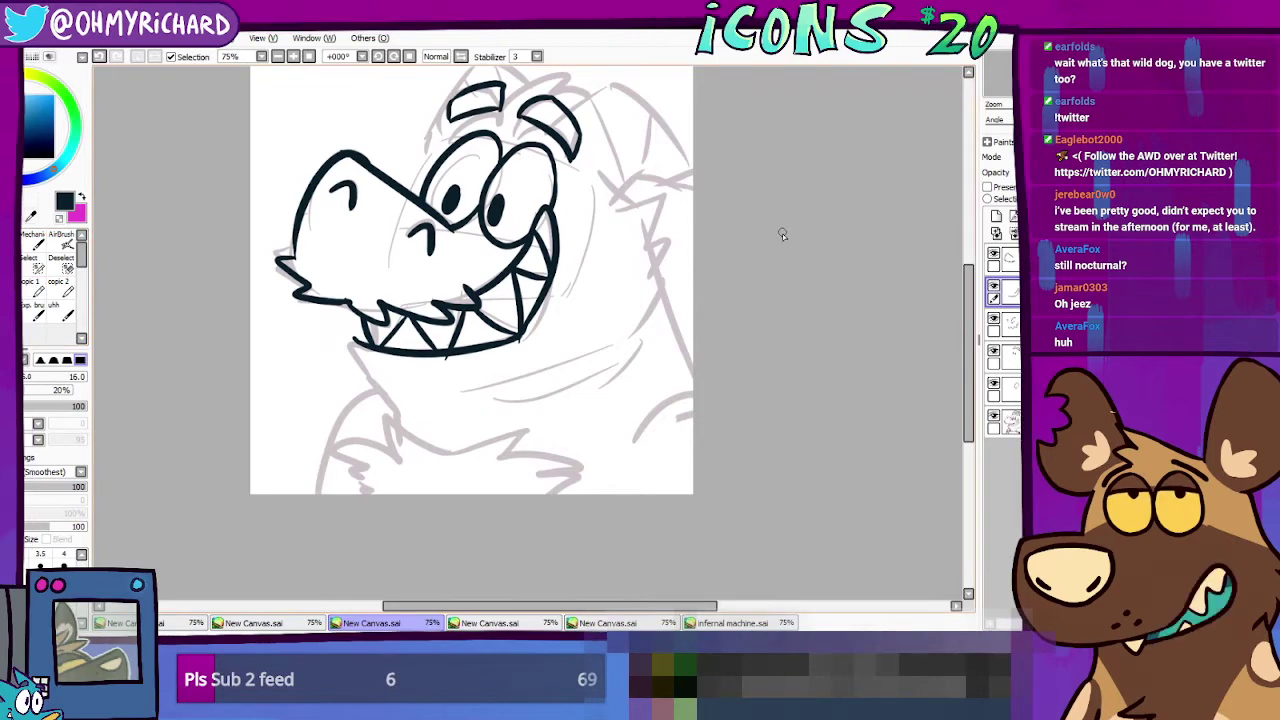
left_click_drag(1022, 84, 1018, 78)
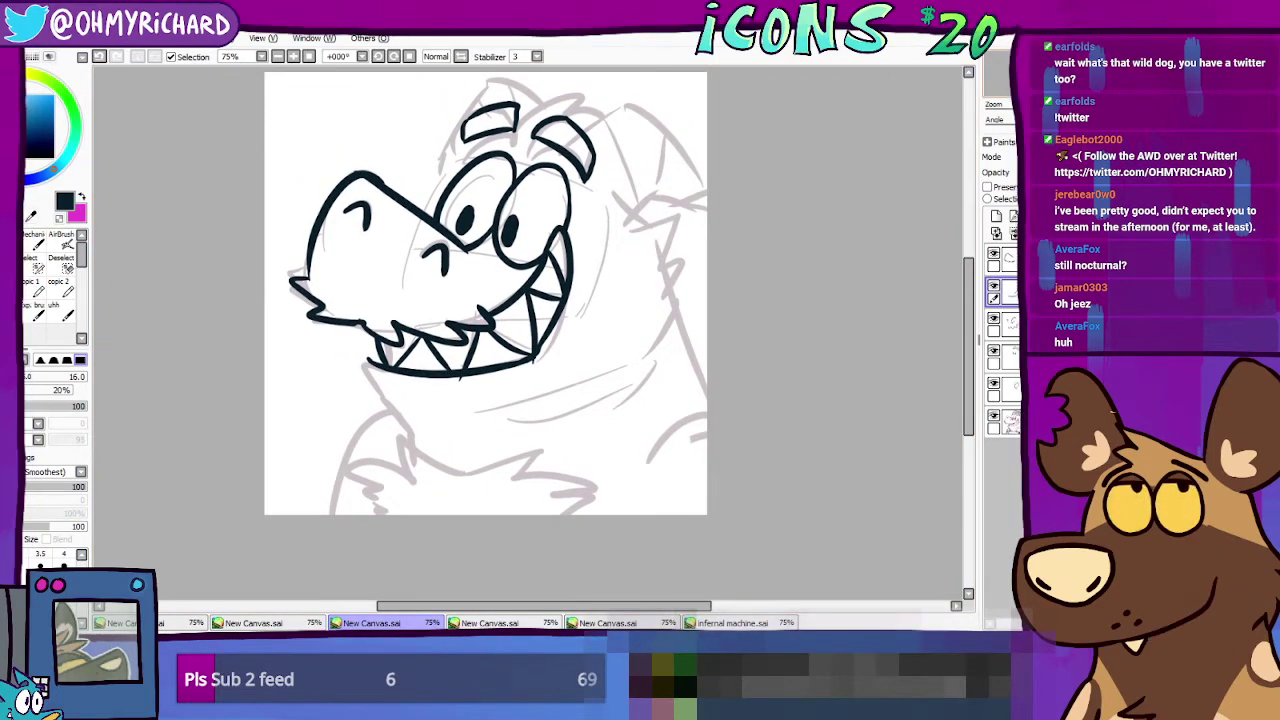
left_click_drag(474, 294, 502, 294)
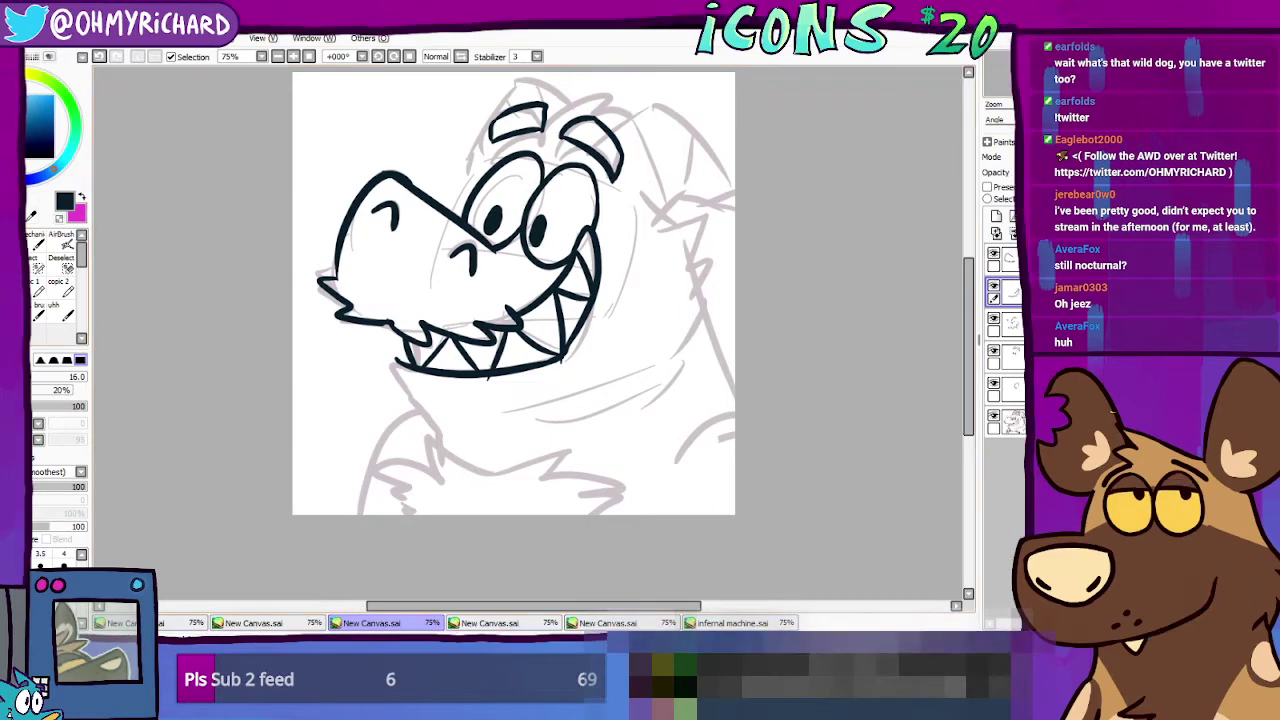
left_click_drag(513, 293, 492, 343)
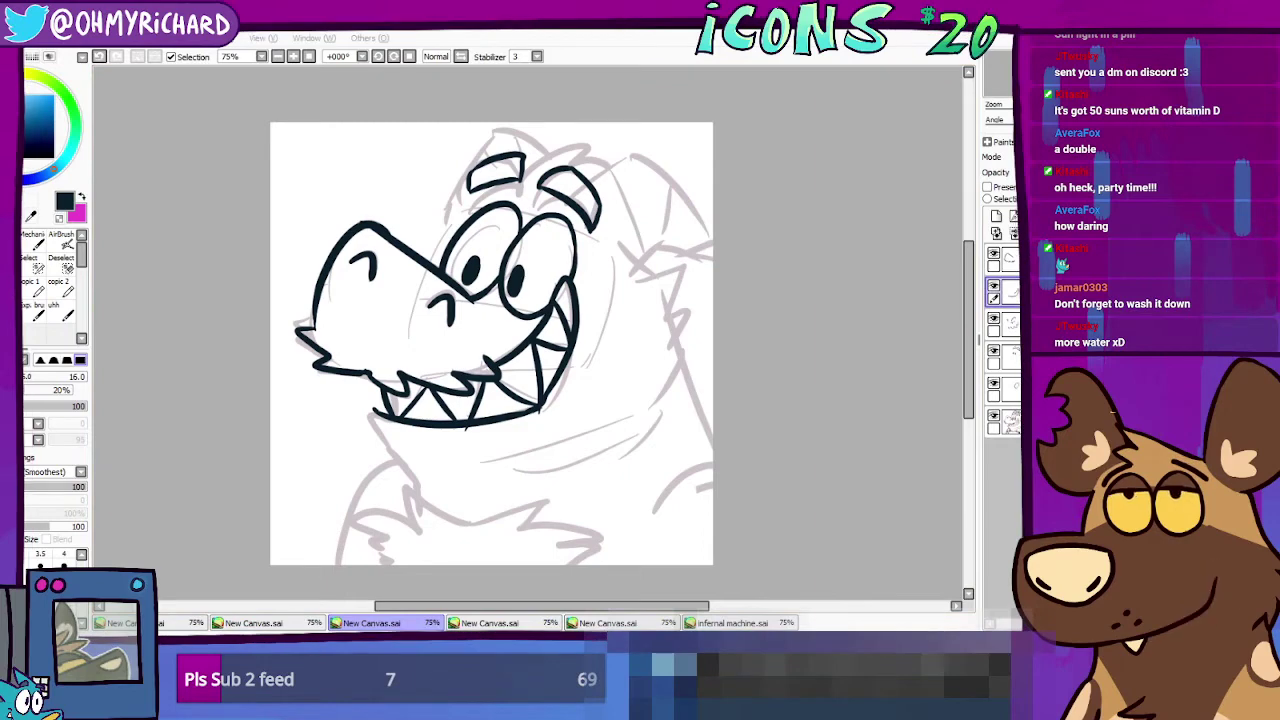
key("alt+Tab")
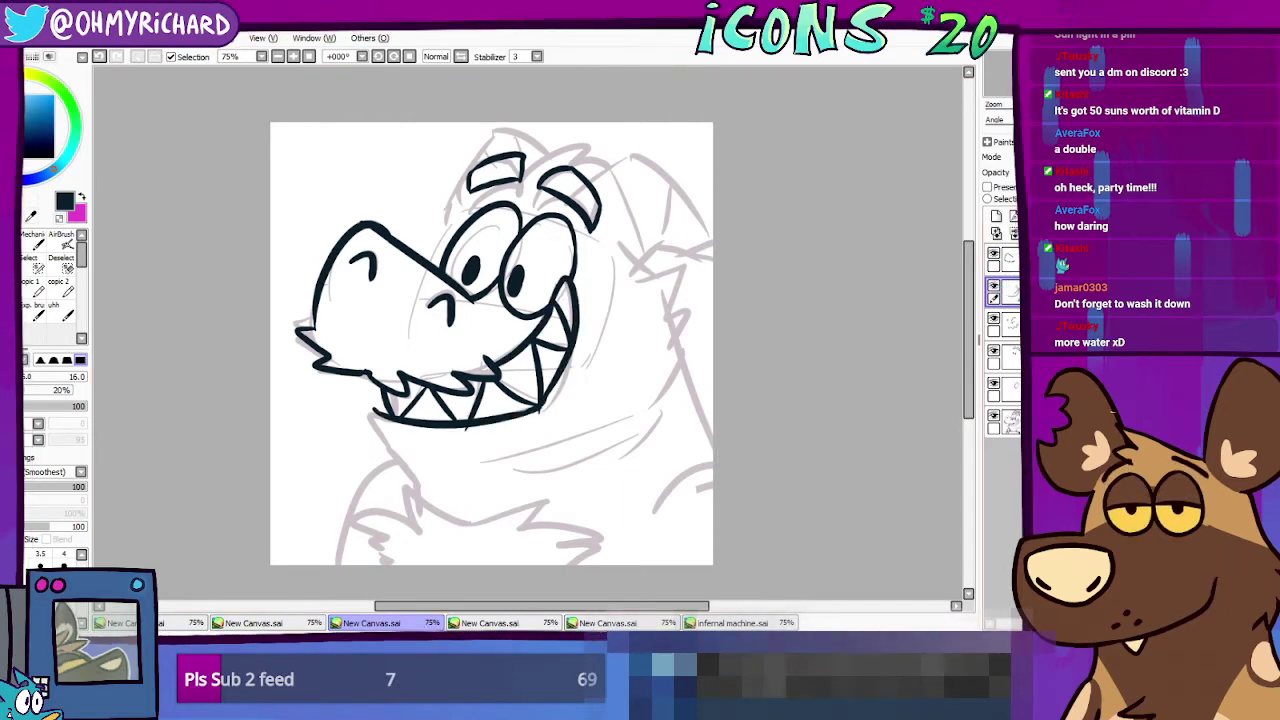
Step: Erase the tooth line ends overshooting the lower jaw on the teeth layer and make the mouth outline layer active
key("e")
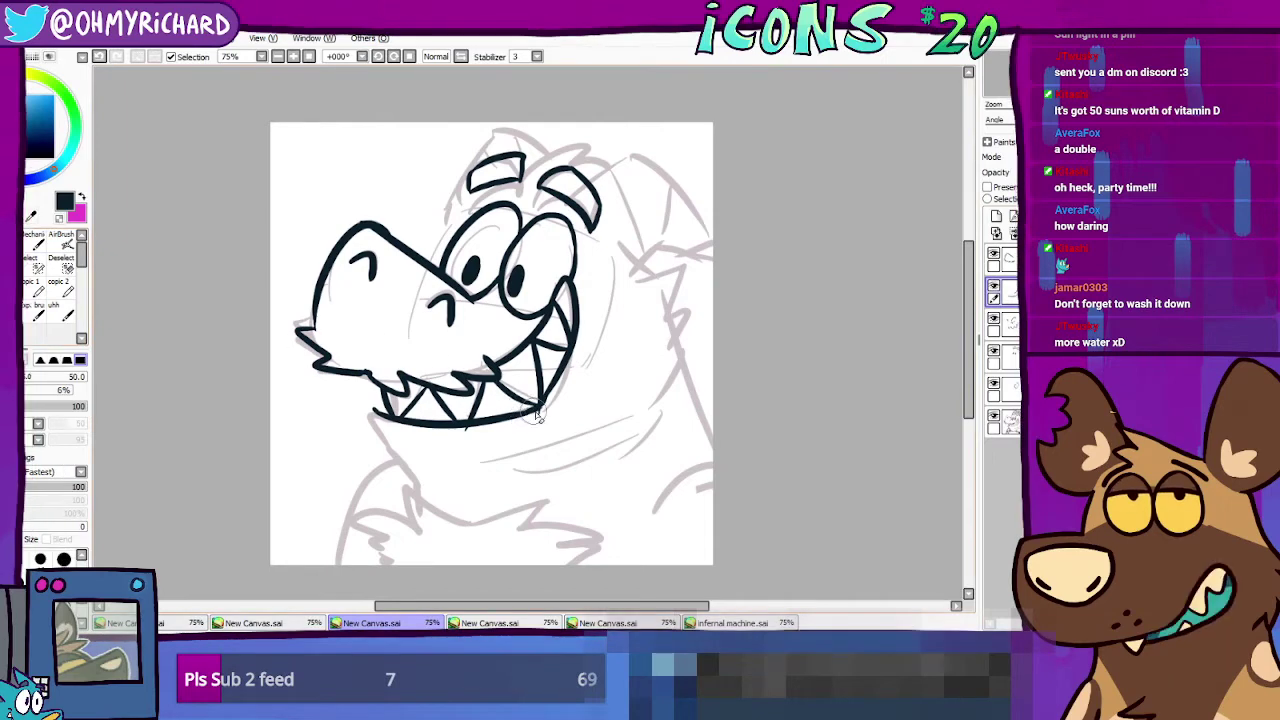
left_click(1010, 332)
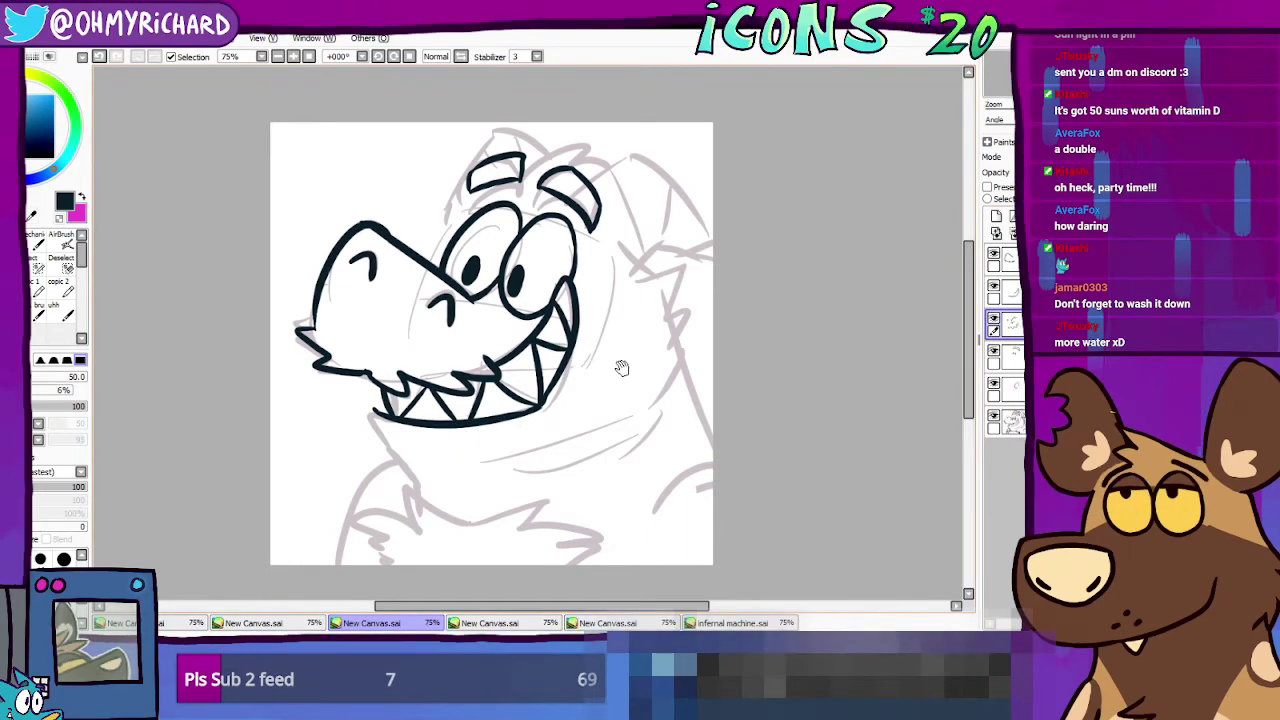
mouse_move(667, 404)
left_mouse_down()
mouse_move(566, 420)
mouse_move(590, 372)
left_mouse_up()
left_click(994, 286)
left_click(994, 286)
left_click(1005, 294)
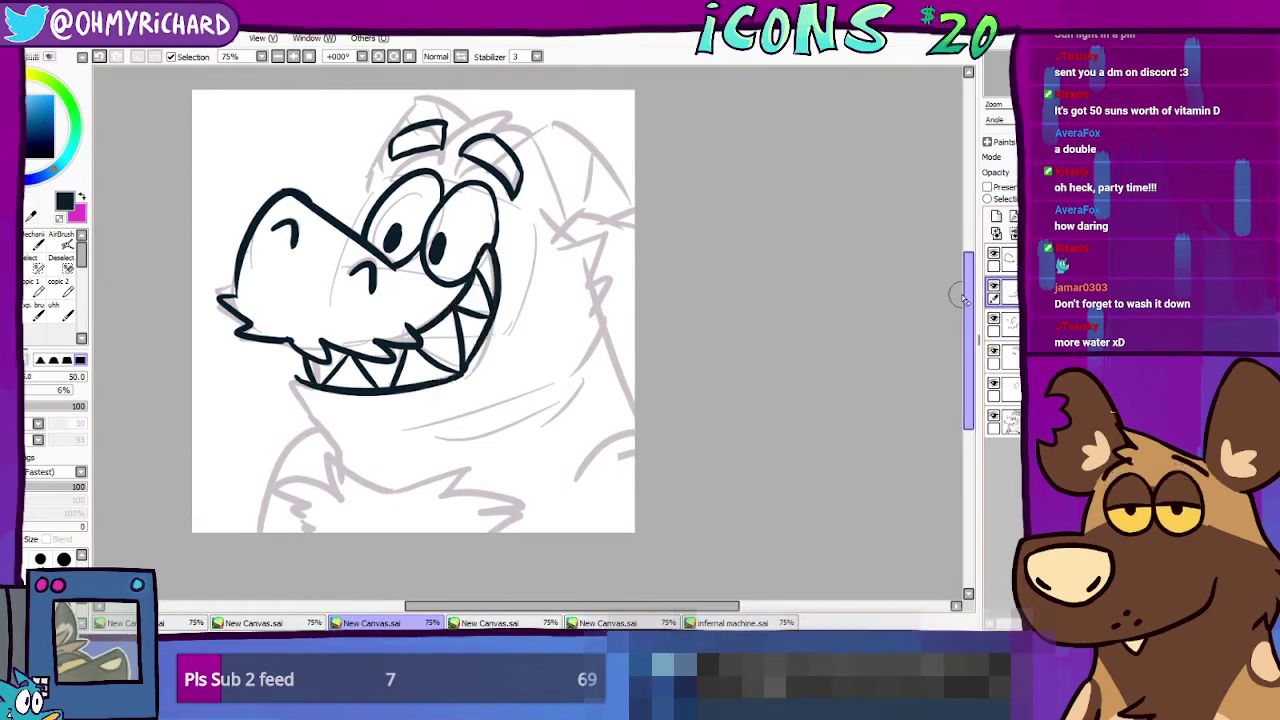
Step: Group the drawing's layers into a new layer folder and shift the whole drawing slightly left on the canvas
left_click_drag(613, 327, 638, 372)
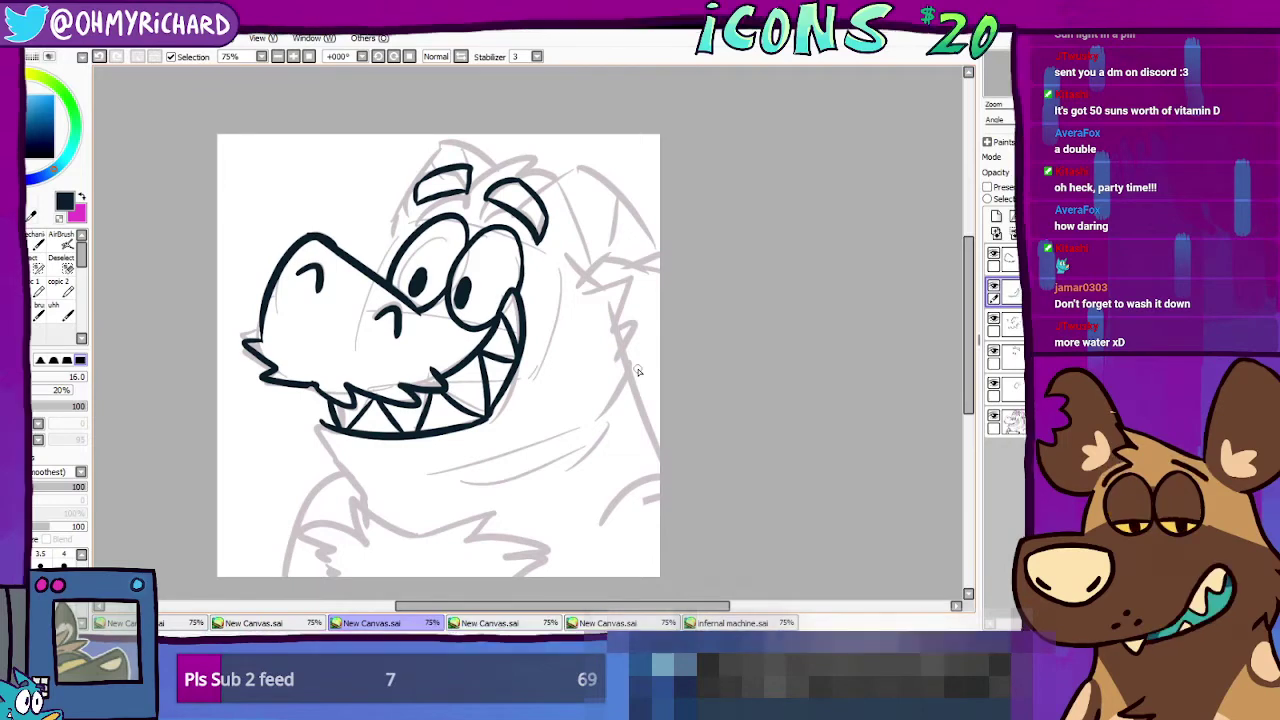
left_click(497, 277, "ctrl+shift")
left_click(1031, 216)
left_click_drag(1010, 293, 1010, 259)
left_click_drag(1010, 325, 1010, 259)
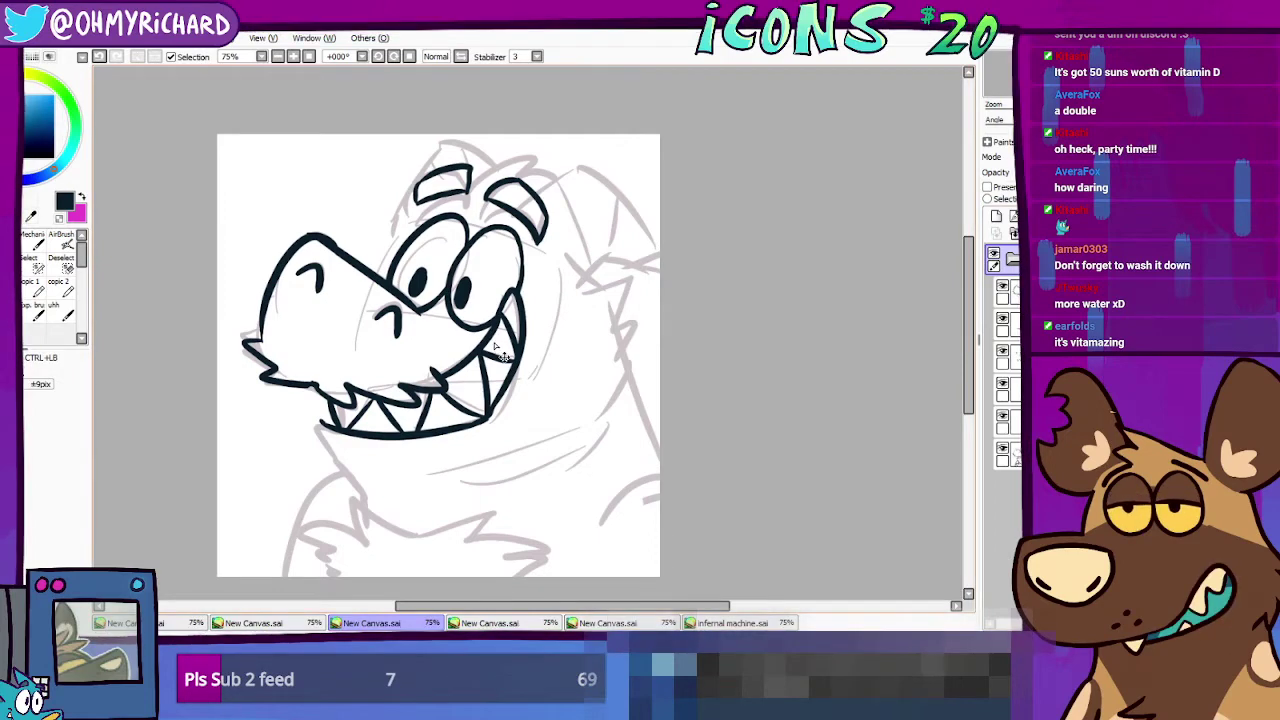
left_click_drag(497, 352, 480, 349)
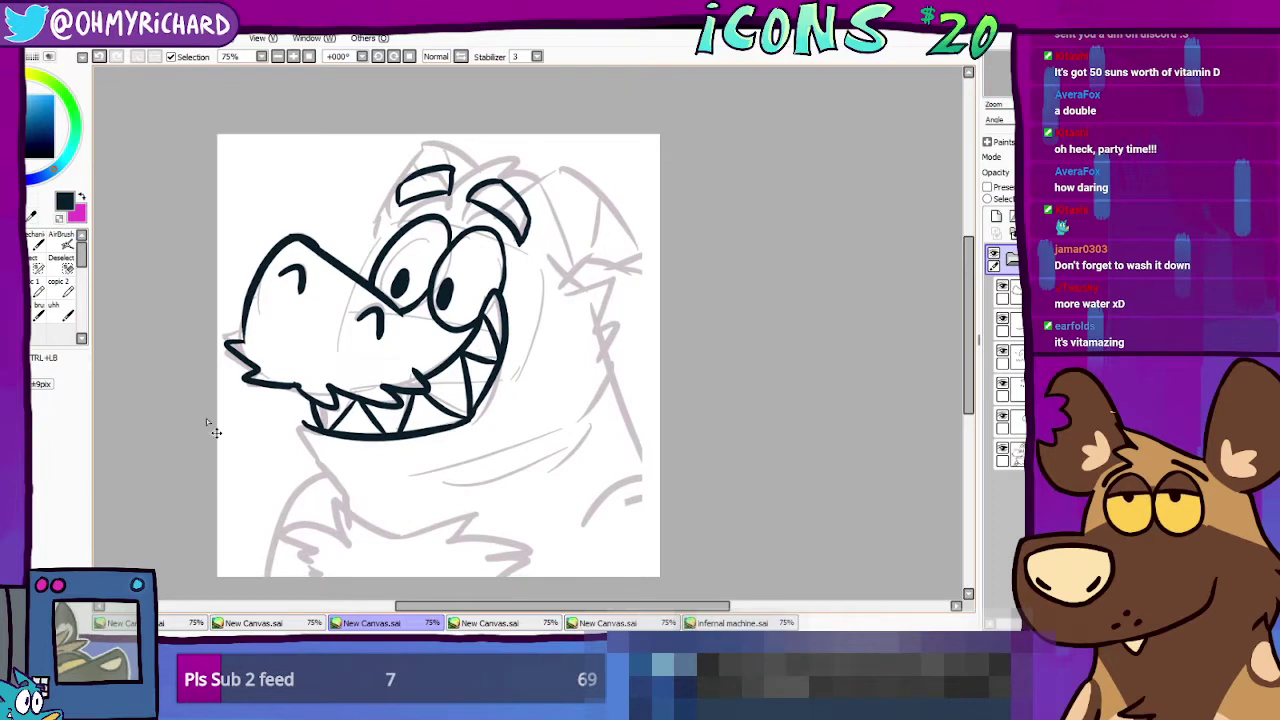
Step: Ink the zigzag cheek fur behind the mouth on the snout outline's layer, redrawing it with two larger spikes along the sketch
key("n")
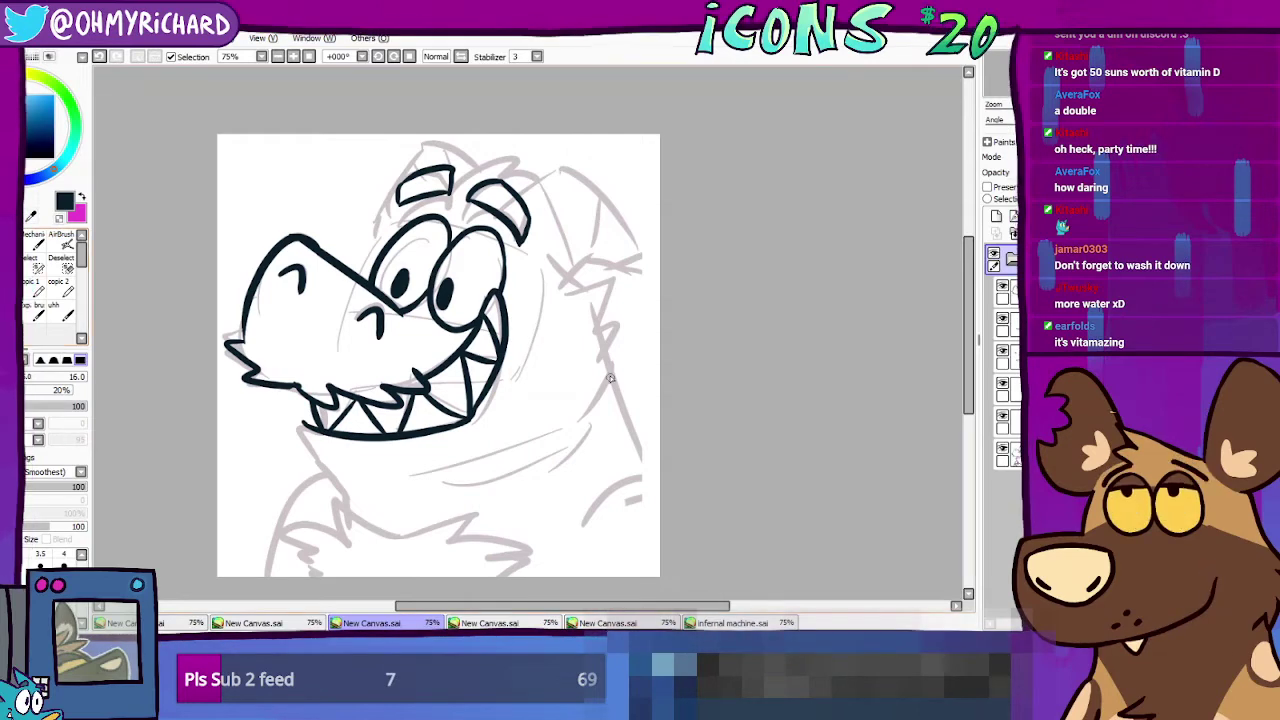
left_click_drag(574, 369, 537, 337)
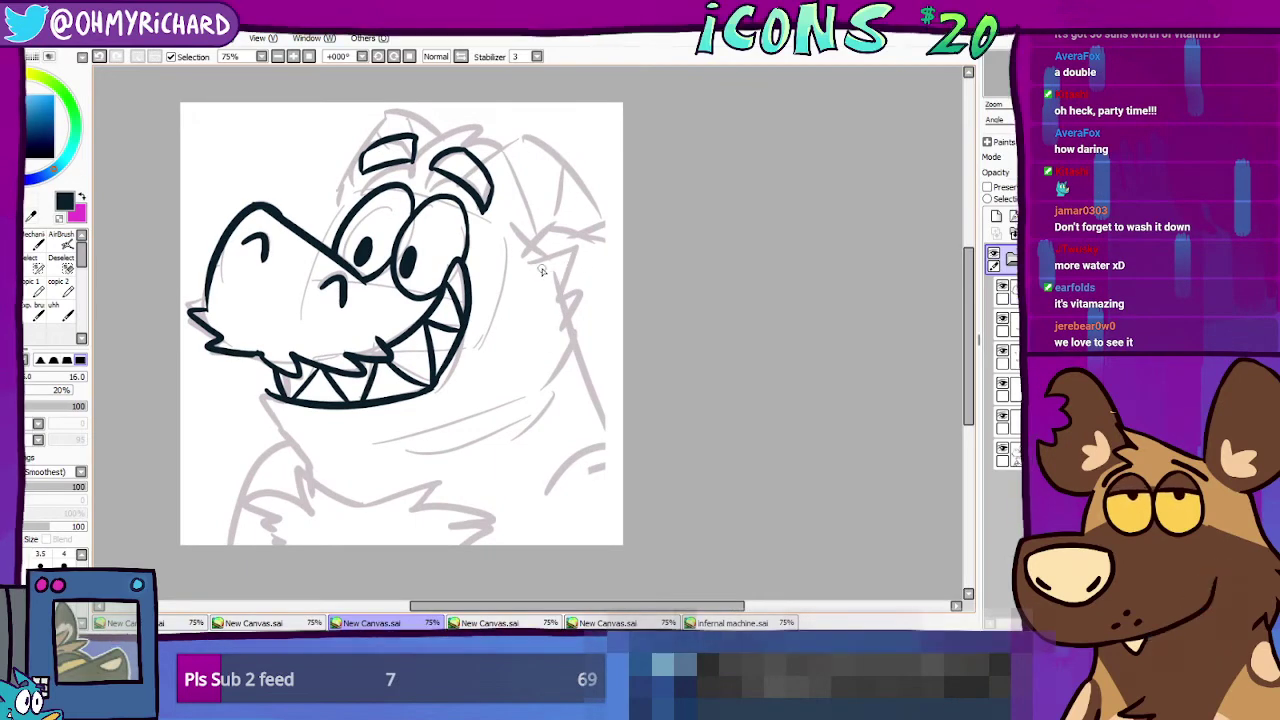
left_click(1008, 292)
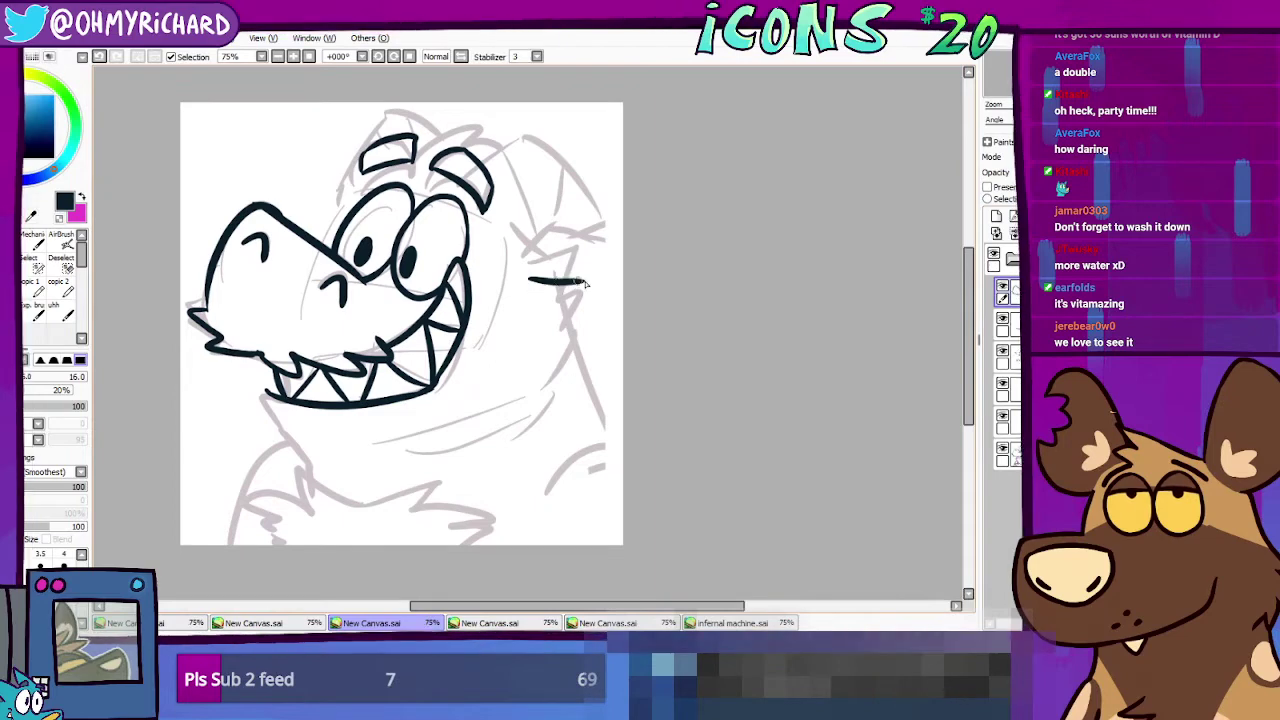
mouse_move(595, 276)
left_mouse_down()
mouse_move(559, 311)
mouse_move(588, 311)
mouse_move(544, 376)
left_mouse_up()
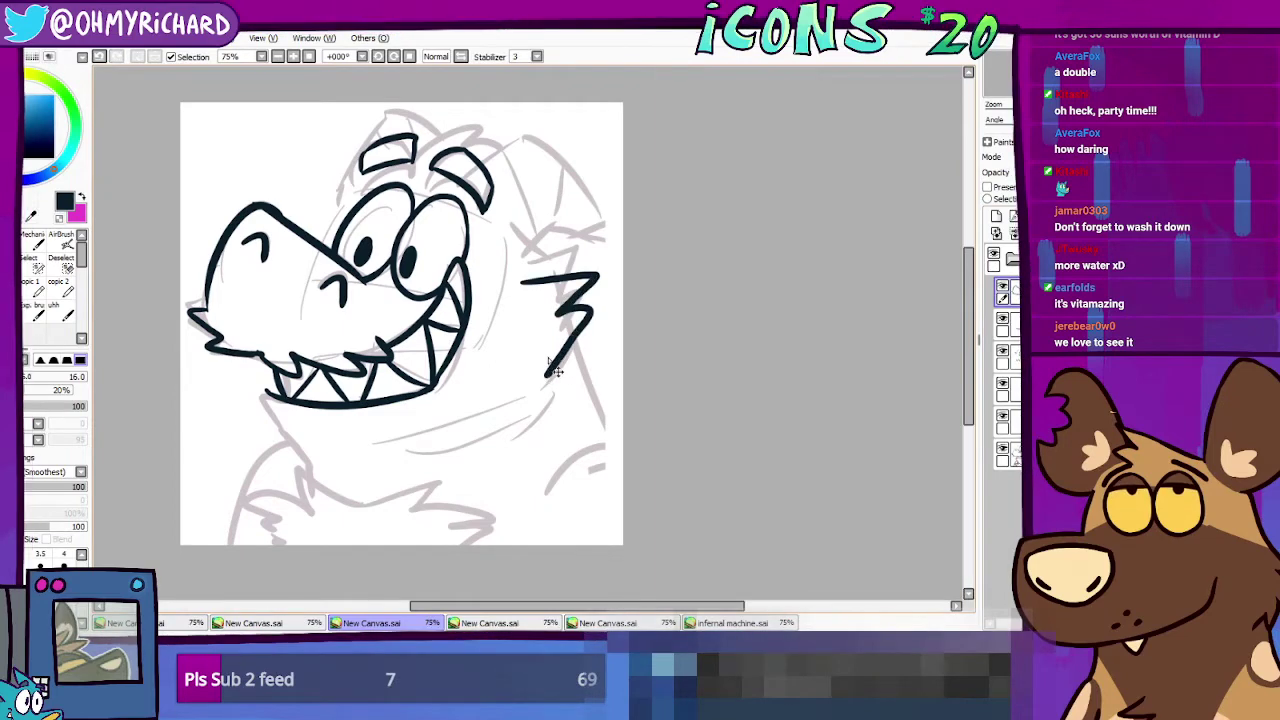
key("ctrl+z")
mouse_move(525, 282)
left_mouse_down()
mouse_move(585, 276)
mouse_move(548, 328)
mouse_move(590, 318)
mouse_move(543, 391)
mouse_move(571, 306)
mouse_move(540, 390)
left_mouse_up()
key("ctrl+z")
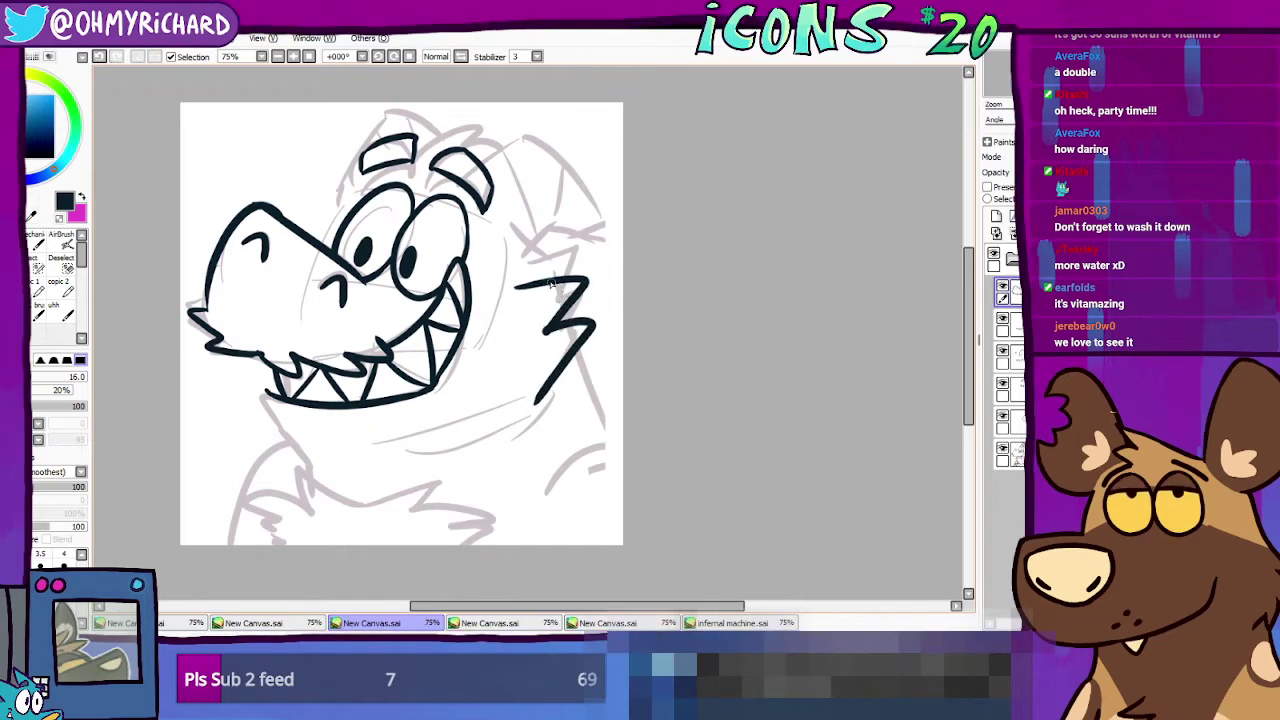
left_click_drag(509, 335, 586, 416)
left_click(1002, 286)
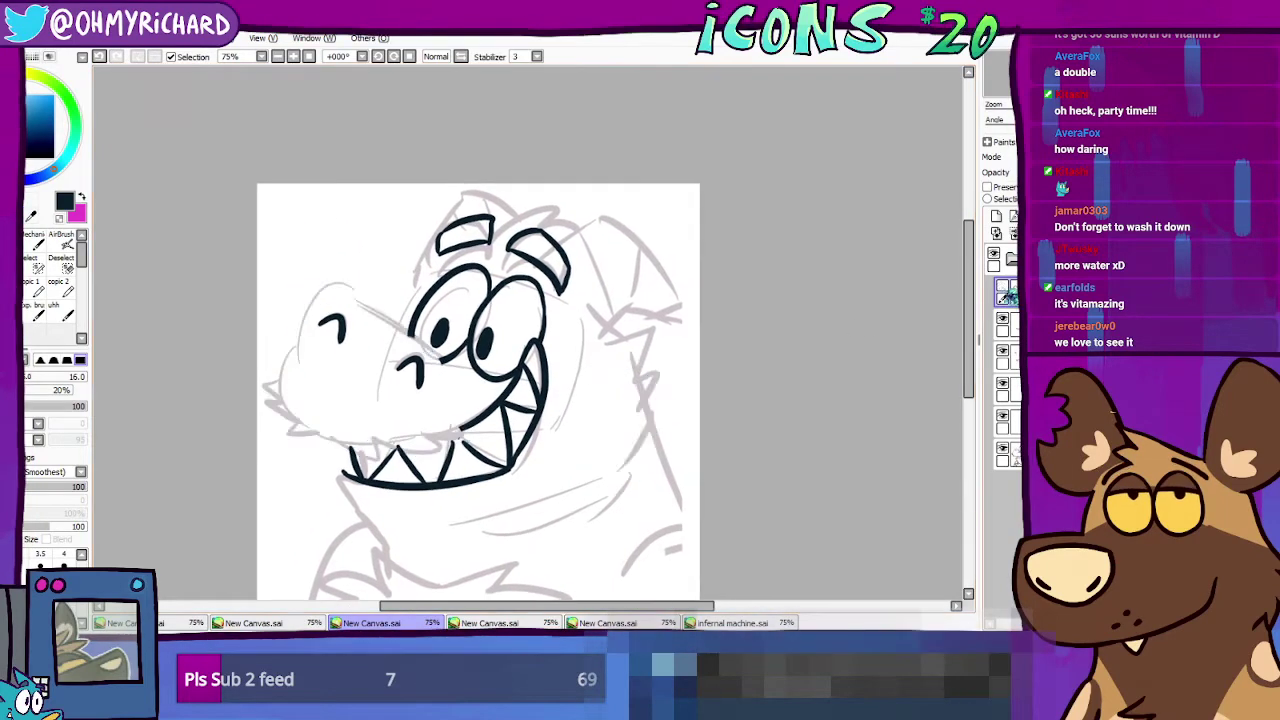
key("ctrl+y")
key("ctrl+y")
Step: Ink the large swept-back horn behind the rear eyebrow, with its pointed tip, two cross lines and a reinforced lower front edge
left_click_drag(548, 255, 607, 219)
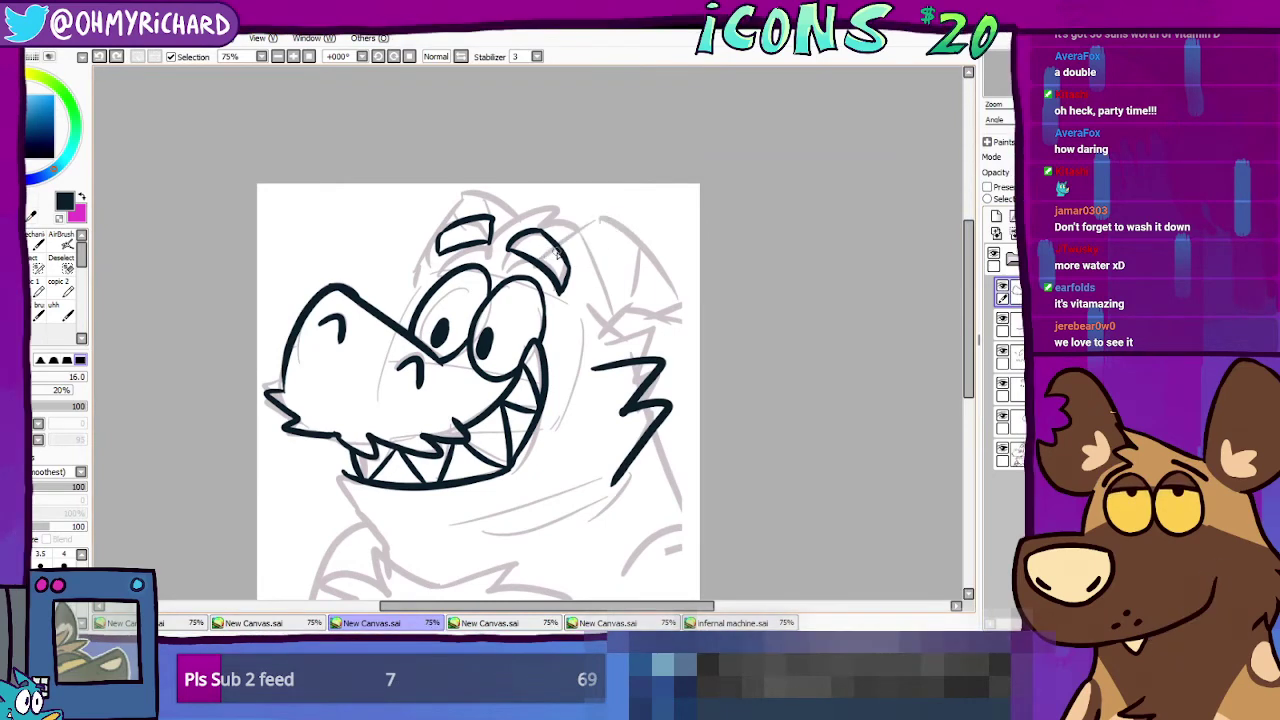
key("ctrl+z")
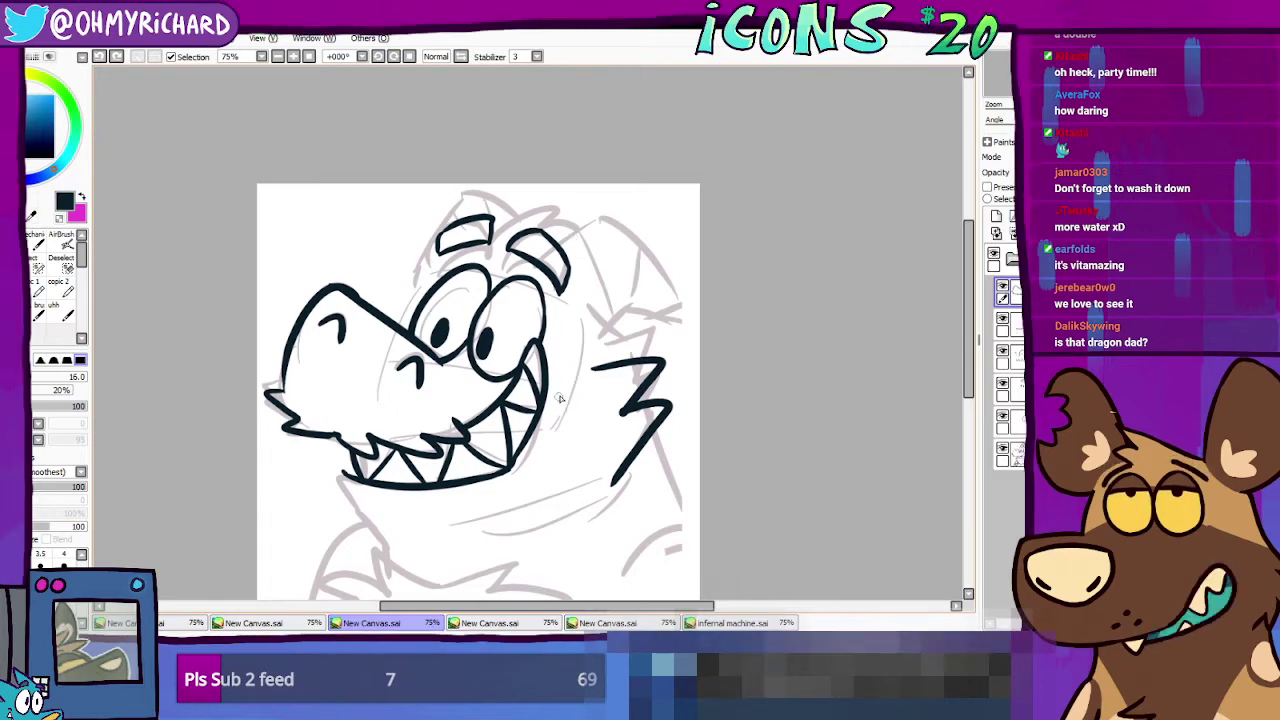
left_click_drag(608, 358, 563, 327)
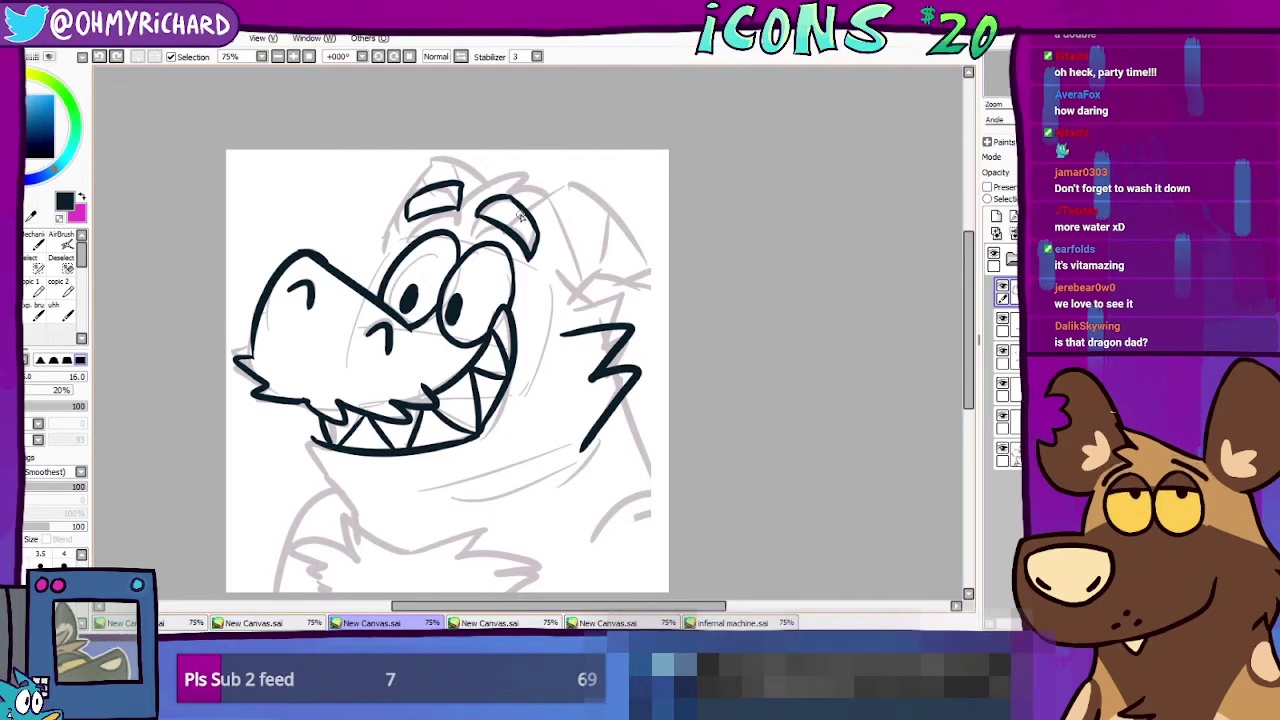
left_click_drag(515, 223, 596, 184)
key("ctrl+z")
mouse_move(521, 216)
left_mouse_down()
mouse_move(592, 193)
mouse_move(664, 312)
left_mouse_up()
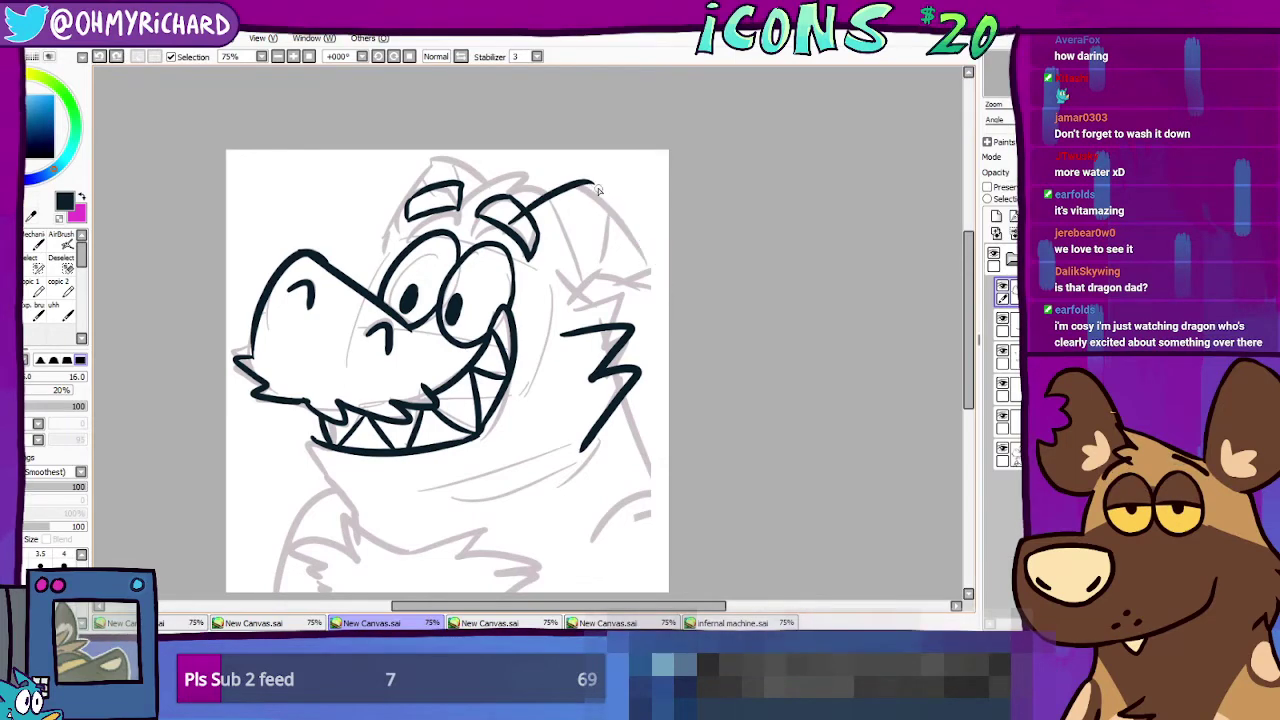
mouse_move(565, 308)
left_mouse_down()
mouse_move(613, 280)
mouse_move(597, 282)
mouse_move(669, 309)
mouse_move(591, 289)
left_mouse_up()
key("ctrl+z")
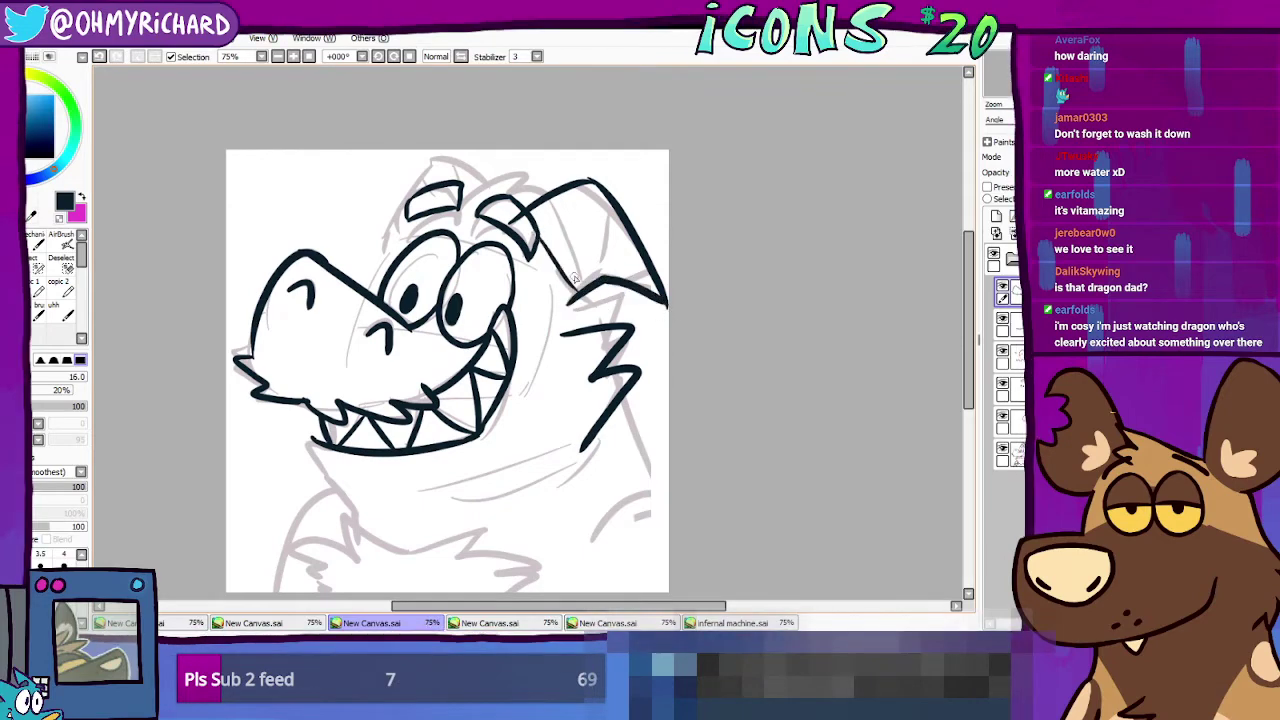
left_click_drag(594, 184, 600, 272)
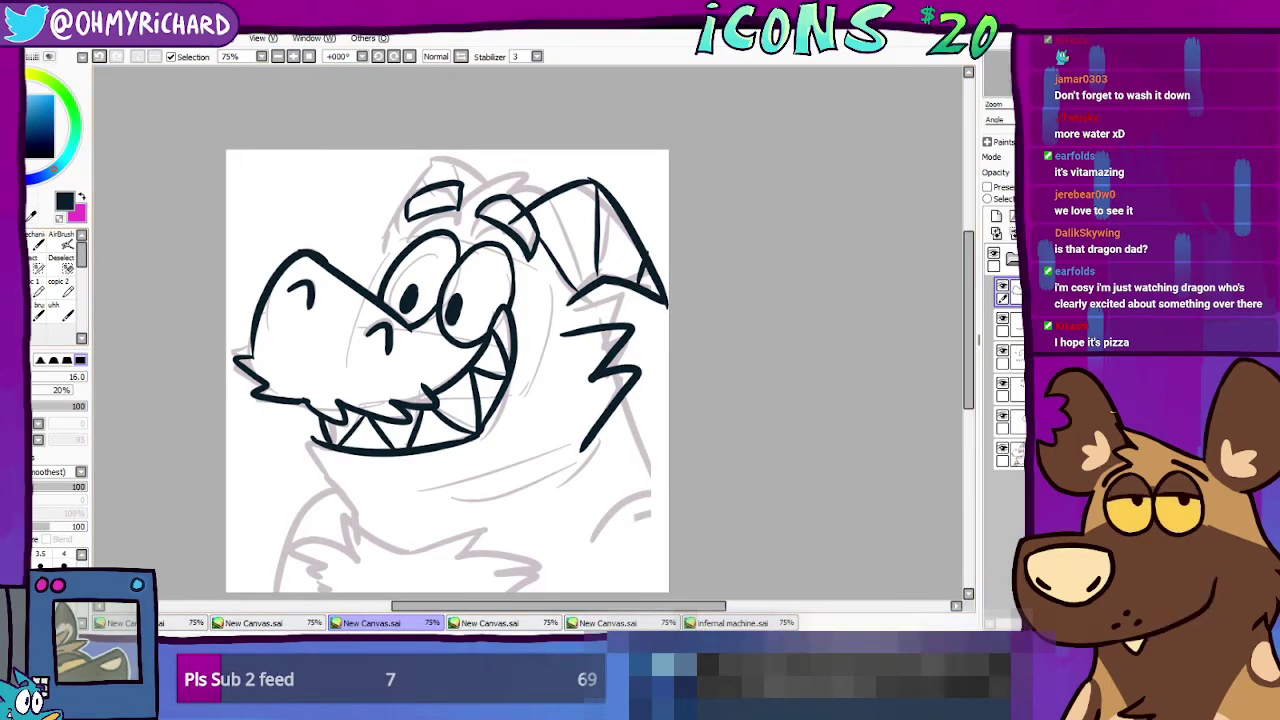
left_click_drag(252, 352, 238, 338)
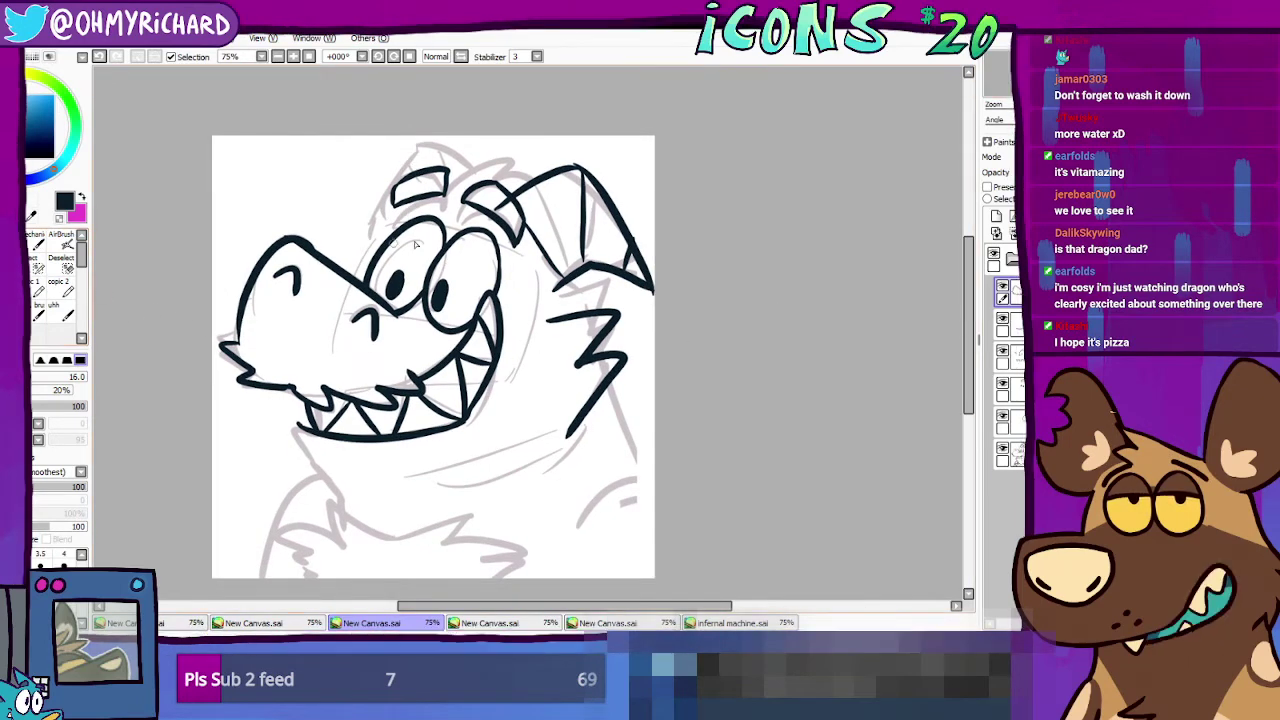
left_click_drag(517, 247, 555, 291)
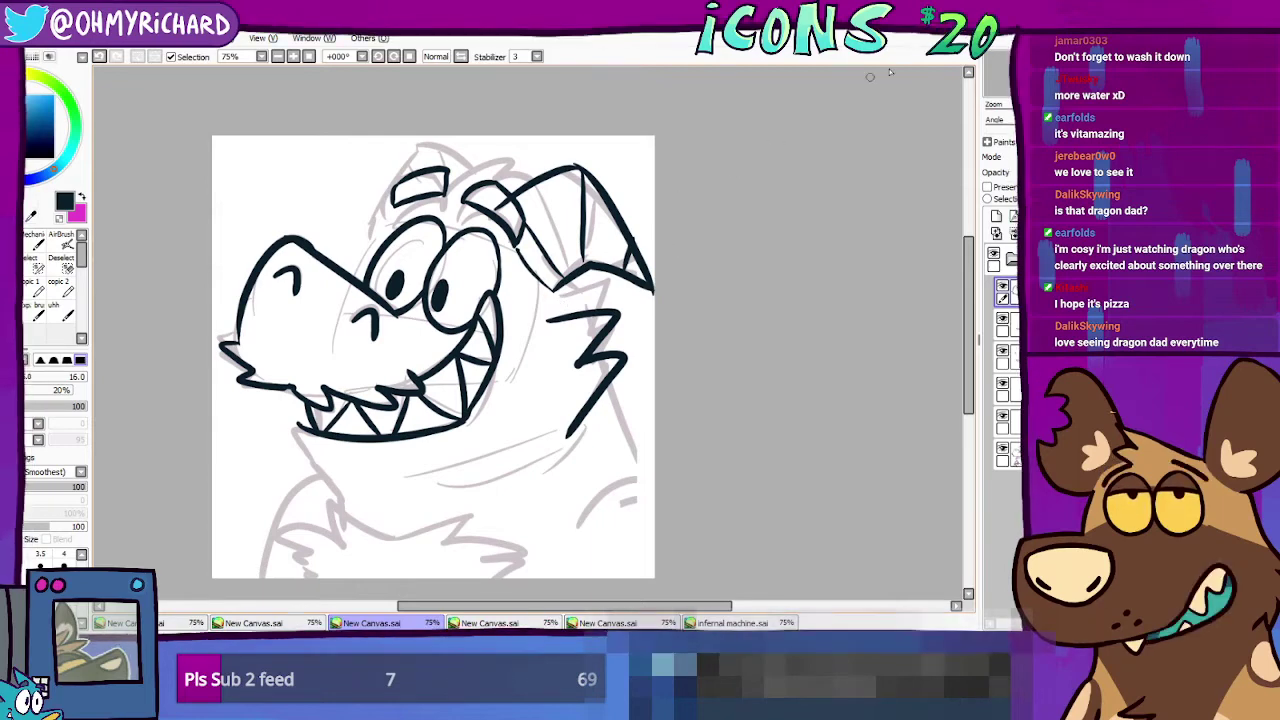
Step: Draw a short line joining the horn's base to the cheek fur, and the back-of-neck line running down below the fur
left_click(998, 80)
mouse_move(558, 305)
left_mouse_down()
mouse_move(565, 269)
mouse_move(584, 283)
left_mouse_up()
key("ctrl+z")
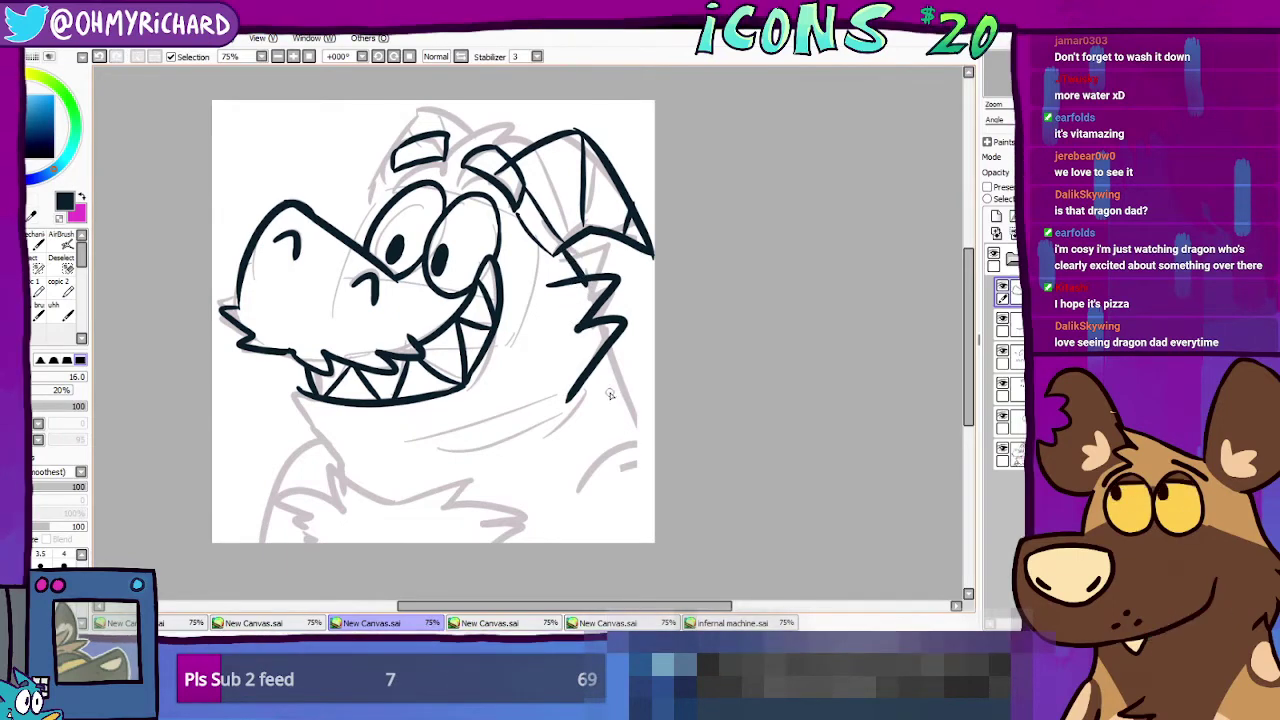
mouse_move(605, 351)
left_mouse_down()
mouse_move(633, 440)
mouse_move(652, 447)
left_mouse_up()
key("ctrl+z")
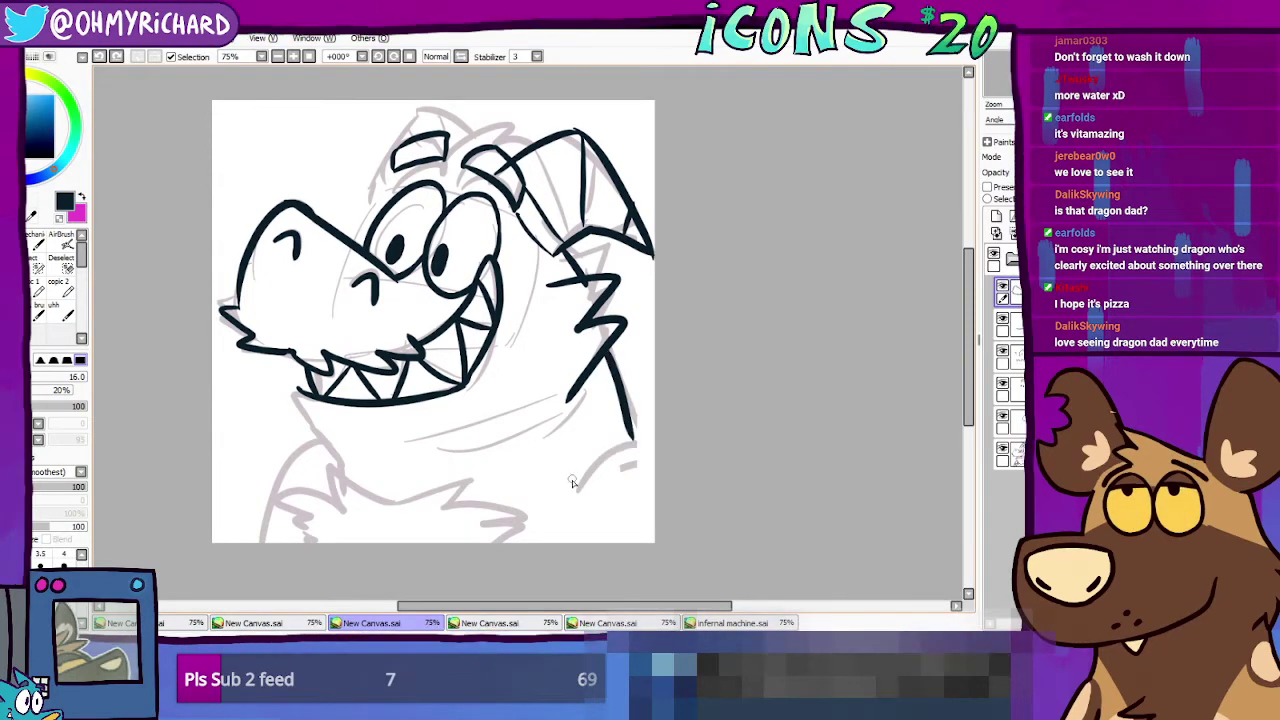
key("ctrl+z")
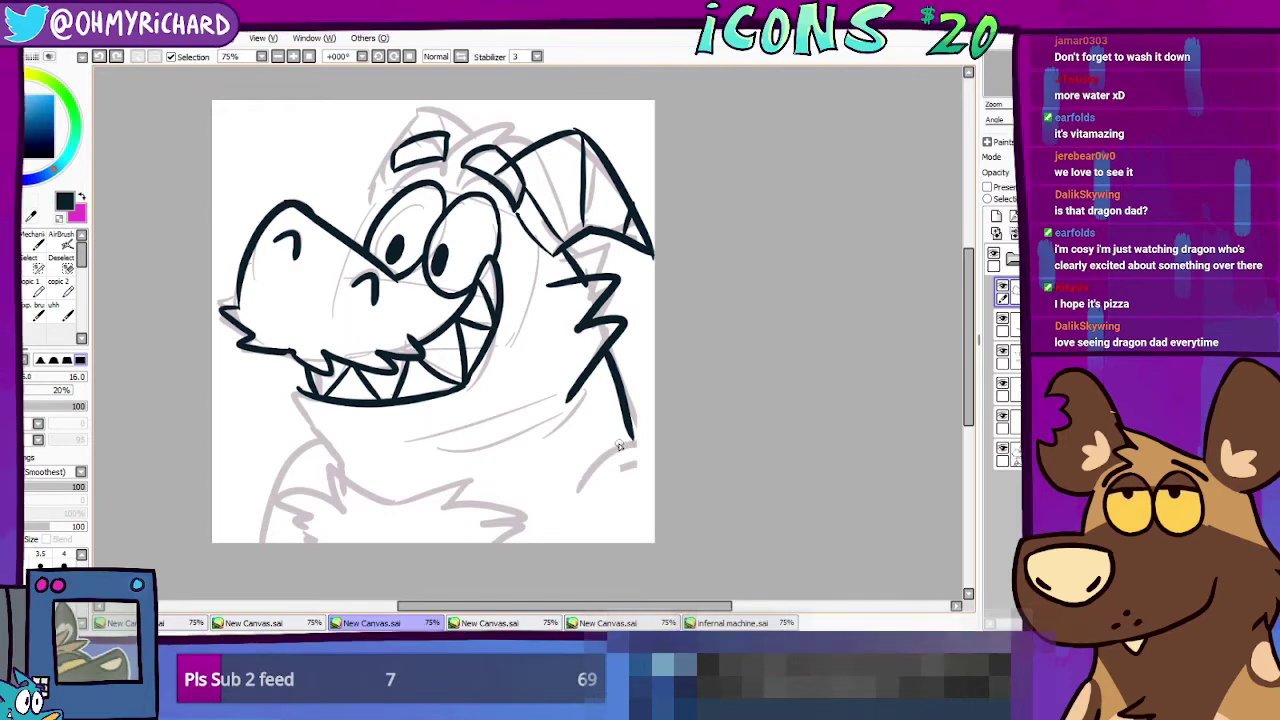
key("ctrl+z")
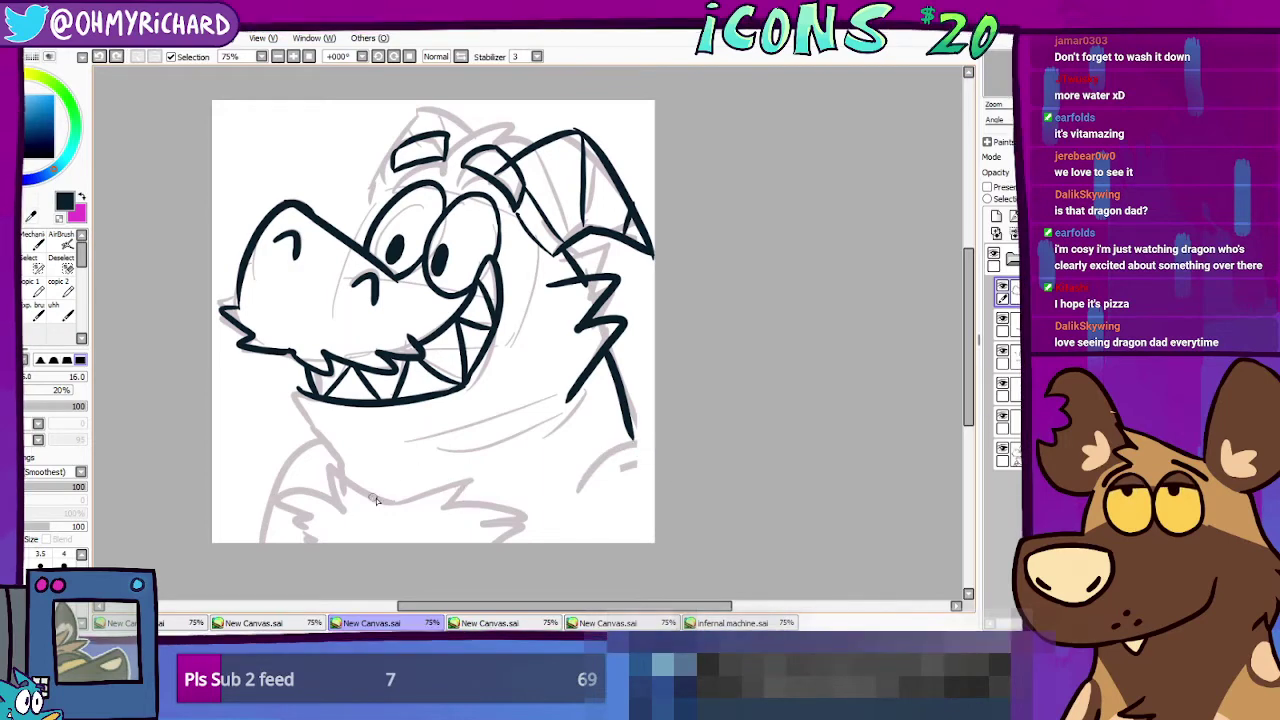
Step: Ink the jagged chest fur along the lower edge of the canvas, with small spikes in the middle and larger tufts at both ends
mouse_move(384, 502)
left_mouse_down()
mouse_move(324, 462)
mouse_move(341, 508)
mouse_move(280, 503)
mouse_move(312, 545)
left_mouse_up()
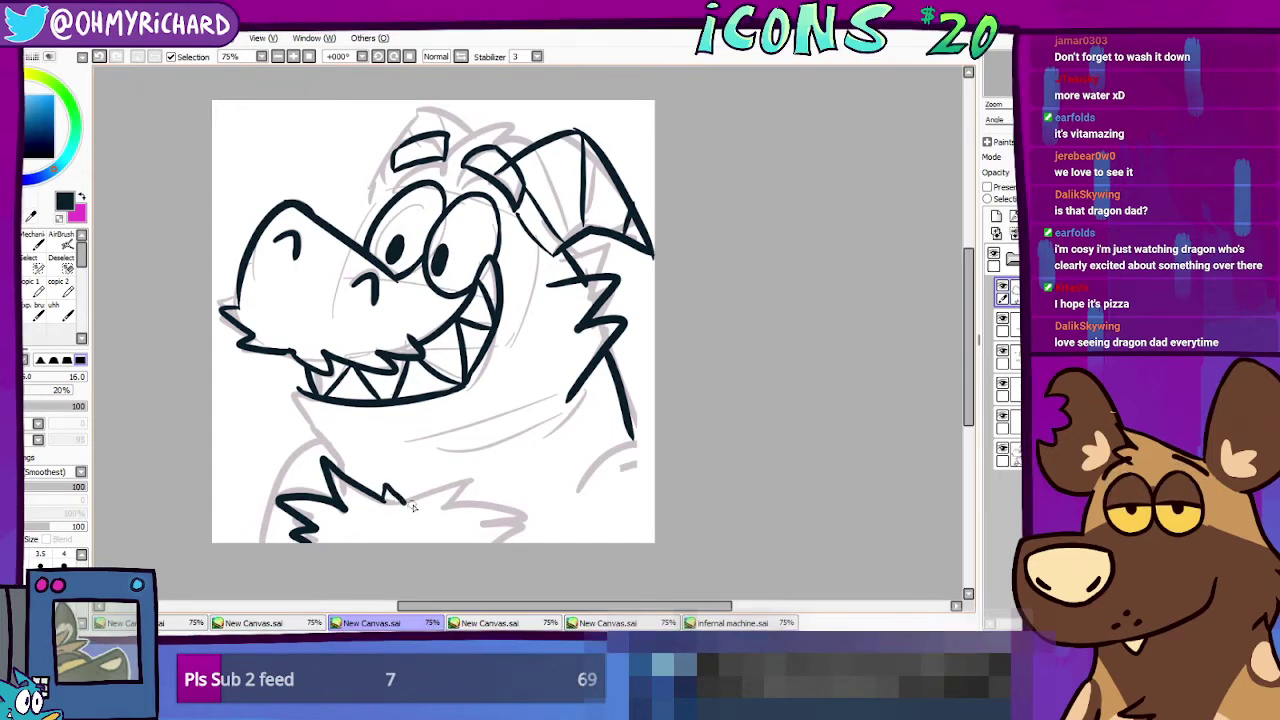
key("ctrl+z")
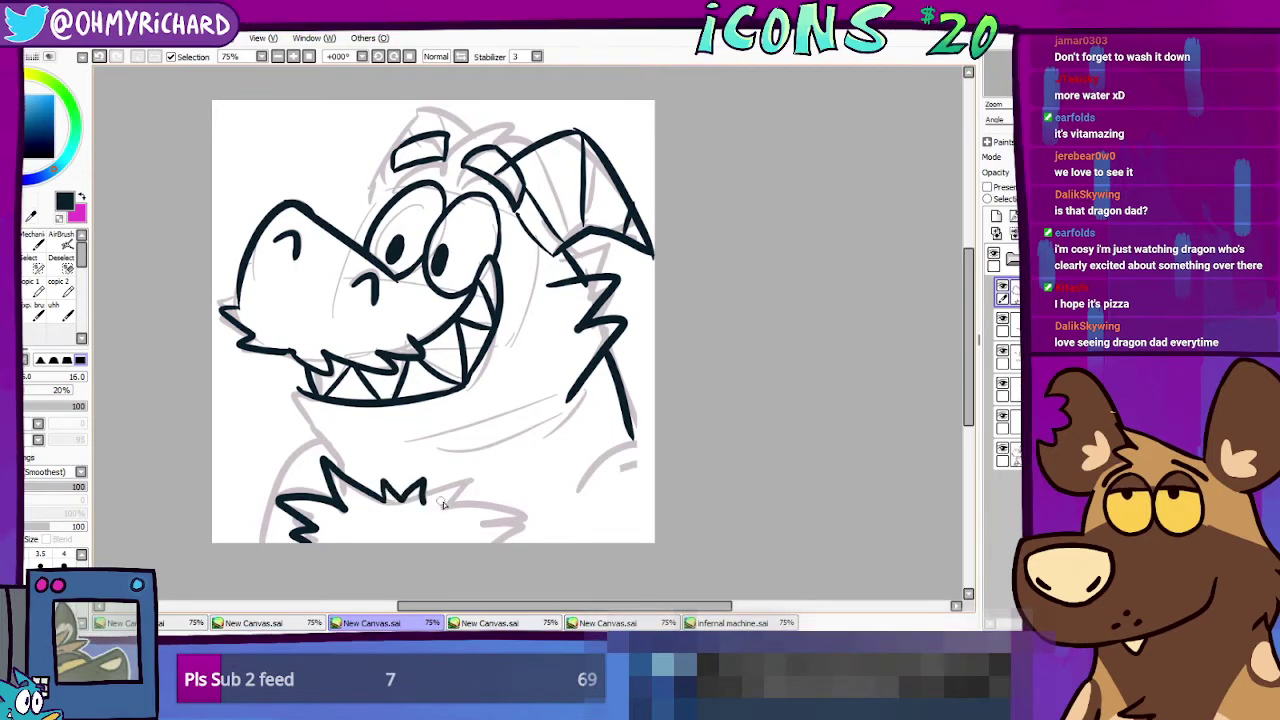
key("ctrl+z")
mouse_move(402, 506)
left_mouse_down()
mouse_move(482, 500)
mouse_move(477, 519)
mouse_move(503, 535)
left_mouse_up()
Step: Draw the throat line from the front of the lower jaw down to the chest fur, and the rear shoulder's arc under the neck line
left_click_drag(483, 452, 538, 488)
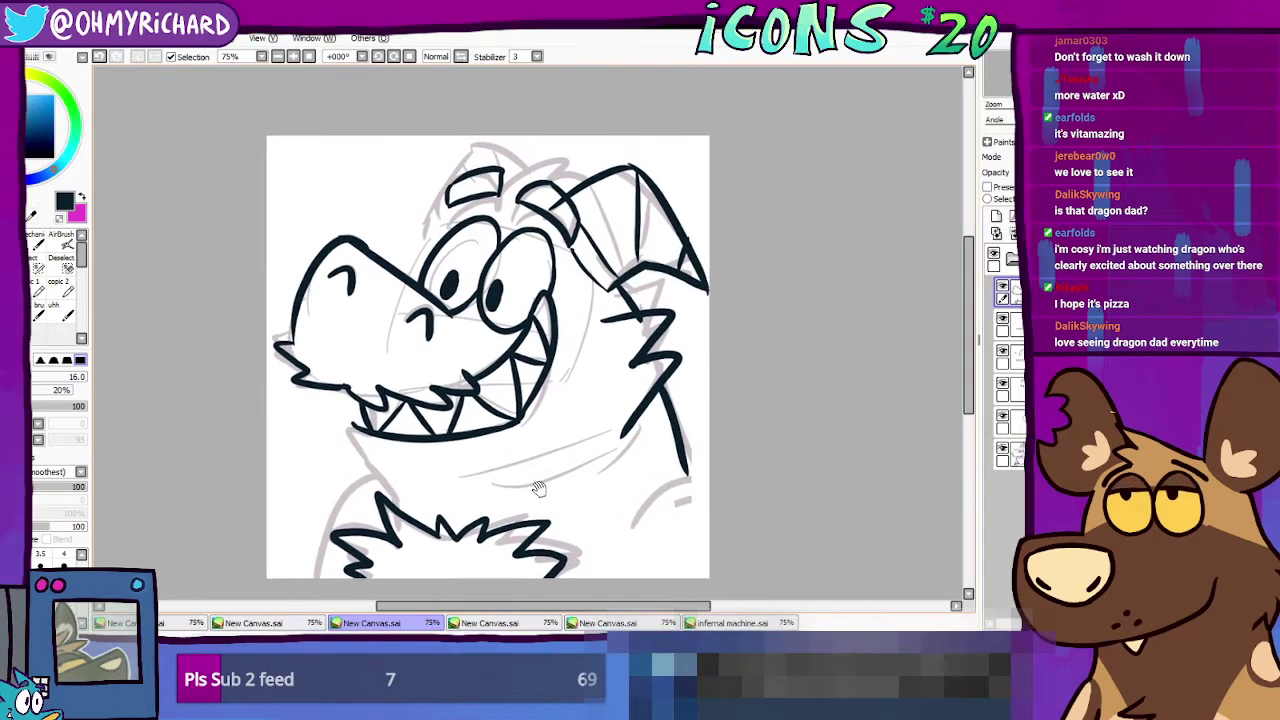
left_click_drag(344, 423, 380, 490)
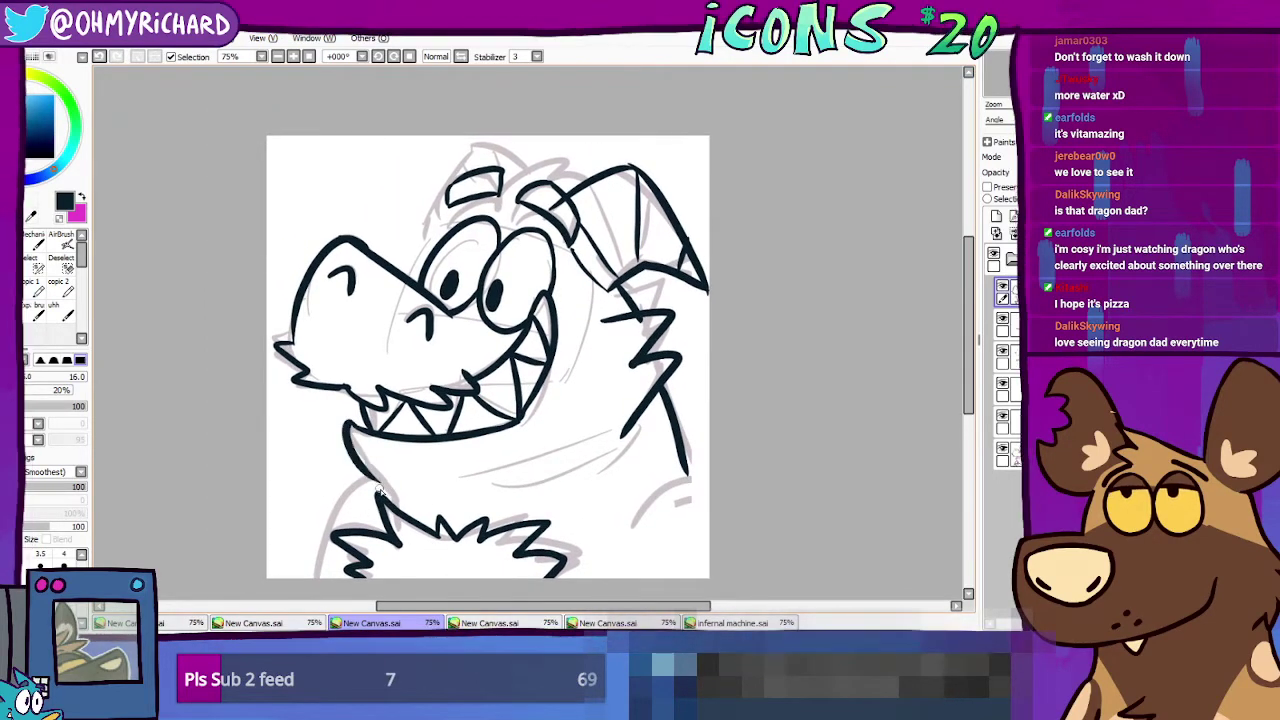
key("ctrl+z")
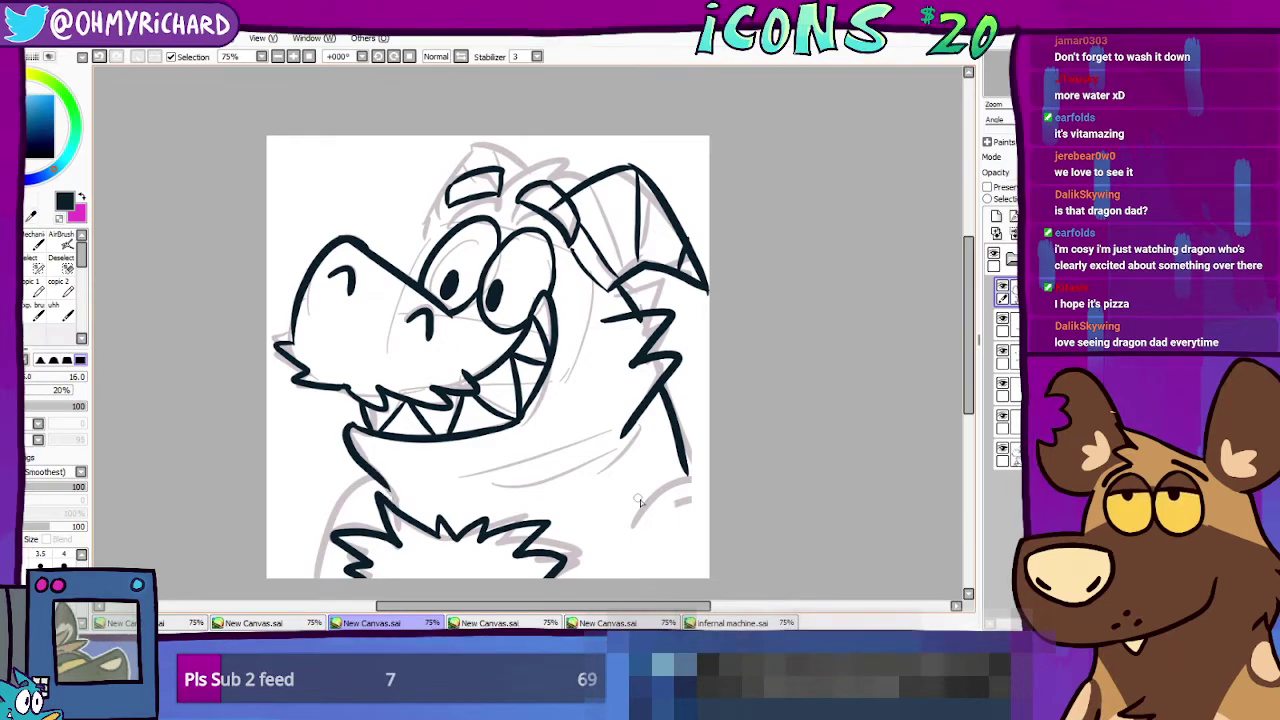
mouse_move(645, 503)
left_mouse_down()
mouse_move(603, 425)
mouse_move(655, 407)
left_mouse_up()
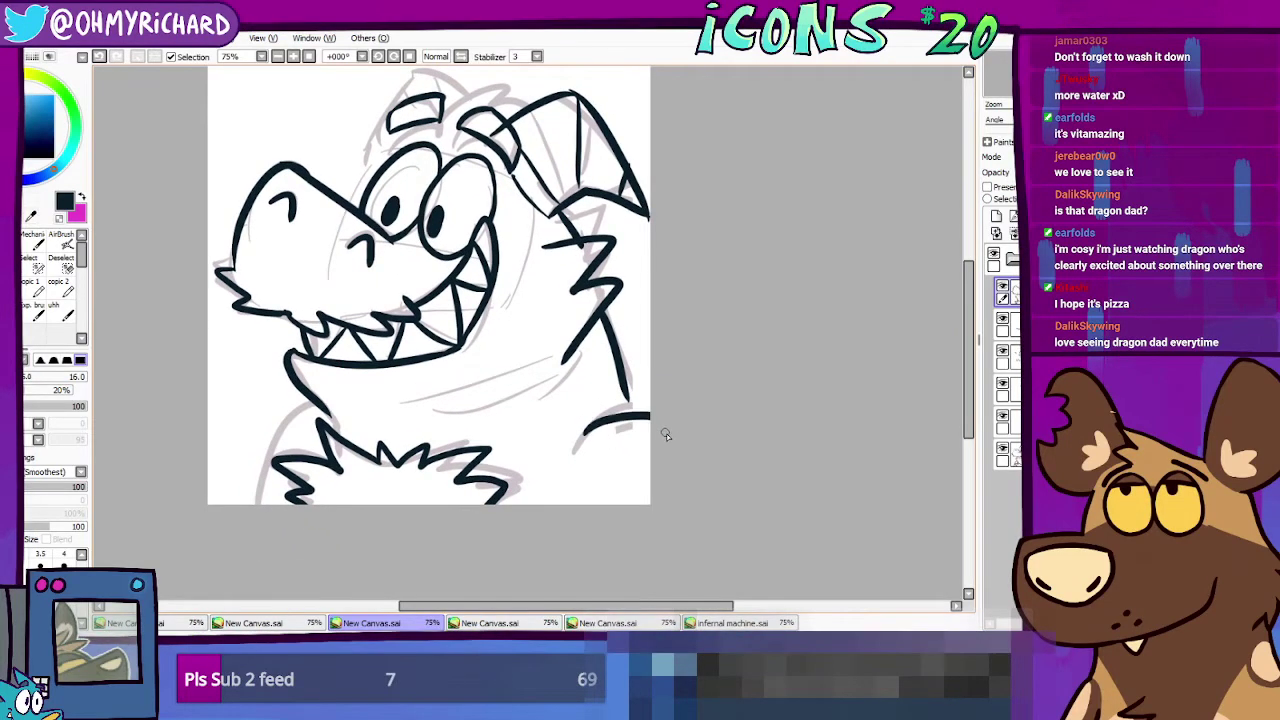
left_click_drag(593, 437, 652, 408)
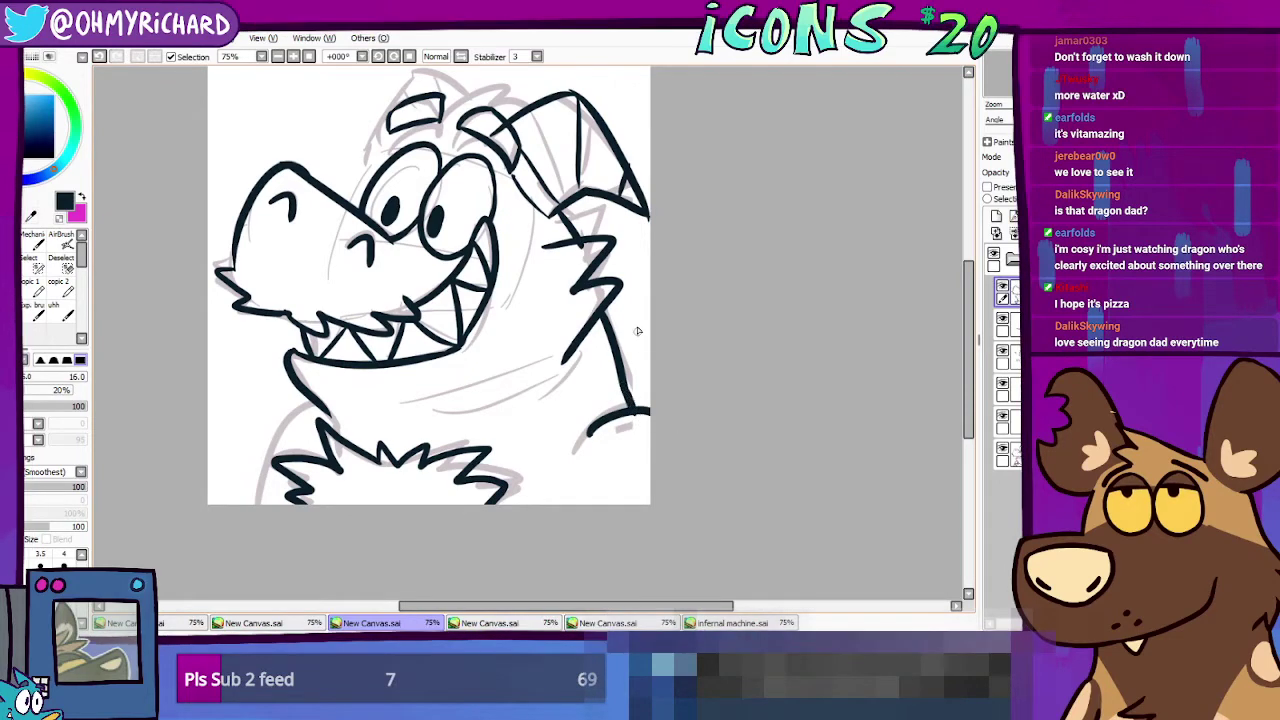
Step: Ink the spiky mane from under the horn down the back of the neck, and the front shoulder's curve to the canvas edge
left_click_drag(582, 198, 638, 246)
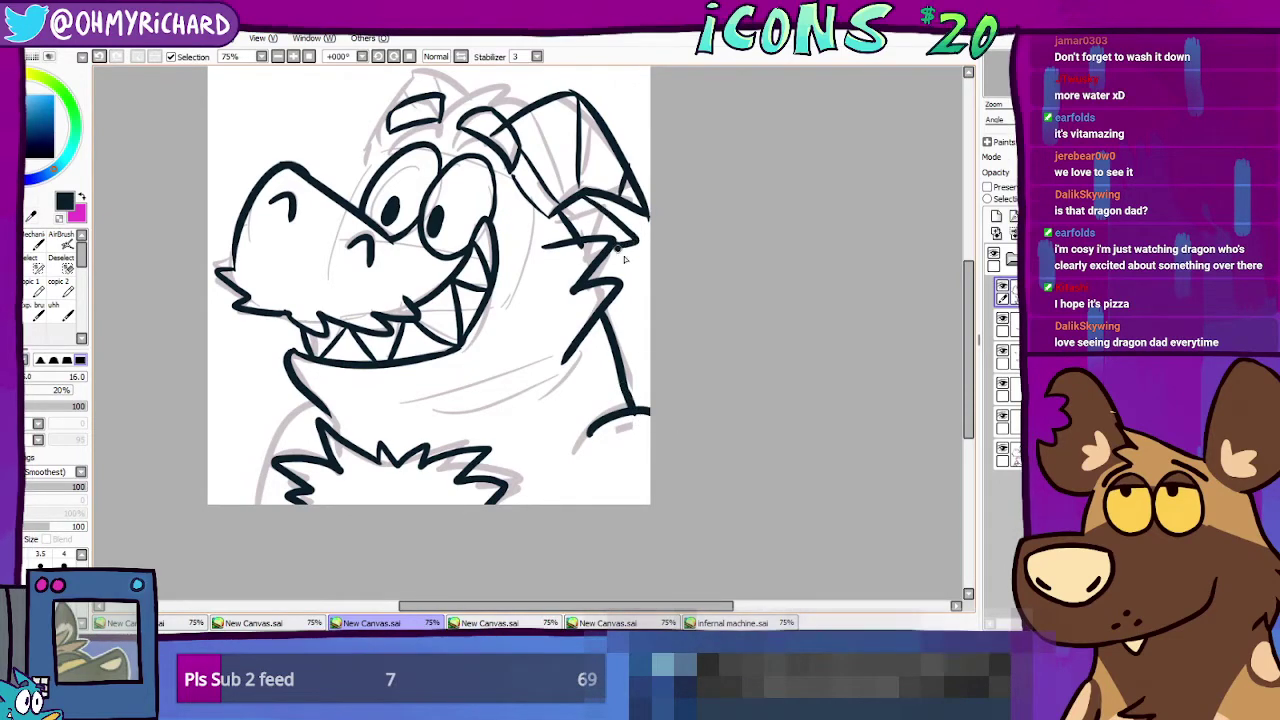
mouse_move(628, 306)
left_mouse_down()
mouse_move(642, 348)
mouse_move(626, 422)
left_mouse_up()
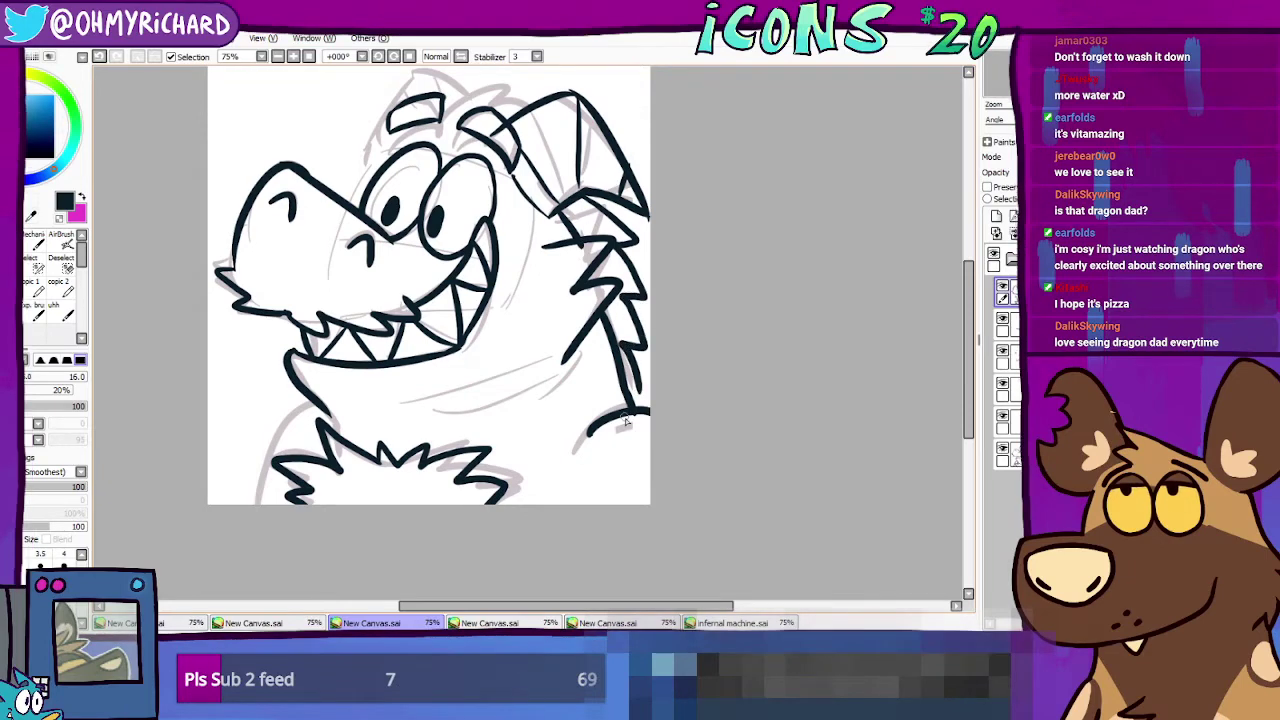
left_click_drag(506, 341, 564, 268)
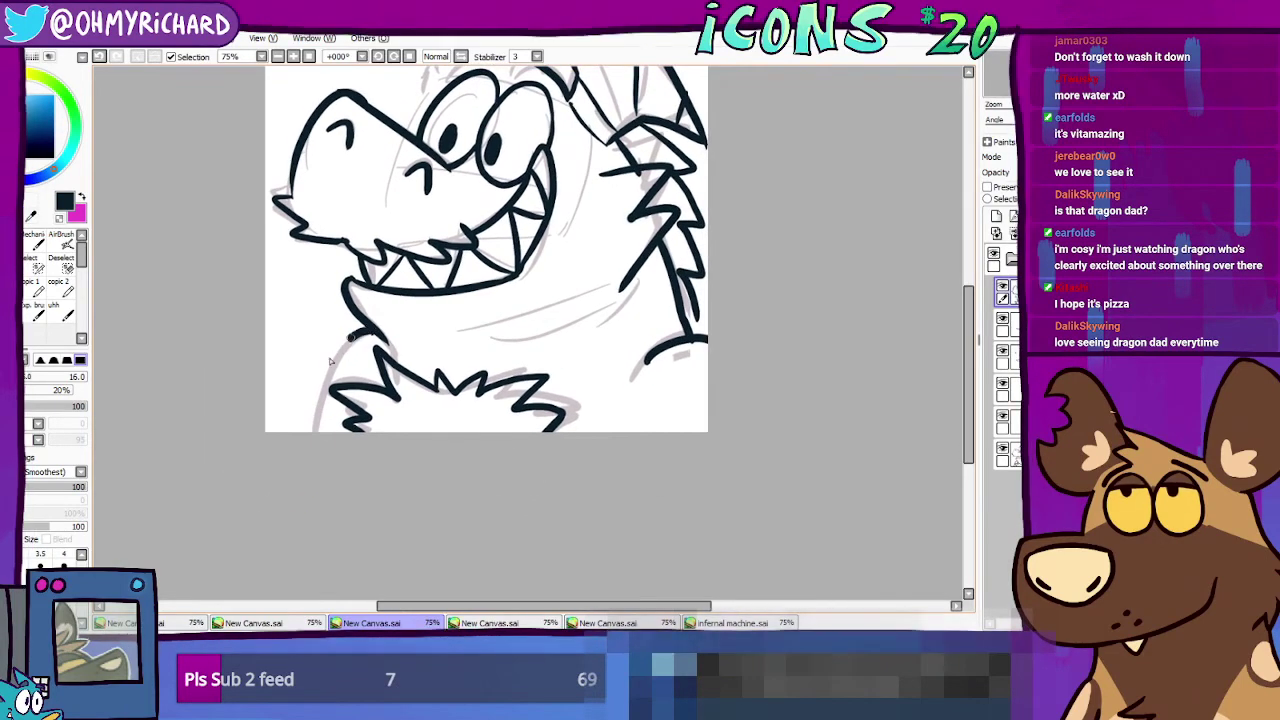
left_click_drag(378, 330, 306, 430)
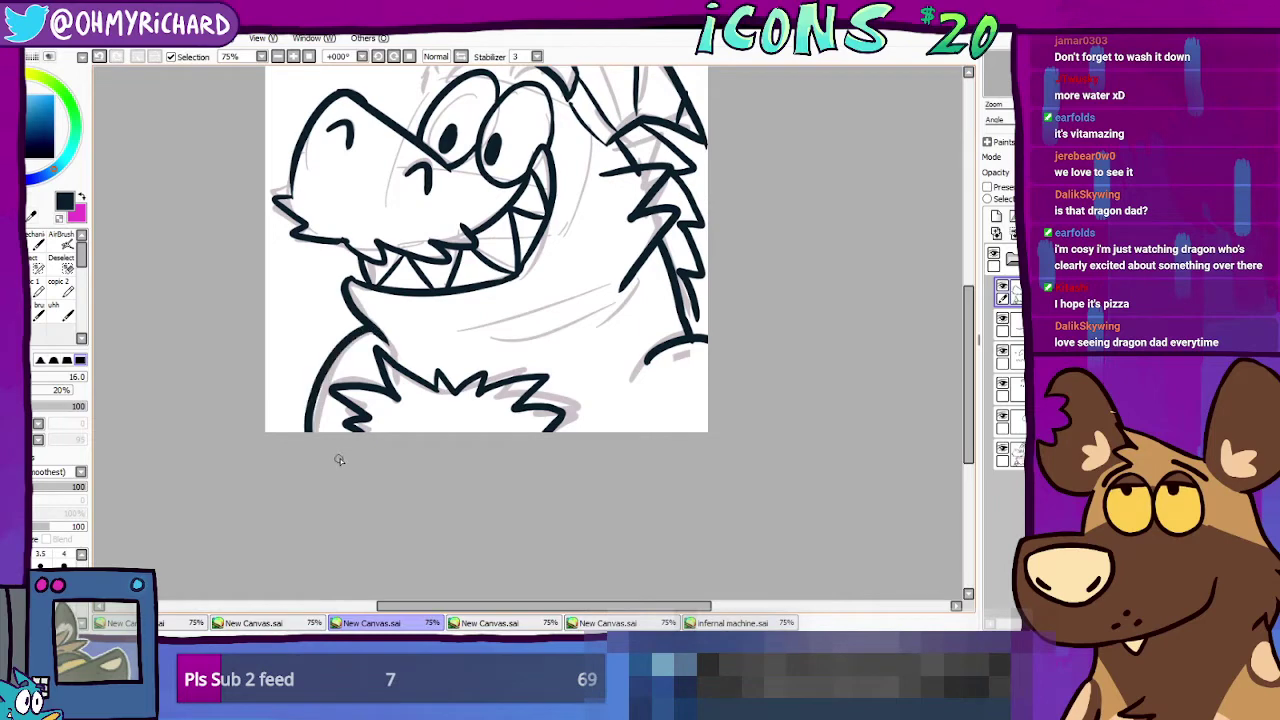
Step: Ink the pointed hair tuft on top of the head between the front eyebrow and the horn
left_click_drag(468, 329, 423, 439)
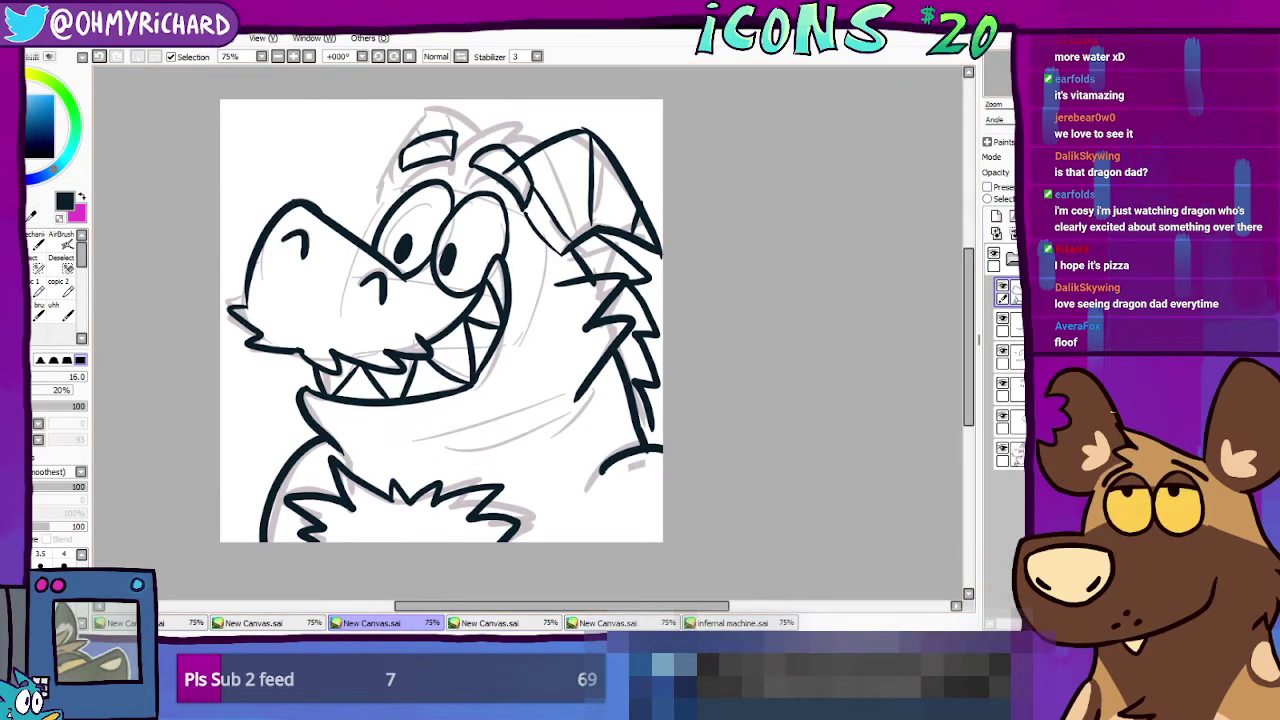
left_click_drag(441, 320, 448, 363)
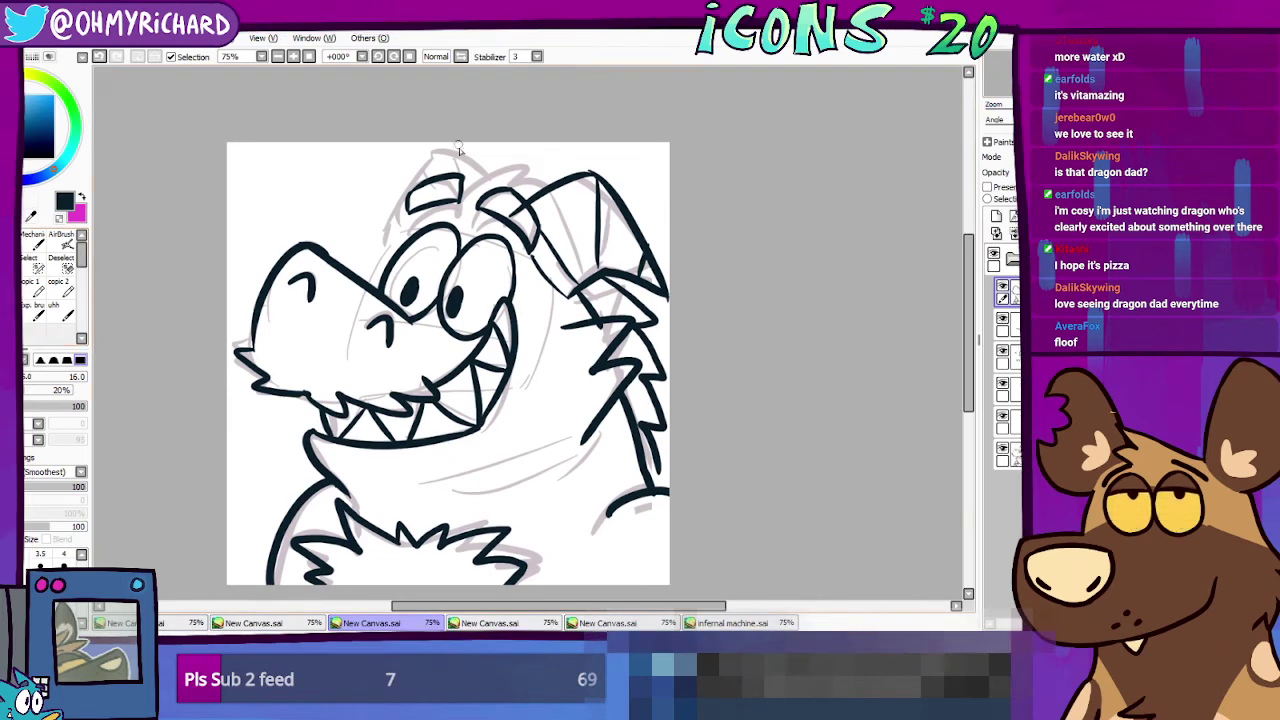
mouse_move(462, 212)
left_mouse_down()
mouse_move(478, 192)
mouse_move(534, 177)
left_mouse_up()
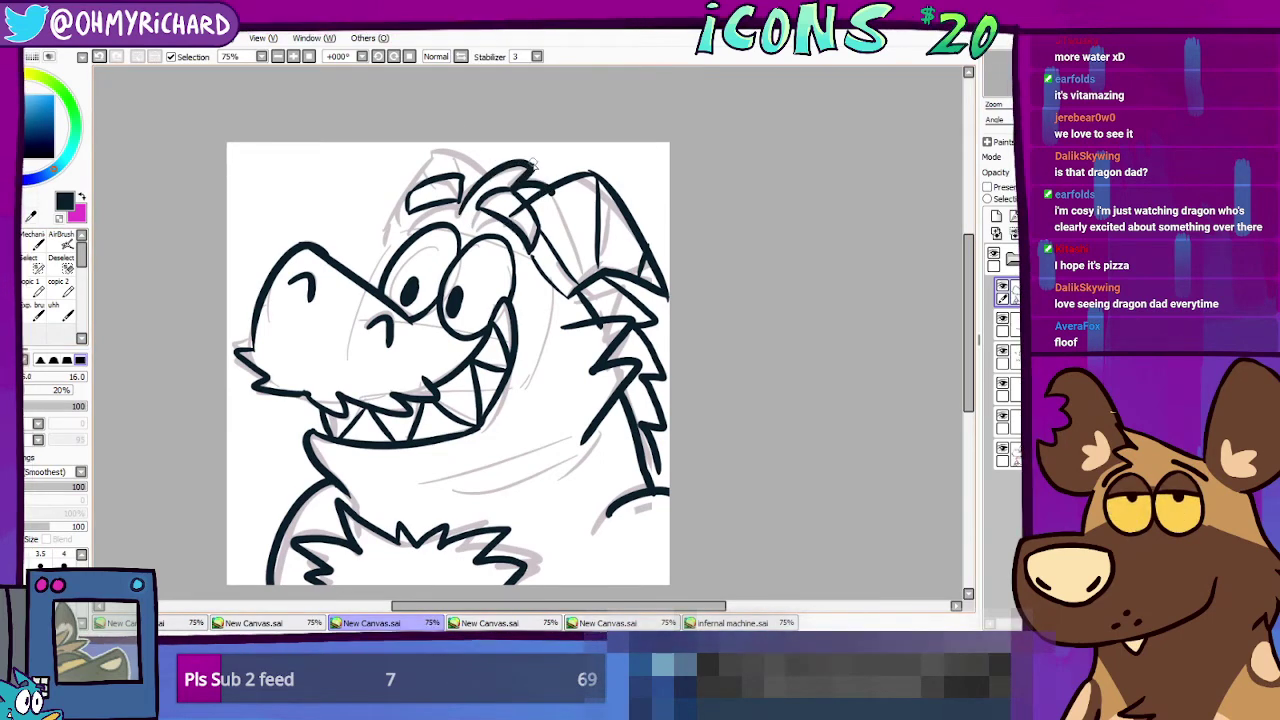
Step: Rework the swept tip of the hair tuft between the eyebrow and the horn, and close the tuft's base above the eyes
key("ctrl+z")
key("ctrl+z")
left_click_drag(519, 165, 546, 188)
key("ctrl+z")
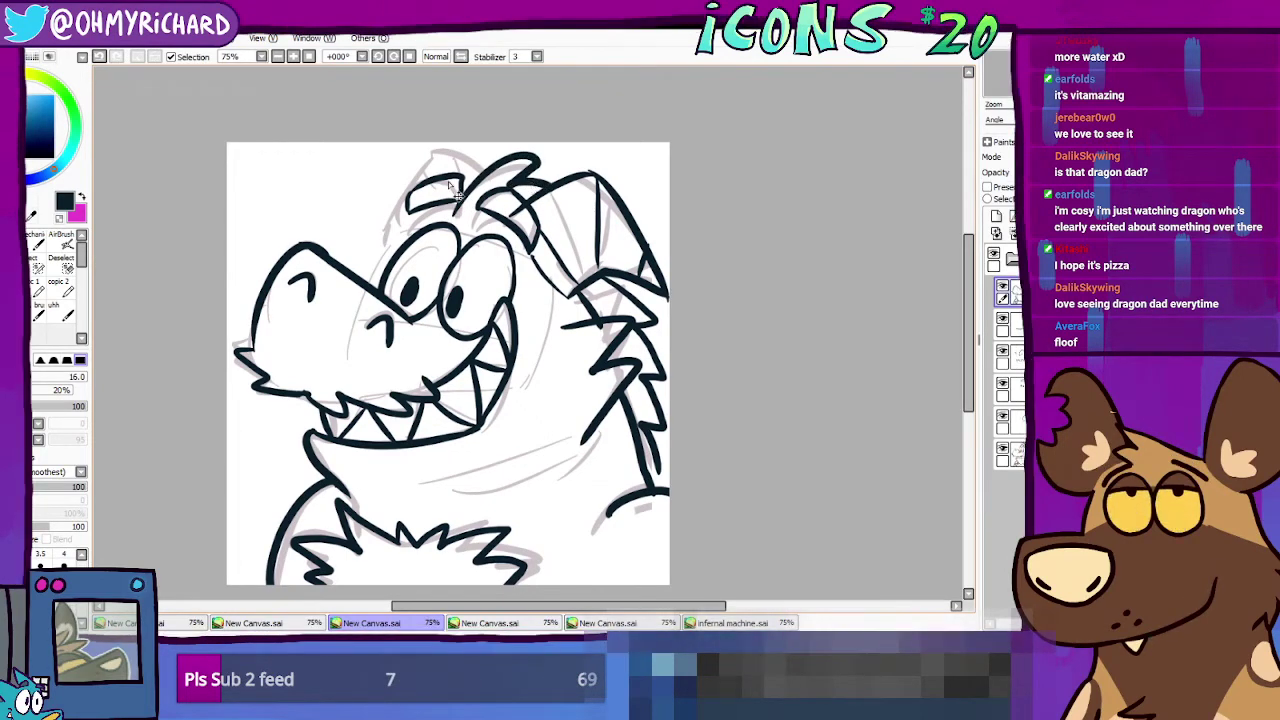
key("ctrl+z")
left_click_drag(457, 214, 509, 165)
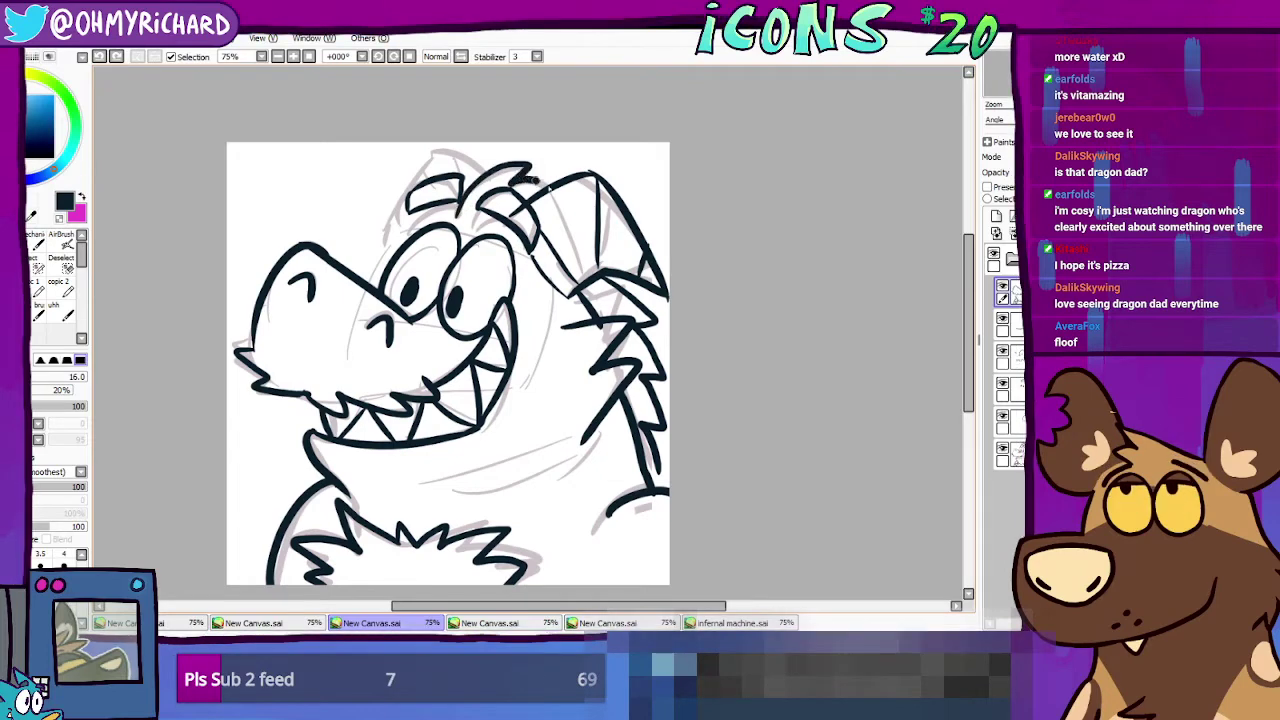
key("ctrl+z")
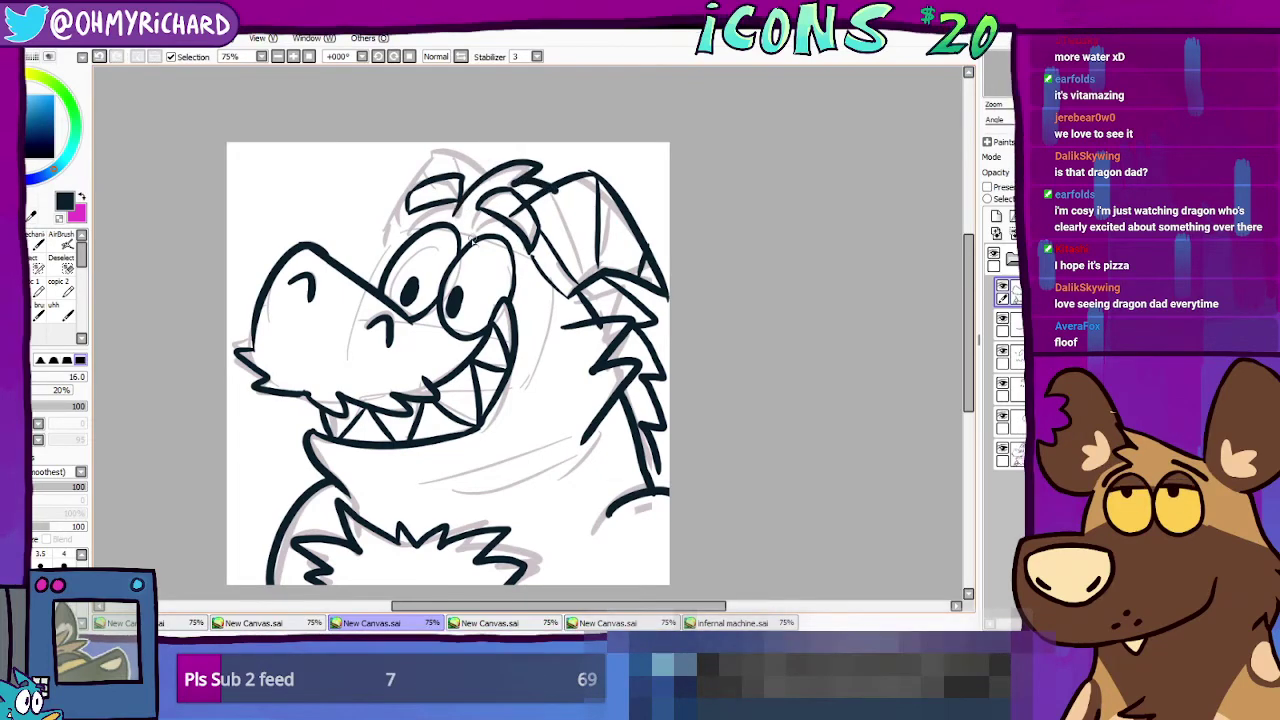
mouse_move(461, 218)
left_mouse_down()
mouse_move(497, 240)
mouse_move(497, 226)
left_mouse_up()
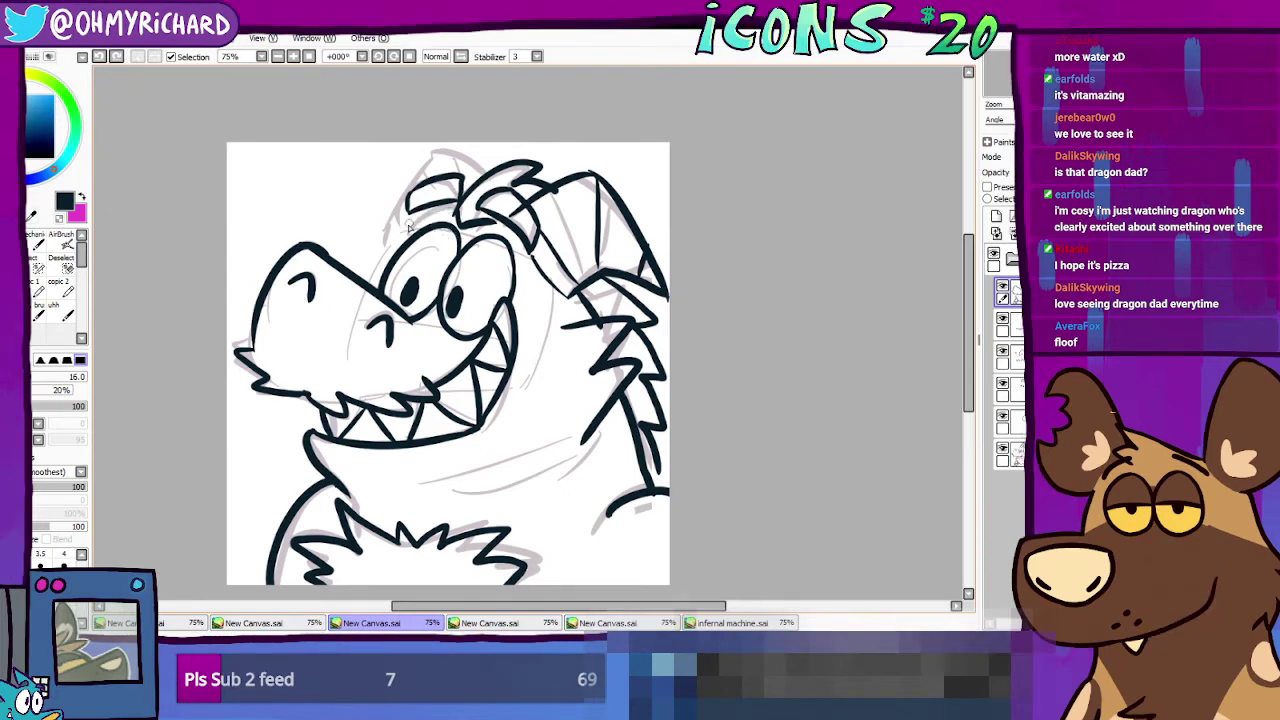
Step: Ink the brow ridge as a curve from the top of the snout up around the outside of the far eye
key("ctrl+z")
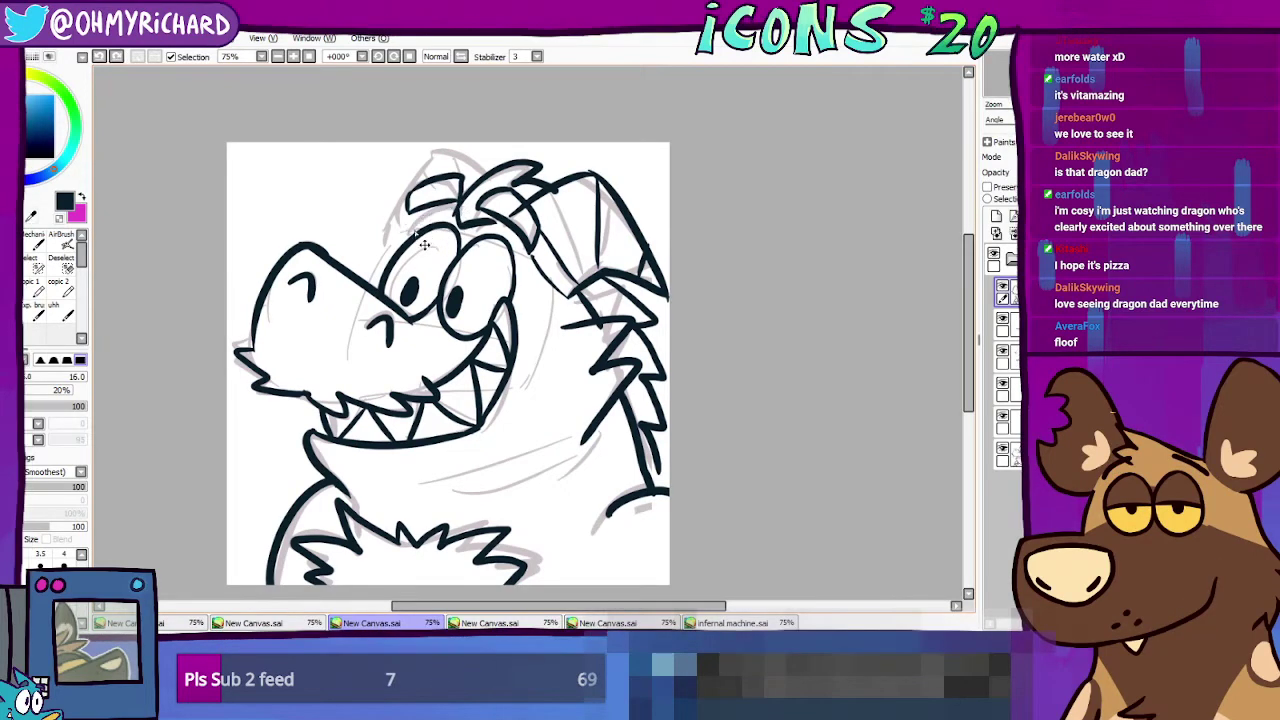
left_click_drag(394, 231, 459, 212)
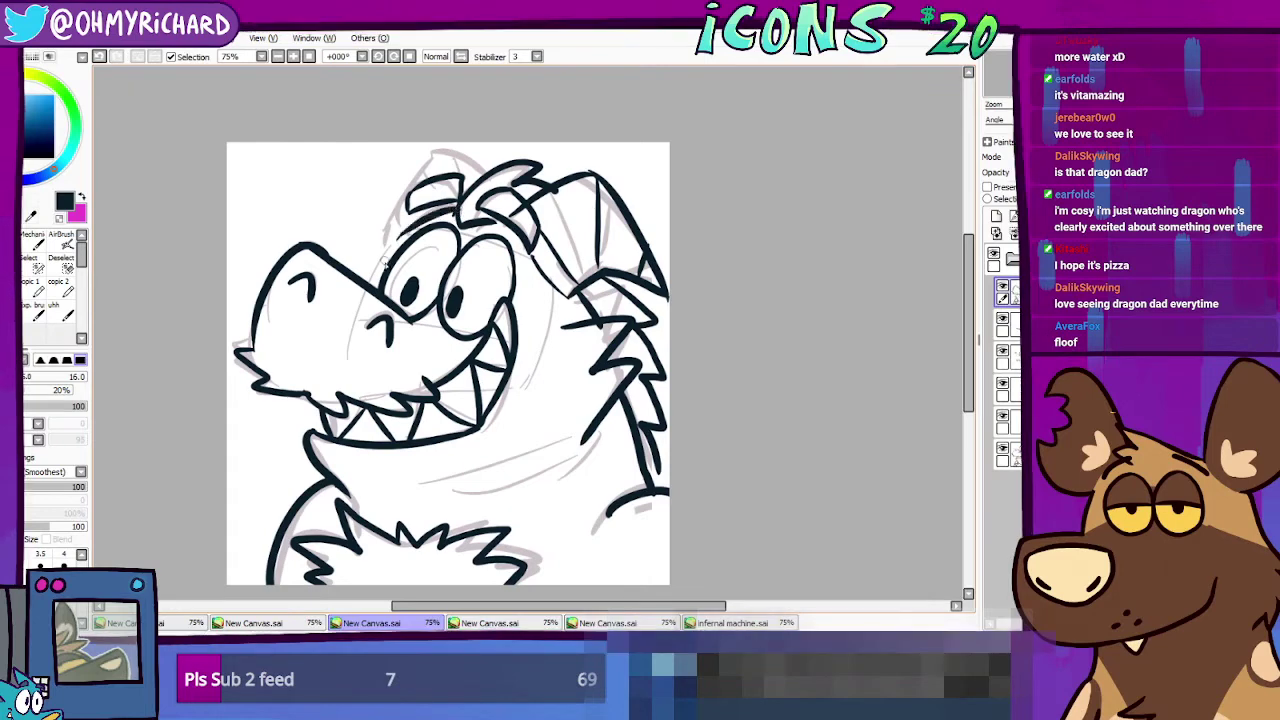
key("ctrl+z")
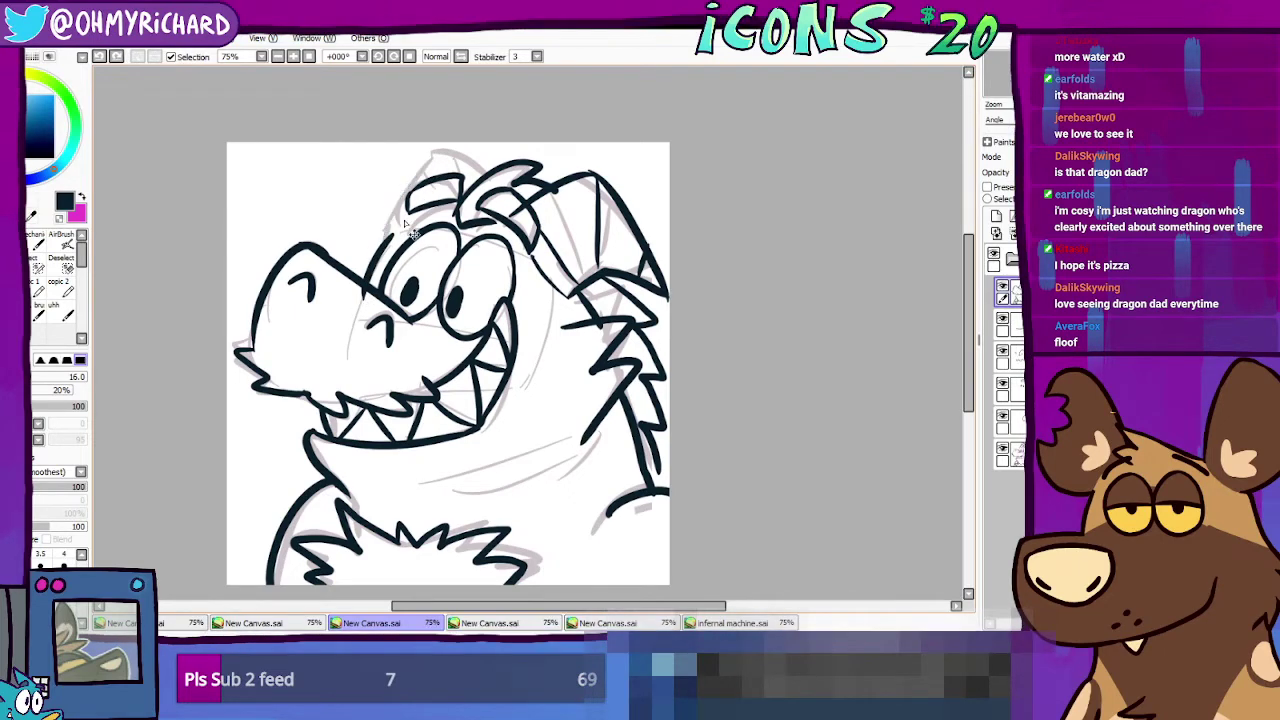
mouse_move(381, 240)
left_mouse_down()
mouse_move(396, 188)
mouse_move(428, 159)
left_mouse_up()
key("ctrl+z")
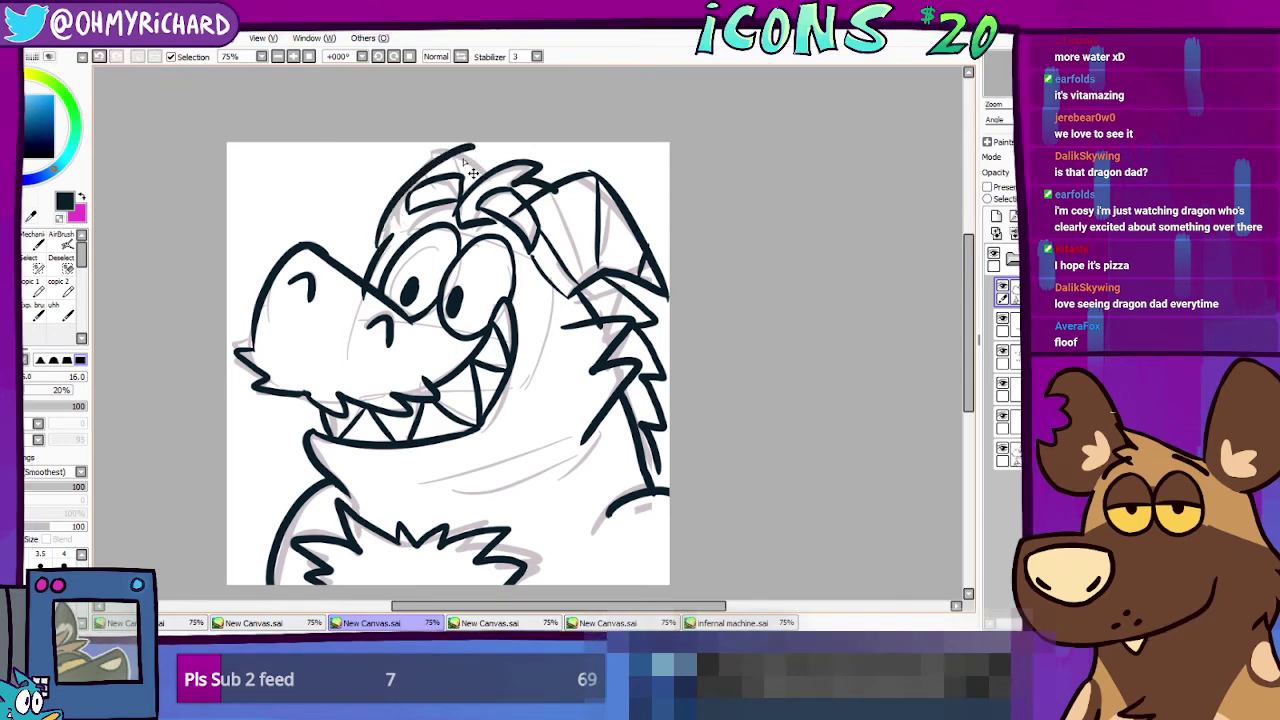
key("ctrl+z")
key("ctrl+z")
mouse_move(376, 249)
left_mouse_down()
mouse_move(496, 164)
mouse_move(418, 163)
mouse_move(470, 178)
mouse_move(430, 152)
mouse_move(378, 246)
left_mouse_up()
key("ctrl+z")
key("ctrl+z")
mouse_move(480, 172)
left_mouse_down()
mouse_move(439, 150)
mouse_move(384, 232)
left_mouse_up()
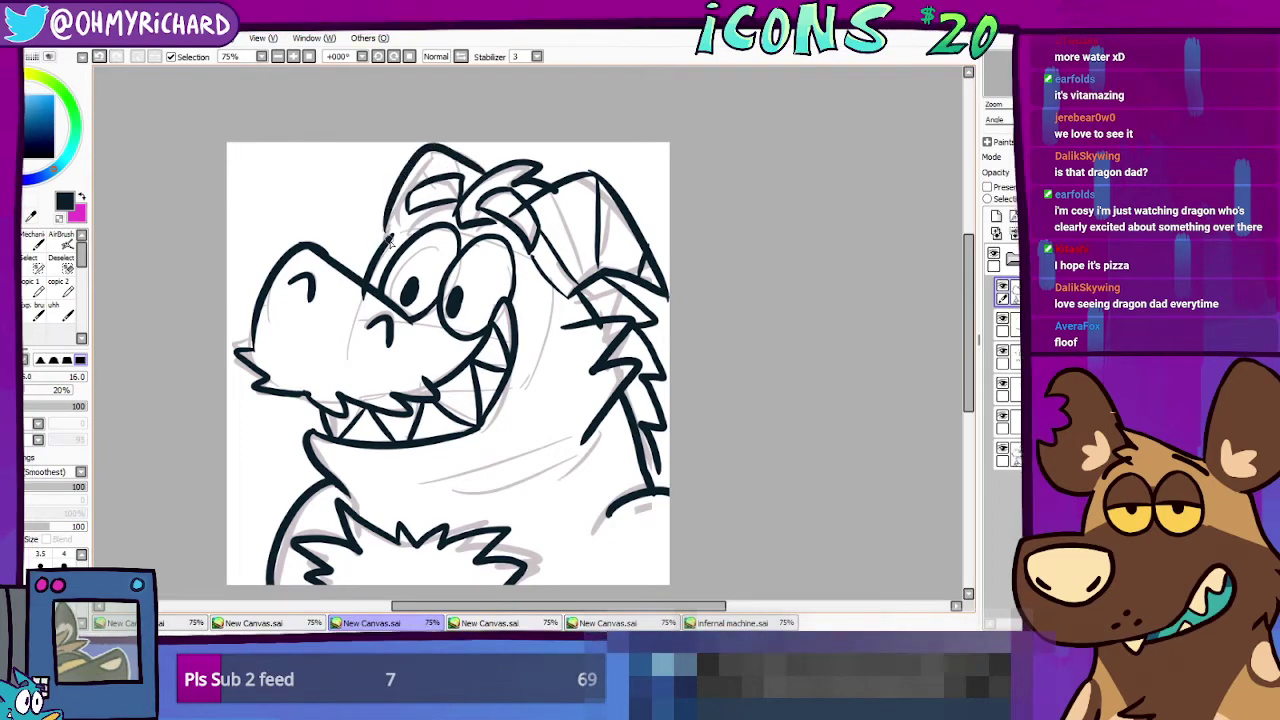
key("ctrl+z")
mouse_move(480, 172)
left_mouse_down()
mouse_move(413, 165)
mouse_move(384, 222)
left_mouse_up()
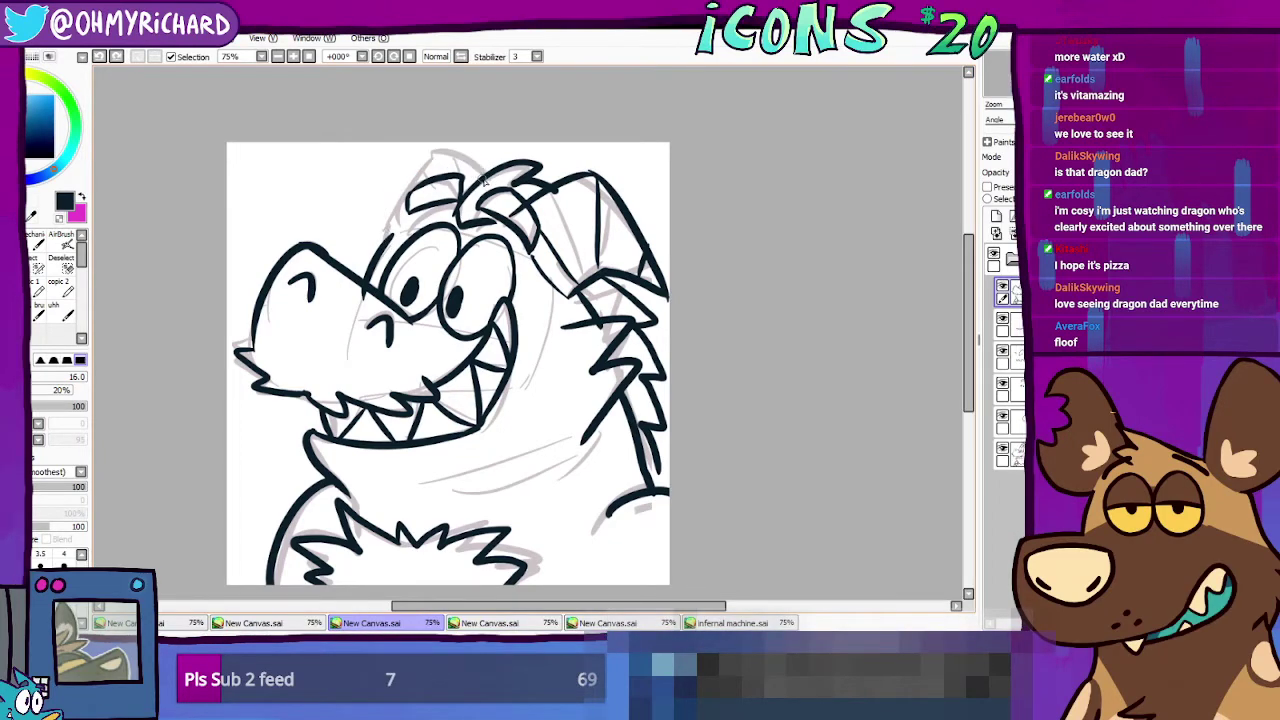
left_click_drag(466, 160, 386, 248)
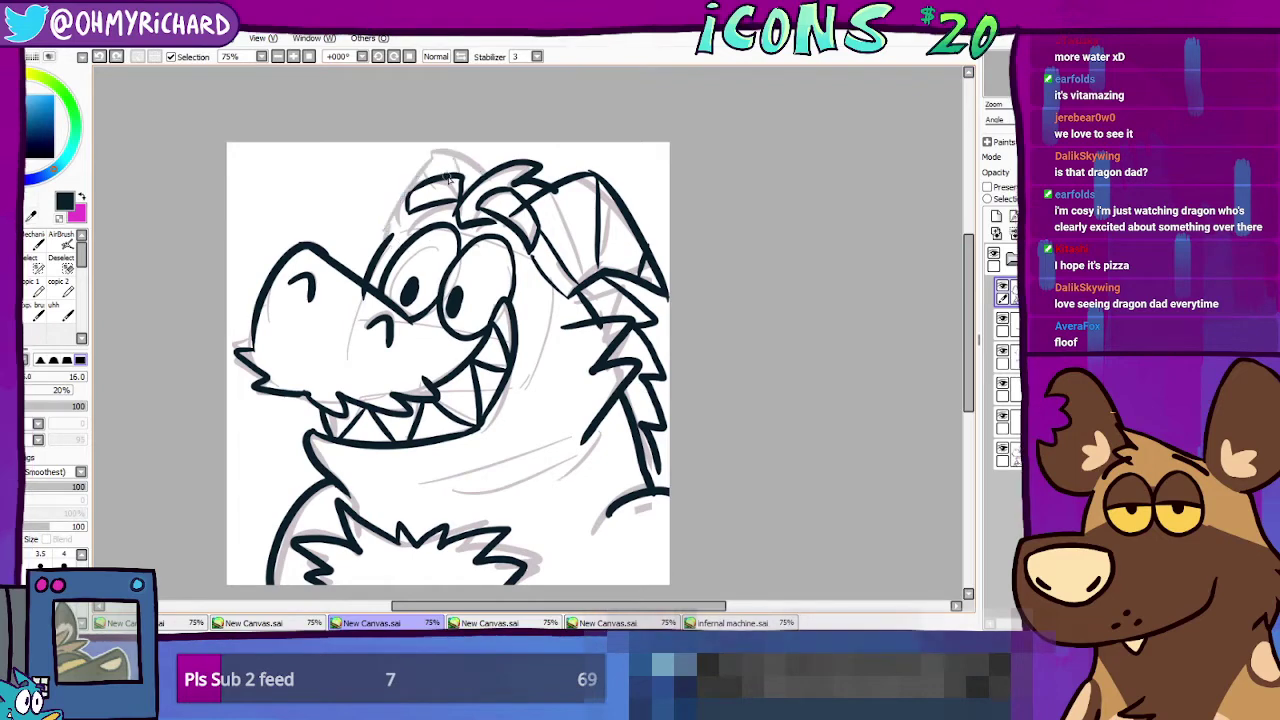
mouse_move(386, 228)
left_mouse_down()
mouse_move(465, 178)
mouse_move(456, 152)
mouse_move(498, 166)
left_mouse_up()
key("ctrl+z")
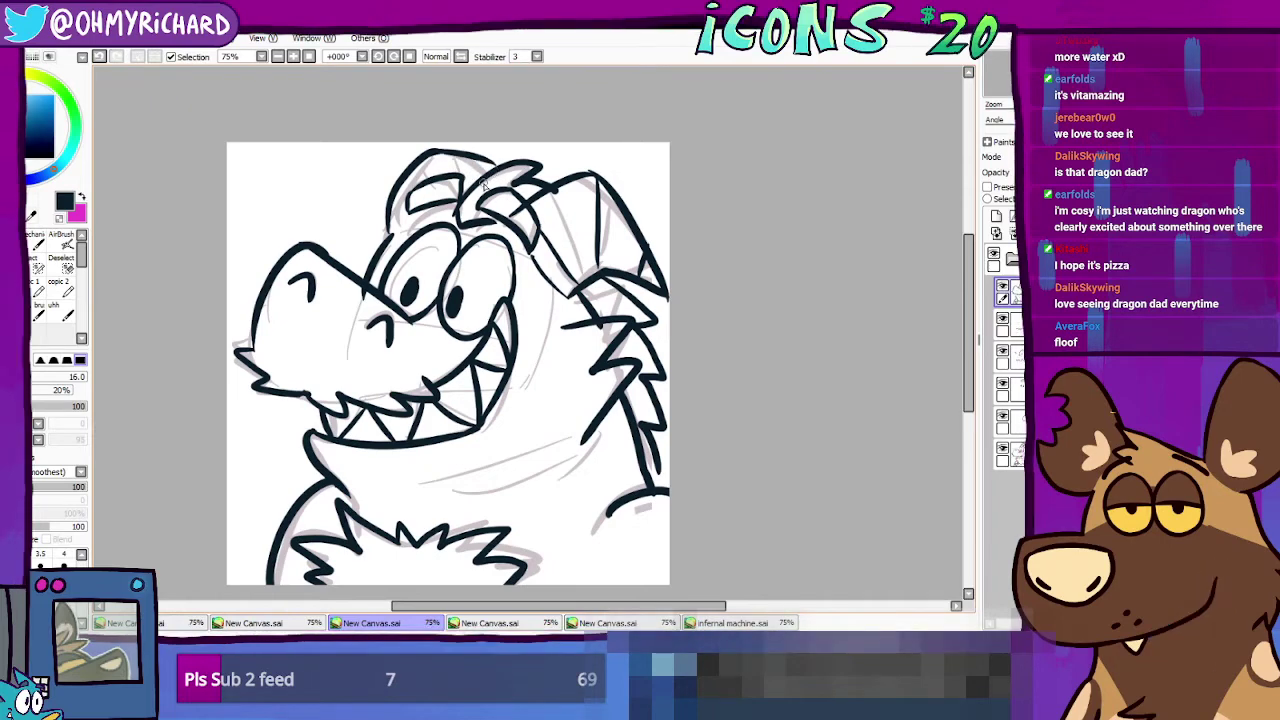
mouse_move(383, 243)
left_mouse_down()
mouse_move(444, 153)
mouse_move(494, 172)
left_mouse_up()
key("ctrl+z")
left_click_drag(381, 242, 430, 158)
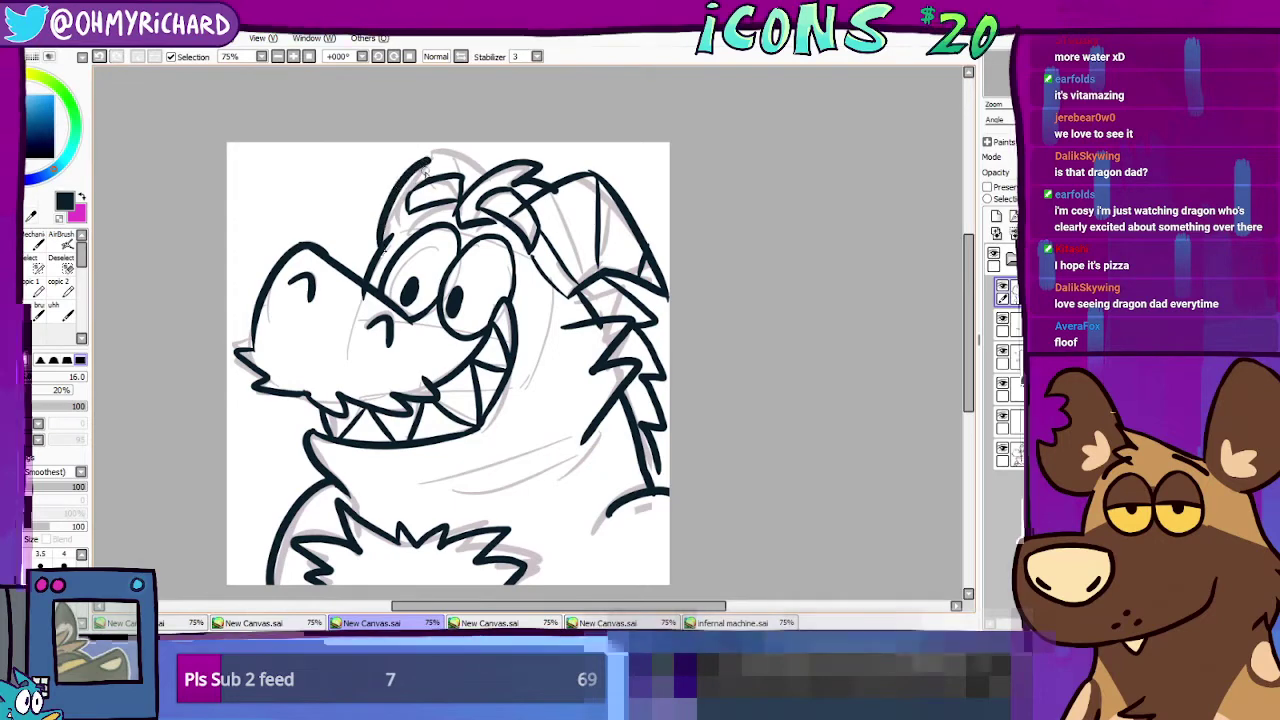
mouse_move(377, 249)
left_mouse_down()
mouse_move(409, 161)
mouse_move(468, 176)
left_mouse_up()
key("ctrl+z")
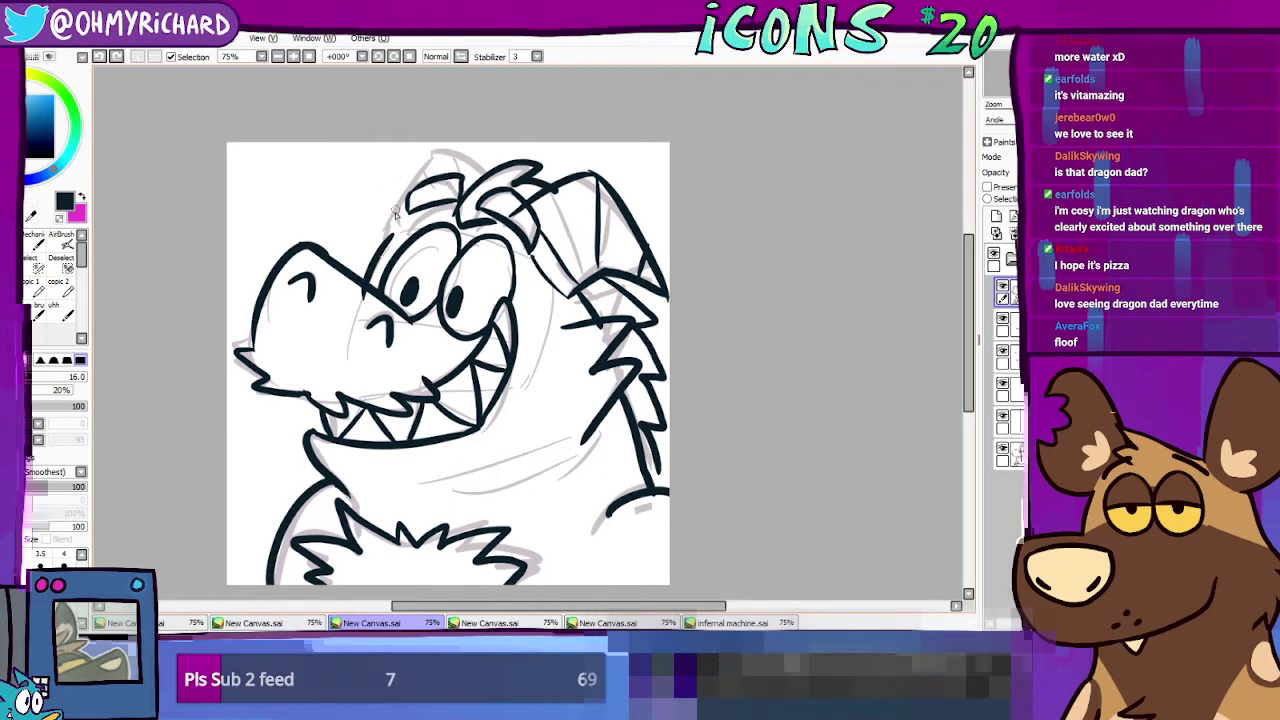
mouse_move(376, 249)
left_mouse_down()
mouse_move(406, 178)
mouse_move(476, 162)
left_mouse_up()
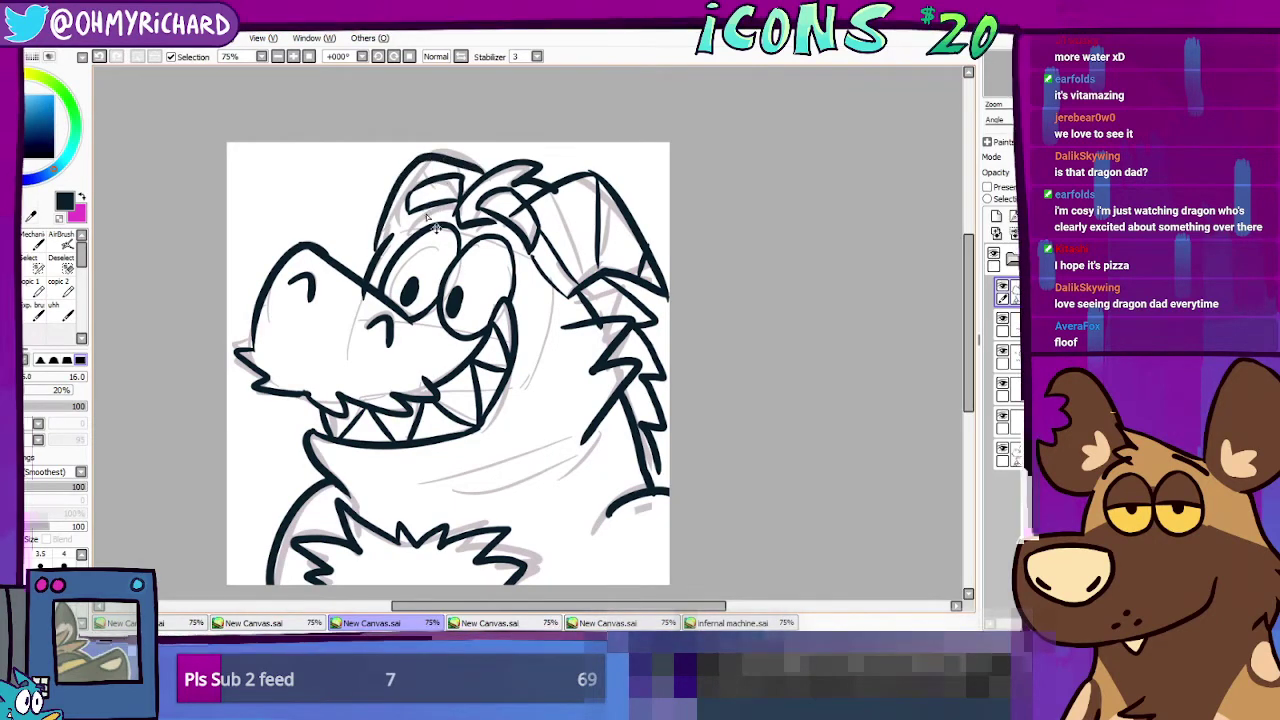
key("ctrl+z")
key("ctrl+z")
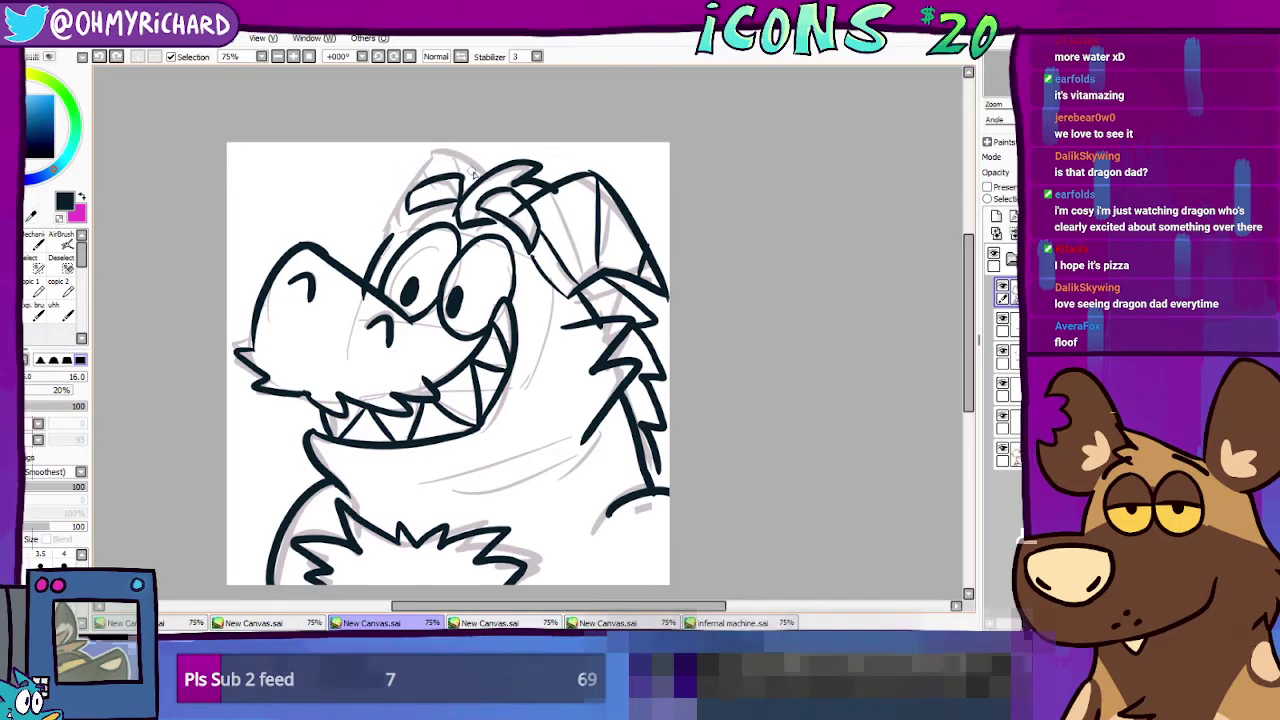
mouse_move(478, 170)
left_mouse_down()
mouse_move(424, 158)
mouse_move(382, 239)
left_mouse_up()
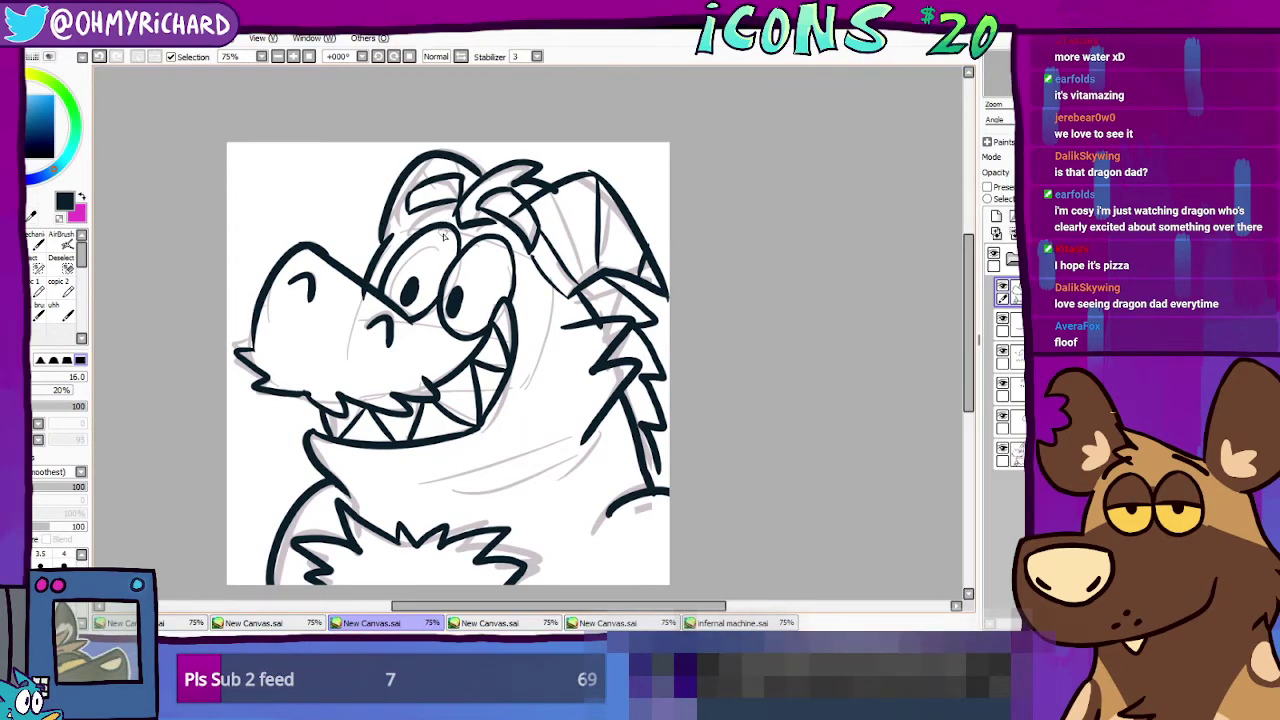
key("ctrl+z")
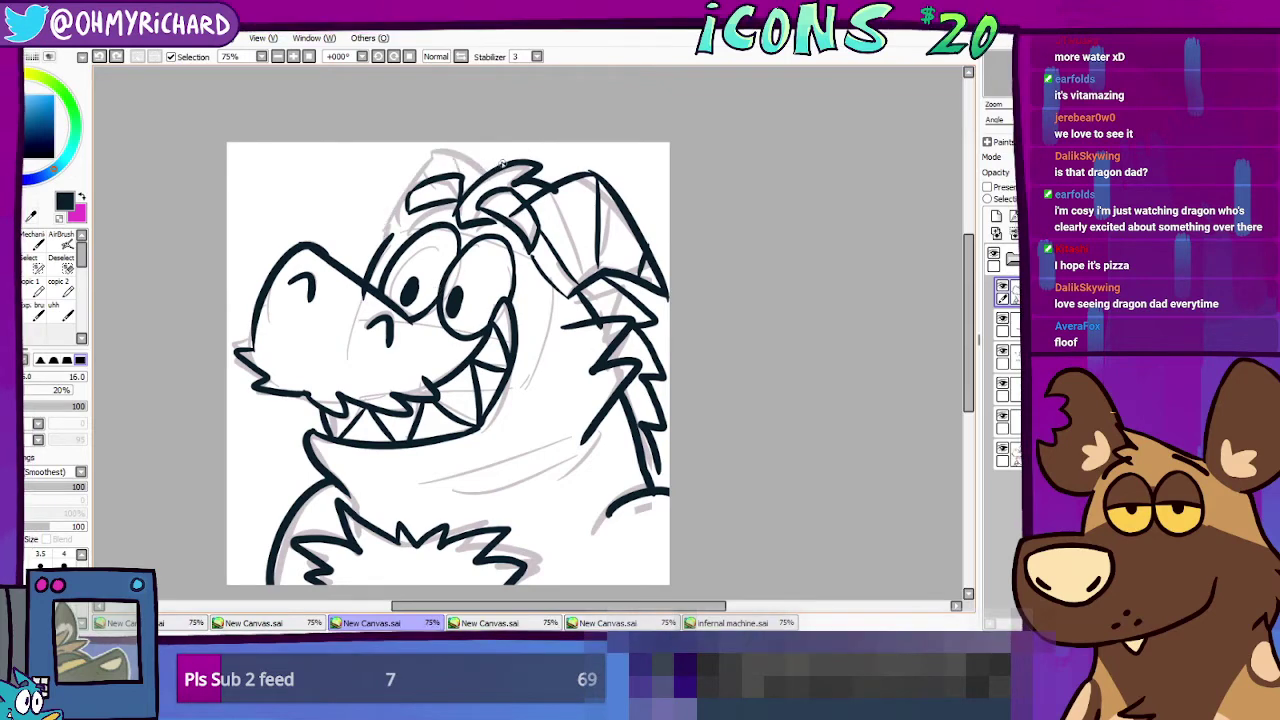
key("ctrl+z")
mouse_move(499, 162)
left_mouse_down()
mouse_move(392, 200)
mouse_move(372, 230)
left_mouse_up()
key("ctrl+z")
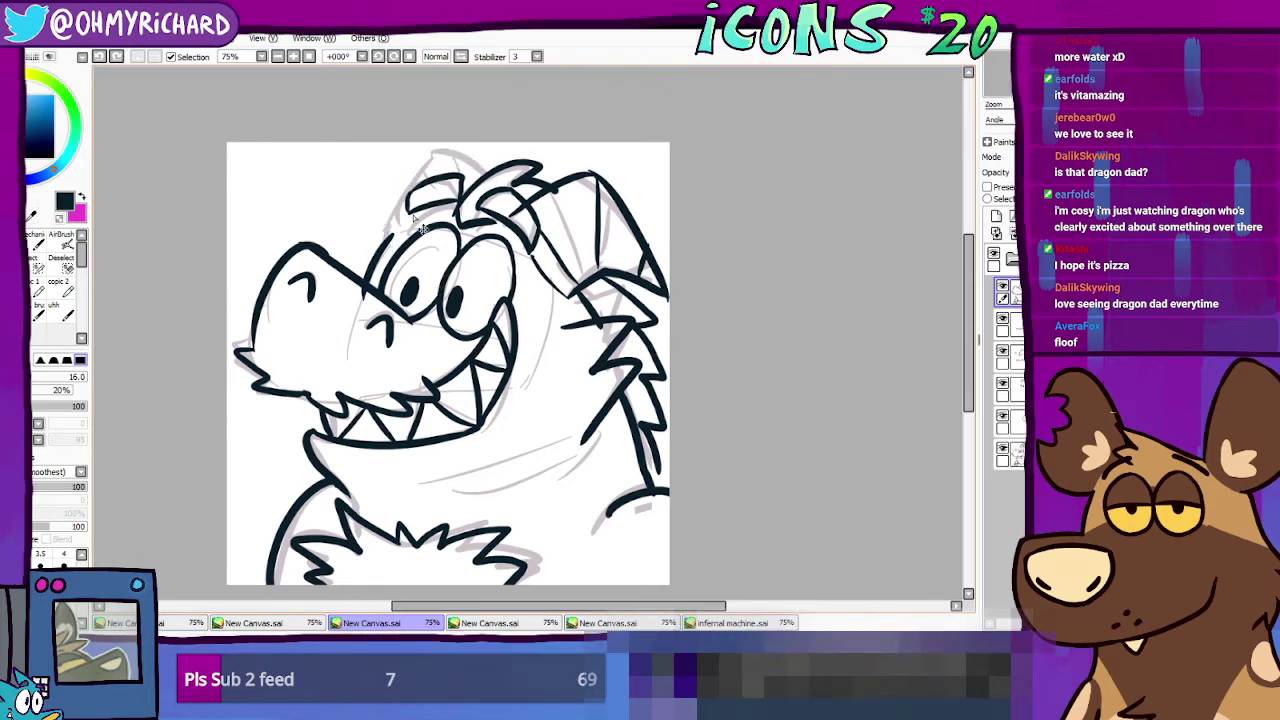
Step: Ink the far horn's rounded outline behind the eyebrow and hair tuft, and add the ridge lines across it
mouse_move(450, 148)
left_mouse_down()
mouse_move(385, 238)
mouse_move(465, 200)
left_mouse_up()
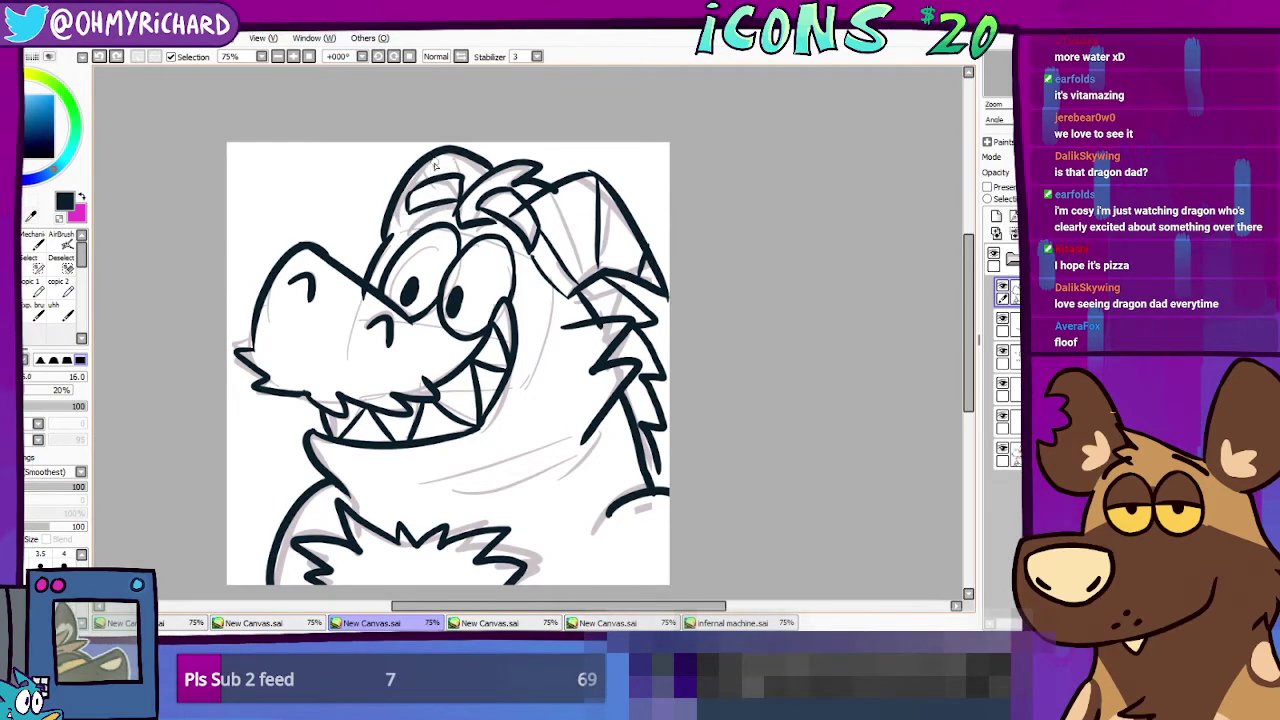
left_click_drag(462, 157, 474, 200)
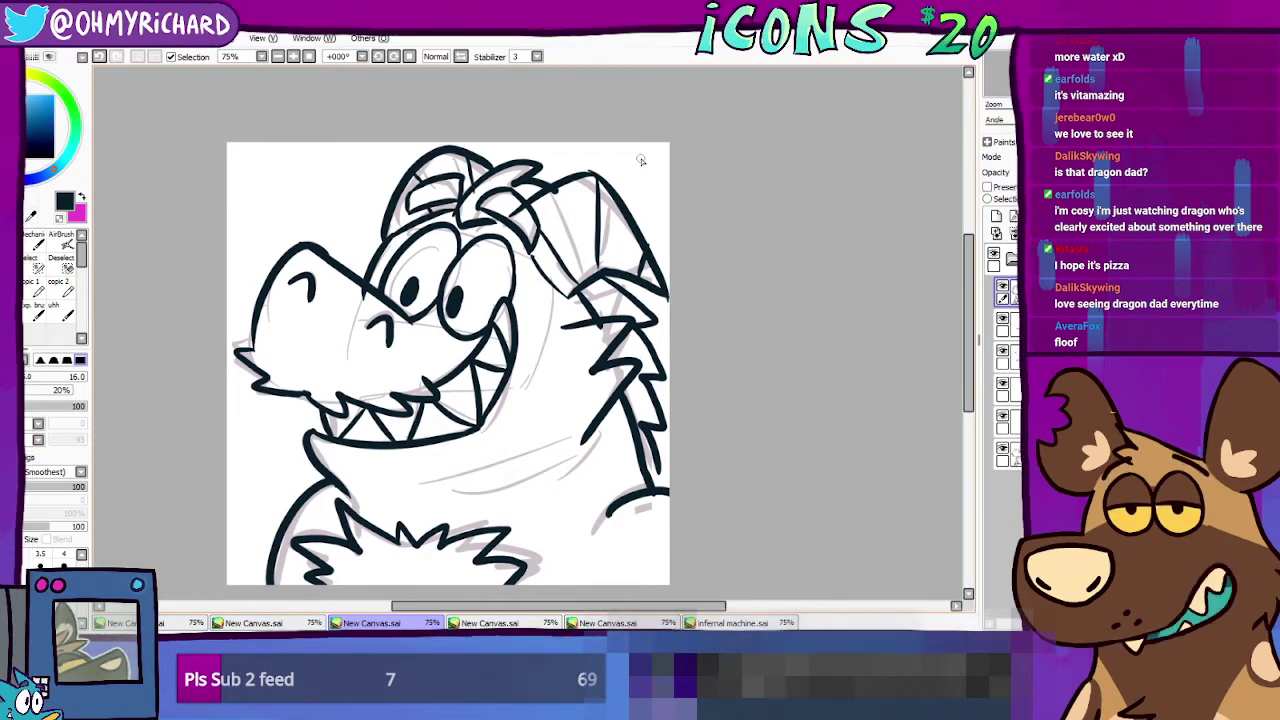
Step: Bring up the finished dragon and wild dog picture as a colour reference and sample the dragon's dark purple body colour
mouse_move(931, 220)
left_mouse_down()
mouse_move(917, 151)
mouse_move(895, 142)
left_mouse_up()
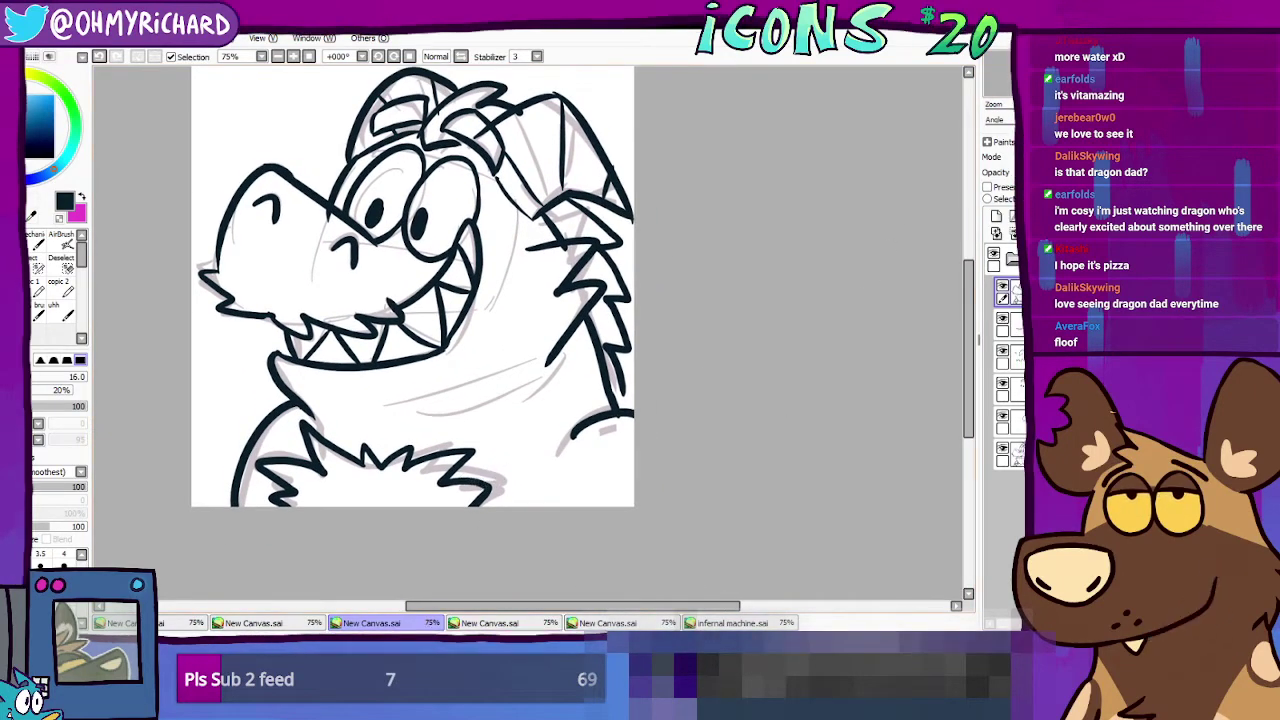
left_click_drag(412, 286, 448, 329)
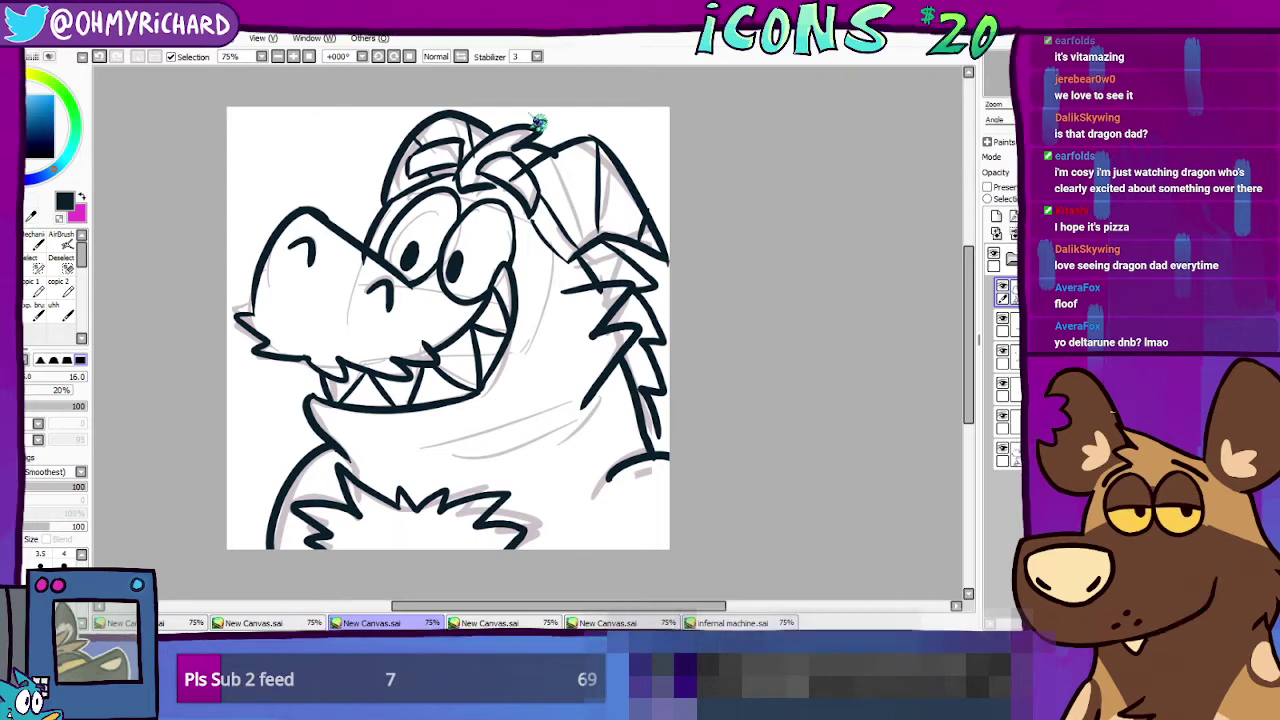
scroll(490, 276, "up", 2)
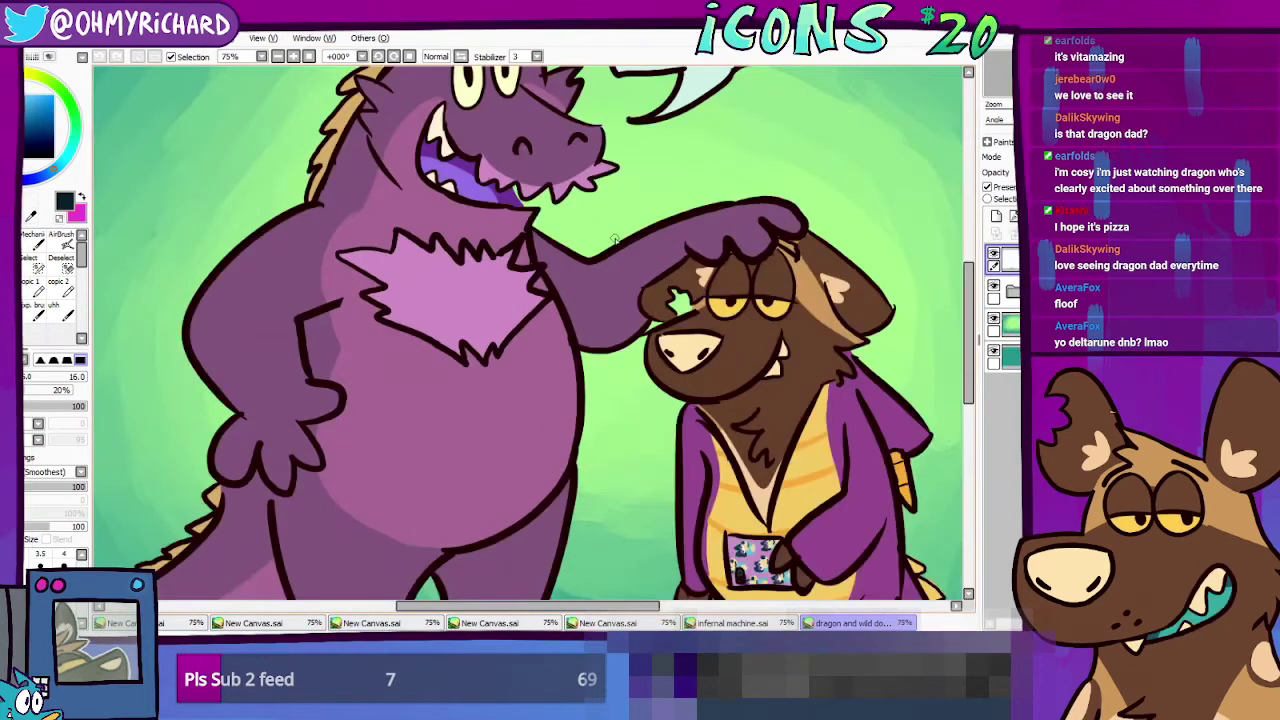
left_click_drag(618, 232, 610, 426)
right_click(527, 309)
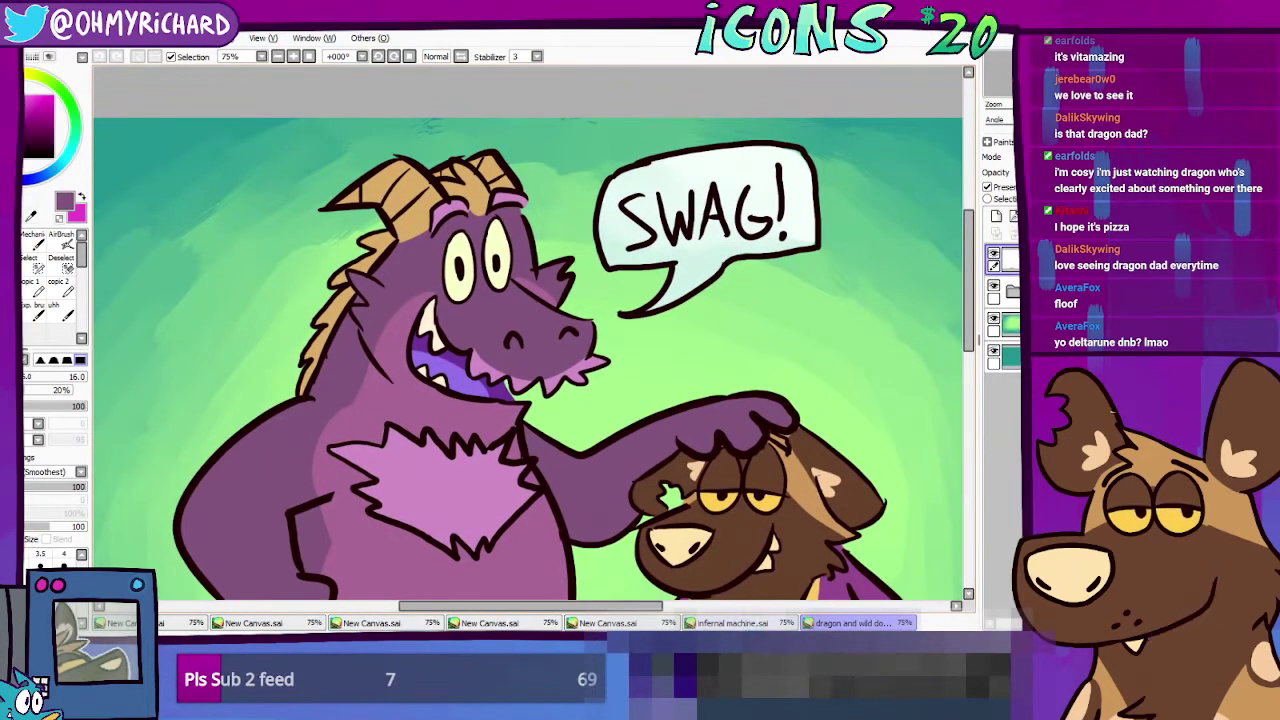
Step: Return to the grinning dragon icon canvas and clear the rough sketch from the lowest layer, keeping the ink lines
left_click(732, 622)
left_click(652, 623)
left_click(540, 623)
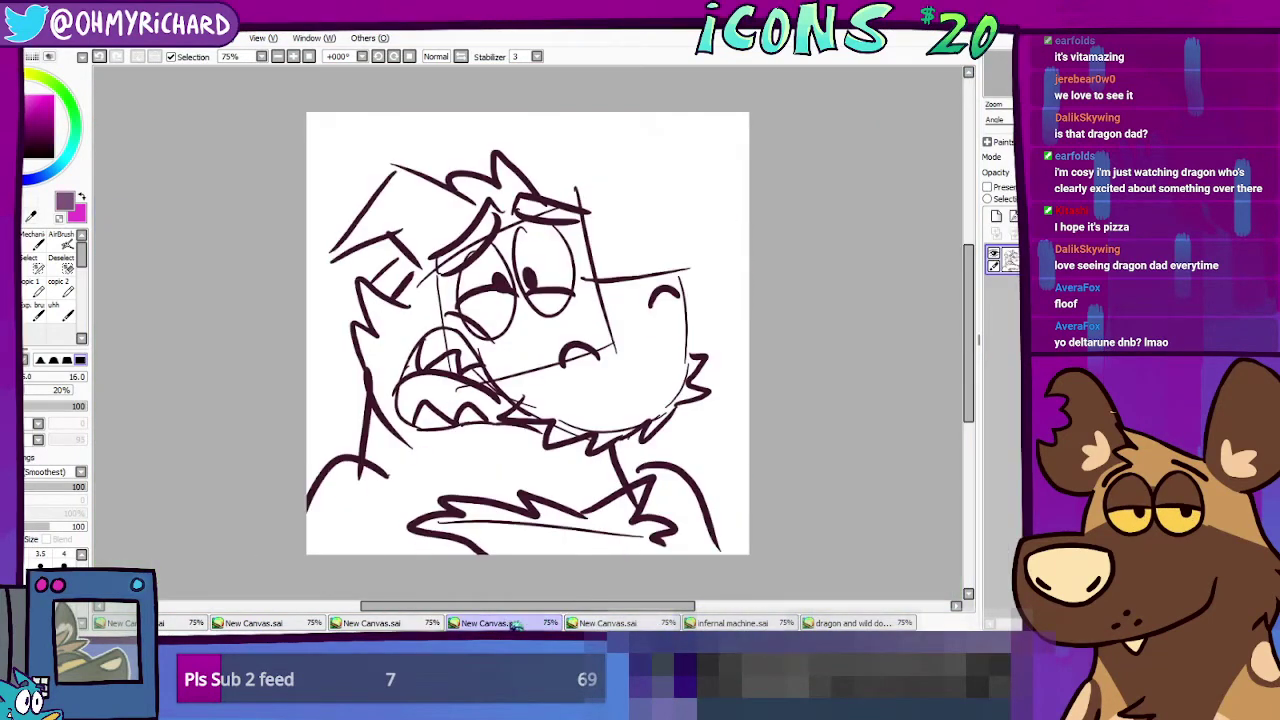
left_click(416, 623)
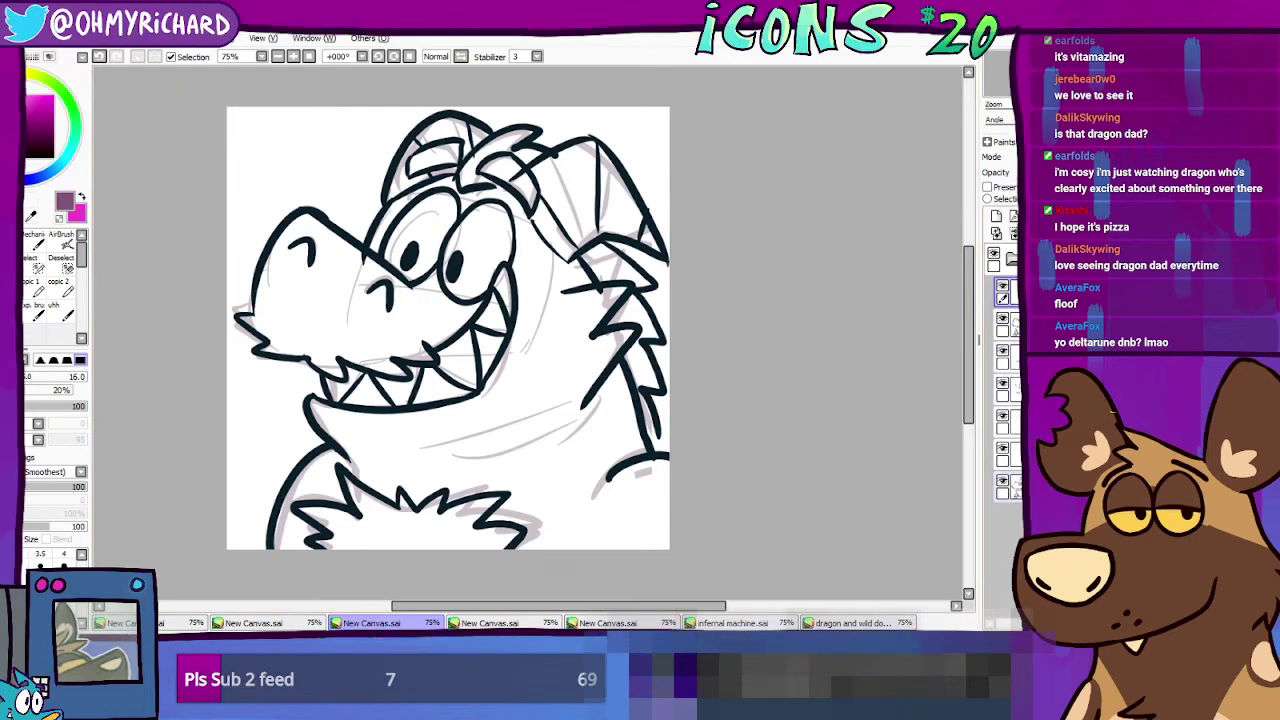
left_click(1008, 487)
key("d")
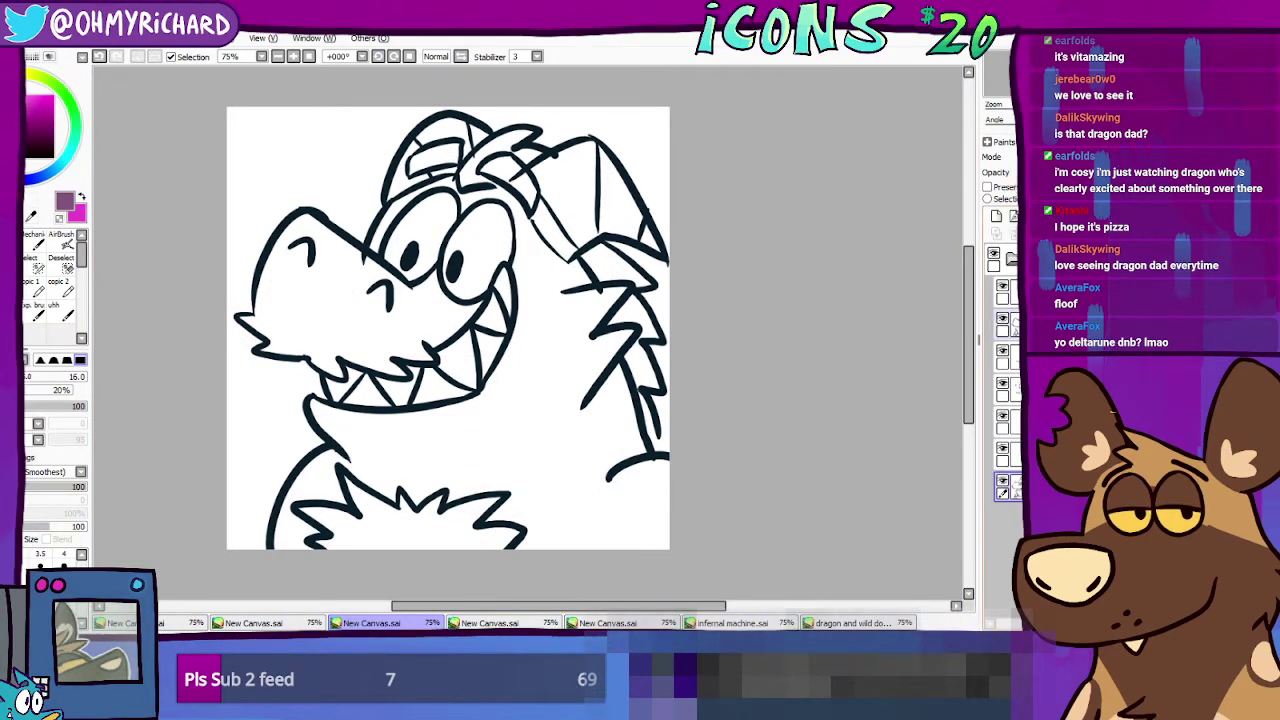
Step: On the layer above the cleared sketch, paint flat purple with a size 40 brush over both shoulders and along the canvas's lower edge
left_click(1008, 455)
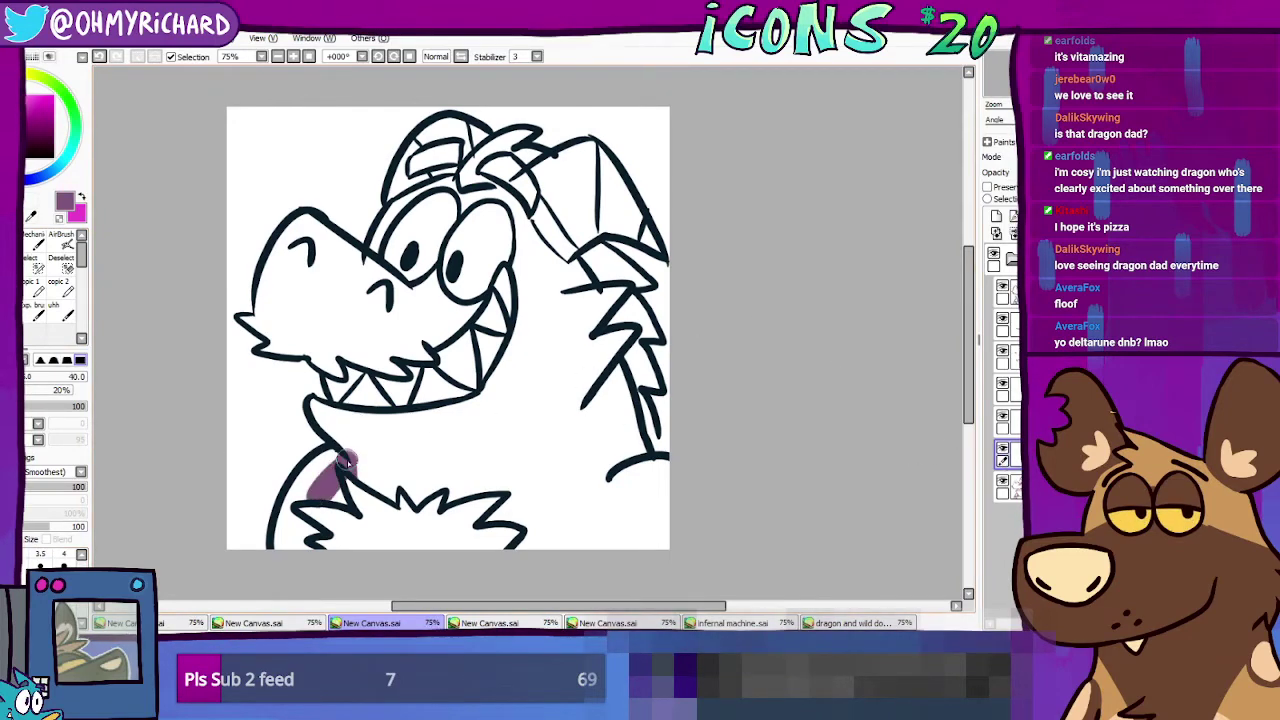
left_click_drag(345, 460, 303, 490)
mouse_move(285, 533)
left_mouse_down()
mouse_move(286, 545)
mouse_move(376, 533)
mouse_move(450, 556)
mouse_move(408, 552)
left_mouse_up()
mouse_move(559, 552)
left_mouse_down()
mouse_move(635, 548)
mouse_move(668, 528)
mouse_move(664, 464)
mouse_move(620, 487)
left_mouse_up()
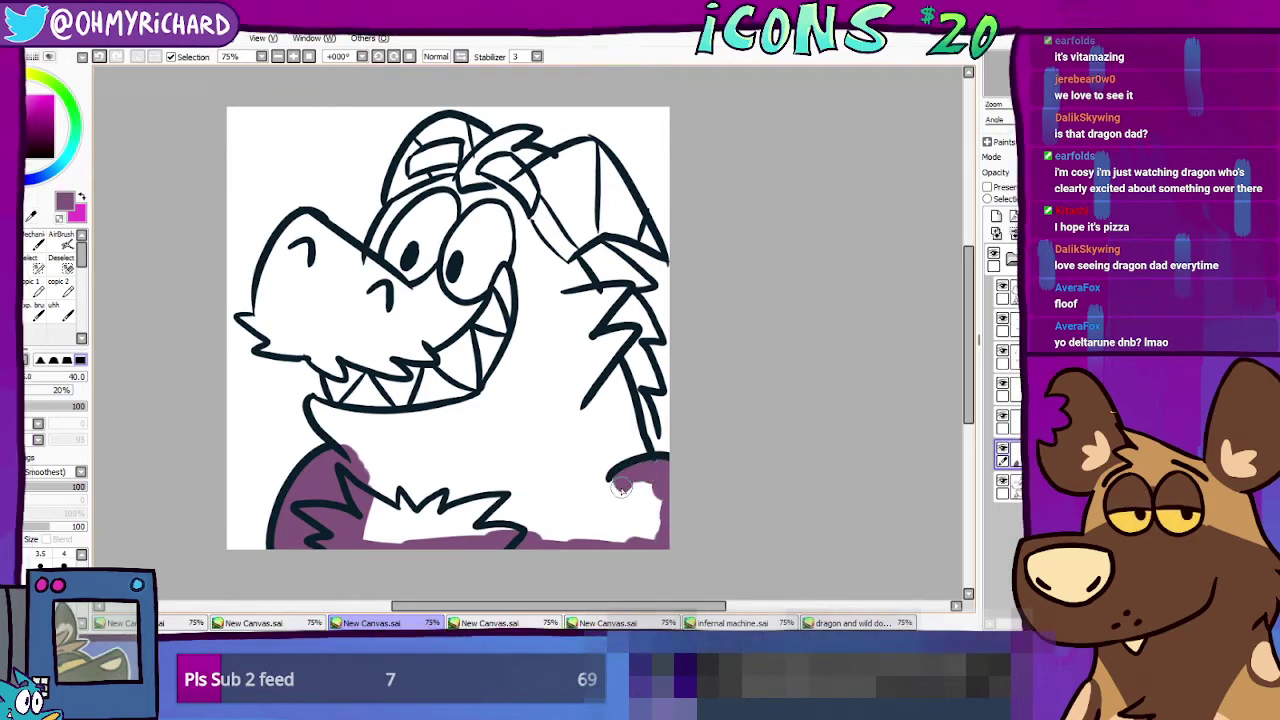
Step: Paint flat purple up the back of the neck, covering the spikes from the far shoulder to the large horn's base
mouse_move(610, 435)
left_mouse_down()
mouse_move(628, 462)
mouse_move(625, 432)
left_mouse_up()
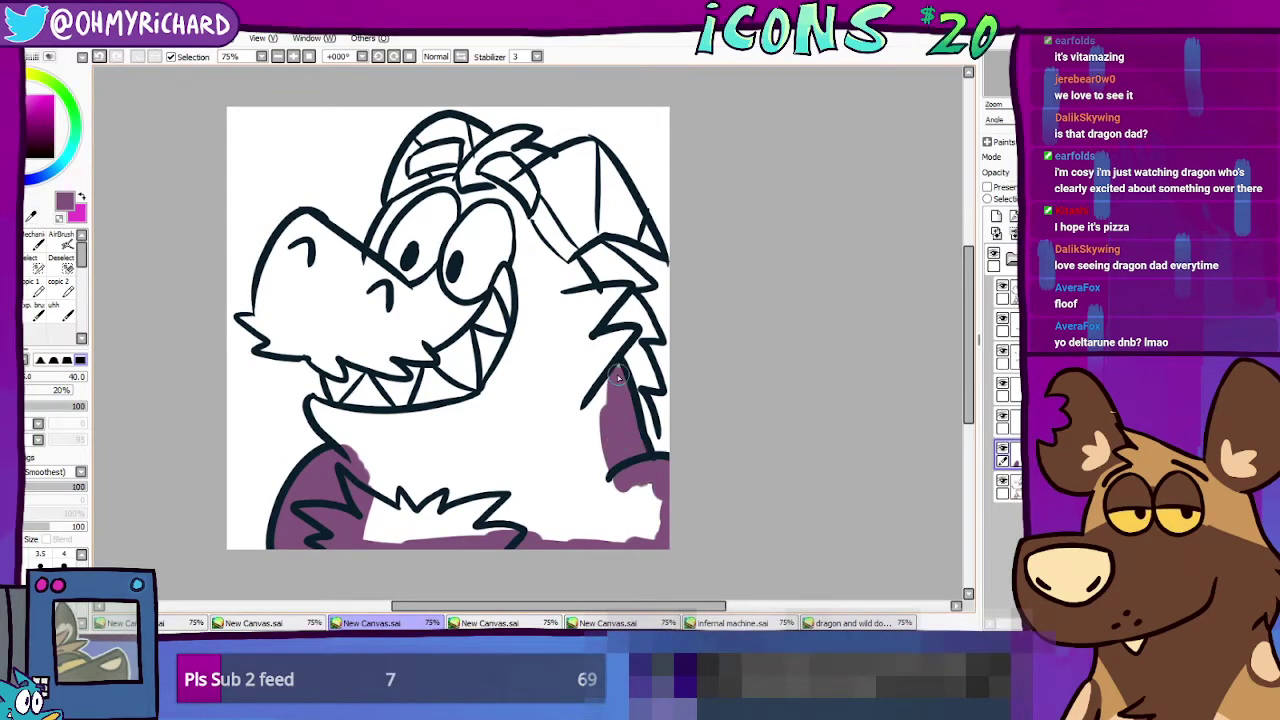
mouse_move(618, 378)
left_mouse_down()
mouse_move(600, 420)
mouse_move(612, 336)
left_mouse_up()
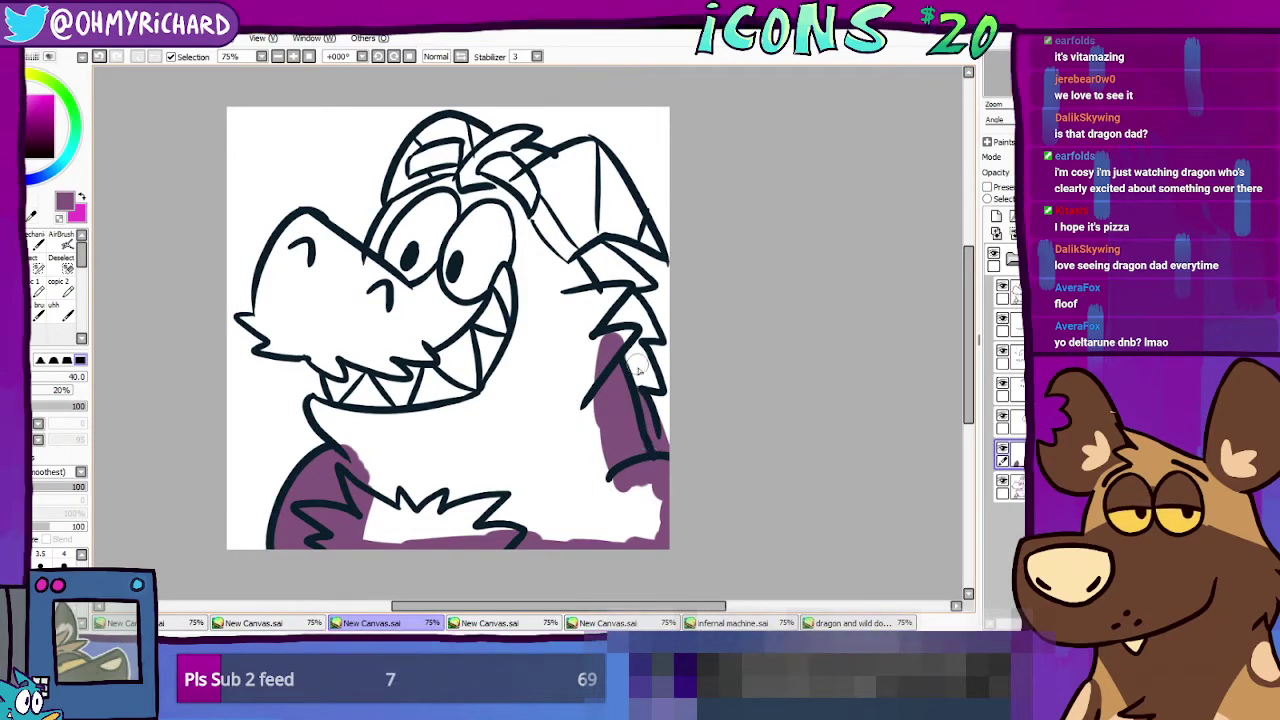
left_click_drag(637, 366, 641, 378)
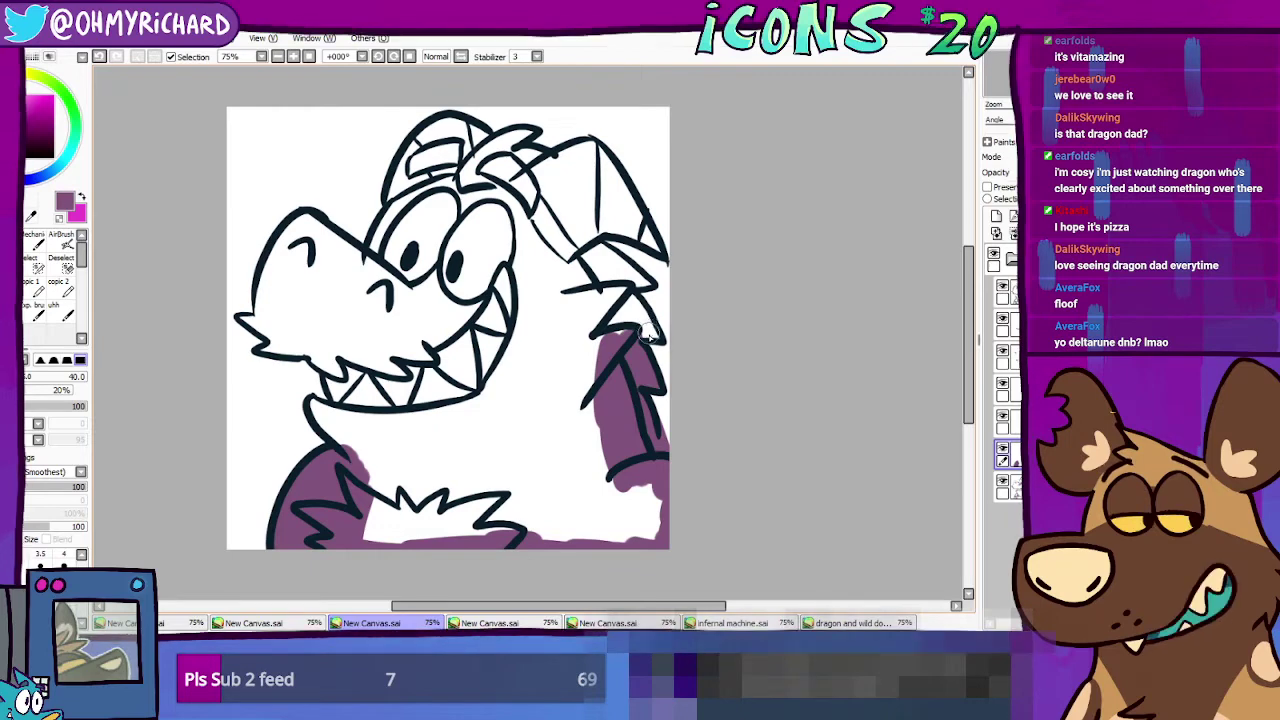
left_click_drag(647, 328, 636, 340)
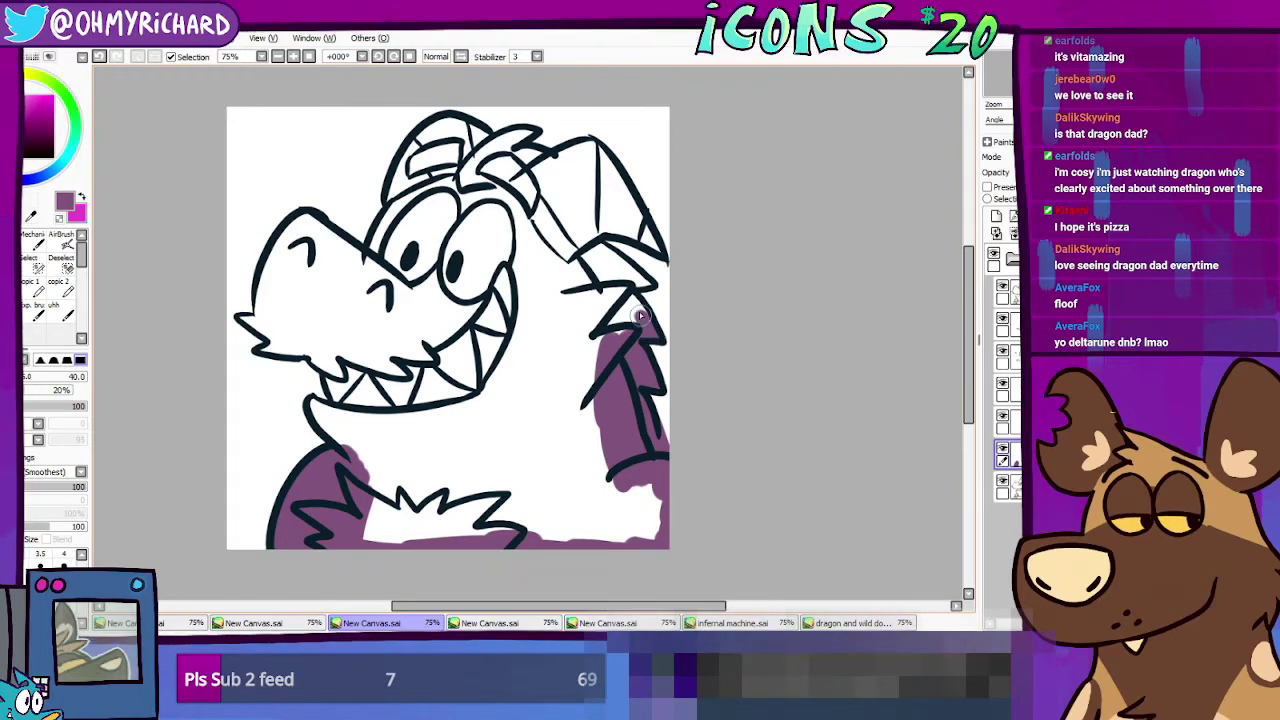
left_click_drag(627, 320, 598, 354)
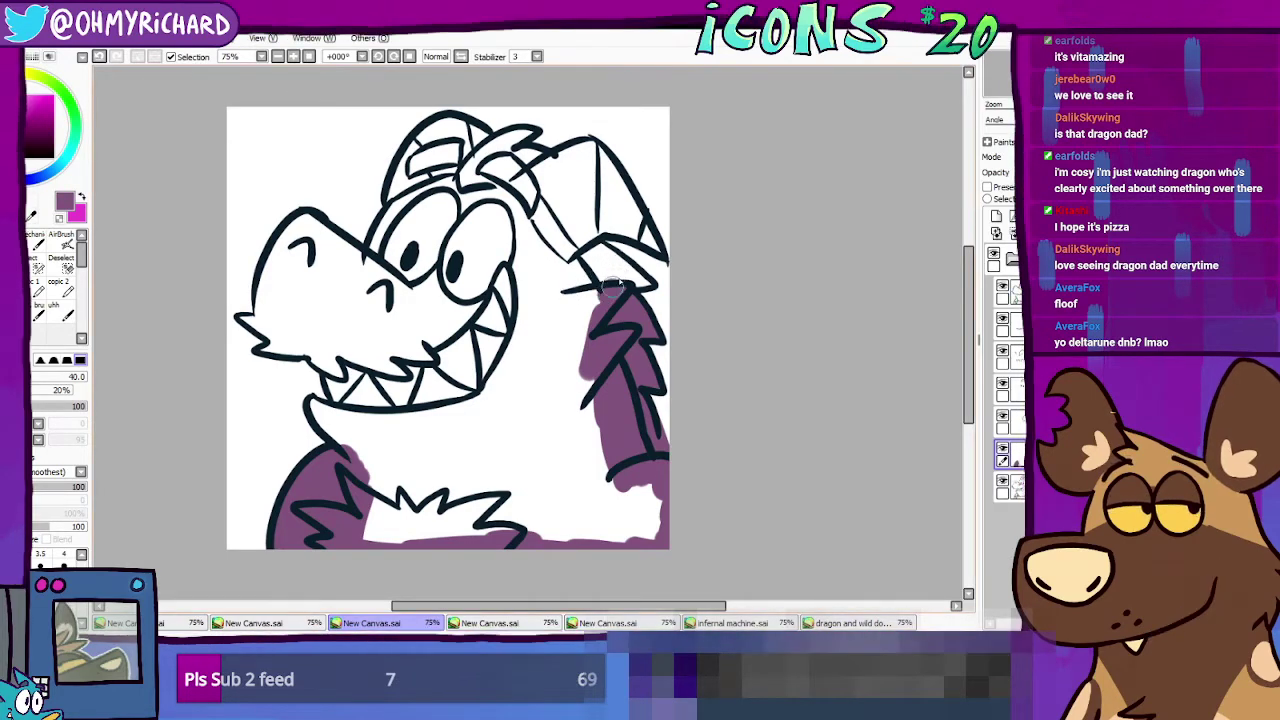
mouse_move(618, 280)
left_mouse_down()
mouse_move(606, 293)
mouse_move(640, 284)
left_mouse_up()
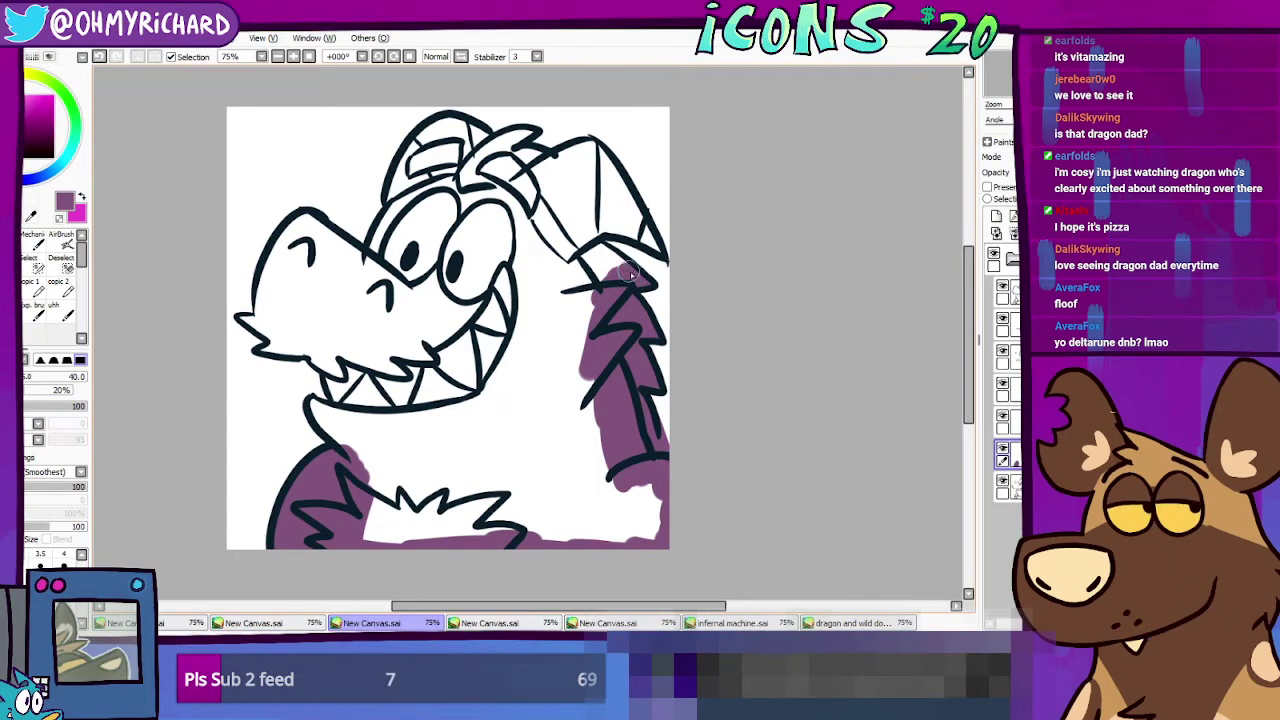
Step: Paint flat purple over both horns, the hair tuft and the brow, running down around the eyes
mouse_move(606, 255)
left_mouse_down()
mouse_move(572, 252)
mouse_move(600, 222)
mouse_move(585, 225)
mouse_move(610, 218)
mouse_move(652, 244)
mouse_move(617, 228)
mouse_move(598, 152)
mouse_move(601, 188)
mouse_move(586, 150)
mouse_move(563, 163)
mouse_move(574, 177)
left_mouse_up()
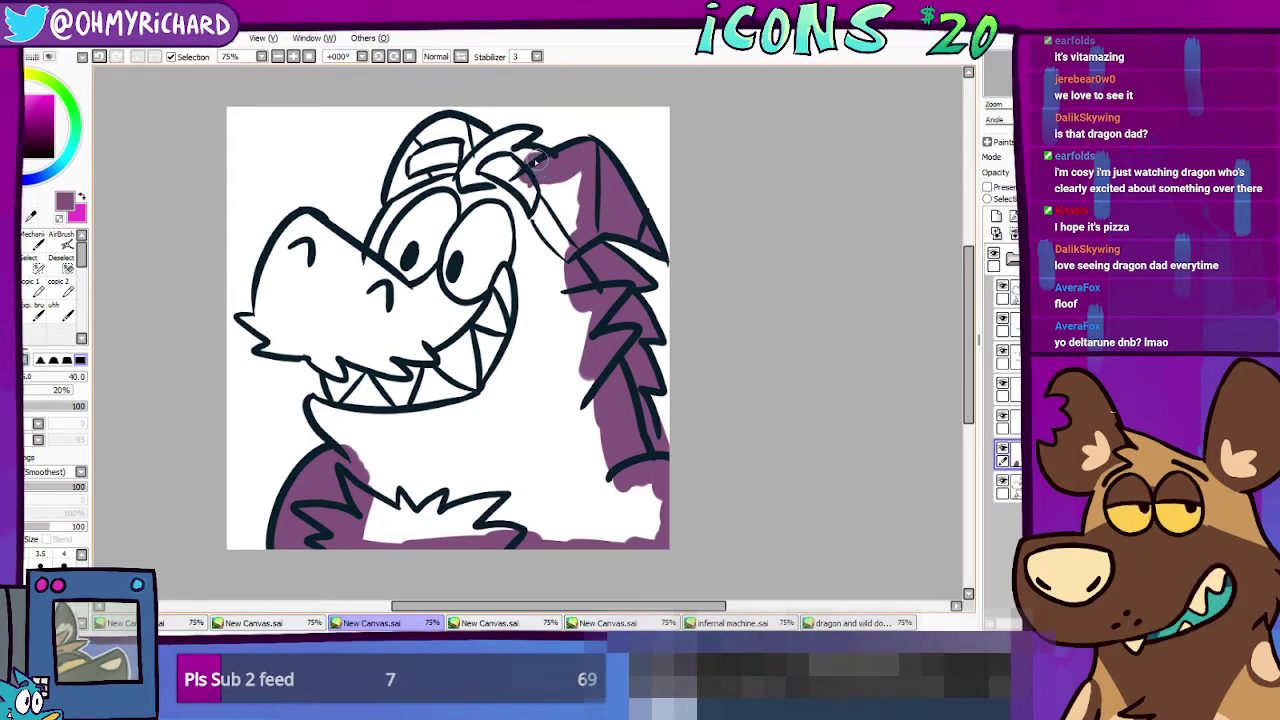
mouse_move(507, 164)
left_mouse_down()
mouse_move(526, 130)
mouse_move(468, 168)
left_mouse_up()
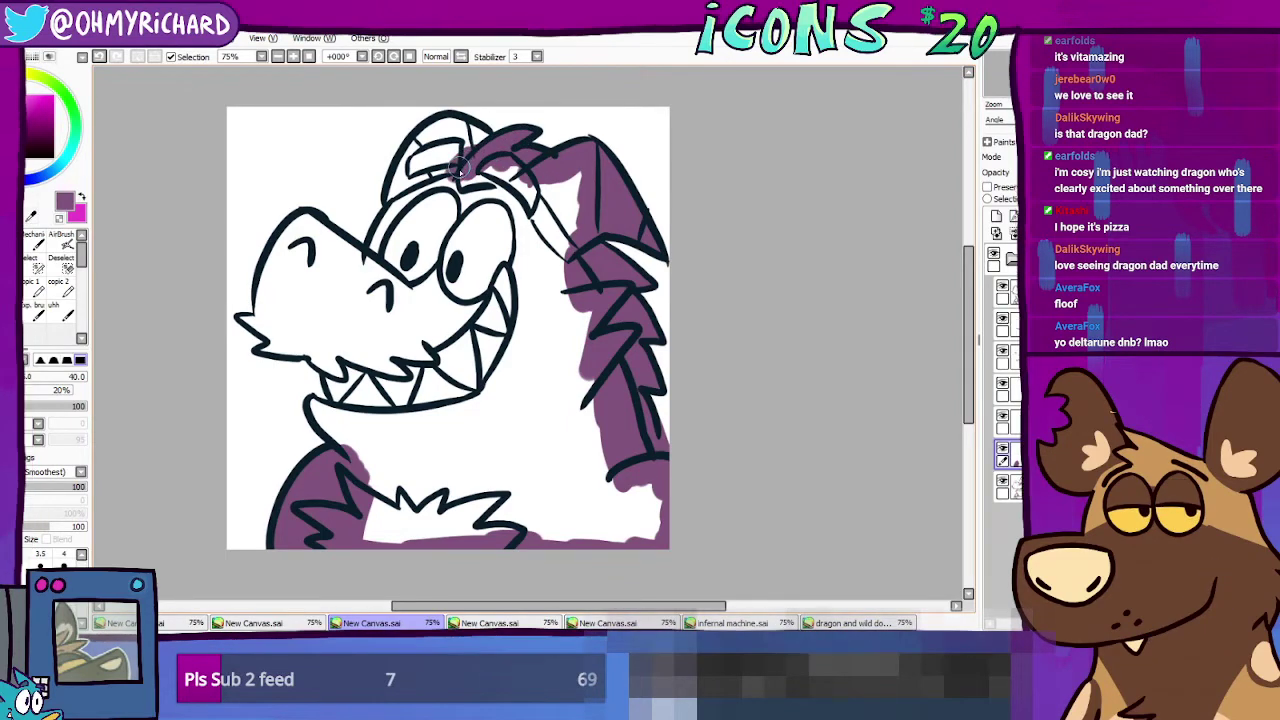
left_click_drag(463, 172, 460, 190)
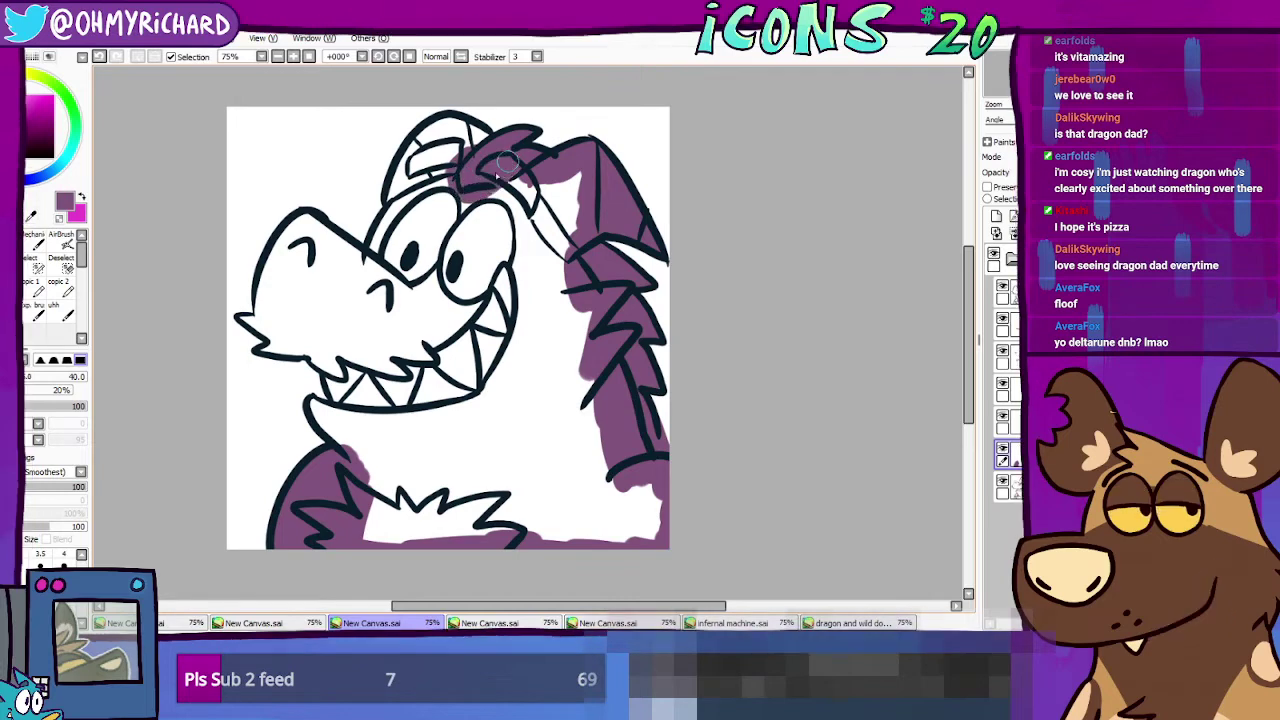
mouse_move(552, 164)
left_mouse_down()
mouse_move(512, 225)
mouse_move(529, 240)
mouse_move(555, 200)
mouse_move(567, 278)
left_mouse_up()
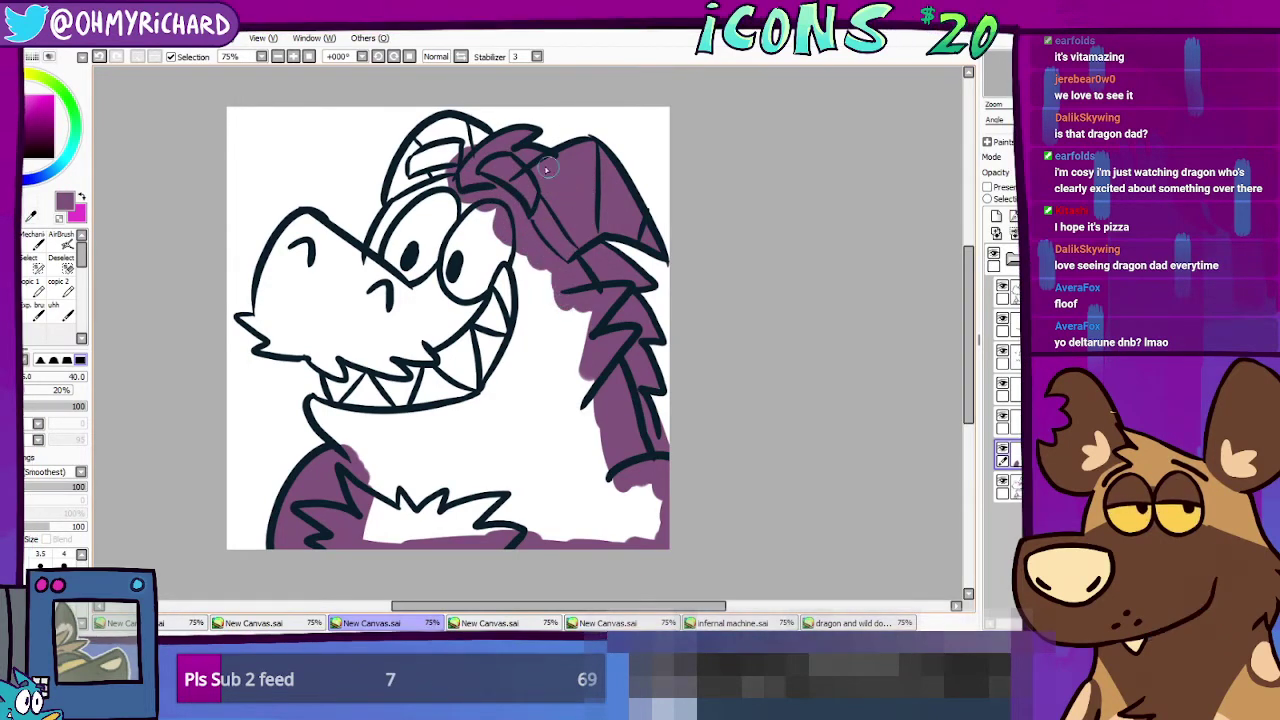
mouse_move(468, 136)
left_mouse_down()
mouse_move(446, 130)
mouse_move(434, 152)
mouse_move(452, 132)
mouse_move(430, 138)
mouse_move(443, 147)
mouse_move(406, 180)
mouse_move(405, 226)
mouse_move(428, 205)
mouse_move(490, 250)
mouse_move(500, 221)
left_mouse_up()
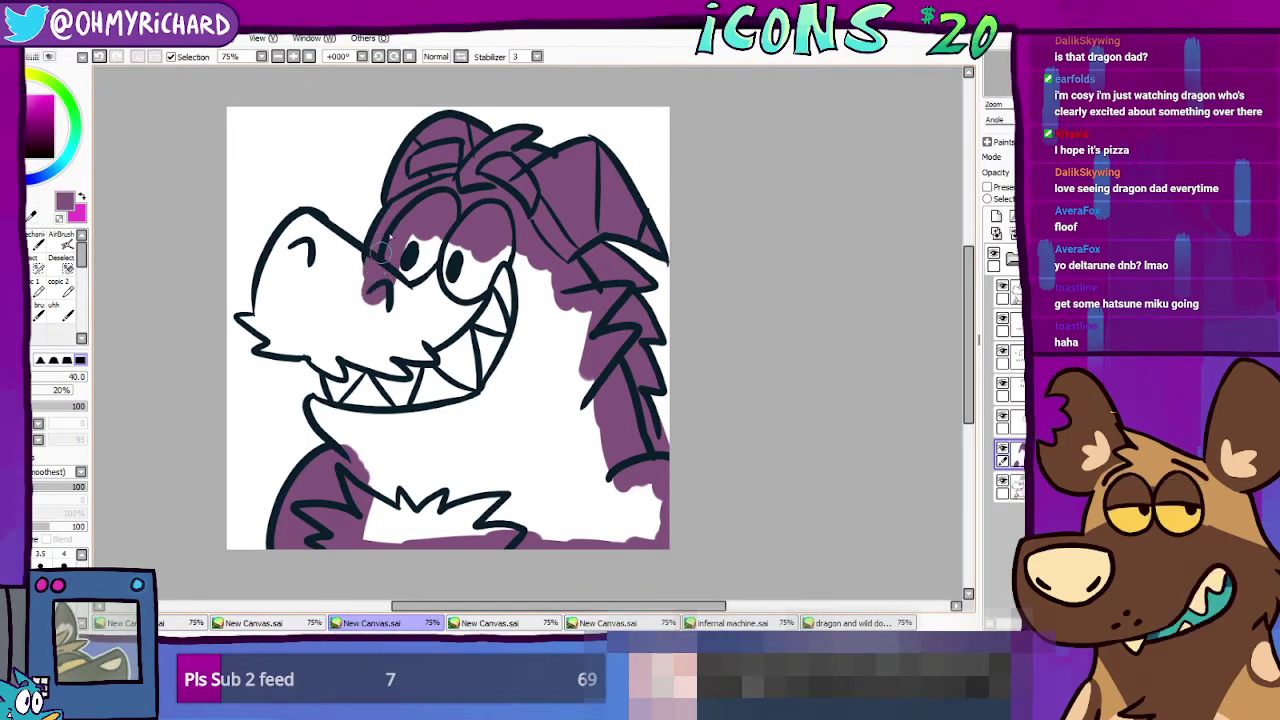
Step: Paint purple just inside the snout and jaw outline, then fill the enclosed head and body area with the same purple
mouse_move(374, 284)
left_mouse_down()
mouse_move(306, 215)
mouse_move(338, 242)
mouse_move(337, 262)
mouse_move(337, 246)
mouse_move(296, 237)
mouse_move(269, 316)
mouse_move(268, 271)
mouse_move(267, 317)
mouse_move(241, 317)
mouse_move(278, 337)
mouse_move(262, 355)
mouse_move(304, 348)
mouse_move(340, 370)
mouse_move(332, 432)
mouse_move(314, 404)
mouse_move(355, 456)
left_mouse_up()
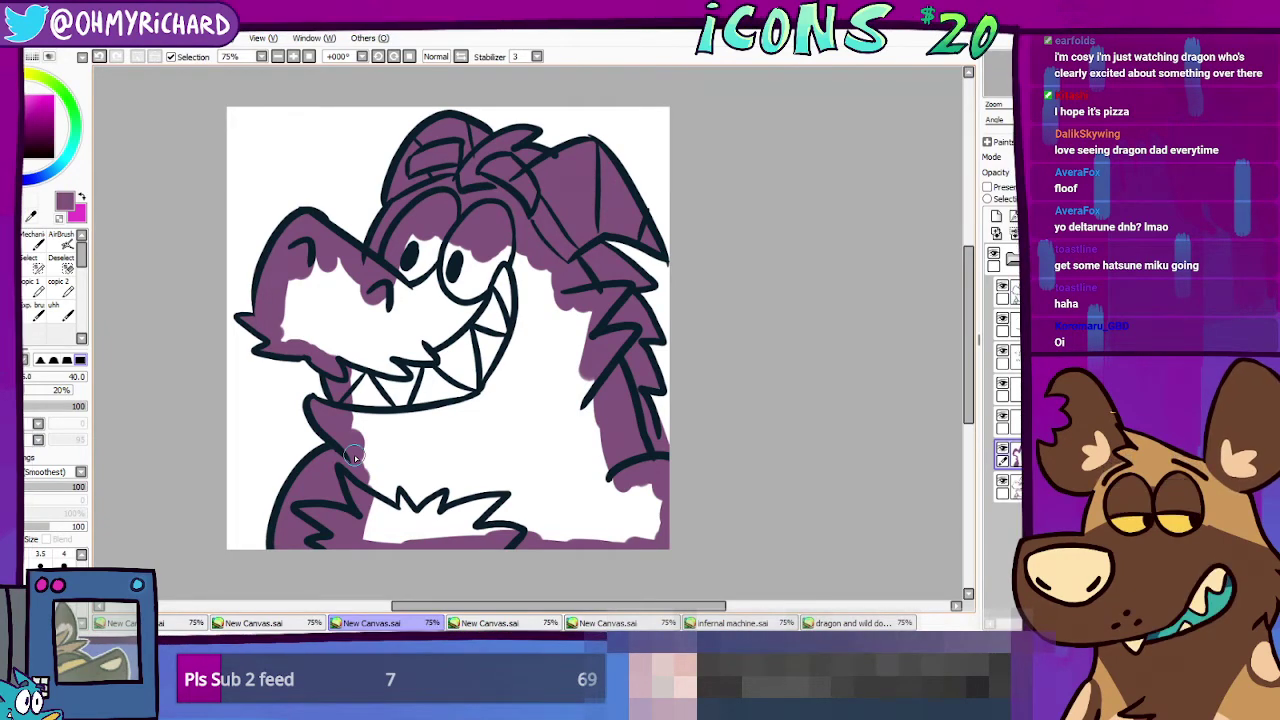
key("w")
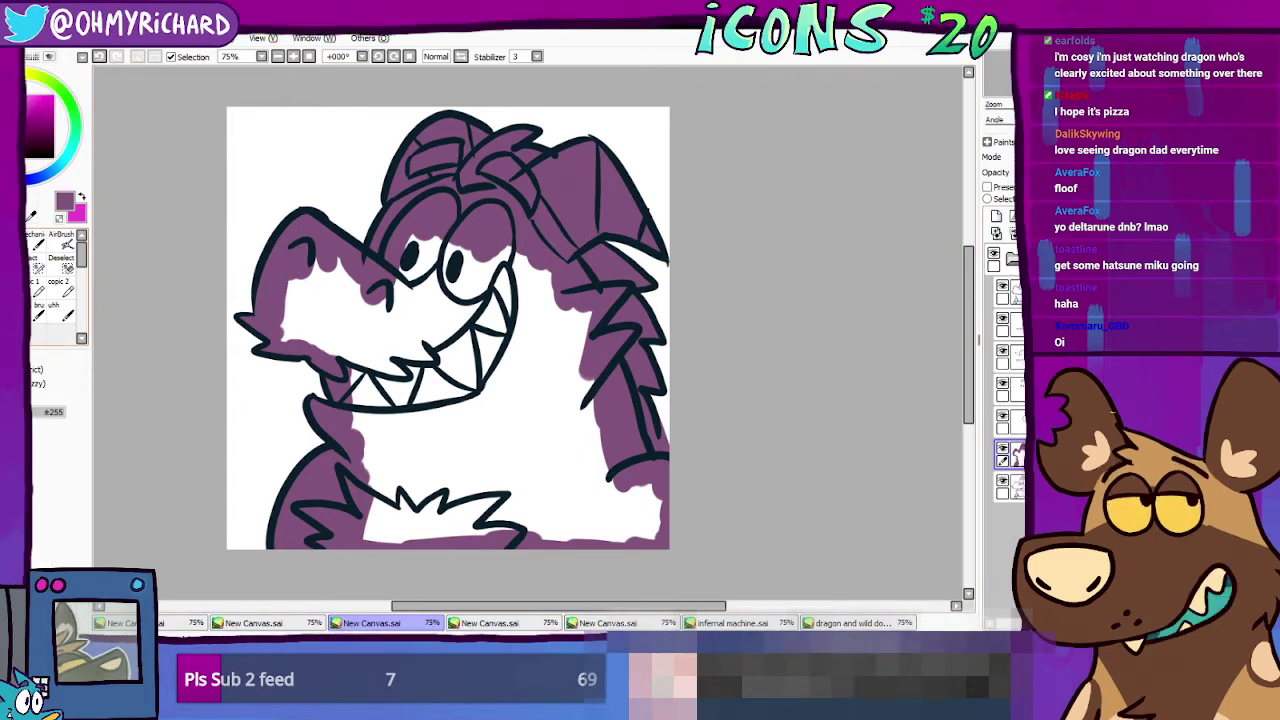
left_click(532, 390)
key("ctrl+f")
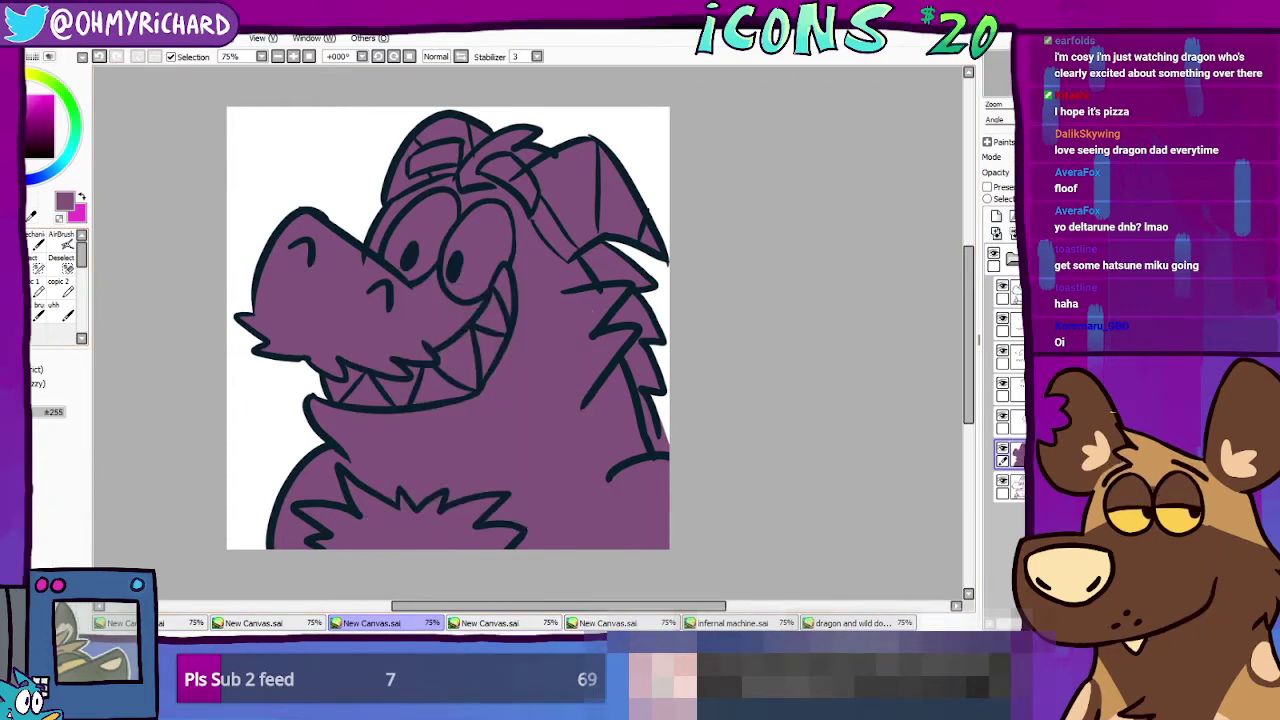
Step: Sample the lighter purple underside colour from the dragon and wild dog picture and return to the grinning dragon icon canvas
key("n")
mouse_move(593, 310)
left_mouse_down()
mouse_move(537, 338)
mouse_move(530, 316)
left_mouse_up()
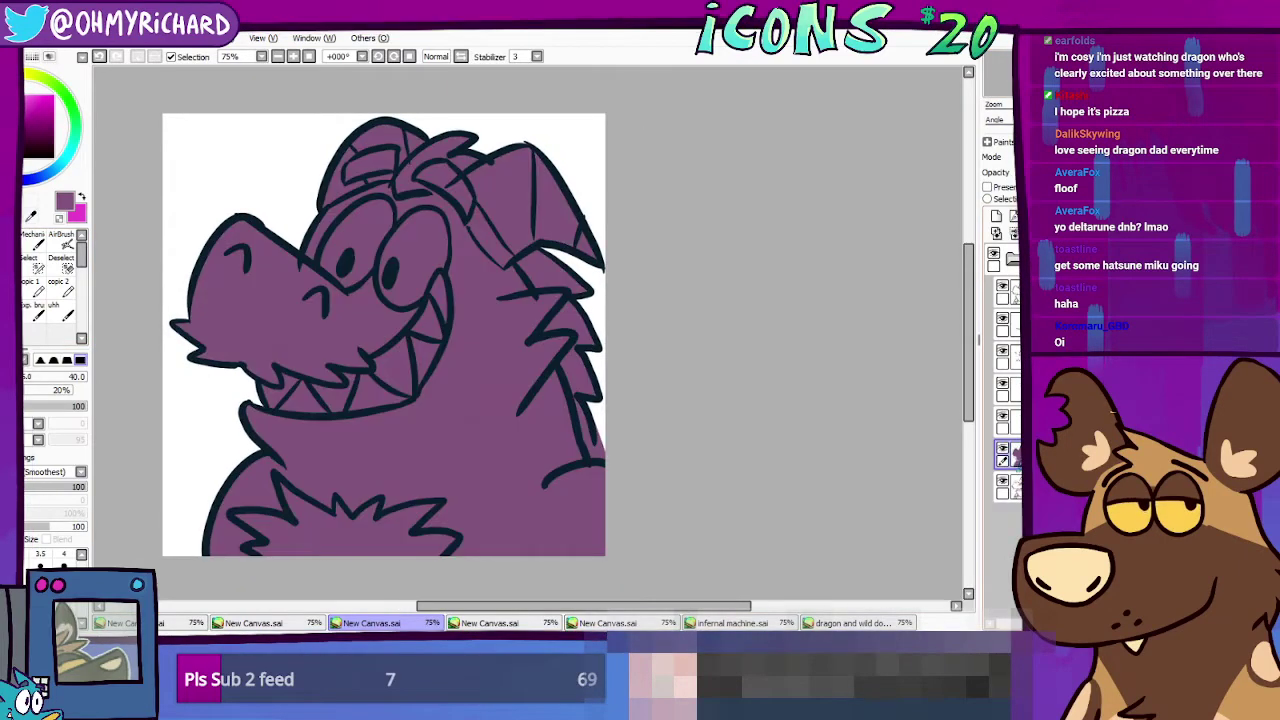
left_click(830, 623)
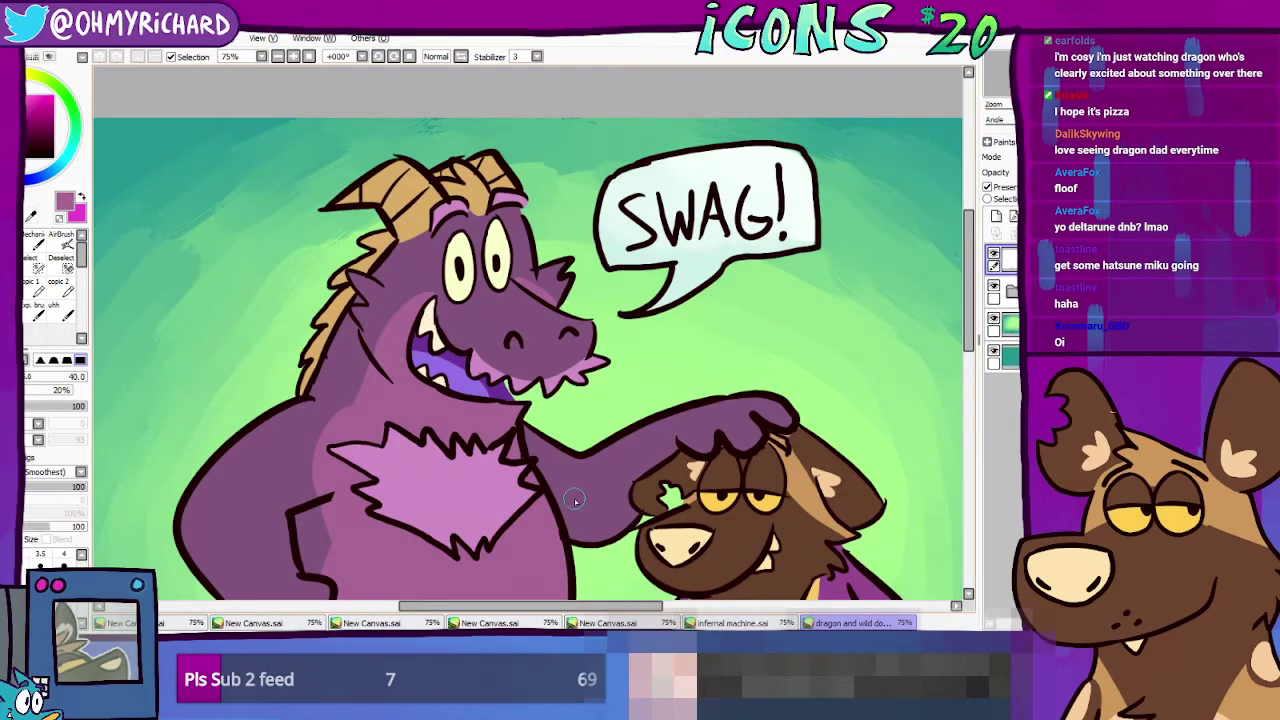
left_click(776, 624)
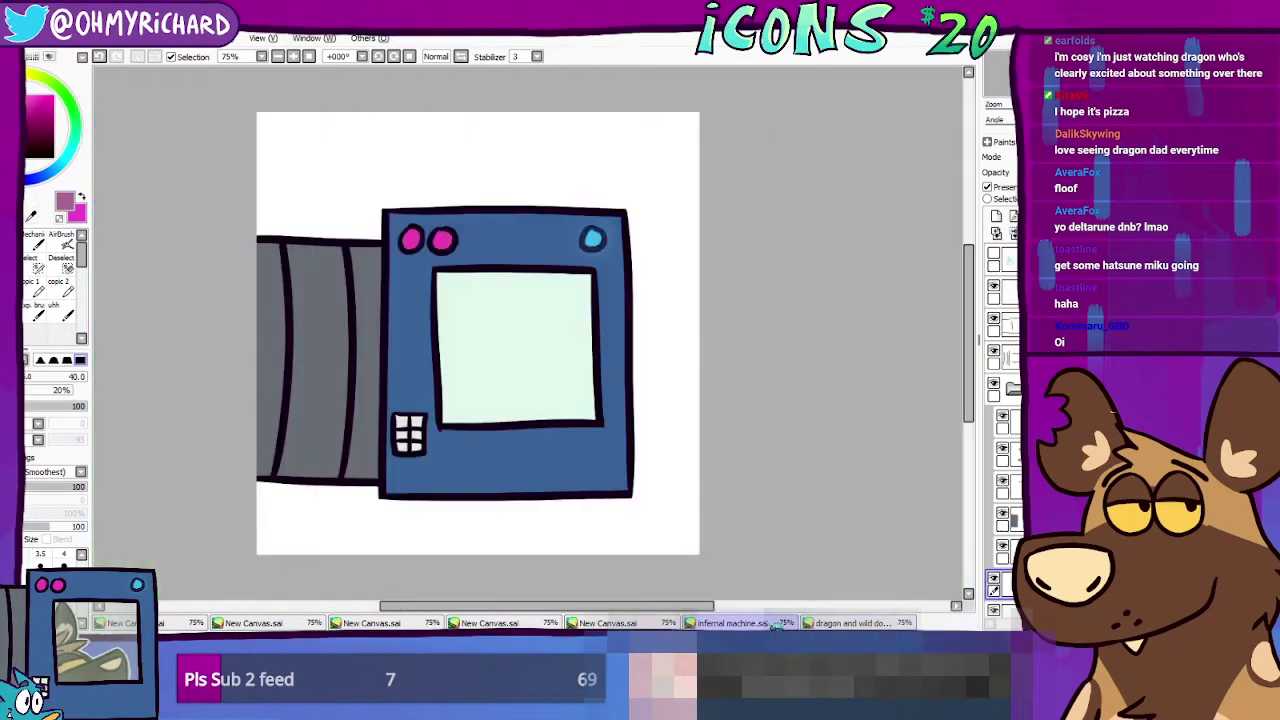
left_click(845, 623)
left_click(607, 623)
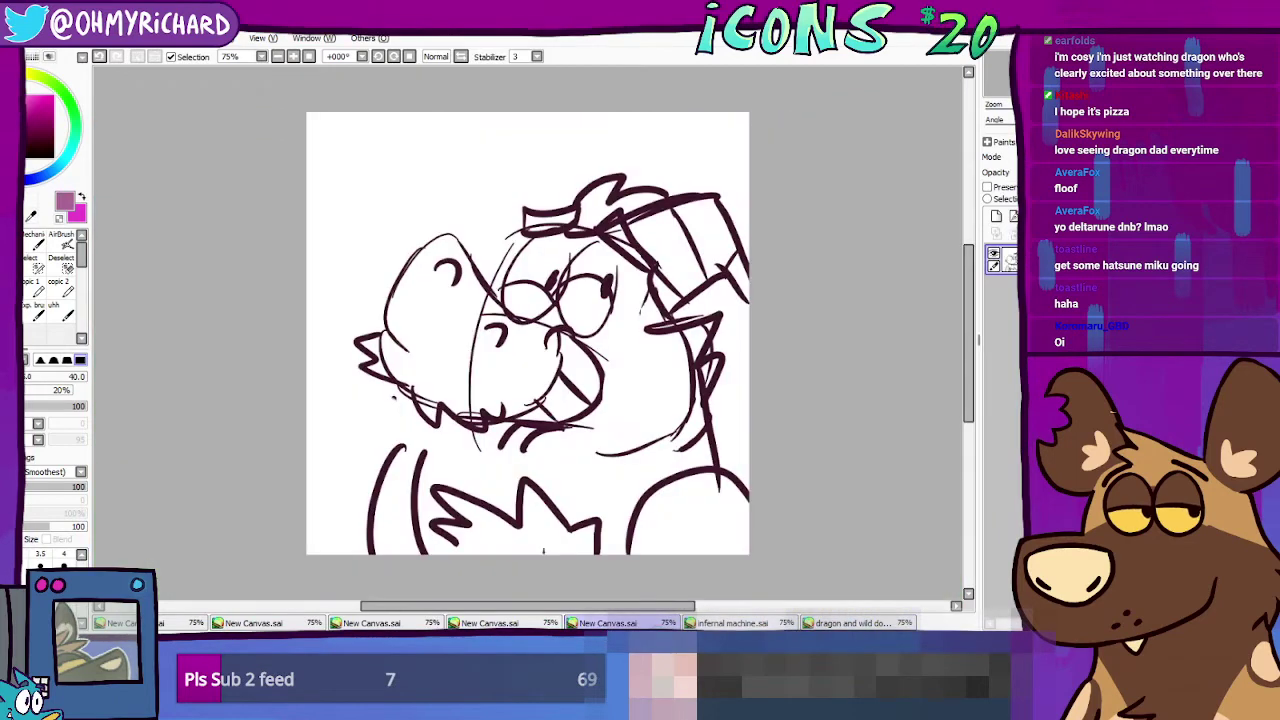
left_click(543, 624)
left_click(425, 623)
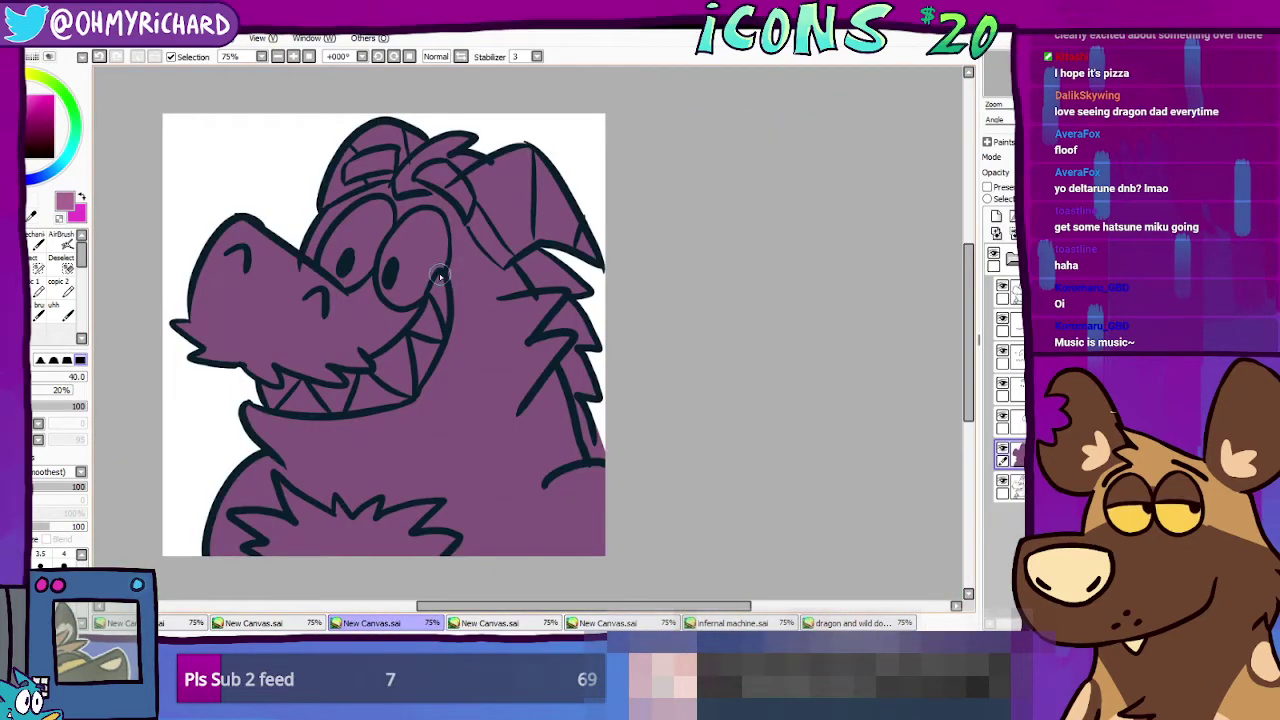
left_click_drag(440, 275, 433, 438)
key("ctrl+z")
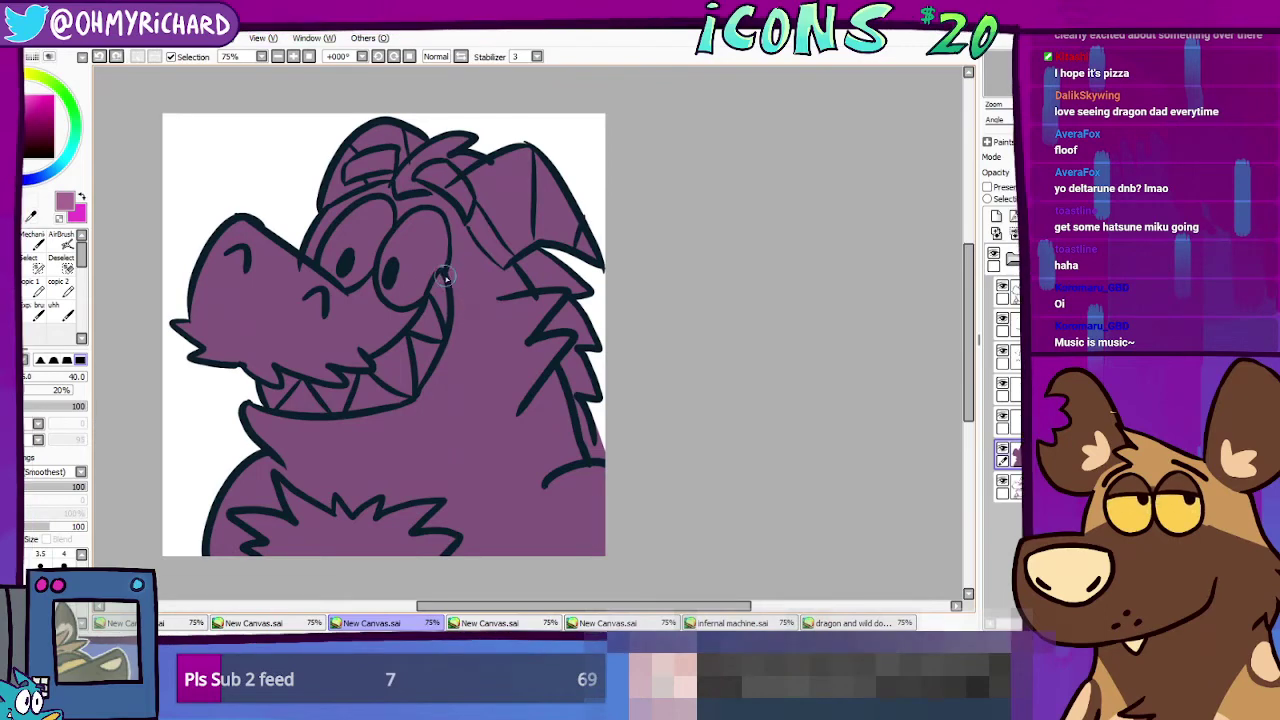
left_click_drag(442, 277, 449, 434)
key("ctrl+z")
Step: Draw the lighter purple underside's curved edge from the mouth corner down the neck to the canvas's lower edge, checking the reference picture
left_click_drag(496, 377, 460, 458)
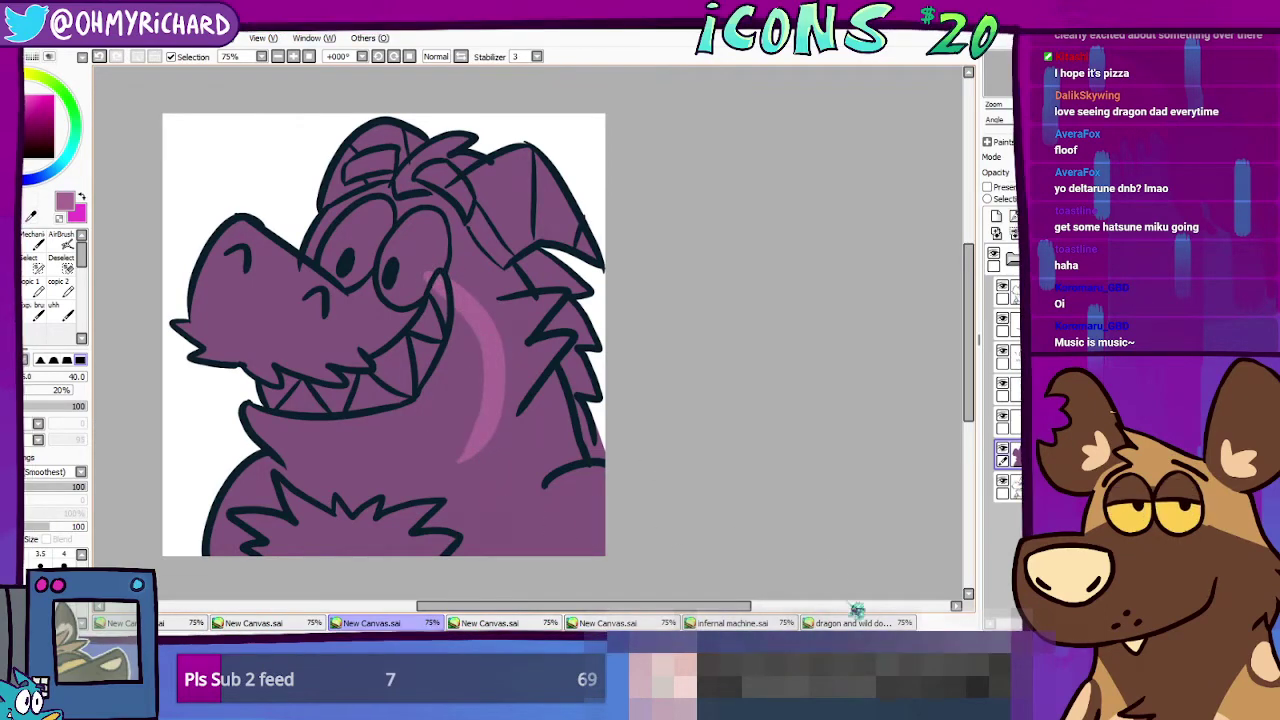
left_click(852, 623)
left_click(854, 623)
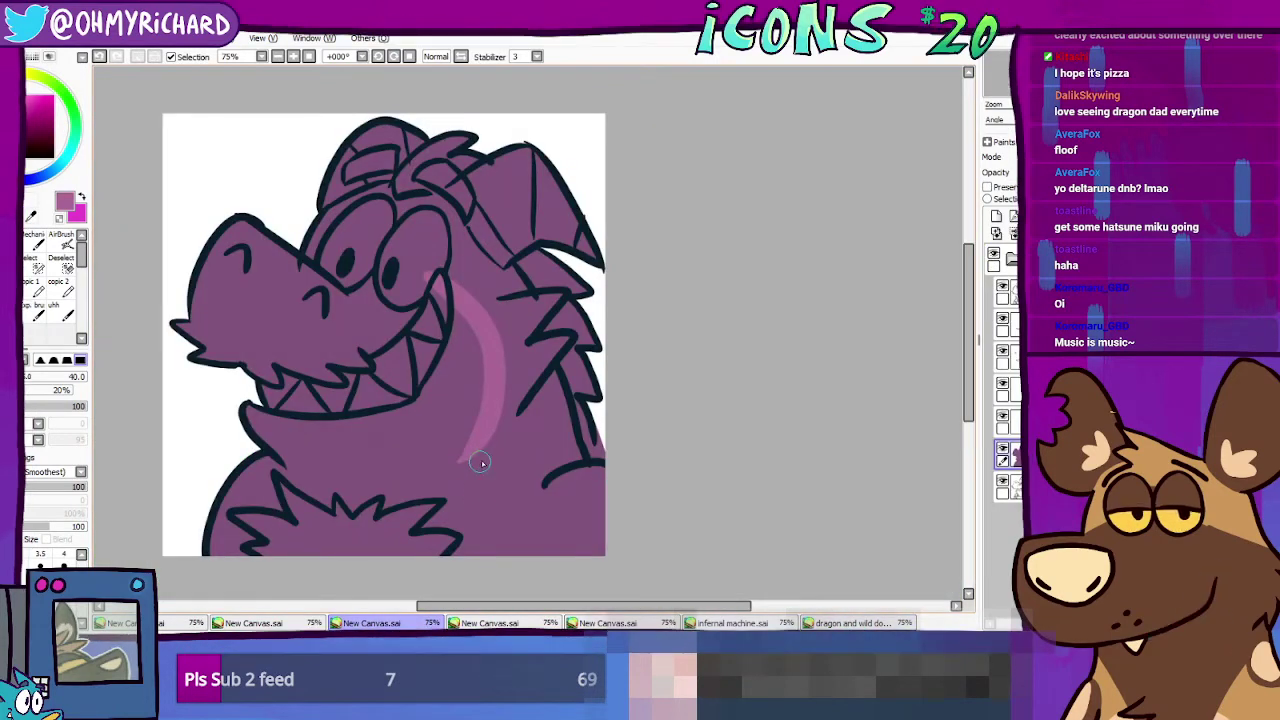
left_click_drag(466, 456, 548, 552)
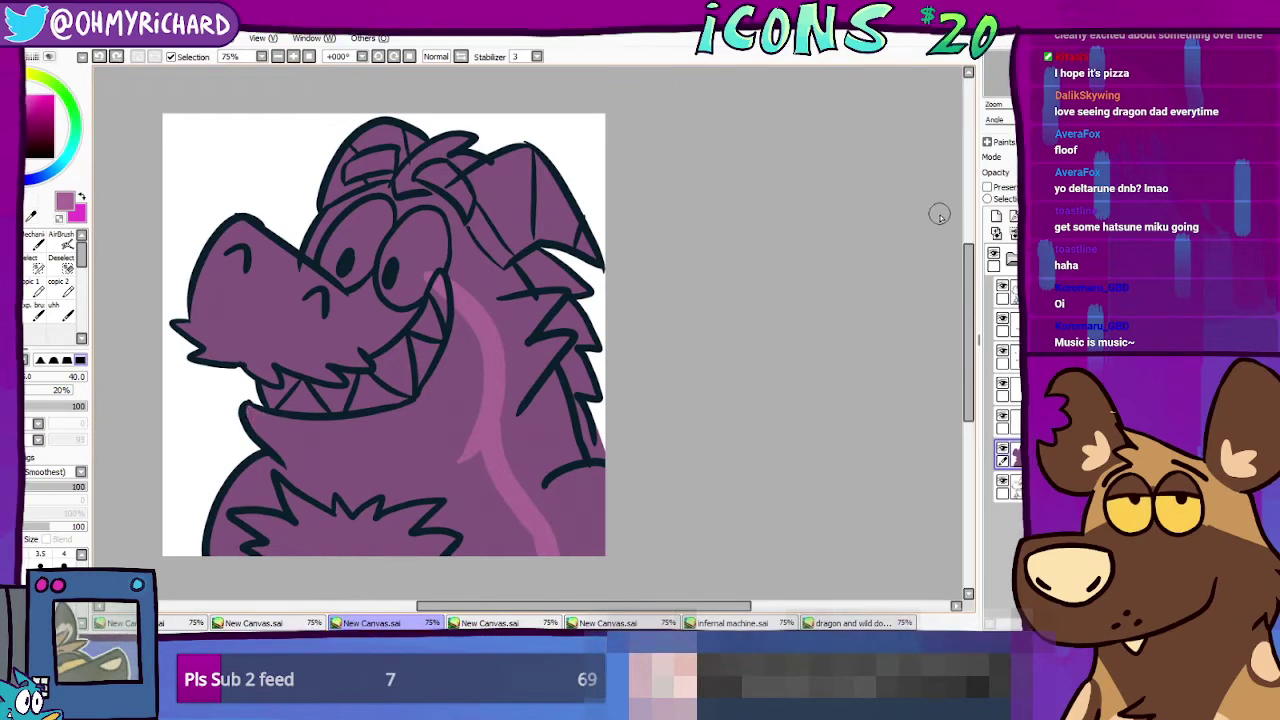
Step: With the layer's opacity preserved, paint lighter purple along the jaw and around the chest tuft, then fill the enclosed throat and chest
left_click(987, 188)
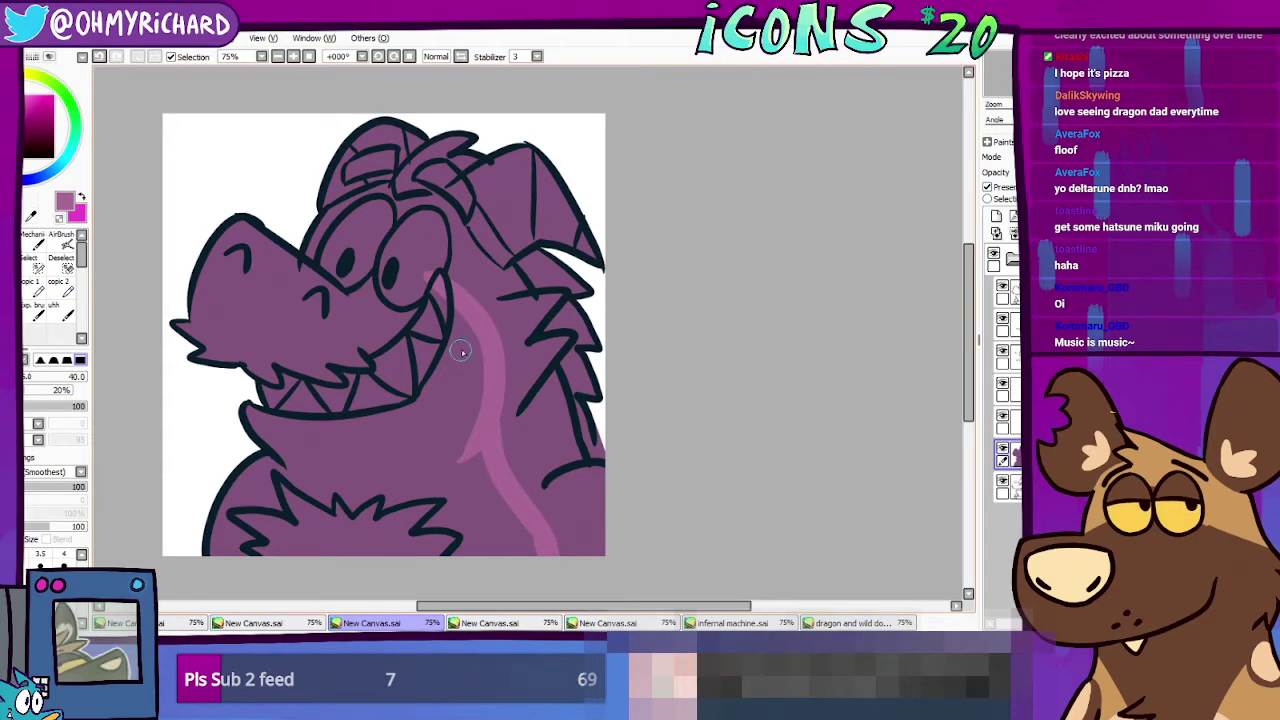
mouse_move(449, 298)
left_mouse_down()
mouse_move(456, 345)
mouse_move(425, 410)
left_mouse_up()
left_click_drag(443, 357, 400, 414)
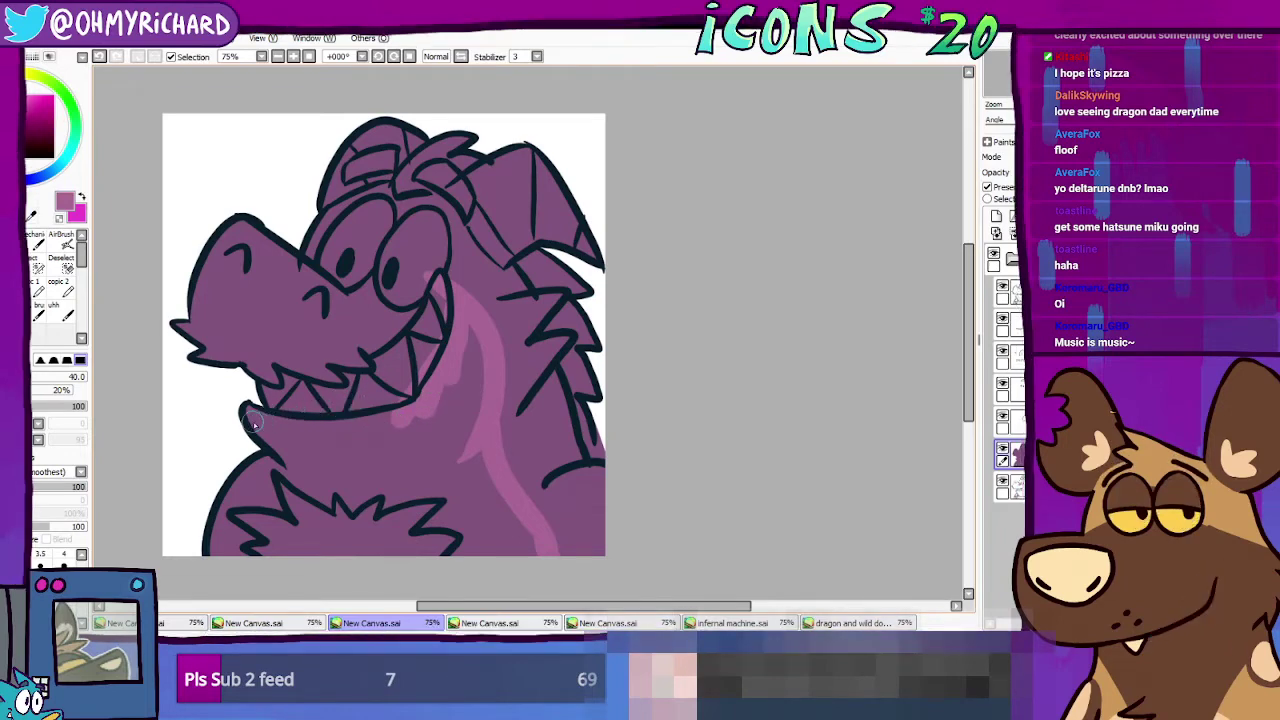
mouse_move(255, 418)
left_mouse_down()
mouse_move(394, 403)
mouse_move(295, 433)
mouse_move(266, 434)
mouse_move(256, 419)
mouse_move(307, 459)
left_mouse_up()
mouse_move(358, 538)
left_mouse_down()
mouse_move(387, 530)
mouse_move(417, 507)
mouse_move(455, 542)
mouse_move(430, 515)
left_mouse_up()
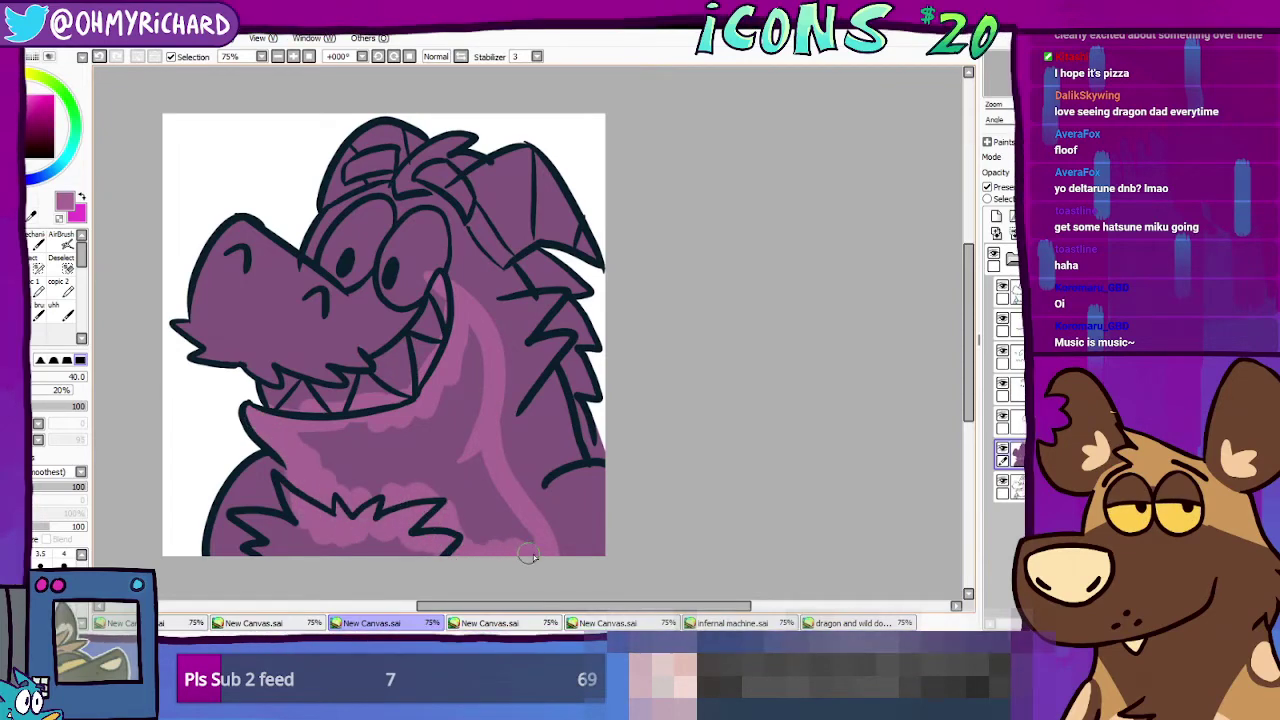
key("g")
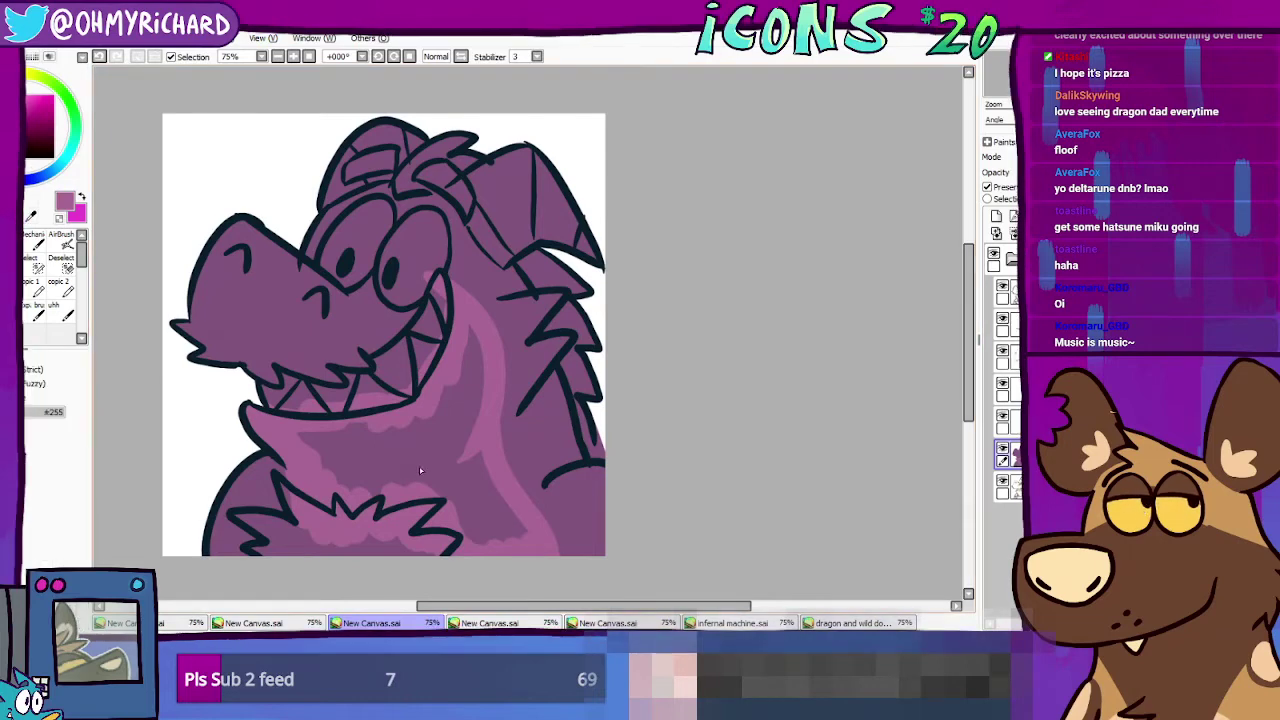
left_click(420, 471)
Step: Sample the light pinkish purple of the chest tuft from the dragon and wild dog picture and return to the icon canvas
left_click(884, 623)
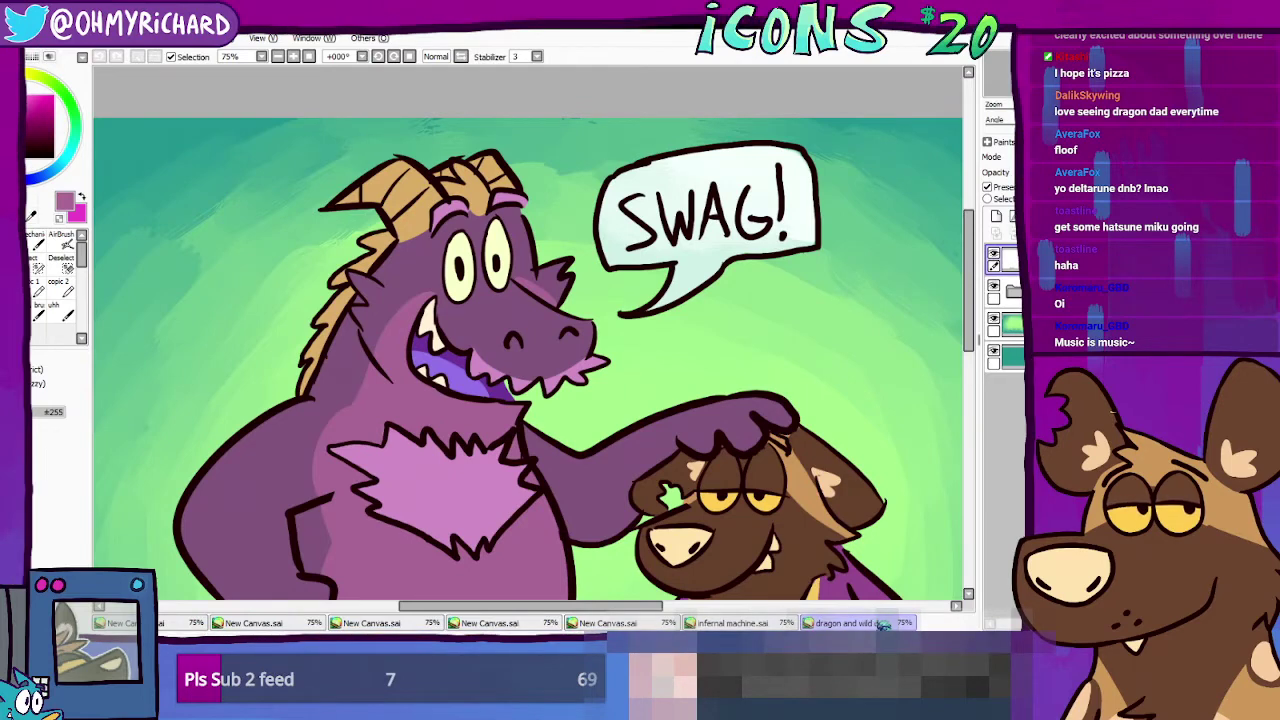
left_click(371, 623)
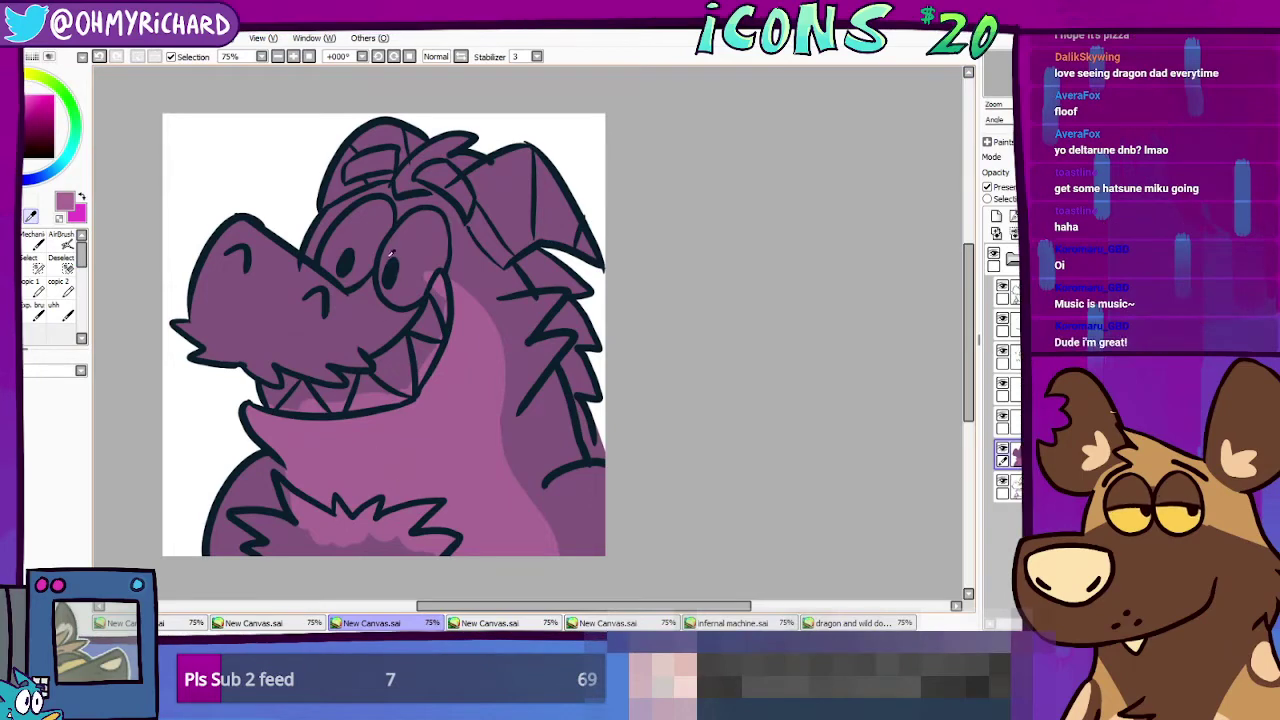
left_click(850, 623)
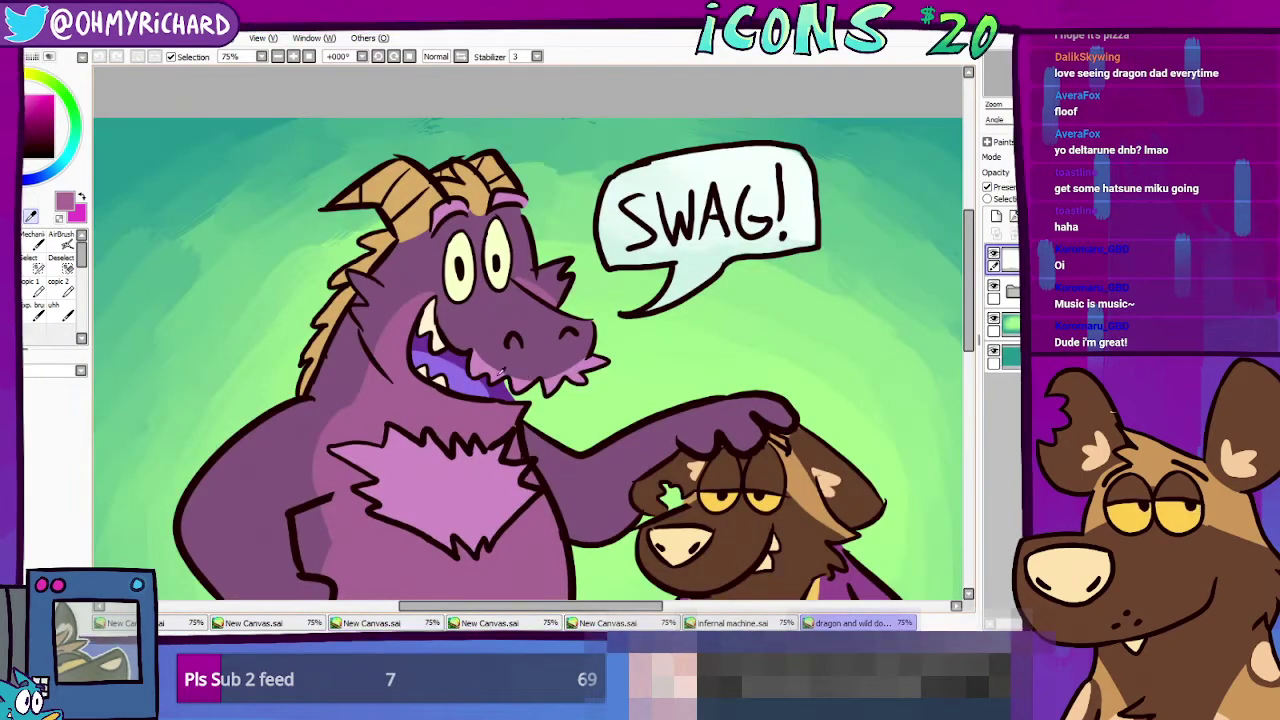
left_click(372, 623)
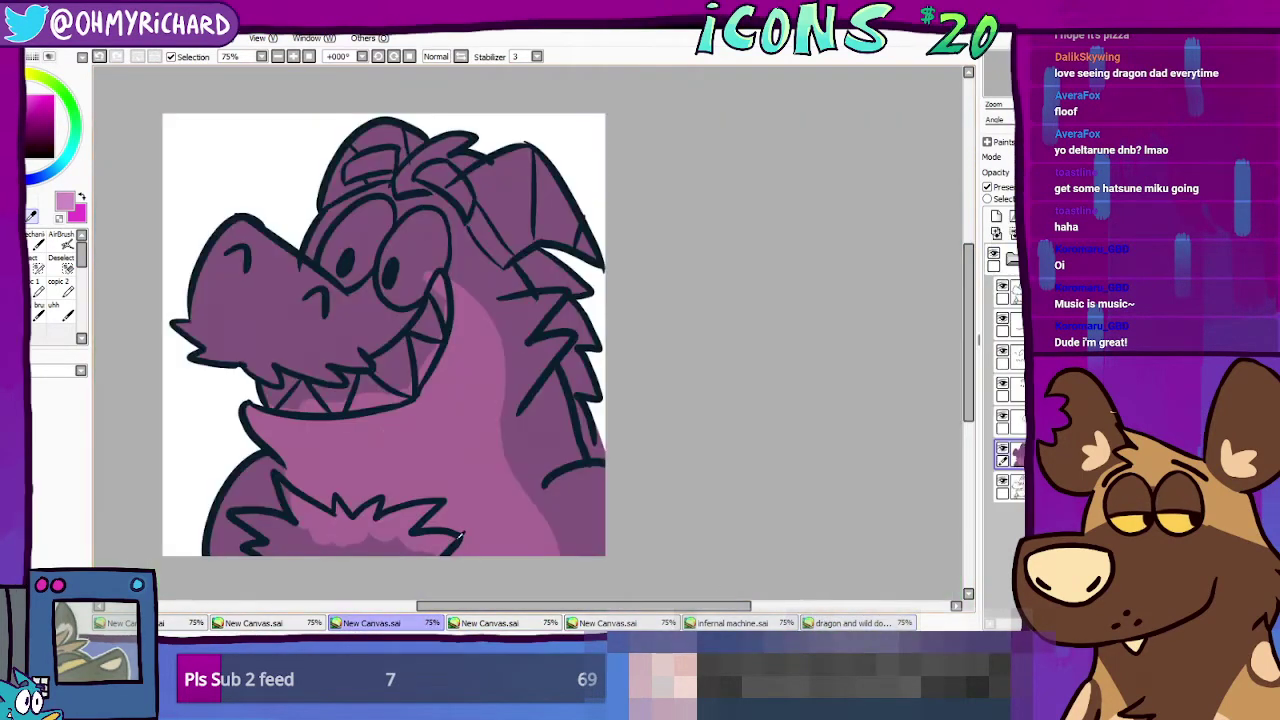
Step: Paint the jagged chest tuft solid light pinkish purple with the size 40 brush, reaching into all its fur points
mouse_move(292, 550)
left_mouse_down()
mouse_move(237, 516)
mouse_move(278, 536)
mouse_move(280, 550)
mouse_move(264, 552)
mouse_move(253, 547)
mouse_move(453, 545)
left_mouse_up()
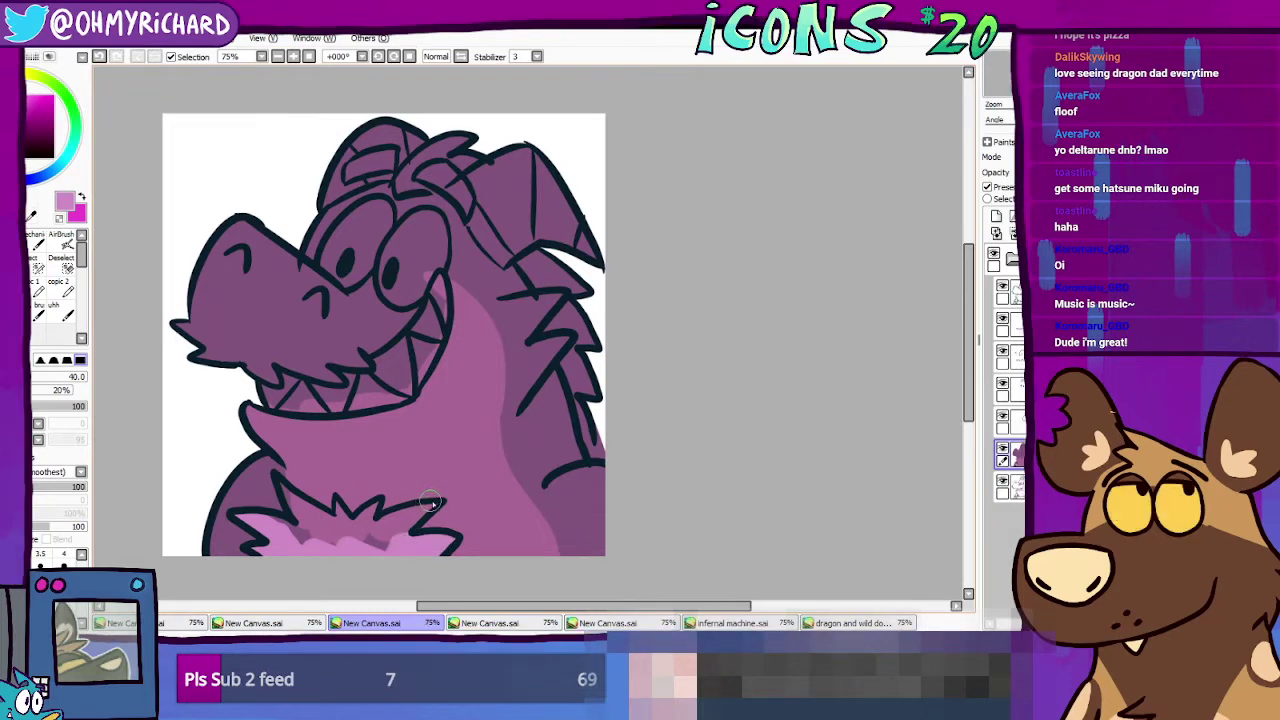
left_click_drag(431, 503, 414, 520)
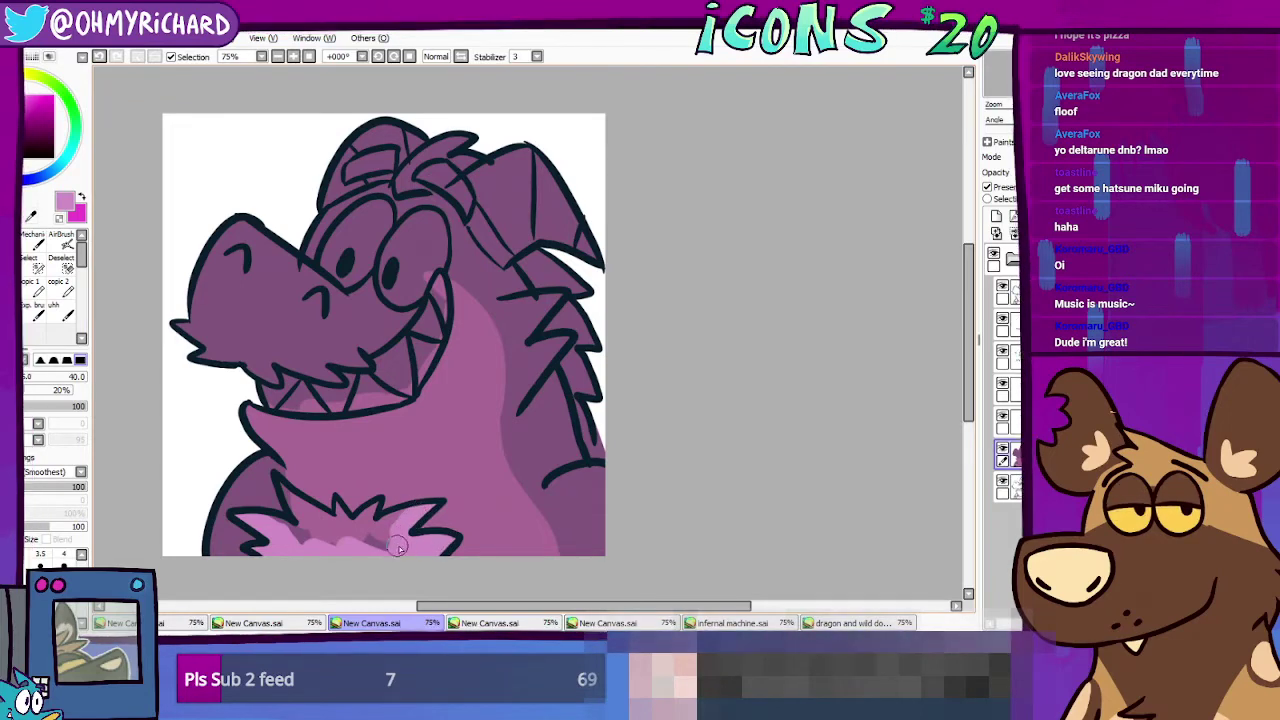
left_click_drag(395, 522, 380, 556)
left_click_drag(372, 502, 362, 556)
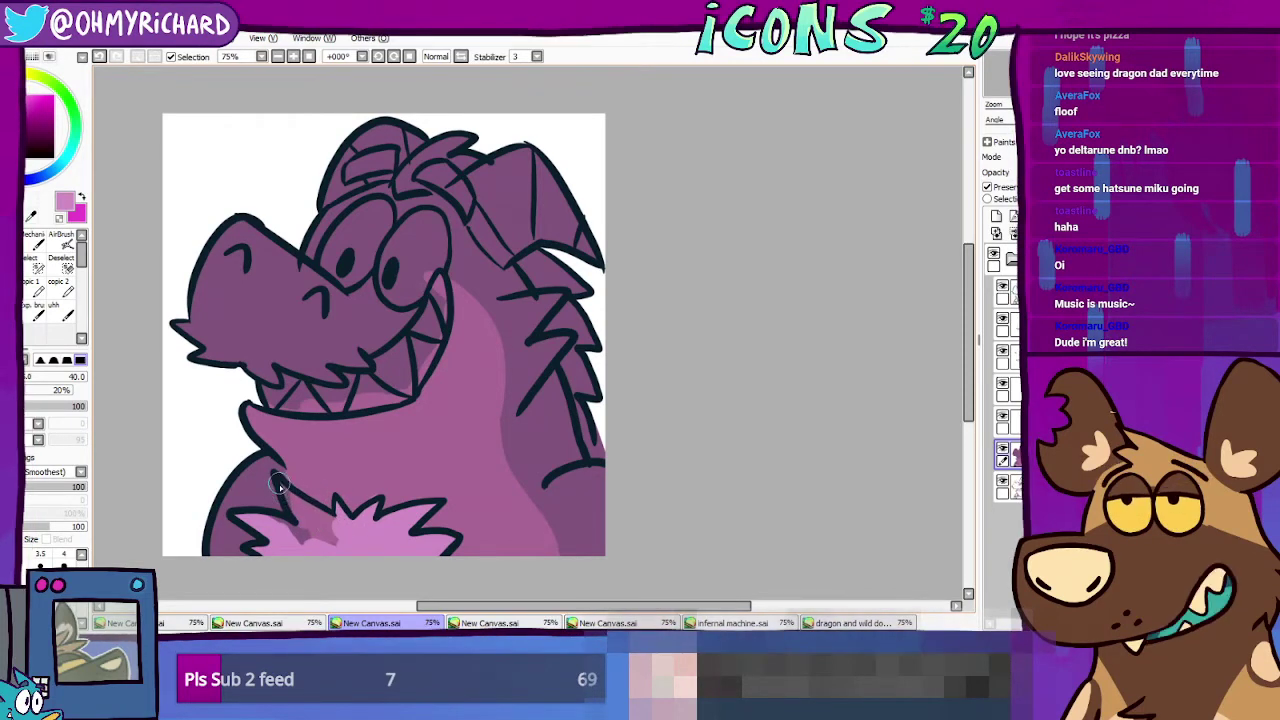
mouse_move(279, 484)
left_mouse_down()
mouse_move(329, 525)
mouse_move(288, 501)
mouse_move(329, 533)
mouse_move(284, 527)
left_mouse_up()
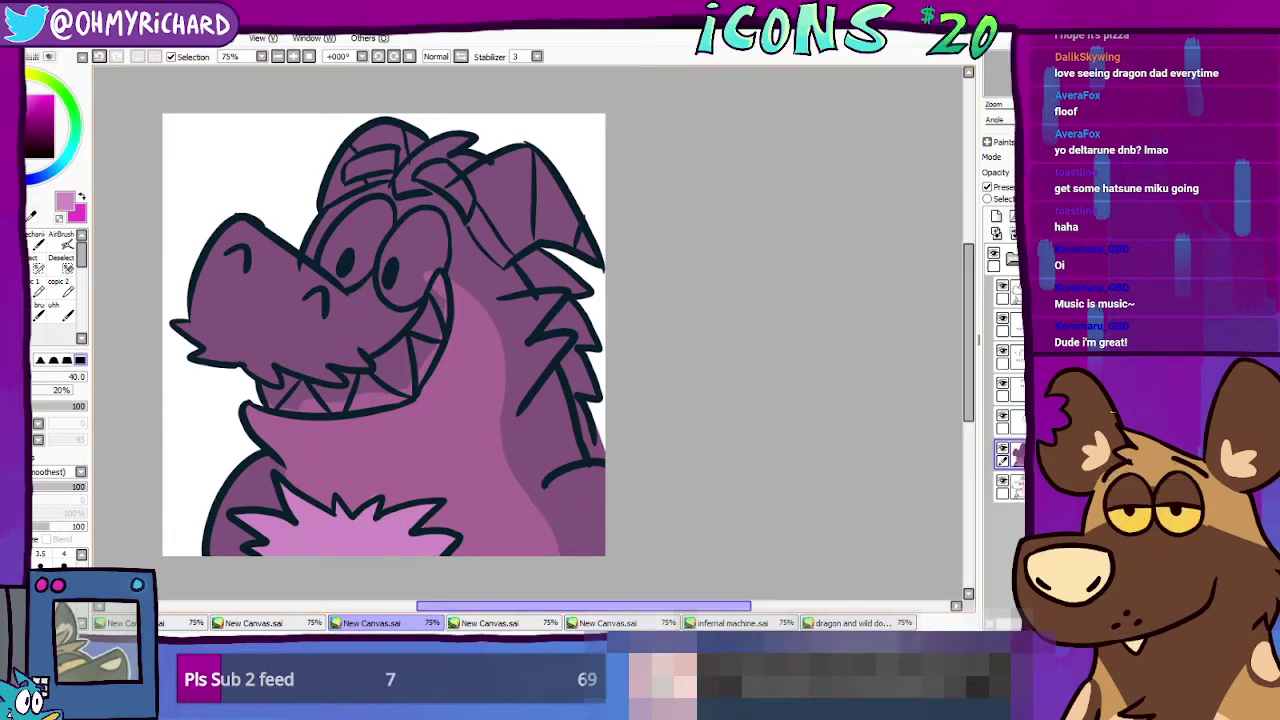
Step: Sample the chest tuft's light pinkish purple and paint the jagged fur fringe along the snout's lower edge with it
left_click(42, 238)
left_click(349, 457)
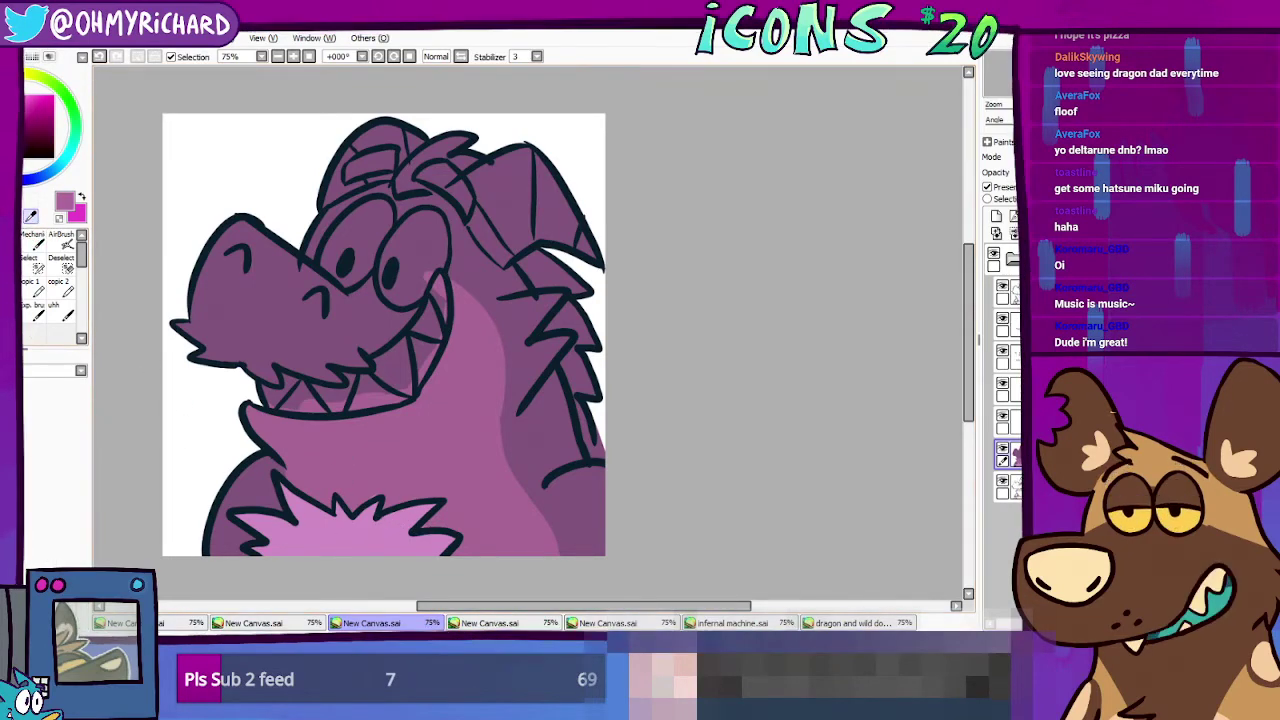
left_click(38, 284)
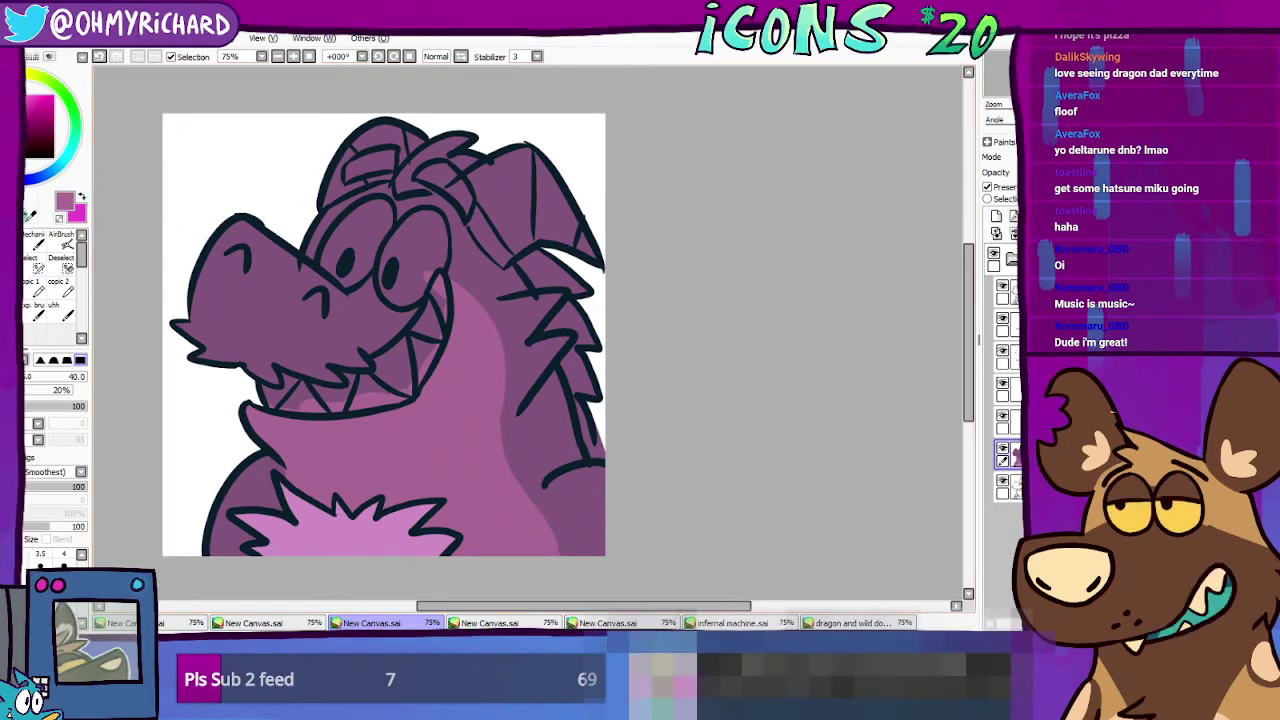
left_click(31, 217)
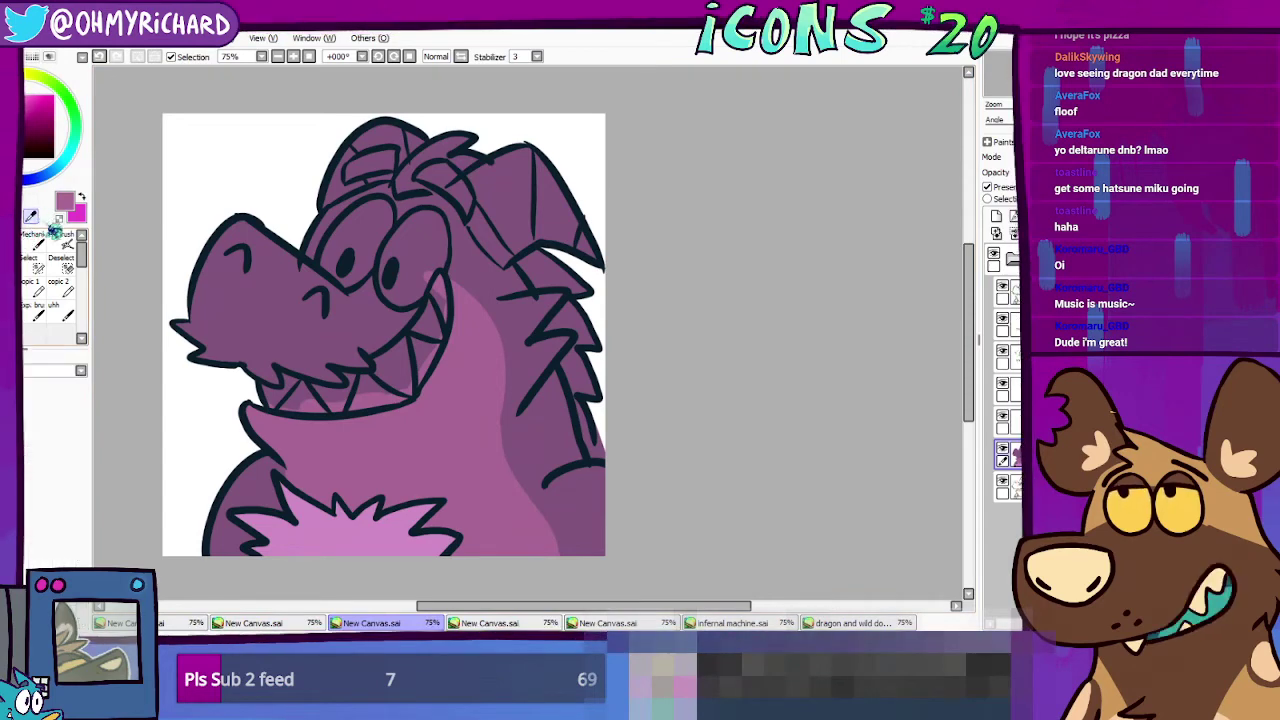
left_click(313, 522, "alt")
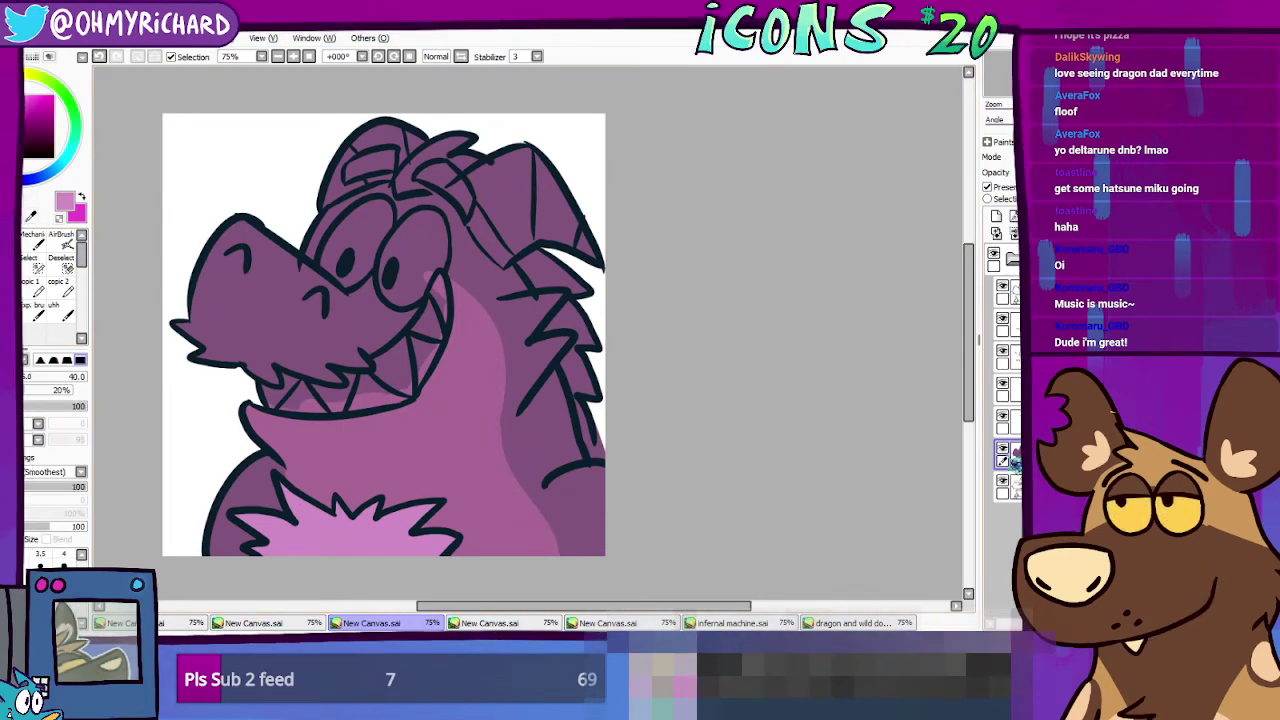
mouse_move(196, 323)
left_mouse_down()
mouse_move(212, 351)
mouse_move(336, 374)
left_mouse_up()
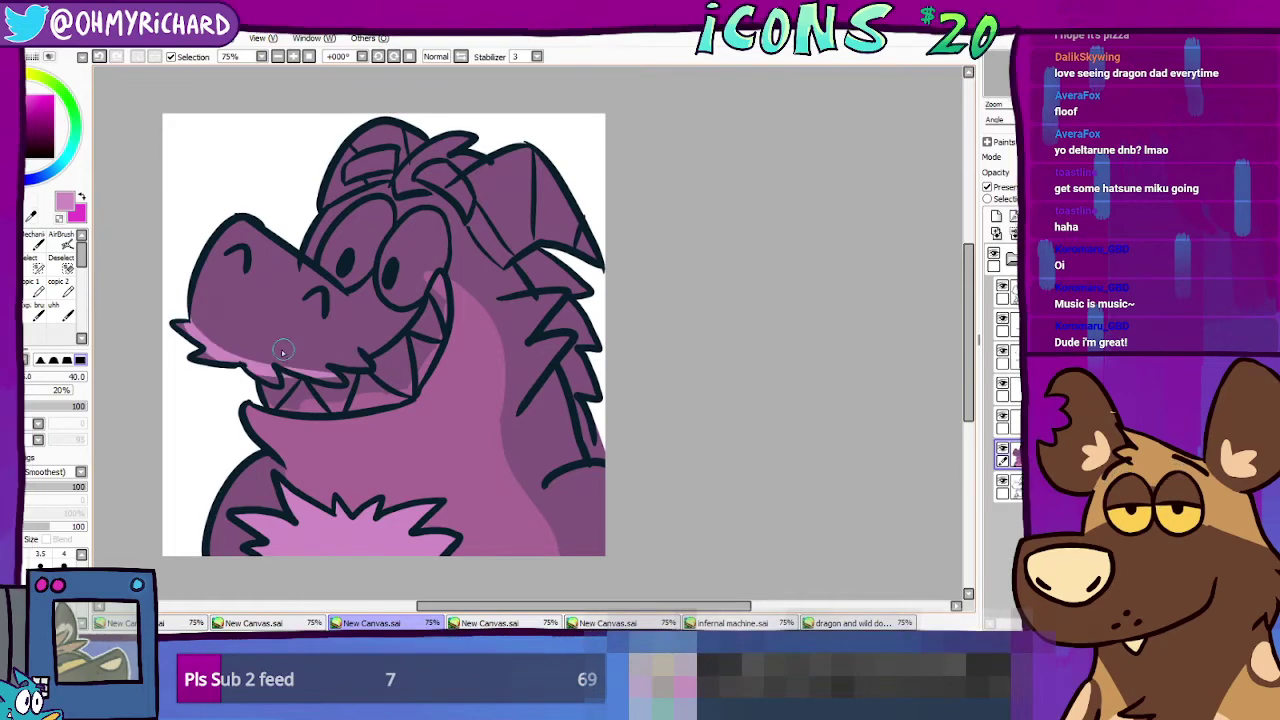
key("ctrl+z")
mouse_move(192, 325)
left_mouse_down()
mouse_move(352, 362)
mouse_move(317, 372)
left_mouse_up()
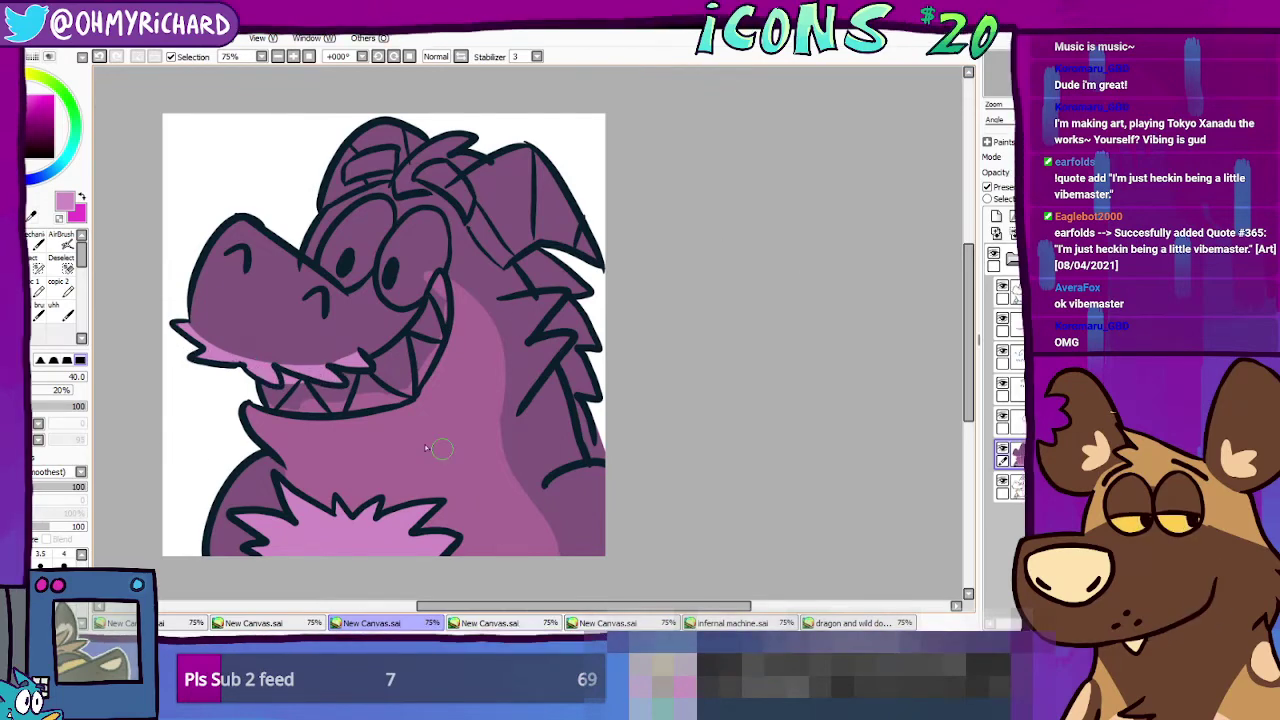
left_click(32, 217)
left_click(260, 306)
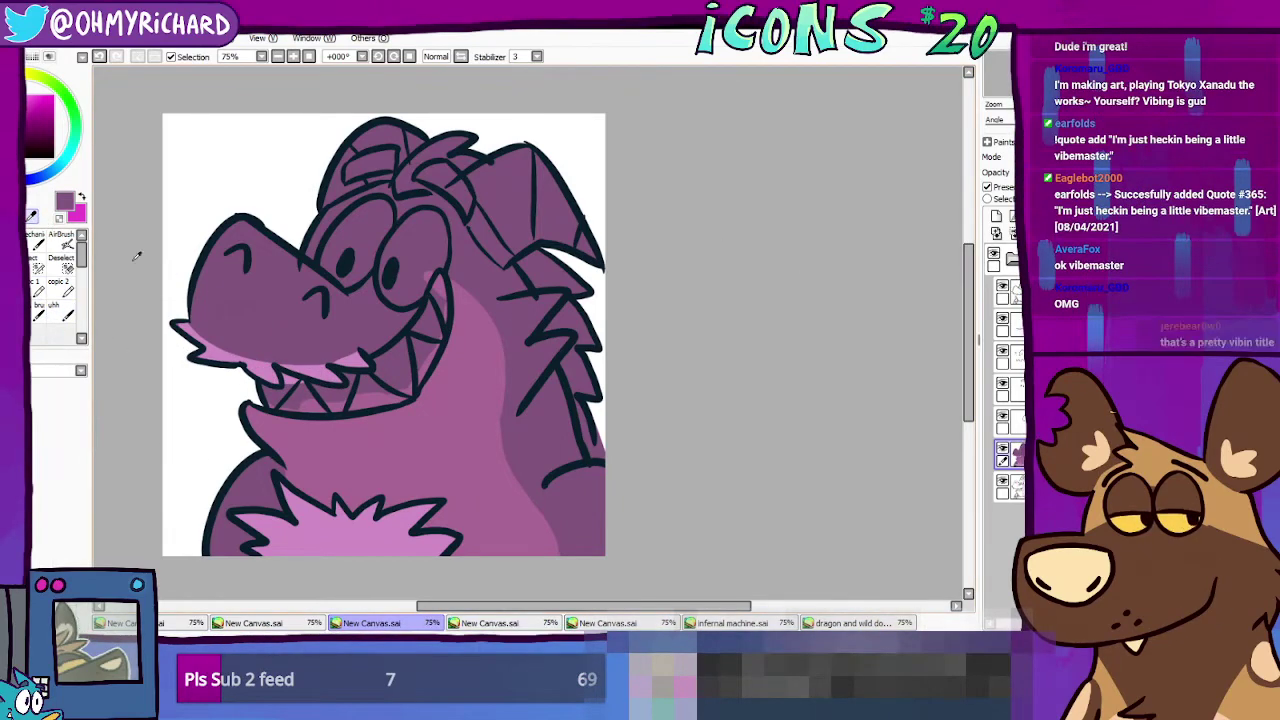
left_click(39, 240)
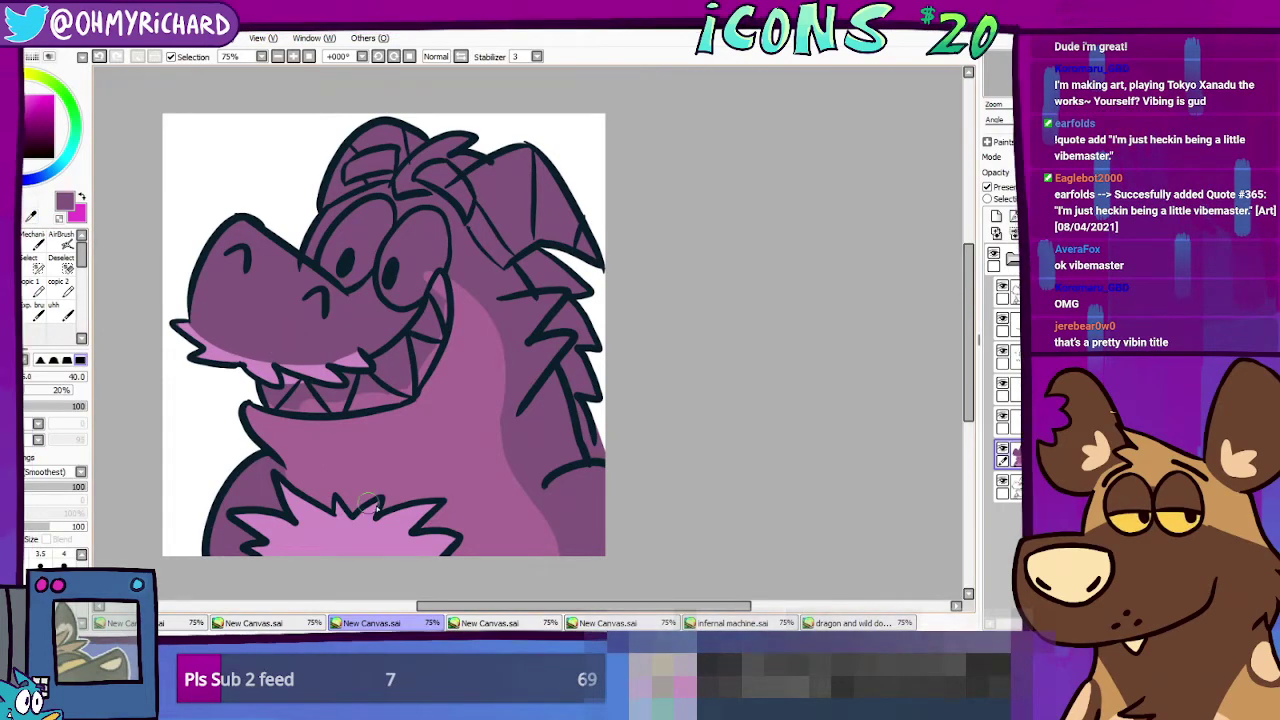
Step: Sample the dragon's pale yellow eye colour from the dragon and wild dog picture and fill both eyes of the icon with it
left_click(851, 623)
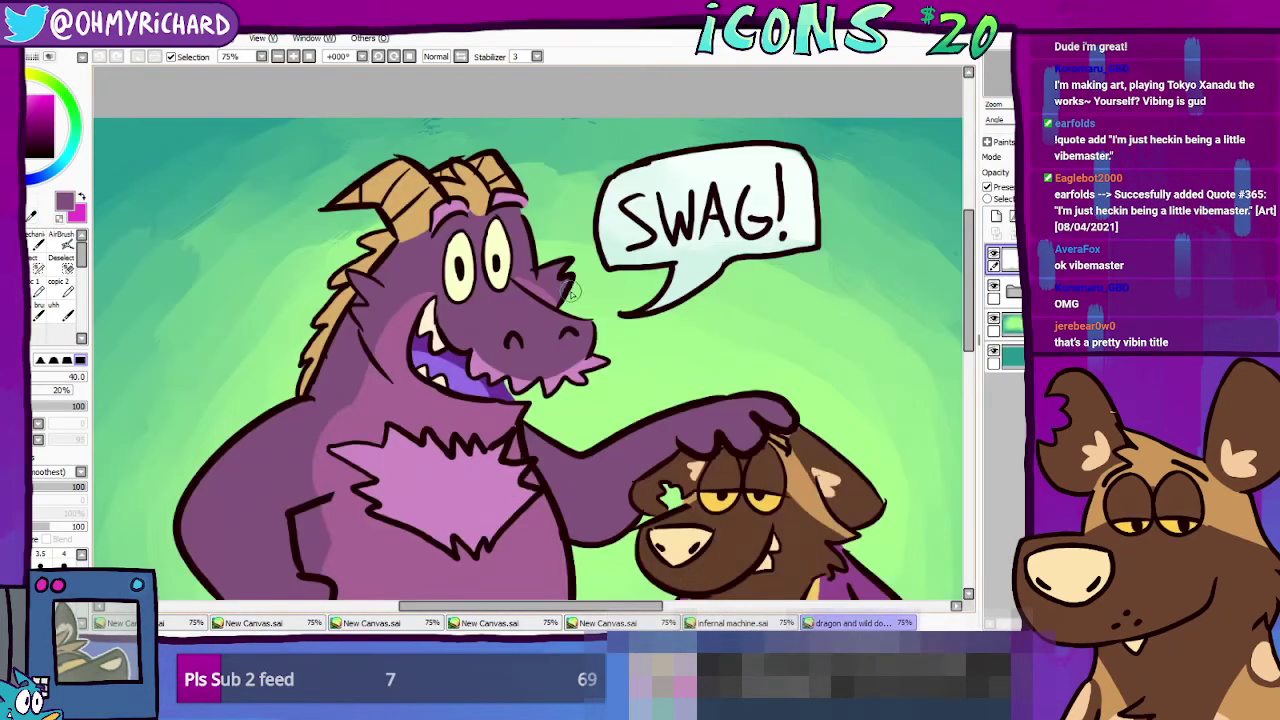
left_click(708, 553, "alt")
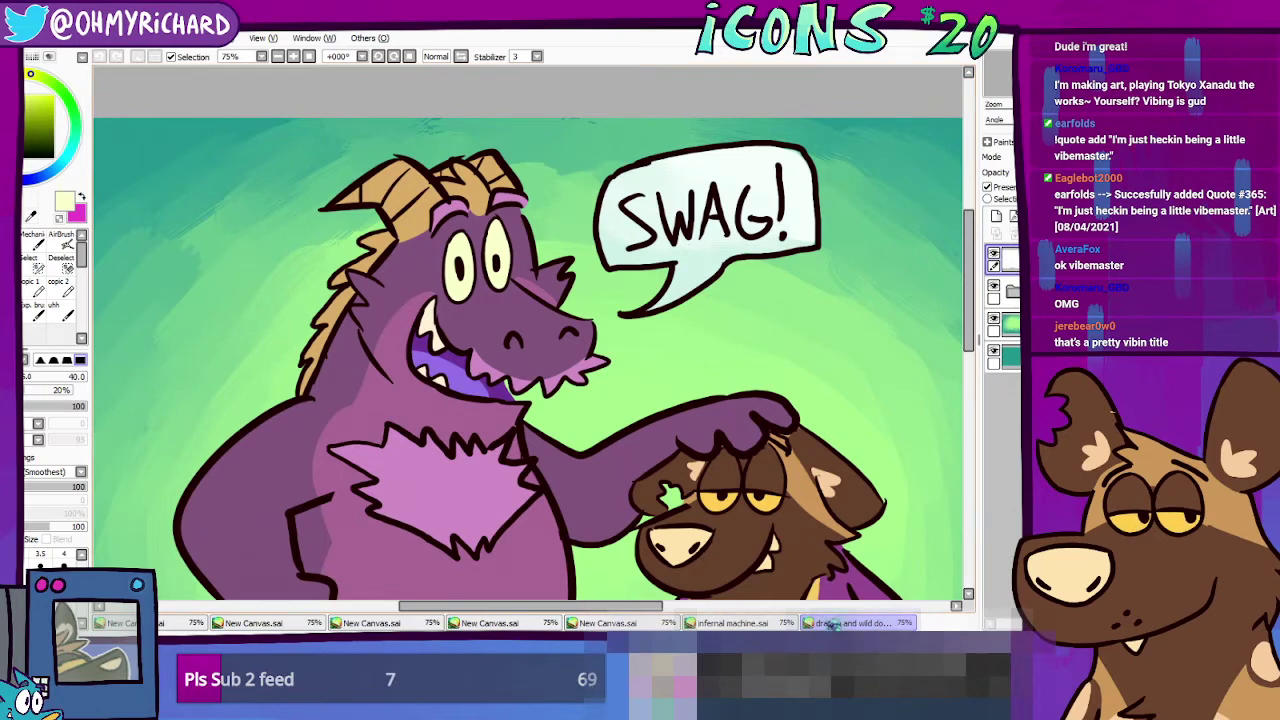
left_click(372, 623)
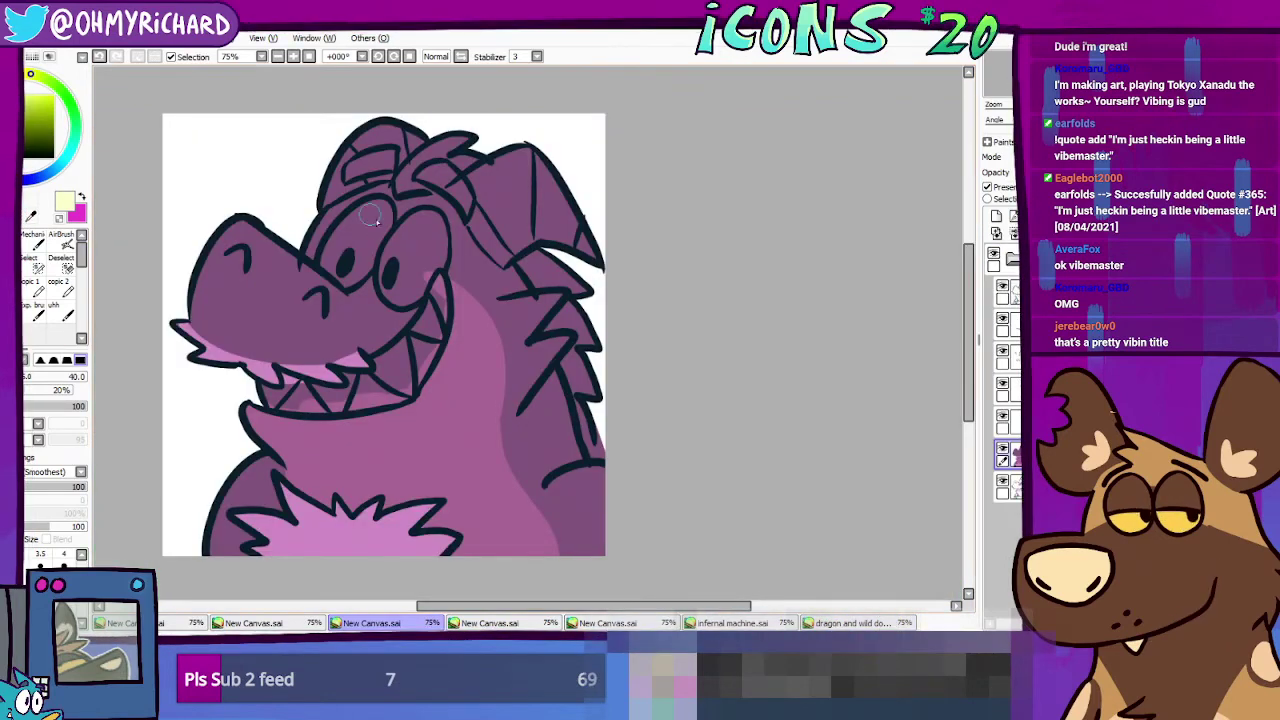
mouse_move(410, 242)
left_mouse_down()
mouse_move(390, 280)
mouse_move(410, 293)
mouse_move(443, 263)
mouse_move(443, 238)
mouse_move(411, 235)
mouse_move(418, 222)
mouse_move(409, 268)
mouse_move(430, 250)
mouse_move(351, 263)
mouse_move(384, 224)
left_mouse_up()
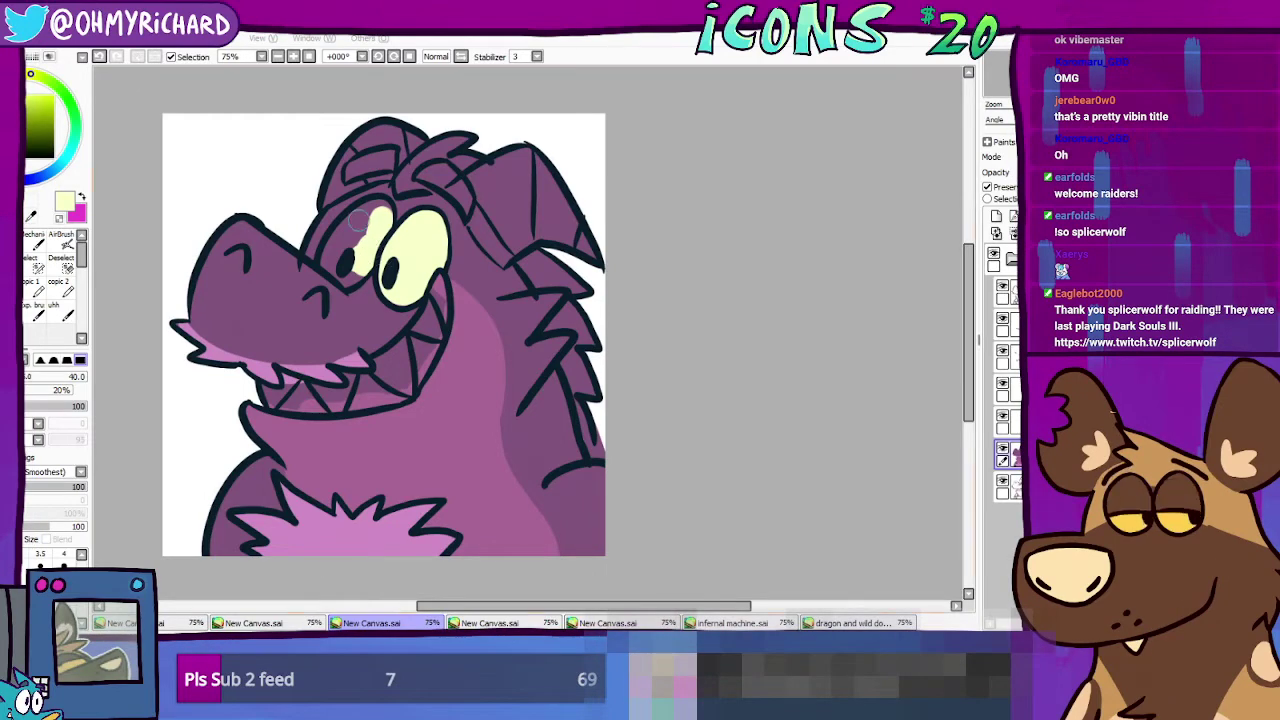
mouse_move(358, 220)
left_mouse_down()
mouse_move(362, 238)
mouse_move(385, 212)
mouse_move(335, 250)
mouse_move(328, 242)
mouse_move(333, 255)
left_mouse_up()
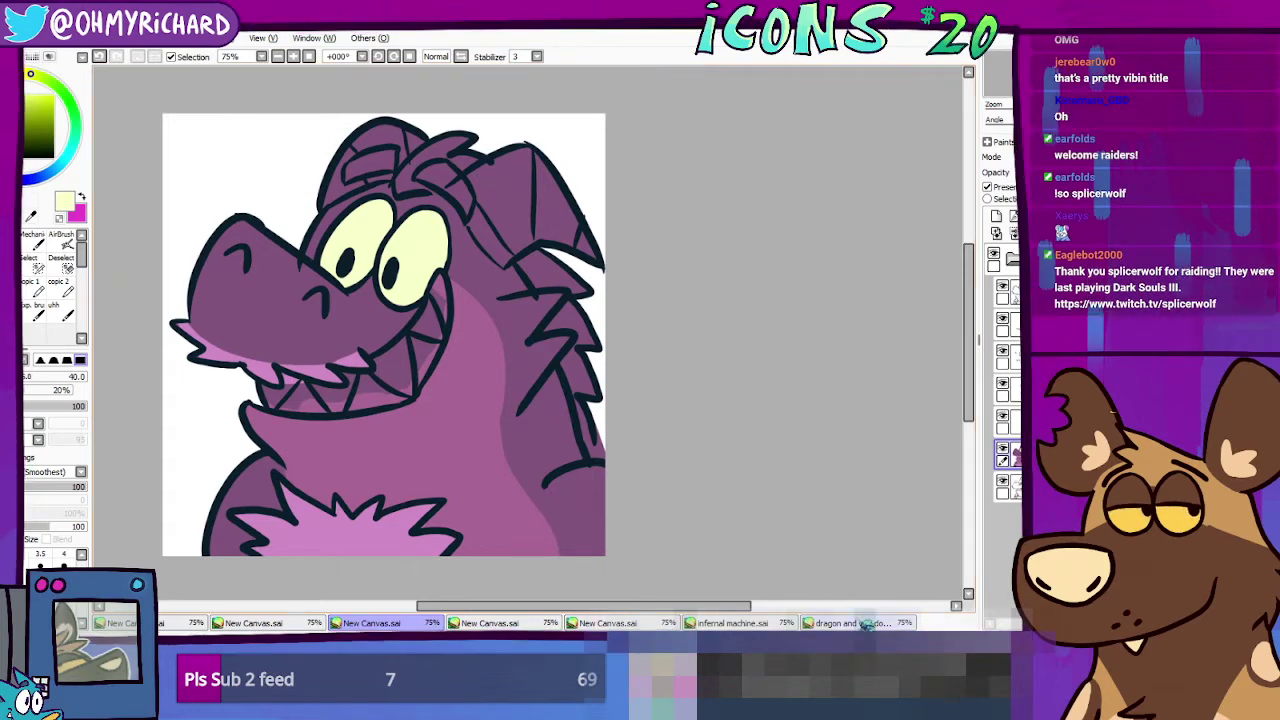
Step: Check the reference picture, then paint all the teeth in the grin pale yellow from the front of the mouth to its corner
left_click(871, 625)
key("ctrl+Tab")
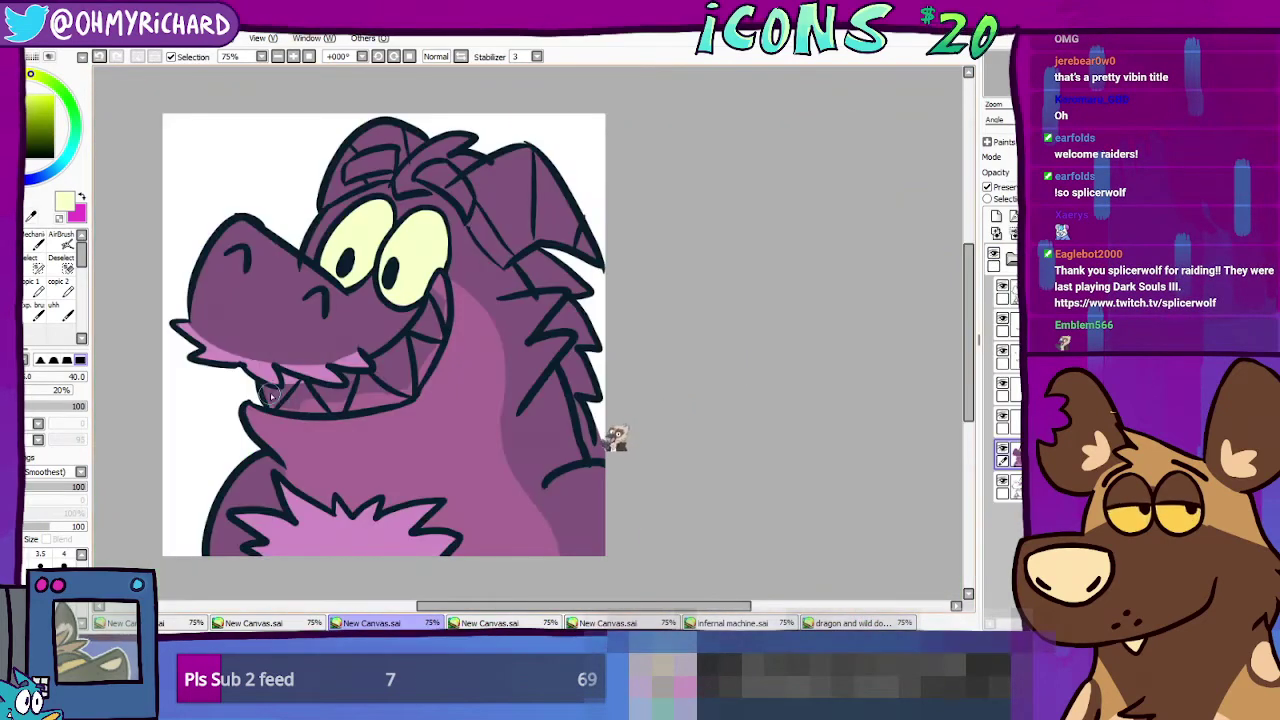
left_click_drag(562, 472, 543, 484)
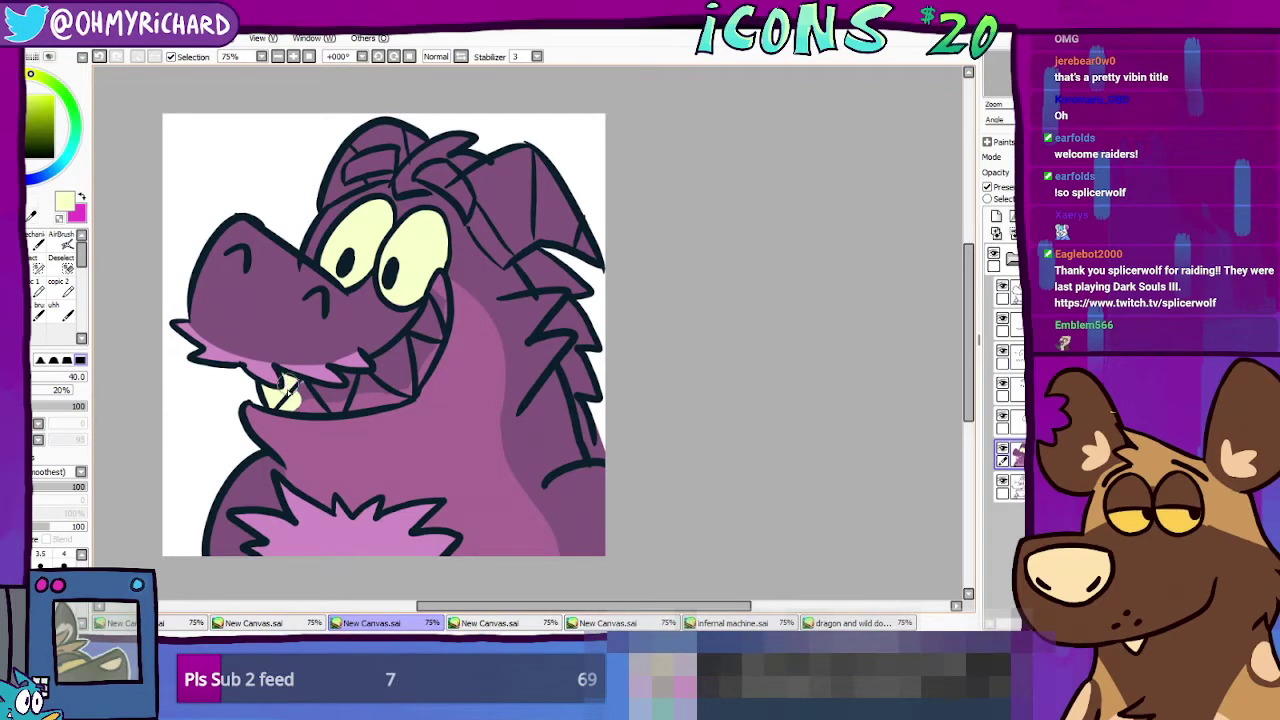
mouse_move(288, 388)
left_mouse_down()
mouse_move(322, 398)
mouse_move(292, 405)
mouse_move(348, 402)
left_mouse_up()
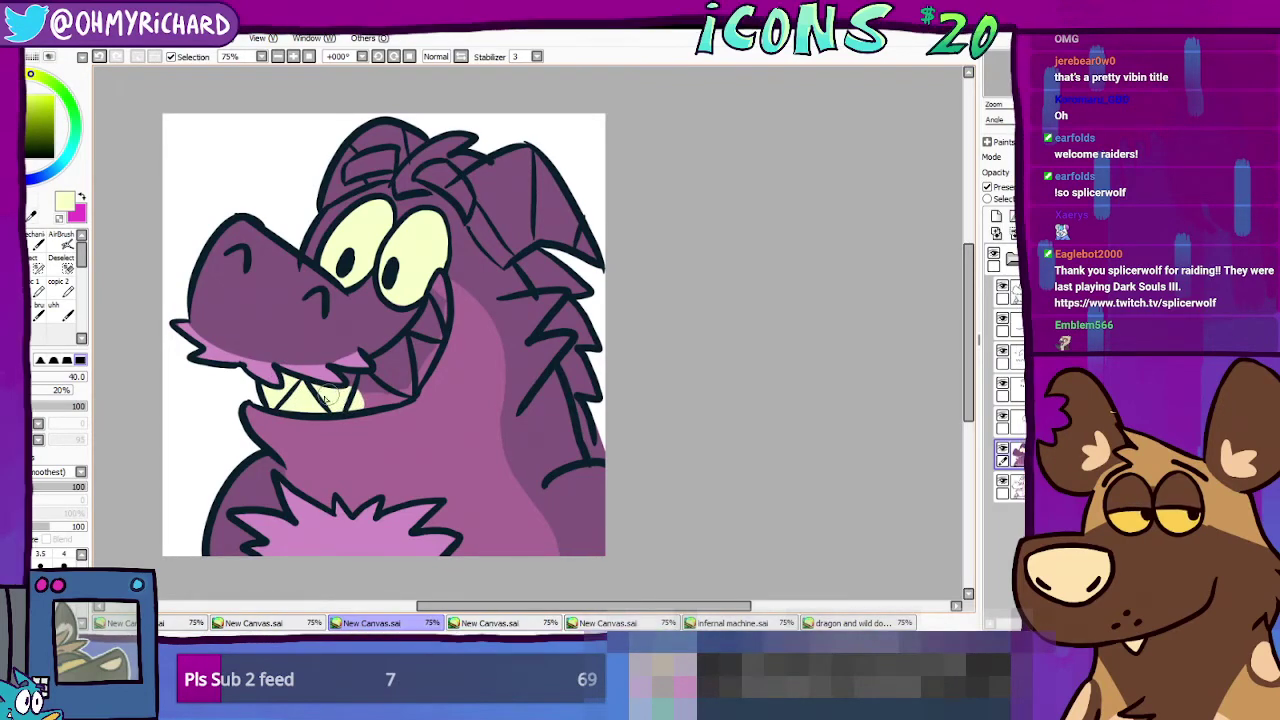
left_click_drag(369, 387, 390, 358)
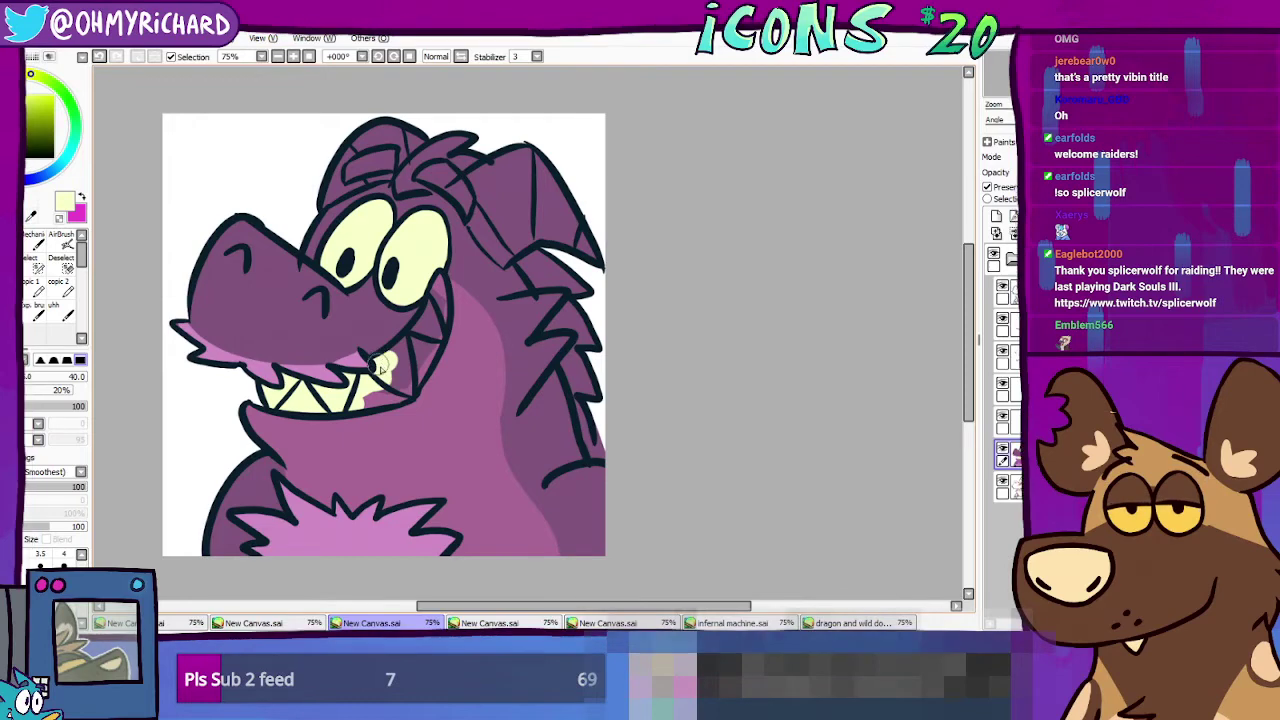
mouse_move(399, 343)
left_mouse_down()
mouse_move(439, 278)
mouse_move(420, 371)
mouse_move(367, 388)
left_mouse_up()
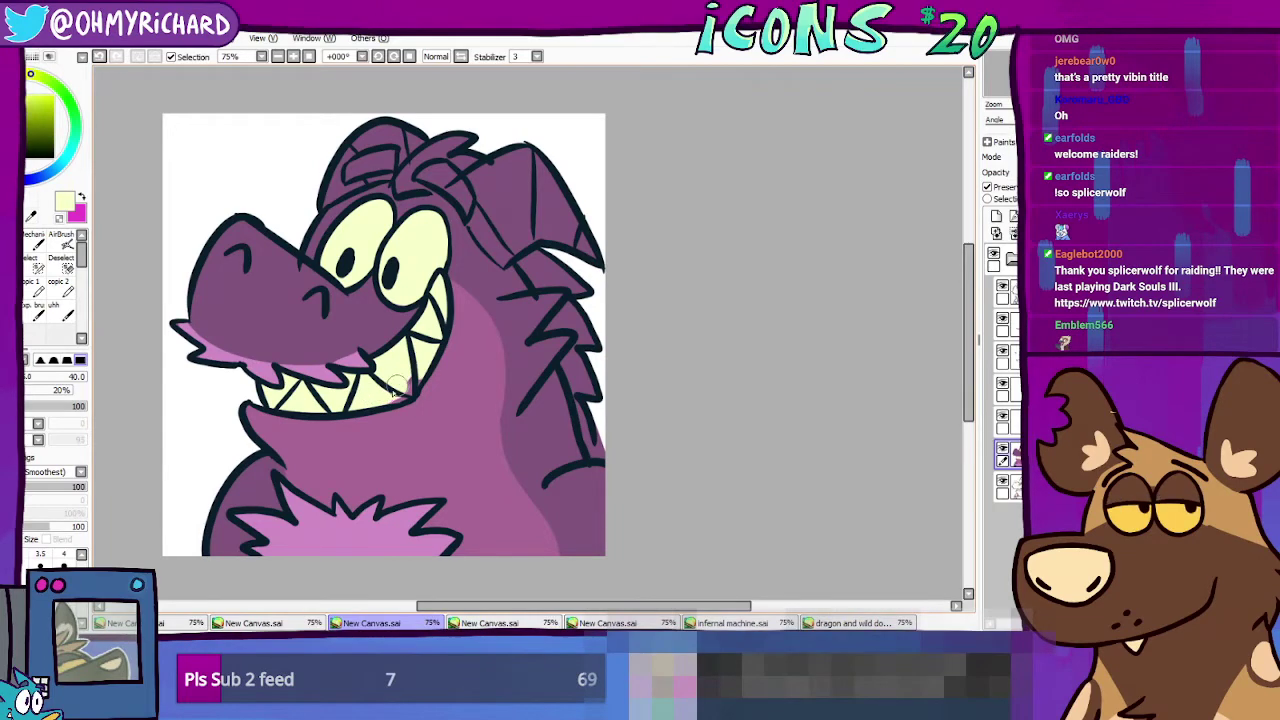
Step: Sample the dark violet mouth interior from the reference picture and fill the gap at the upper mouth corner behind the teeth
left_click(850, 623)
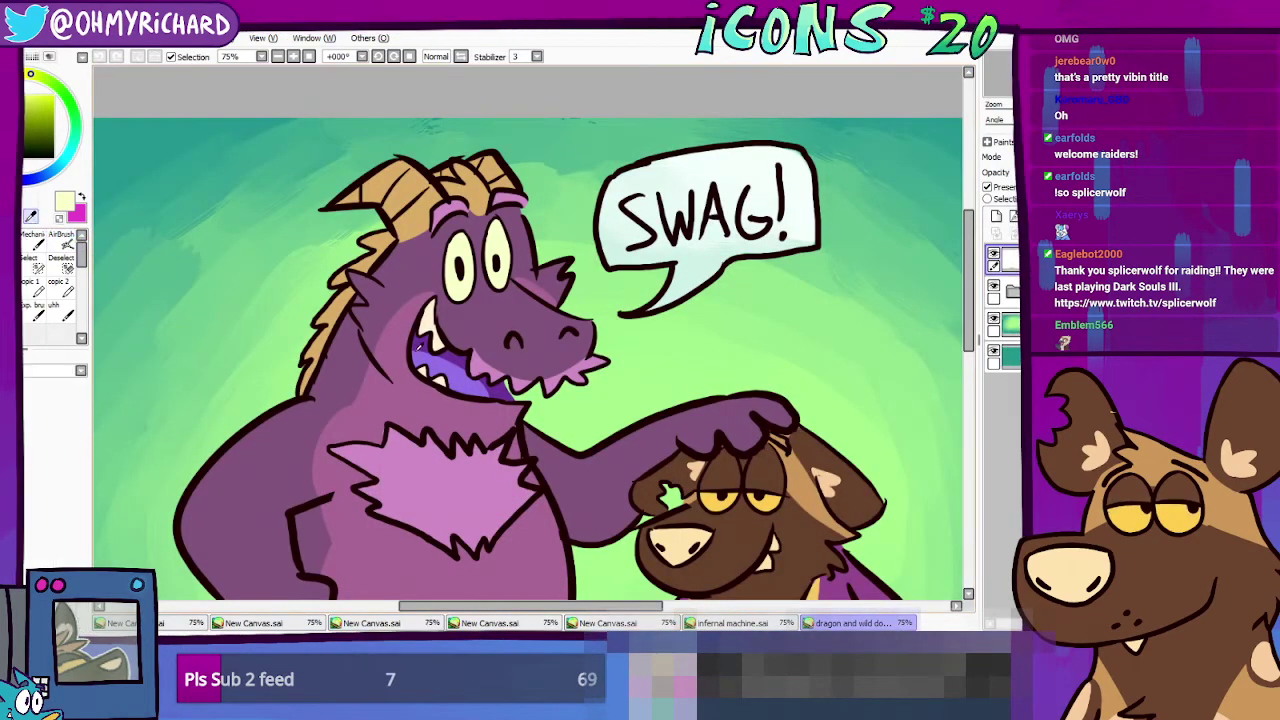
right_click(421, 344)
left_click(385, 623)
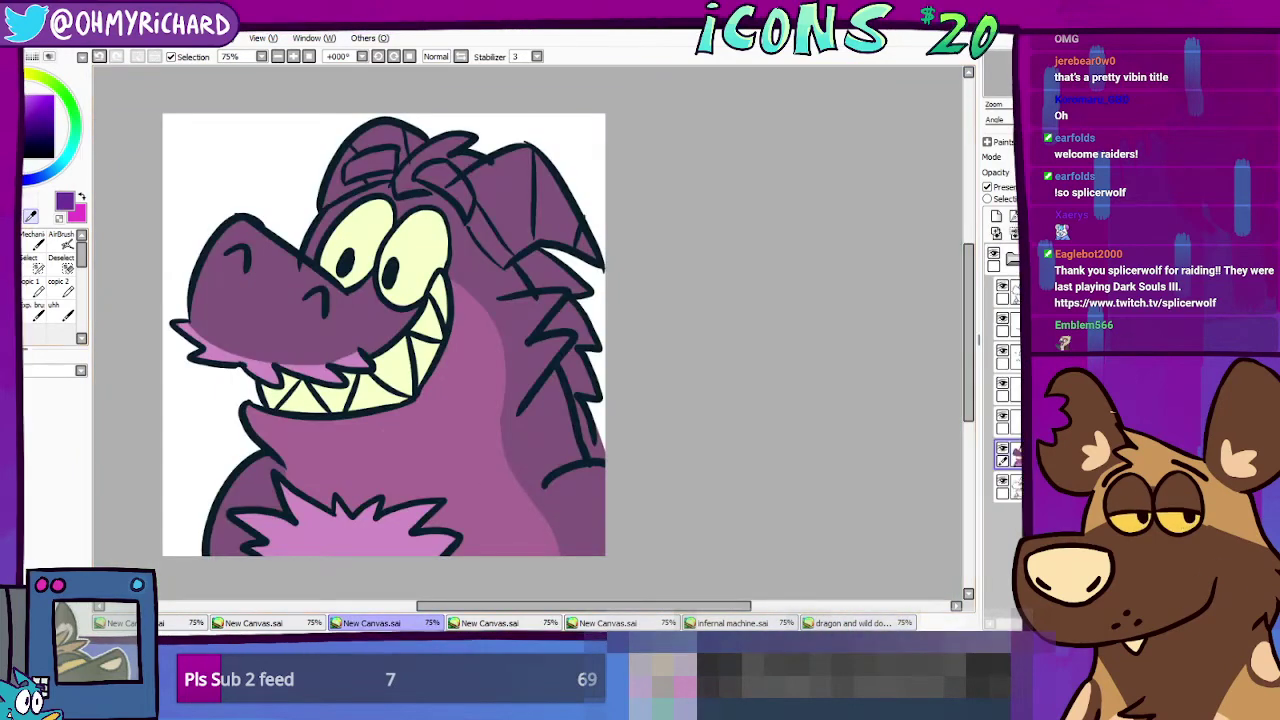
mouse_move(439, 293)
left_mouse_down()
mouse_move(445, 311)
mouse_move(438, 281)
mouse_move(441, 303)
left_mouse_up()
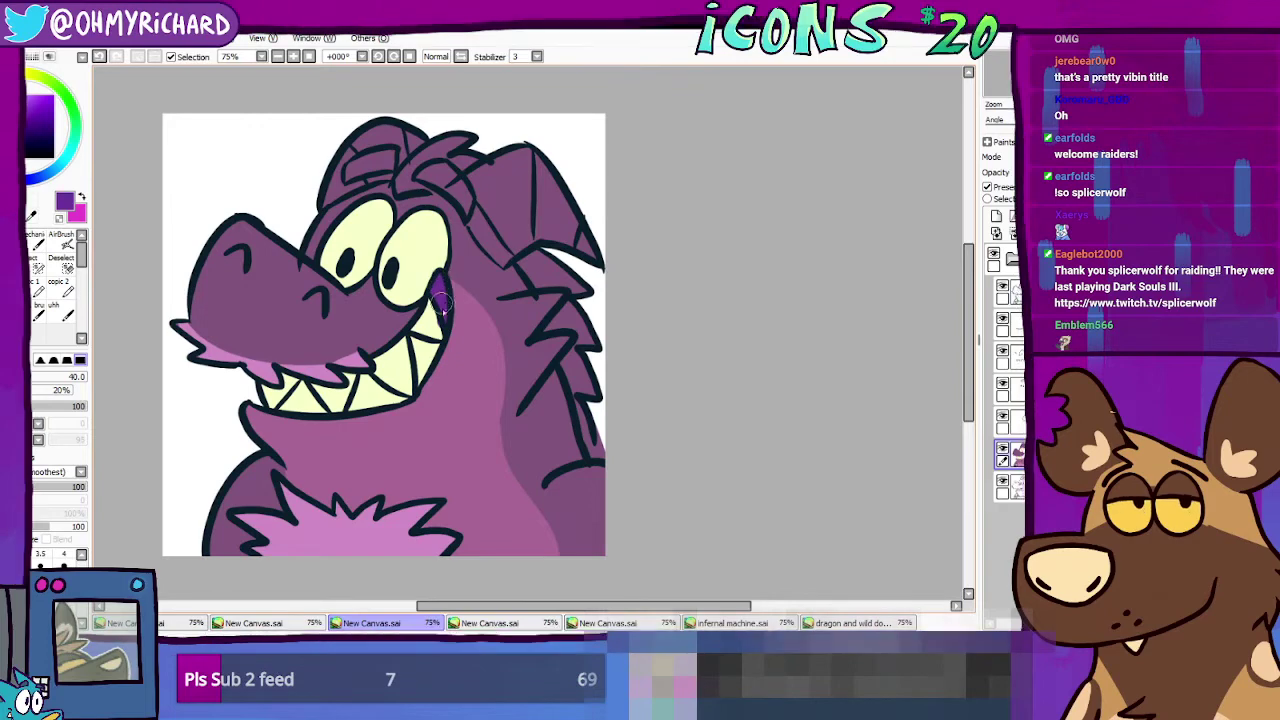
Step: Sample the tan of the dragon's horns from the reference picture and return to the icon canvas
key("ctrl+Tab")
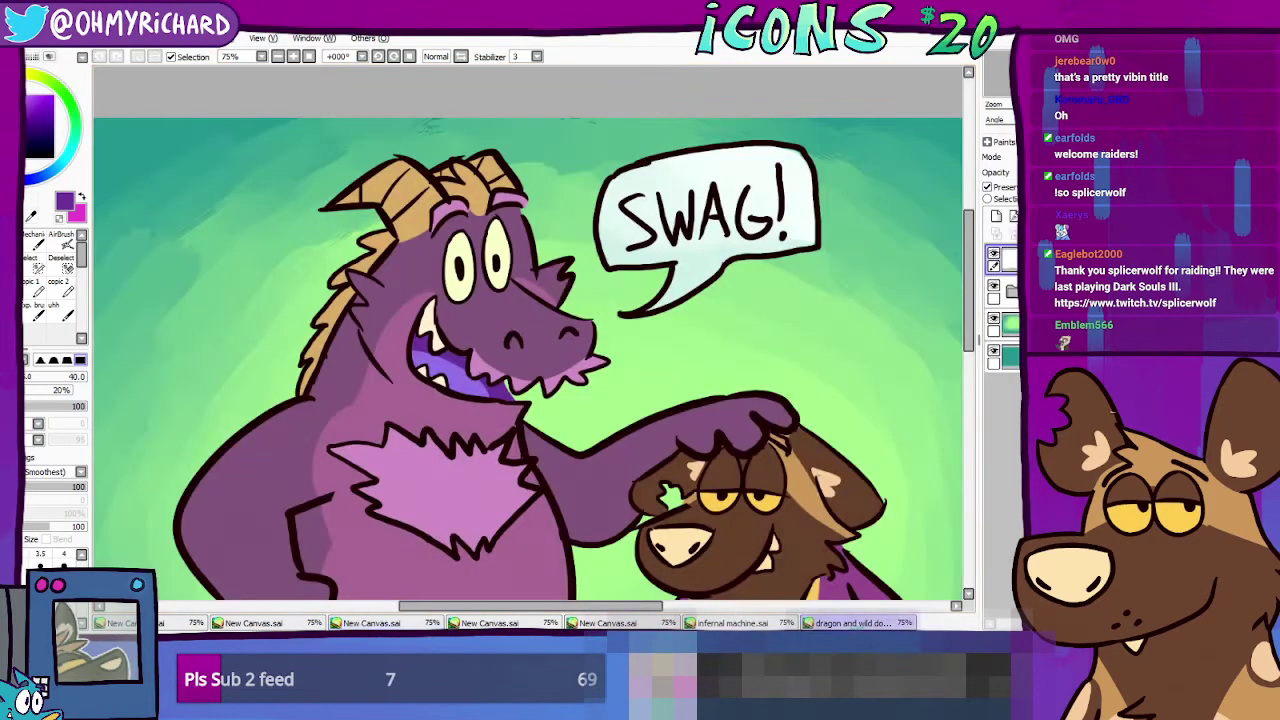
left_click(418, 206, "alt")
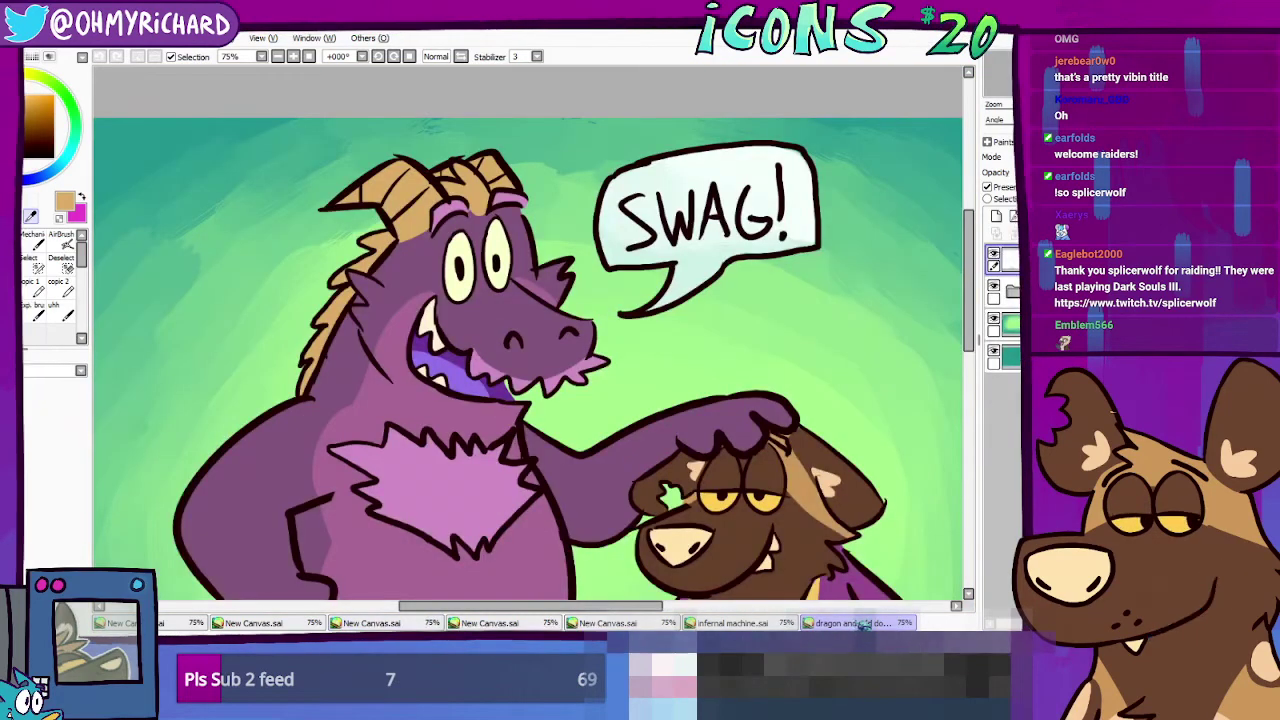
key("ctrl+Tab")
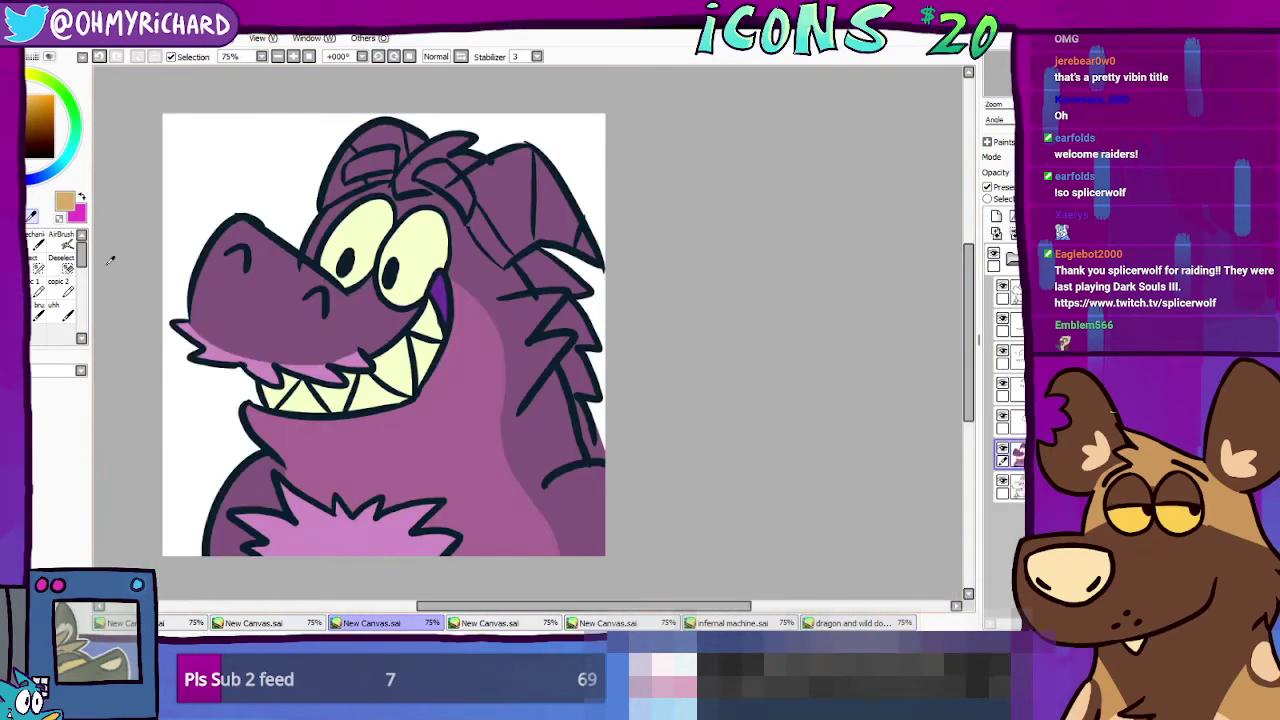
Step: Paint both horns, the hair tuft between them and the spikes down the back of the neck solid tan
left_click(37, 250)
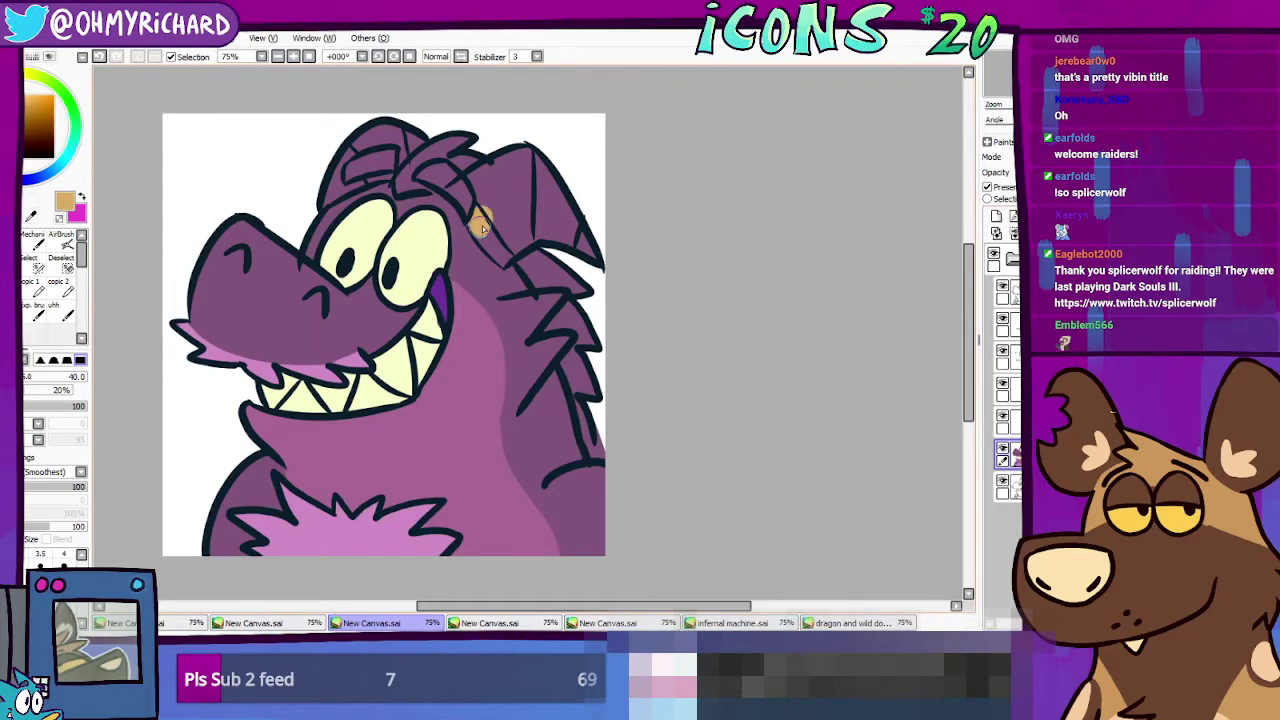
mouse_move(482, 225)
left_mouse_down()
mouse_move(488, 190)
mouse_move(478, 218)
left_mouse_up()
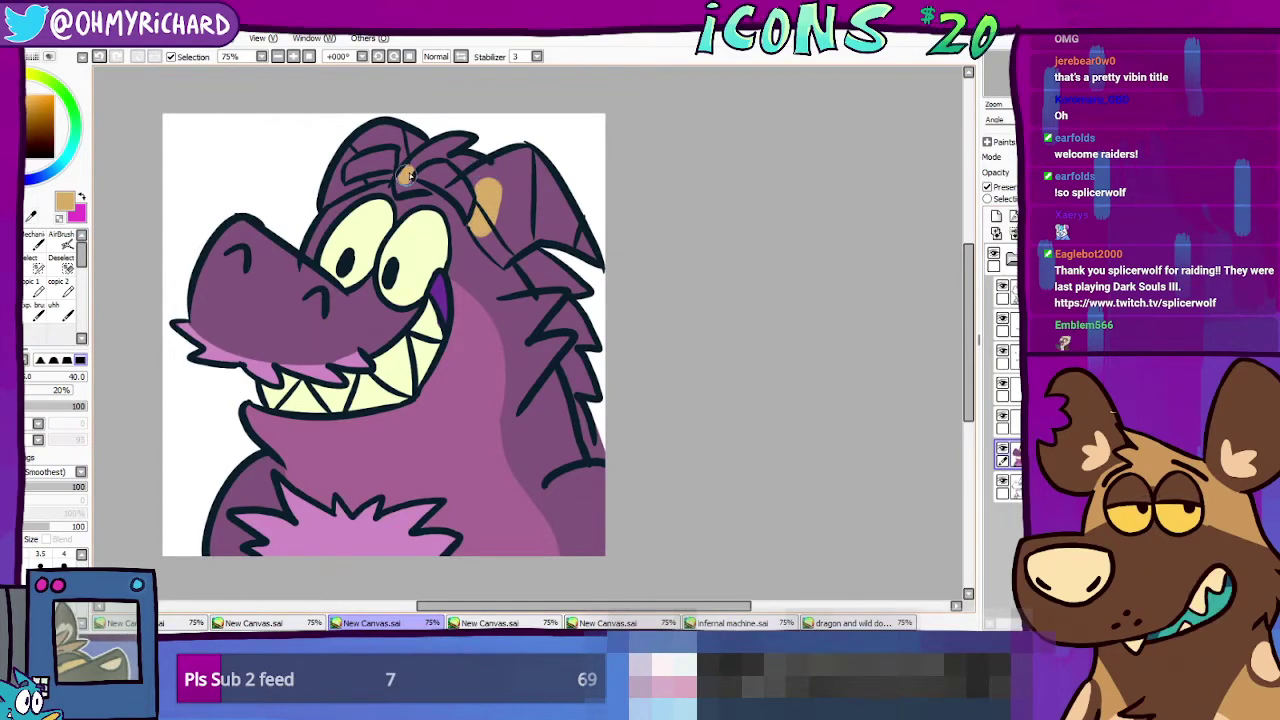
mouse_move(407, 176)
left_mouse_down()
mouse_move(438, 180)
mouse_move(420, 172)
mouse_move(455, 148)
mouse_move(506, 168)
left_mouse_up()
mouse_move(528, 220)
left_mouse_down()
mouse_move(565, 246)
mouse_move(596, 244)
mouse_move(524, 220)
mouse_move(545, 287)
left_mouse_up()
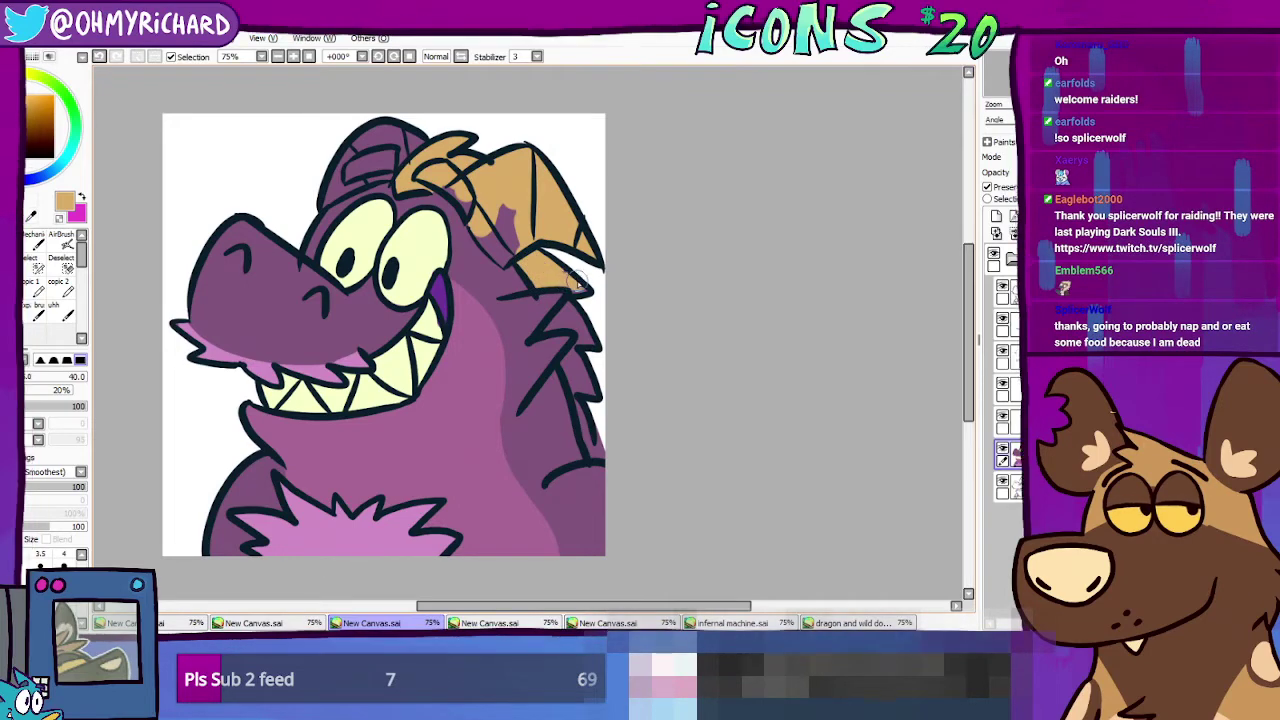
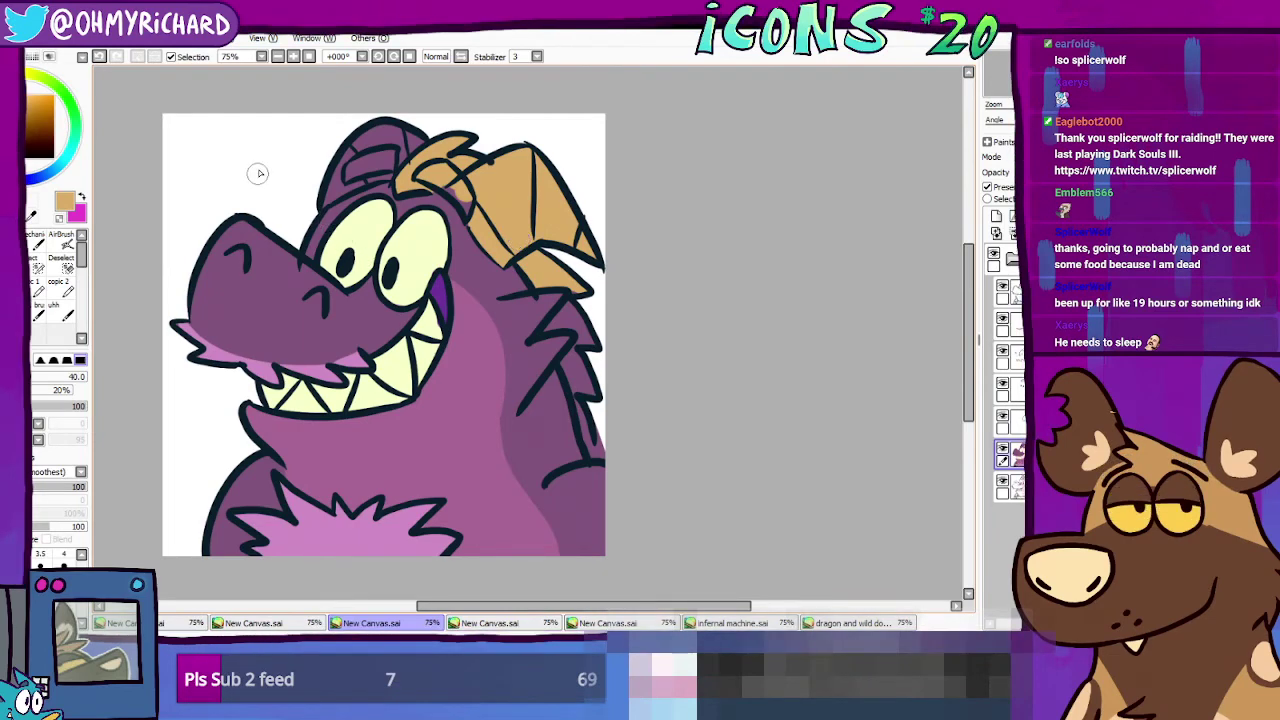
mouse_move(325, 200)
left_mouse_down()
mouse_move(410, 150)
mouse_move(375, 135)
mouse_move(350, 172)
left_mouse_up()
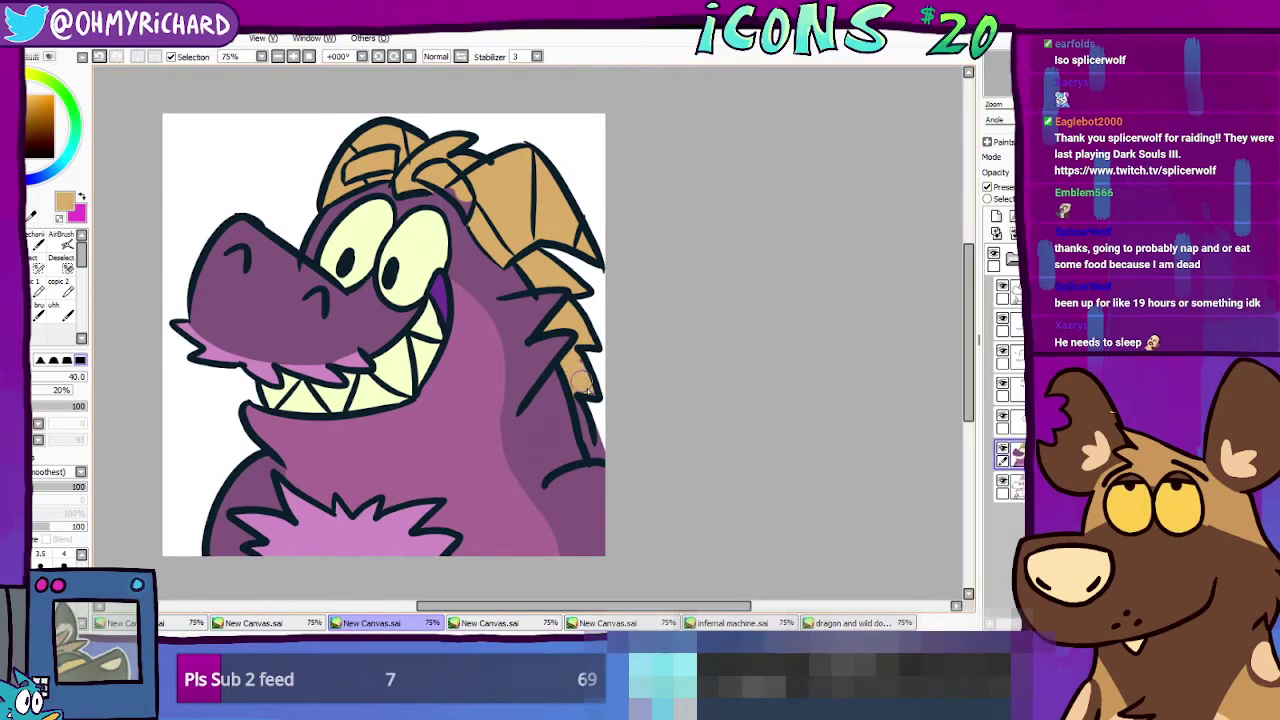
left_click_drag(585, 380, 593, 452)
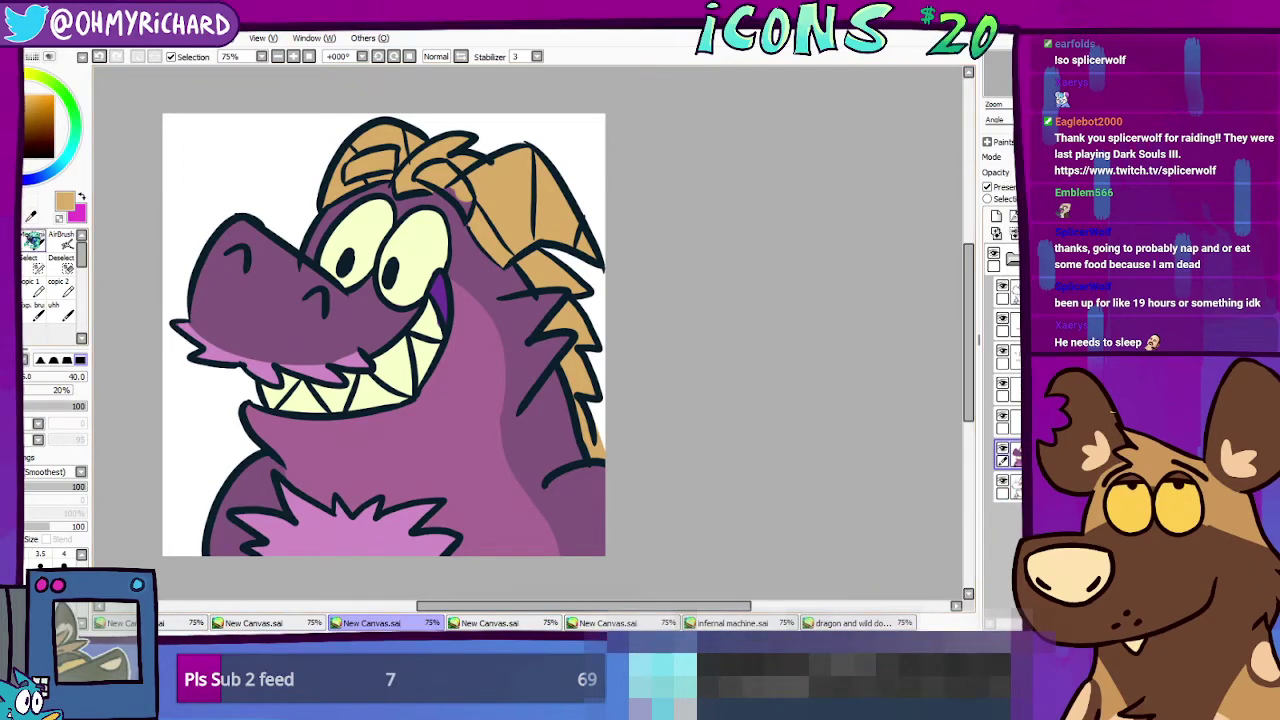
Step: Sample the chest tuft's light pinkish purple and fill both eyebrows above the eyes with it
left_click(31, 216)
left_click(328, 533, "alt")
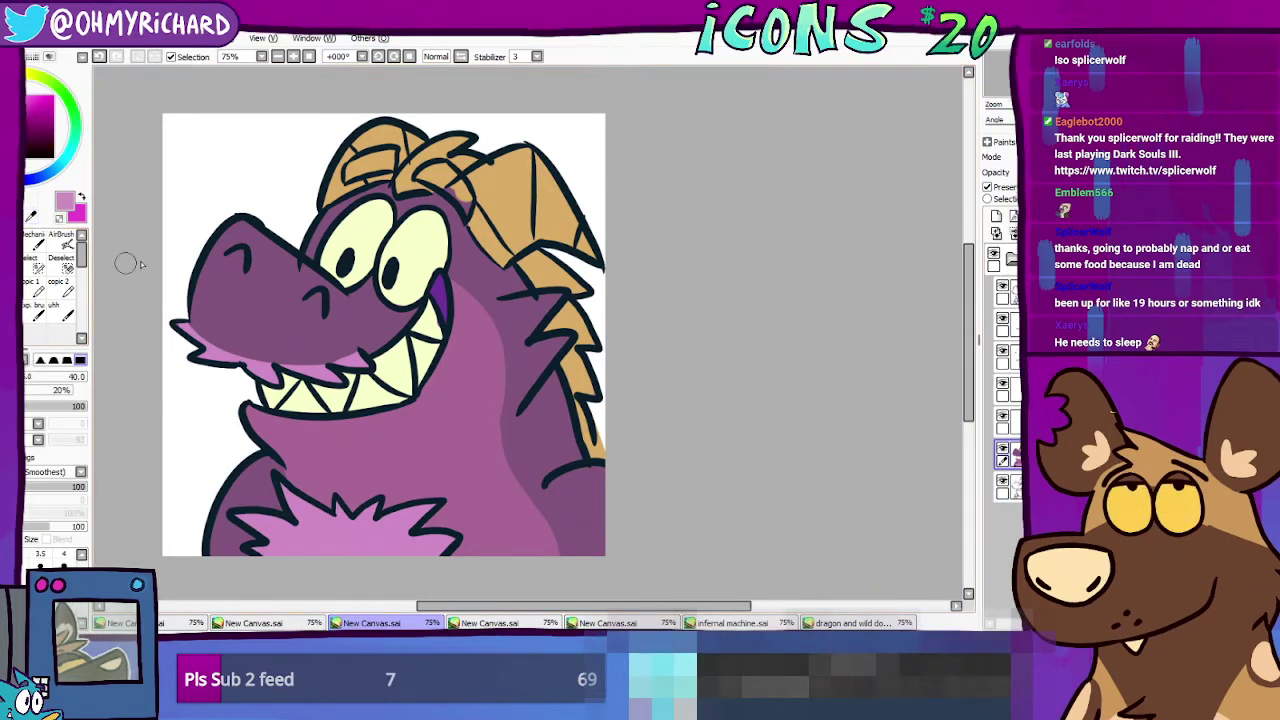
mouse_move(424, 177)
left_mouse_down()
mouse_move(466, 213)
mouse_move(446, 172)
left_mouse_up()
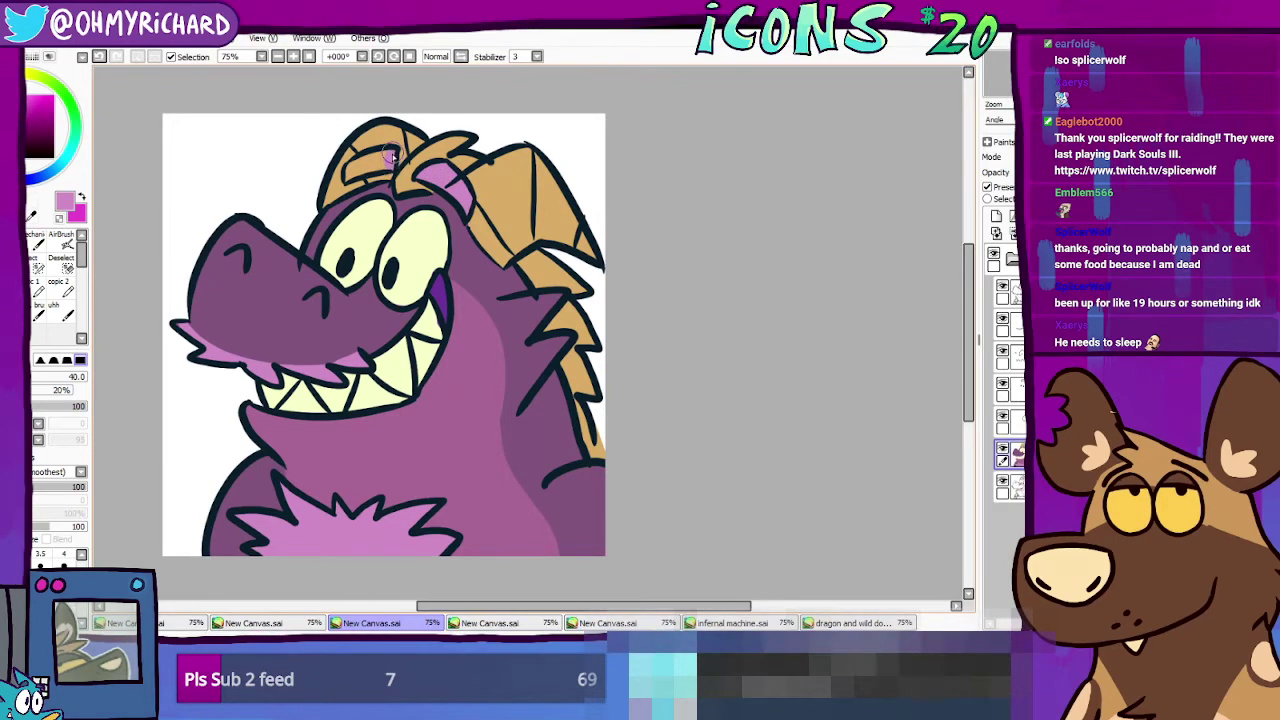
mouse_move(380, 158)
left_mouse_down()
mouse_move(350, 175)
mouse_move(402, 176)
left_mouse_up()
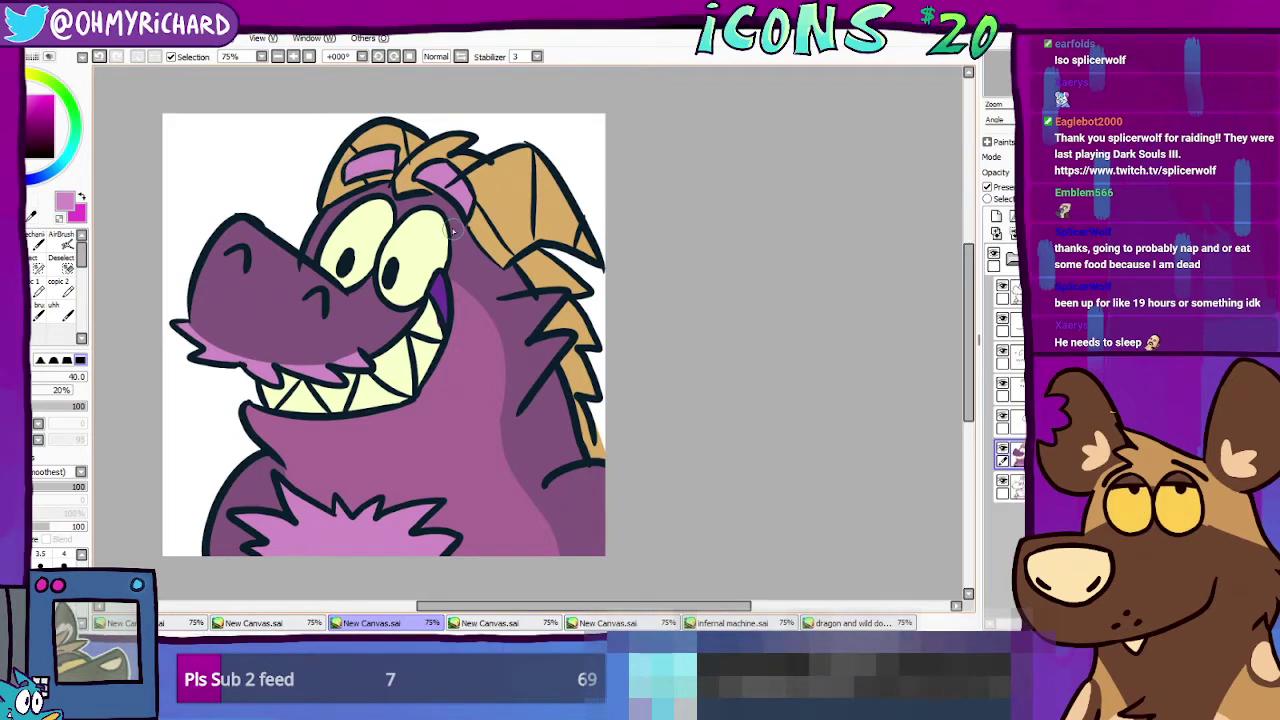
Step: Erase the stray ink lines crossing the eyebrow beside the larger horn on the line layer
key("e")
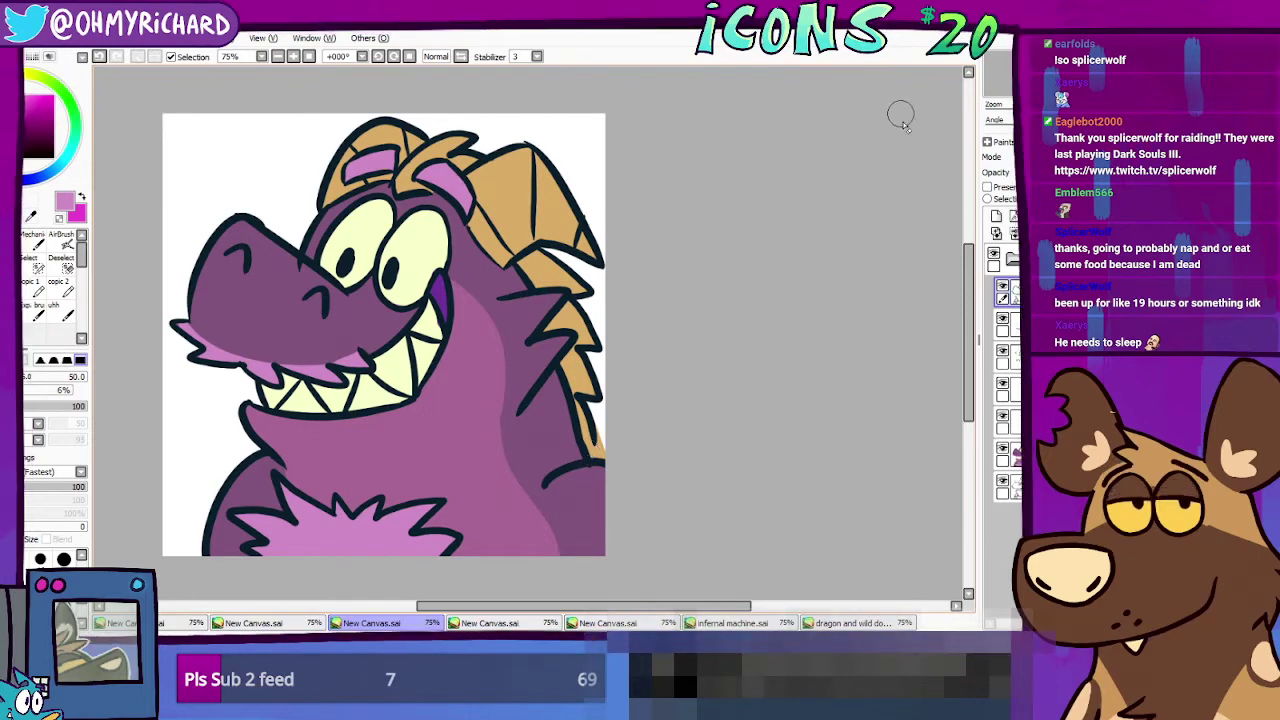
left_click_drag(806, 180, 877, 166)
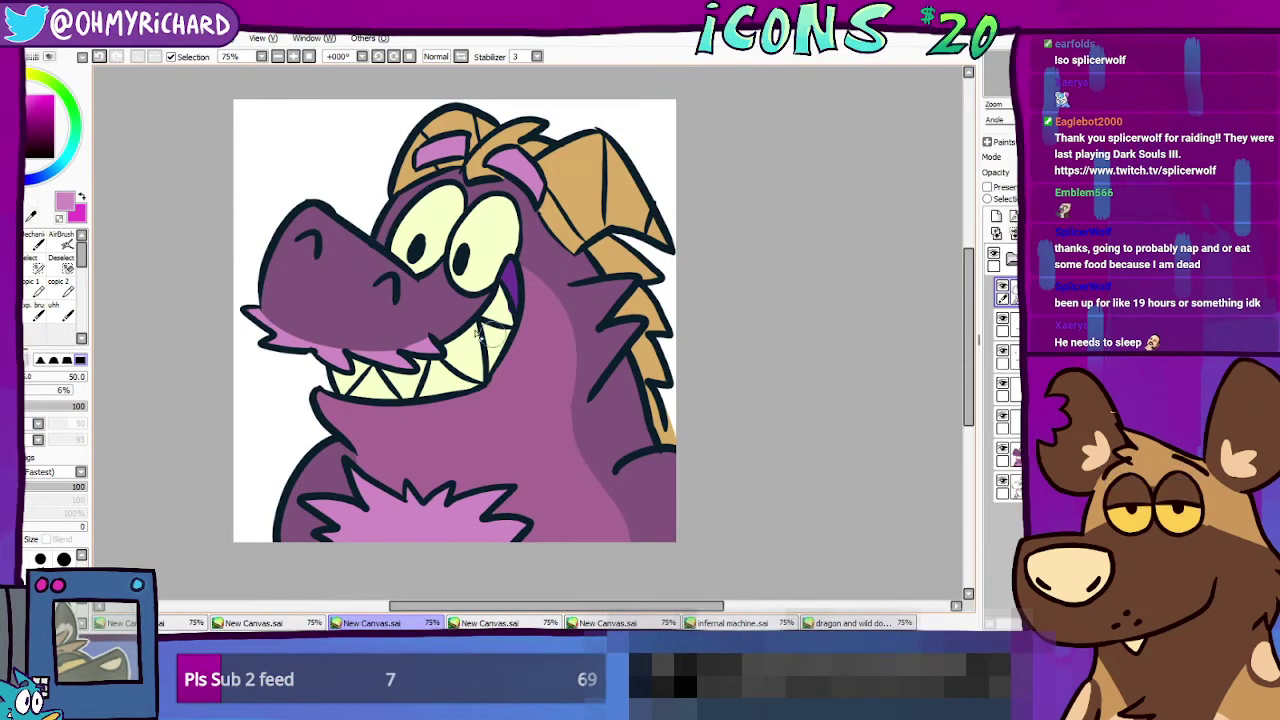
Step: Sample the pale yellow of the dragon's eyes for the brush and activate the dragon's flat colour layer
left_click(72, 238)
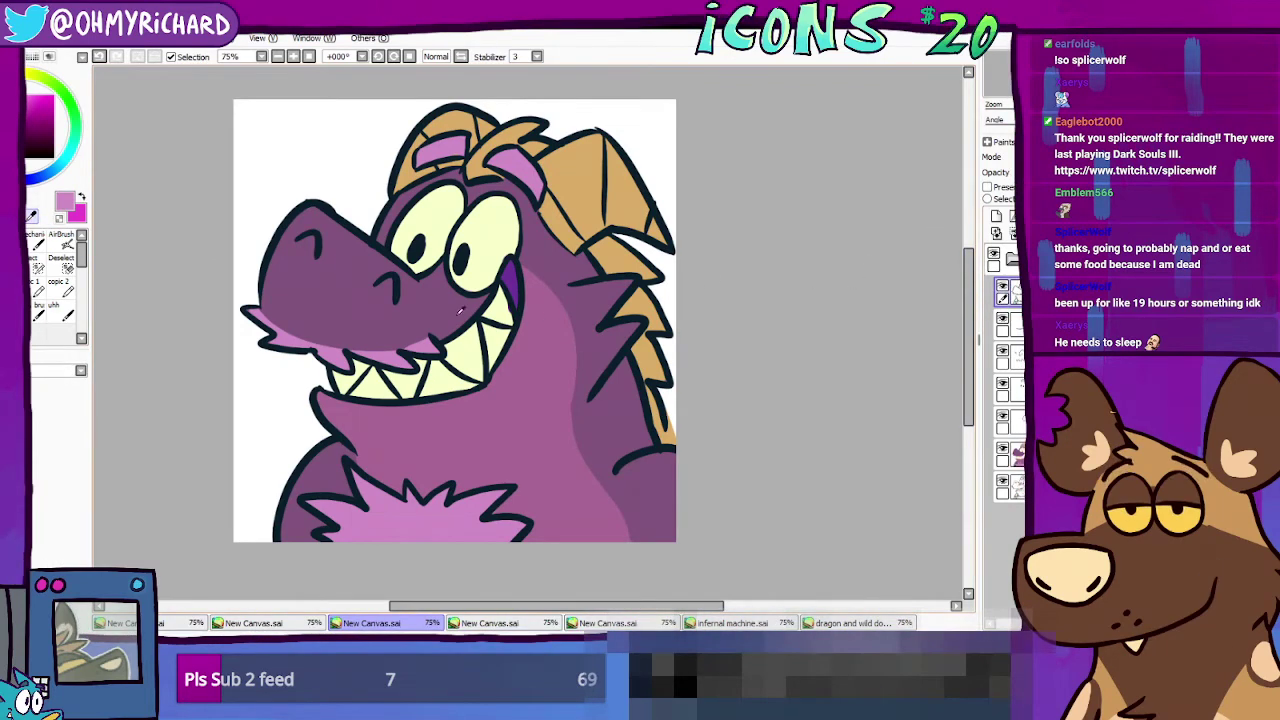
left_click(471, 287)
left_click(45, 271)
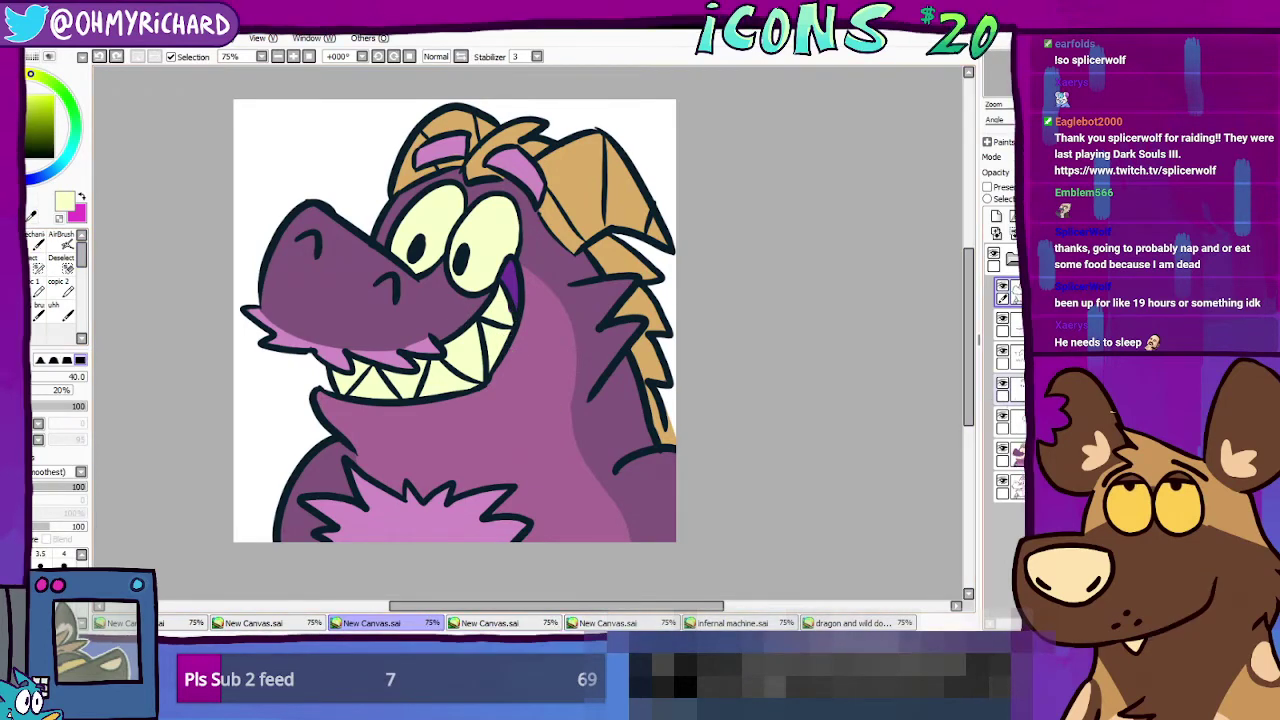
left_click(1014, 455)
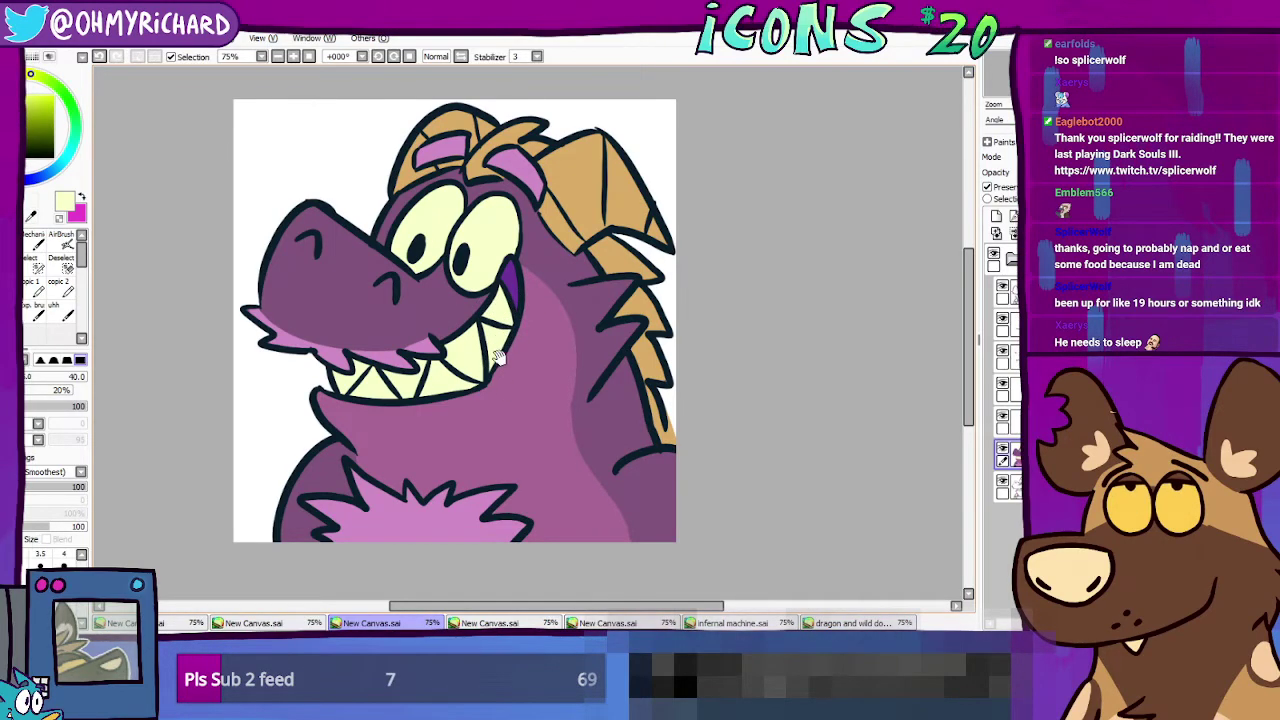
left_click_drag(519, 385, 562, 363)
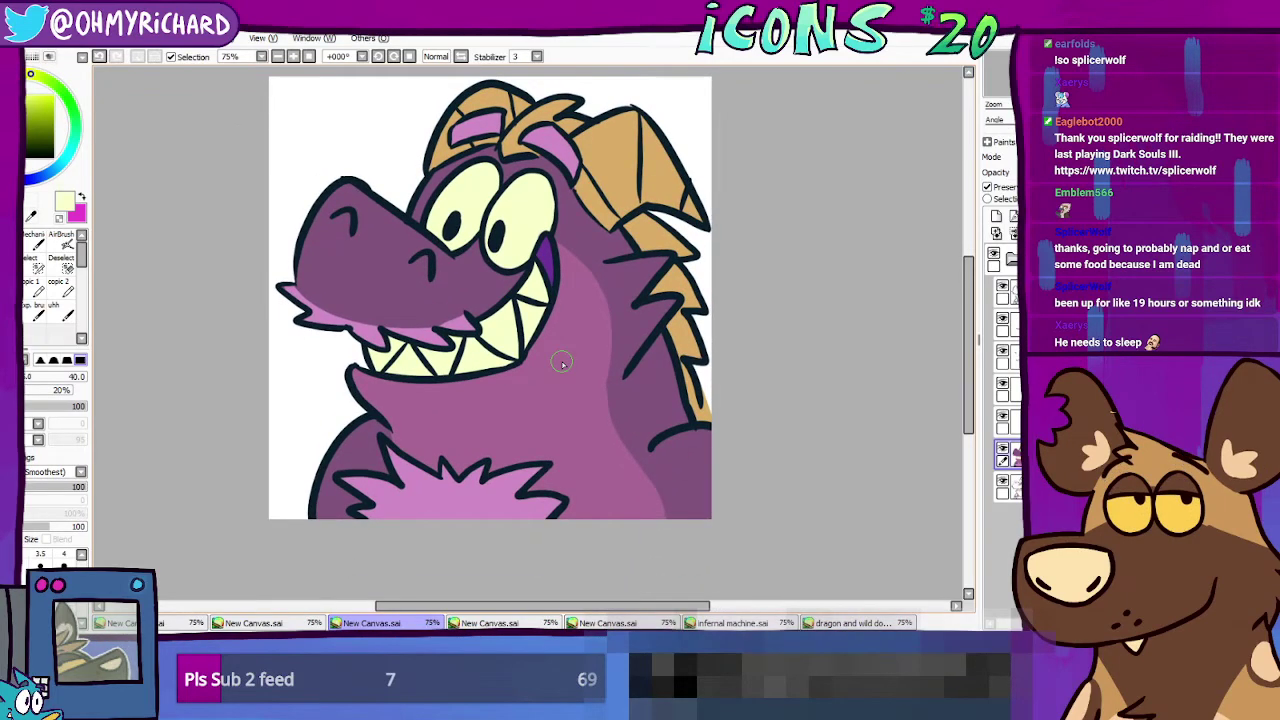
scroll(561, 362, "down", 3)
scroll(562, 363, "up", 2)
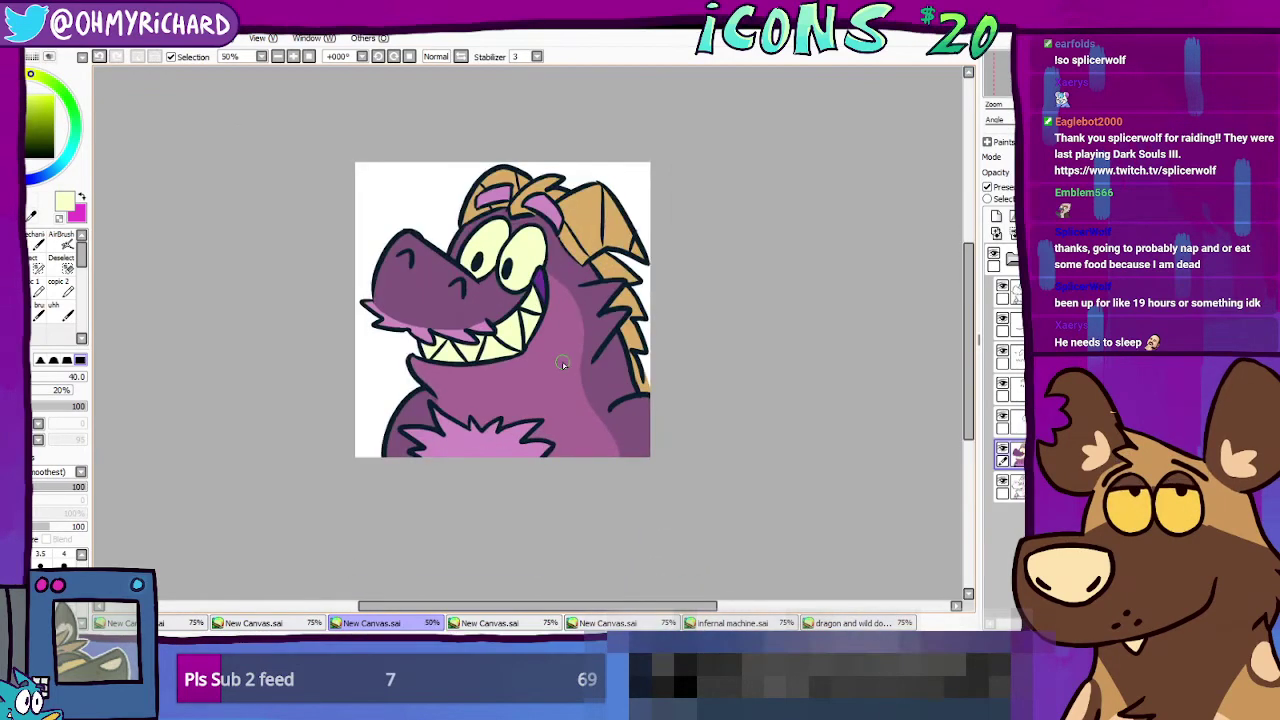
left_click_drag(793, 292, 770, 310)
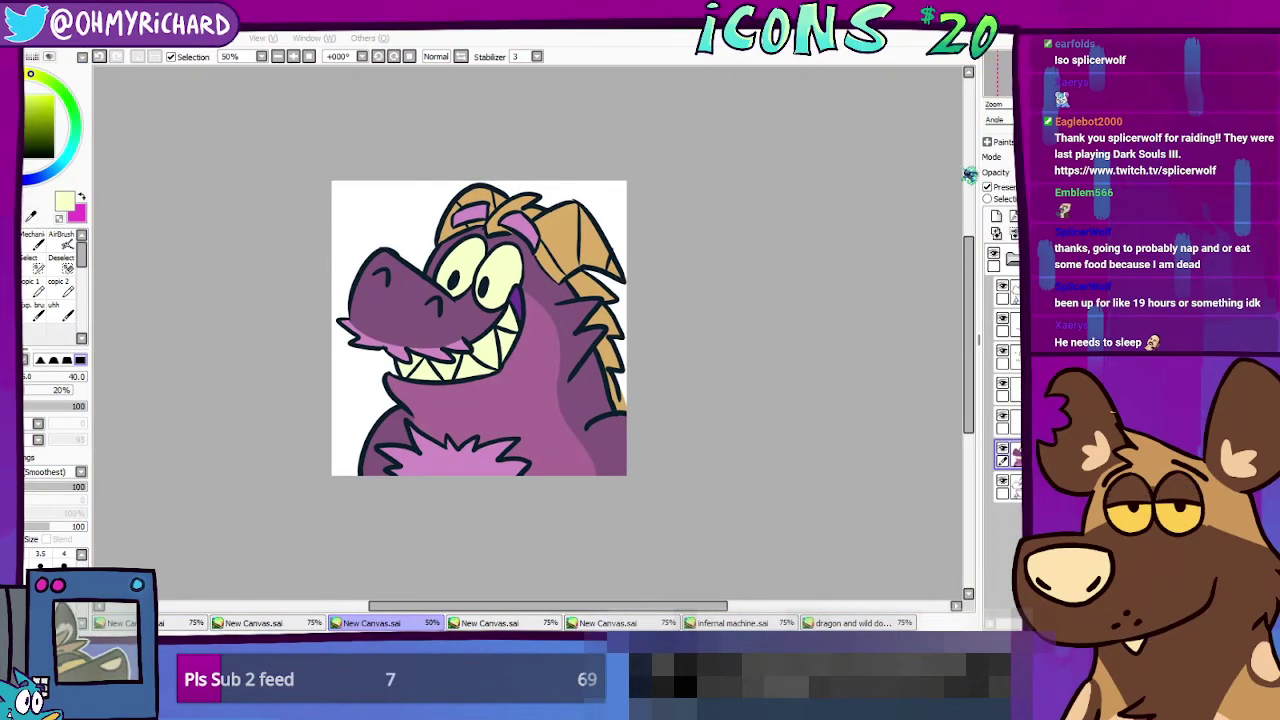
key("ctrl+minus")
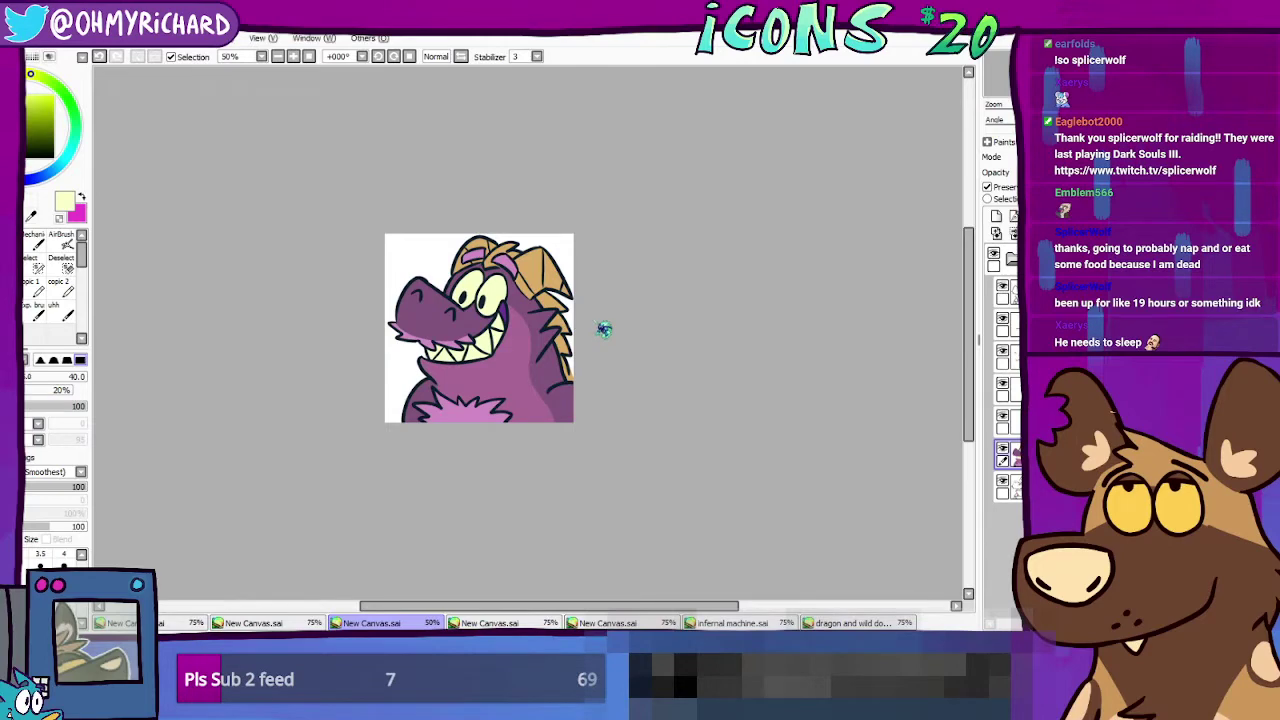
scroll(852, 376, "up", 2)
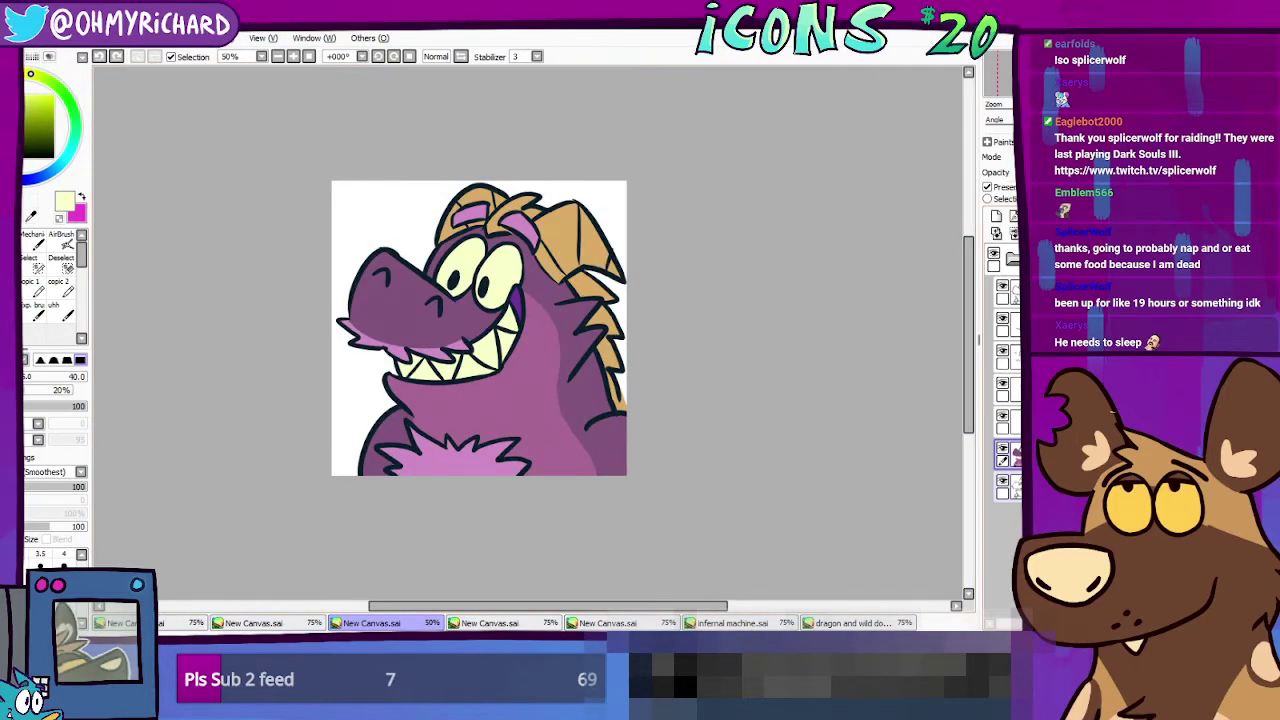
Step: Switch to the Bucket tool and try teal, blue and green shades as the fill colour for the icon's background
key("w")
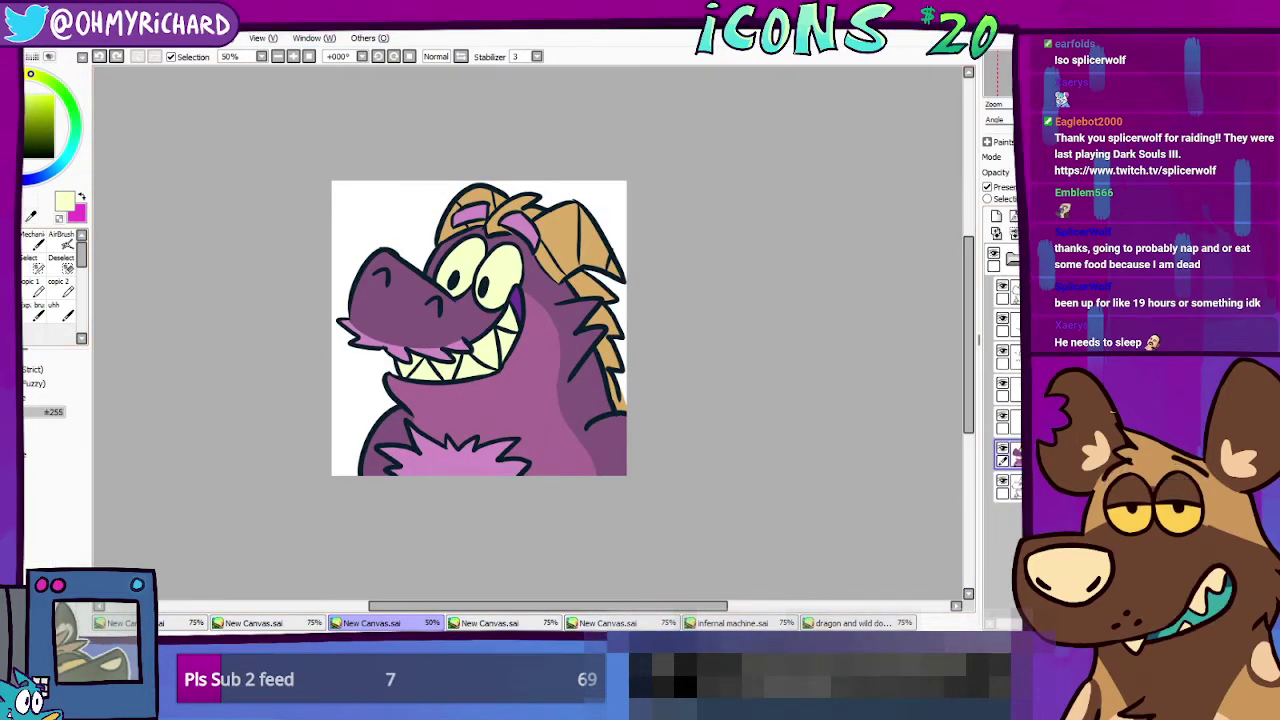
left_click(74, 143)
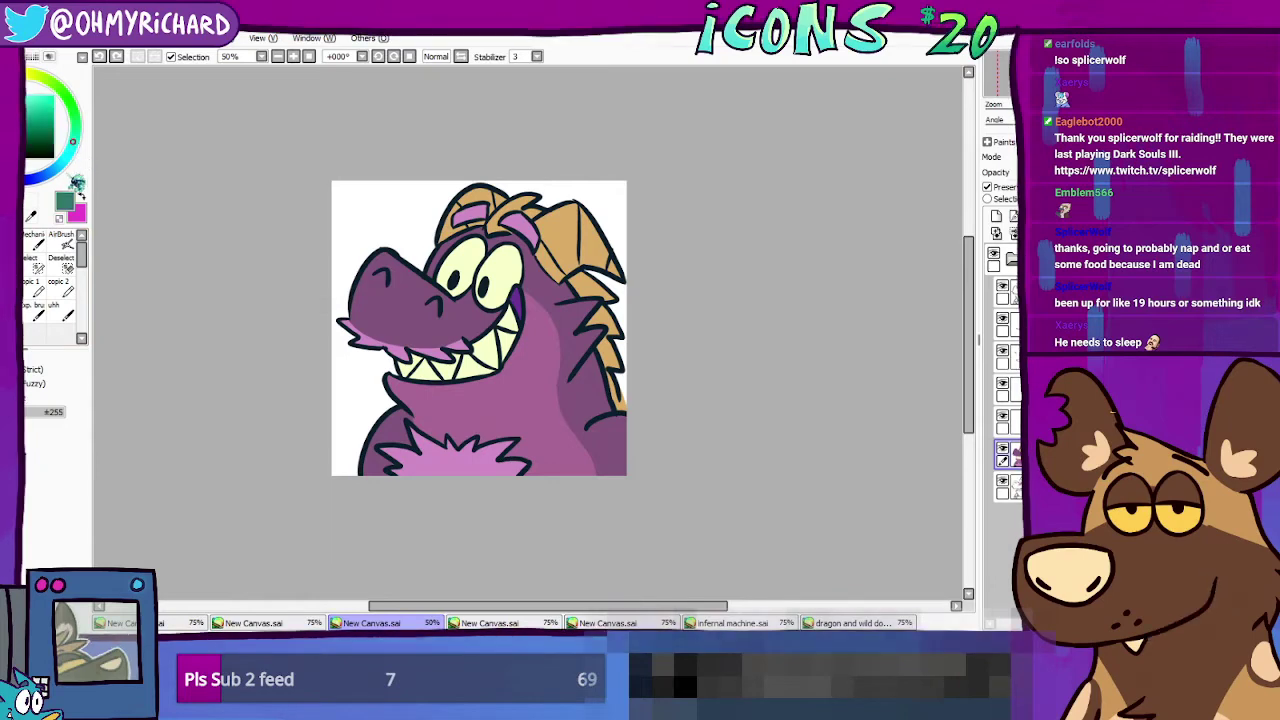
left_click(29, 102)
left_click(59, 166)
left_click(36, 111)
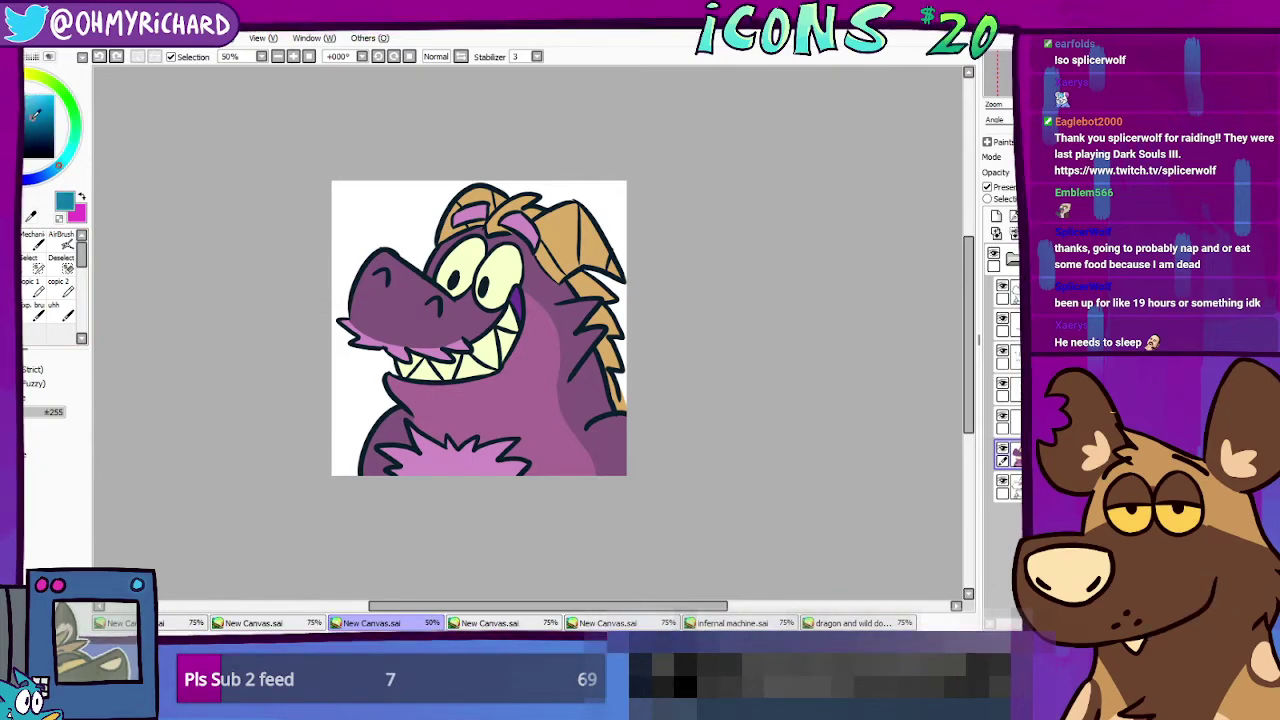
left_click(41, 97)
left_click(70, 105)
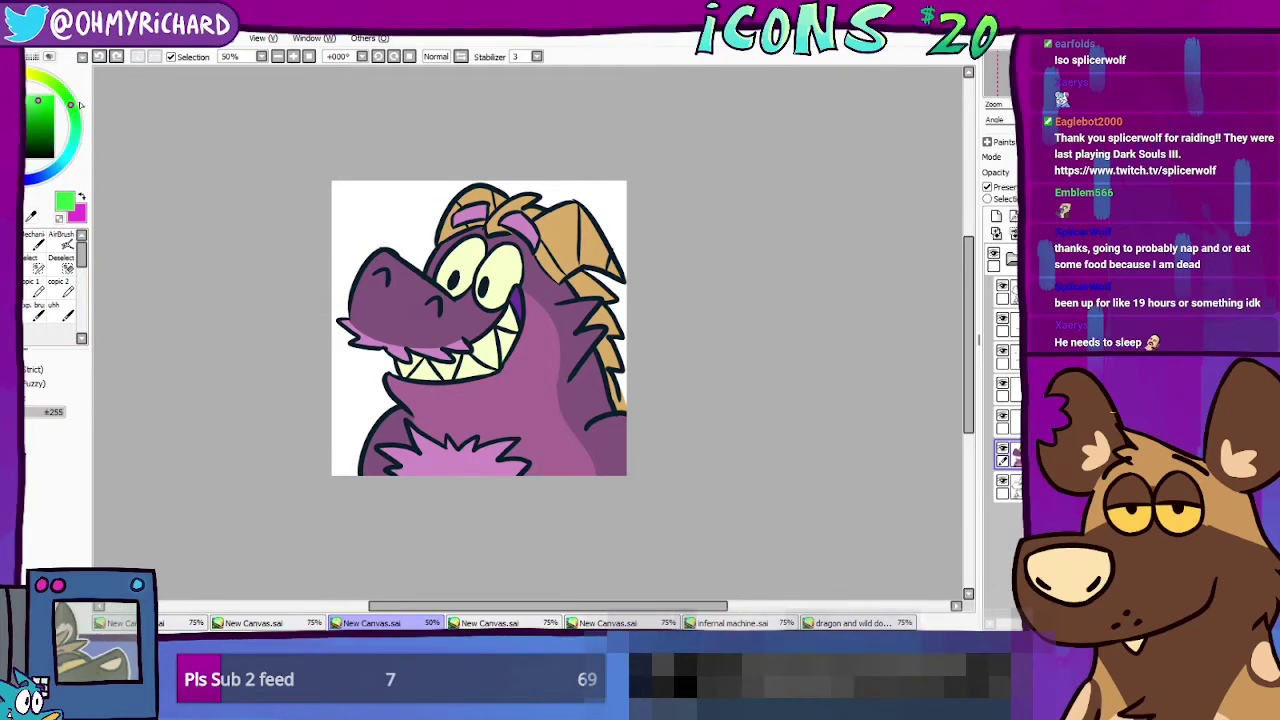
left_click_drag(33, 106, 40, 119)
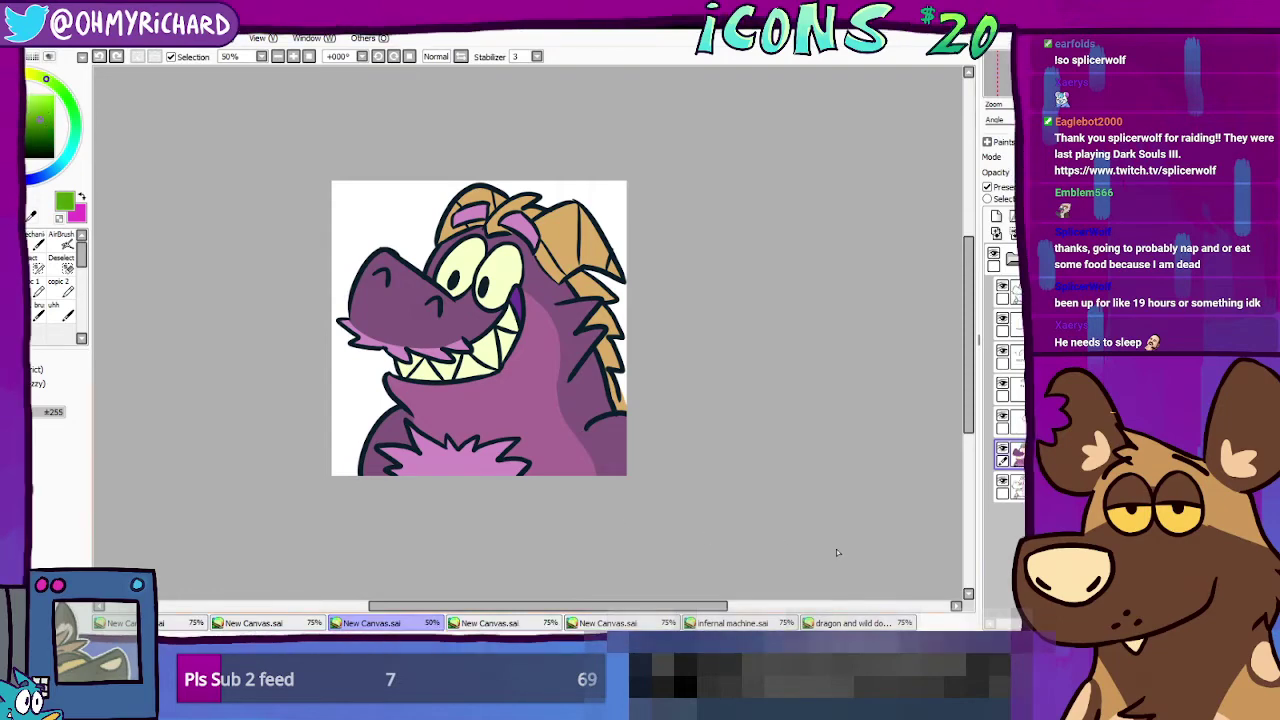
Step: Sample the teal green of the reference picture's backdrop and fill a new layer beneath the dragon's colours with it
left_click(850, 622)
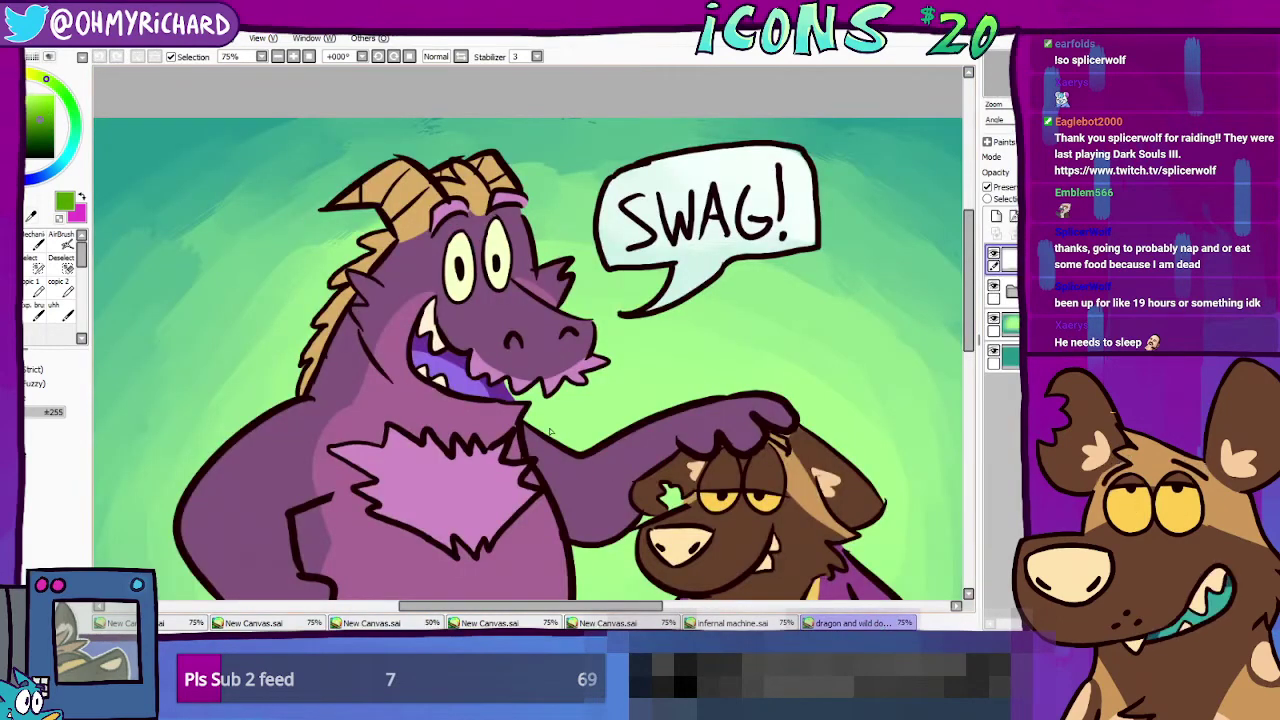
right_click(551, 152)
left_click(371, 622)
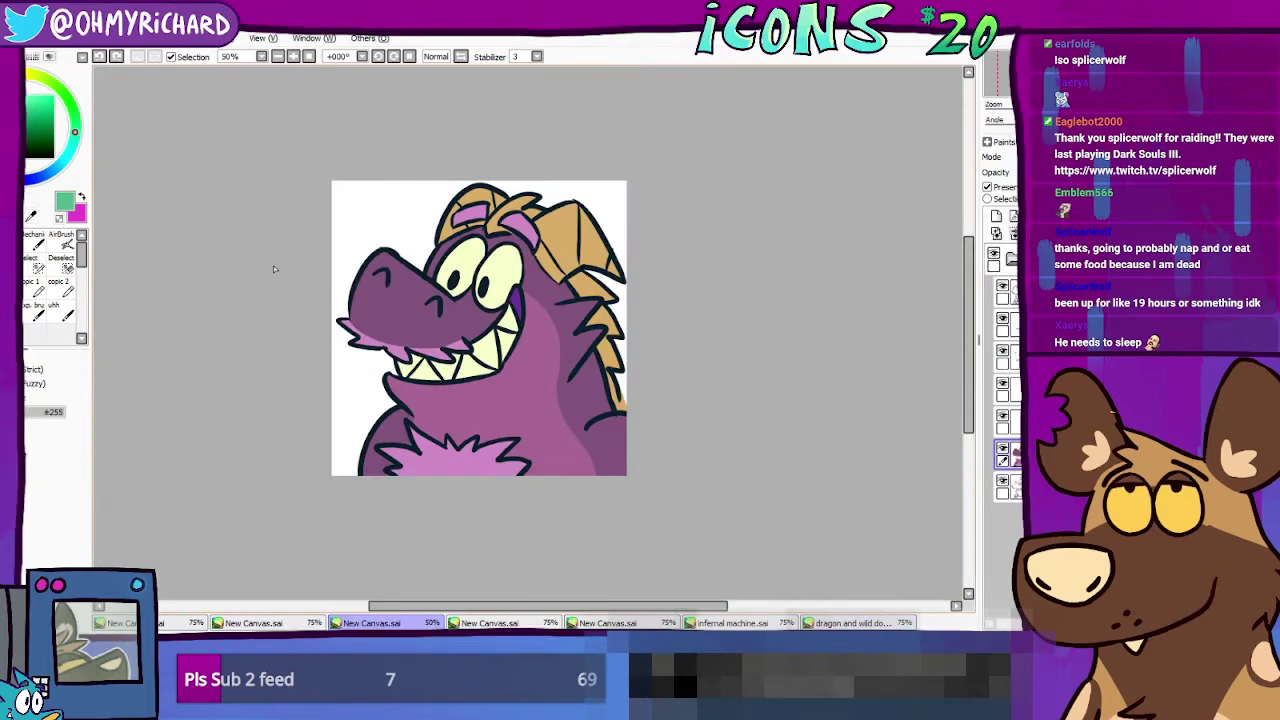
key("ctrl+f")
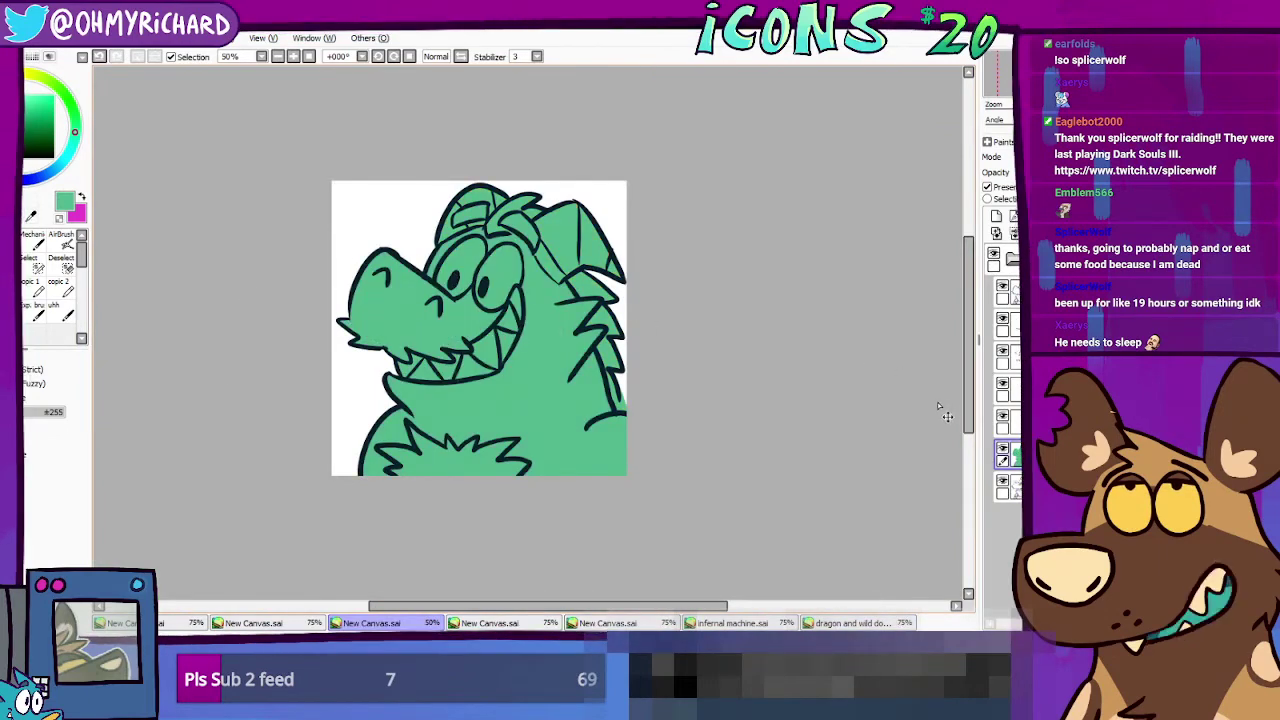
key("ctrl+z")
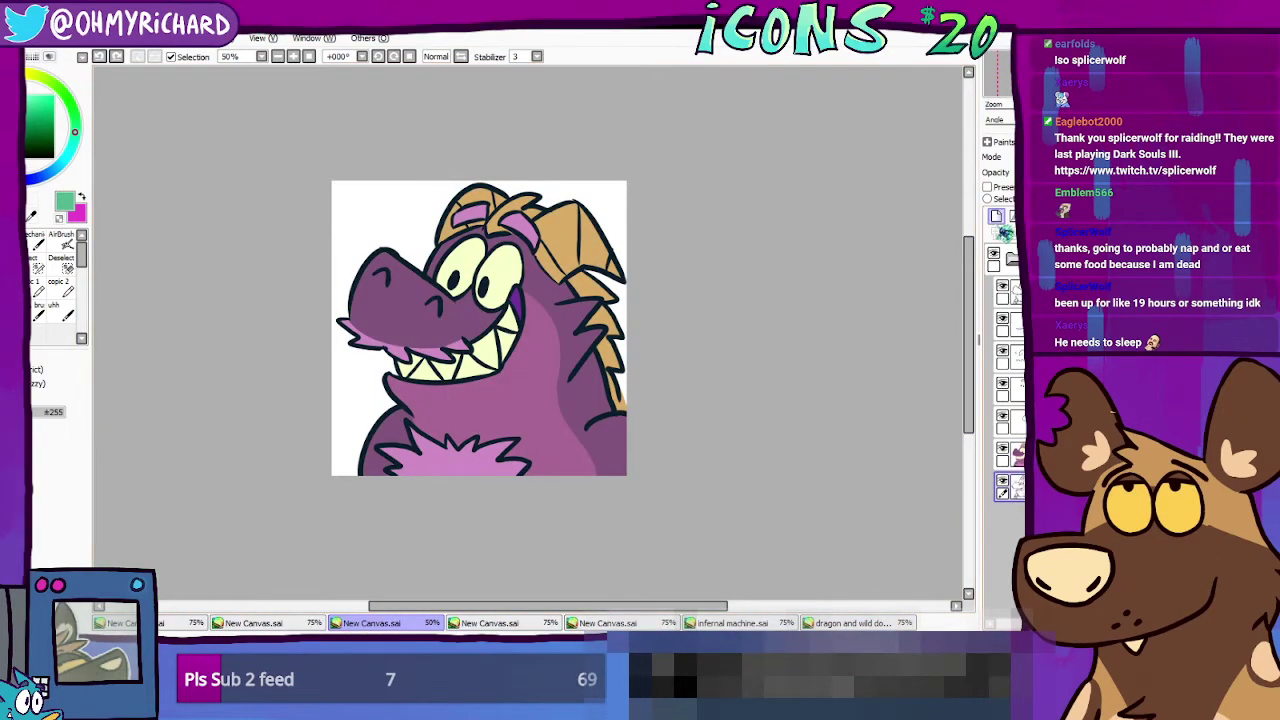
left_click(996, 216)
left_click(435, 202)
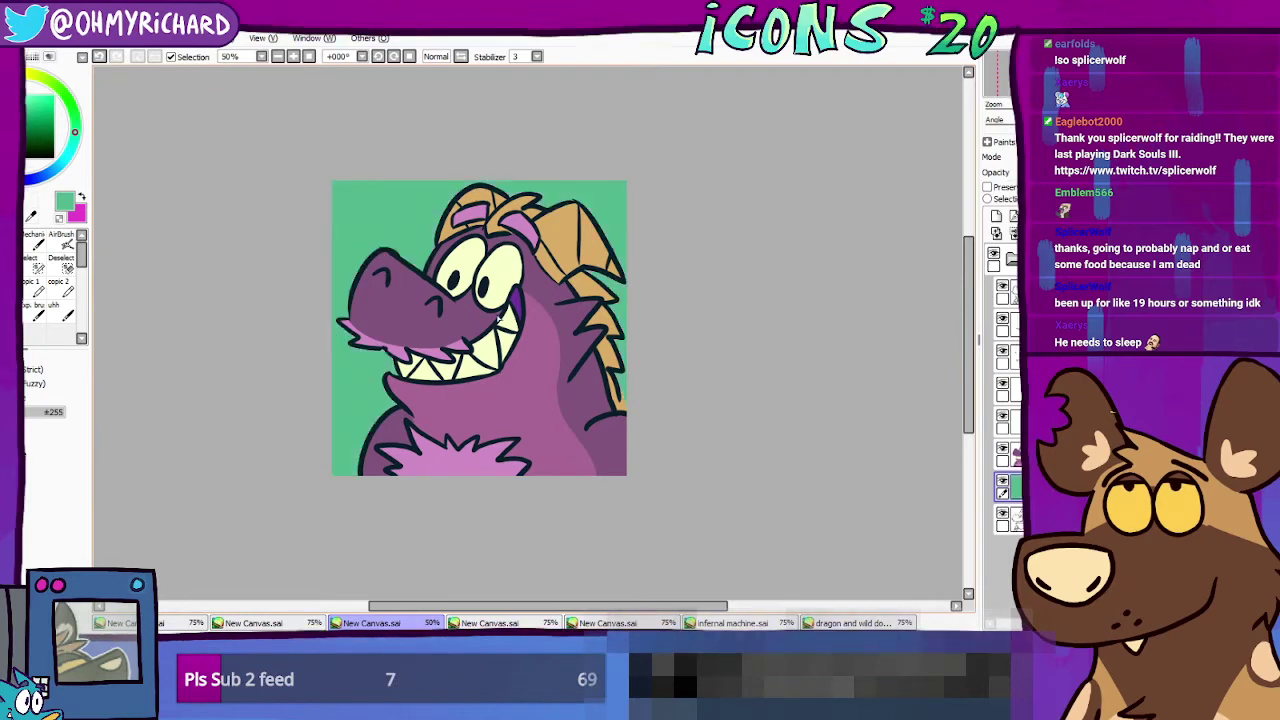
Step: Sample a lighter green from the reference picture's backdrop and refill the icon's background layer with it
left_click(851, 620)
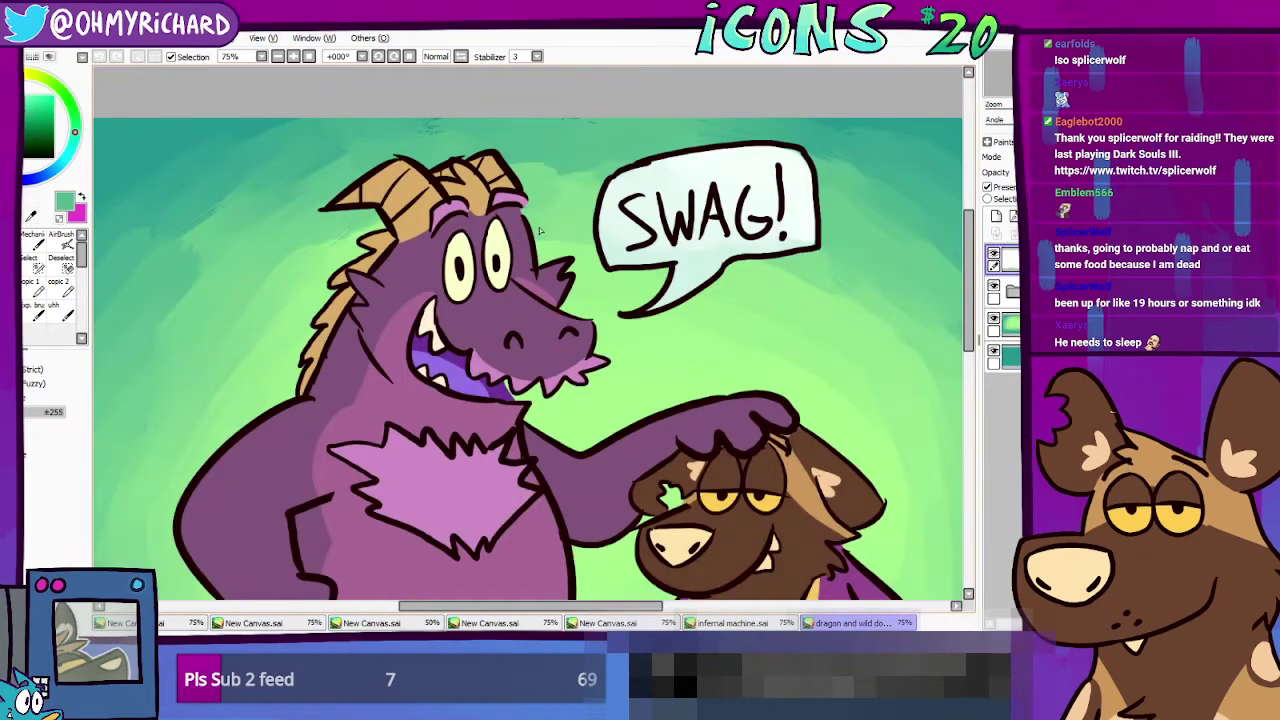
left_click(371, 622)
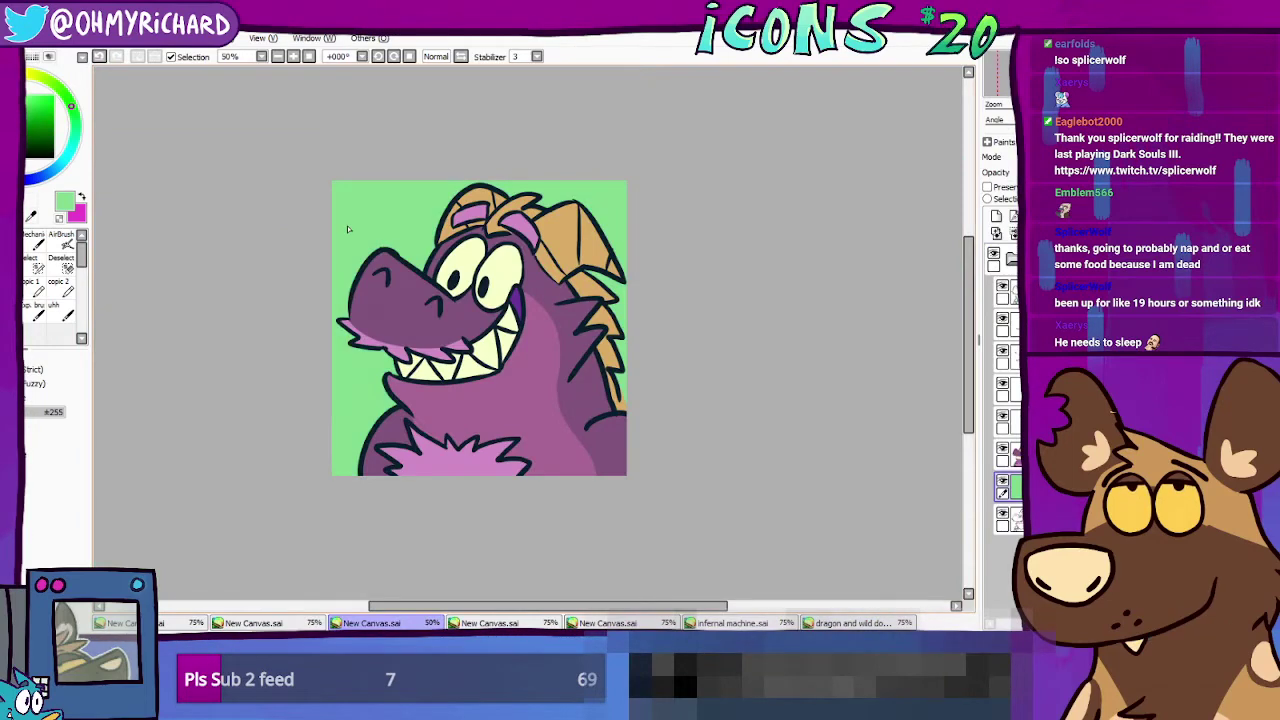
key("Page_Up")
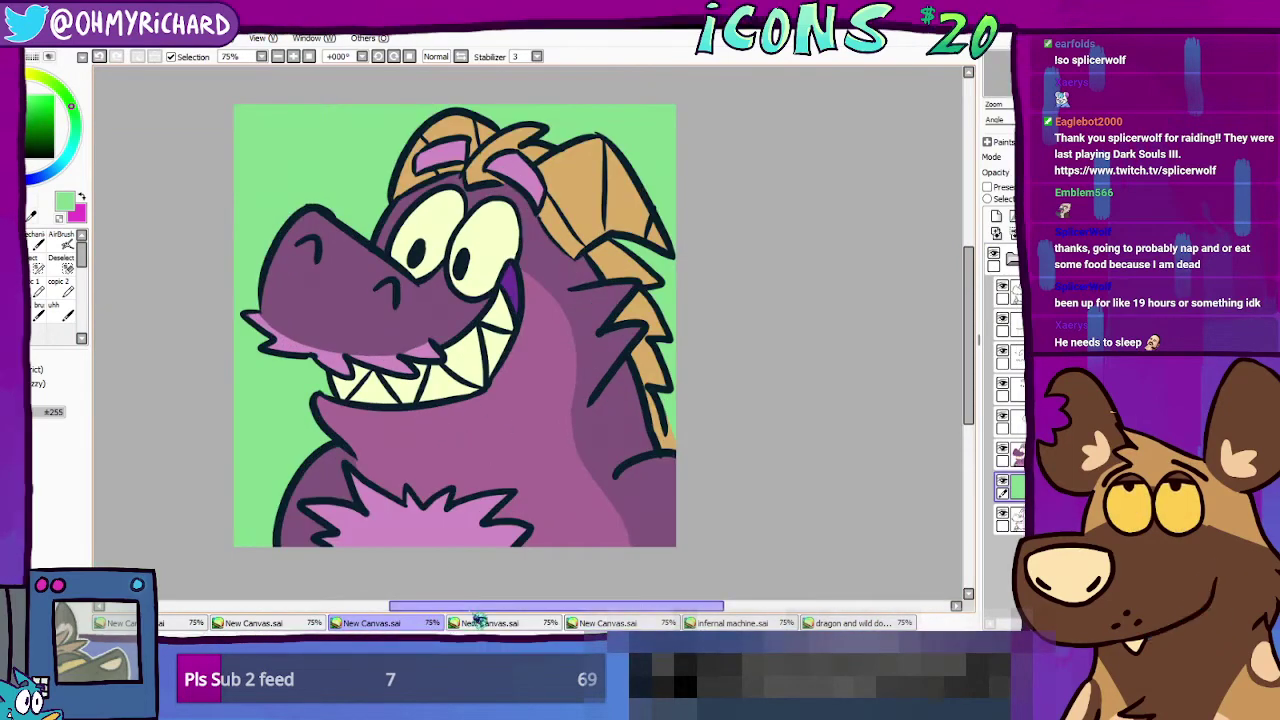
Step: Open the gatiteaux.sai picture and select the whole canvas on its signature layer for copying
left_click(484, 624)
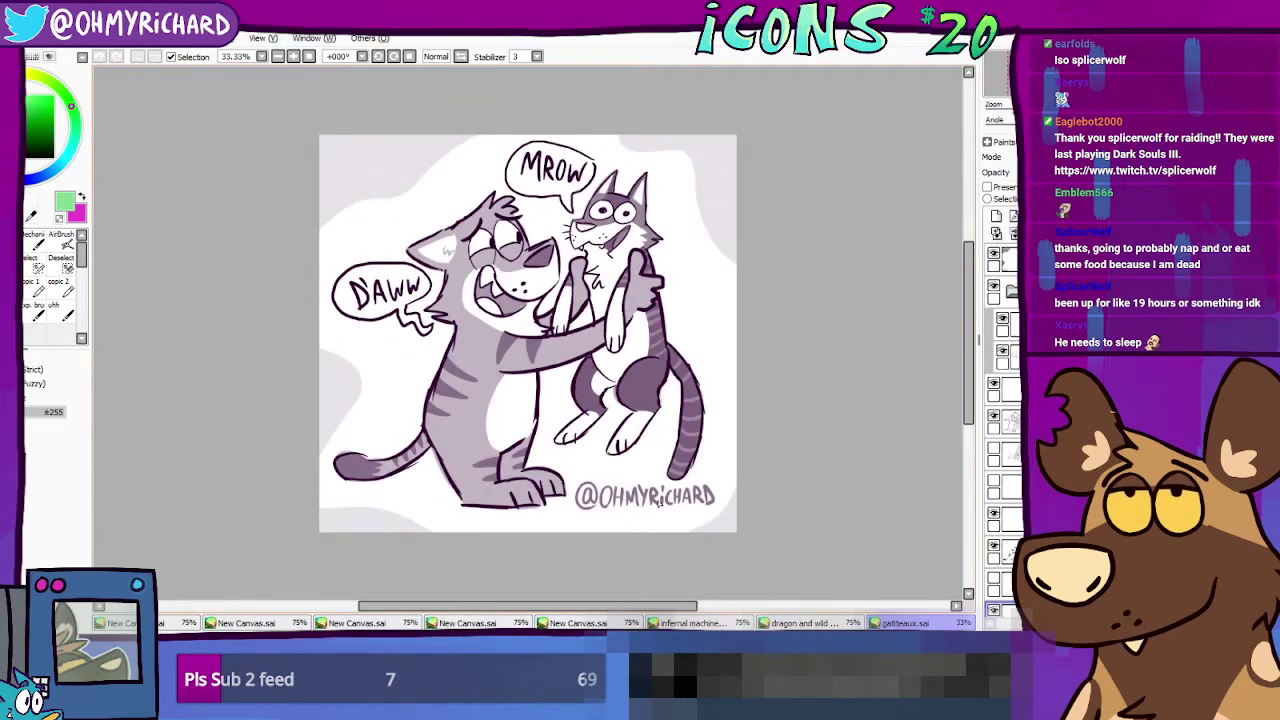
key("Page_Up")
key("Page_Up")
left_click_drag(773, 446, 582, 35)
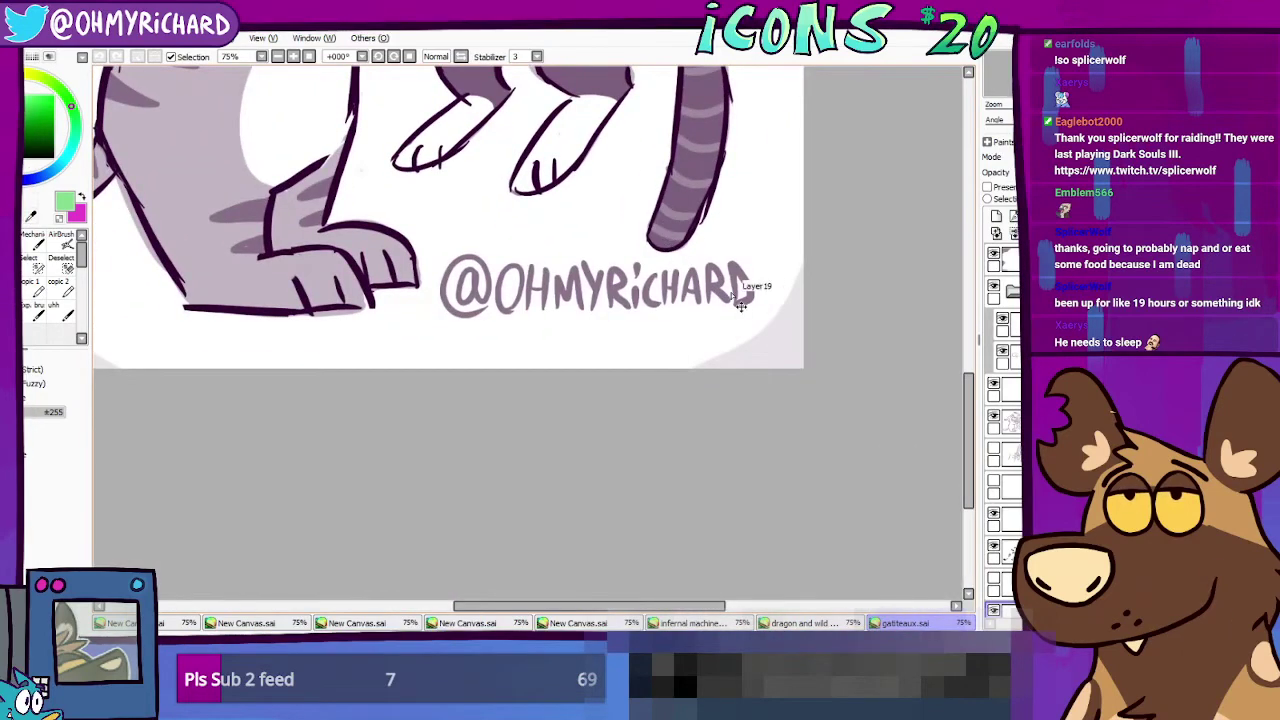
key("ctrl+a")
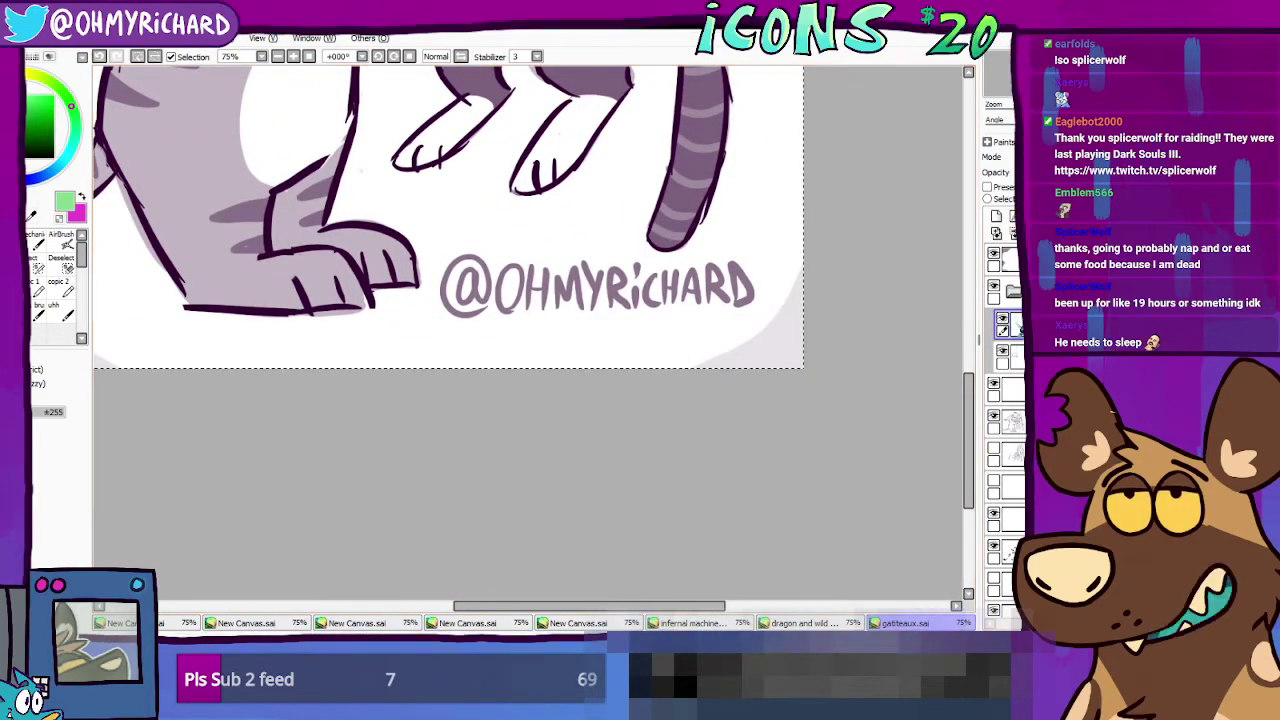
Step: Paste the signature into the dragon icon on its own layer above the green background and move it to the artwork's upper left corner
left_click(820, 622)
left_click(734, 623)
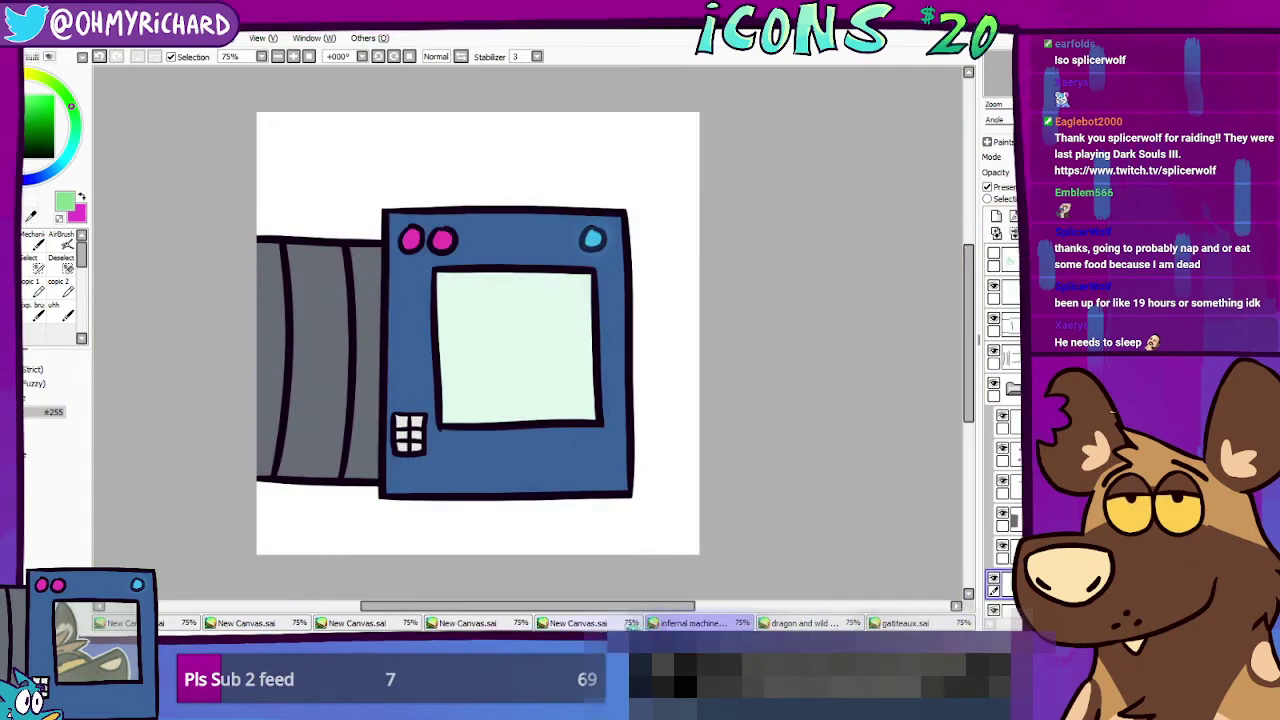
left_click(503, 626)
left_click(566, 623)
left_click(405, 625)
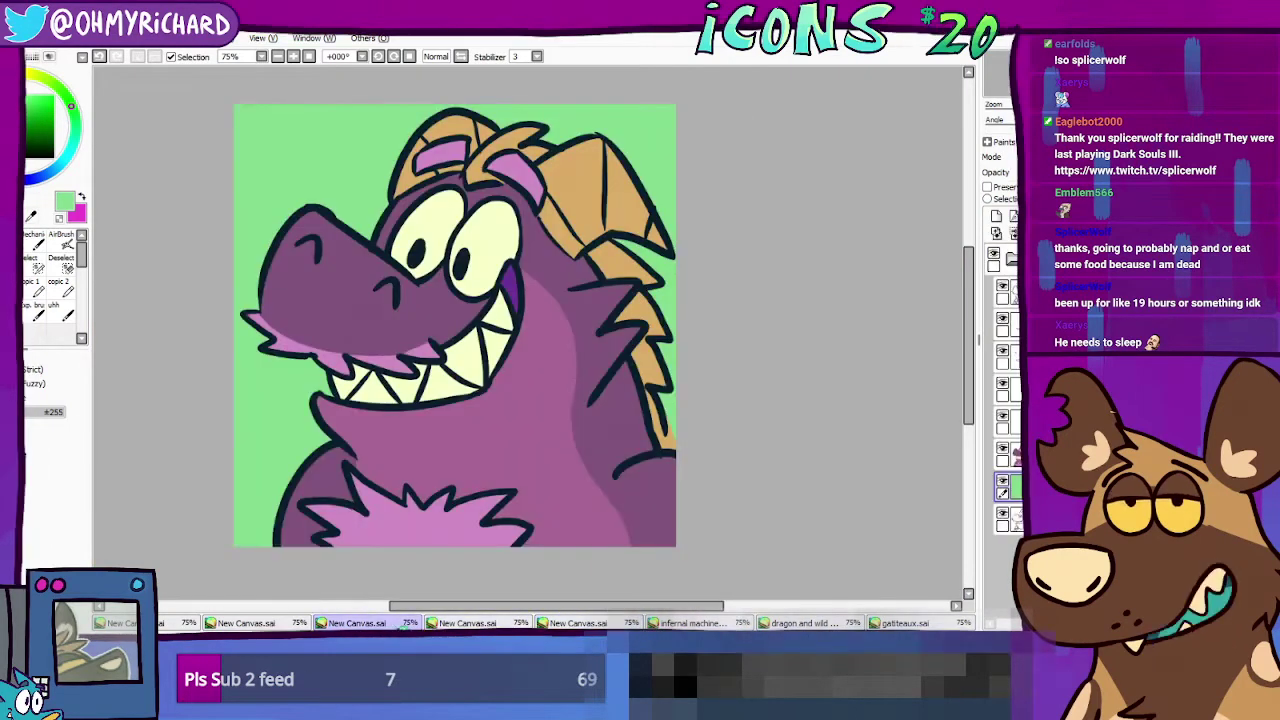
scroll(294, 214, "down", 2)
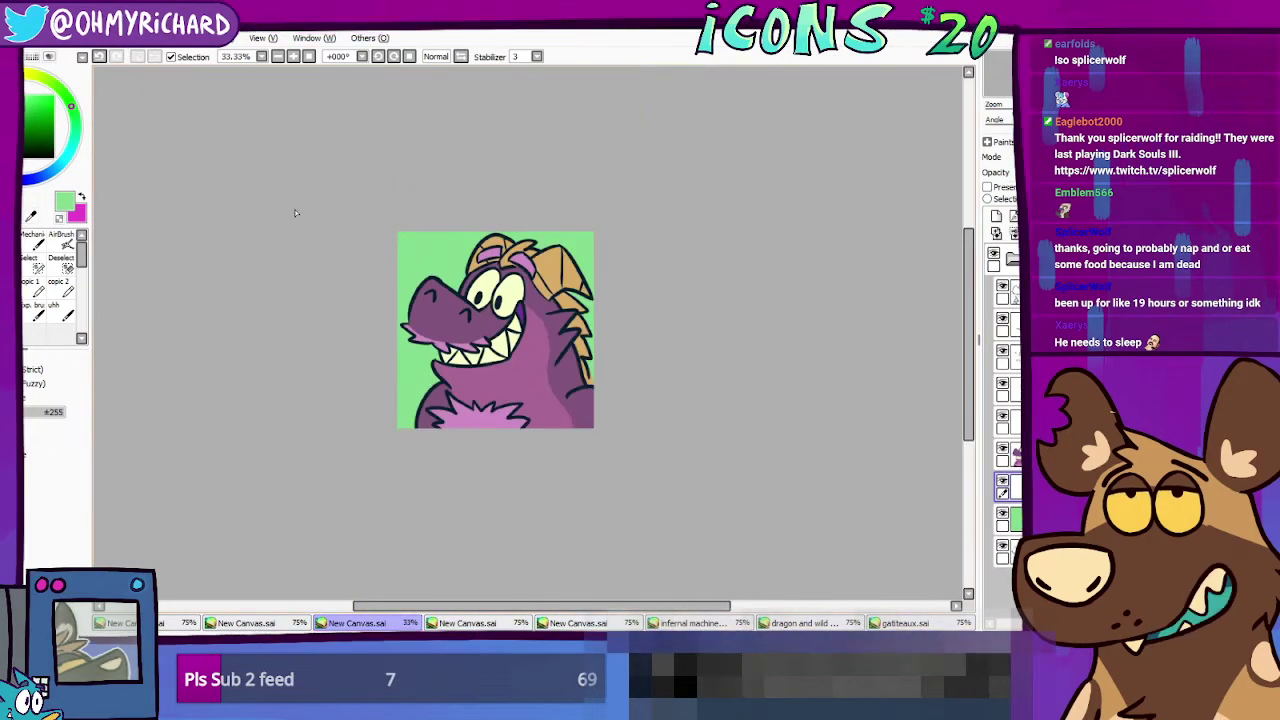
key("ctrl+t")
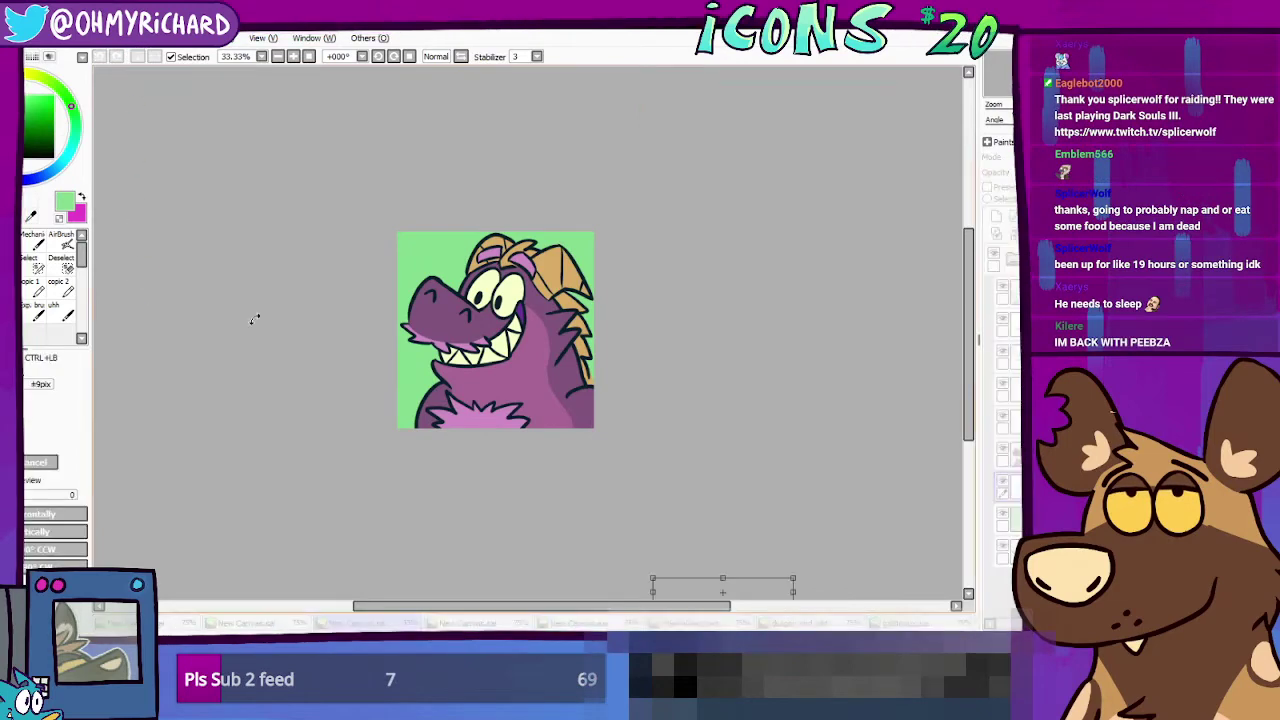
left_click_drag(745, 598, 494, 219)
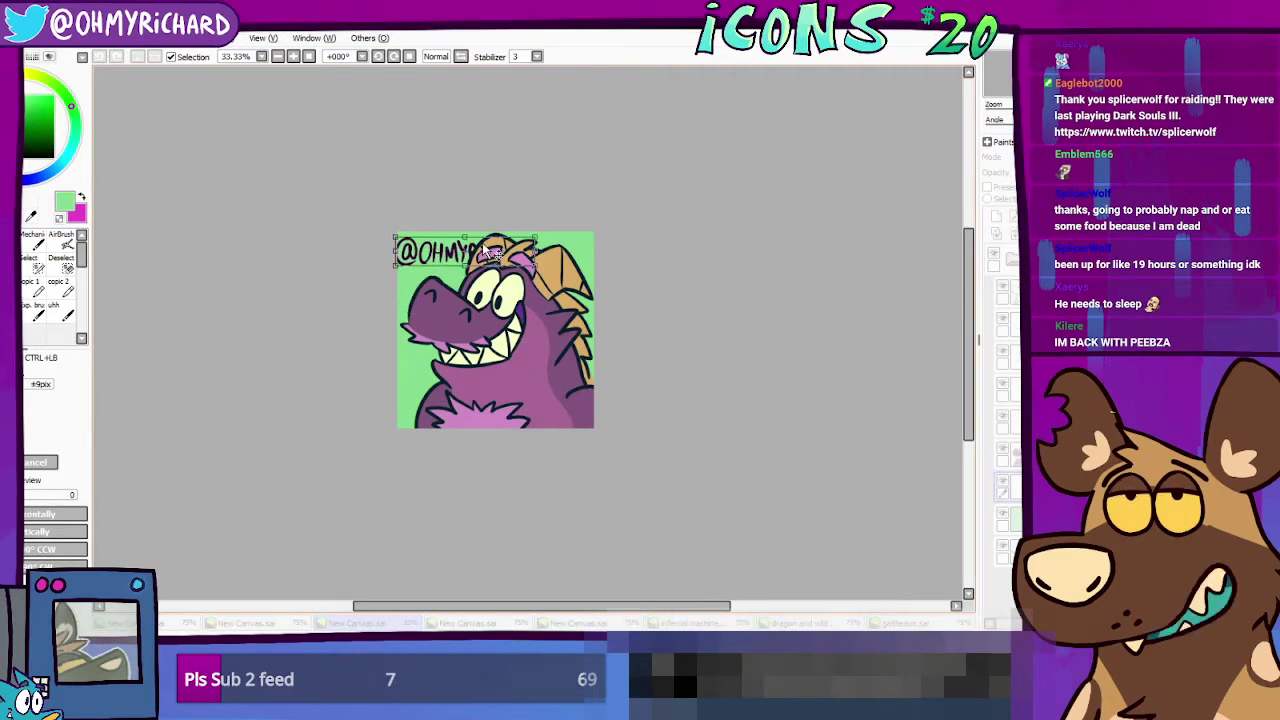
Step: Shrink the pasted signature to about half its size and fit it into the green upper left corner beside the dragon's horns
scroll(492, 260, "up", 3)
left_click_drag(493, 308, 591, 364)
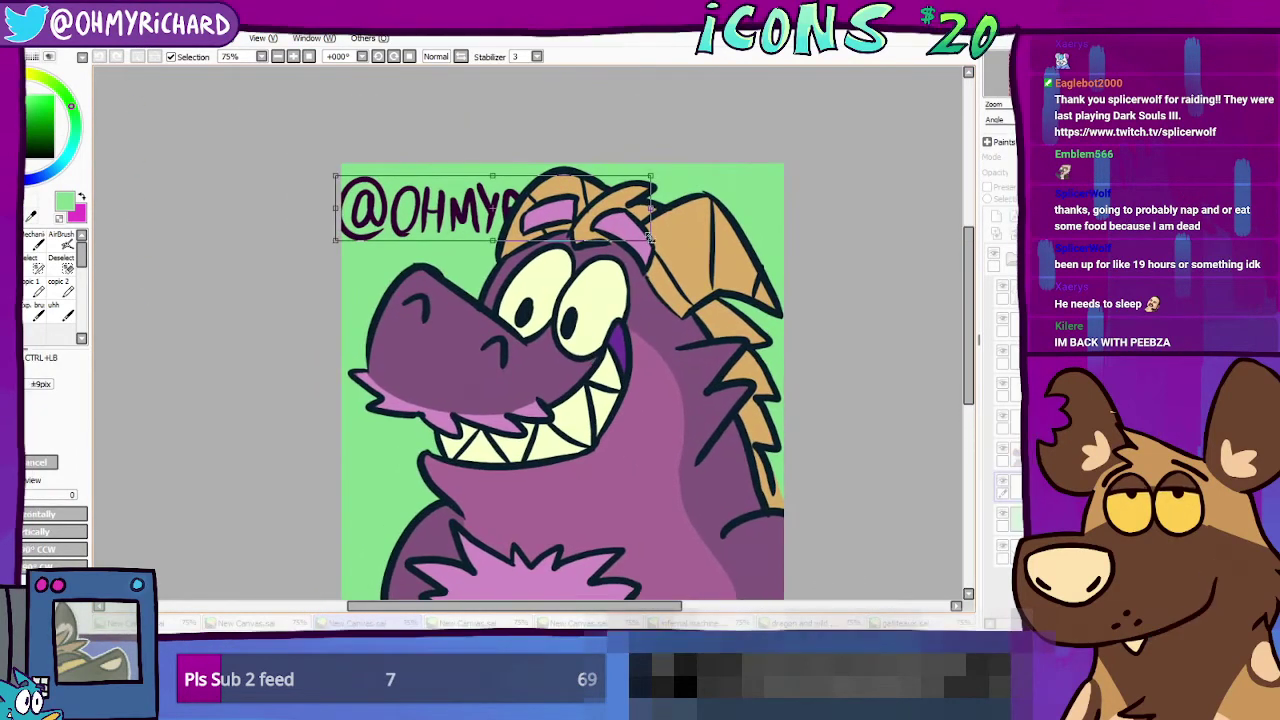
left_click_drag(650, 240, 505, 180)
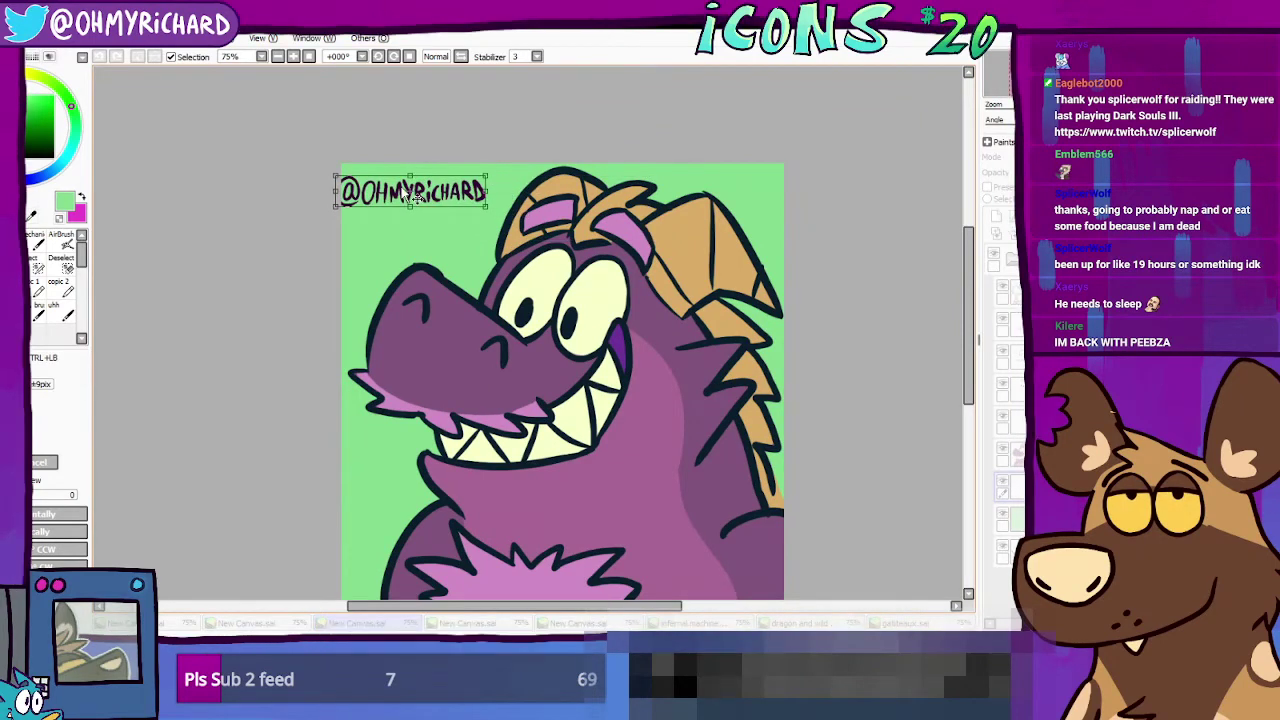
mouse_move(420, 193)
left_mouse_down()
mouse_move(425, 180)
mouse_move(428, 196)
left_mouse_up()
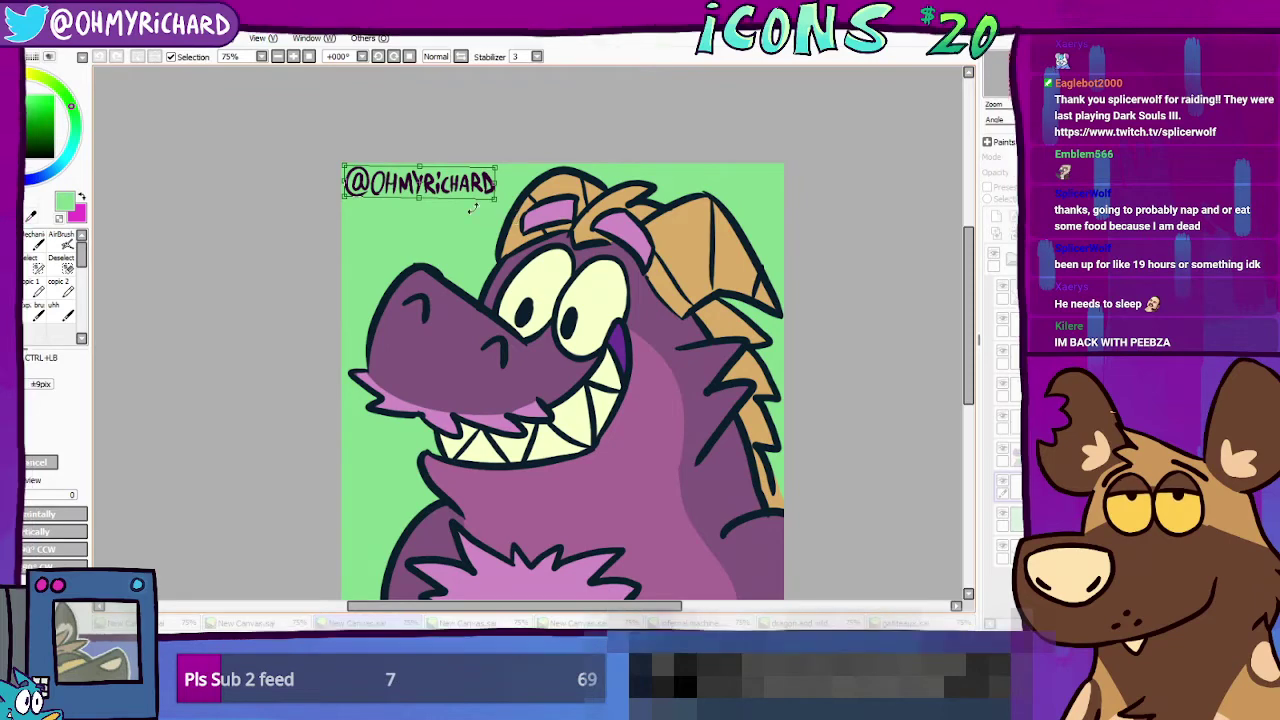
left_click_drag(458, 186, 461, 188)
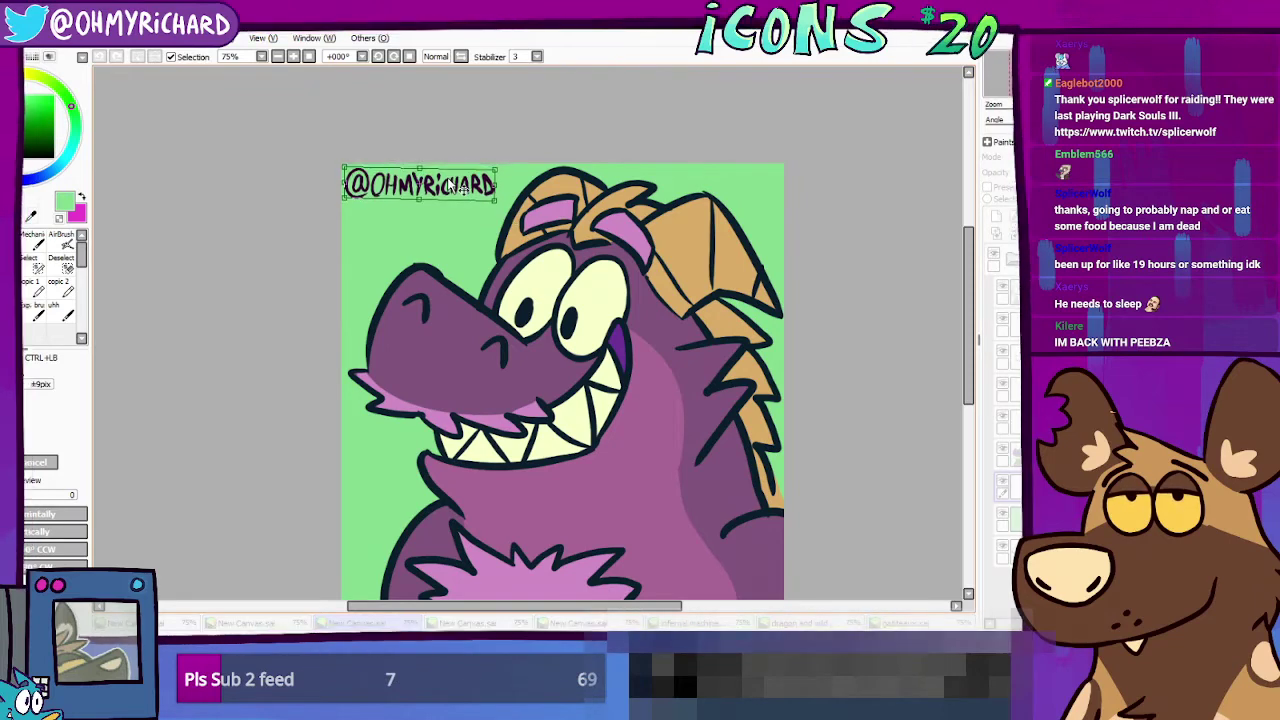
key("Page_Up")
left_click_drag(638, 254, 603, 342)
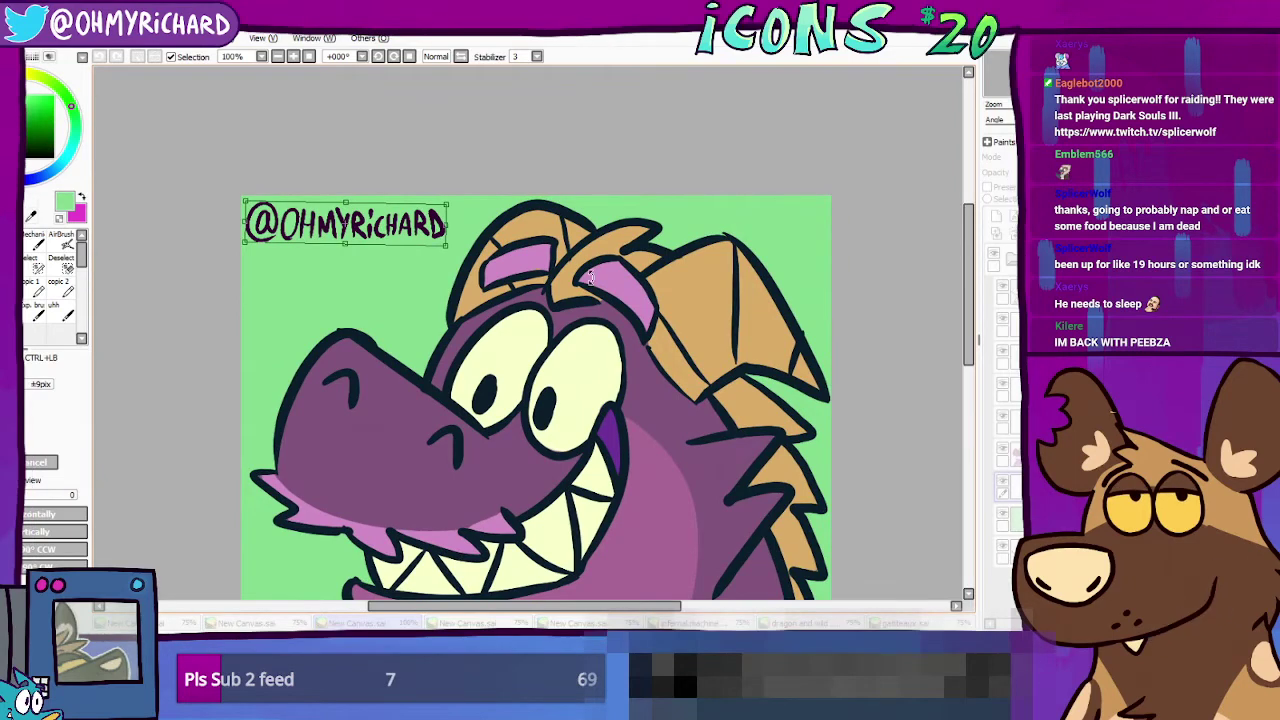
left_click_drag(390, 225, 388, 221)
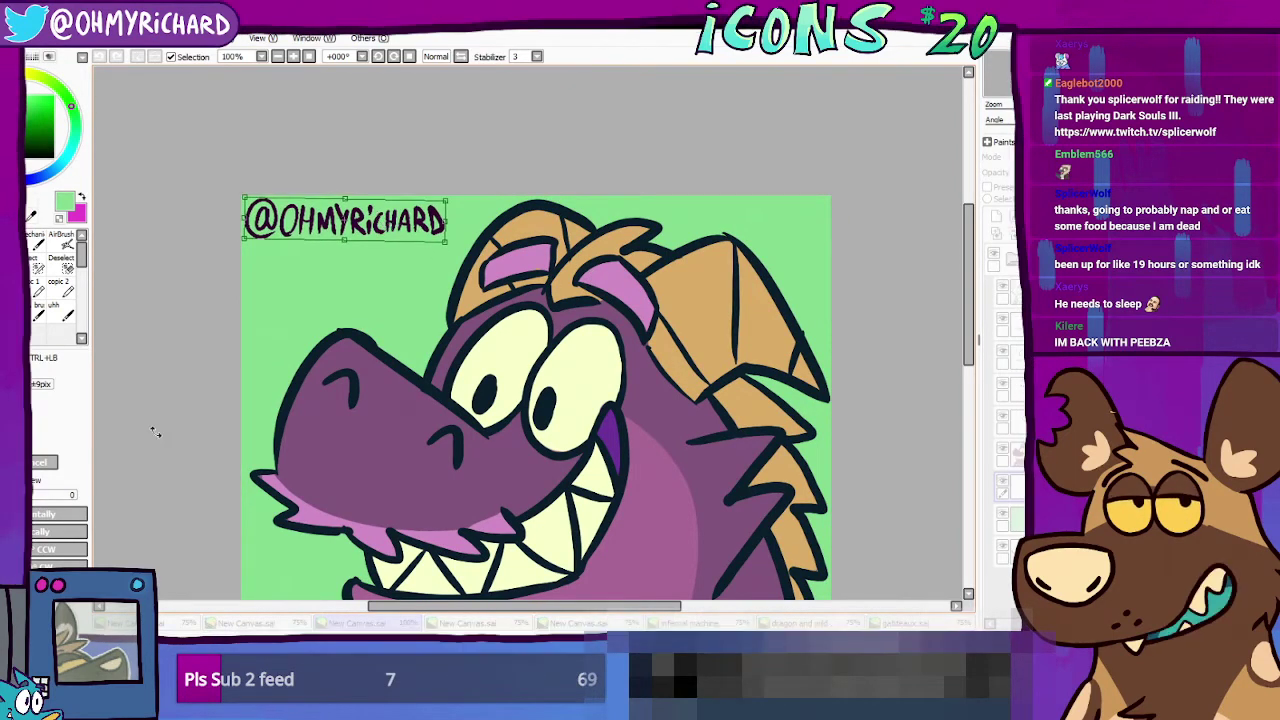
key("Return")
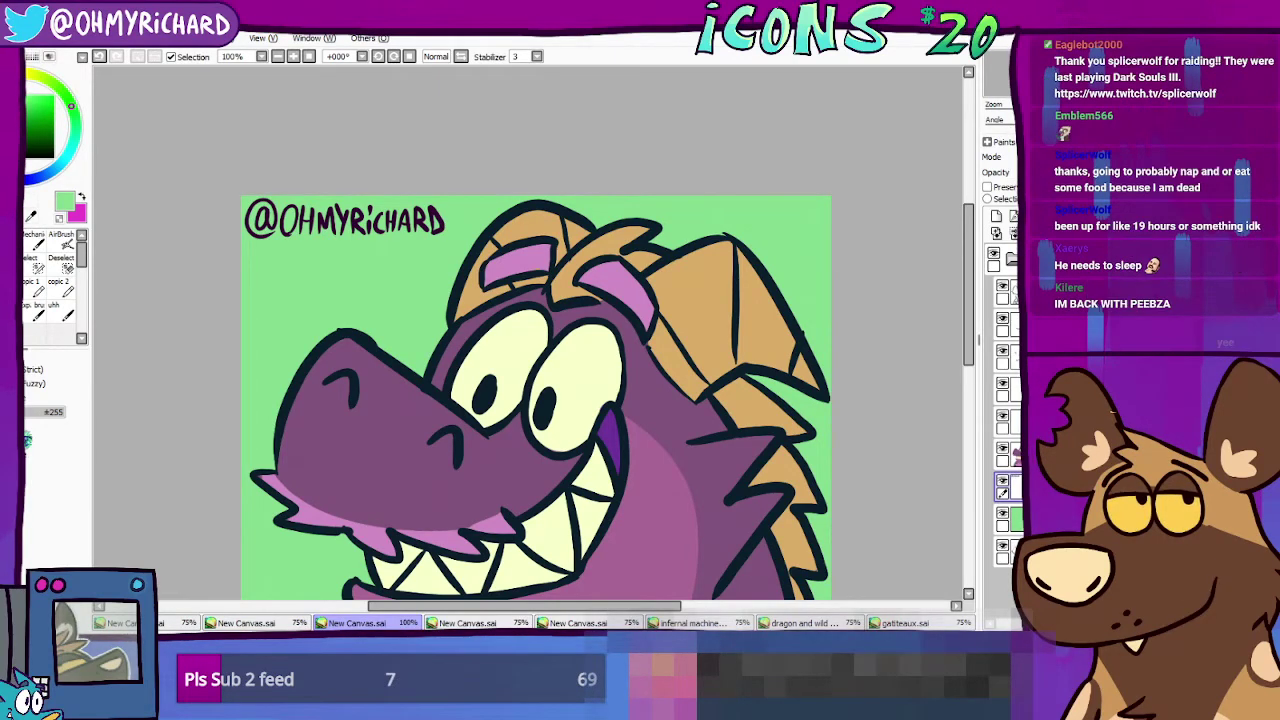
Step: Try to recolour the signature with the dark purple sampled from the dragon's mouth by filling its layer
key("Page_Down")
key("Page_Down")
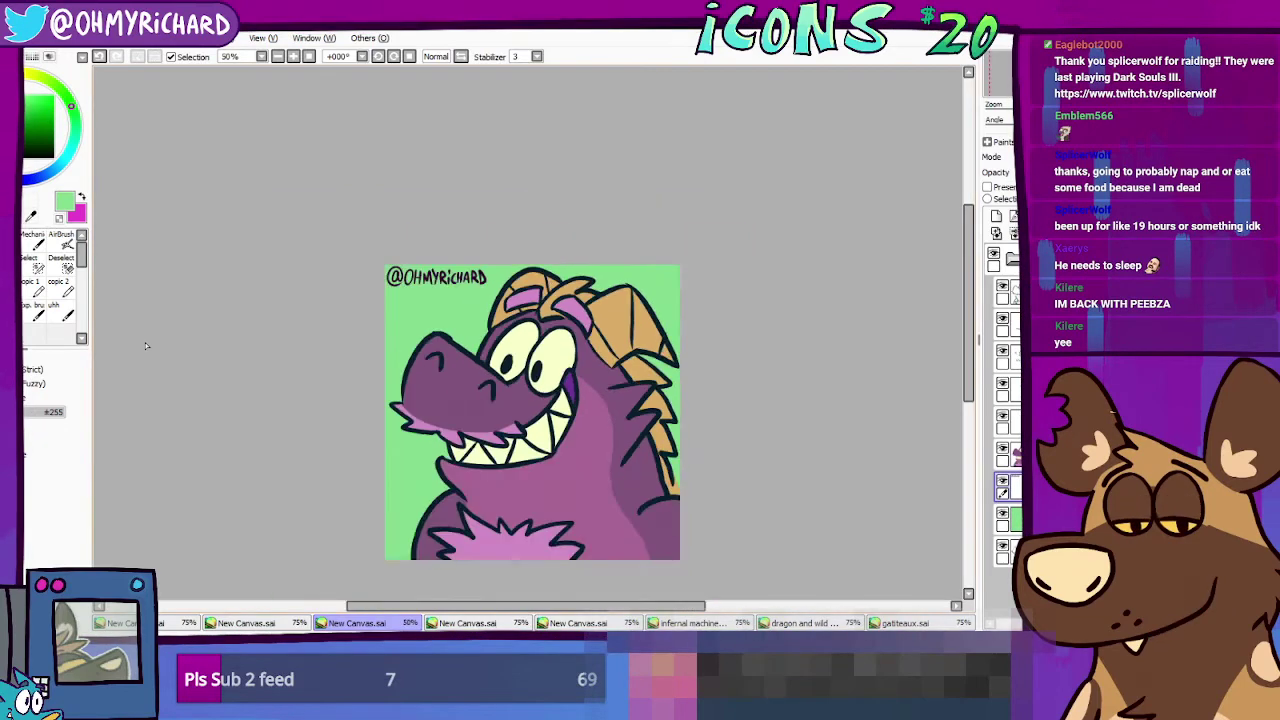
key("Page_Up")
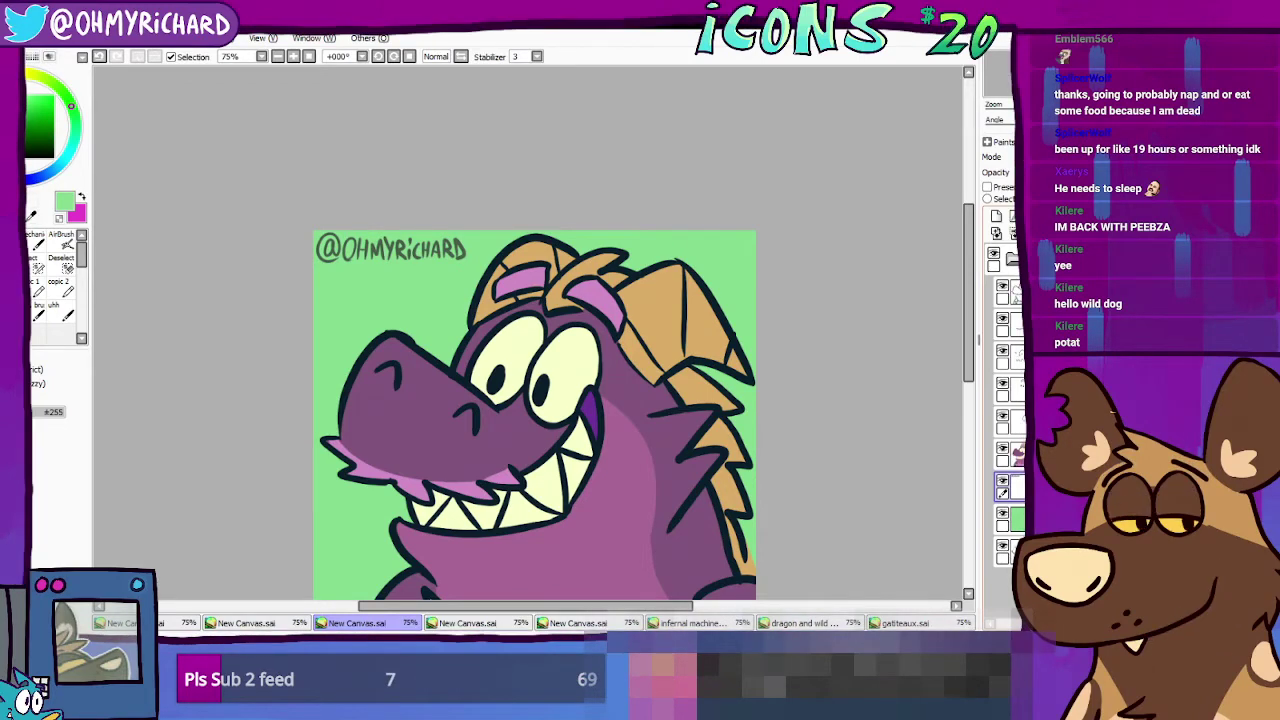
scroll(525, 305, "down", 1)
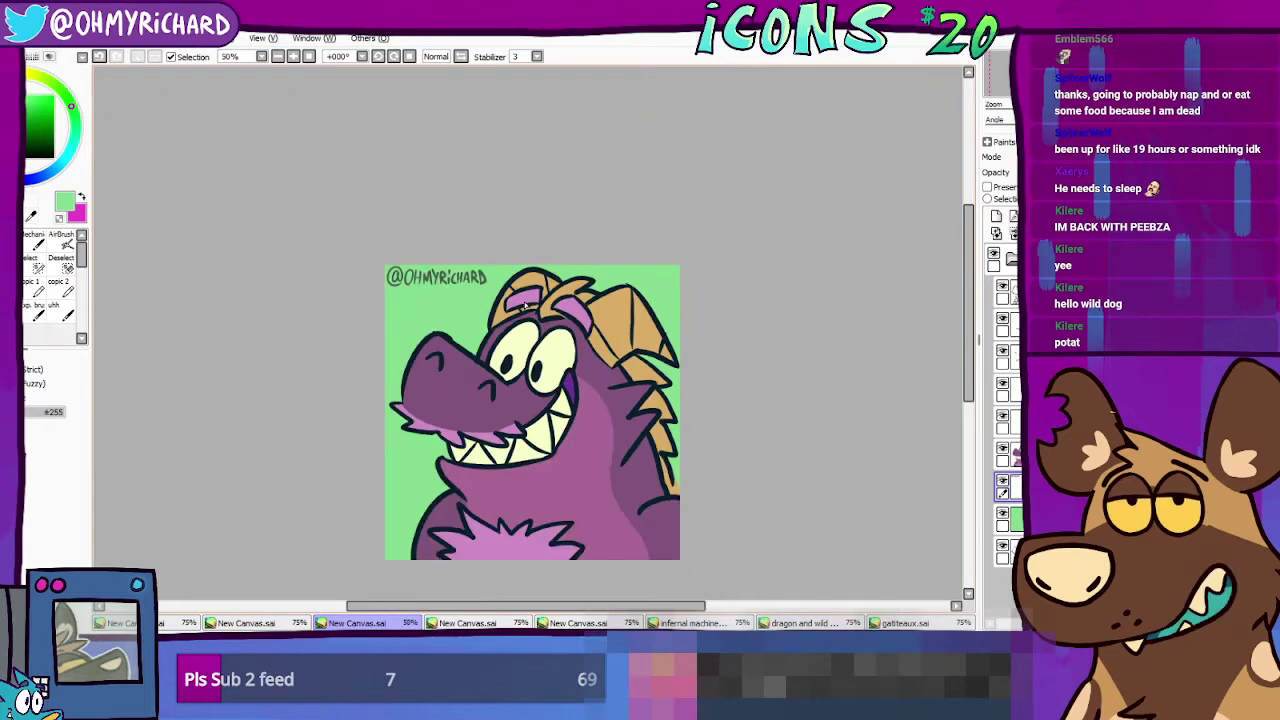
left_click_drag(634, 271, 609, 186)
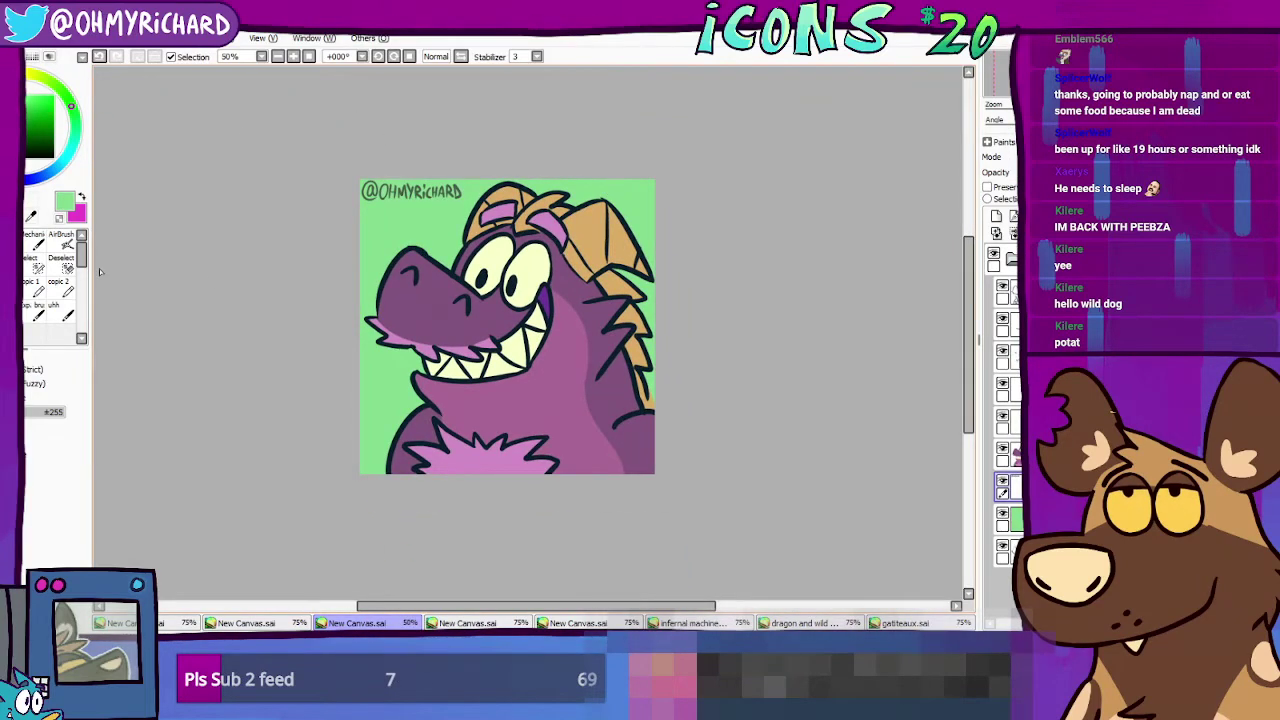
scroll(548, 306, "up", 2)
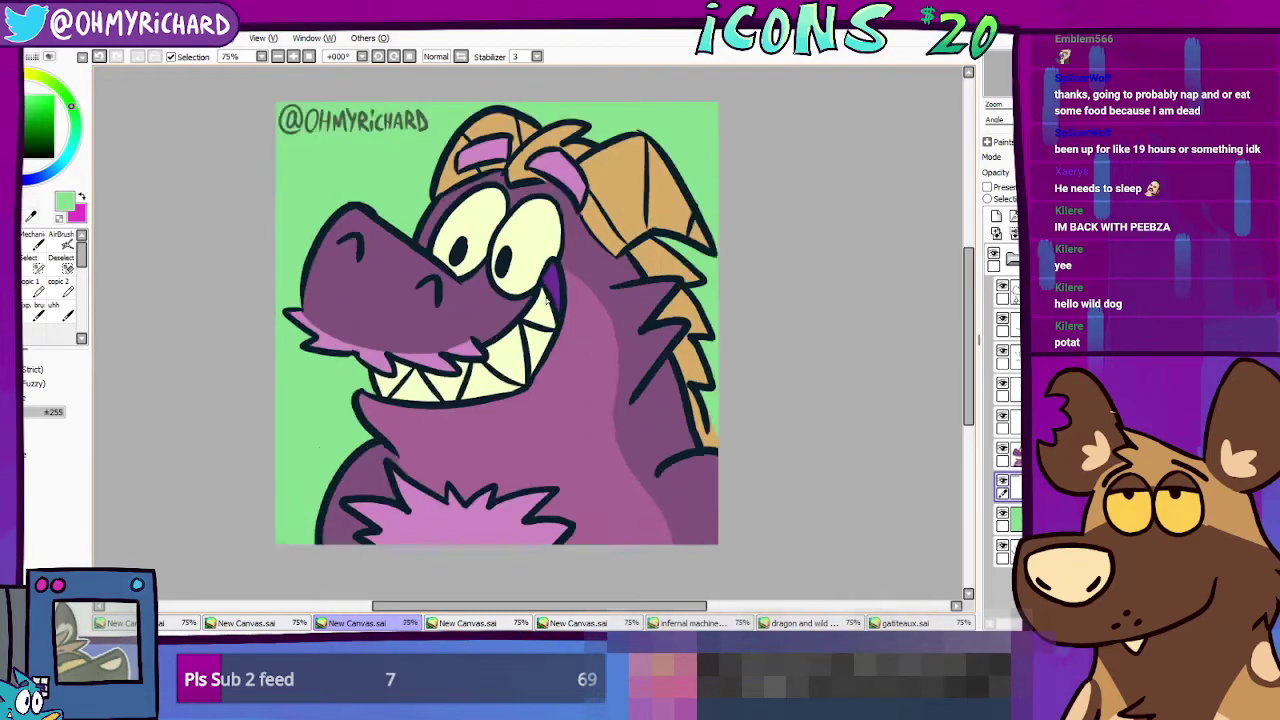
left_click(569, 270, "alt")
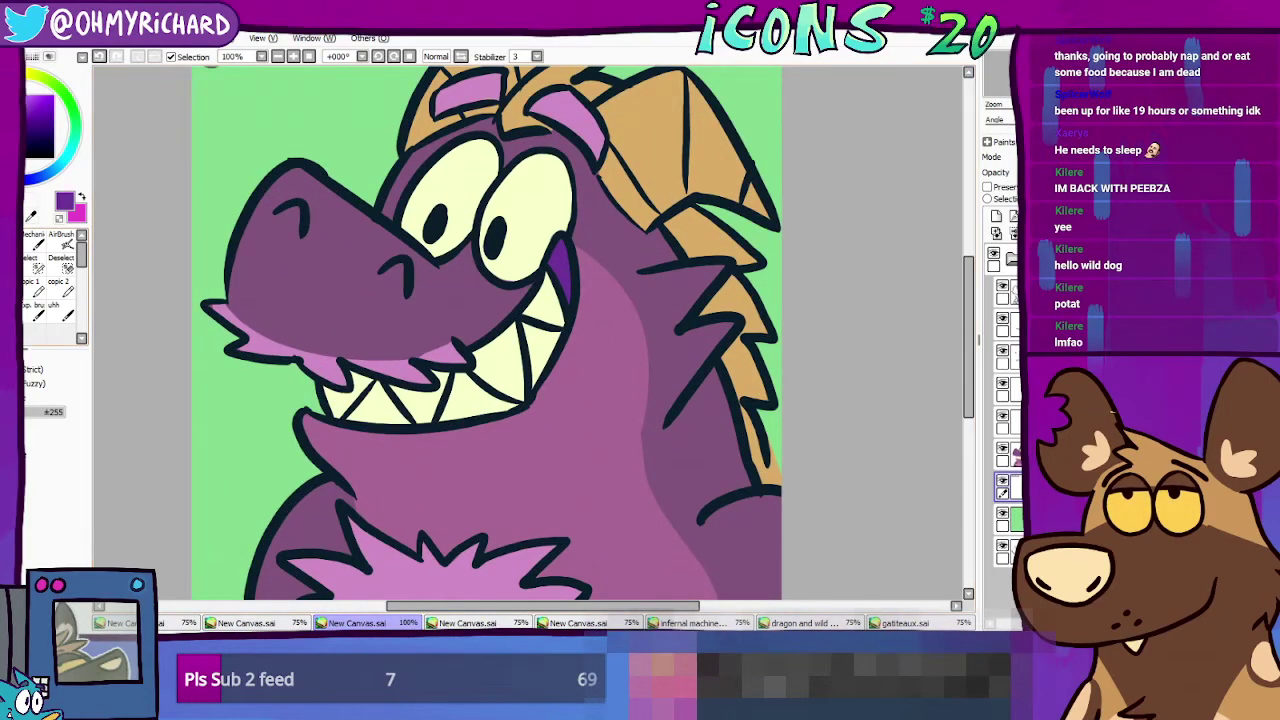
scroll(390, 287, "down", 2)
left_click(424, 190)
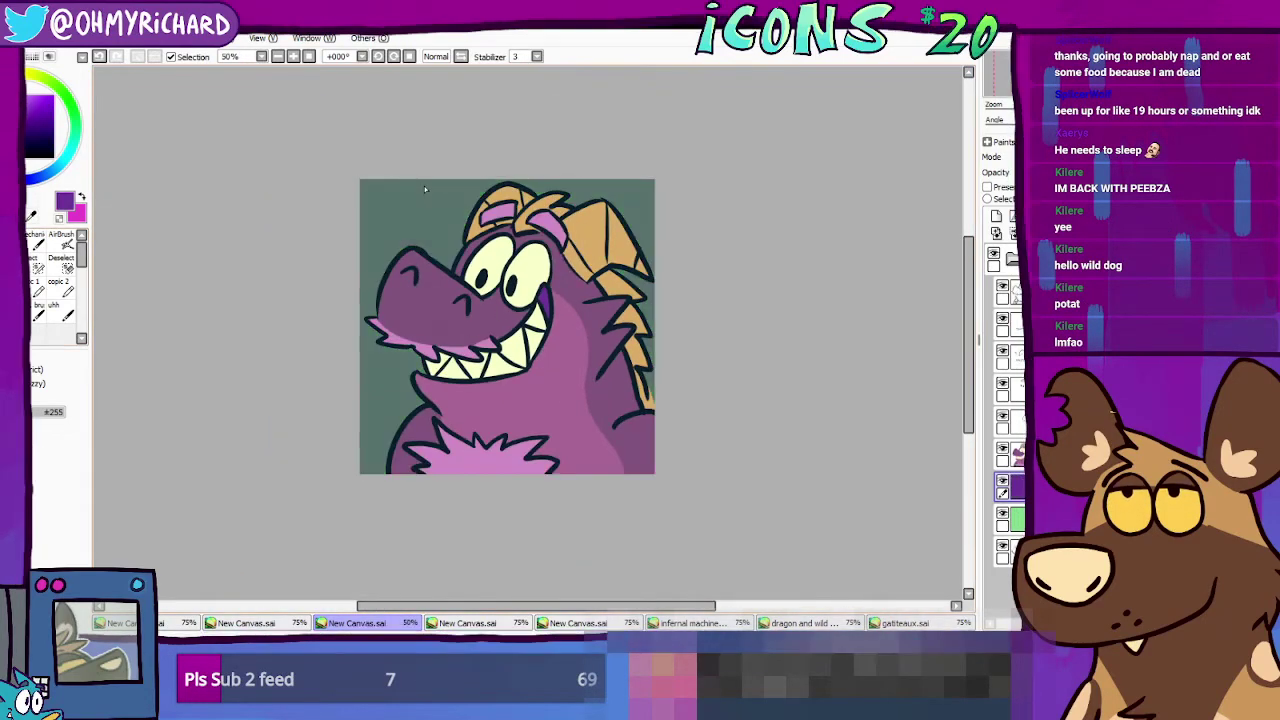
key("ctrl+z")
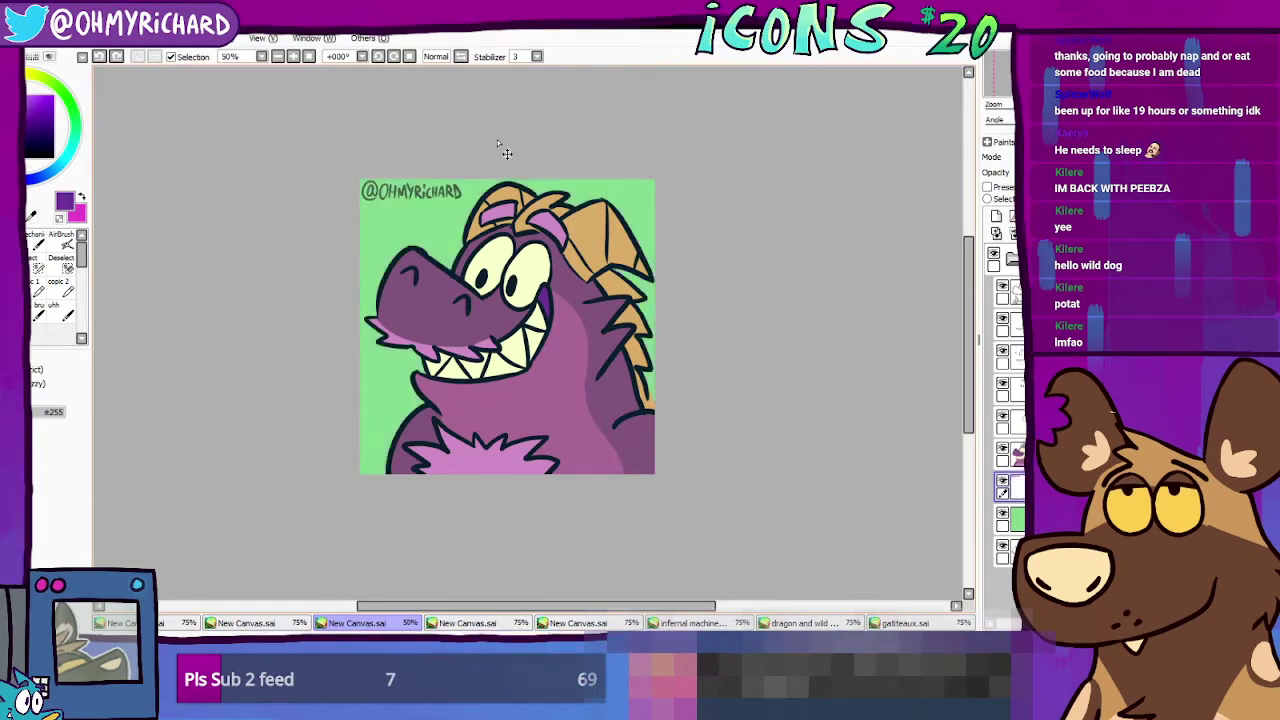
Step: Lock the signature layer's transparent pixels, try darker and mauve tones on the lettering, and settle on white
left_click(987, 187)
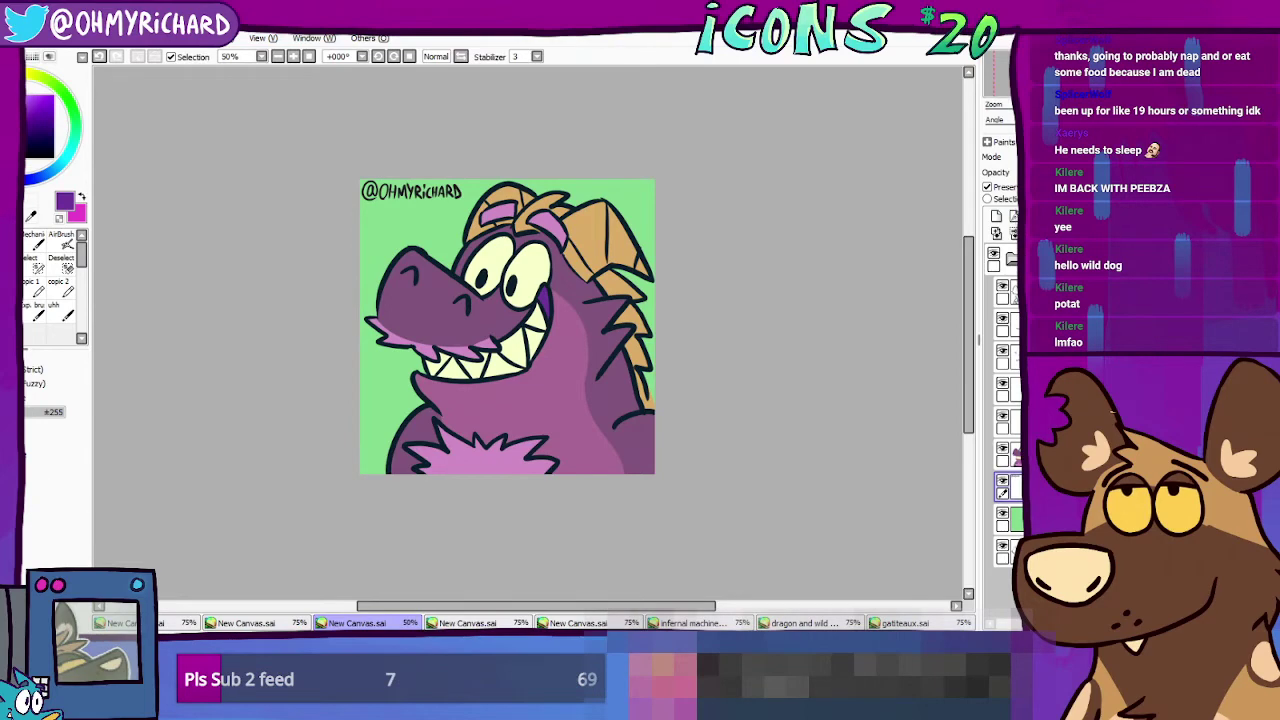
scroll(765, 435, "up", 4)
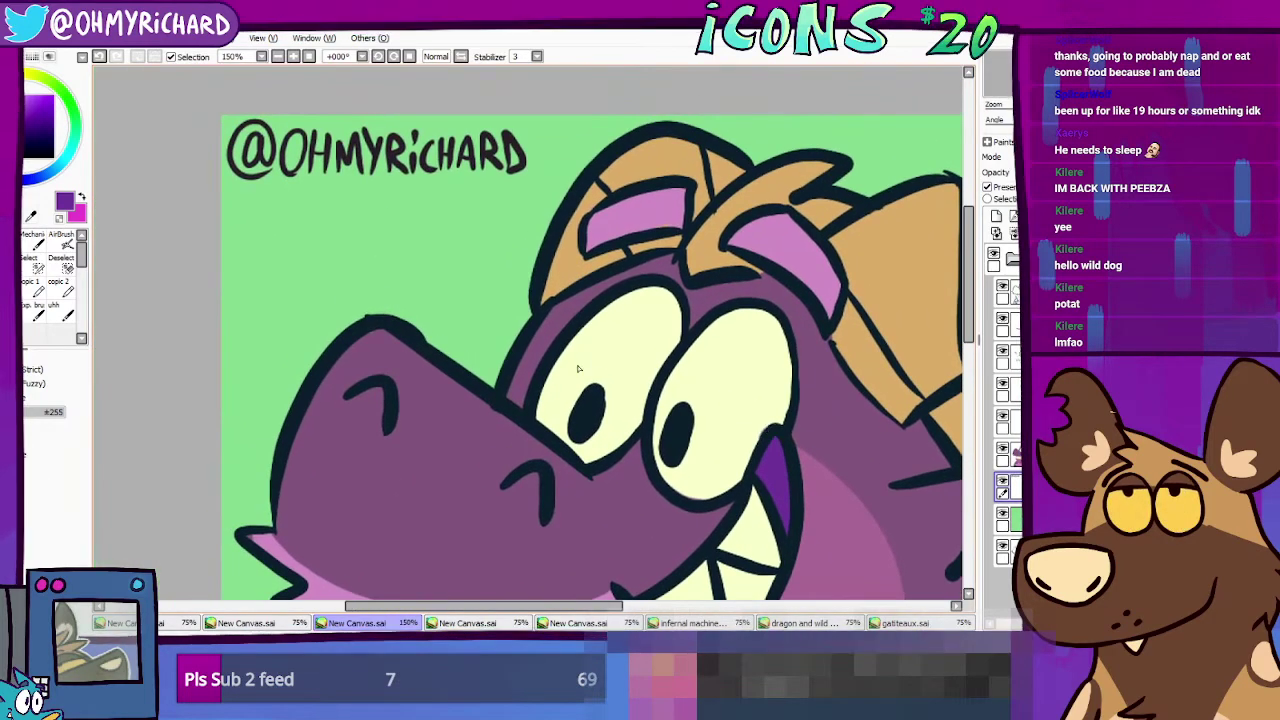
scroll(420, 234, "down", 1)
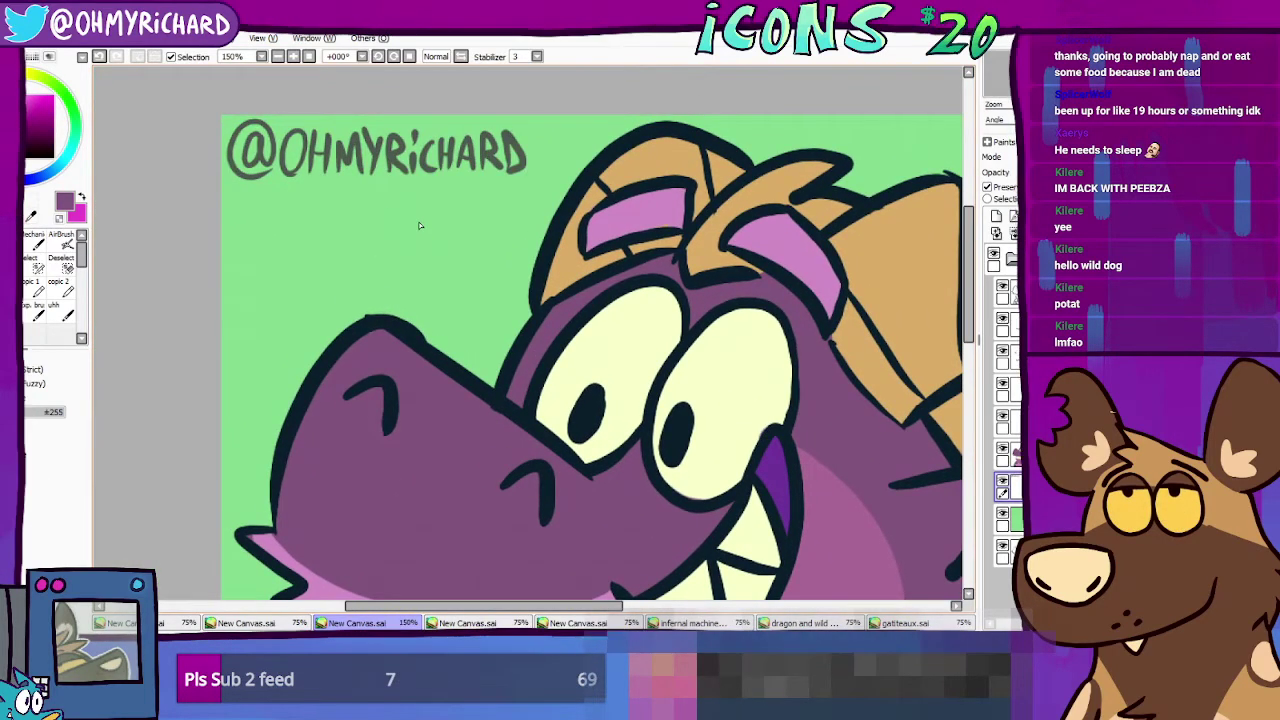
scroll(425, 230, "down", 1)
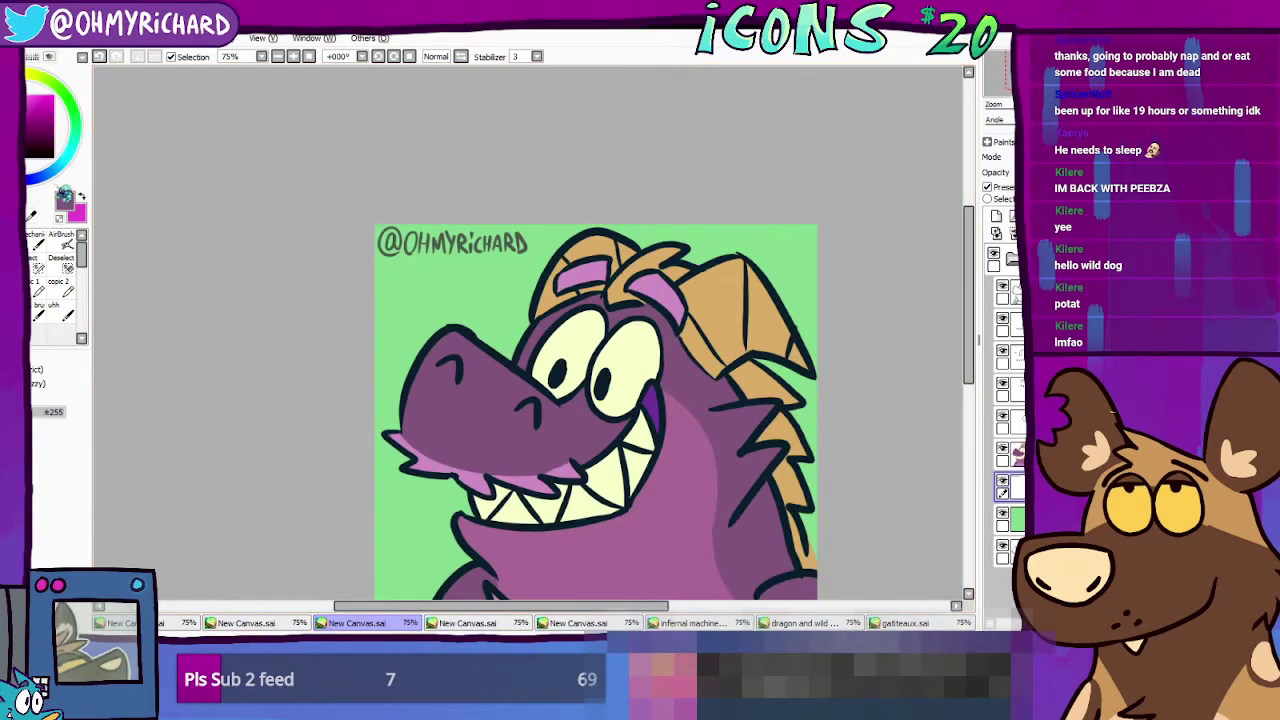
left_click(30, 100)
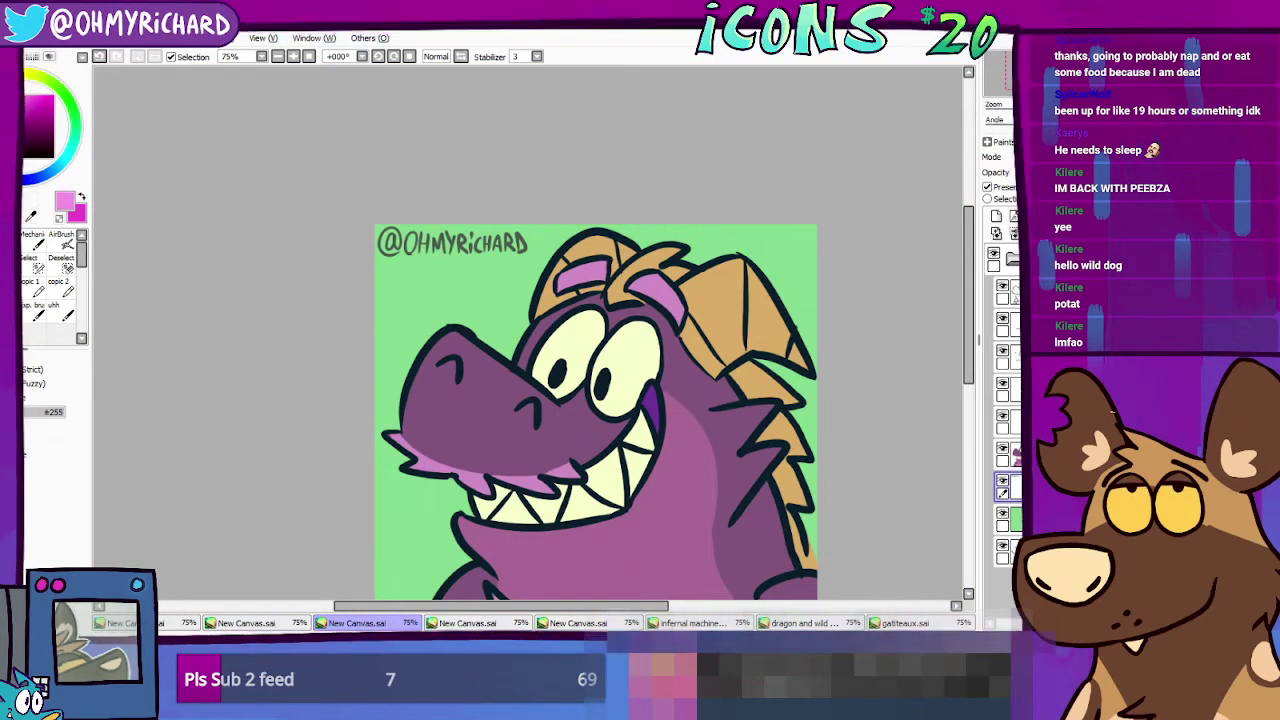
key("Delete")
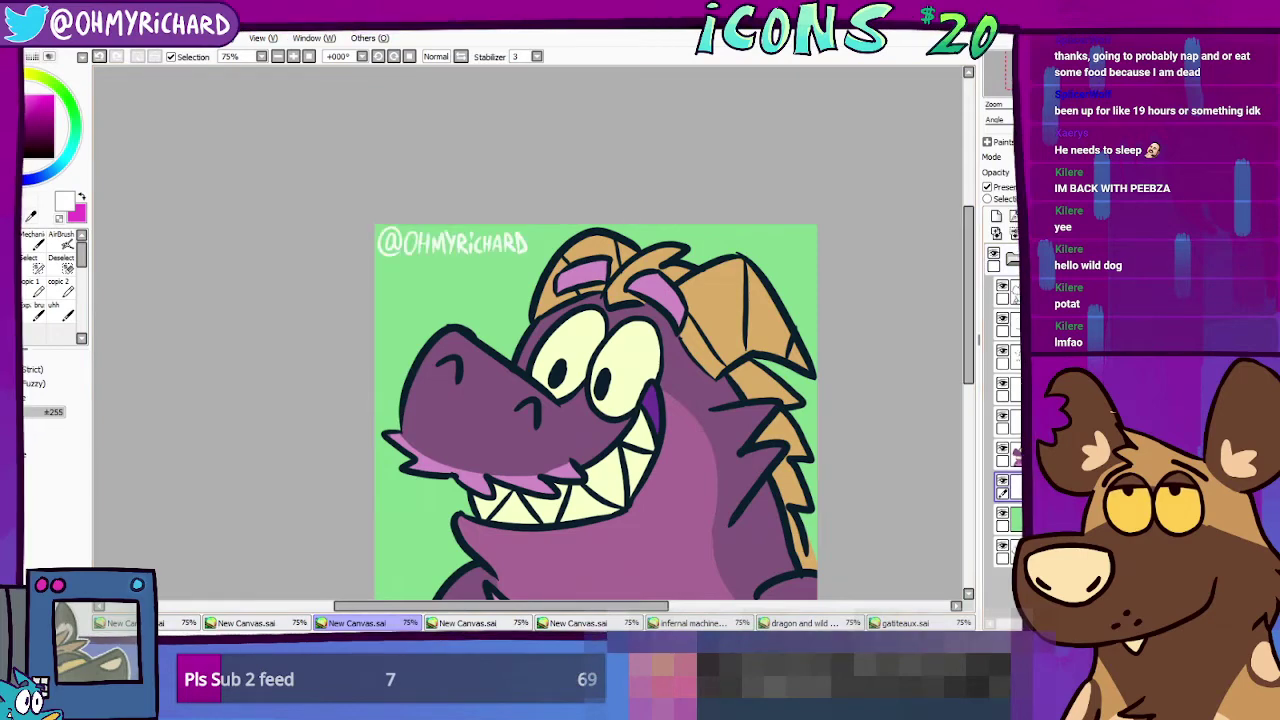
scroll(521, 352, "down", 2)
scroll(521, 352, "up", 1)
left_click_drag(675, 378, 612, 338)
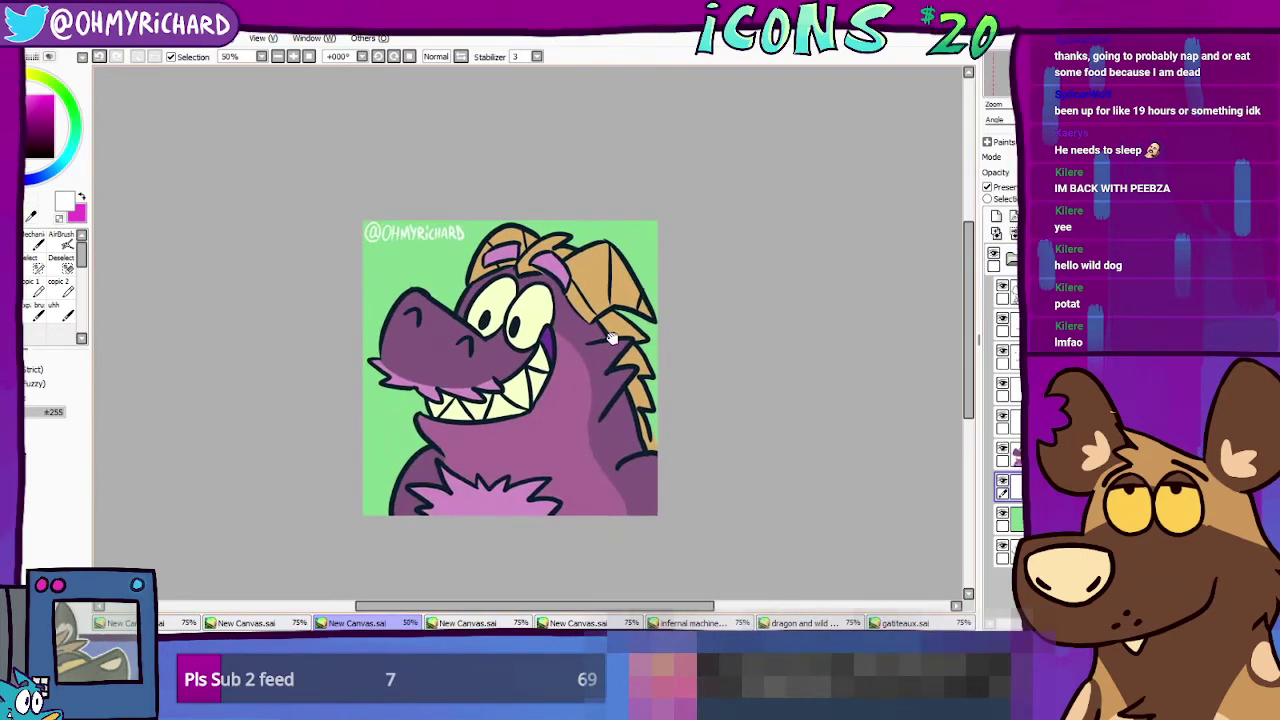
scroll(510, 350, "up", 1)
scroll(433, 353, "down", 1)
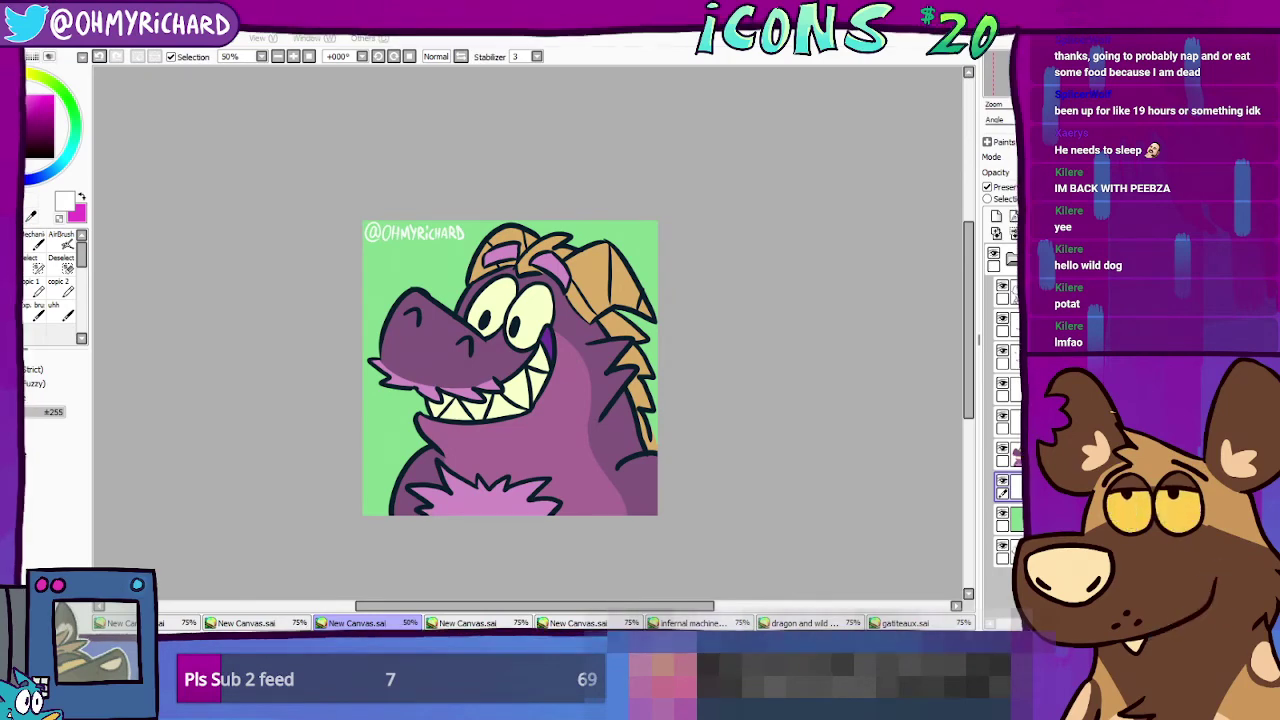
Step: Save the finished dragon icon as dragonsmile.sai
key("Return")
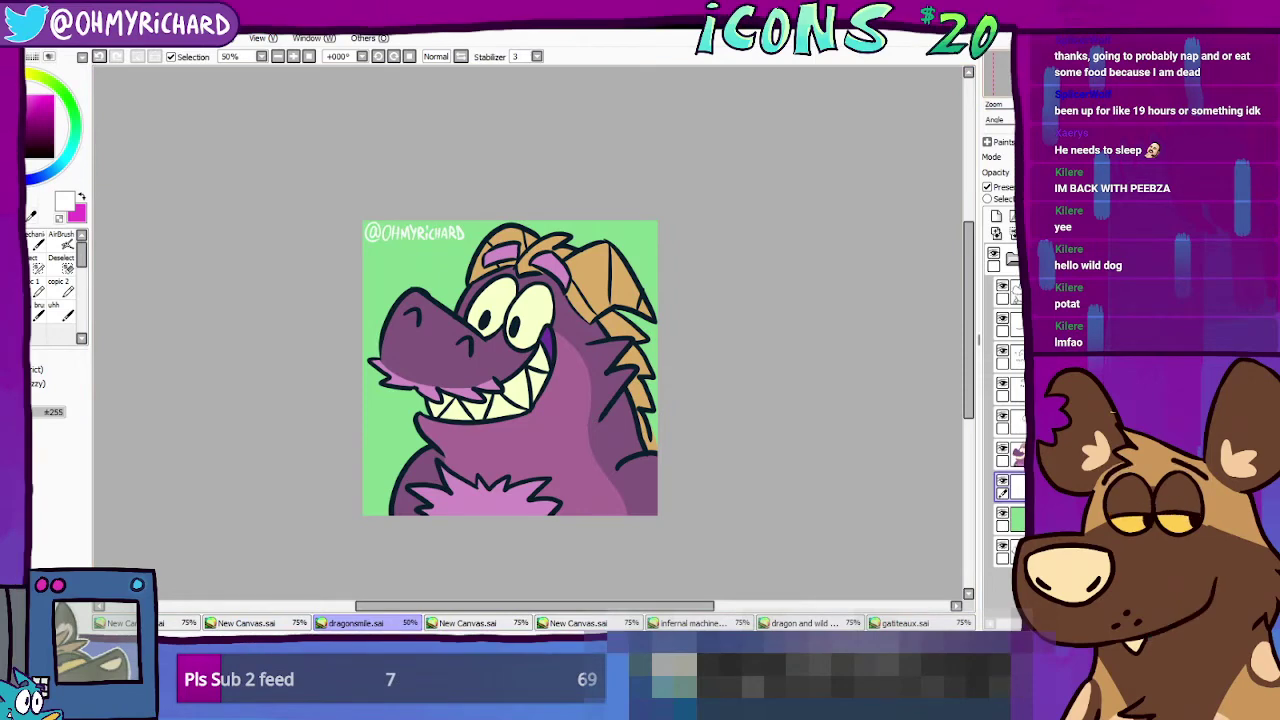
left_click_drag(510, 368, 435, 343)
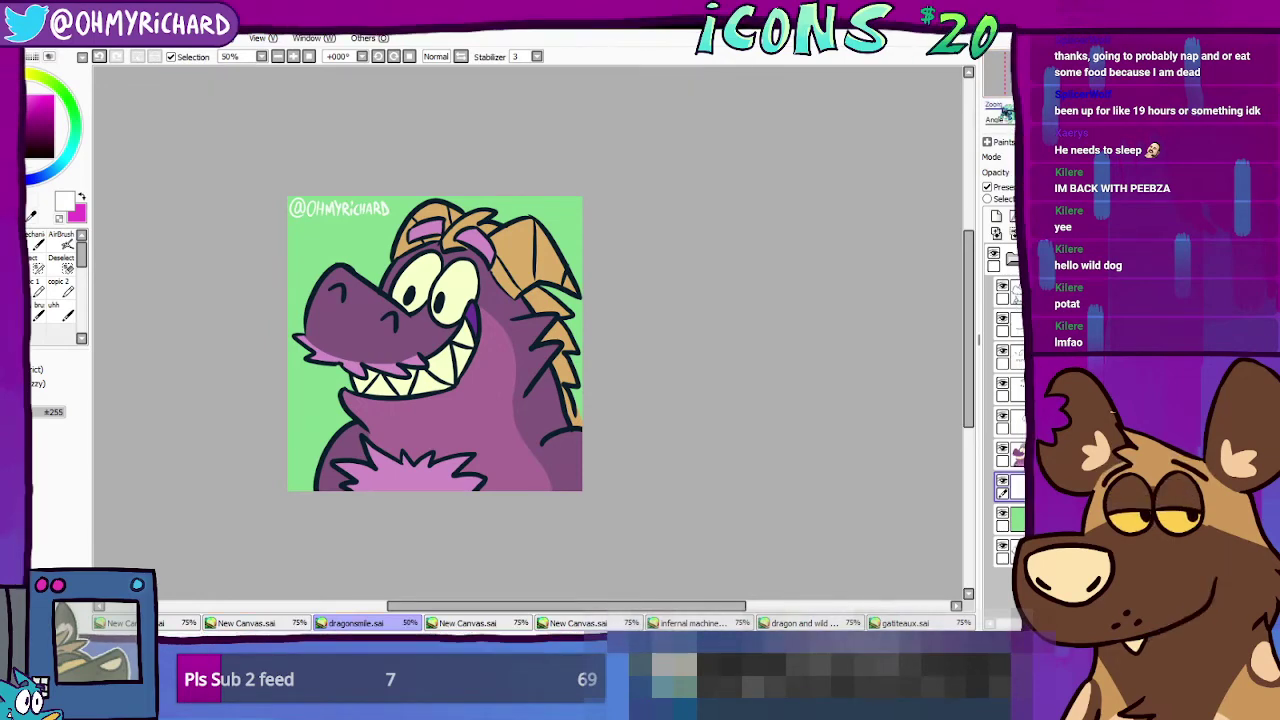
left_click_drag(435, 343, 455, 329)
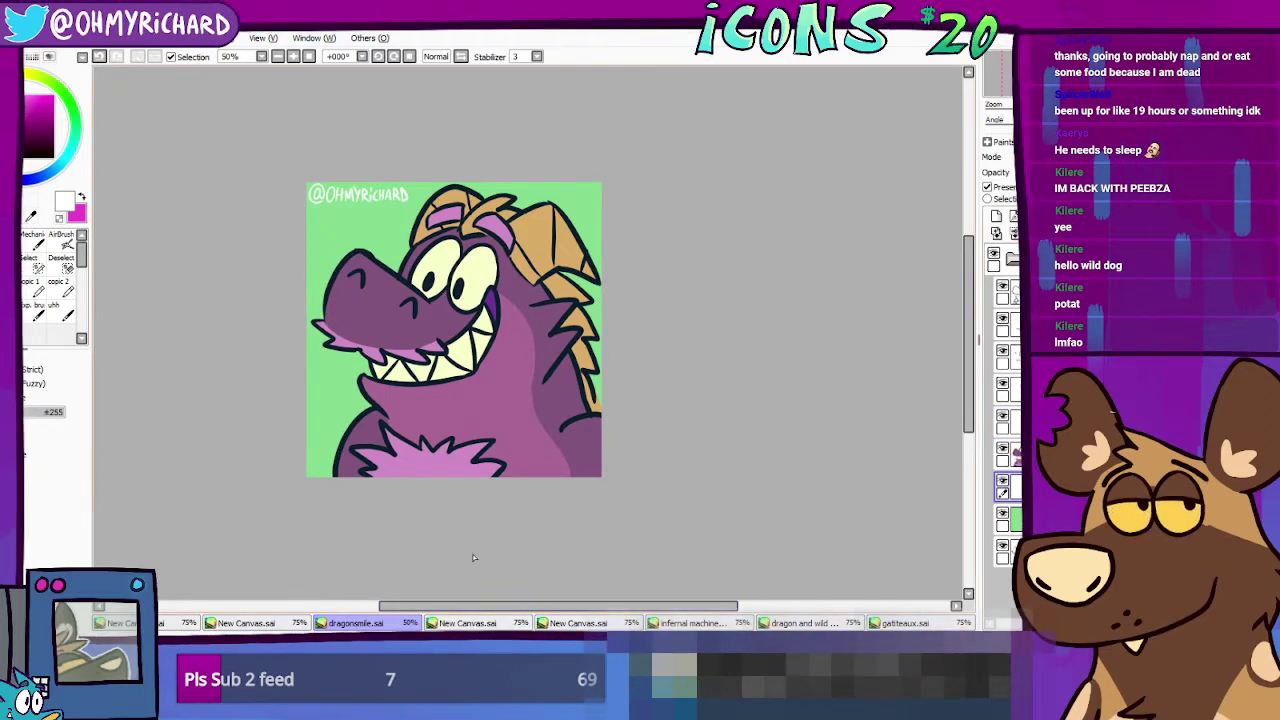
Step: Look through the open canvases, from the icon sketches and dragonsmile.sai to the dragon and wild dog picture and gatiteaux.sai
left_click(484, 624)
left_click(590, 624)
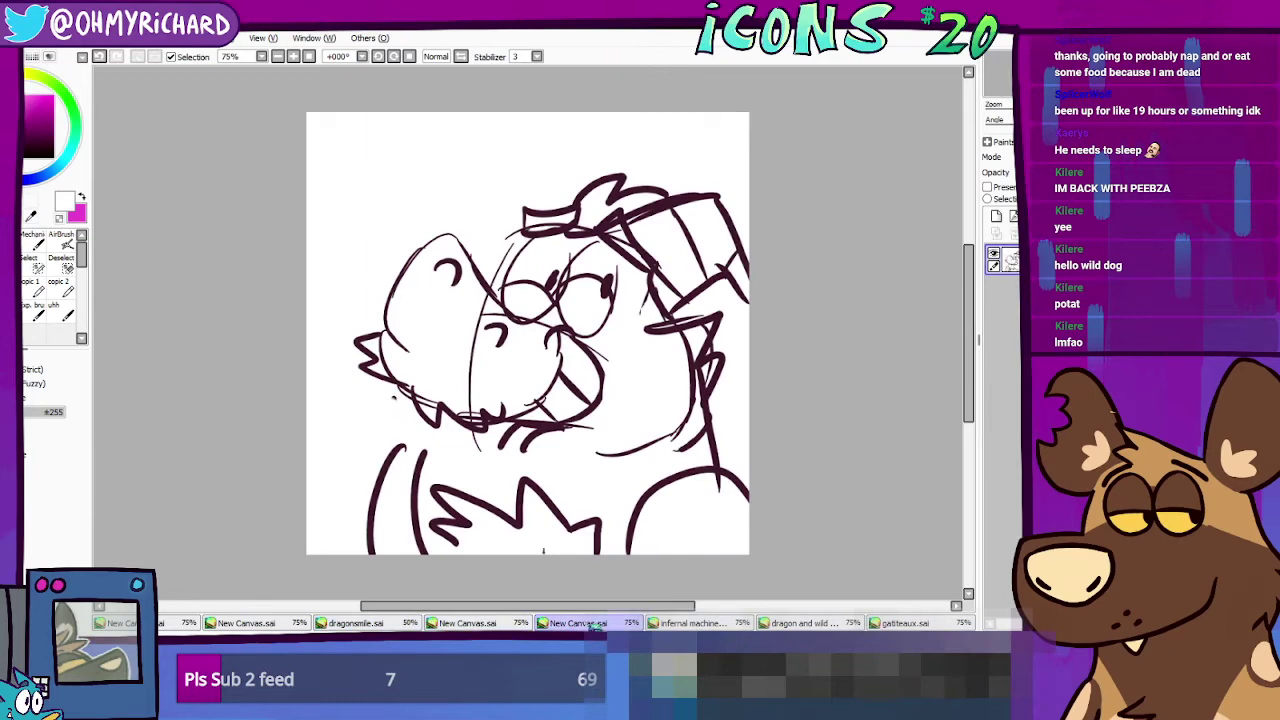
left_click(690, 623)
left_click(800, 623)
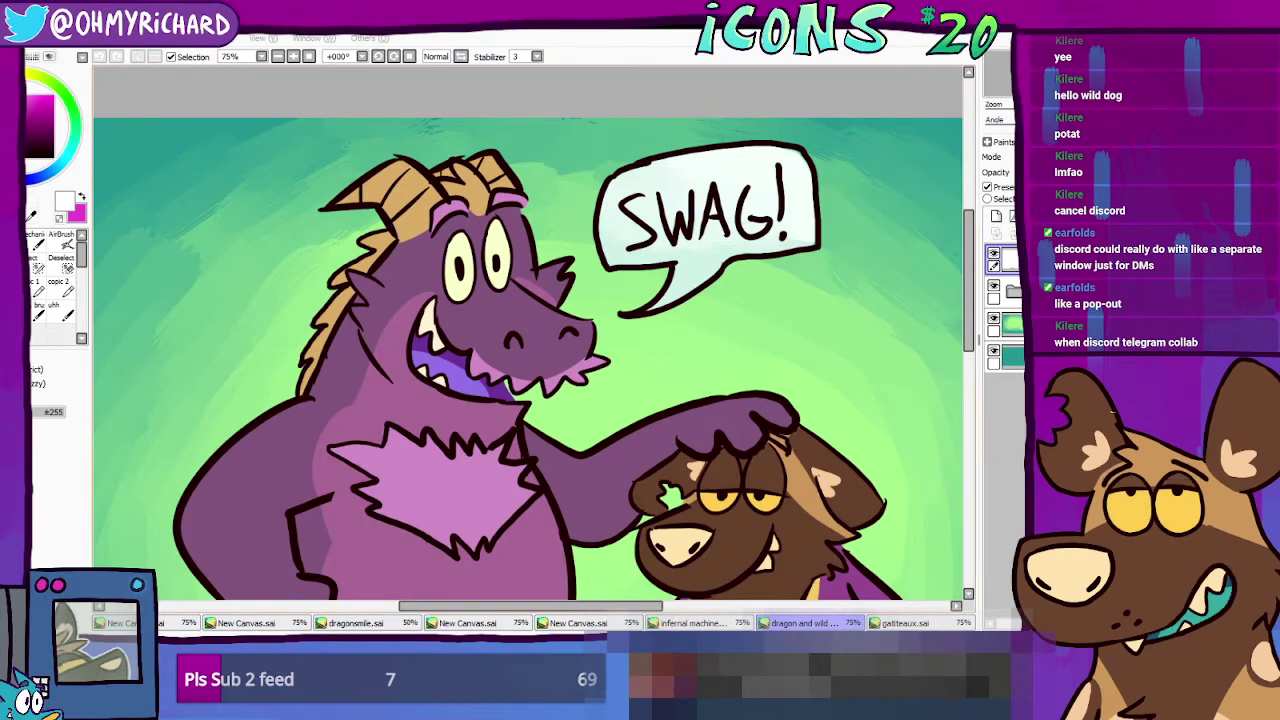
left_click(588, 623)
left_click(805, 623)
left_click(172, 623)
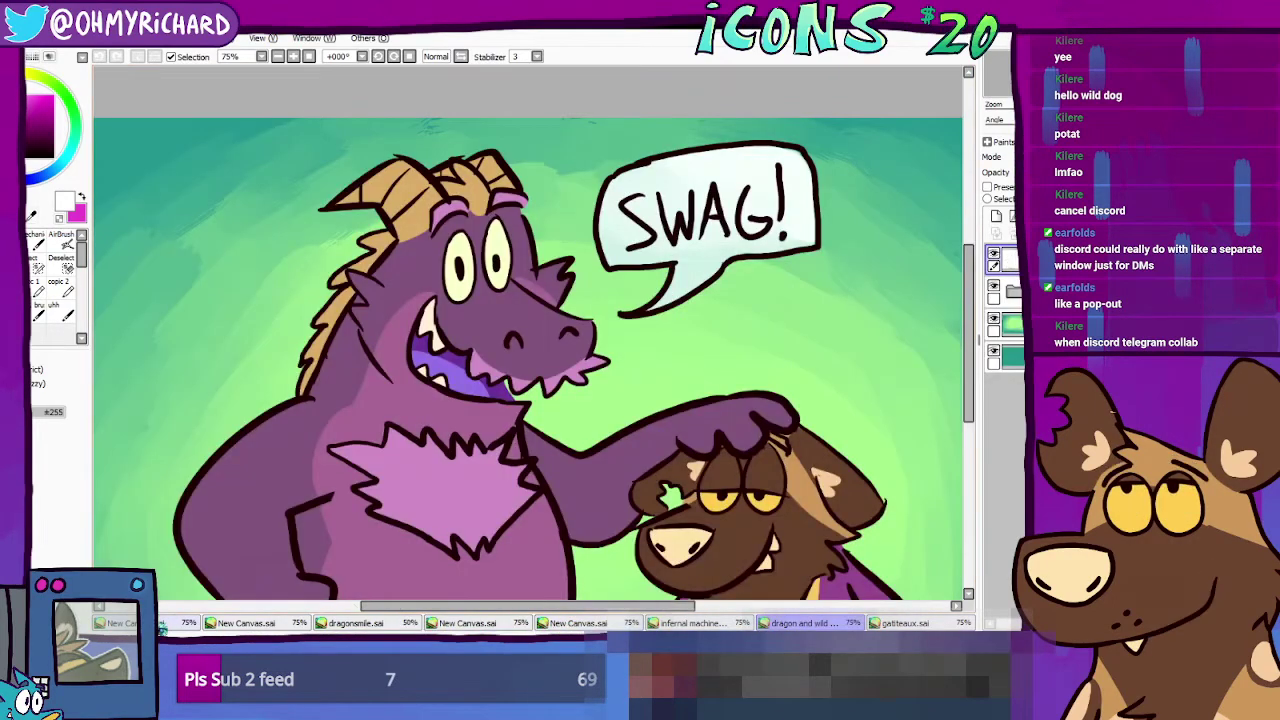
left_click(238, 623)
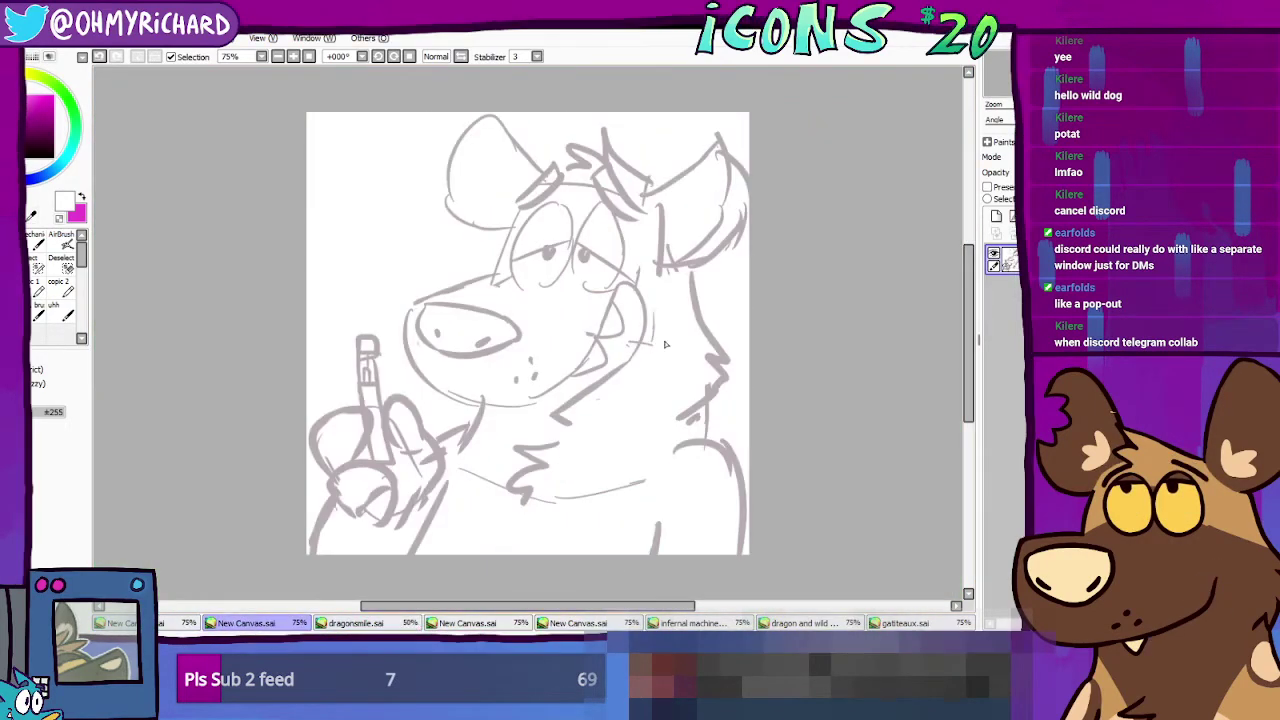
left_click(355, 623)
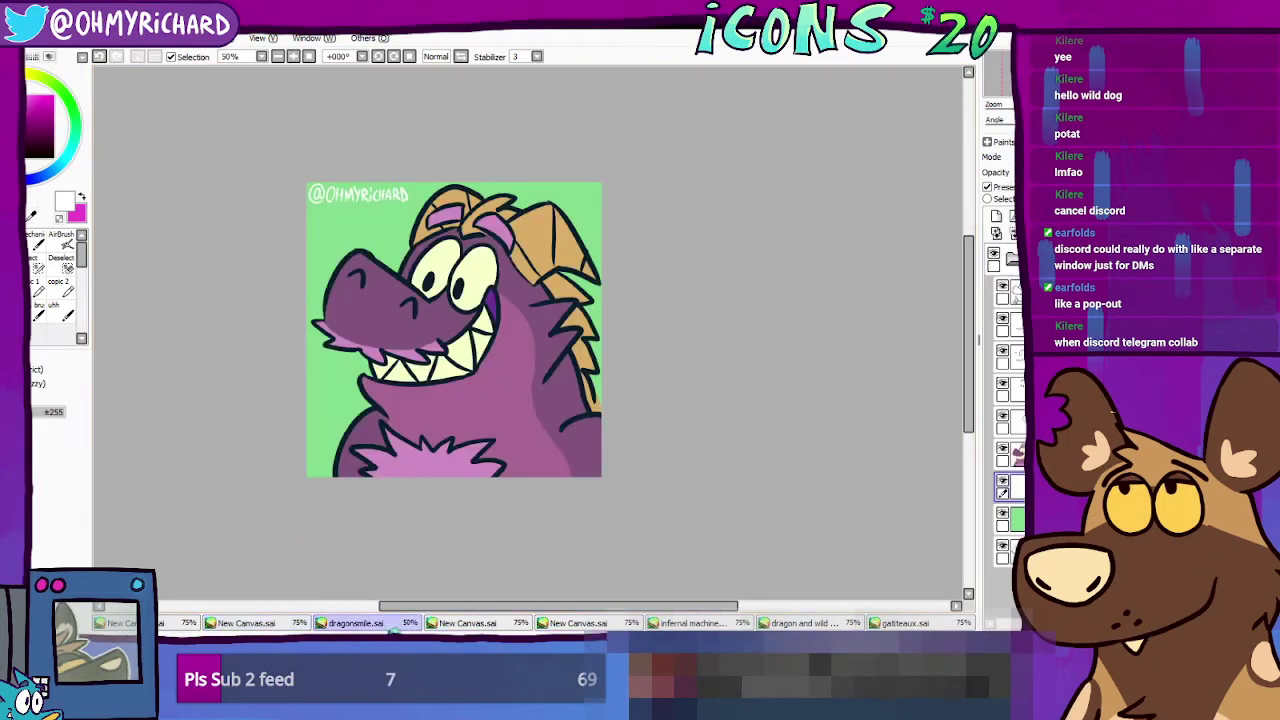
left_click(467, 623)
left_click(578, 623)
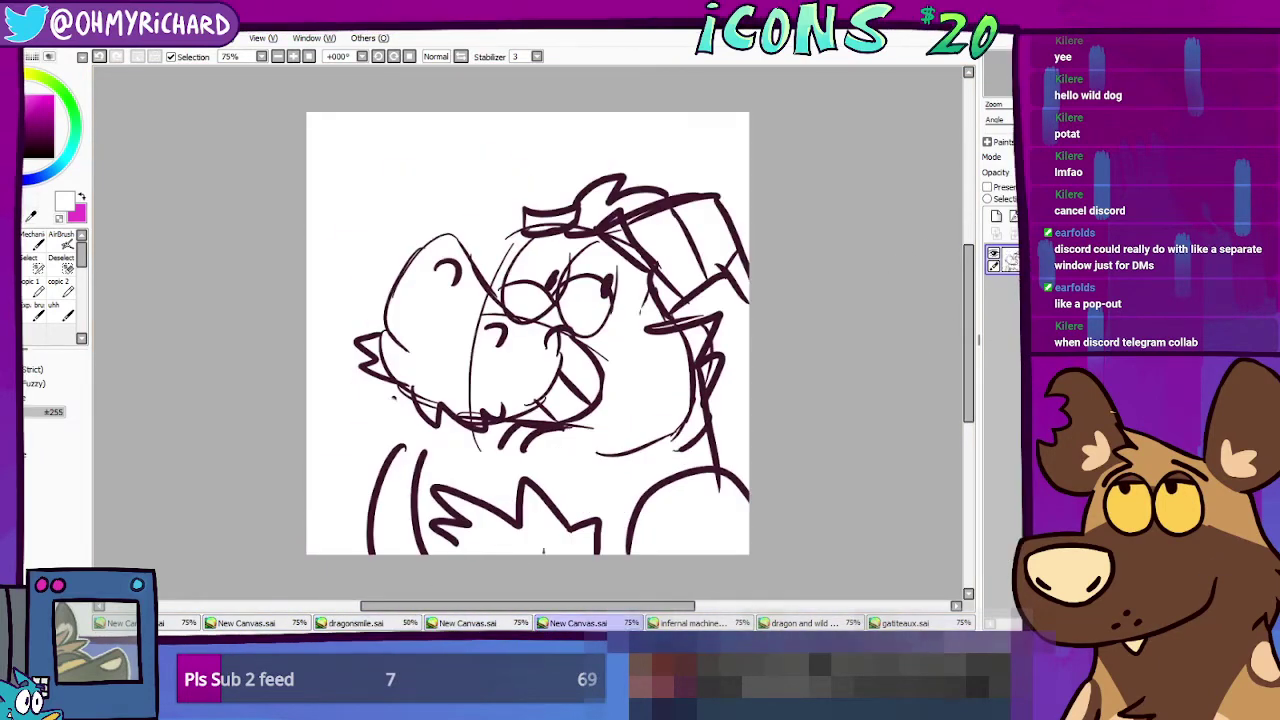
left_click(690, 623)
left_click(800, 623)
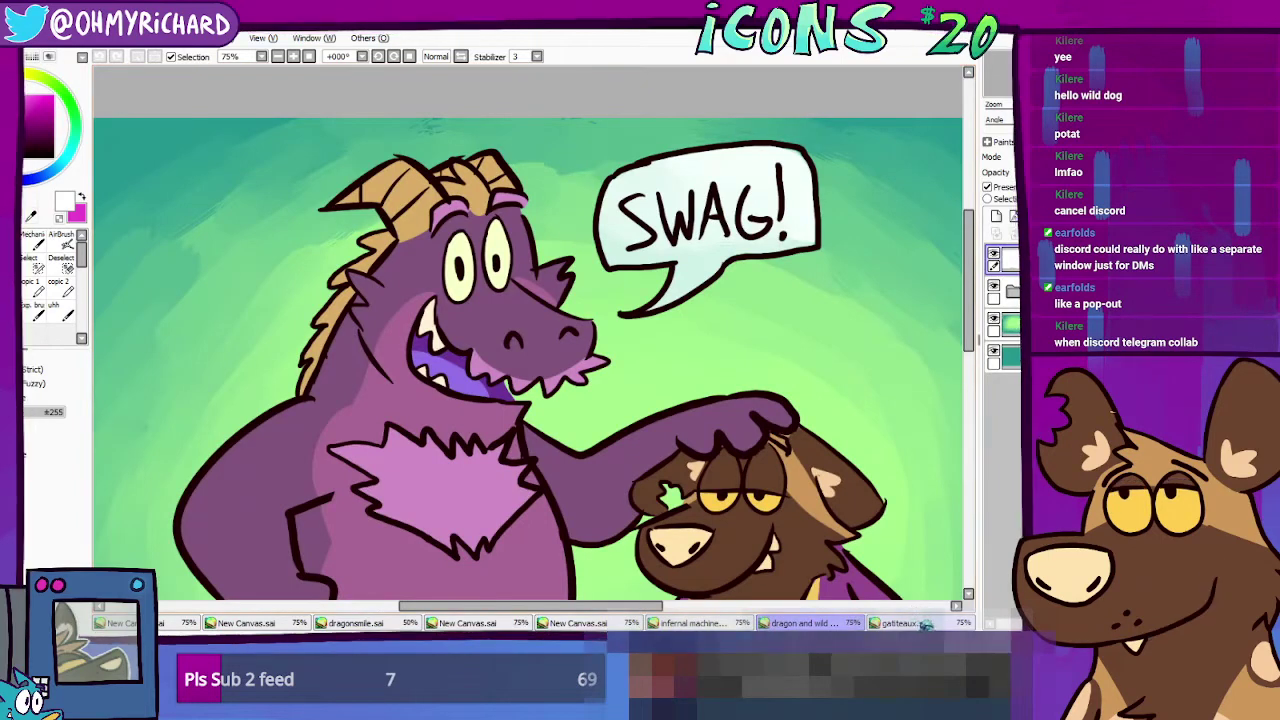
left_click(903, 623)
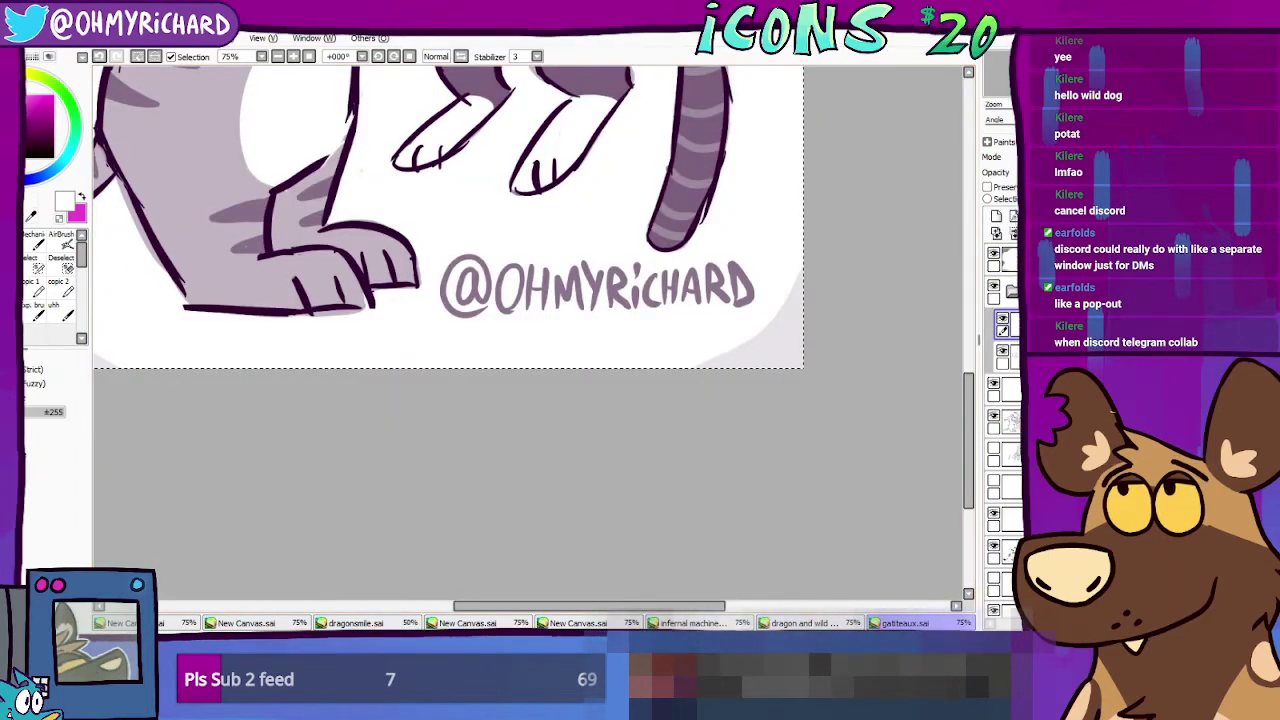
Step: Create a new blank square canvas with the preset size
key("ctrl+n")
key("Return")
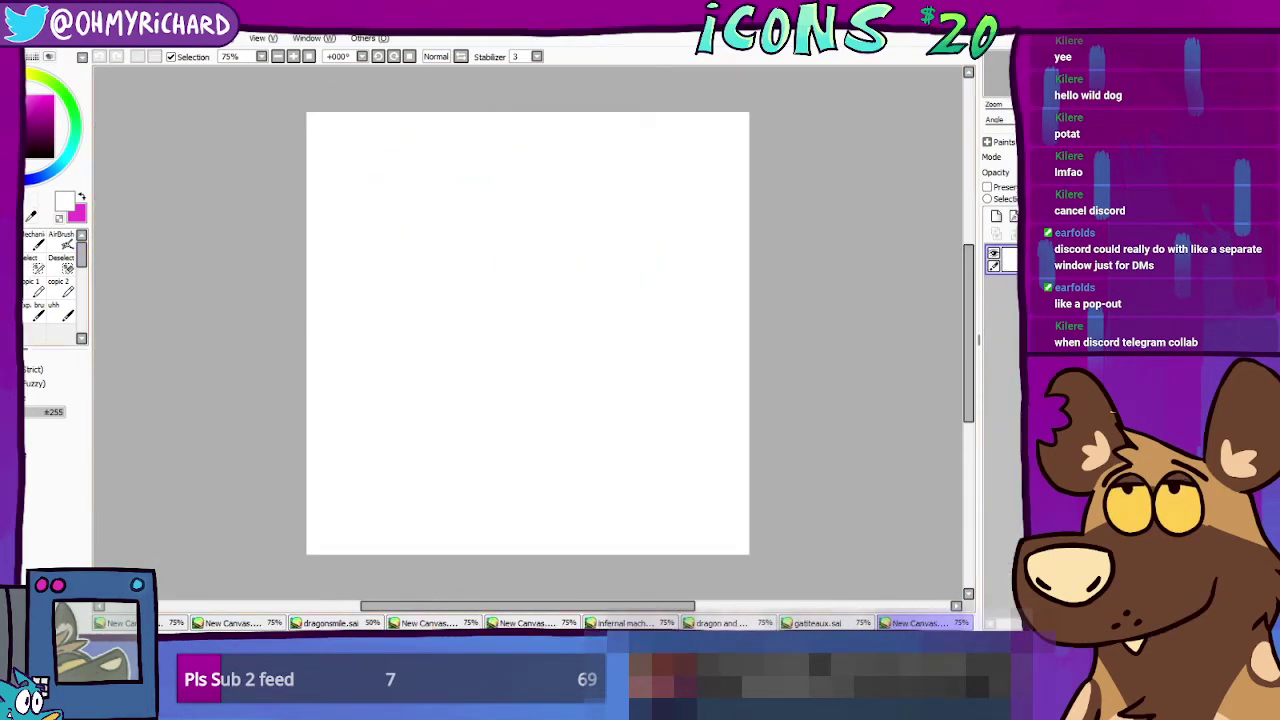
Step: Set the drawing colour to dark purple and paint a thick oval test stroke on the blank canvas at brush size 40
left_click(34, 242)
left_click(82, 198)
left_click(22, 178)
left_click(40, 131)
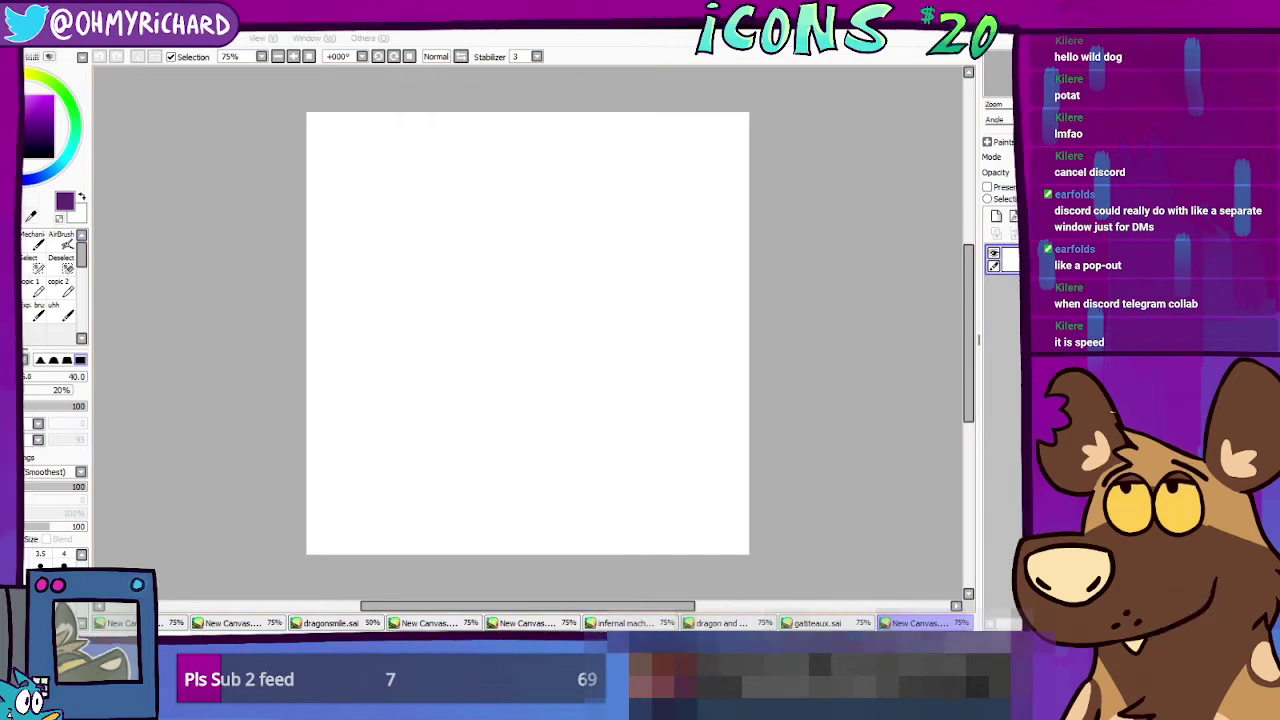
mouse_move(625, 227)
left_mouse_down()
mouse_move(625, 350)
mouse_move(552, 252)
left_mouse_up()
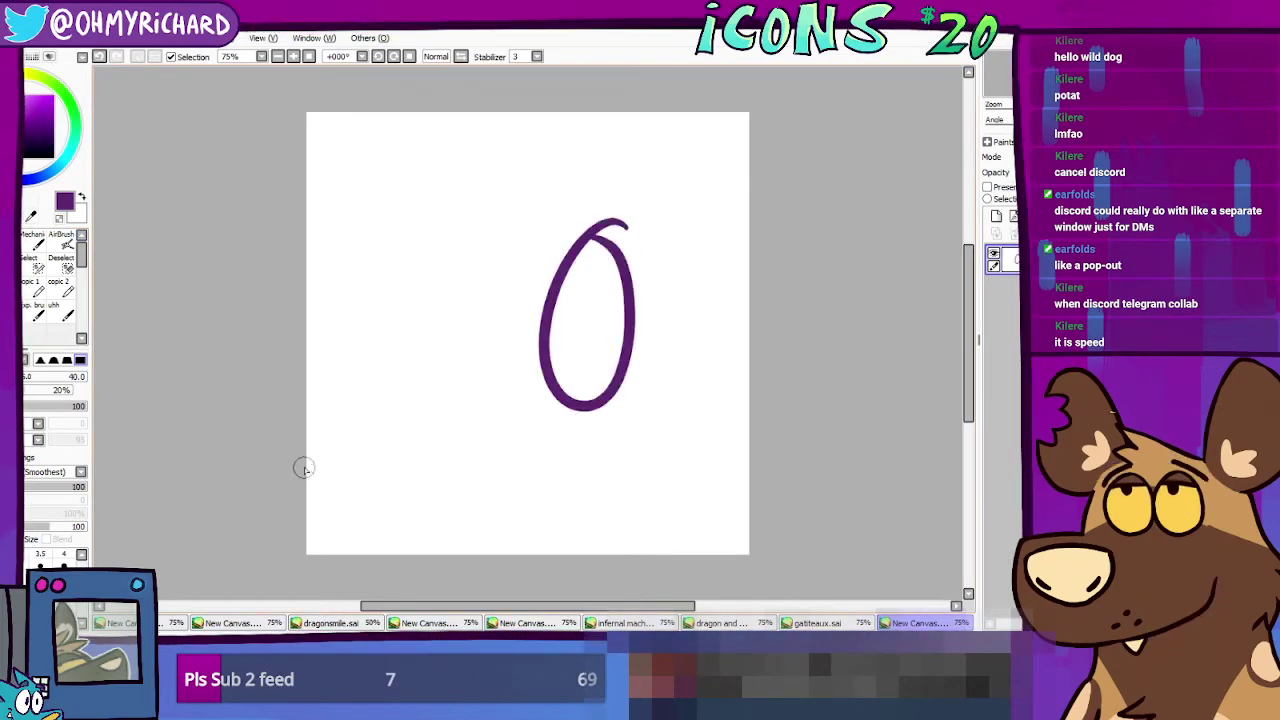
Step: Check the finished dragon icon in dragonsmile.sai and create another blank square canvas
left_click(334, 622)
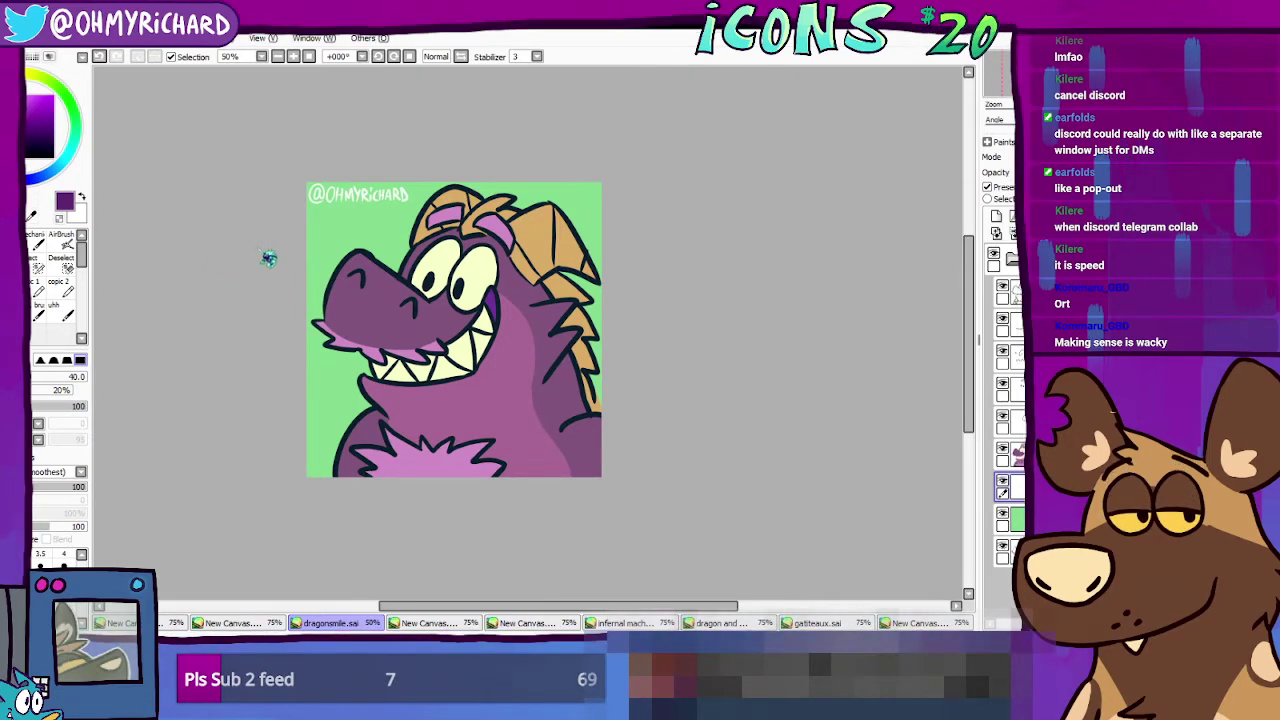
key("Return")
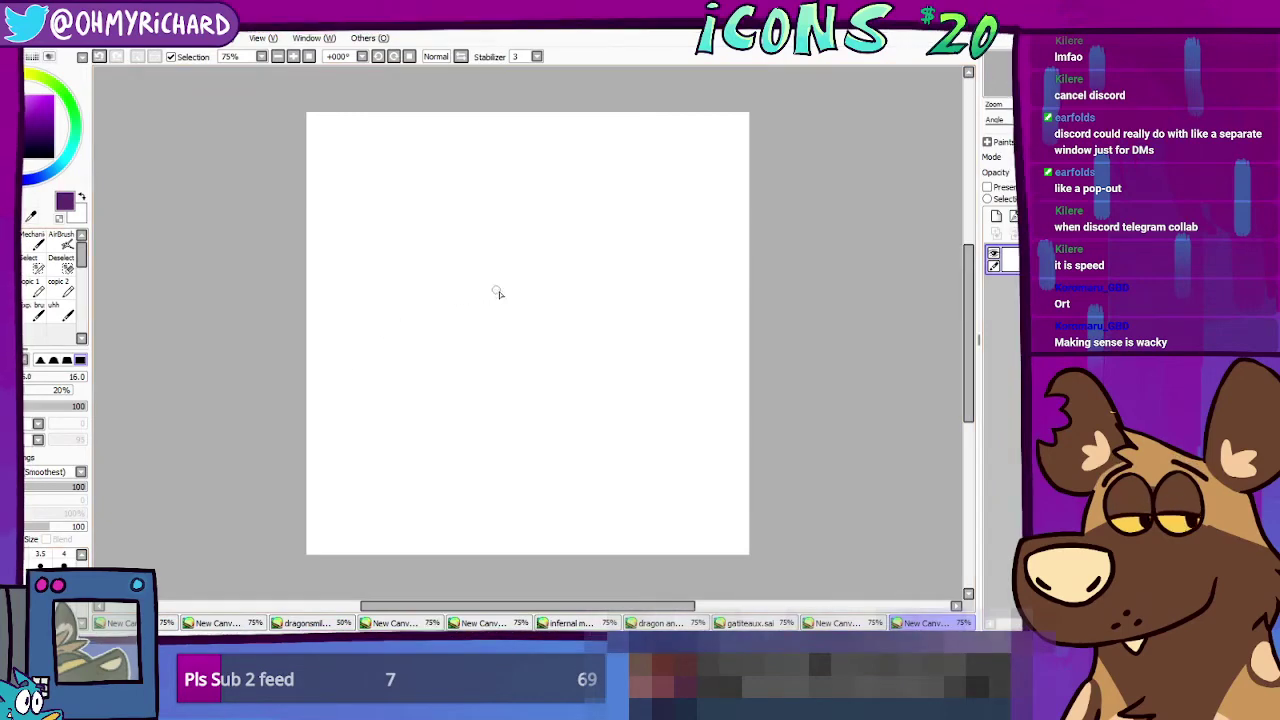
left_click_drag(522, 215, 500, 394)
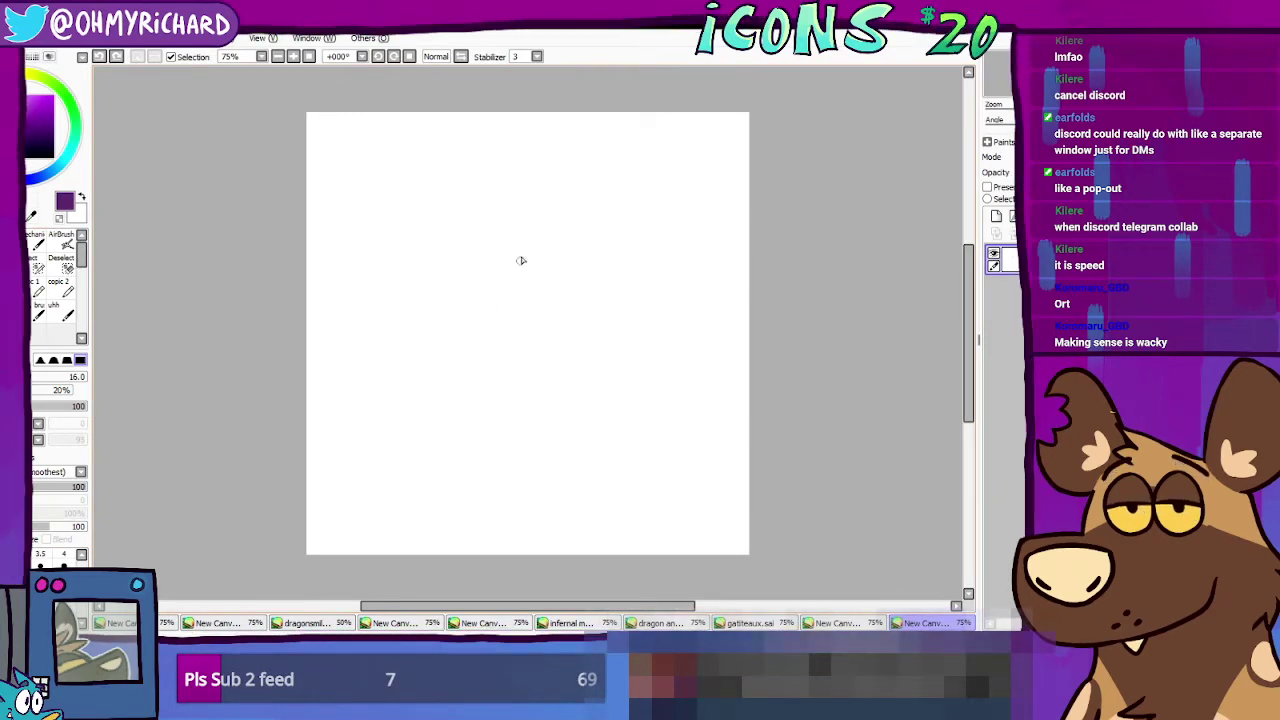
mouse_move(516, 226)
left_mouse_down()
mouse_move(489, 356)
mouse_move(463, 385)
left_mouse_up()
key("ctrl+z")
key("ctrl+z")
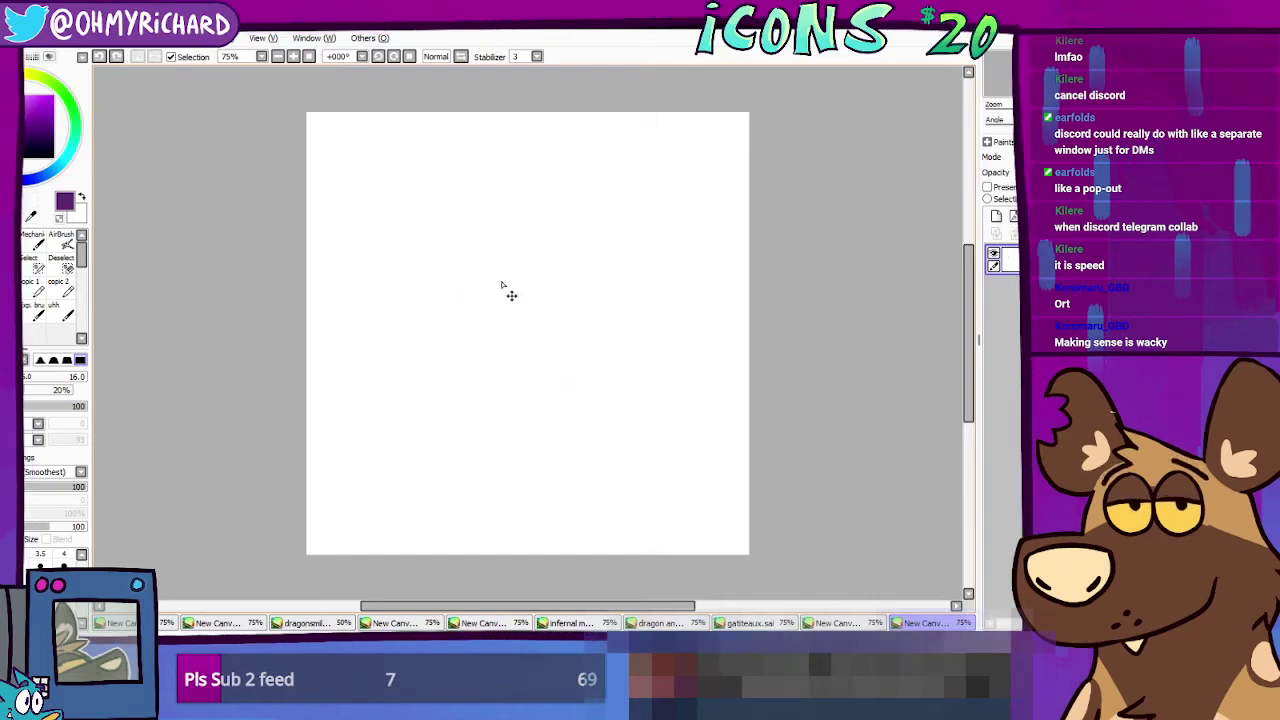
mouse_move(502, 228)
left_mouse_down()
mouse_move(466, 396)
mouse_move(640, 399)
left_mouse_up()
key("ctrl+z")
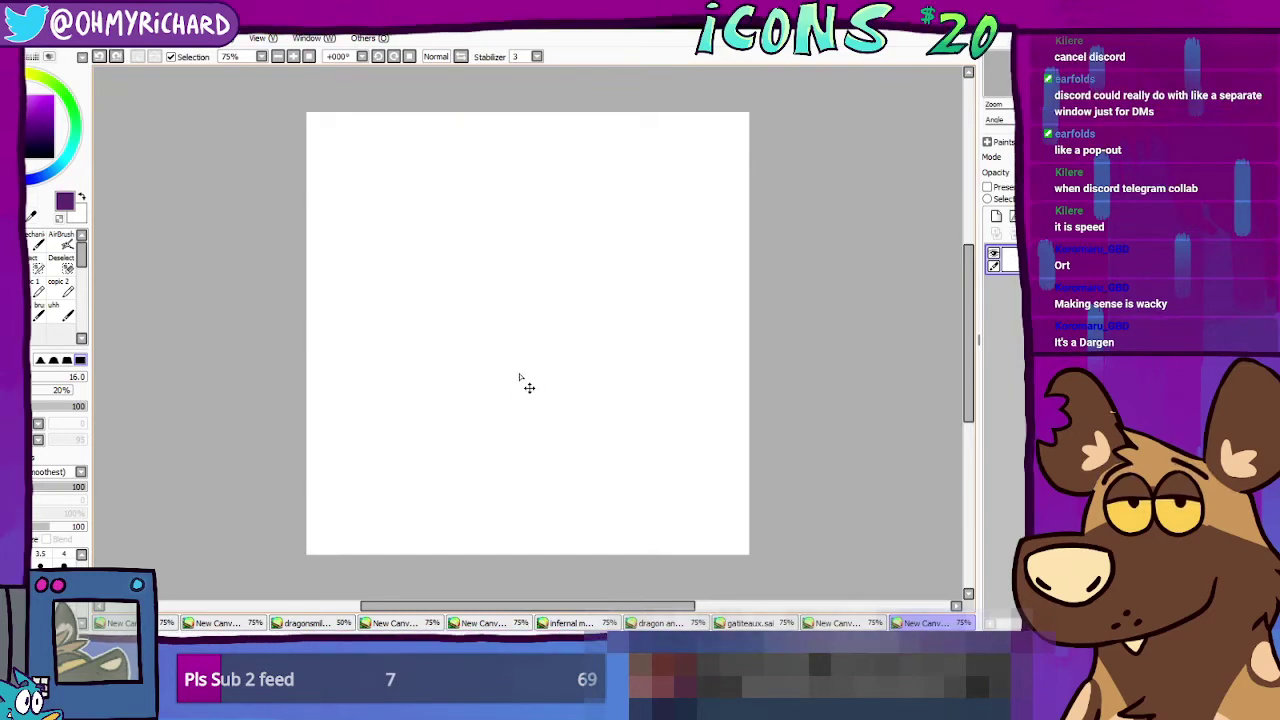
Step: Sketch a loose boxy head outline around the middle of the canvas in light purple strokes at brush size 16
left_click_drag(463, 413, 567, 401)
mouse_move(471, 412)
left_mouse_down()
mouse_move(452, 383)
mouse_move(464, 257)
mouse_move(663, 233)
left_mouse_up()
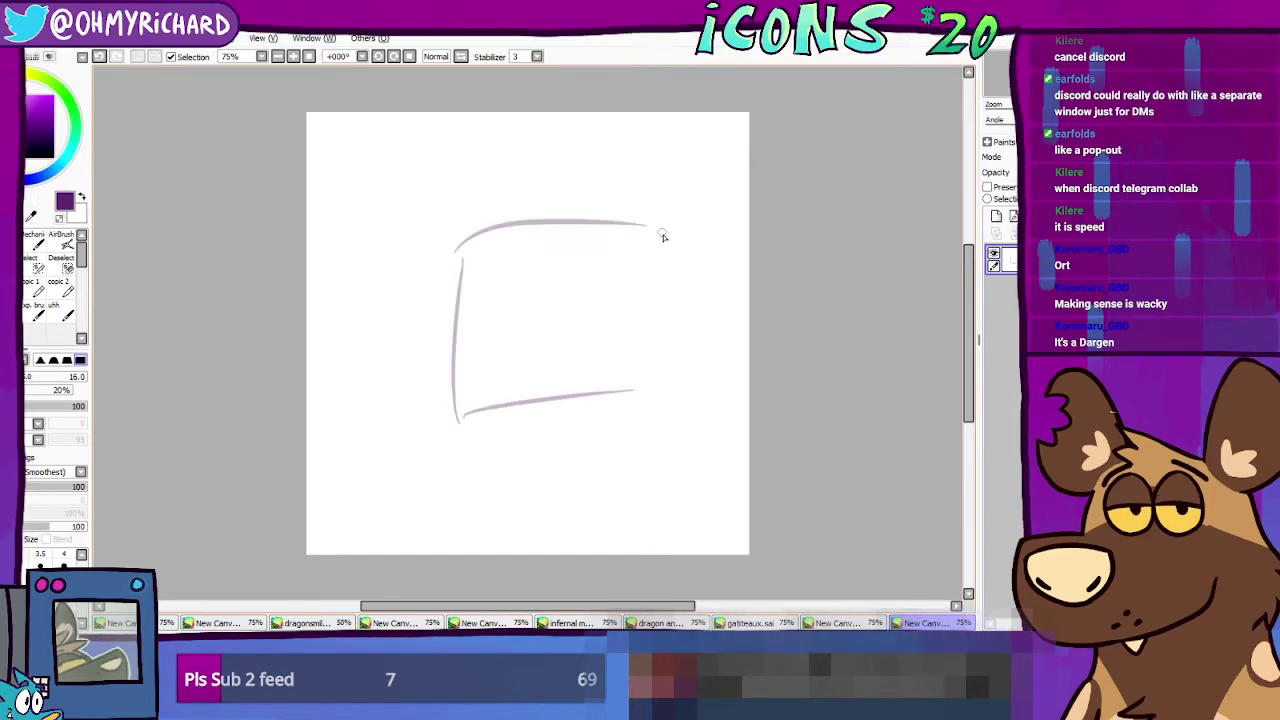
key("ctrl+z")
mouse_move(454, 373)
left_mouse_down()
mouse_move(469, 399)
mouse_move(630, 398)
left_mouse_up()
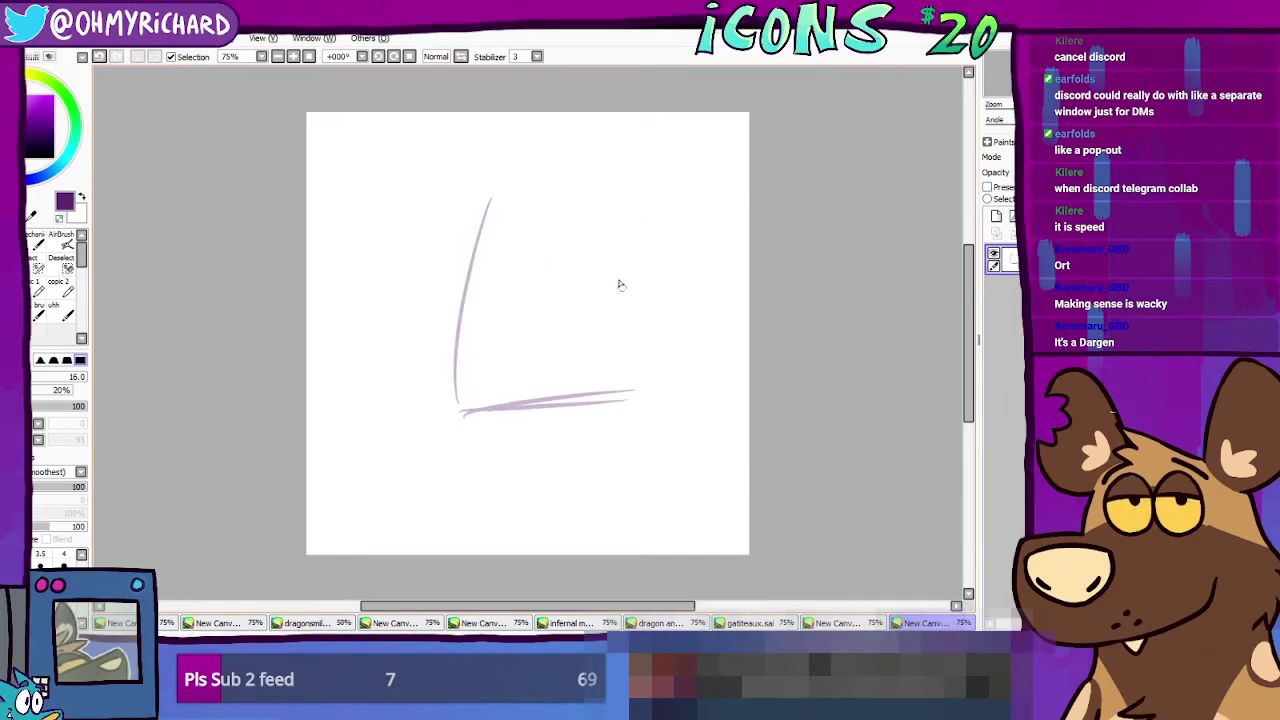
mouse_move(574, 204)
left_mouse_down()
mouse_move(645, 225)
mouse_move(660, 255)
mouse_move(648, 395)
left_mouse_up()
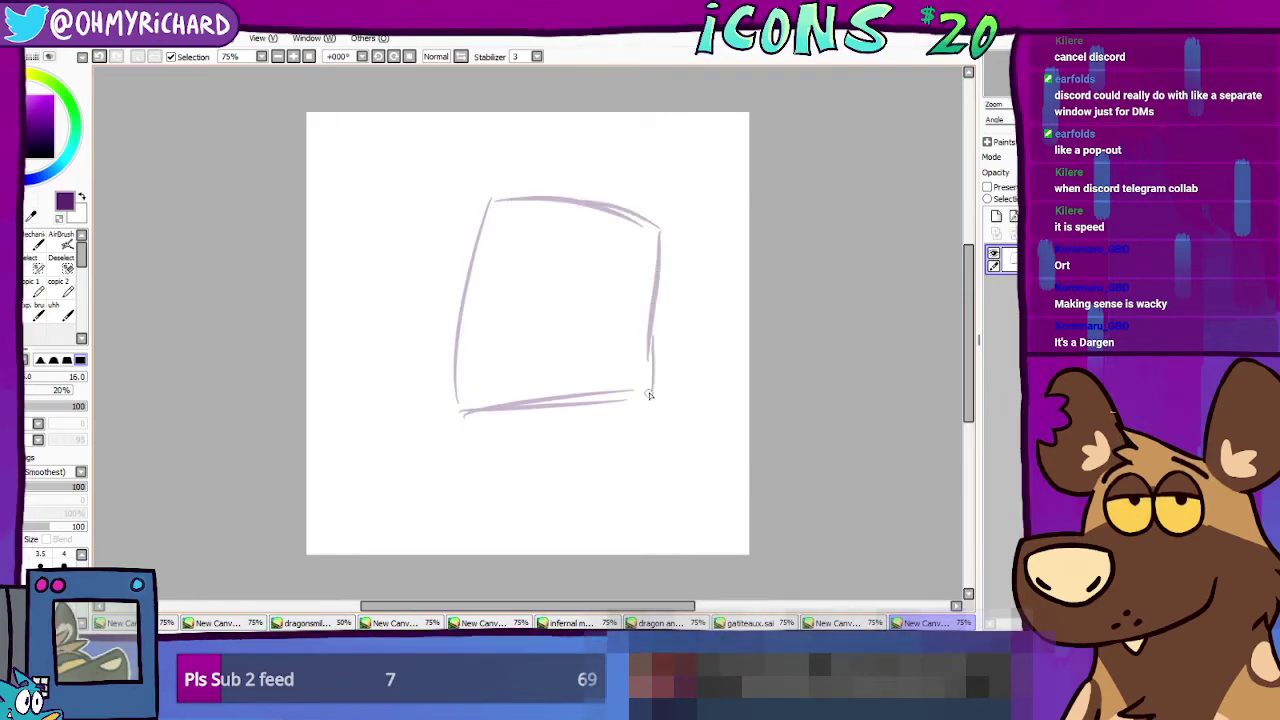
left_click_drag(670, 230, 654, 392)
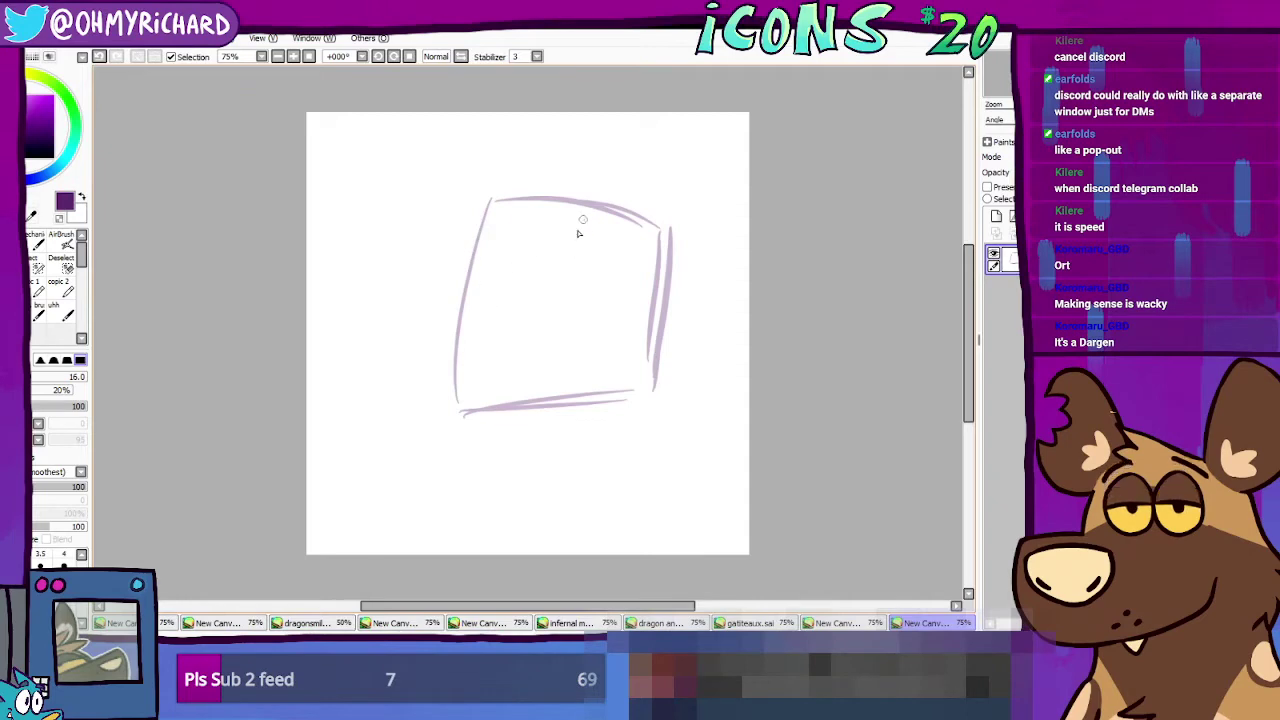
Step: Sketch crossing vertical and horizontal face guidelines inside the head and a rounded snout outline projecting from its front
left_click_drag(581, 222, 534, 370)
mouse_move(471, 288)
left_mouse_down()
mouse_move(587, 327)
mouse_move(635, 320)
left_mouse_up()
key("ctrl+z")
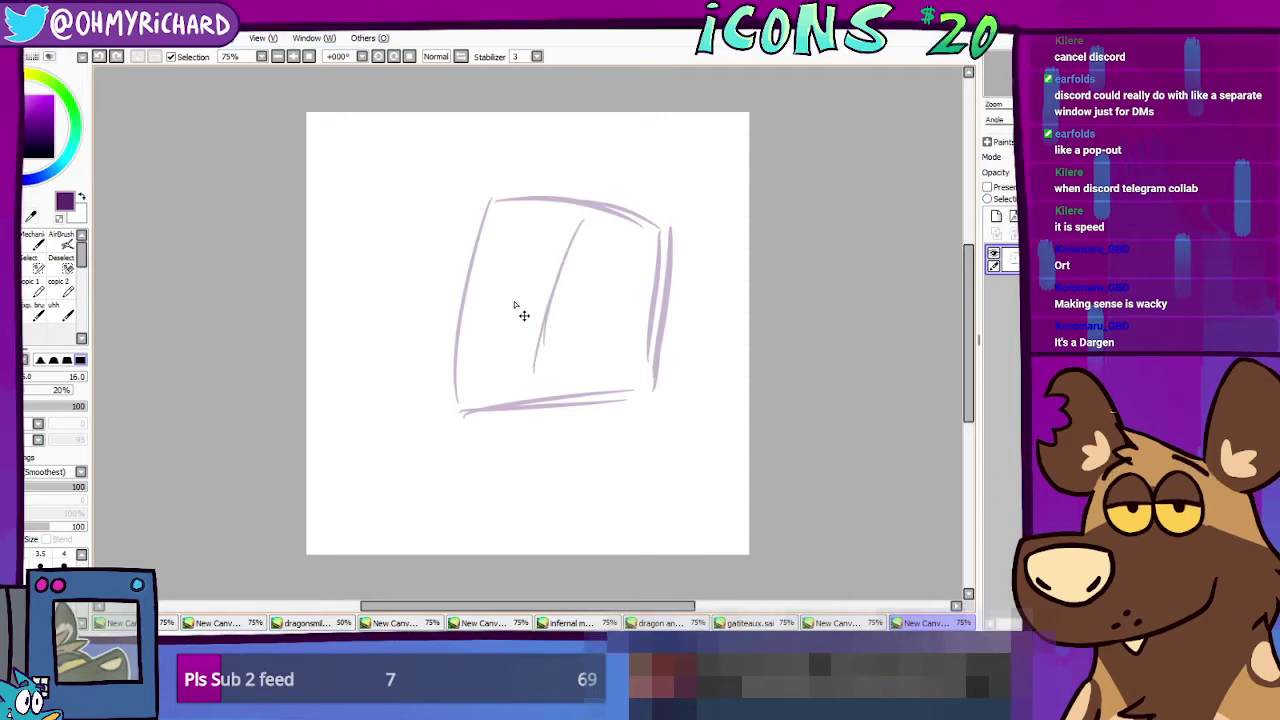
left_click_drag(471, 306, 608, 304)
mouse_move(518, 284)
left_mouse_down()
mouse_move(420, 269)
mouse_move(443, 270)
mouse_move(362, 324)
mouse_move(365, 358)
mouse_move(447, 421)
mouse_move(510, 420)
left_mouse_up()
key("ctrl+z")
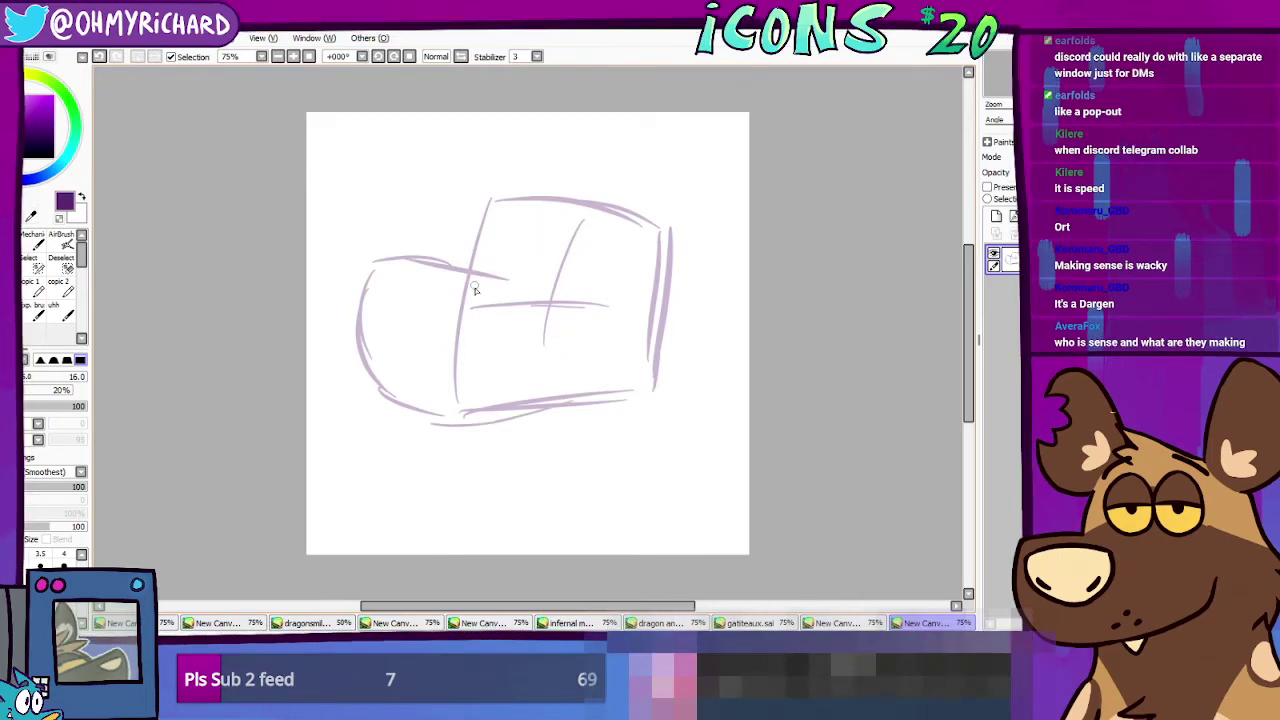
Step: Sketch two large oval eyes with pupils, raised eyebrows above them and a big rounded nose on the snout
left_click_drag(526, 184, 634, 206)
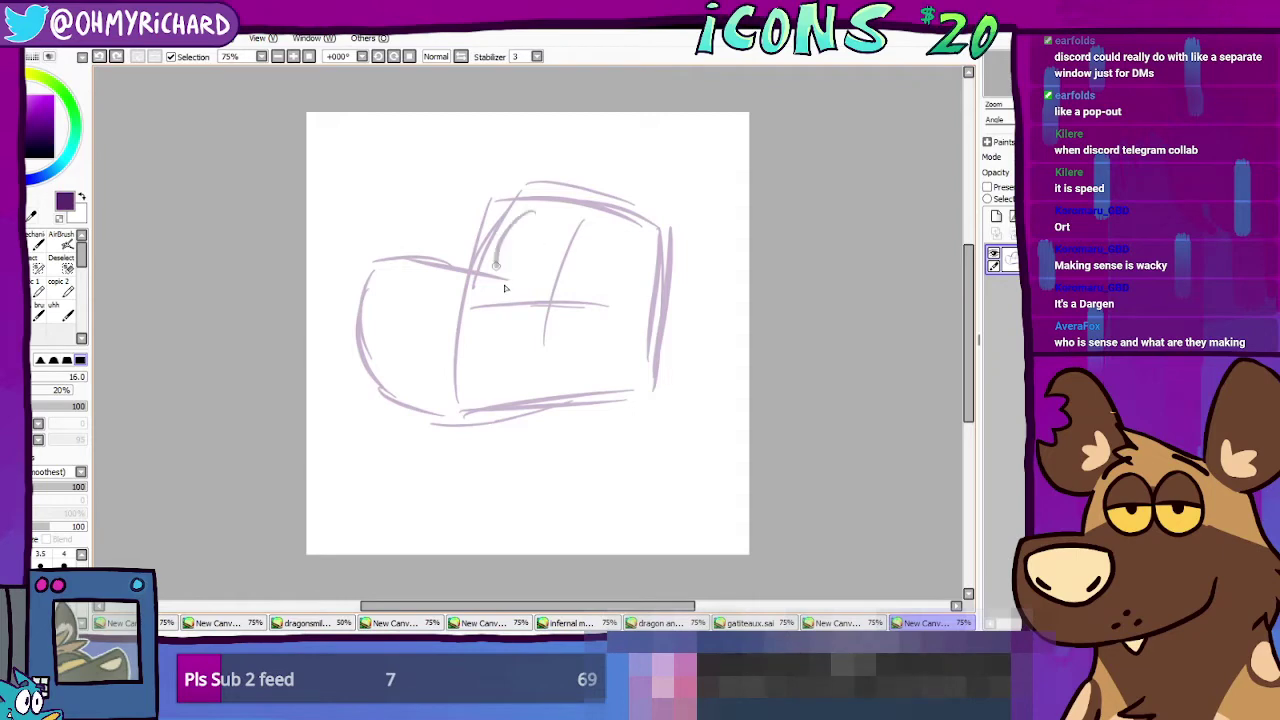
mouse_move(505, 288)
left_mouse_down()
mouse_move(554, 231)
mouse_move(544, 203)
mouse_move(563, 288)
mouse_move(558, 246)
mouse_move(566, 279)
mouse_move(609, 281)
mouse_move(591, 295)
mouse_move(613, 245)
mouse_move(584, 203)
left_mouse_up()
mouse_move(536, 244)
left_mouse_down()
mouse_move(540, 258)
mouse_move(579, 264)
left_mouse_up()
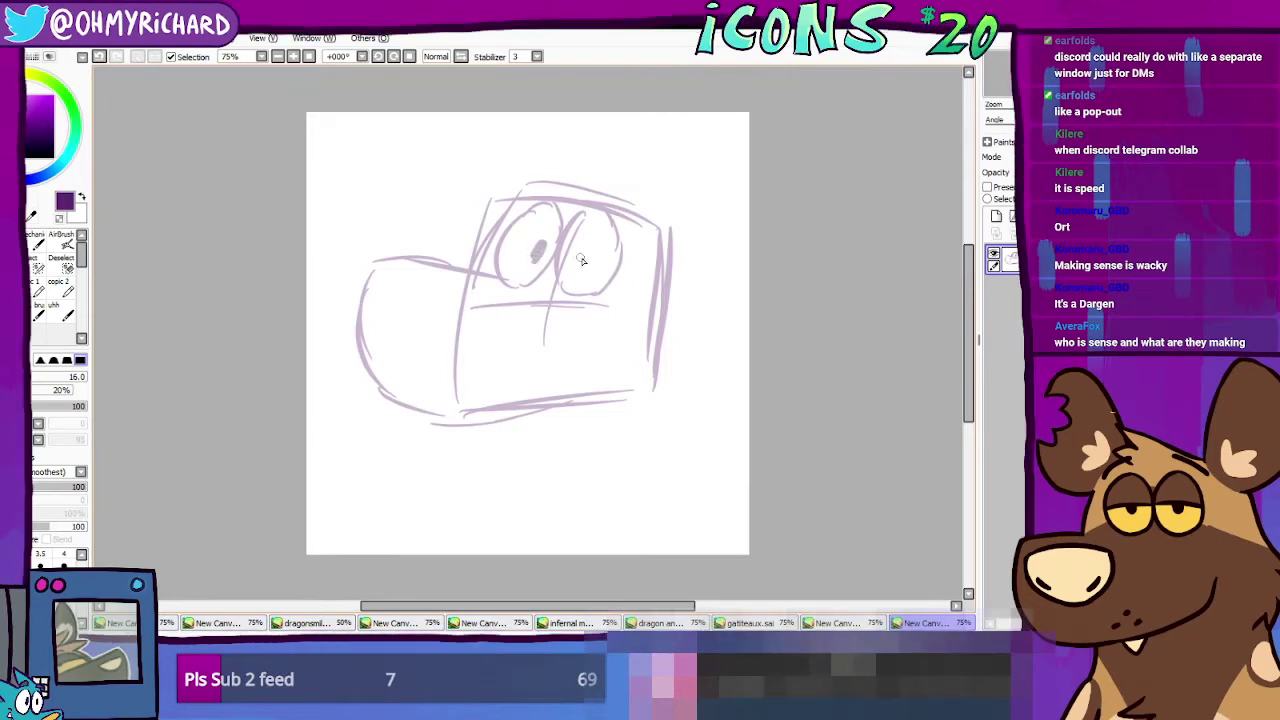
mouse_move(638, 216)
left_mouse_down()
mouse_move(600, 178)
mouse_move(594, 194)
left_mouse_up()
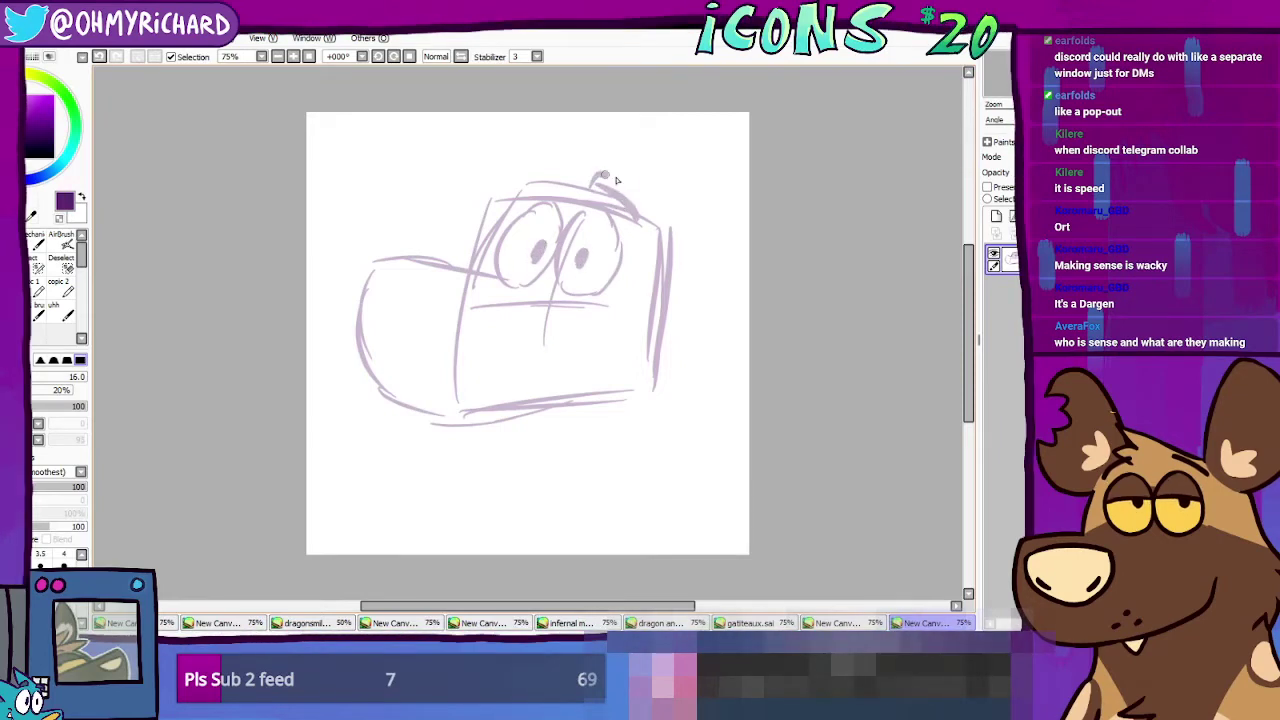
mouse_move(516, 196)
left_mouse_down()
mouse_move(561, 172)
mouse_move(545, 153)
mouse_move(512, 198)
left_mouse_up()
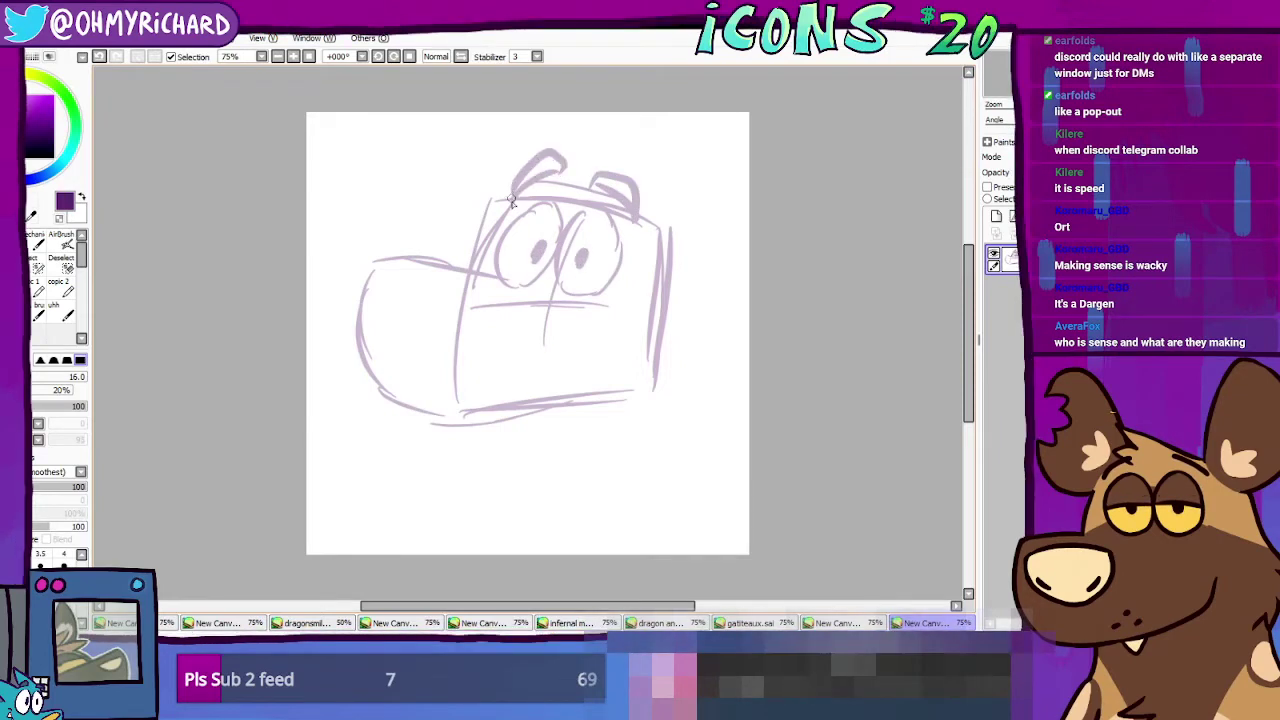
left_click_drag(392, 270, 478, 300)
mouse_move(376, 272)
left_mouse_down()
mouse_move(412, 346)
mouse_move(474, 331)
left_mouse_up()
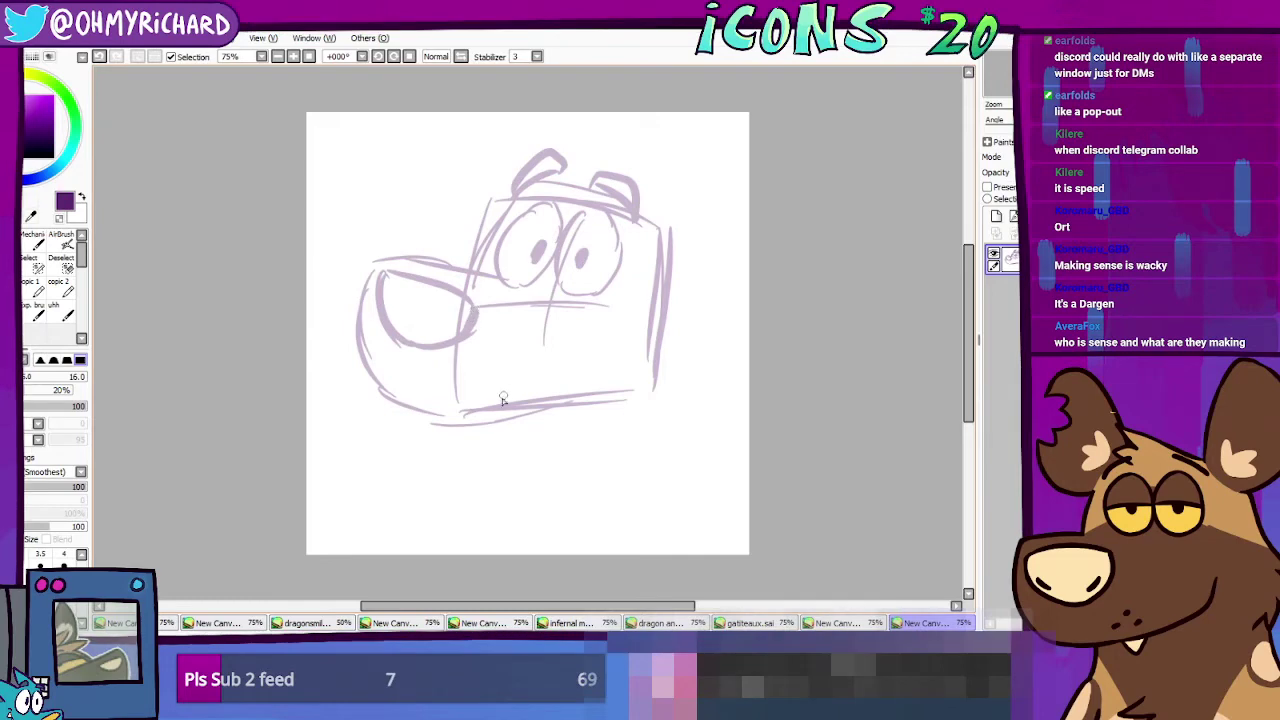
Step: Try out a curved lower jaw beneath the snout and pointed cheek fur at the back of the head
left_click_drag(446, 417, 554, 397)
key("ctrl+z")
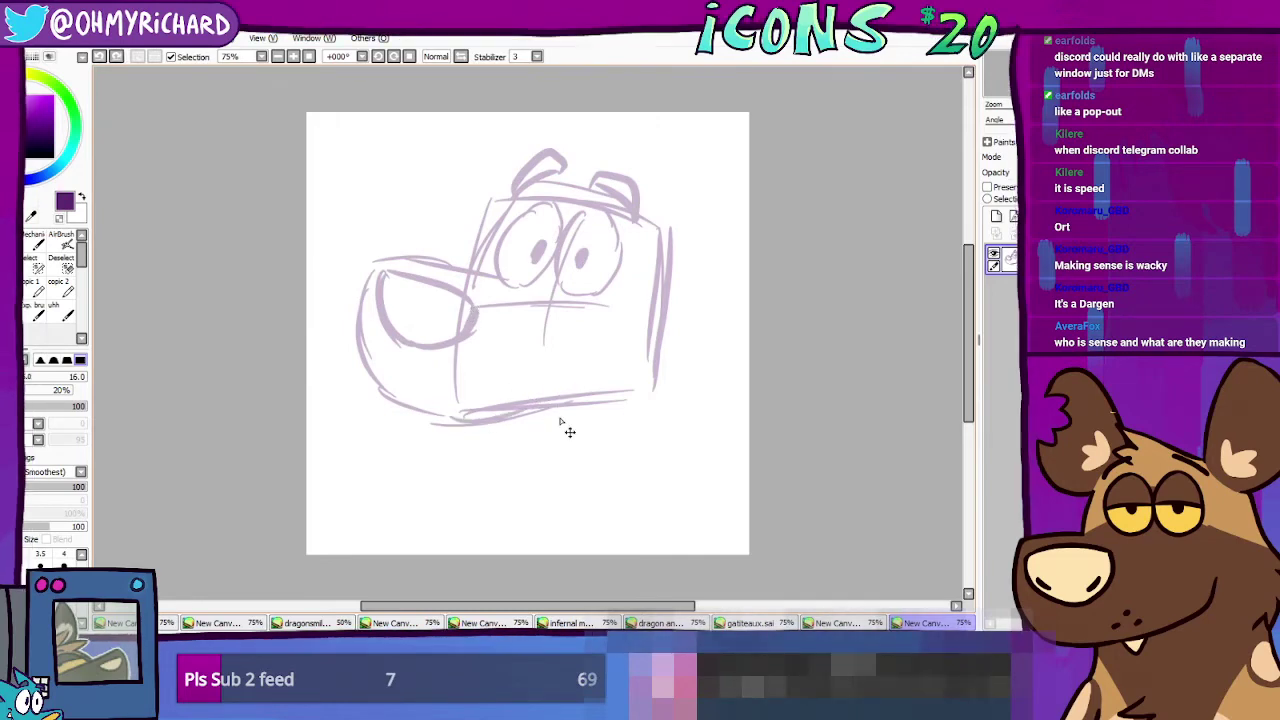
left_click_drag(456, 360, 455, 421)
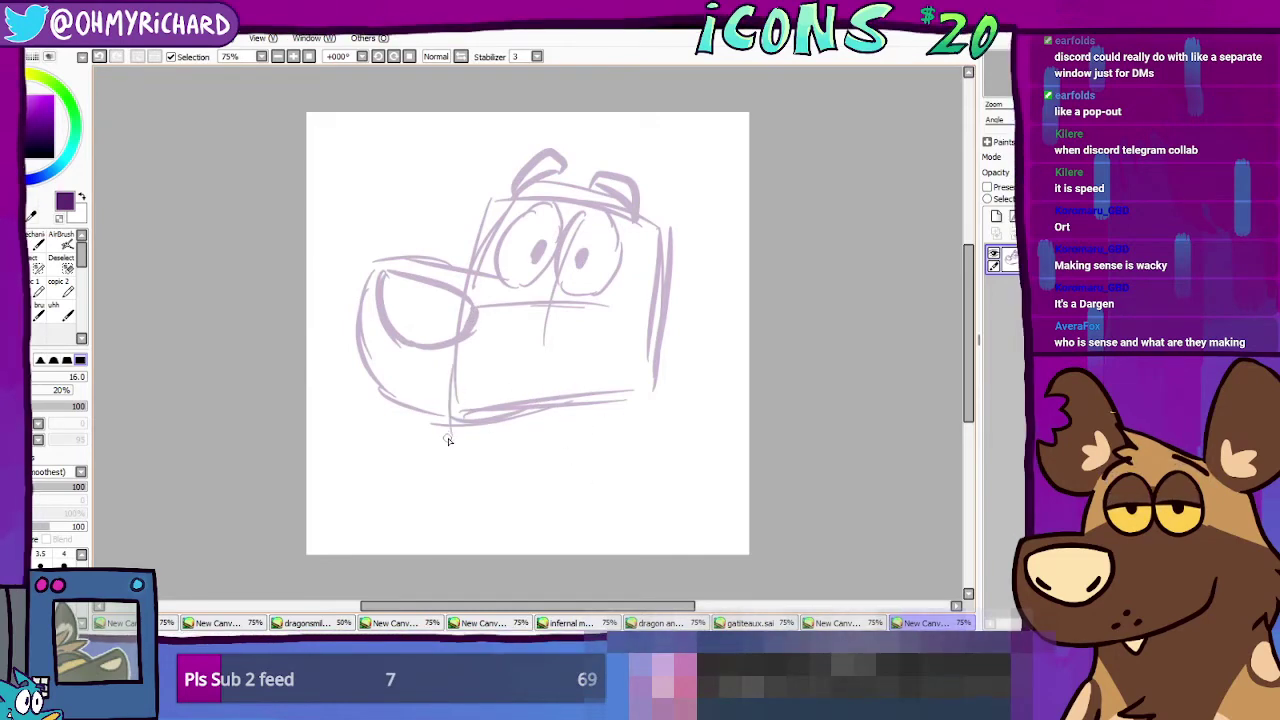
key("ctrl+z")
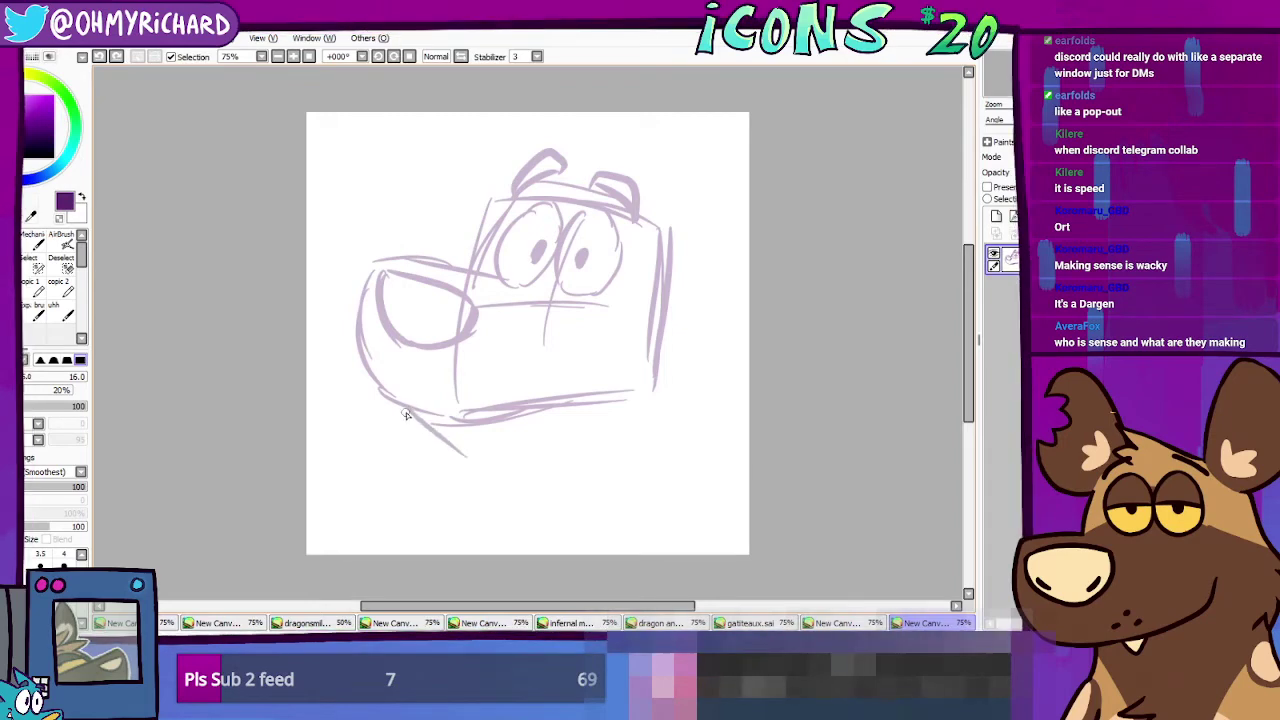
mouse_move(405, 415)
left_mouse_down()
mouse_move(448, 446)
mouse_move(418, 426)
mouse_move(486, 453)
mouse_move(449, 447)
mouse_move(542, 443)
mouse_move(643, 412)
mouse_move(597, 437)
mouse_move(672, 410)
left_mouse_up()
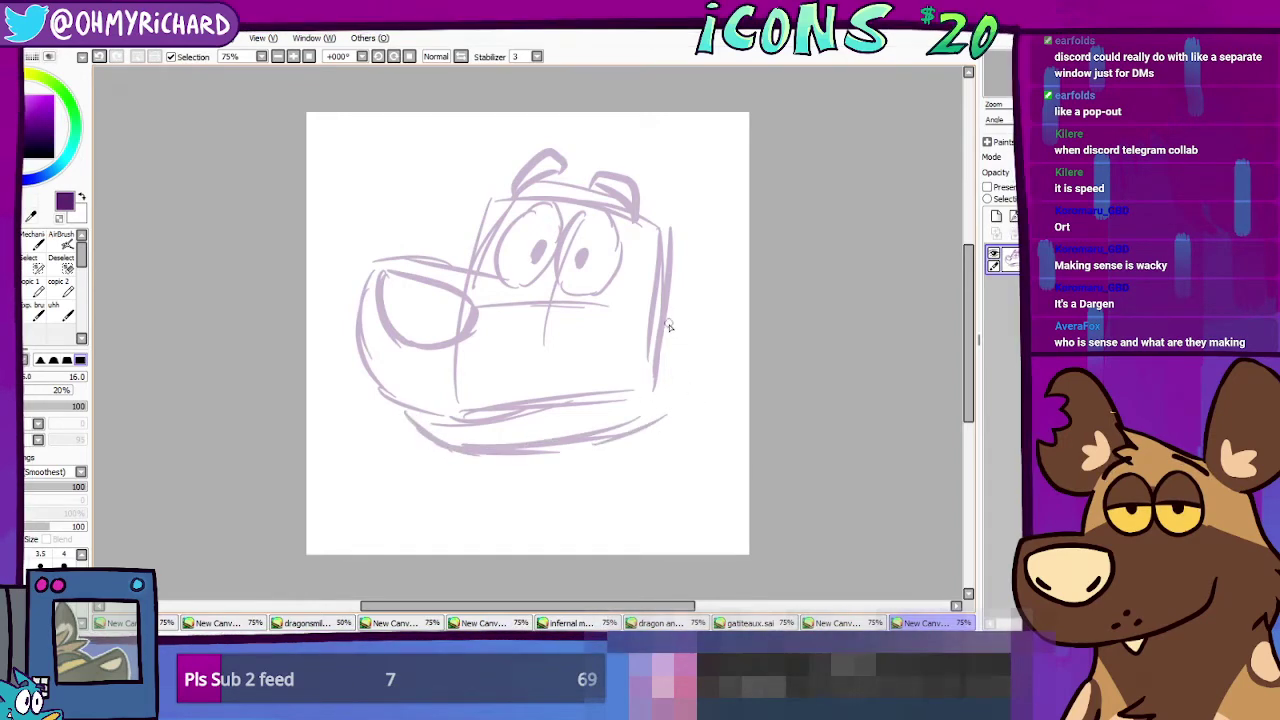
left_click_drag(676, 234, 658, 376)
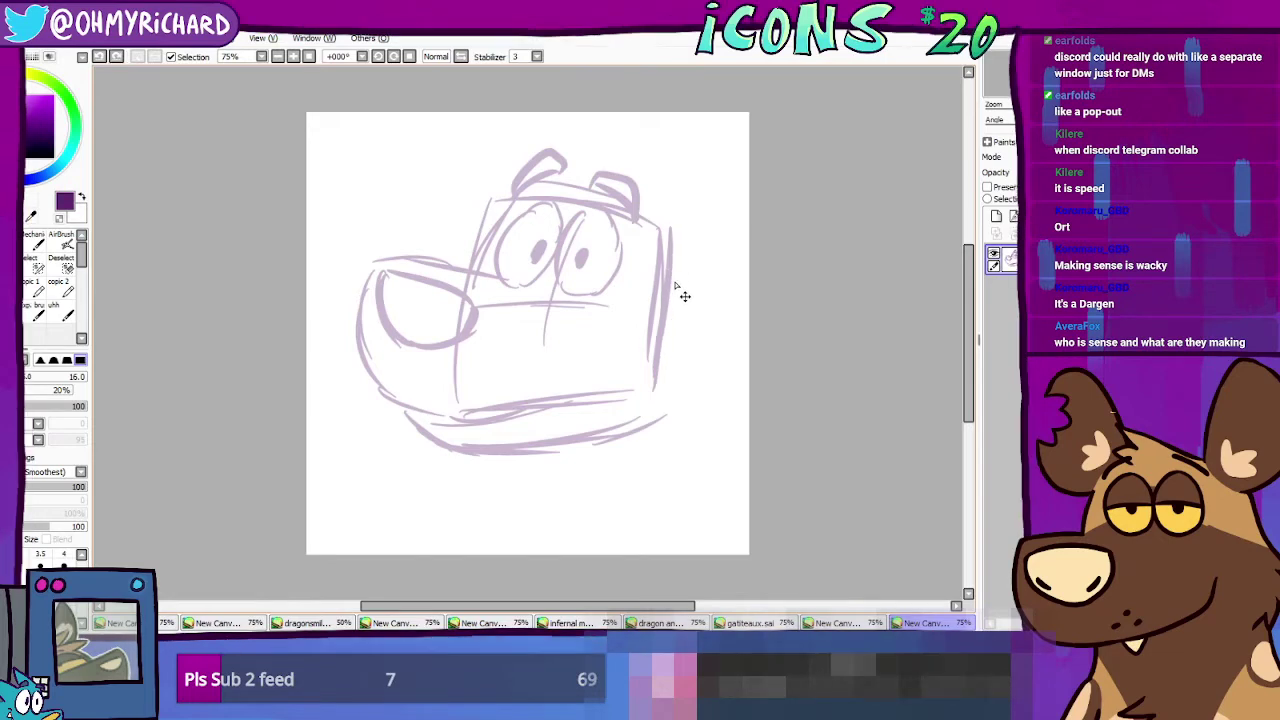
mouse_move(673, 270)
left_mouse_down()
mouse_move(674, 366)
mouse_move(675, 300)
mouse_move(712, 365)
mouse_move(696, 377)
mouse_move(680, 437)
left_mouse_up()
left_click_drag(490, 462, 671, 449)
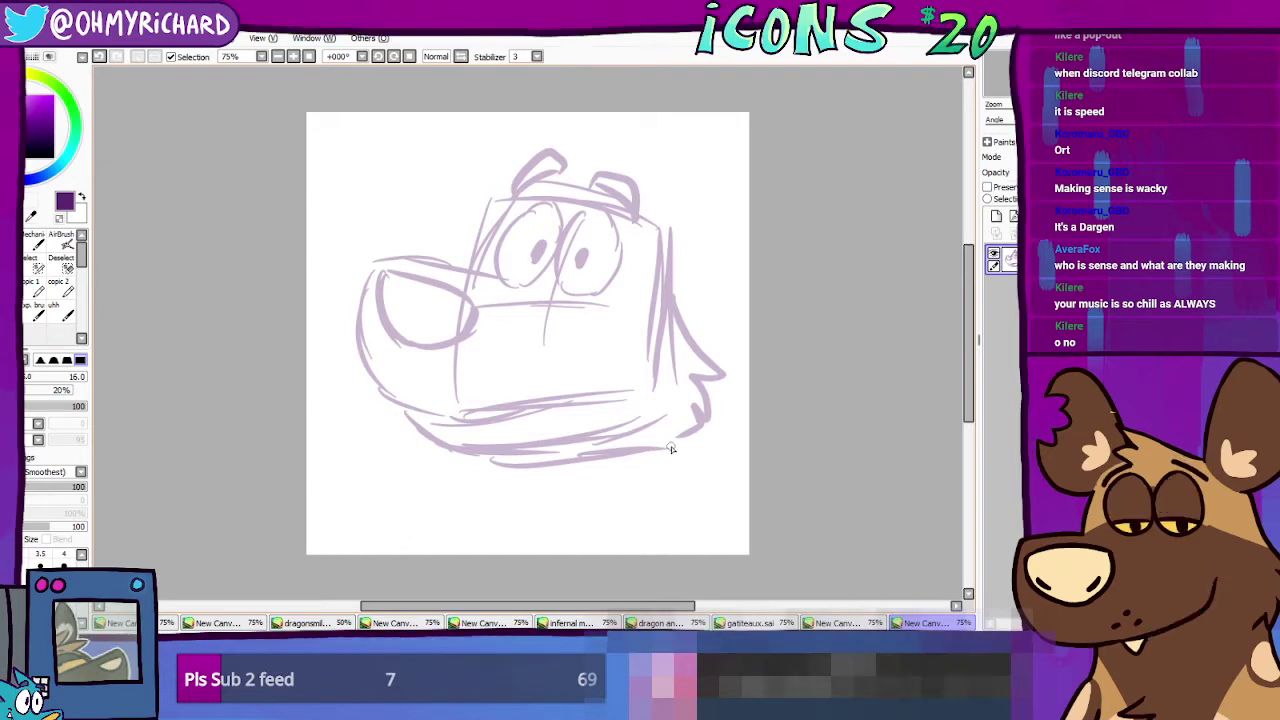
Step: Erase the lower jaw, the back of the head and the cheek fur at eraser size 50, keeping the eyes and nose
left_click(36, 300)
mouse_move(495, 463)
left_mouse_down()
mouse_move(466, 437)
mouse_move(428, 459)
mouse_move(464, 465)
mouse_move(556, 392)
mouse_move(563, 429)
left_mouse_up()
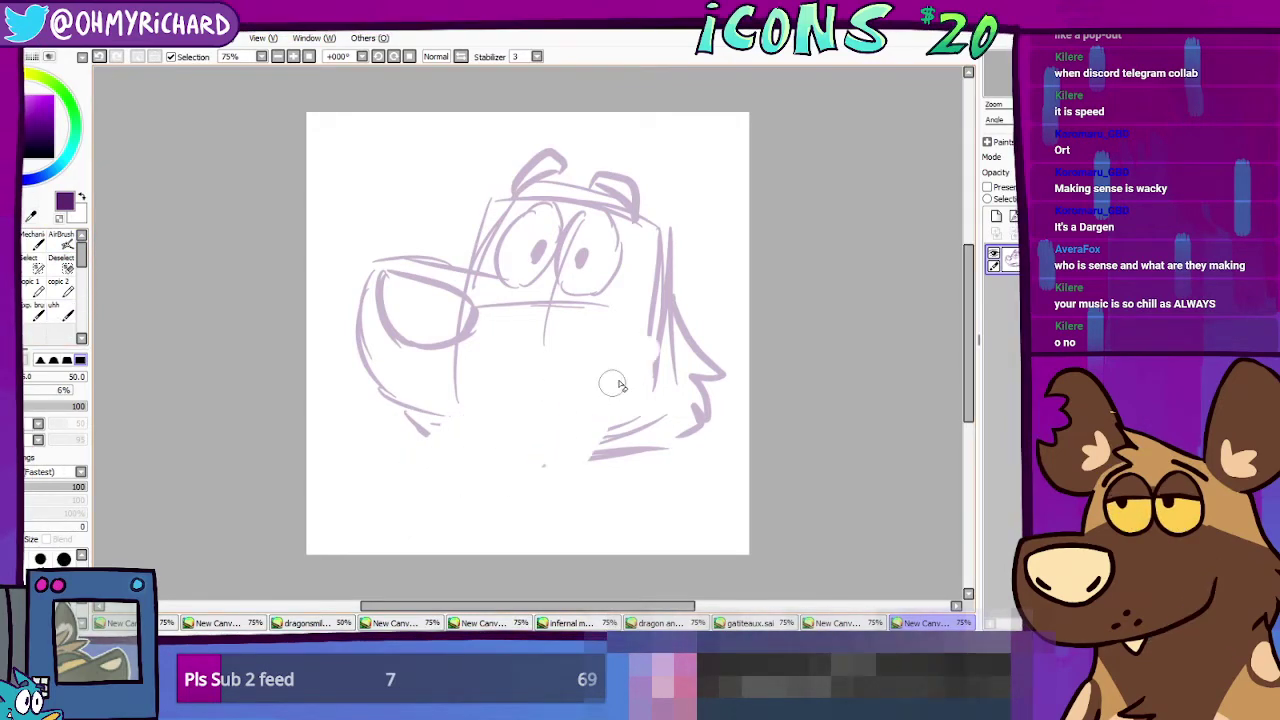
left_click_drag(614, 384, 654, 357)
mouse_move(642, 304)
left_mouse_down()
mouse_move(677, 283)
mouse_move(634, 386)
mouse_move(629, 446)
mouse_move(710, 374)
left_mouse_up()
mouse_move(491, 423)
left_mouse_down()
mouse_move(442, 448)
mouse_move(429, 400)
left_mouse_up()
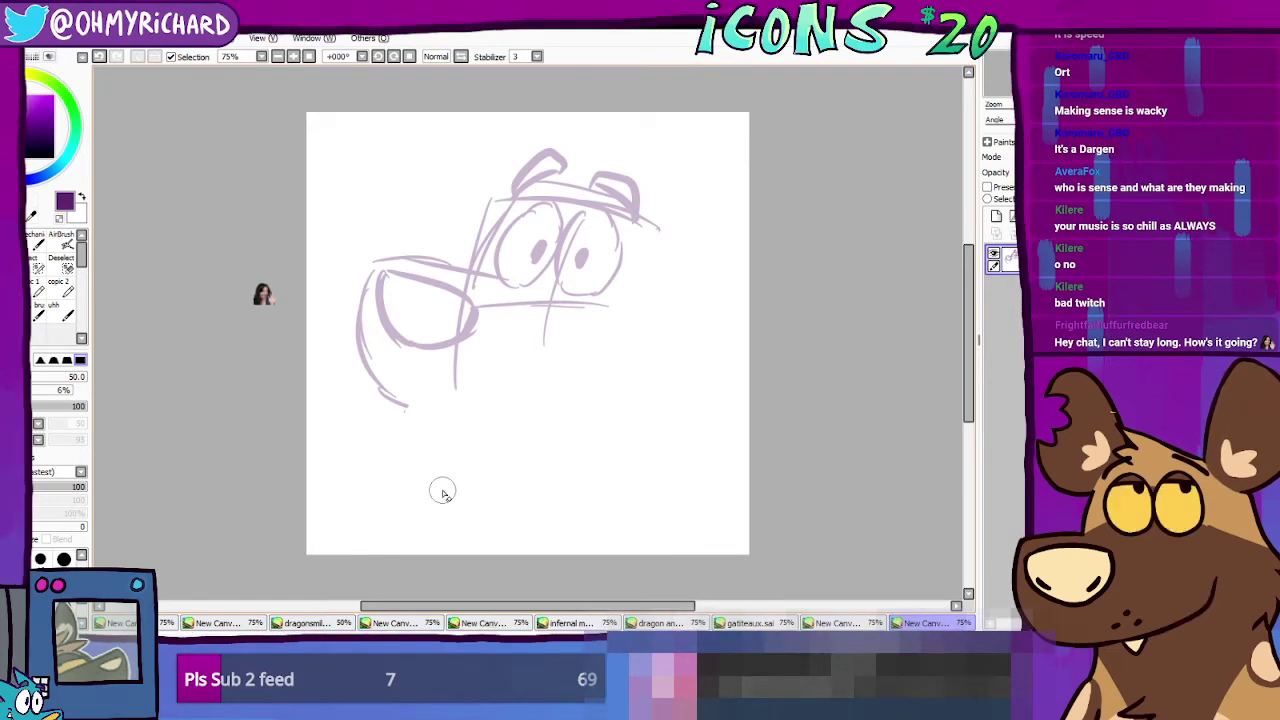
Step: Redraw the muzzle's underside as an upward smiling curve and sketch the back of the head with pointed cheek fur
left_click(38, 244)
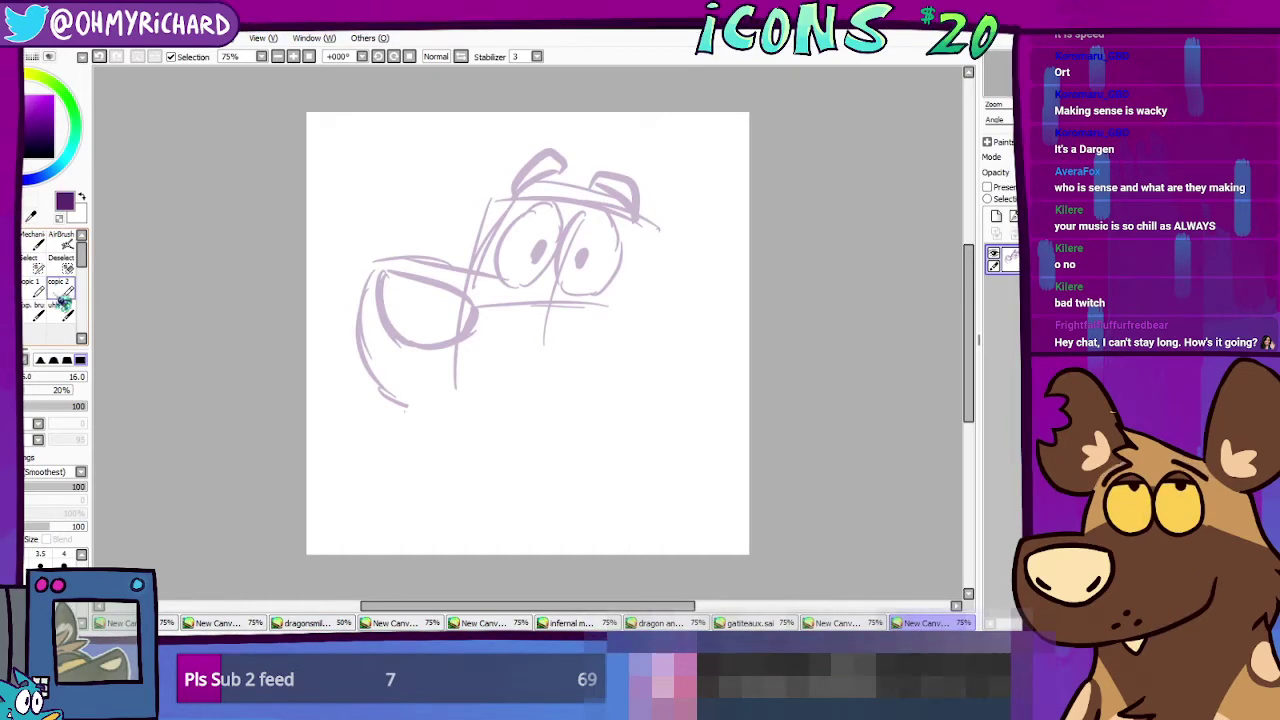
mouse_move(406, 407)
left_mouse_down()
mouse_move(507, 398)
mouse_move(482, 405)
mouse_move(495, 406)
mouse_move(598, 353)
left_mouse_up()
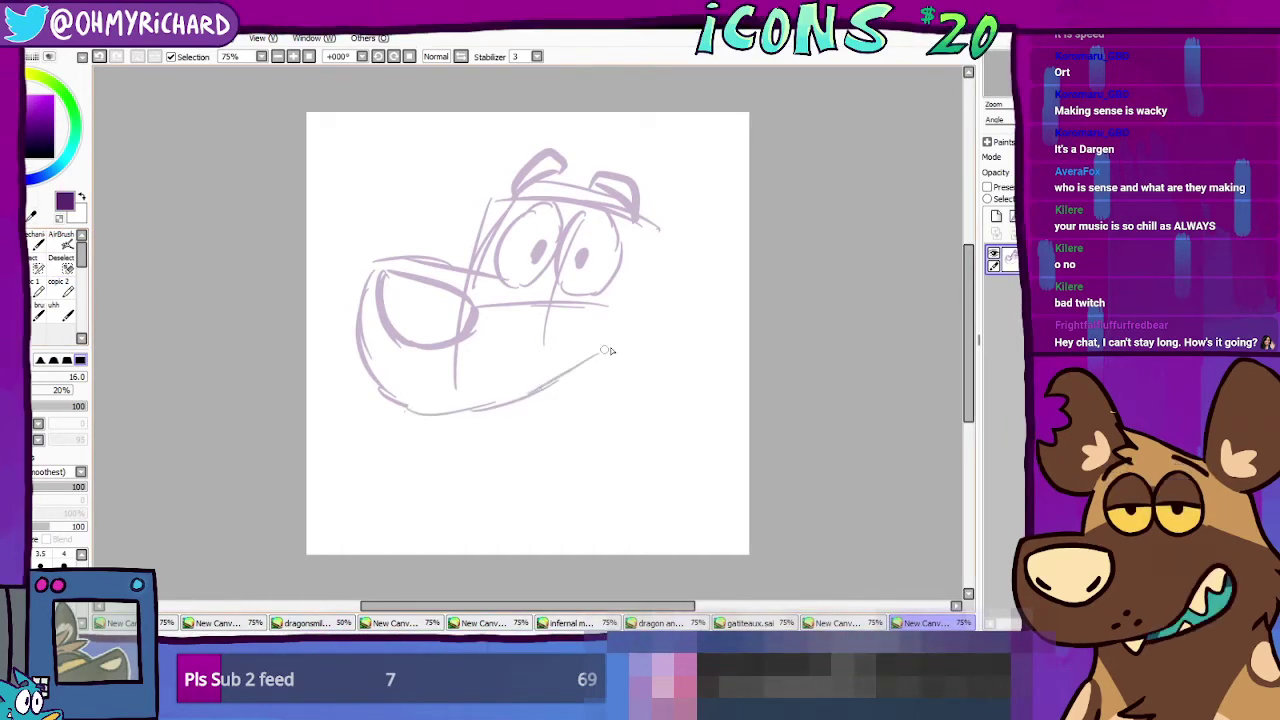
left_click_drag(668, 229, 670, 281)
left_click_drag(670, 232, 674, 417)
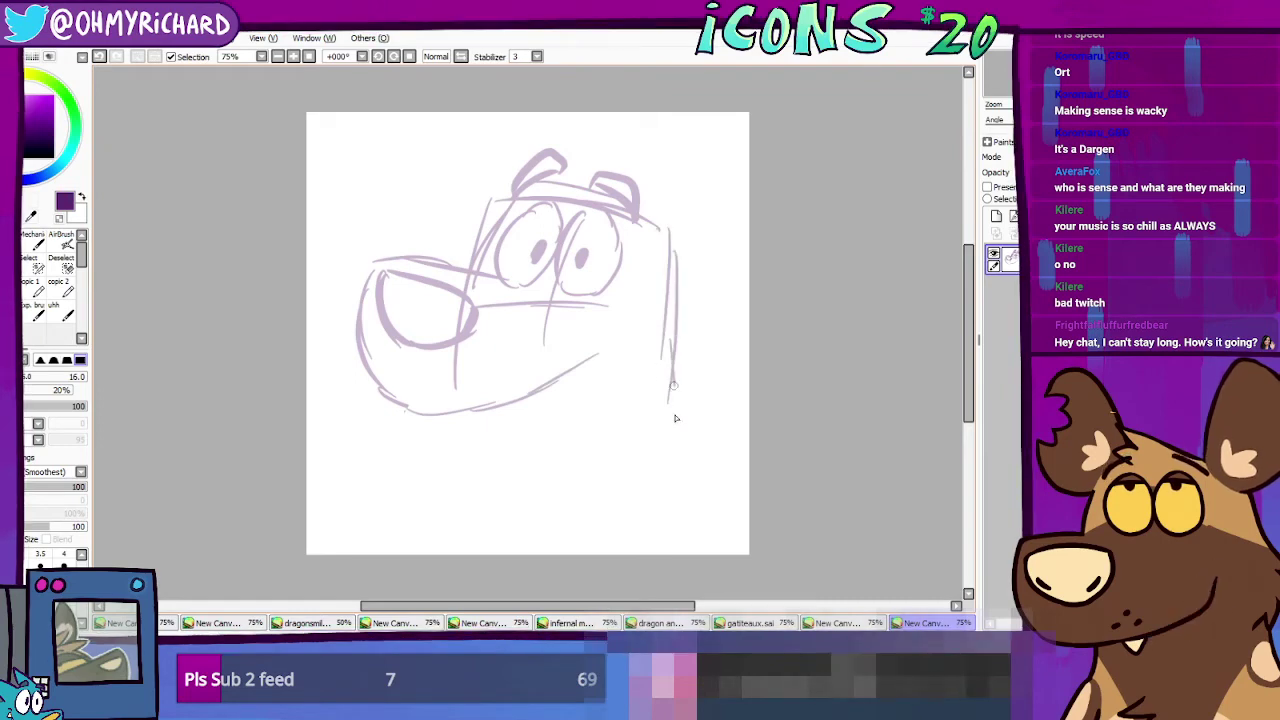
mouse_move(672, 328)
left_mouse_down()
mouse_move(700, 380)
mouse_move(690, 405)
left_mouse_up()
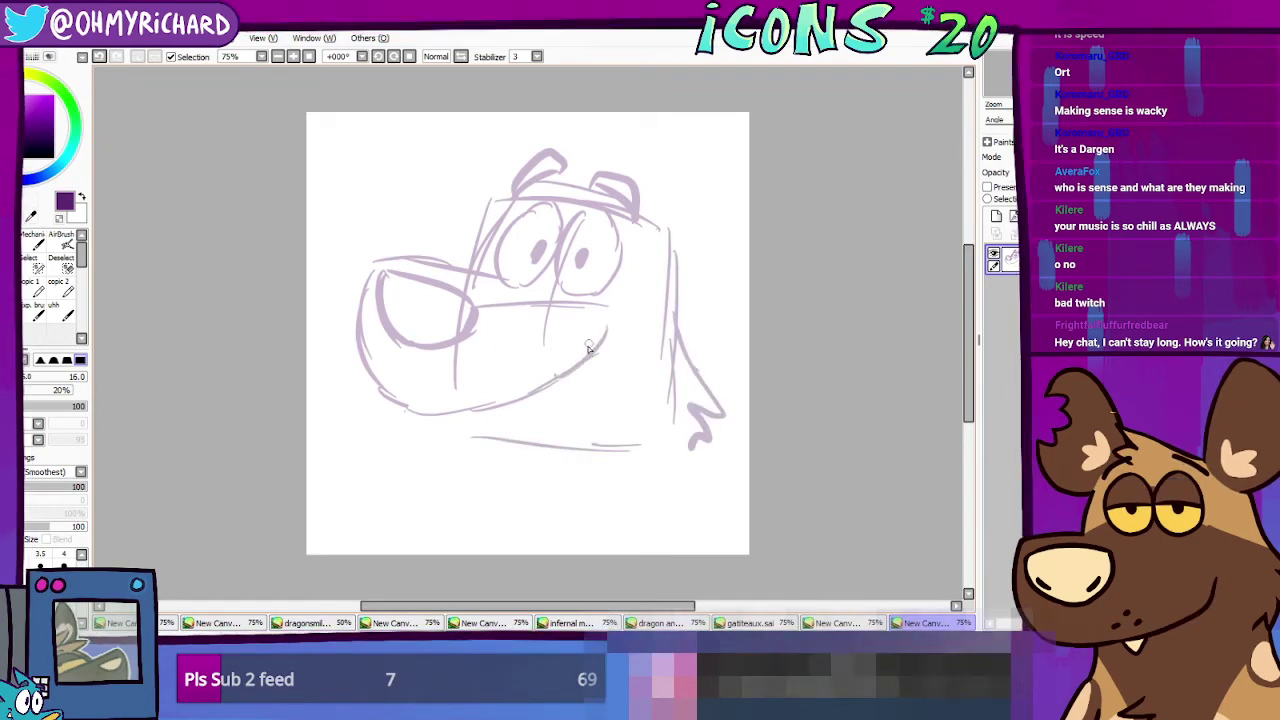
Step: Sketch the open grin with its cheek curve, lower jaw and jagged teeth, and dot the muzzle with whisker spots
mouse_move(594, 336)
left_mouse_down()
mouse_move(612, 302)
mouse_move(628, 382)
mouse_move(540, 421)
left_mouse_up()
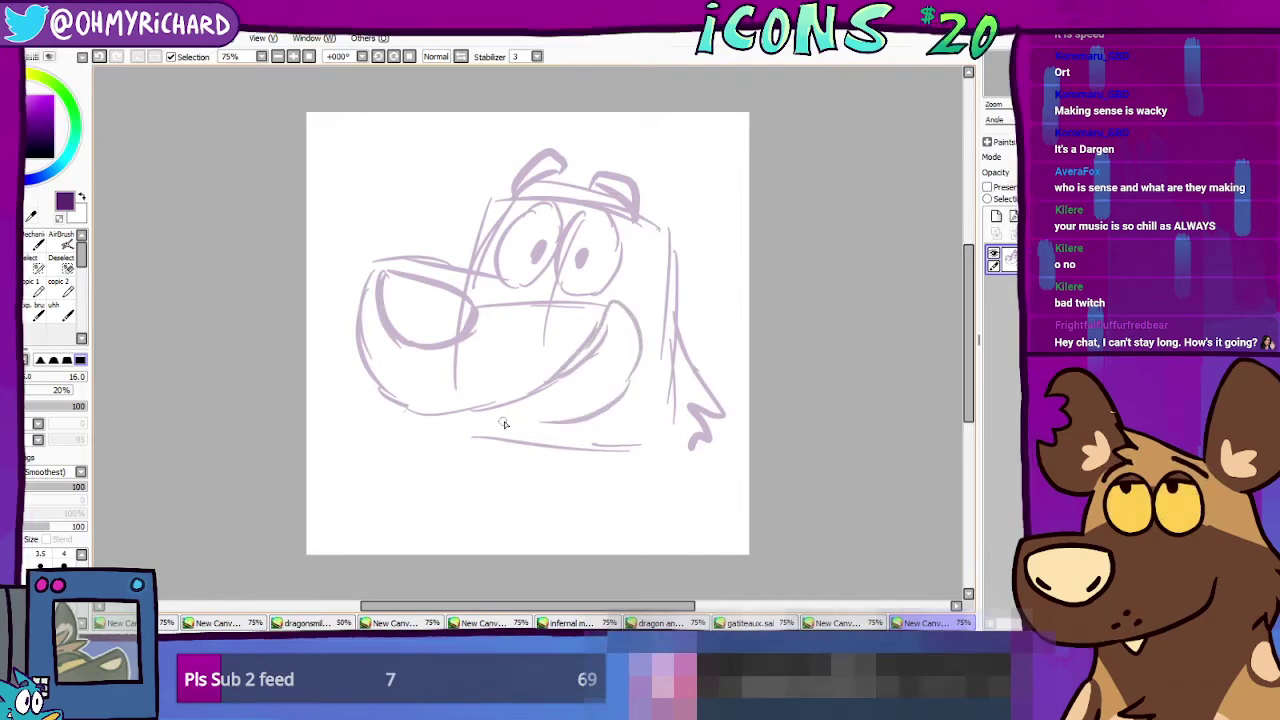
left_click_drag(463, 433, 541, 425)
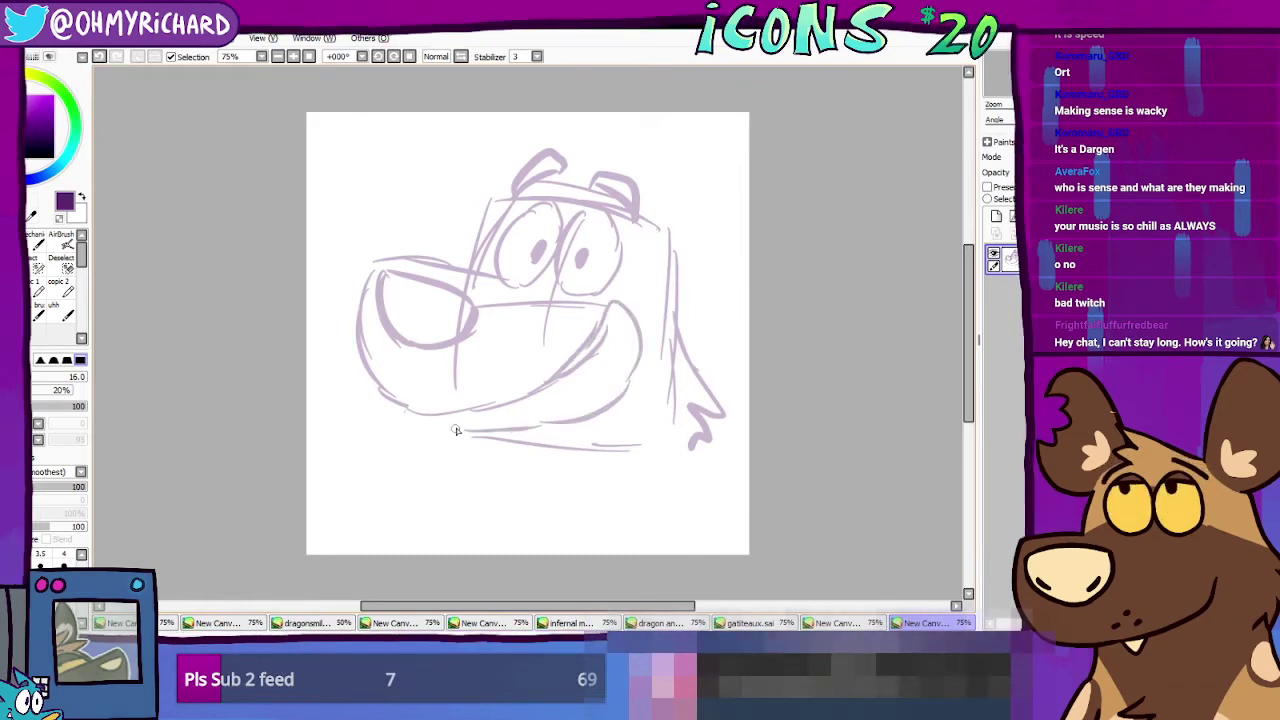
left_click(503, 371)
left_click(503, 380)
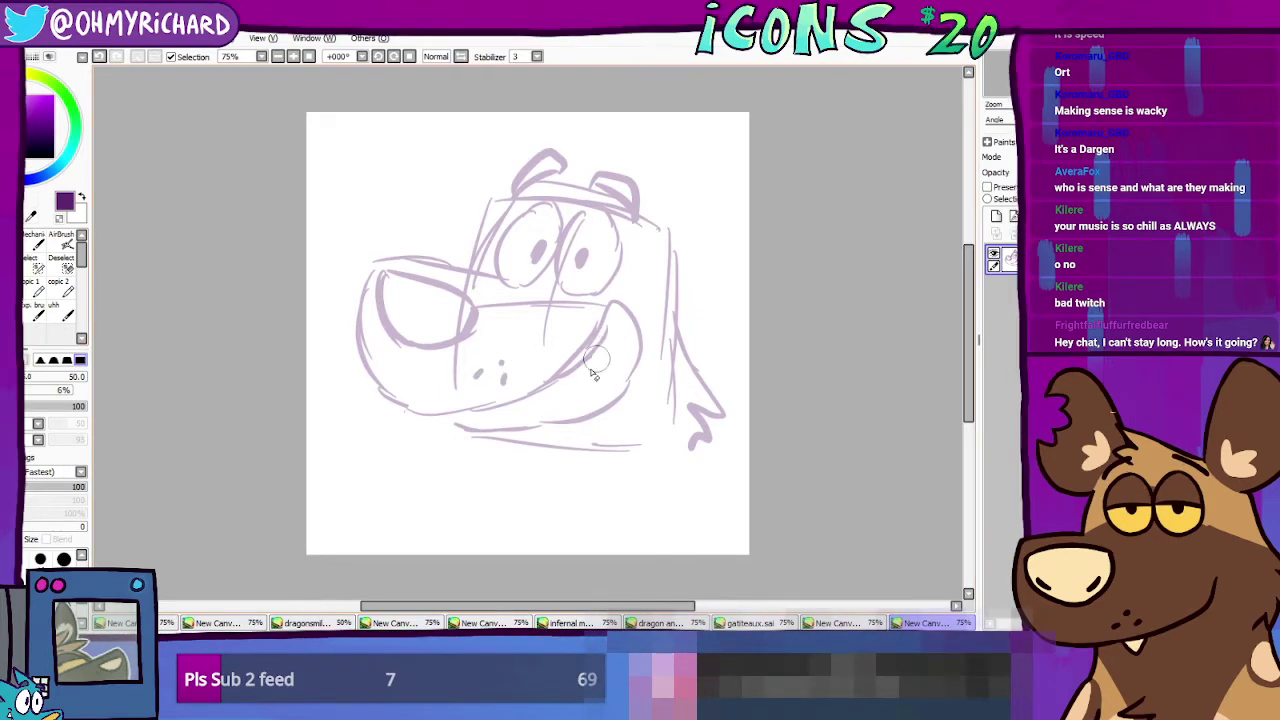
key("n")
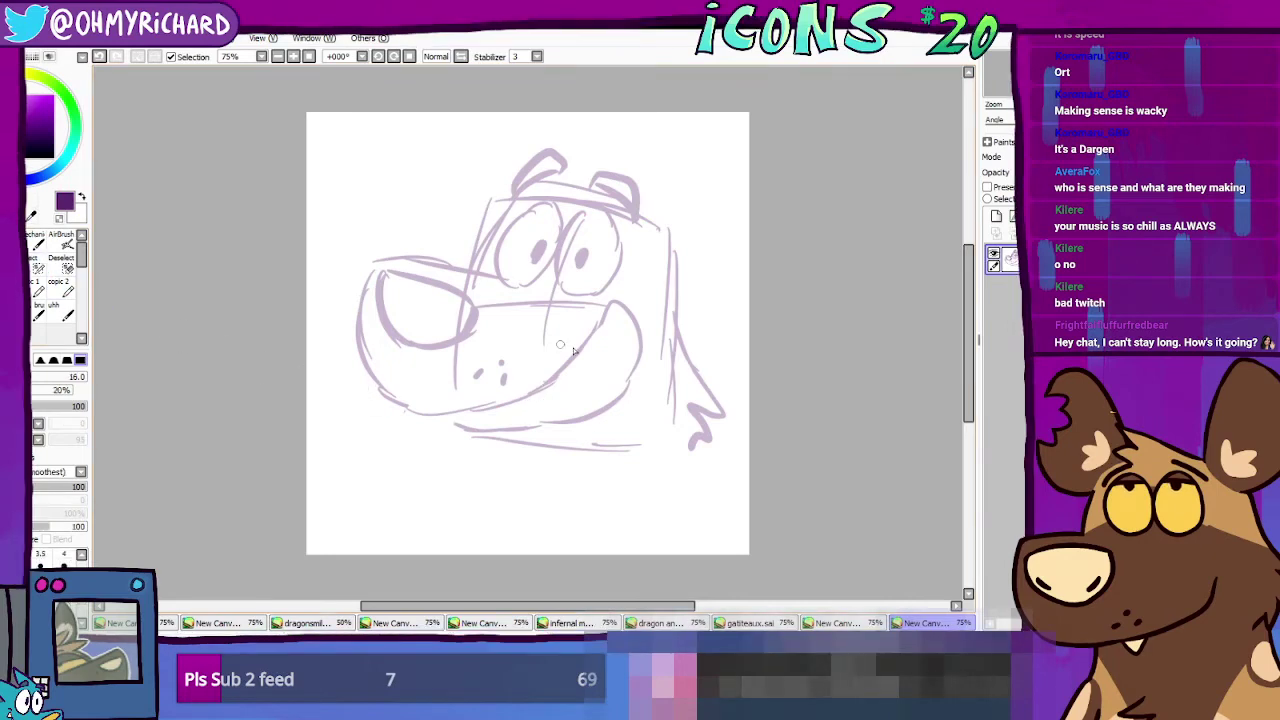
left_click_drag(610, 306, 626, 312)
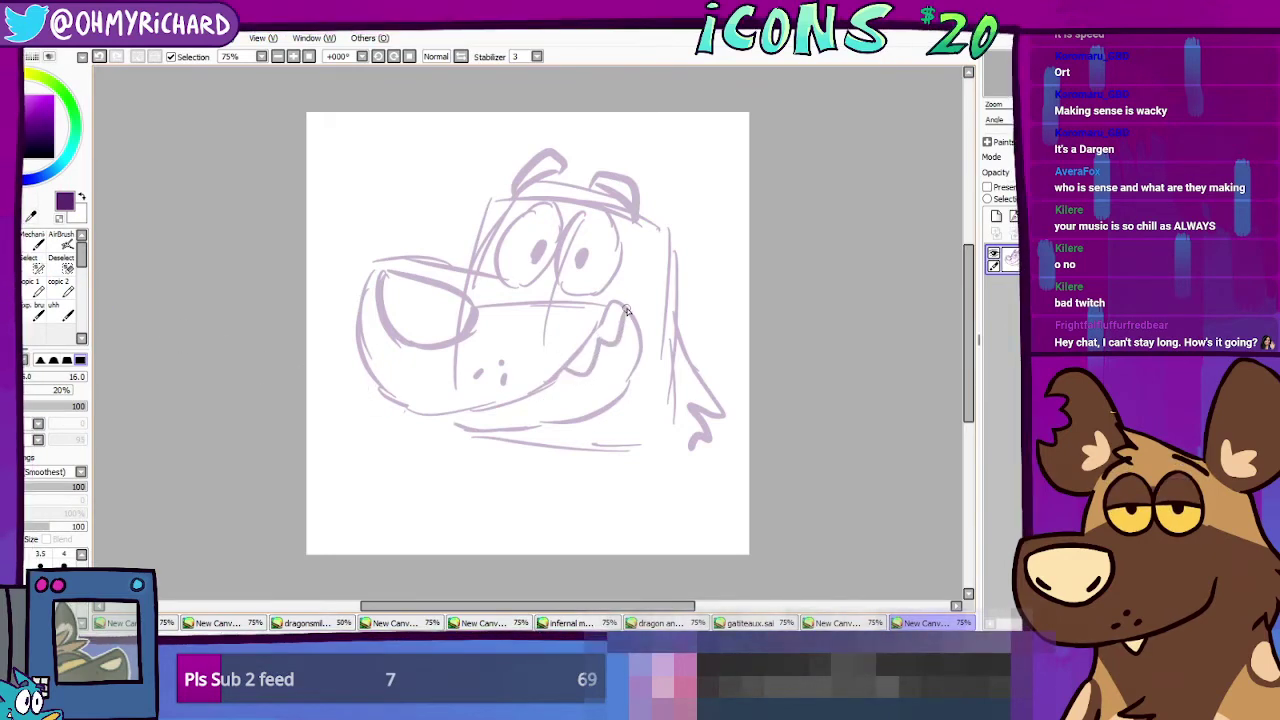
Step: Sketch a short pointed chin tuft at the front end of the lower jaw, replacing the first attempted stroke
left_click_drag(627, 310, 585, 317)
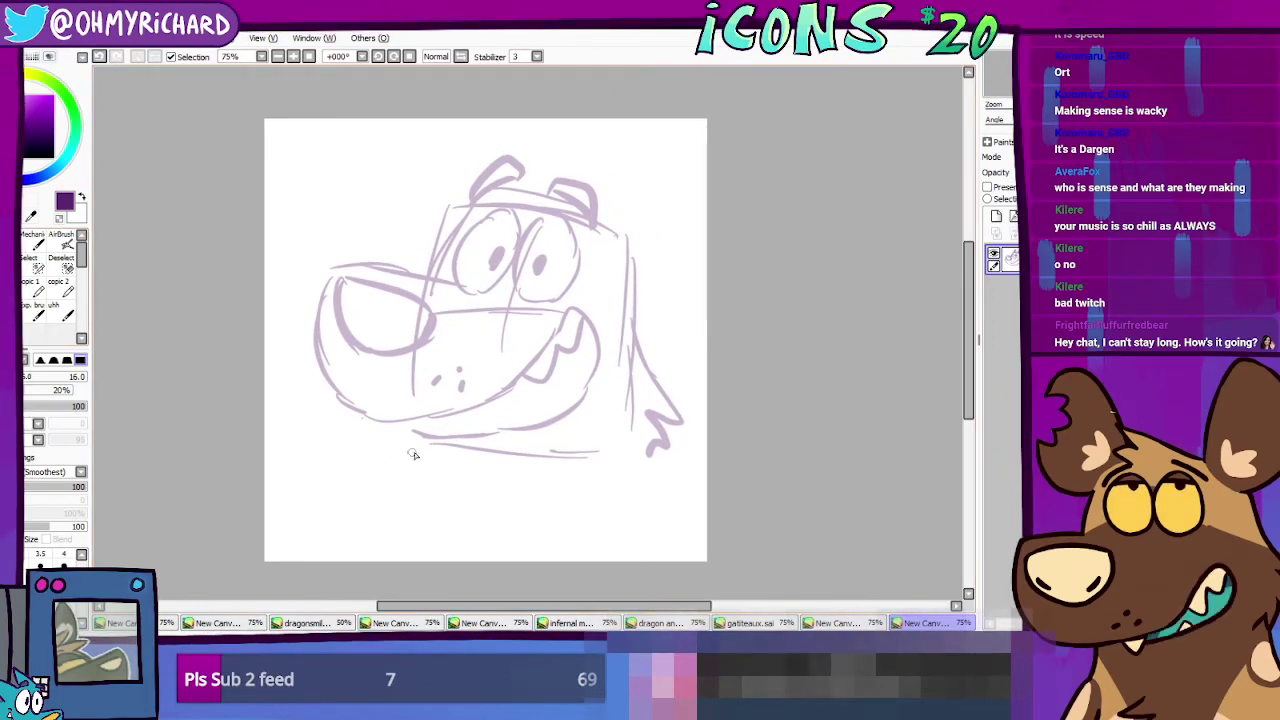
key("ctrl+z")
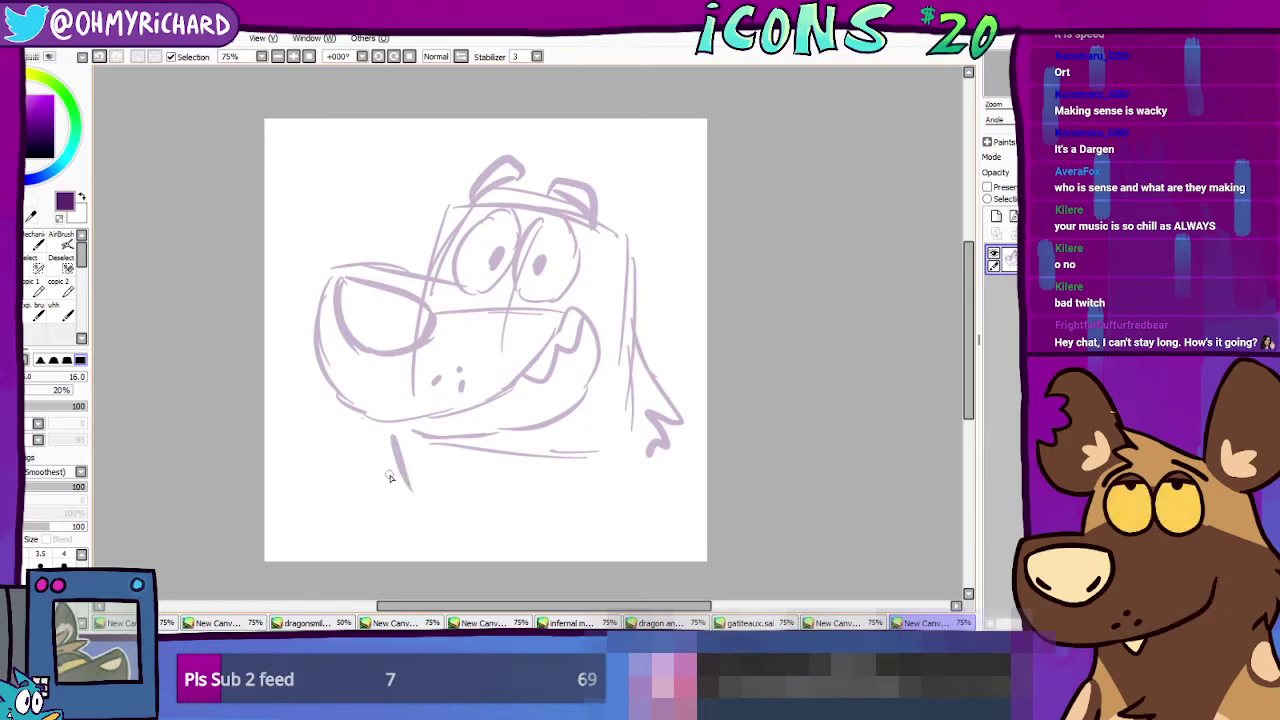
mouse_move(379, 437)
left_mouse_down()
mouse_move(400, 467)
mouse_move(422, 436)
mouse_move(464, 444)
left_mouse_up()
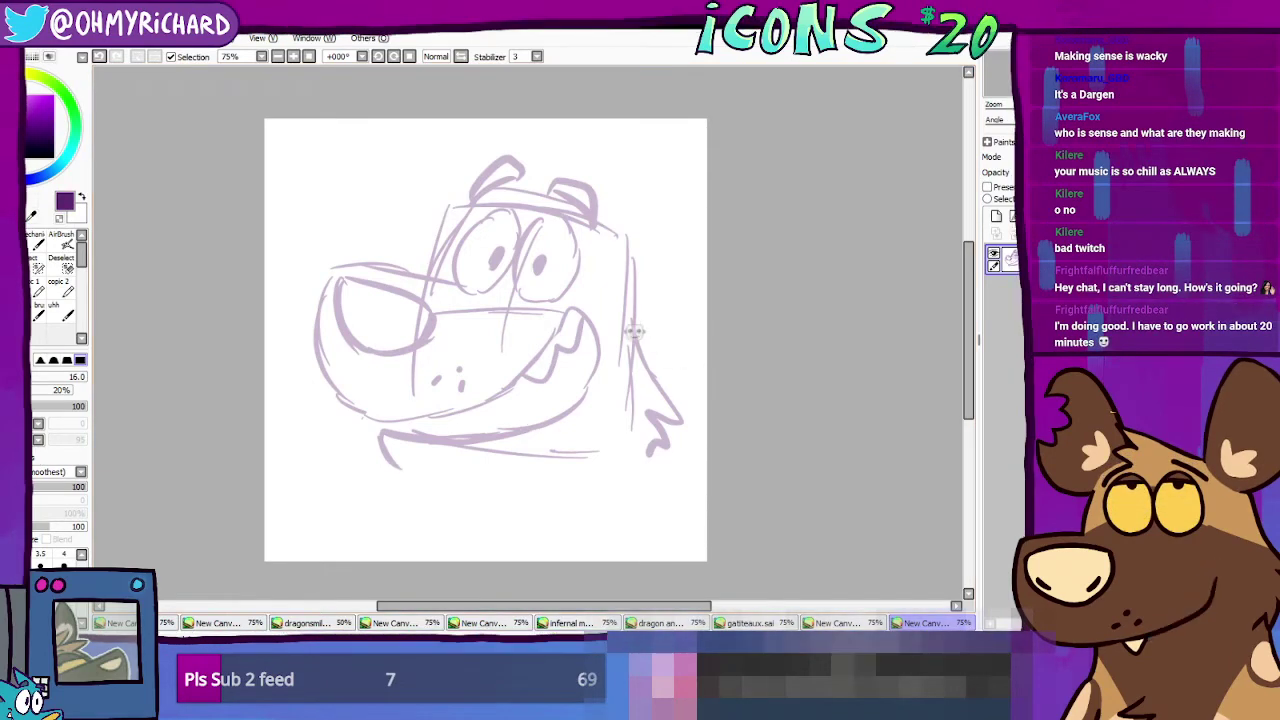
Step: Erase the upper back-of-head line behind the eyes at eraser size 50 and shift the whole sketch slightly left on the canvas
key("e")
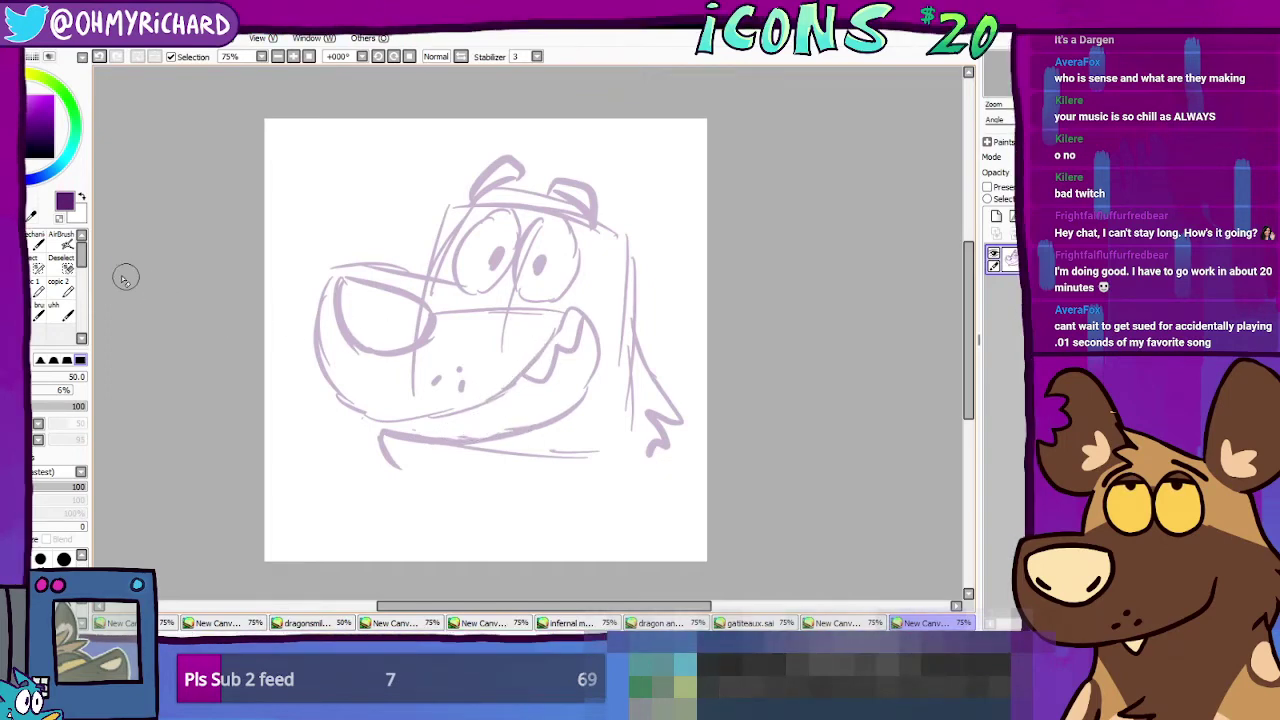
left_click(38, 242)
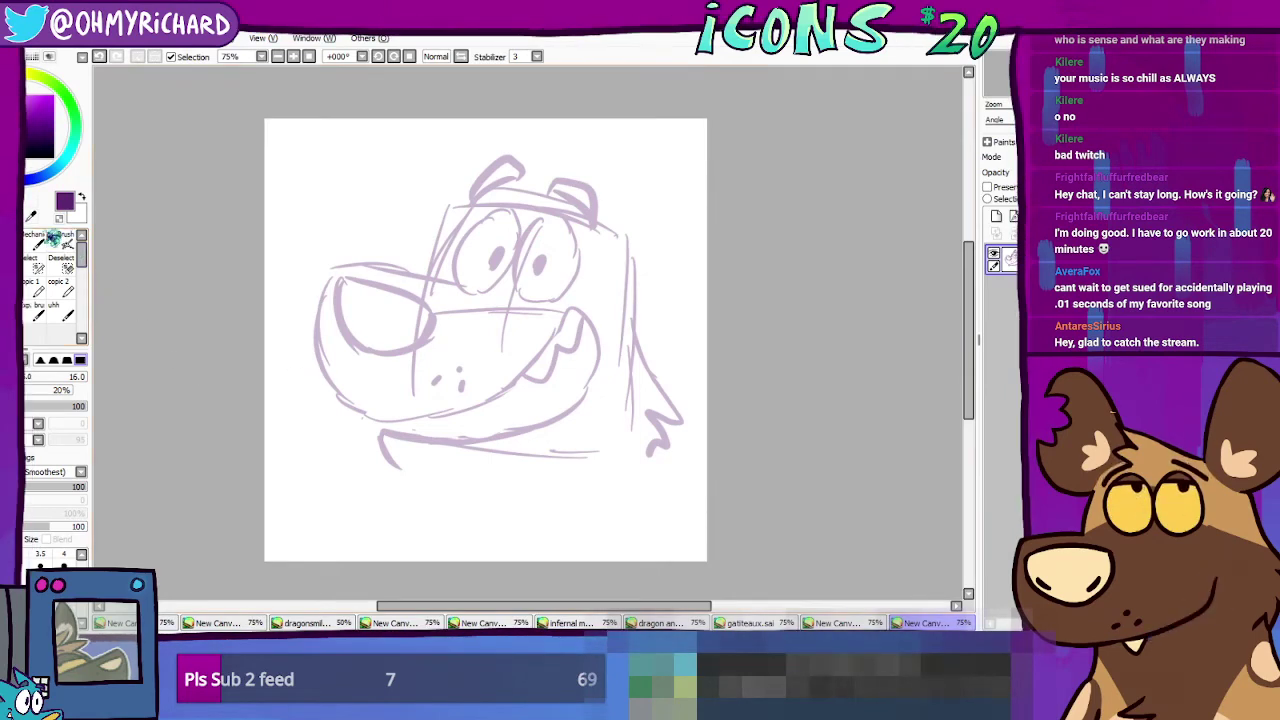
left_click(28, 282)
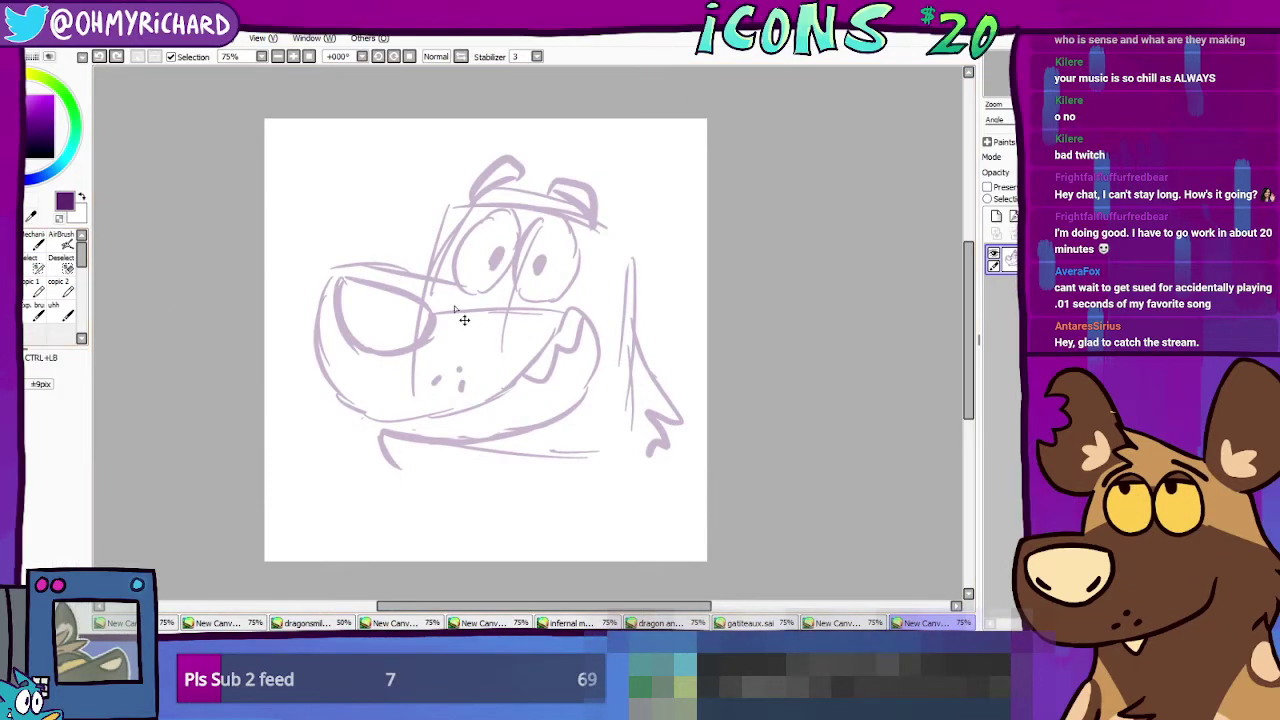
left_click_drag(542, 350, 532, 347)
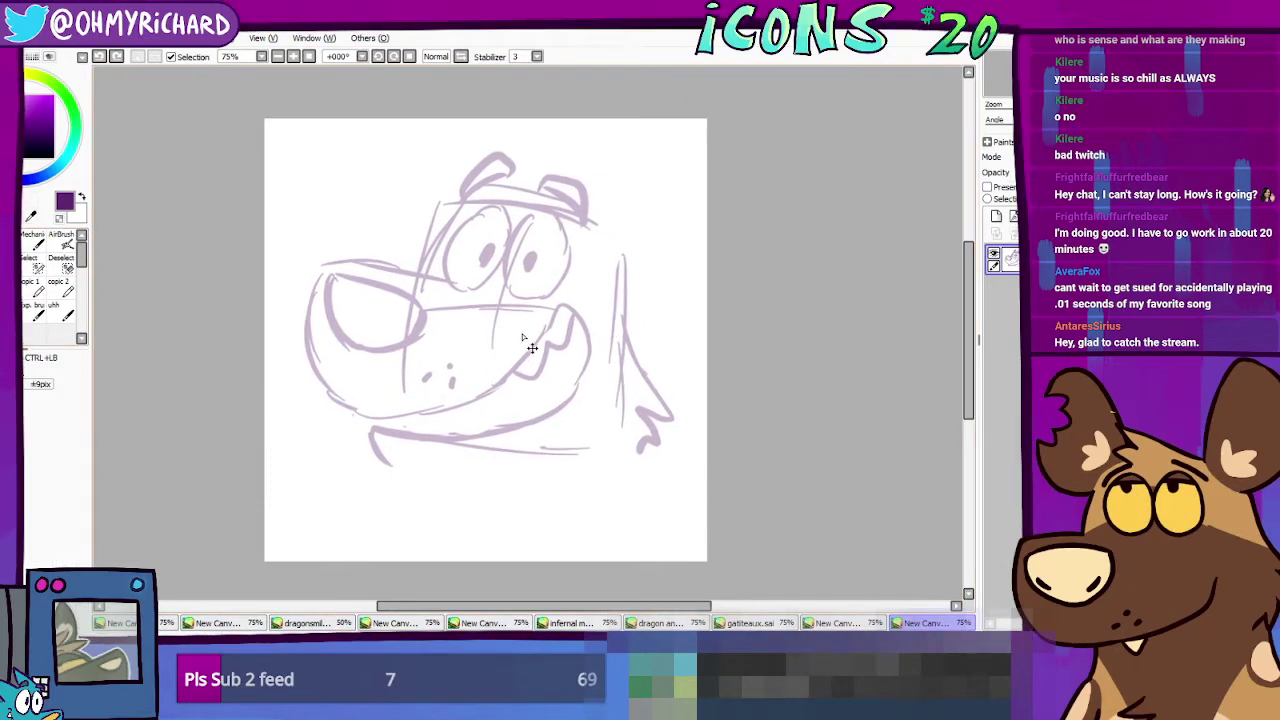
left_click(99, 56)
left_click(994, 254)
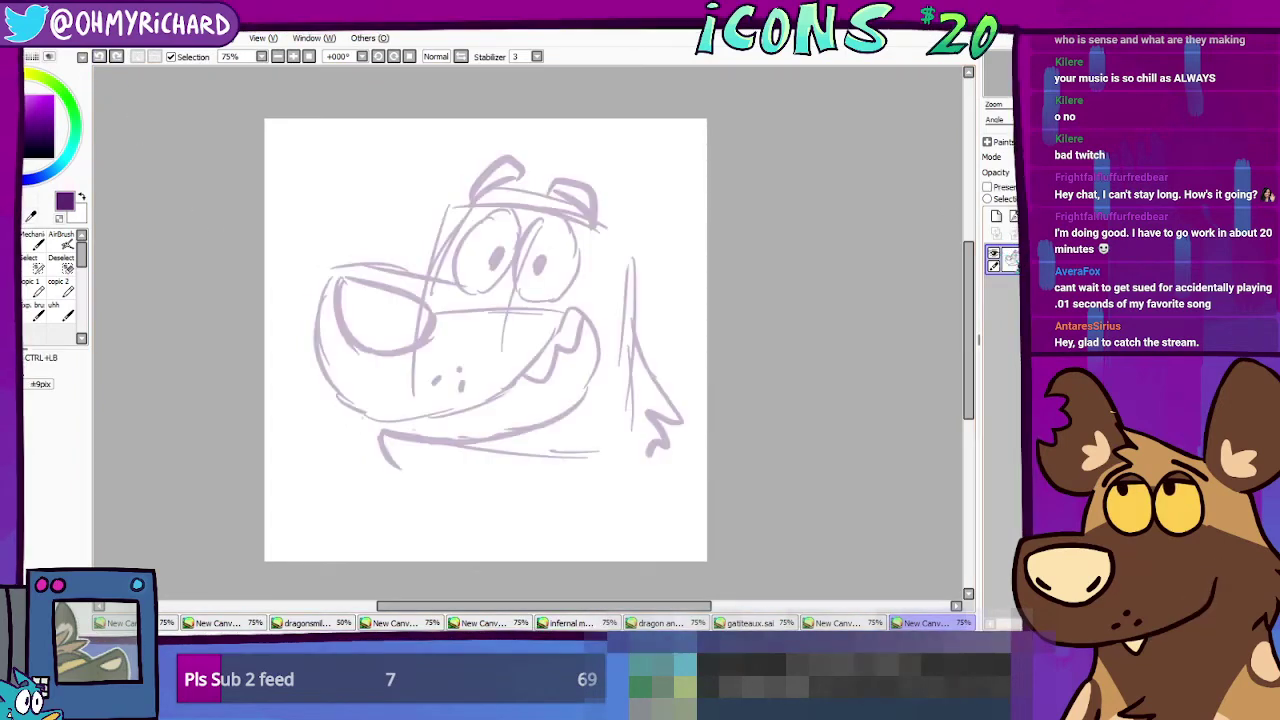
mouse_move(498, 379)
left_mouse_down("ctrl")
mouse_move(463, 363)
mouse_move(482, 378)
left_mouse_up("ctrl")
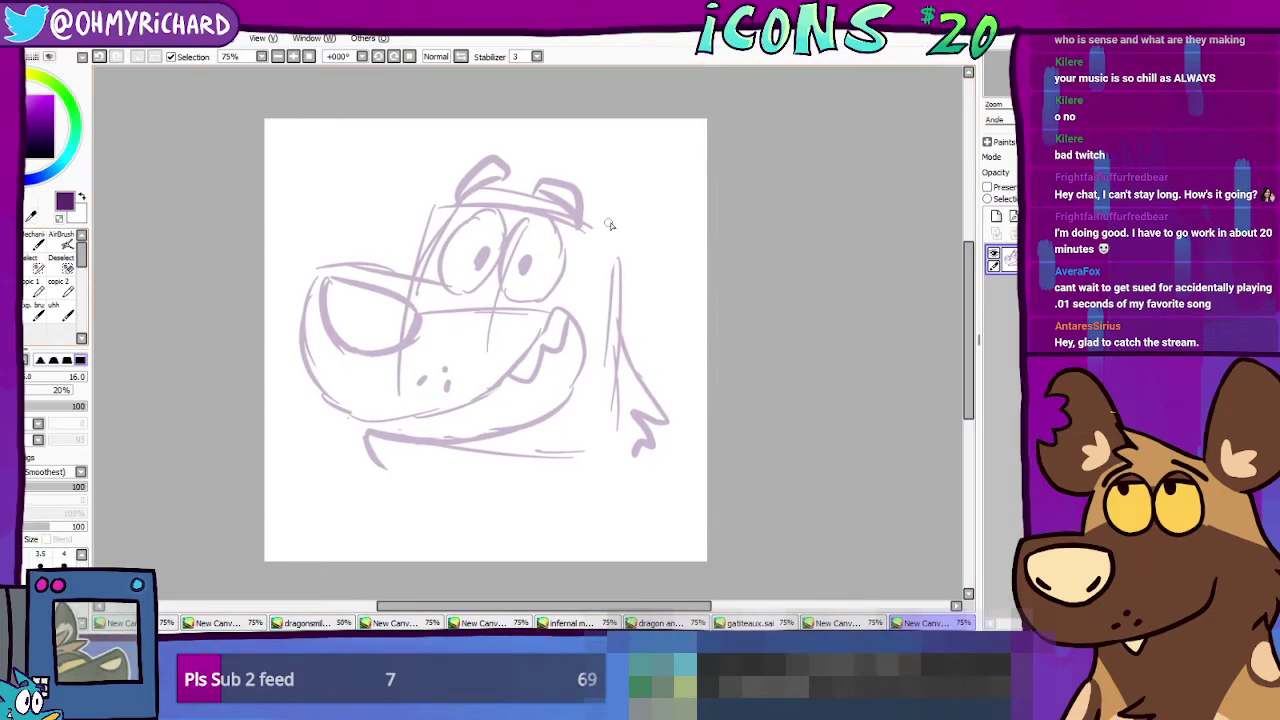
Step: Sketch a rounded ear behind the brow, and shift the back-of-head lines and cheek fur slightly outward beneath it
mouse_move(588, 232)
left_mouse_down()
mouse_move(637, 186)
mouse_move(671, 255)
mouse_move(637, 283)
left_mouse_up()
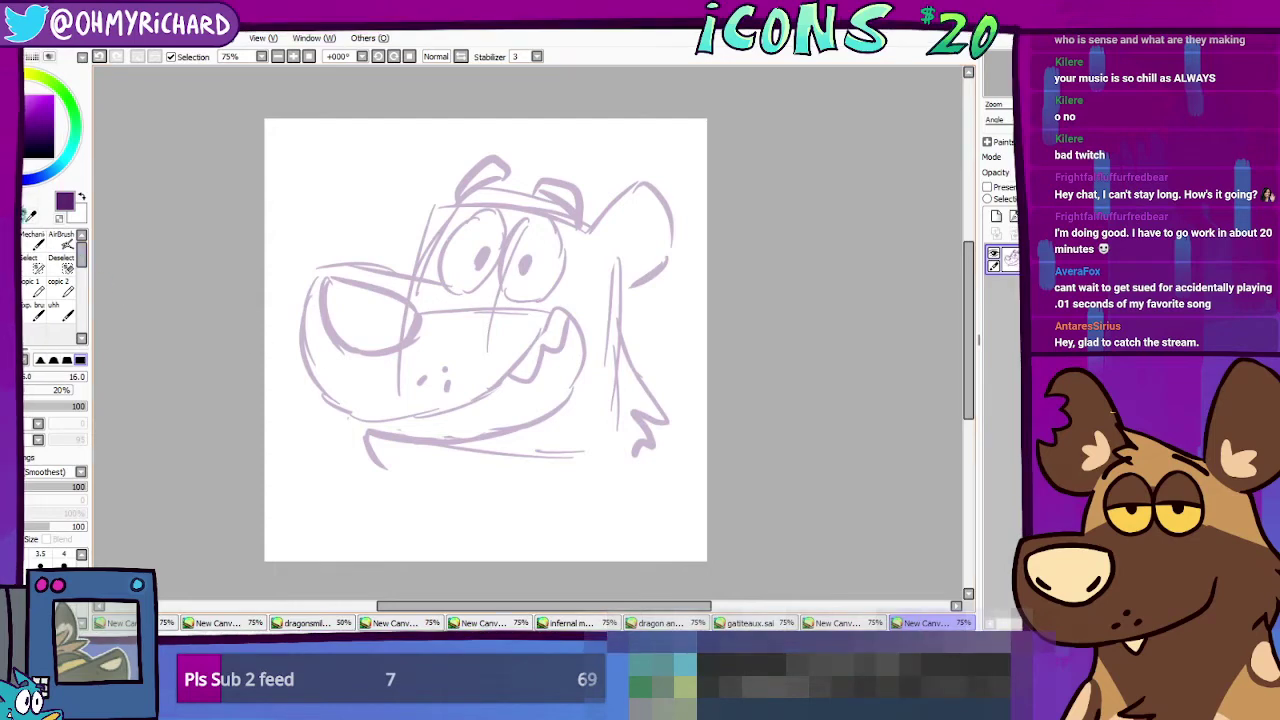
key("ctrl")
mouse_move(620, 497)
left_mouse_down()
mouse_move(654, 361)
mouse_move(624, 268)
mouse_move(603, 328)
mouse_move(587, 508)
left_mouse_up()
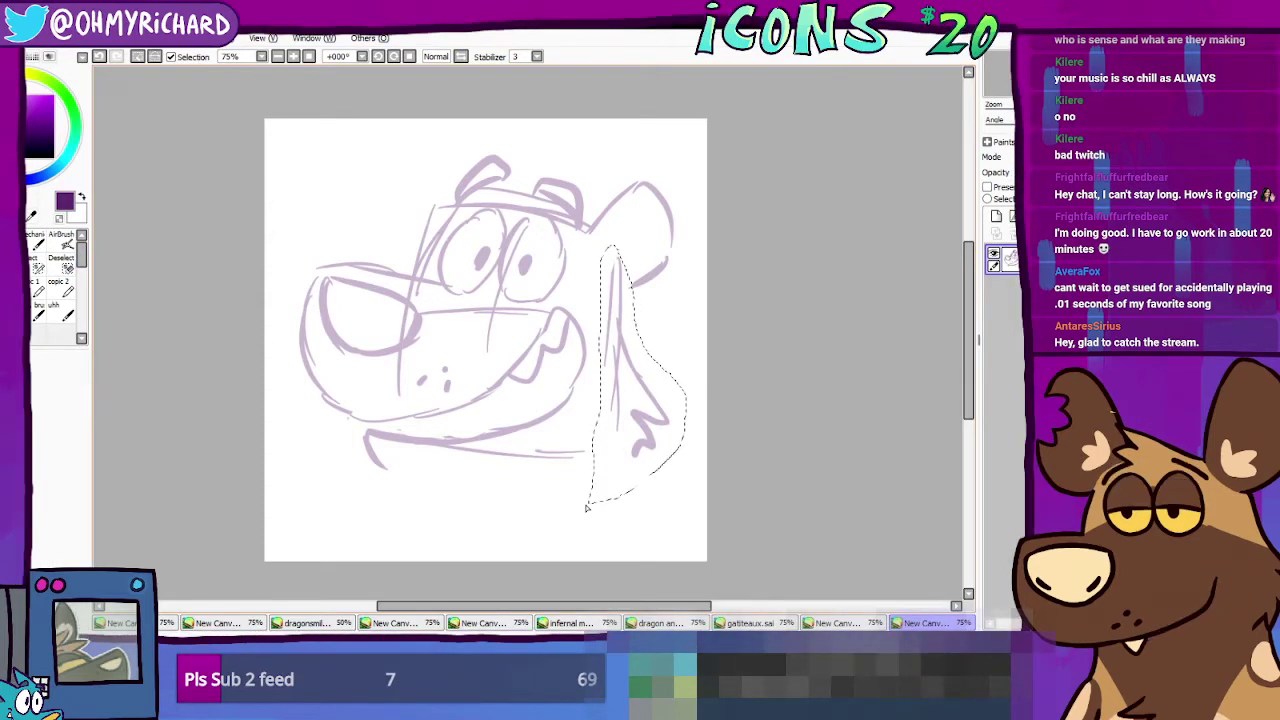
mouse_move(640, 431)
left_mouse_down()
mouse_move(662, 443)
mouse_move(649, 437)
left_mouse_up()
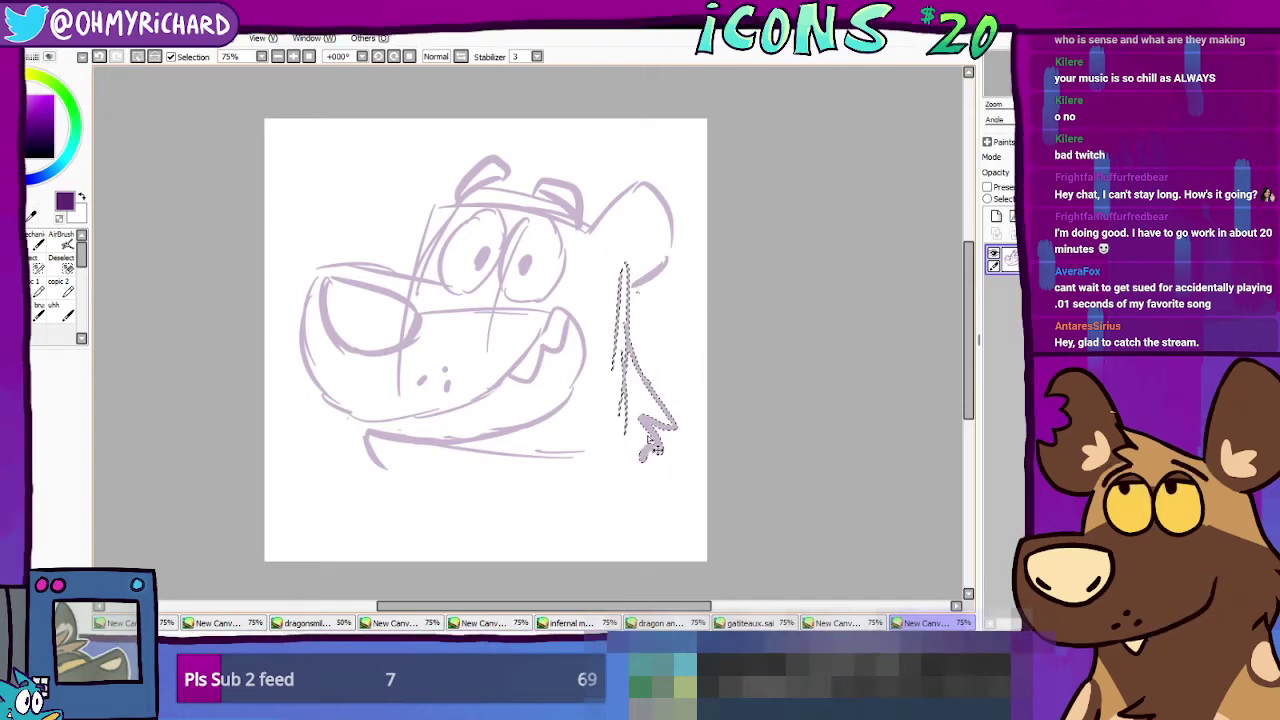
key("ctrl+d")
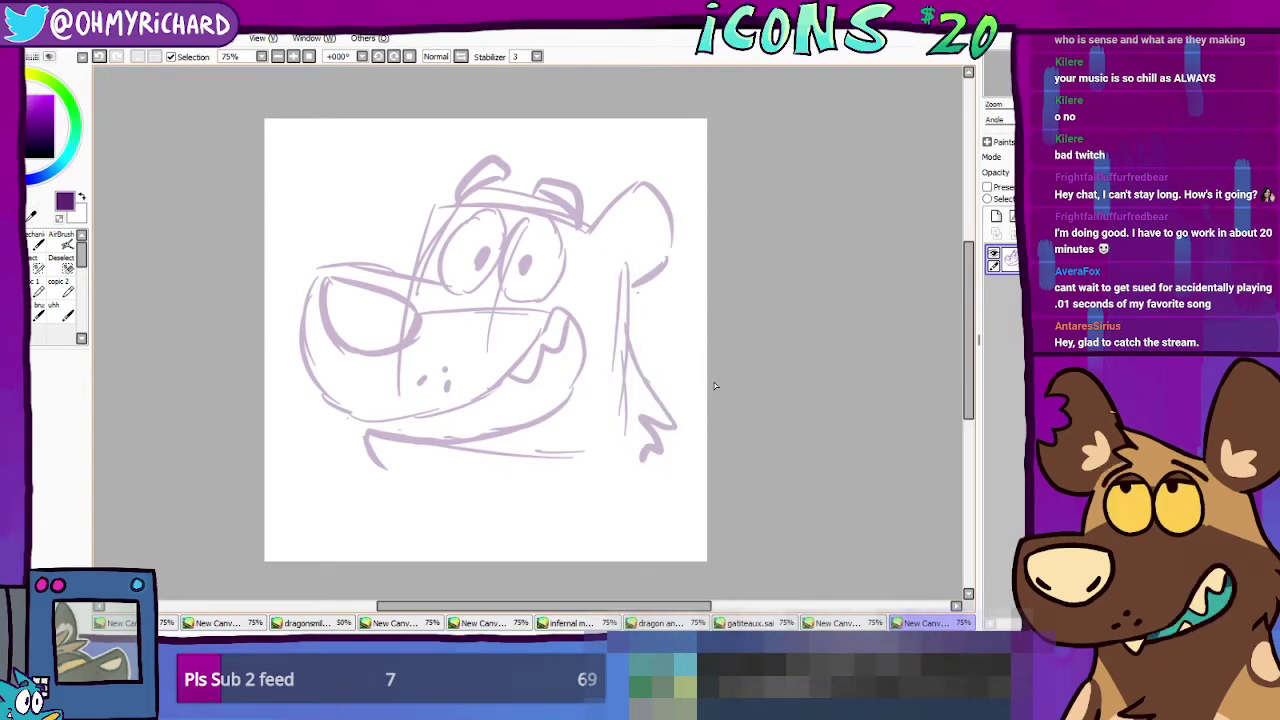
Step: Sketch the front and back contours of the bear's neck and a horizontal base line below them
key("ctrl")
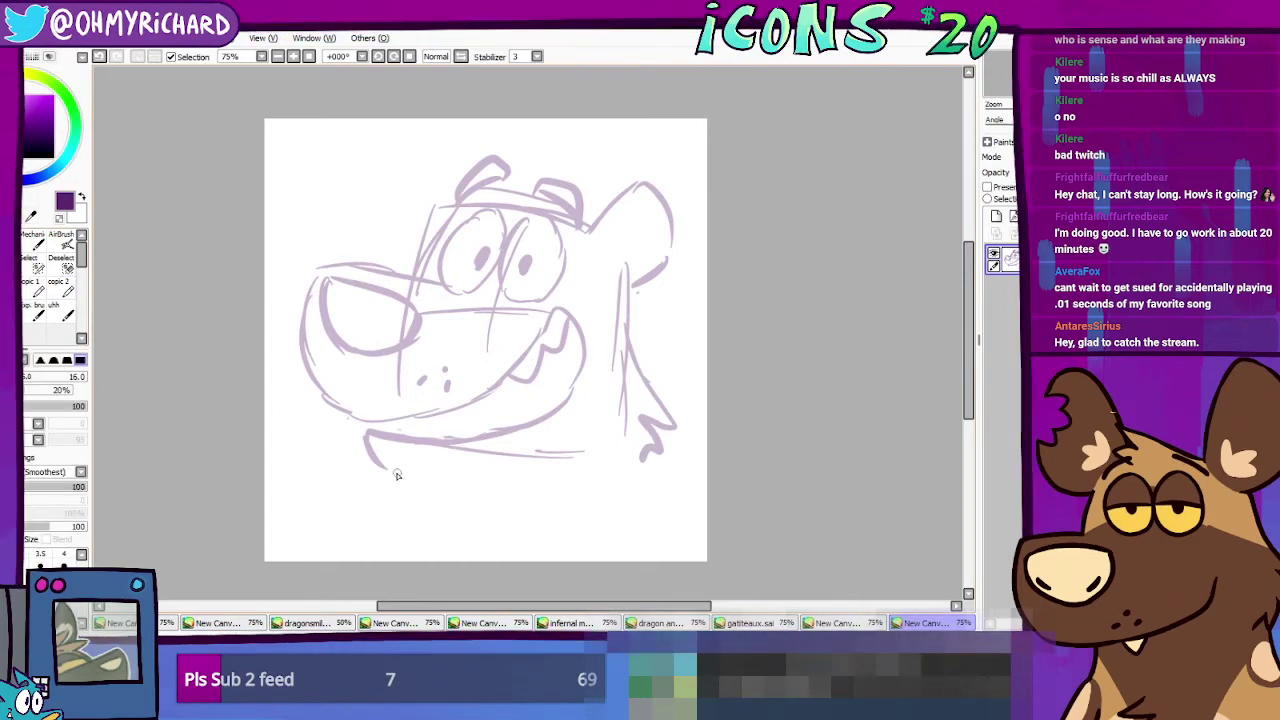
left_click_drag(384, 465, 369, 527)
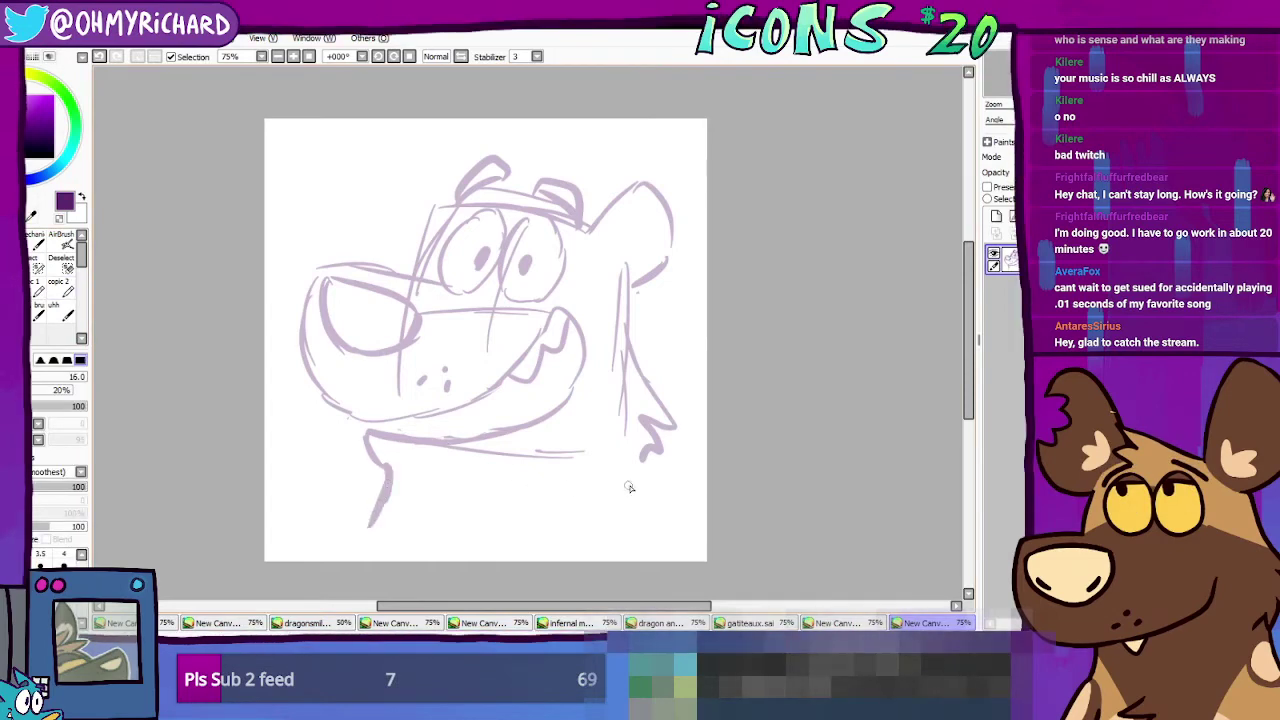
mouse_move(628, 292)
left_mouse_down()
mouse_move(656, 490)
mouse_move(644, 456)
mouse_move(632, 317)
mouse_move(678, 528)
left_mouse_up()
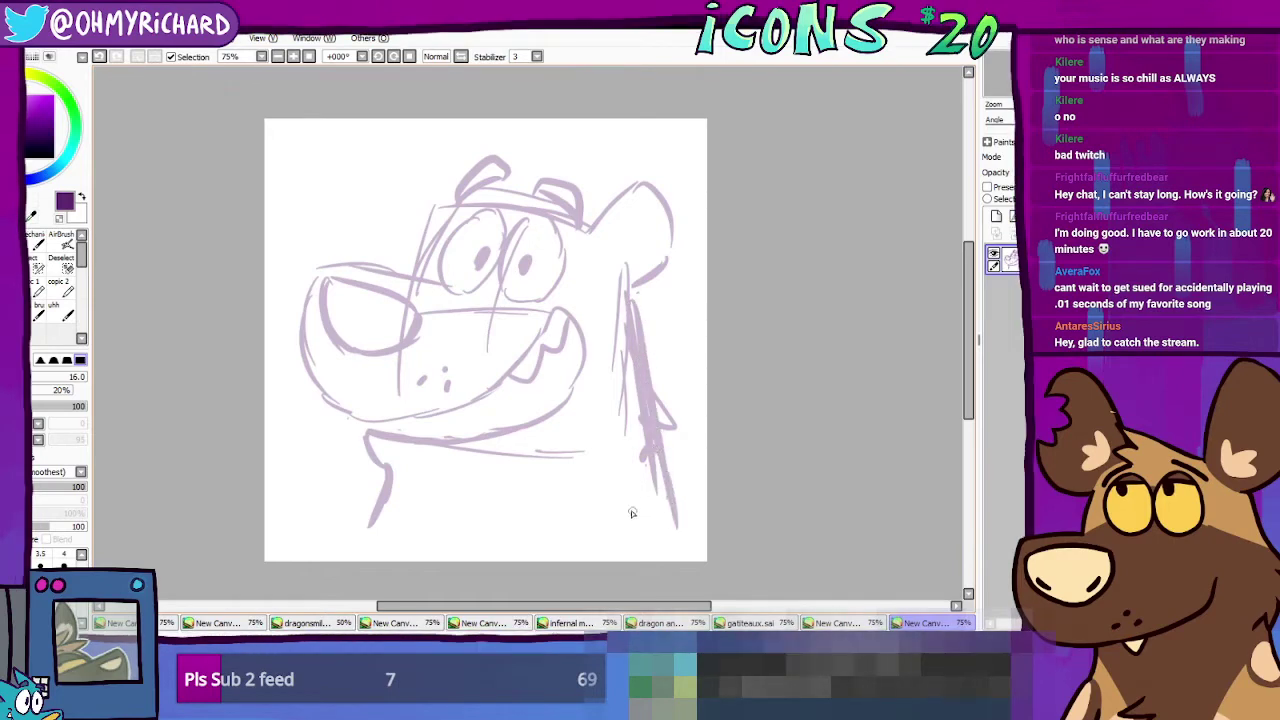
mouse_move(392, 547)
left_mouse_down()
mouse_move(573, 557)
mouse_move(548, 560)
mouse_move(632, 545)
left_mouse_up()
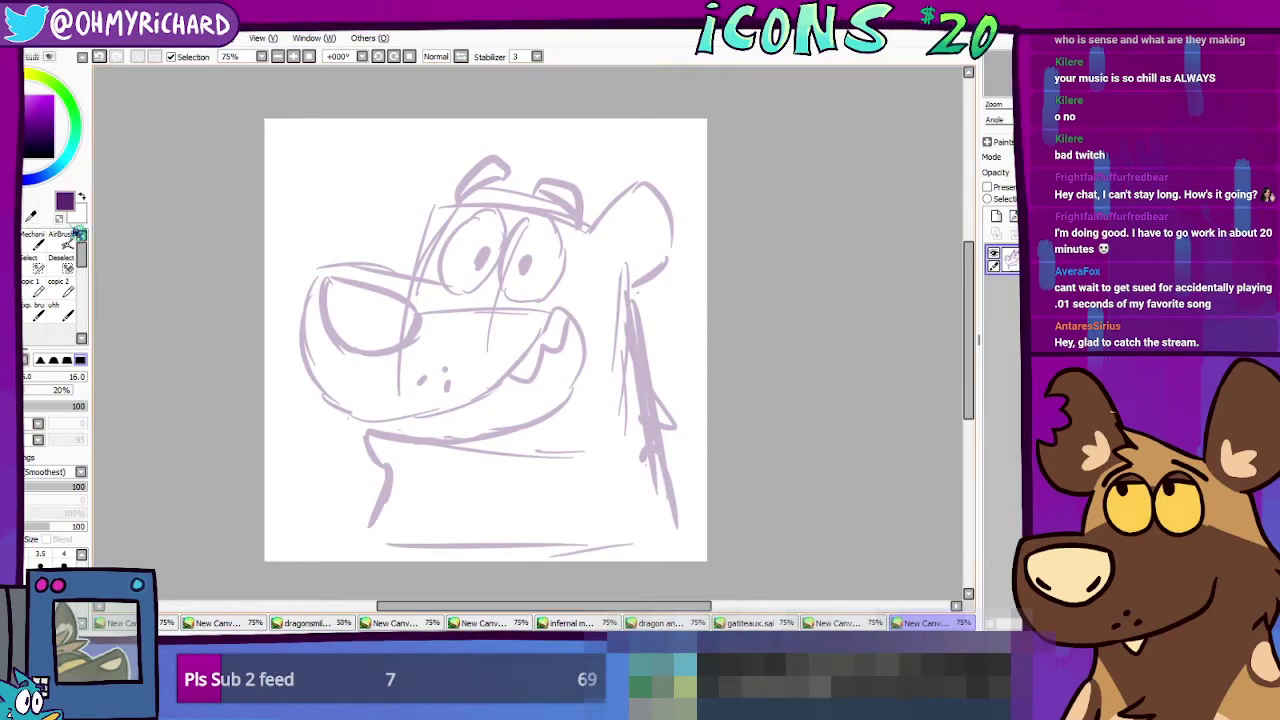
Step: Shift the whole sketch slightly up and left on the canvas, and draw the bear's second ear beside the far brow
left_click_drag(571, 420, 551, 397)
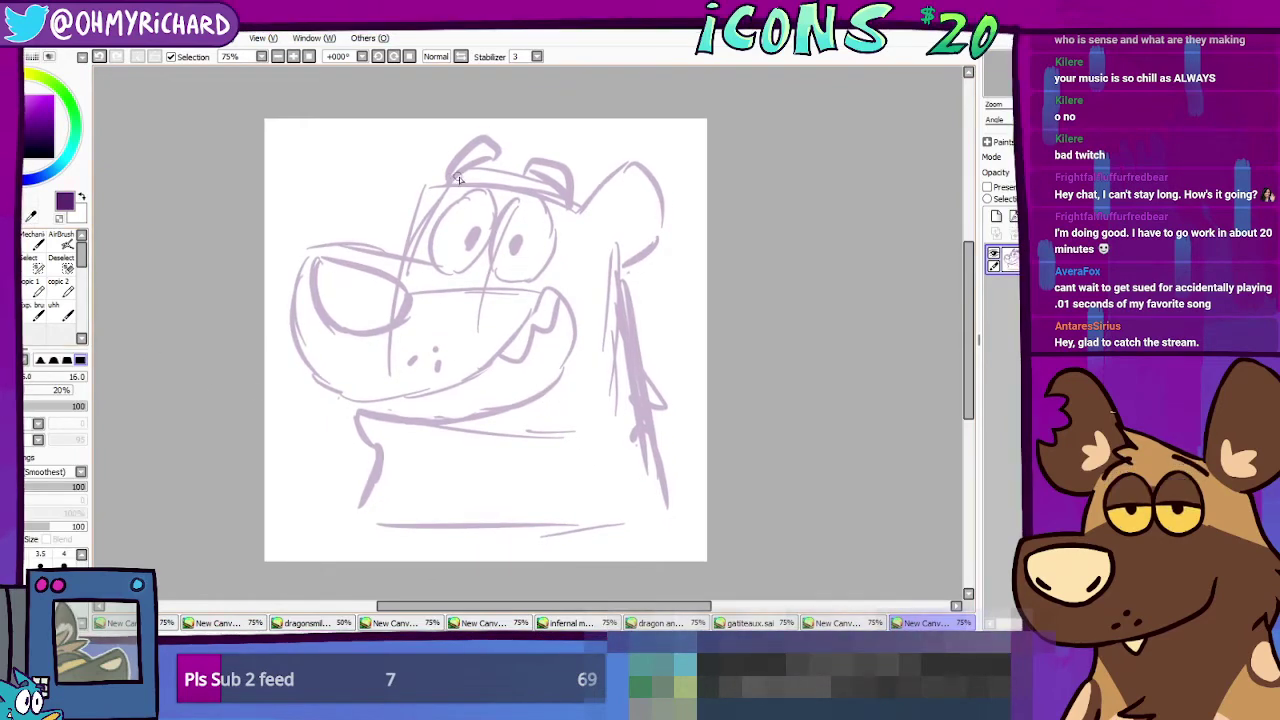
mouse_move(453, 172)
left_mouse_down()
mouse_move(438, 145)
mouse_move(396, 170)
mouse_move(427, 215)
mouse_move(399, 202)
mouse_move(430, 220)
left_mouse_up()
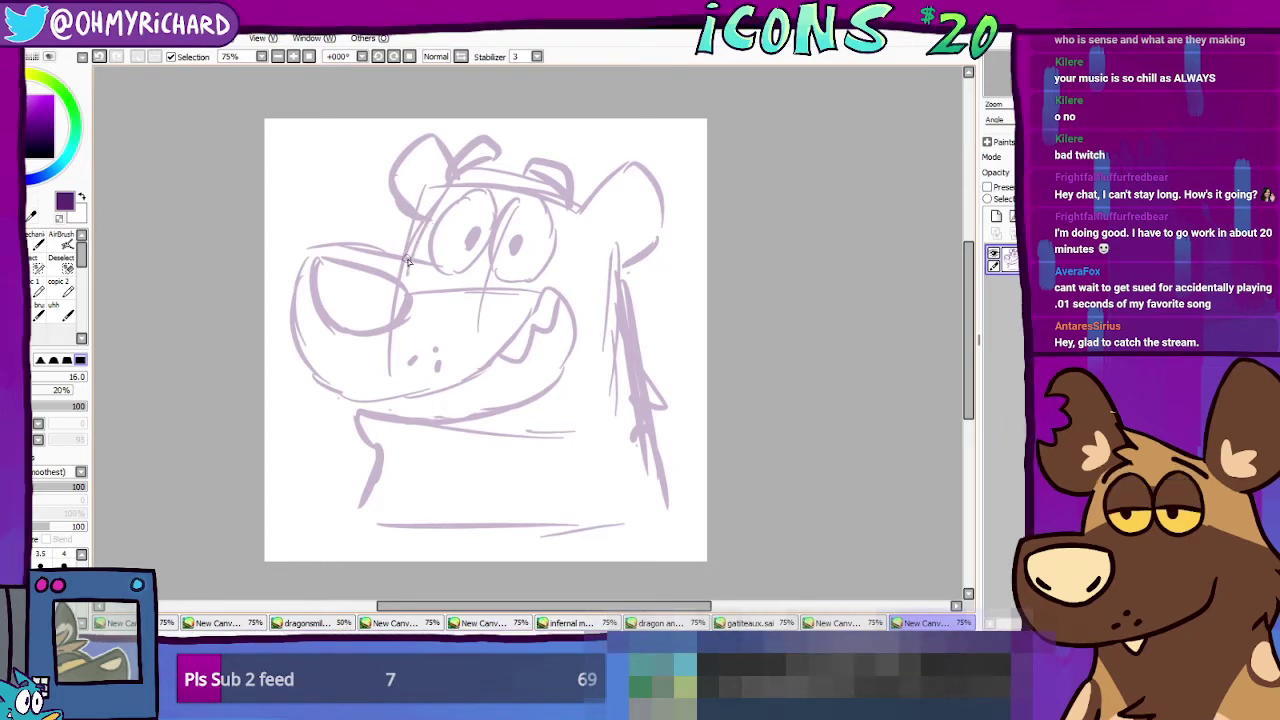
Step: Erase the construction lines across the muzzle and the old whisker dots, and redraw three whisker dots closer to the nose
key("e")
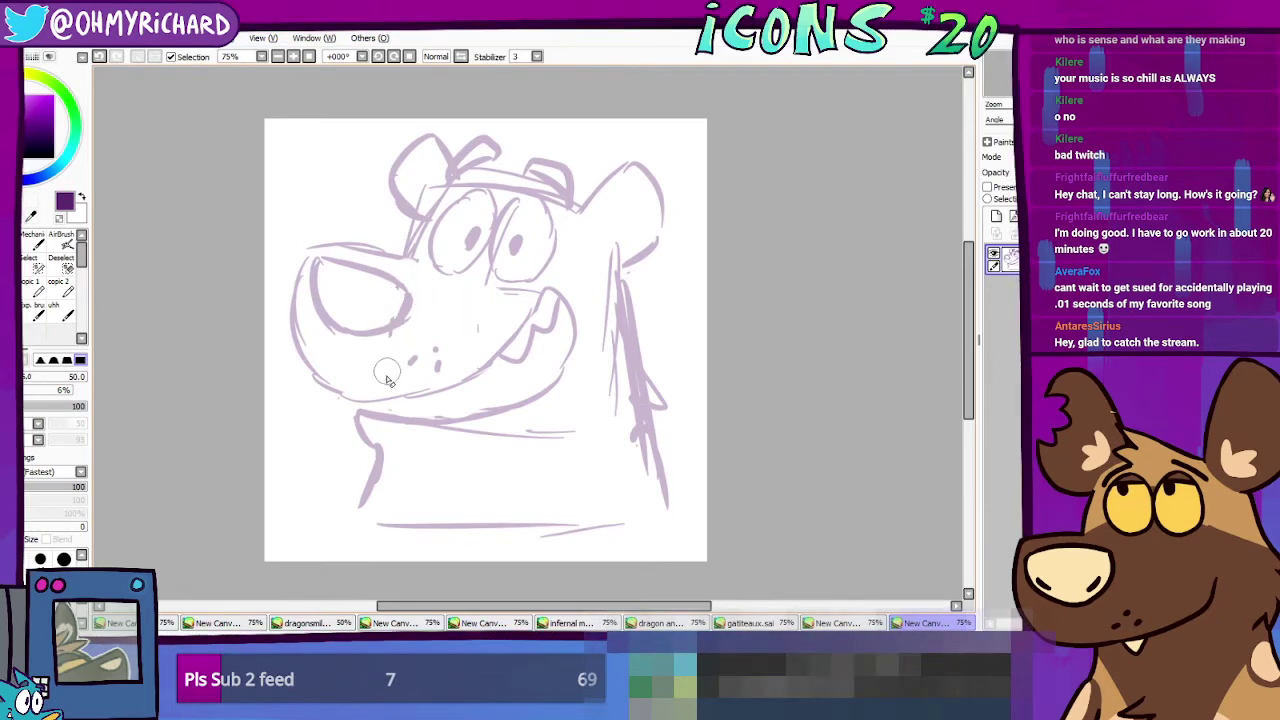
left_click_drag(410, 362, 438, 356)
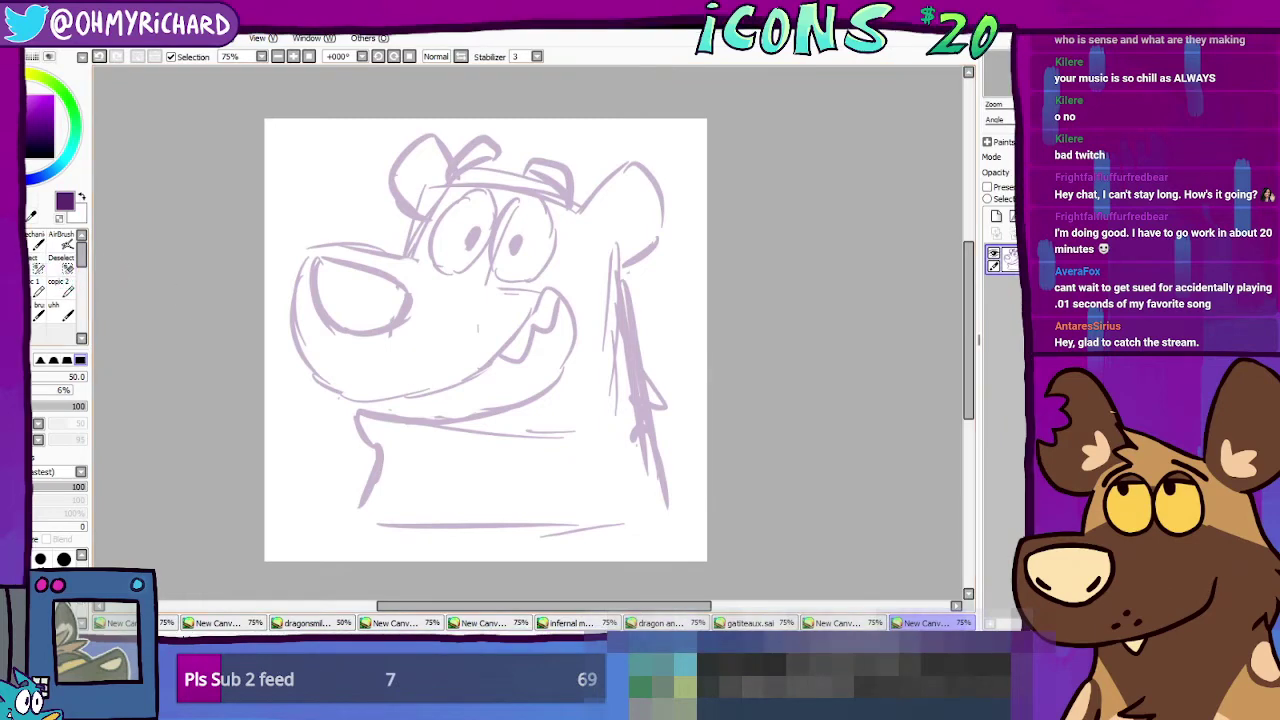
key("n")
left_click(426, 368)
left_click(420, 352)
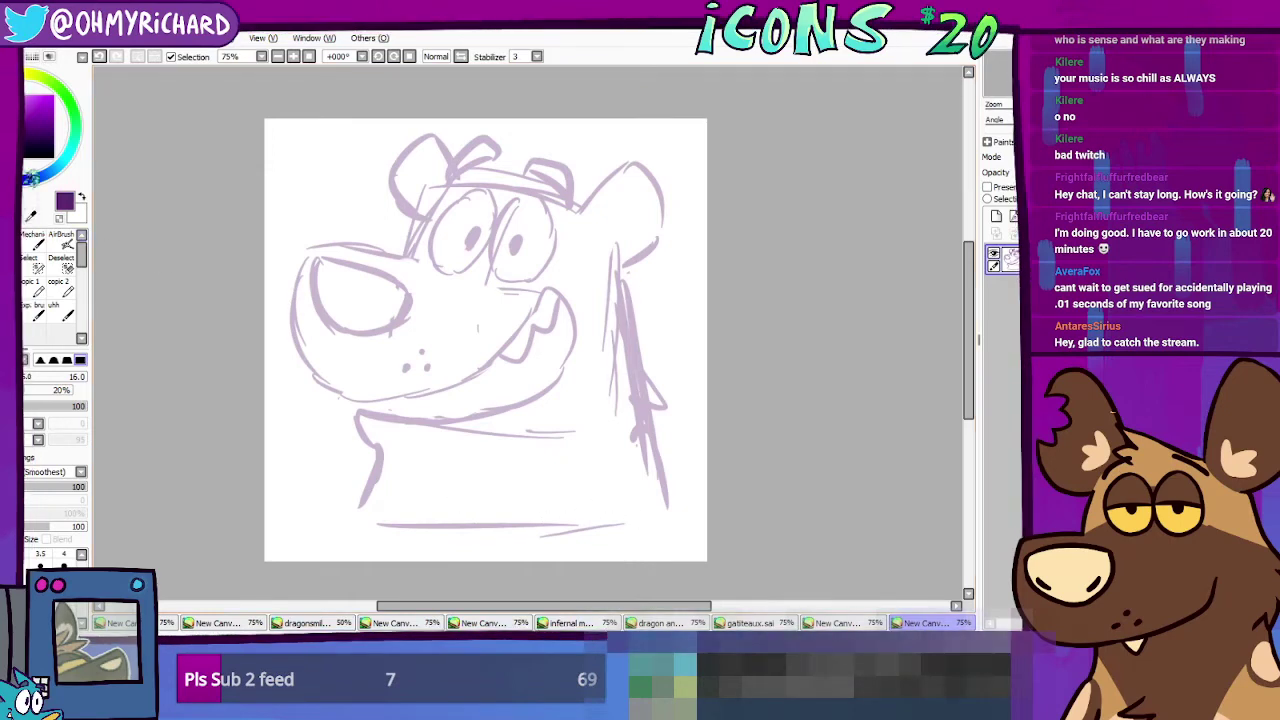
Step: Transform the sketch to a slightly smaller size and reposition it within the canvas
key("ctrl+t")
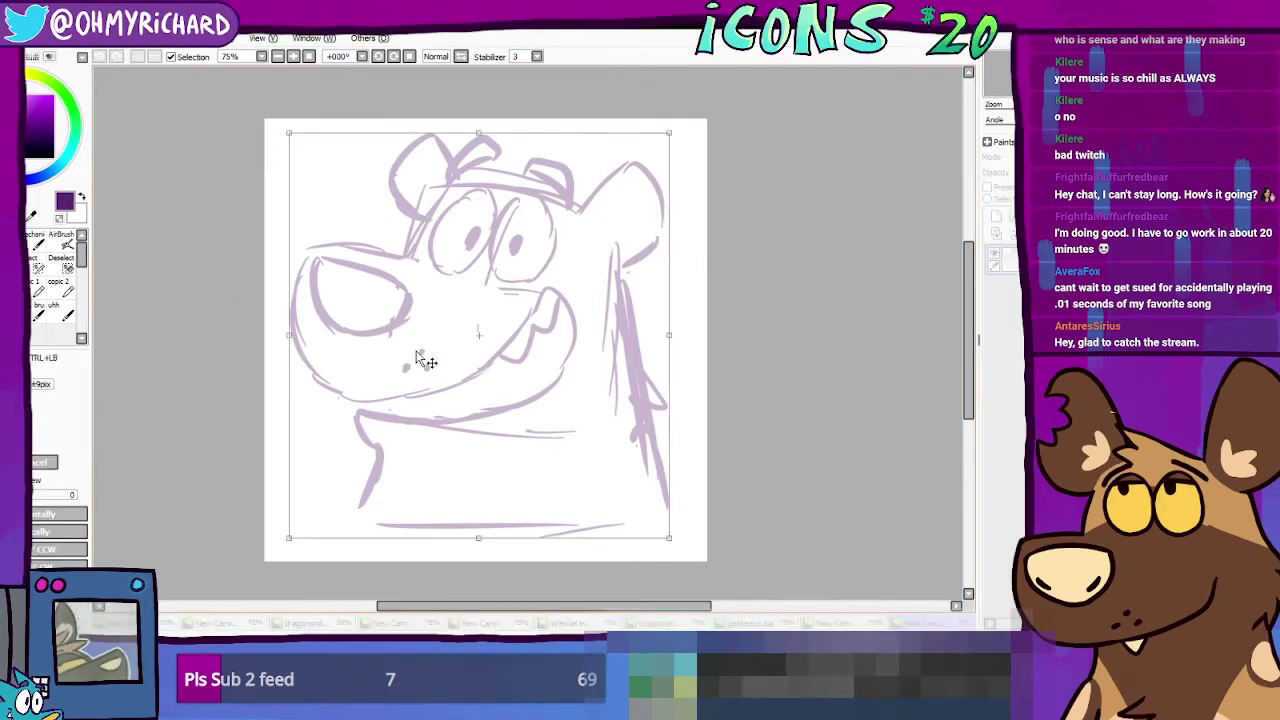
left_click_drag(290, 136, 302, 166)
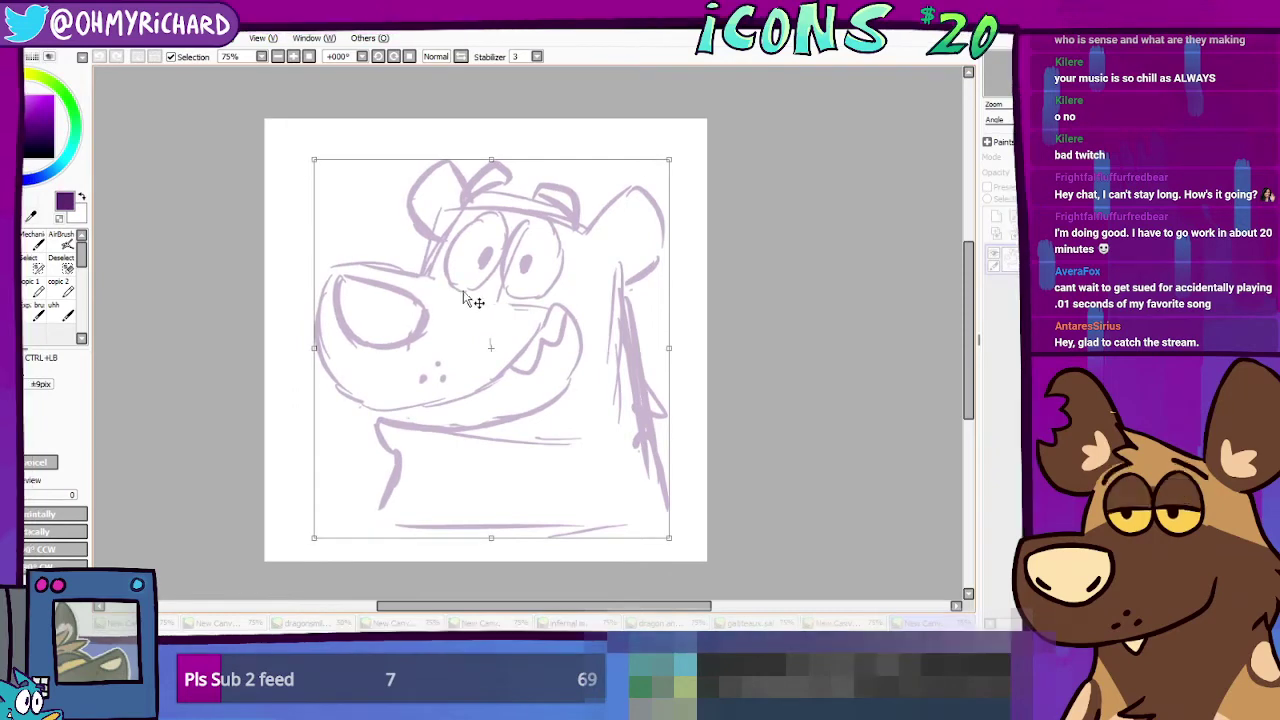
left_click_drag(468, 292, 462, 281)
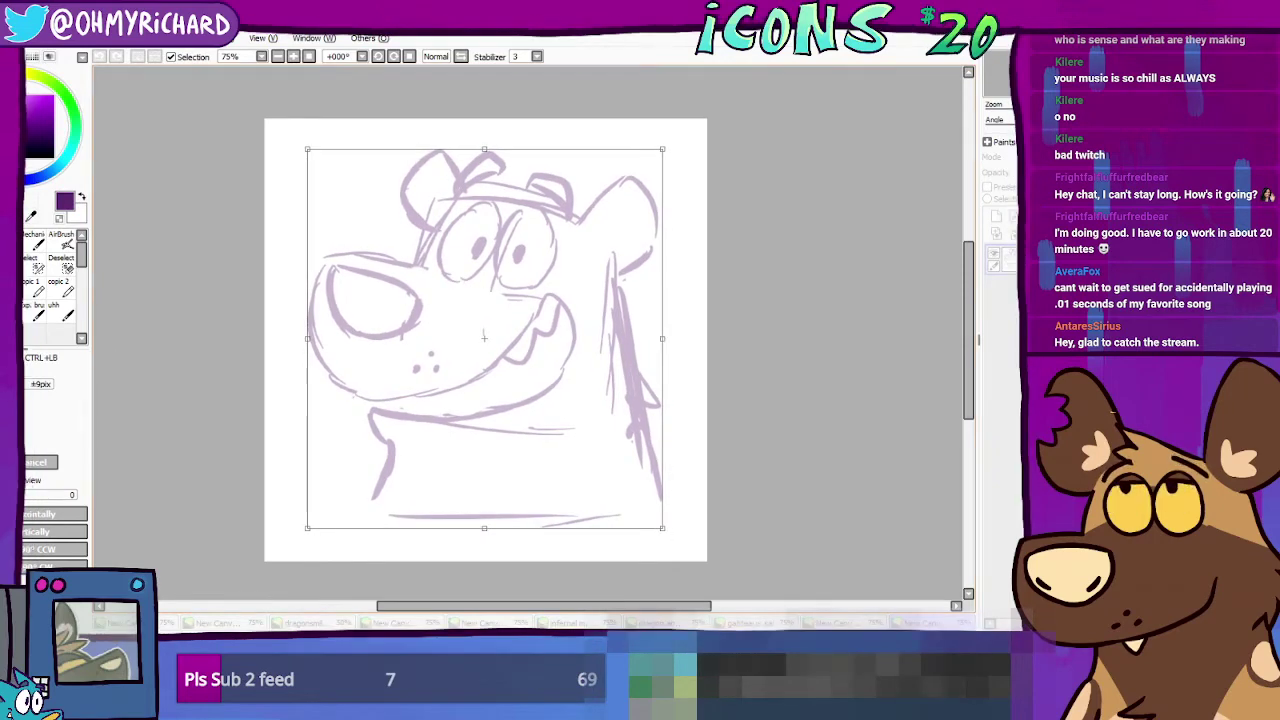
key("Return")
Step: Draw sloping shoulders out from both sides of the neck and add the inner arm and chest lines below
left_click_drag(496, 488, 476, 438)
mouse_move(488, 346)
left_mouse_down()
mouse_move(493, 396)
mouse_move(477, 361)
left_mouse_up()
key("n")
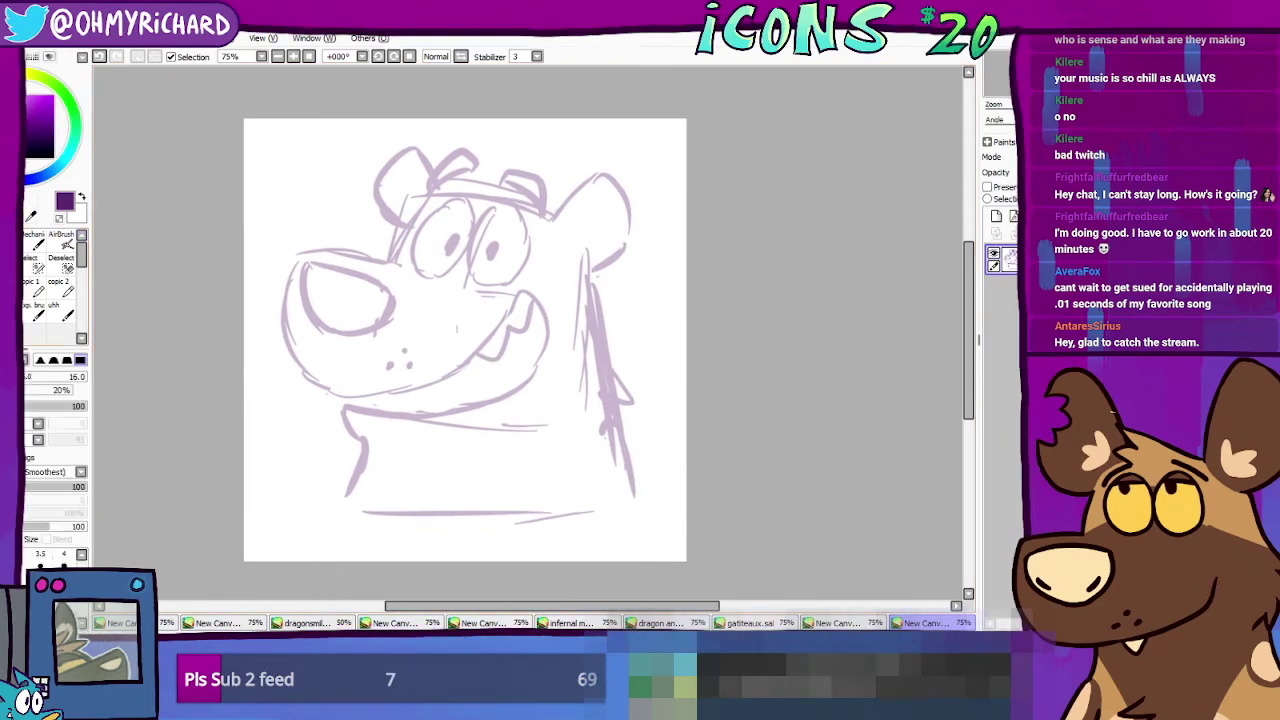
left_click_drag(465, 339, 471, 317)
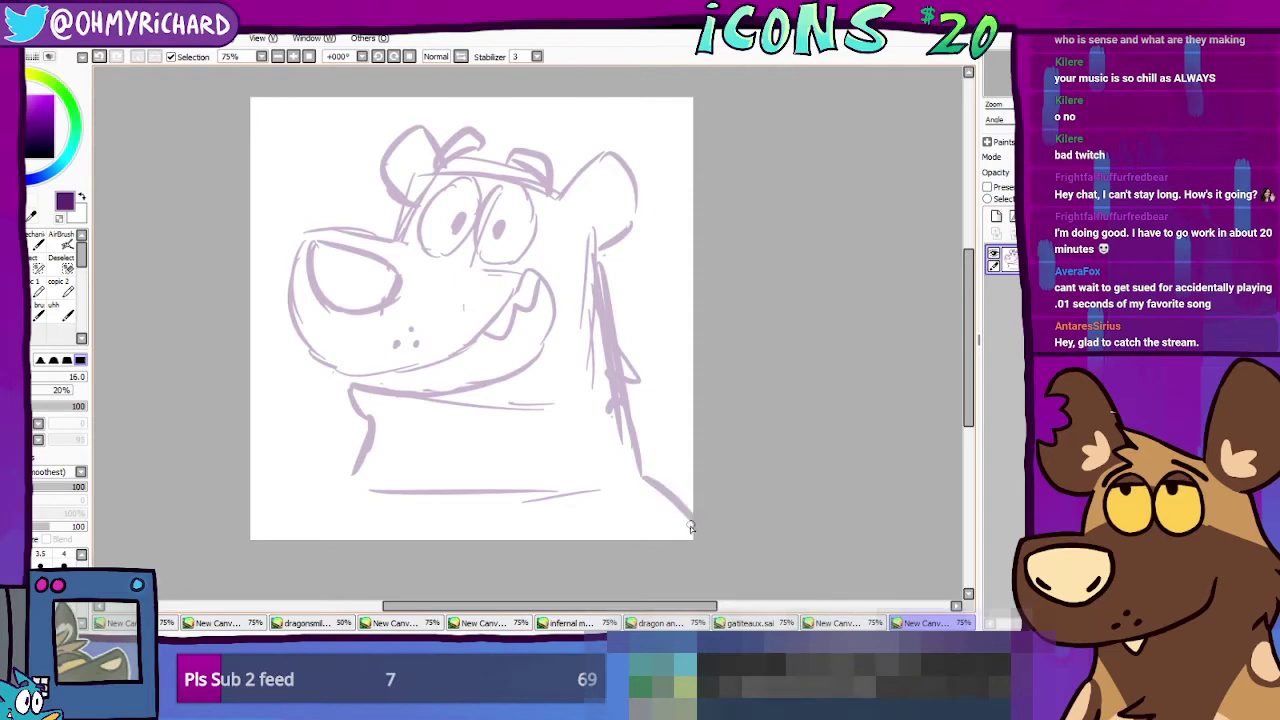
left_click_drag(358, 470, 274, 524)
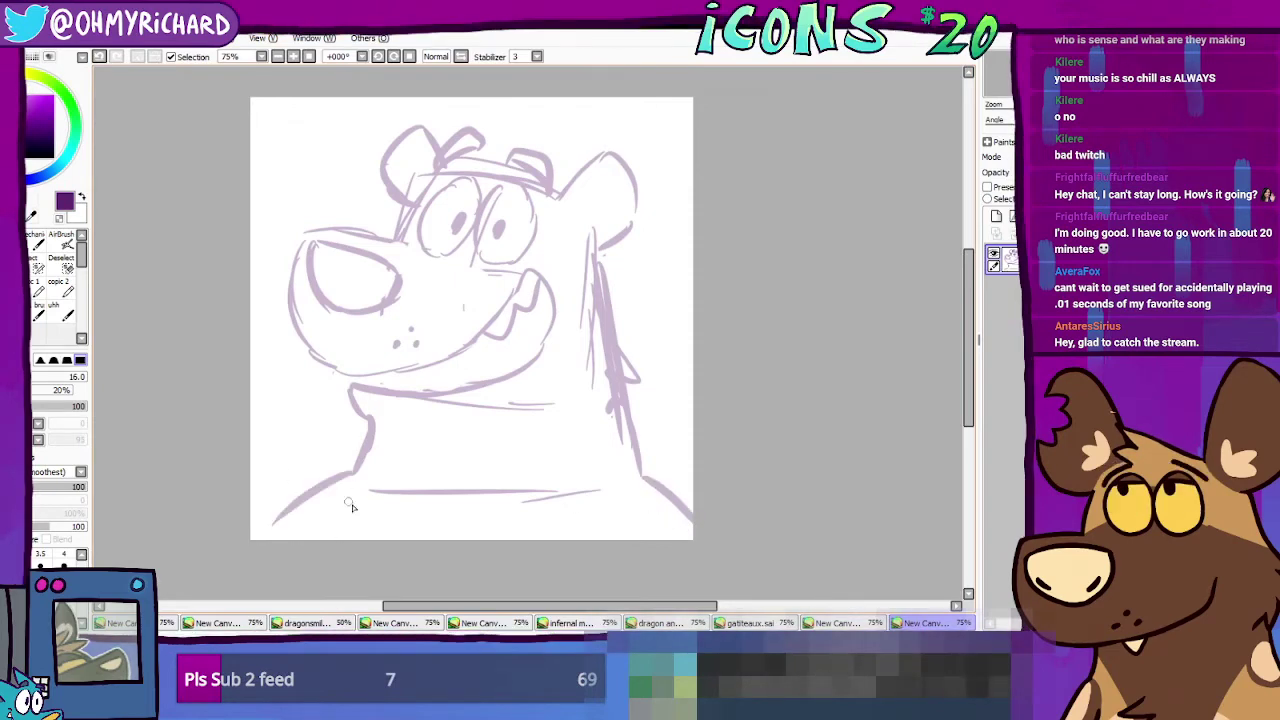
left_click_drag(378, 540, 366, 460)
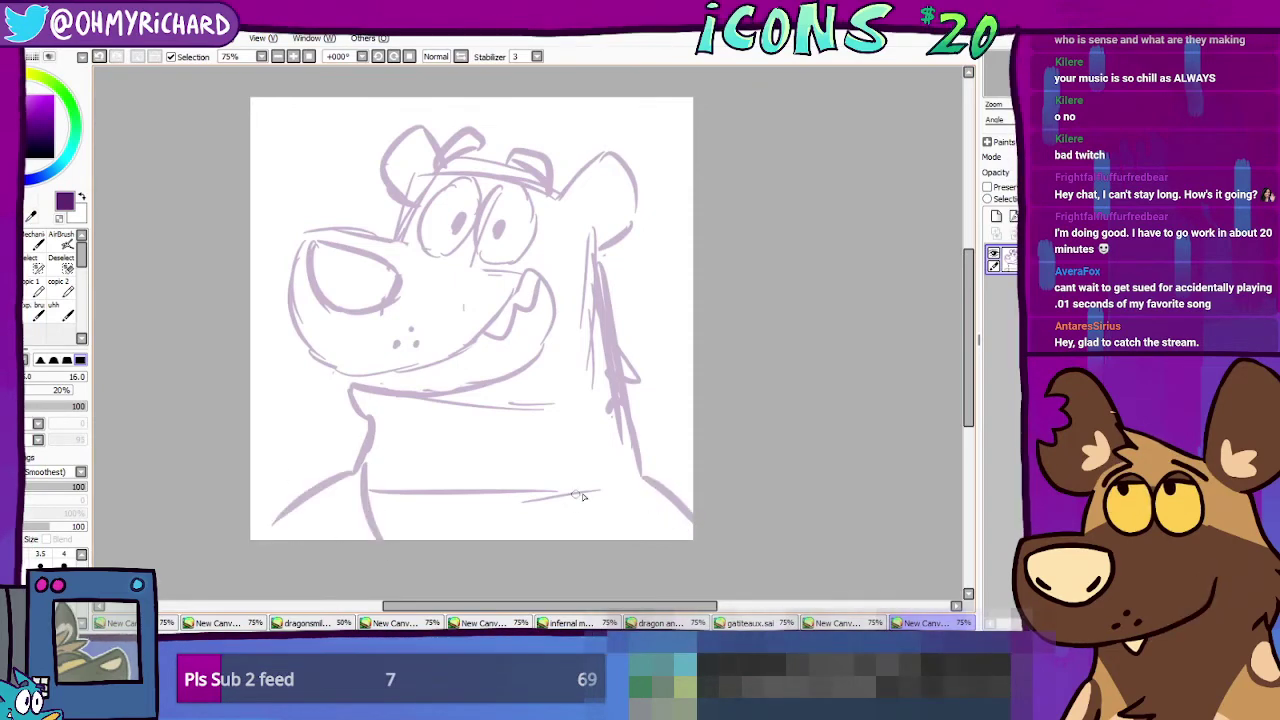
left_click_drag(614, 481, 585, 537)
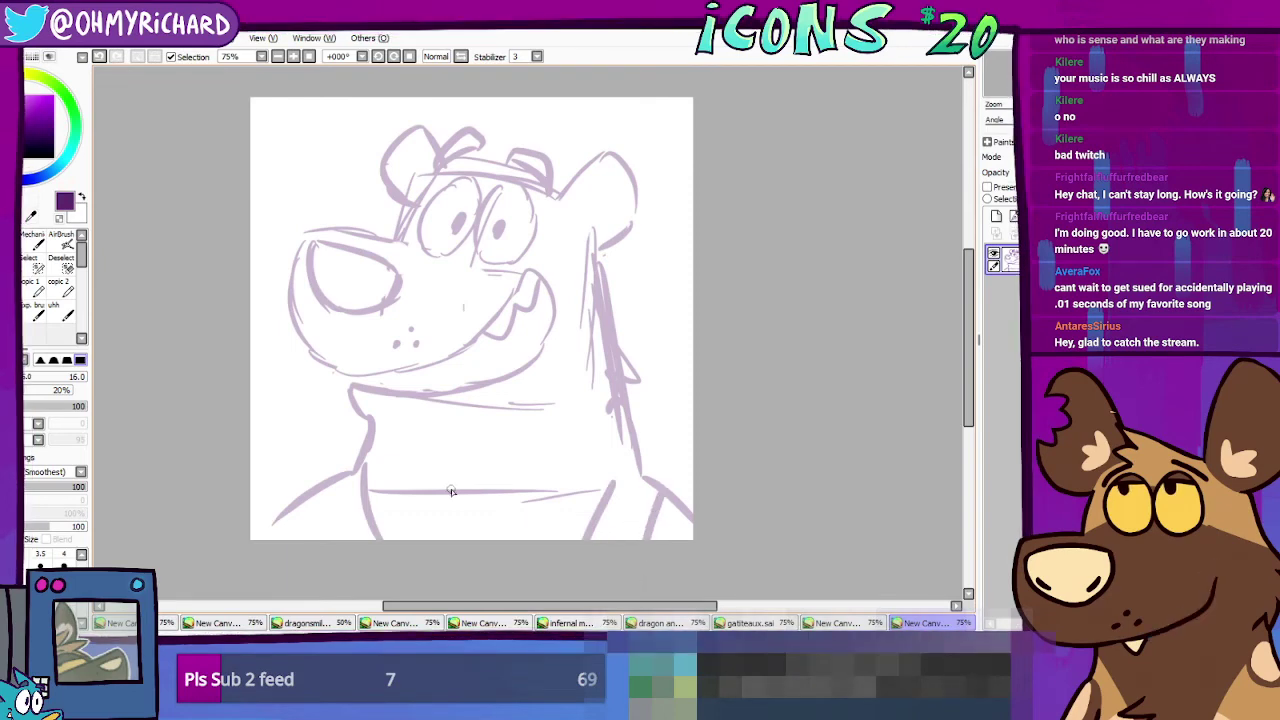
Step: Erase the horizontal line across the base of the neck and sketch a zigzag fur tuft on the chest
key("e")
mouse_move(555, 465)
left_mouse_down()
mouse_move(585, 489)
mouse_move(415, 499)
mouse_move(429, 501)
mouse_move(395, 492)
left_mouse_up()
key("n")
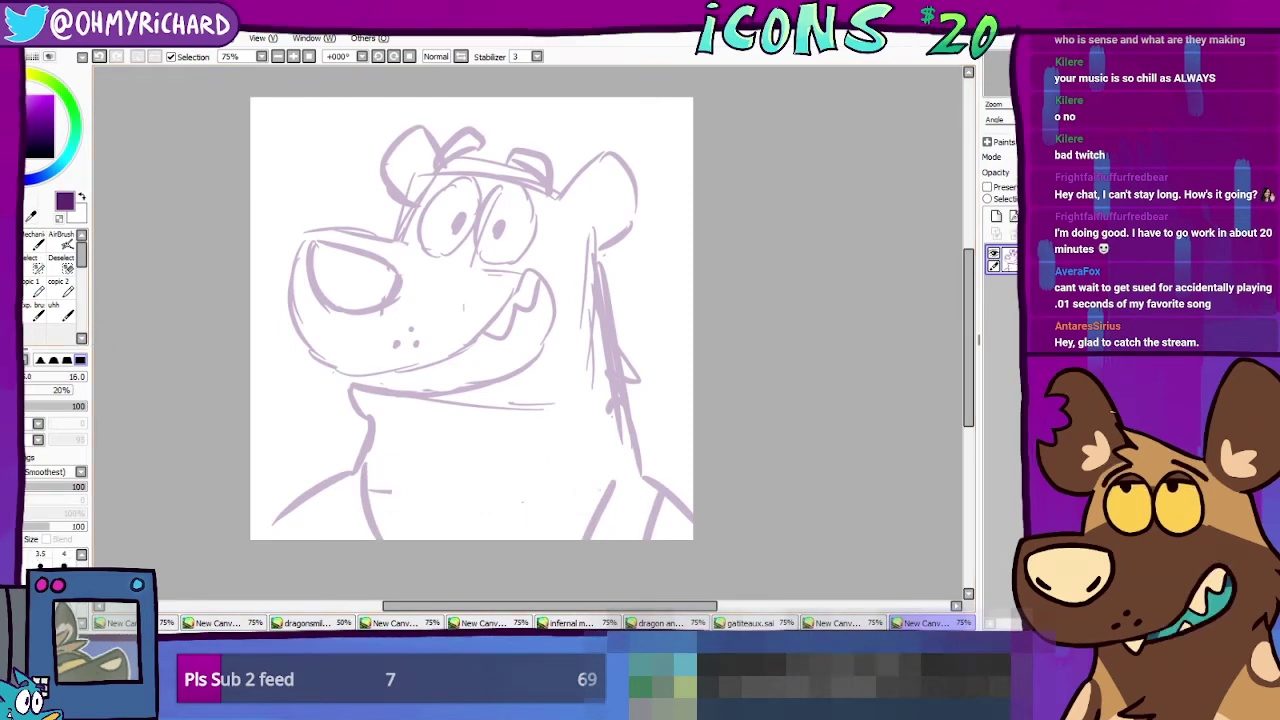
mouse_move(469, 468)
left_mouse_down()
mouse_move(451, 515)
mouse_move(494, 518)
mouse_move(442, 493)
mouse_move(458, 517)
mouse_move(488, 518)
left_mouse_up()
key("ctrl+z")
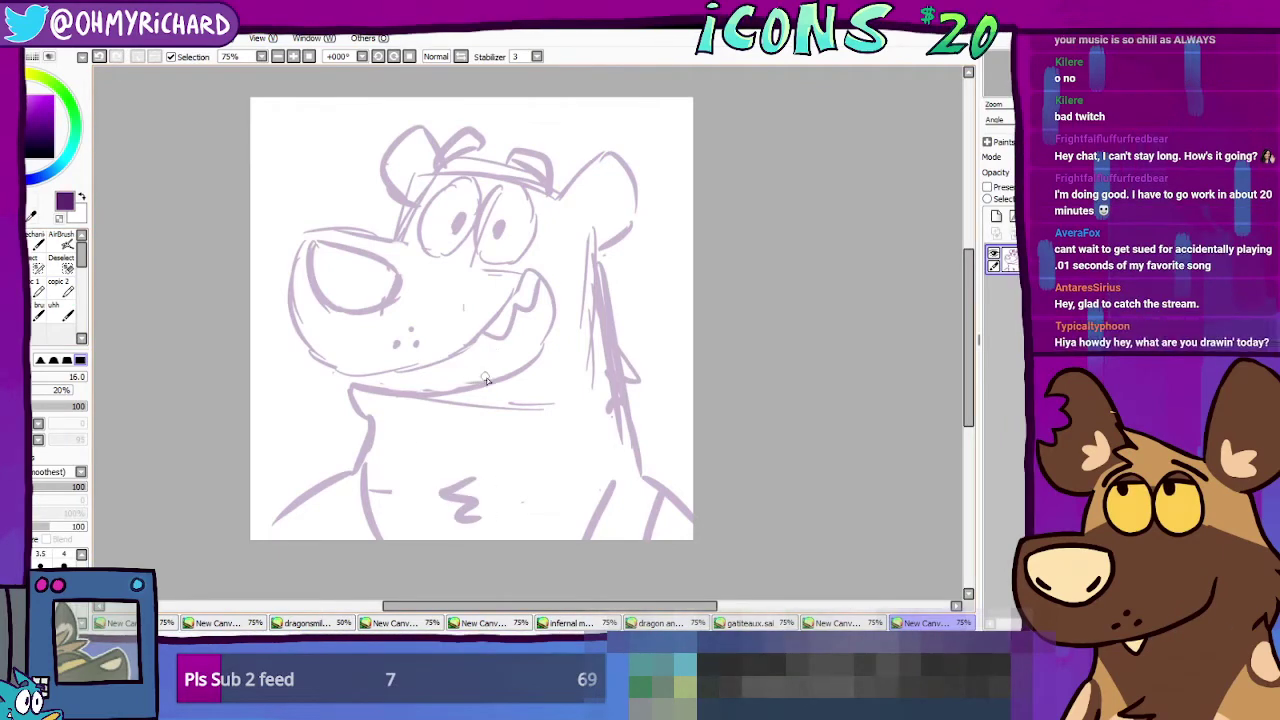
Step: Sketch small pointed teeth along the lower jaw near the corner of the mouth
key("ctrl+z")
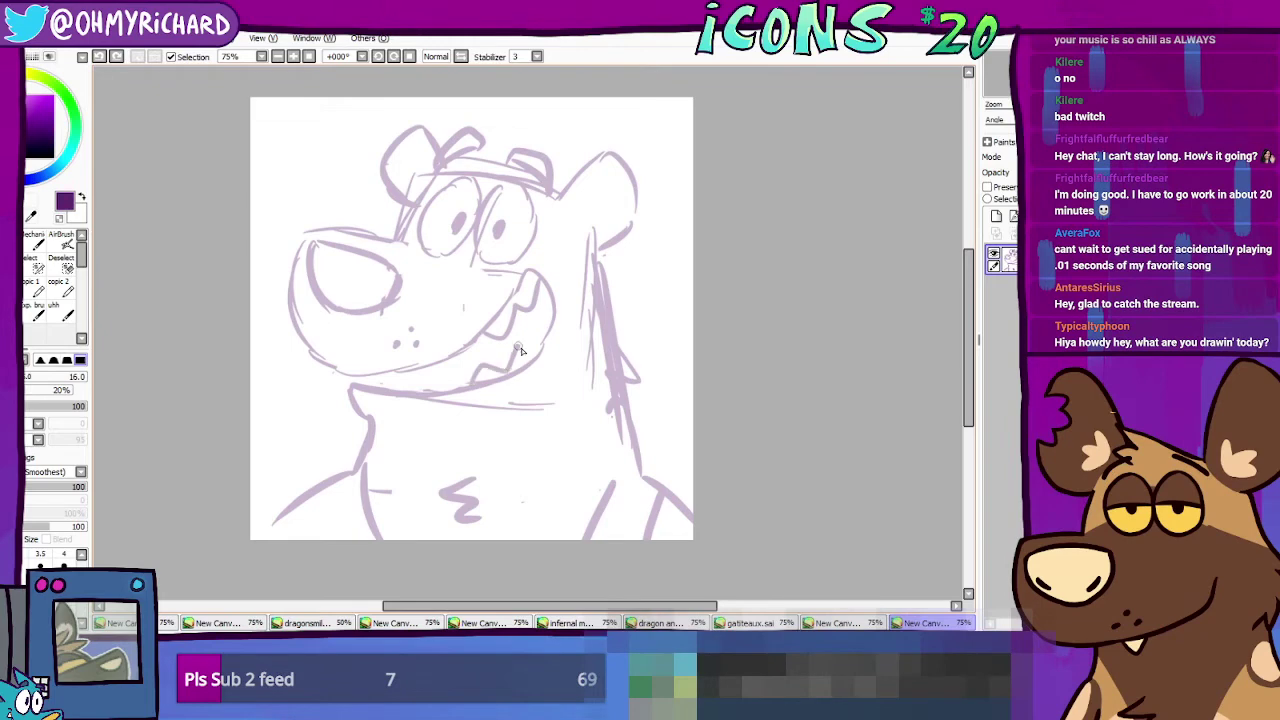
key("ctrl+z")
key("ctrl+y")
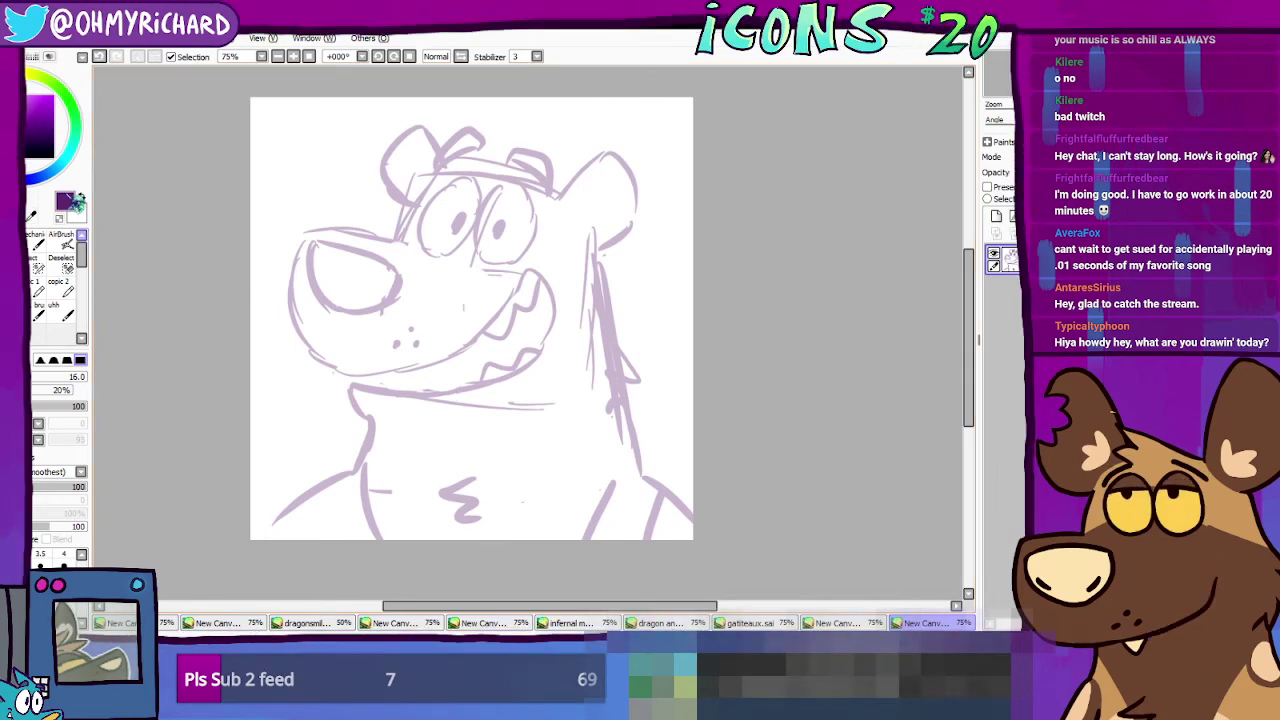
Step: Erase the stray construction line running across the neck under the jaw
left_click(30, 270)
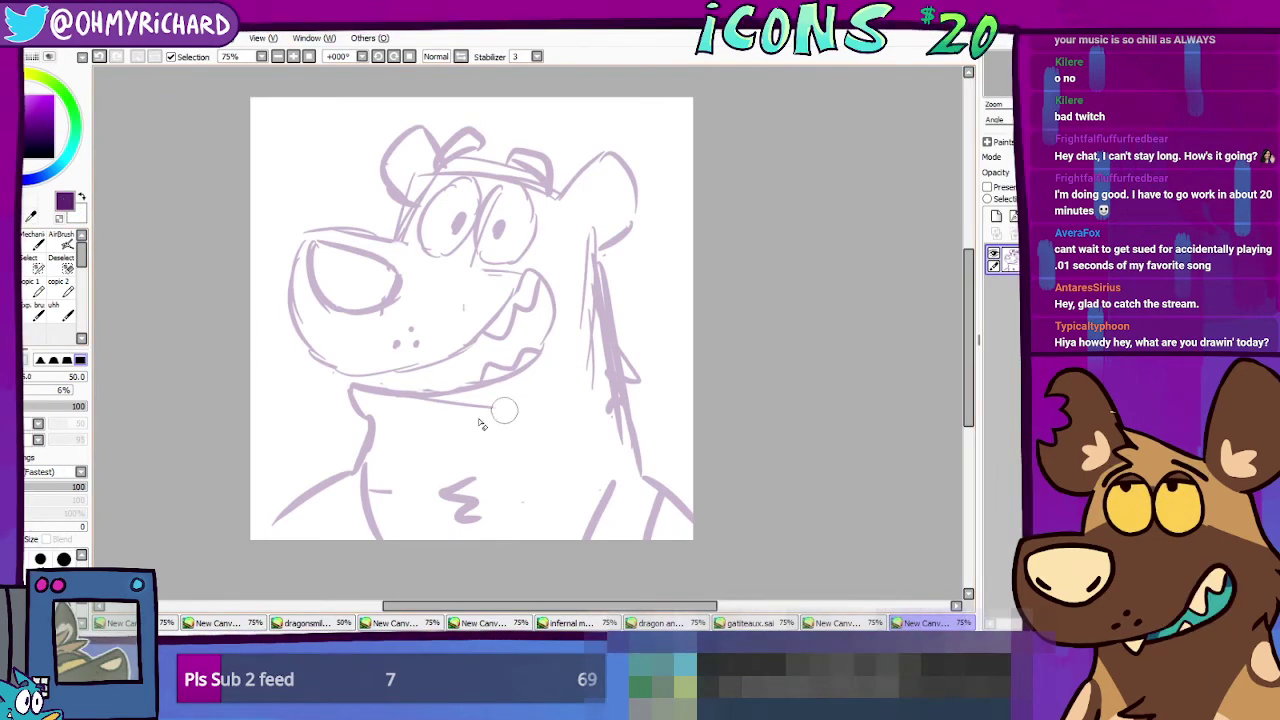
mouse_move(504, 410)
left_mouse_down()
mouse_move(460, 402)
mouse_move(442, 437)
left_mouse_up()
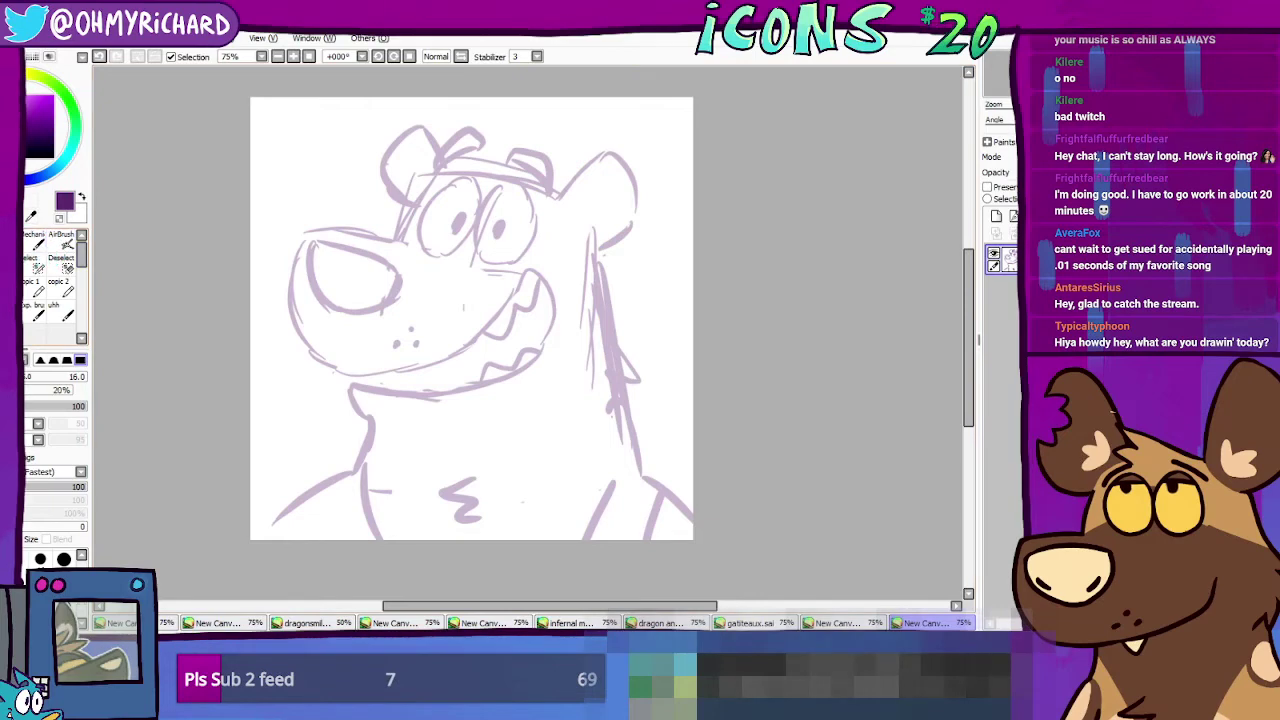
Step: Try a small fang under the front of the muzzle, and erase it together with the lower teeth
left_click(30, 248)
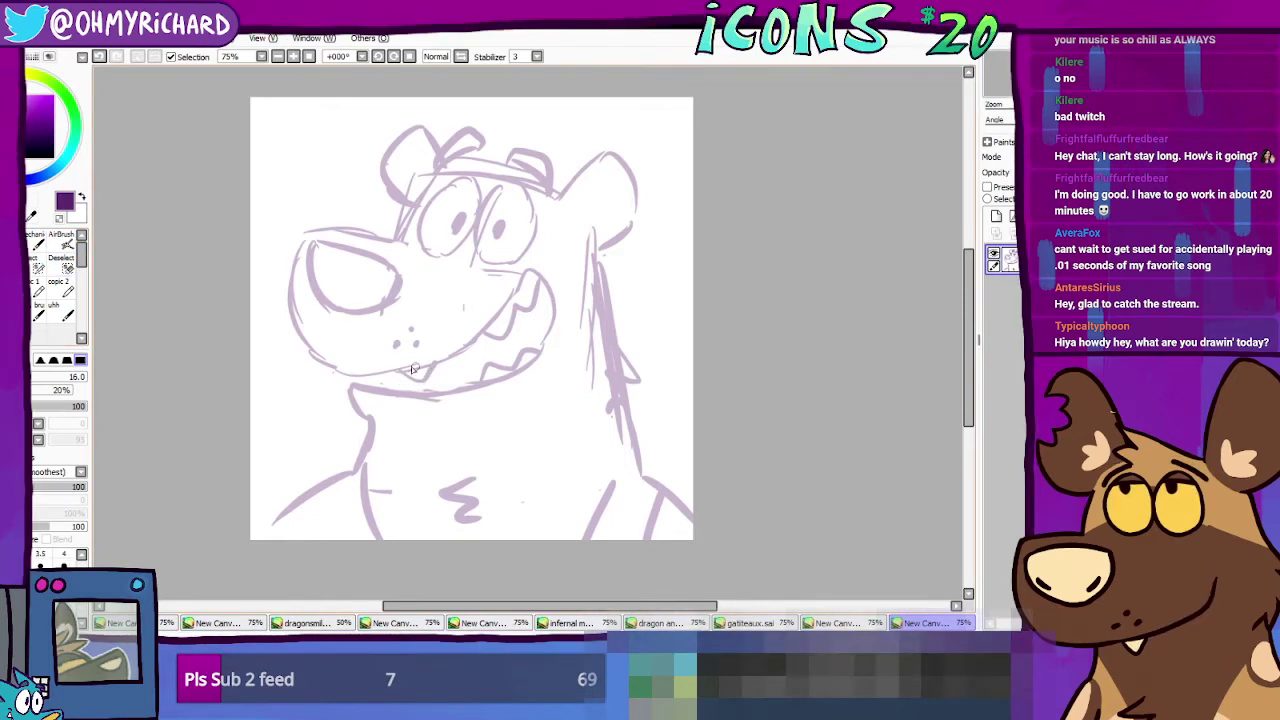
left_click(32, 268)
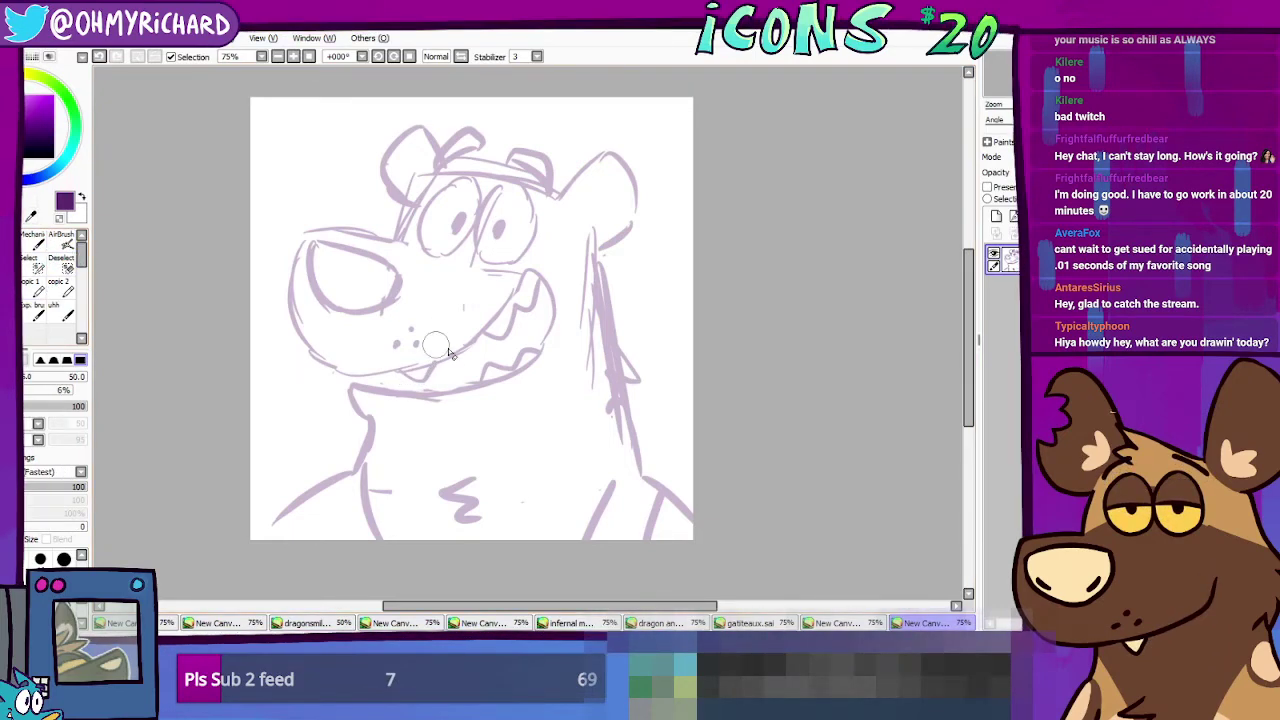
left_click_drag(455, 376, 490, 370)
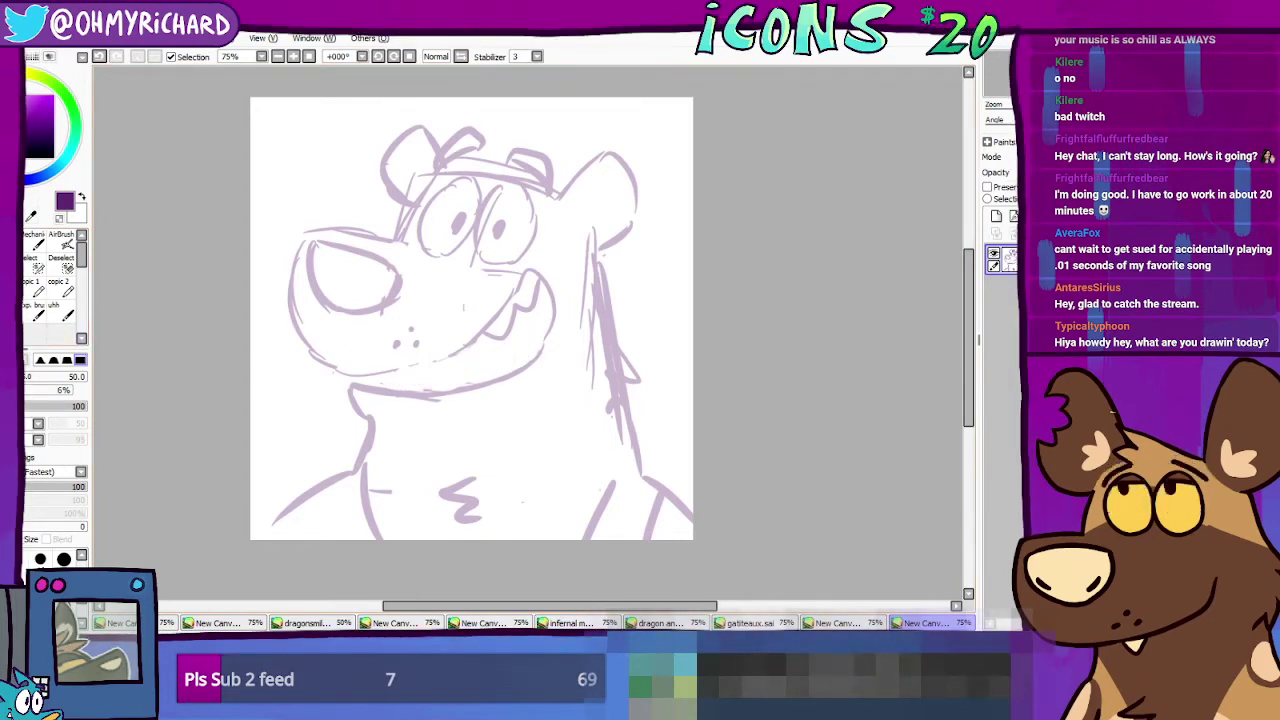
Step: Draw two pointed fangs under the front of the muzzle and a row of zigzag teeth along the lower jaw
left_click(38, 242)
left_click_drag(392, 369, 430, 363)
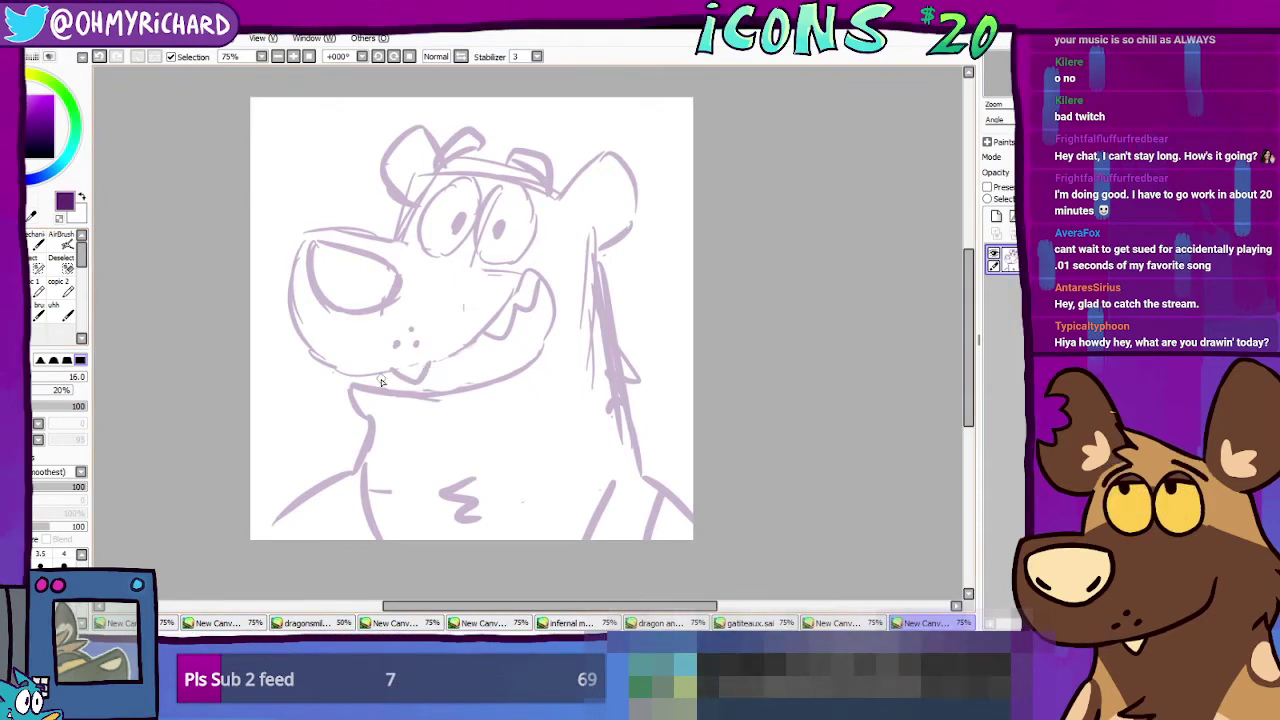
left_click_drag(308, 357, 348, 373)
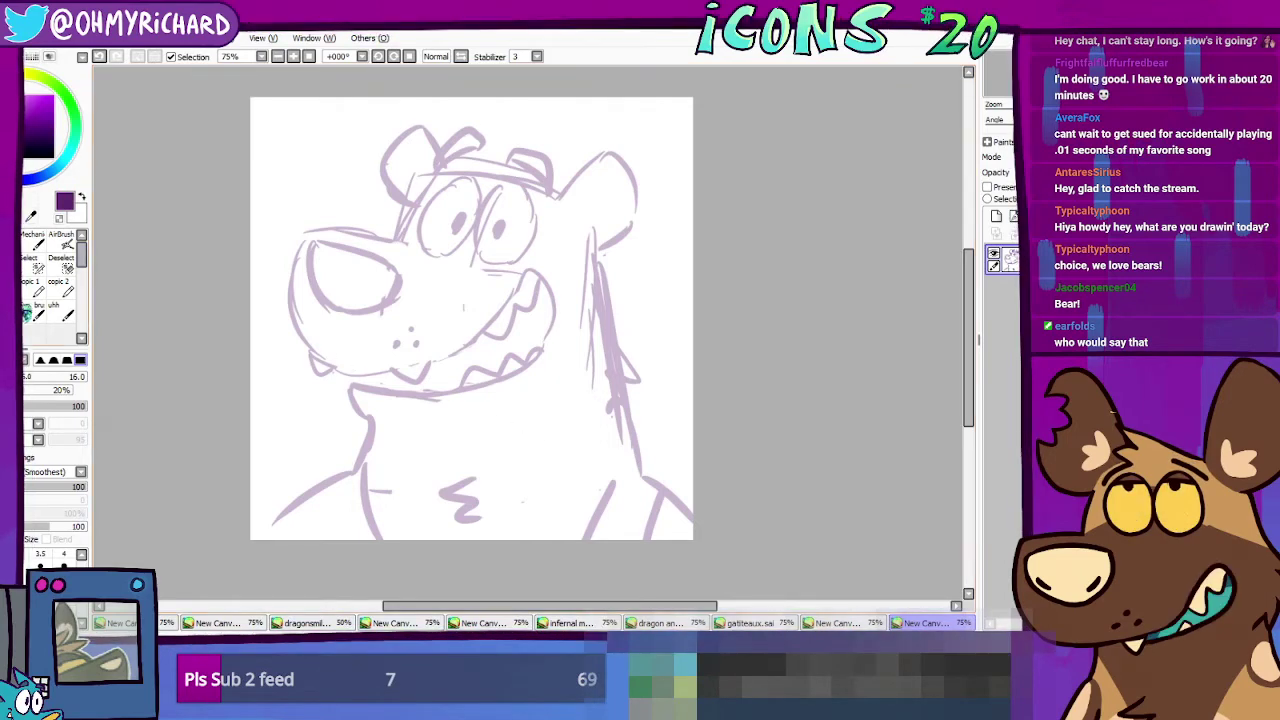
Step: Erase the top line of the muzzle above the nose and redraw it as a cleaner curve towards the eye
left_click(30, 262)
mouse_move(366, 229)
left_mouse_down()
mouse_move(333, 222)
mouse_move(373, 236)
left_mouse_up()
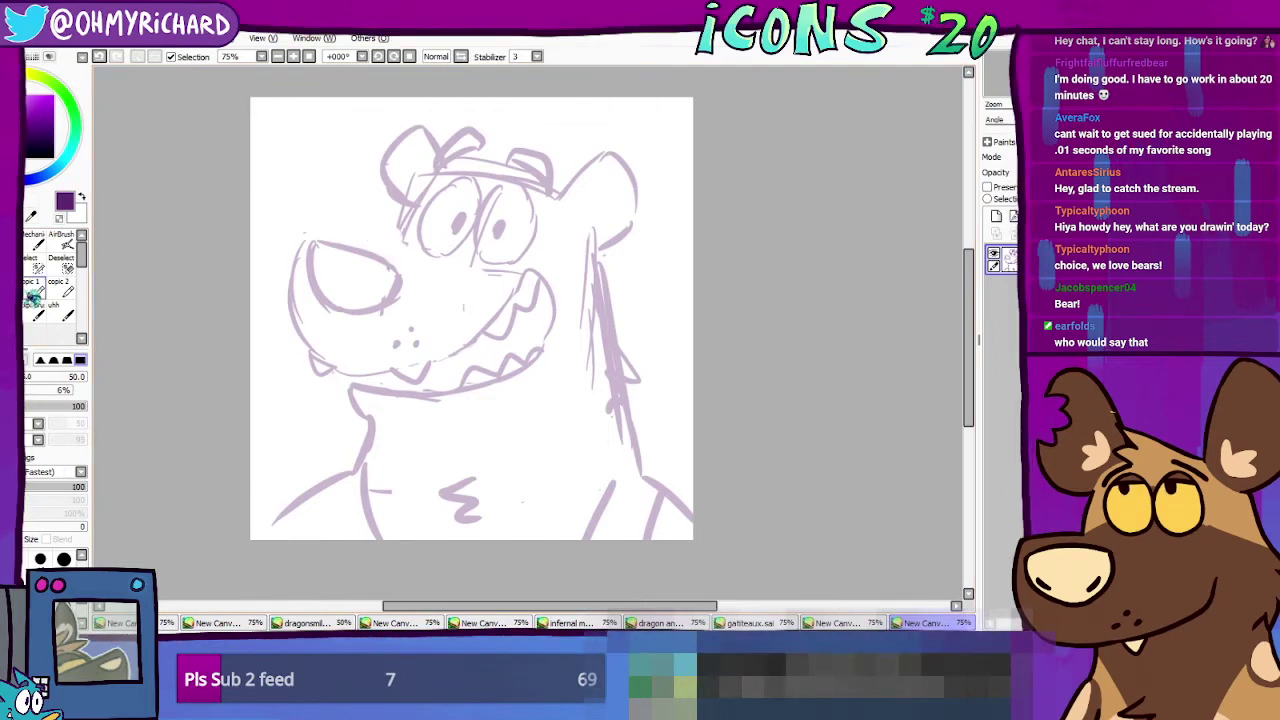
left_click(30, 246)
left_click_drag(316, 233, 405, 246)
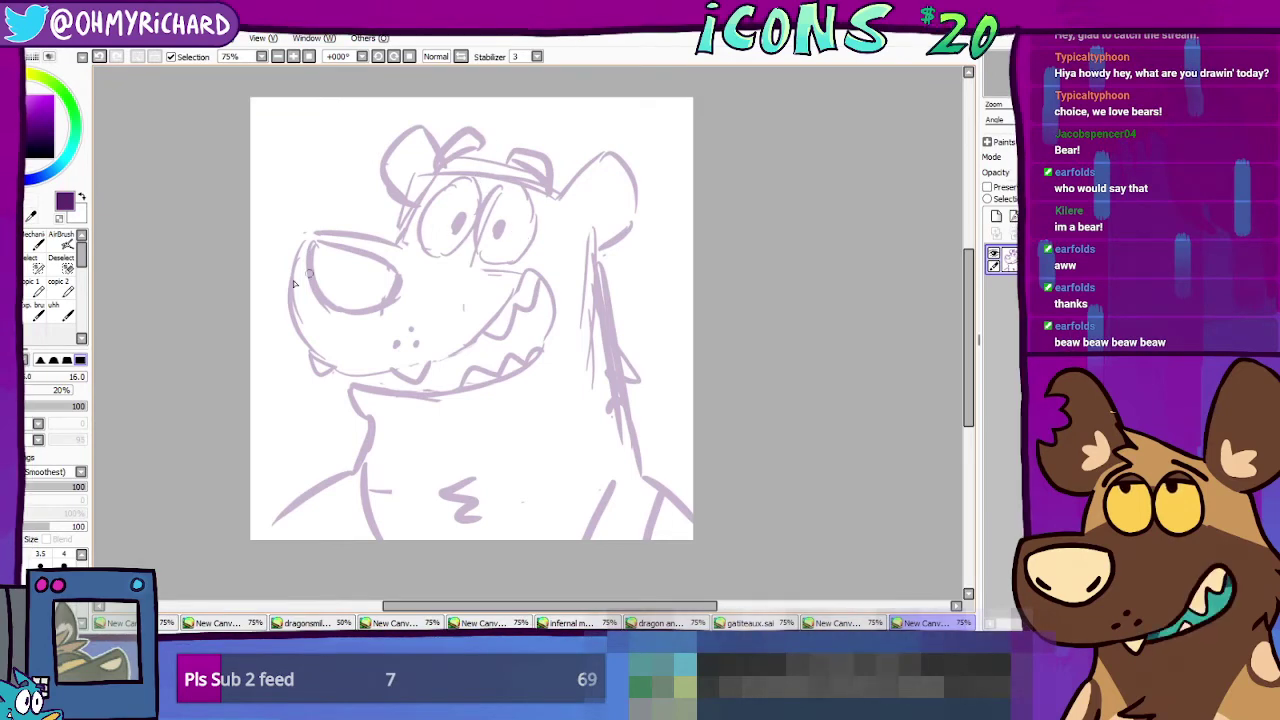
Step: Erase the far eyebrow and the forehead lines, and redraw the eyebrow as a curved arch above the far eye
left_click(42, 291)
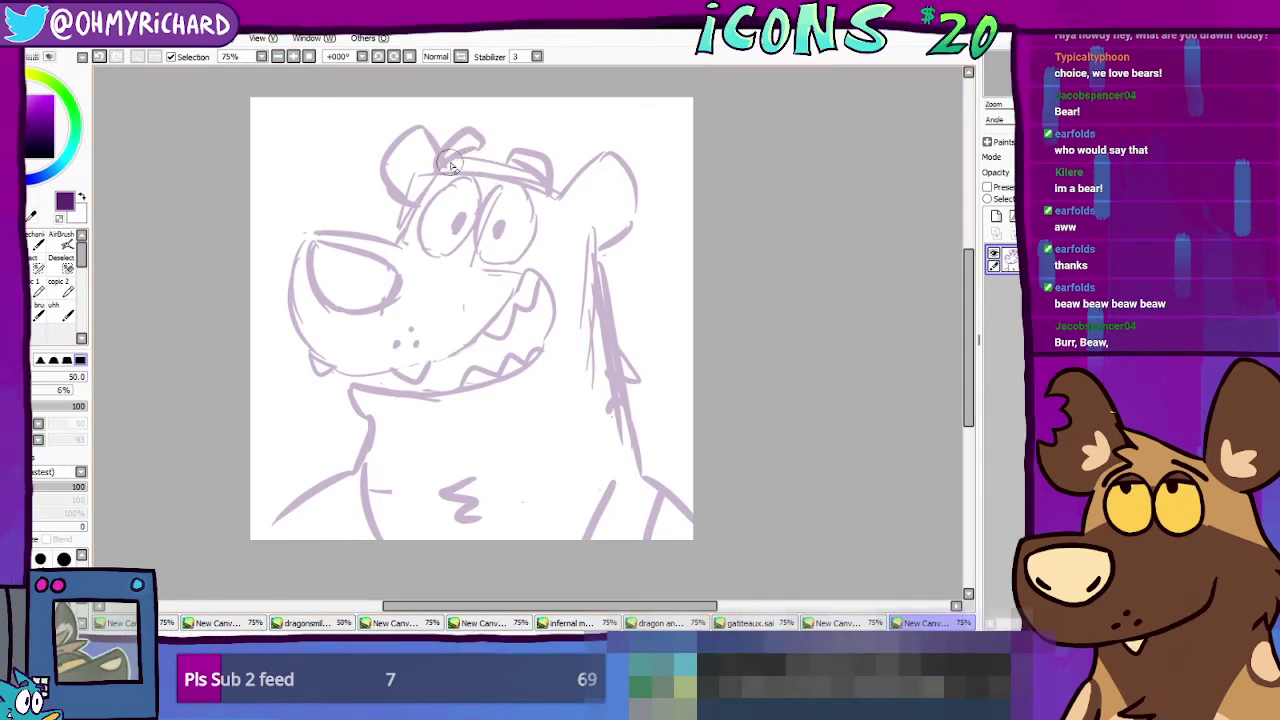
mouse_move(470, 150)
left_mouse_down()
mouse_move(460, 140)
mouse_move(472, 155)
mouse_move(432, 178)
mouse_move(488, 167)
left_mouse_up()
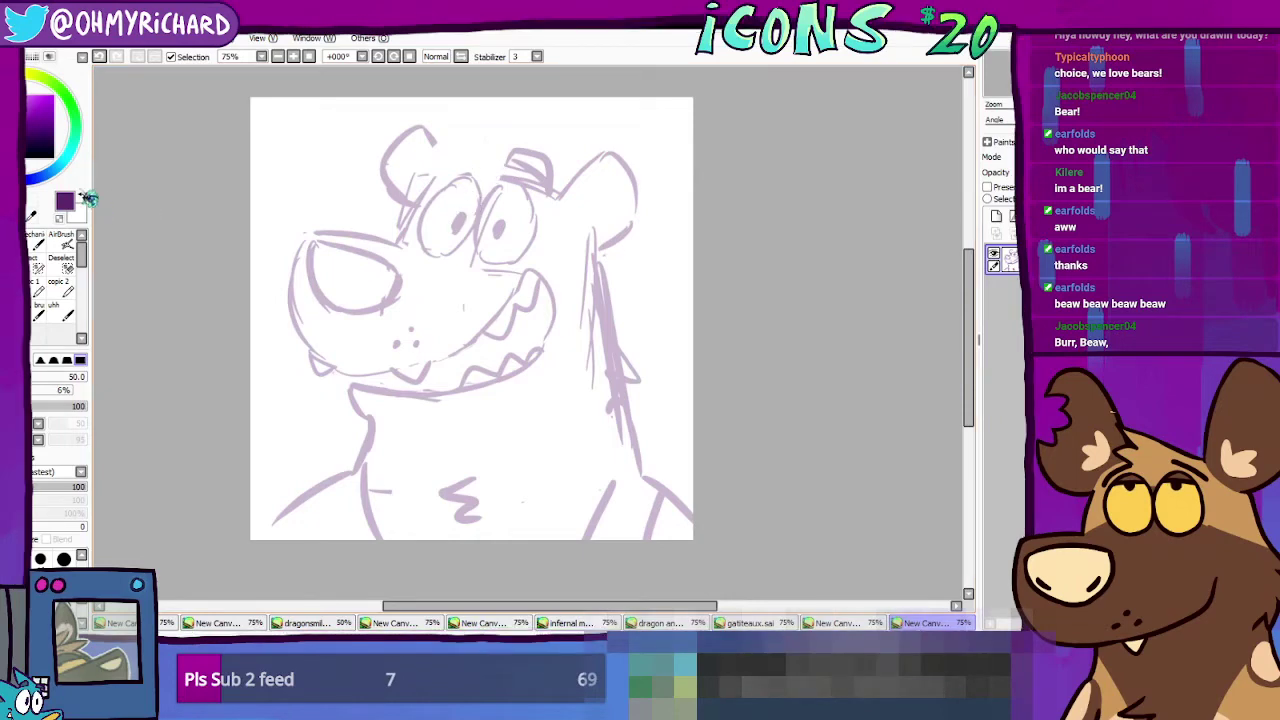
left_click(42, 240)
mouse_move(434, 174)
left_mouse_down()
mouse_move(482, 160)
mouse_move(478, 136)
mouse_move(481, 160)
left_mouse_up()
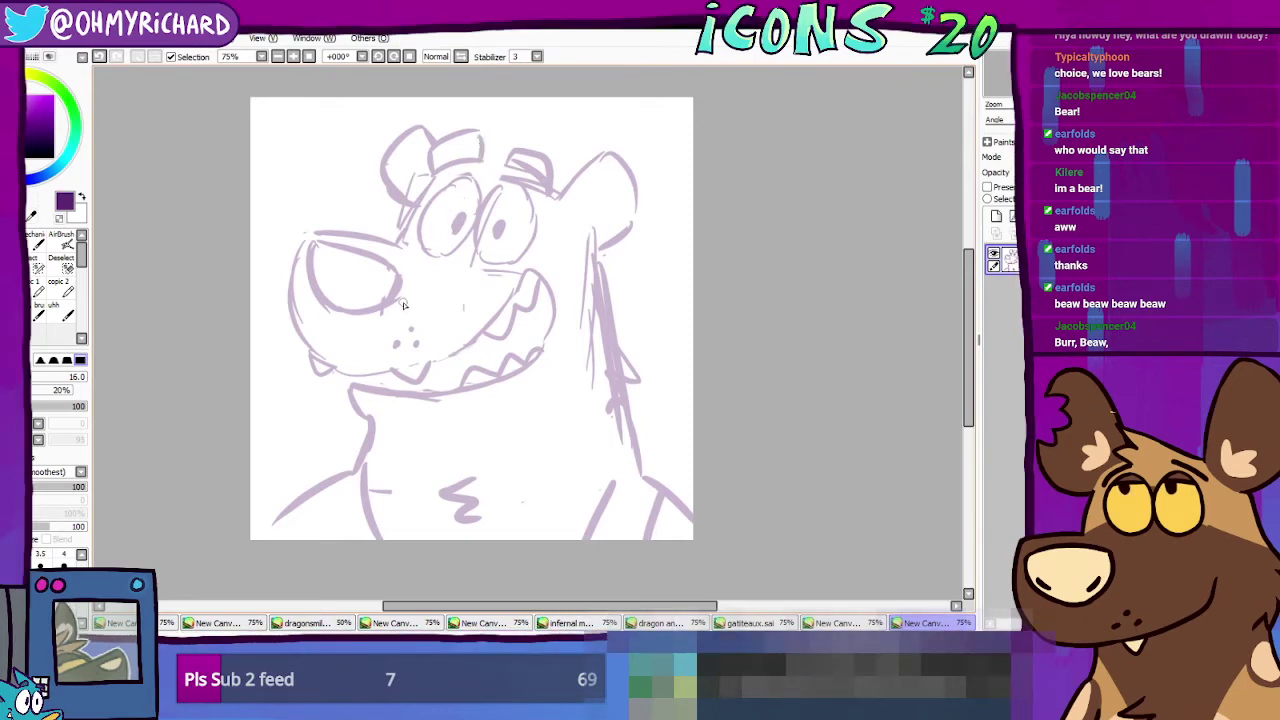
left_click_drag(428, 168, 482, 142)
key("ctrl+z")
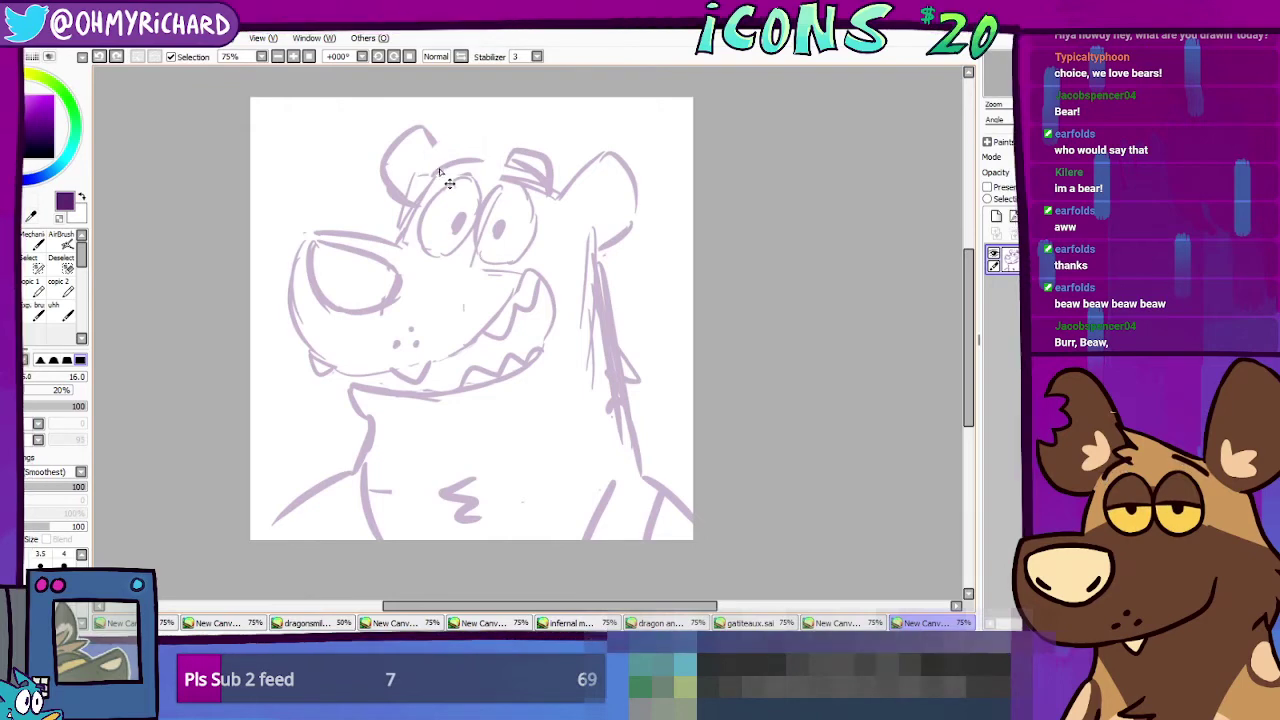
left_click_drag(433, 176, 474, 156)
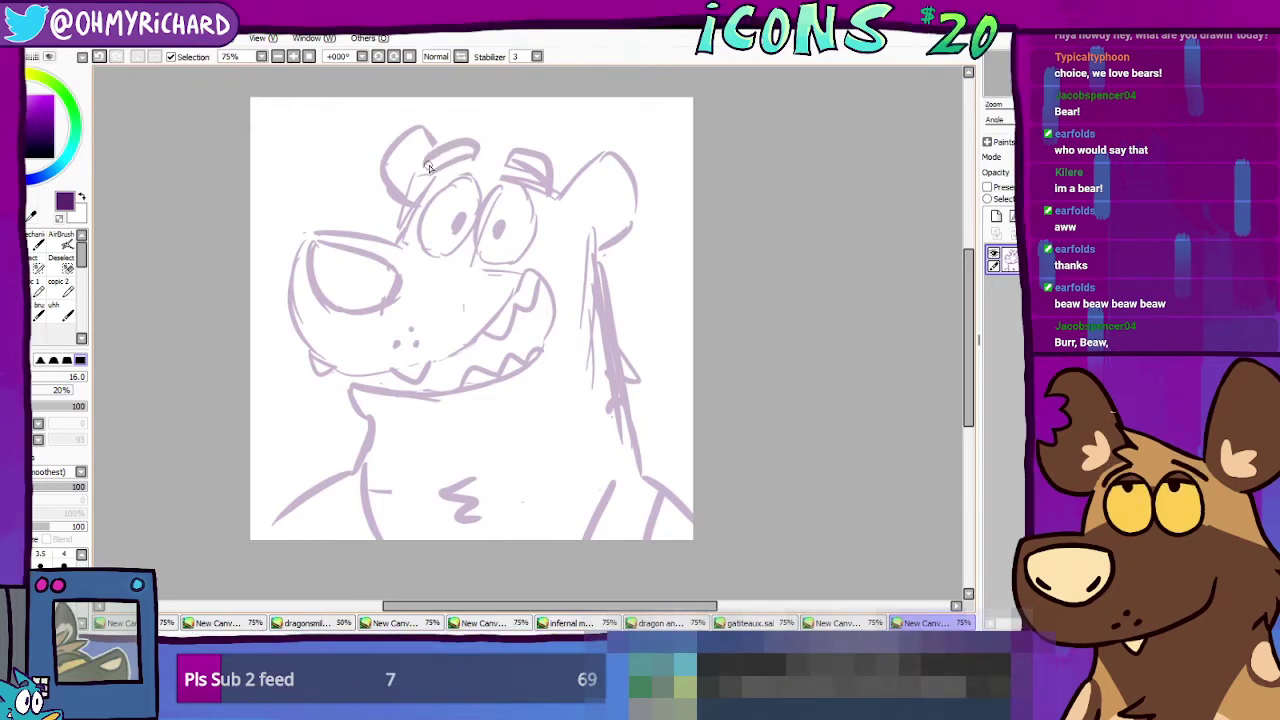
Step: Erase the near eyebrow and the forehead line beside it, and redraw the eyebrow as a thick curved arch above the near eye
key("e")
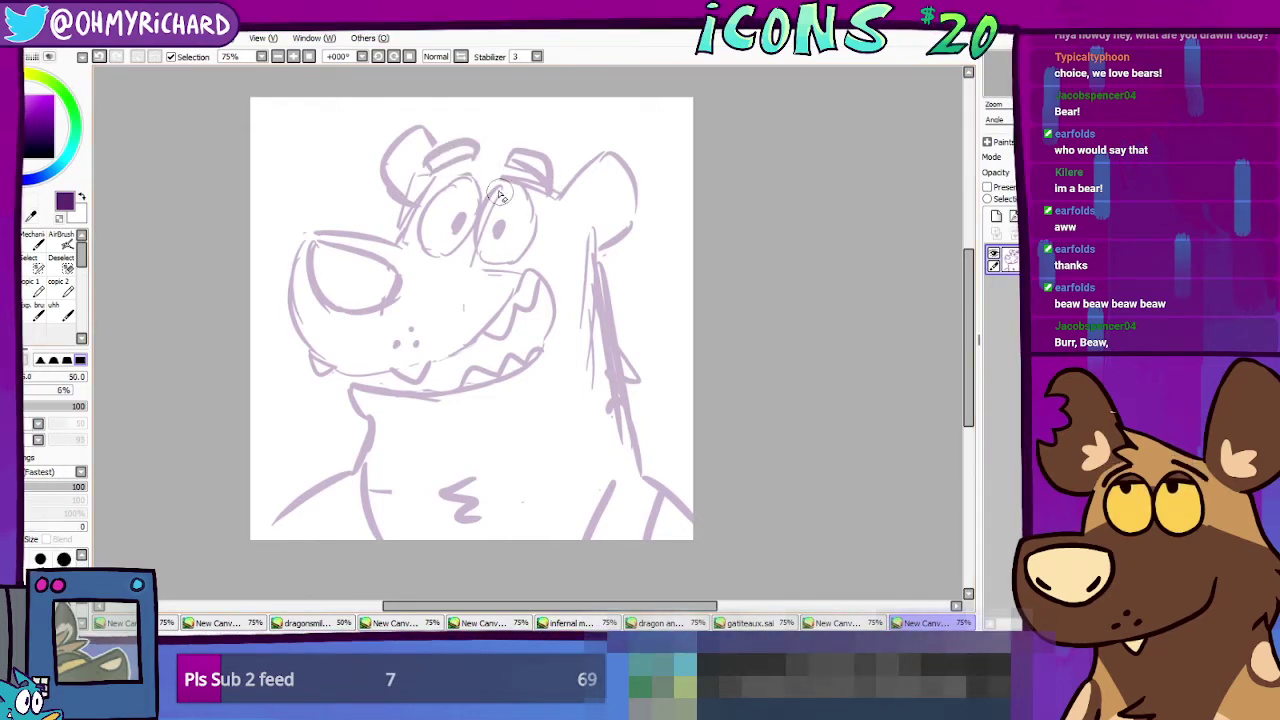
mouse_move(500, 195)
left_mouse_down()
mouse_move(536, 161)
mouse_move(549, 171)
mouse_move(491, 169)
left_mouse_up()
key("n")
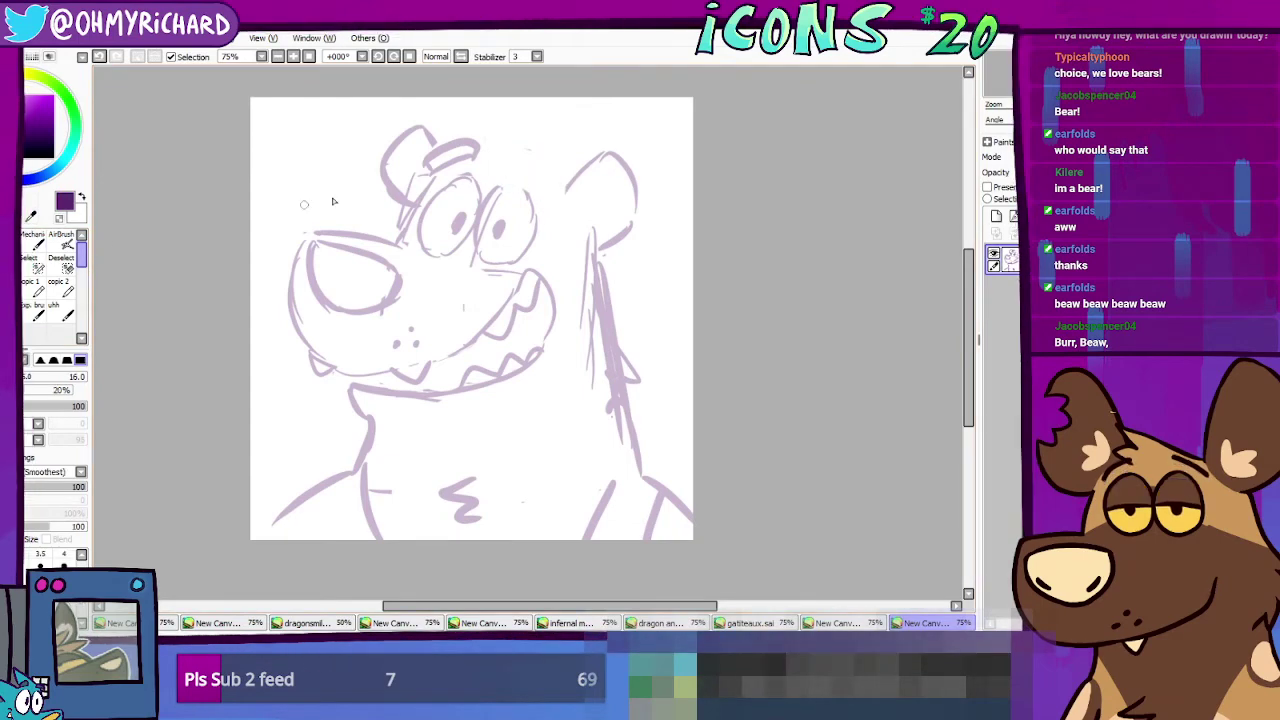
key("ctrl+z")
left_click_drag(538, 172, 546, 190)
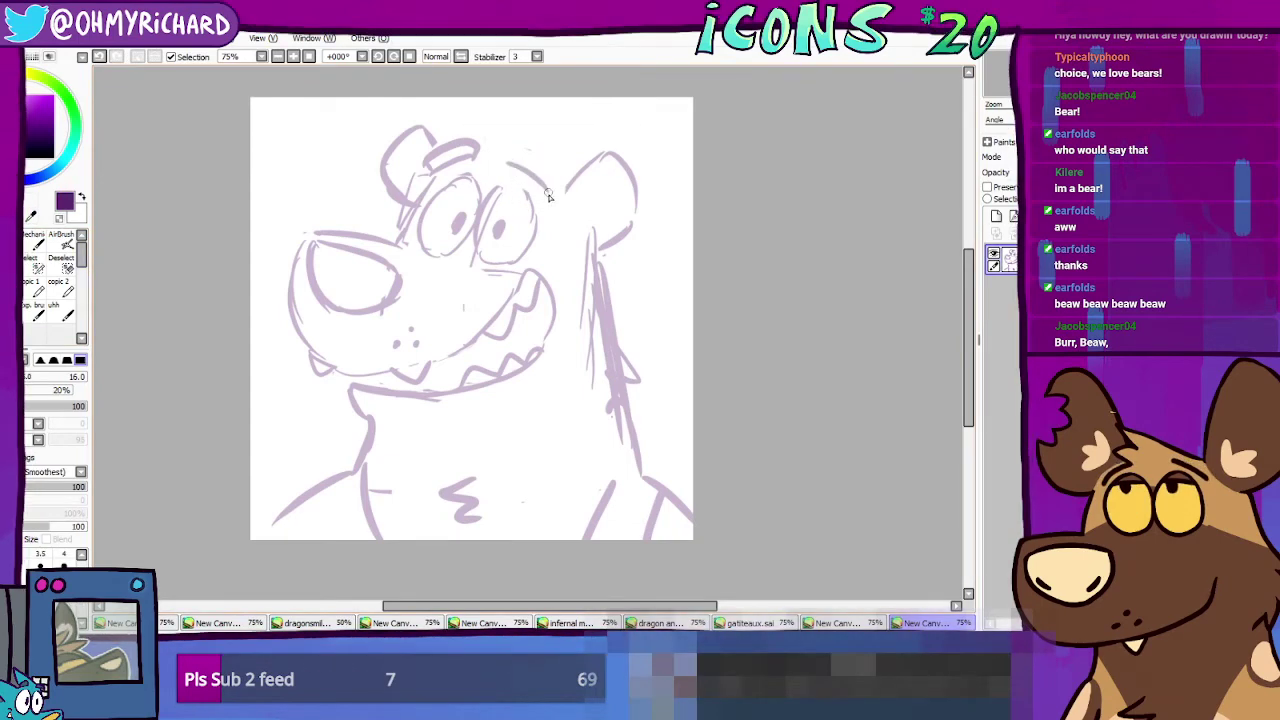
mouse_move(516, 148)
left_mouse_down()
mouse_move(552, 180)
mouse_move(548, 192)
left_mouse_up()
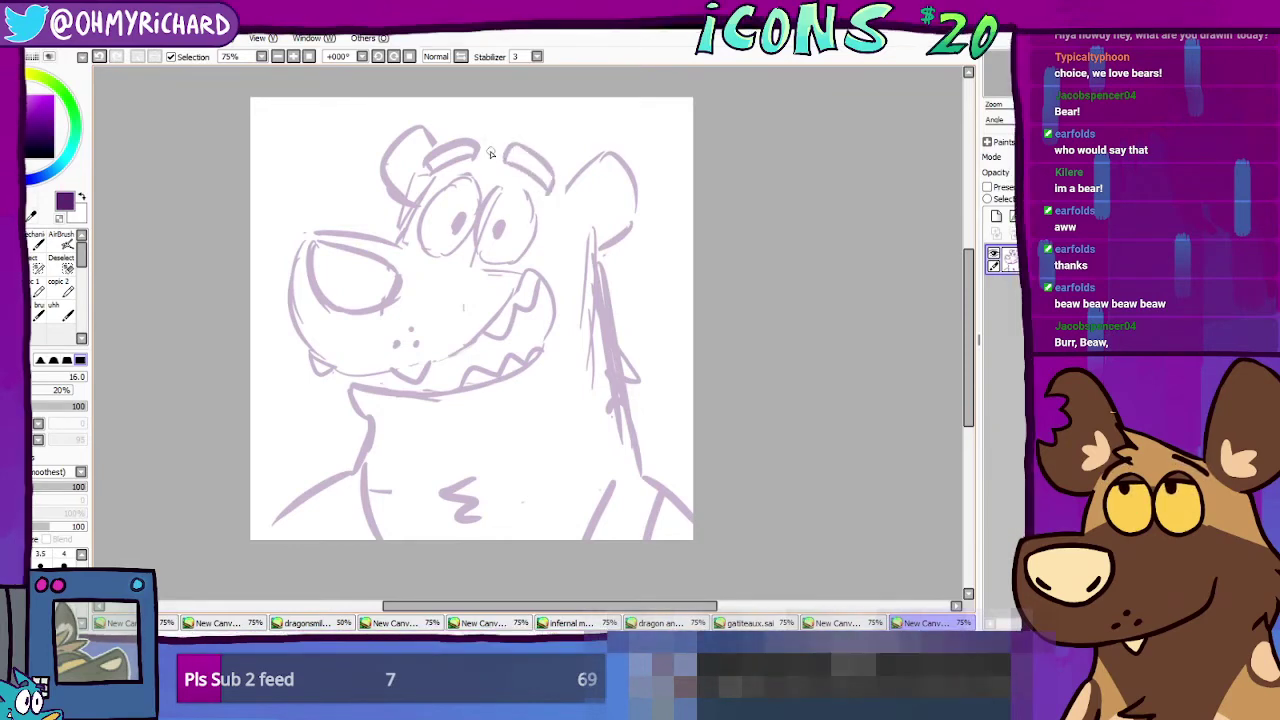
mouse_move(458, 140)
left_mouse_down()
mouse_move(511, 106)
mouse_move(505, 128)
mouse_move(579, 160)
mouse_move(484, 112)
mouse_move(549, 112)
mouse_move(590, 138)
left_mouse_up()
key("ctrl+z")
key("ctrl+z")
key("ctrl+z")
key("ctrl+z")
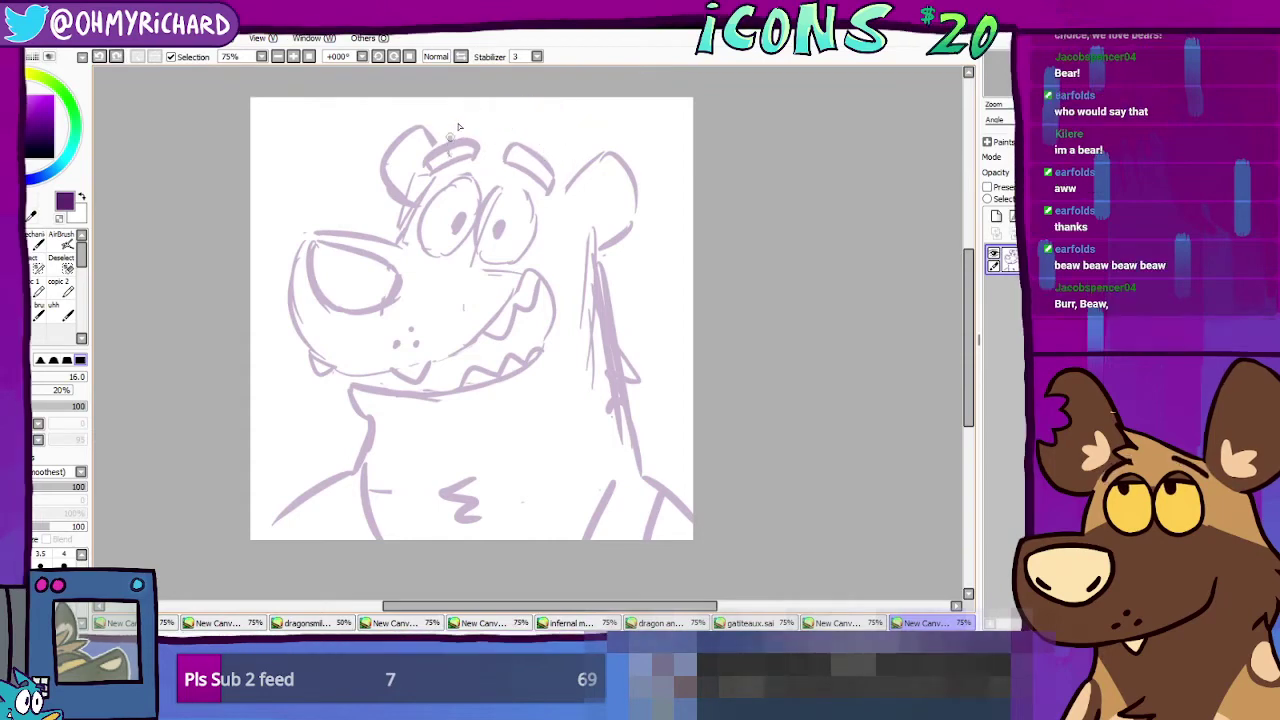
Step: Draw a swept, spiky hair tuft across the head between the ears, with a forehead line below it and fur points behind the neck
mouse_move(450, 140)
left_mouse_down()
mouse_move(527, 100)
mouse_move(602, 152)
left_mouse_up()
left_click_drag(470, 163, 576, 188)
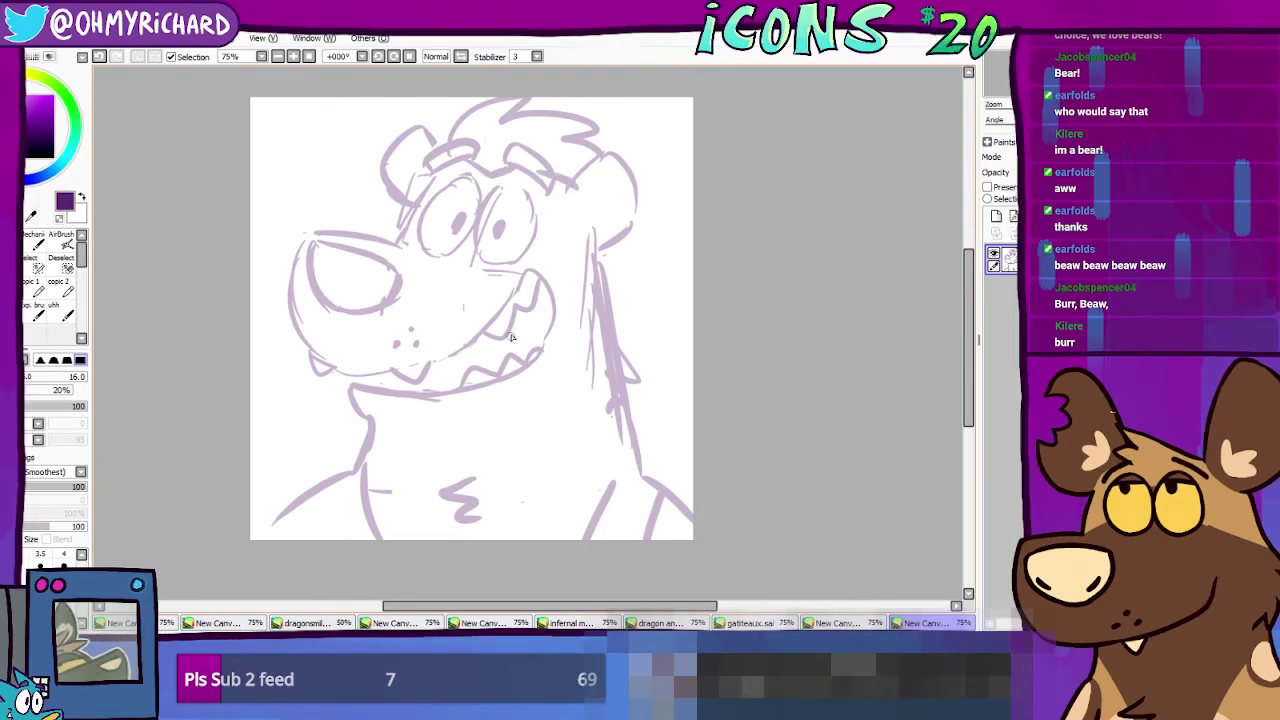
mouse_move(614, 242)
left_mouse_down()
mouse_move(629, 290)
mouse_move(617, 345)
left_mouse_up()
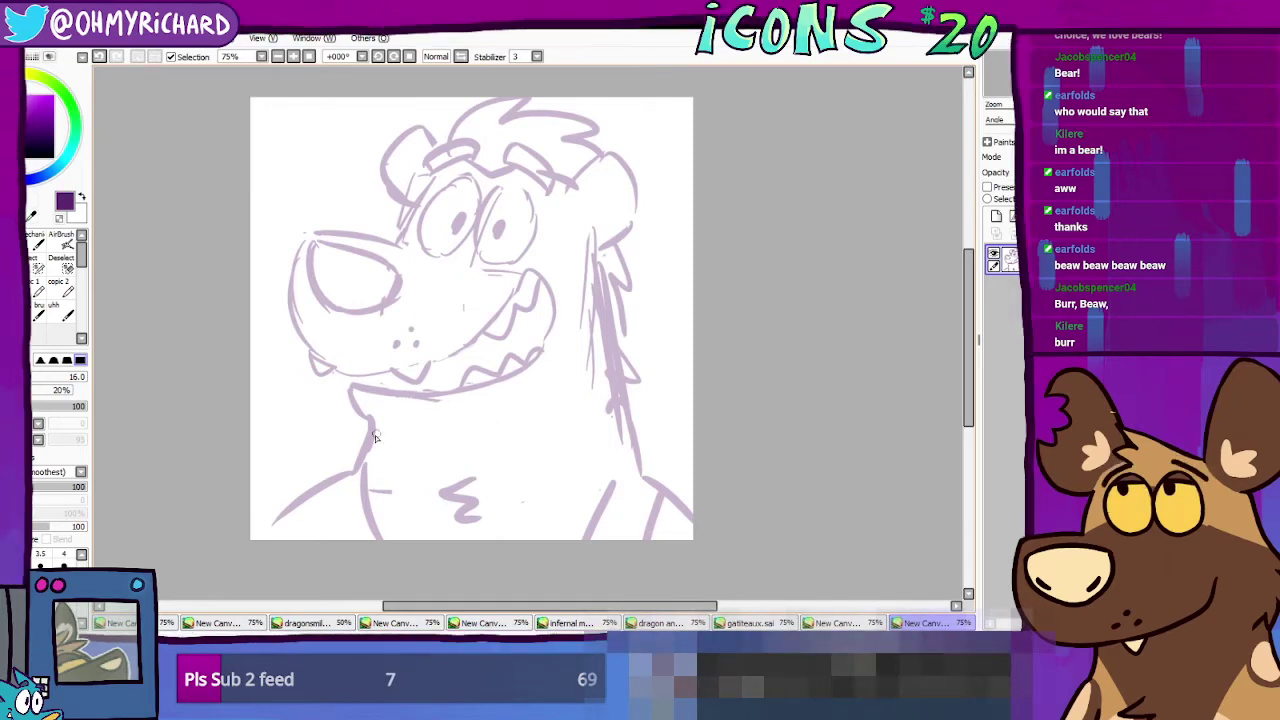
Step: Redraw the front shoulder as a higher curve sloping from the base of the neck towards the canvas edge
left_click_drag(359, 463, 281, 487)
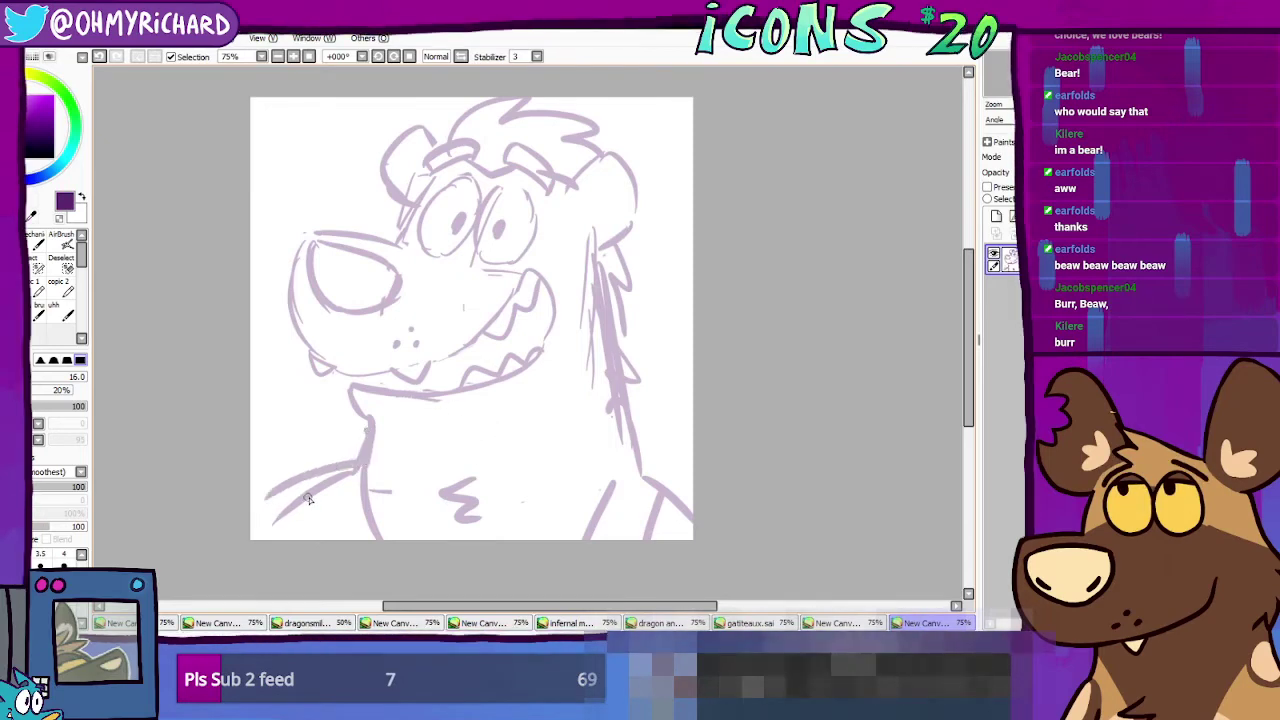
key("ctrl+z")
left_click_drag(358, 460, 262, 510)
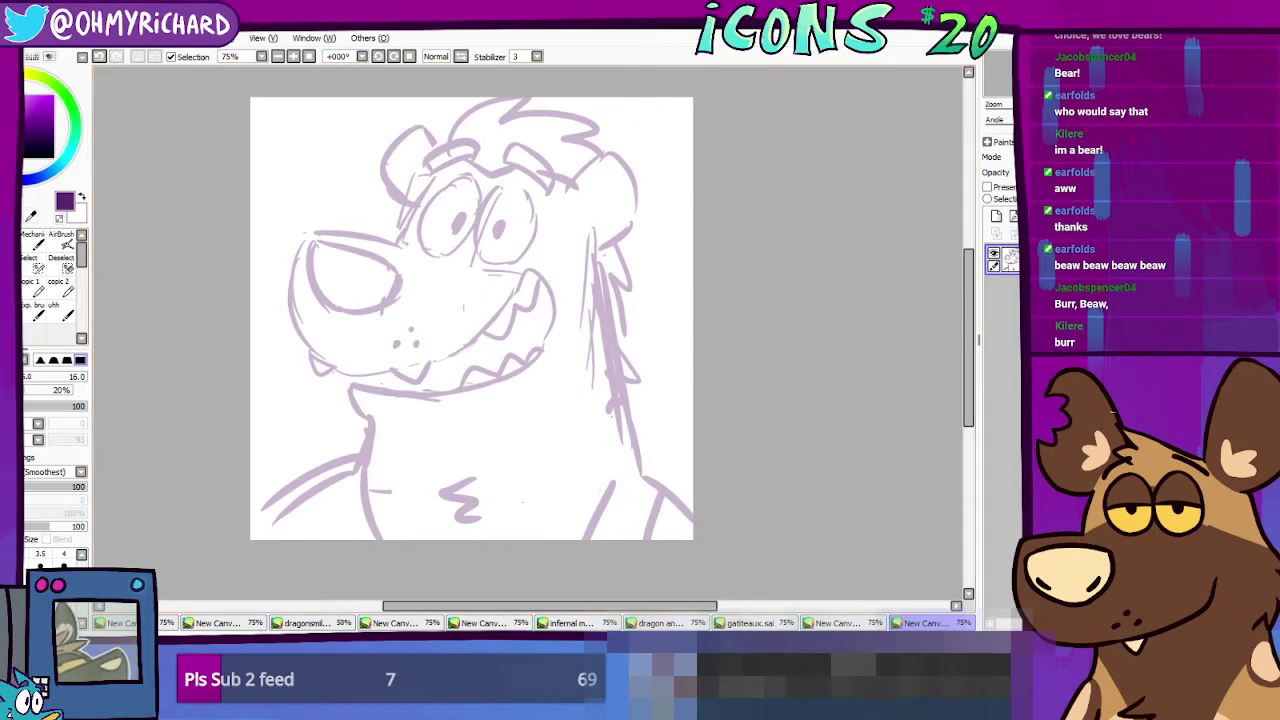
Step: Erase the vertical line below the front of the neck, the back shoulder lines and the thick strokes along the back of the neck
left_click(42, 310)
left_click_drag(362, 465, 374, 540)
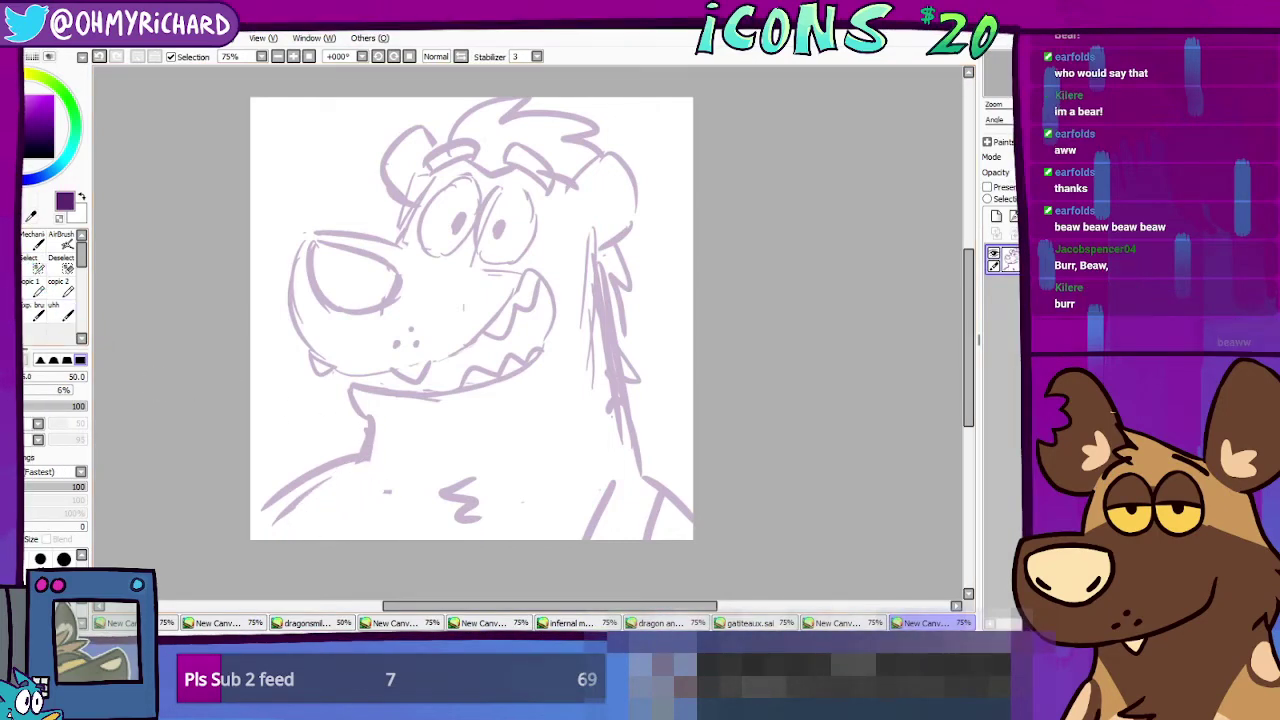
left_click(40, 290)
left_click_drag(364, 467, 370, 537)
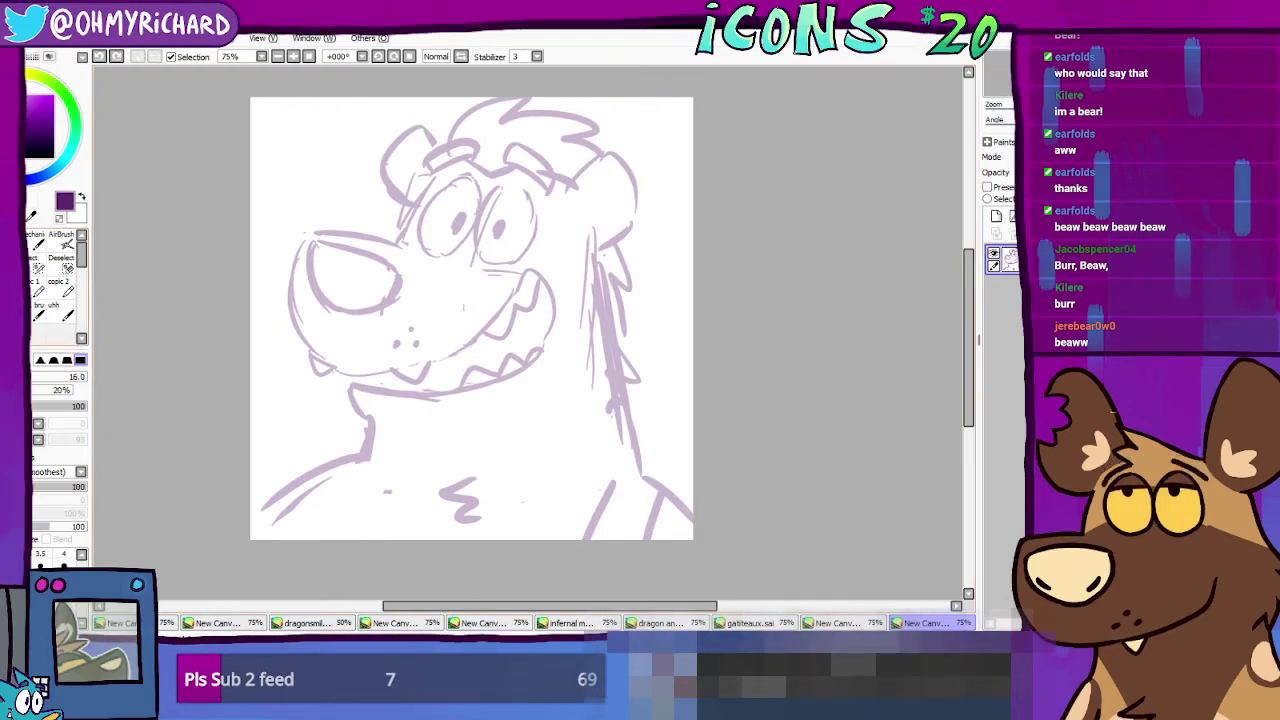
mouse_move(637, 533)
left_mouse_down()
mouse_move(601, 498)
mouse_move(630, 513)
mouse_move(646, 546)
mouse_move(665, 506)
mouse_move(647, 485)
mouse_move(663, 539)
mouse_move(682, 512)
left_mouse_up()
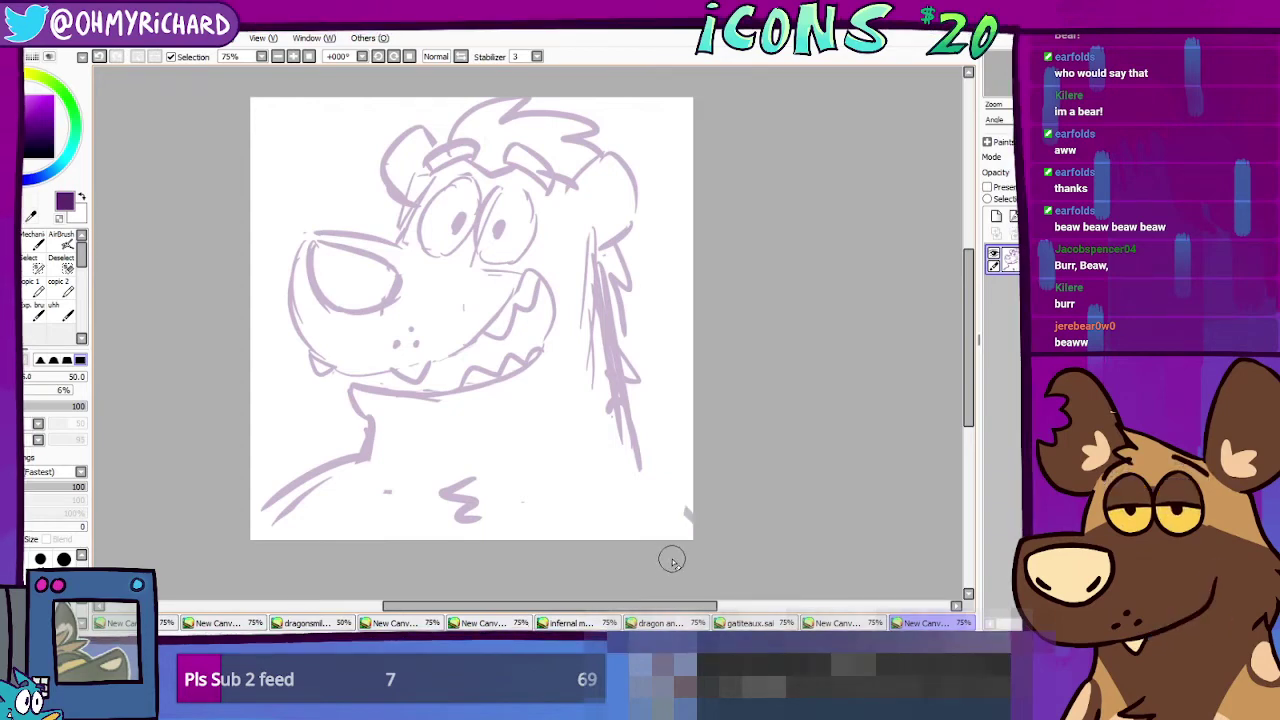
mouse_move(566, 337)
left_mouse_down()
mouse_move(592, 358)
mouse_move(592, 327)
mouse_move(604, 368)
mouse_move(630, 356)
mouse_move(616, 396)
mouse_move(638, 378)
mouse_move(620, 403)
left_mouse_up()
Step: Draw a jagged fur outline down the back of the neck from the near ear, with pointed tufts above the shoulder
left_click(39, 268)
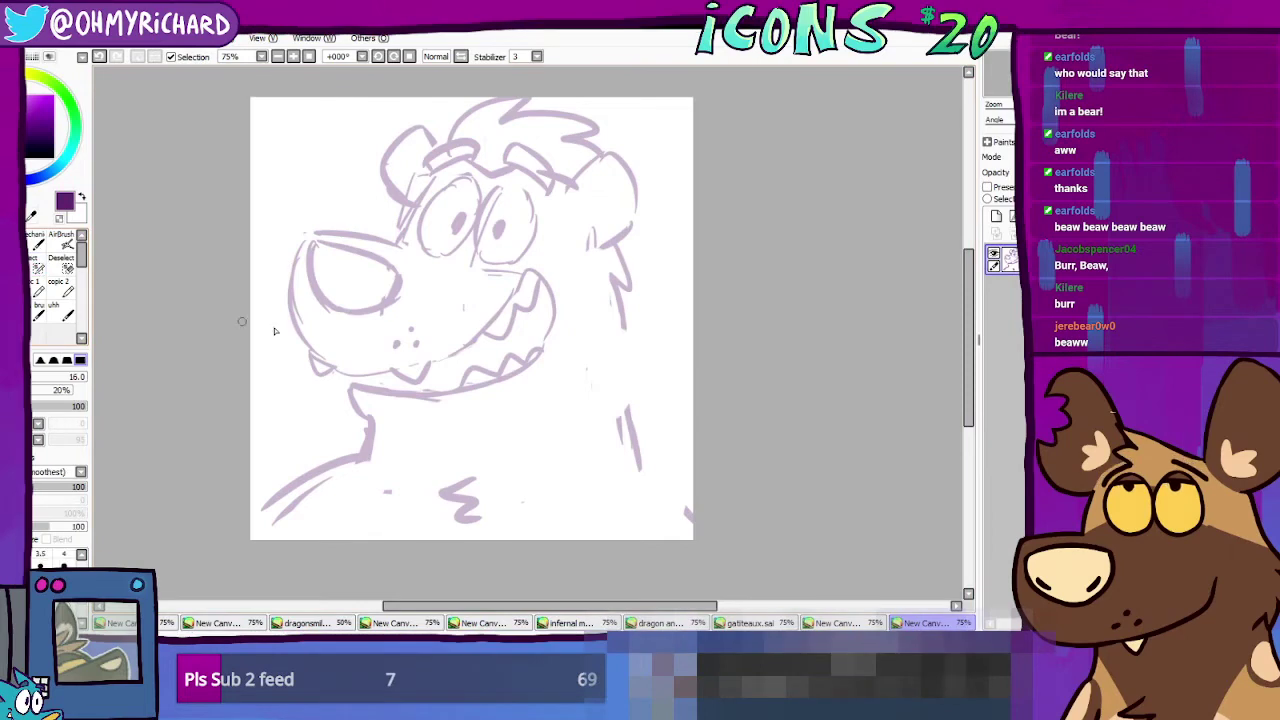
left_click_drag(598, 272, 630, 338)
left_click_drag(606, 268, 655, 360)
key("ctrl+z")
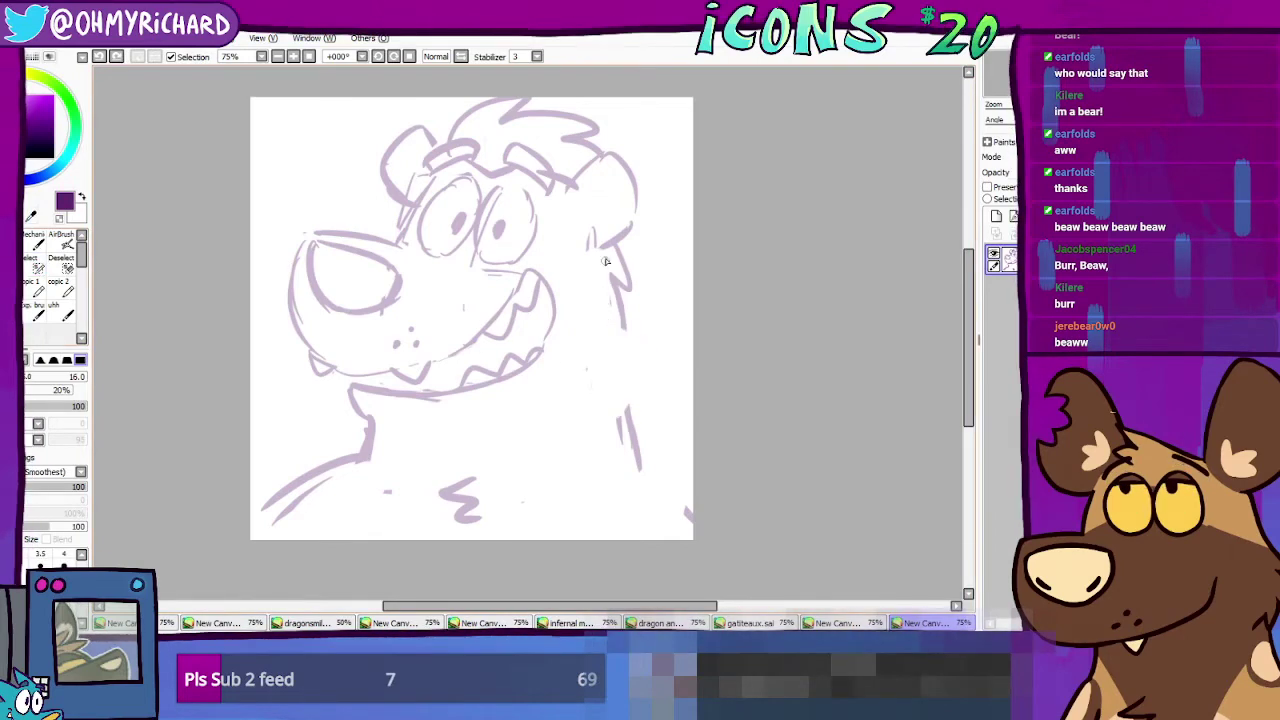
mouse_move(604, 258)
left_mouse_down()
mouse_move(628, 357)
mouse_move(612, 406)
mouse_move(586, 428)
left_mouse_up()
key("ctrl+z")
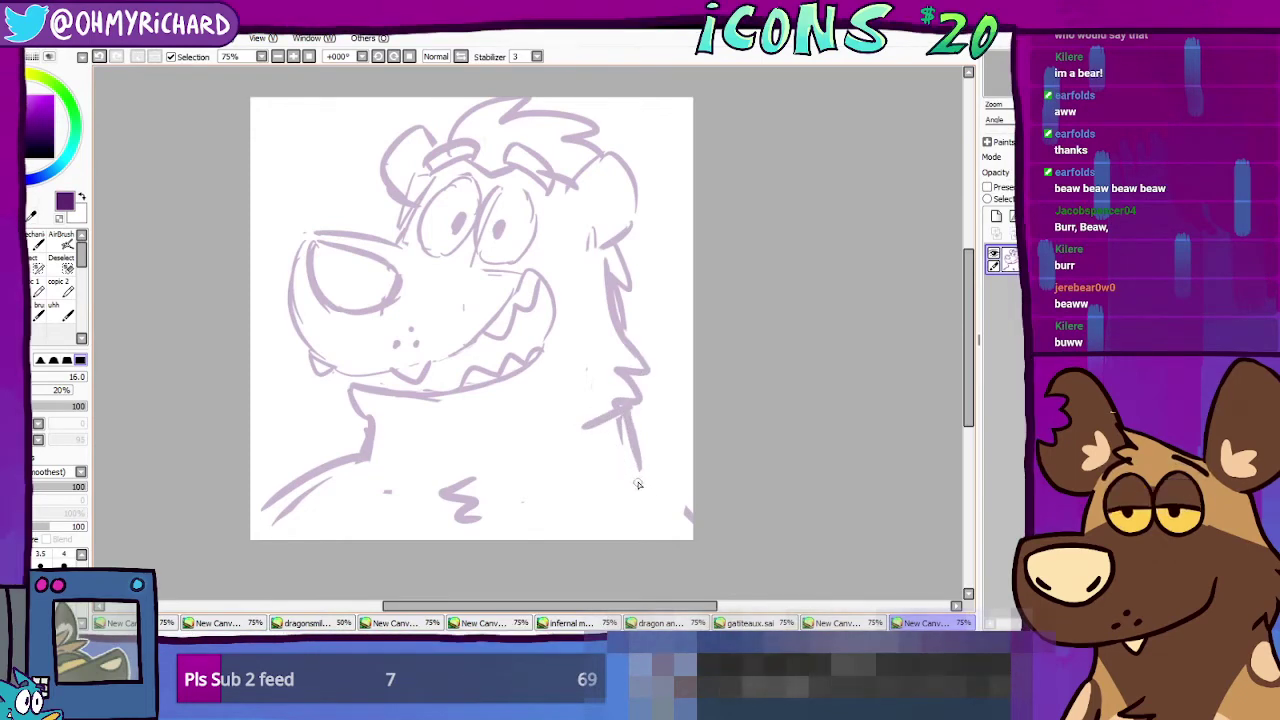
Step: Redraw the back shoulder curve and add two strap lines running down from each shoulder to the canvas's lower edge
left_click_drag(626, 468, 703, 568)
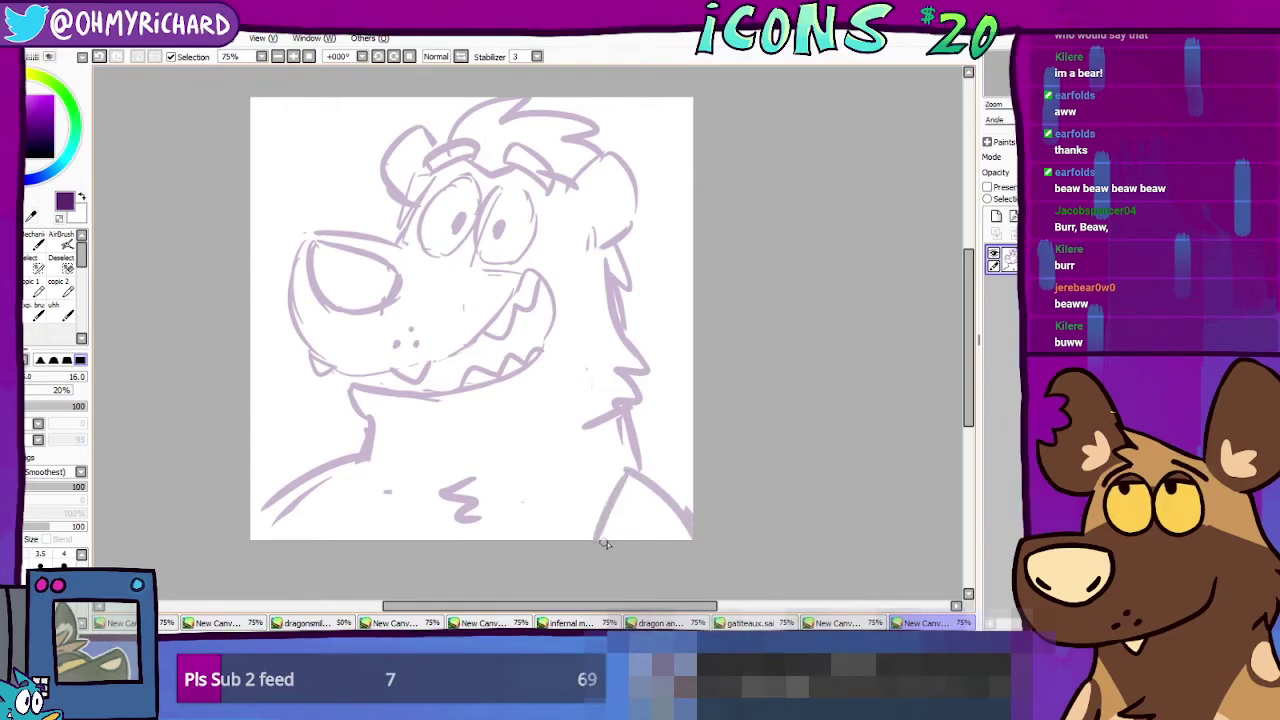
left_click_drag(661, 498, 625, 572)
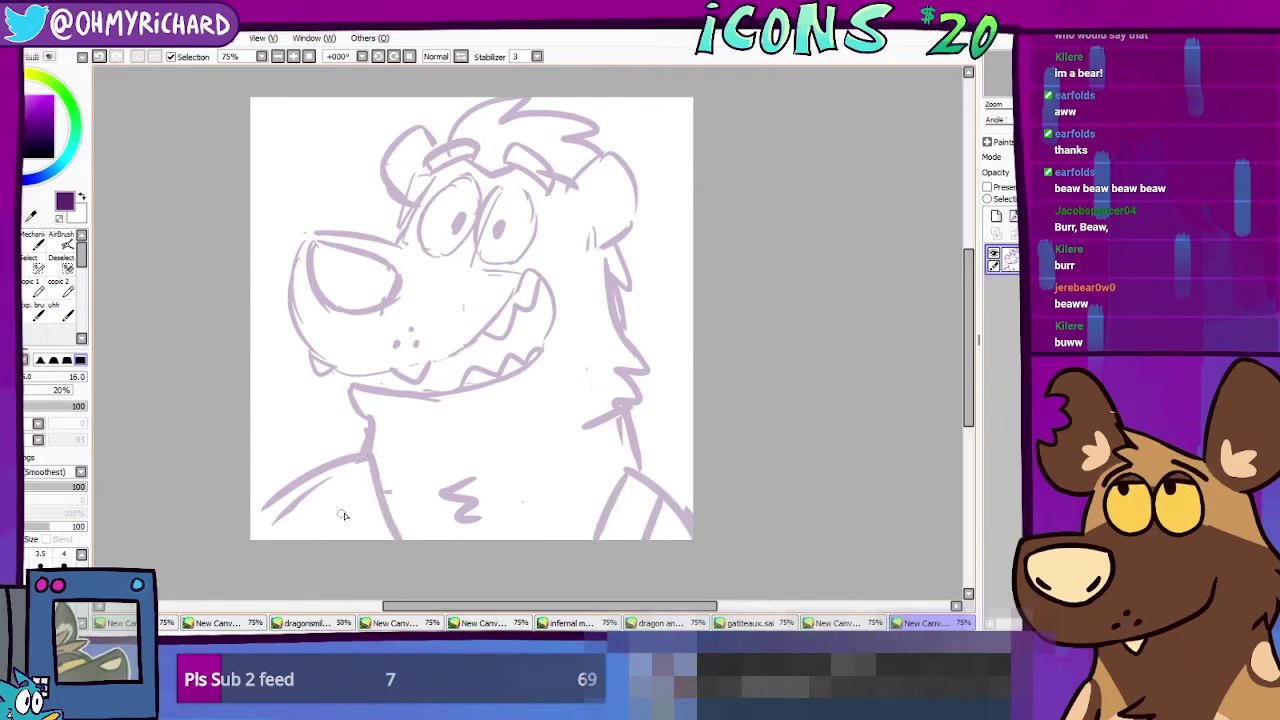
left_click_drag(368, 455, 375, 537)
left_click_drag(327, 466, 319, 537)
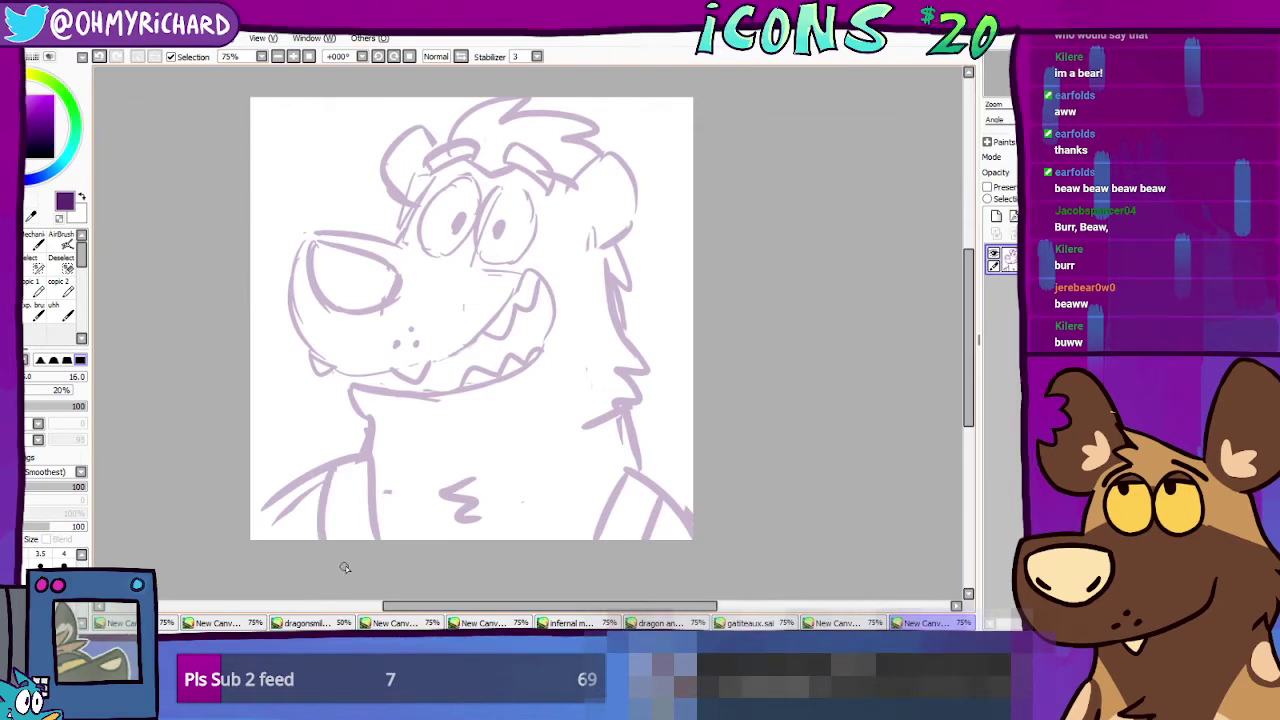
left_click_drag(327, 466, 319, 537)
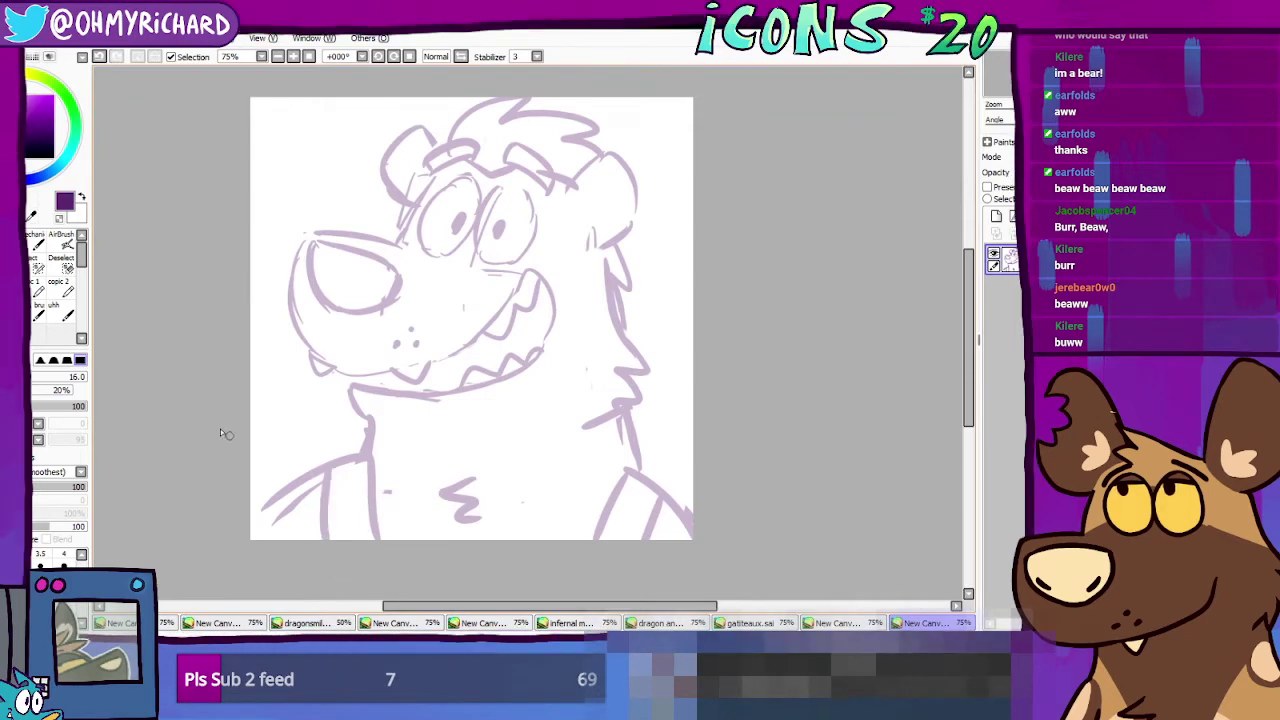
Step: Transform the whole bear sketch, shifting it down and enlarging it slightly so the hair fits inside the canvas
key("ctrl+t")
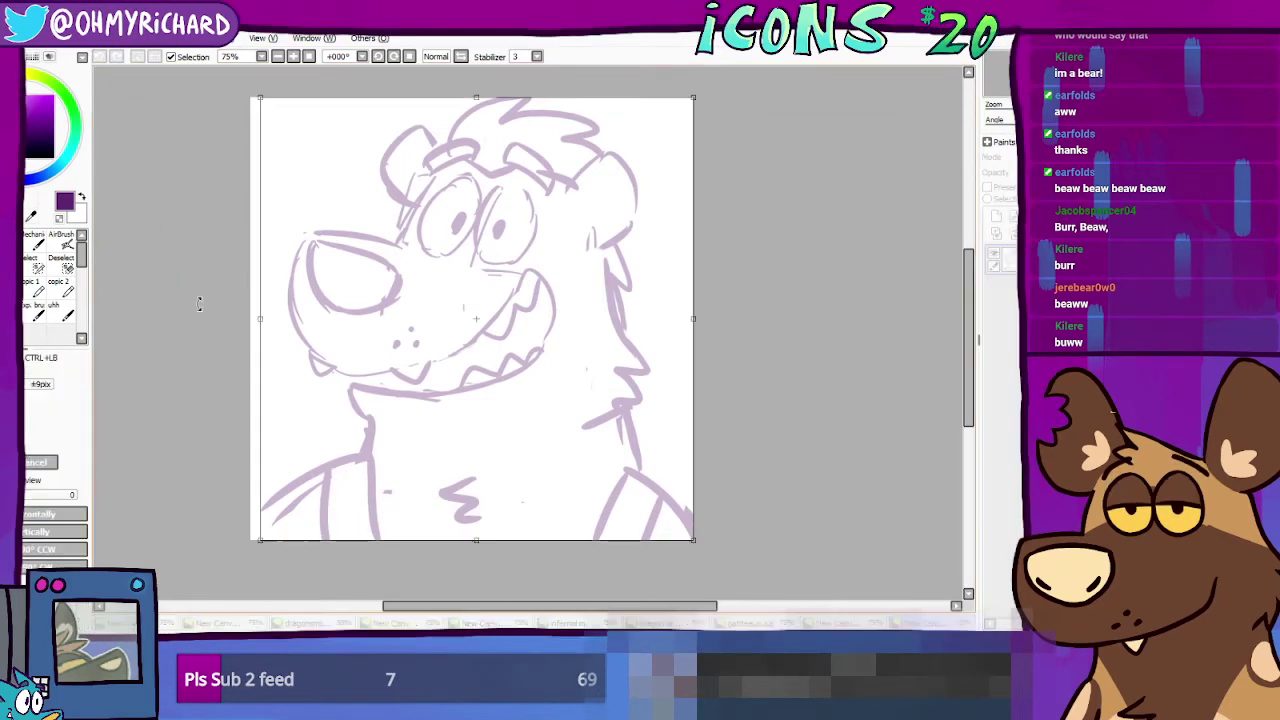
left_click_drag(504, 337, 492, 353)
left_click_drag(568, 302, 570, 342)
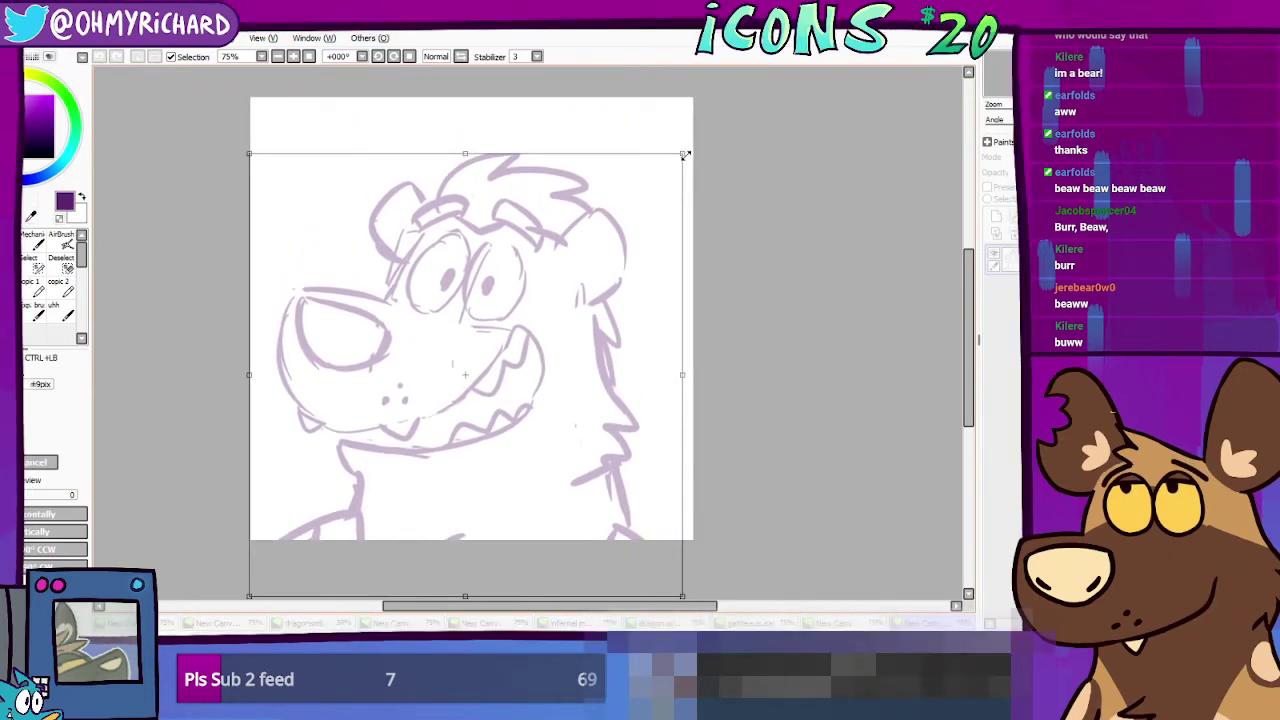
left_click_drag(685, 155, 710, 123)
left_click_drag(637, 218, 628, 199)
key("Return")
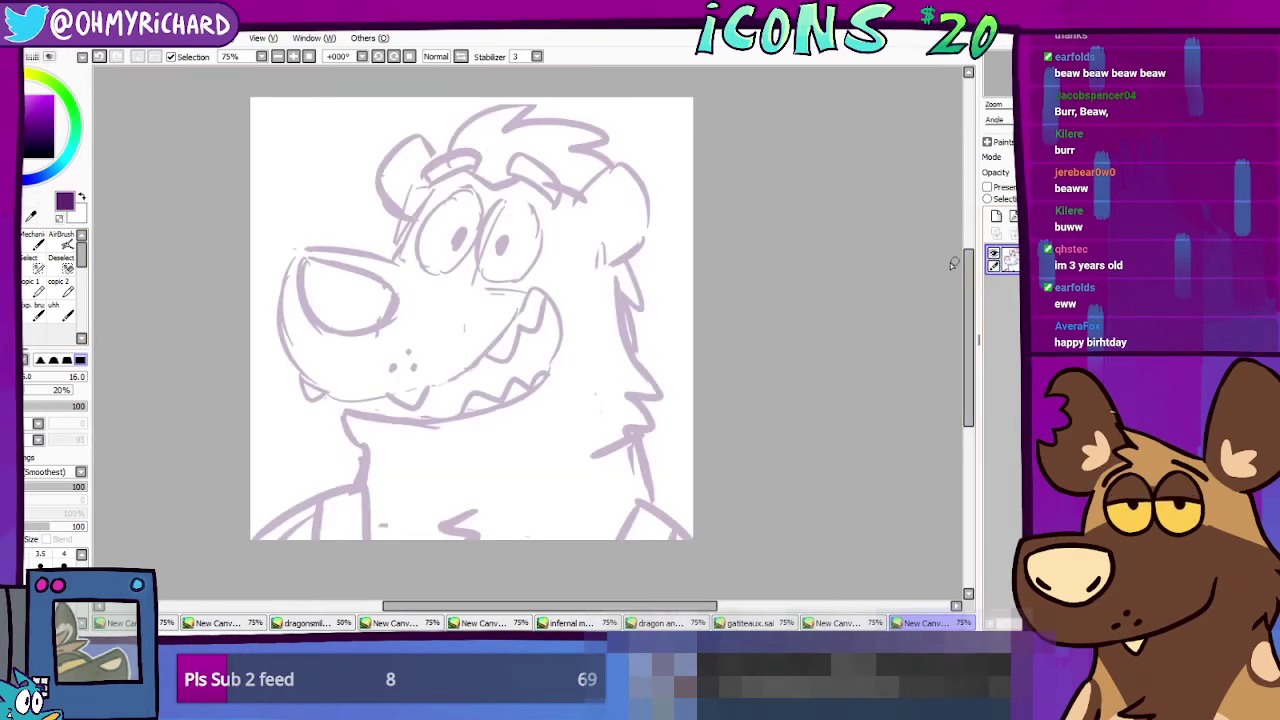
Step: Erase both pupils and the cheek line between the near eye and the corner of the mouth
left_click(74, 313)
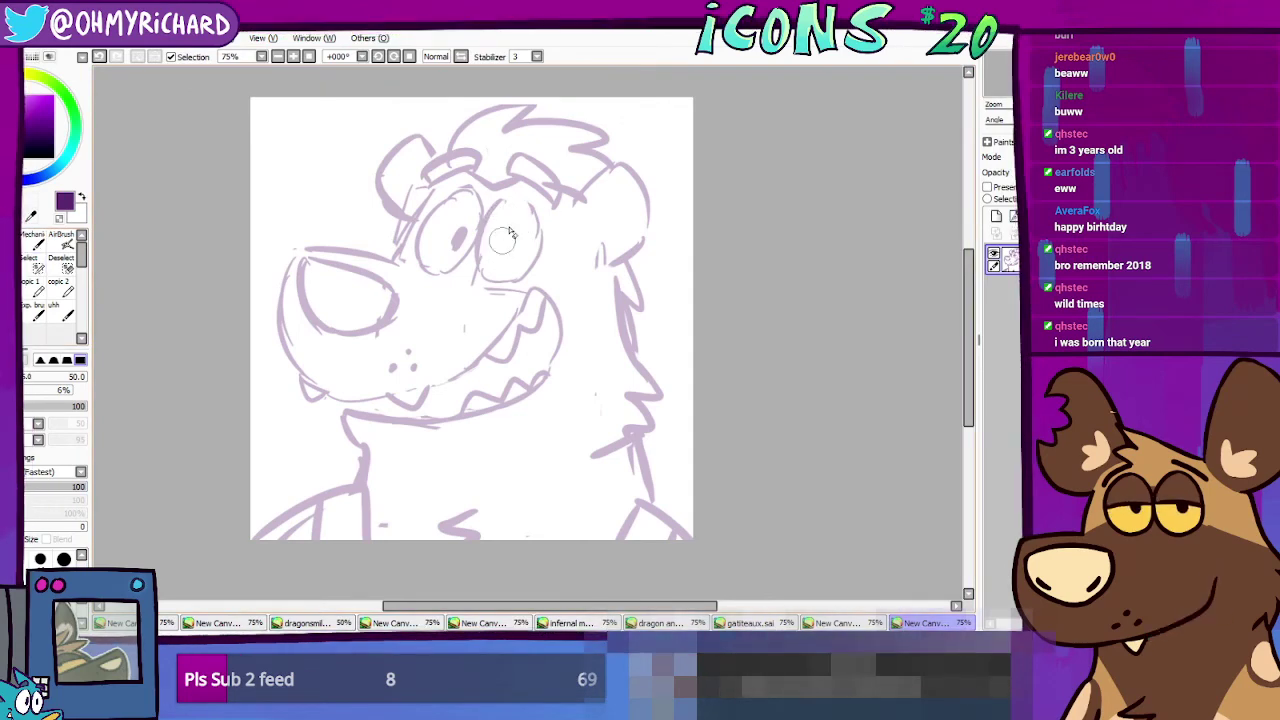
left_click_drag(466, 236, 450, 246)
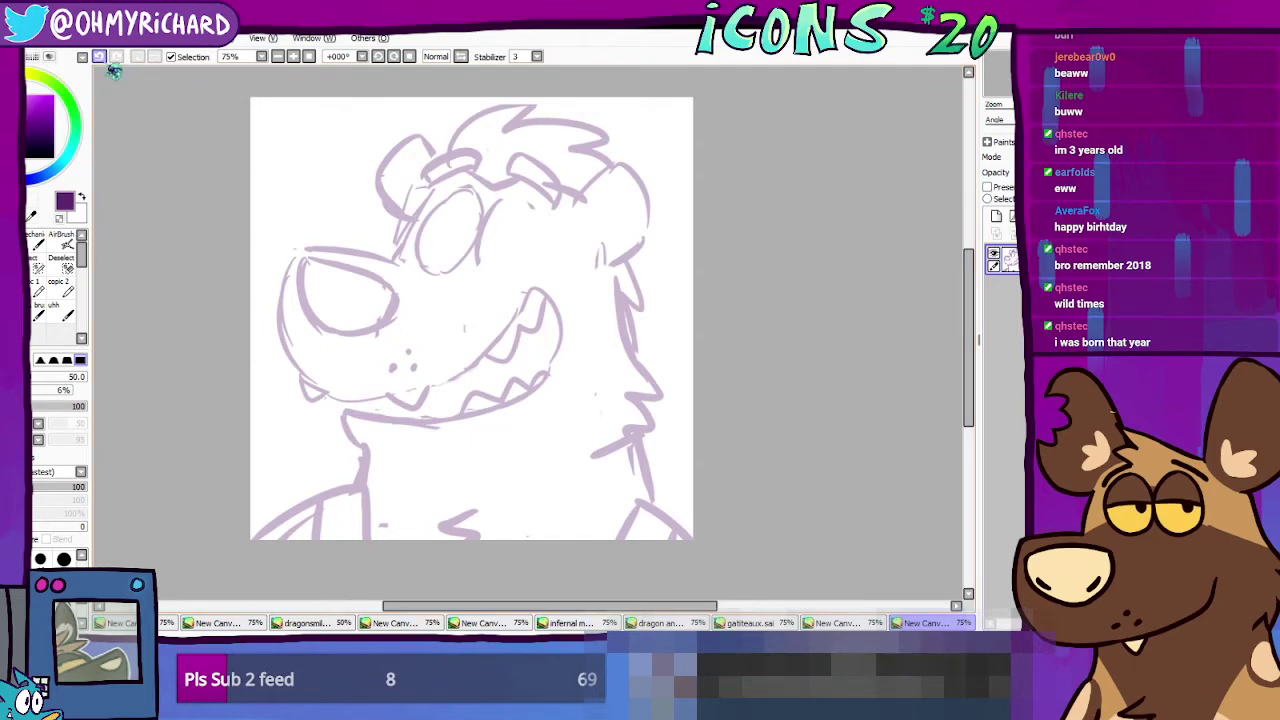
left_click(101, 58)
left_click_drag(523, 293, 460, 309)
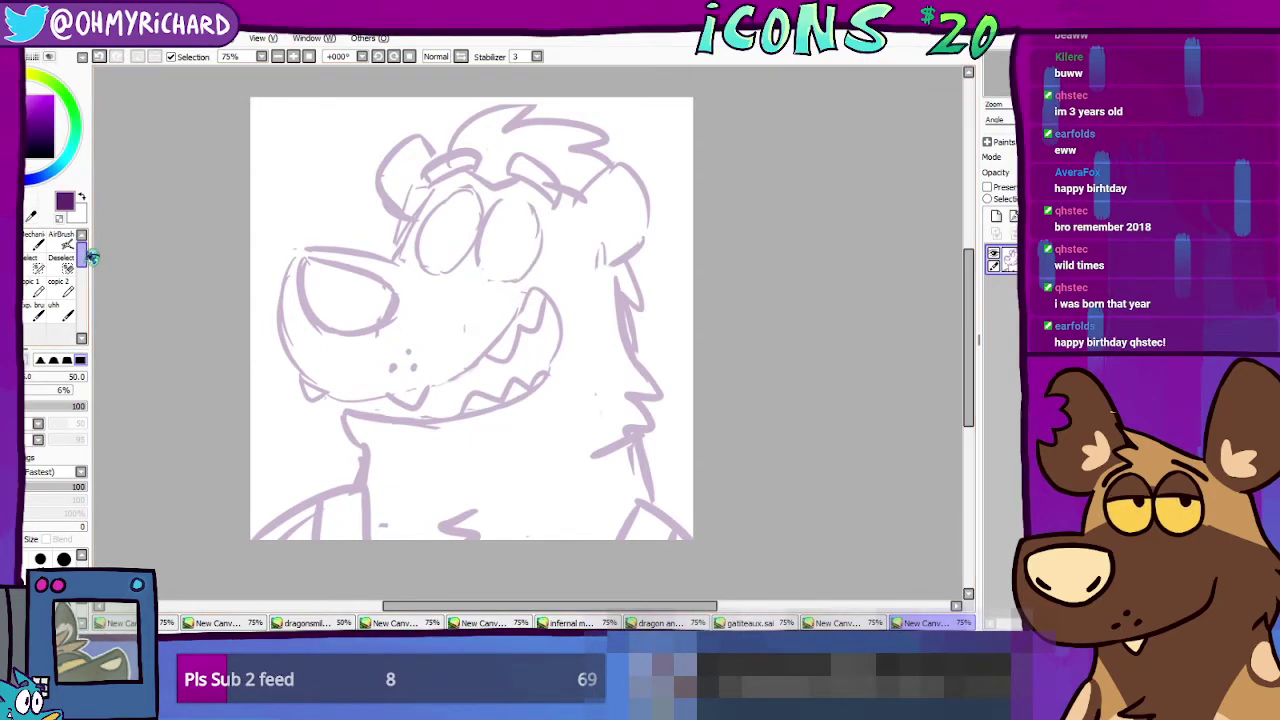
Step: Lasso both eyes, enlarge and tilt them slightly, and draw new narrow oval pupils close to the muzzle
key("ctrl")
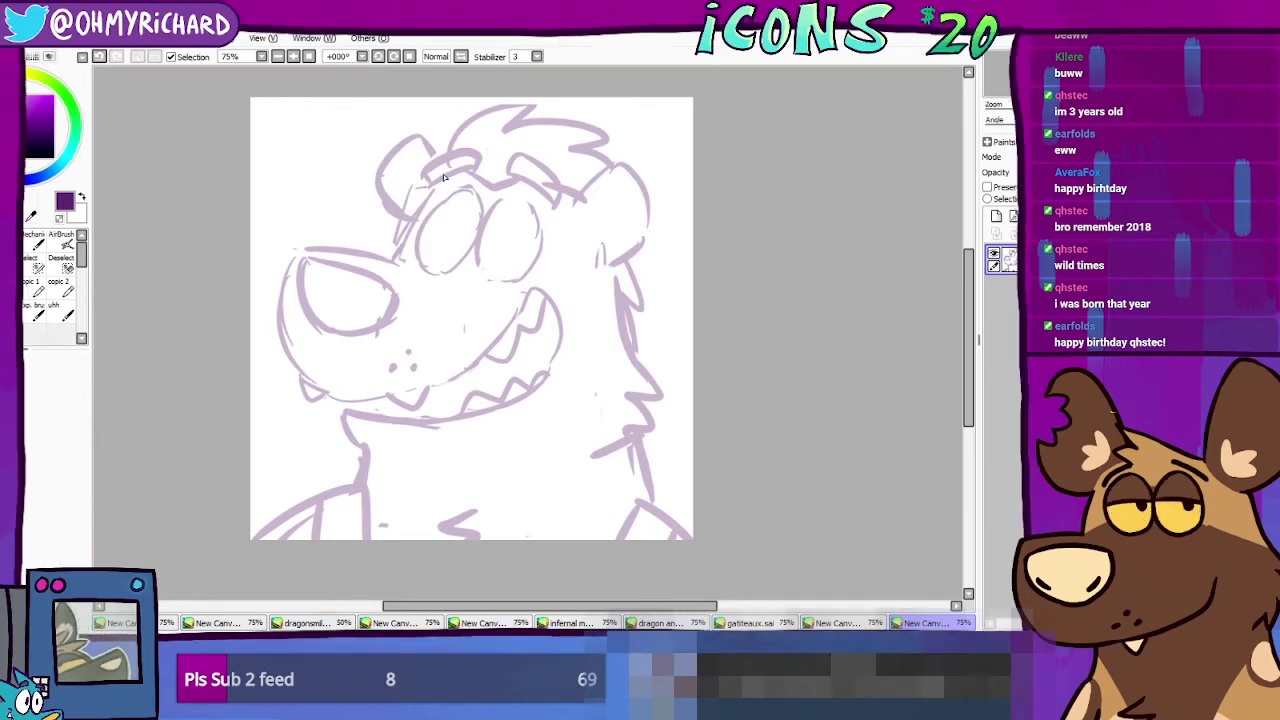
mouse_move(470, 298)
left_mouse_down()
mouse_move(542, 272)
mouse_move(555, 246)
mouse_move(510, 198)
left_mouse_up()
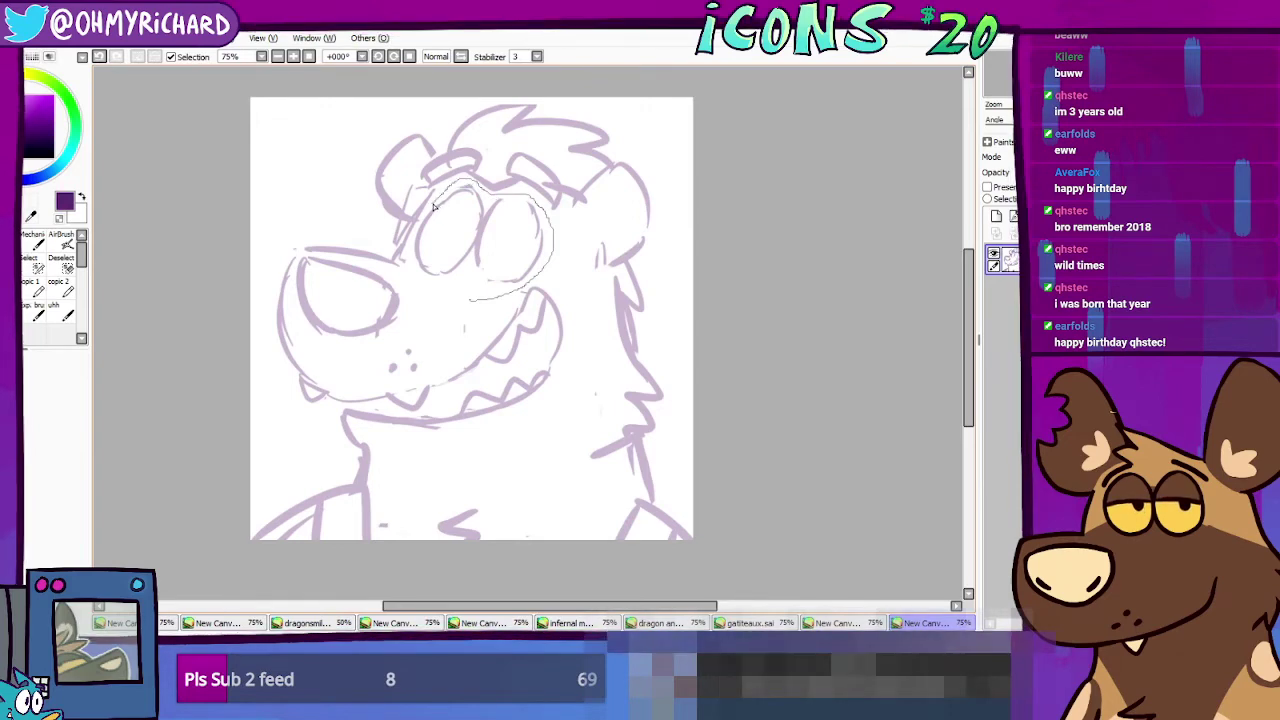
left_click_drag(434, 206, 418, 300)
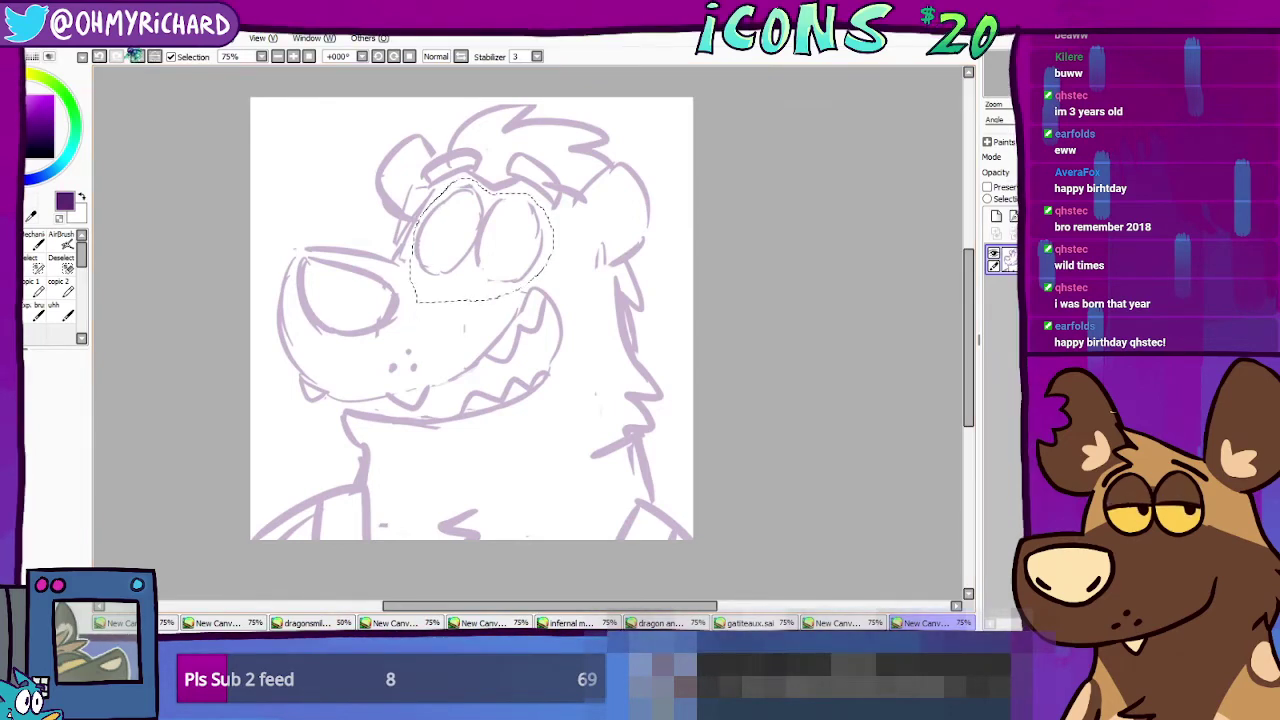
key("ctrl+t")
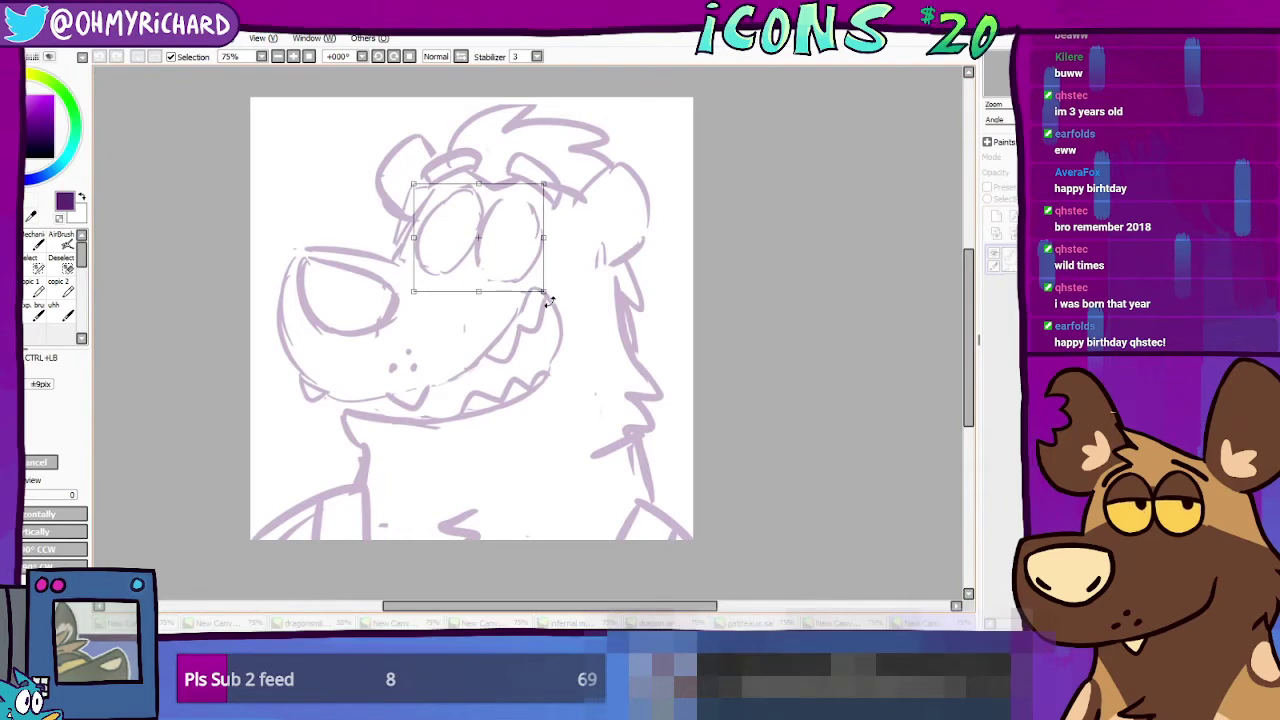
mouse_move(545, 291)
left_mouse_down()
mouse_move(557, 306)
mouse_move(578, 302)
mouse_move(557, 294)
left_mouse_up()
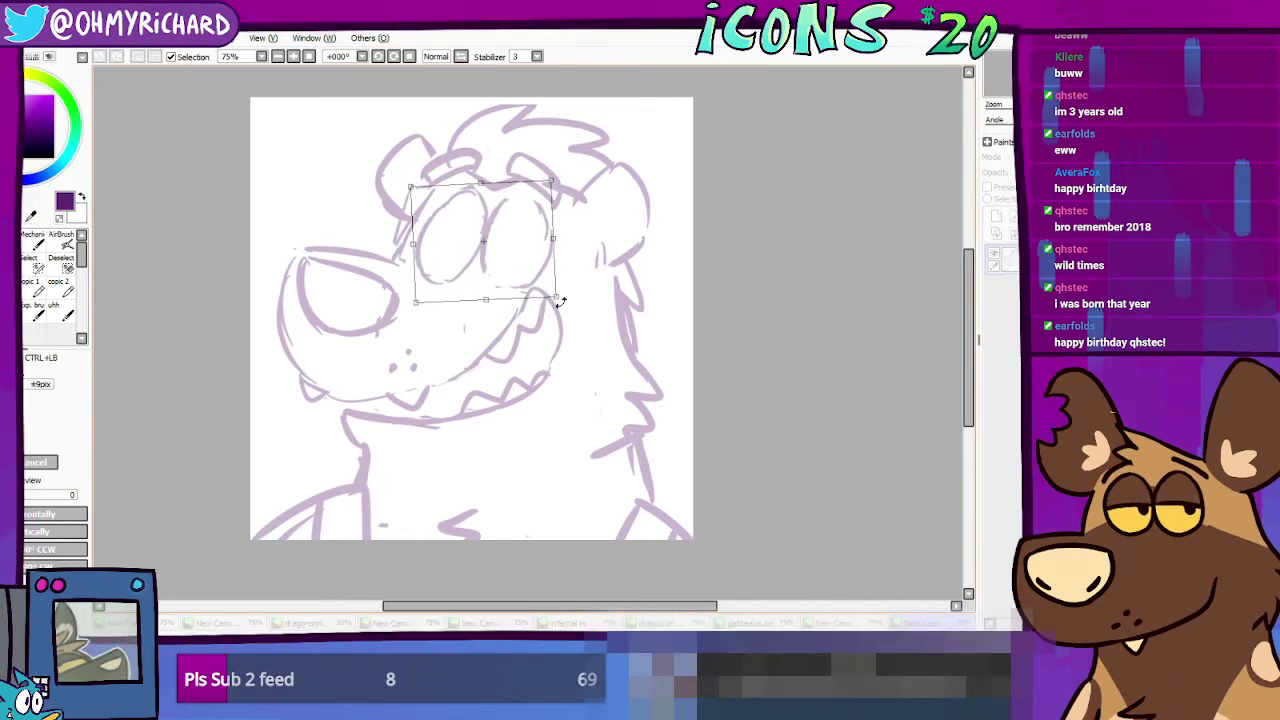
key("Return")
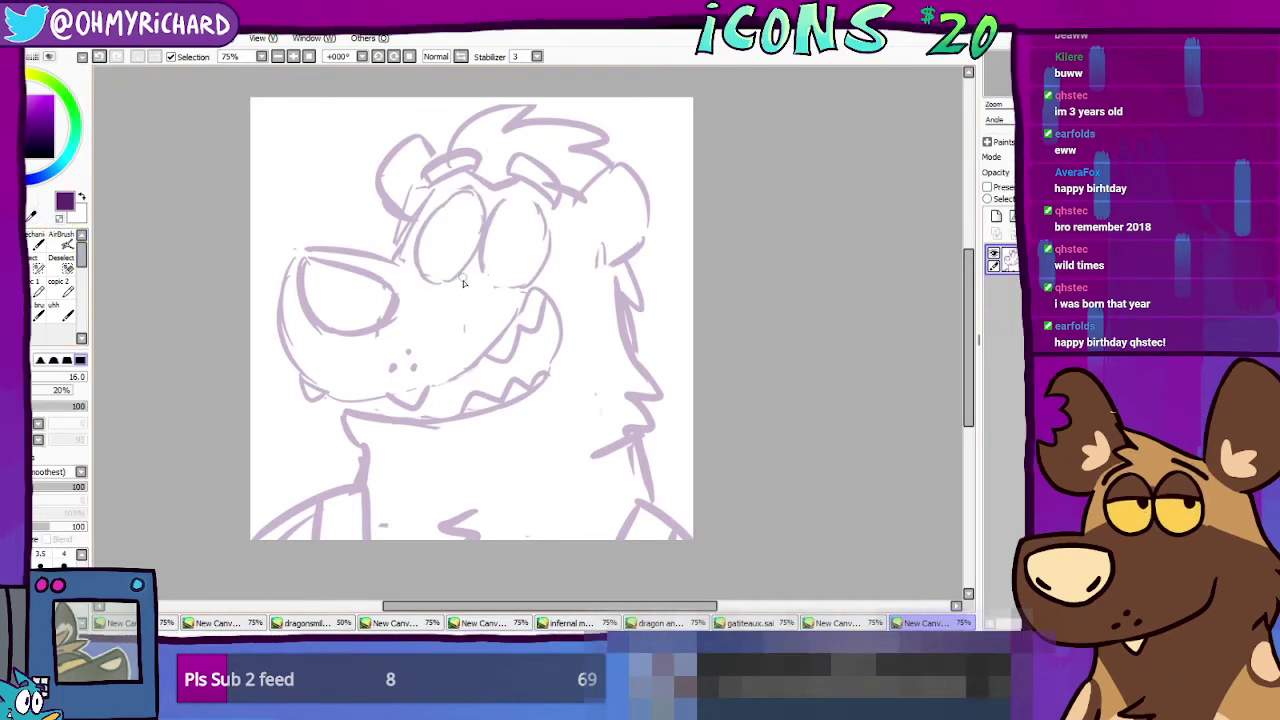
mouse_move(456, 257)
left_mouse_down()
mouse_move(463, 240)
mouse_move(500, 258)
left_mouse_up()
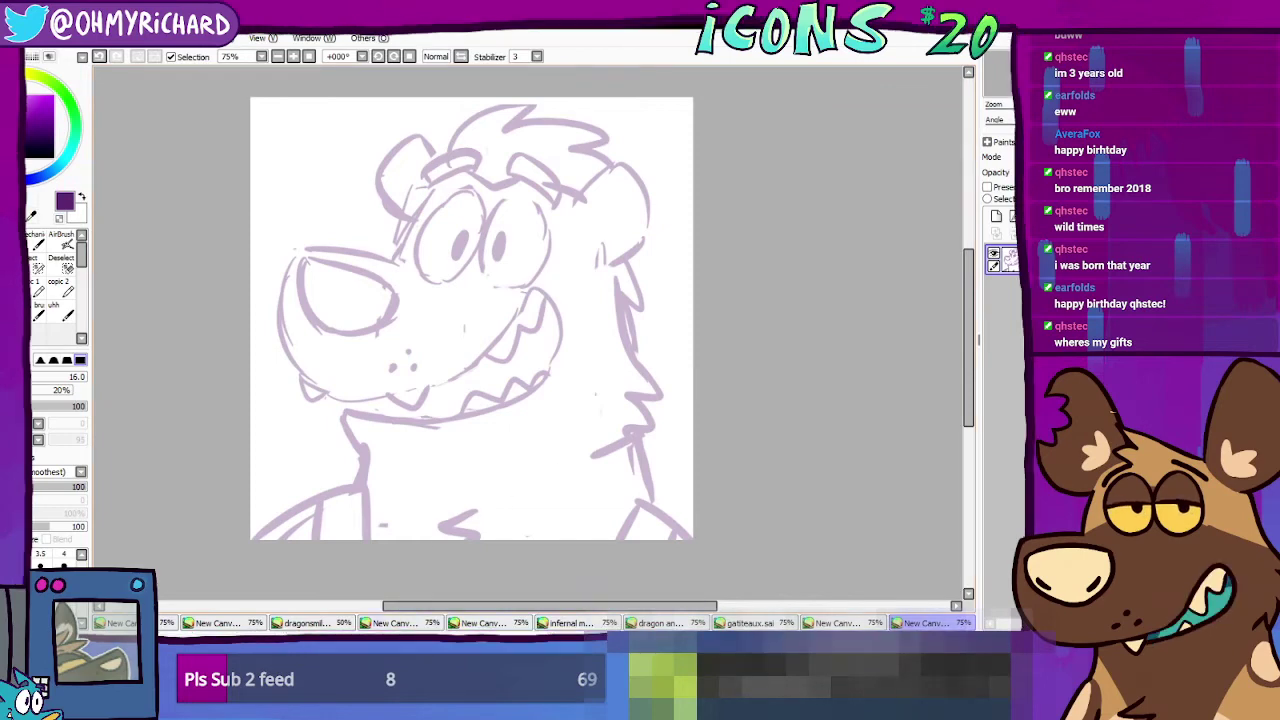
Step: Switch to the finished purple dragon icon and examine its face, horns and shading as a reference
left_click(410, 622)
left_click(322, 624)
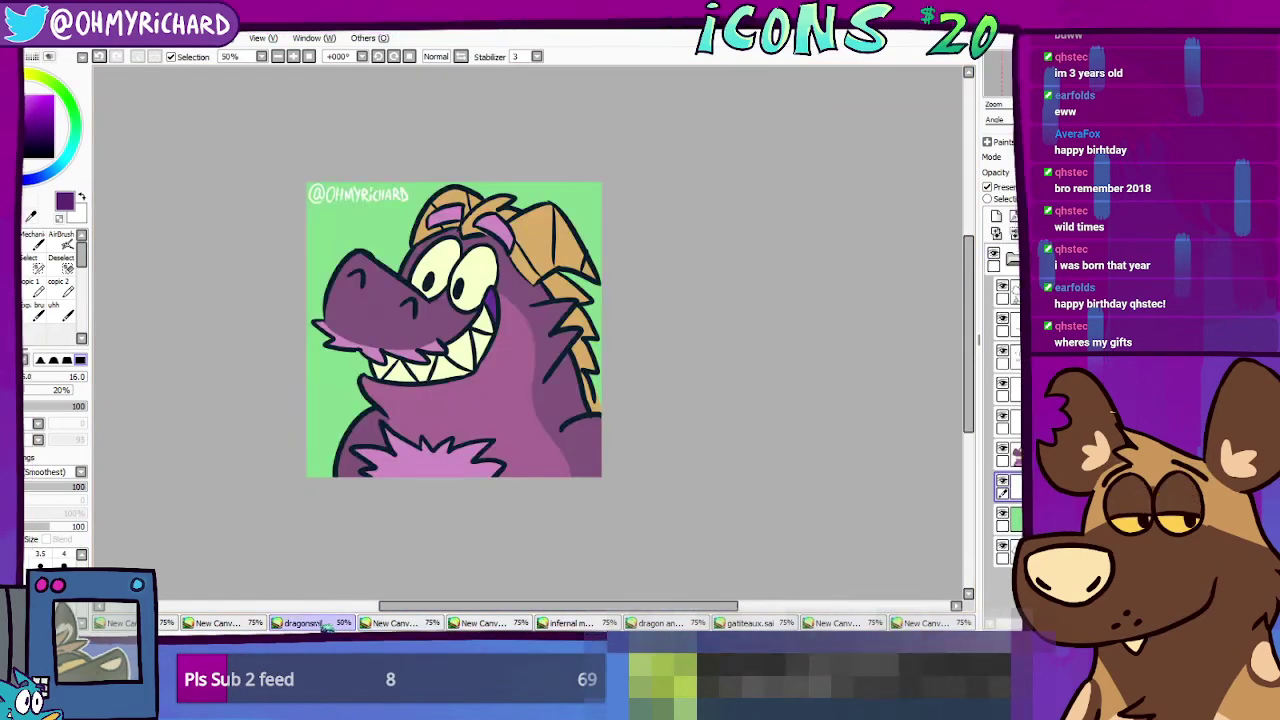
key("ctrl+plus")
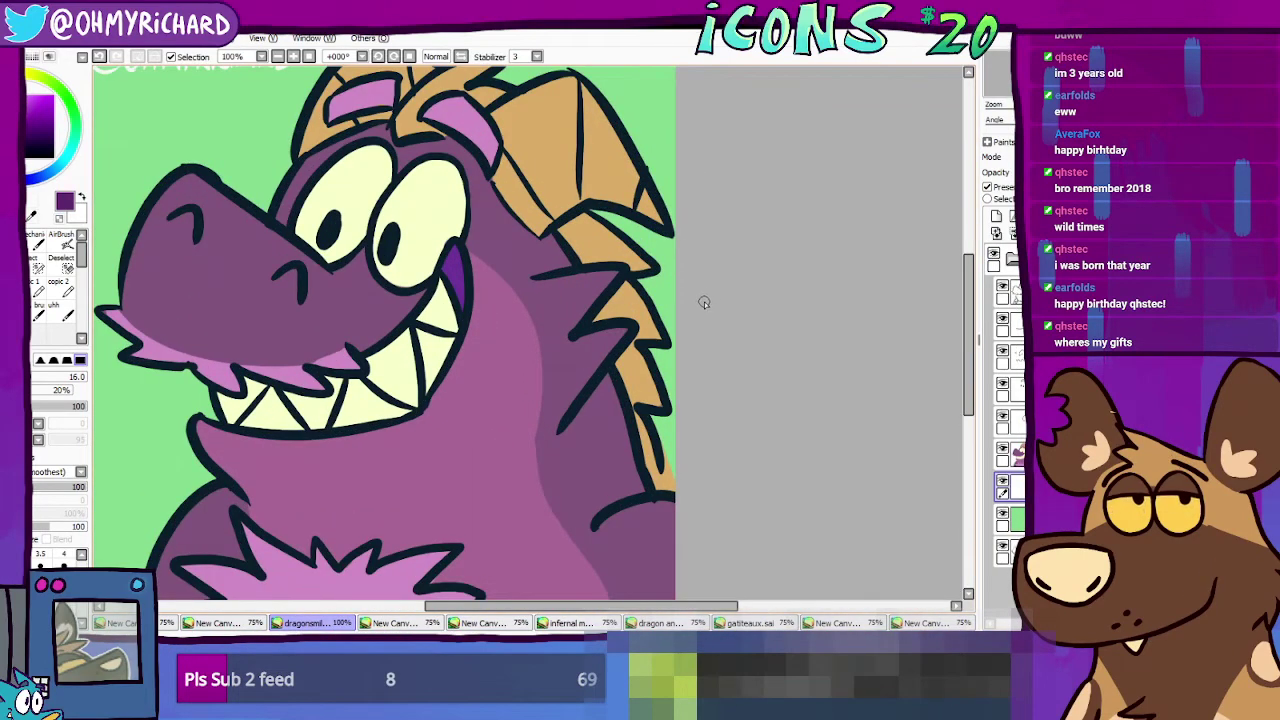
key("ctrl+minus")
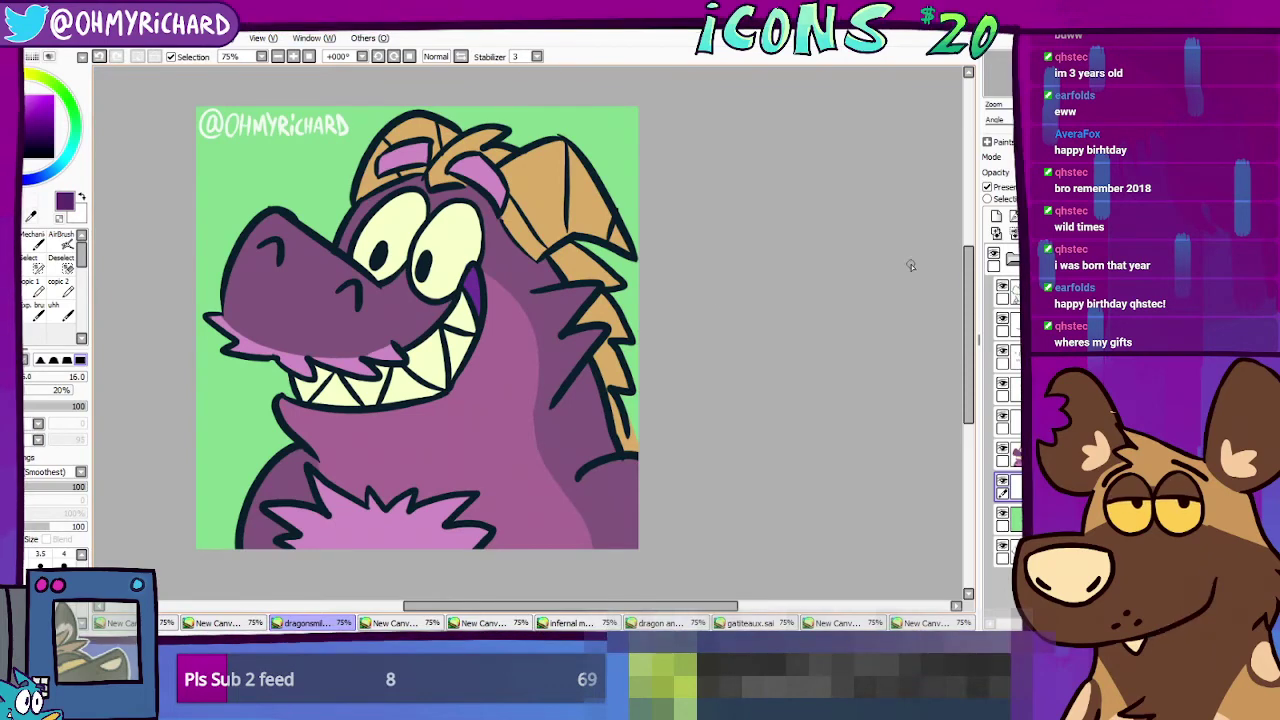
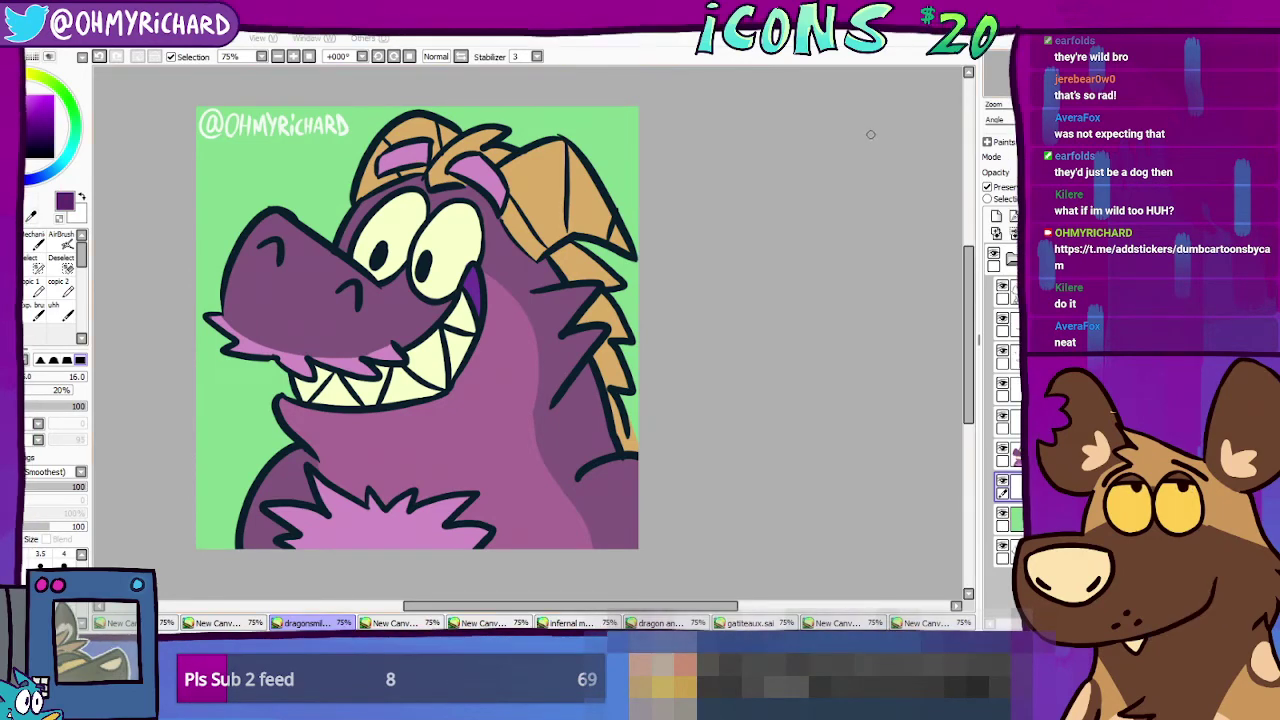
Step: Look through the other open dragon, character and sketch drawings as references, returning to the purple grinning bear sketch to view it whole
left_click(166, 624)
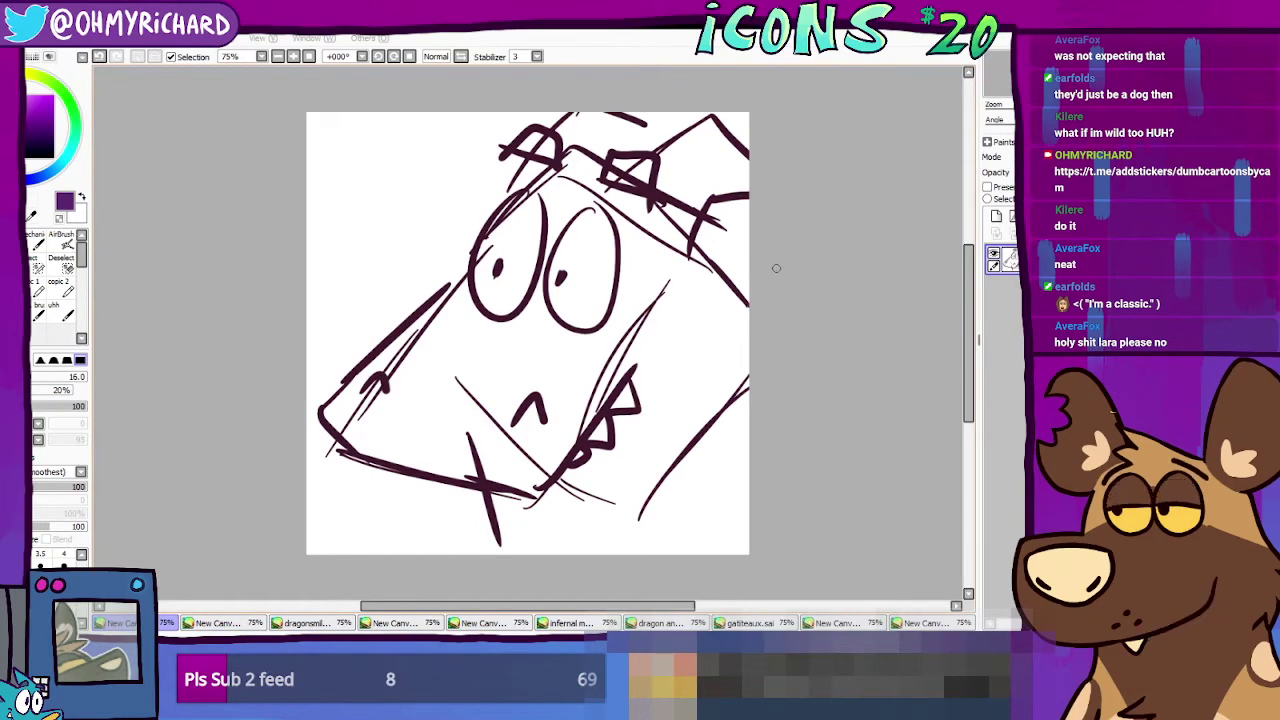
left_click(306, 622)
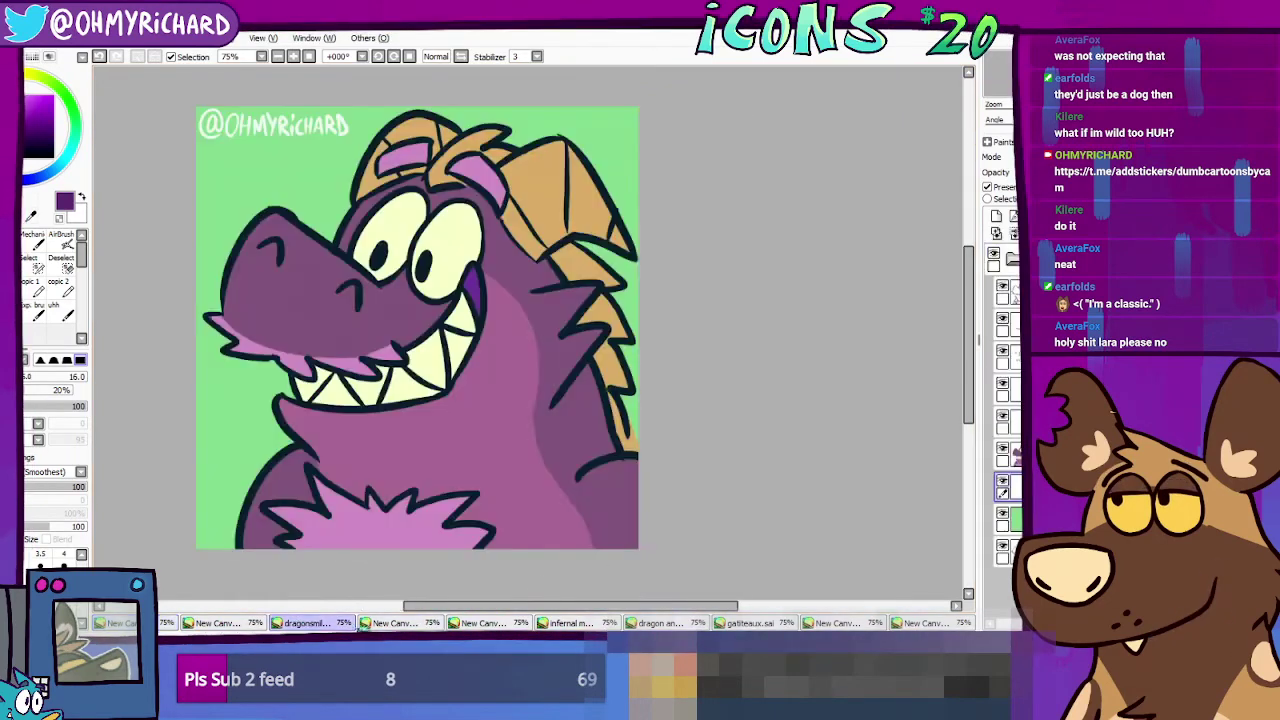
left_click(395, 622)
left_click(491, 622)
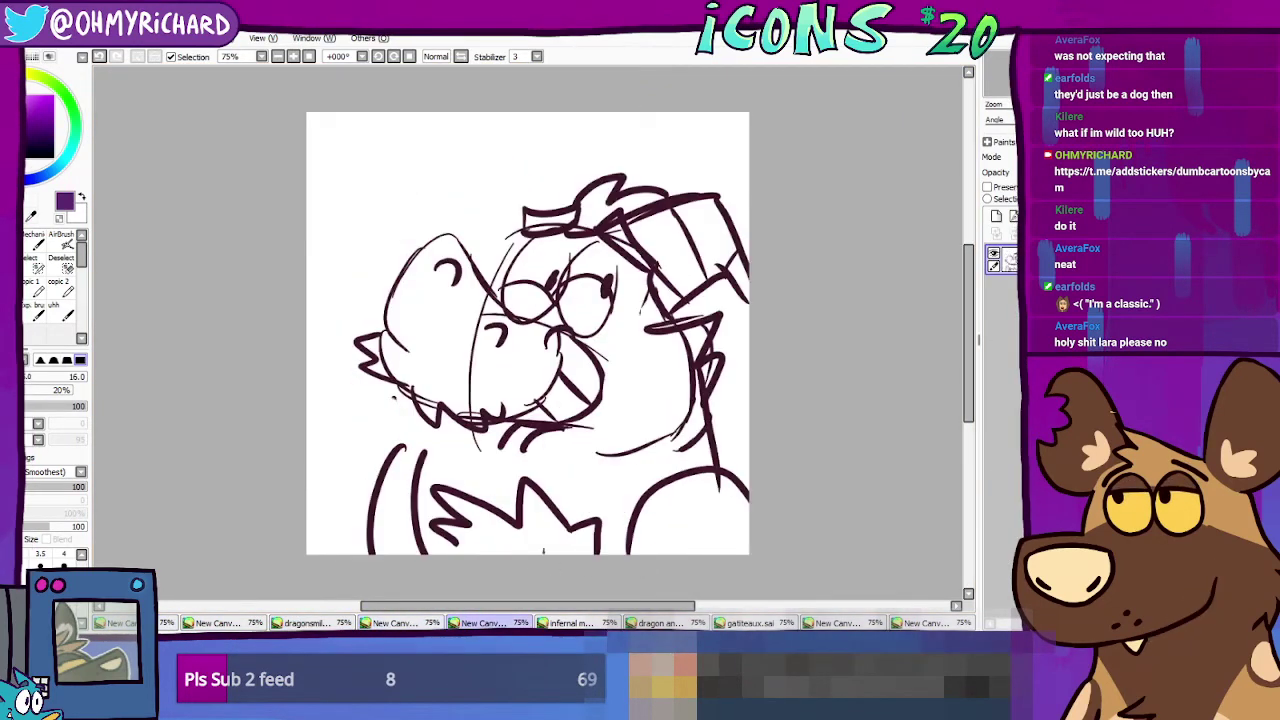
left_click(570, 622)
left_click(695, 622)
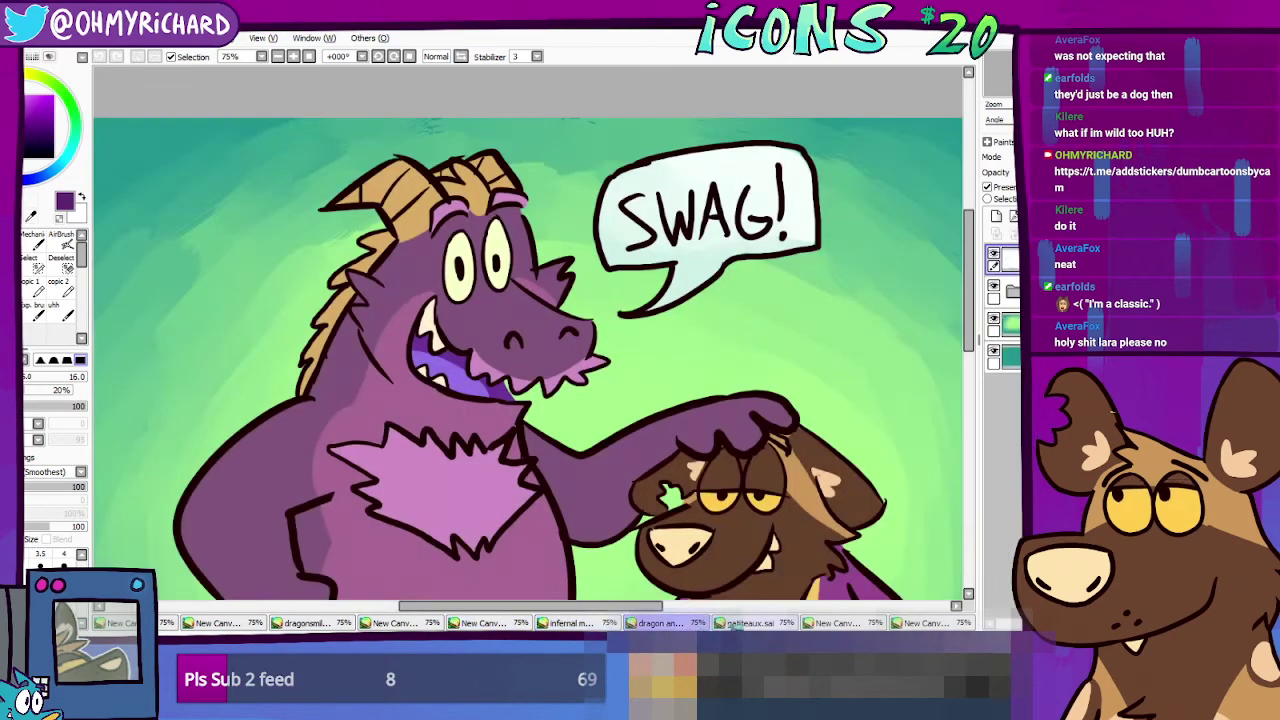
left_click(748, 622)
left_click(838, 622)
left_click(925, 622)
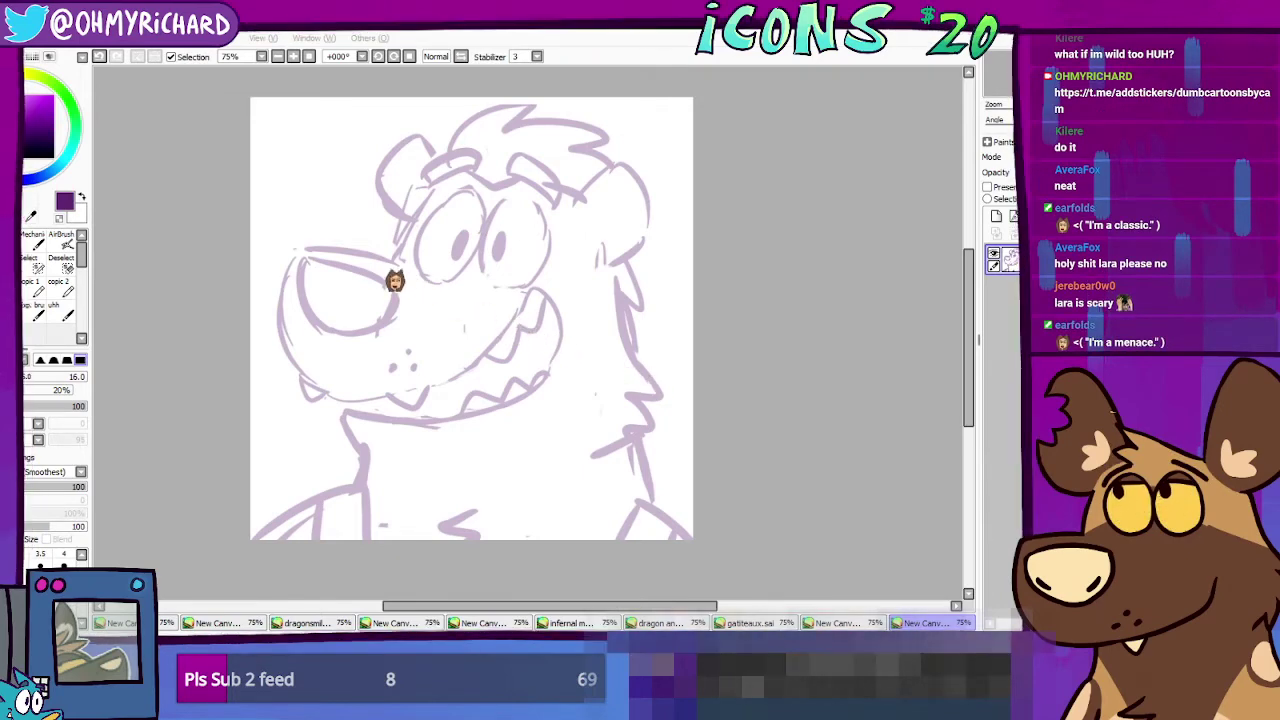
scroll(192, 251, "up", 1)
scroll(192, 251, "down", 3)
scroll(192, 251, "up", 1)
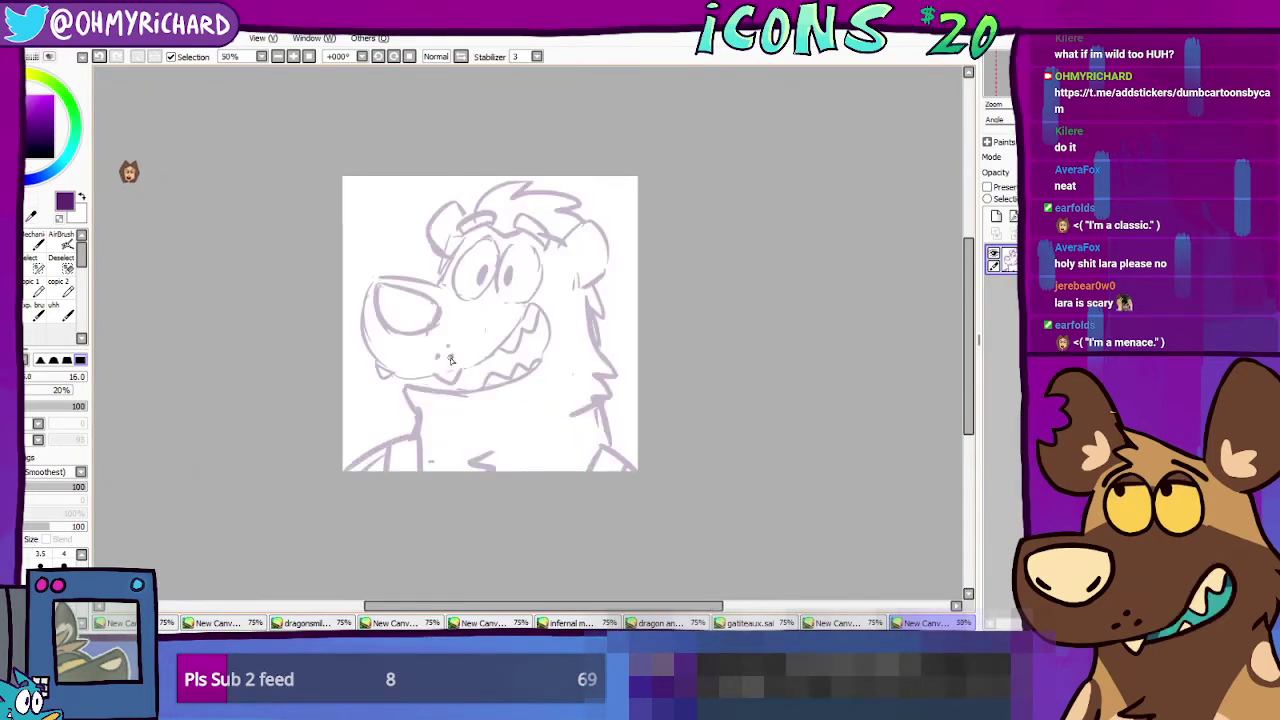
left_click(450, 357)
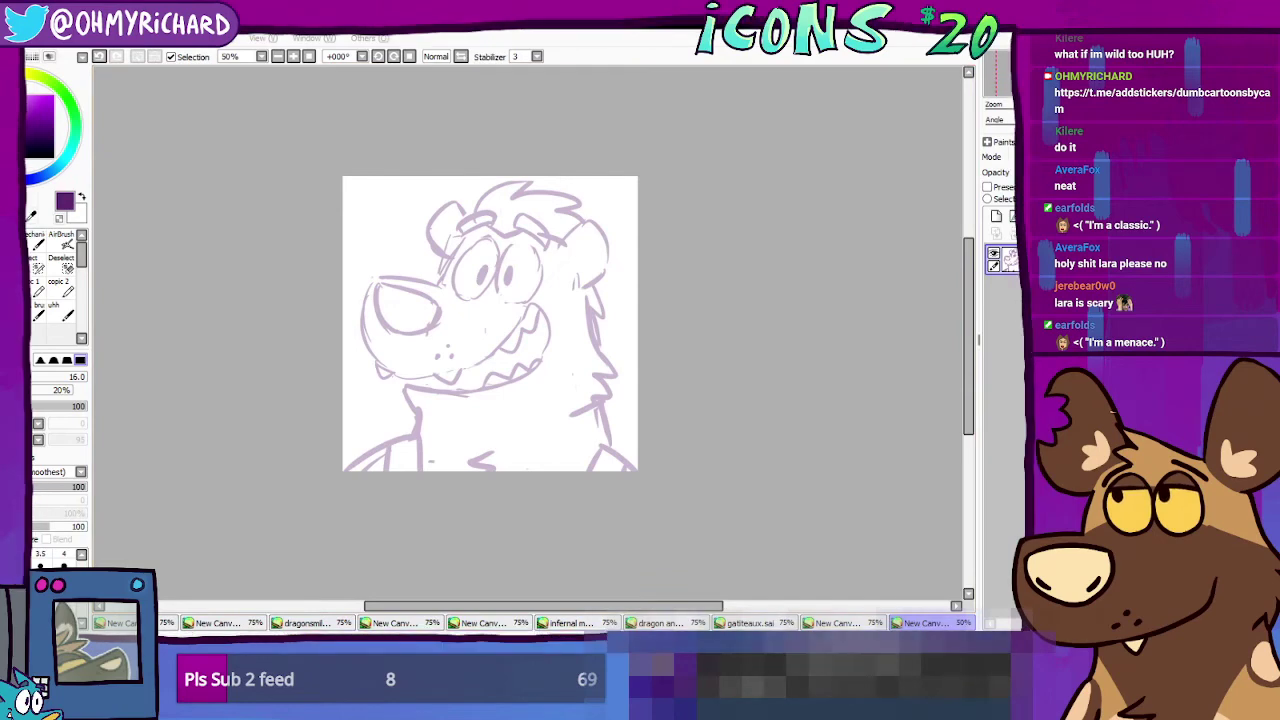
Step: Open the partly inked djbandit bear icon and erase the thick magenta line across its neck and shoulder
key("ctrl+Tab")
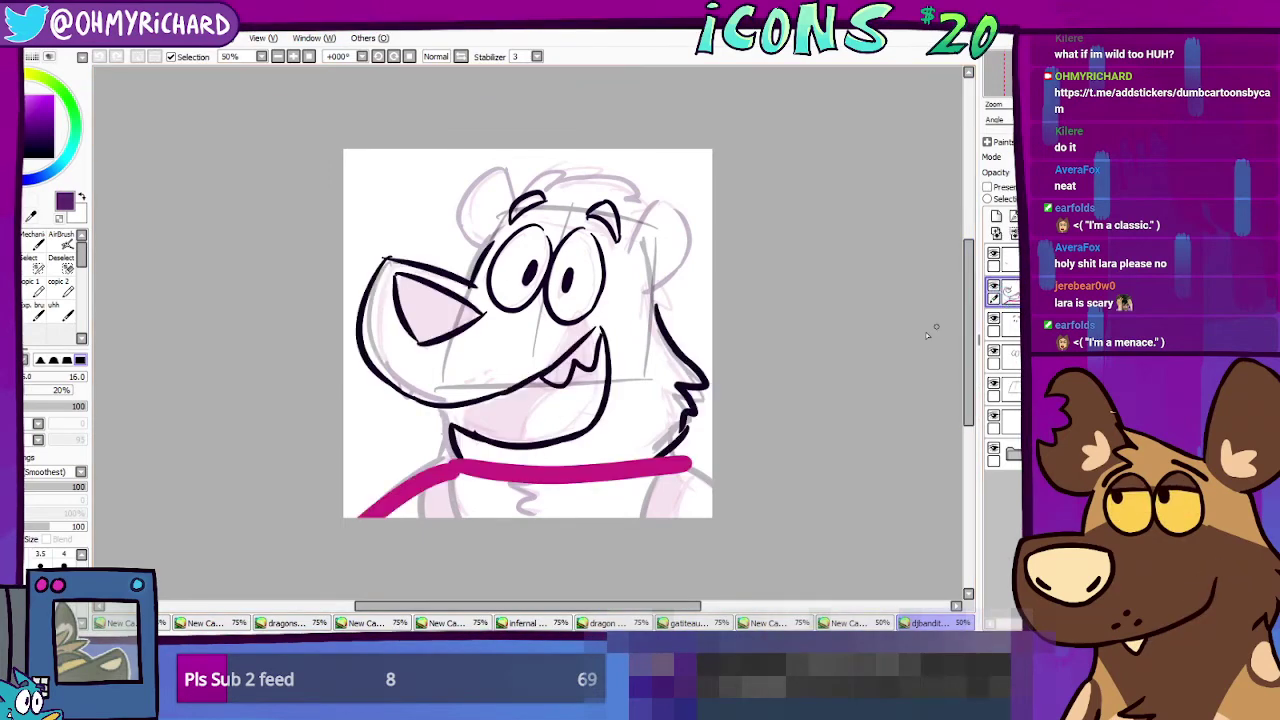
key("e")
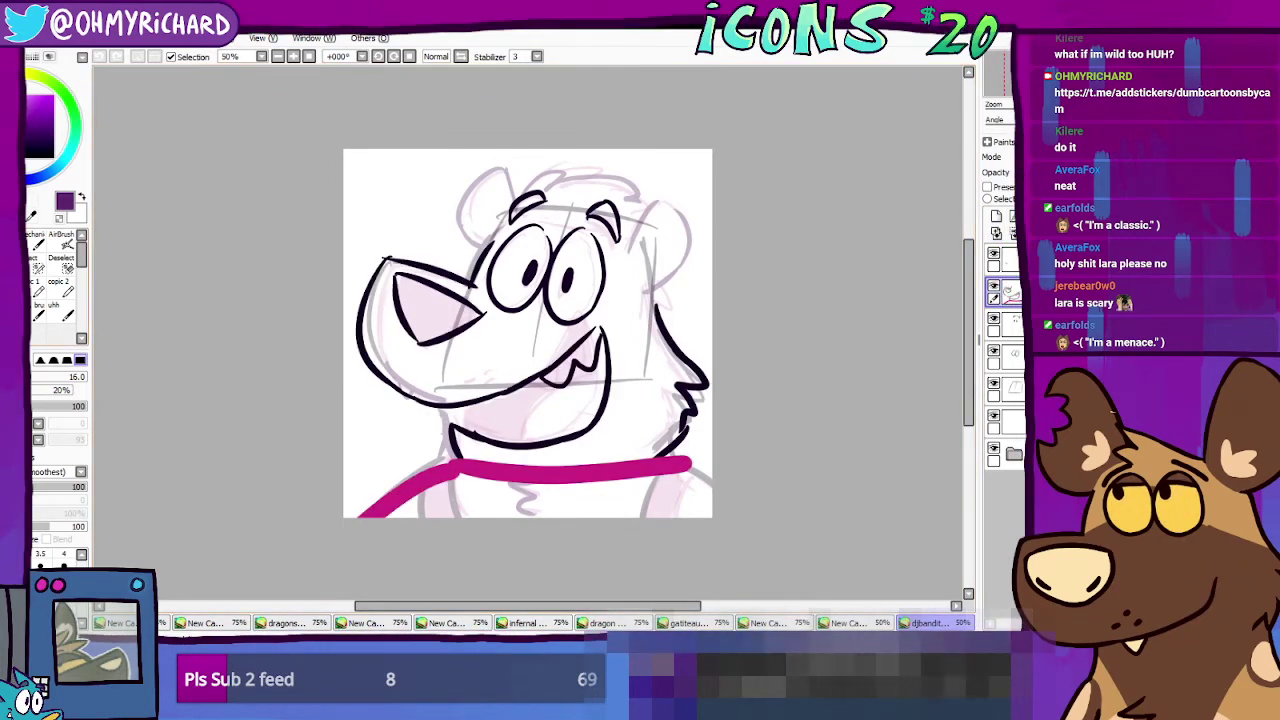
mouse_move(688, 462)
left_mouse_down()
mouse_move(555, 471)
mouse_move(565, 485)
mouse_move(524, 497)
mouse_move(547, 451)
mouse_move(518, 468)
mouse_move(429, 476)
mouse_move(429, 506)
mouse_move(417, 484)
mouse_move(358, 528)
left_mouse_up()
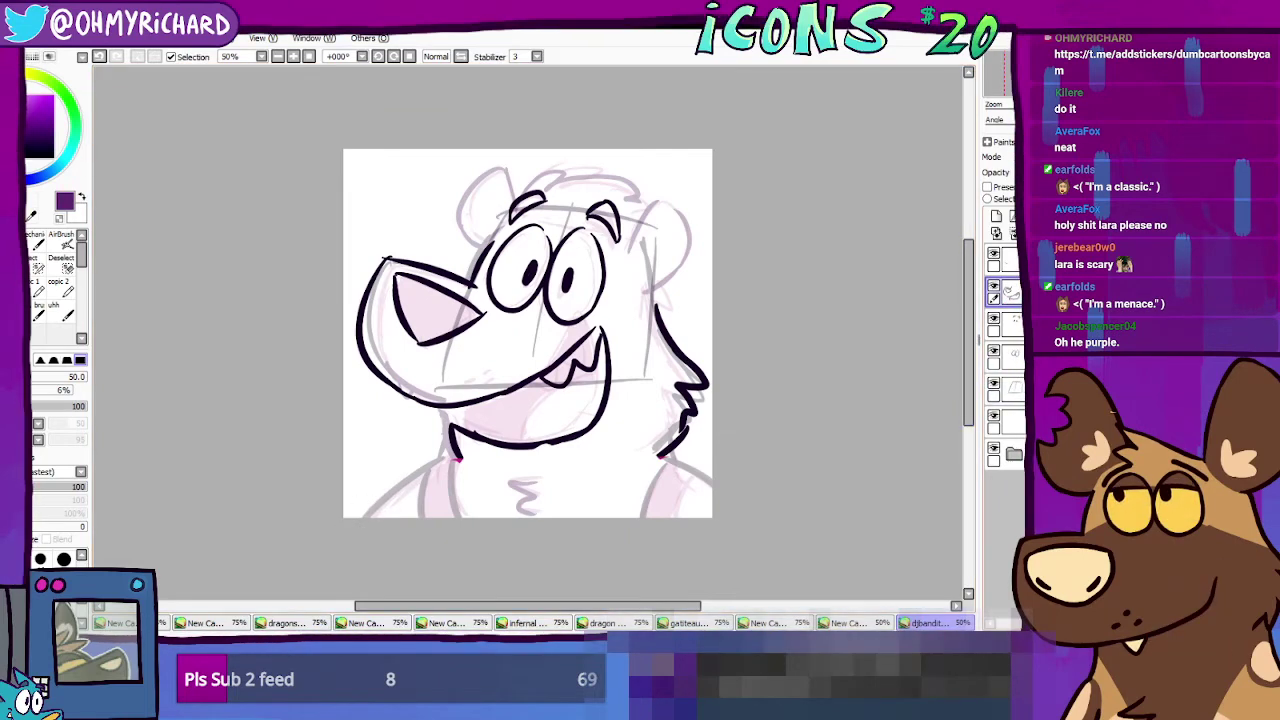
Step: Create a new layer folder and move the inked lineart layers into it, checking the eye outline layer's visibility
left_click(1030, 216)
left_click_drag(1010, 324, 1010, 292)
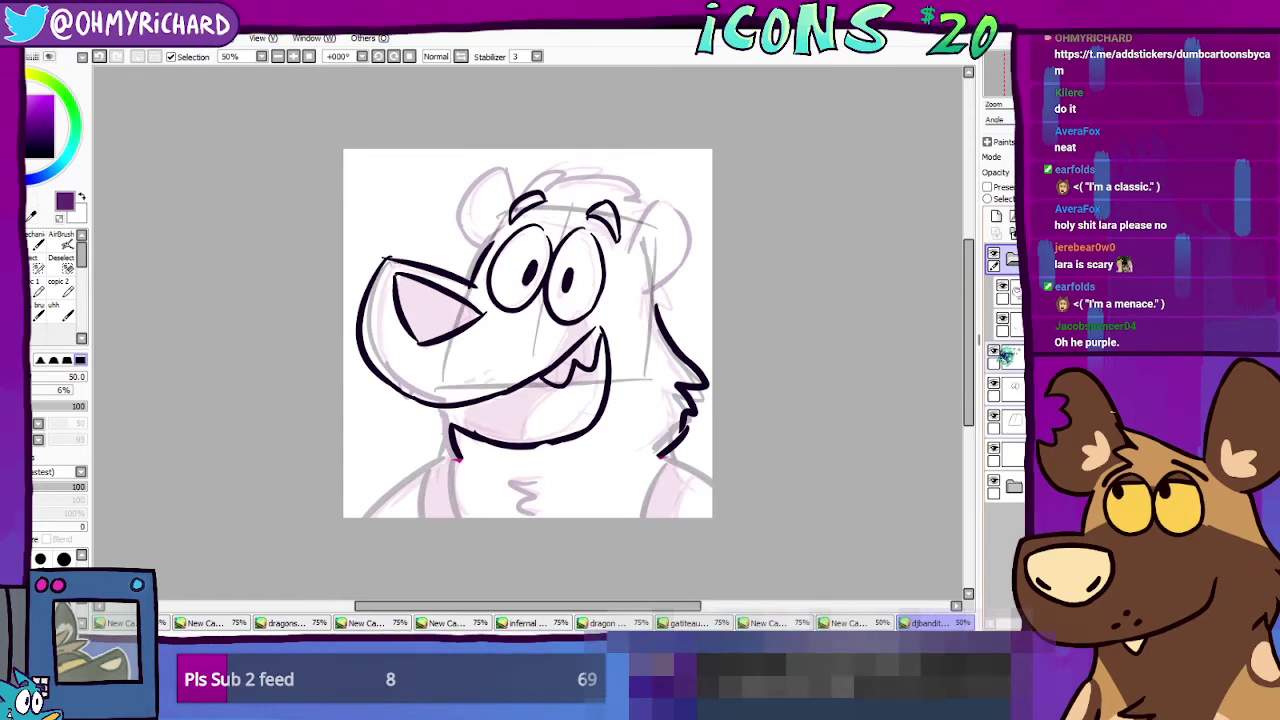
left_click(993, 383)
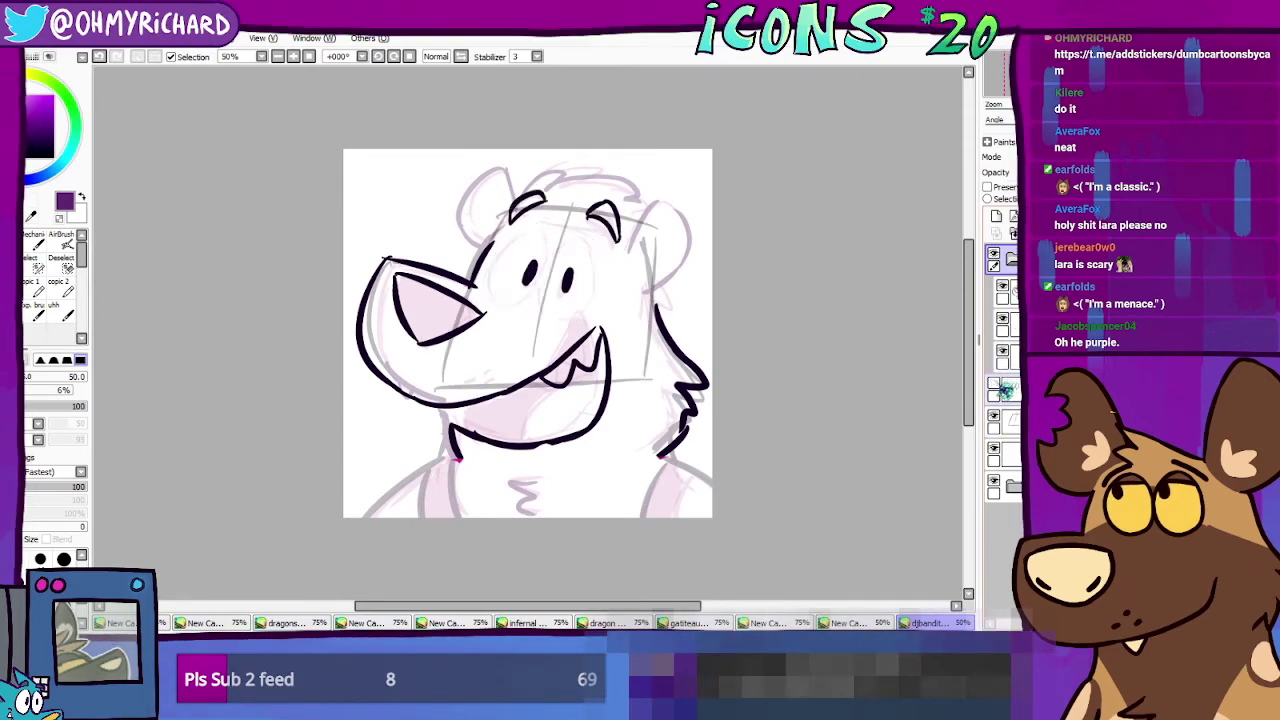
left_click(993, 383)
left_click_drag(1005, 389, 1005, 373)
left_click_drag(1008, 422, 1006, 392)
Step: Check the new folder's contents by hiding and showing it, and move the remaining layer and the sketch folder into it
left_click(1010, 259)
left_click(995, 259)
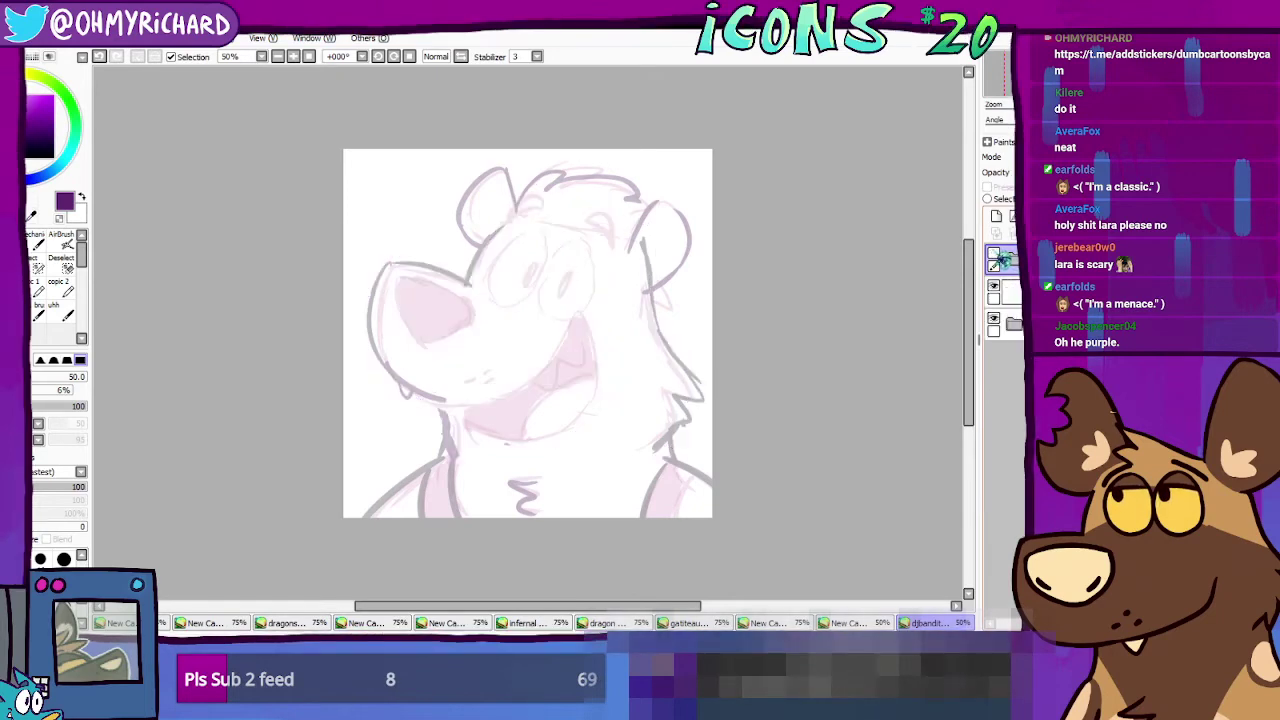
left_click(995, 259)
left_click(1006, 323)
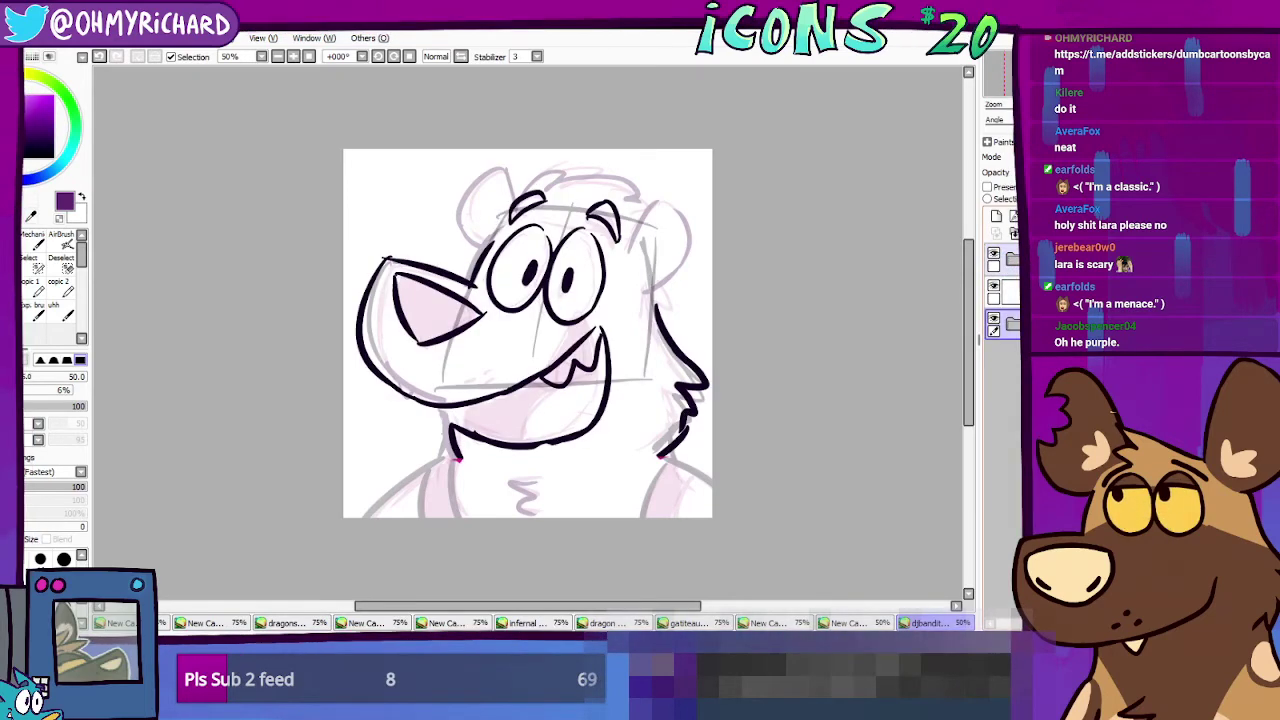
left_click(1006, 259)
left_click_drag(1006, 292, 1006, 259)
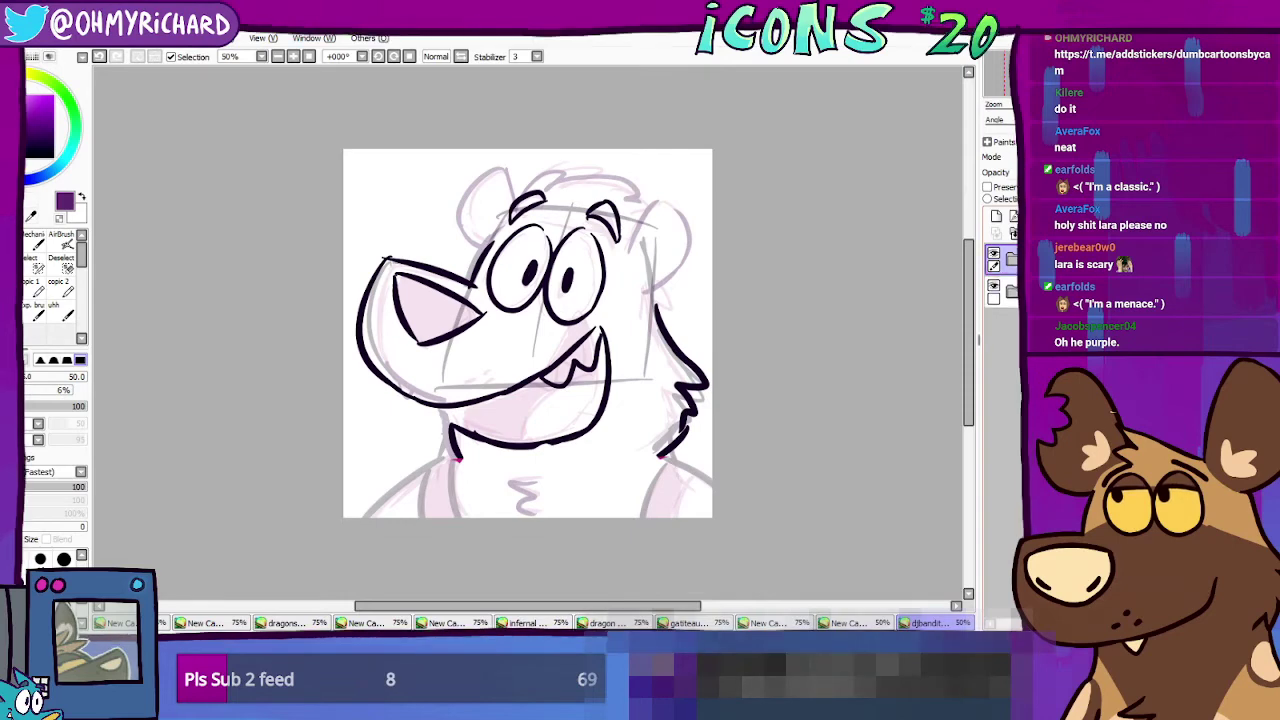
left_click(1010, 259)
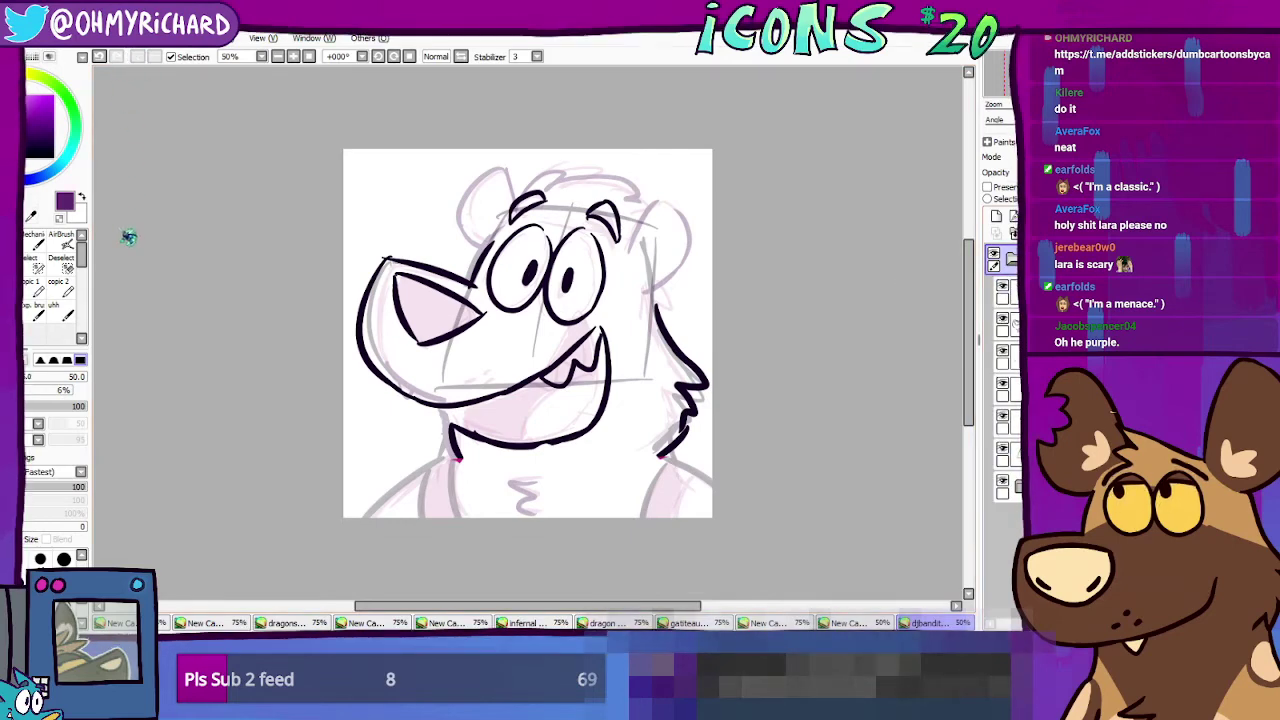
Step: Transform the whole bear folder, scaling the drawing down slightly and centring it with a margin on the canvas
key("ctrl+t")
left_click_drag(350, 160, 375, 184)
left_click_drag(550, 296, 536, 274)
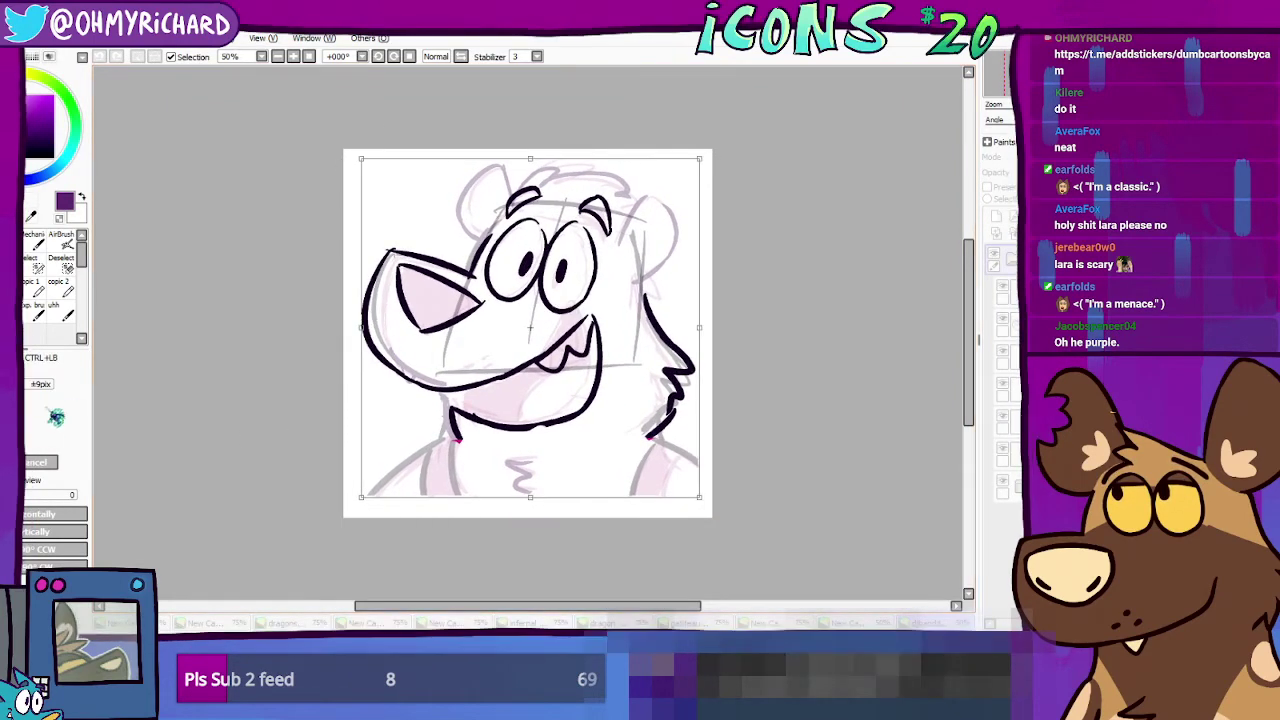
key("Return")
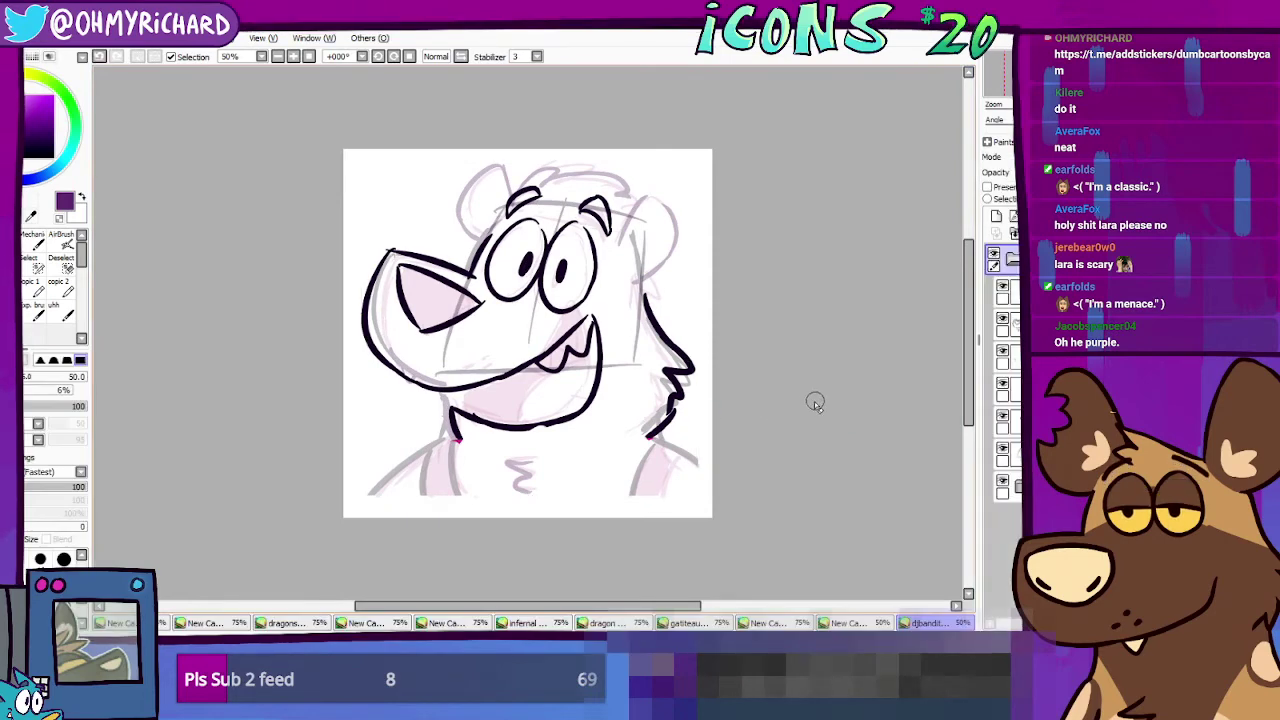
Step: On the grey body sketch layer in the nested sketch folder, lasso the shoulders, straps and chest tuft and shift them slightly down and right
left_click(1002, 481)
left_click(1002, 481)
left_click(1015, 487)
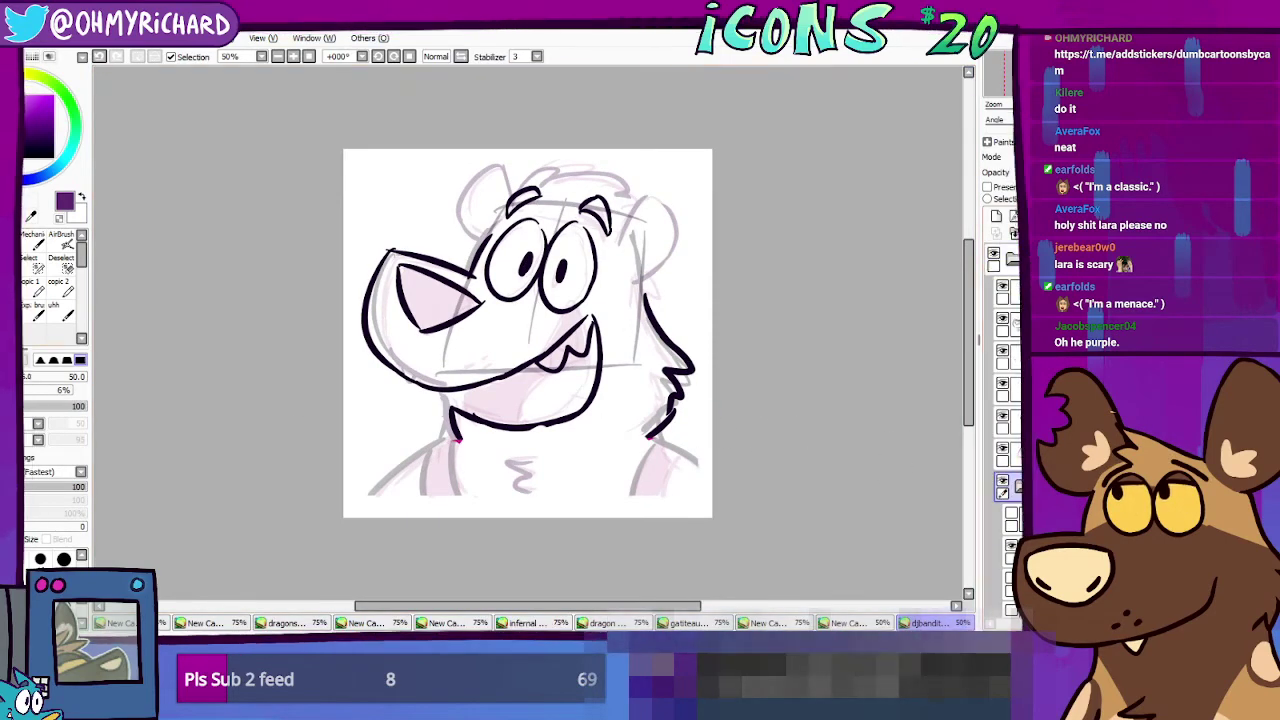
scroll(1005, 455, "down", 3)
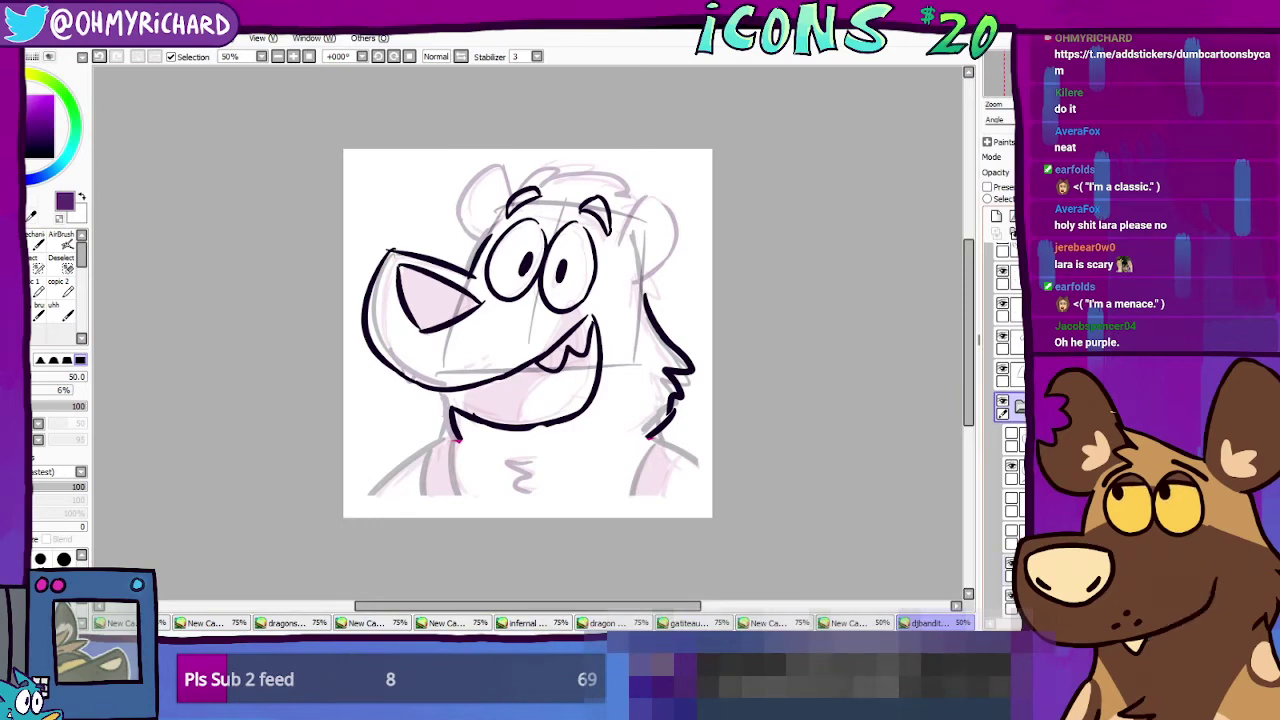
left_click(1011, 466)
left_click(1011, 466)
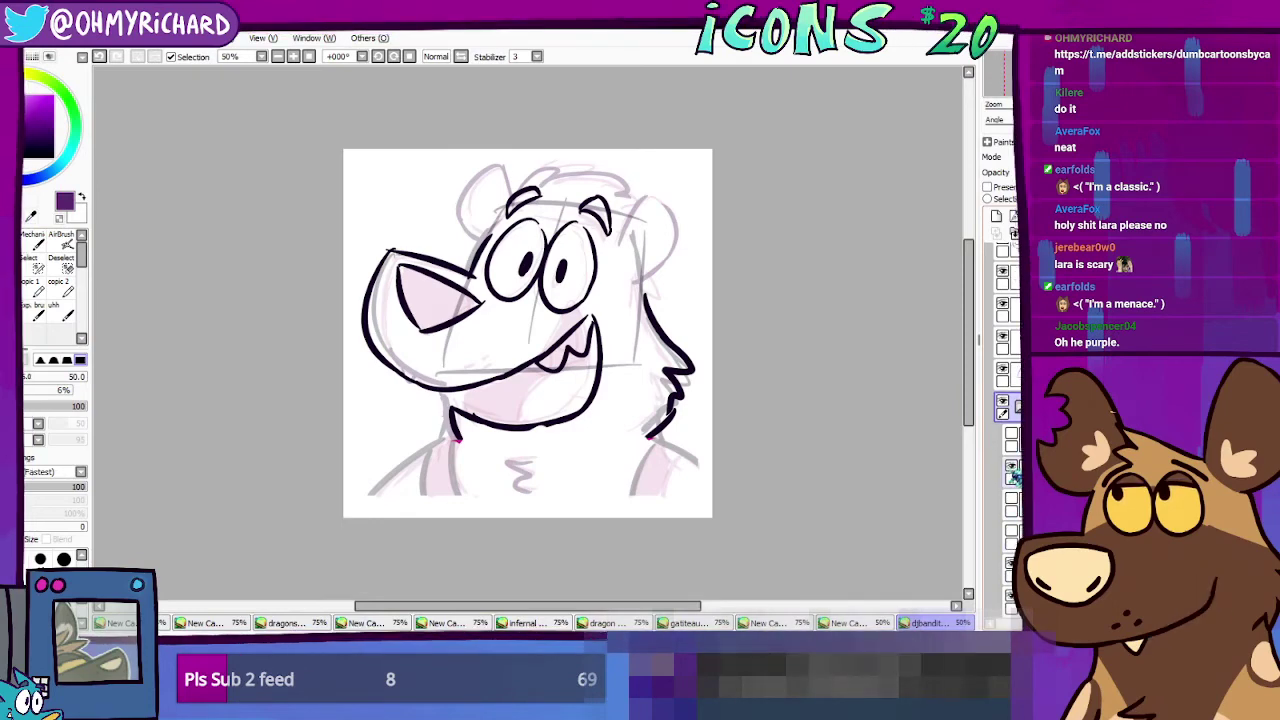
left_click(1015, 475)
key("ctrl")
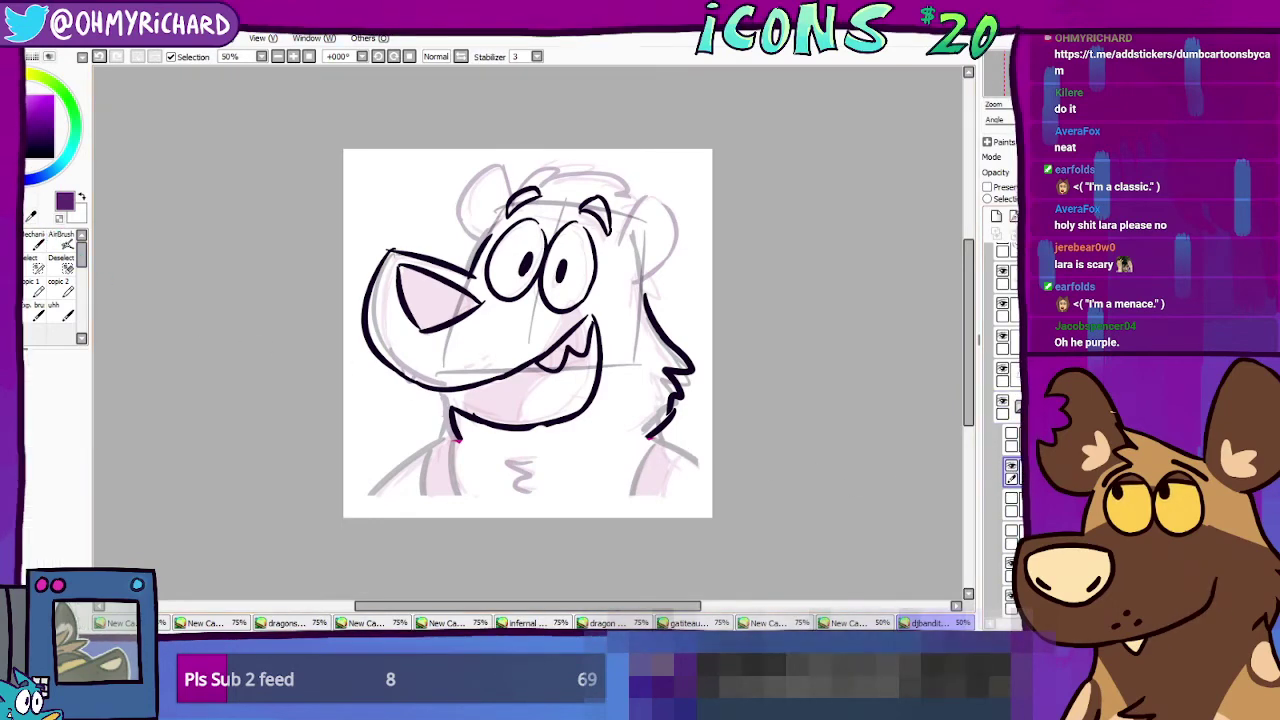
mouse_move(713, 447)
left_mouse_down()
mouse_move(383, 442)
mouse_move(369, 554)
left_mouse_up()
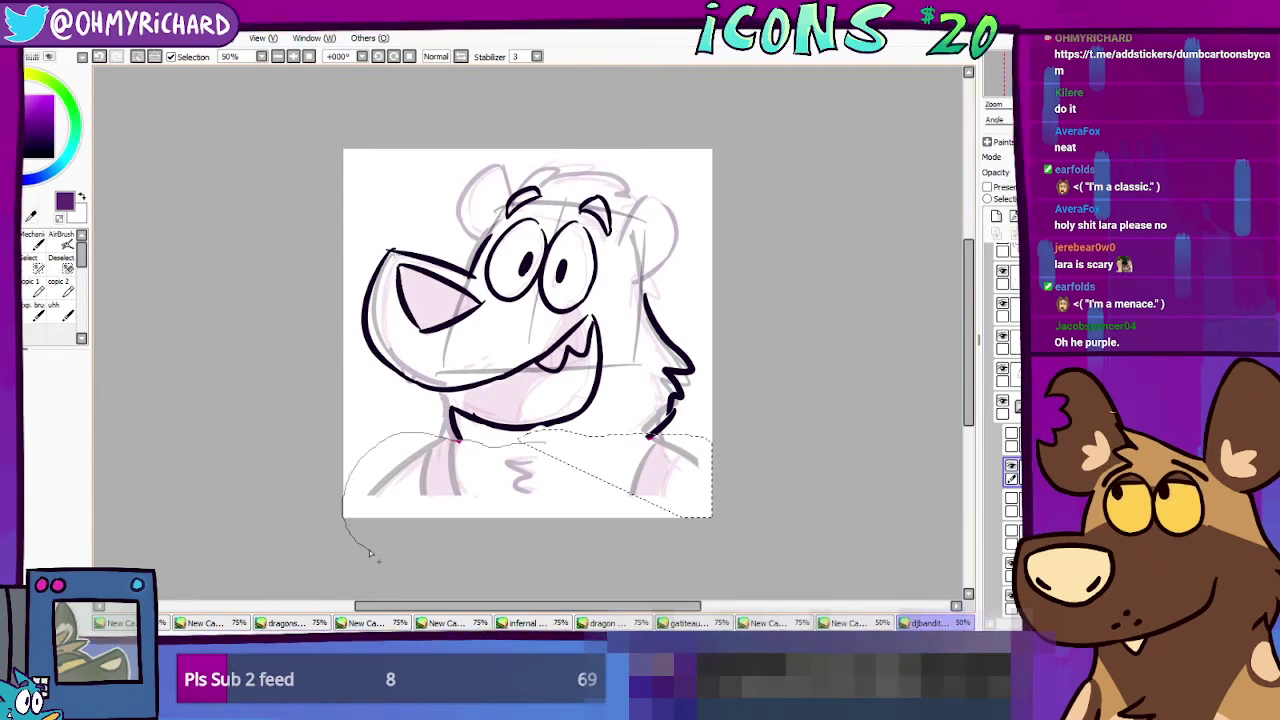
left_click_drag(637, 556, 703, 503)
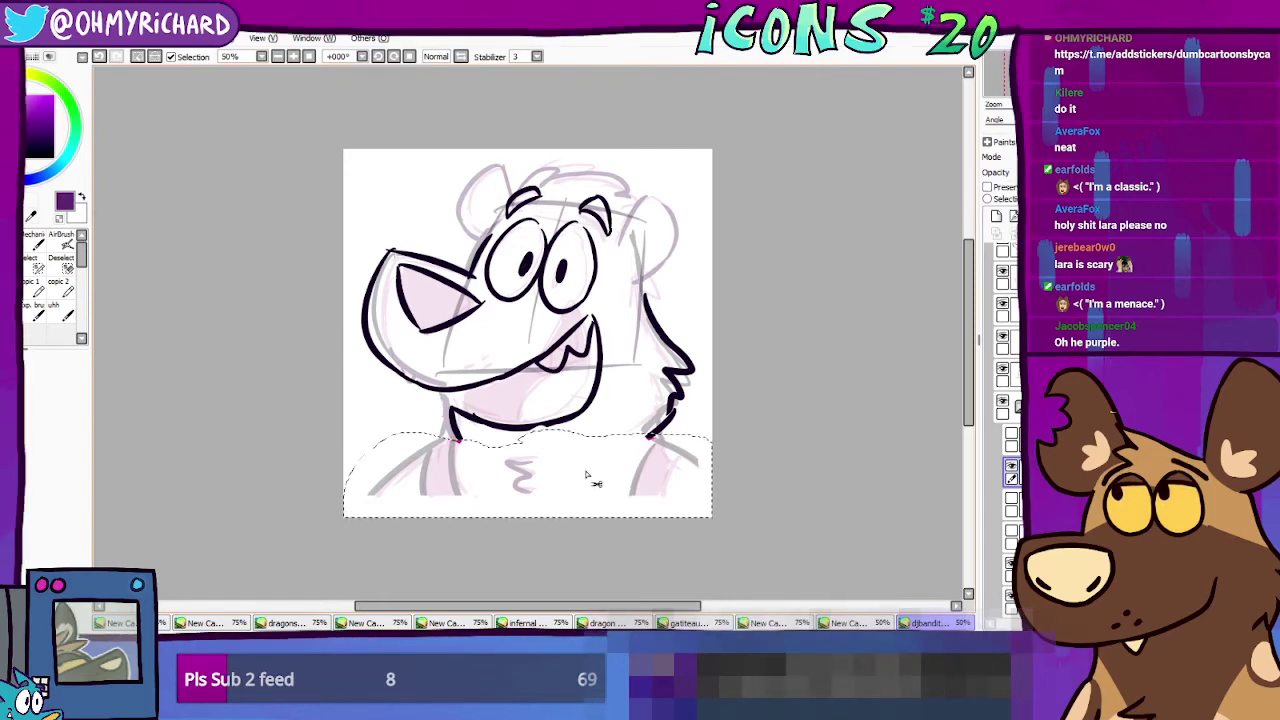
mouse_move(609, 465)
left_mouse_down()
mouse_move(620, 489)
mouse_move(686, 468)
mouse_move(700, 482)
left_mouse_up()
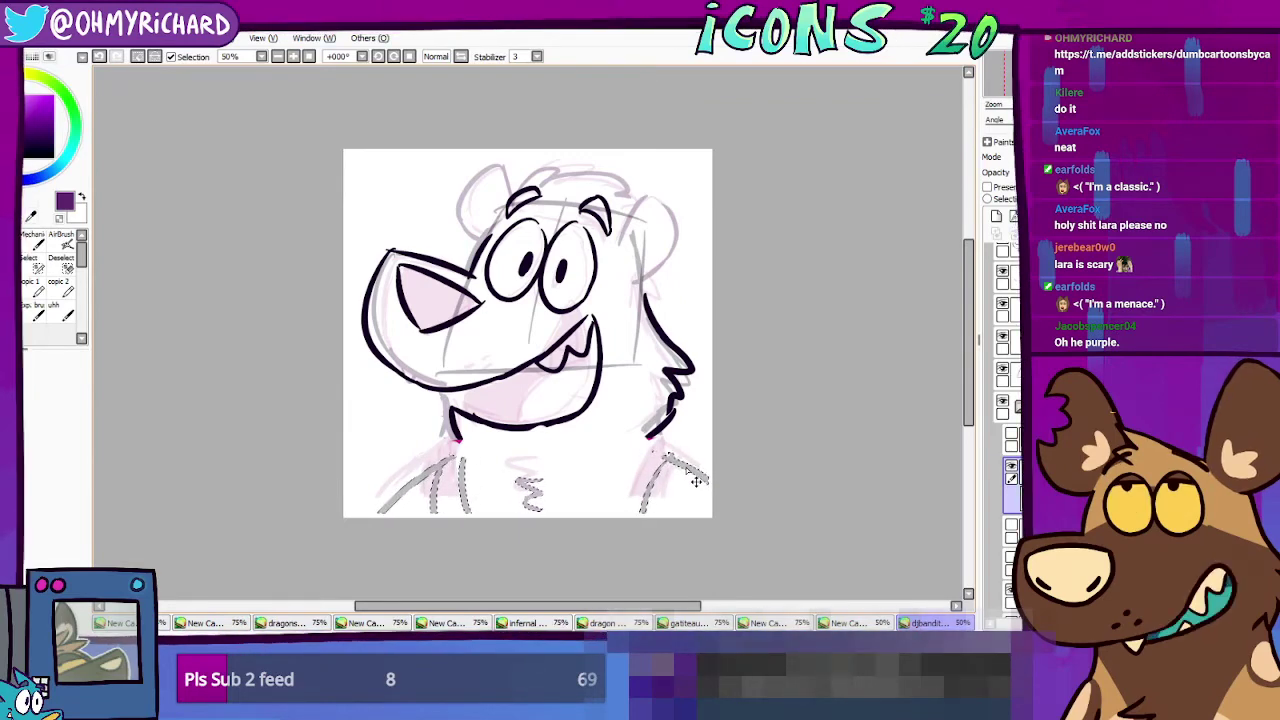
key("ctrl+d")
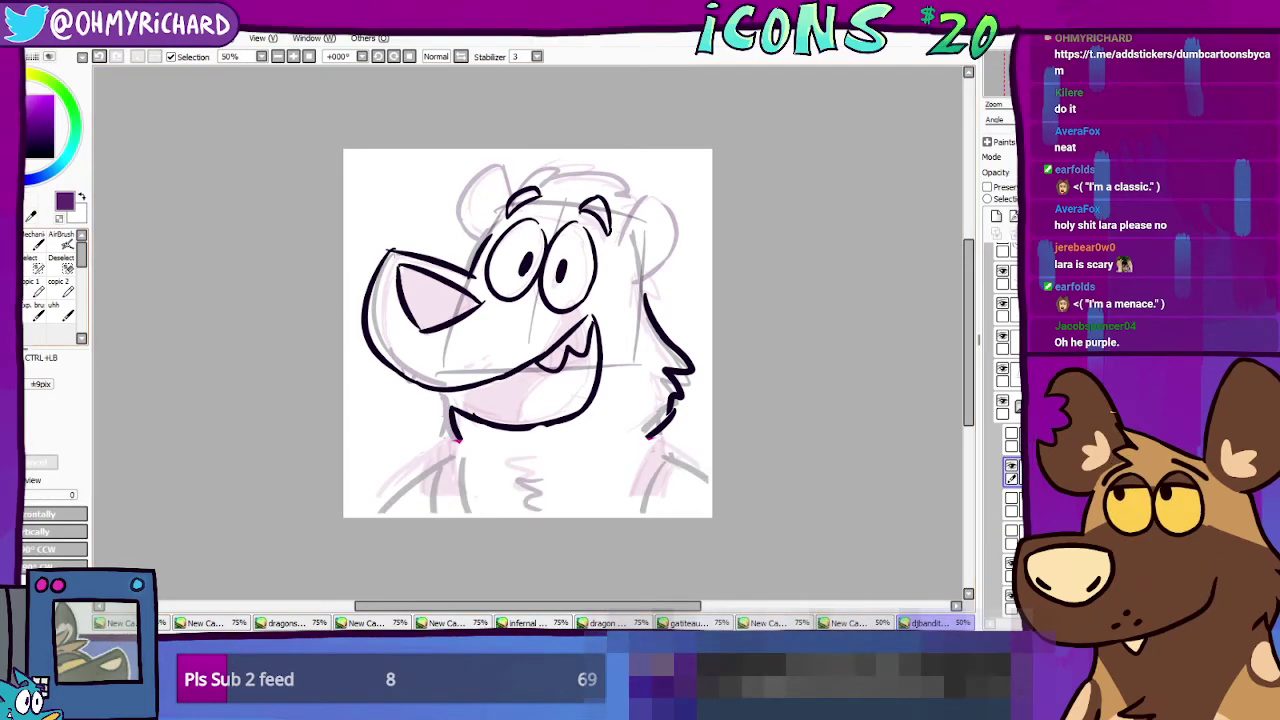
Step: Erase the grey shoulder and strap lines and sketch new shoulders sloping down from both sides of the neck
left_click(1012, 467)
left_click(1013, 474)
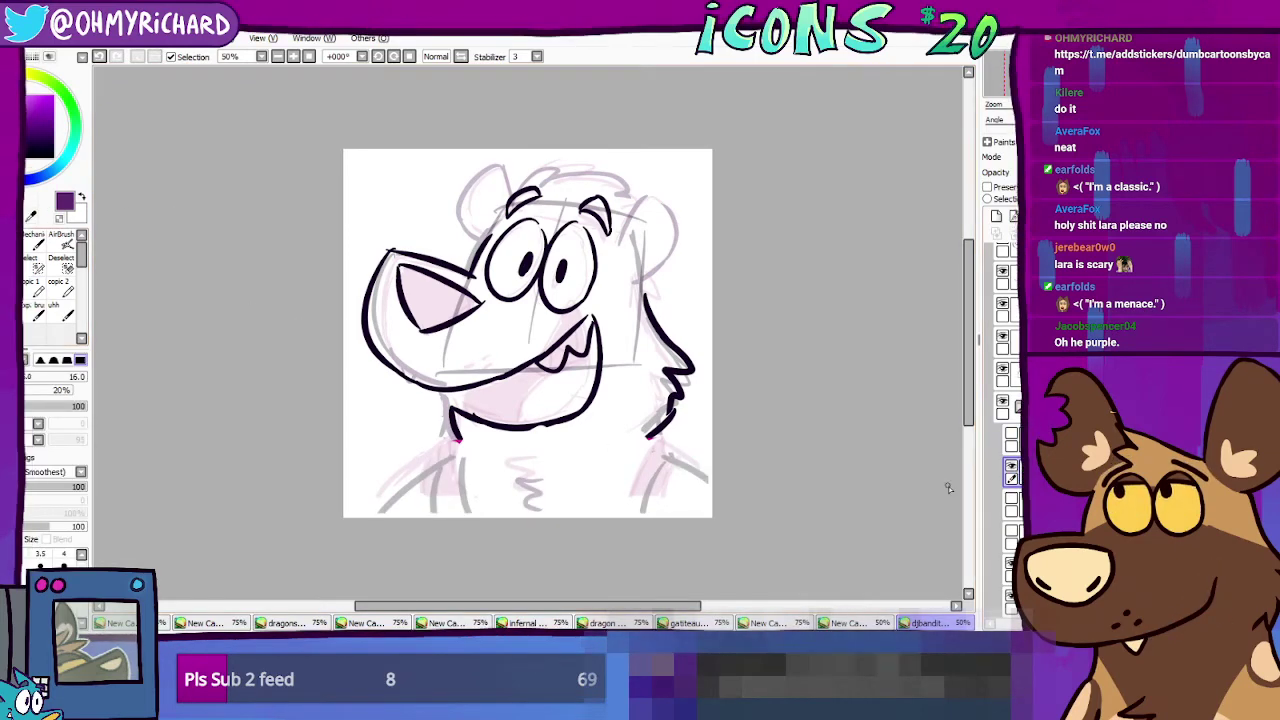
key("e")
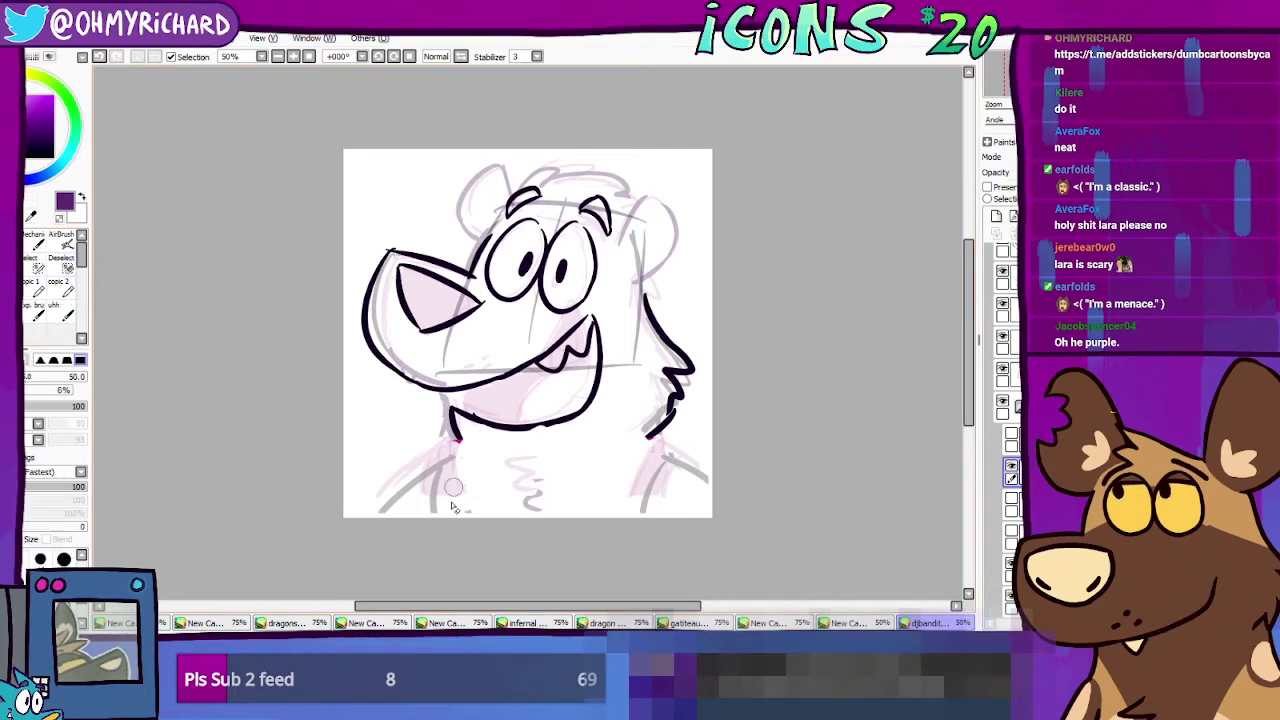
left_click_drag(453, 505, 405, 510)
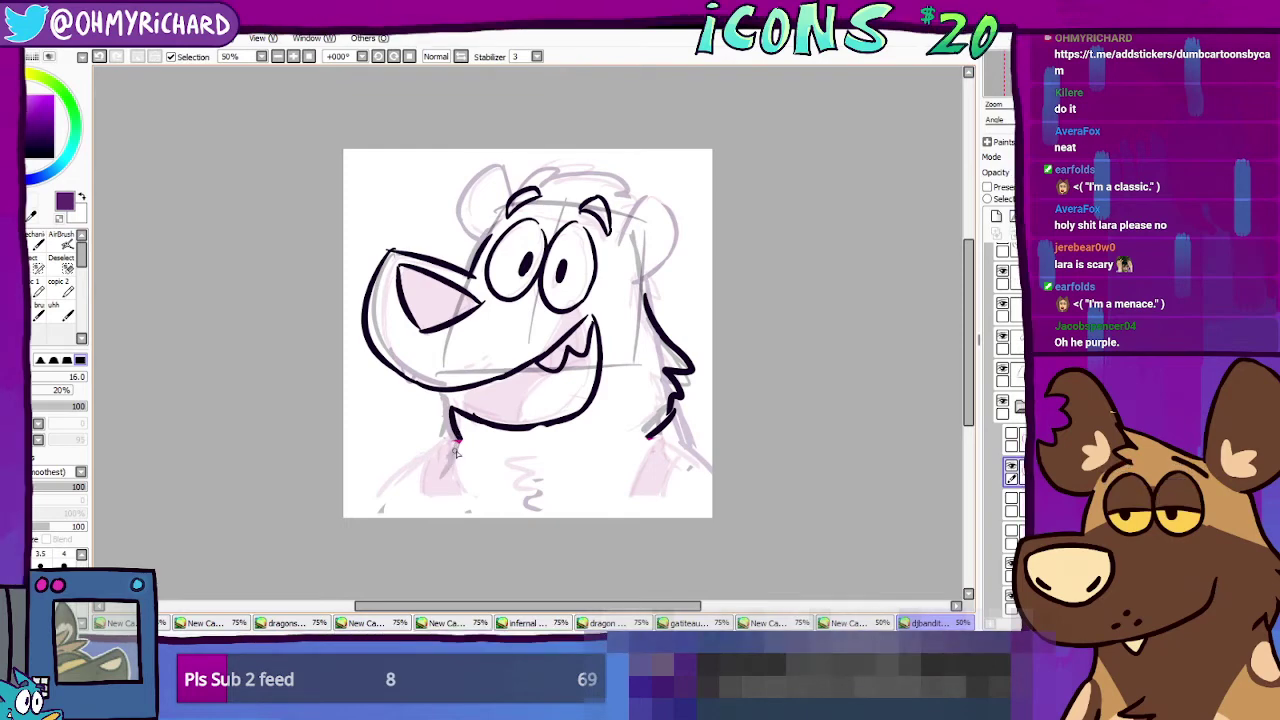
left_click_drag(446, 458, 378, 496)
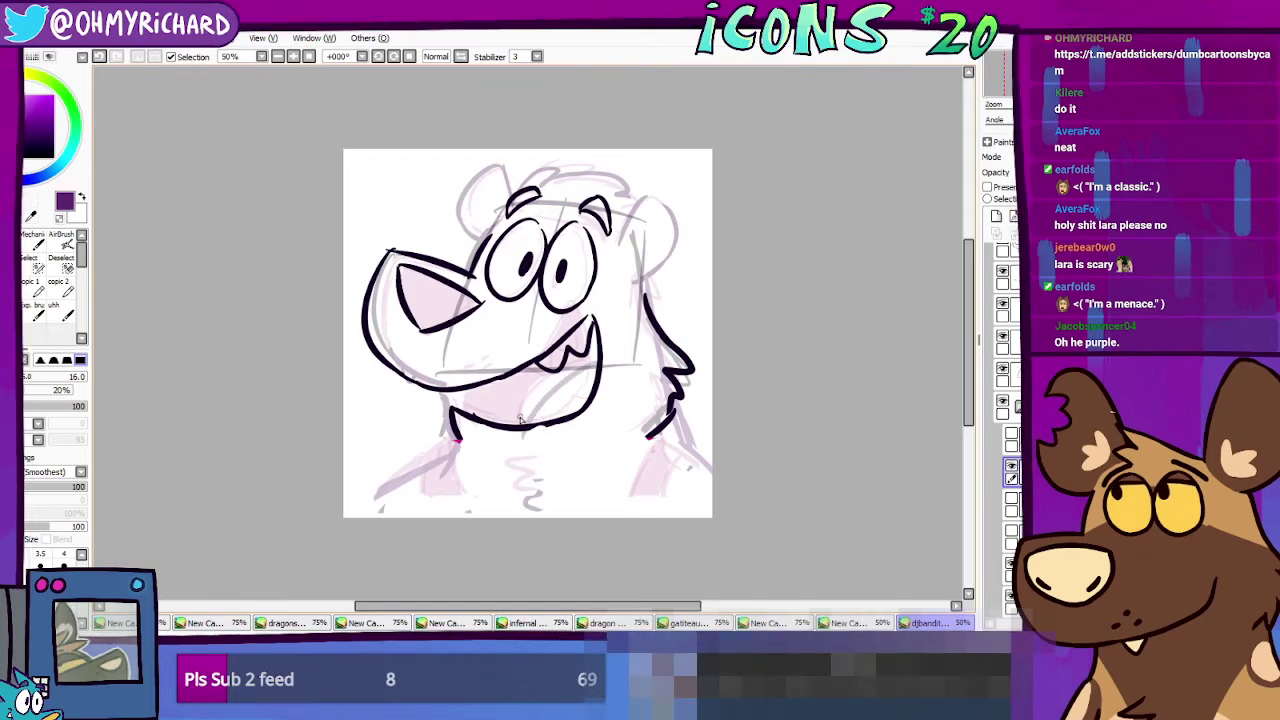
Step: Hide and show the grey body sketch layer to compare it with the guides and inked lines
key("e")
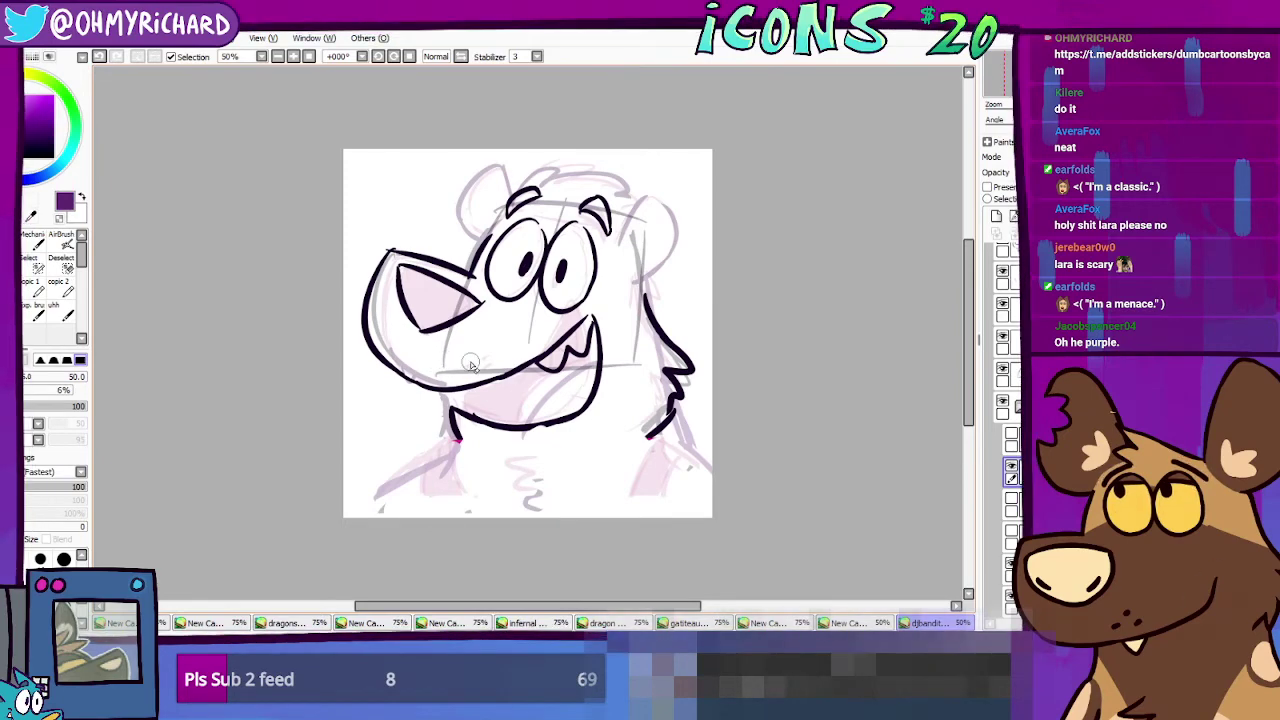
left_click(1011, 466)
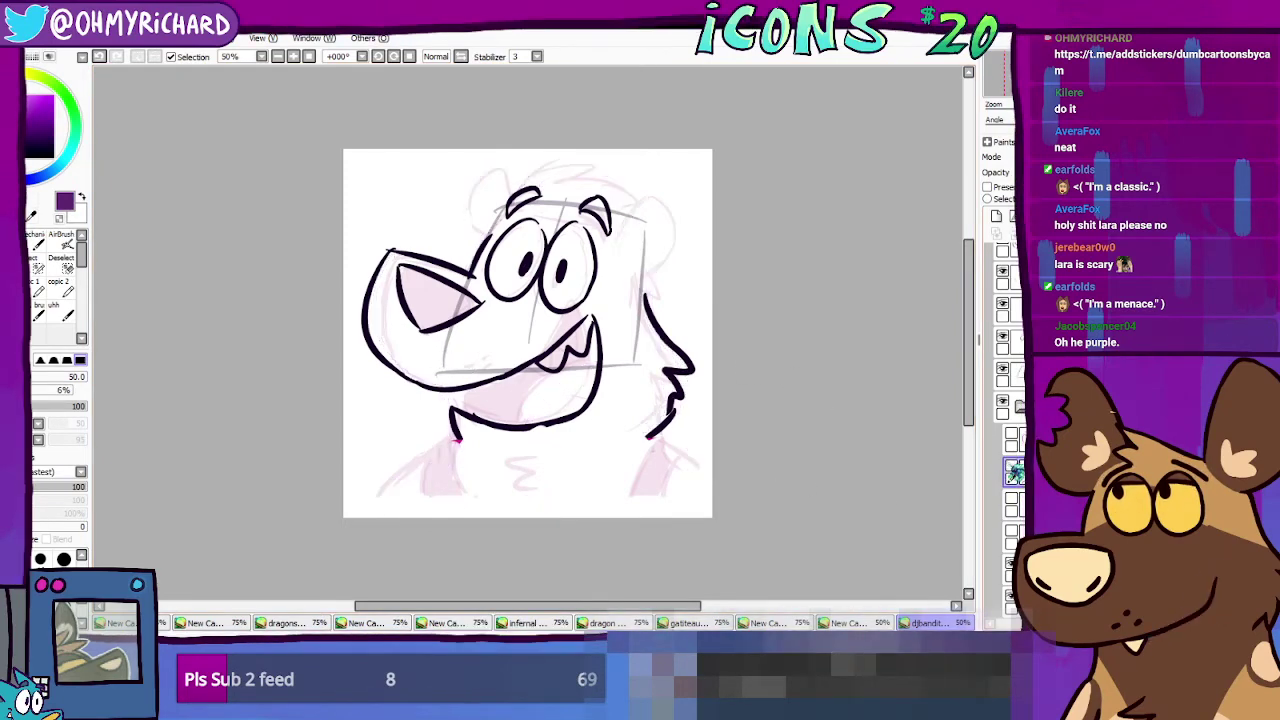
left_click(1011, 466)
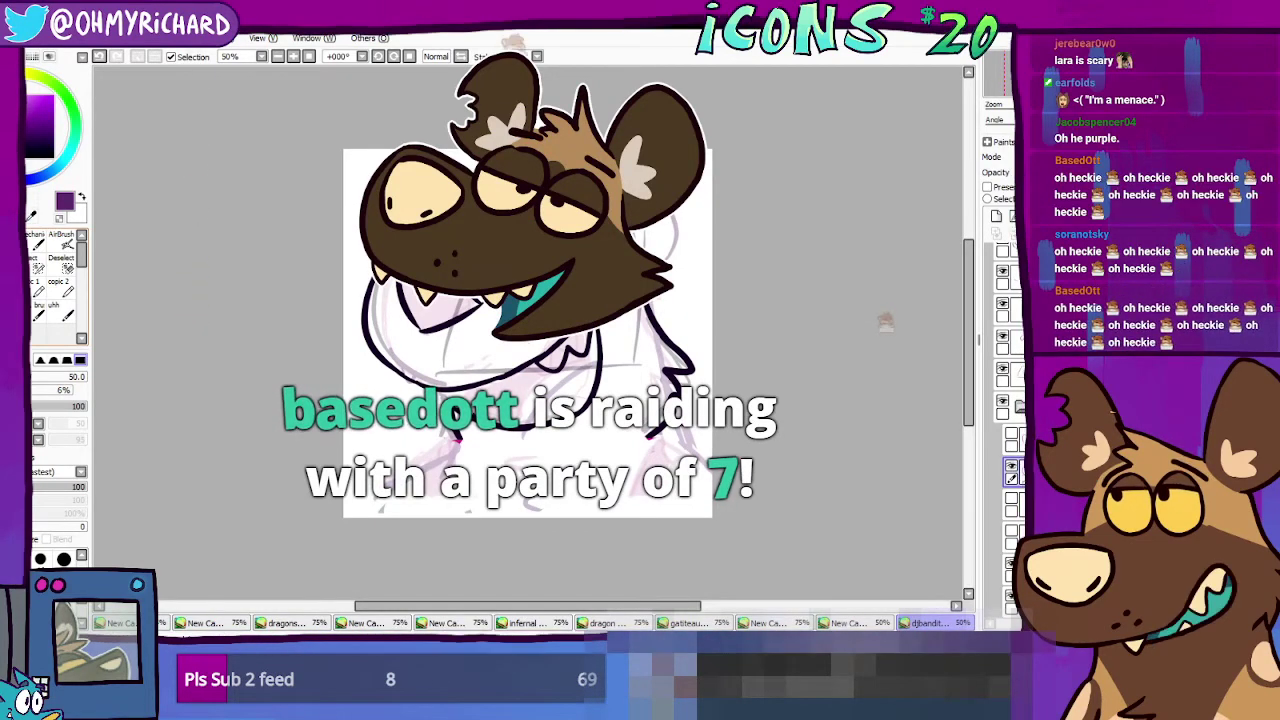
key("ctrl+shift+o")
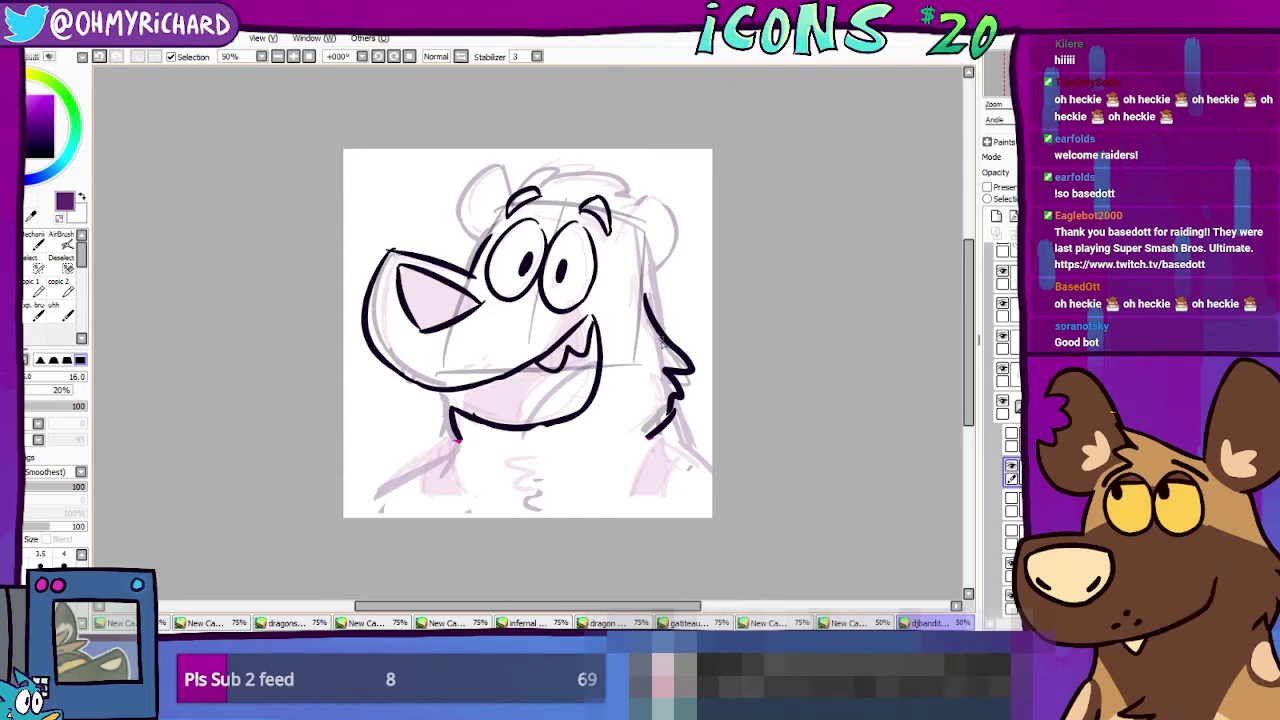
Step: On the inked head layer, lasso the right cheek fur and neck lines, shift them slightly right and deselect
left_click(33, 292)
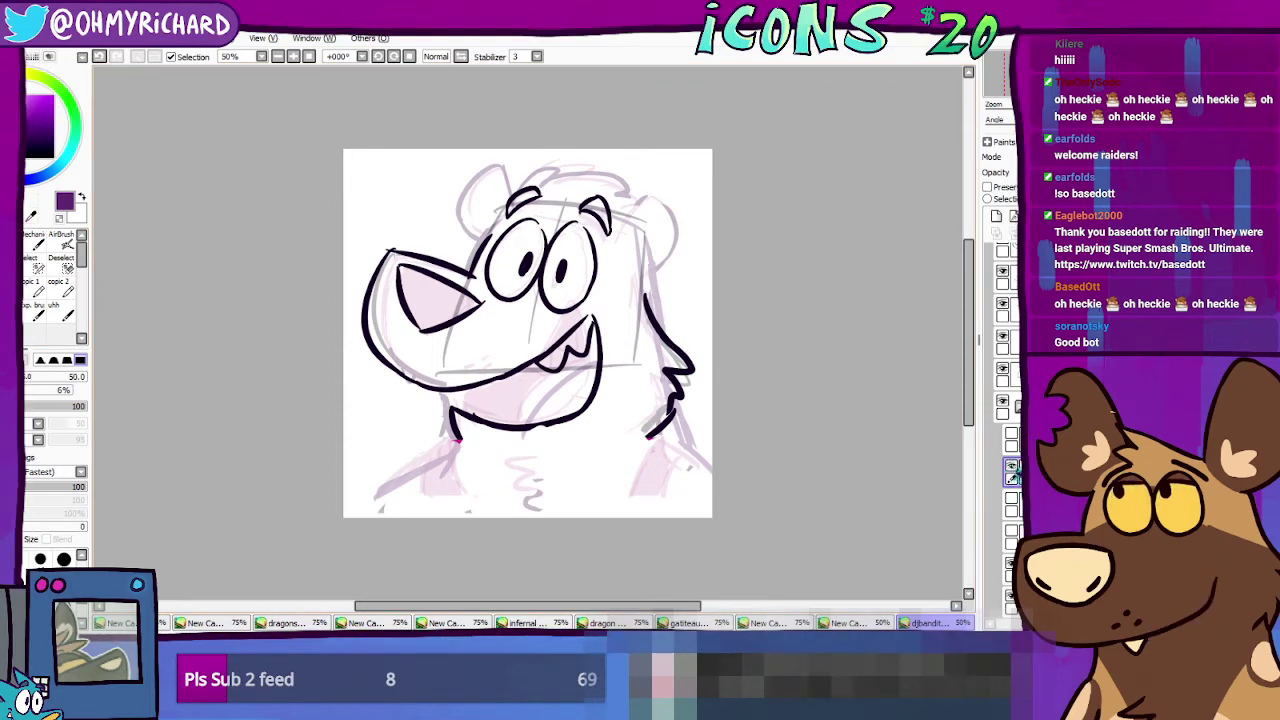
left_click(666, 342, "ctrl+shift")
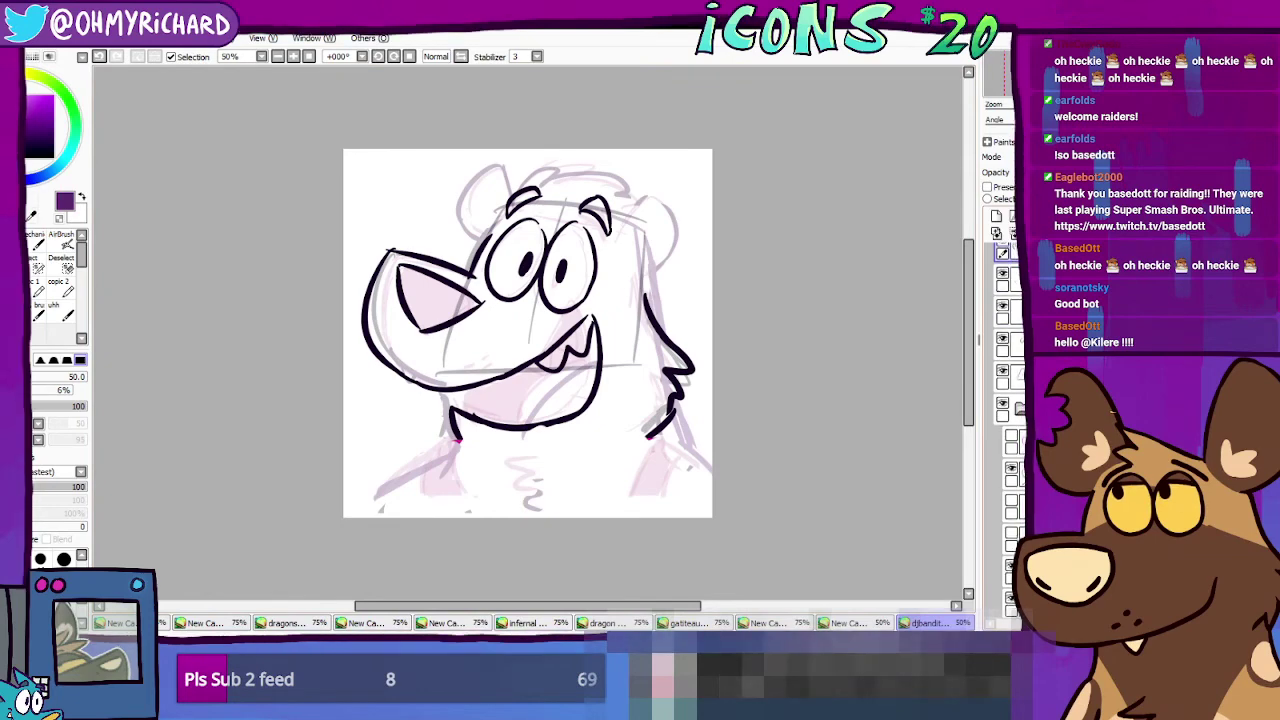
scroll(1010, 340, "up", 1)
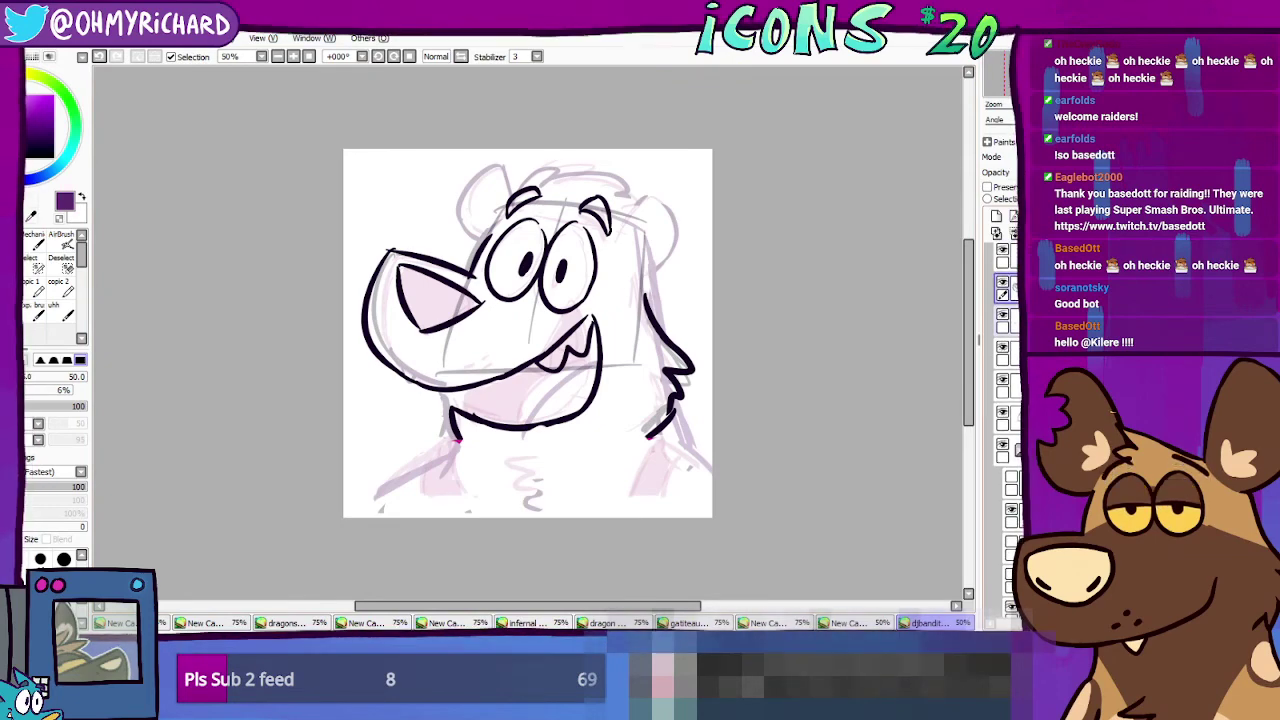
key("space")
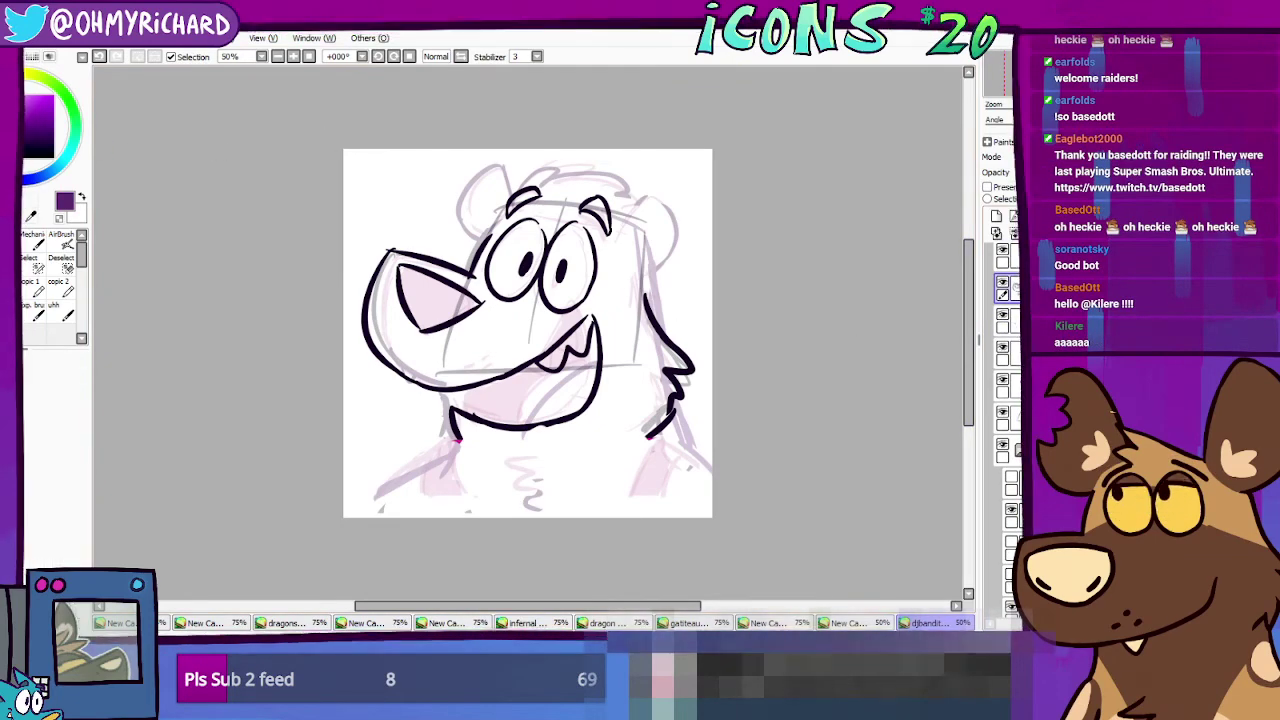
mouse_move(708, 313)
left_mouse_down()
mouse_move(642, 285)
mouse_move(635, 355)
left_mouse_up()
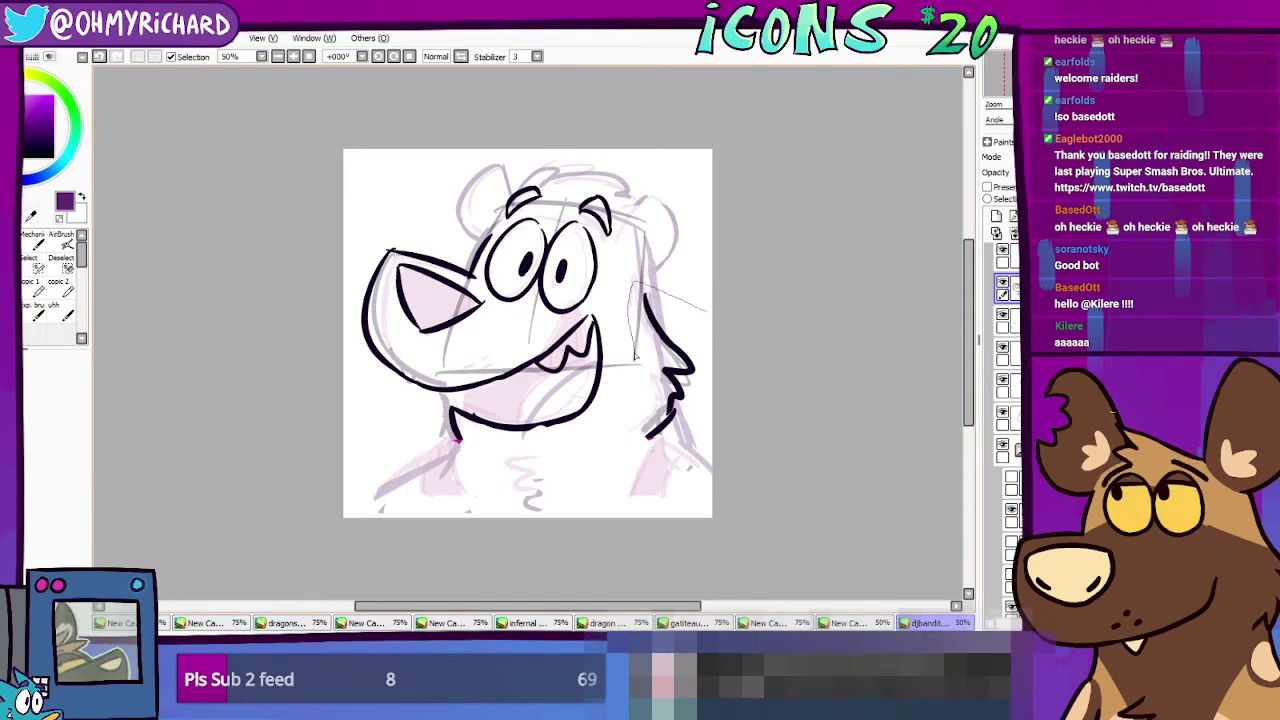
mouse_move(637, 447)
left_mouse_down()
mouse_move(700, 425)
mouse_move(706, 395)
mouse_move(694, 407)
left_mouse_up()
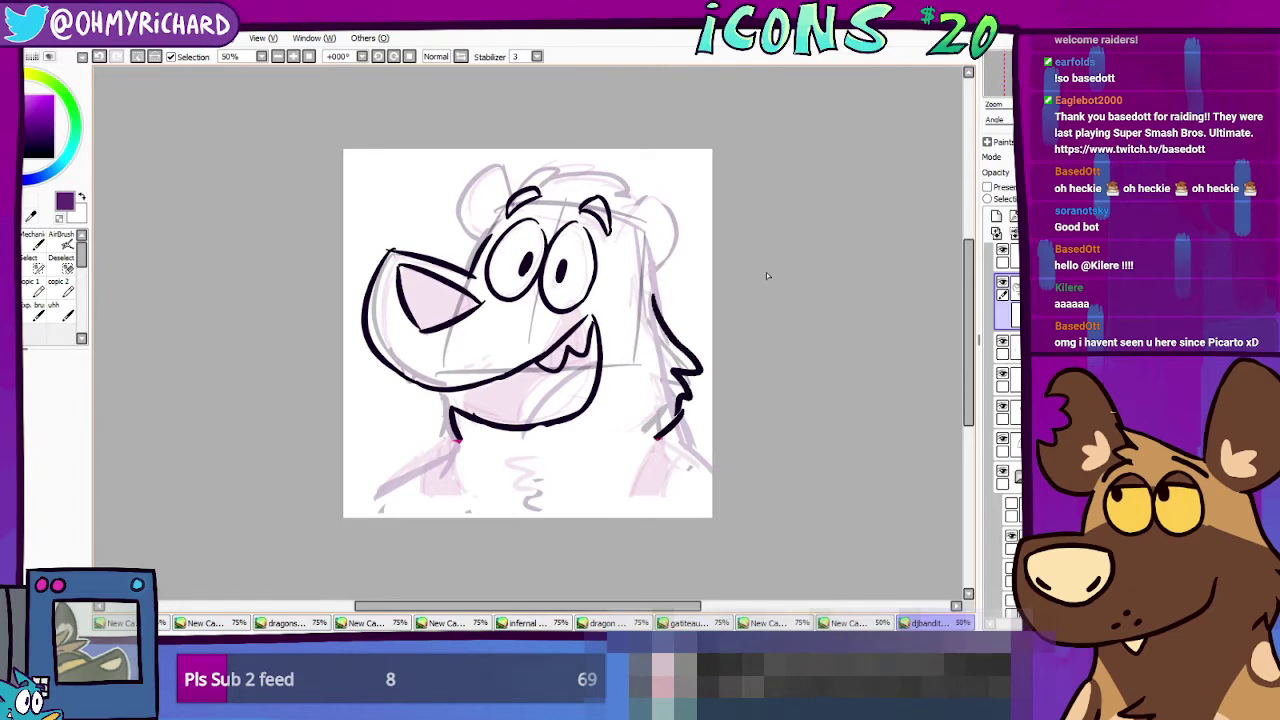
key("ctrl+d")
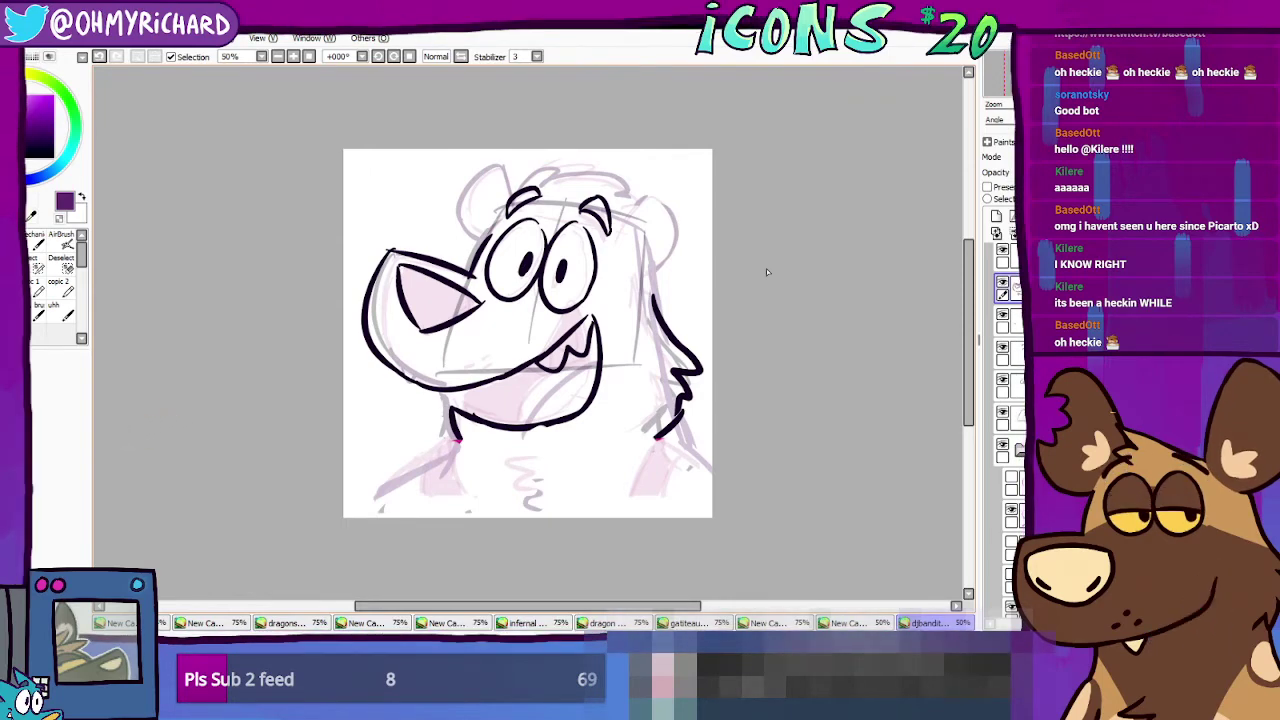
Step: Draw a curved dark purple neck line below the chin, joining the neck strokes on both sides
left_click(1003, 283)
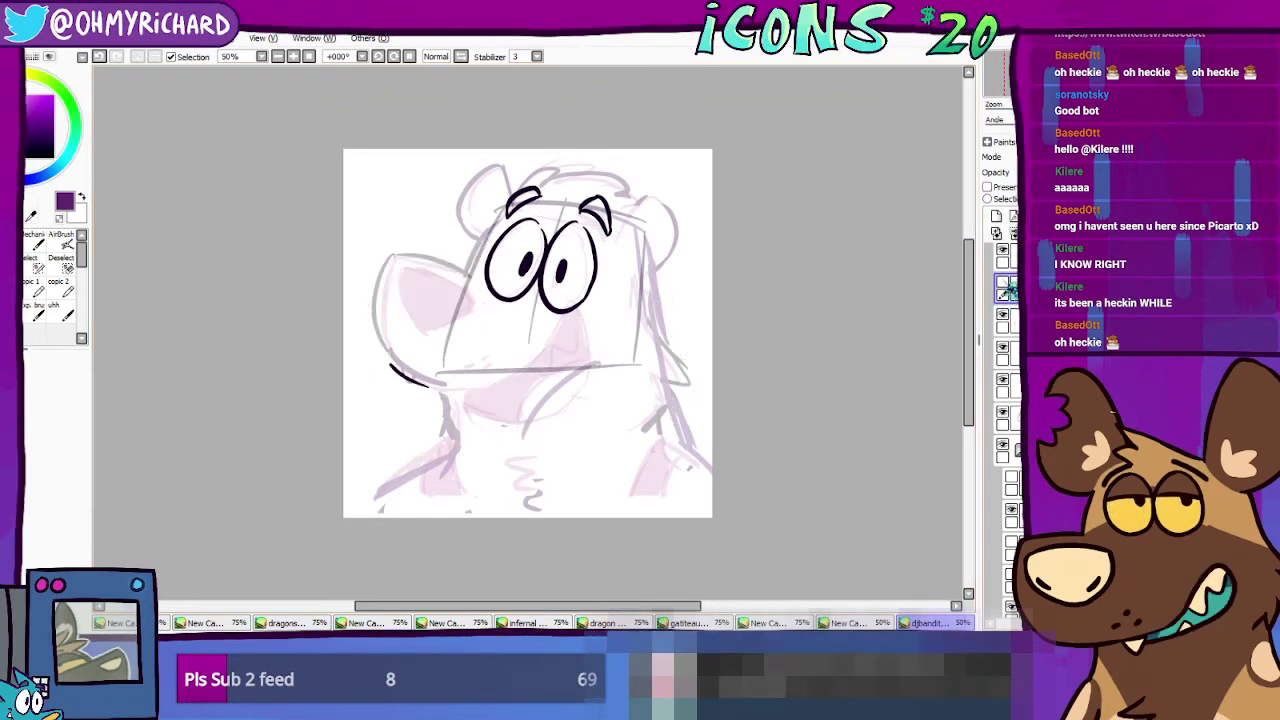
left_click(1003, 283)
left_click(45, 290)
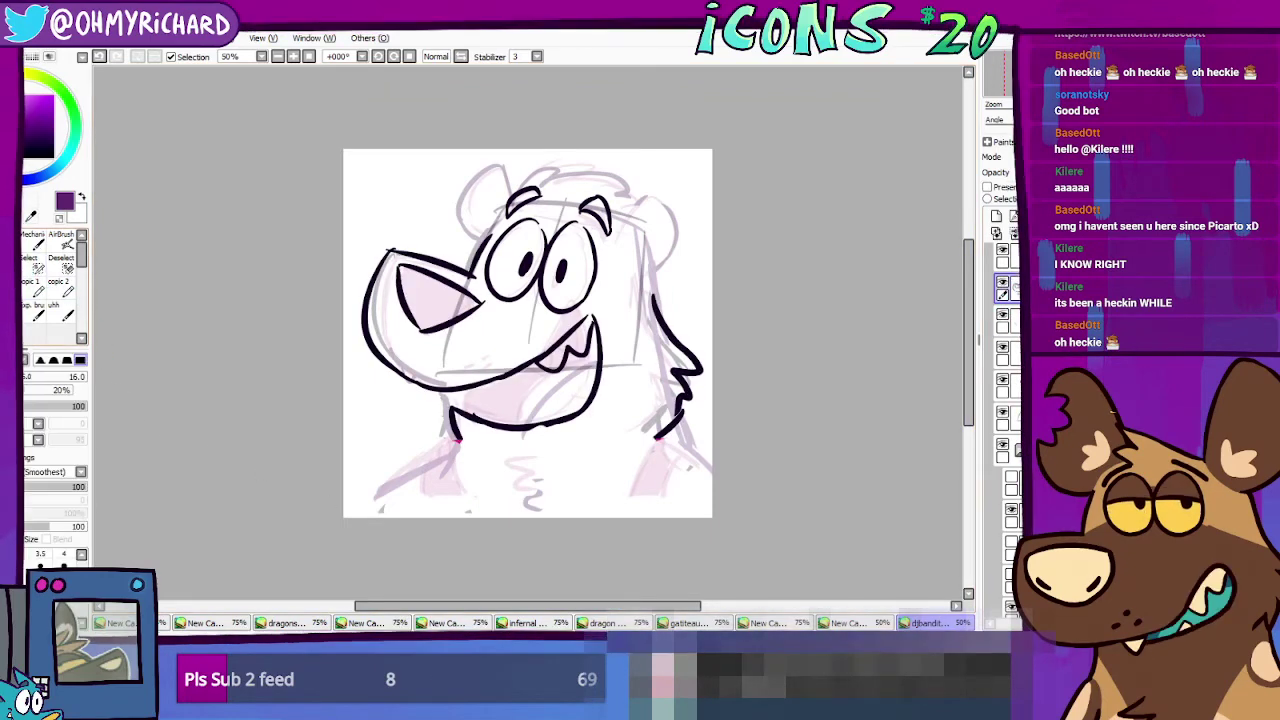
mouse_move(465, 438)
left_mouse_down()
mouse_move(566, 452)
mouse_move(668, 430)
left_mouse_up()
left_click_drag(579, 460, 678, 418)
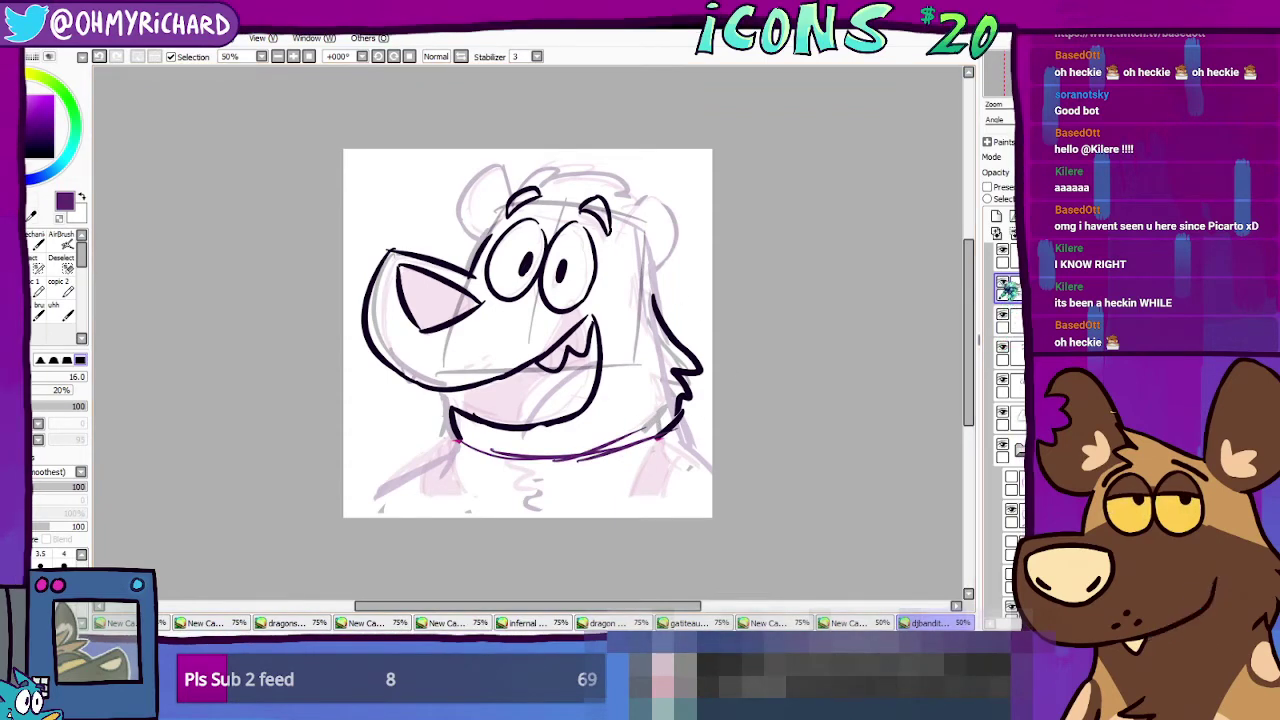
left_click(1007, 288)
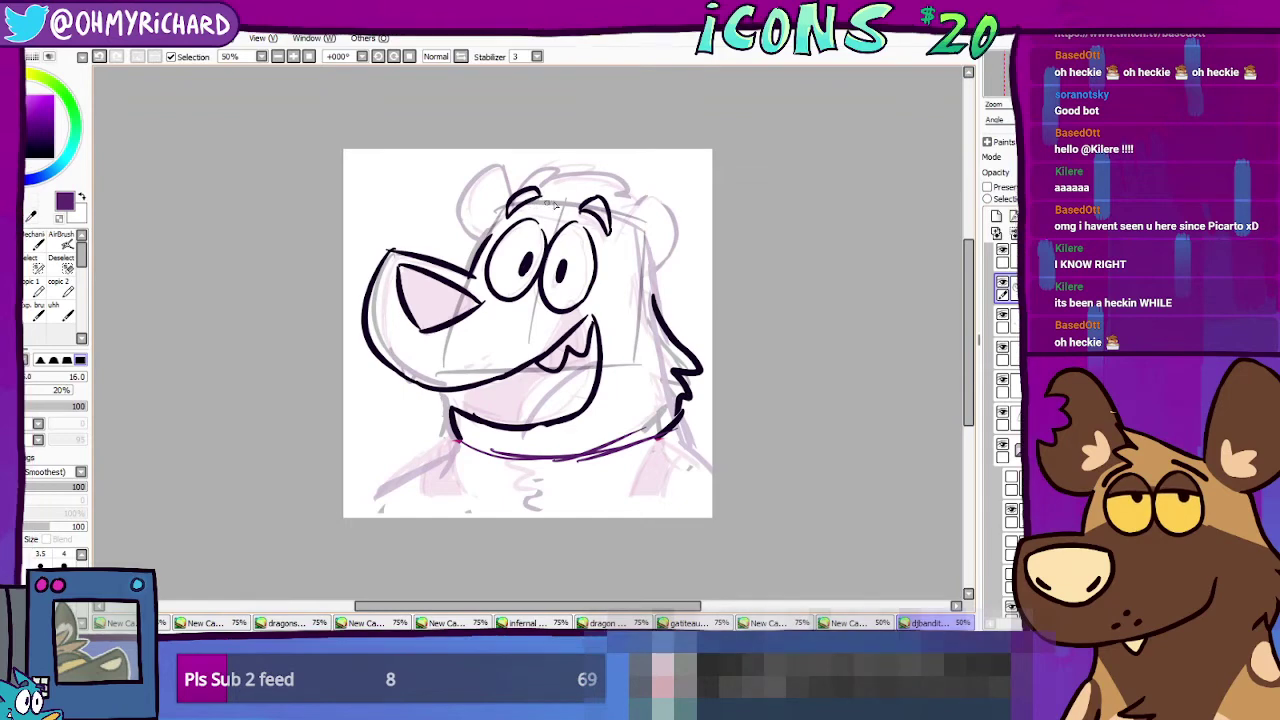
Step: Draw the bear's right-hand rounded ear in dark purple over the sketch, with a short line linking it to the cheek fur
left_click_drag(629, 246, 652, 198)
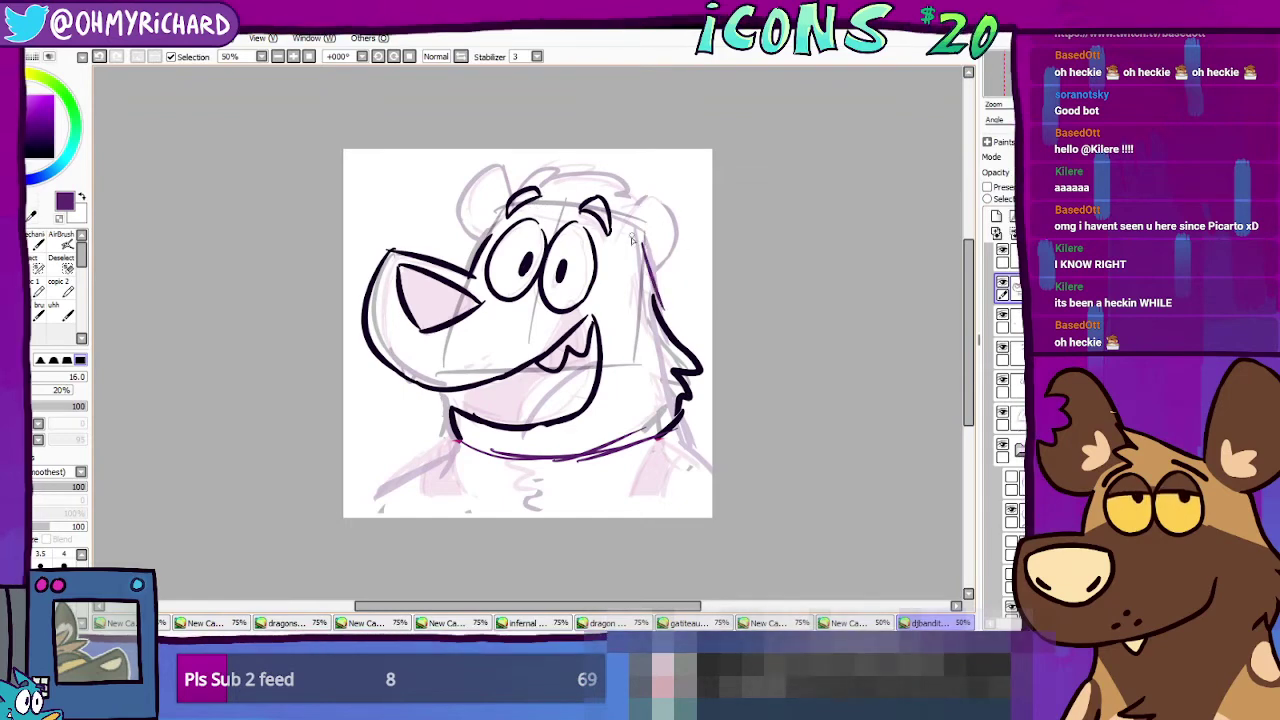
left_click_drag(692, 238, 660, 270)
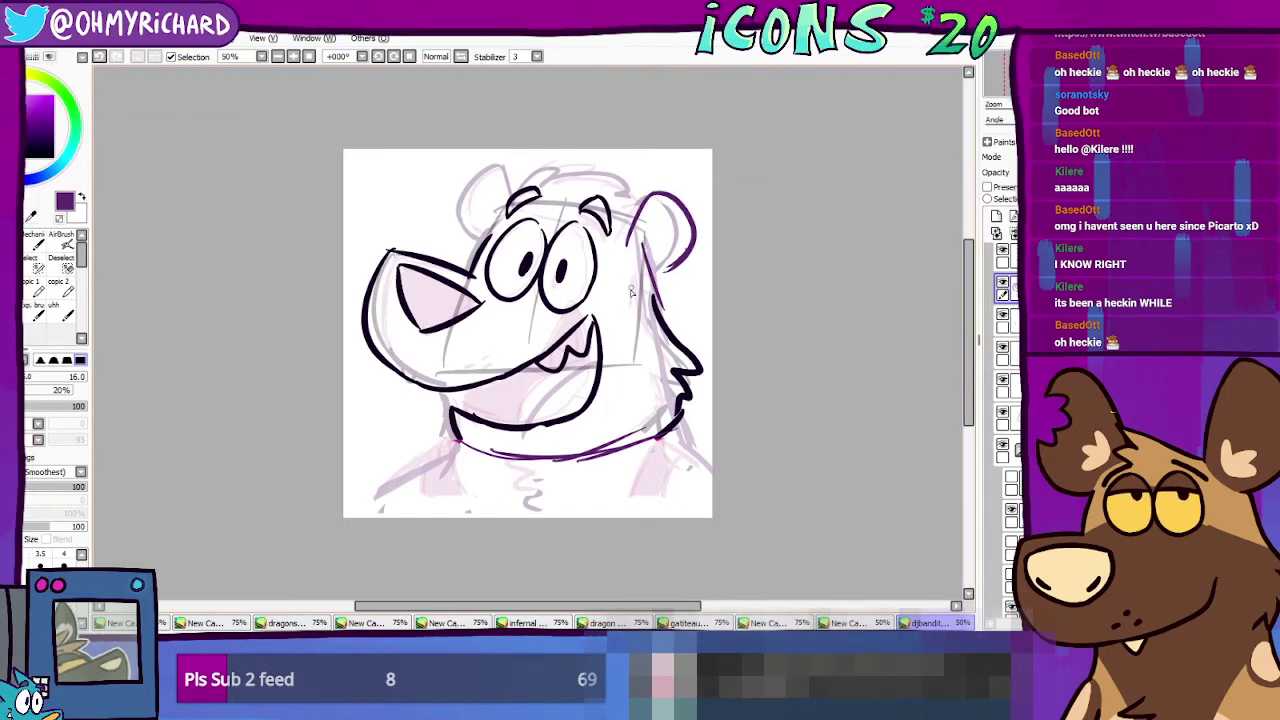
key("ctrl+z")
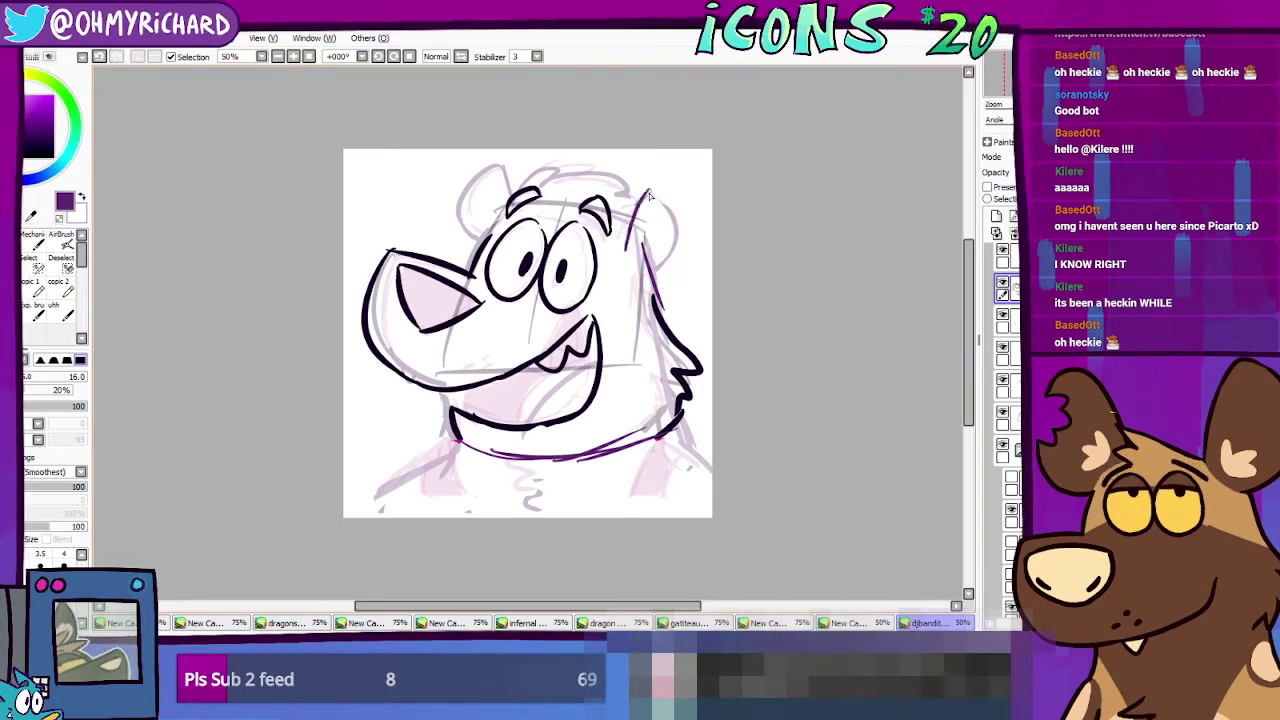
mouse_move(683, 252)
left_mouse_down()
mouse_move(653, 275)
mouse_move(679, 257)
left_mouse_up()
key("ctrl+z")
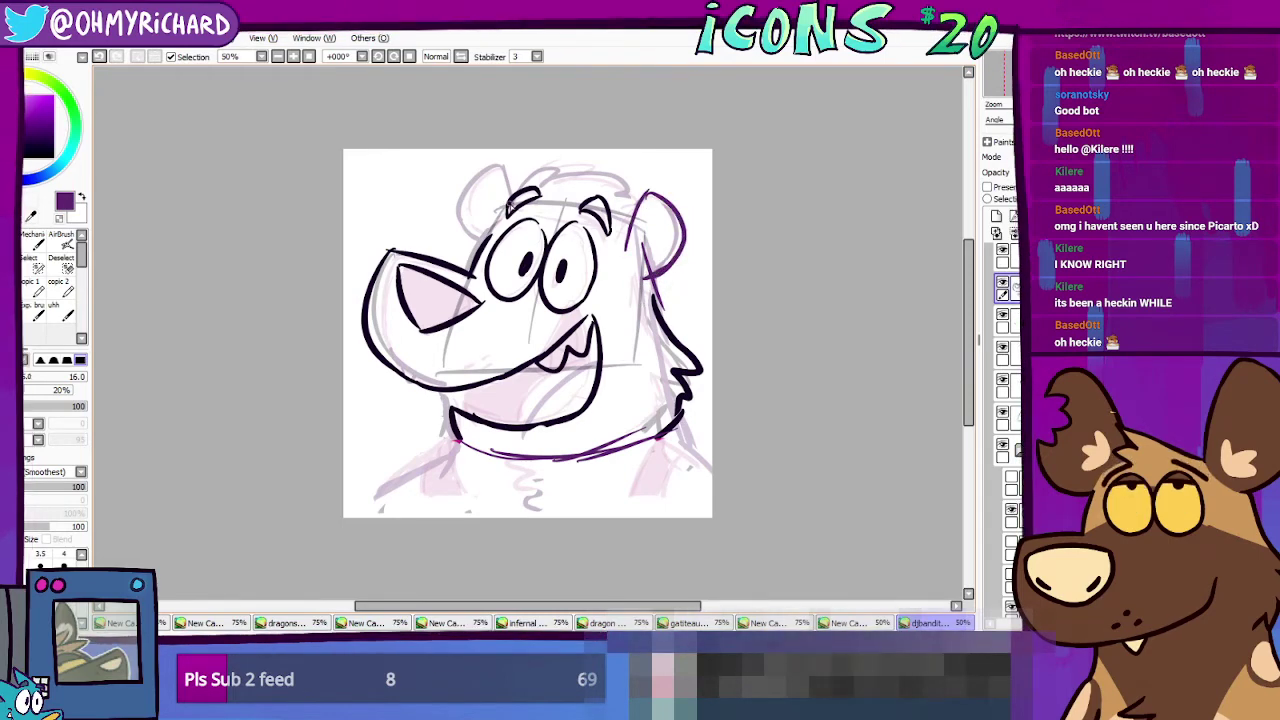
Step: Draw the left-hand rounded ear in dark purple, redoing its inner edge, and erase overlapping line ends at the right-hand ear
mouse_move(508, 205)
left_mouse_down()
mouse_move(474, 178)
mouse_move(478, 228)
left_mouse_up()
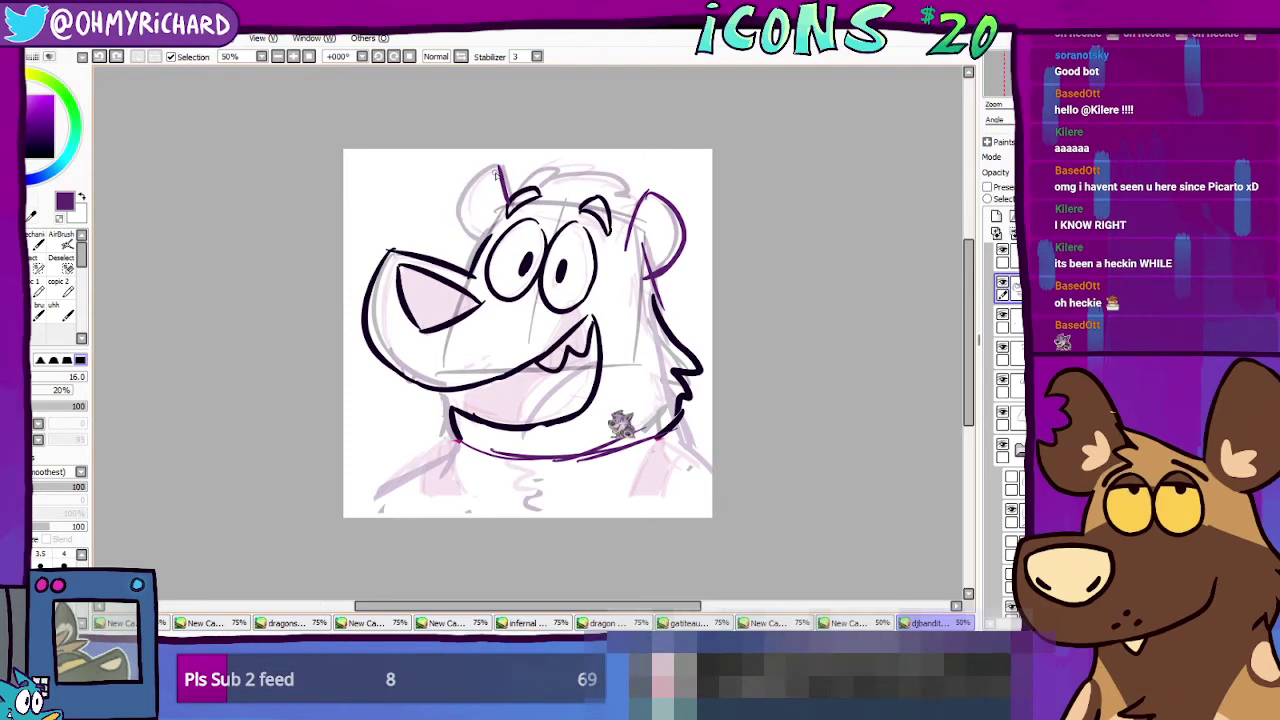
mouse_move(490, 166)
left_mouse_down()
mouse_move(459, 189)
mouse_move(446, 220)
left_mouse_up()
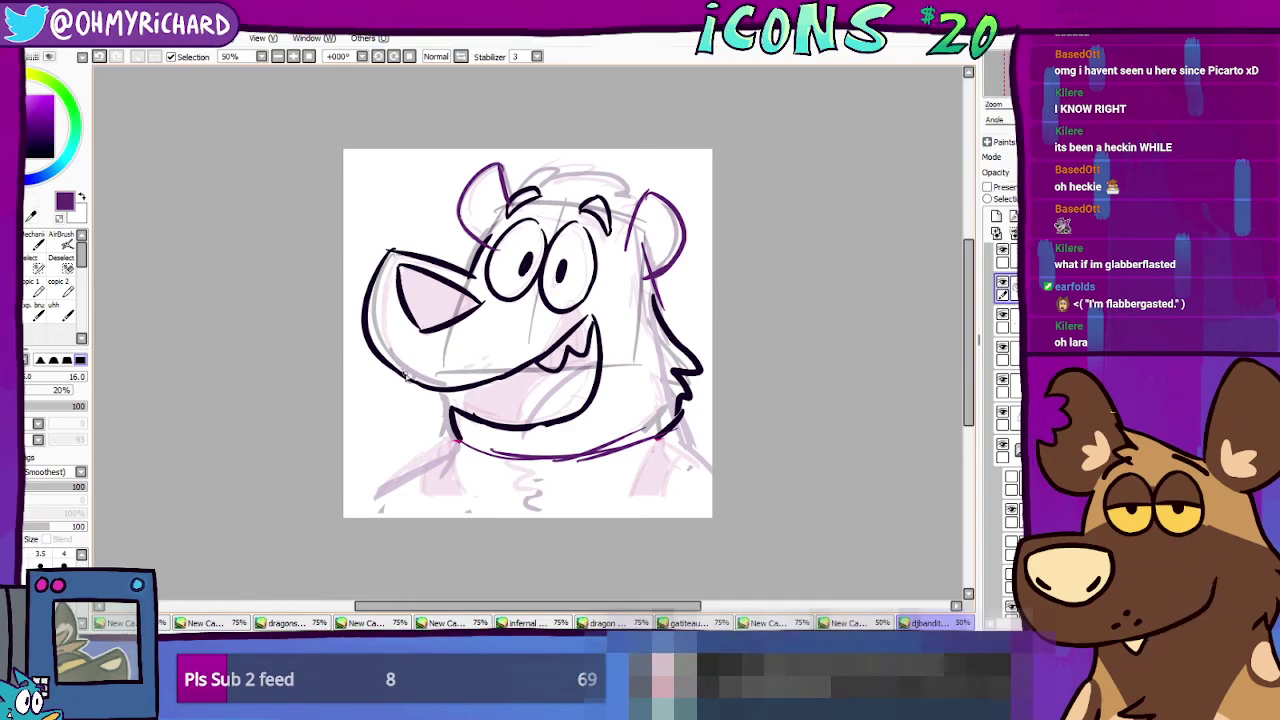
left_click(36, 274)
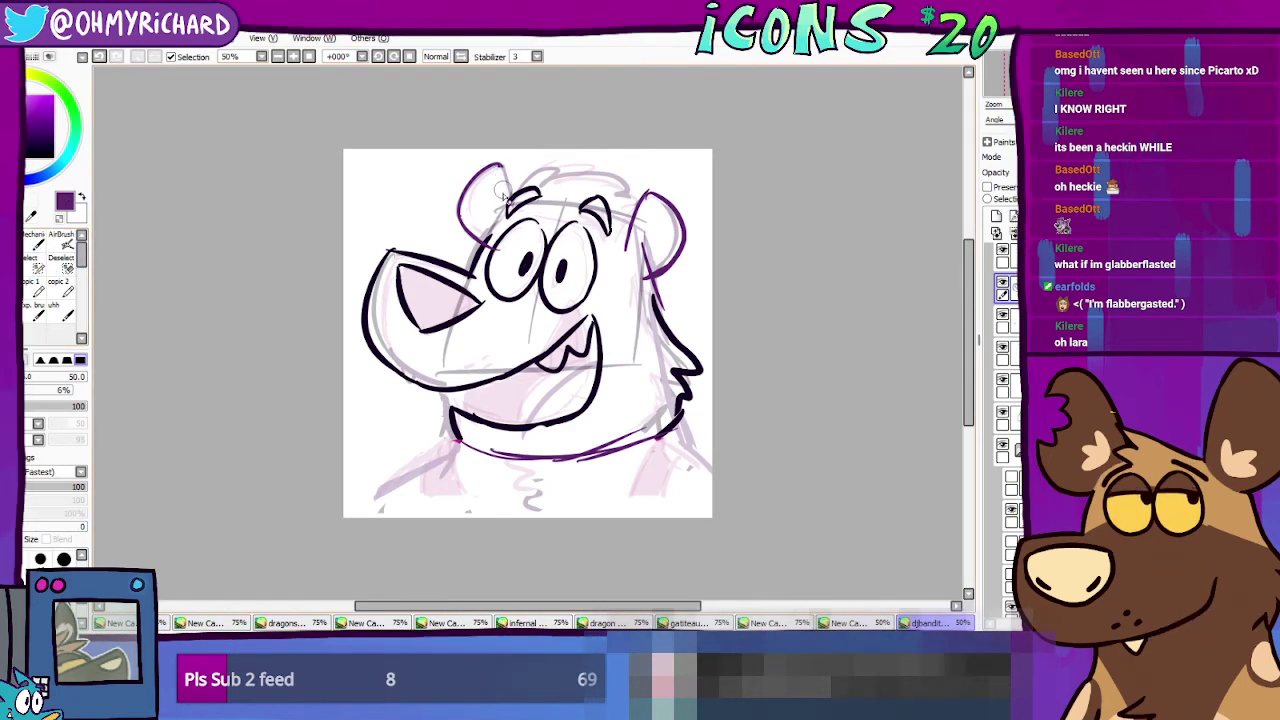
key("n")
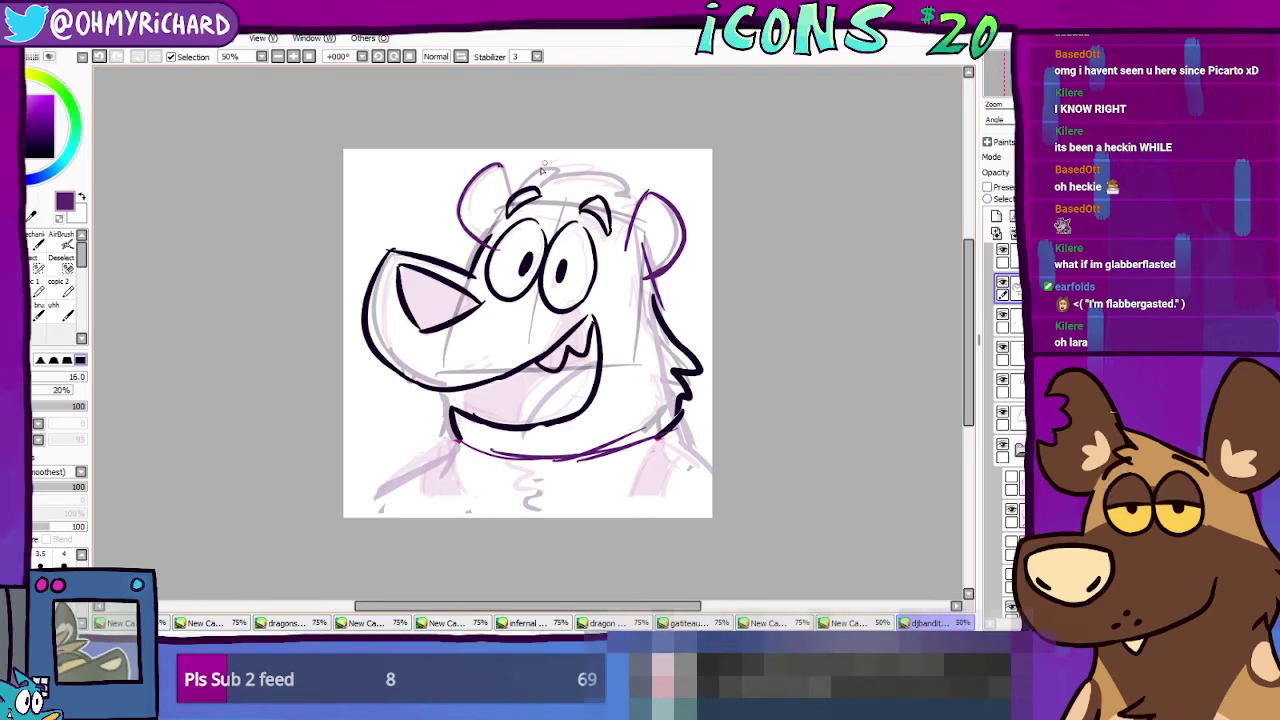
left_click_drag(502, 170, 509, 212)
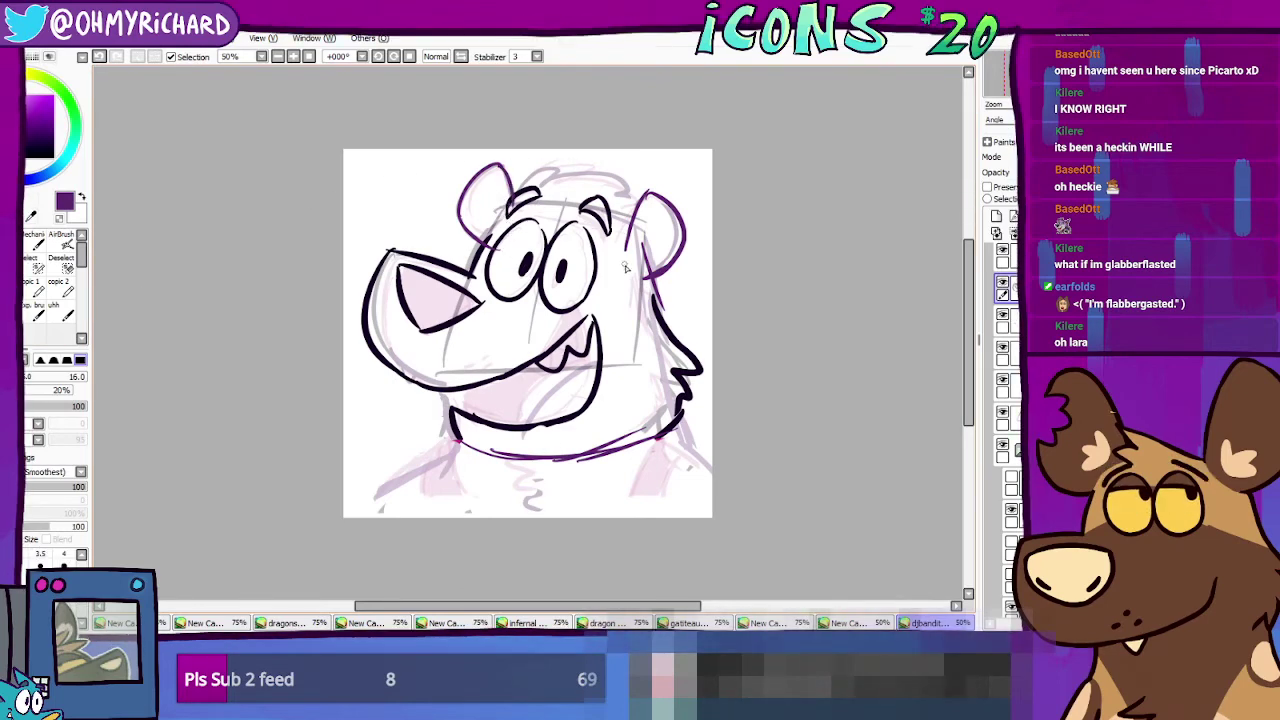
left_click(40, 268)
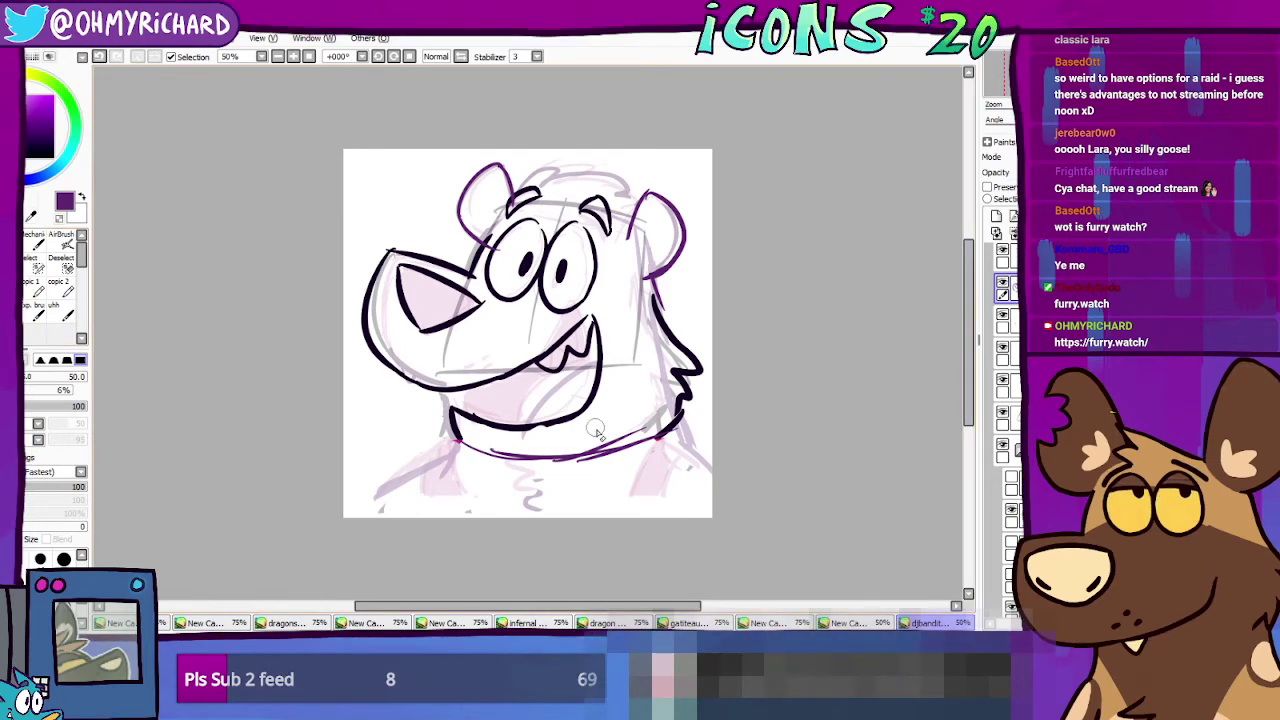
Step: Select the grey body sketch layer, compare it hidden and shown, and erase its shoulder lines on both sides of the neck
left_click(666, 480, "ctrl+shift")
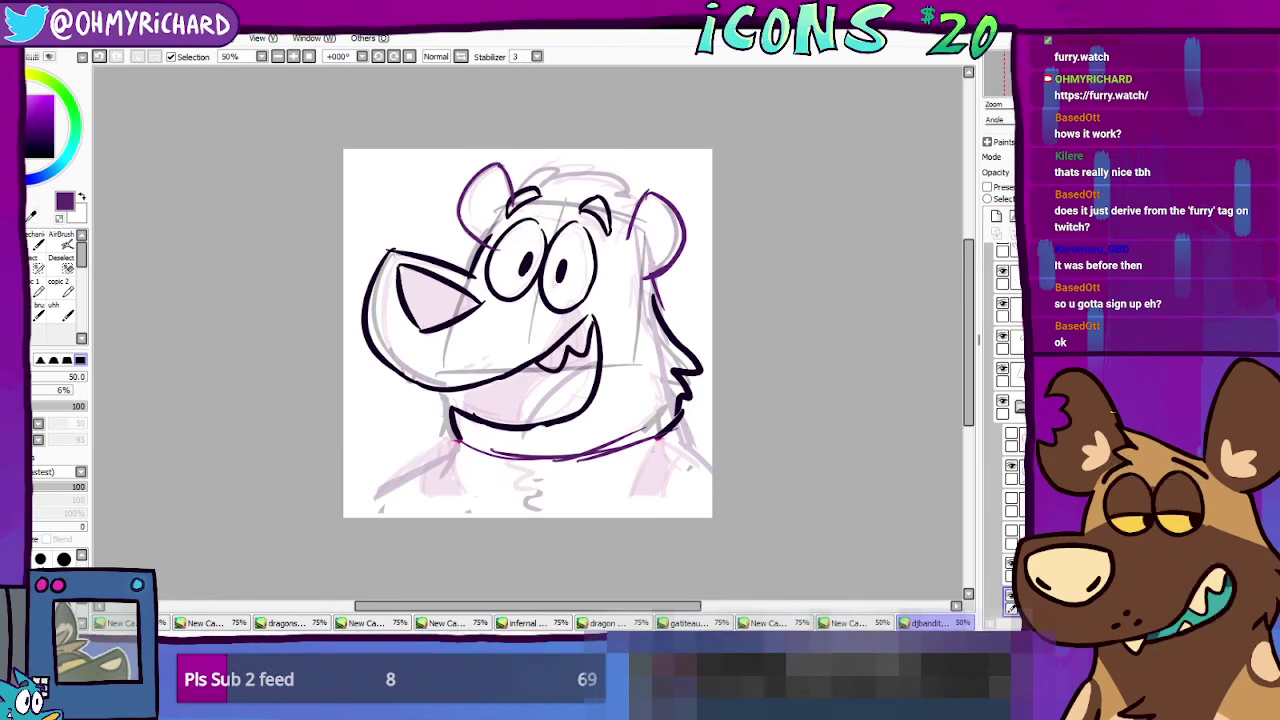
left_click_drag(527, 333, 563, 327)
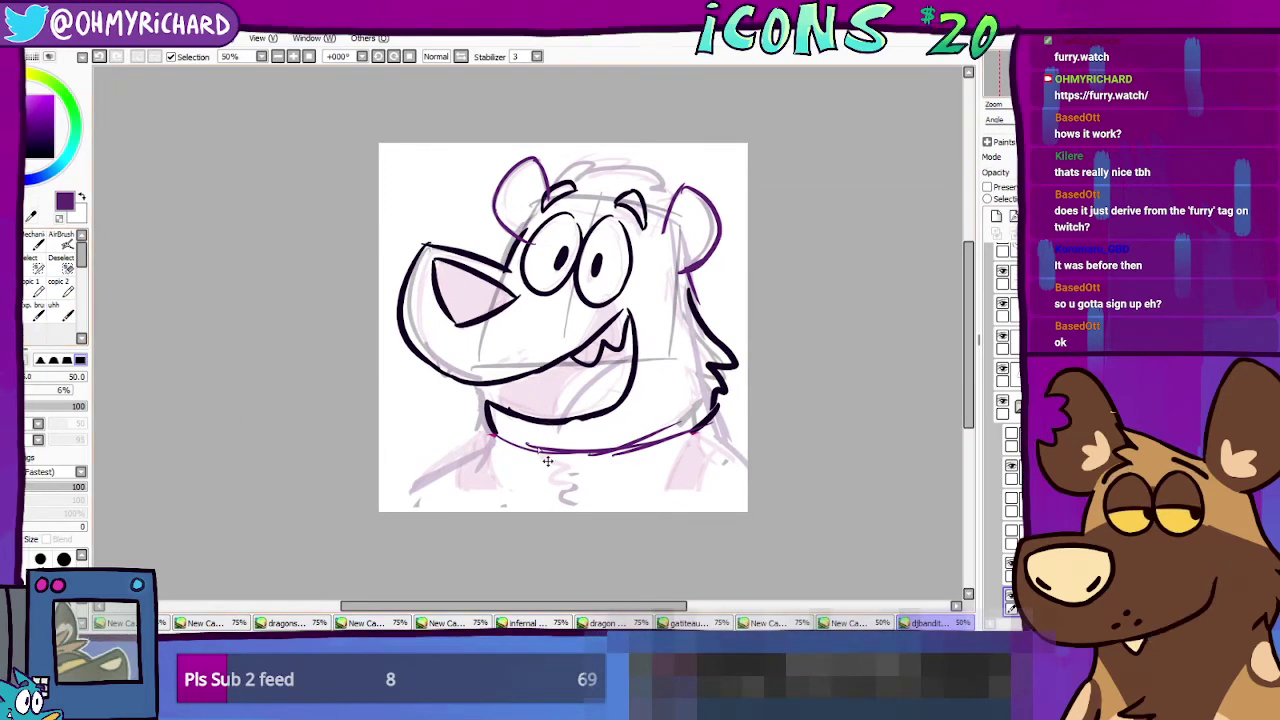
left_click(485, 454, "ctrl+shift")
left_click(1011, 466)
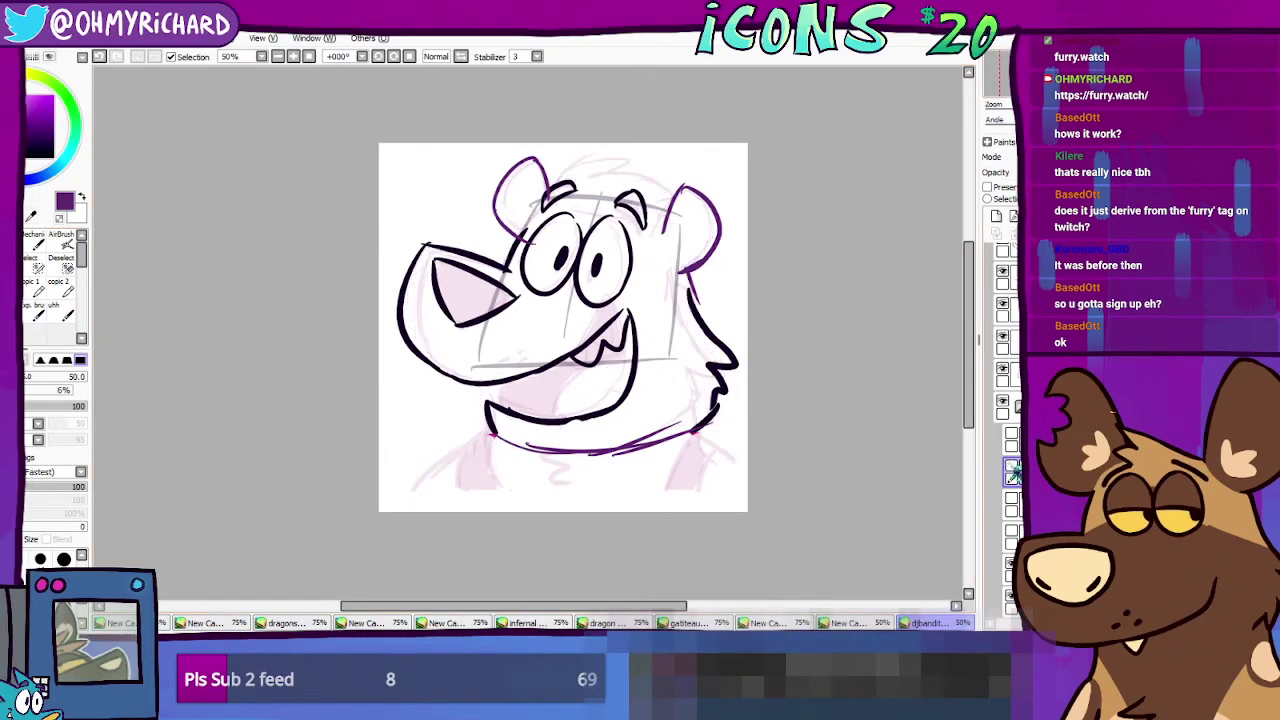
left_click(1011, 466)
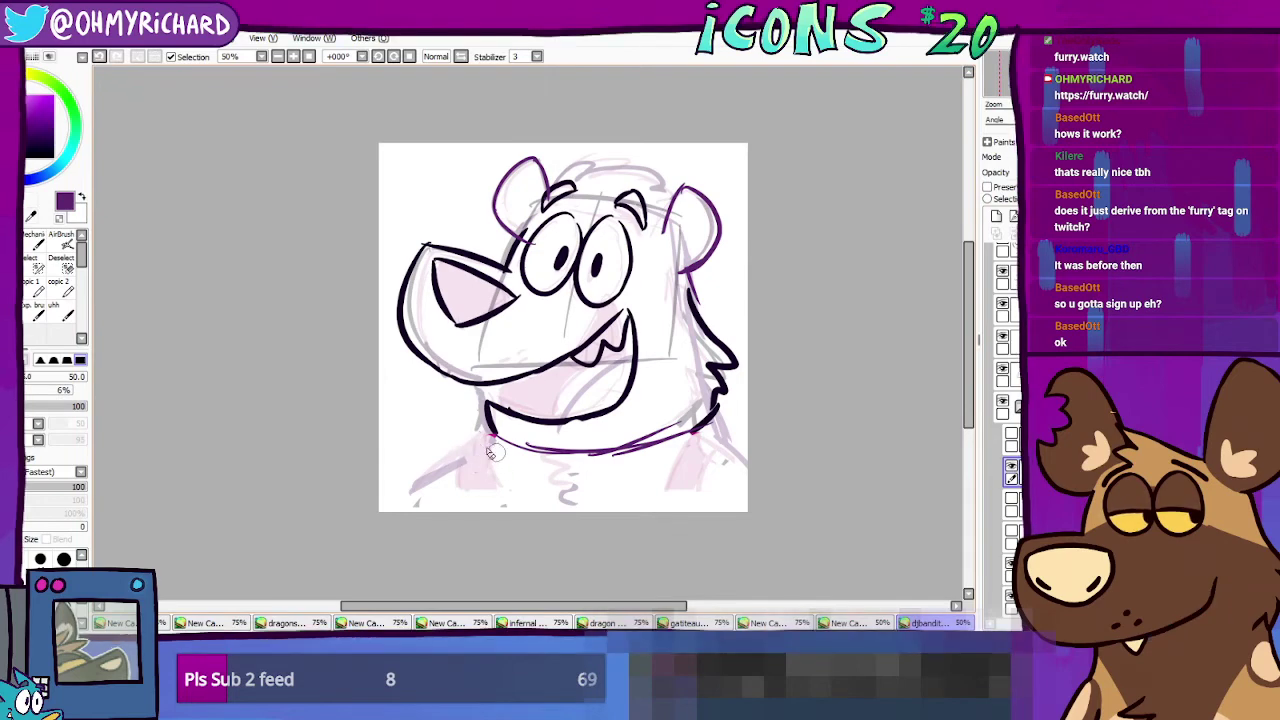
left_click_drag(490, 453, 407, 485)
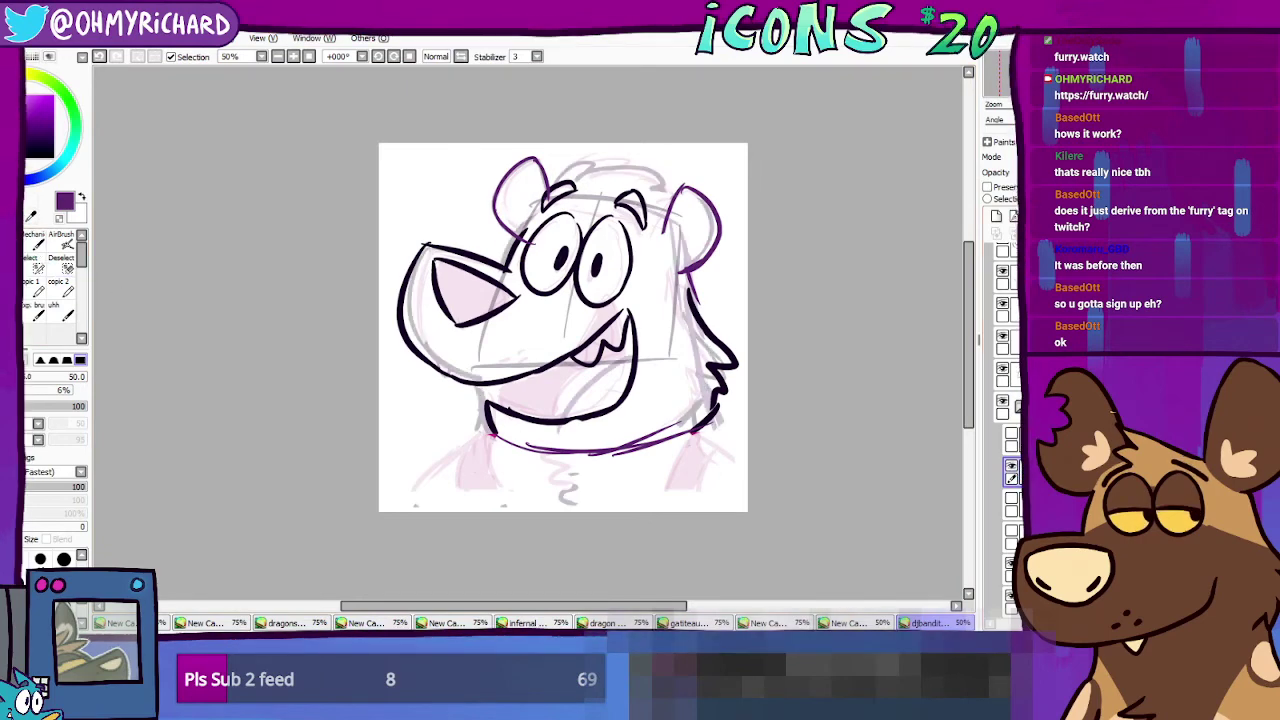
Step: Switch back to a line layer and draw steep dark purple shoulder lines running down and outward from both sides of the neck
key("ctrl")
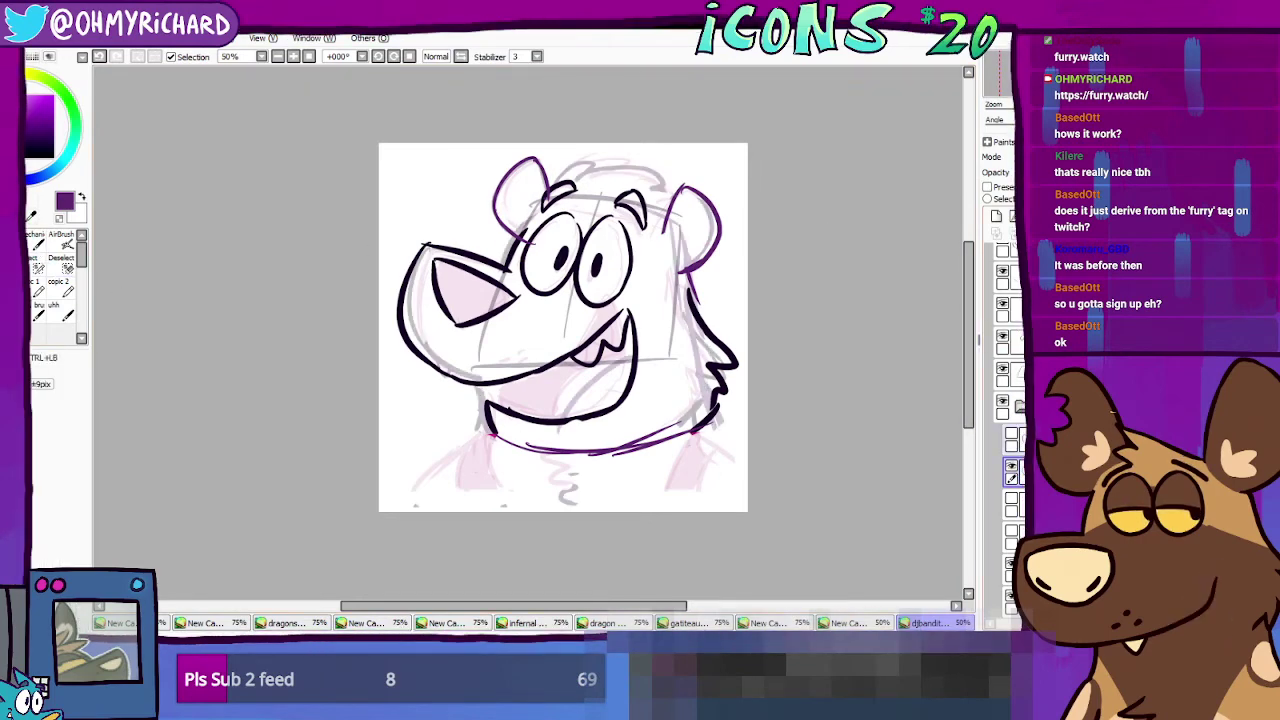
left_click_drag(673, 340, 660, 336)
key("ctrl+z")
left_click_drag(723, 438, 621, 426)
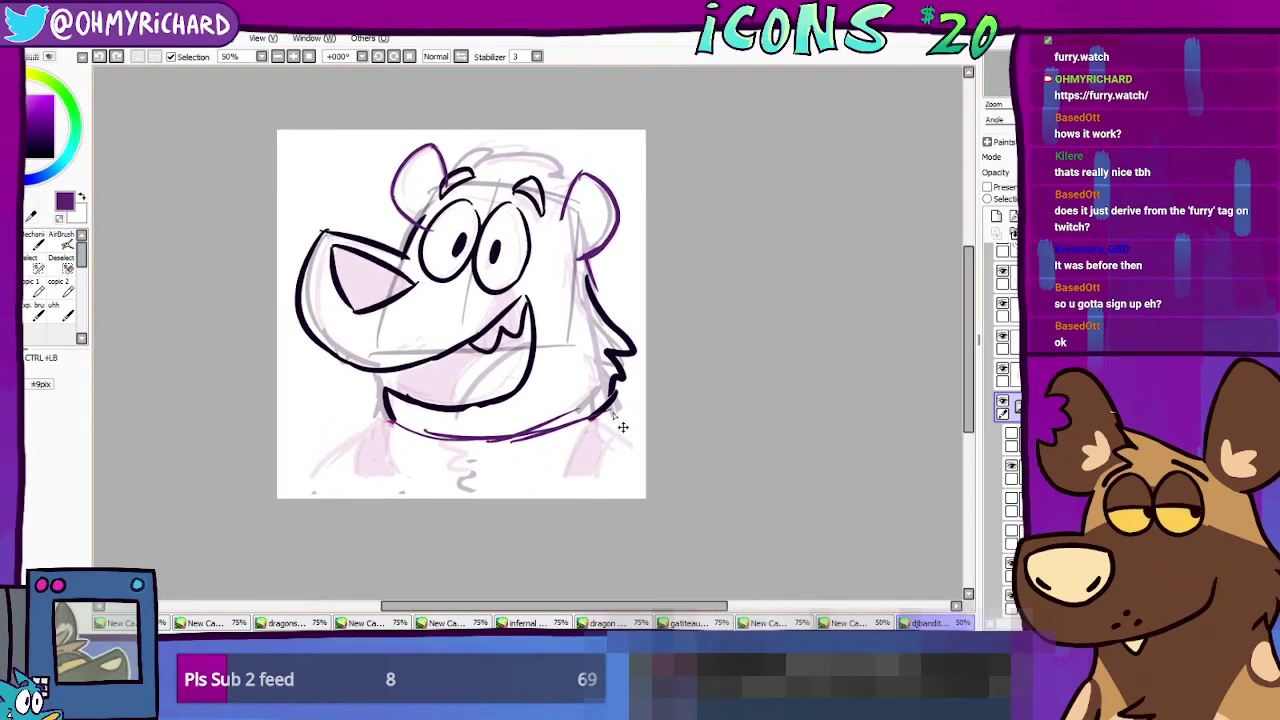
left_click_drag(628, 345, 634, 356)
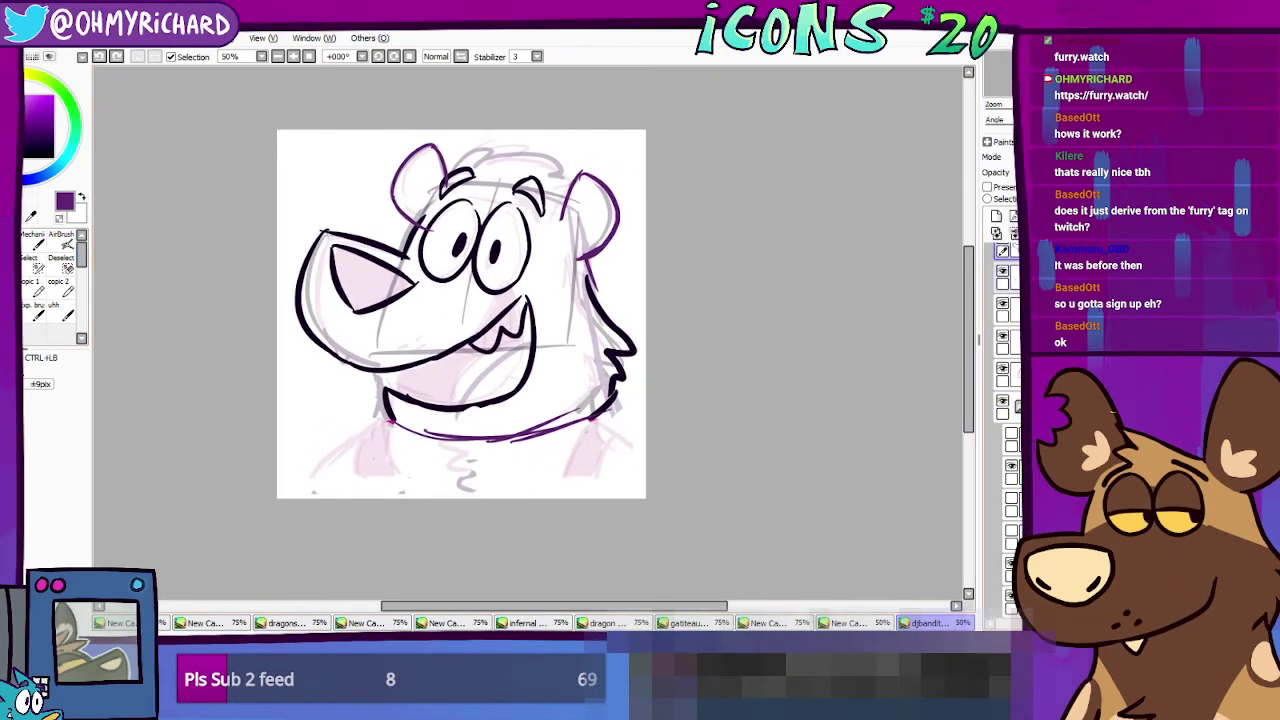
scroll(1012, 330, "up", 2)
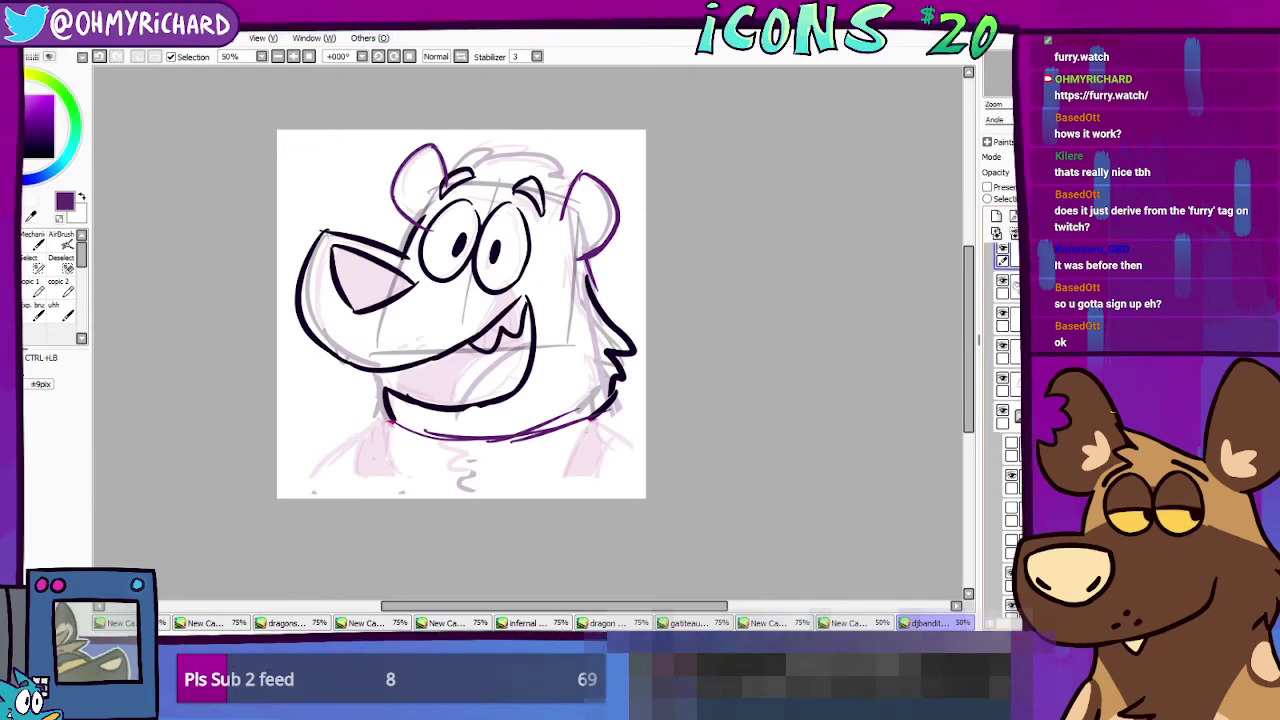
left_click(1008, 341)
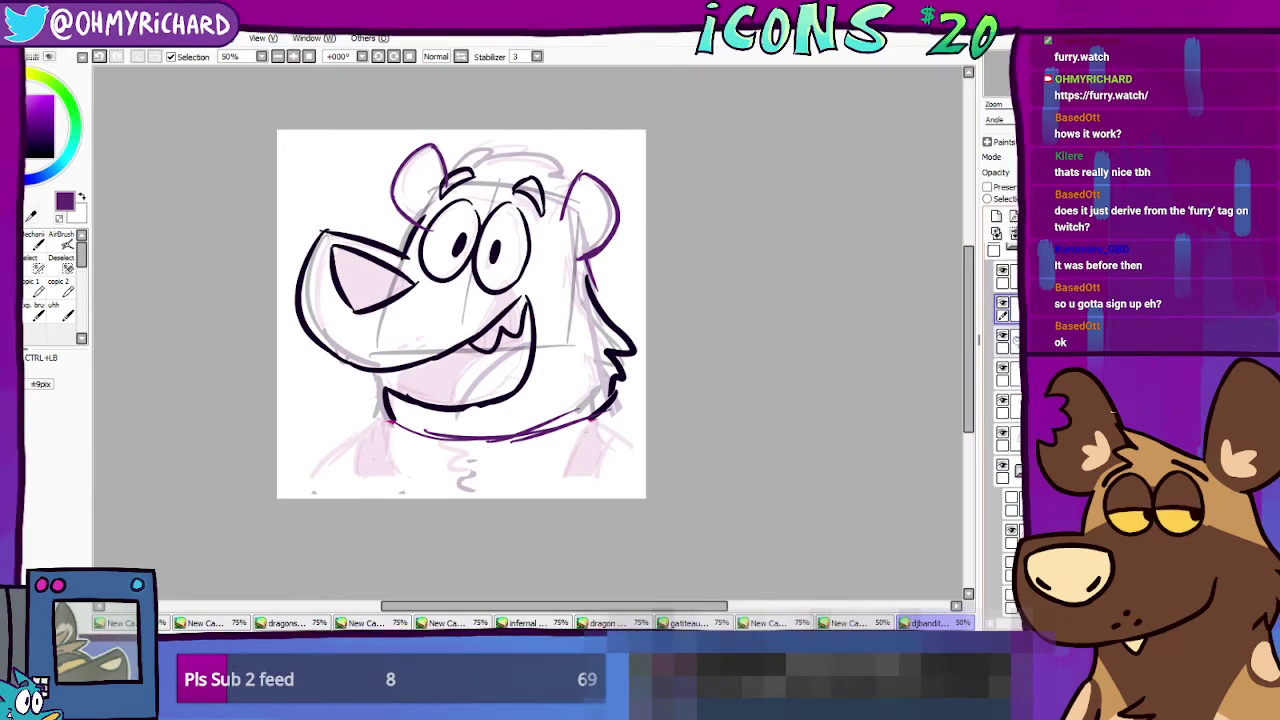
key("n")
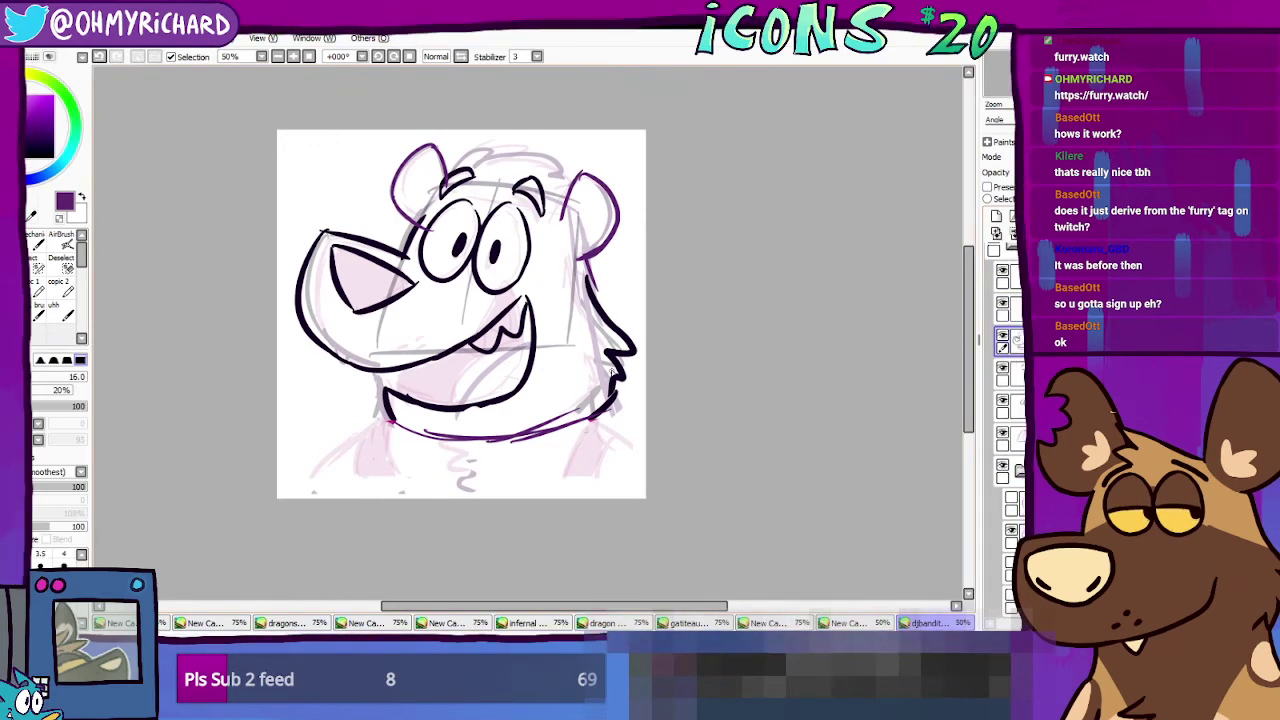
key("ctrl+z")
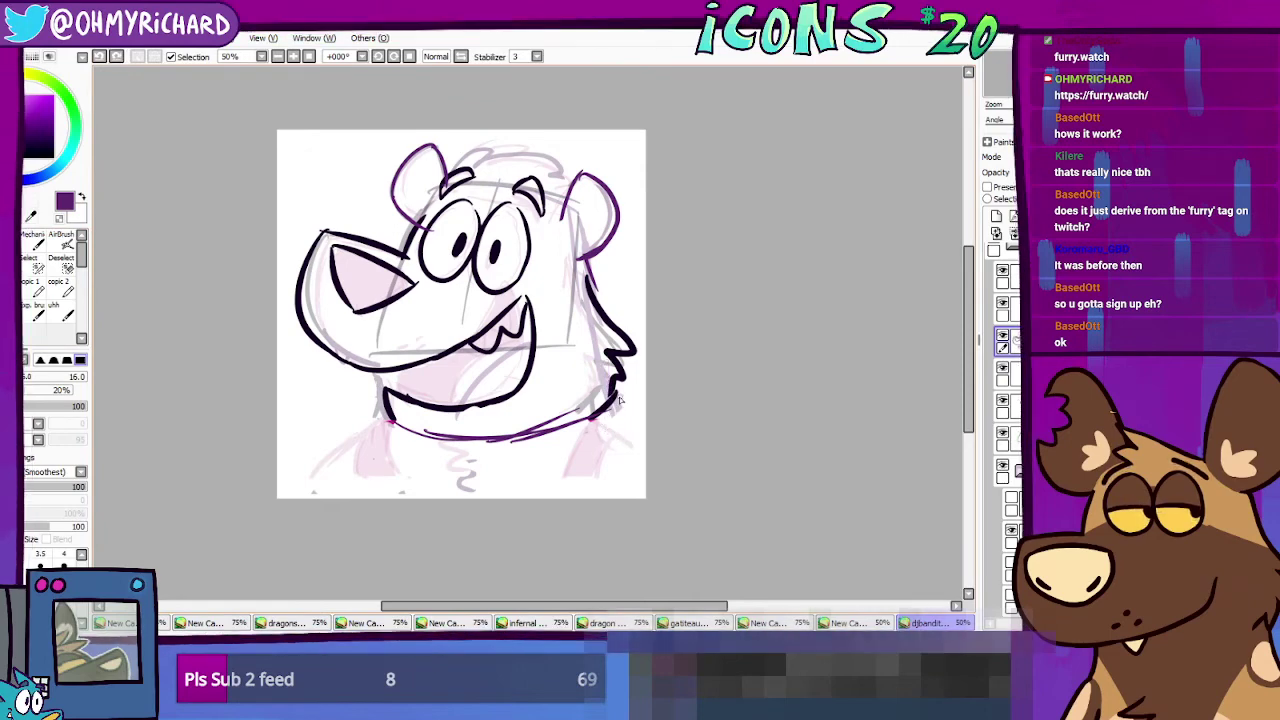
left_click_drag(393, 424, 376, 472)
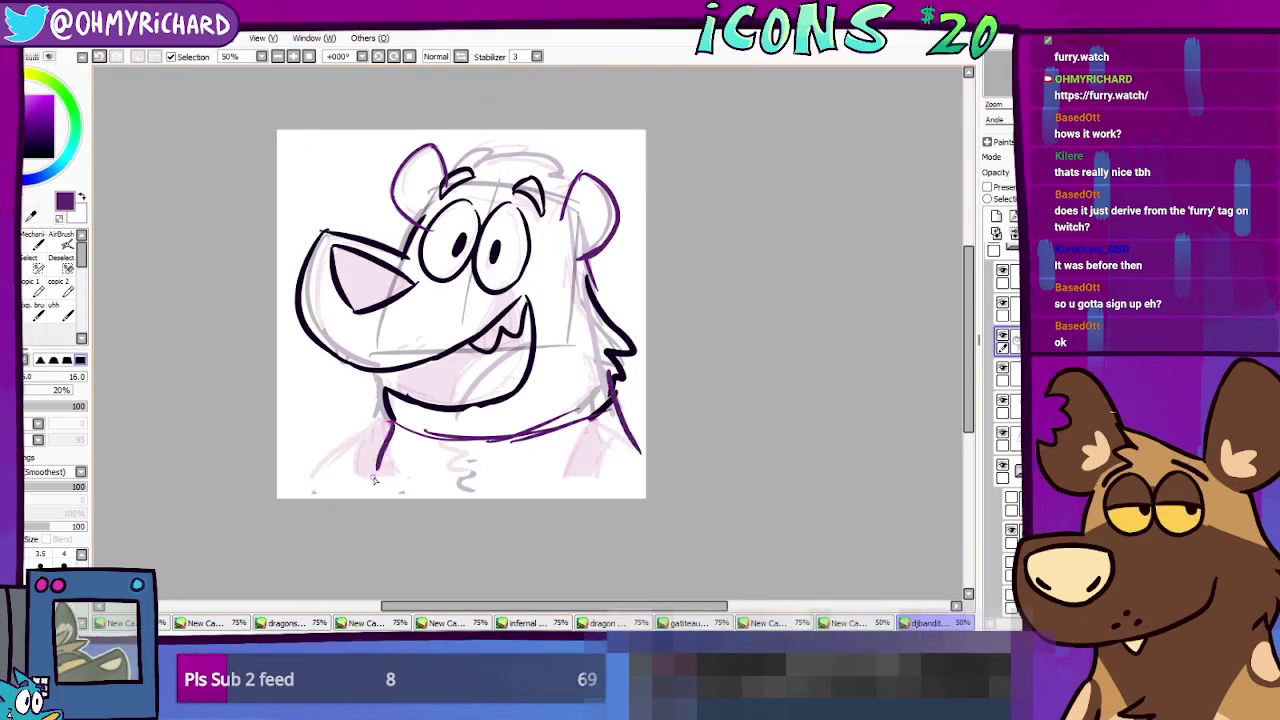
left_click_drag(392, 422, 370, 478)
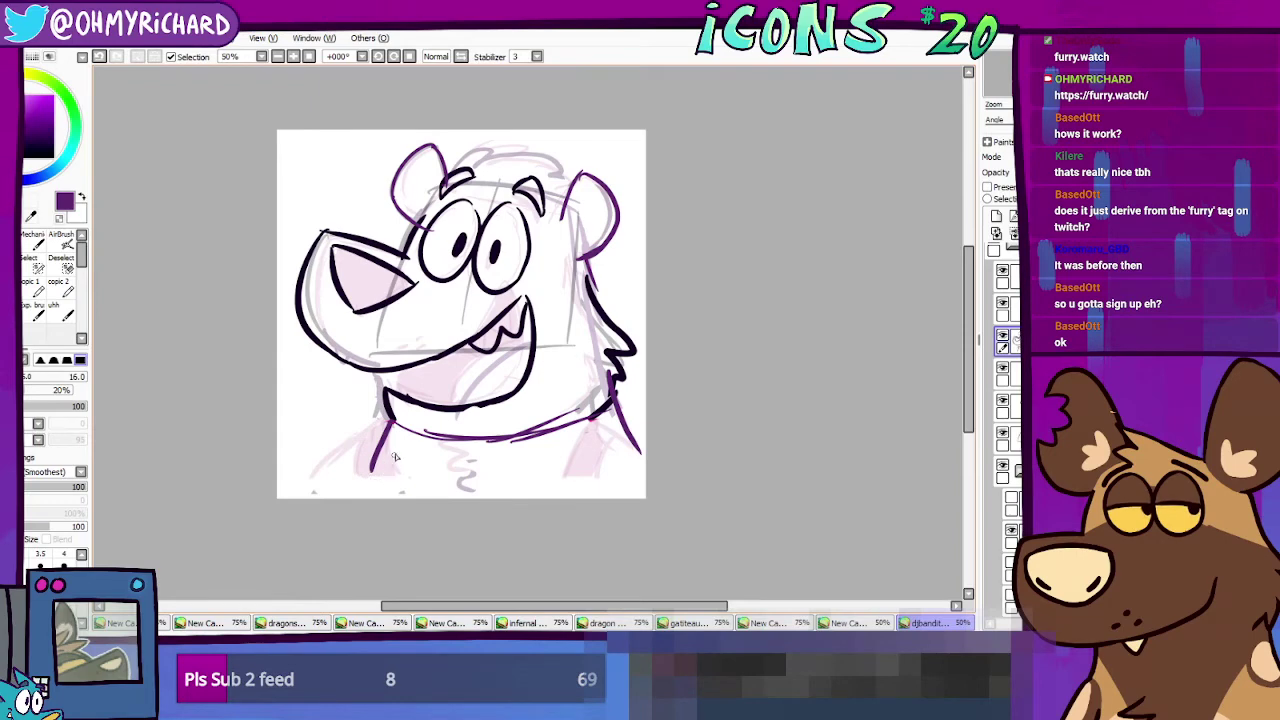
Step: Redraw the left-hand neck line steeper and shorter, and add a dark purple shoulder line sloping down to the canvas corner
key("ctrl+z")
left_click_drag(392, 421, 370, 465)
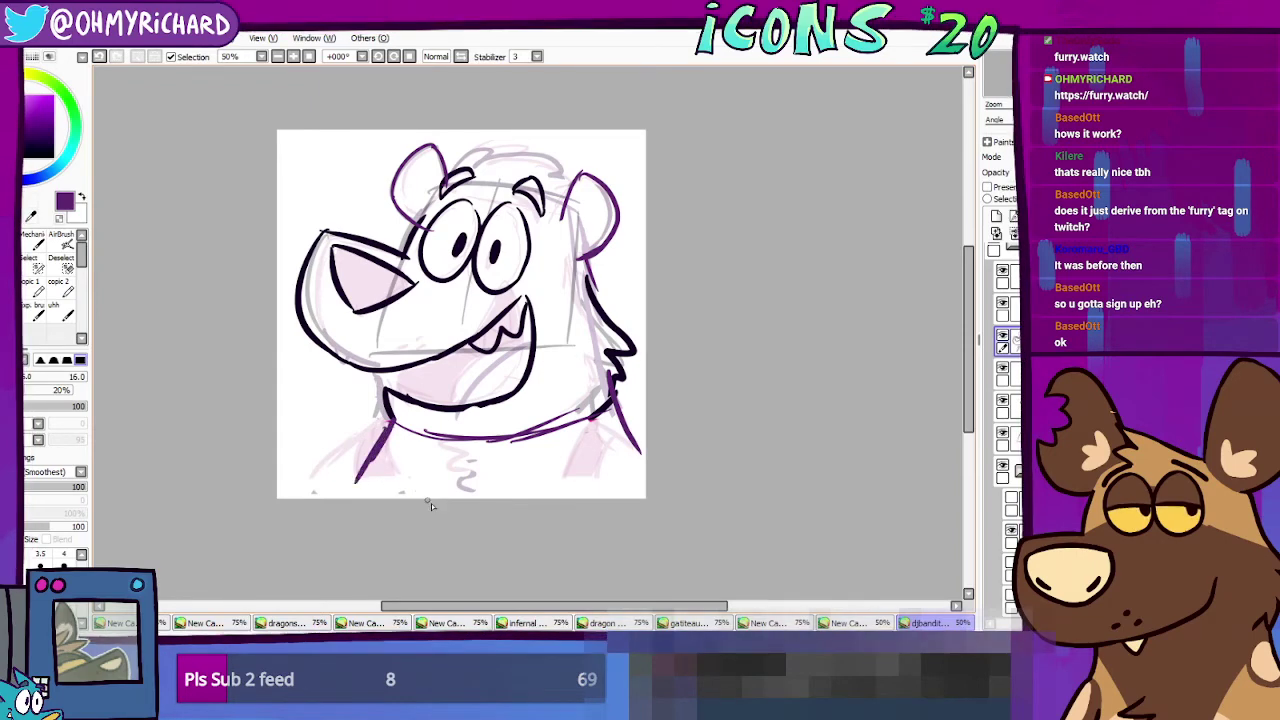
key("ctrl+z")
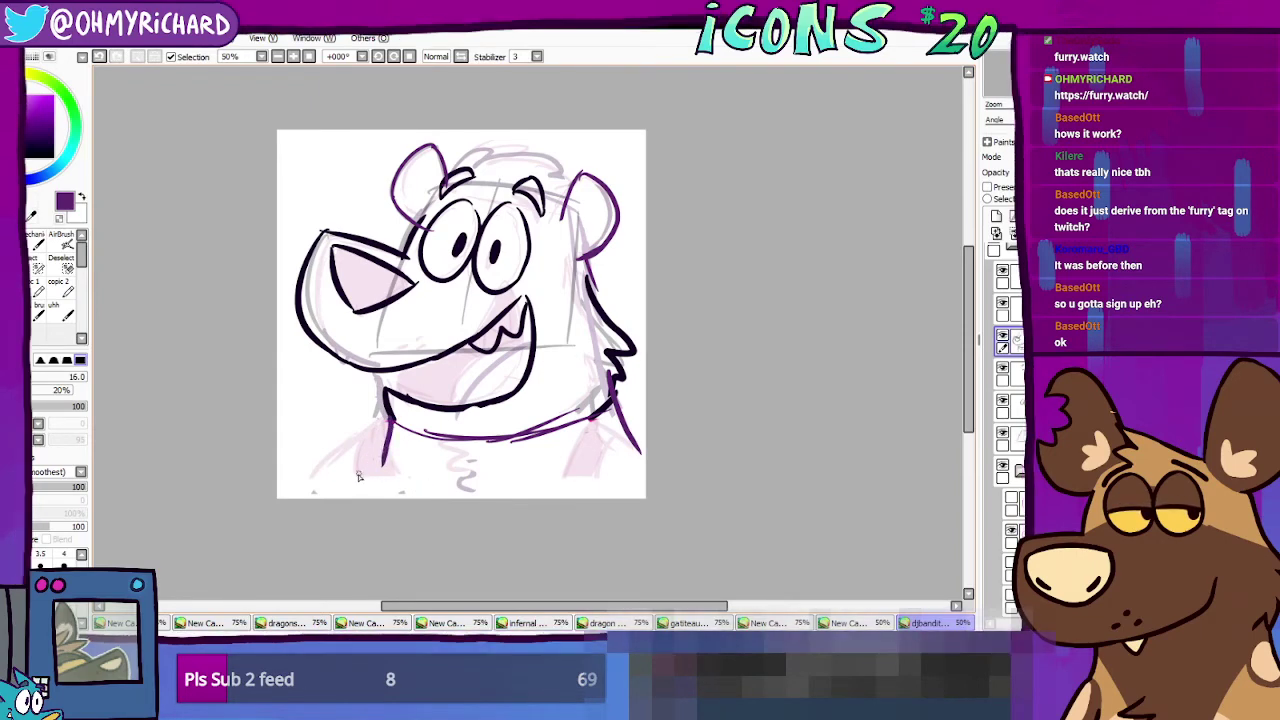
left_click_drag(382, 454, 300, 497)
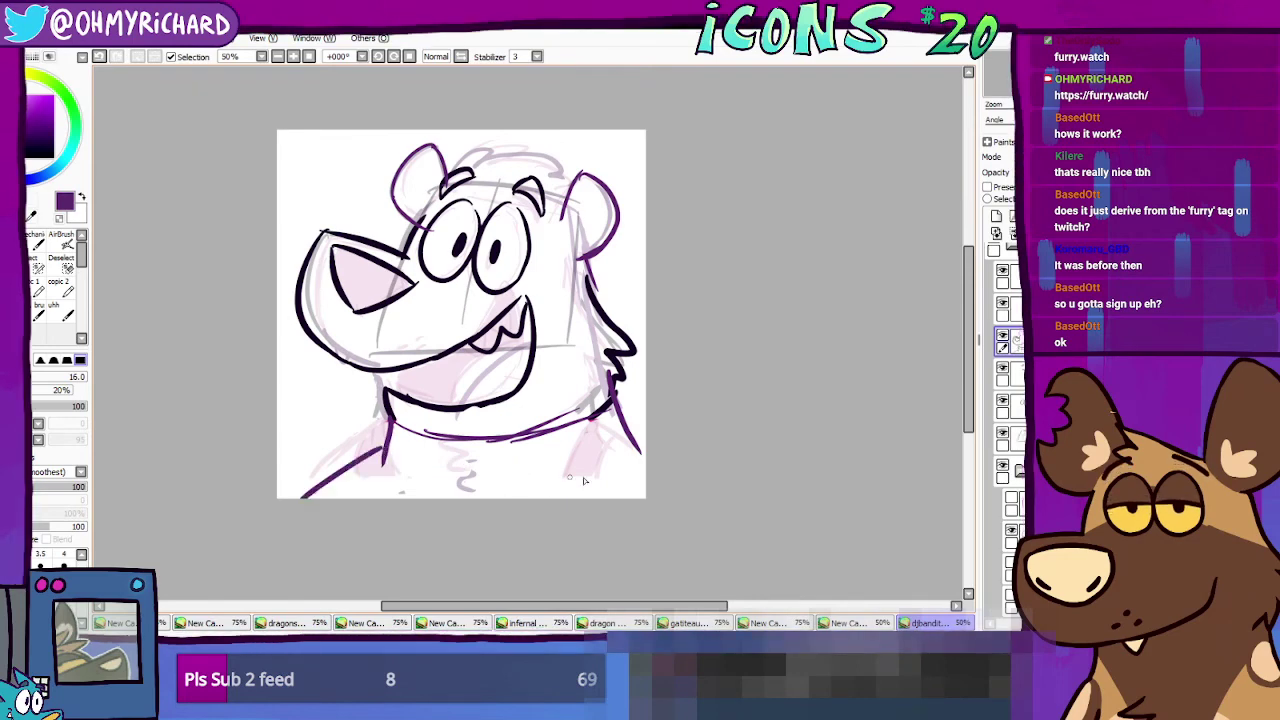
Step: Draw the arm and side lines below both shoulders down to the canvas's lower edge, cleaning up the left-hand armpit lines
left_click_drag(392, 446, 402, 497)
left_click_drag(630, 445, 597, 498)
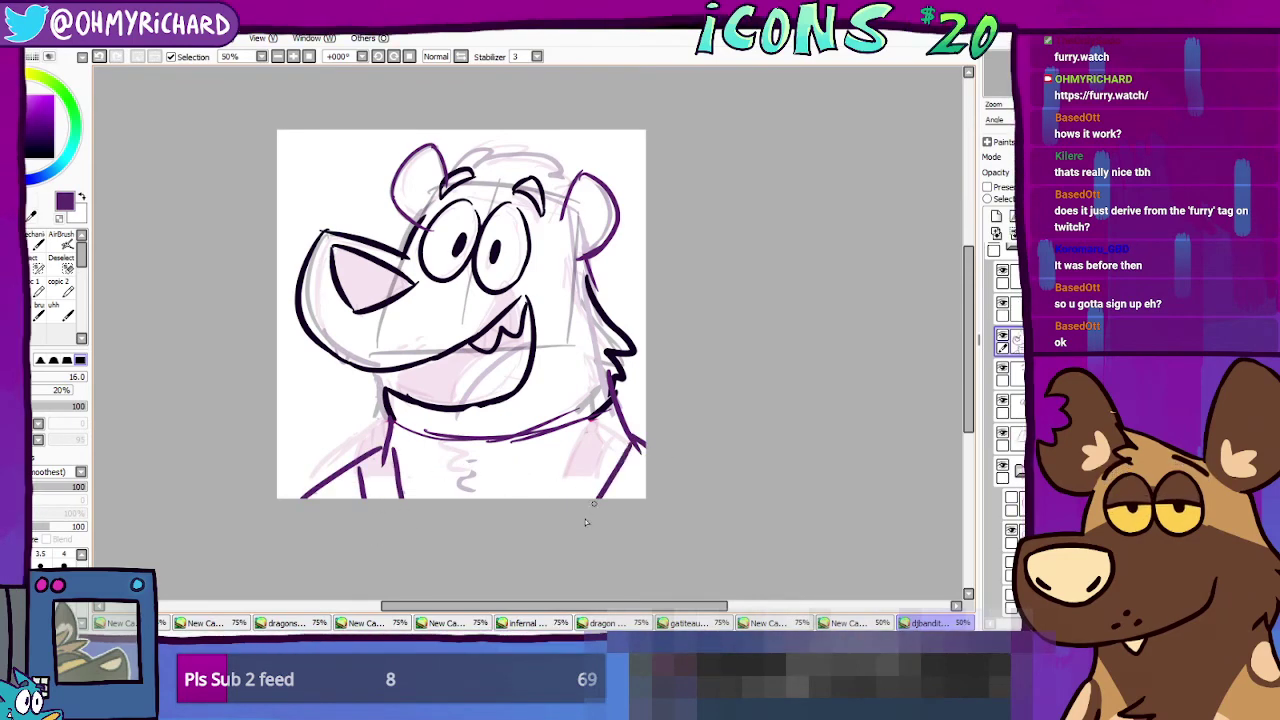
left_click_drag(630, 436, 598, 498)
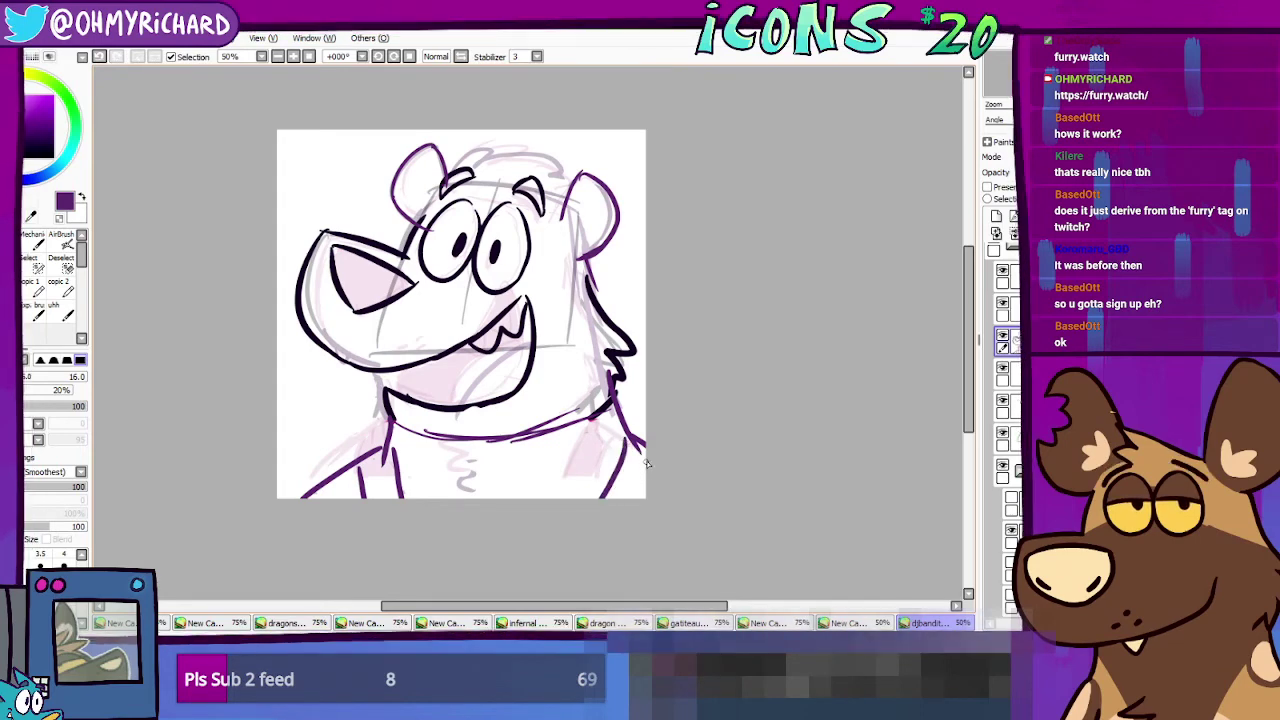
key("ctrl+z")
left_click_drag(390, 443, 404, 497)
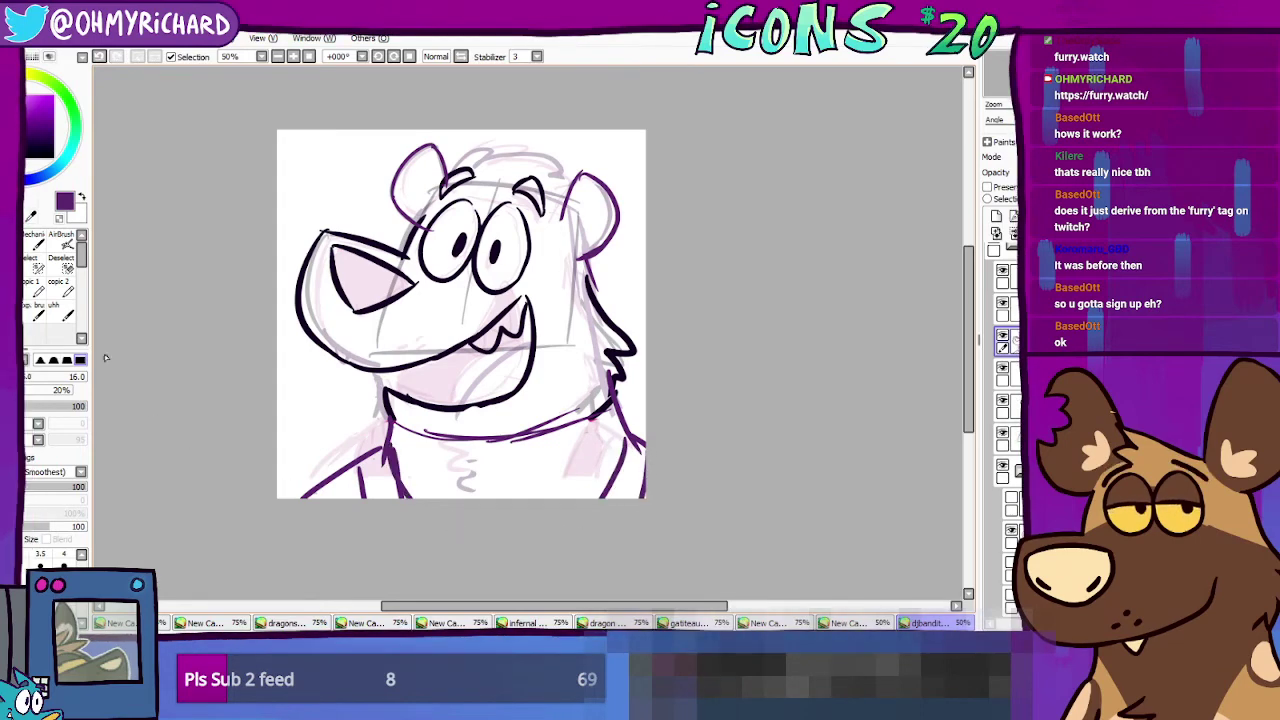
left_click(36, 286)
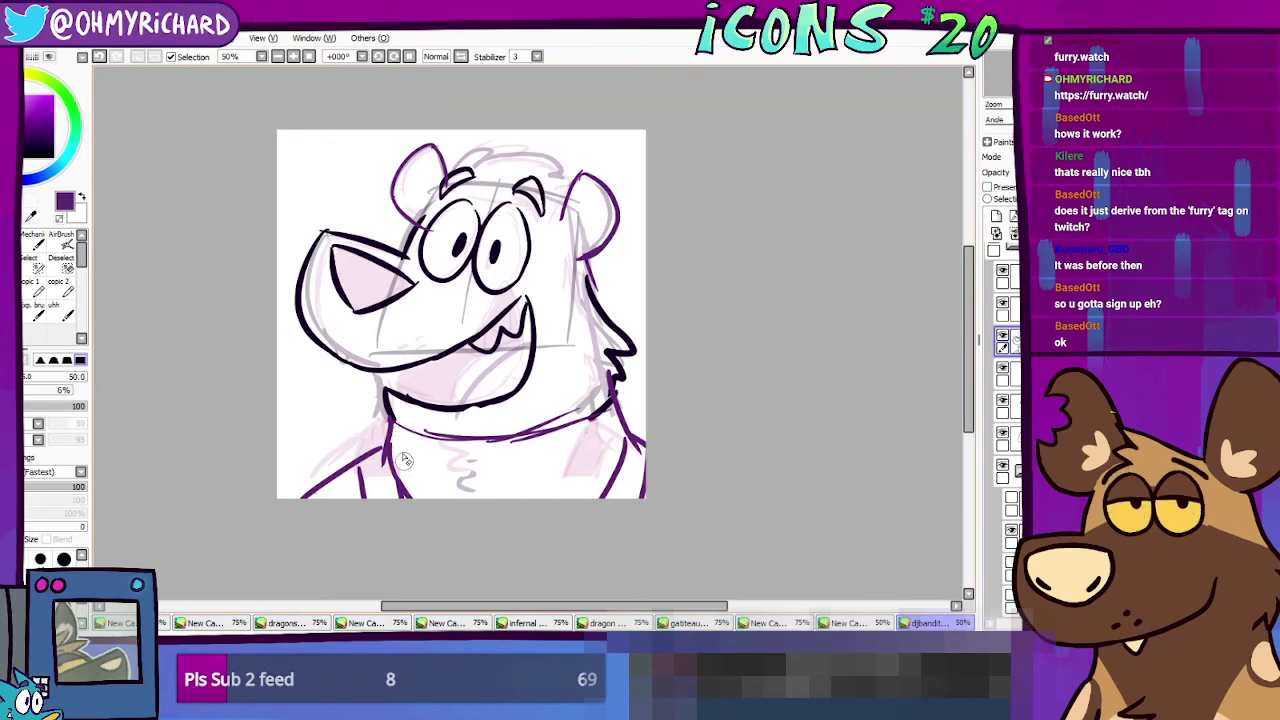
left_click_drag(366, 470, 369, 497)
key("n")
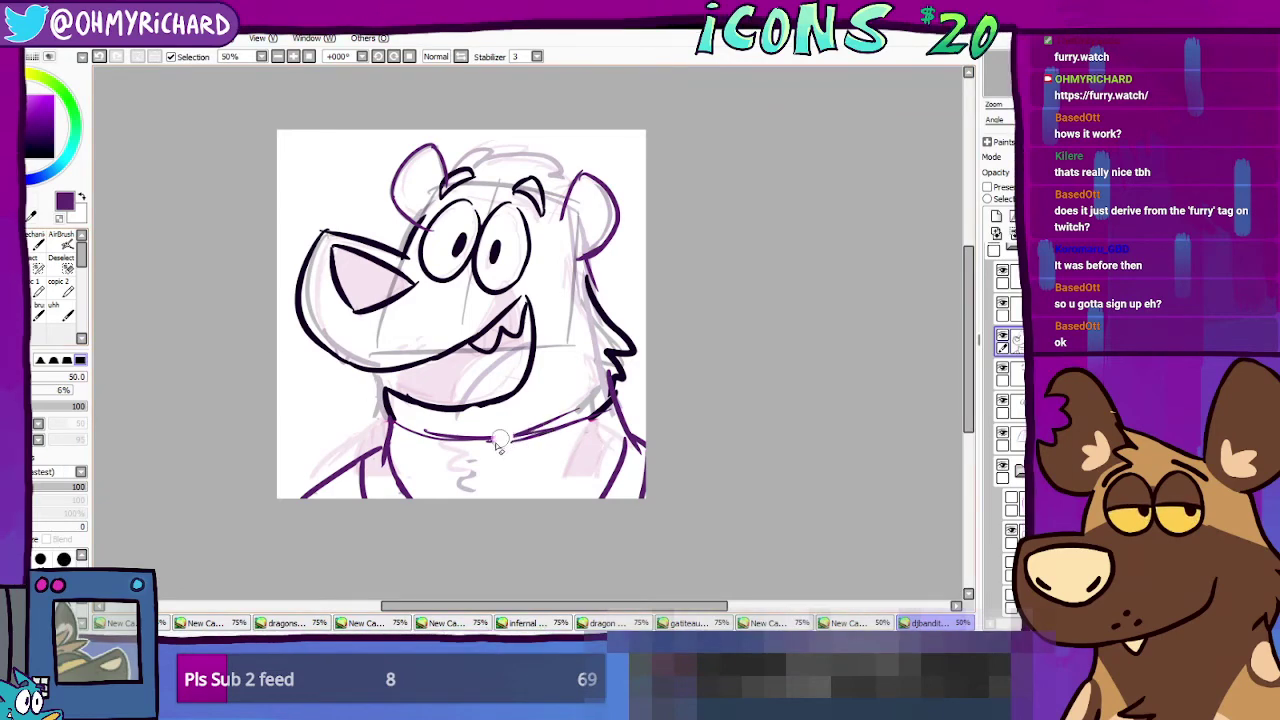
Step: Erase the curved purple neckline running across the neck below the jaw
key("e")
left_click_drag(498, 447, 578, 421)
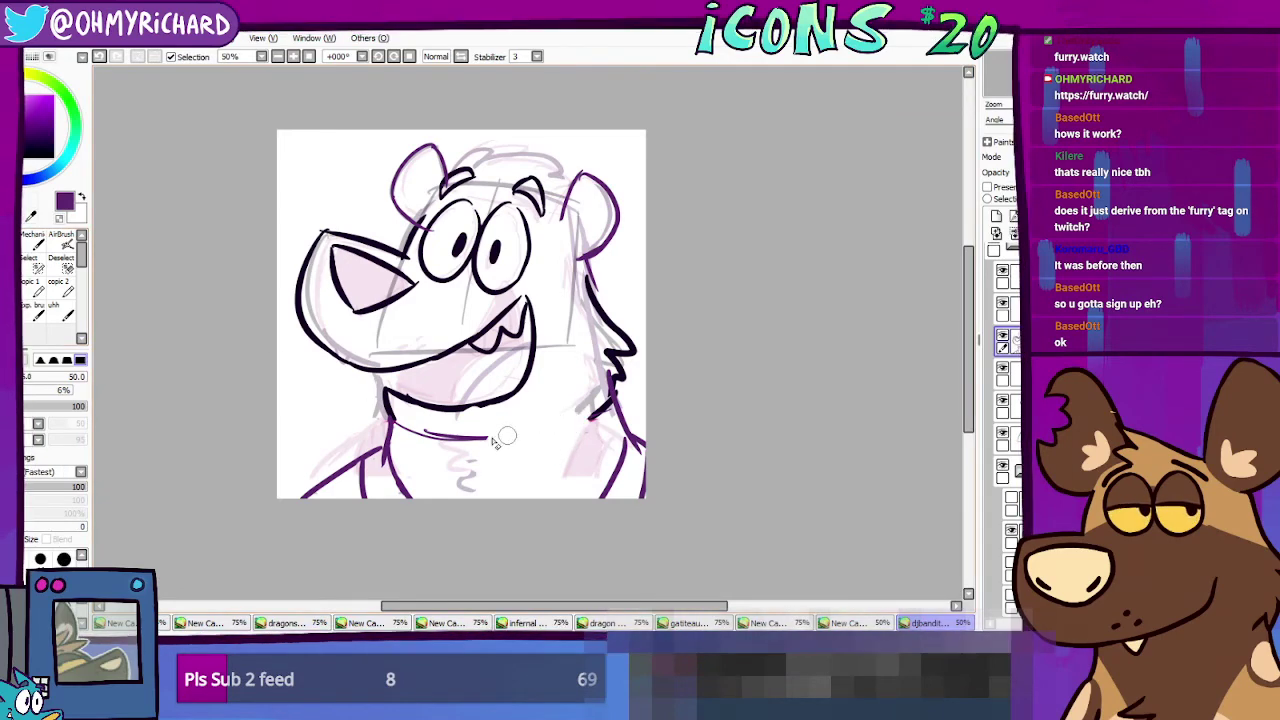
left_click_drag(497, 440, 419, 442)
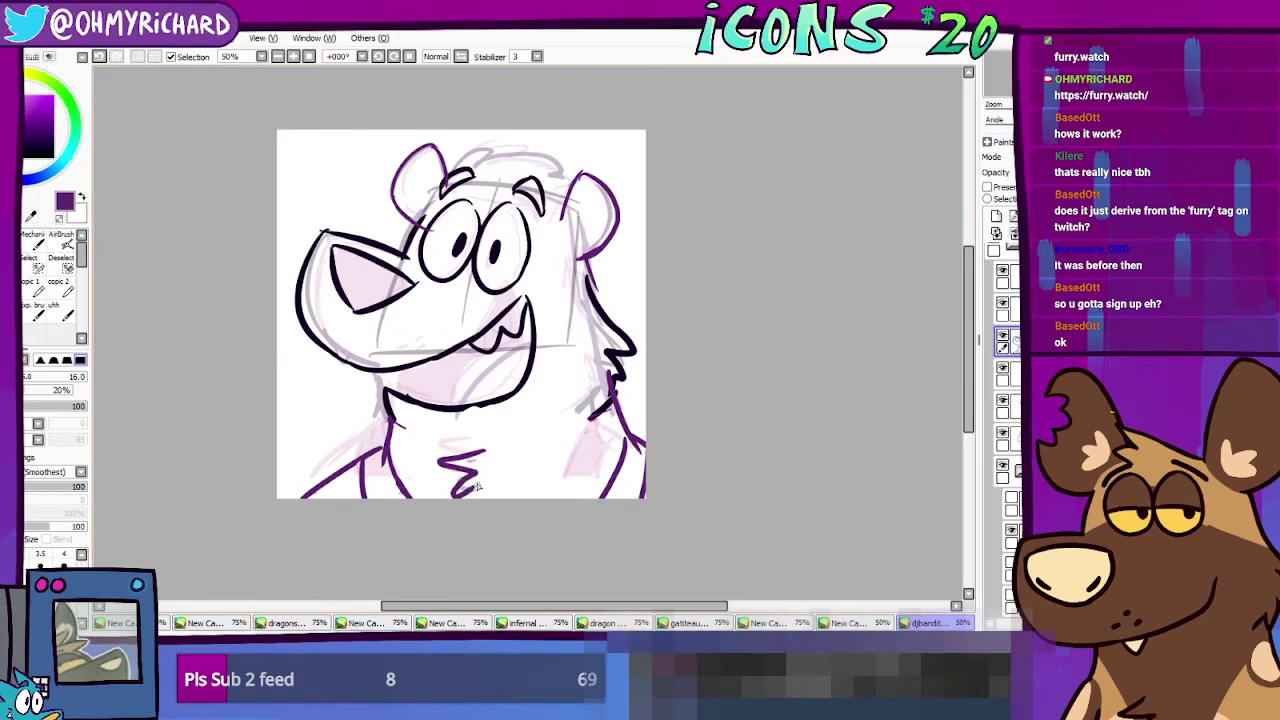
Step: Draw a zigzag tuft of chest fur at the canvas's lower edge, replacing the first attempt with a shorter one
left_click_drag(466, 486, 490, 494)
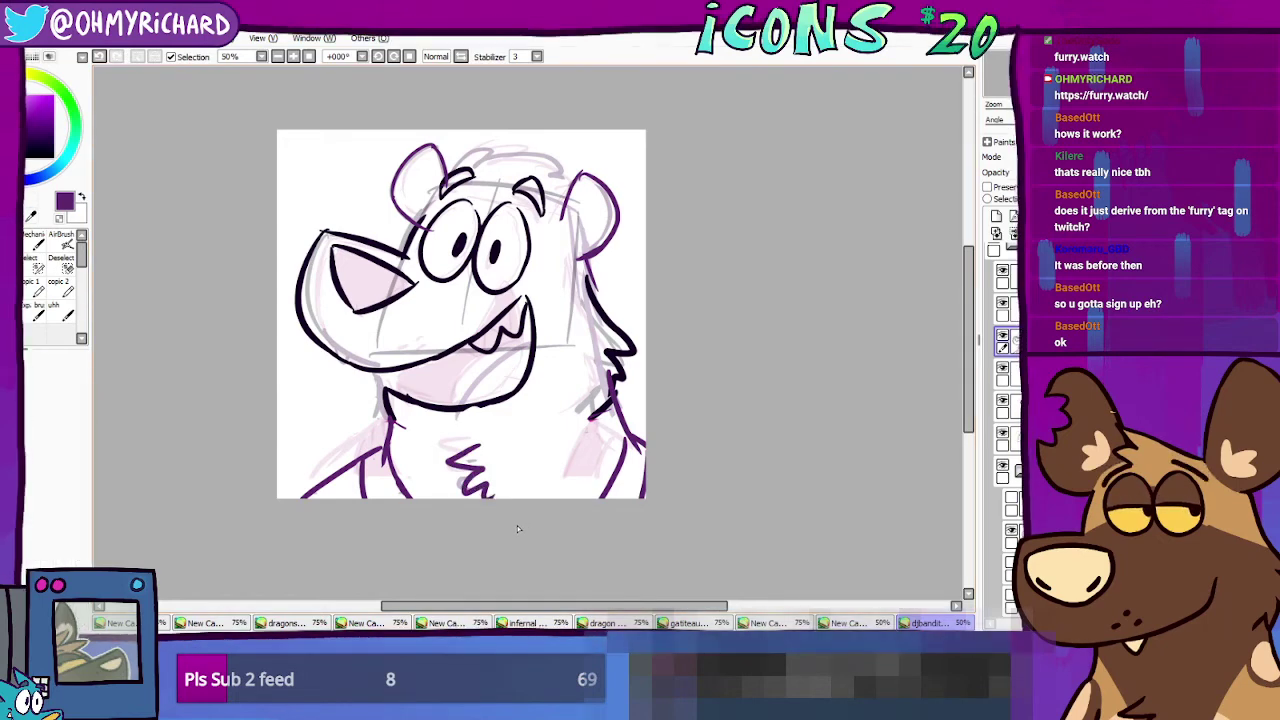
mouse_move(480, 440)
left_mouse_down()
mouse_move(491, 498)
mouse_move(492, 486)
left_mouse_up()
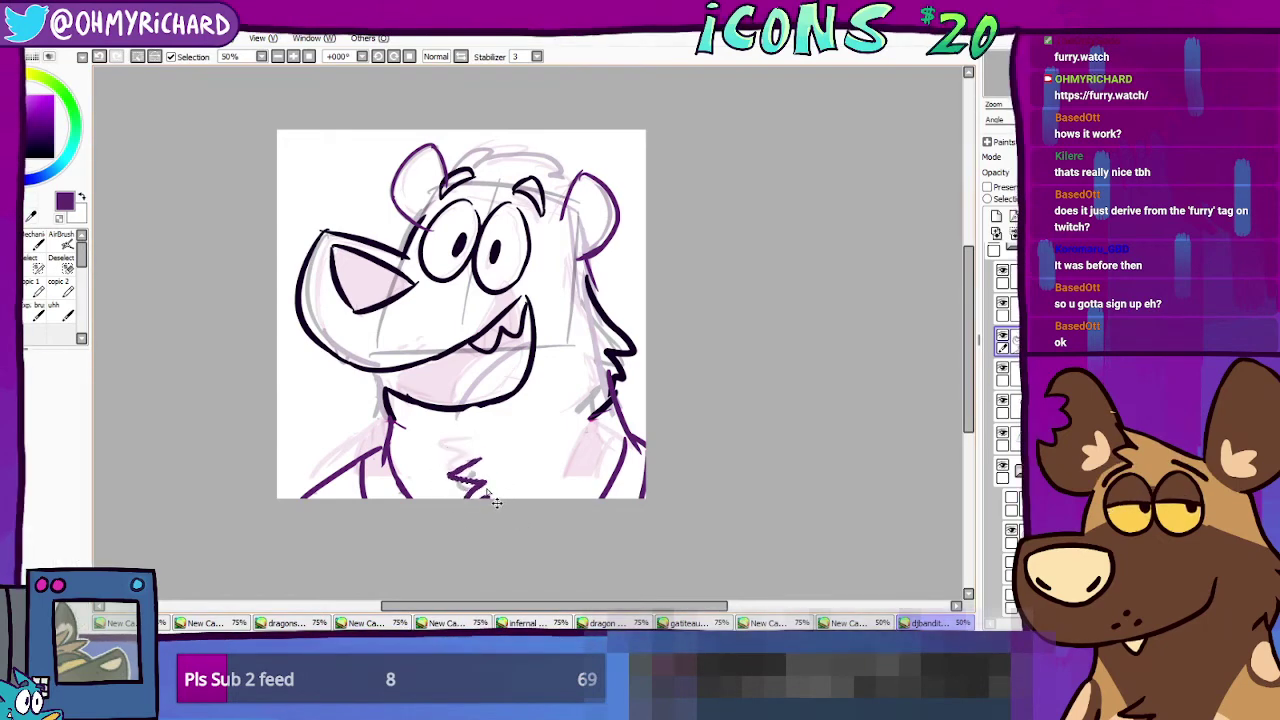
left_click_drag(591, 401, 578, 445)
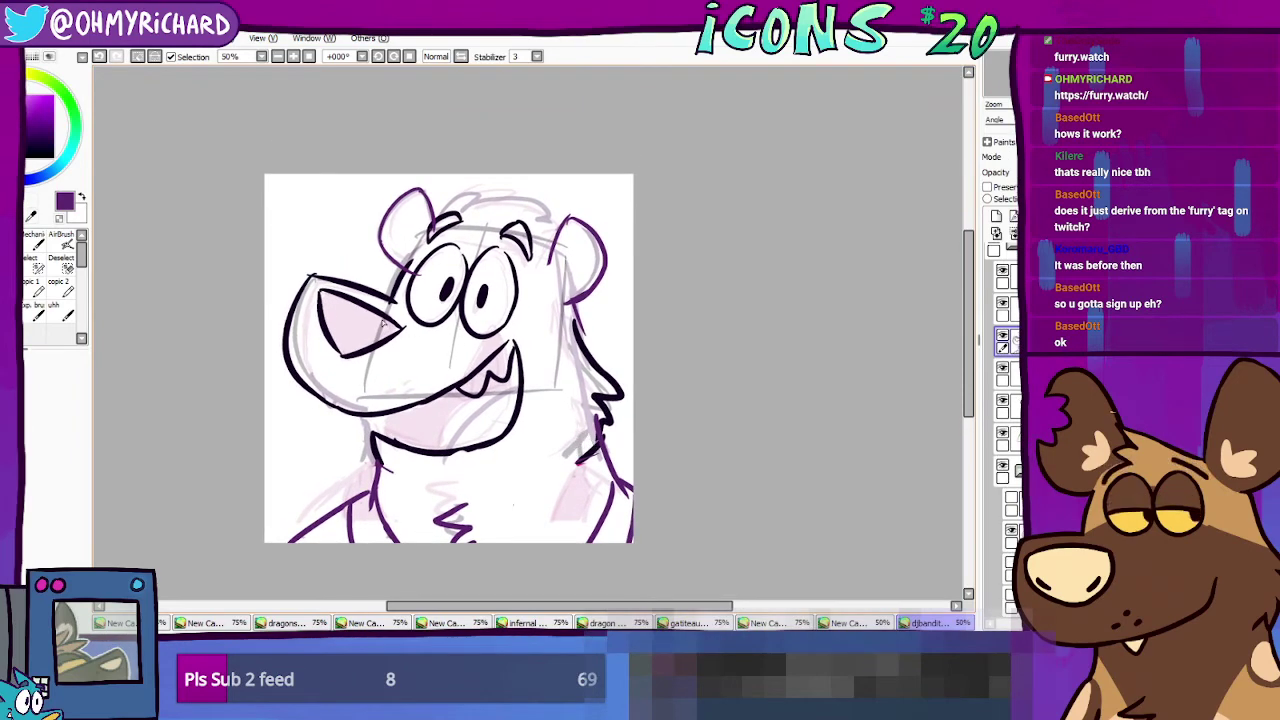
Step: Switch to the pointed-eared character's icon and move its eye, snout and teeth line layers into the faded sketch folder
left_click_drag(790, 507, 849, 454)
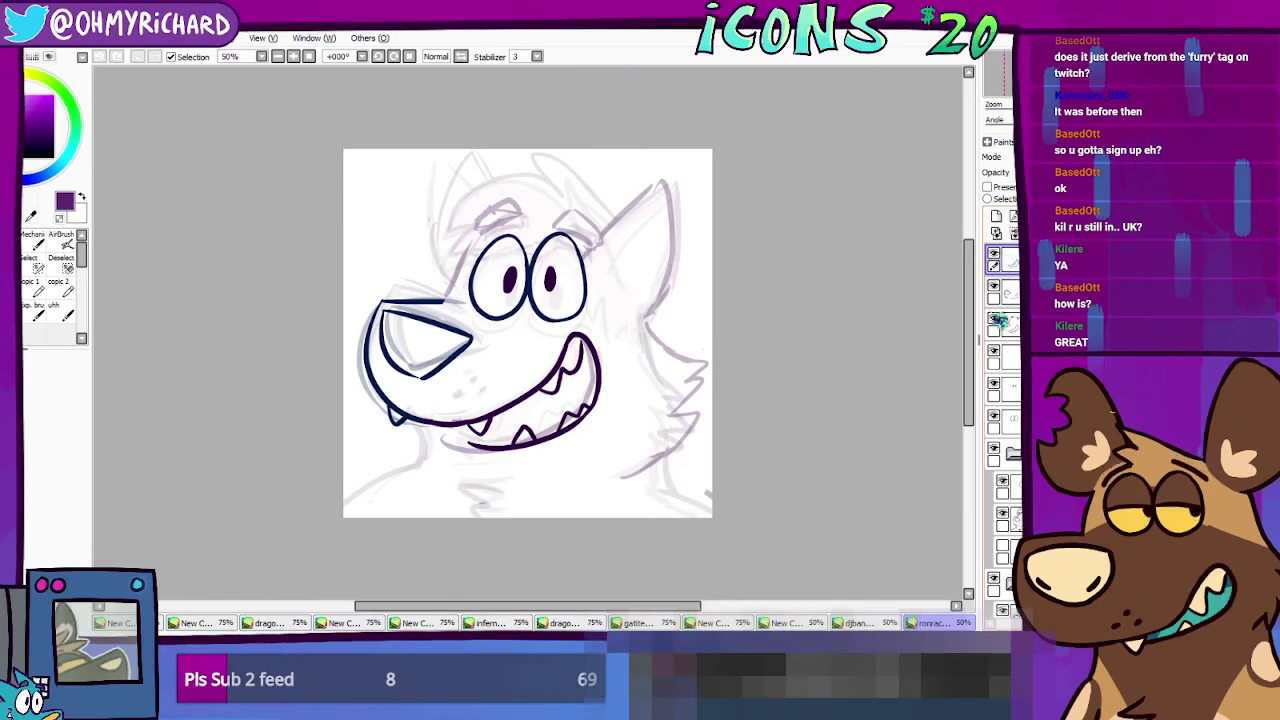
left_click(1012, 453)
left_click_drag(1008, 420, 1008, 453)
mouse_move(1008, 388)
left_mouse_down()
mouse_move(1008, 421)
mouse_move(1008, 356)
left_mouse_up()
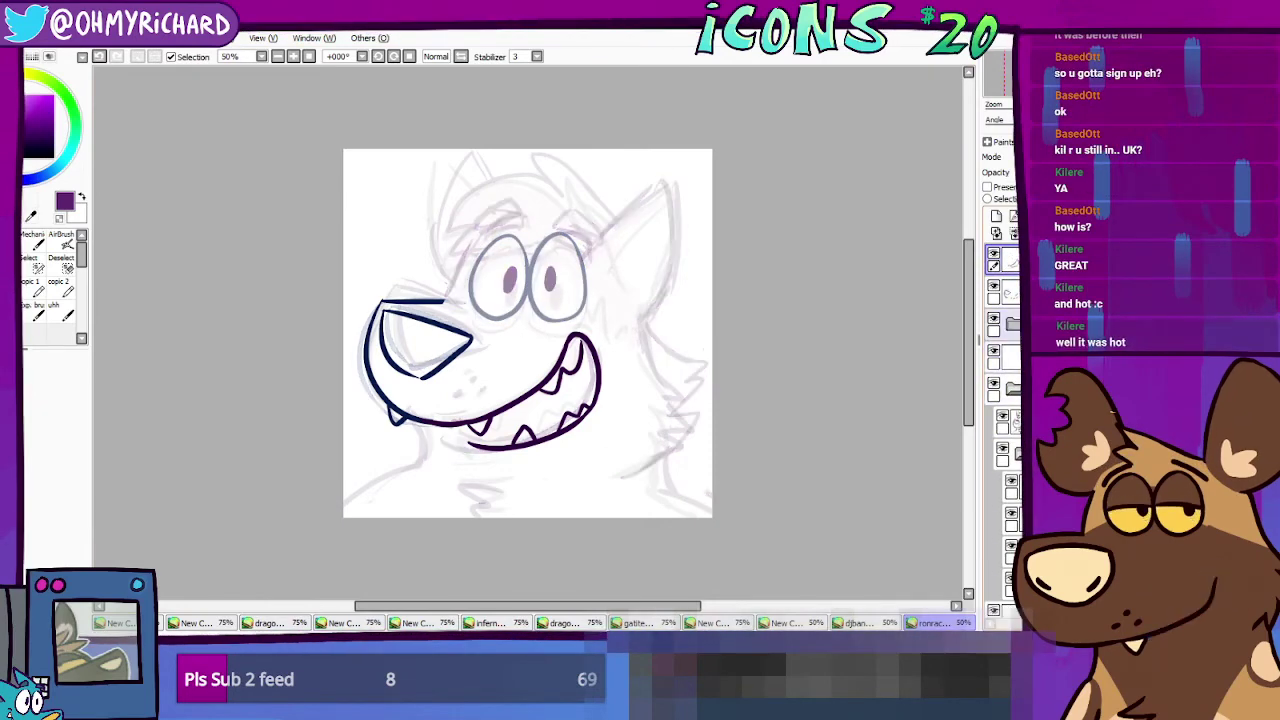
left_click_drag(1008, 292, 1008, 324)
left_click_drag(1008, 260, 1008, 306)
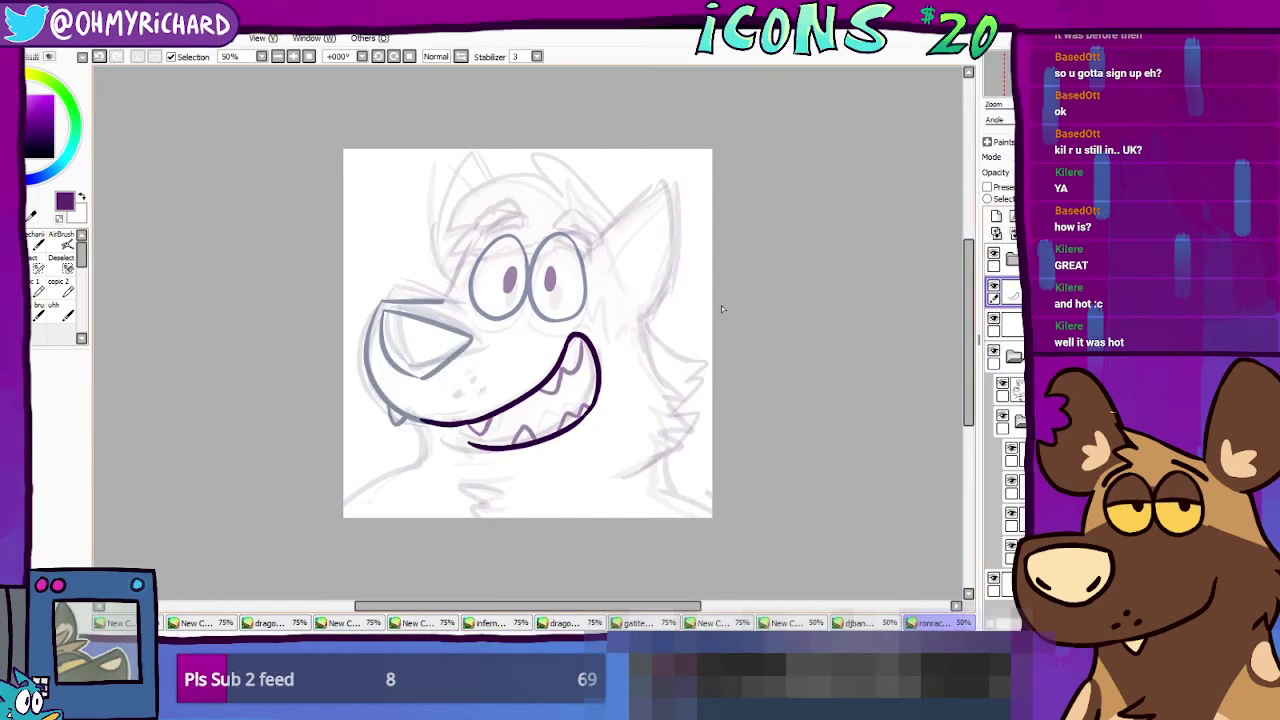
Step: Add a new folder at the top of the layer stack and hide the old sketch folder and the mouth line layer
left_click(1000, 259)
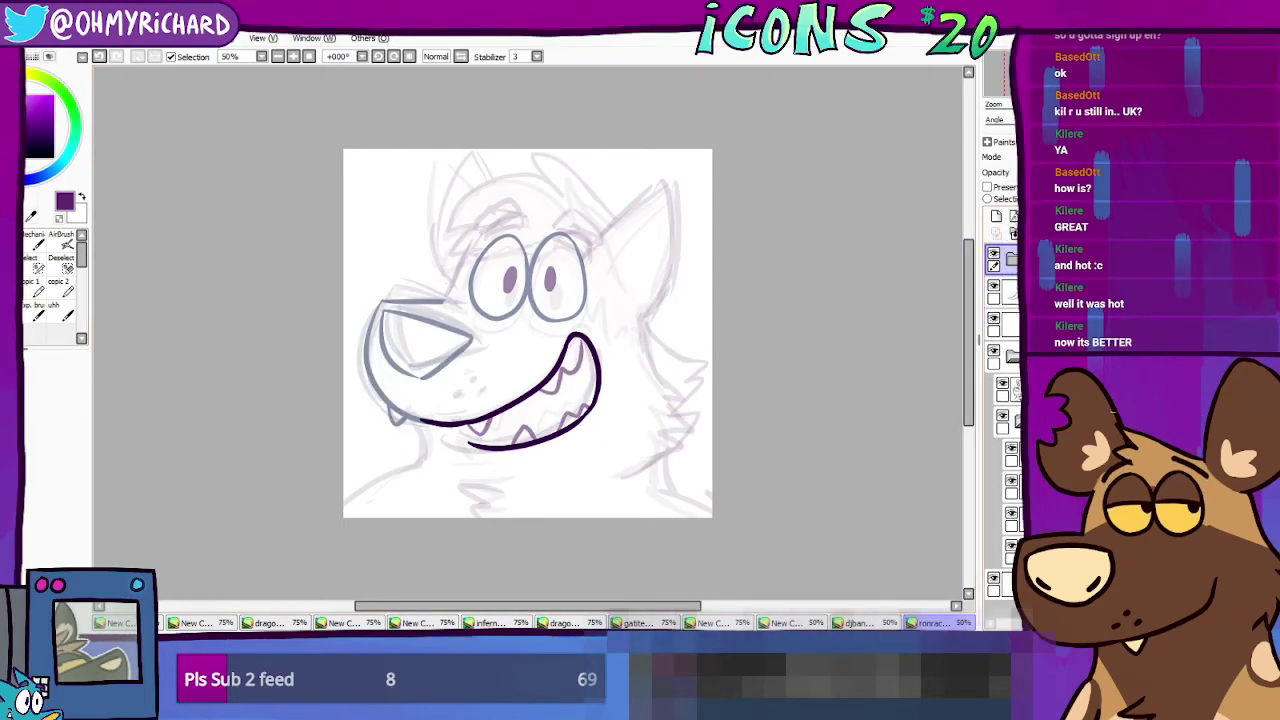
left_click(1031, 216)
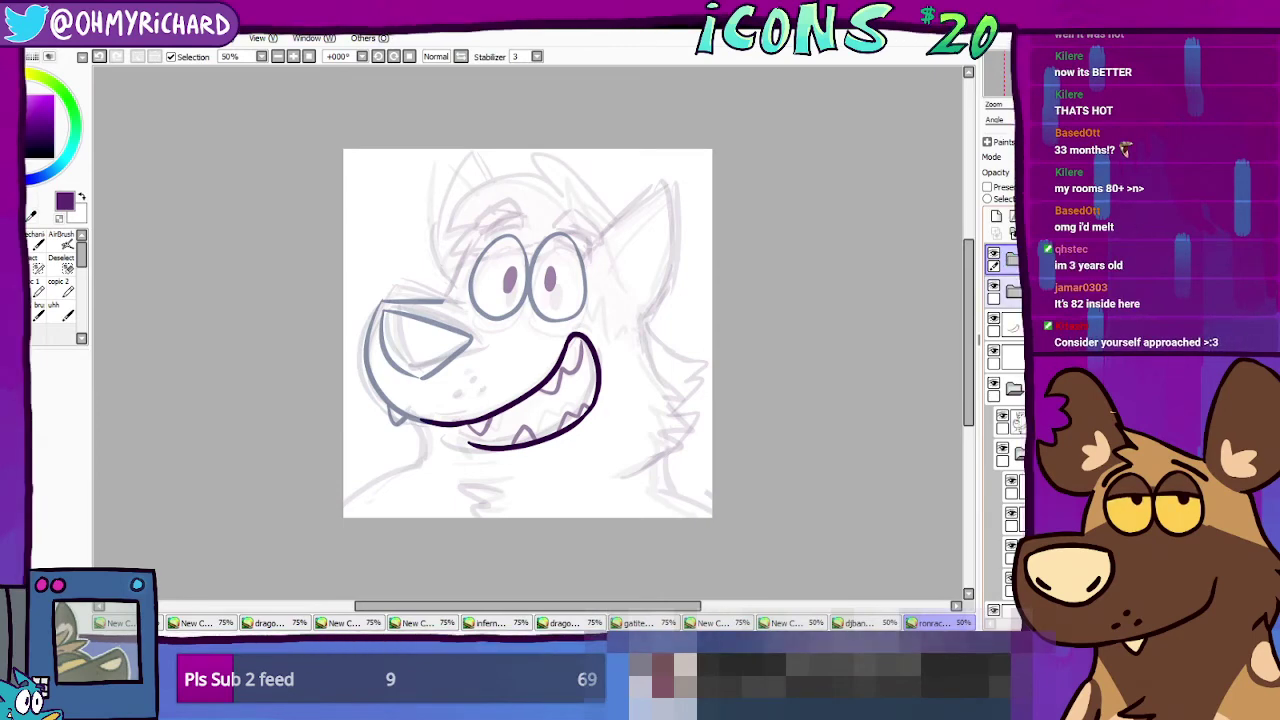
left_click(994, 287)
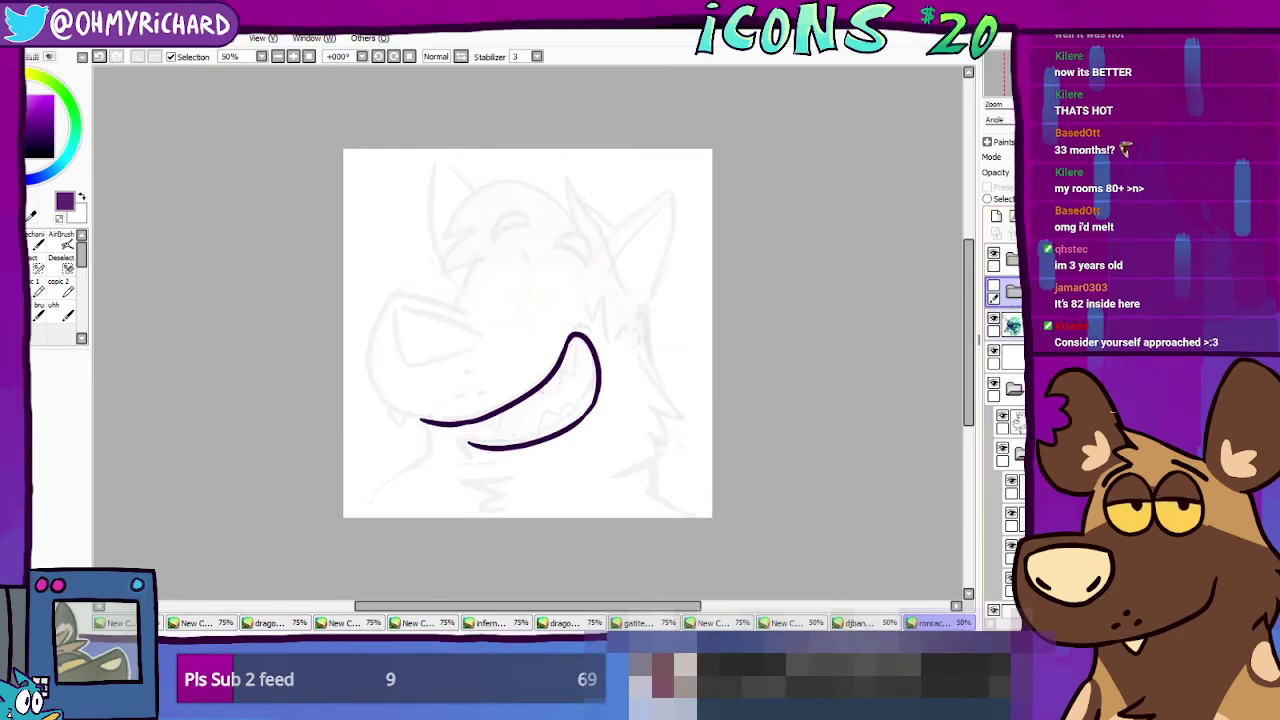
left_click(994, 319)
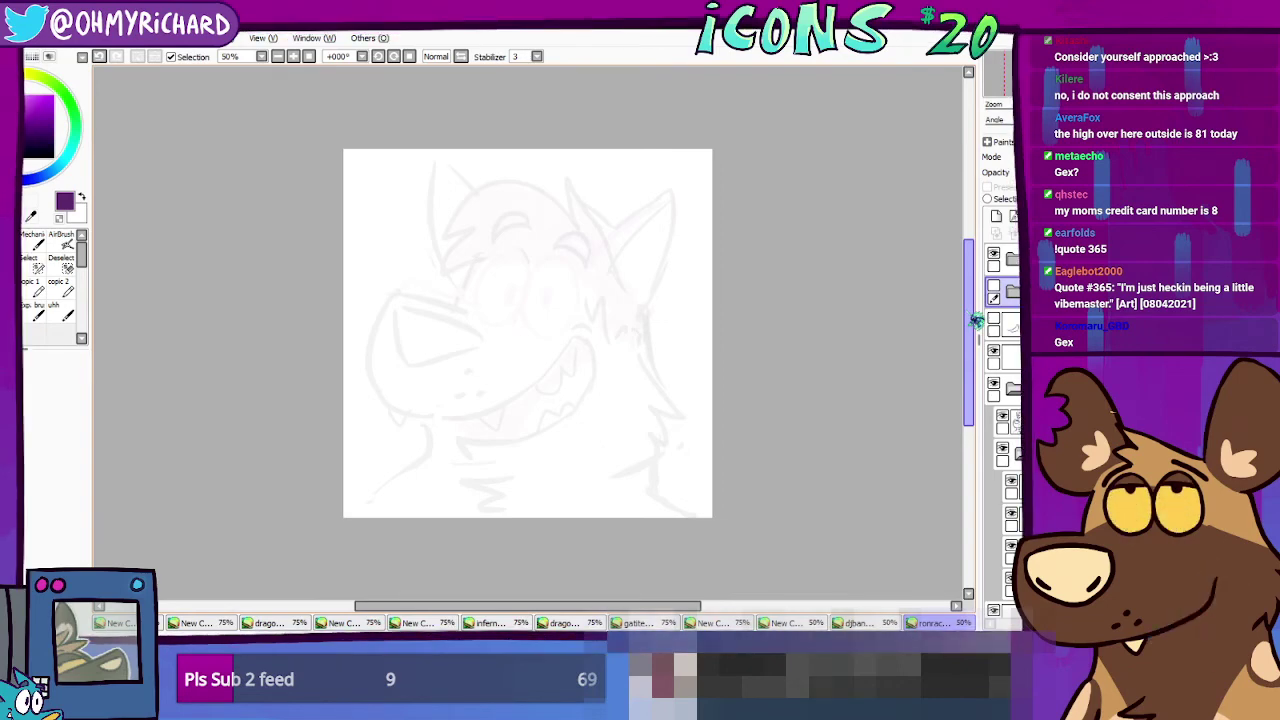
Step: Add a blank layer above the new folder and choose the size 16 line brush
left_click(1004, 261)
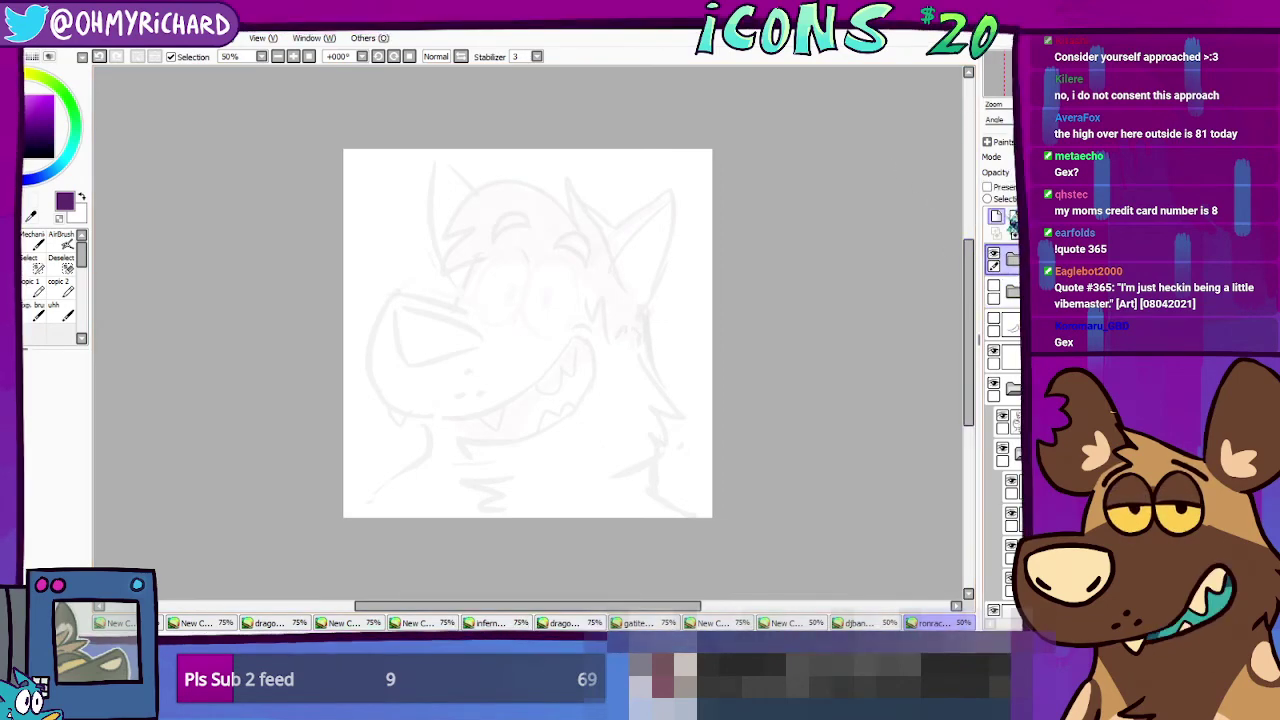
left_click(997, 216)
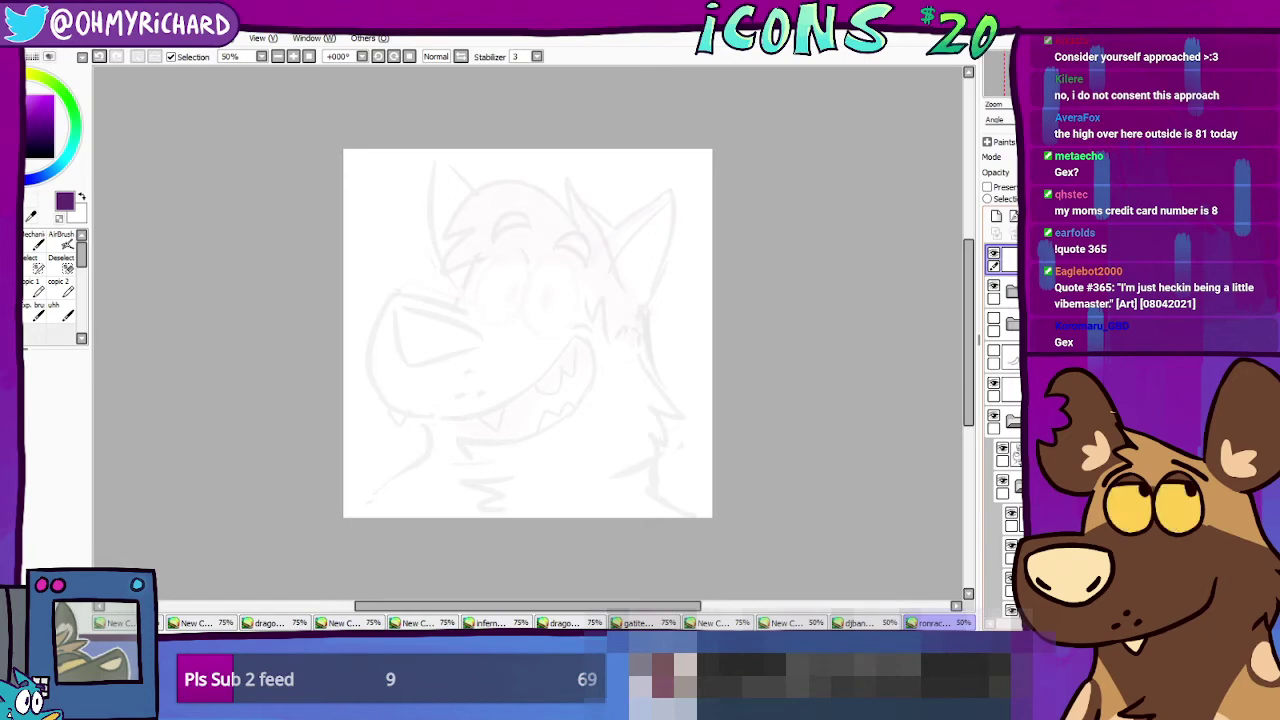
left_click(68, 244)
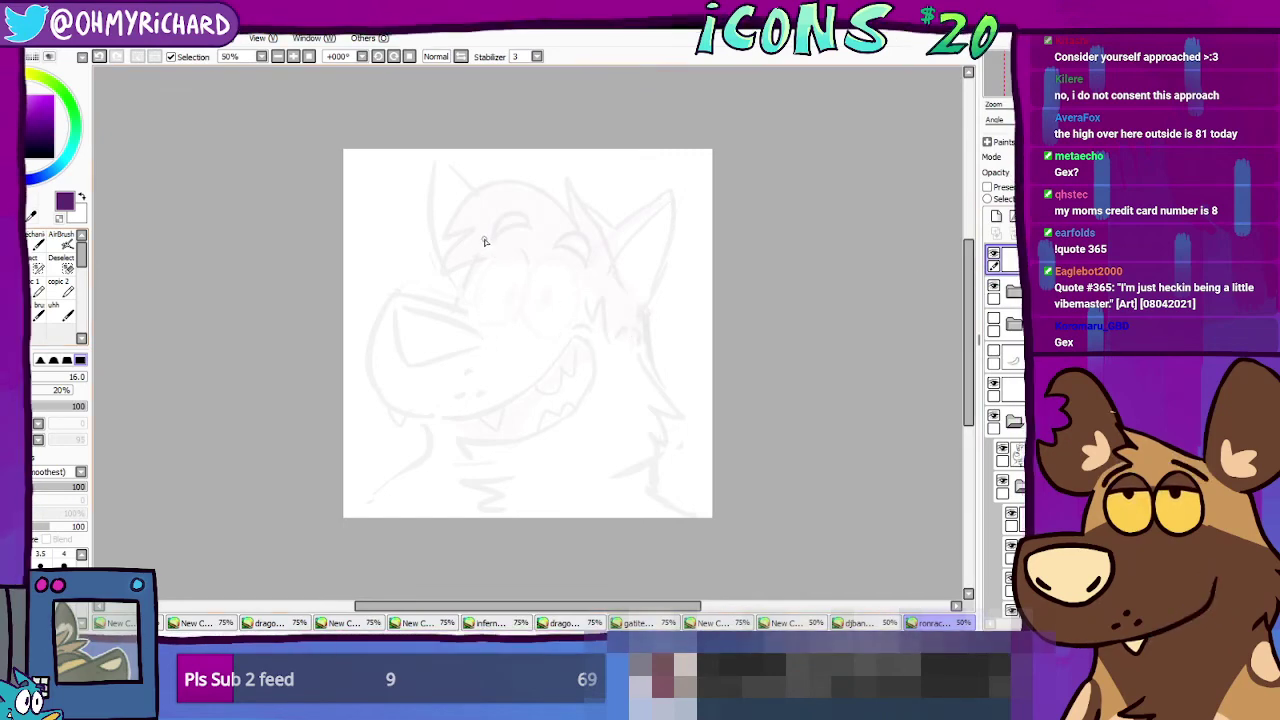
key("ctrl+z")
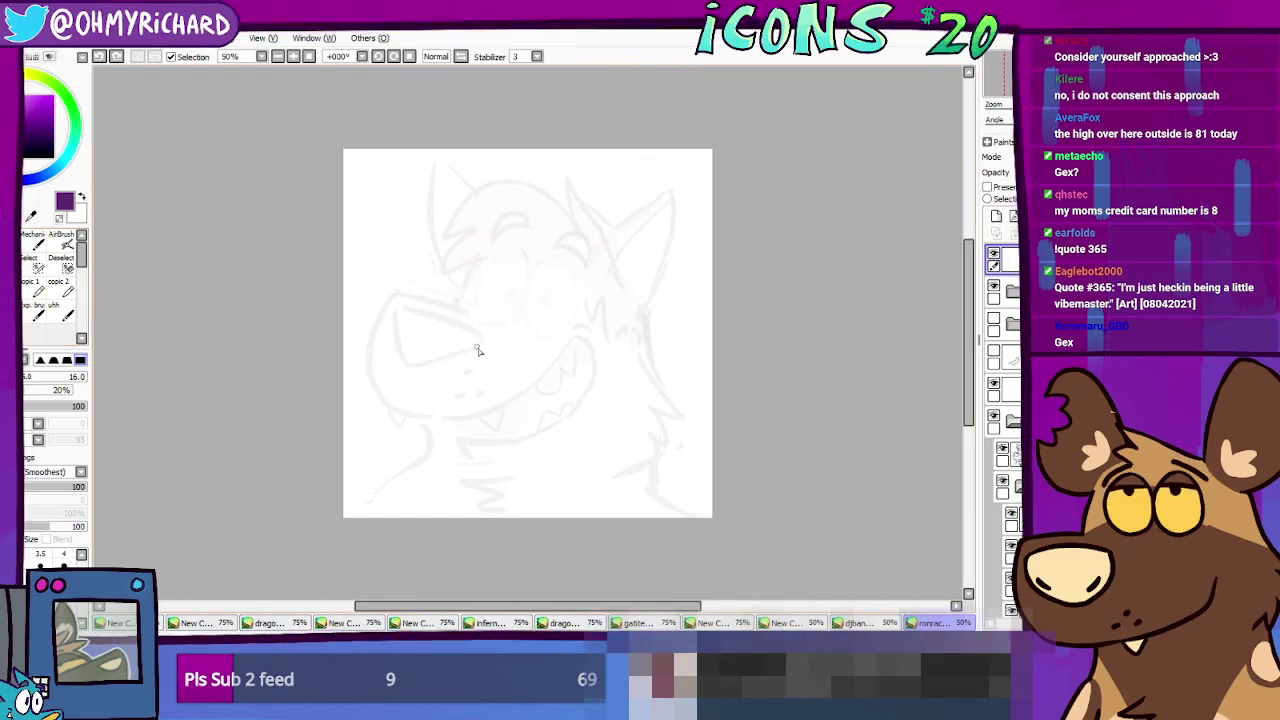
left_click_drag(475, 282, 460, 473)
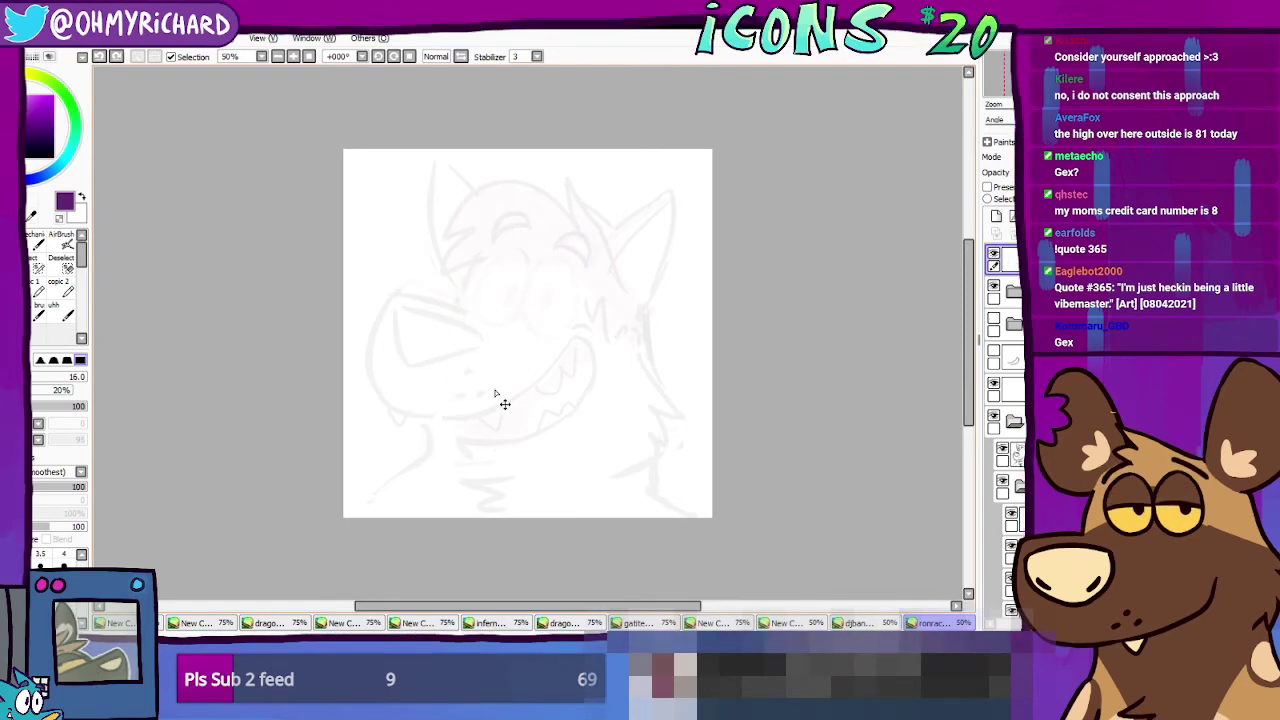
mouse_move(475, 270)
left_mouse_down()
mouse_move(475, 467)
mouse_move(457, 448)
mouse_move(647, 416)
left_mouse_up()
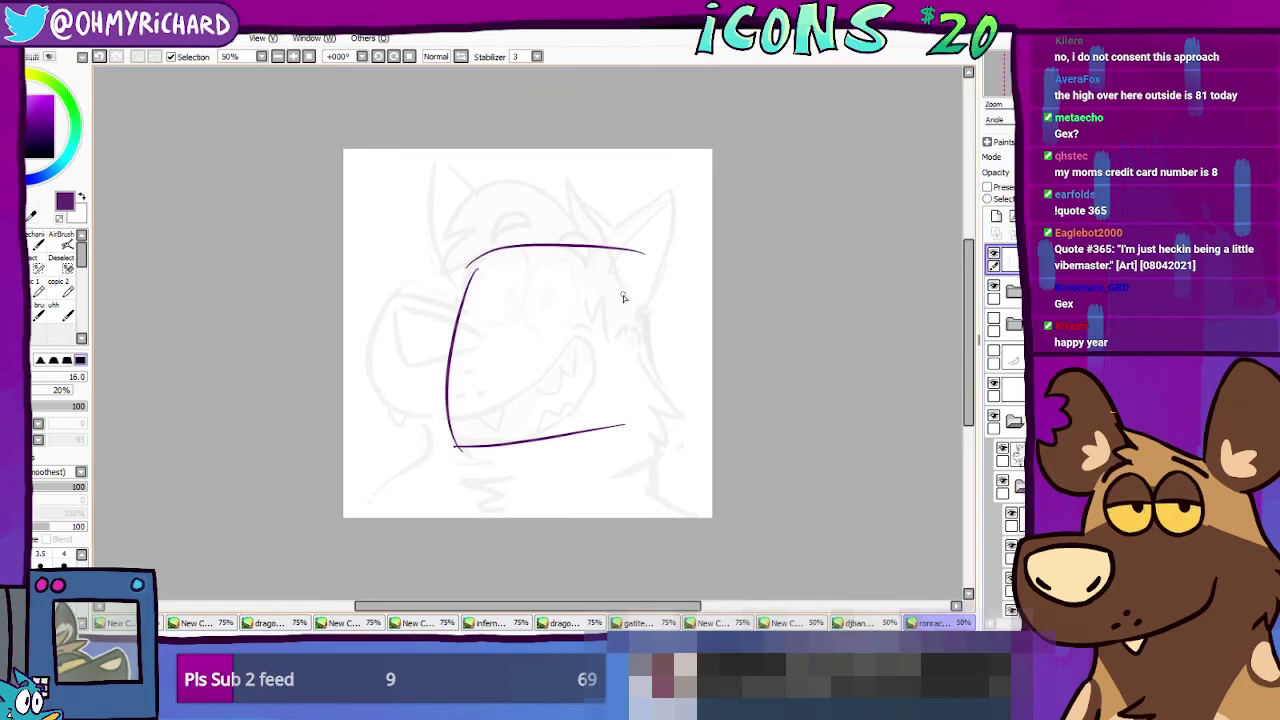
key("ctrl+z")
key("ctrl+z")
key("ctrl+z")
left_click_drag(466, 251, 452, 430)
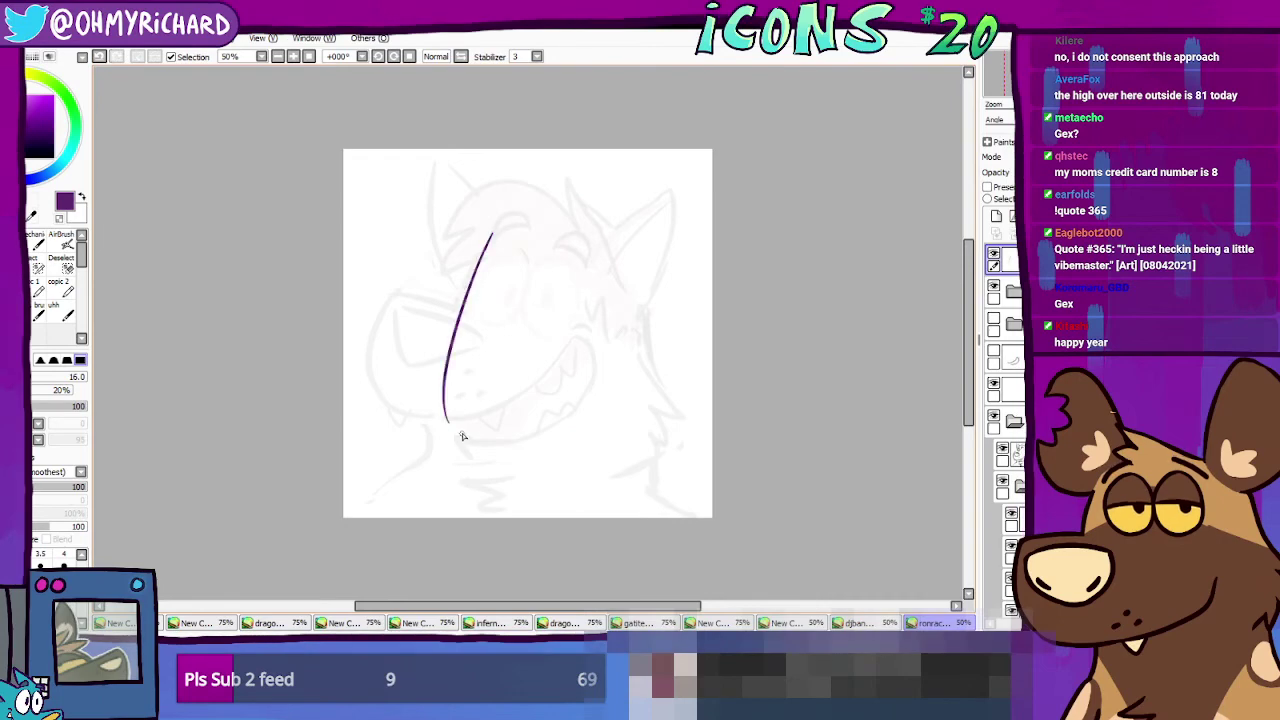
key("ctrl+z")
left_click_drag(466, 262, 470, 455)
key("ctrl+z")
key("ctrl+z")
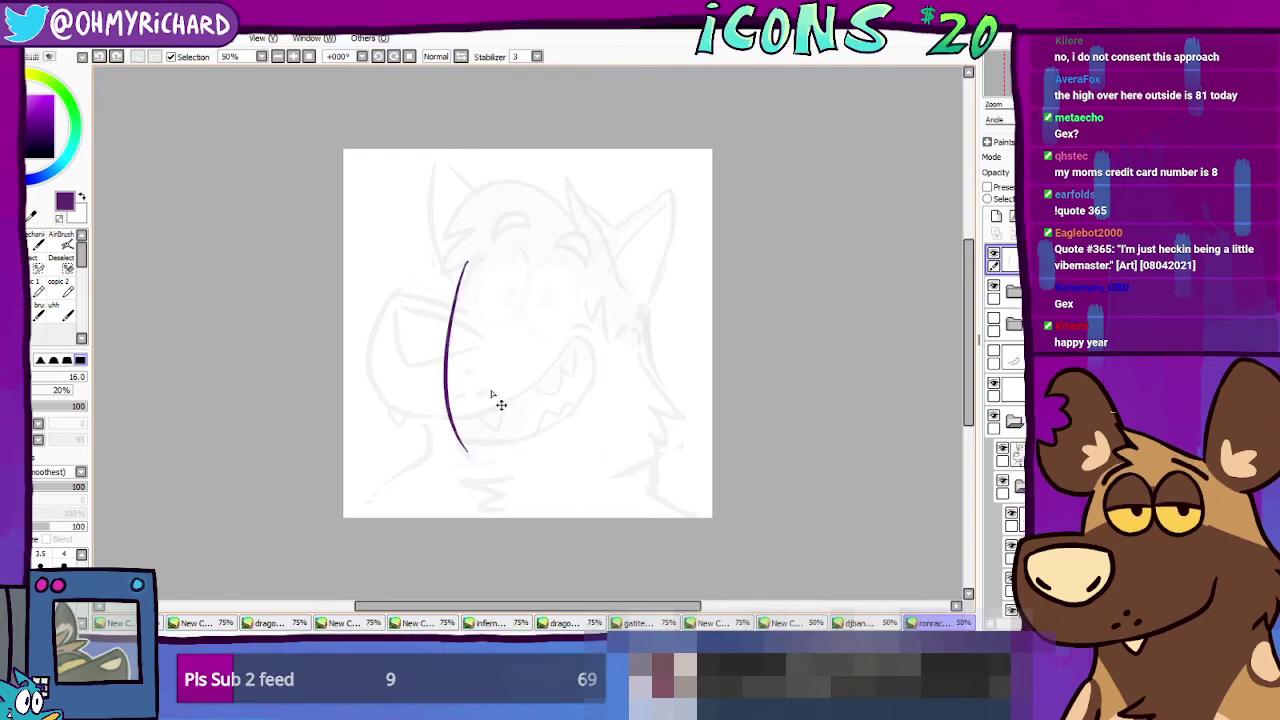
key("ctrl+z")
key("ctrl+z")
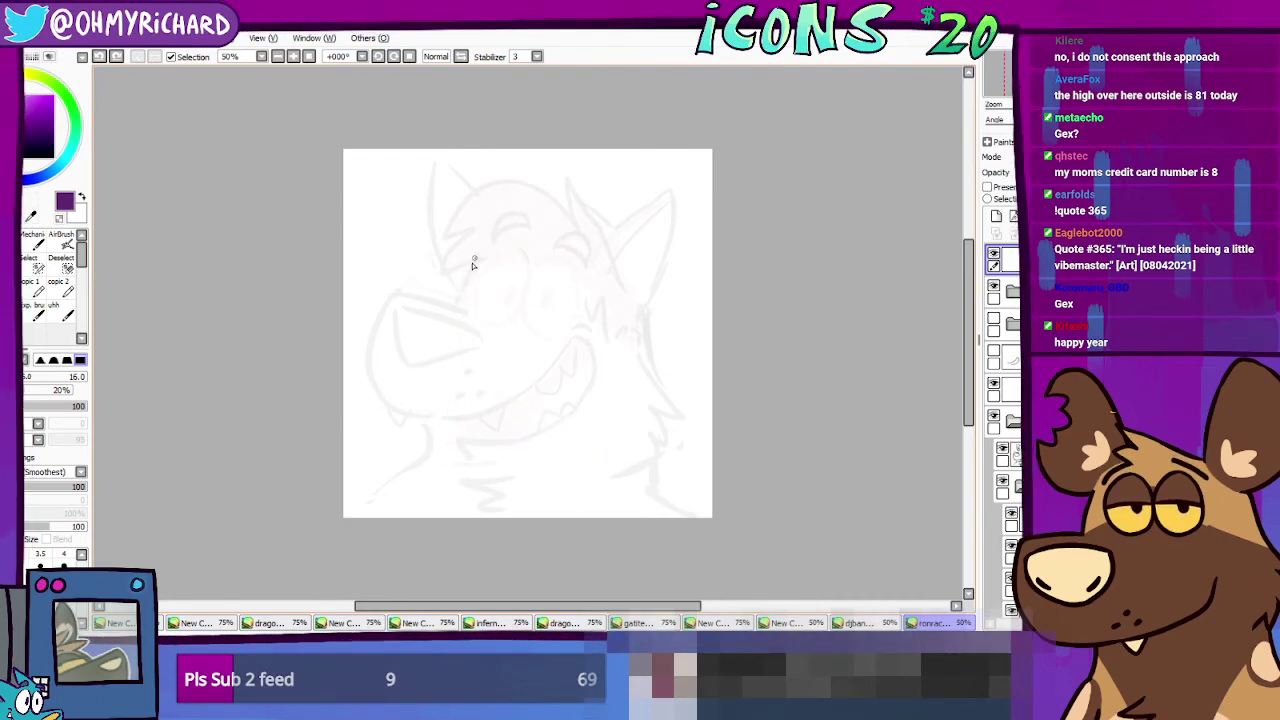
left_click_drag(472, 259, 453, 446)
left_click_drag(627, 432, 621, 252)
mouse_move(618, 243)
left_mouse_down()
mouse_move(490, 245)
mouse_move(627, 276)
left_mouse_up()
key("ctrl+z")
key("ctrl+z")
key("ctrl+z")
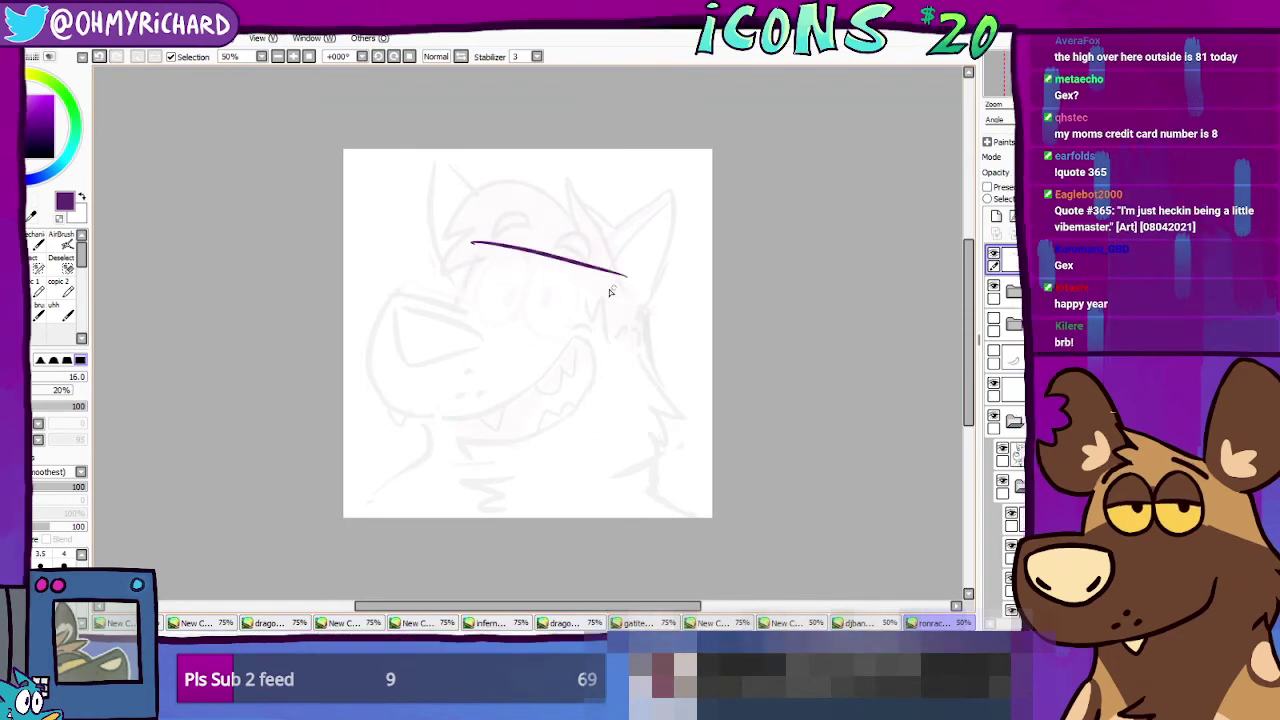
key("ctrl+z")
key("ctrl+z")
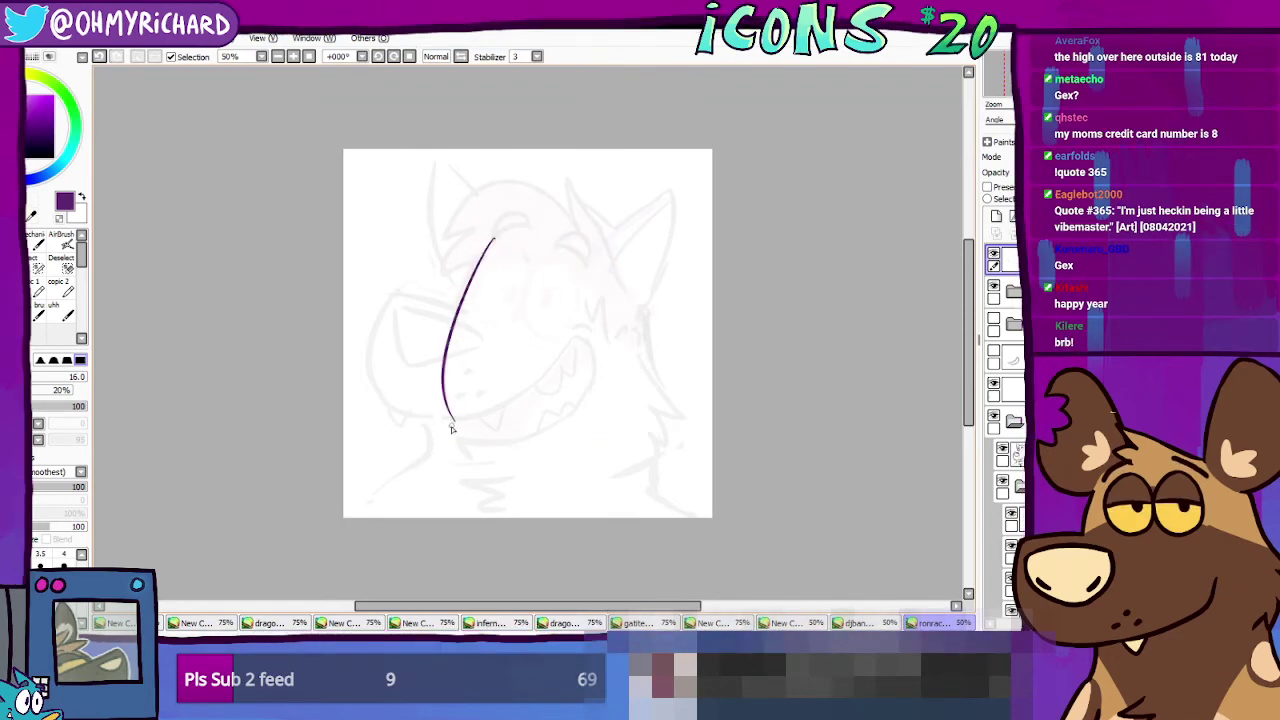
Step: Draw a tilted, slightly rounded four-sided head guide in dark purple over the face of the faint sketch
mouse_move(445, 425)
left_mouse_down()
mouse_move(607, 437)
mouse_move(645, 405)
mouse_move(648, 275)
left_mouse_up()
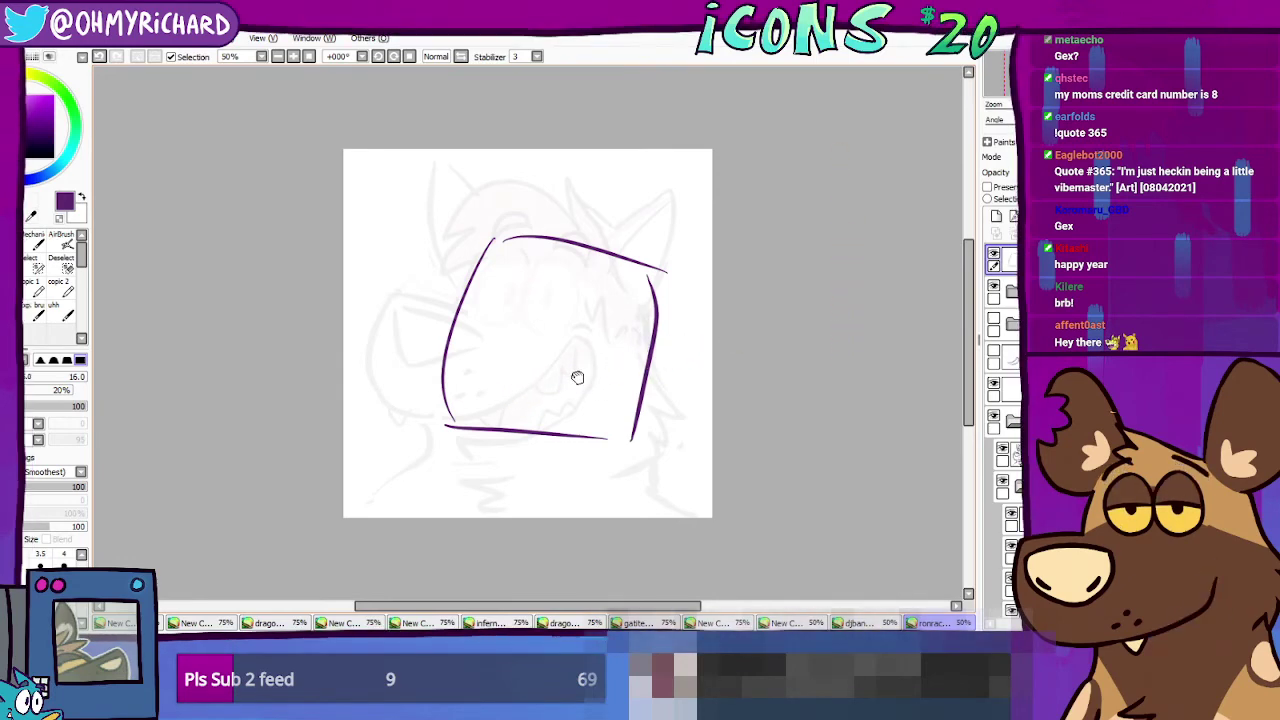
scroll(580, 374, "down", 2)
left_click_drag(578, 345, 551, 371)
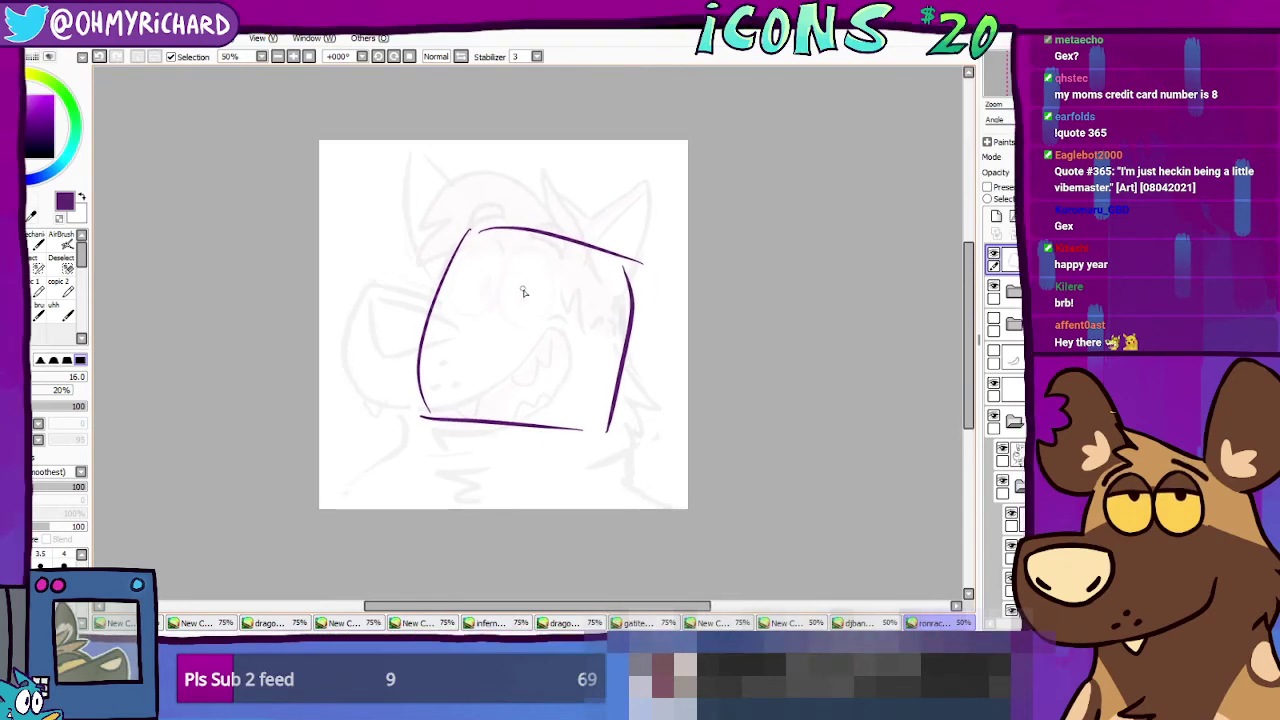
Step: Draw two adjoining oval eyes with small pupils in the upper half of the head guide, redoing the first eye outlines
mouse_move(520, 247)
left_mouse_down()
mouse_move(489, 329)
mouse_move(524, 268)
mouse_move(540, 291)
mouse_move(522, 322)
left_mouse_up()
key("ctrl+z")
key("ctrl+z")
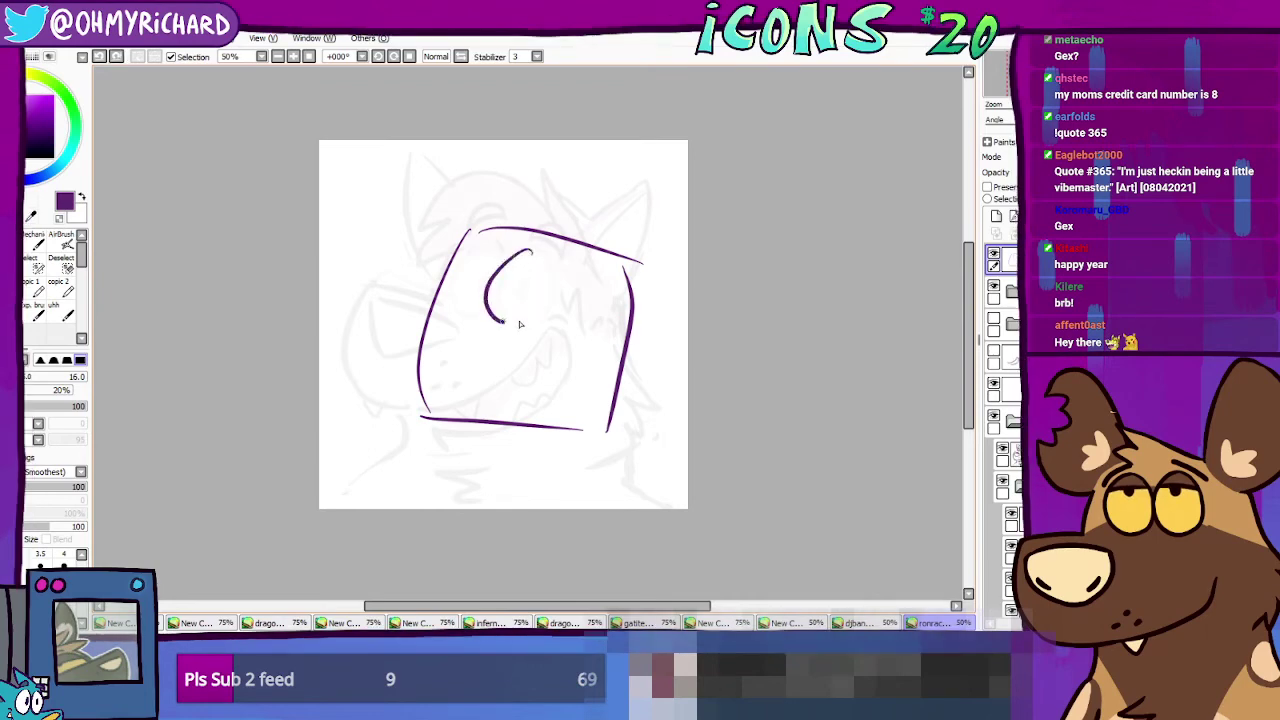
key("ctrl+z")
left_click_drag(530, 252, 490, 316)
mouse_move(566, 256)
left_mouse_down()
mouse_move(556, 330)
mouse_move(526, 258)
mouse_move(566, 258)
mouse_move(521, 298)
left_mouse_up()
key("ctrl+z")
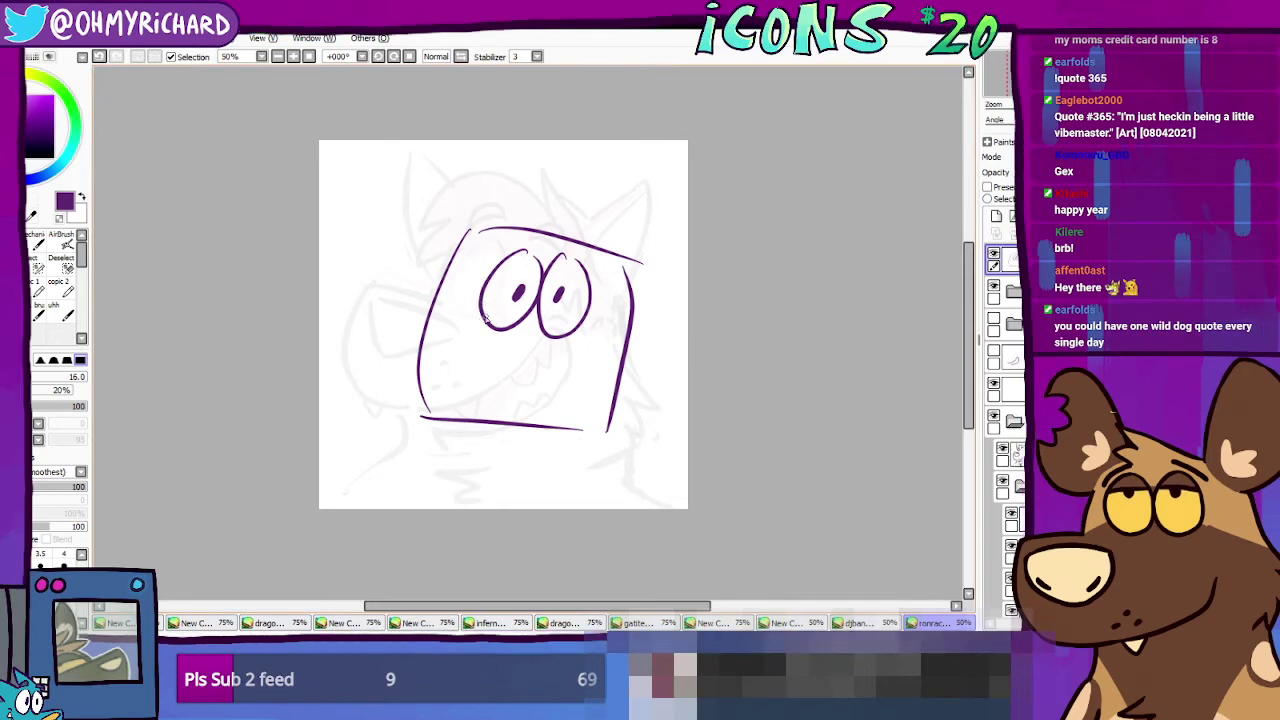
Step: Draw the top and front edges of a long boxy muzzle extending left from the eyes, trying the lower edge and undoing it
mouse_move(406, 287)
left_mouse_down()
mouse_move(477, 316)
mouse_move(398, 263)
left_mouse_up()
key("ctrl+z")
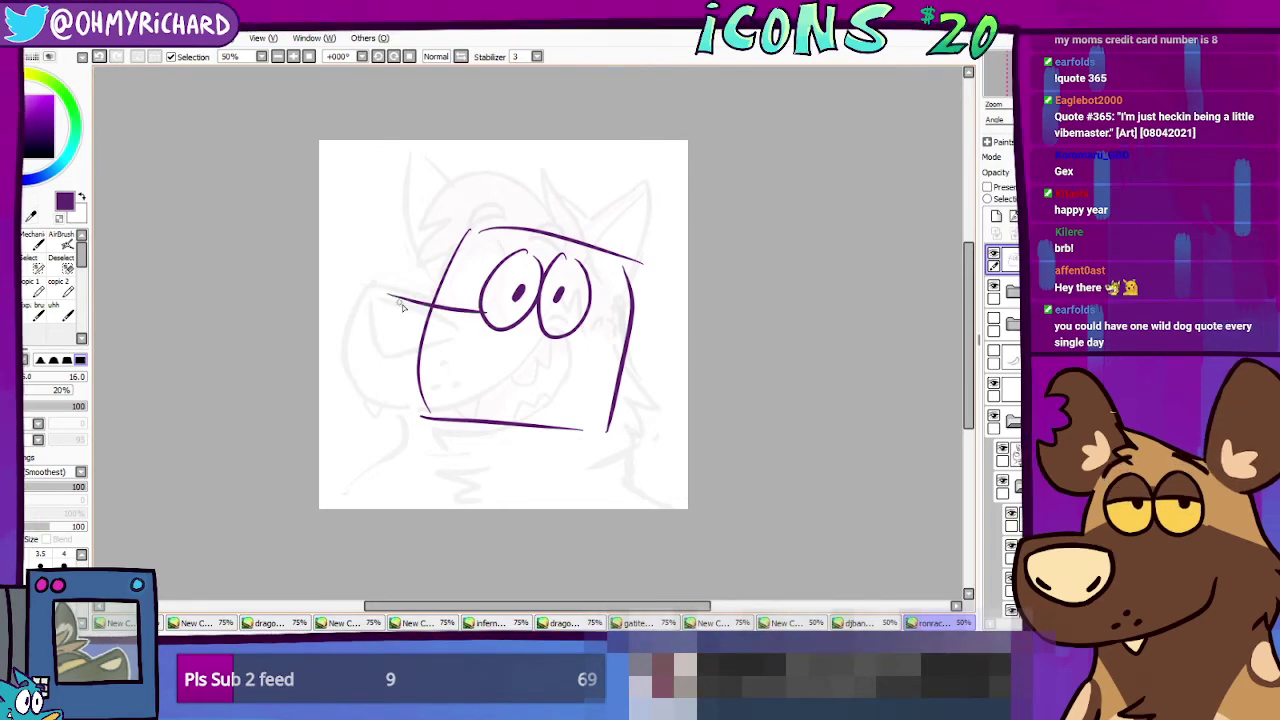
key("ctrl+z")
left_click_drag(486, 314, 392, 290)
mouse_move(490, 316)
left_mouse_down()
mouse_move(392, 294)
mouse_move(386, 398)
left_mouse_up()
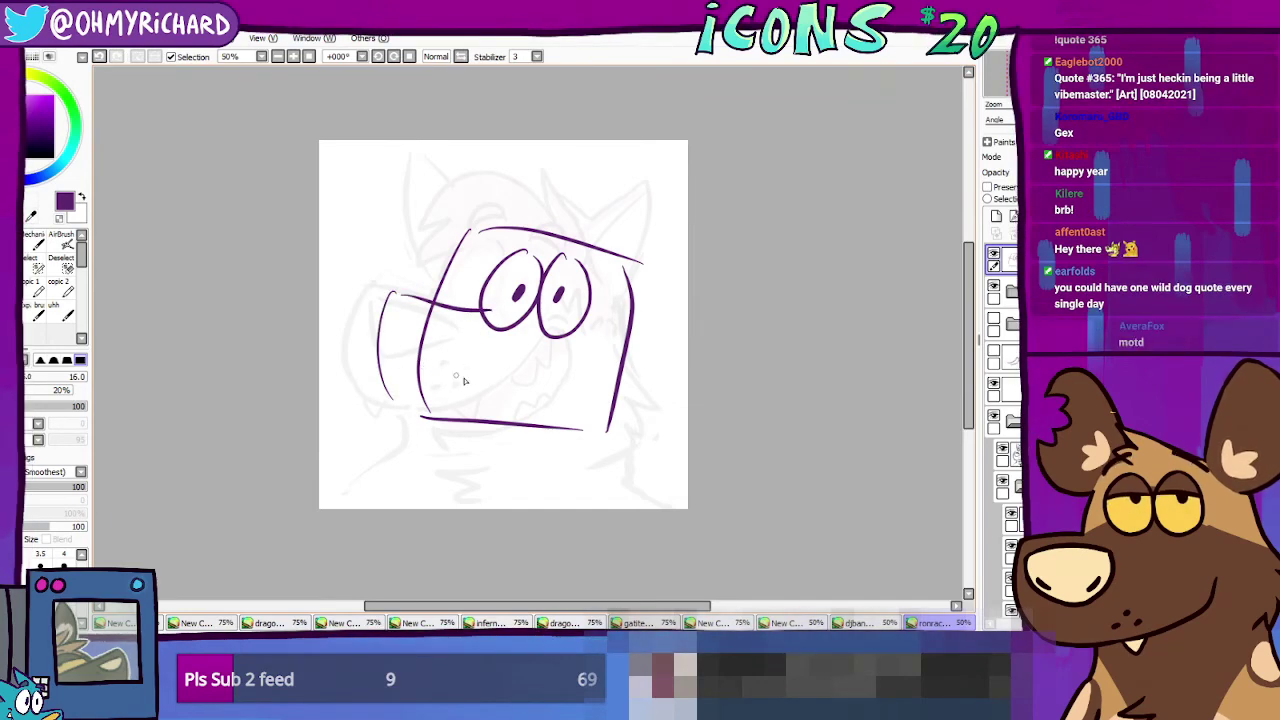
key("ctrl+z")
mouse_move(392, 398)
left_mouse_down()
mouse_move(545, 366)
mouse_move(567, 347)
mouse_move(582, 409)
mouse_move(477, 434)
mouse_move(502, 434)
mouse_move(566, 394)
left_mouse_up()
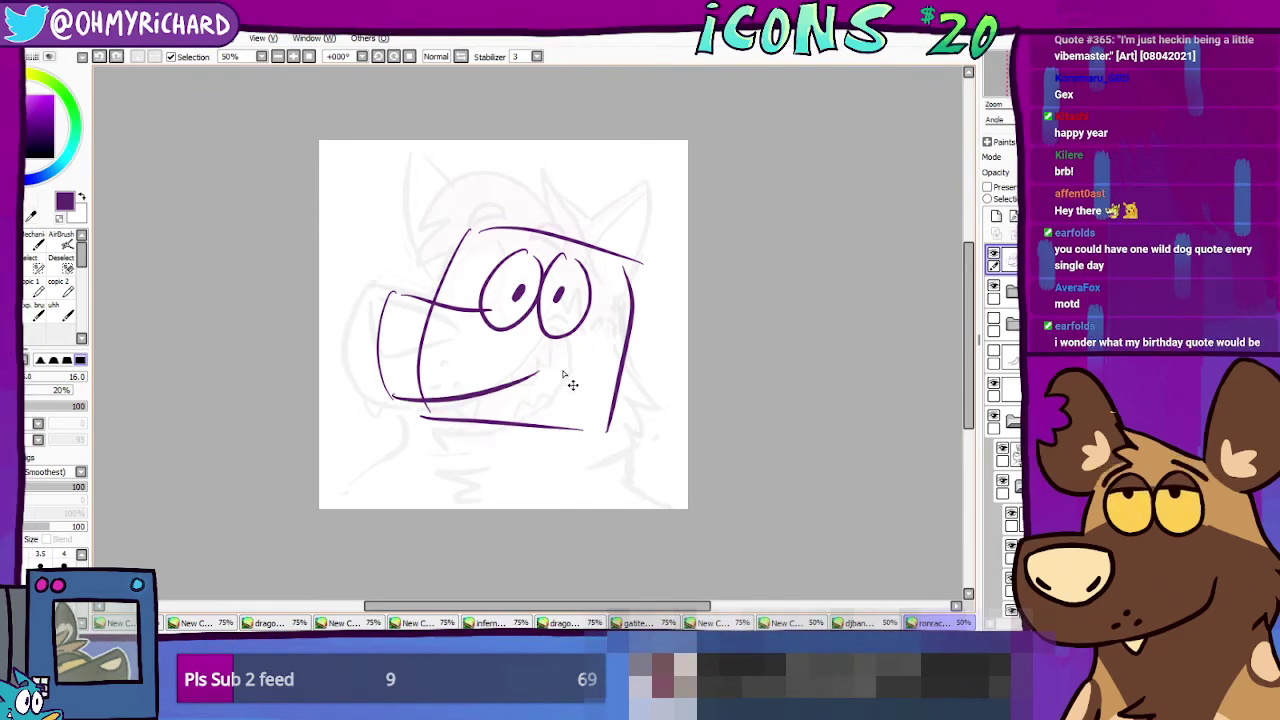
key("ctrl+z")
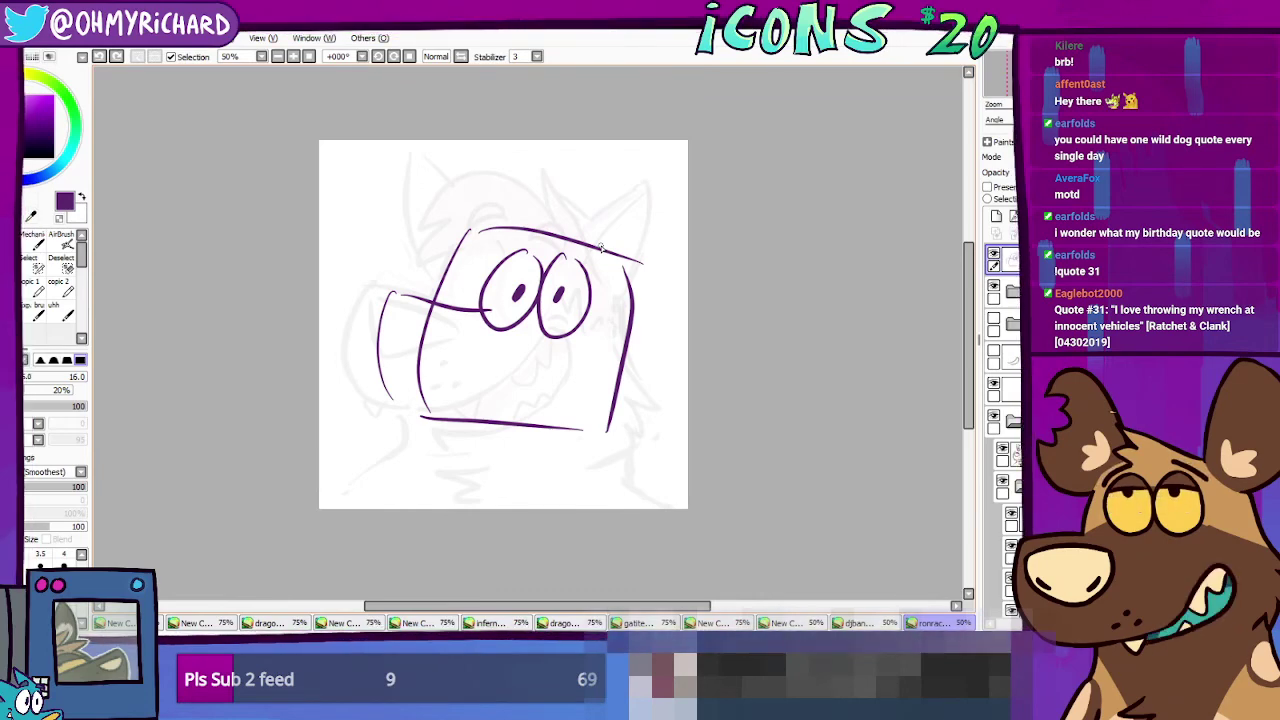
key("h")
key("h")
key("h")
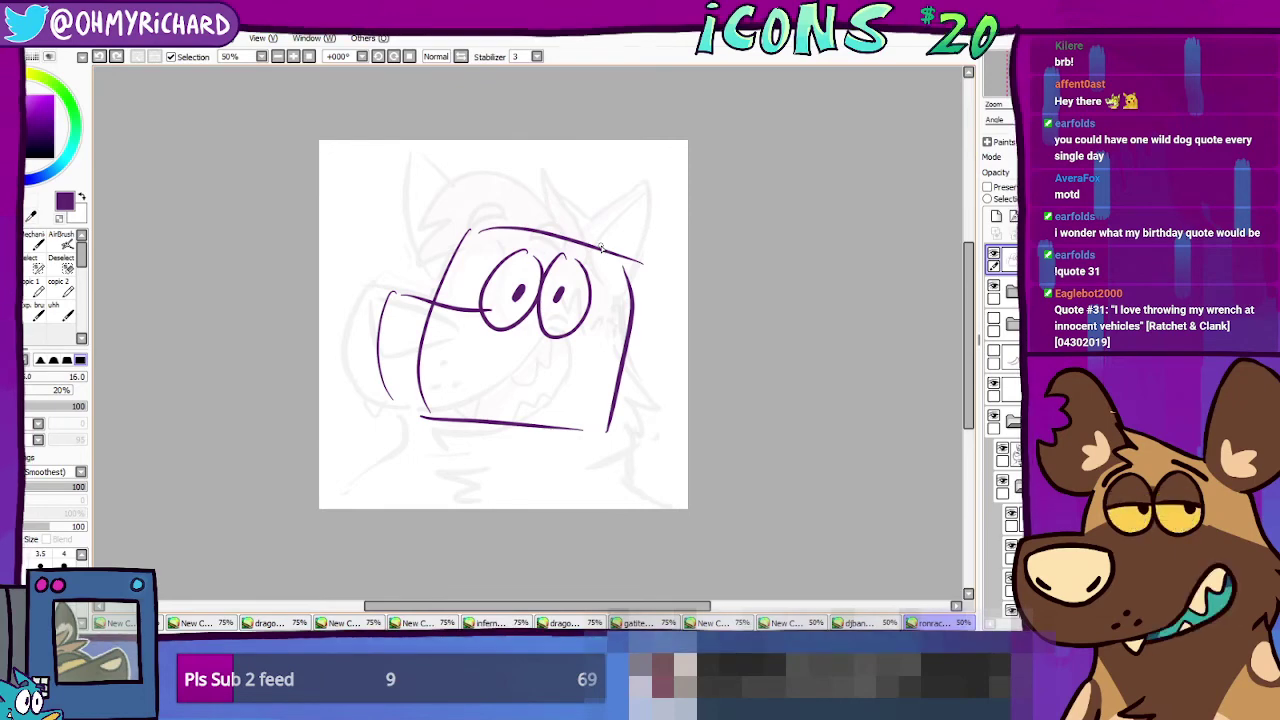
key("h")
key("h")
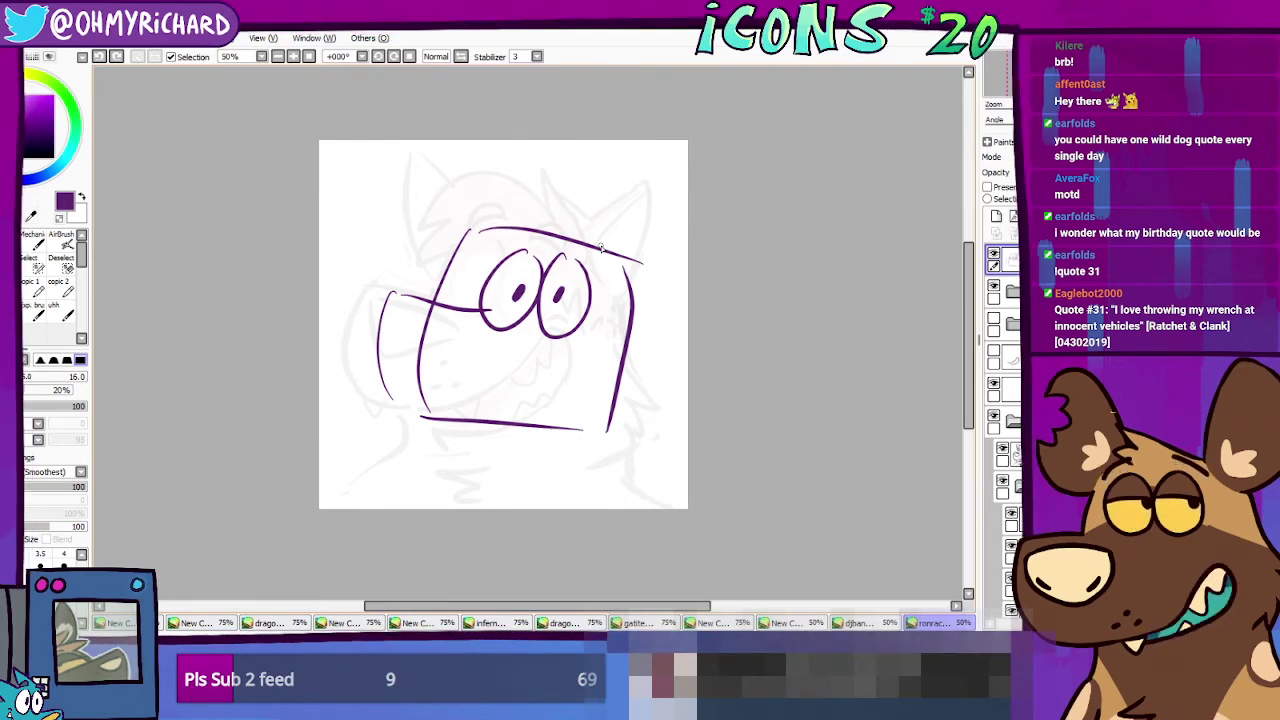
key("h")
key("h")
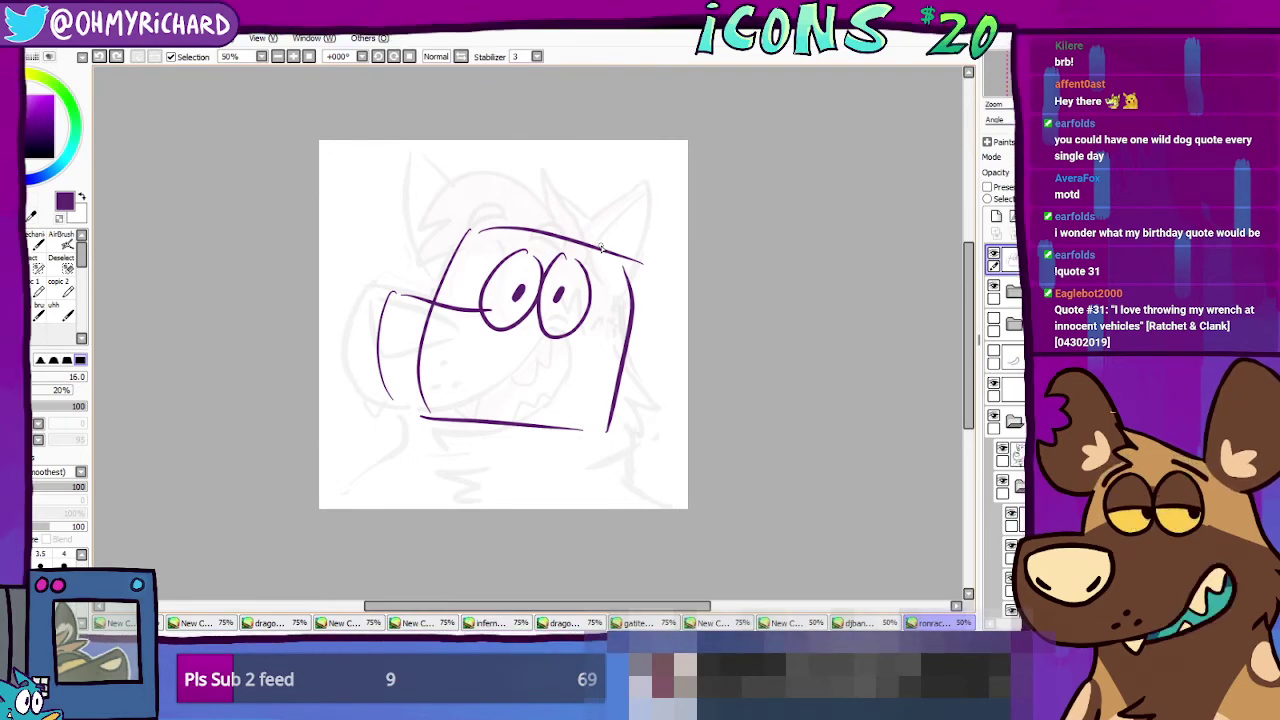
key("h")
key("h")
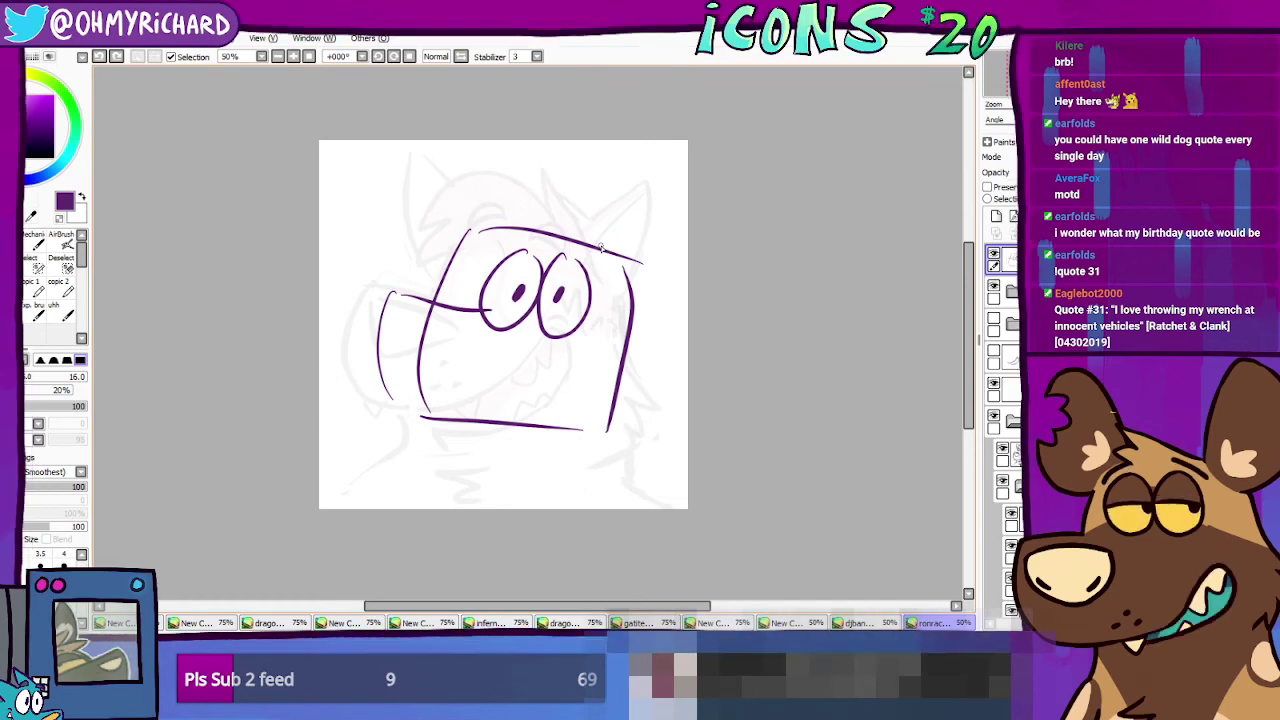
key("h")
key("h")
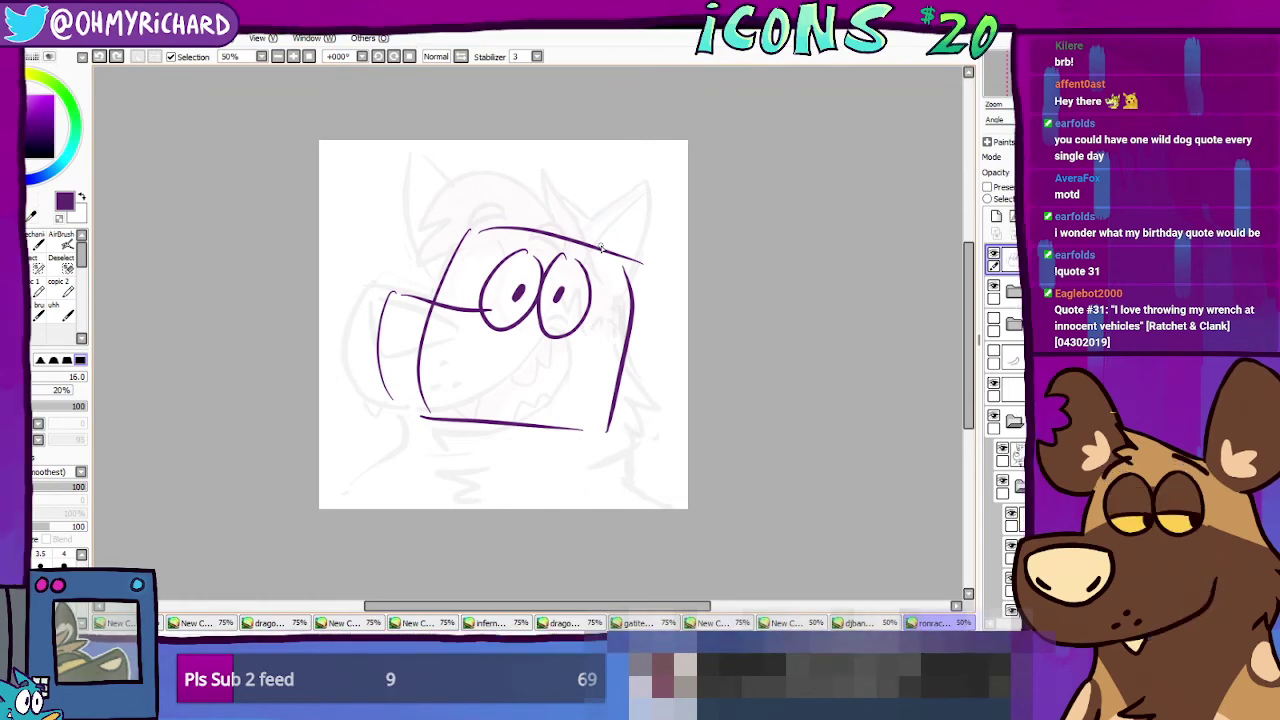
key("h")
key("h")
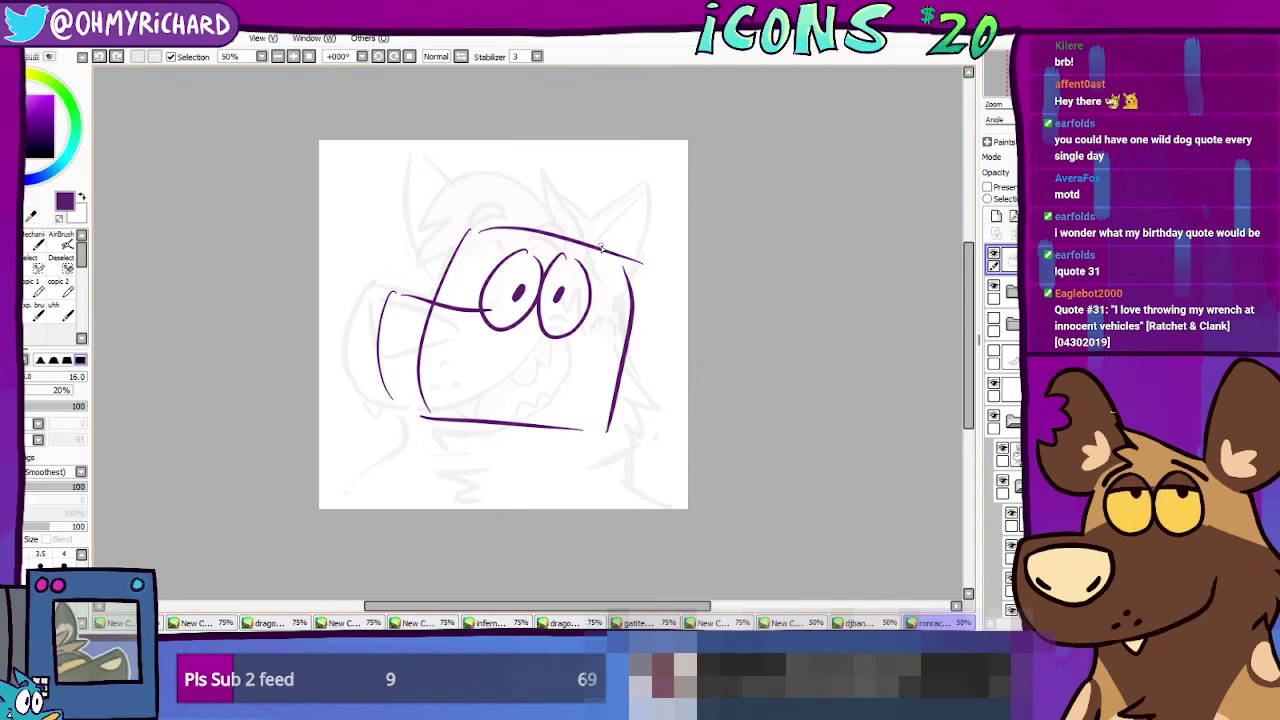
key("h")
left_click(380, 622)
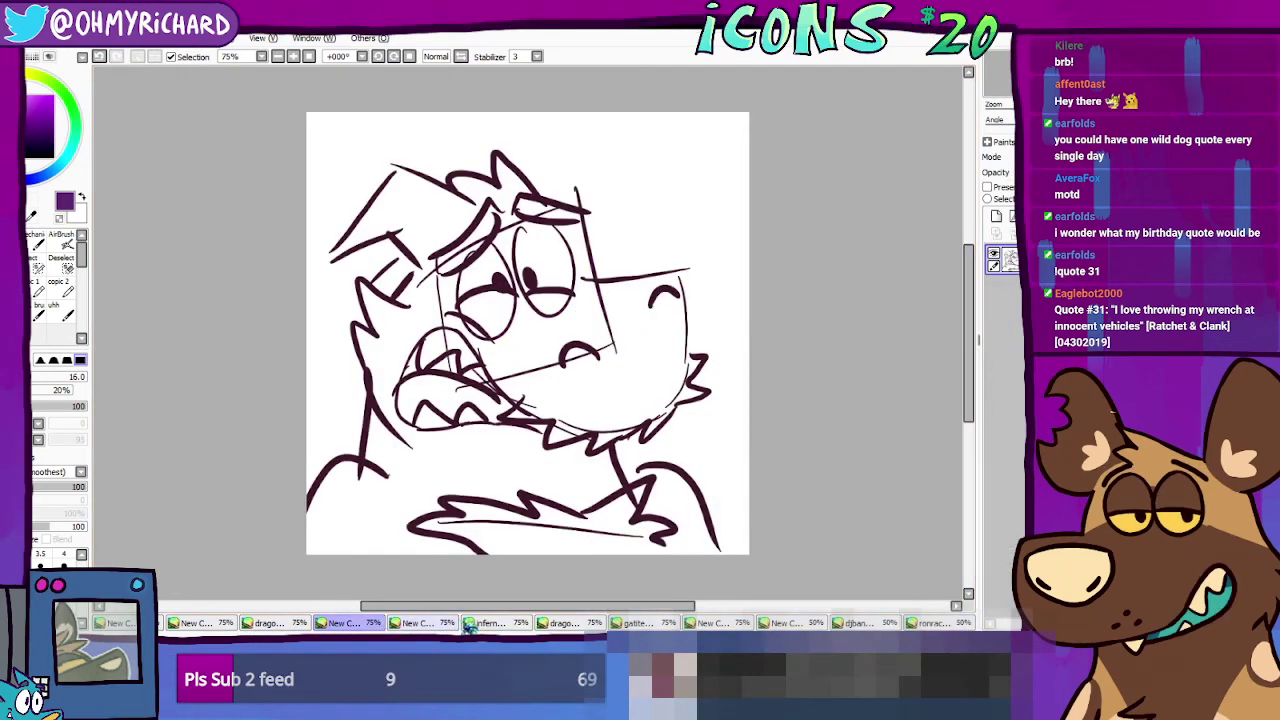
key("h")
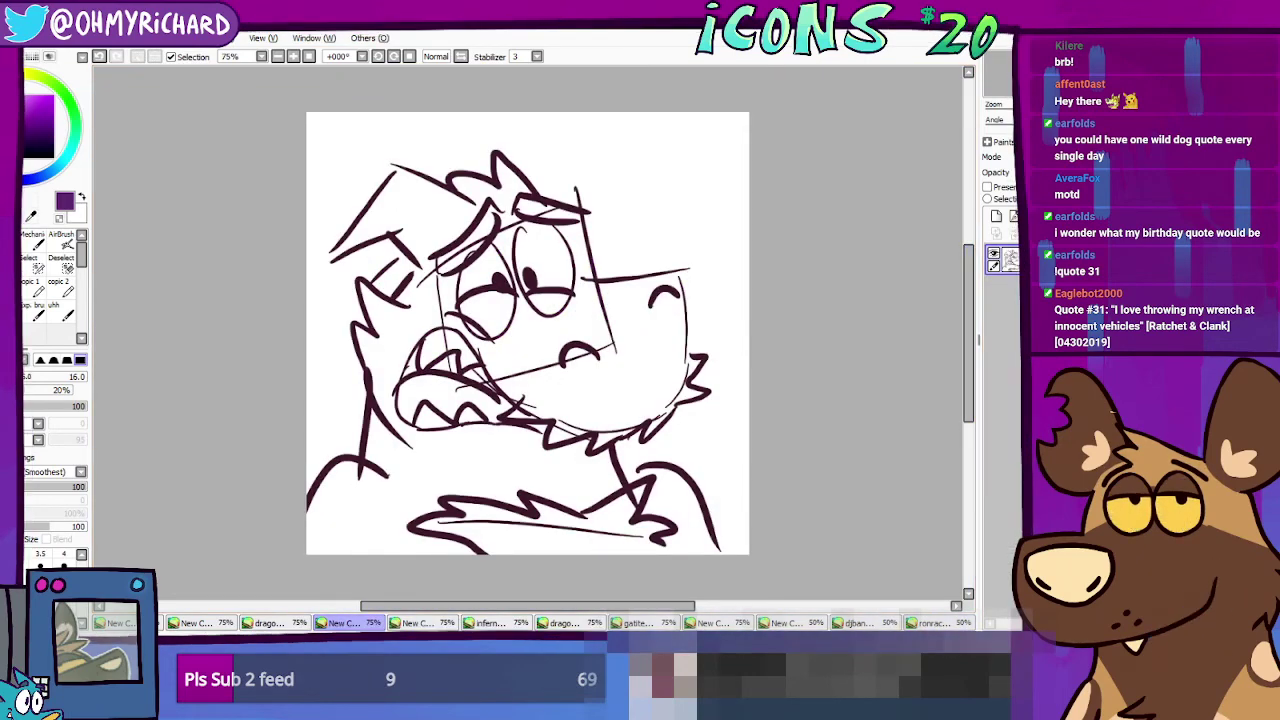
key("h")
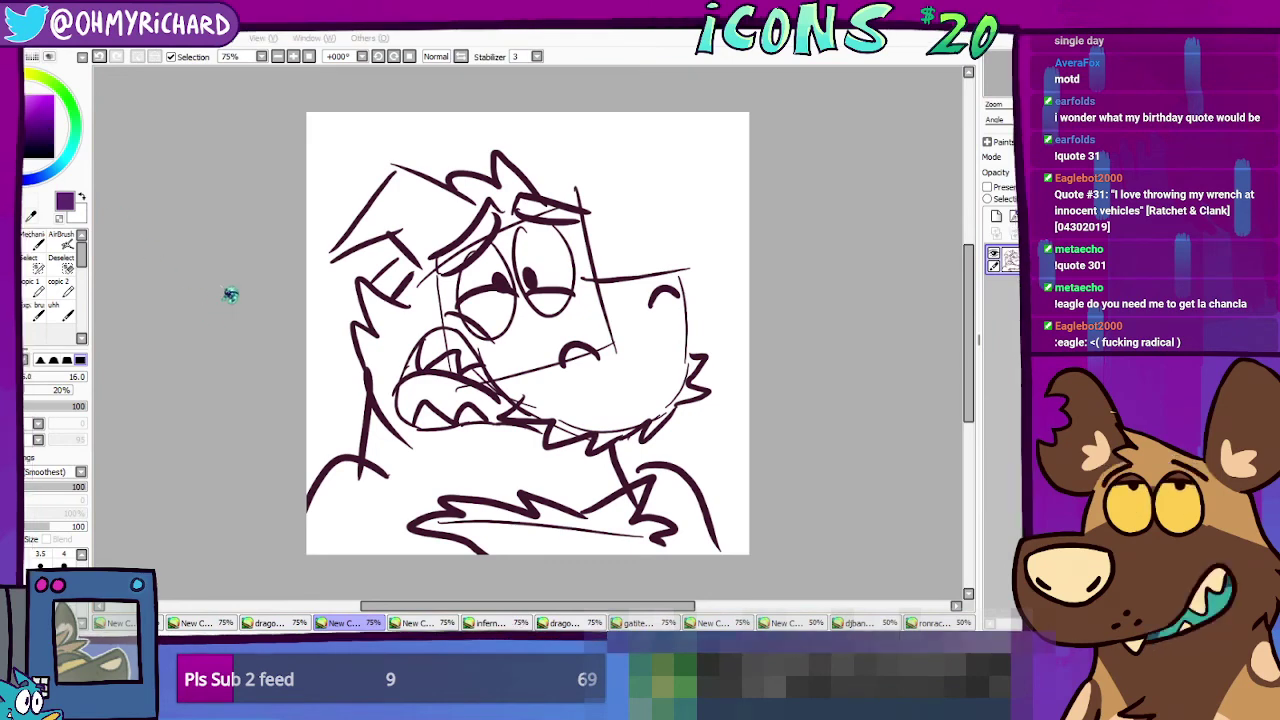
Step: Create a new blank canvas and sketch a tall tapered head guide with two adjoining oval eyes in dark purple
key("ctrl+n")
key("Return")
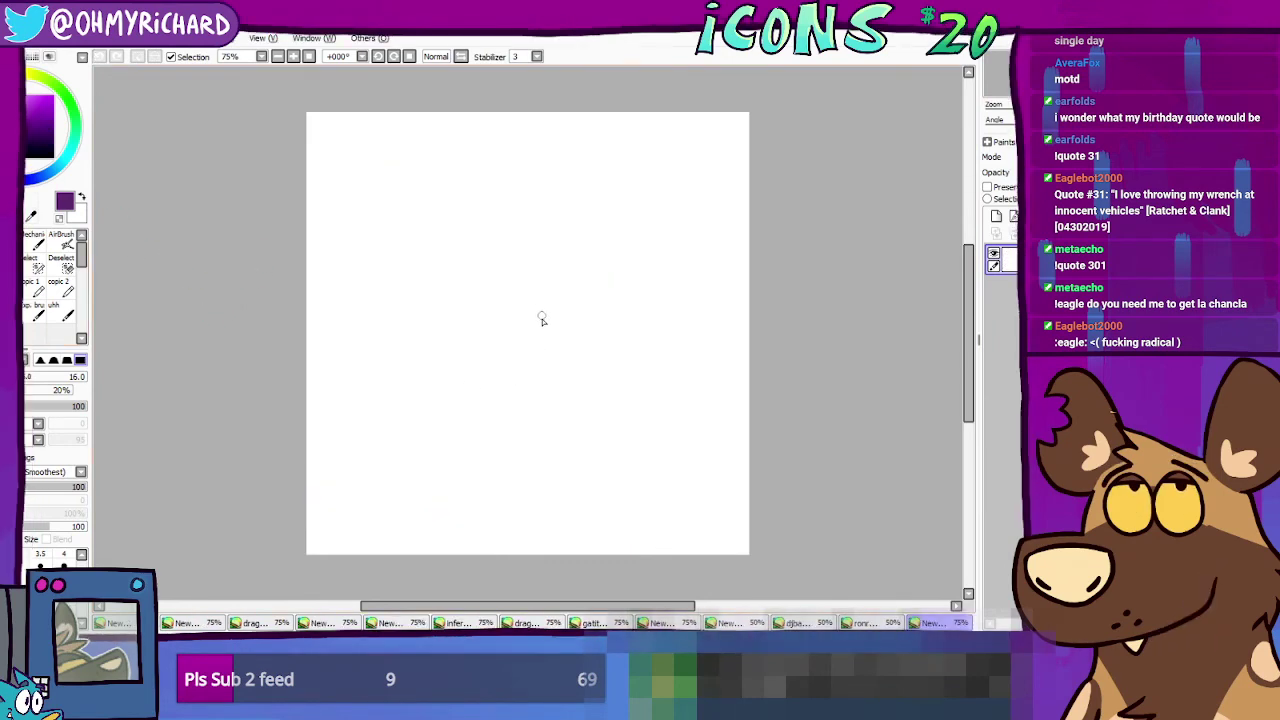
mouse_move(517, 232)
left_mouse_down()
mouse_move(533, 412)
mouse_move(517, 398)
mouse_move(651, 364)
left_mouse_up()
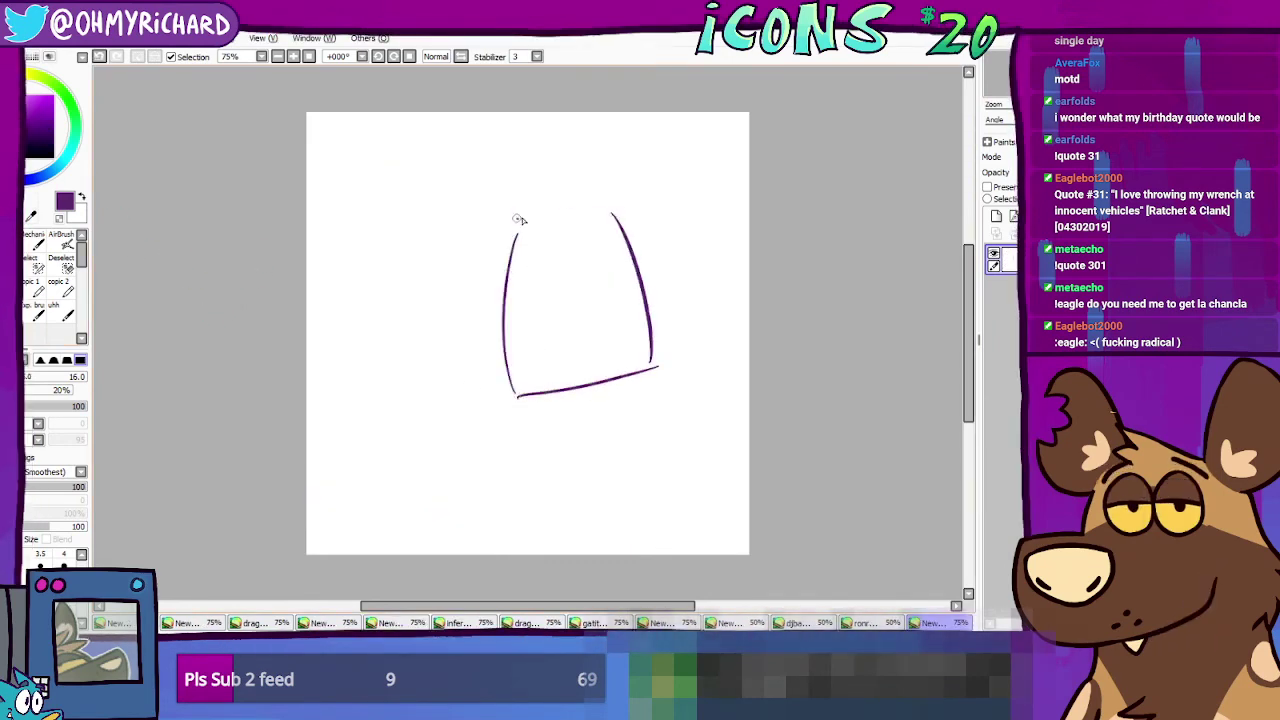
left_click_drag(518, 216, 615, 202)
mouse_move(548, 248)
left_mouse_down()
mouse_move(568, 240)
mouse_move(606, 302)
left_mouse_up()
left_click(553, 273)
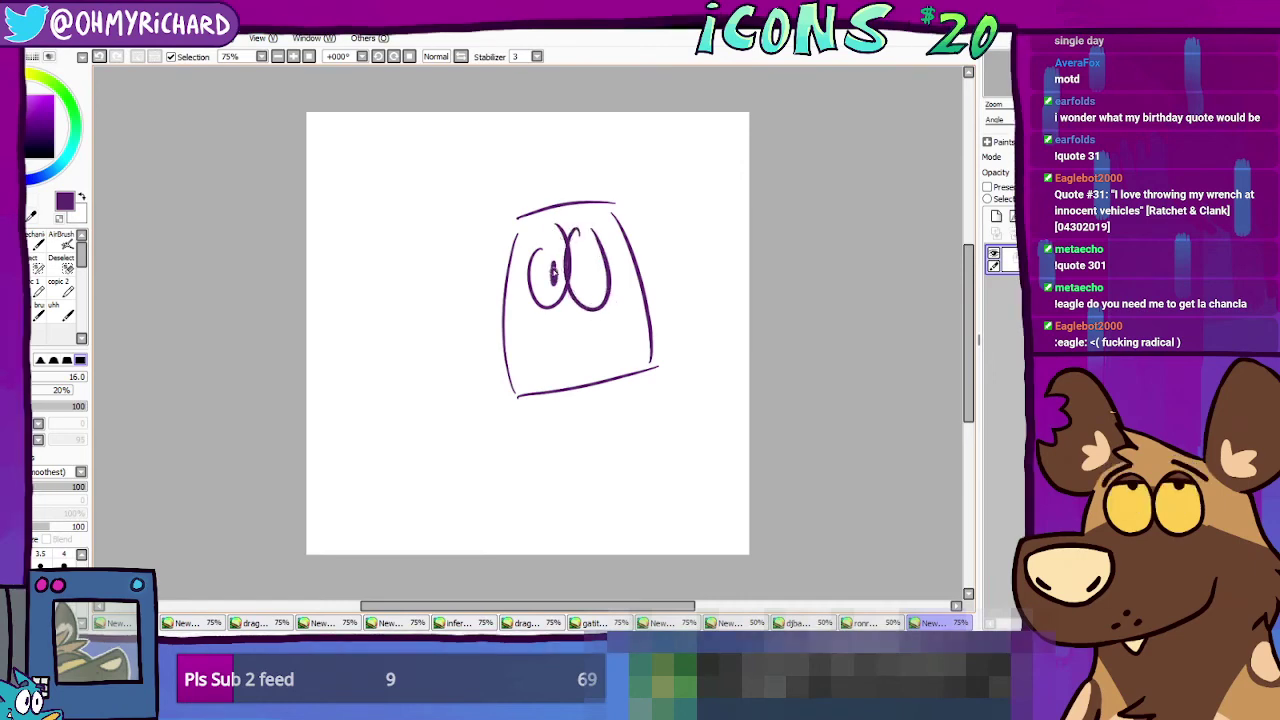
Step: Sketch a long muzzle angled down to the left from the eyes and two tall pointed ears above the head
mouse_move(580, 259)
left_mouse_down()
mouse_move(580, 283)
mouse_move(452, 411)
mouse_move(540, 457)
left_mouse_up()
left_click_drag(631, 322, 592, 425)
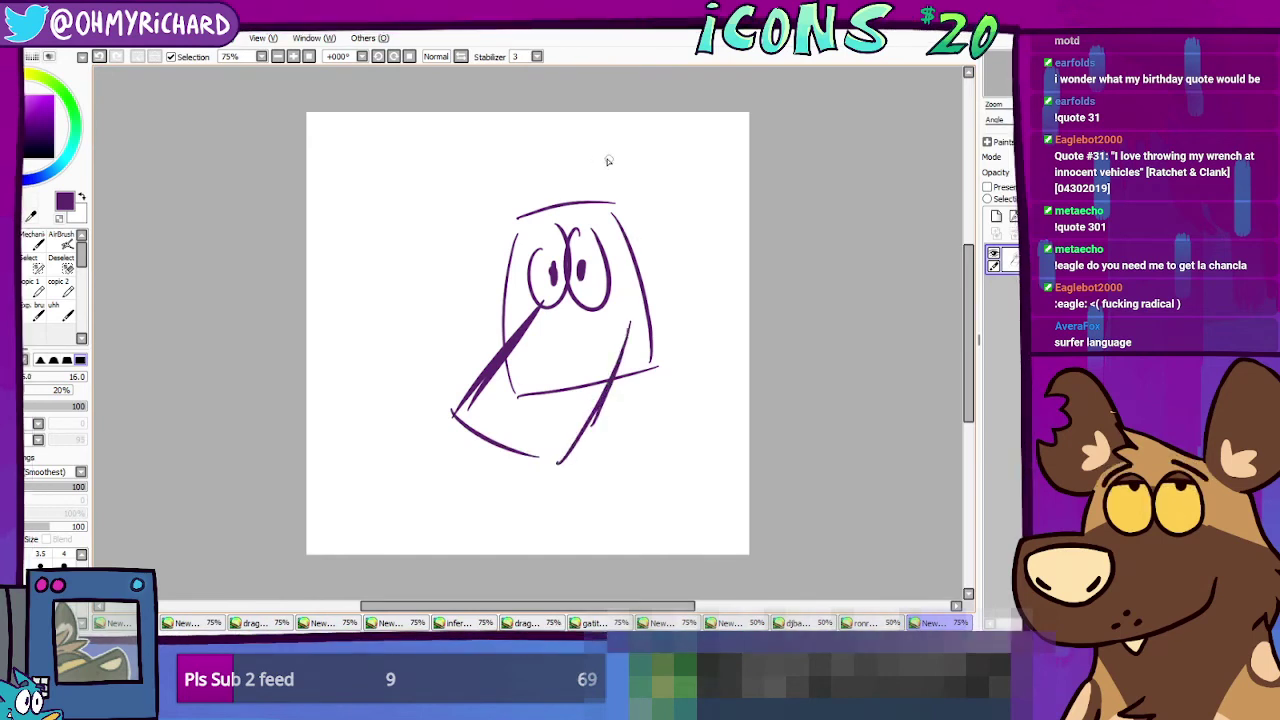
mouse_move(516, 214)
left_mouse_down()
mouse_move(543, 157)
mouse_move(564, 192)
left_mouse_up()
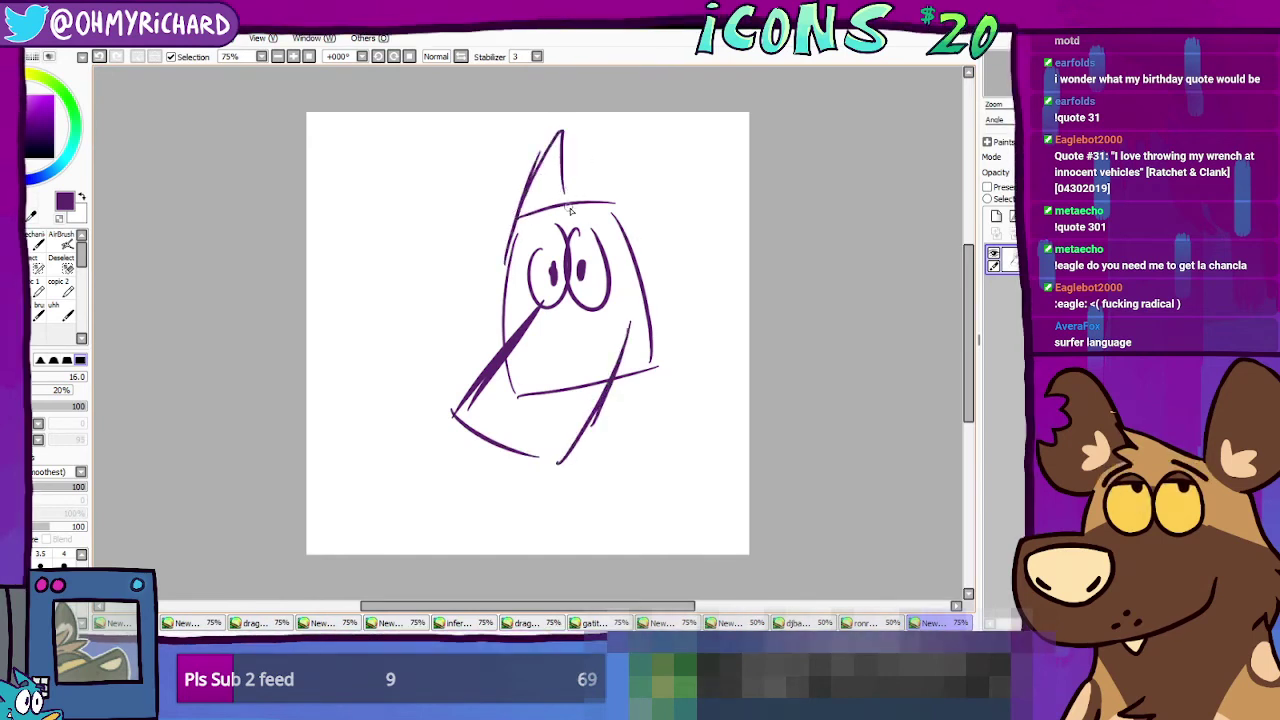
mouse_move(638, 250)
left_mouse_down()
mouse_move(606, 120)
mouse_move(622, 184)
left_mouse_up()
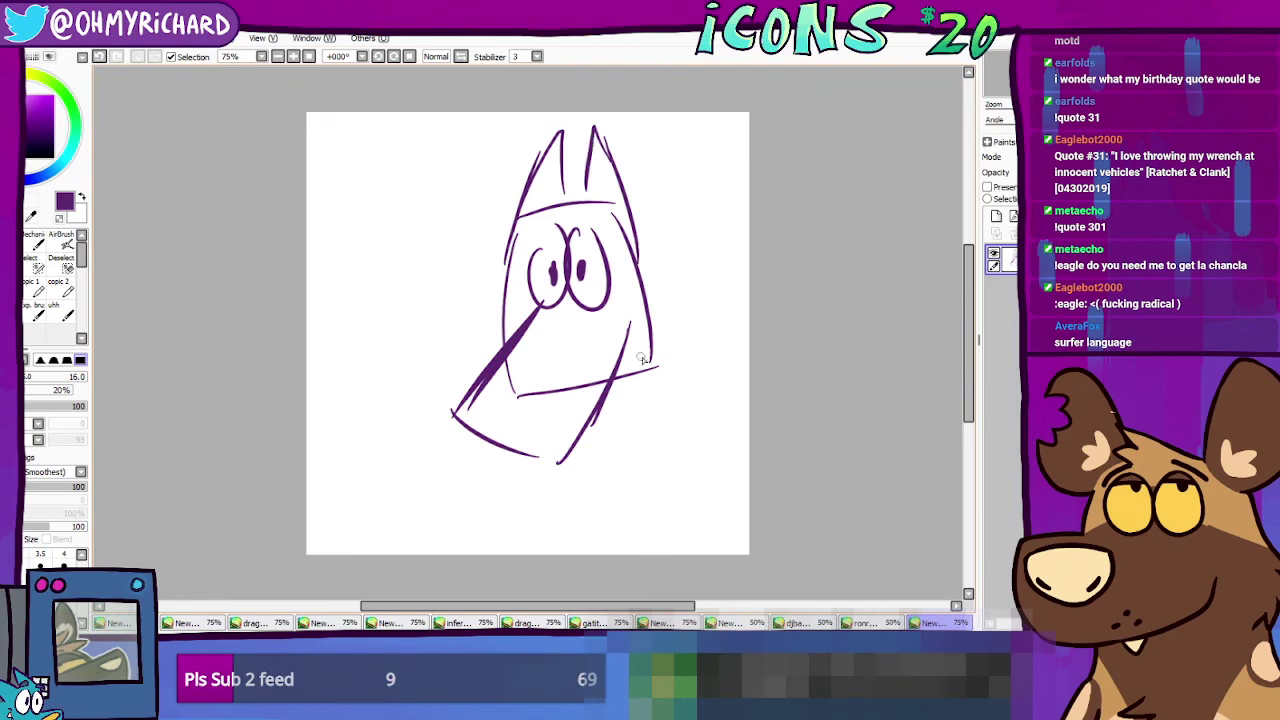
Step: Draw the sloping back of the neck and the vertical chest line, and fill a large dark nose on the muzzle tip
left_click_drag(628, 230, 660, 350)
left_click_drag(646, 295, 686, 398)
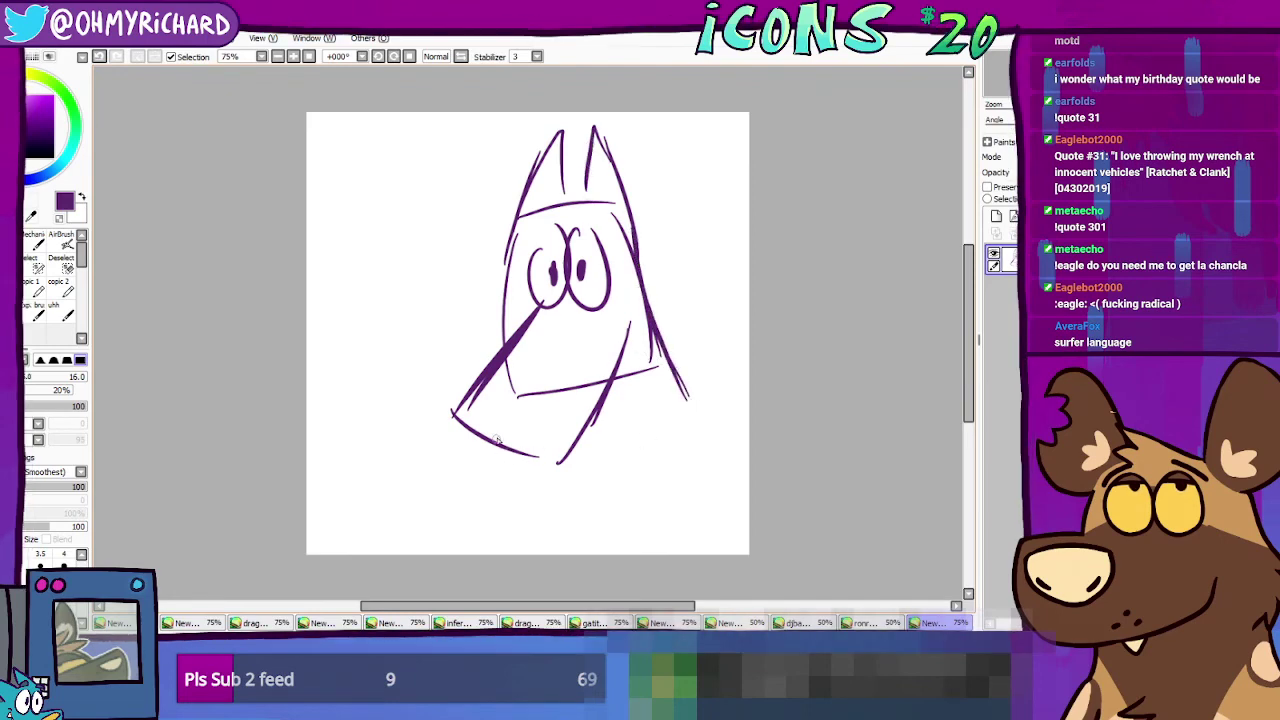
left_click_drag(502, 366, 498, 545)
left_click_drag(664, 352, 718, 452)
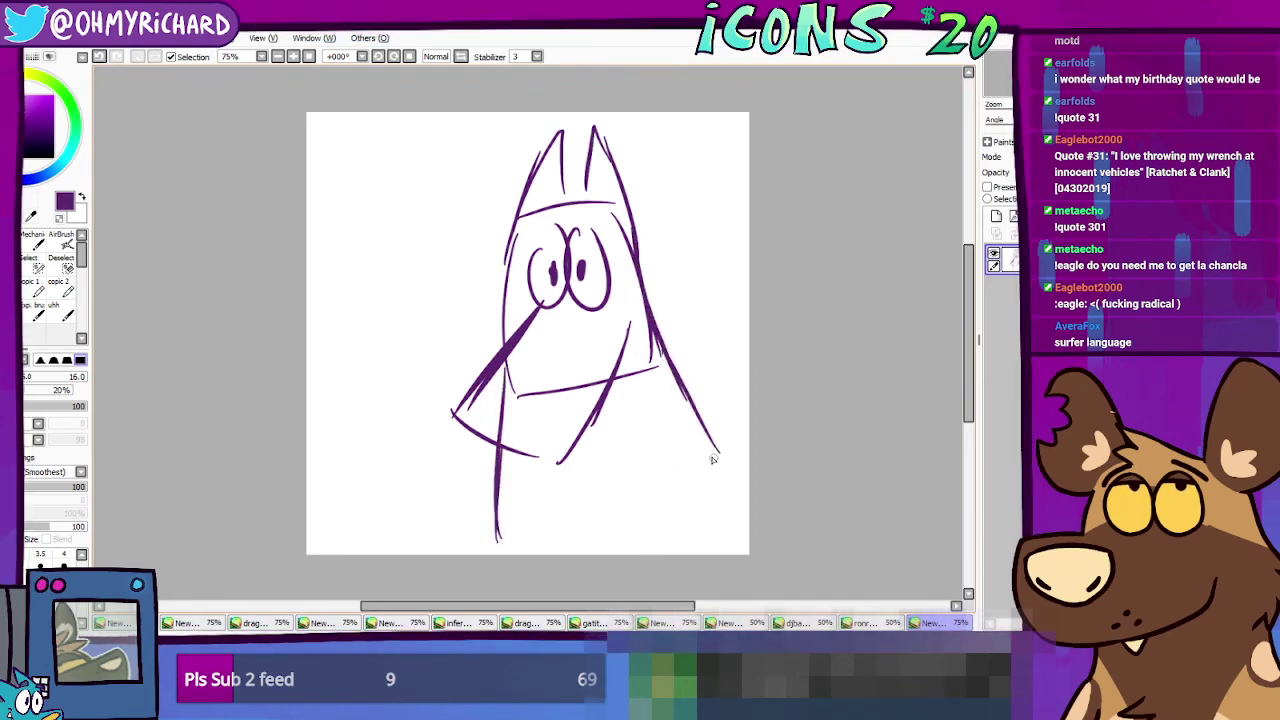
mouse_move(498, 368)
left_mouse_down()
mouse_move(550, 384)
mouse_move(522, 426)
mouse_move(468, 398)
mouse_move(512, 379)
mouse_move(538, 400)
mouse_move(528, 382)
left_mouse_up()
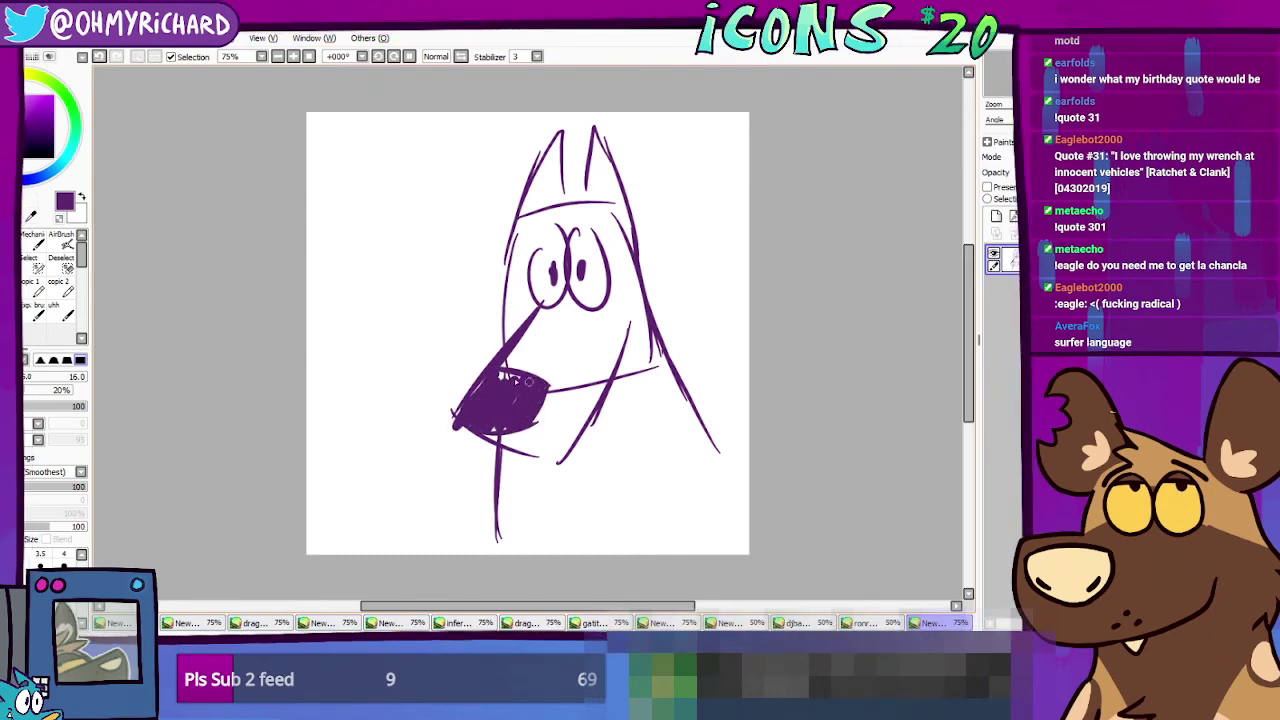
Step: Erase the head guide lines crossing the muzzle, cheek and forehead with the size 50 eraser, and return to the line brush
key("e")
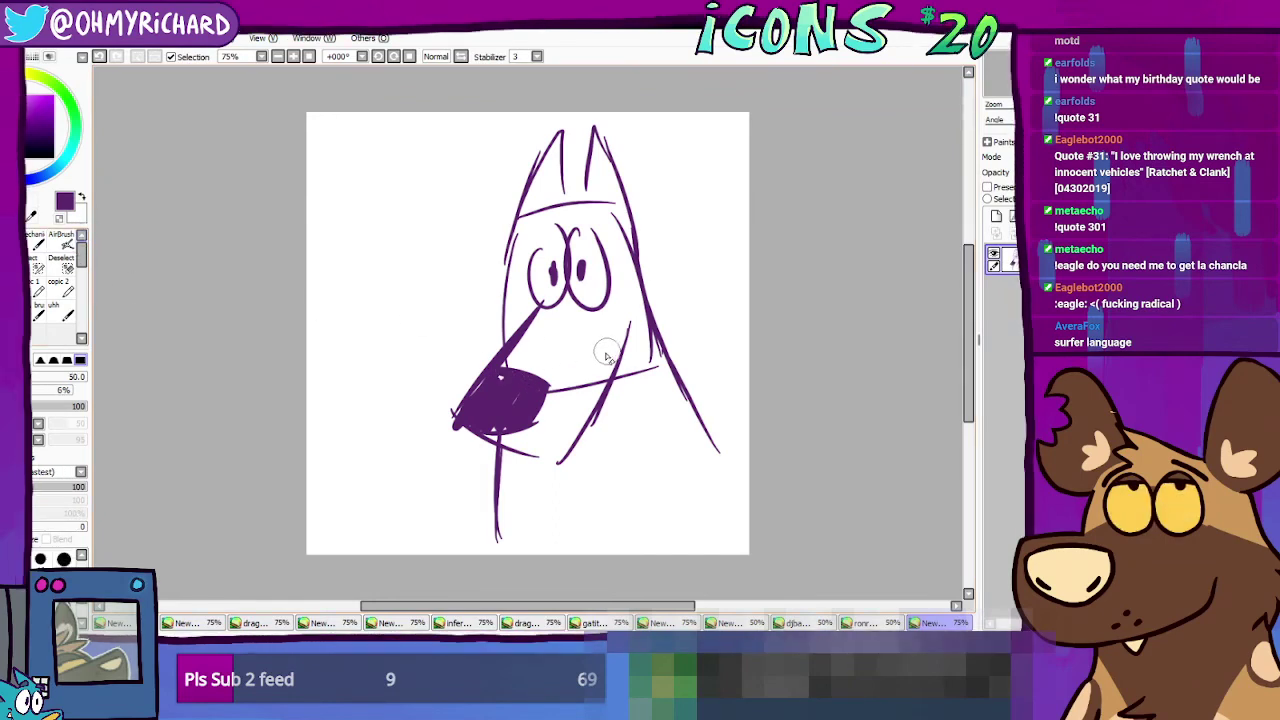
left_click_drag(583, 378, 557, 390)
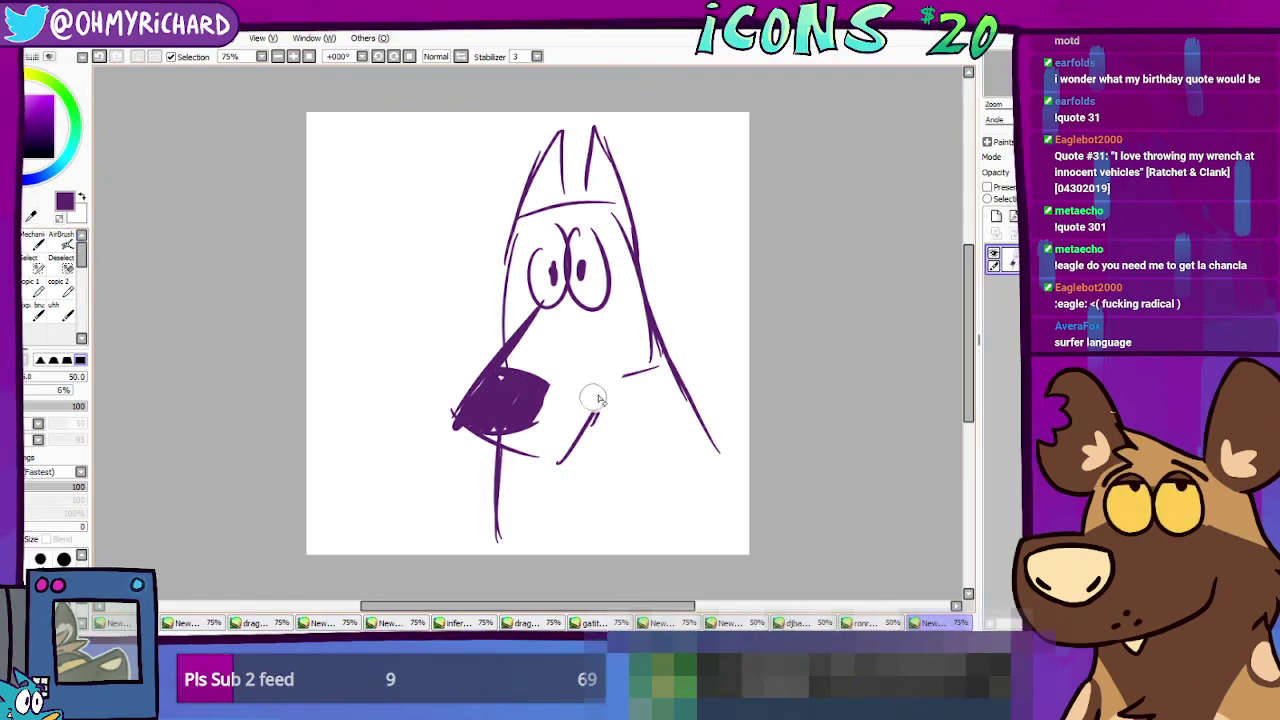
mouse_move(643, 294)
left_mouse_down()
mouse_move(627, 330)
mouse_move(639, 383)
left_mouse_up()
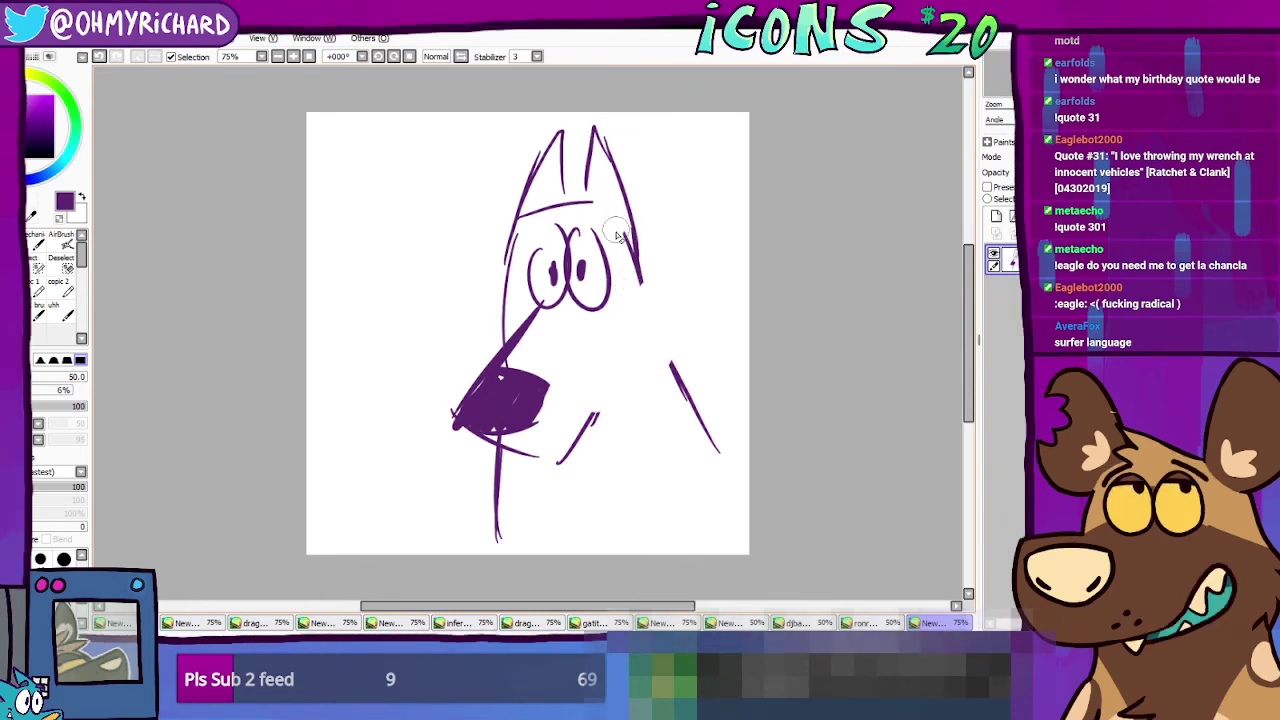
left_click_drag(556, 208, 518, 214)
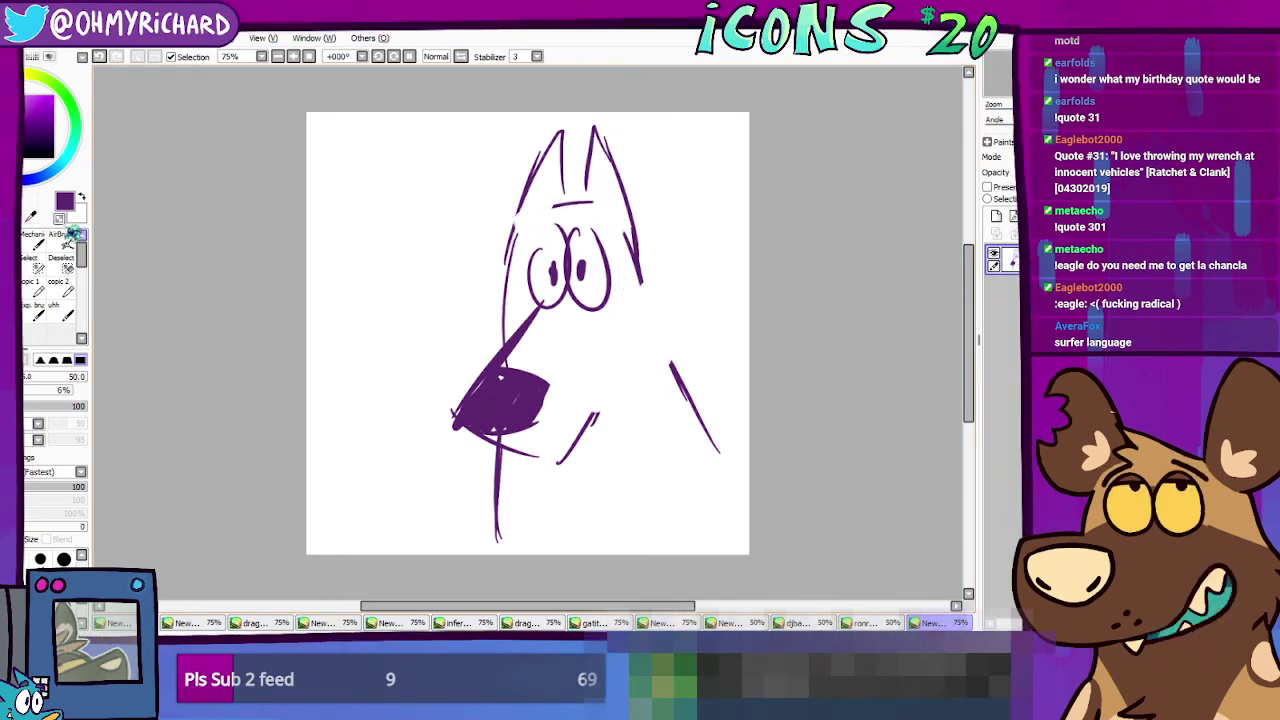
left_click(36, 240)
Step: Look through the other open icon drawings, including the dragon, bear and pointed-eared character sketches
left_click(392, 623)
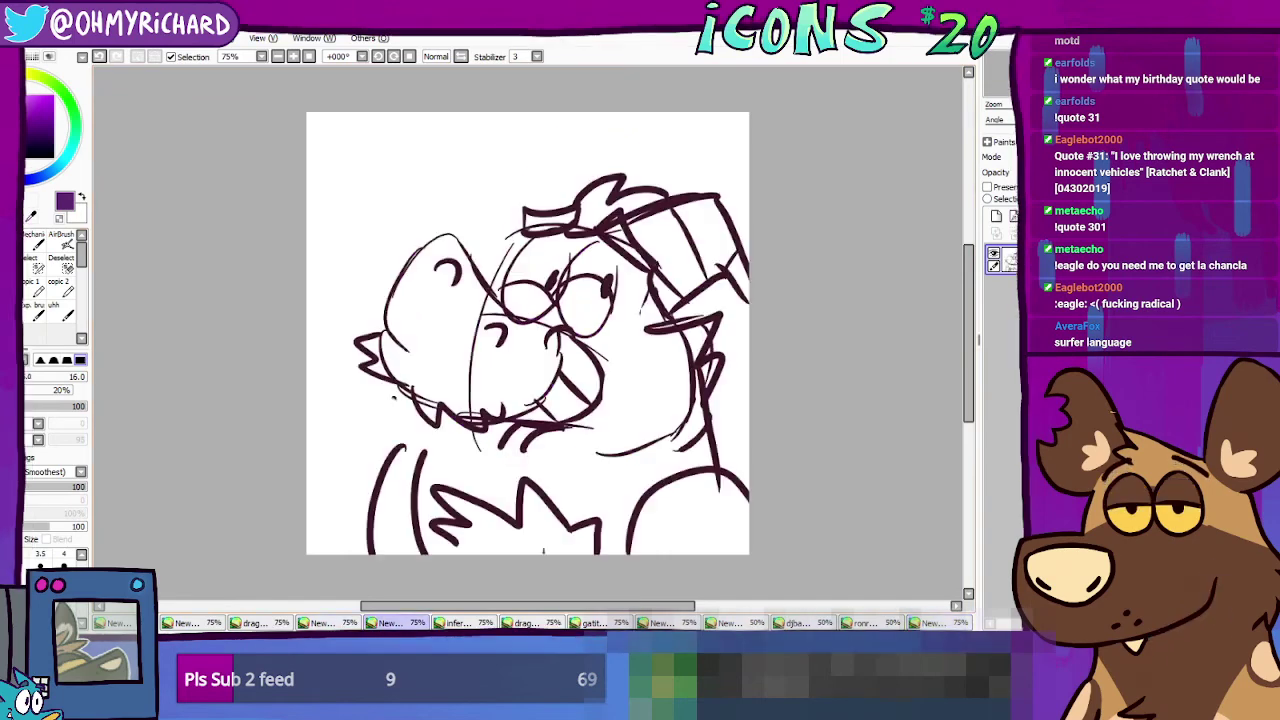
left_click(322, 623)
left_click(280, 624)
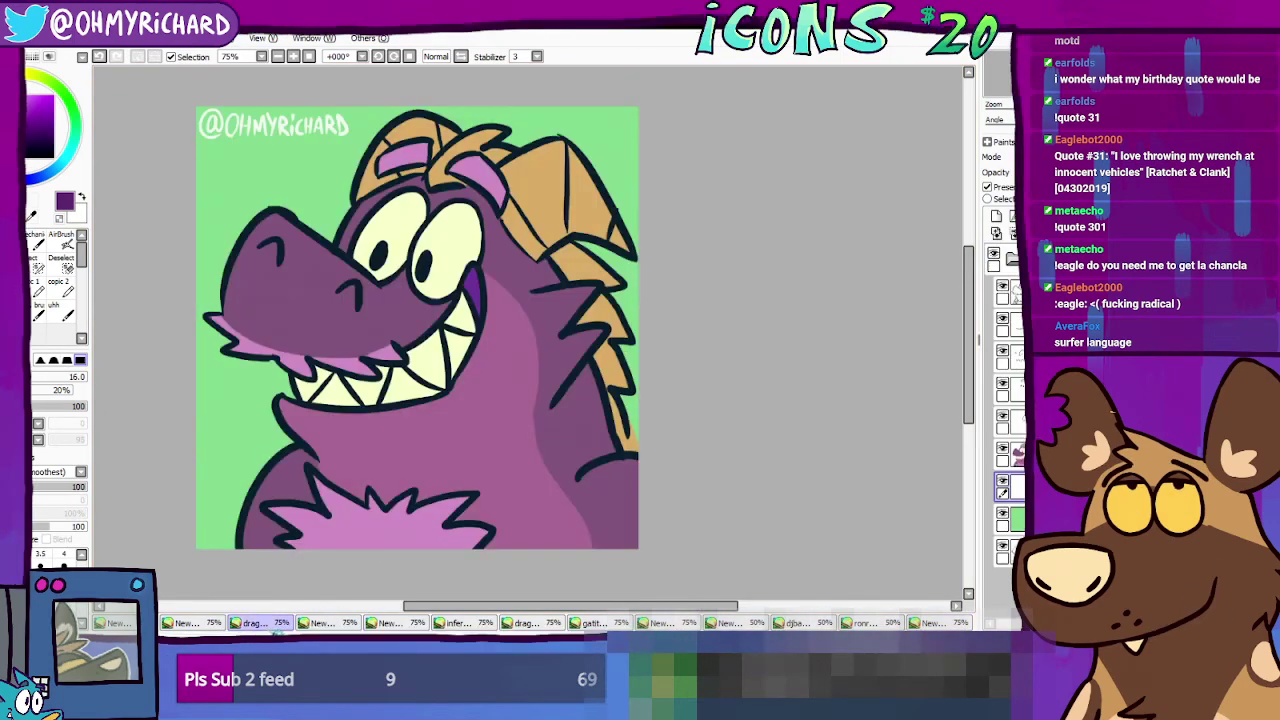
left_click(466, 625)
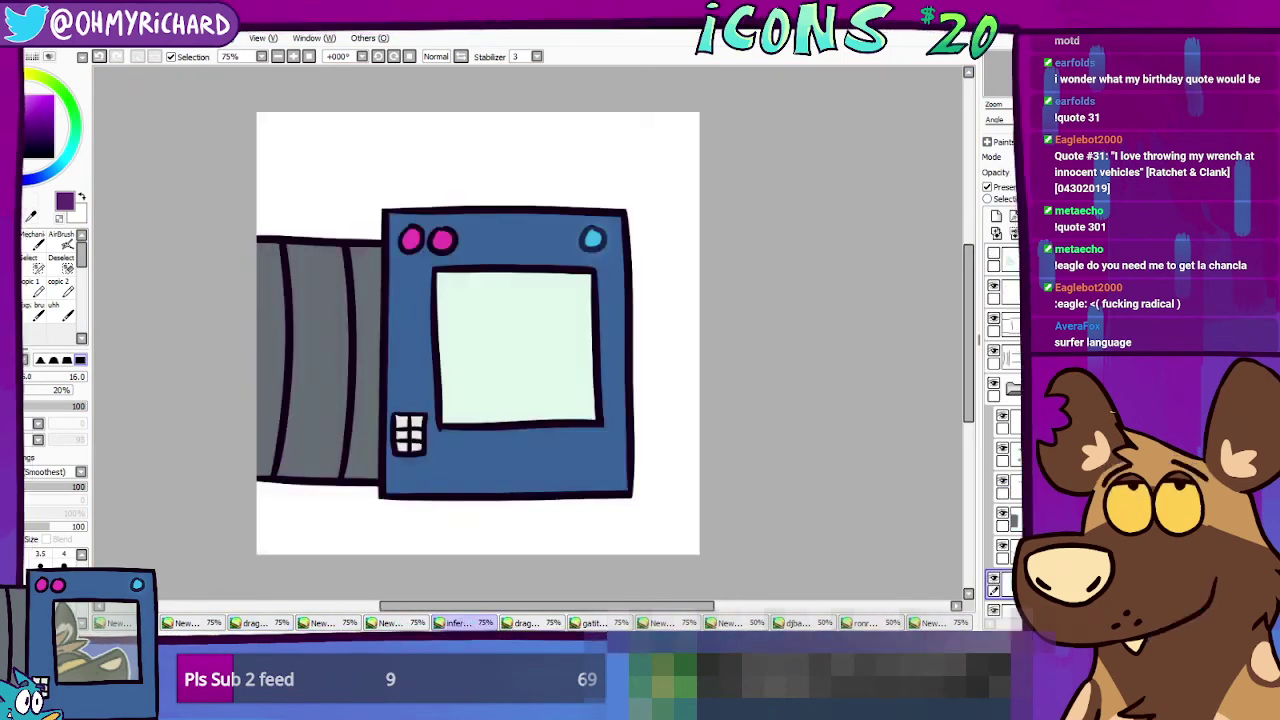
left_click(515, 625)
left_click(588, 625)
left_click(658, 623)
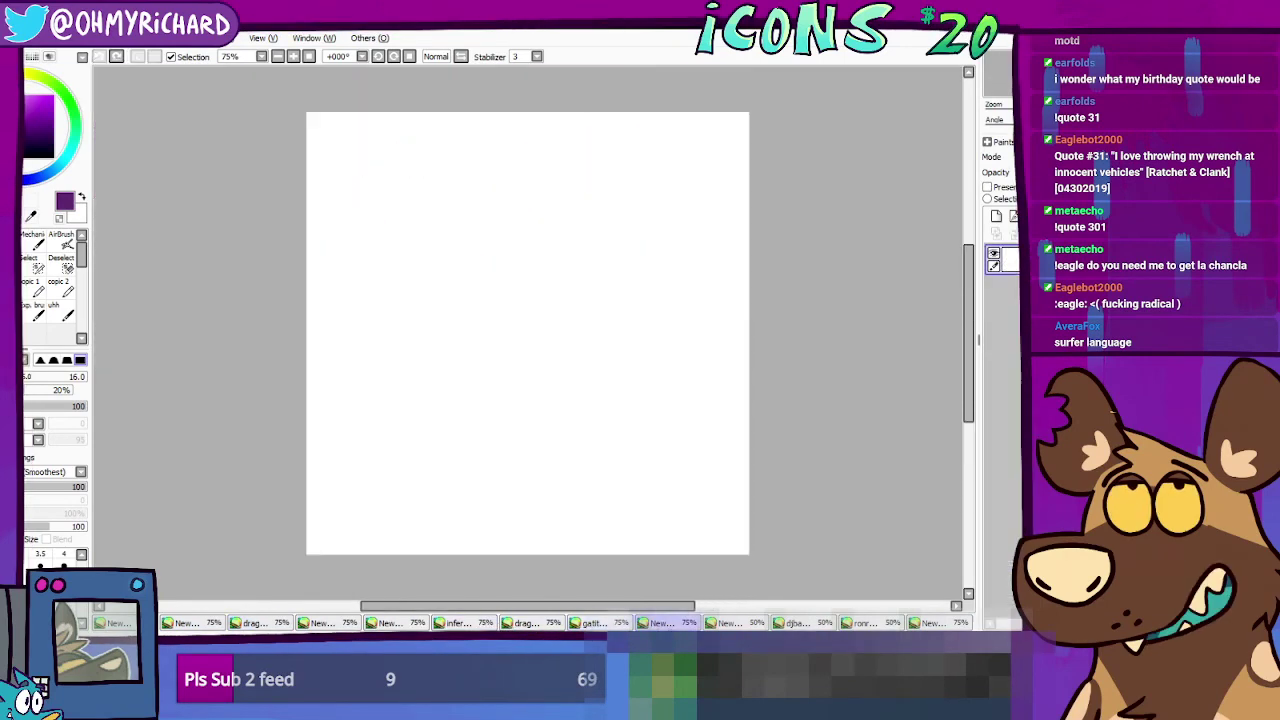
left_click(727, 623)
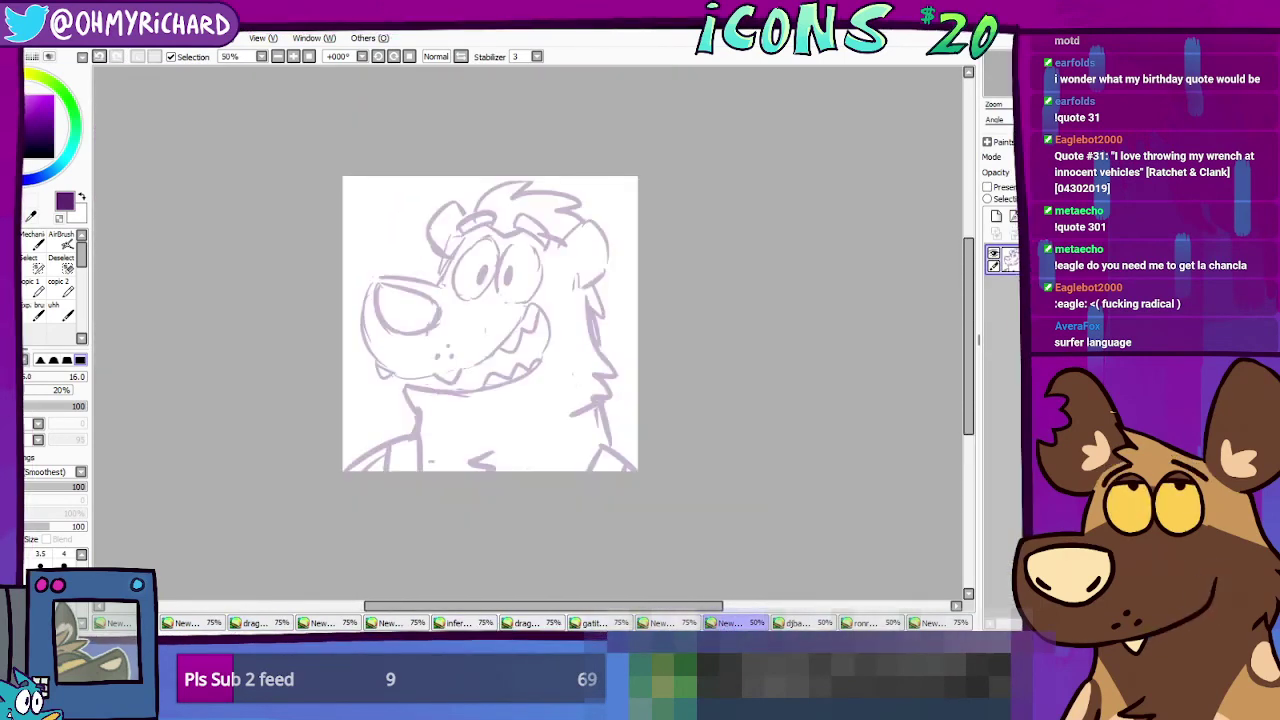
left_click(795, 623)
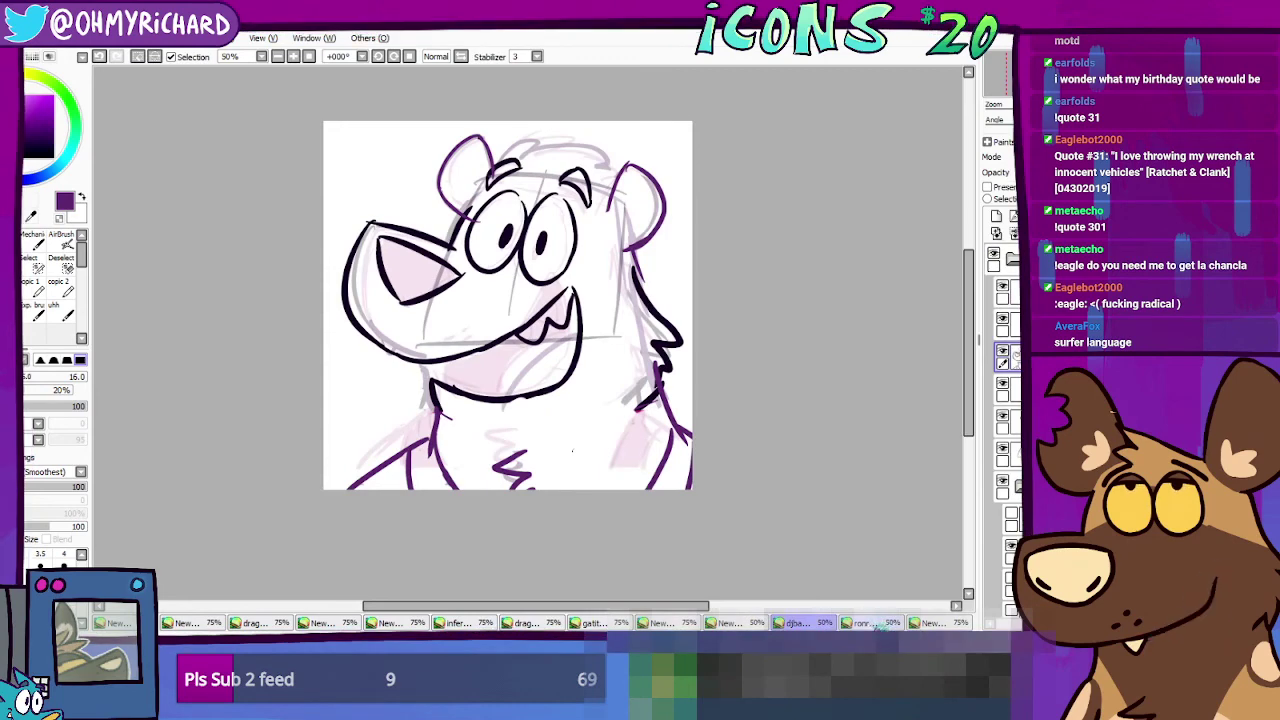
left_click(865, 623)
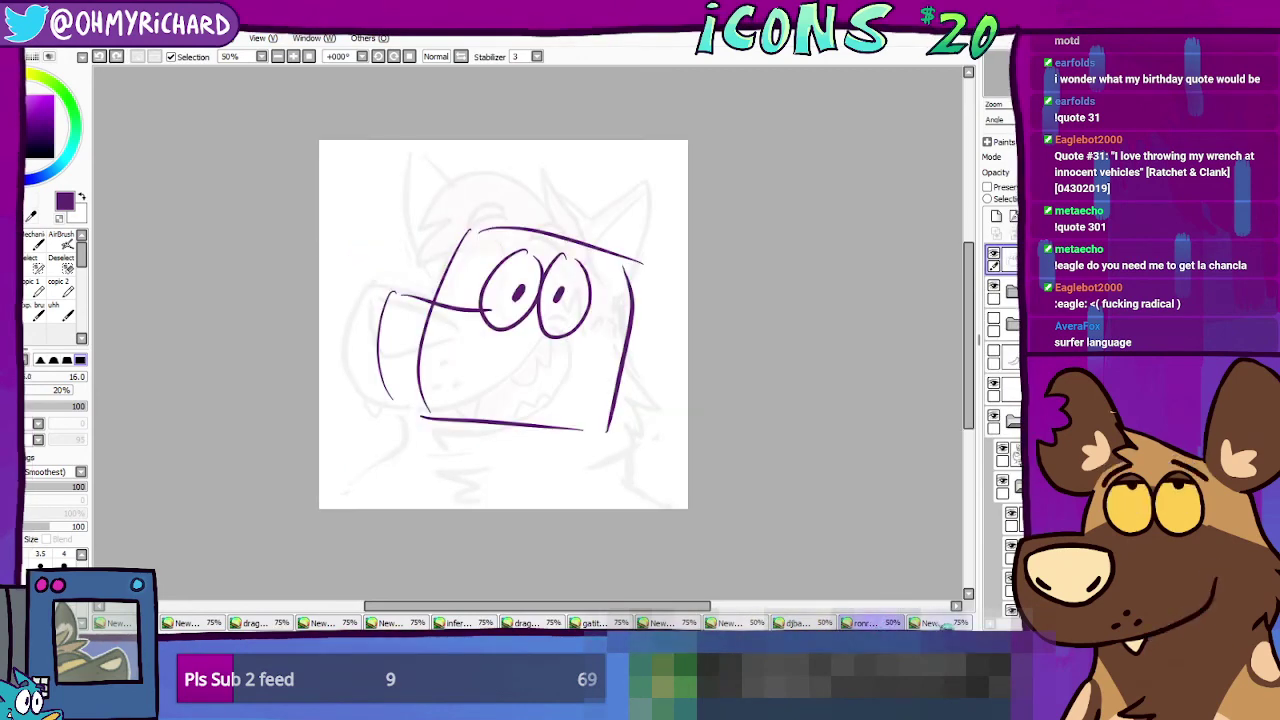
Step: Return to the long-snouted sketch and add a jagged cheek tuft, a longer mouth line and pointed teeth
left_click(940, 623)
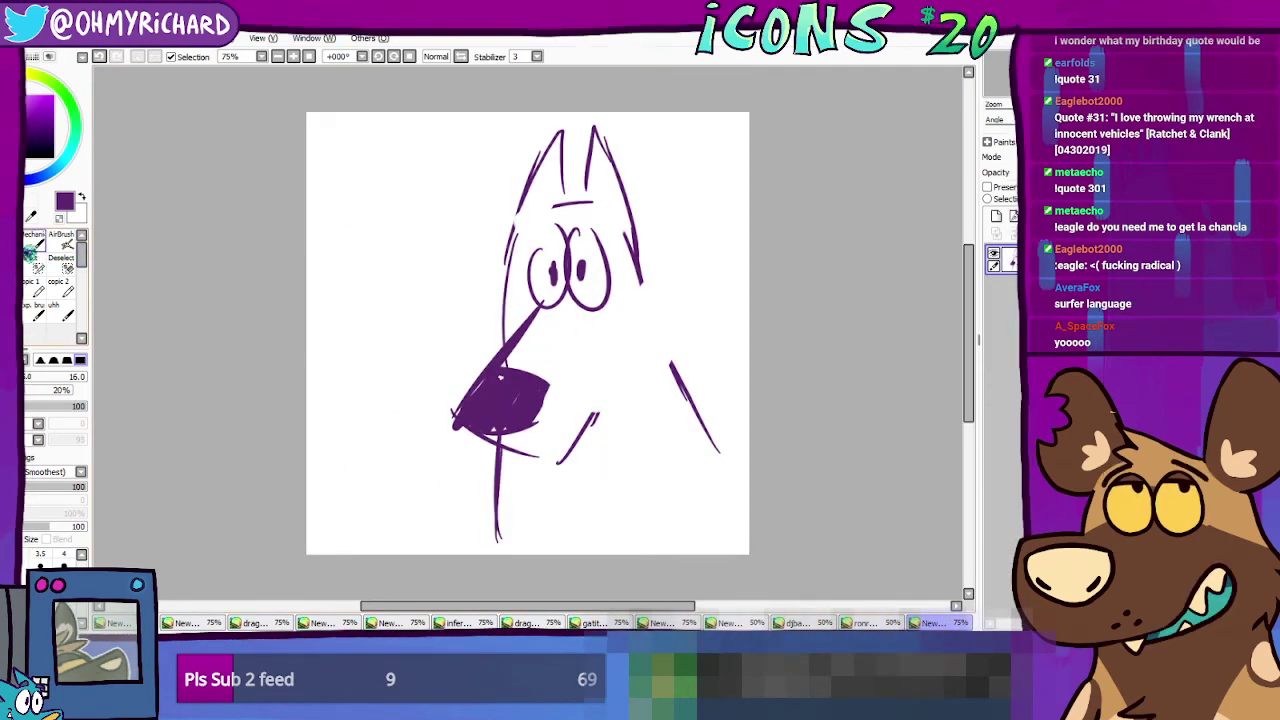
mouse_move(640, 290)
left_mouse_down()
mouse_move(680, 322)
mouse_move(679, 366)
mouse_move(560, 455)
left_mouse_up()
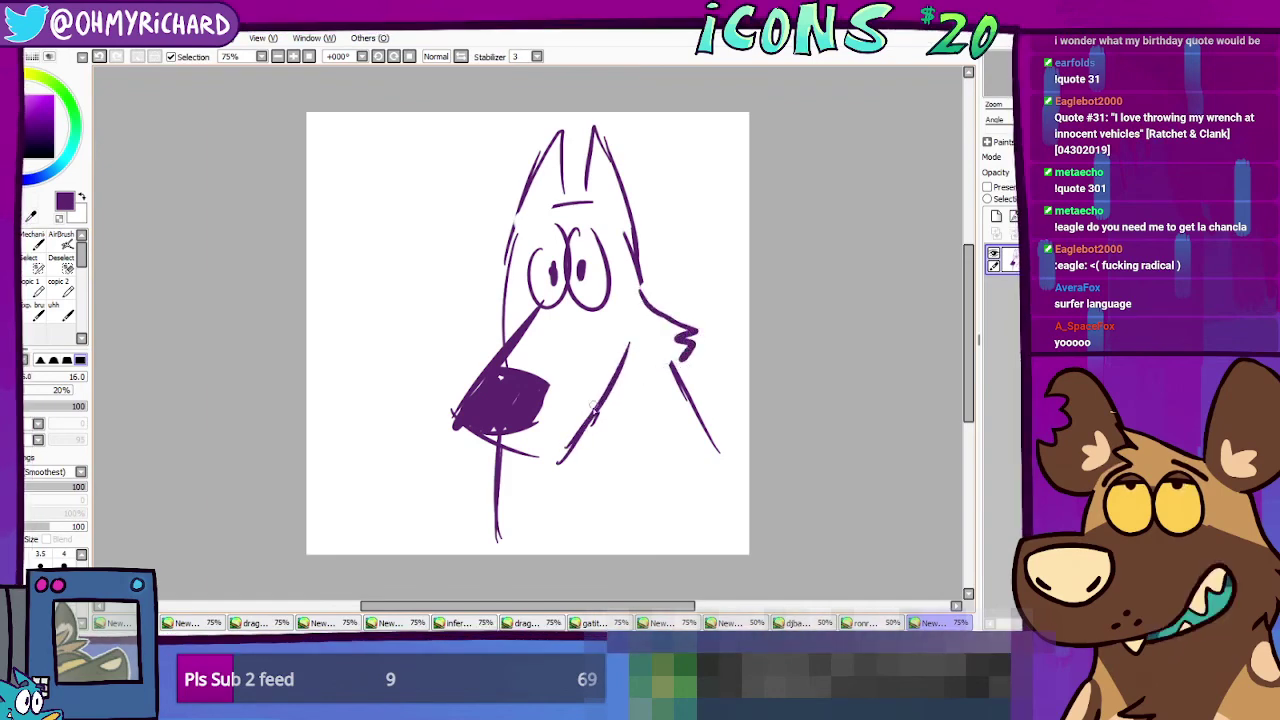
left_click_drag(632, 345, 632, 410)
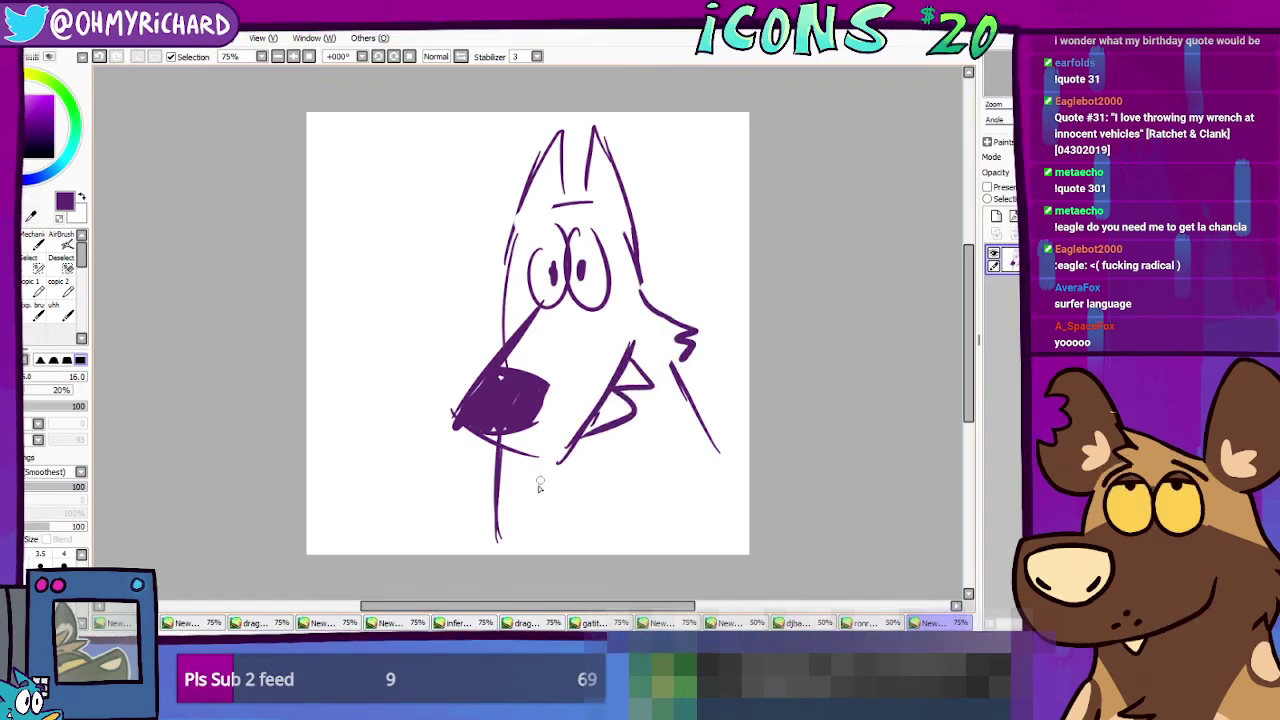
Step: Clear the entire long-snouted sketch from the canvas and remove the selection
key("ctrl+a")
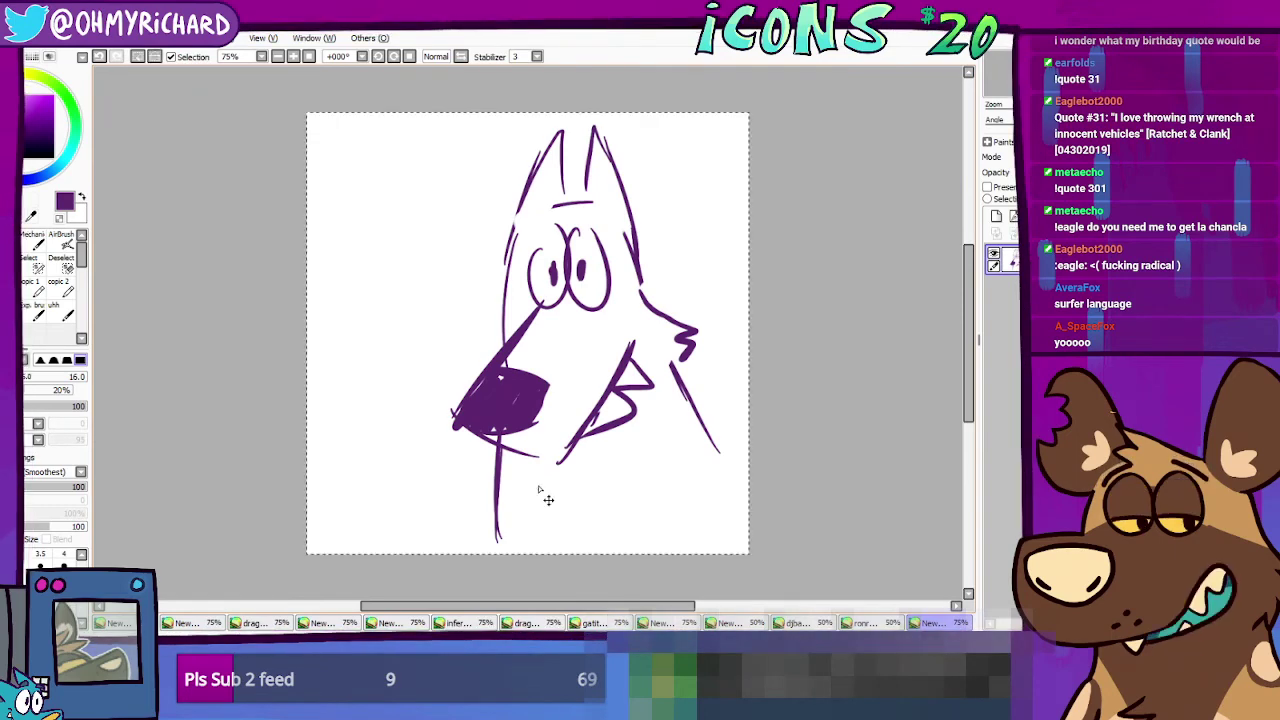
key("Delete")
key("ctrl+d")
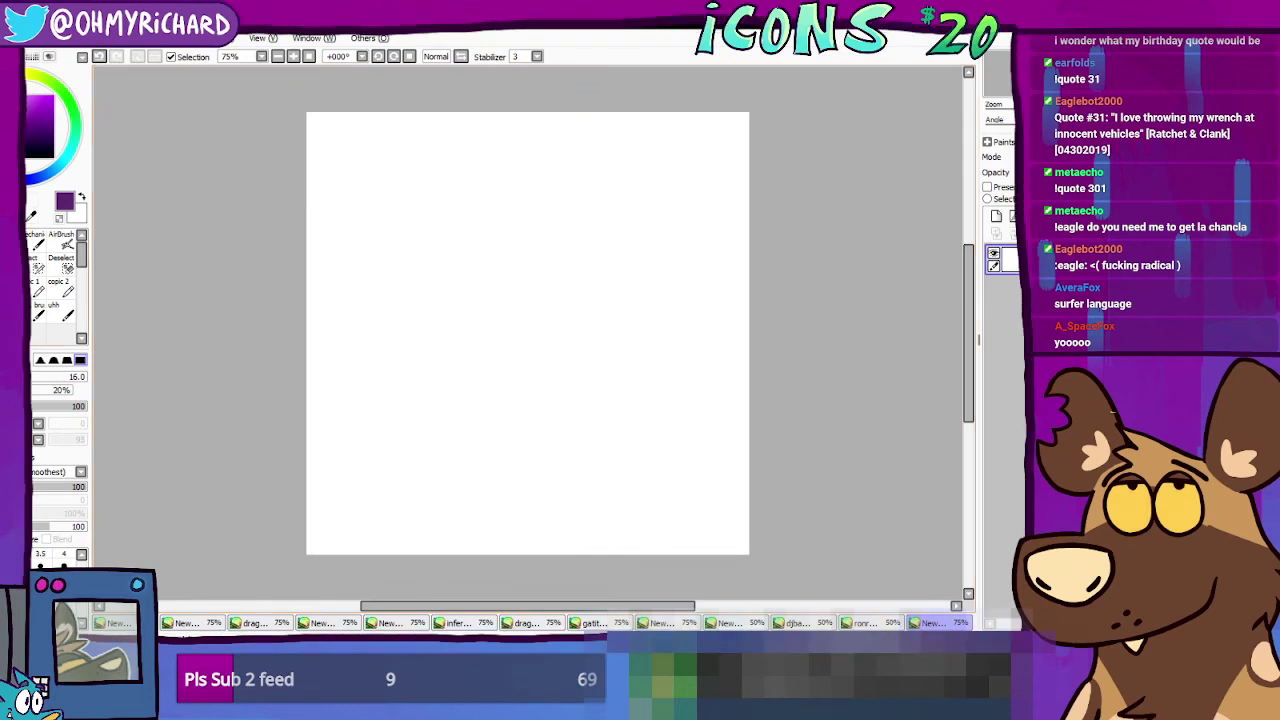
Step: Sketch boxy guide shapes for a new head, with a blocky muzzle in front of a rounded skull
mouse_move(417, 259)
left_mouse_down()
mouse_move(581, 297)
mouse_move(409, 302)
left_mouse_up()
left_click_drag(414, 403, 580, 410)
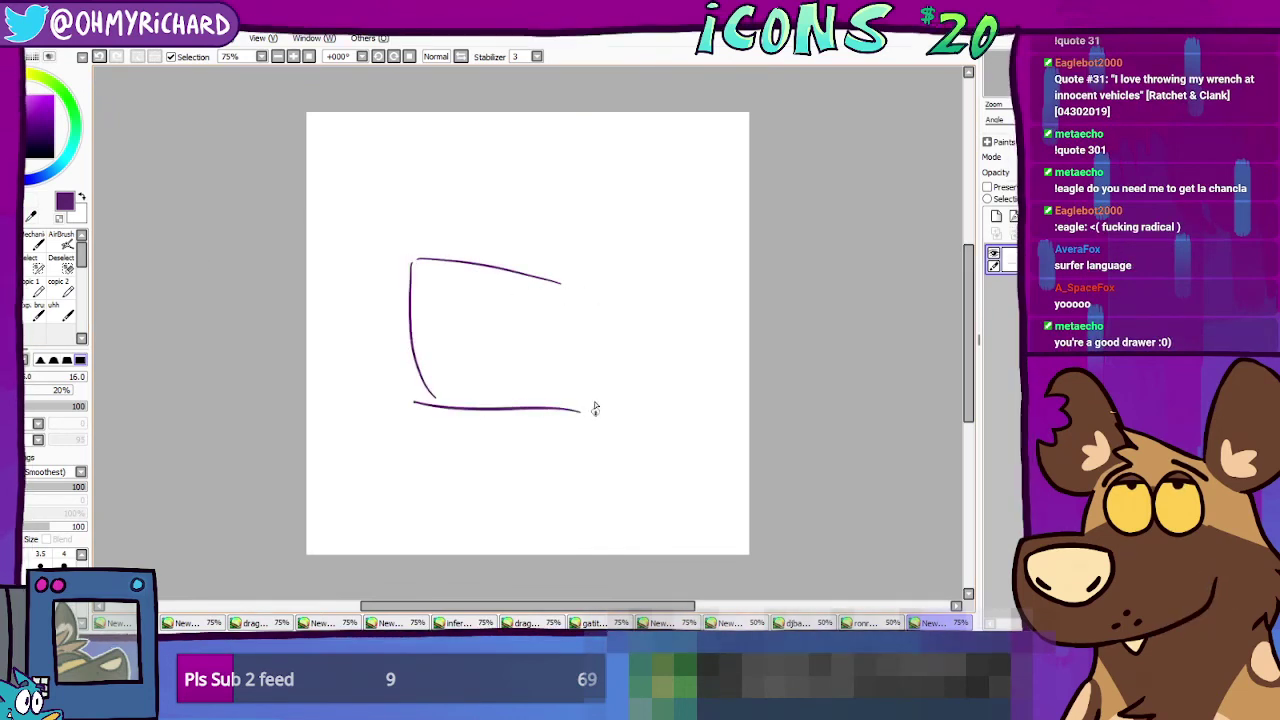
left_click_drag(463, 258, 464, 393)
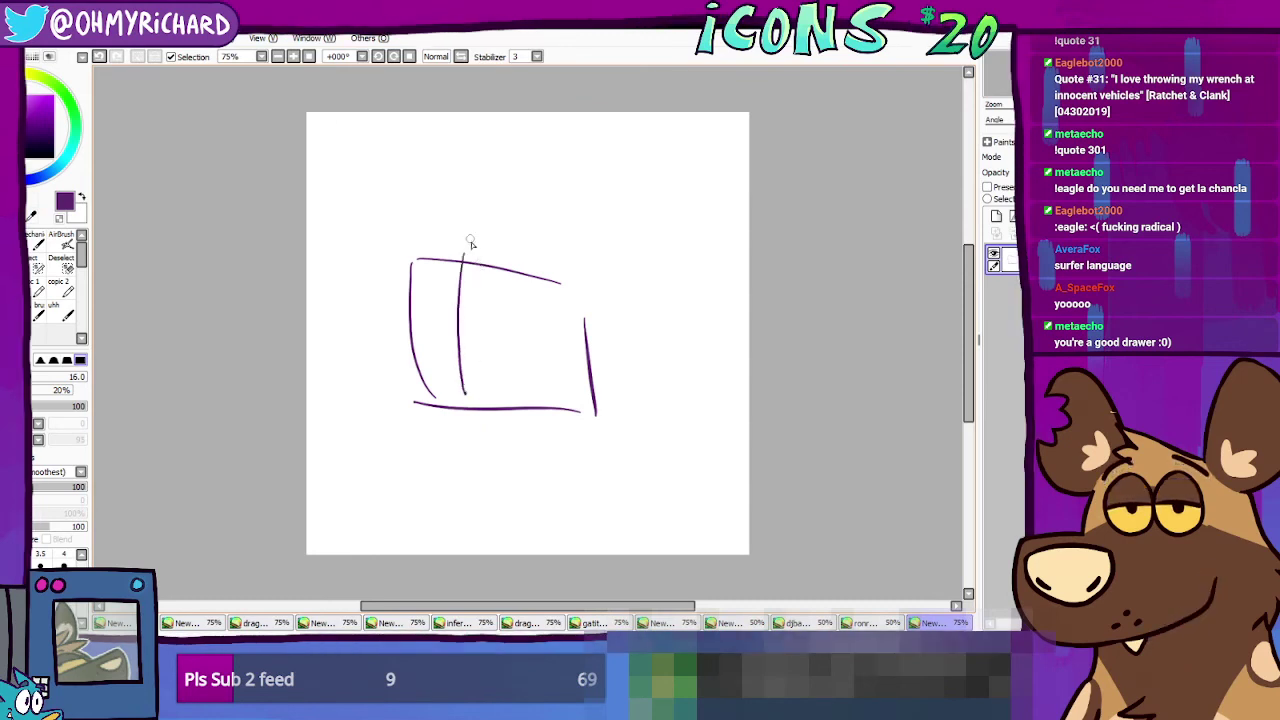
mouse_move(470, 223)
left_mouse_down()
mouse_move(507, 222)
mouse_move(614, 280)
mouse_move(596, 410)
left_mouse_up()
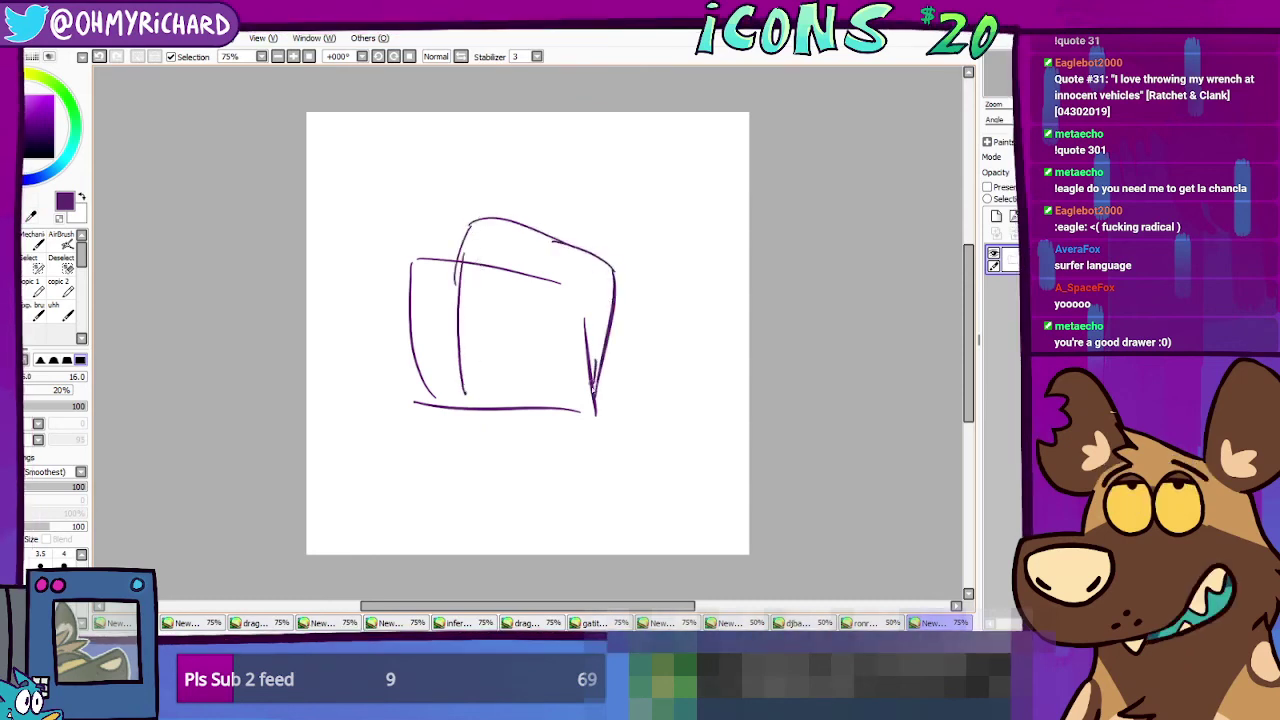
mouse_move(428, 247)
left_mouse_down()
mouse_move(491, 274)
mouse_move(398, 278)
mouse_move(422, 392)
left_mouse_up()
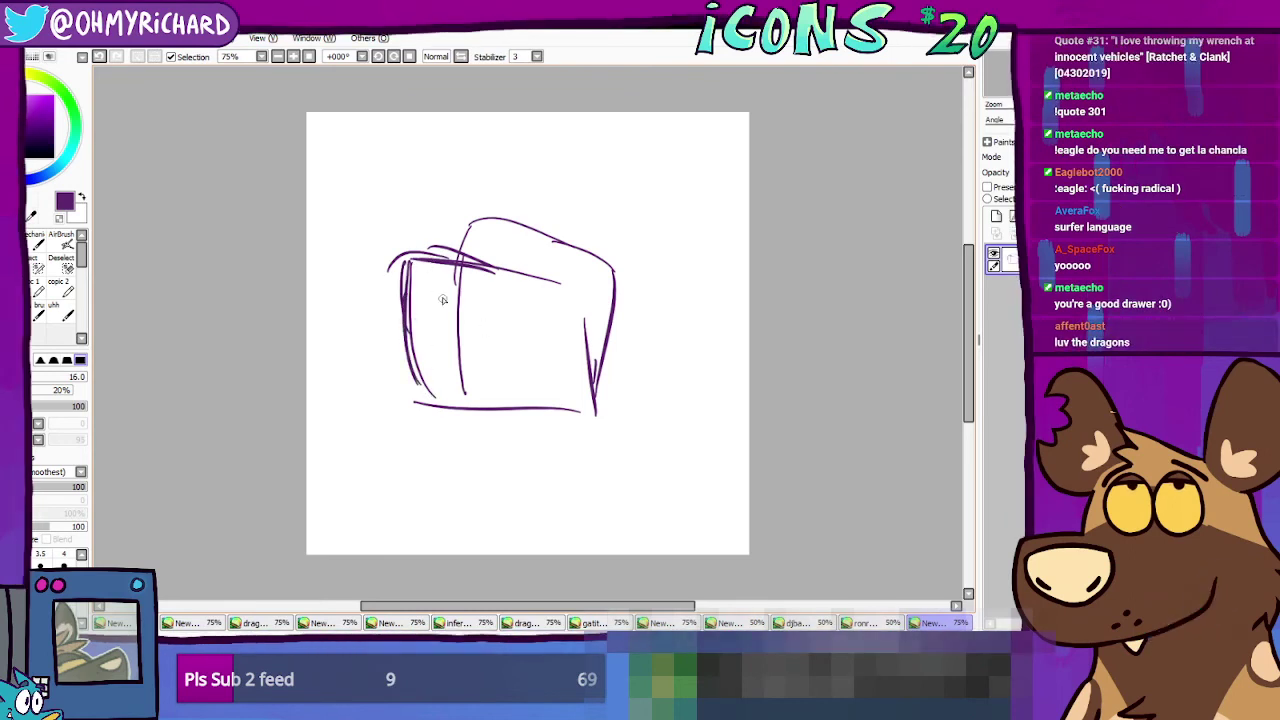
Step: Draw a large triangular nose on the muzzle front and a wide smiling mouth with a lower jaw line
mouse_move(406, 264)
left_mouse_down()
mouse_move(485, 292)
mouse_move(423, 284)
mouse_move(439, 335)
mouse_move(508, 298)
left_mouse_up()
left_click_drag(420, 406, 518, 393)
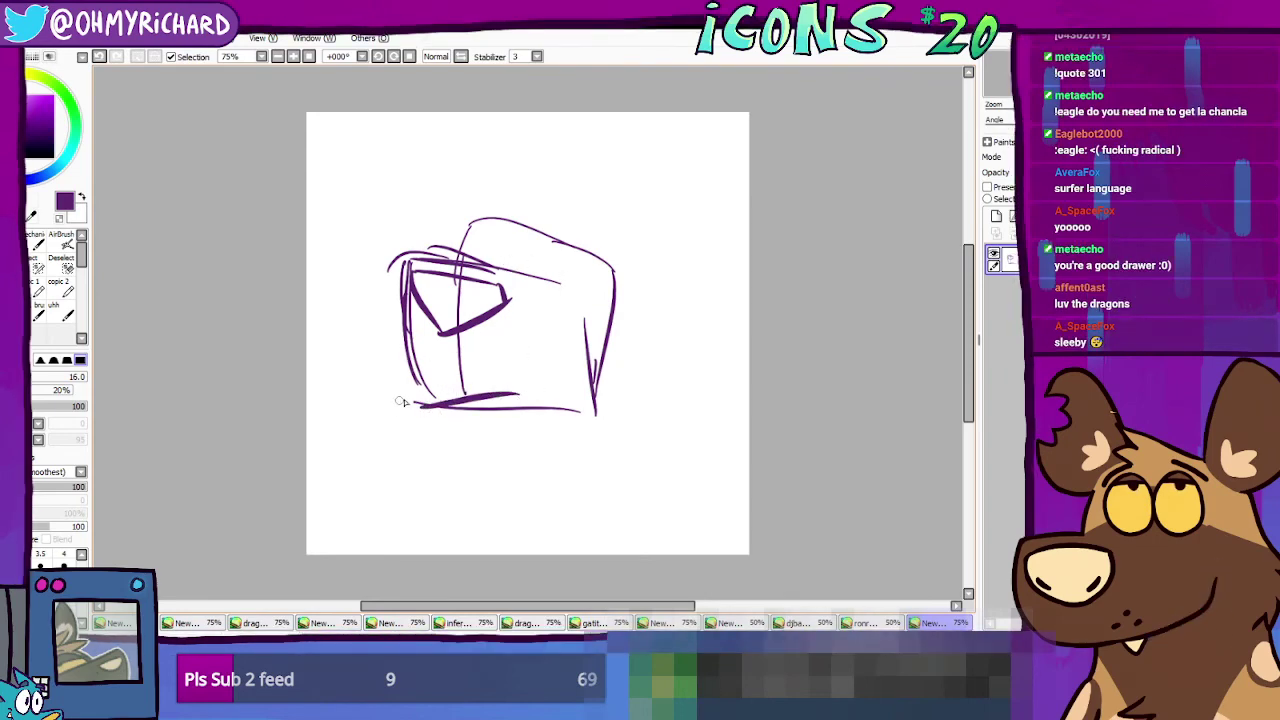
mouse_move(417, 383)
left_mouse_down()
mouse_move(546, 365)
mouse_move(563, 392)
mouse_move(475, 421)
mouse_move(553, 413)
left_mouse_up()
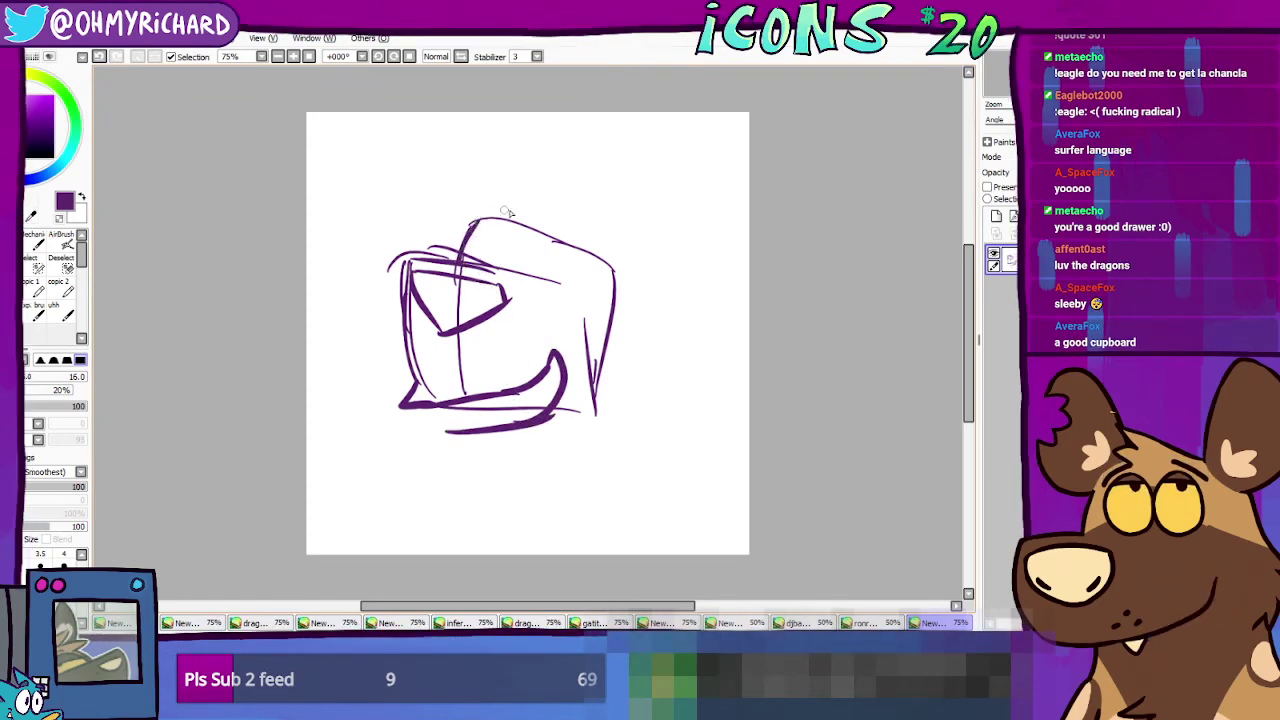
Step: Draw two round eyes with small pupils under the brow line, and dot whisker marks above the mouth corner
mouse_move(505, 230)
left_mouse_down()
mouse_move(517, 257)
mouse_move(558, 240)
mouse_move(508, 250)
left_mouse_up()
left_click_drag(550, 259, 554, 262)
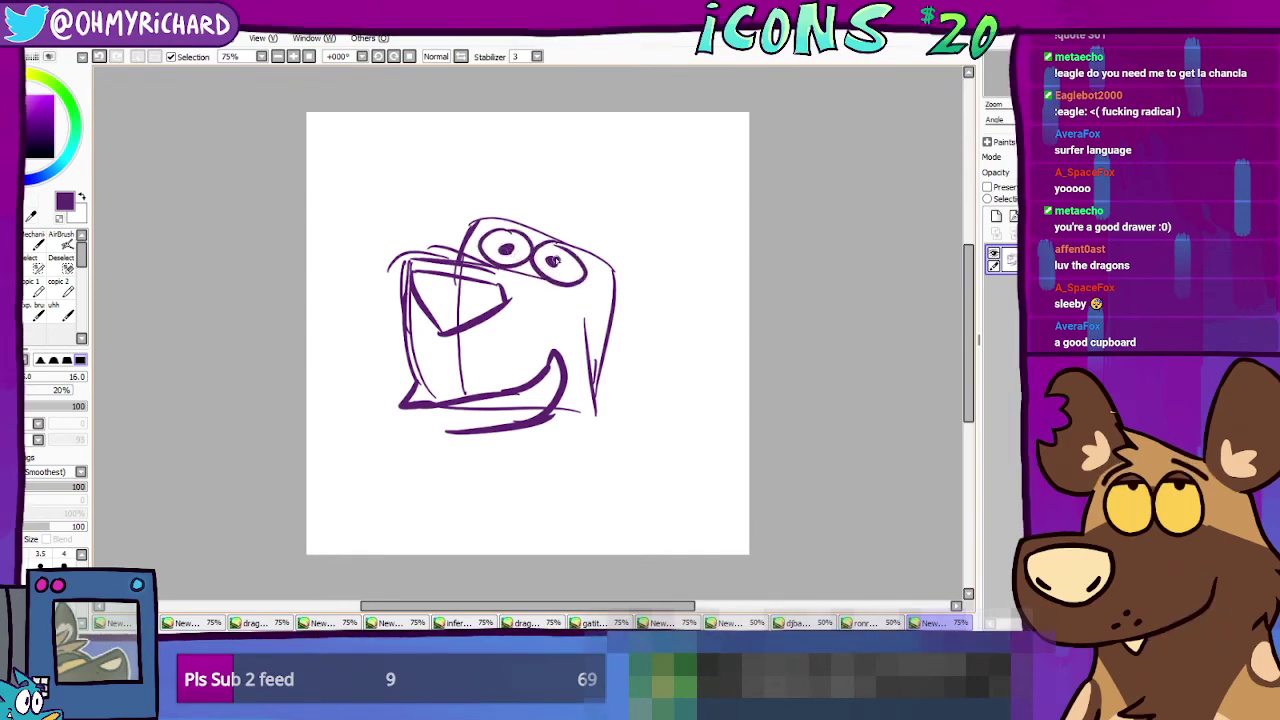
left_click_drag(500, 370, 503, 373)
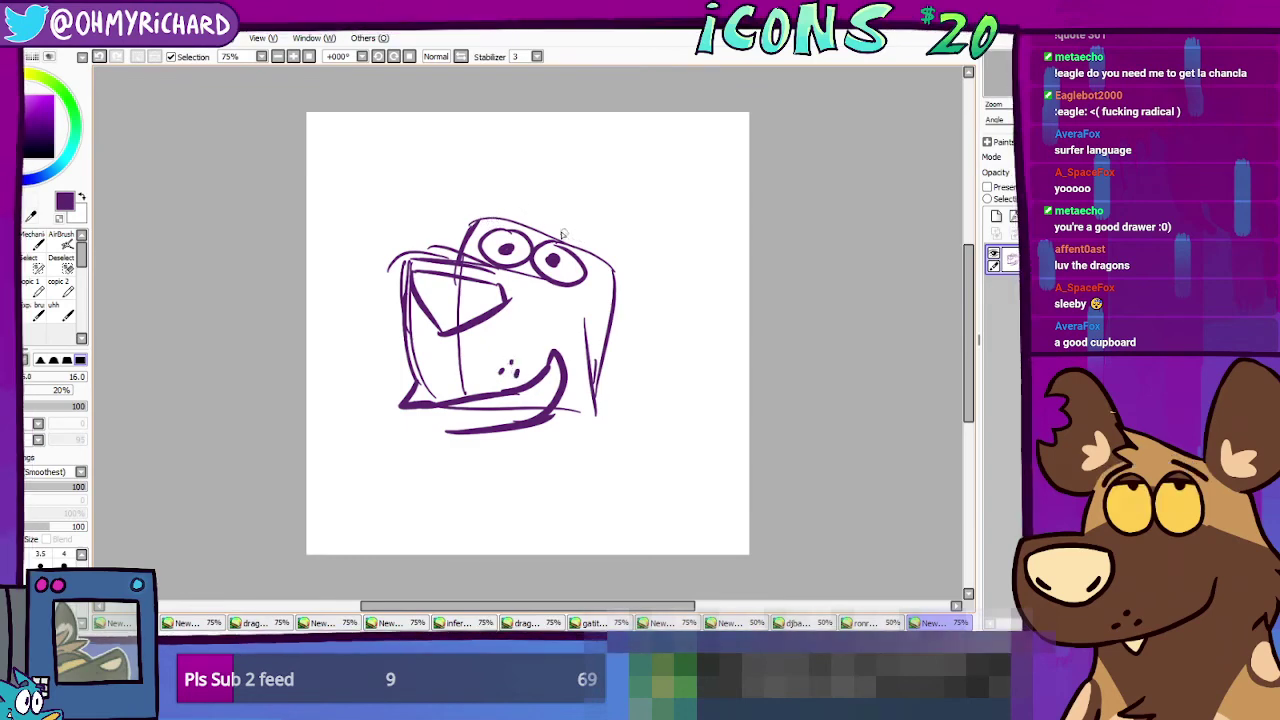
Step: Draw two large rounded ears with notched edges and a spiky hair tuft between them
mouse_move(571, 232)
left_mouse_down()
mouse_move(536, 180)
mouse_move(540, 214)
mouse_move(526, 213)
mouse_move(552, 233)
mouse_move(581, 241)
mouse_move(573, 230)
mouse_move(617, 200)
mouse_move(647, 234)
mouse_move(686, 240)
left_mouse_up()
mouse_move(606, 262)
left_mouse_down()
mouse_move(632, 345)
mouse_move(660, 345)
mouse_move(686, 300)
left_mouse_up()
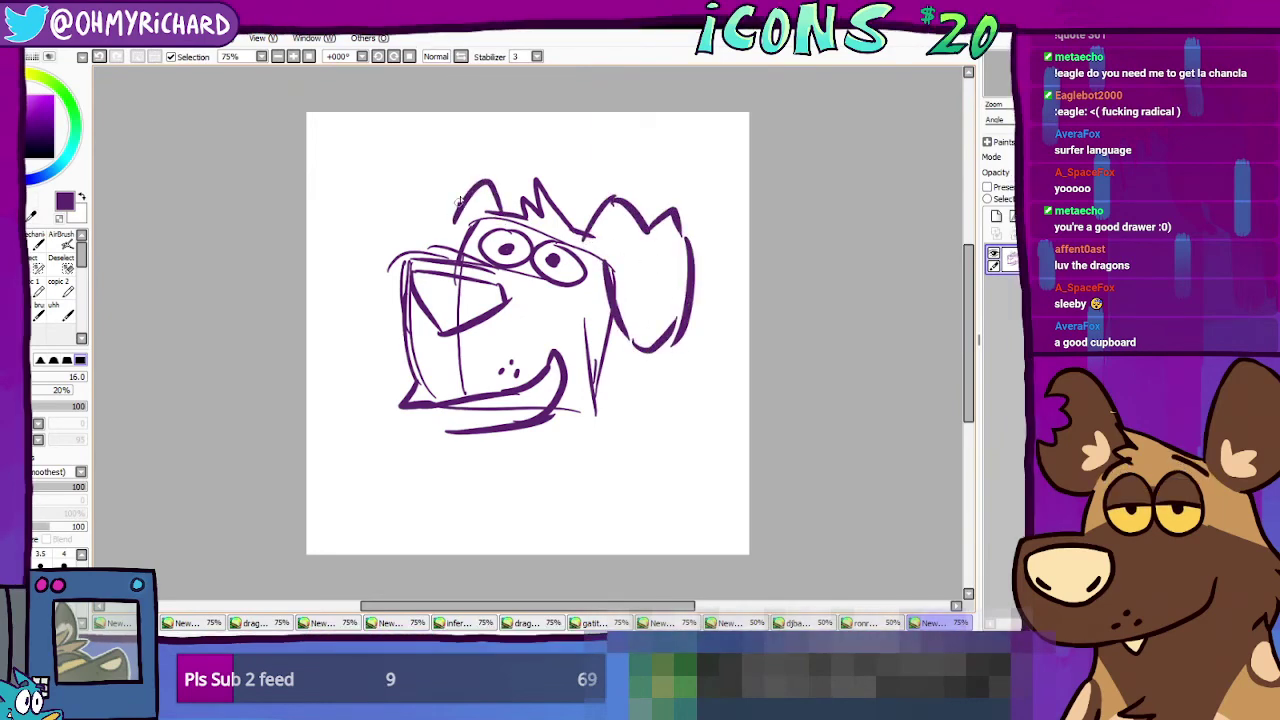
left_click_drag(498, 208, 396, 250)
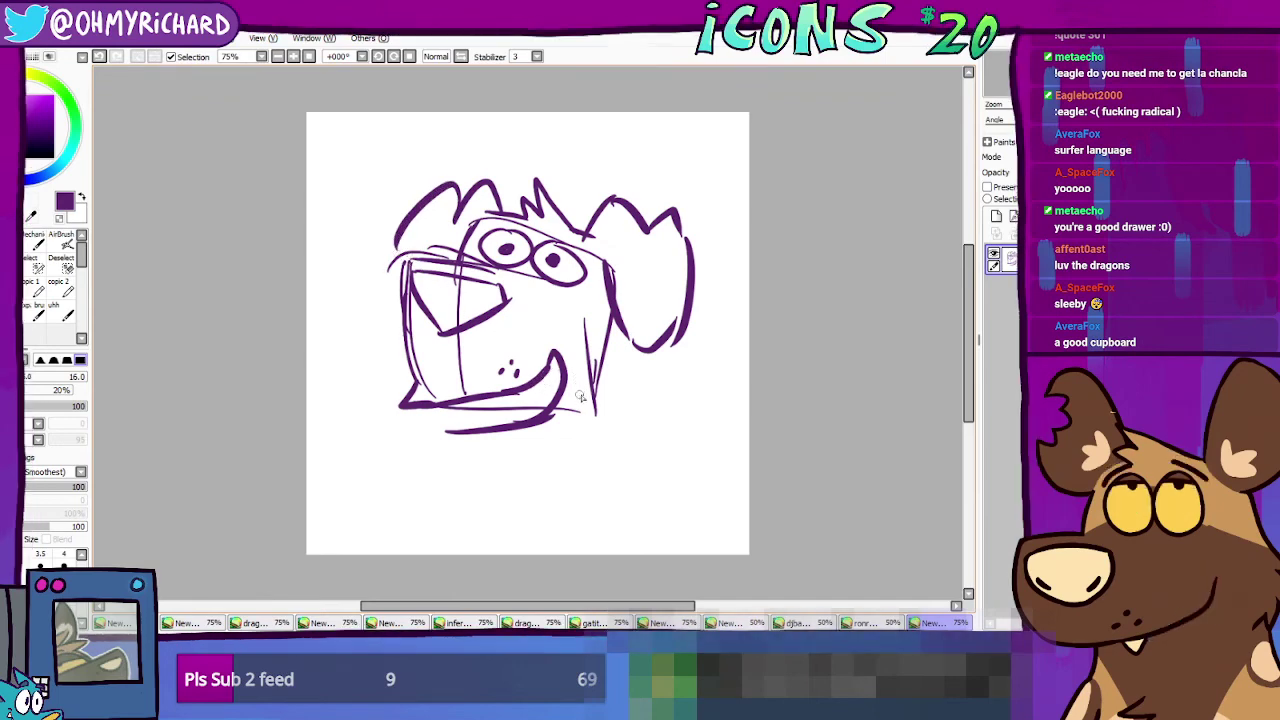
Step: Draw a jagged cheek tuft, the sloping back of the neck, and a chest line ending in a fur point
mouse_move(617, 343)
left_mouse_down()
mouse_move(655, 424)
mouse_move(656, 438)
mouse_move(628, 450)
left_mouse_up()
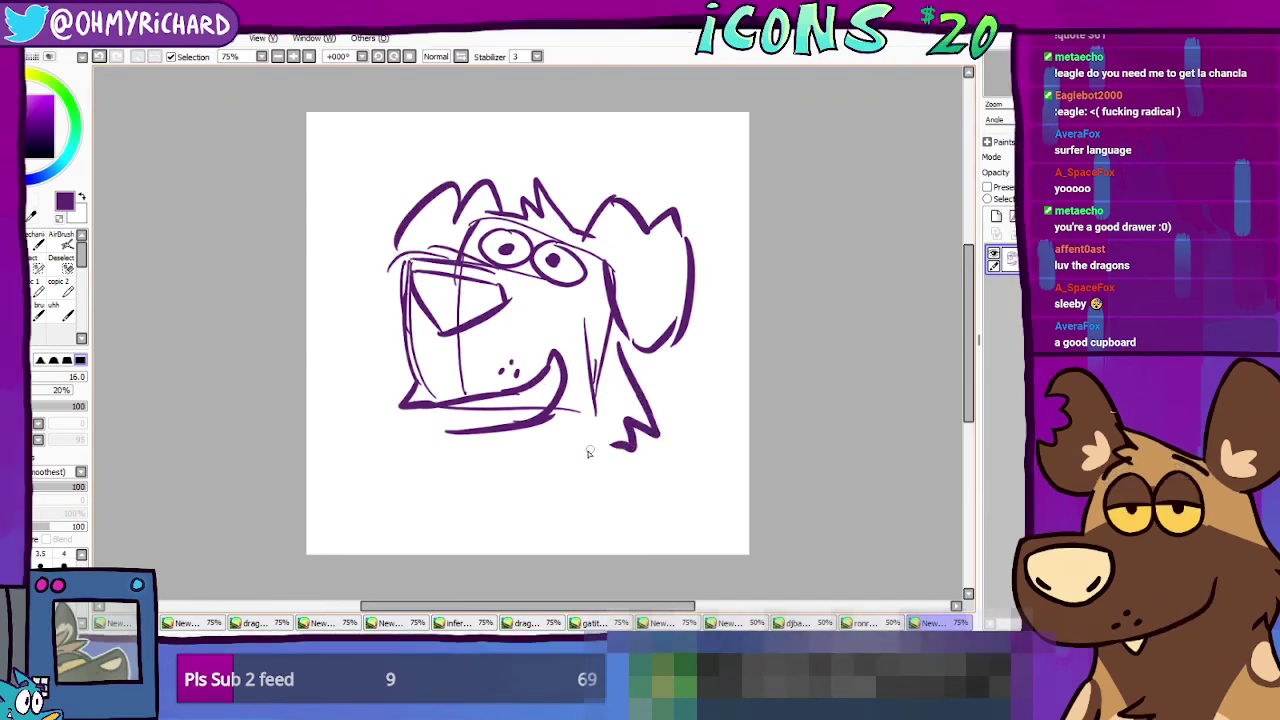
left_click_drag(436, 432, 440, 462)
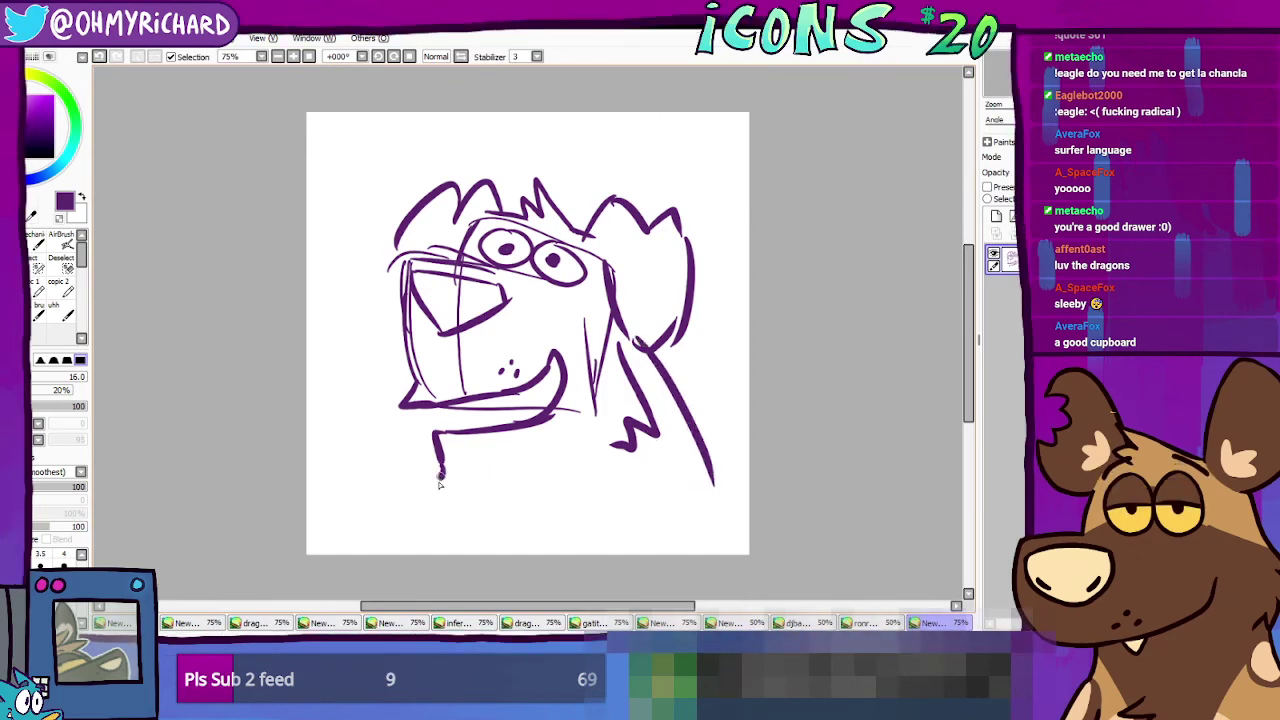
mouse_move(440, 470)
left_mouse_down()
mouse_move(397, 526)
mouse_move(428, 548)
left_mouse_up()
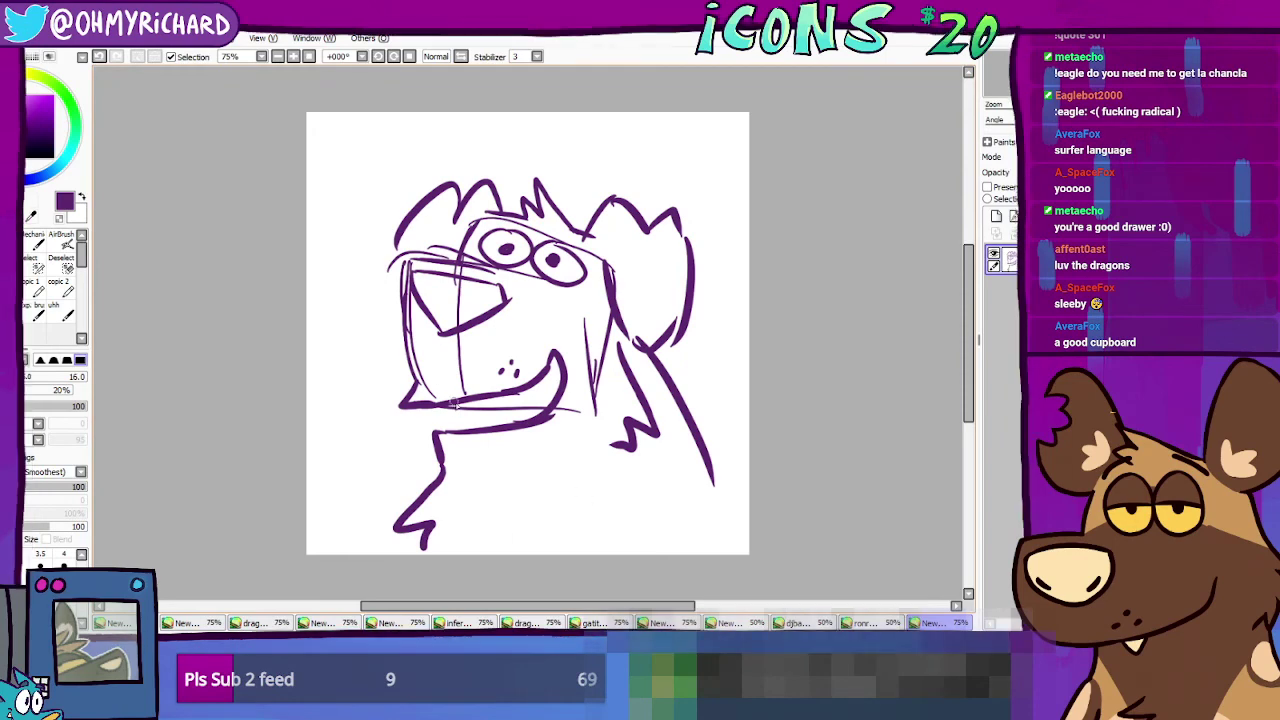
Step: Add pointed teeth inside the smiling mouth and fill the lower part of the nose dark
mouse_move(457, 404)
left_mouse_down()
mouse_move(530, 397)
mouse_move(479, 426)
mouse_move(545, 410)
left_mouse_up()
left_click_drag(556, 366, 548, 392)
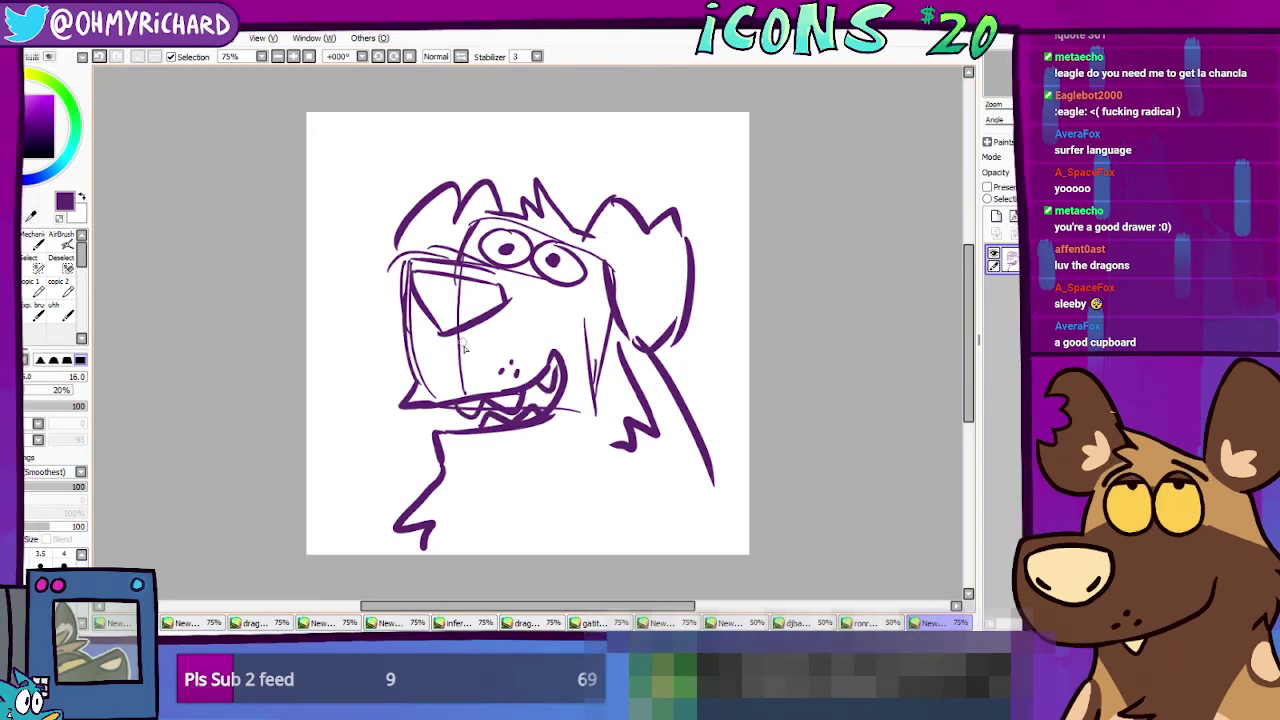
mouse_move(410, 282)
left_mouse_down()
mouse_move(469, 297)
mouse_move(424, 299)
mouse_move(442, 312)
mouse_move(489, 313)
mouse_move(464, 321)
mouse_move(489, 298)
left_mouse_up()
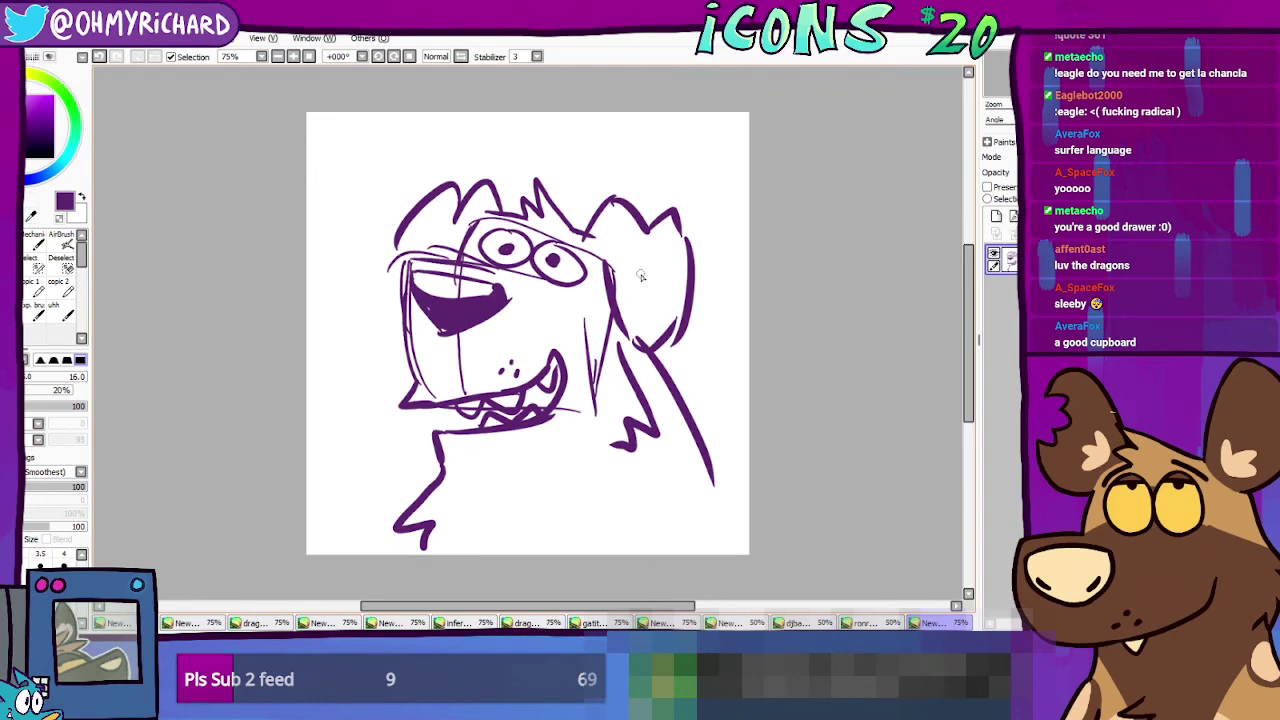
Step: Erase the guide lines between the cheek, ear and forehead with the size 50 eraser
left_click(30, 267)
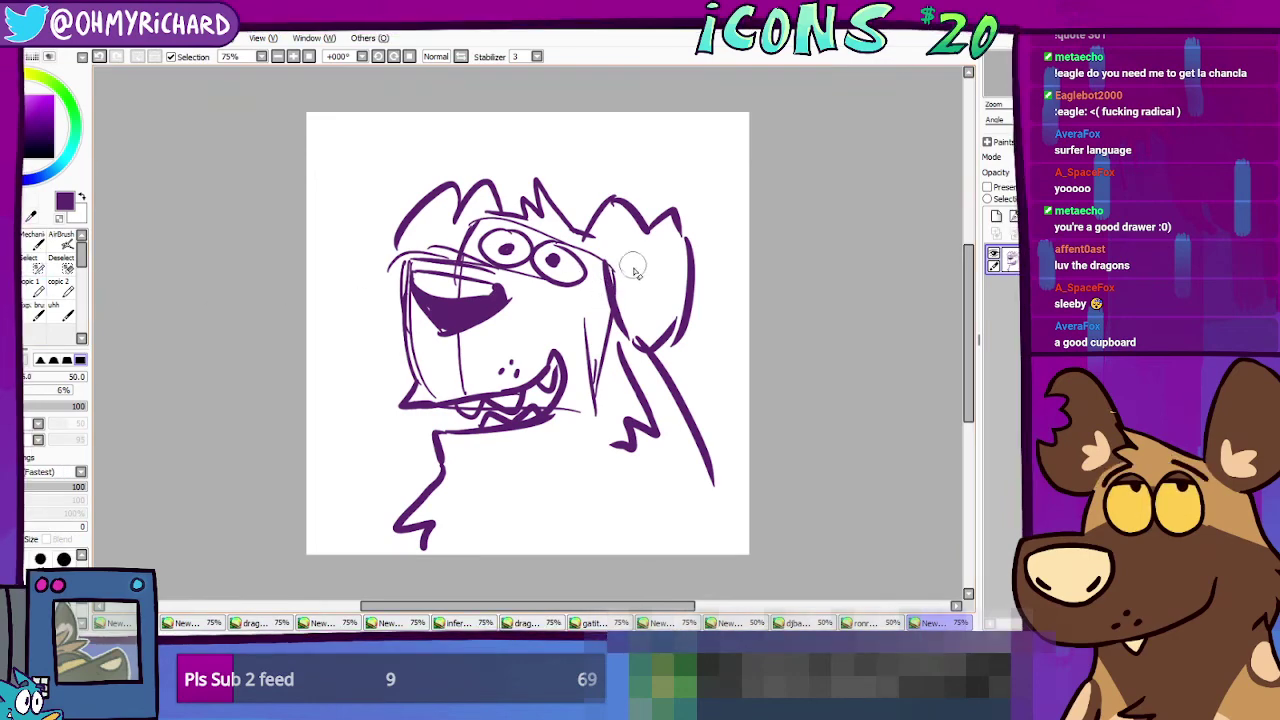
left_click_drag(613, 332, 589, 326)
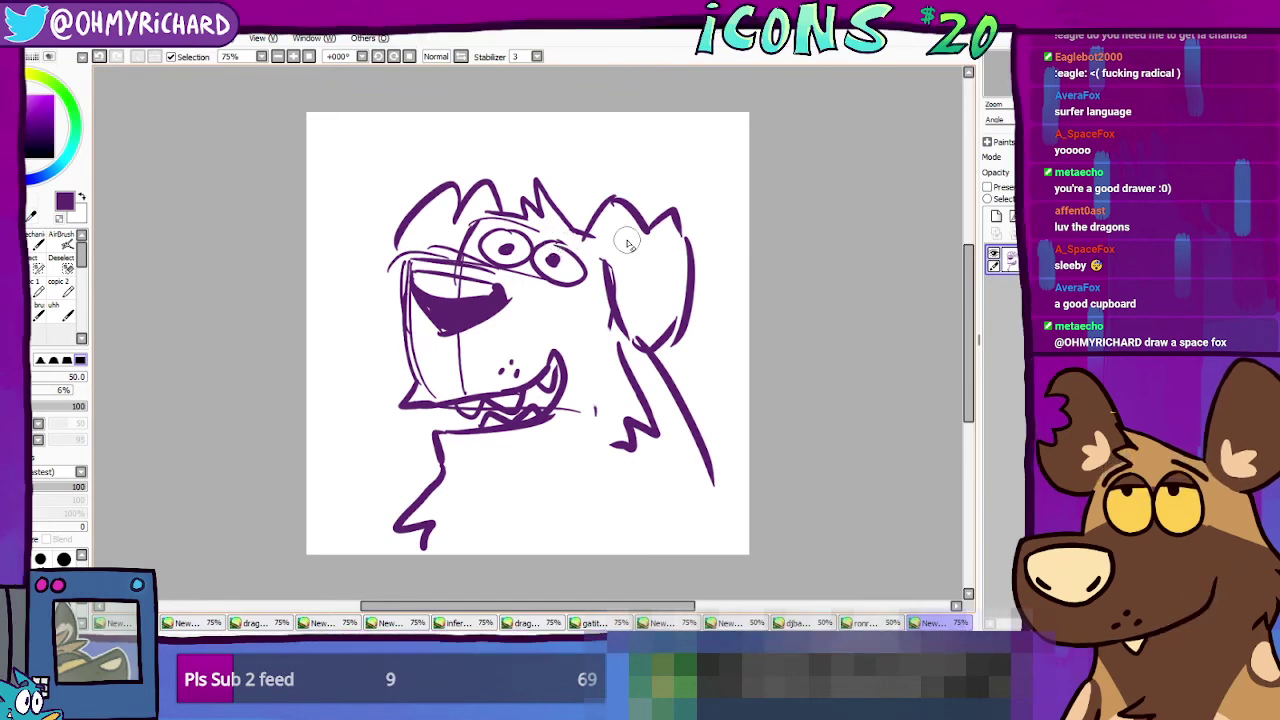
Step: Switch to the blank canvas and draw two tall oval eyes with small pupils using the size 16 line brush
left_click(592, 622)
left_click(658, 622)
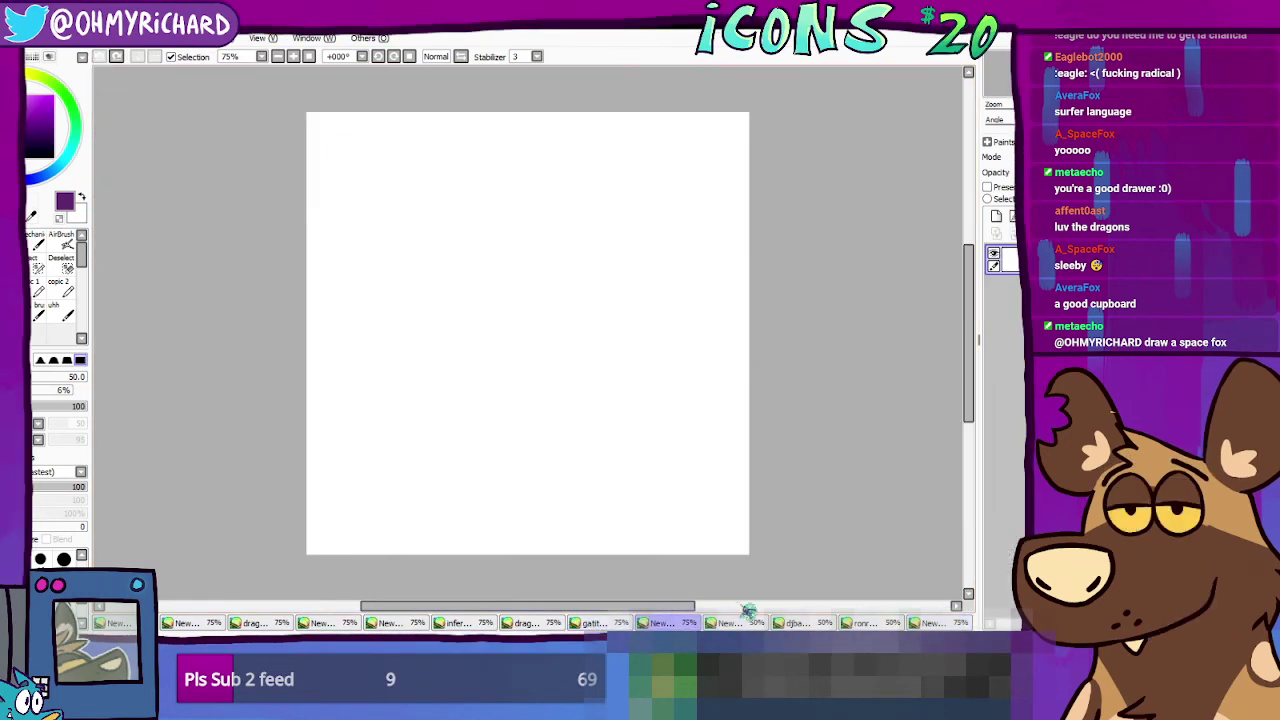
key("n")
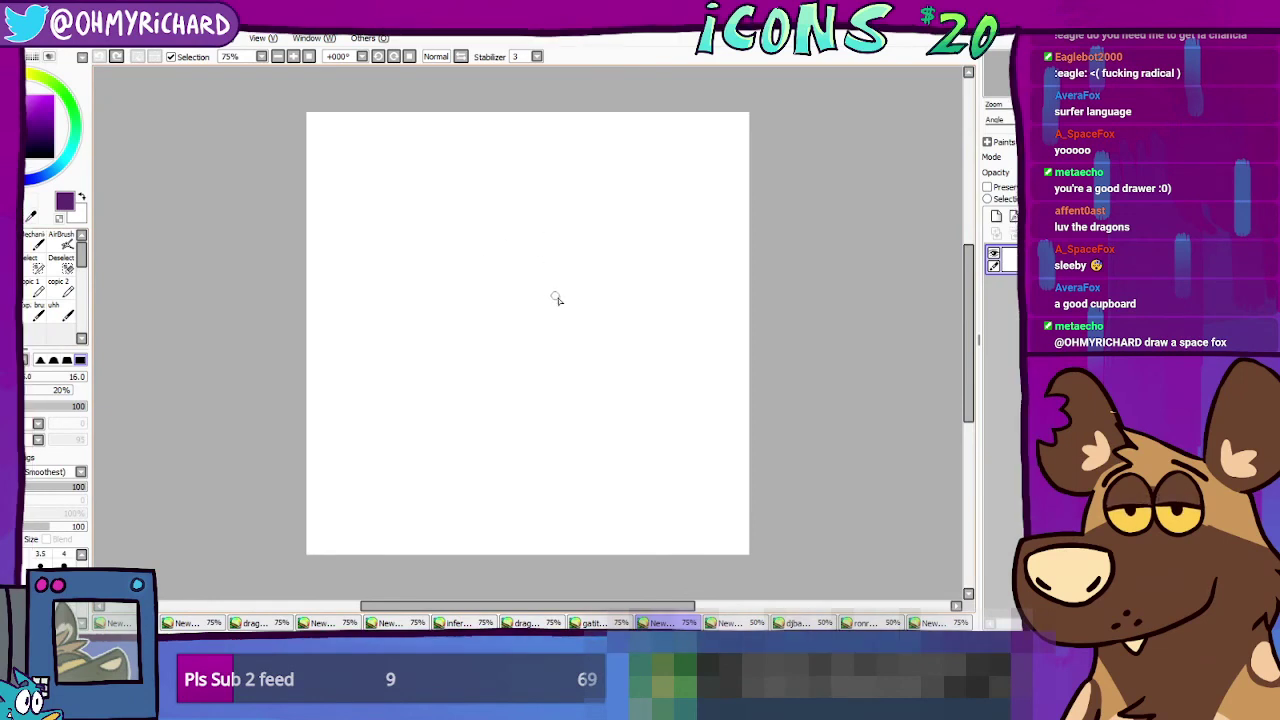
mouse_move(600, 258)
left_mouse_down()
mouse_move(622, 355)
mouse_move(574, 263)
mouse_move(511, 346)
mouse_move(546, 243)
left_mouse_up()
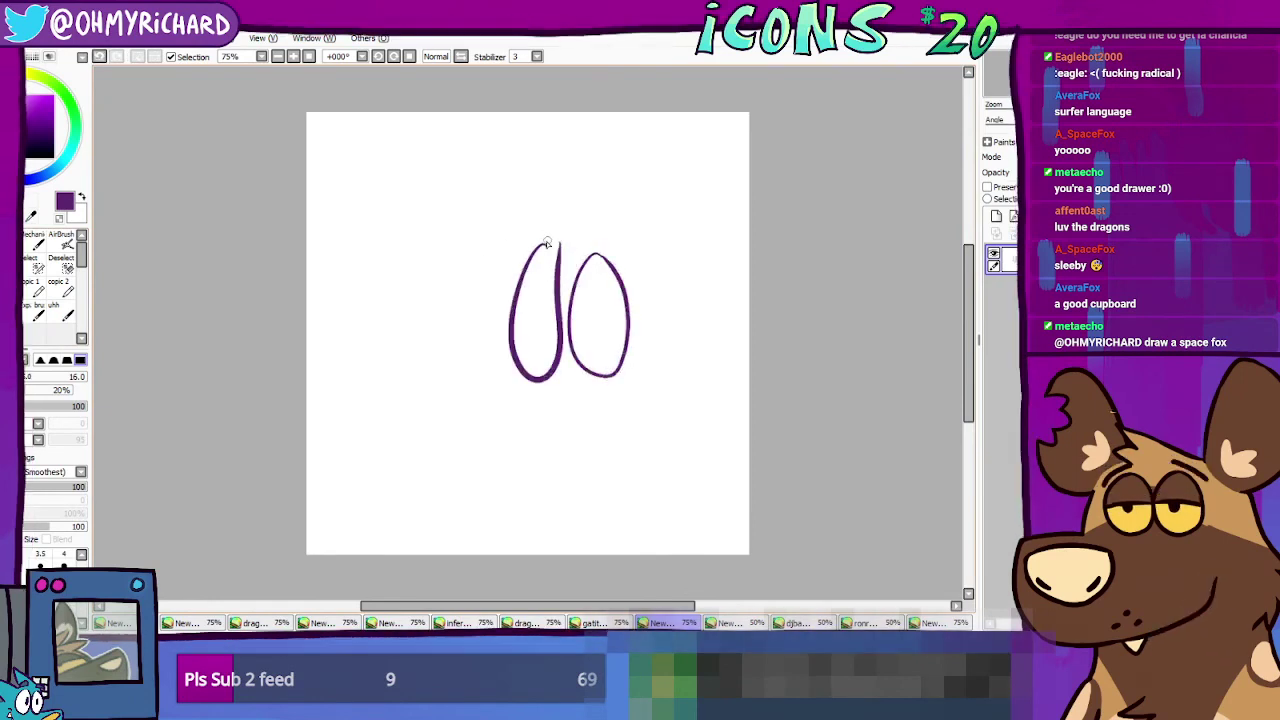
mouse_move(538, 318)
left_mouse_down()
mouse_move(539, 334)
mouse_move(588, 322)
left_mouse_up()
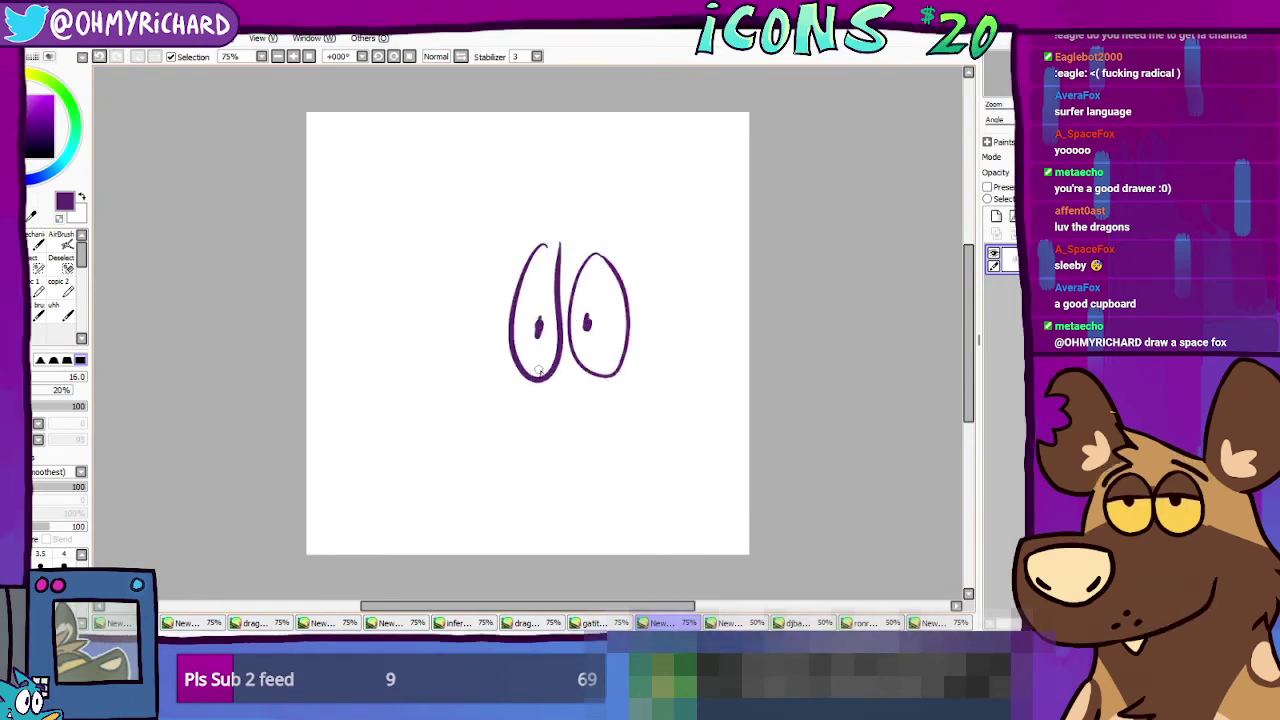
Step: Draw a large rounded muzzle below the eyes with a toothed mouth corner and an oval nose with two nostrils
mouse_move(361, 416)
left_mouse_down()
mouse_move(401, 511)
mouse_move(596, 440)
mouse_move(648, 386)
mouse_move(687, 524)
mouse_move(629, 463)
mouse_move(608, 504)
mouse_move(534, 472)
mouse_move(560, 497)
left_mouse_up()
left_click_drag(505, 422, 383, 408)
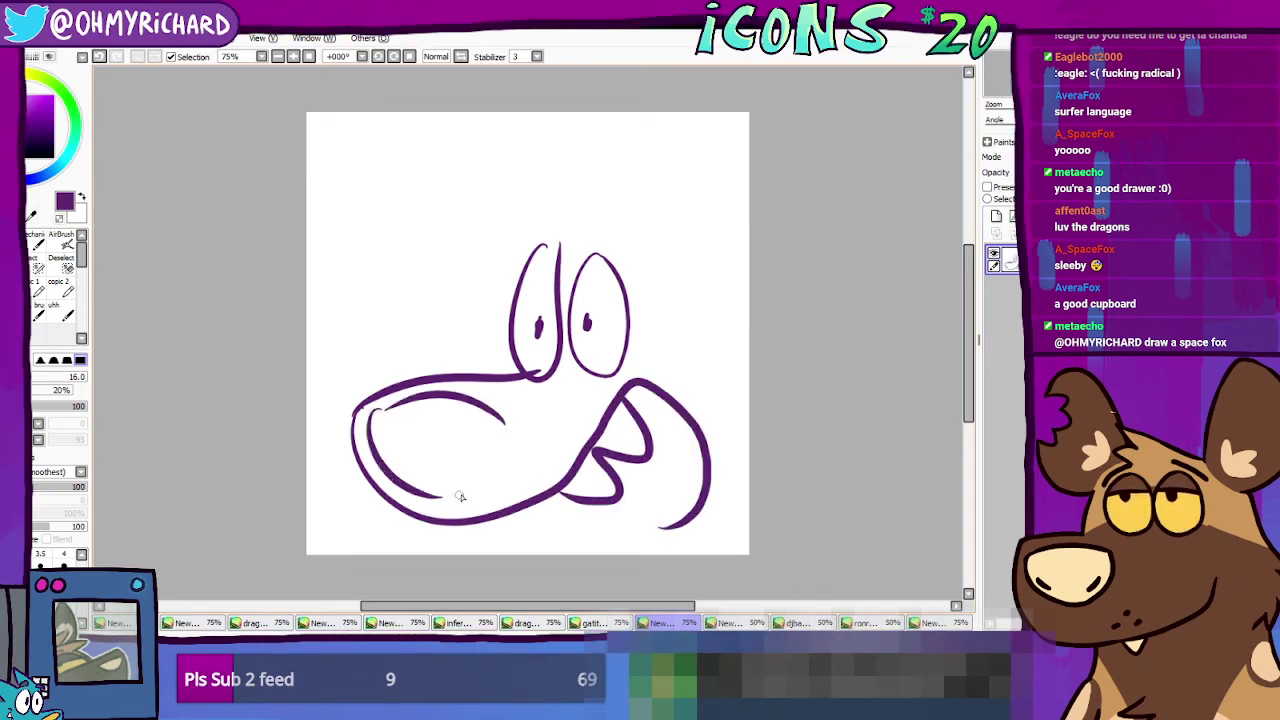
mouse_move(455, 496)
left_mouse_down()
mouse_move(503, 455)
mouse_move(488, 436)
mouse_move(462, 478)
left_mouse_up()
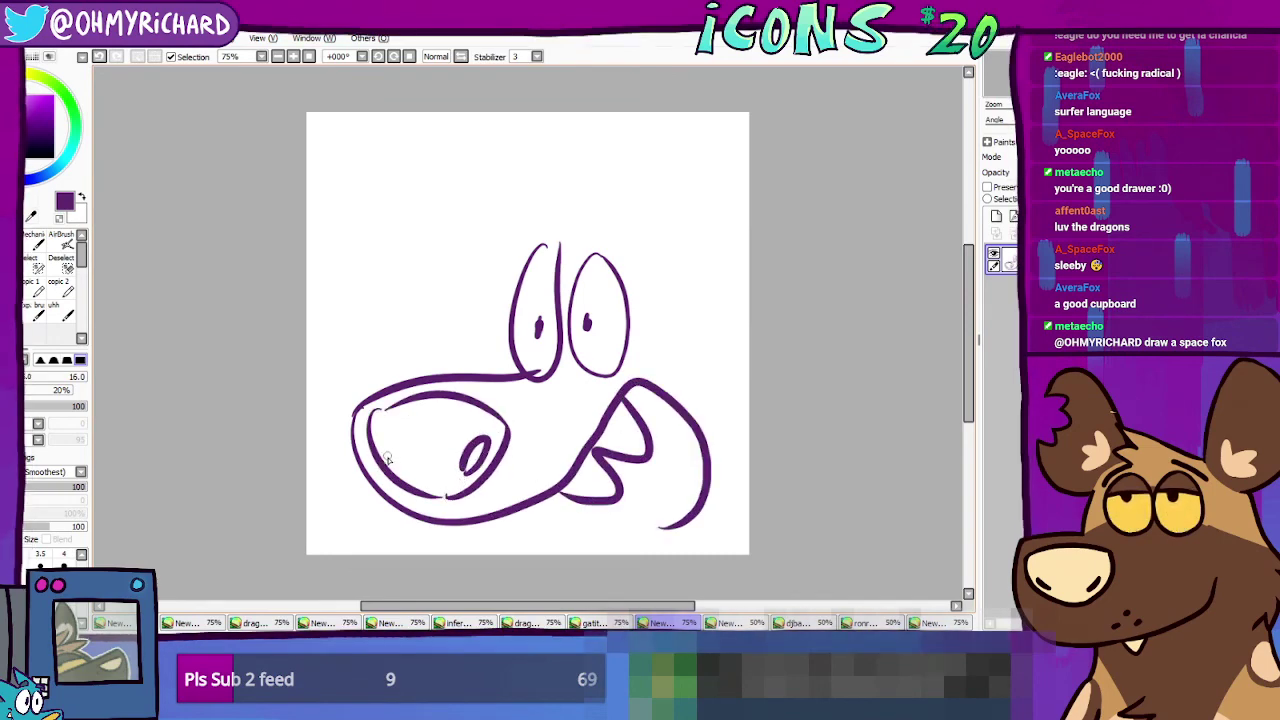
mouse_move(387, 458)
left_mouse_down()
mouse_move(412, 437)
mouse_move(408, 468)
left_mouse_up()
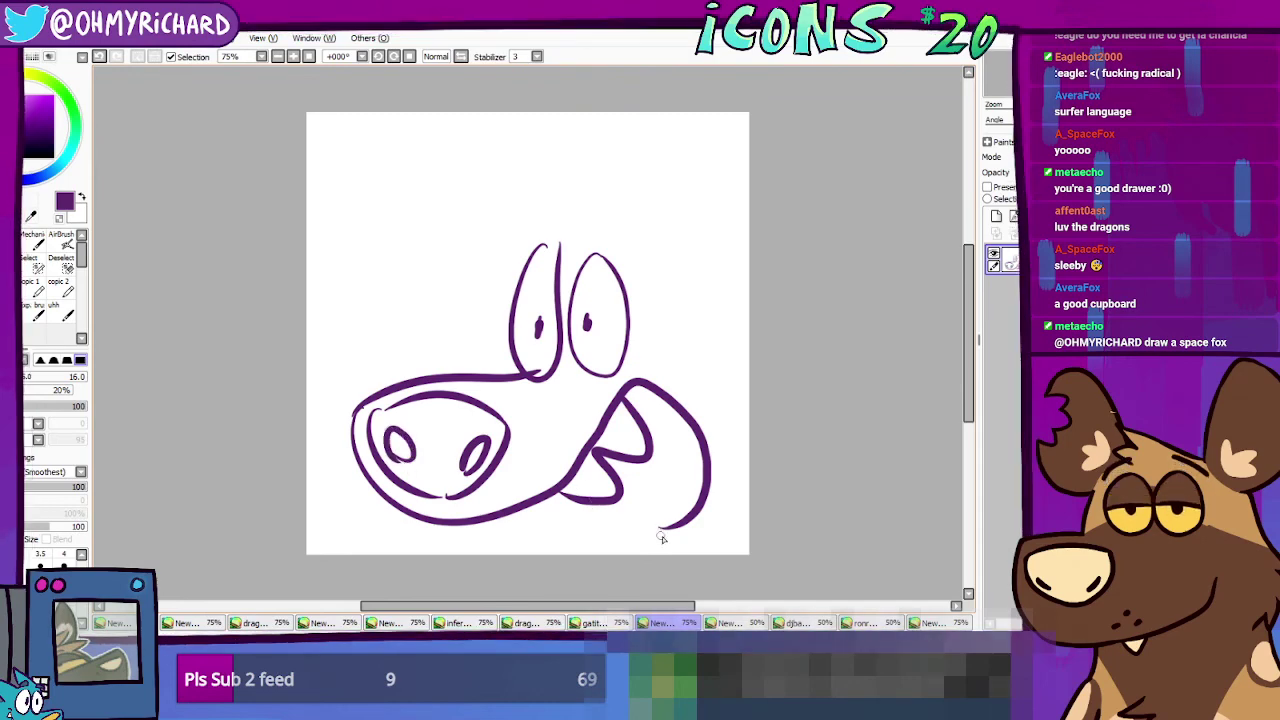
Step: Extend the lower jaw line beneath the mouth and draw two blocky eyebrows above the eyes
left_click_drag(700, 522, 586, 535)
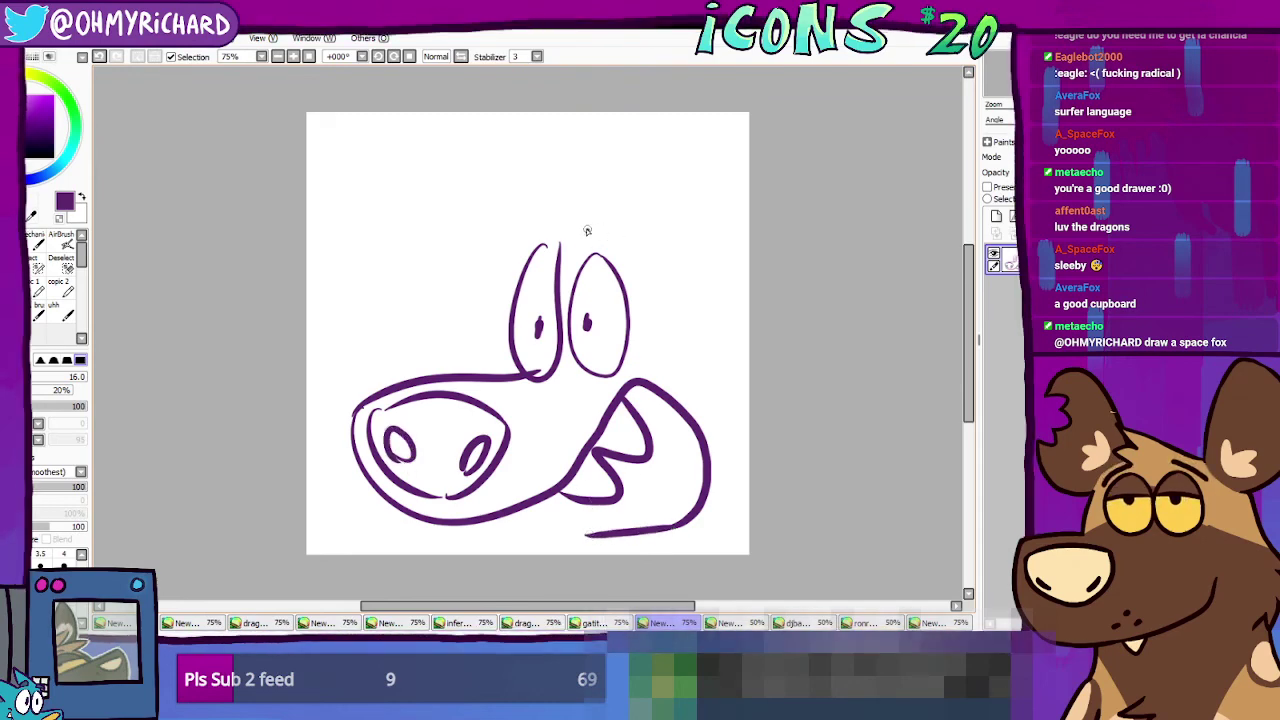
left_click_drag(645, 236, 530, 219)
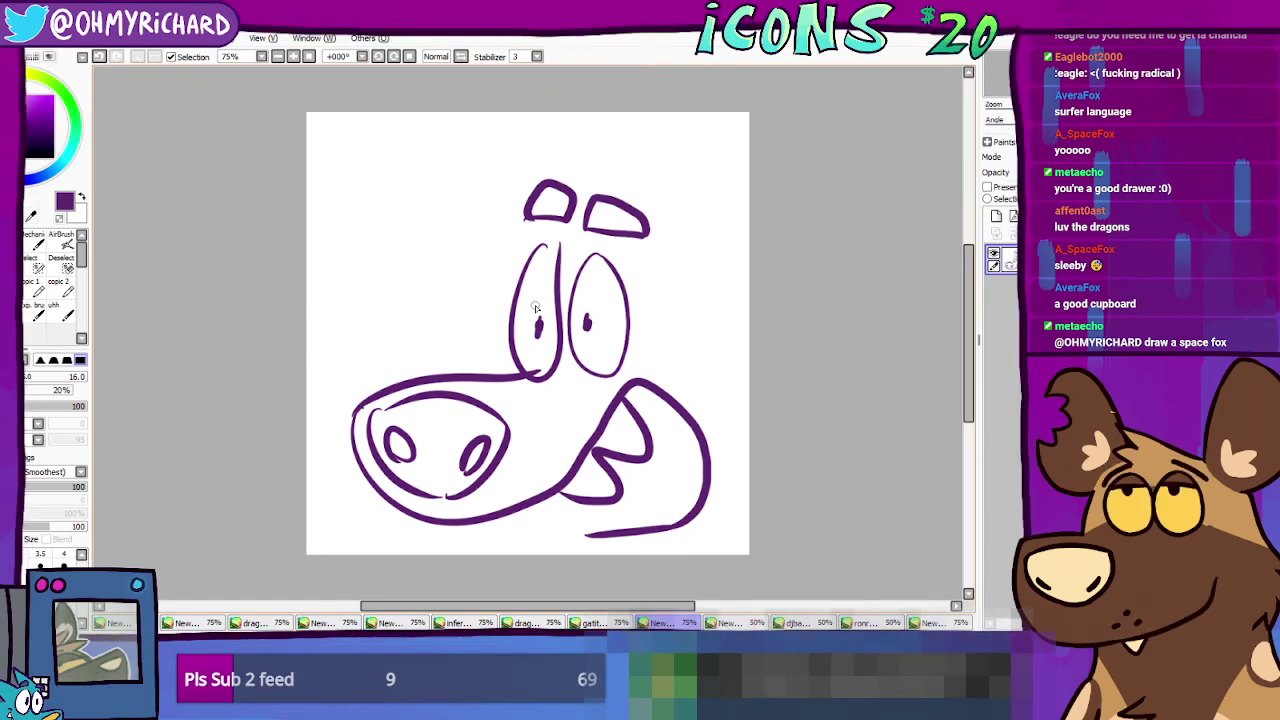
Step: Look through the other open drawings, from the angular-snouted sketch to the striped cat artwork
key("ctrl+Tab")
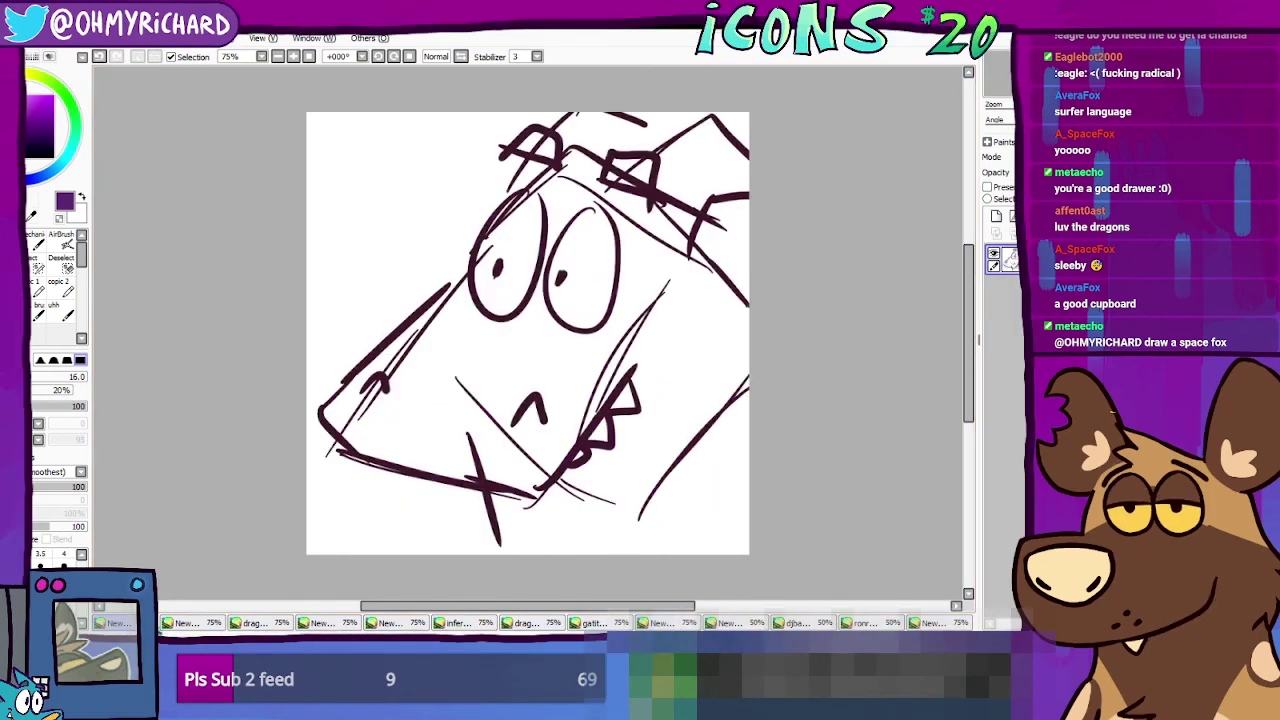
left_click(185, 624)
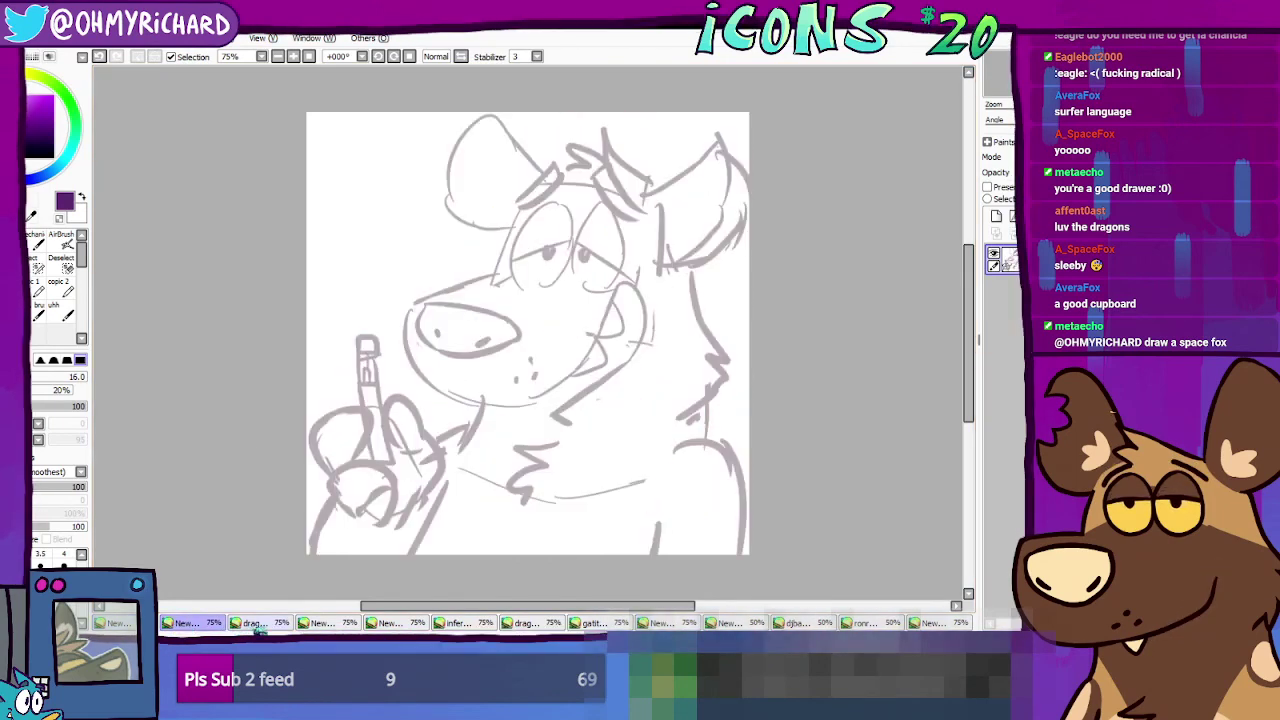
left_click(252, 623)
left_click(322, 623)
left_click(390, 623)
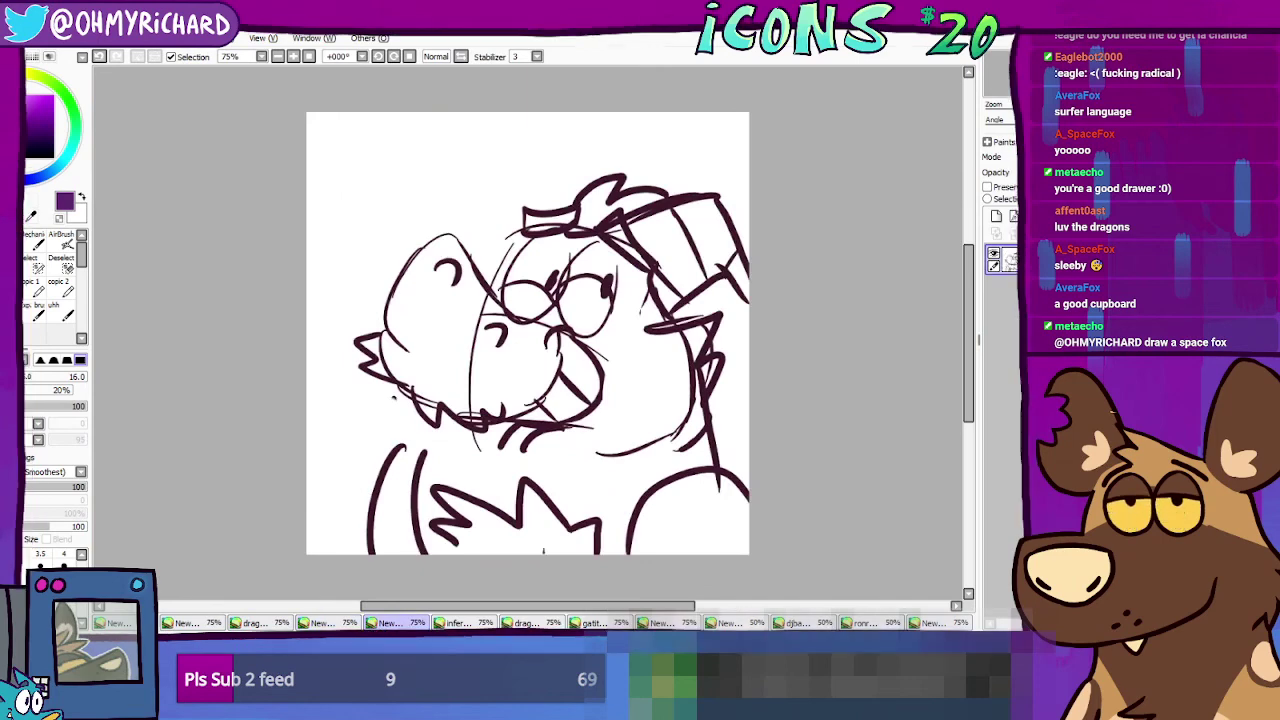
left_click(458, 623)
left_click(545, 623)
left_click(600, 623)
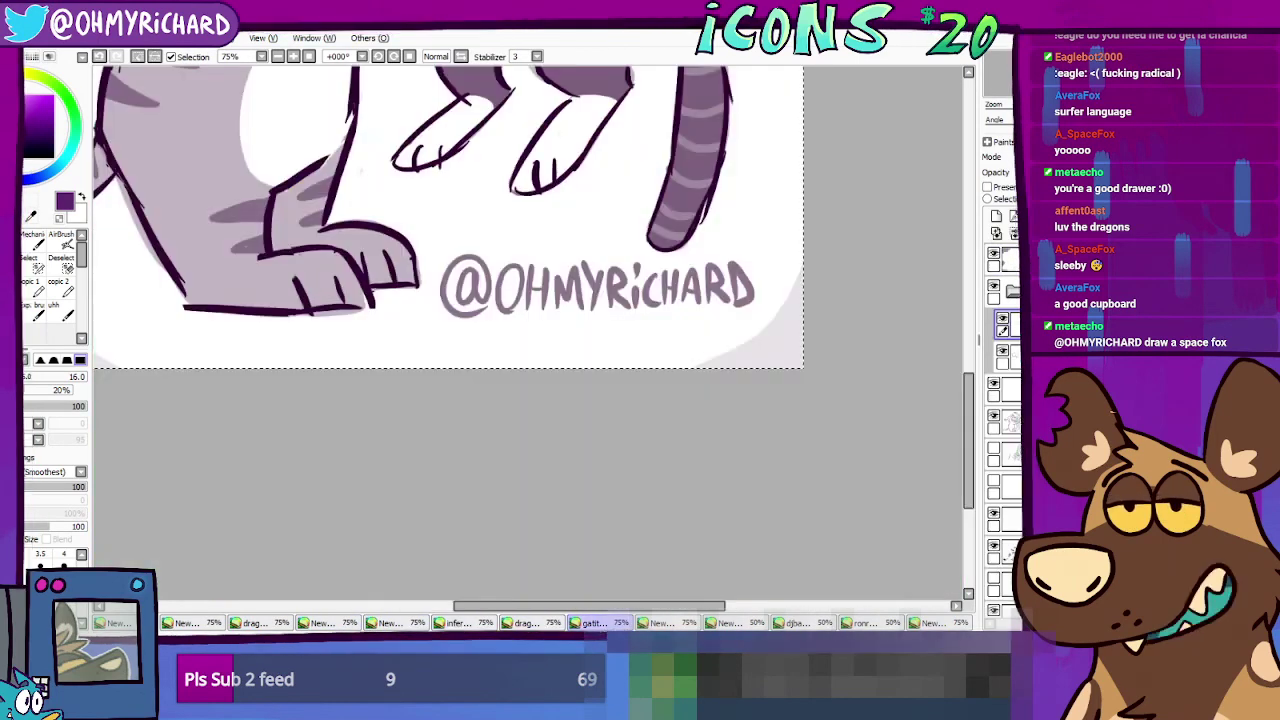
Step: Look through the open drawings from the muzzle sketch to the boxy-headed sketch, and return to the striped cat artwork
left_click(665, 623)
left_click(735, 623)
left_click(800, 623)
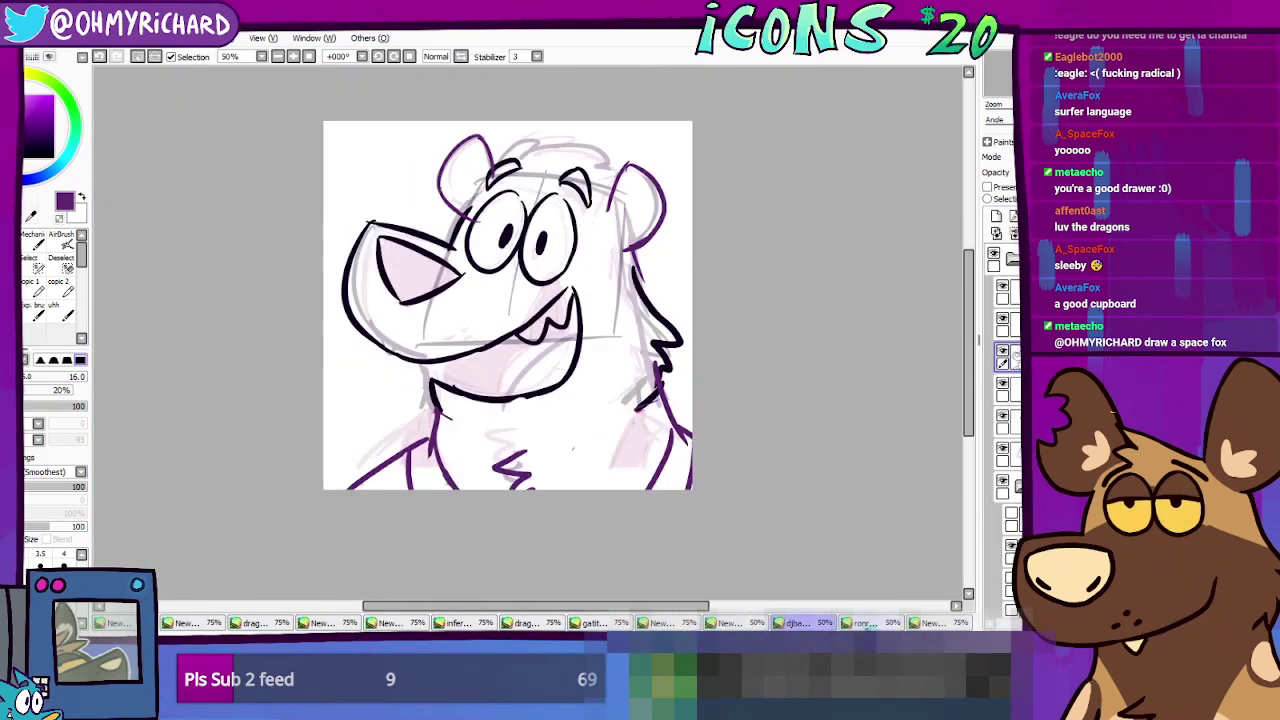
left_click(865, 623)
left_click(935, 623)
left_click(870, 623)
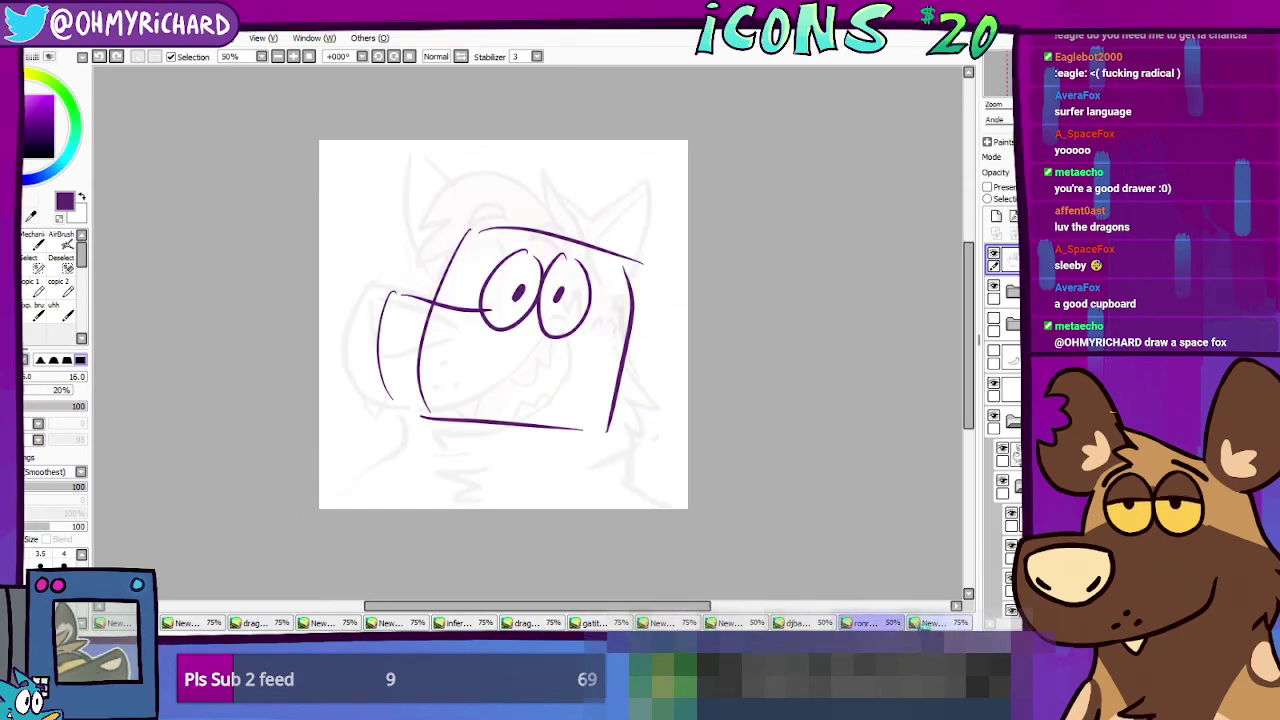
left_click(795, 623)
left_click(595, 623)
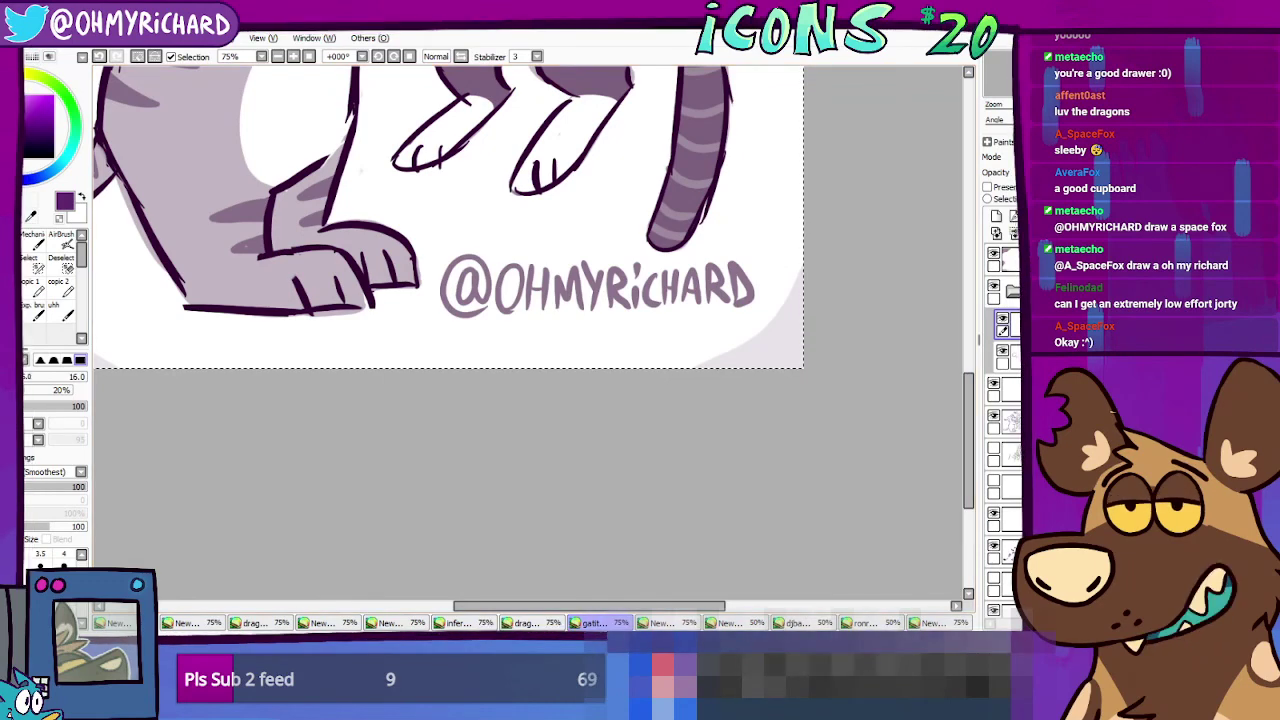
Step: Create a new blank canvas and draw two tall oval eyes with small pupils side by side in dark purple
key("ctrl+n")
key("Return")
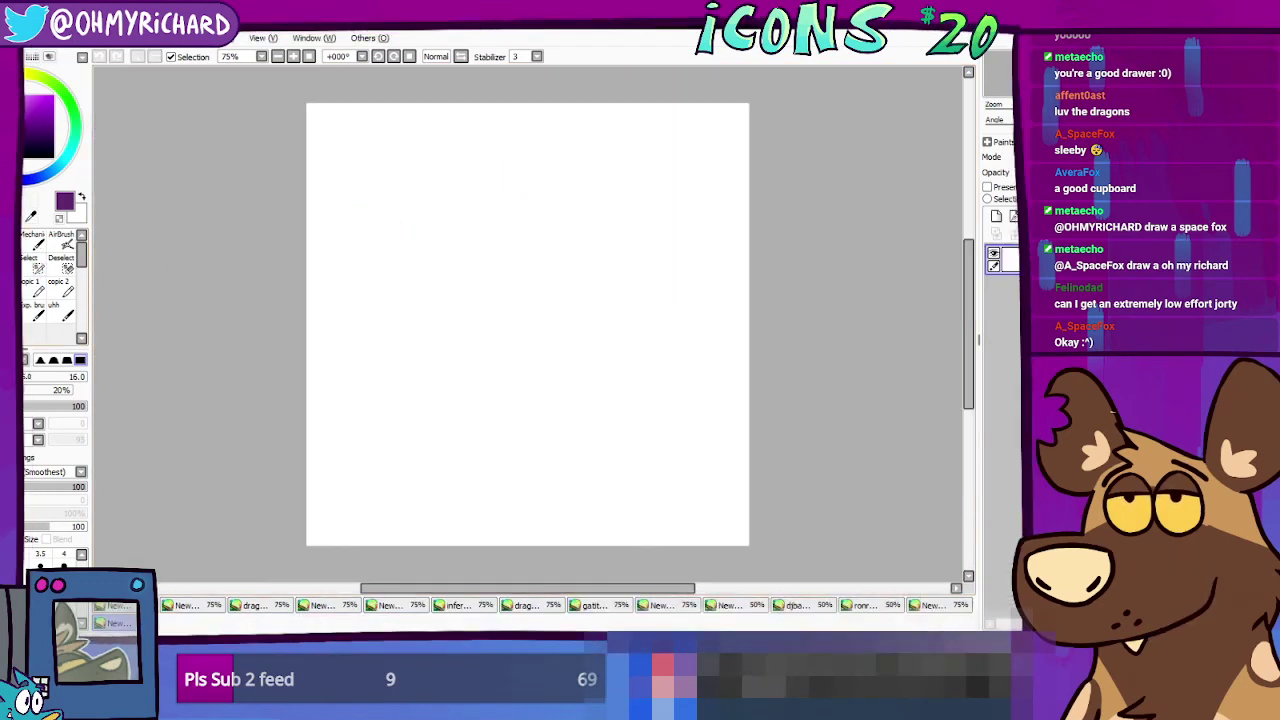
left_click_drag(475, 234, 495, 385)
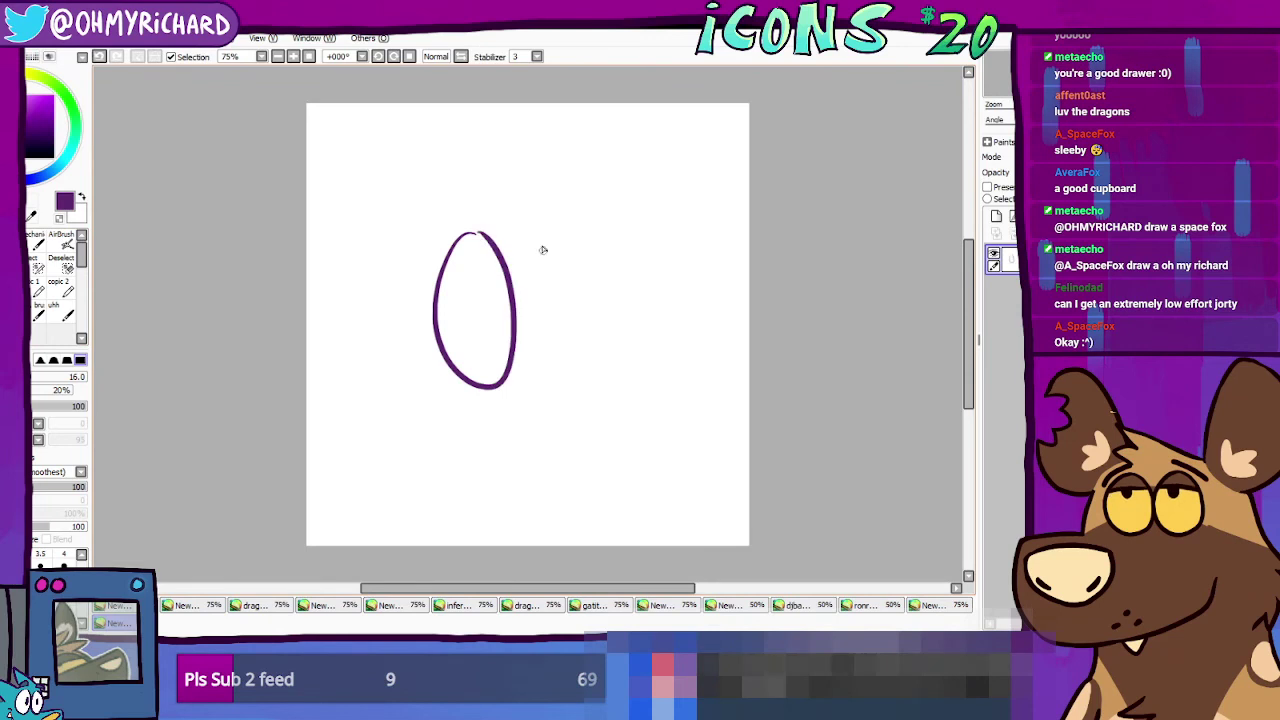
mouse_move(535, 230)
left_mouse_down()
mouse_move(563, 243)
mouse_move(545, 226)
left_mouse_up()
mouse_move(488, 318)
left_mouse_down()
mouse_move(487, 332)
mouse_move(545, 338)
mouse_move(465, 300)
left_mouse_up()
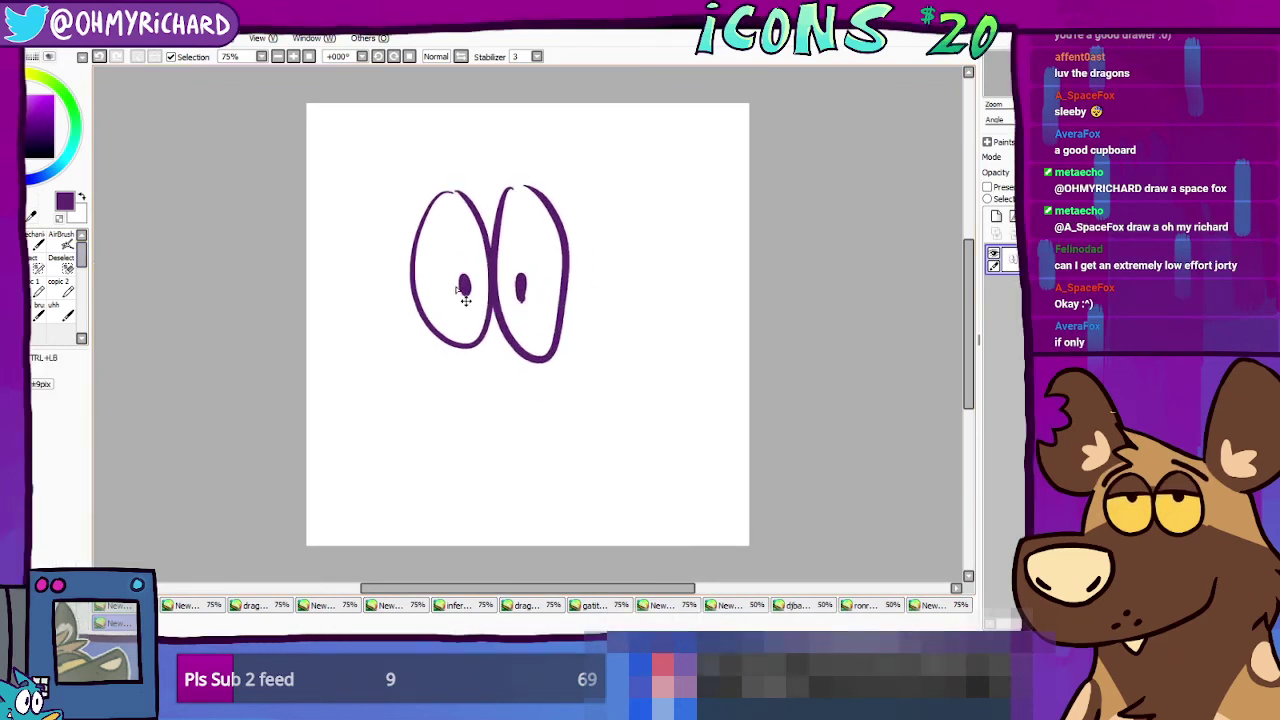
Step: Draw a long pointed snout with an oval nose, a frowning mouth with three teeth, and two flat eyebrows
mouse_move(563, 343)
left_mouse_down()
mouse_move(737, 405)
mouse_move(655, 475)
mouse_move(472, 416)
left_mouse_up()
mouse_move(655, 388)
left_mouse_down()
mouse_move(586, 417)
mouse_move(671, 395)
left_mouse_up()
mouse_move(410, 424)
left_mouse_down()
mouse_move(446, 416)
mouse_move(492, 432)
left_mouse_up()
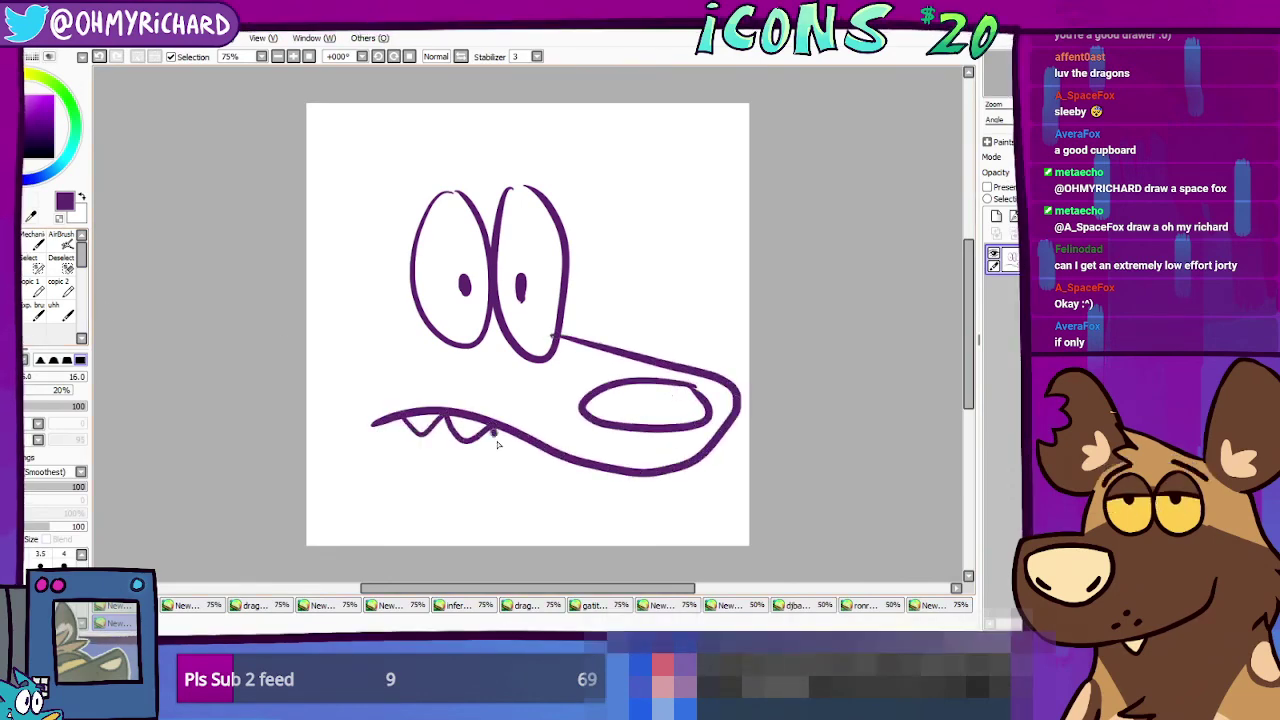
left_click_drag(412, 181, 582, 186)
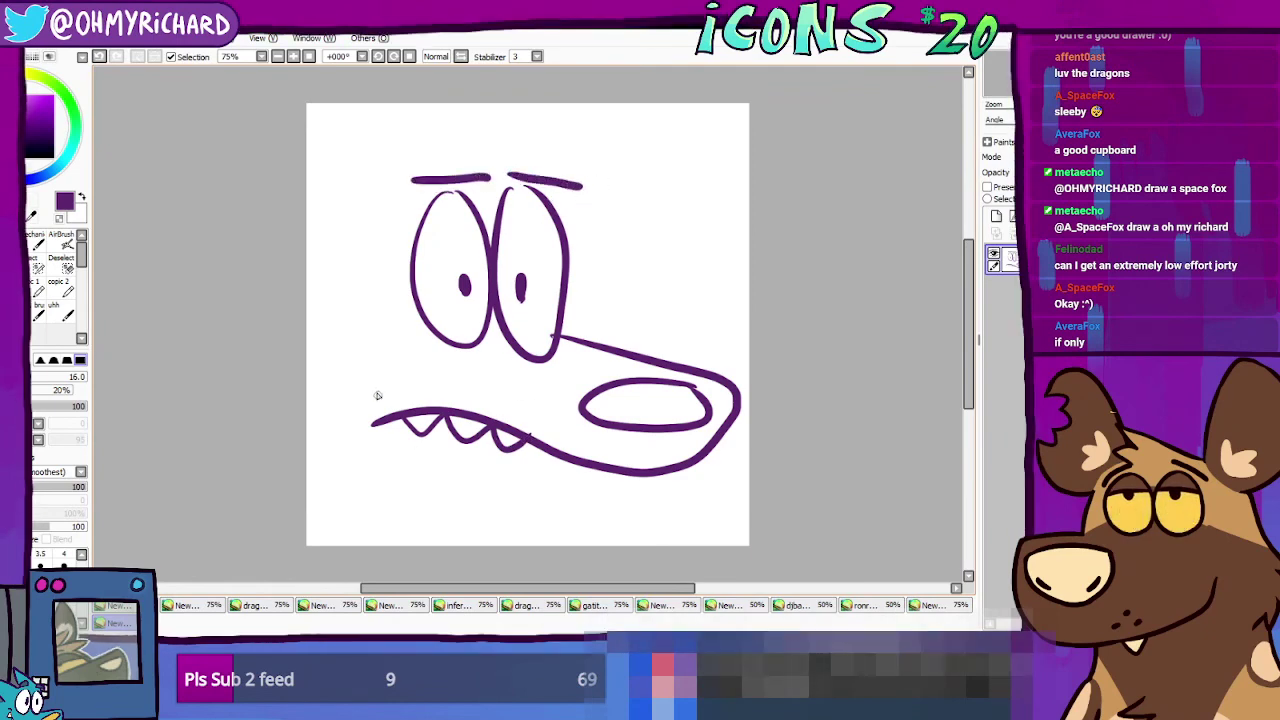
Step: Outline the head with jagged cheek fur, two neck lines and two pointed ears reaching the canvas edge
mouse_move(343, 336)
left_mouse_down()
mouse_move(307, 371)
mouse_move(305, 442)
mouse_move(356, 456)
left_mouse_up()
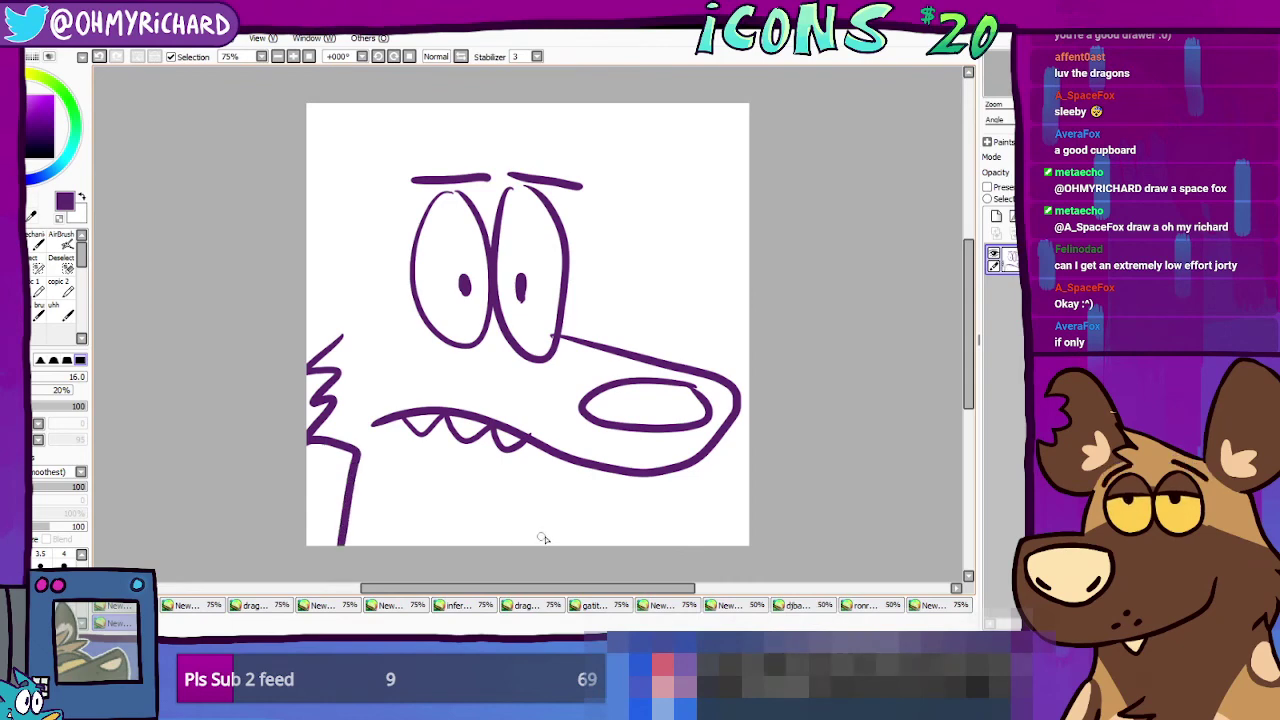
left_click_drag(605, 548, 607, 501)
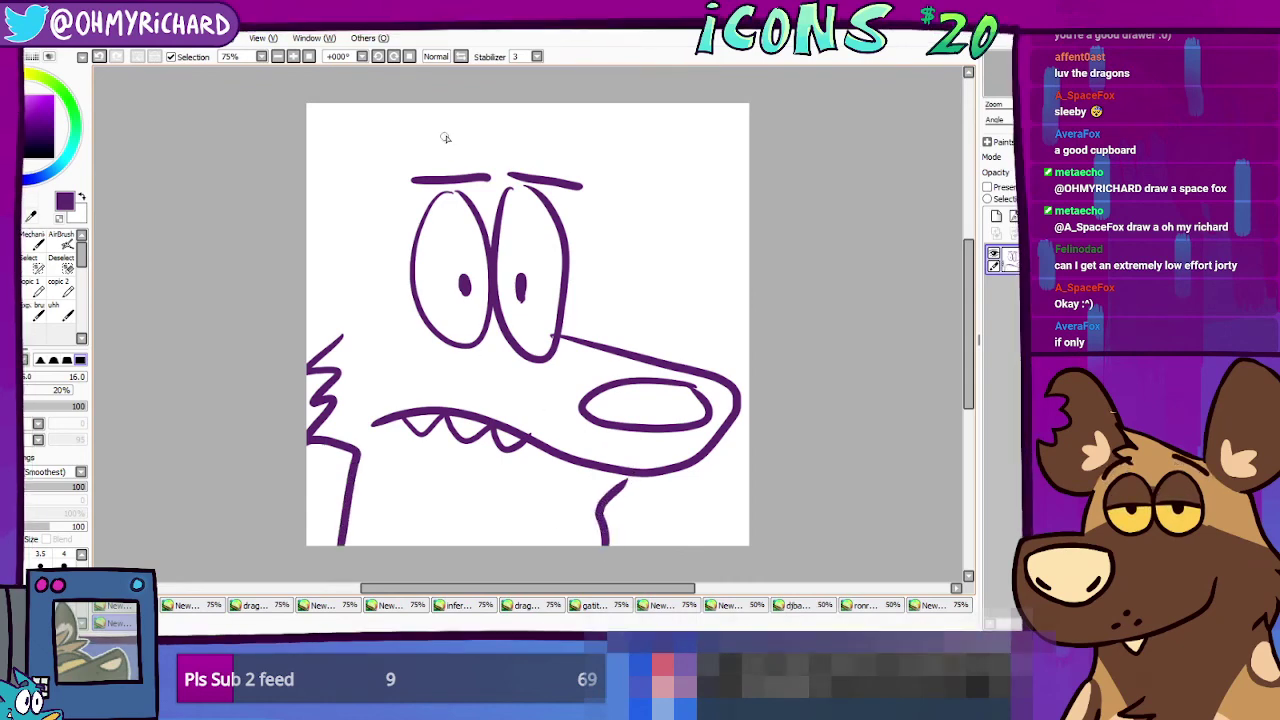
mouse_move(477, 170)
left_mouse_down()
mouse_move(378, 97)
mouse_move(376, 242)
mouse_move(337, 338)
left_mouse_up()
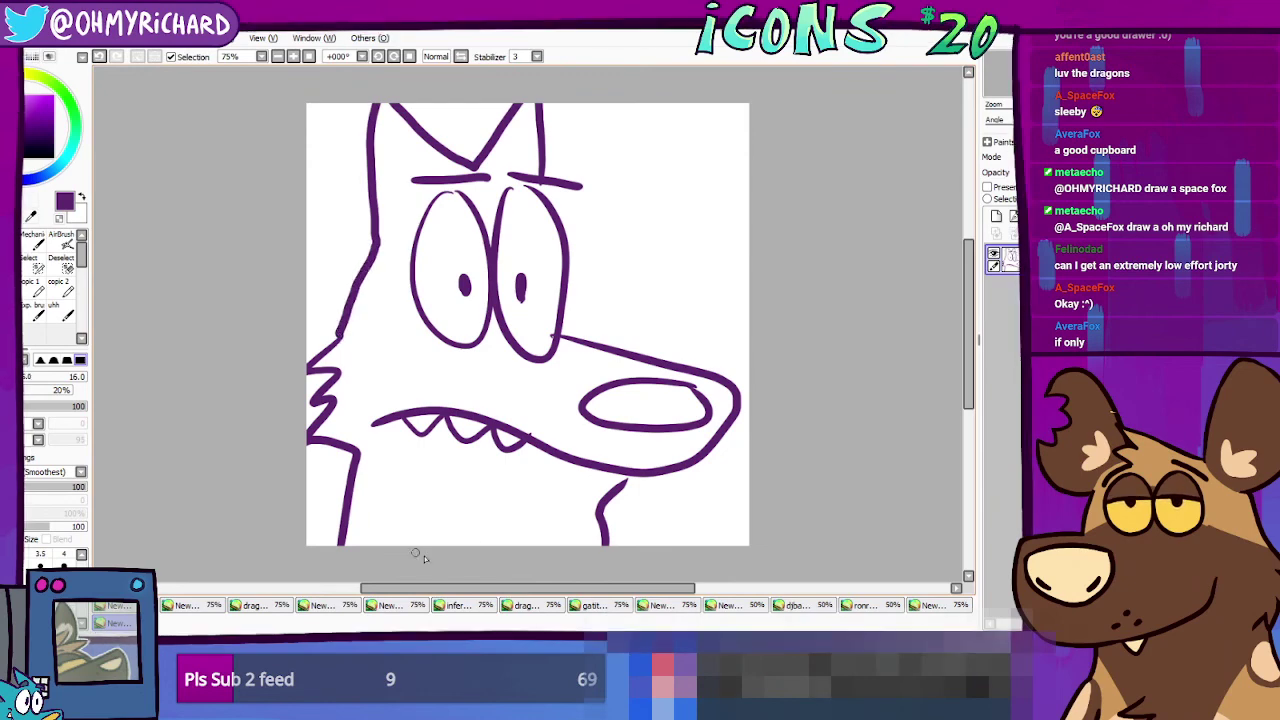
Step: Add a layer below the line art and trace light blue inside the head's back edge, ears and front eye
left_click(998, 216)
left_click_drag(1003, 258, 1003, 295)
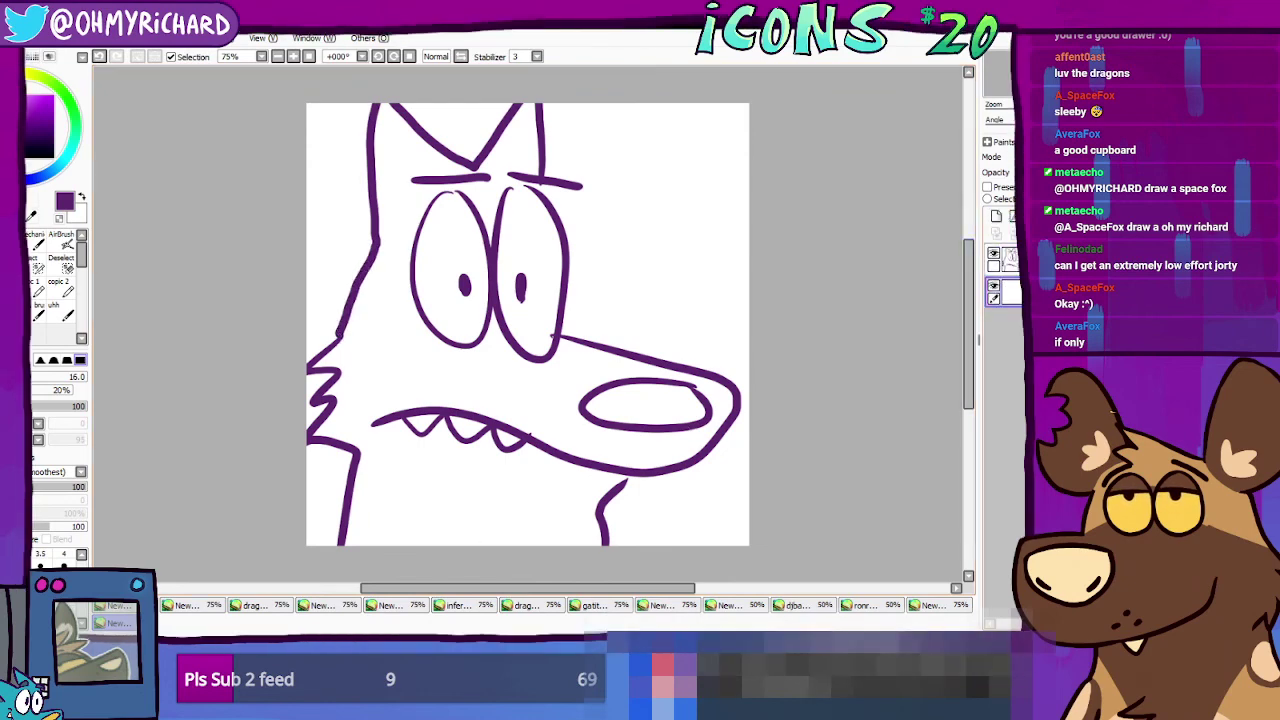
left_click(86, 198)
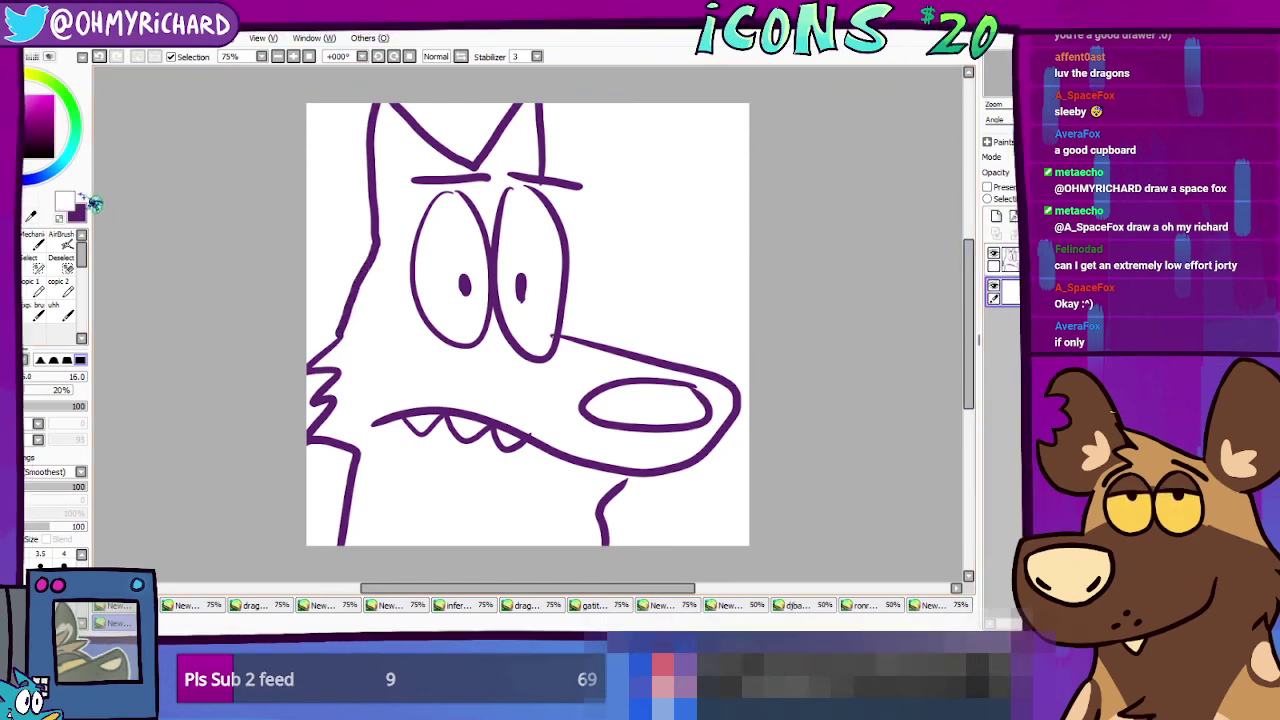
left_click(56, 172)
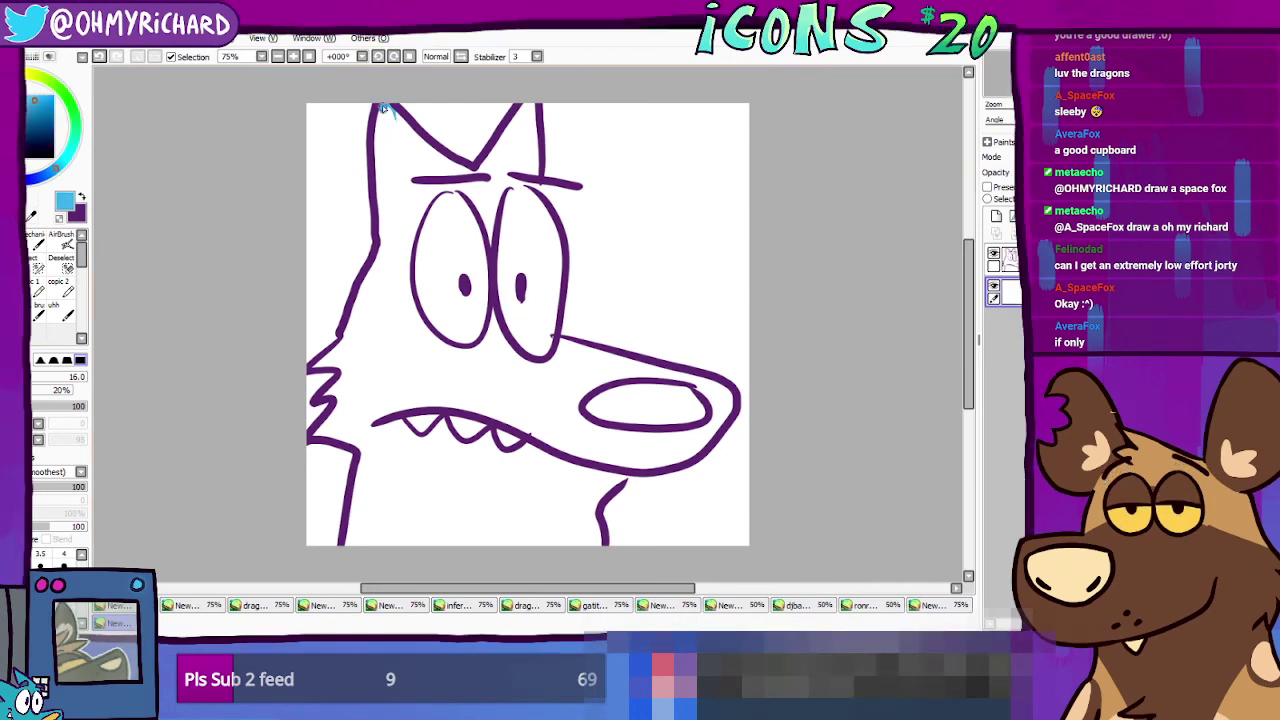
mouse_move(383, 108)
left_mouse_down()
mouse_move(379, 262)
mouse_move(345, 342)
mouse_move(313, 367)
mouse_move(352, 368)
mouse_move(312, 440)
mouse_move(365, 453)
mouse_move(349, 540)
left_mouse_up()
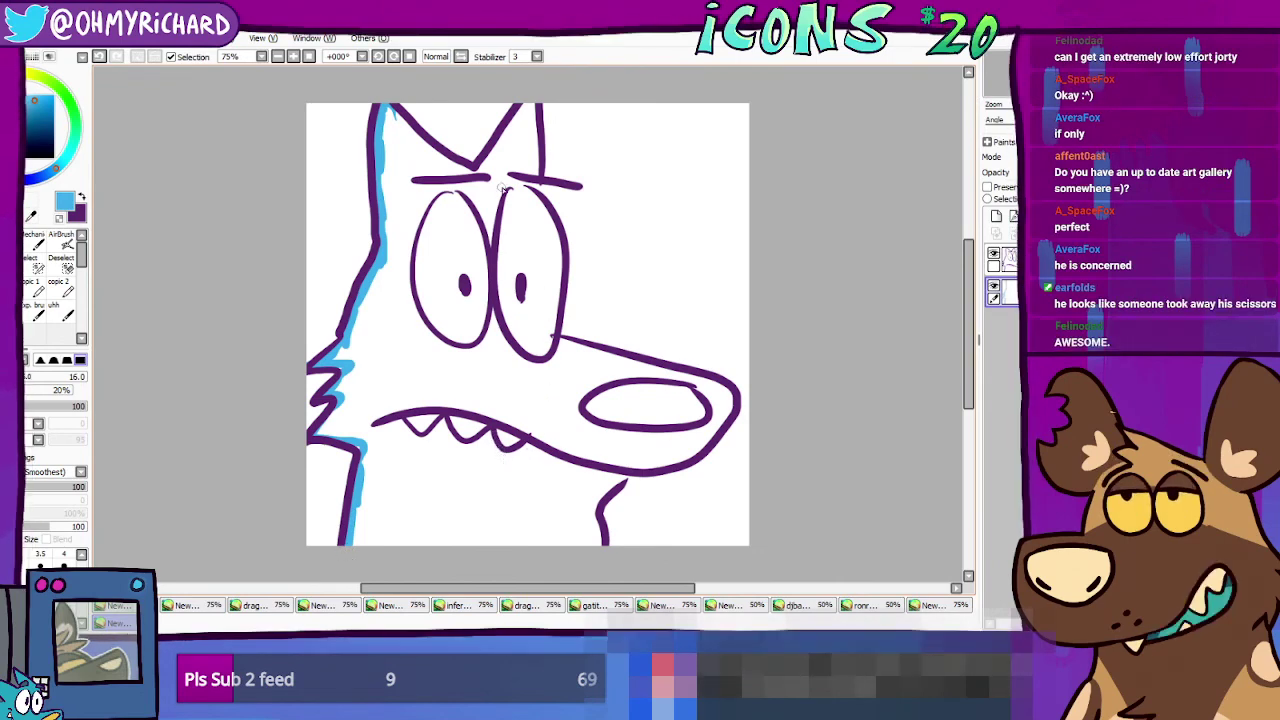
mouse_move(395, 100)
left_mouse_down()
mouse_move(478, 176)
mouse_move(533, 104)
mouse_move(540, 212)
mouse_move(562, 245)
mouse_move(545, 348)
left_mouse_up()
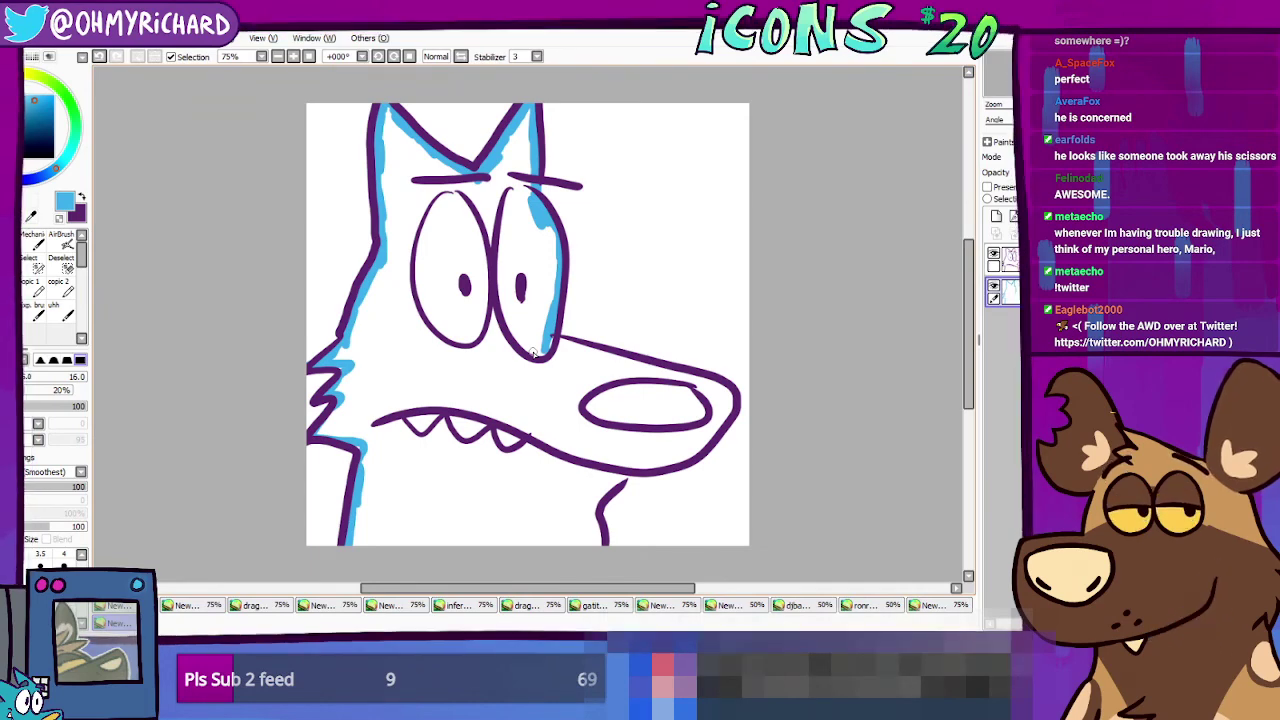
mouse_move(657, 232)
left_mouse_down()
mouse_move(599, 302)
mouse_move(613, 259)
mouse_move(580, 322)
left_mouse_up()
mouse_move(600, 255)
left_mouse_down()
mouse_move(590, 325)
mouse_move(628, 318)
left_mouse_up()
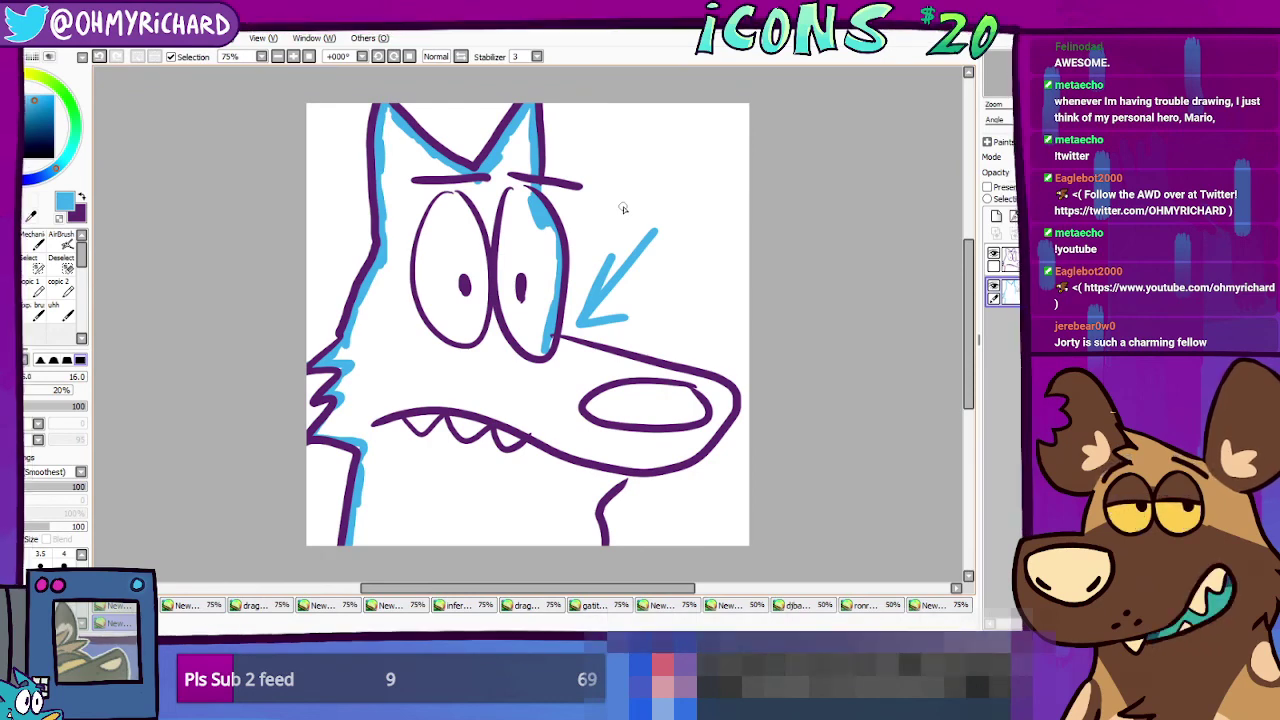
left_click(103, 58)
Step: Trace blue inside the snout and front neck lines, and fill the whole head with light blue
mouse_move(553, 337)
left_mouse_down()
mouse_move(722, 389)
mouse_move(712, 432)
mouse_move(686, 458)
mouse_move(612, 466)
mouse_move(628, 478)
mouse_move(592, 518)
mouse_move(601, 545)
left_mouse_up()
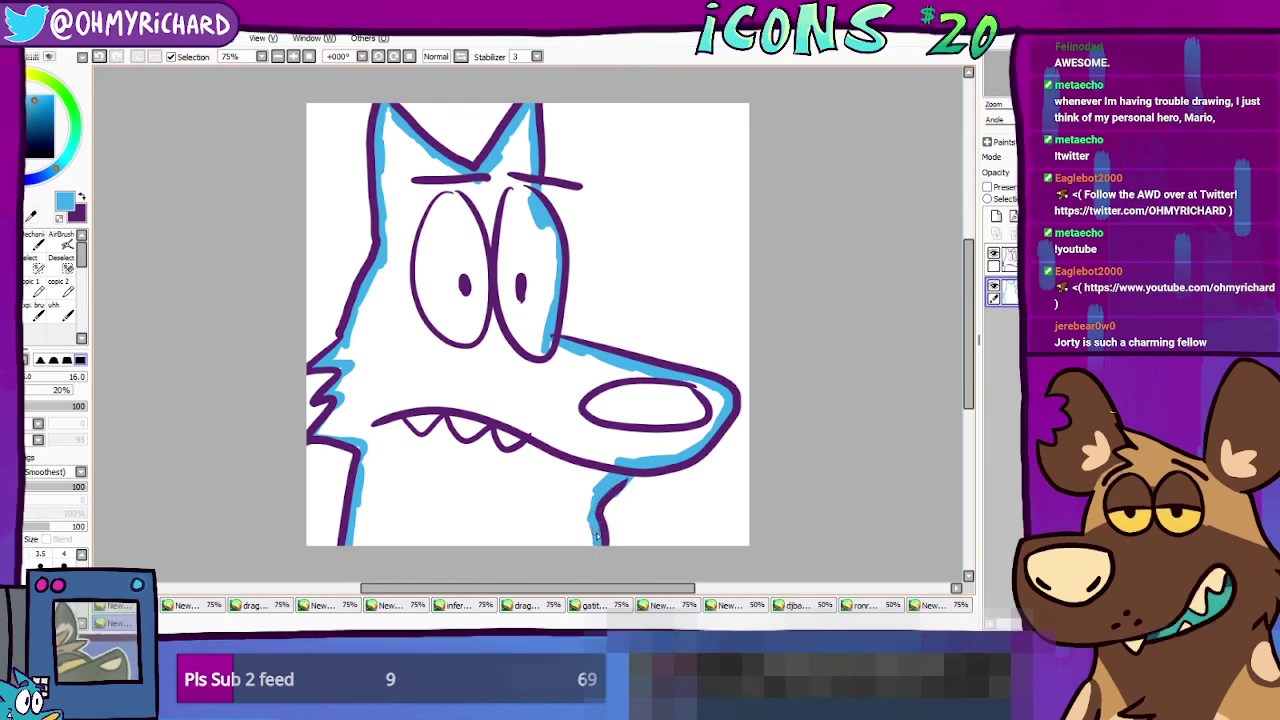
key("g")
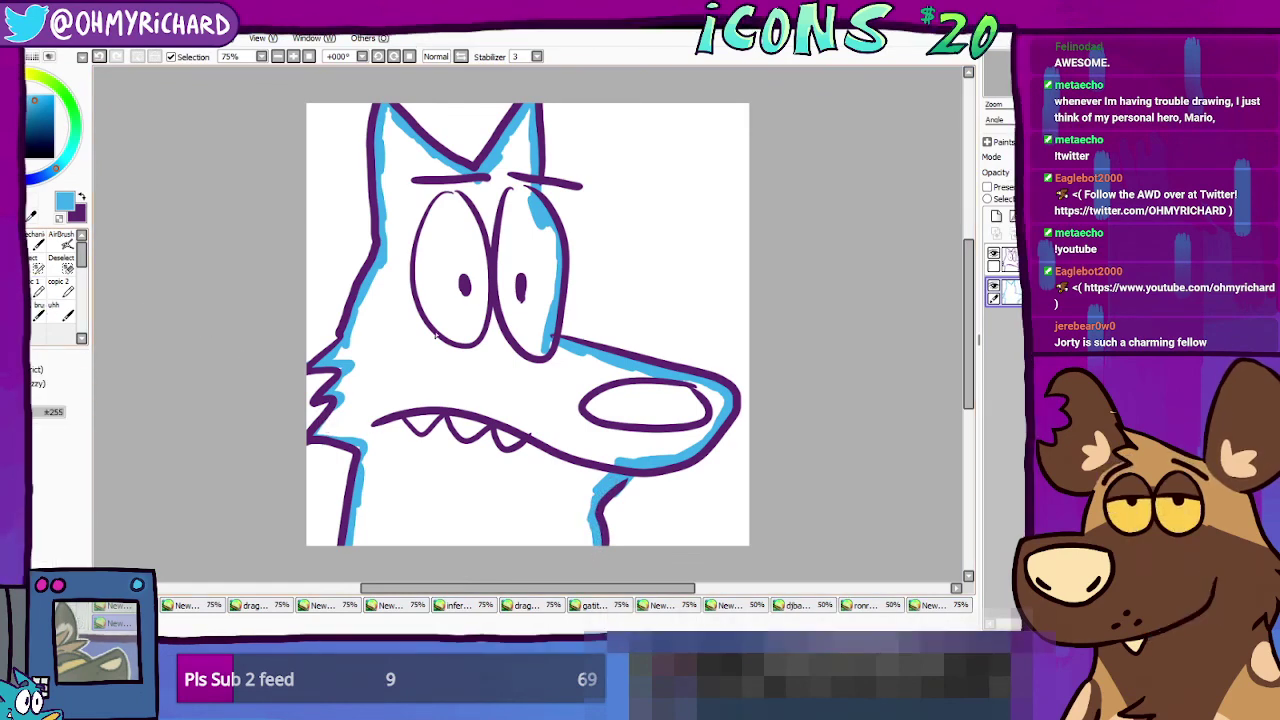
left_click(447, 365)
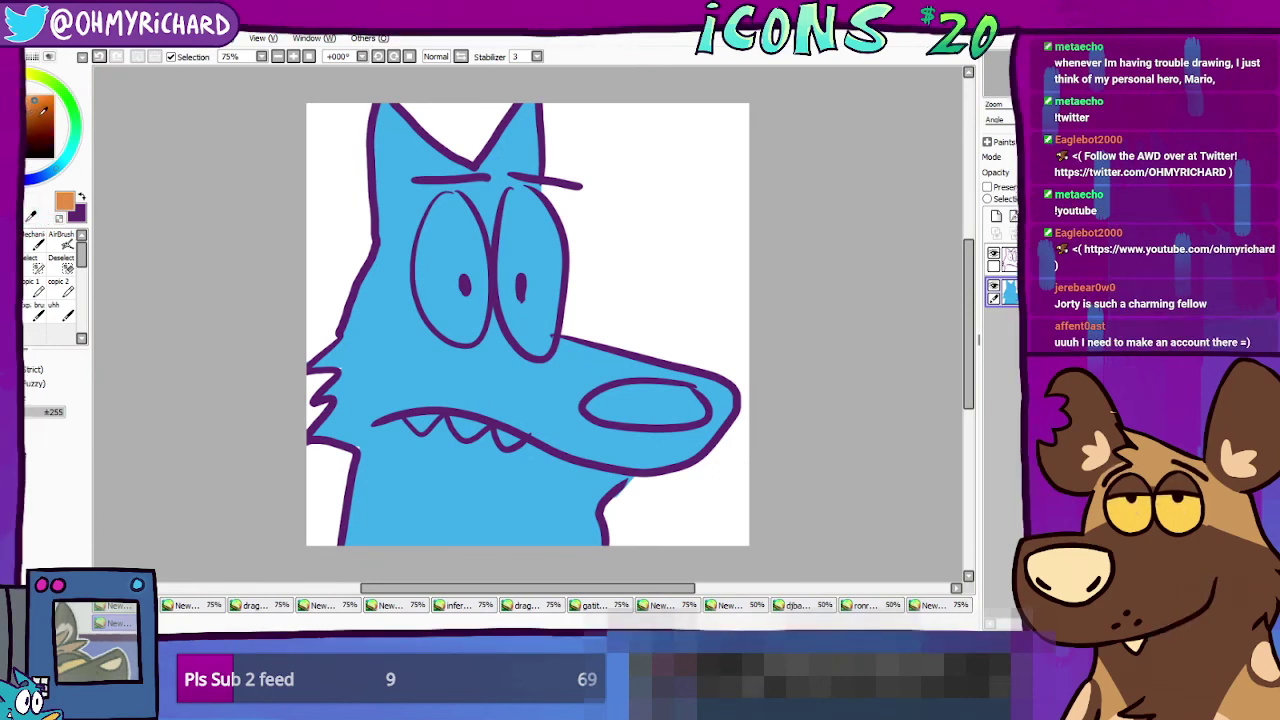
Step: Pick a light orange color and paint the oval nose with the brush
left_click_drag(41, 113, 25, 98)
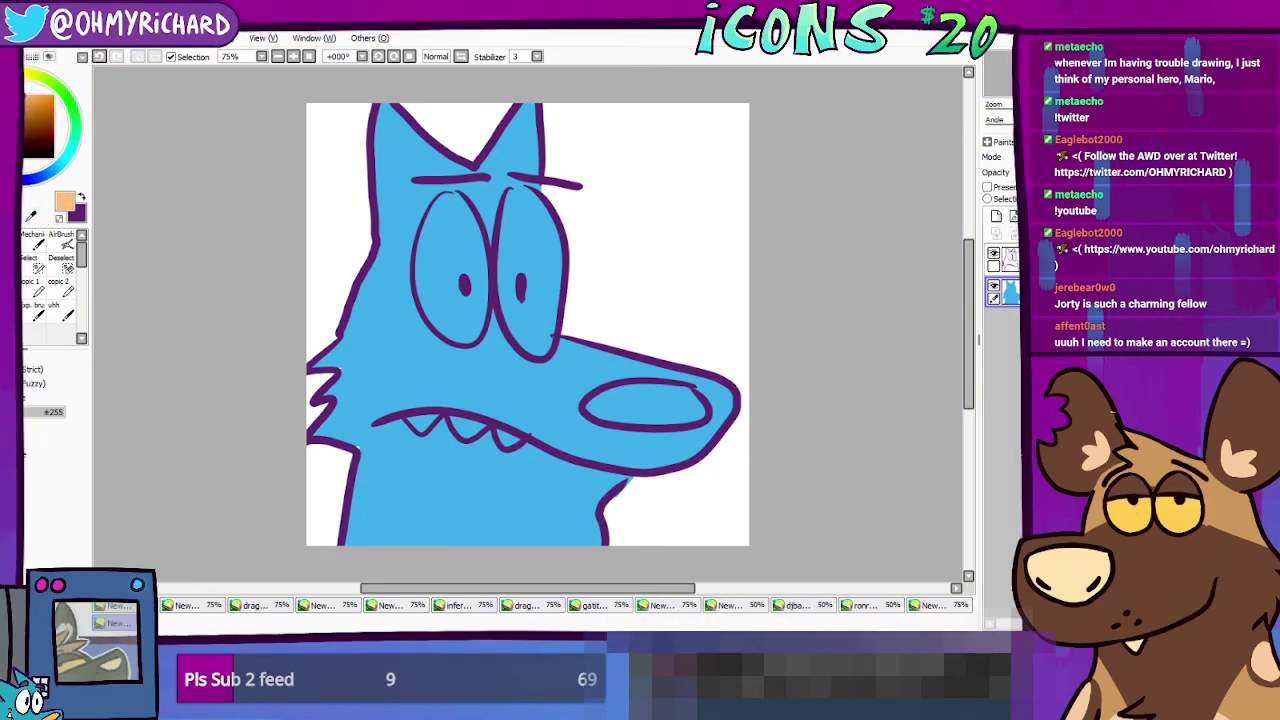
key("n")
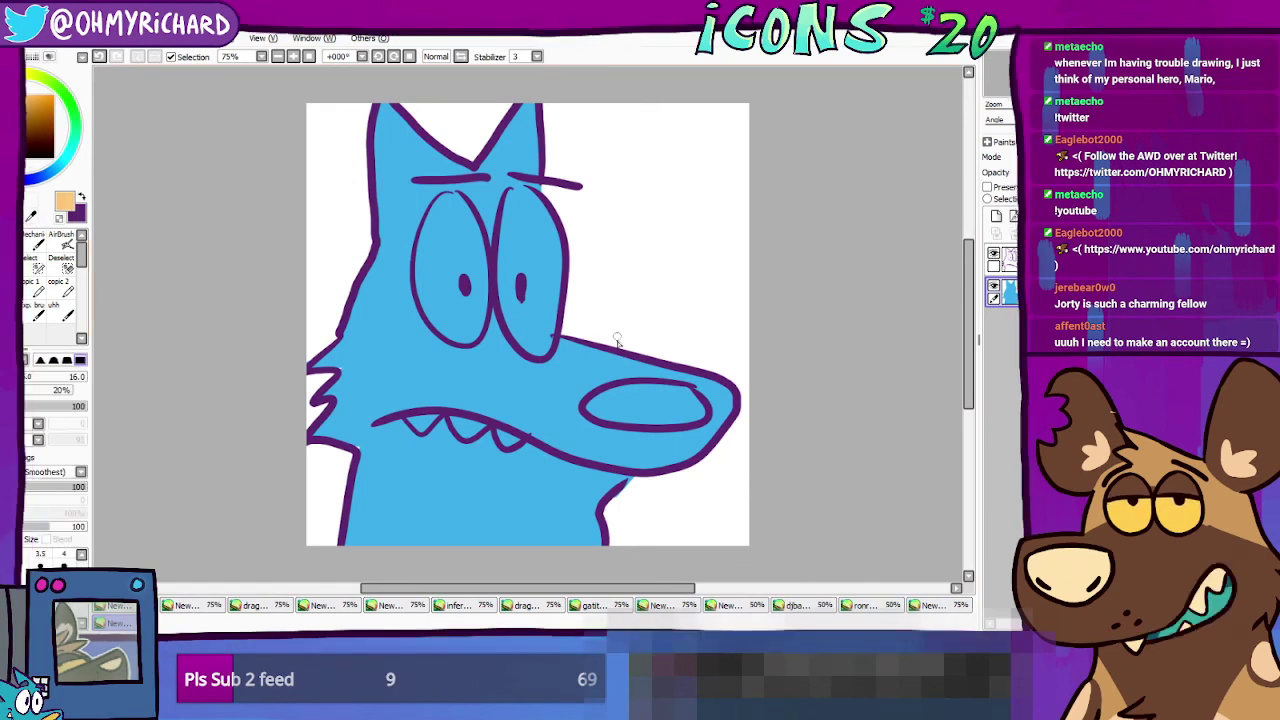
left_click_drag(657, 396, 620, 396)
mouse_move(606, 397)
left_mouse_down()
mouse_move(597, 416)
mouse_move(646, 418)
mouse_move(689, 414)
mouse_move(690, 396)
left_mouse_up()
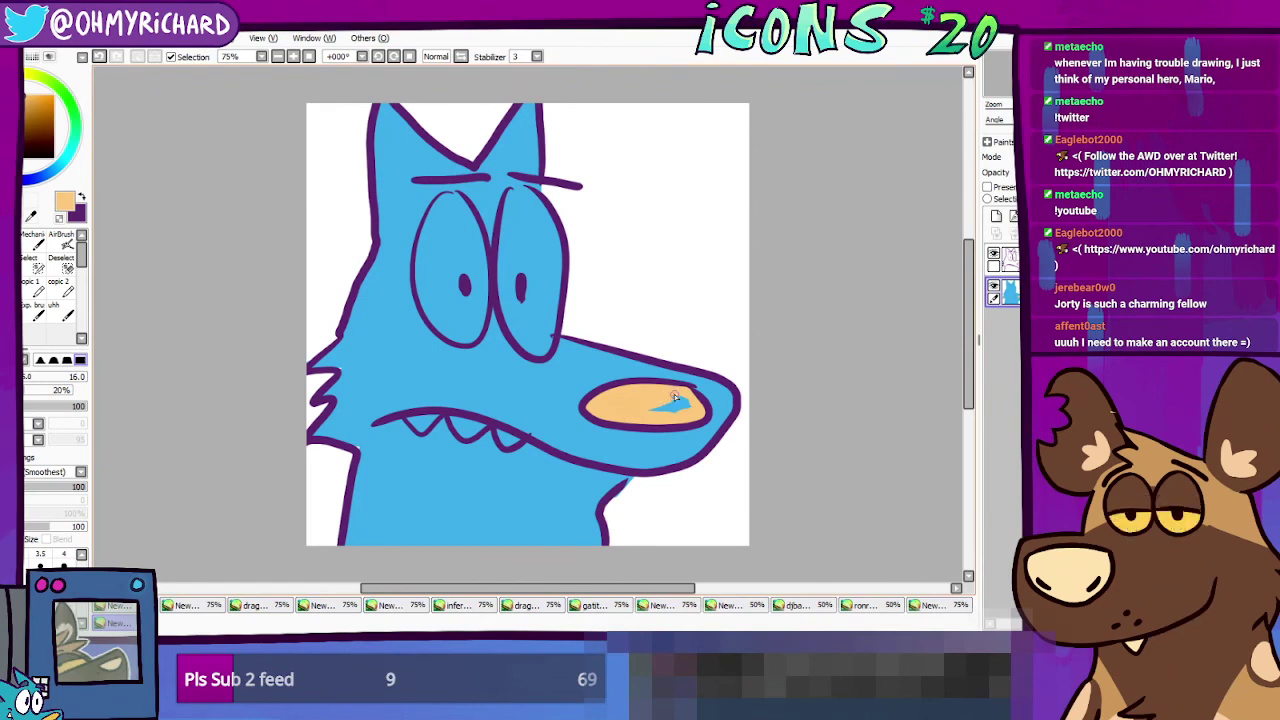
left_click_drag(675, 398, 703, 408)
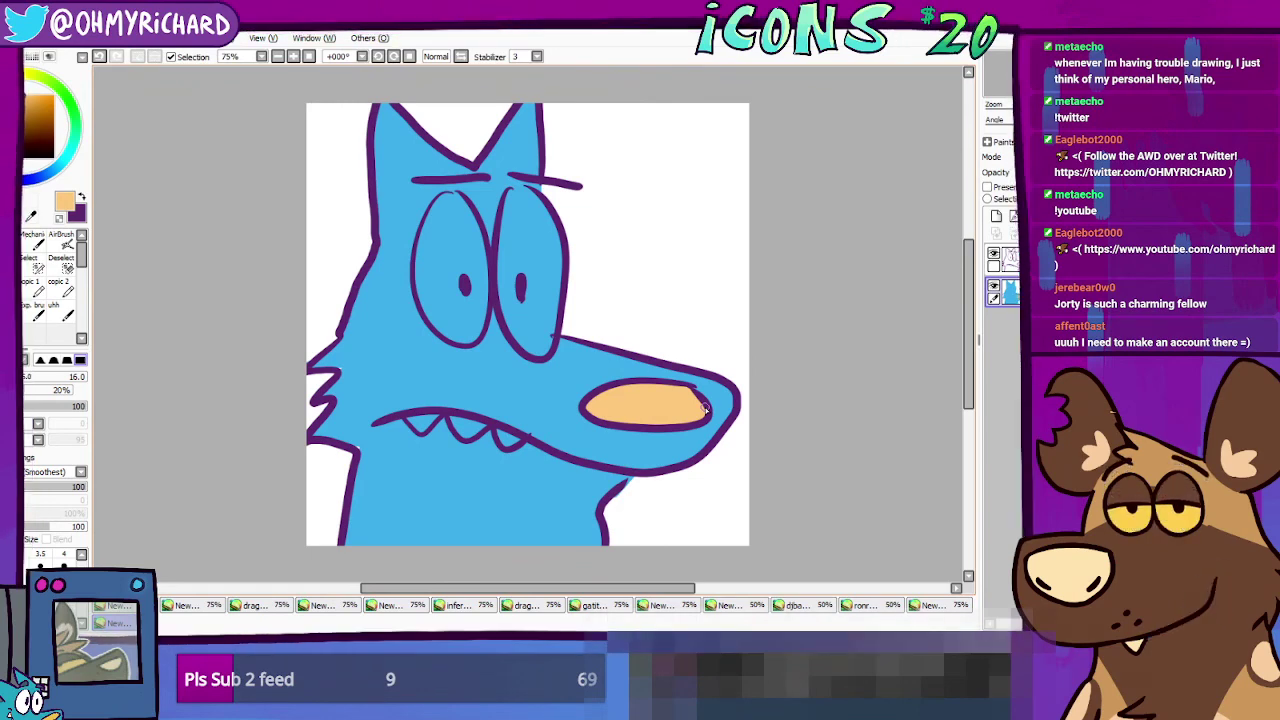
Step: Paint a white edge inside the eye farther from the snout and fill the eye with white
key("e")
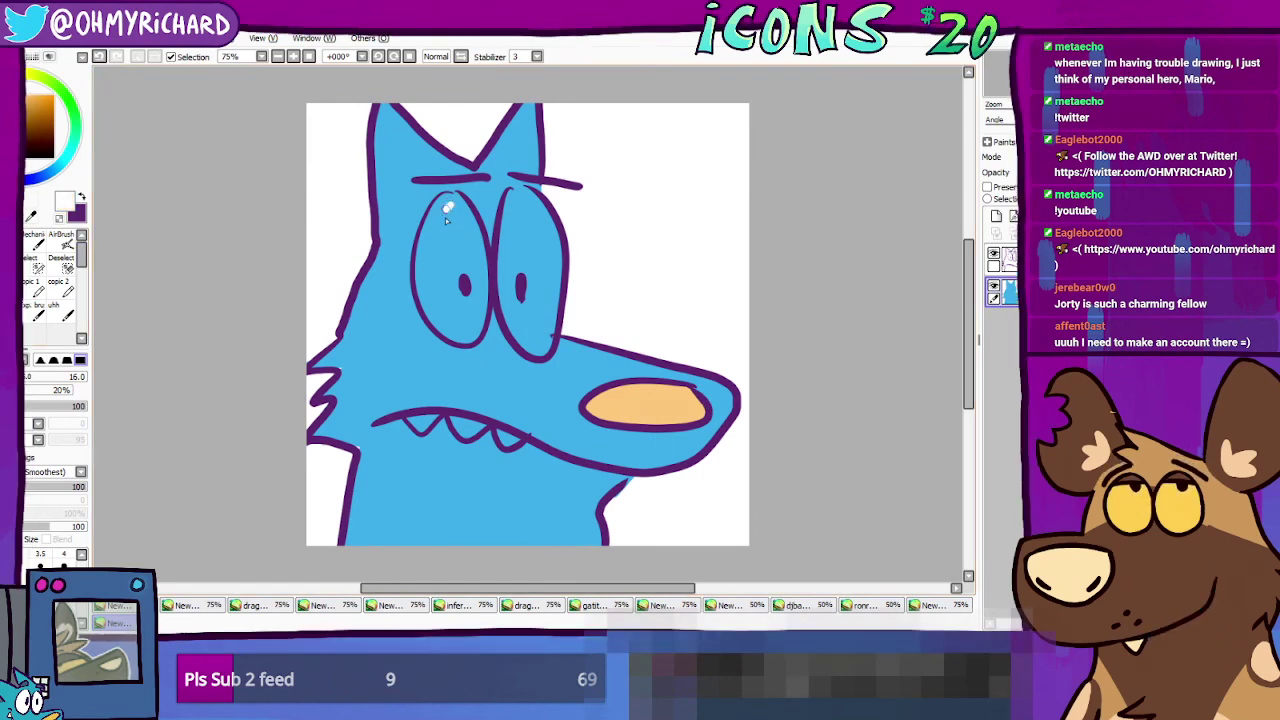
mouse_move(445, 217)
left_mouse_down()
mouse_move(452, 208)
mouse_move(431, 226)
mouse_move(420, 278)
mouse_move(426, 248)
mouse_move(436, 326)
mouse_move(471, 341)
mouse_move(482, 256)
mouse_move(459, 204)
left_mouse_up()
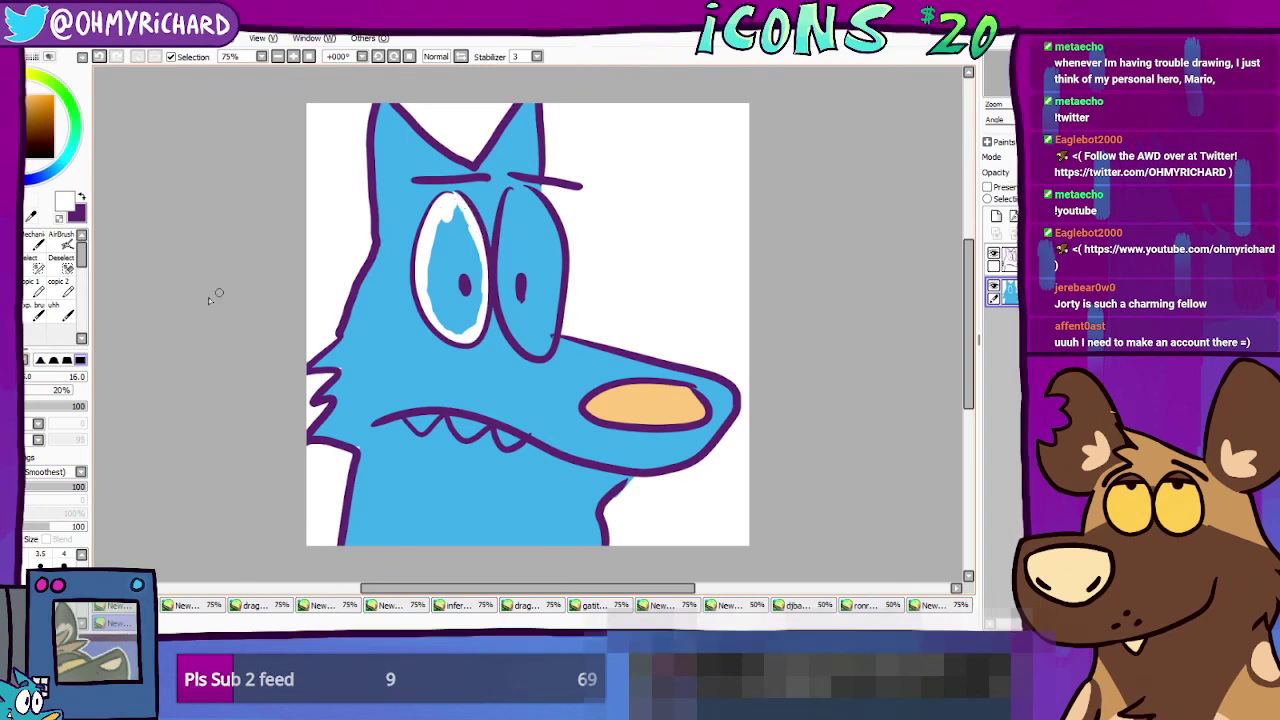
left_click(40, 322)
left_click(472, 258)
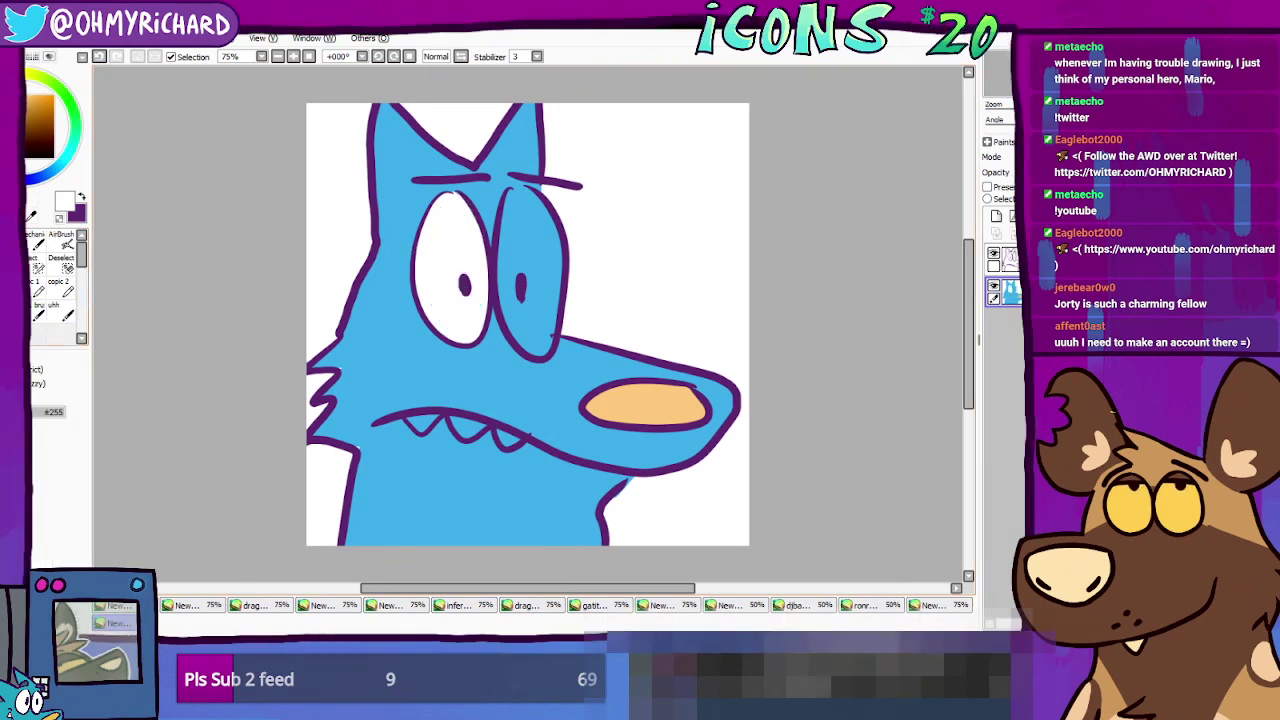
Step: Paint a white border inside the eye next to the snout and fill its interior white
key("n")
mouse_move(511, 190)
left_mouse_down()
mouse_move(504, 300)
mouse_move(517, 333)
mouse_move(546, 336)
mouse_move(560, 274)
left_mouse_up()
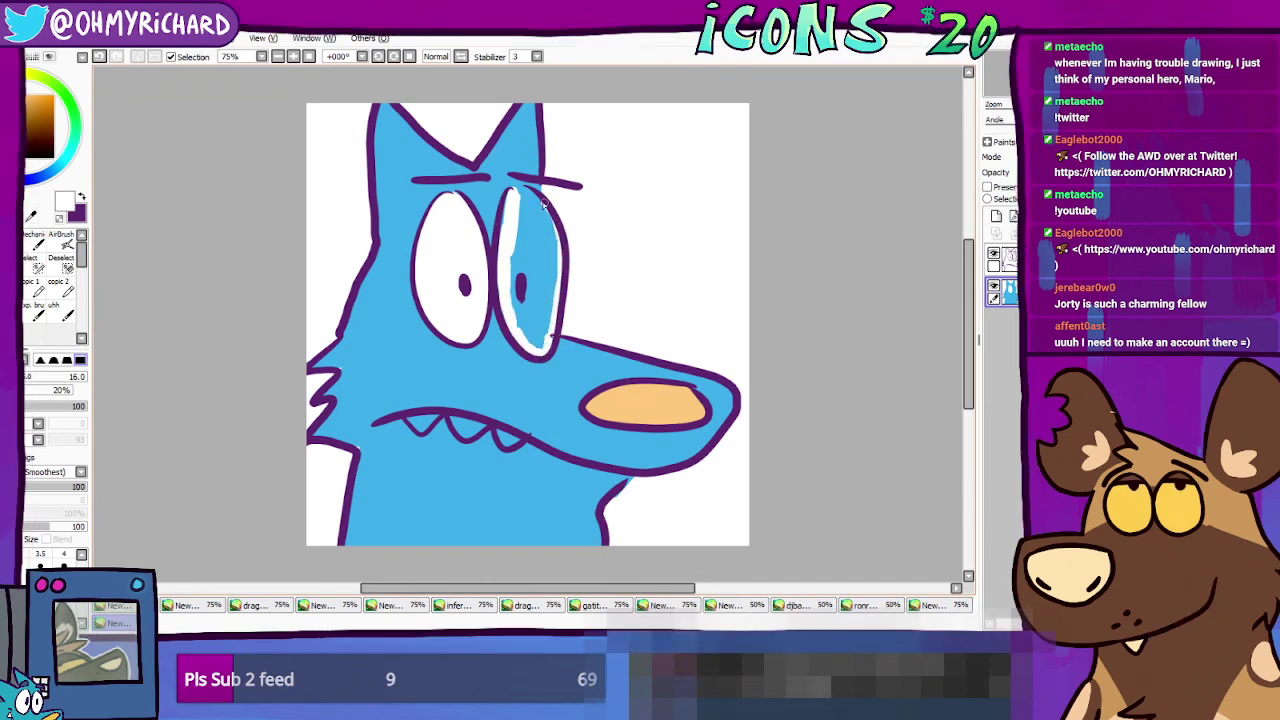
left_click_drag(540, 190, 500, 200)
left_click(30, 312)
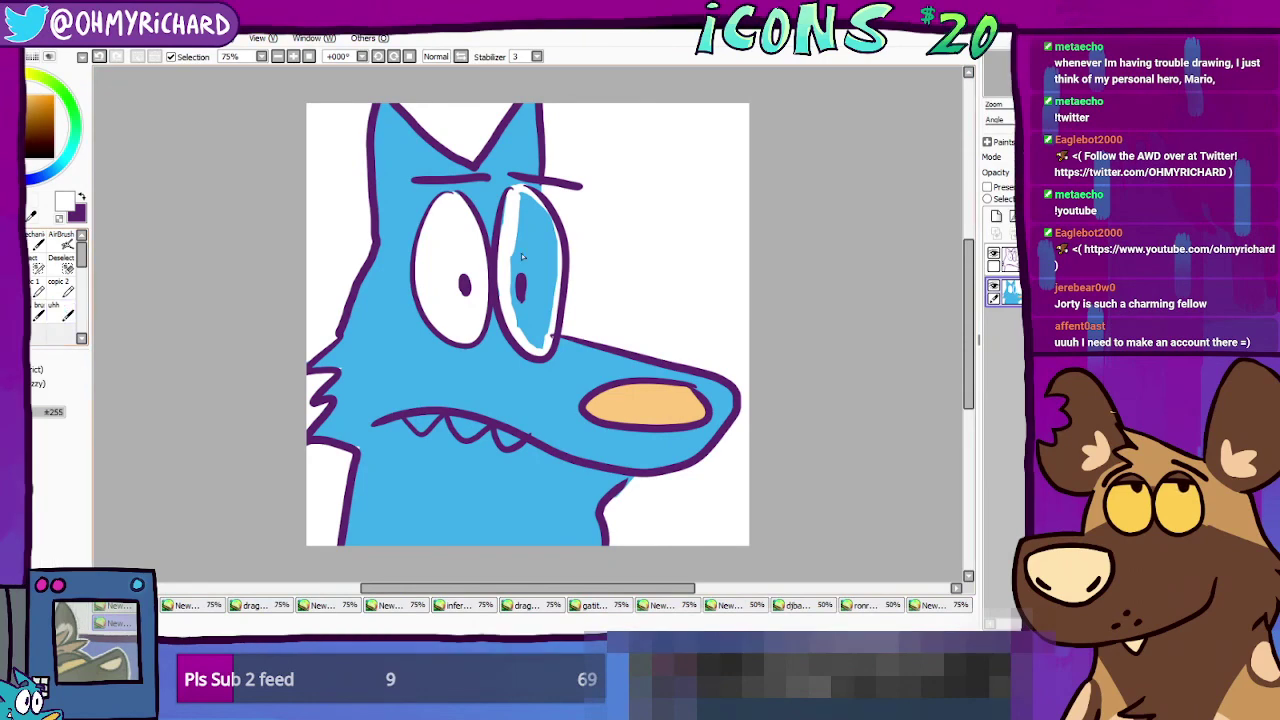
left_click(522, 255)
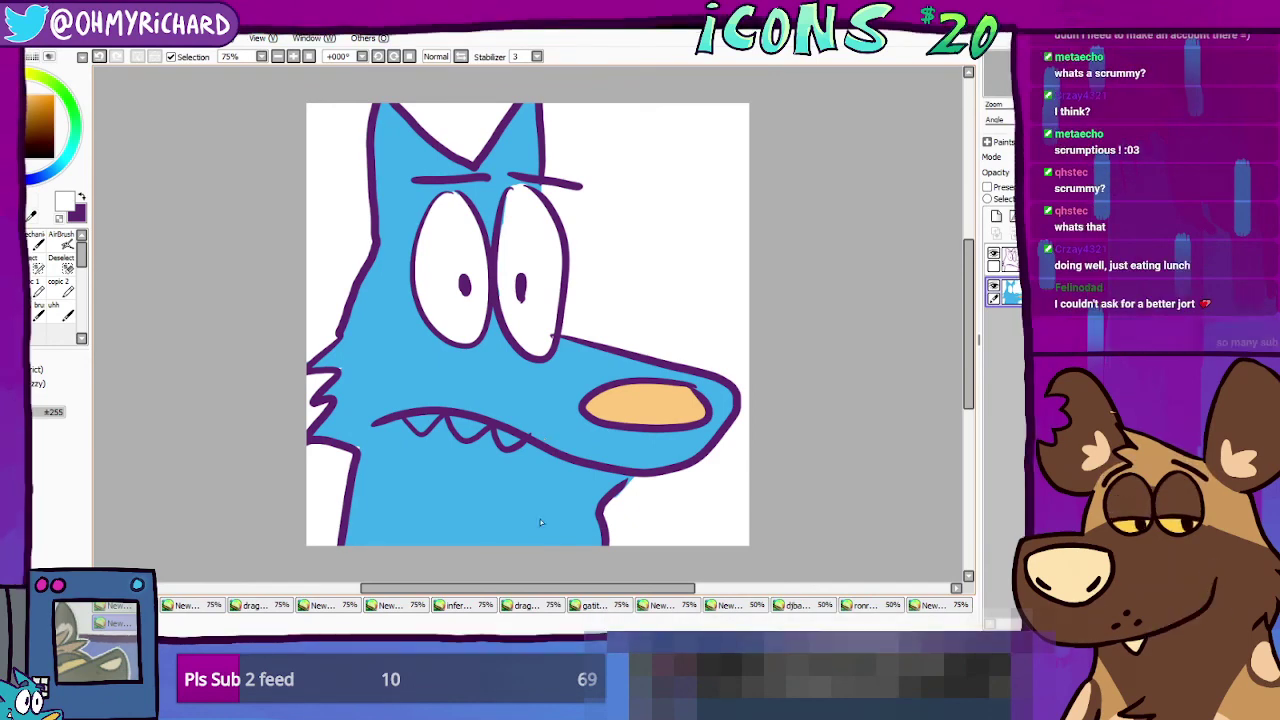
Step: Review the round-eared, boxy-headed and big-muzzled sketches, ending on the striped cat artwork
left_click(796, 607)
left_click(728, 606)
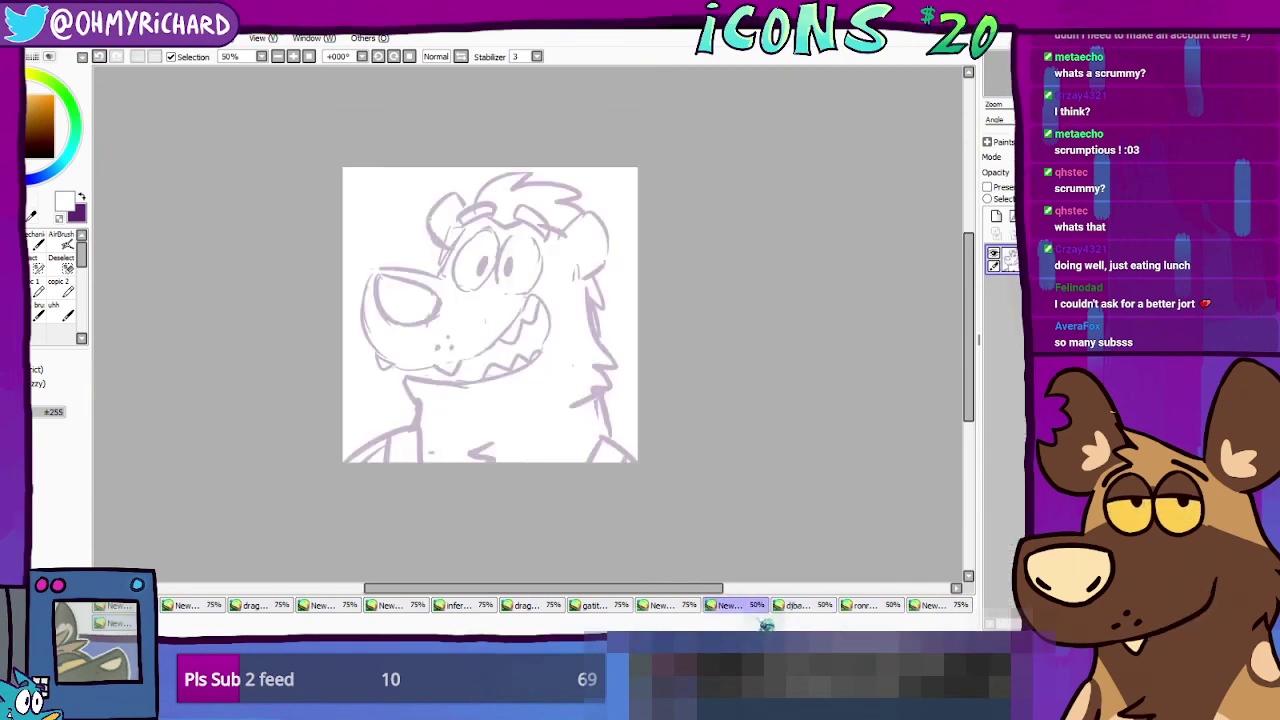
left_click(800, 610)
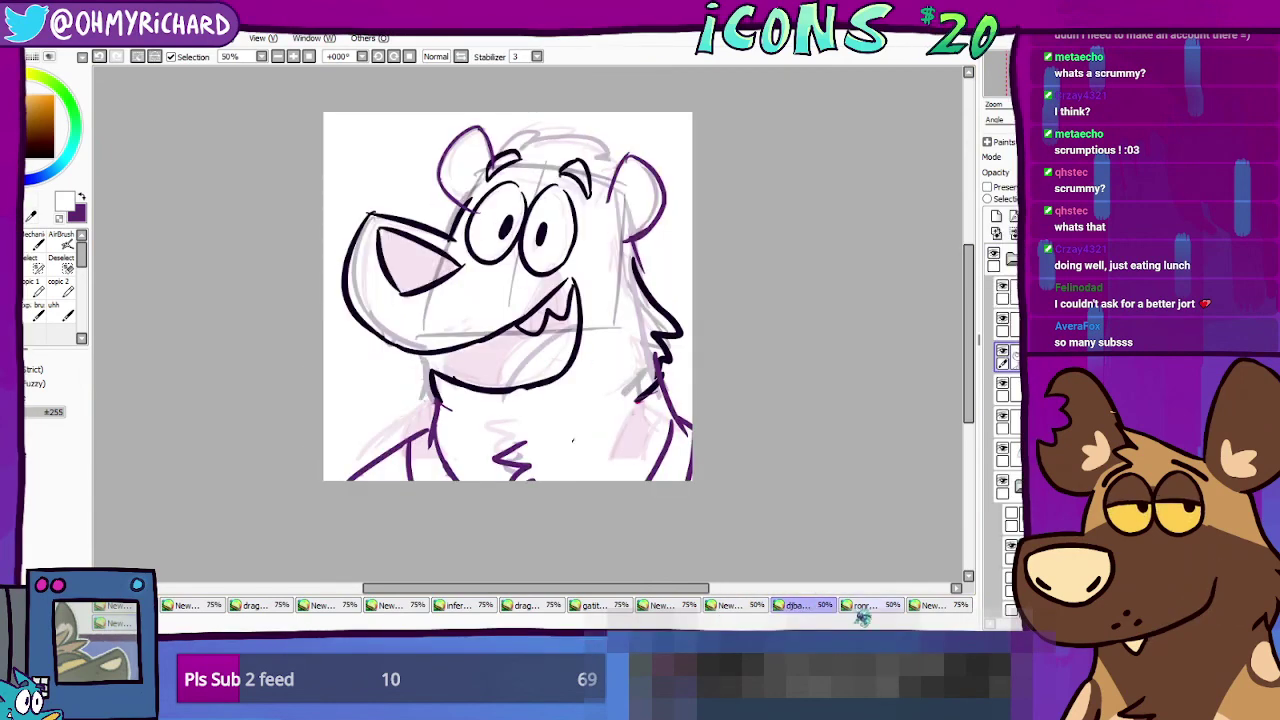
left_click(863, 608)
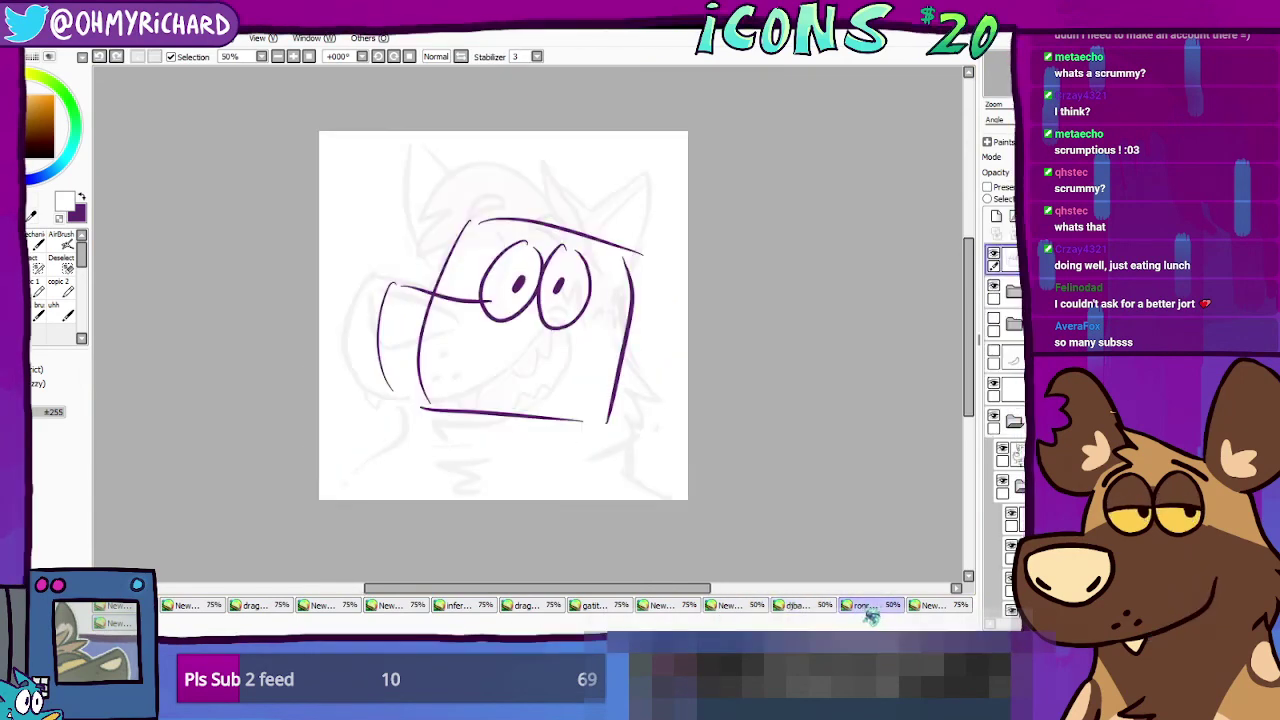
left_click(726, 608)
left_click(660, 608)
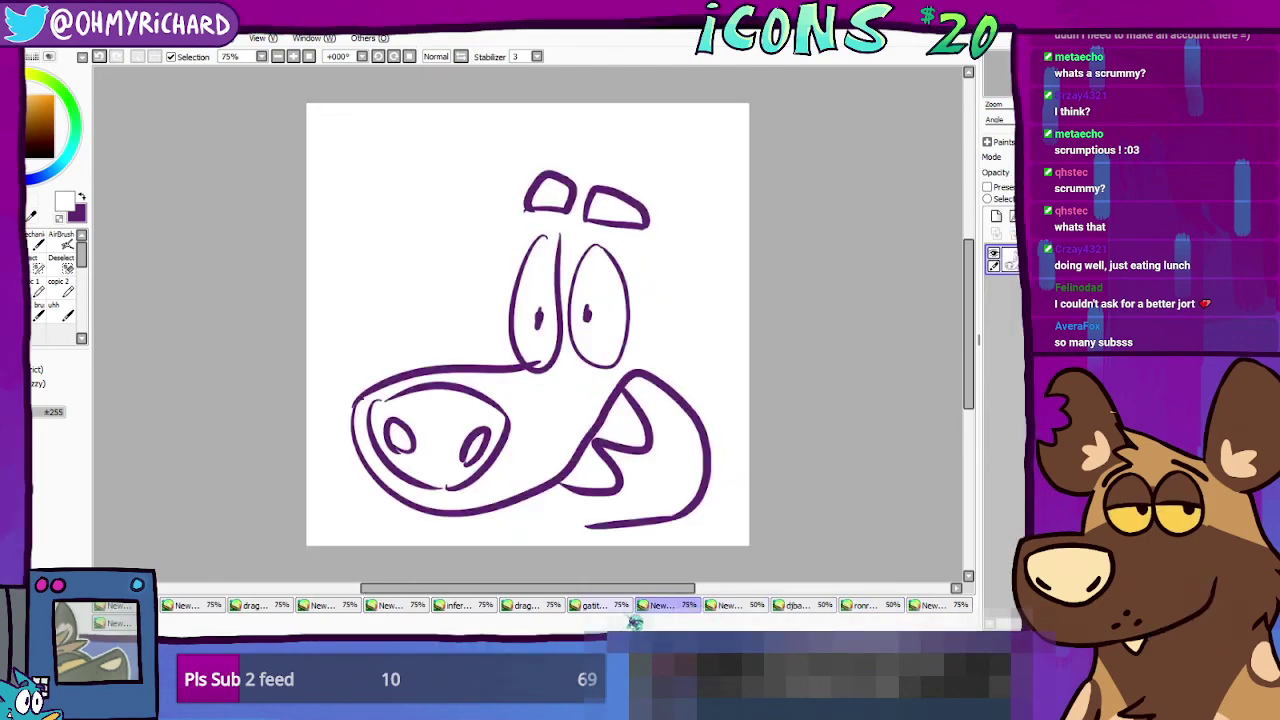
left_click(593, 606)
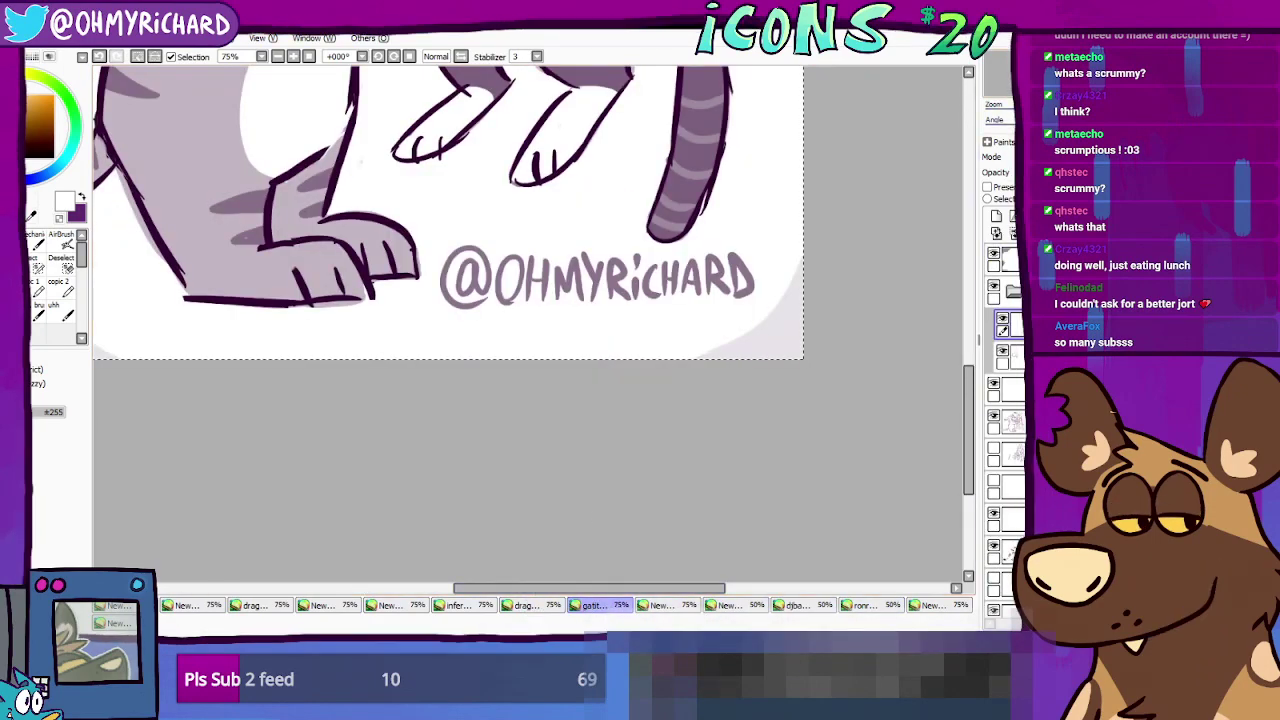
Step: View the two striped characters with speech bubbles and close that artwork
left_click_drag(420, 80, 620, 400)
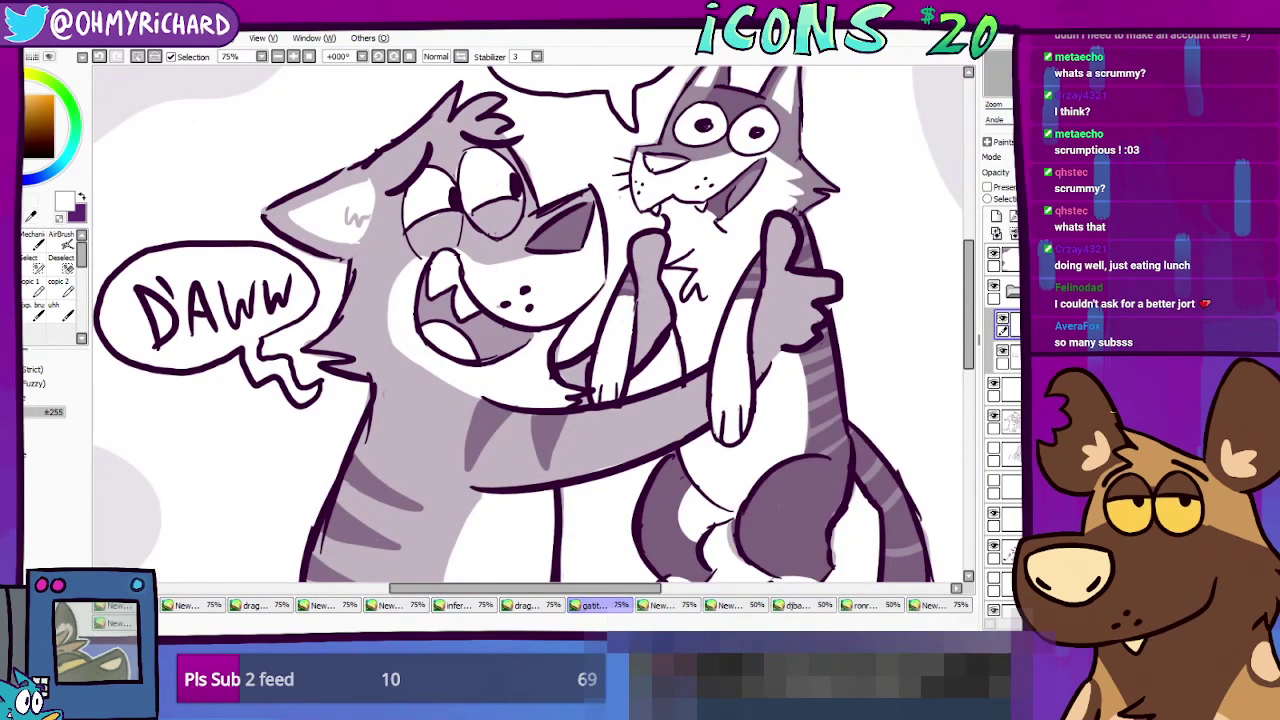
left_click_drag(530, 300, 559, 386)
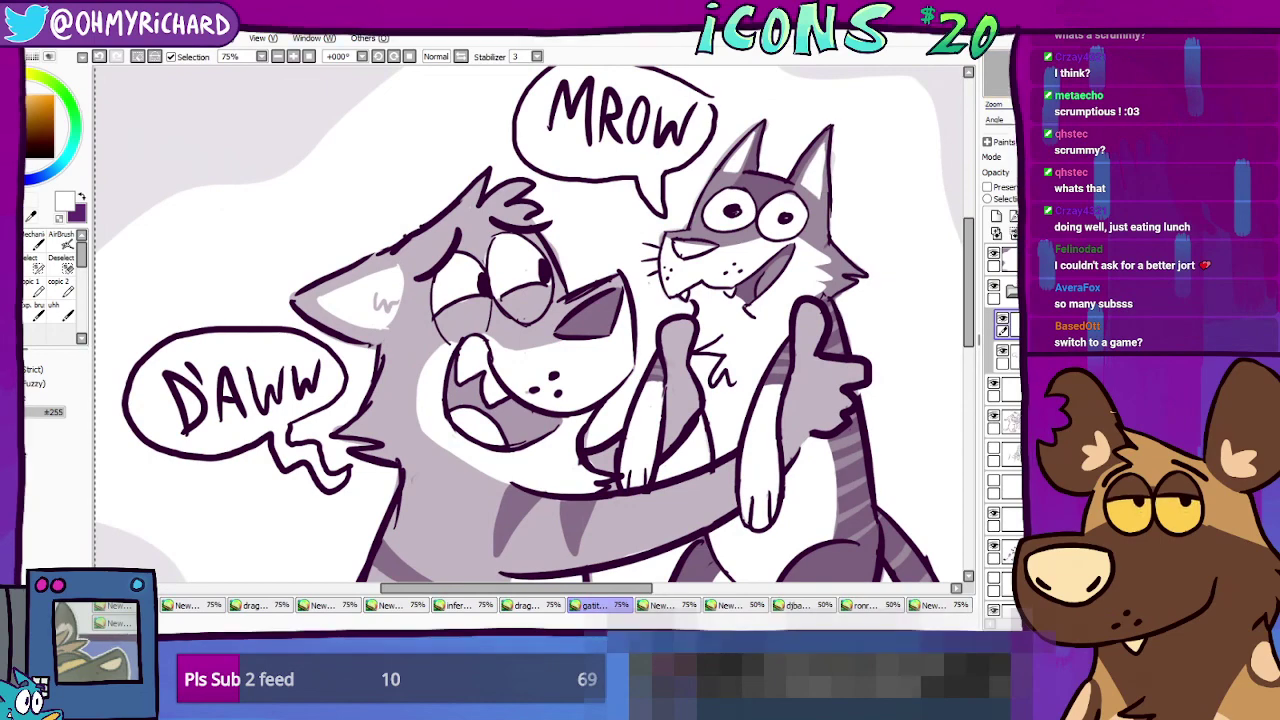
key("ctrl+w")
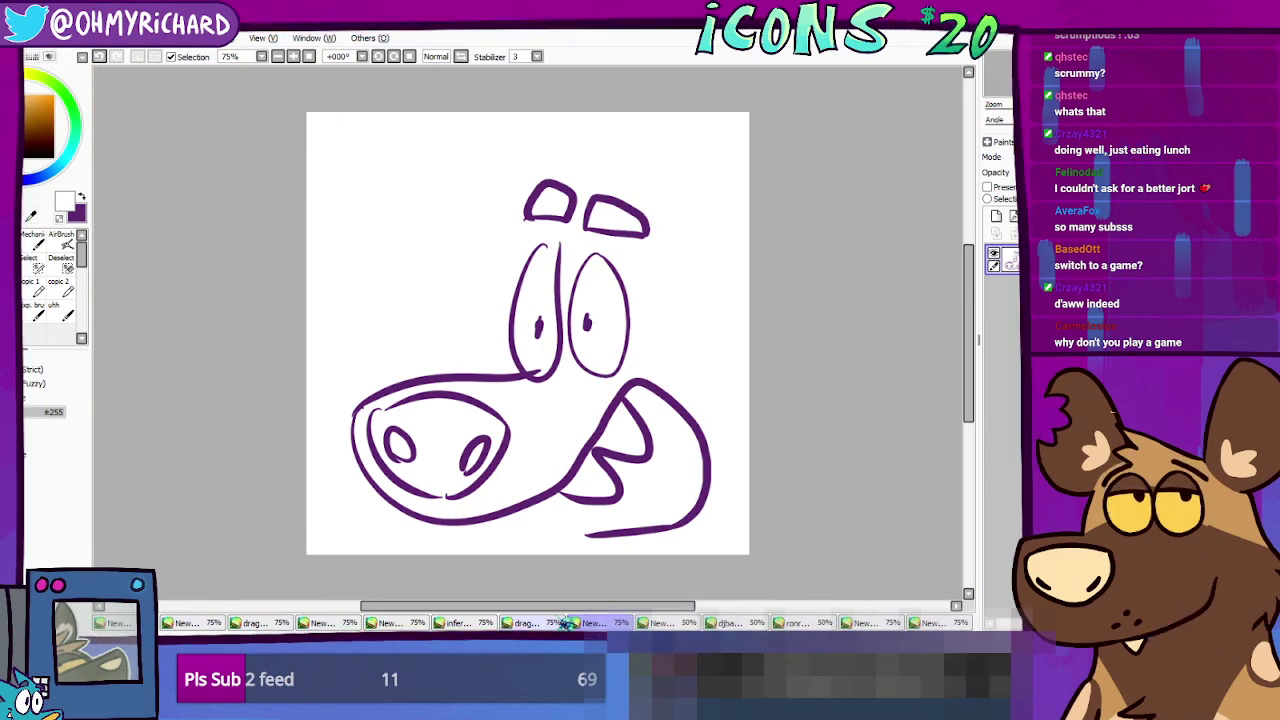
Step: Look through the remaining open sketches, including the angular-snouted head and the character holding a pencil
left_click(566, 622)
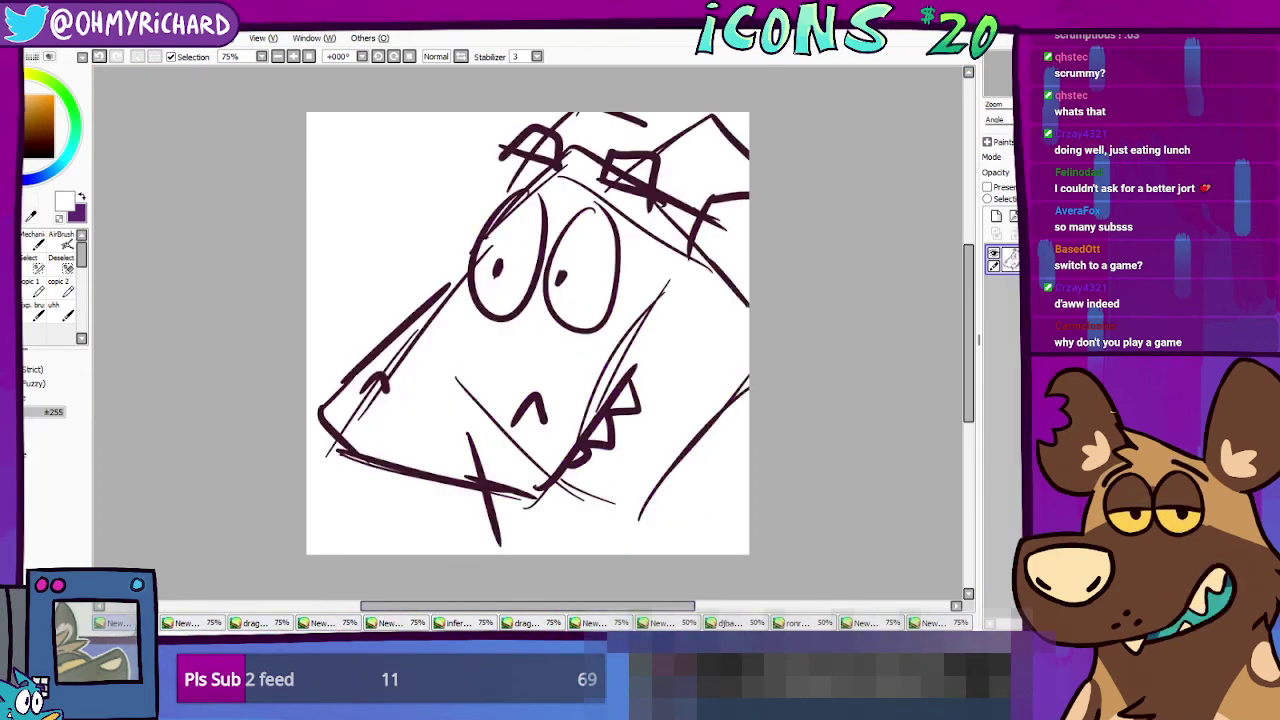
left_click(250, 622)
left_click(186, 622)
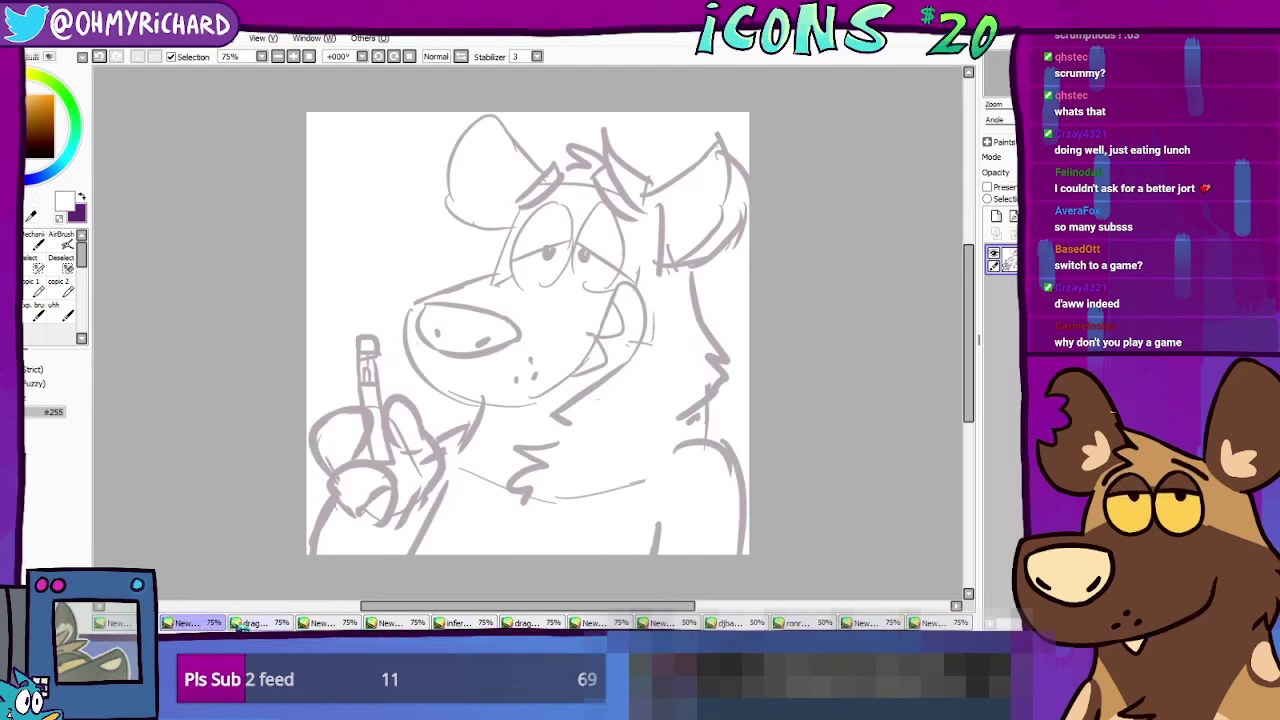